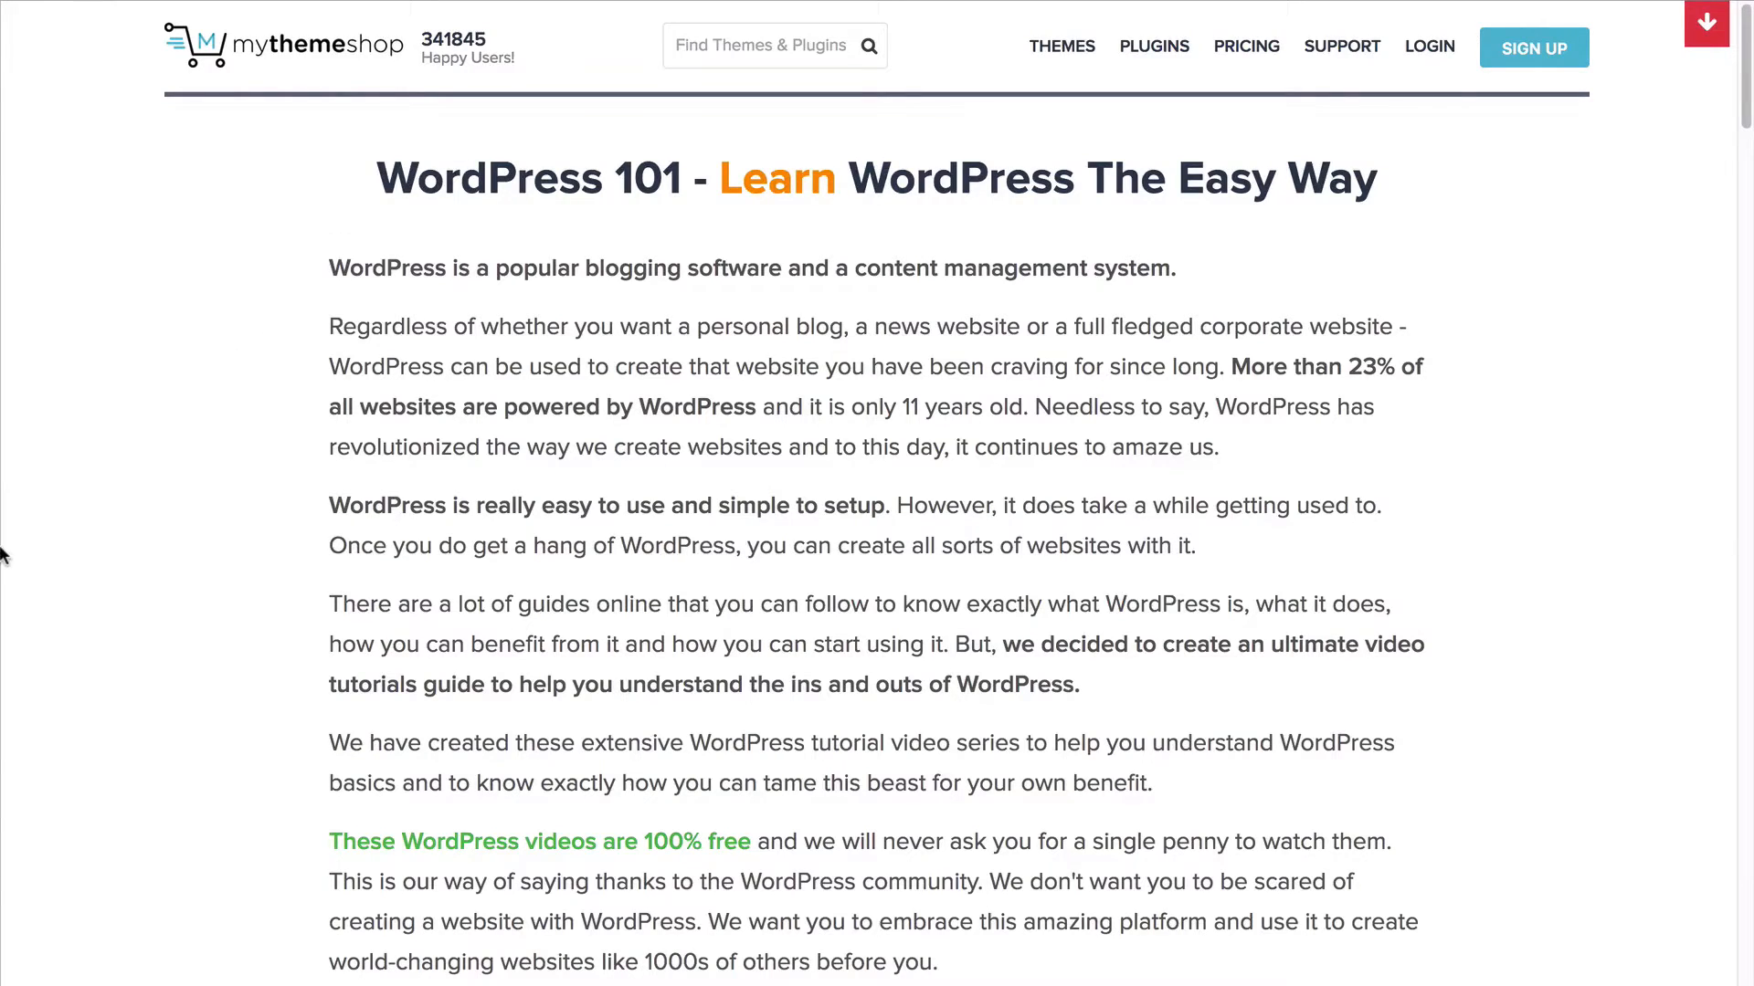
Step: Look through the WordPress 101 tutorial page and its list of video chapters
scroll(1, 549, down, 15)
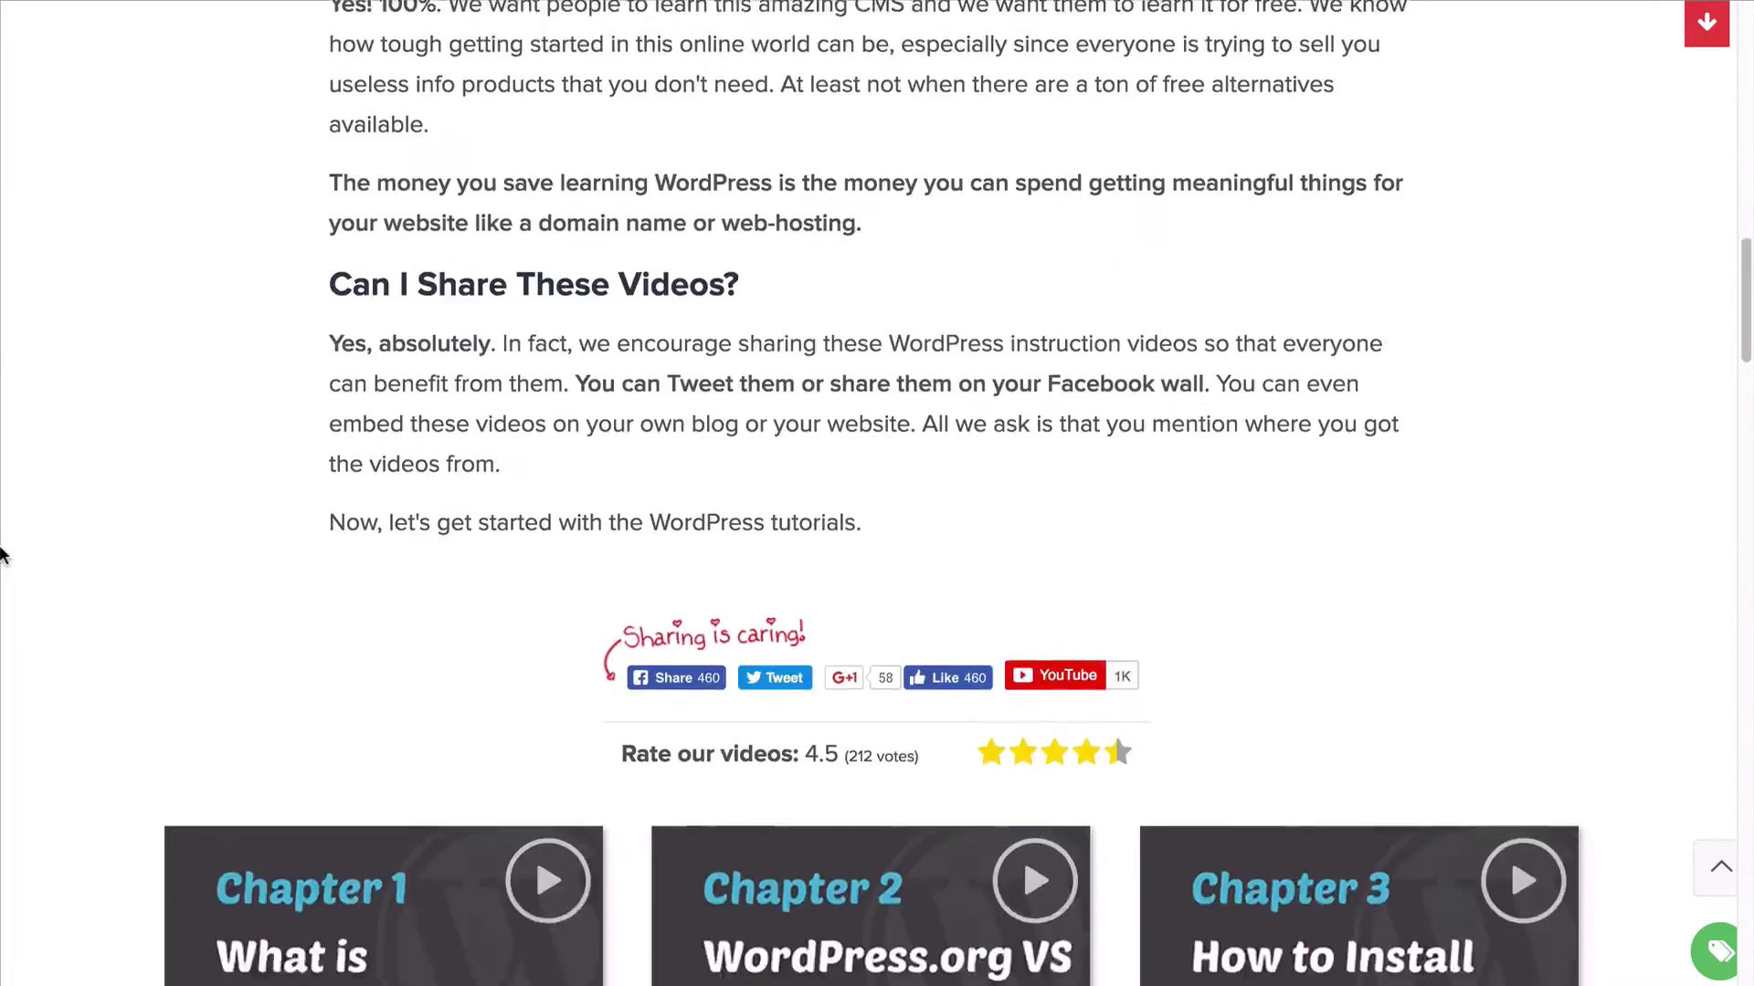
scroll(3, 554, down, 10)
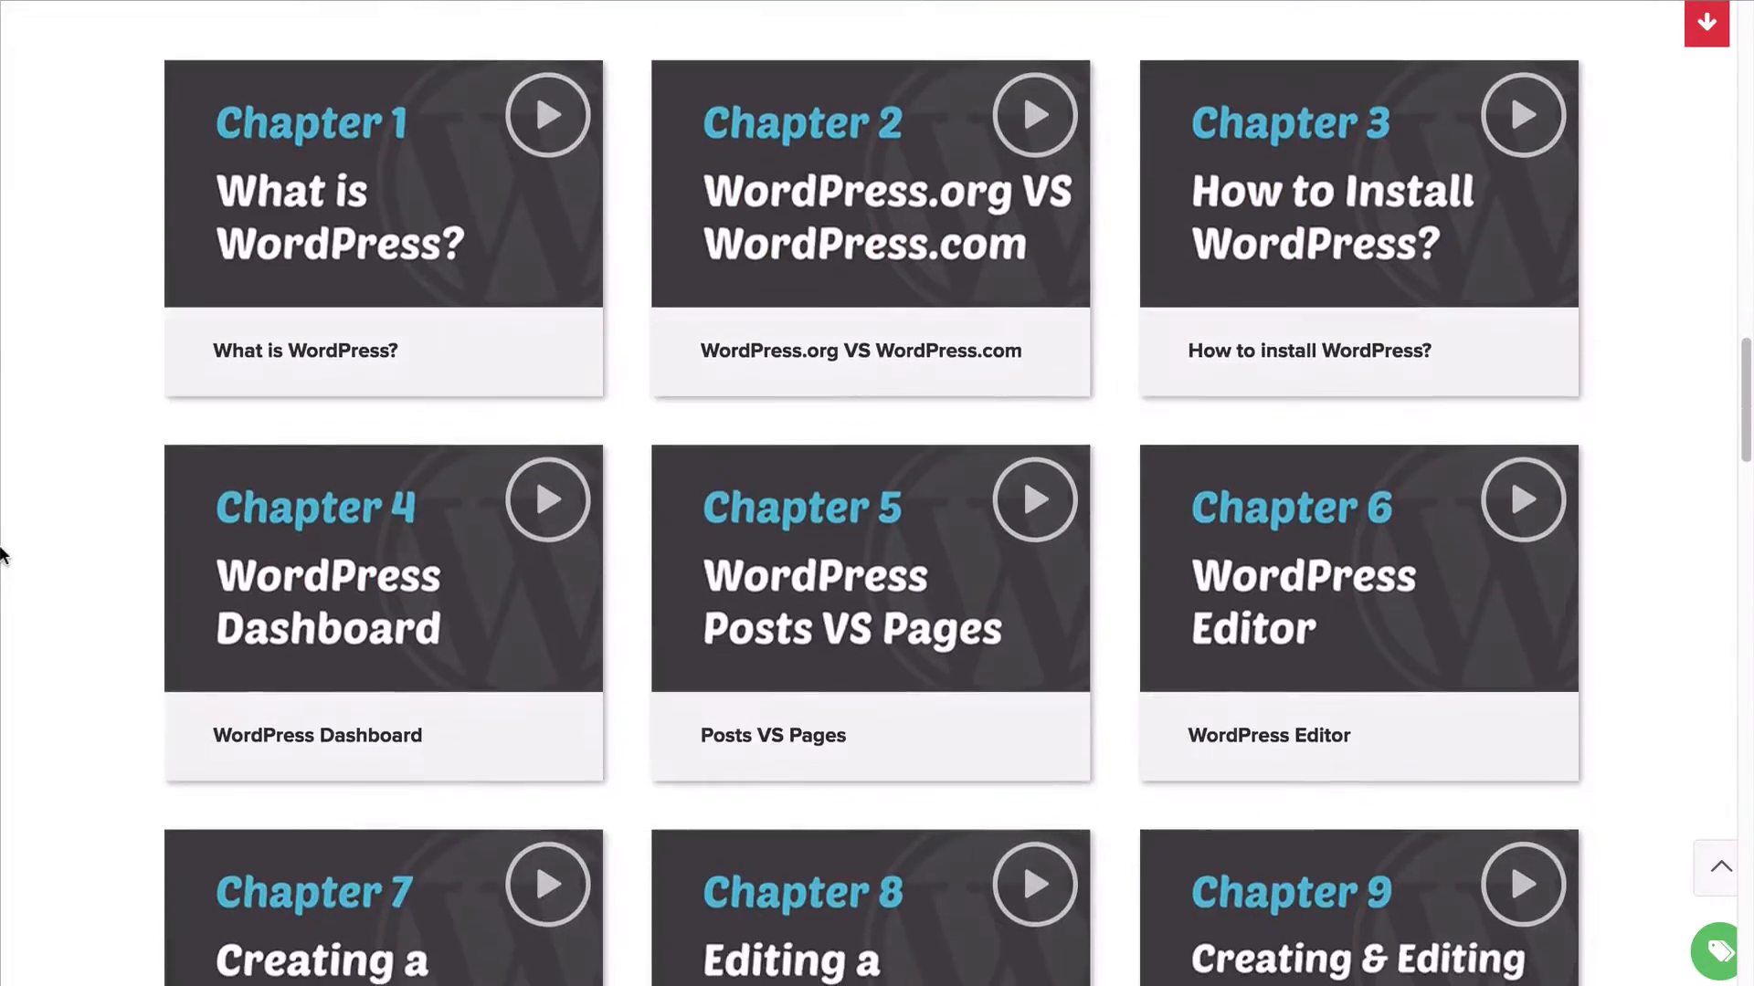
scroll(2, 555, down, 20)
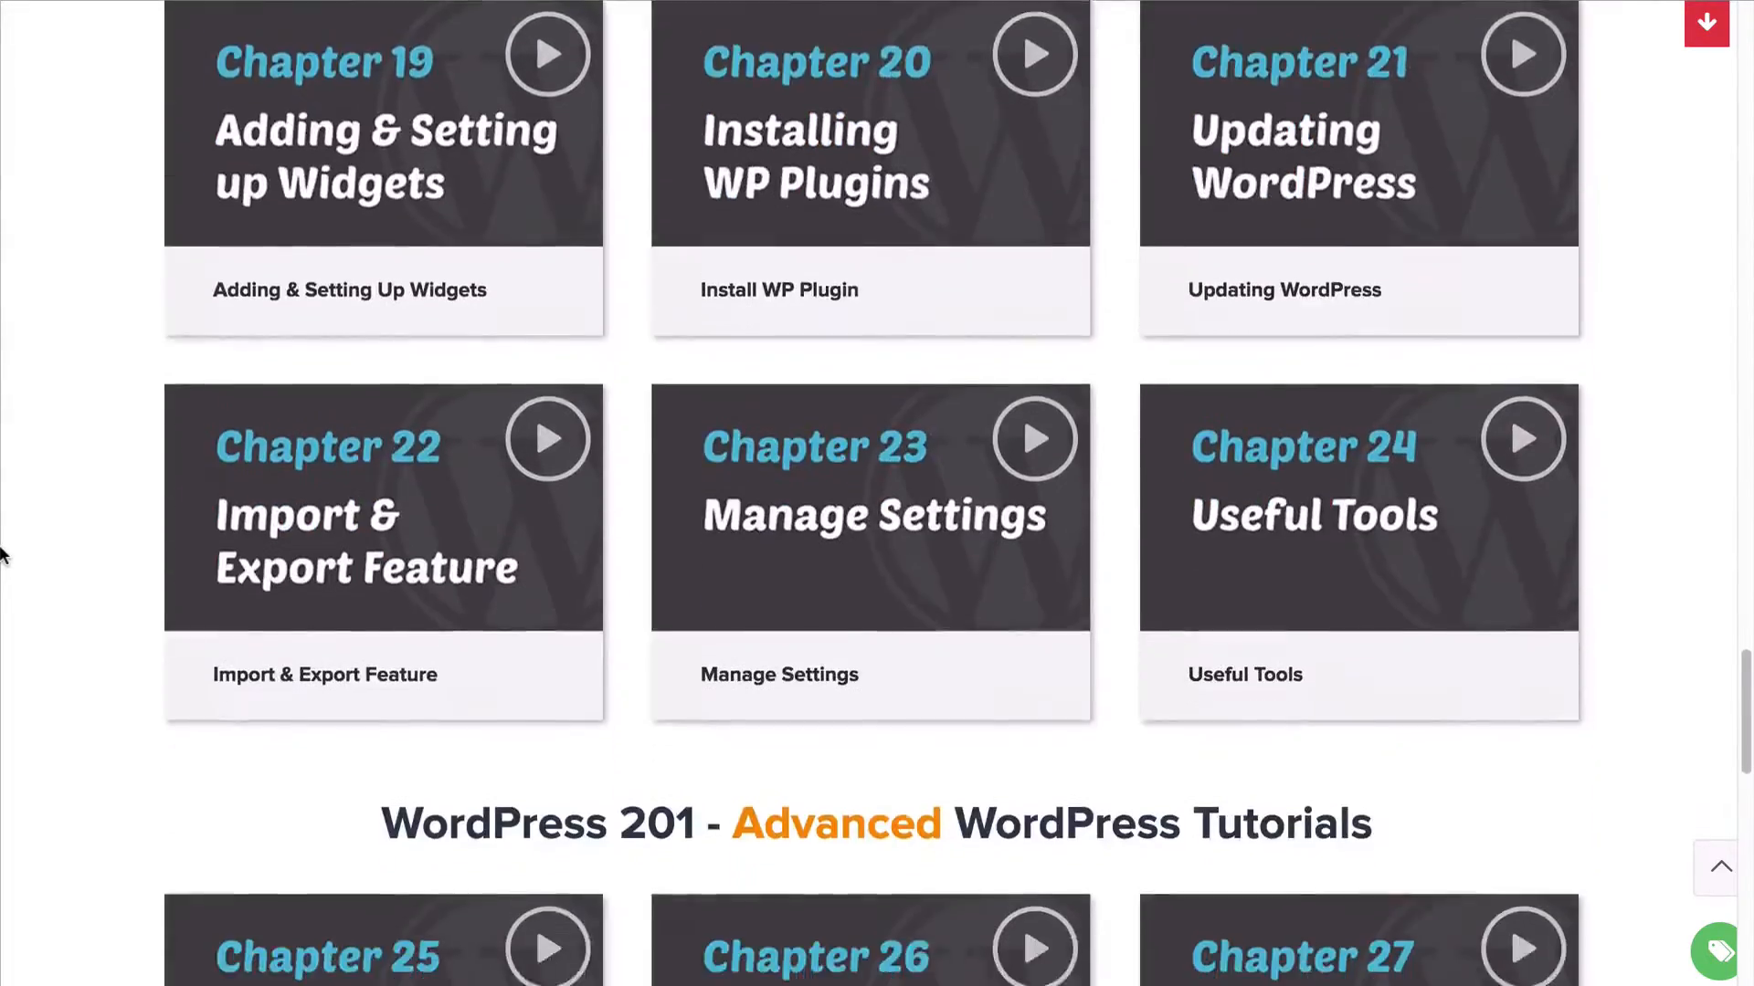
scroll(2, 555, down, 8)
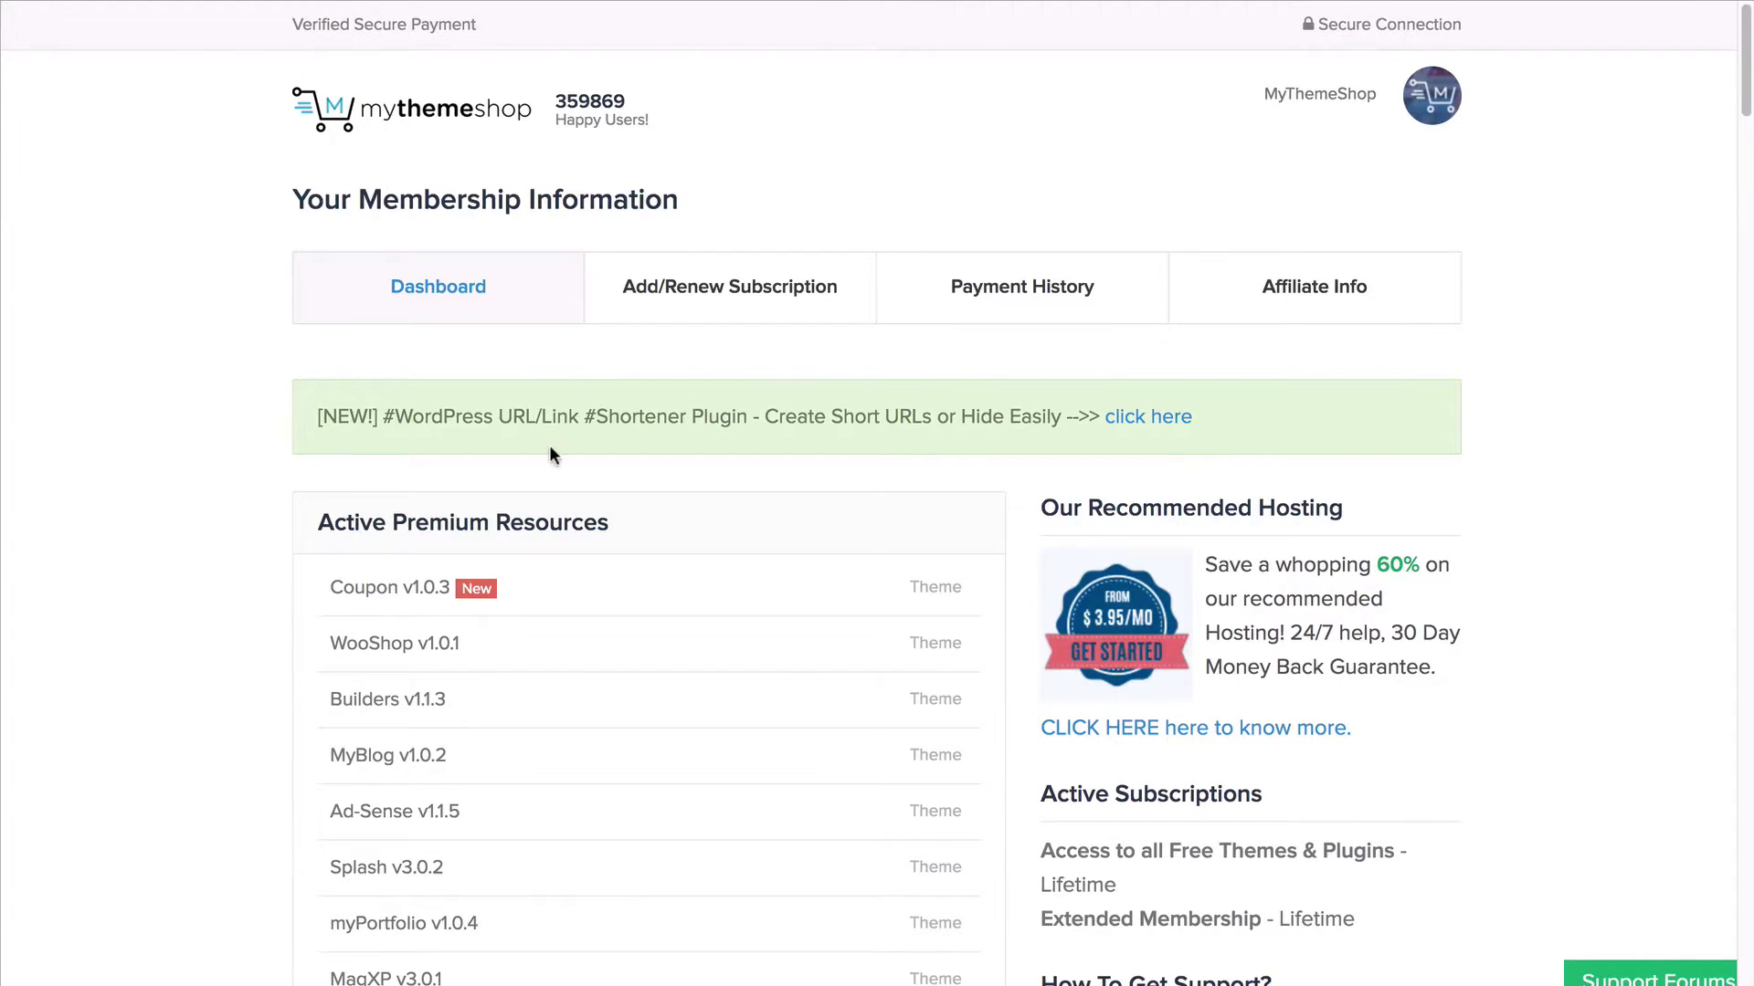
Step: Download the theme files of the Coupon v1.0.3 theme from the active premium resources
scroll(547, 454, down, 3)
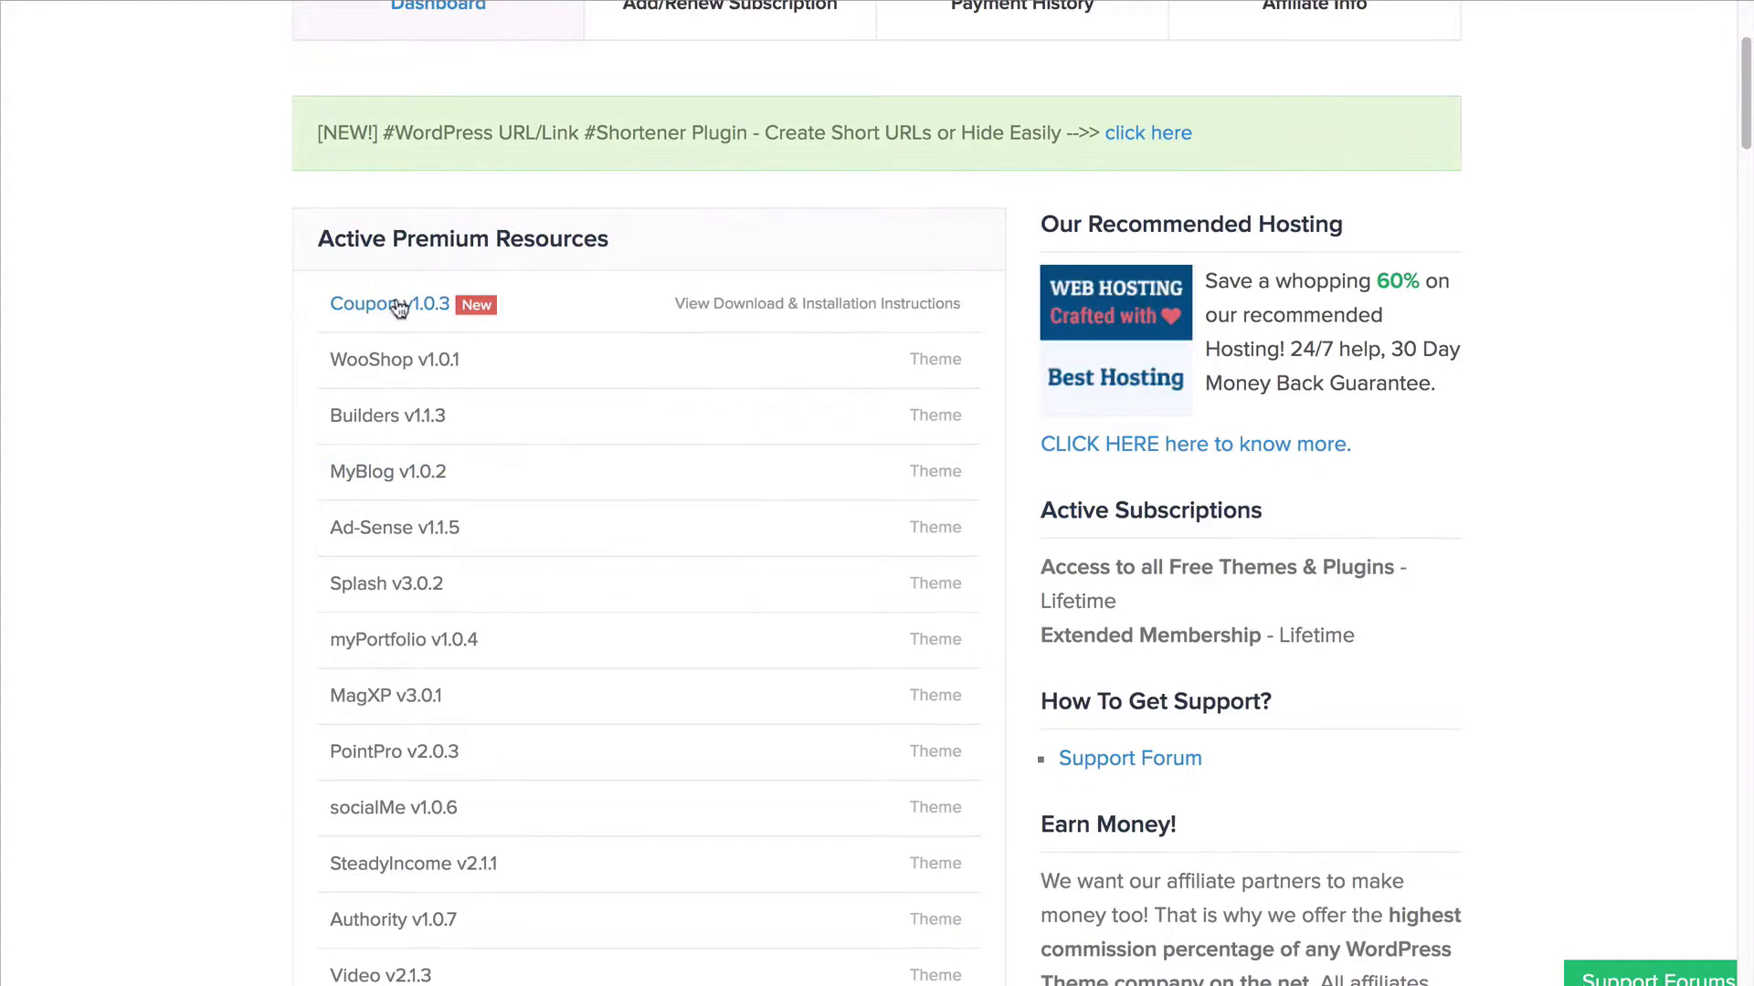
click(890, 301)
scroll(727, 397, down, 2)
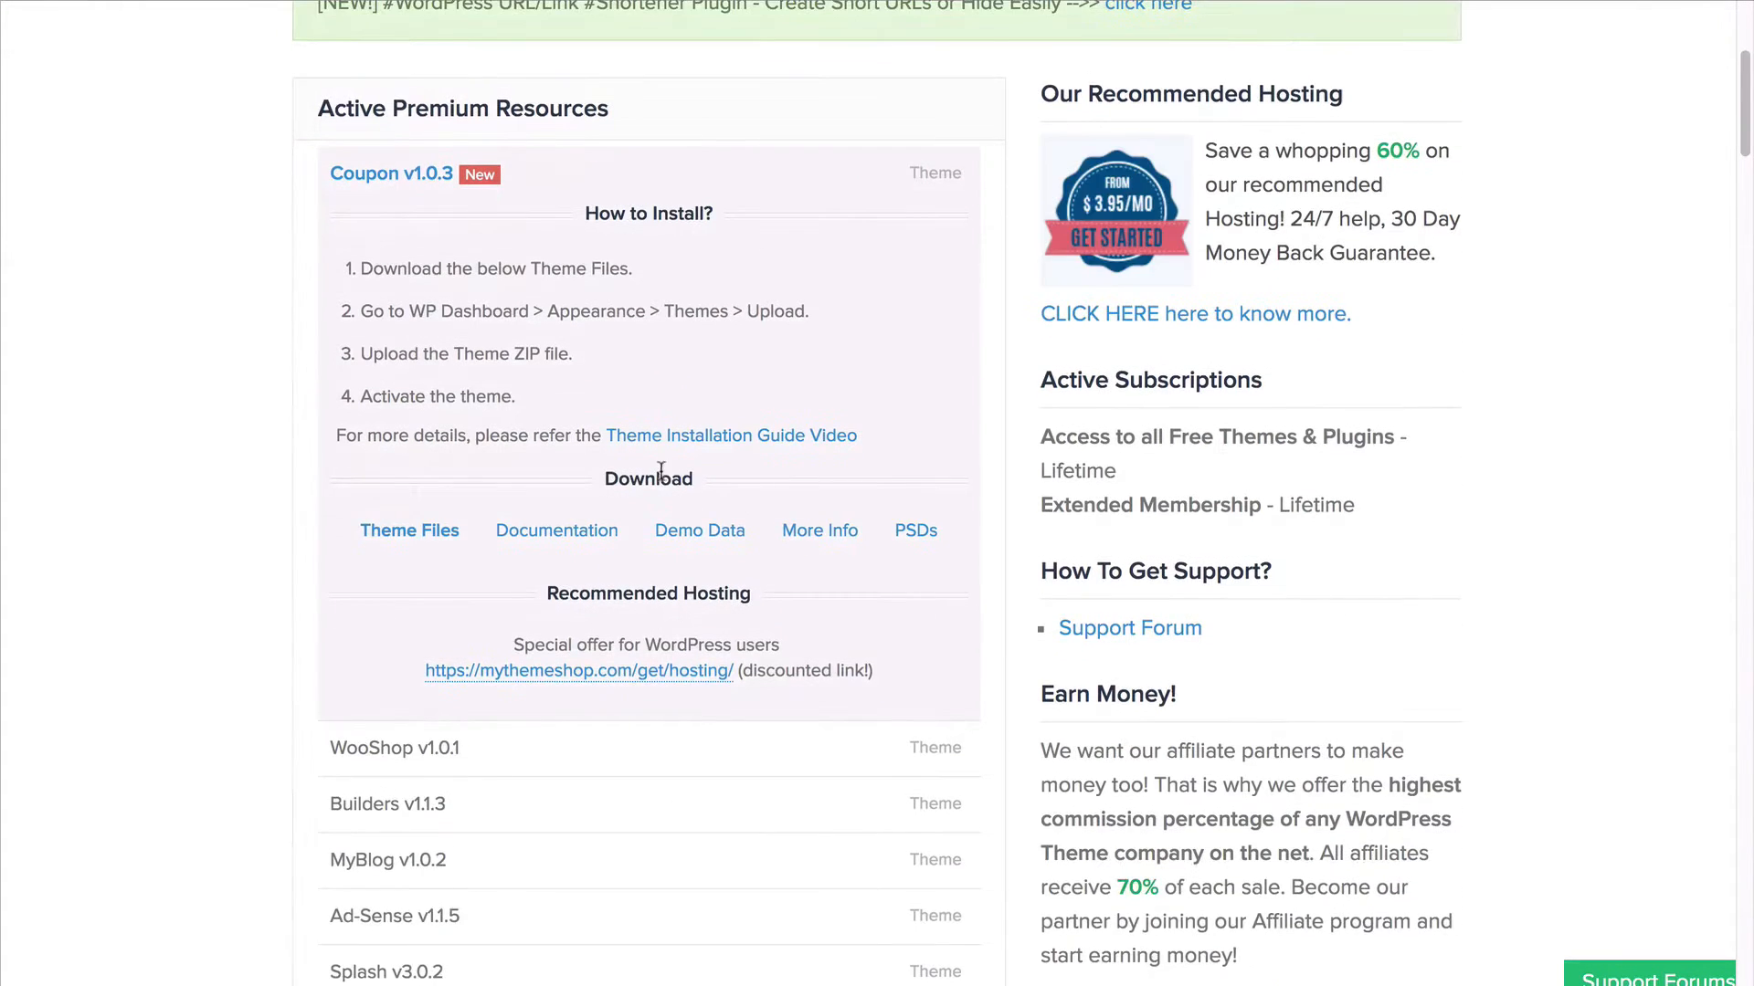
click(409, 532)
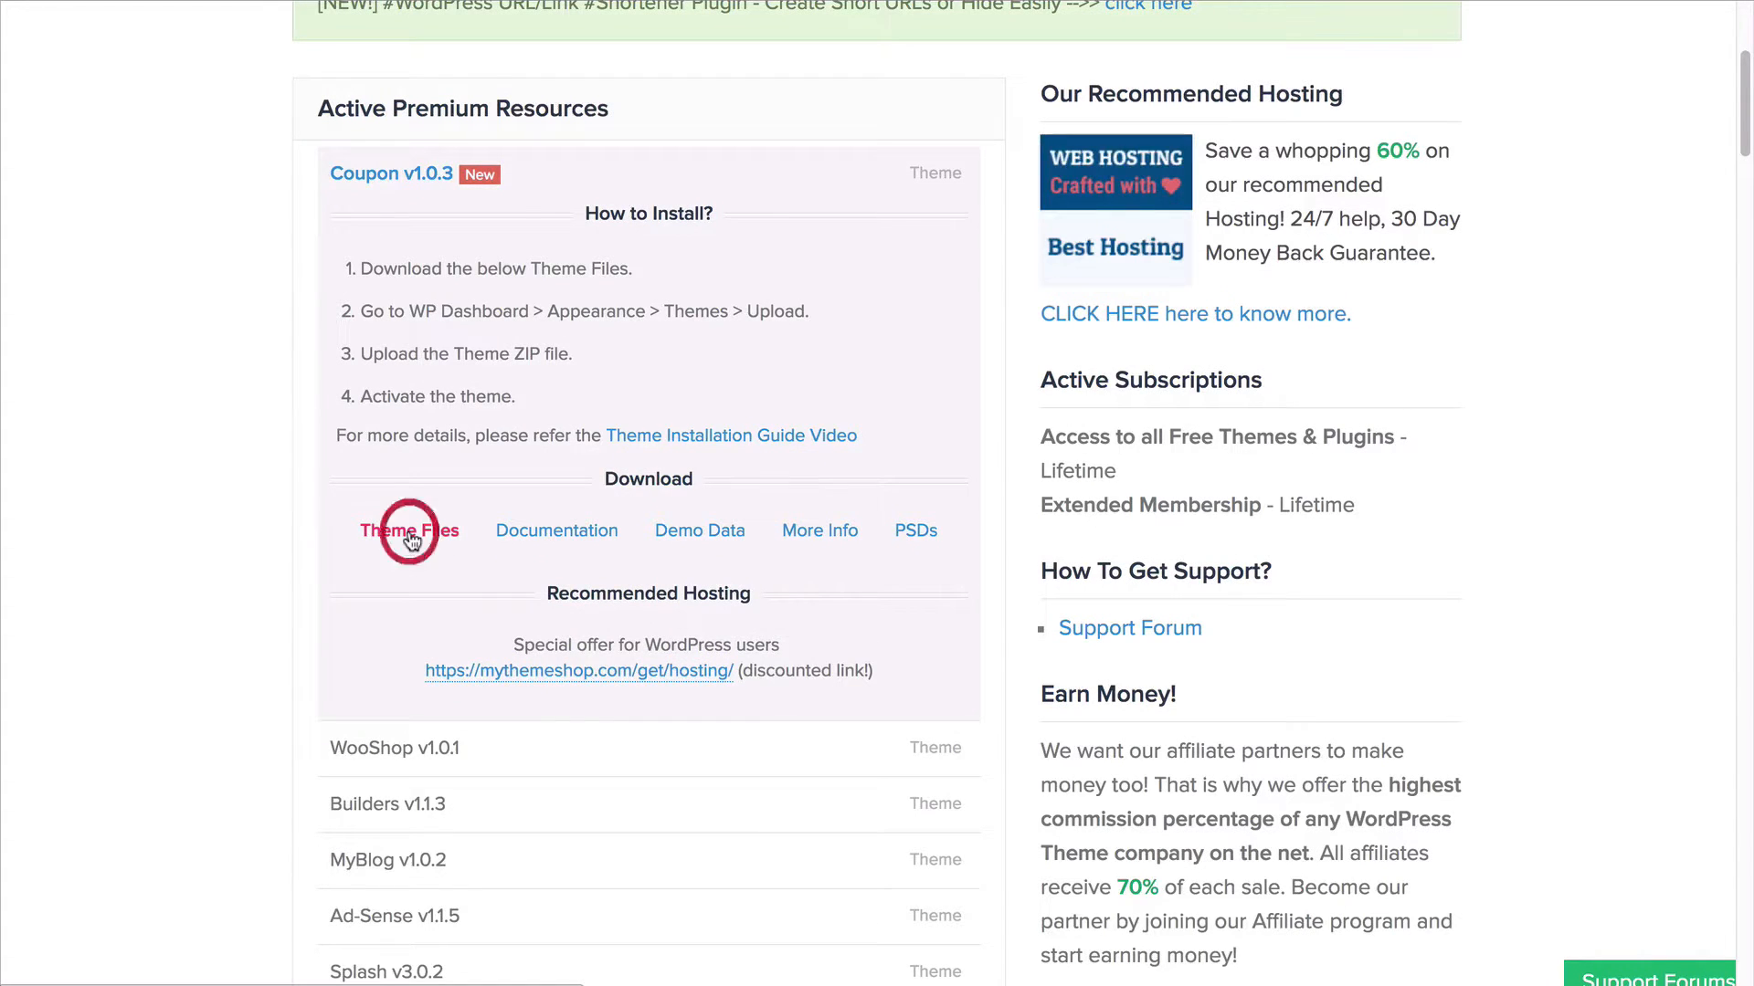
click(1249, 664)
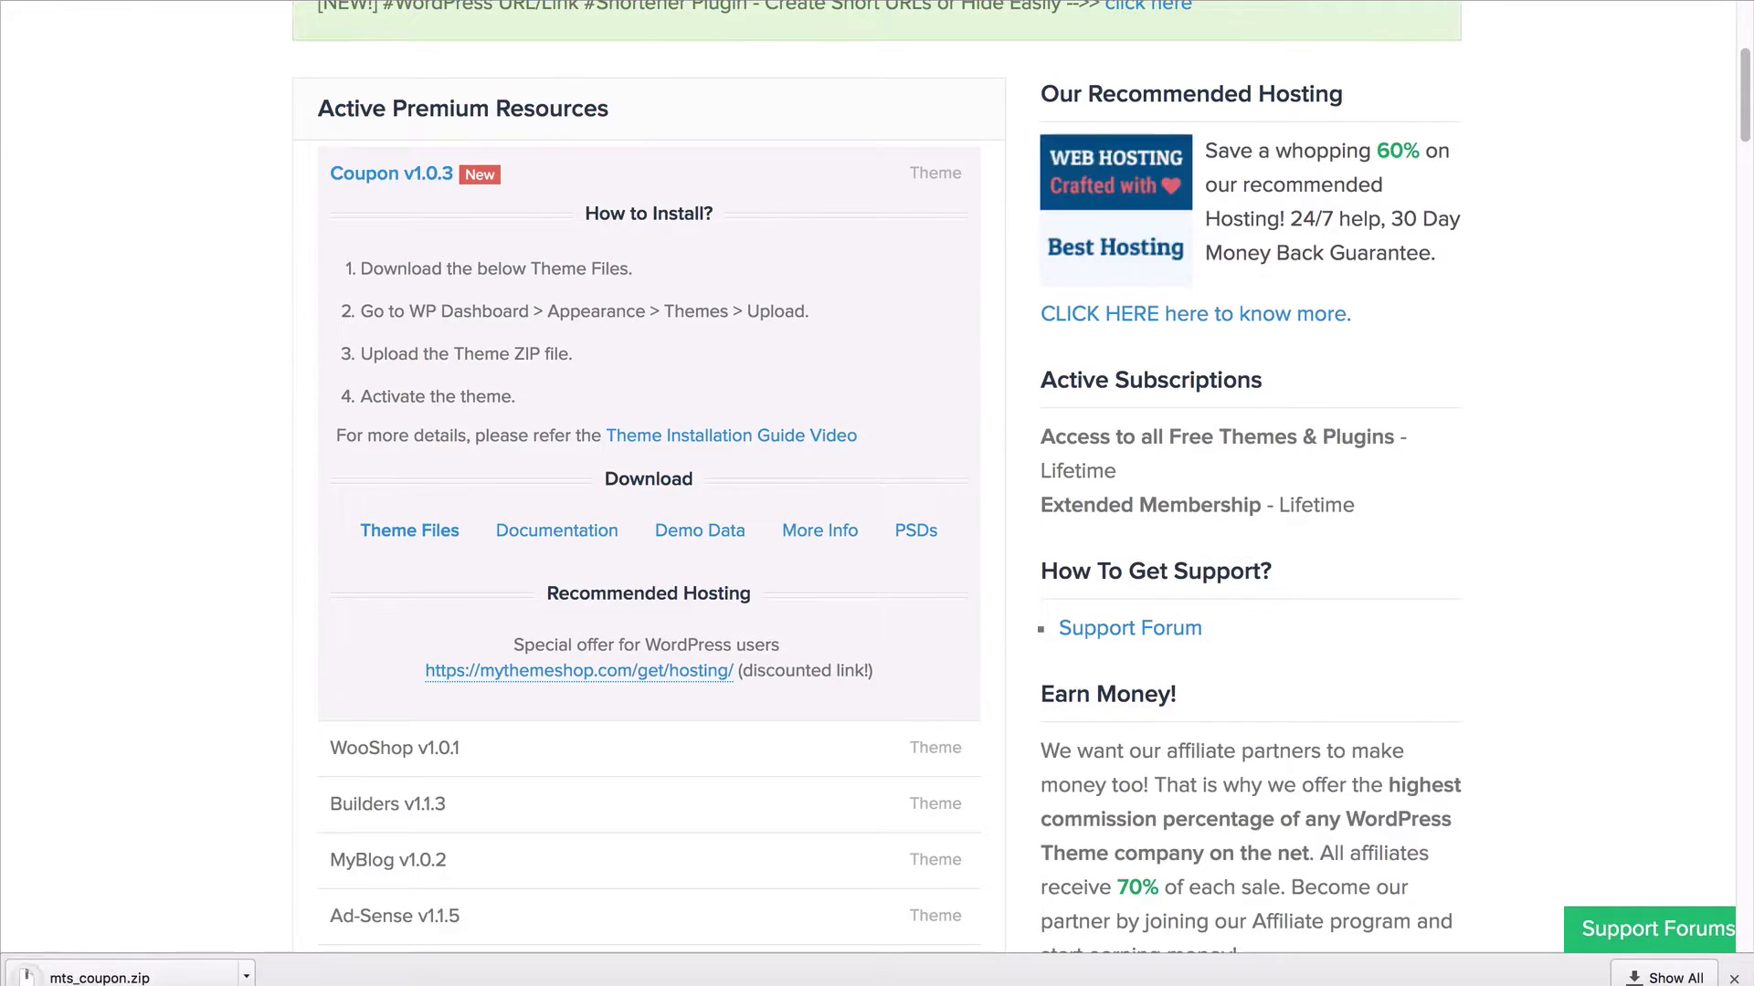
Step: Switch to the WordPress admin dashboard and open the form for uploading a new theme
click(685, 2)
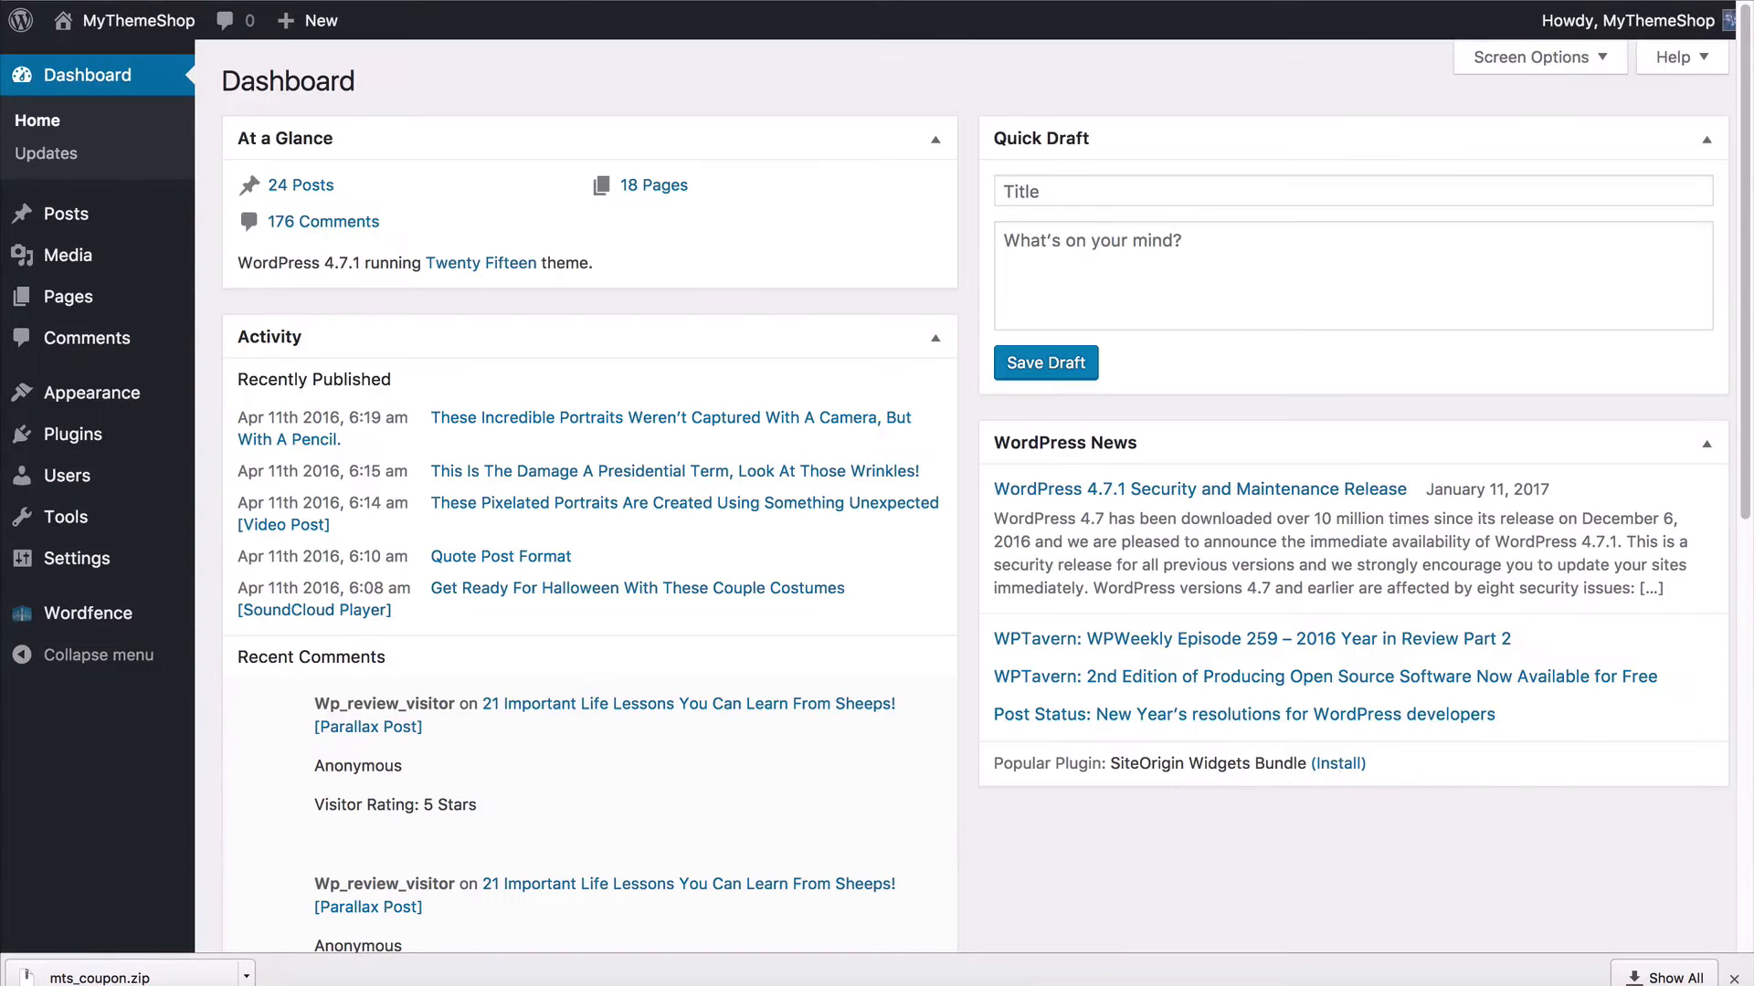
mouse_move(116, 394)
click(271, 400)
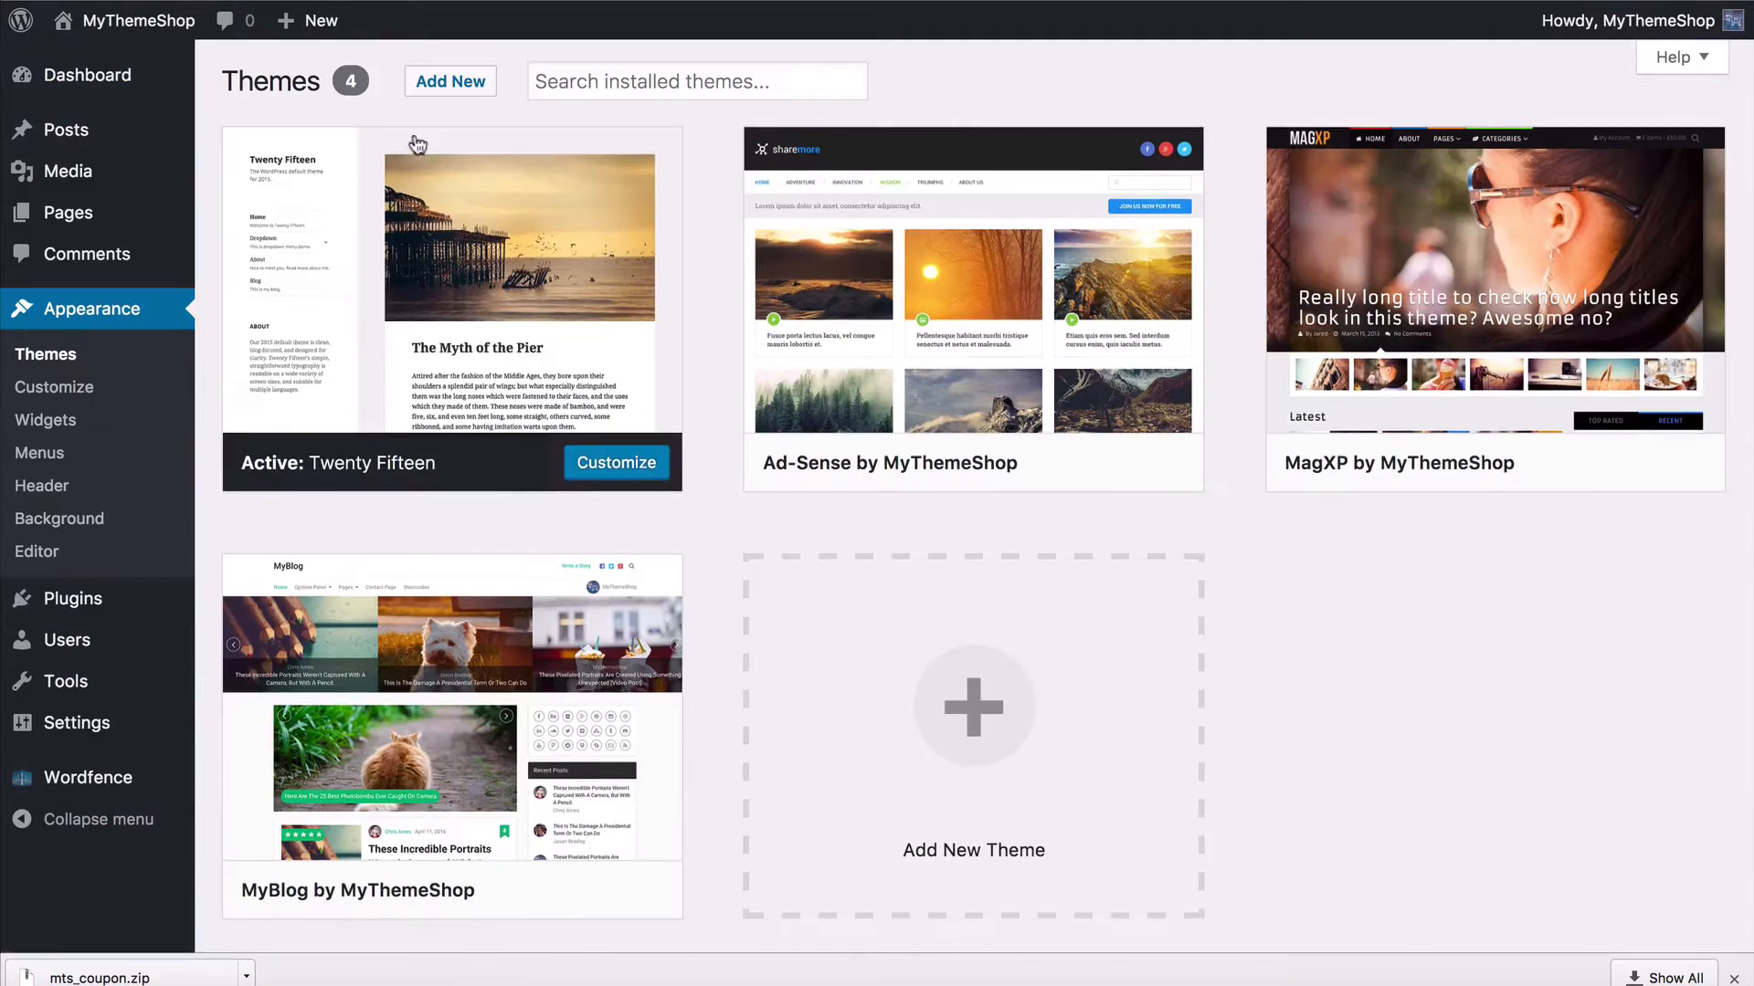
click(441, 82)
click(443, 87)
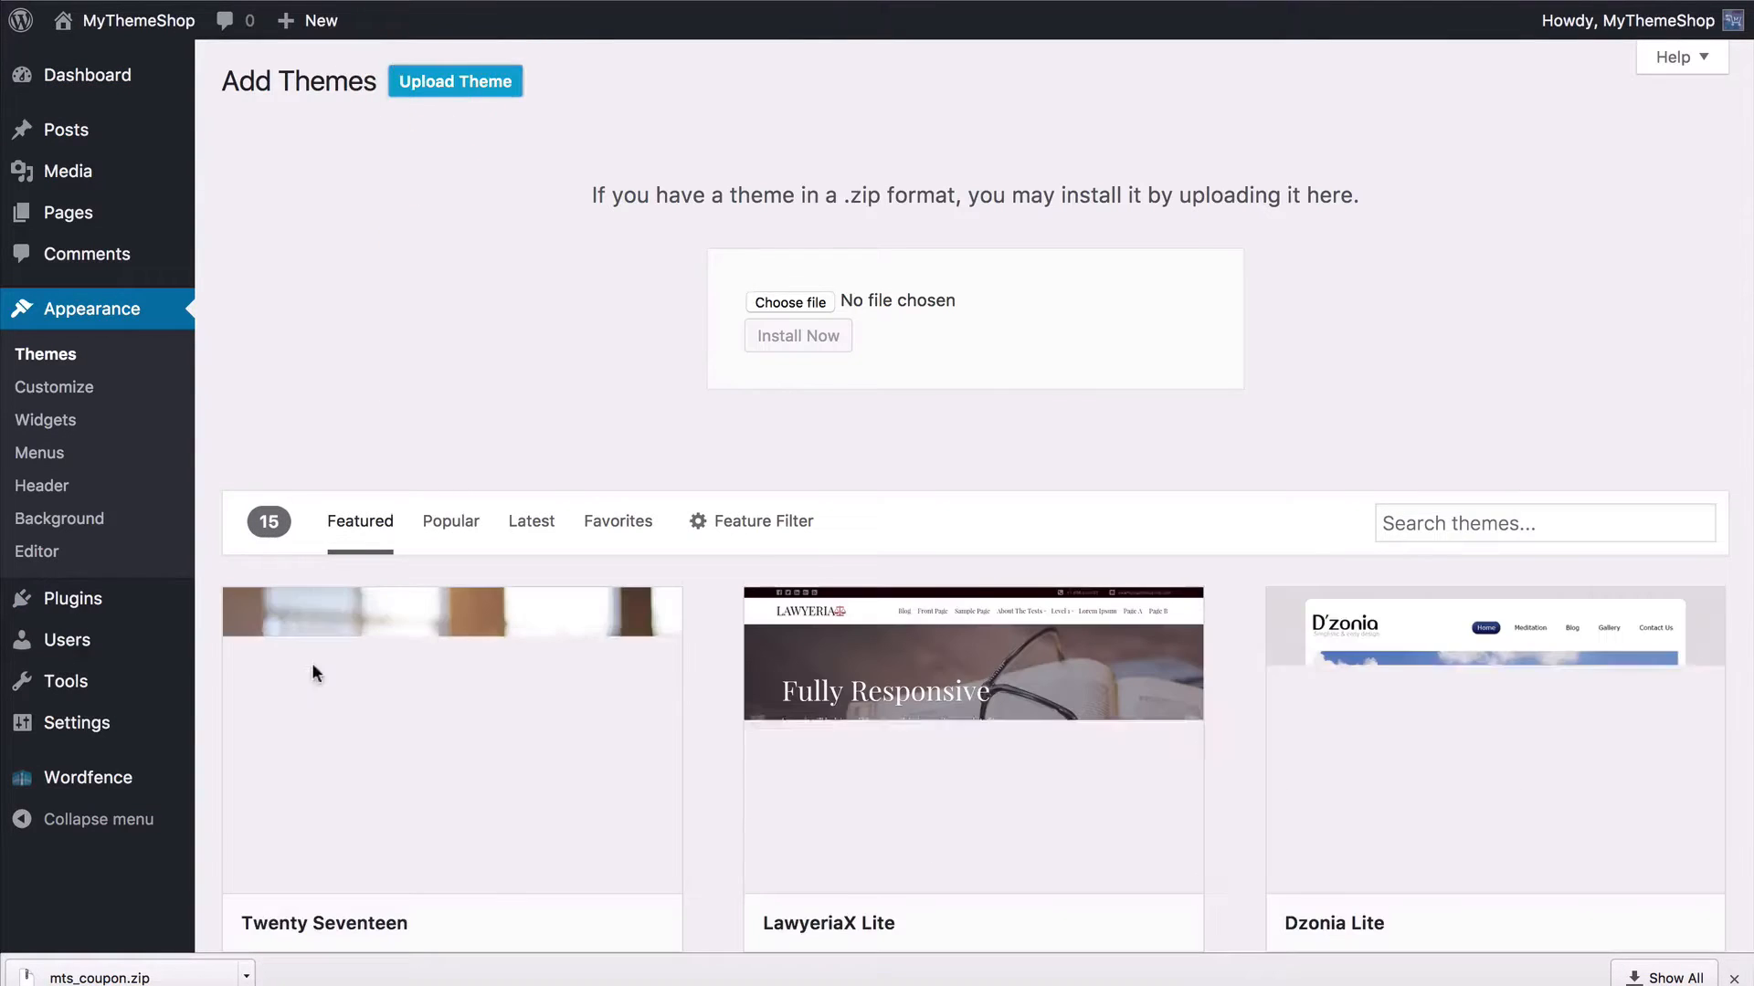
Step: Install the Coupon theme from mts_coupon.zip and activate it, dismissing its welcome notice
drag(99, 975, 793, 312)
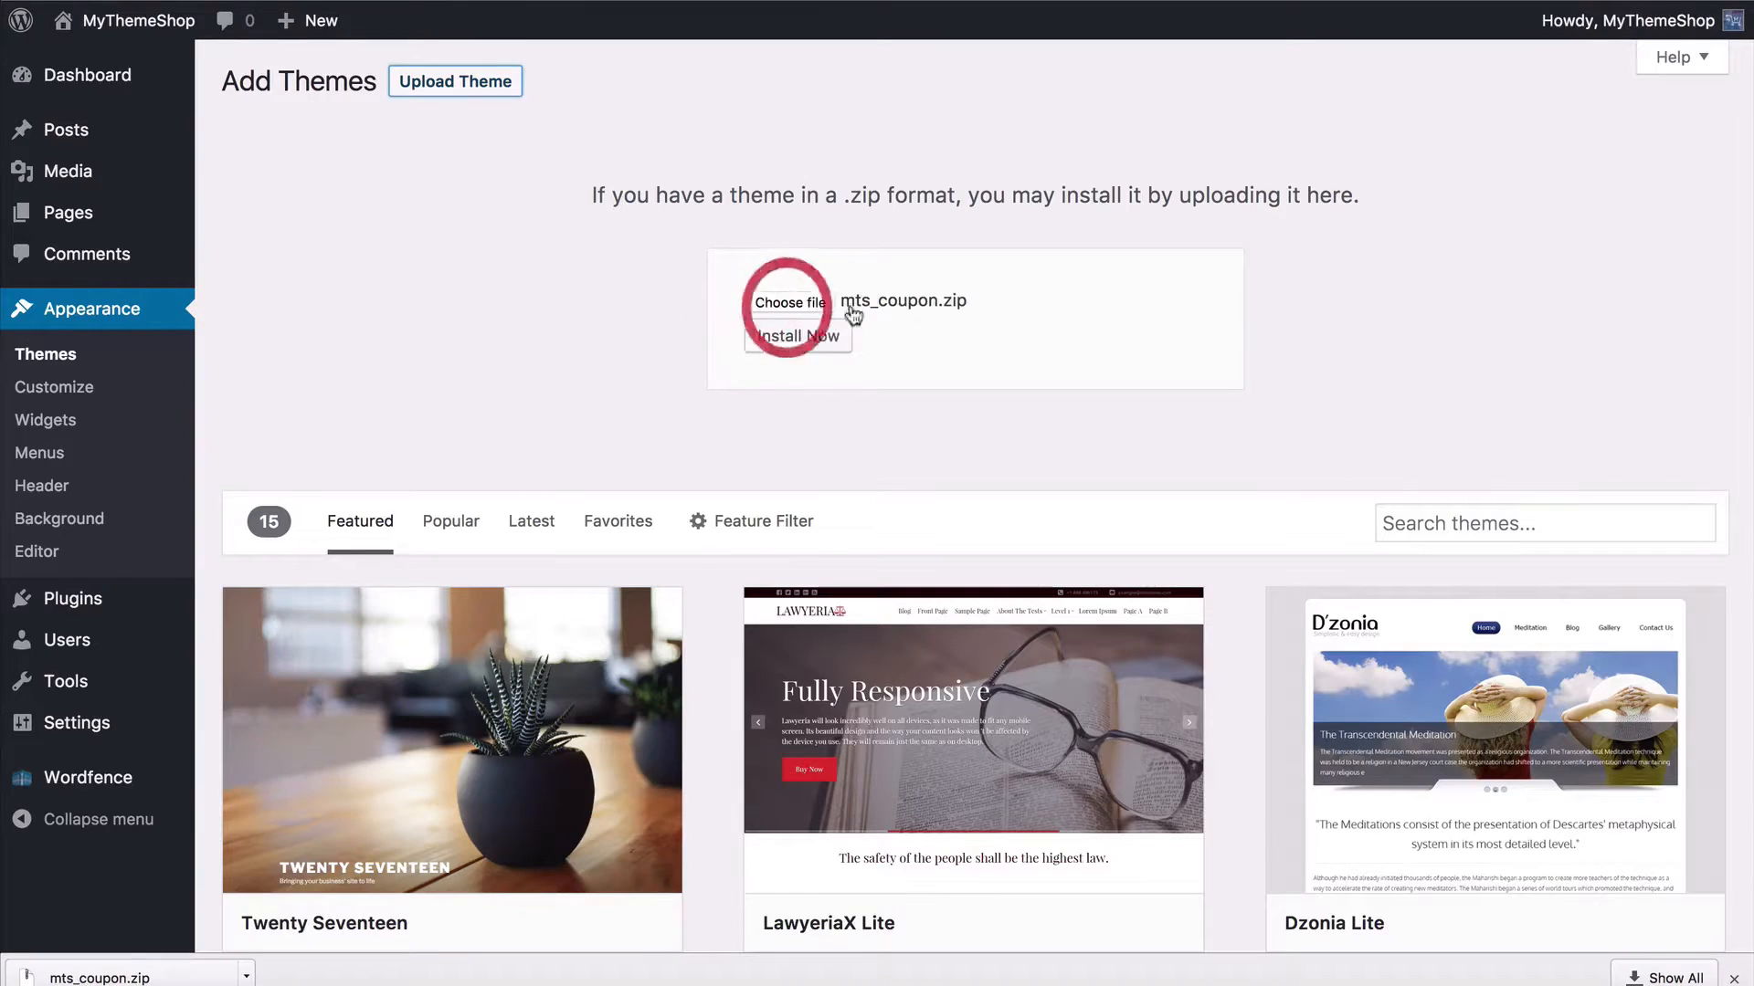
click(797, 339)
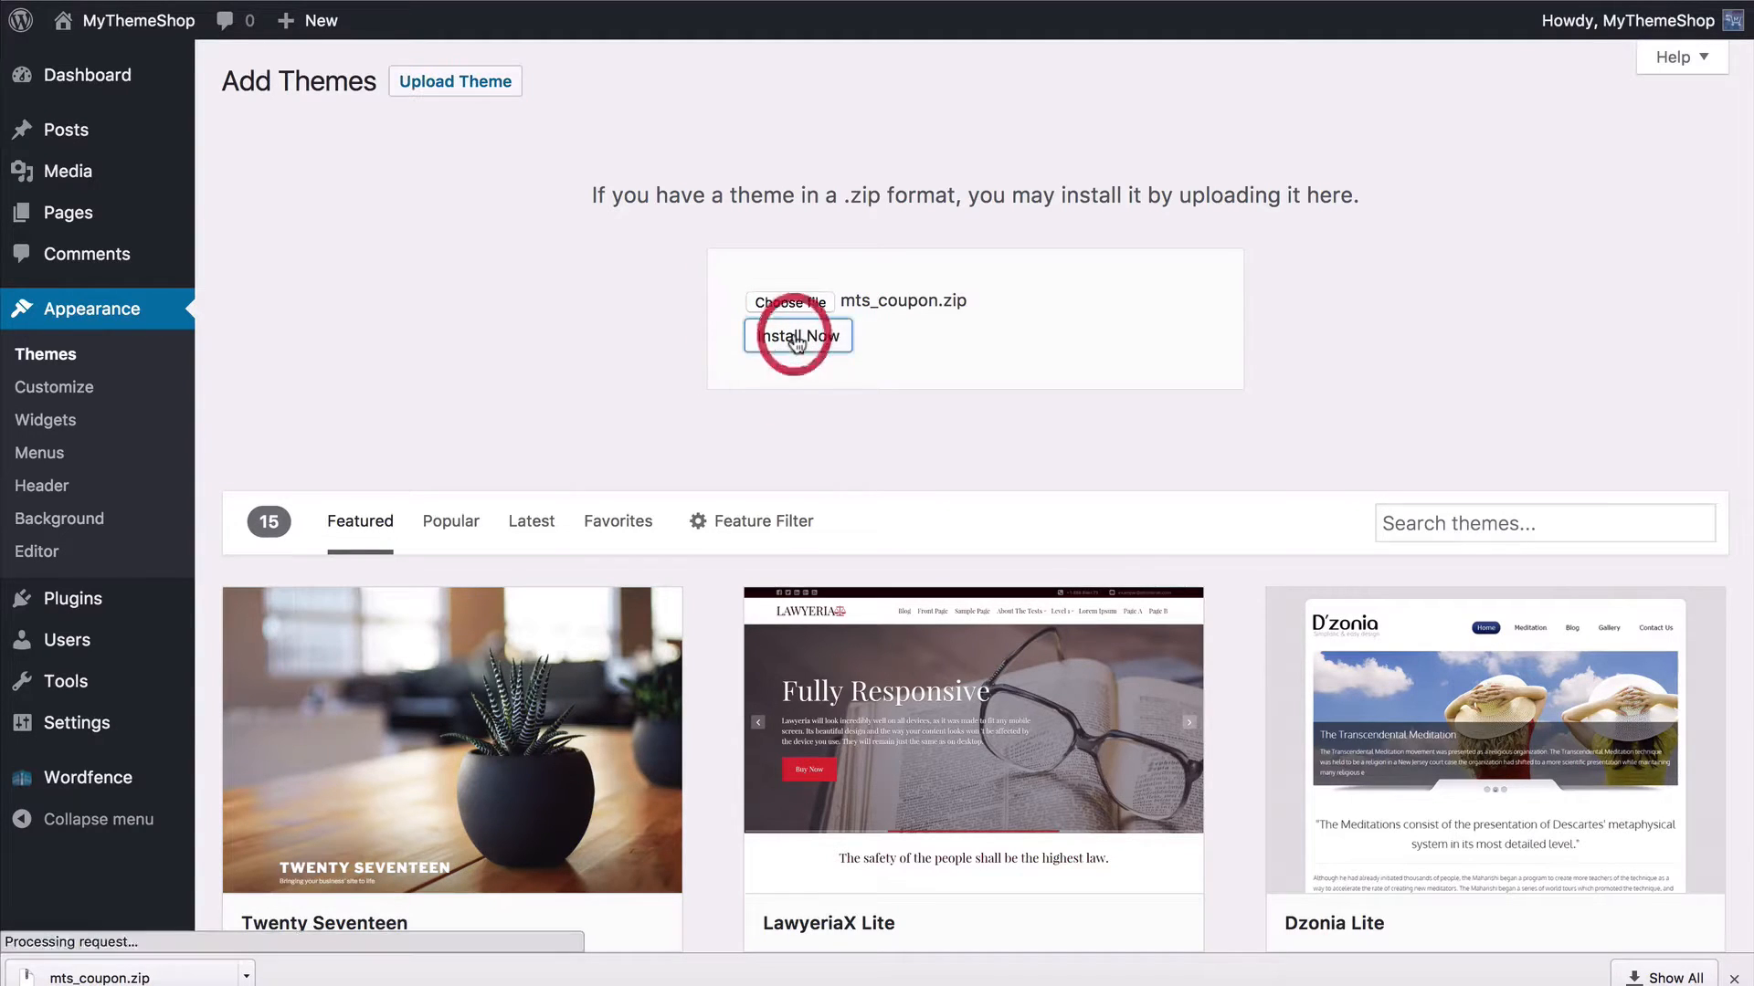
click(1734, 978)
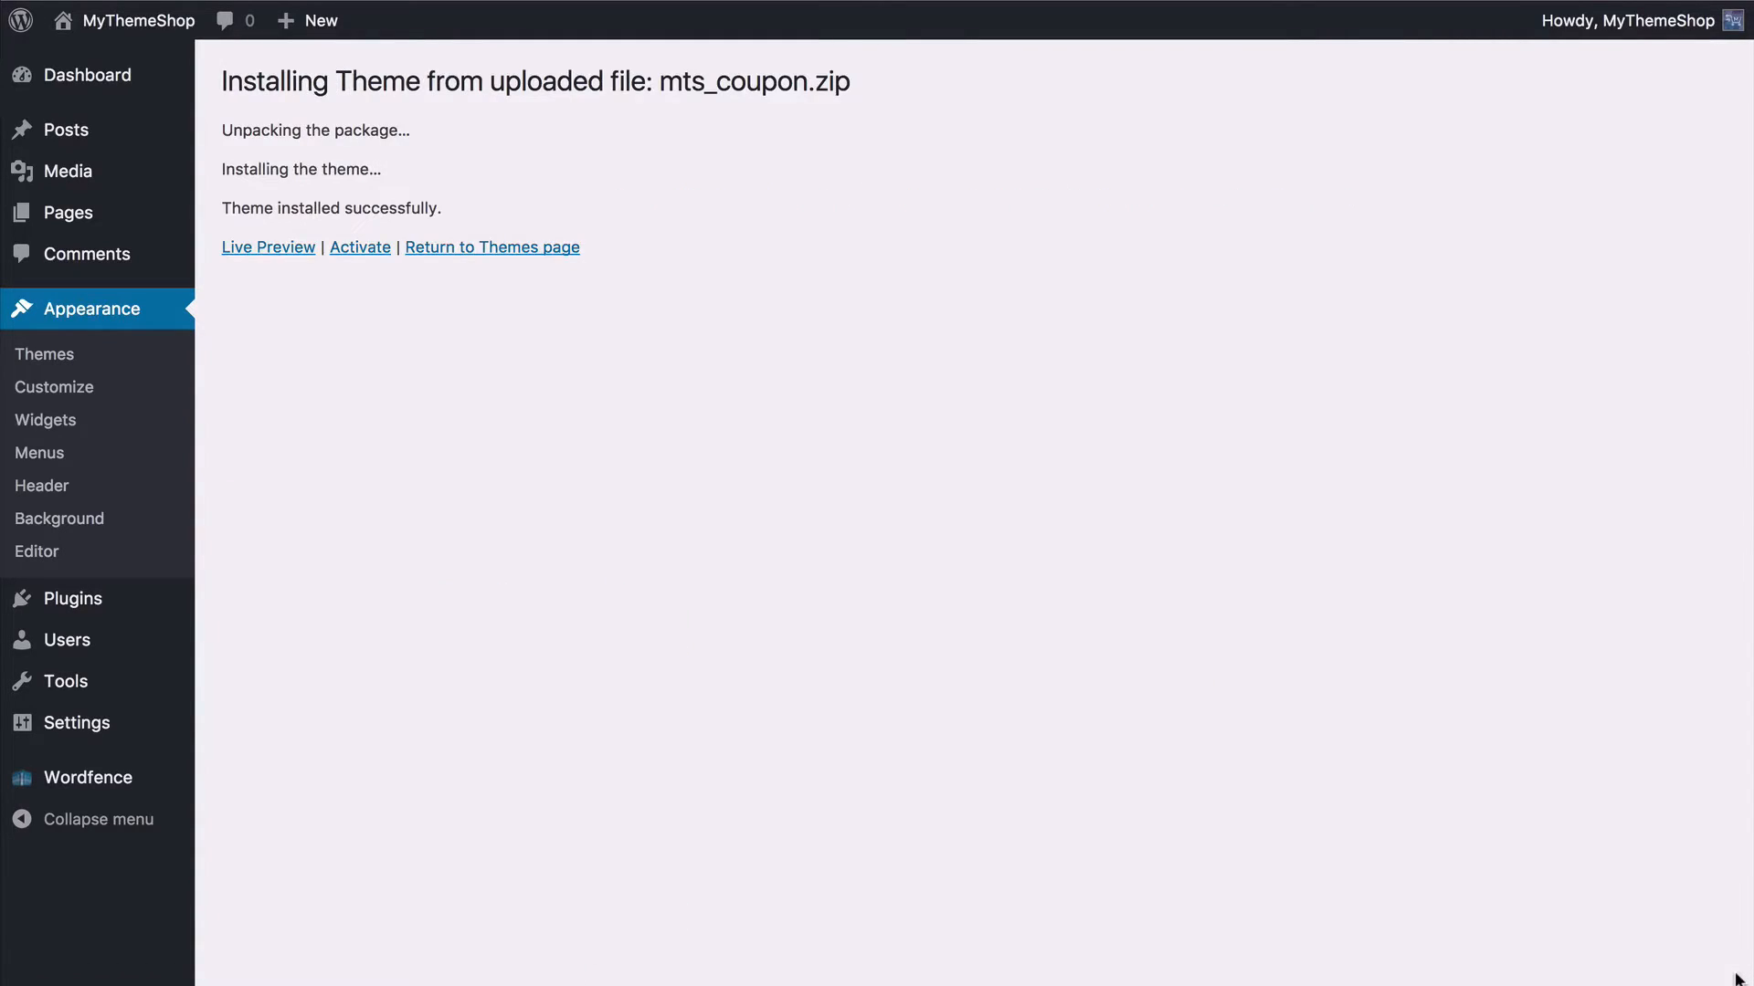
click(364, 250)
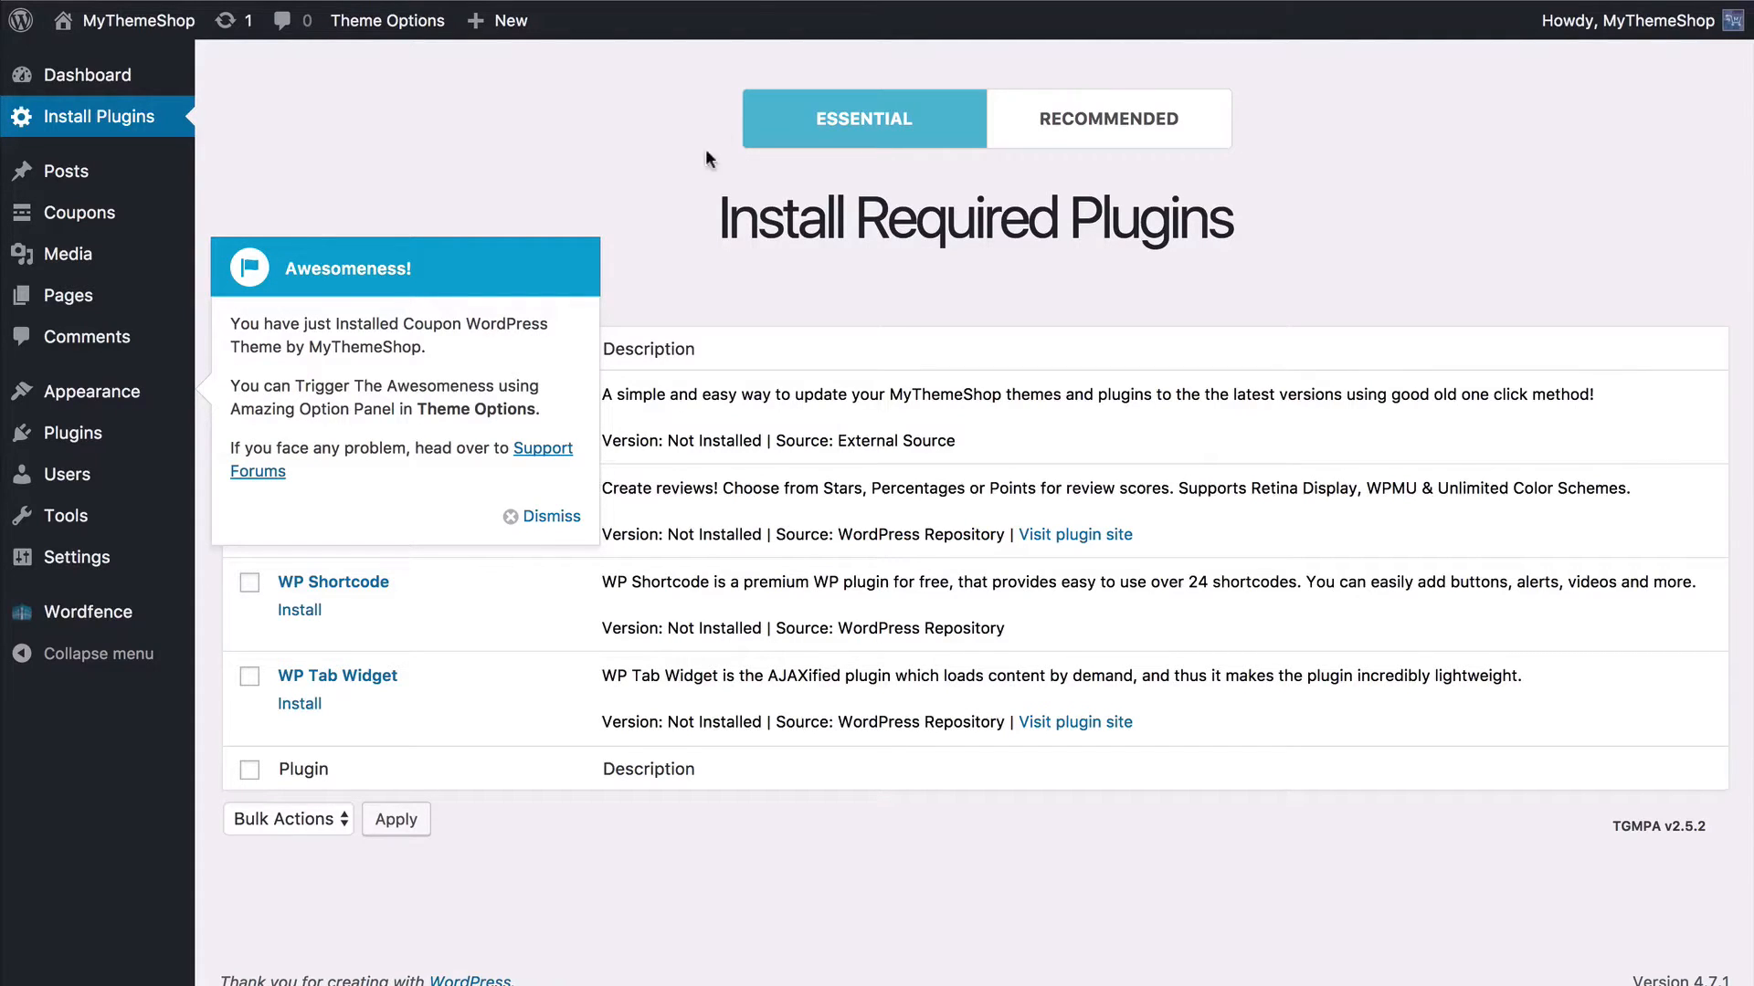
click(545, 517)
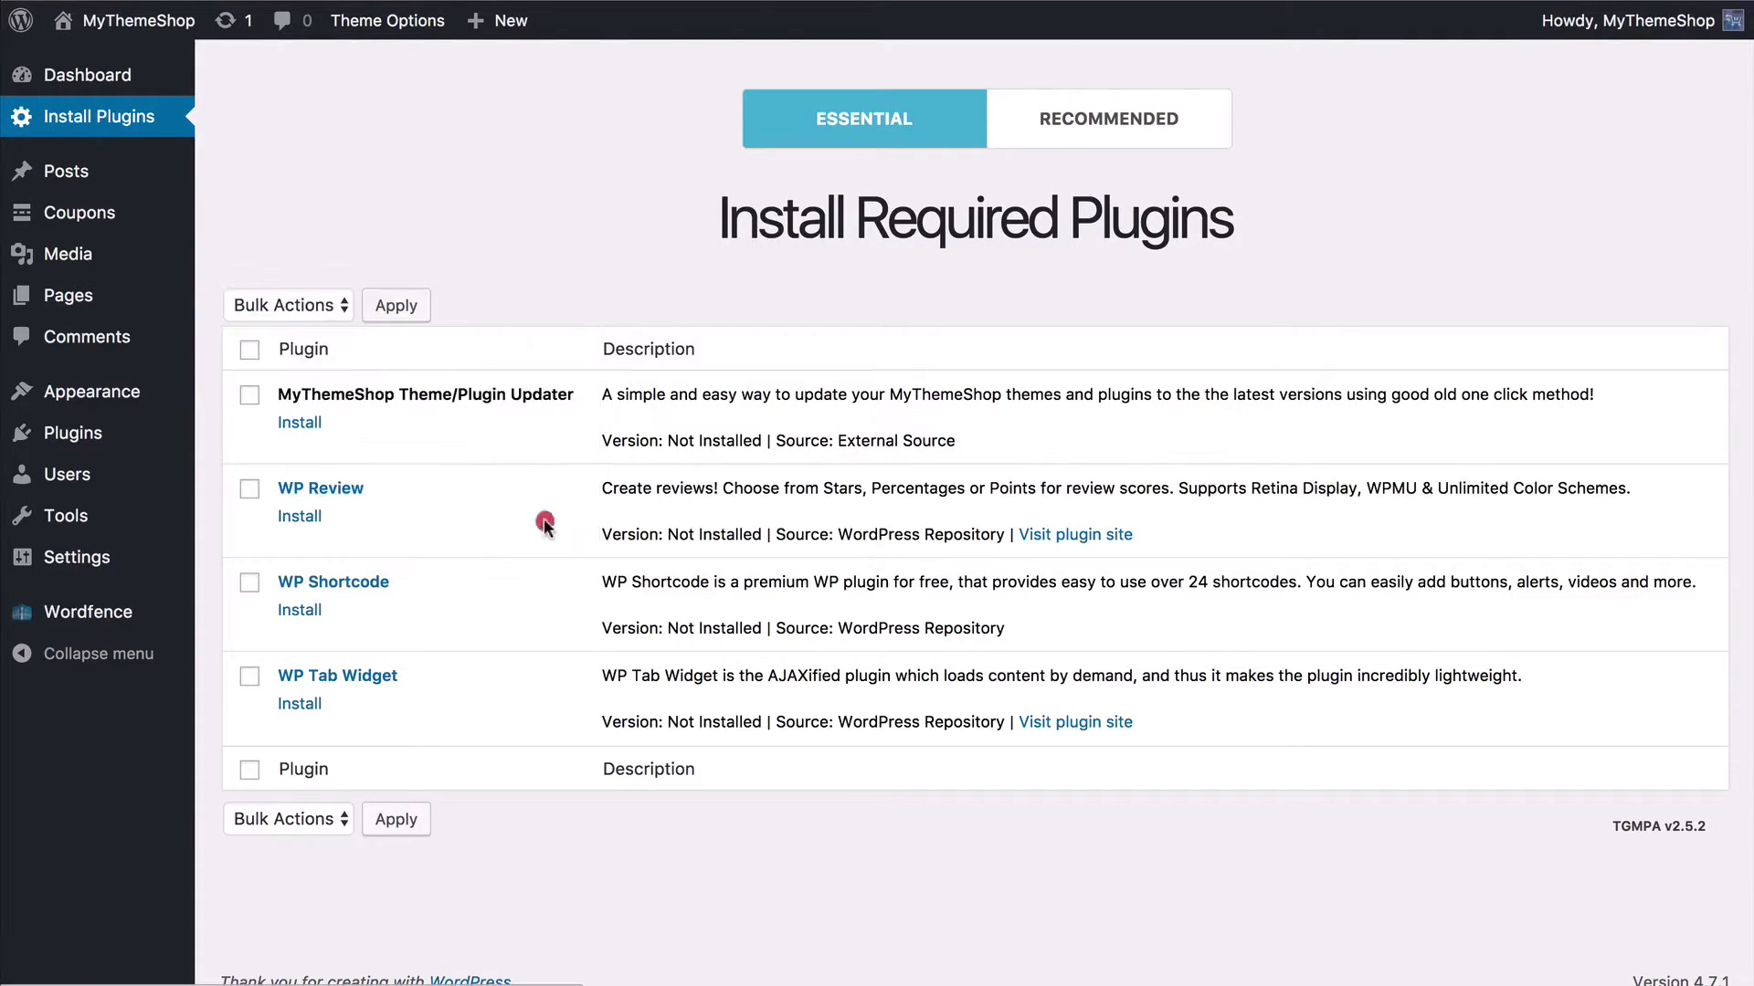
Step: Install all the essential plugins required by the theme in one bulk action
click(253, 354)
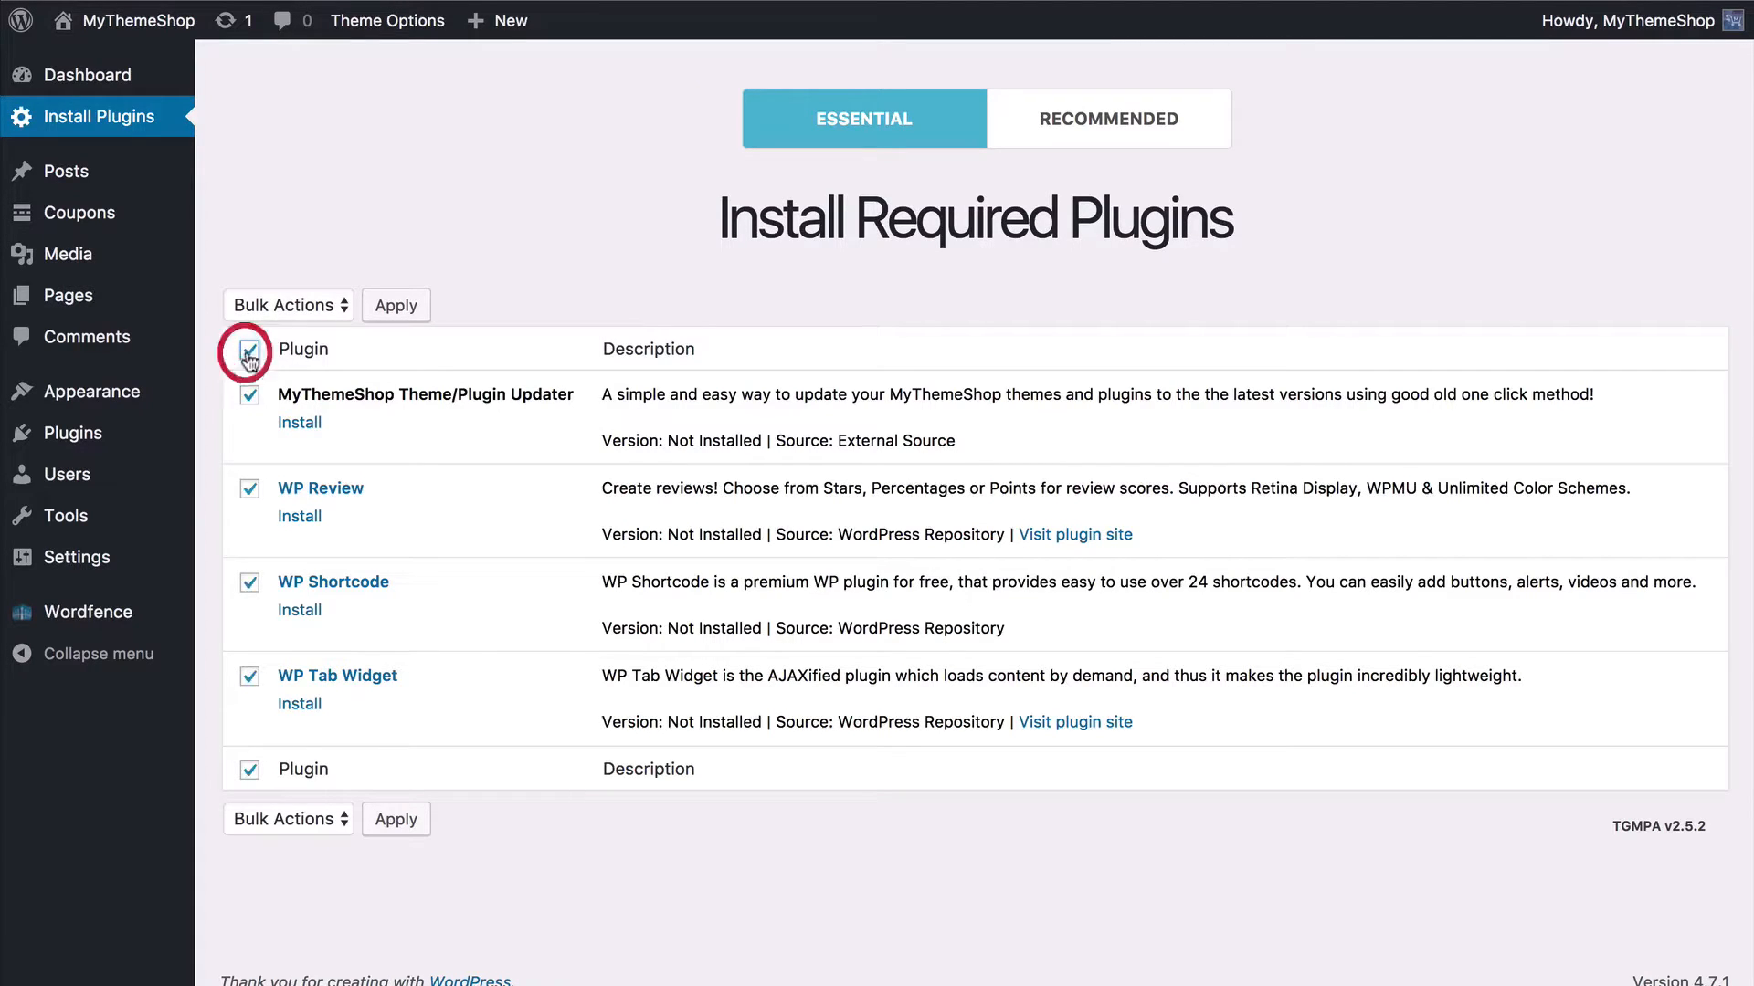
click(273, 307)
click(261, 326)
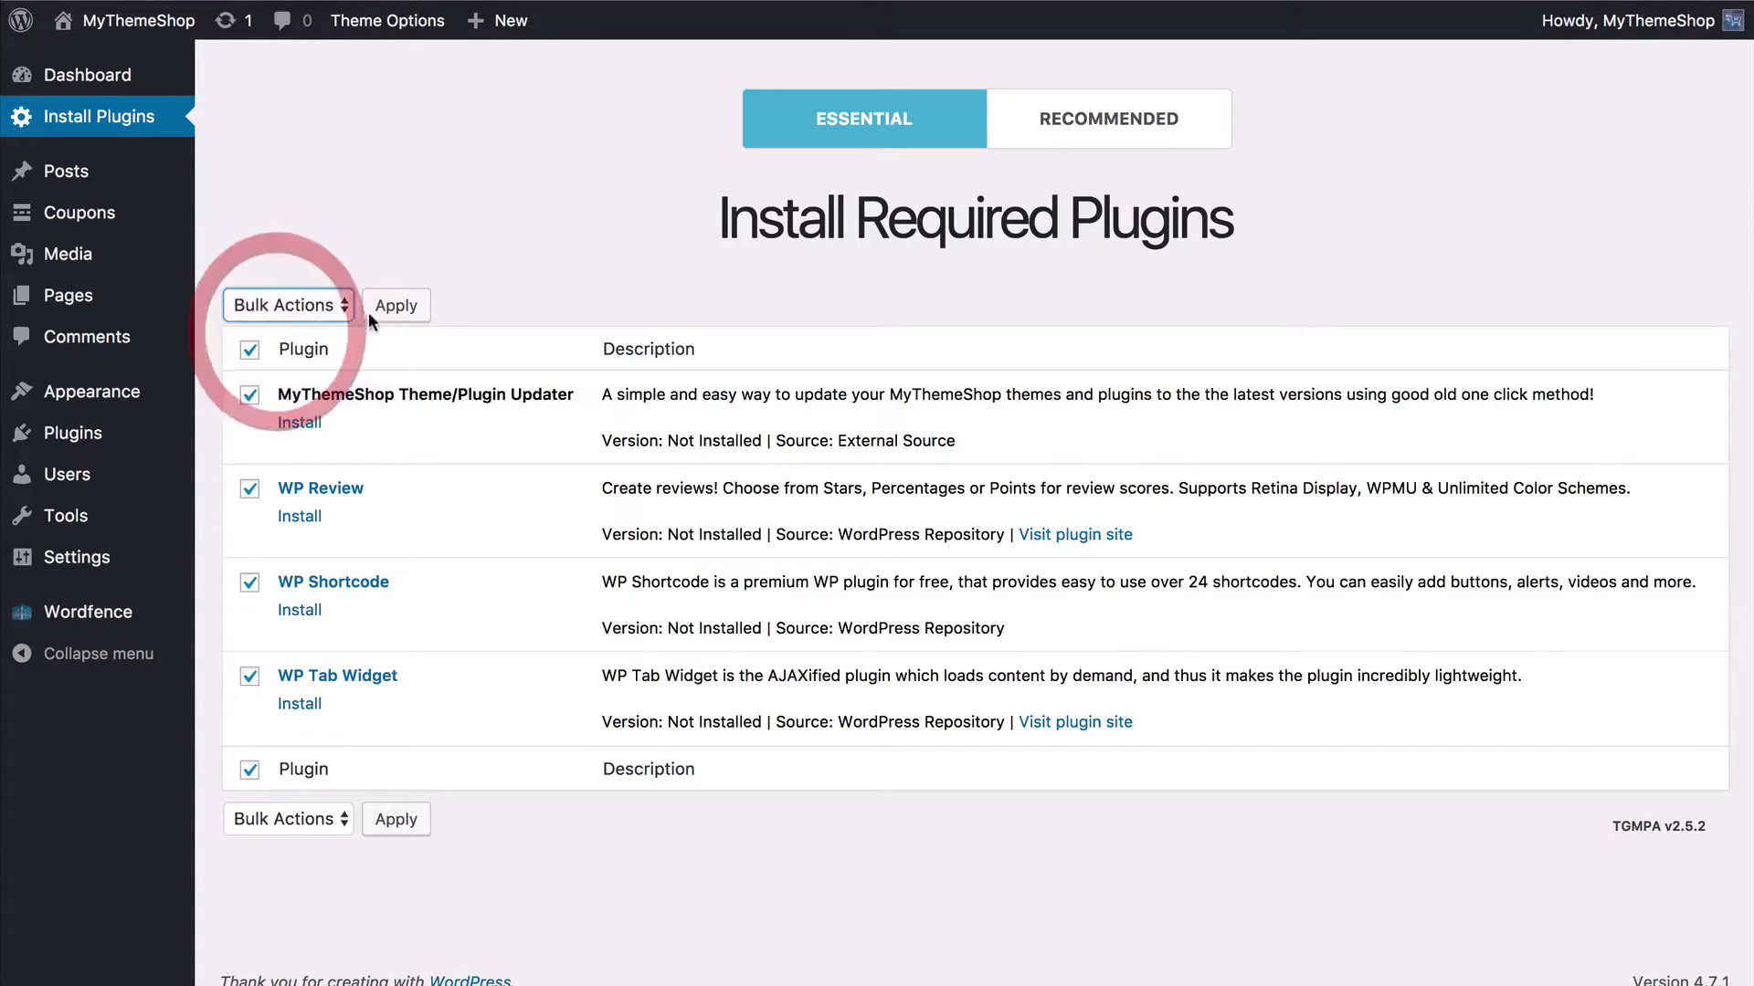
click(395, 307)
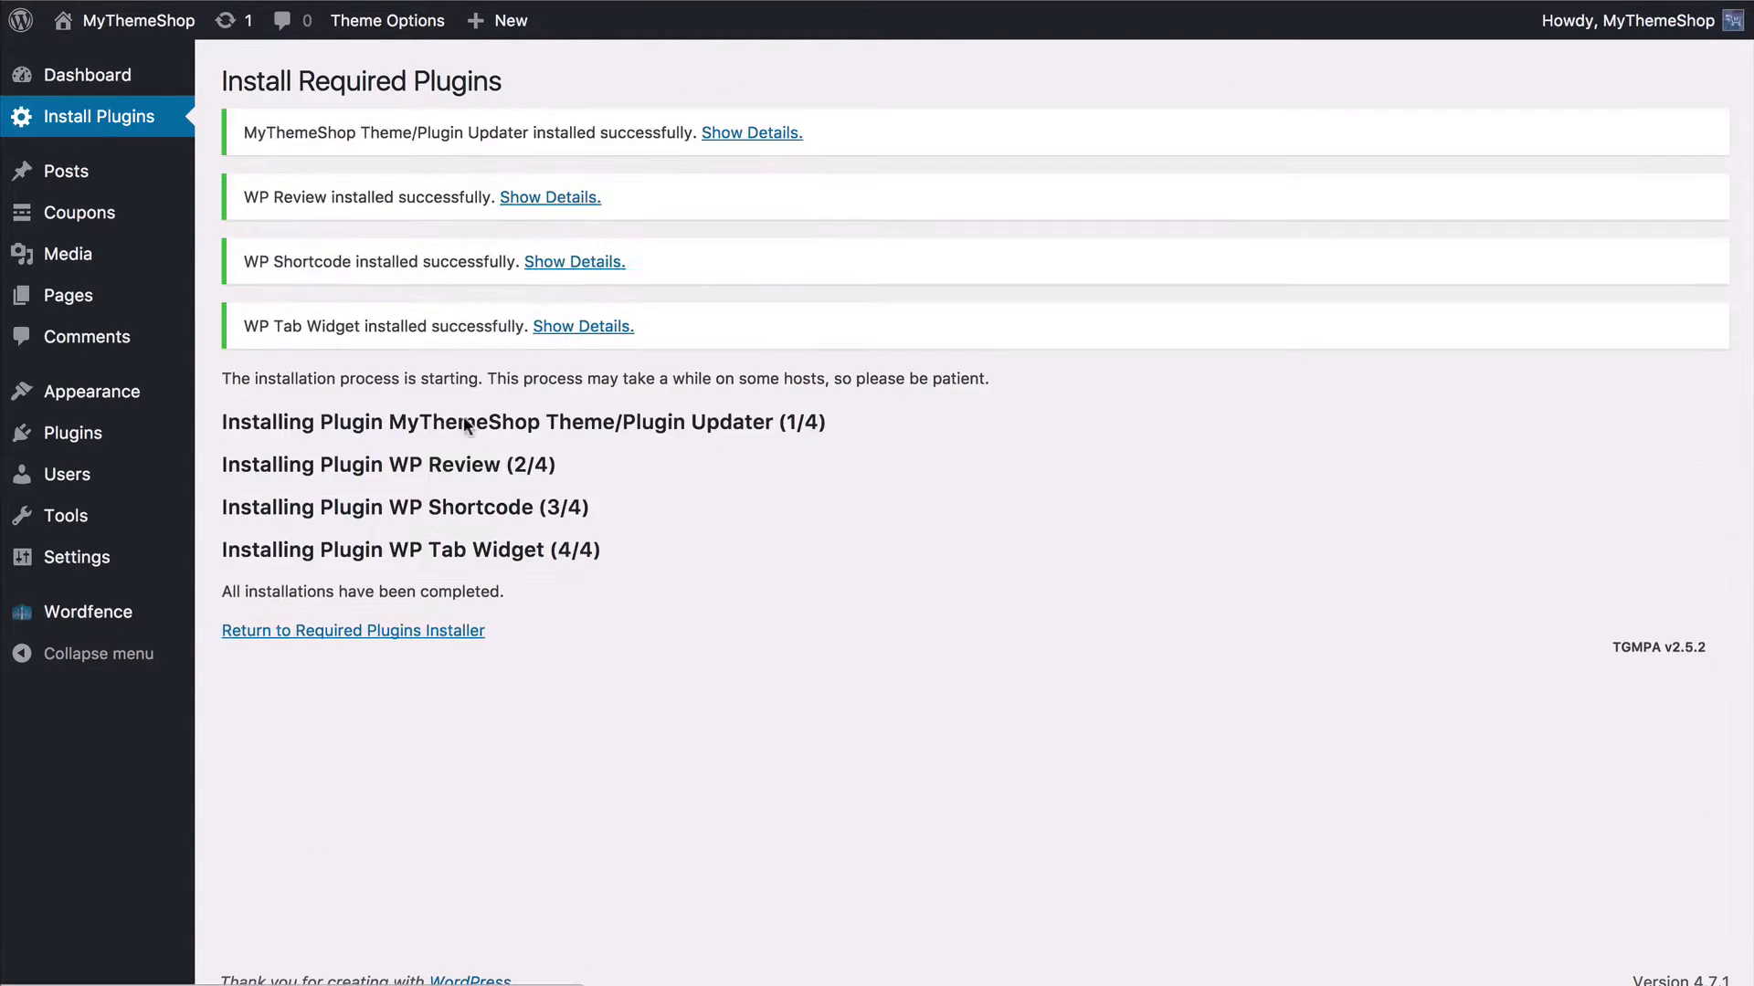
Step: Return to the required plugins installer and activate all the essential plugins in bulk
click(278, 632)
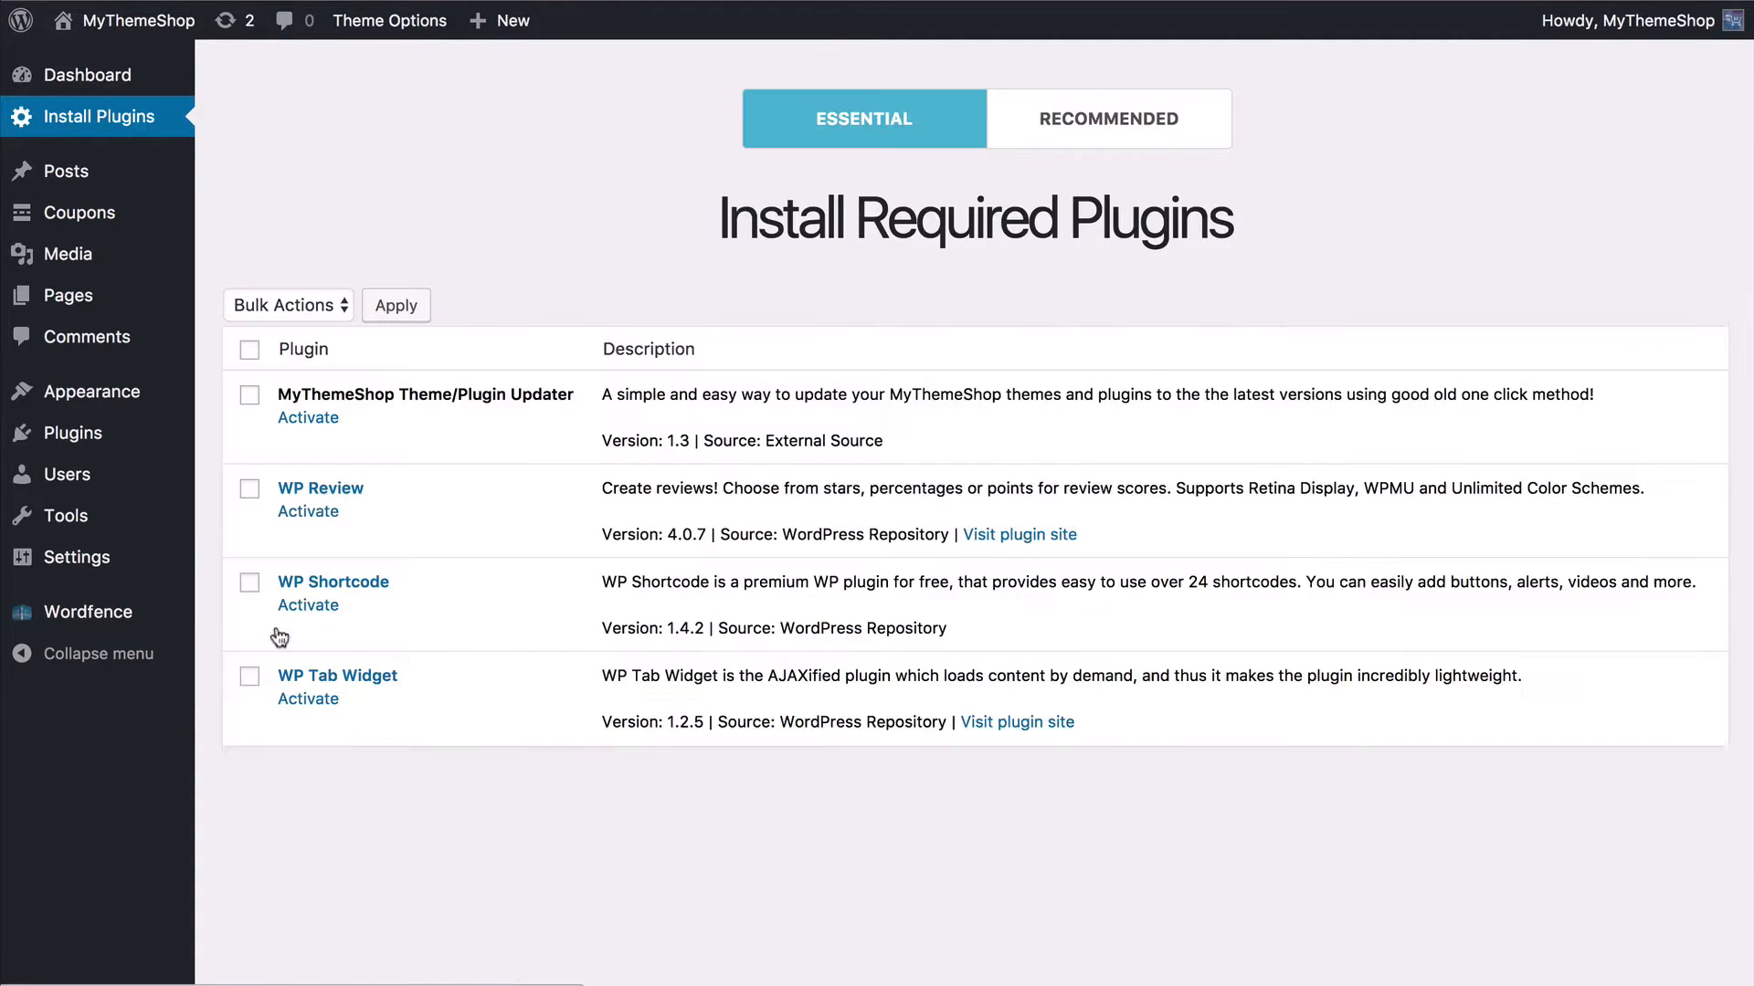
click(248, 350)
click(311, 305)
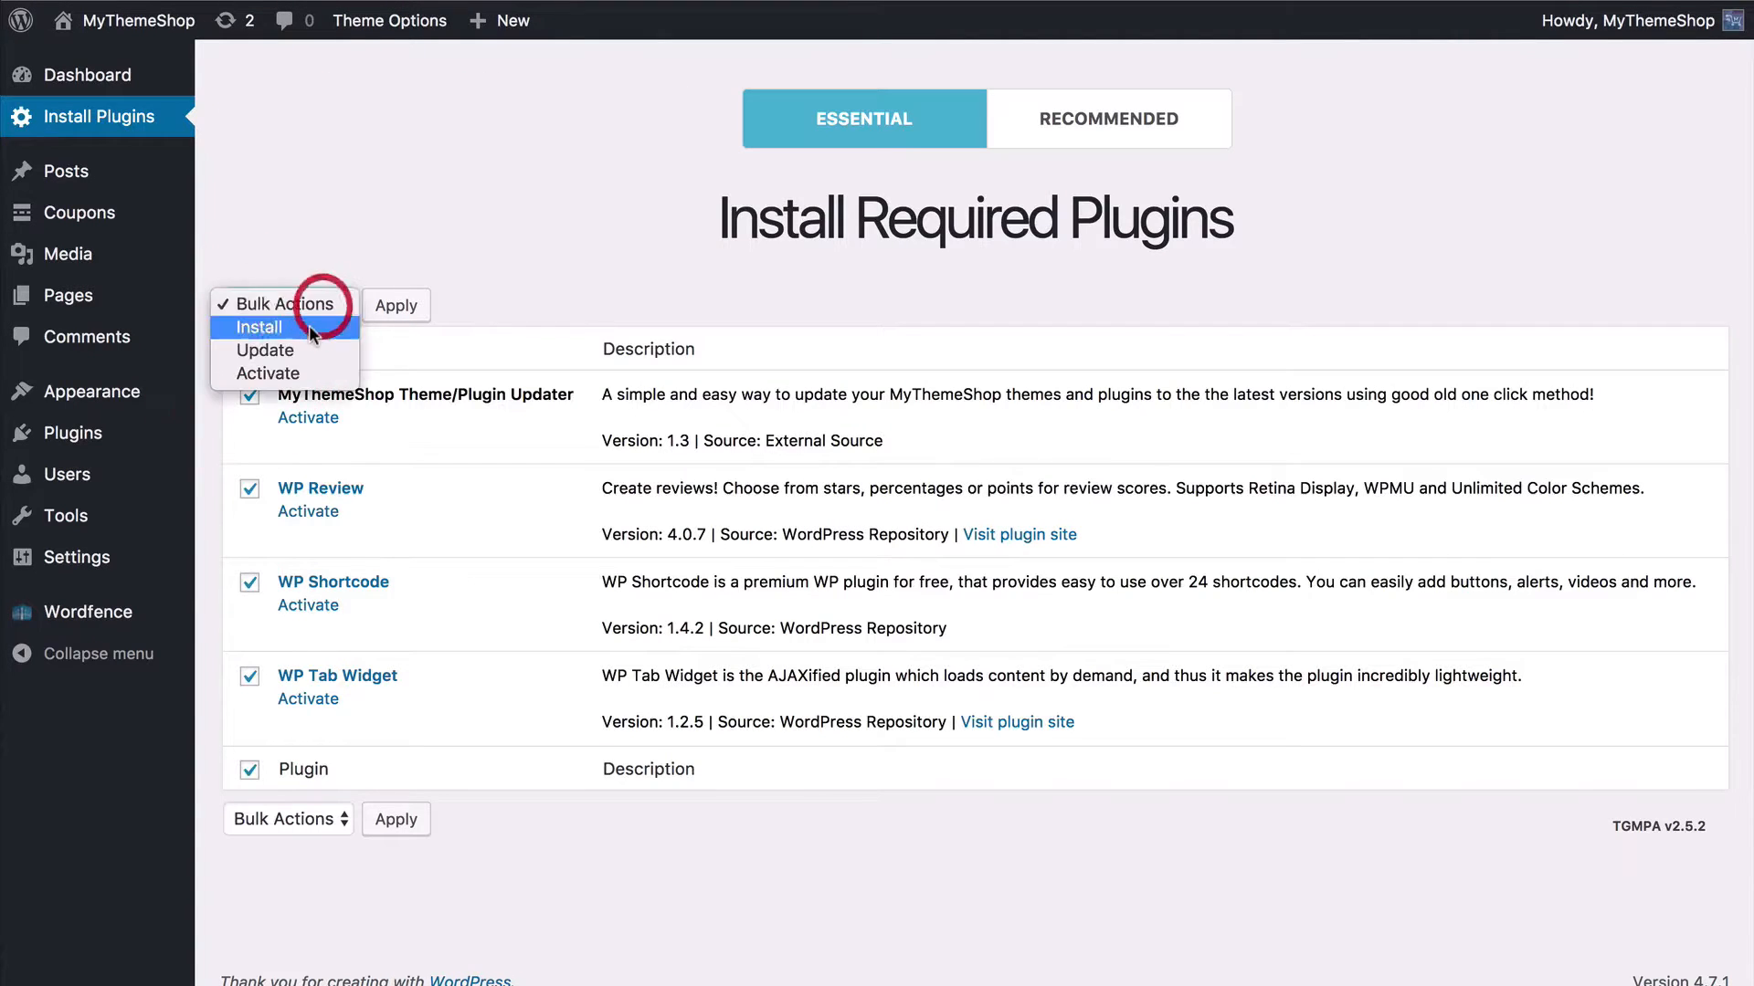
click(274, 373)
click(395, 305)
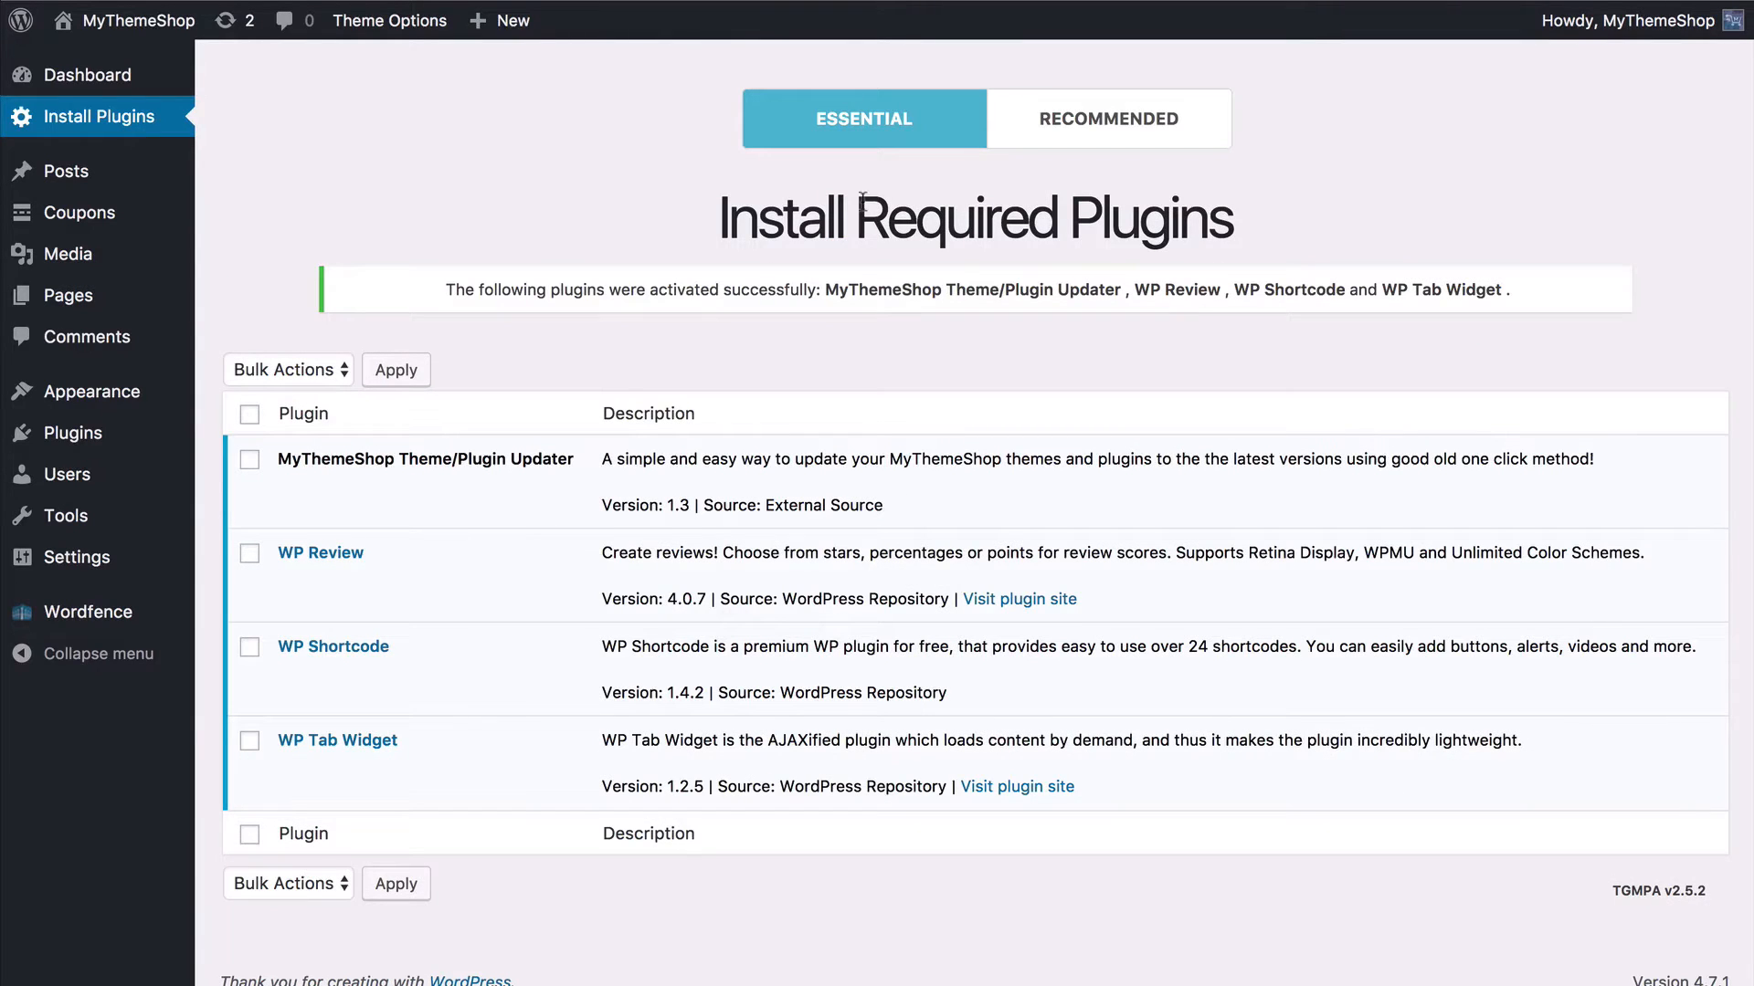
Step: Install and activate the OTF Regenerate Thumbnails plugin from the recommended plugins
click(1052, 114)
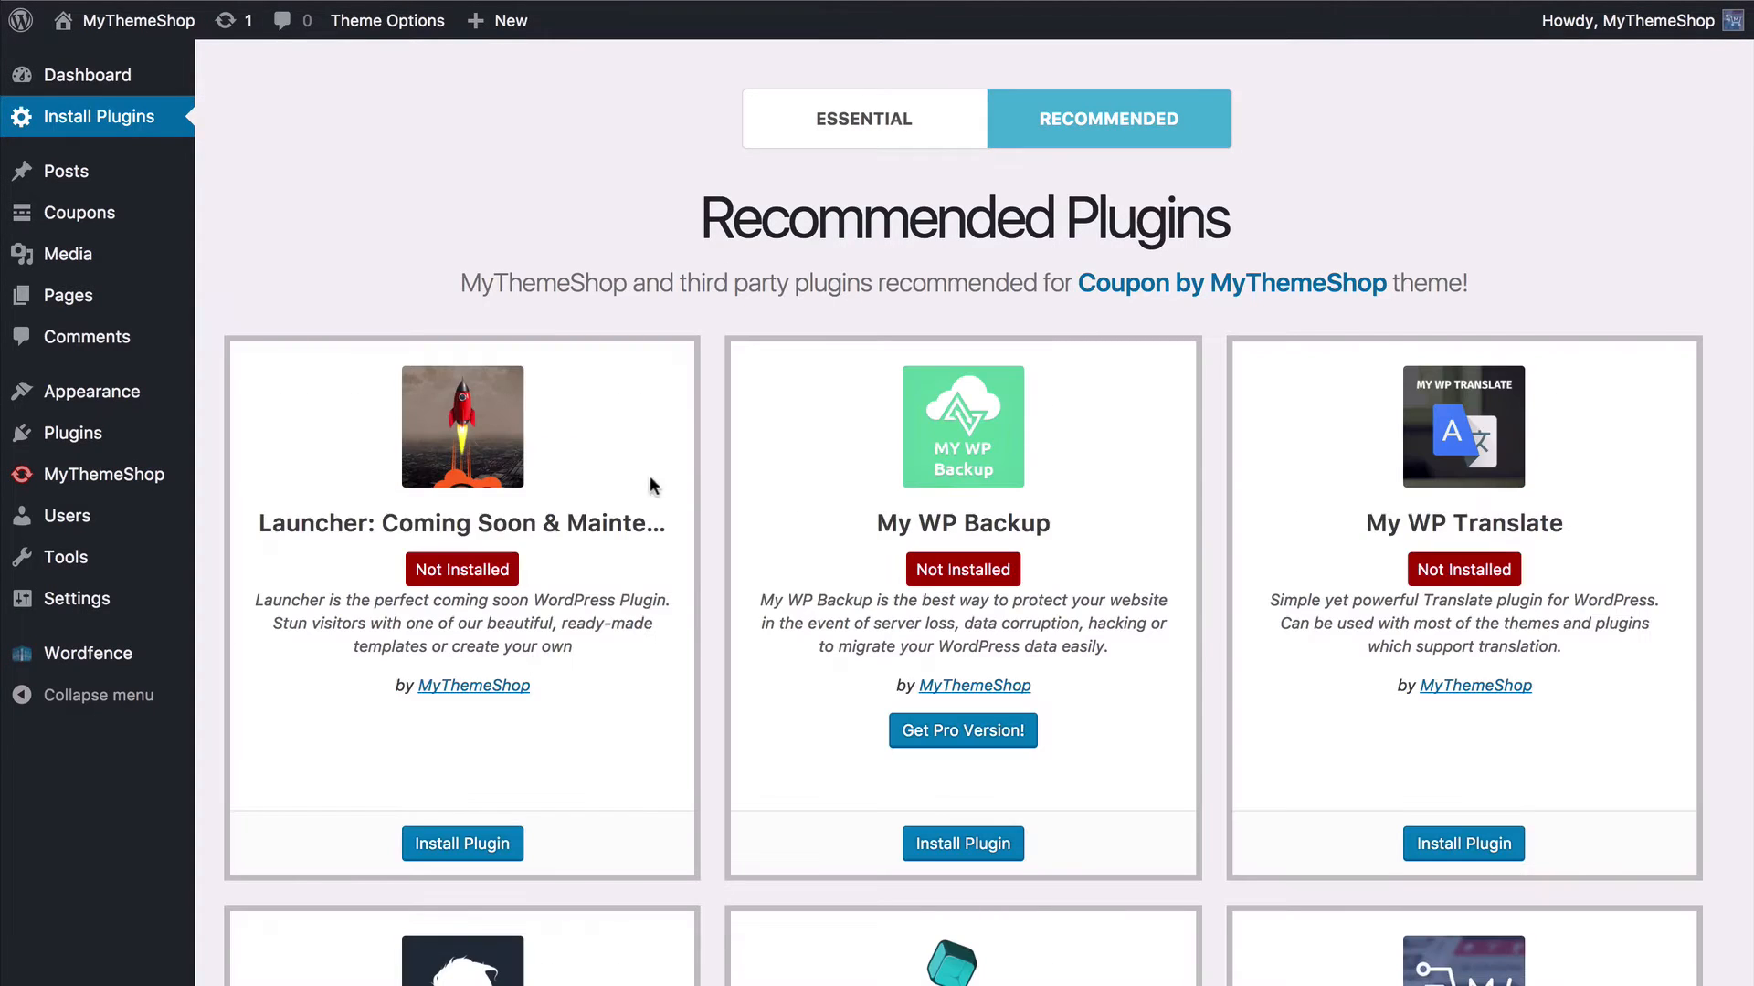
scroll(649, 476, down, 5)
scroll(634, 495, down, 4)
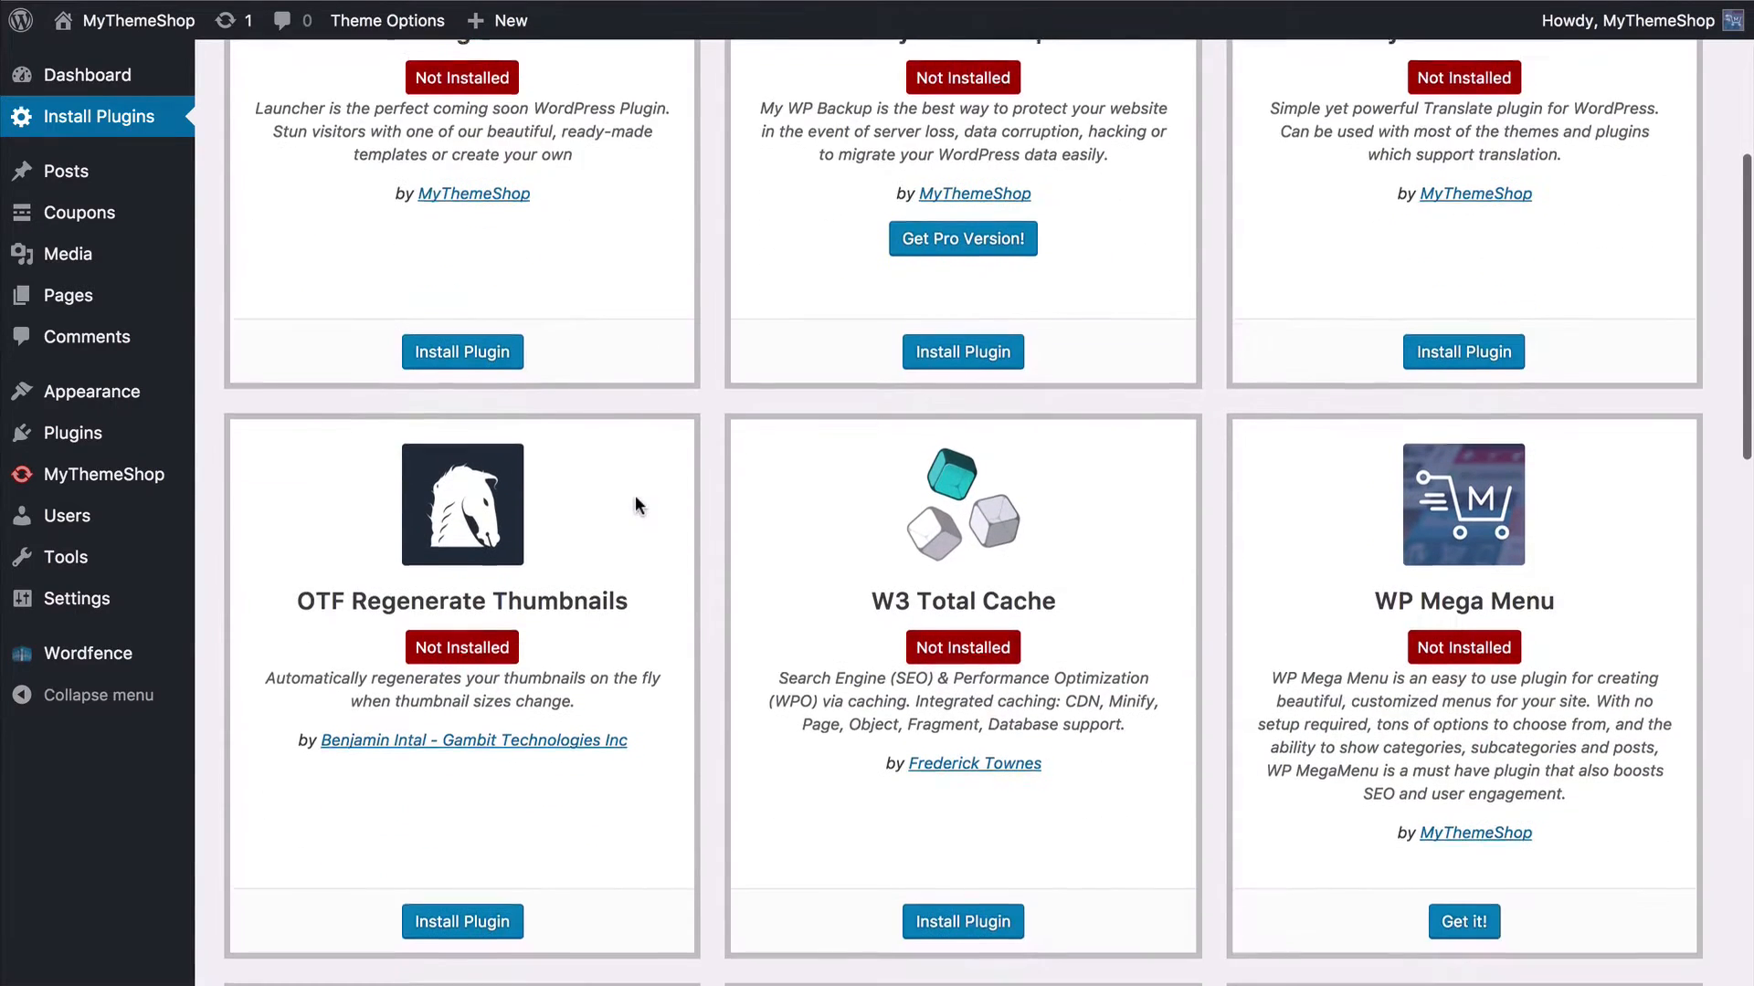
scroll(634, 495, down, 2)
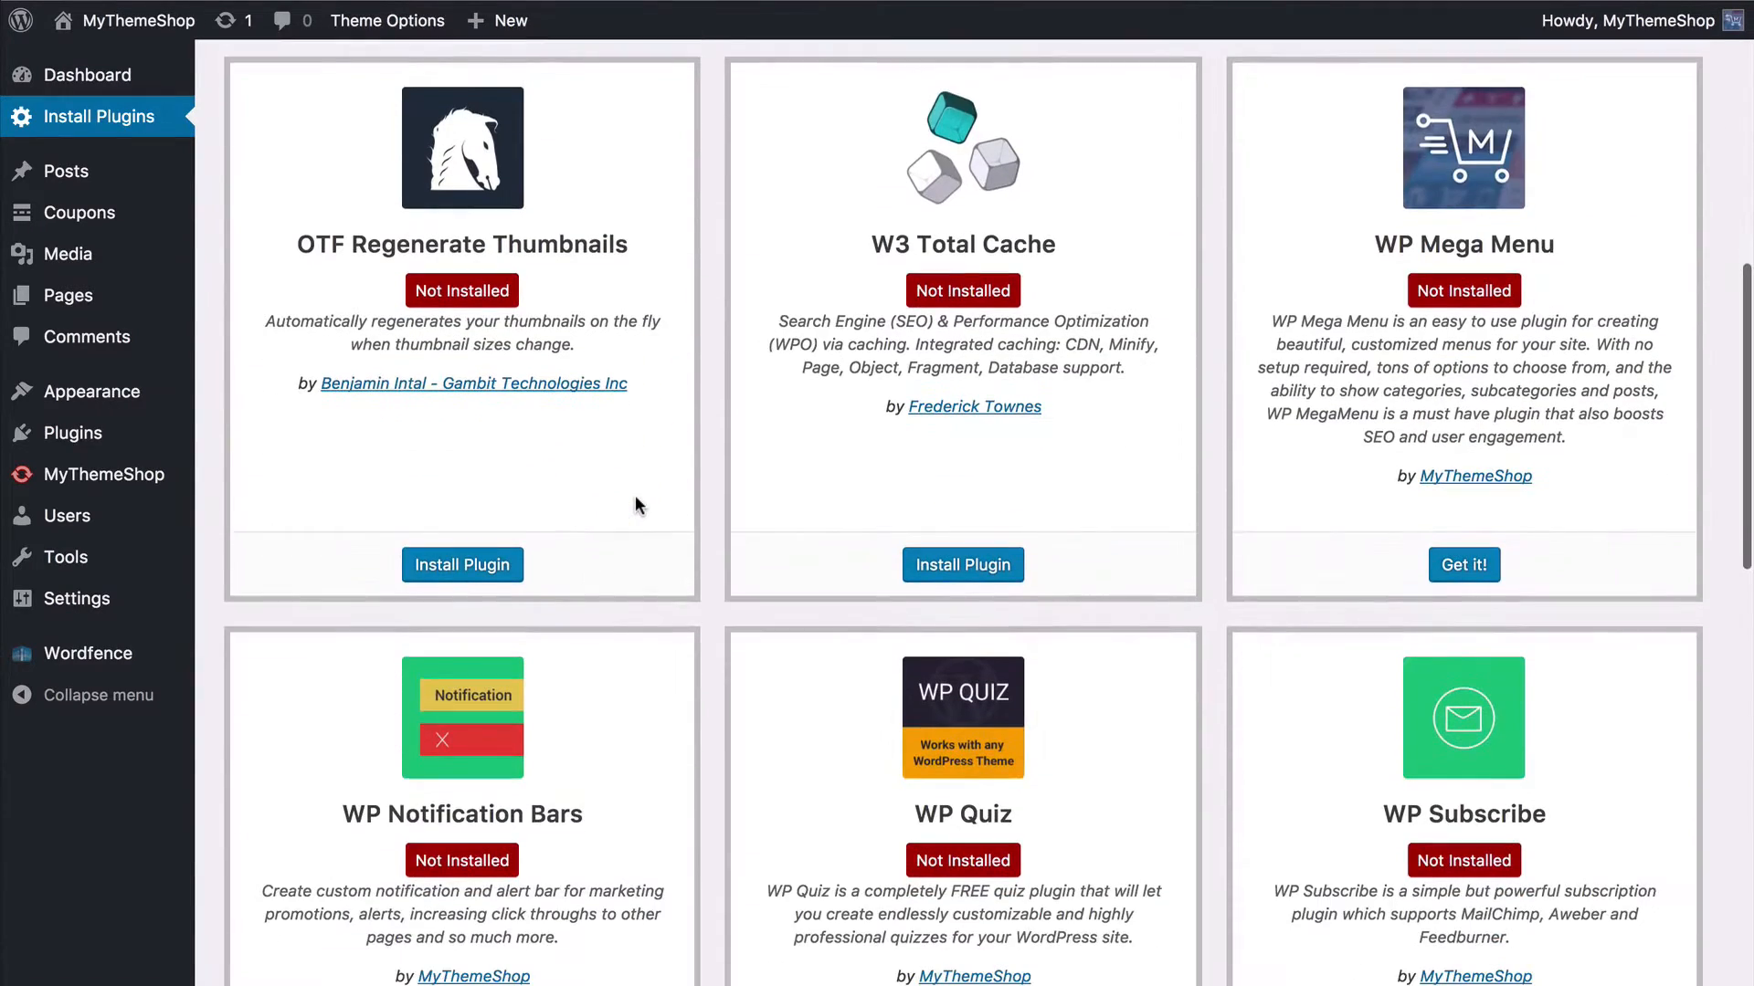
click(470, 570)
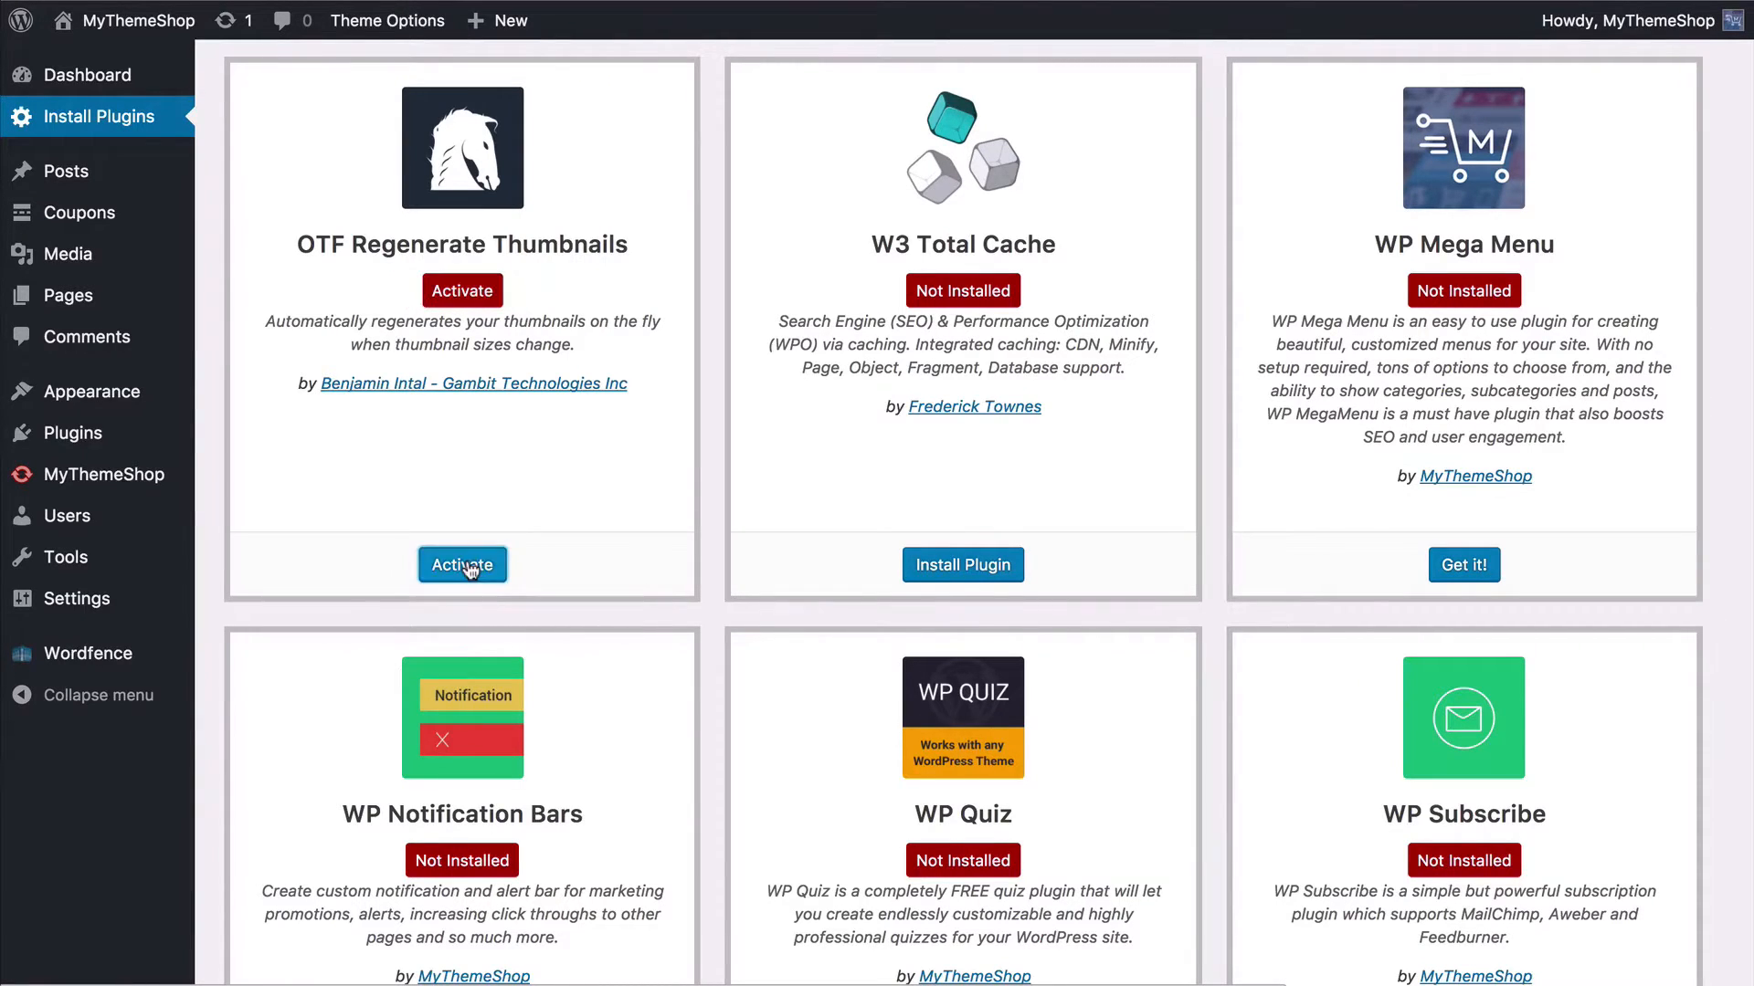
click(490, 568)
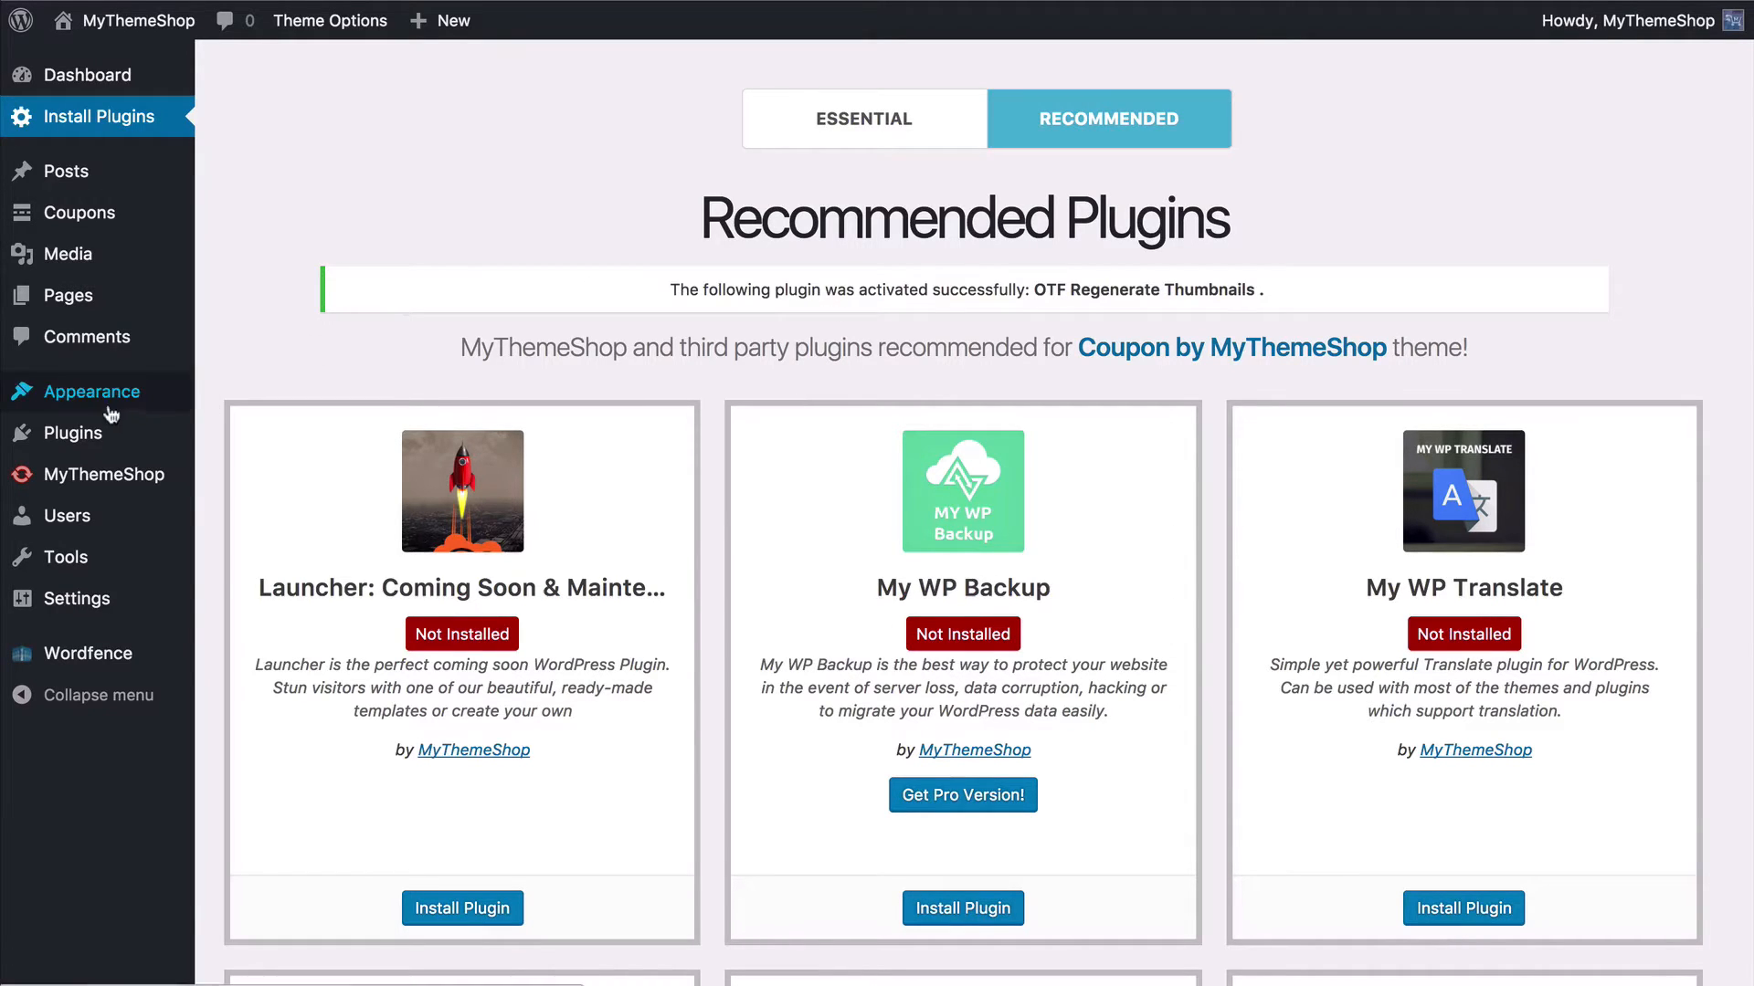
Step: Open the Import / Export section of the theme's options
mouse_move(105, 394)
click(229, 527)
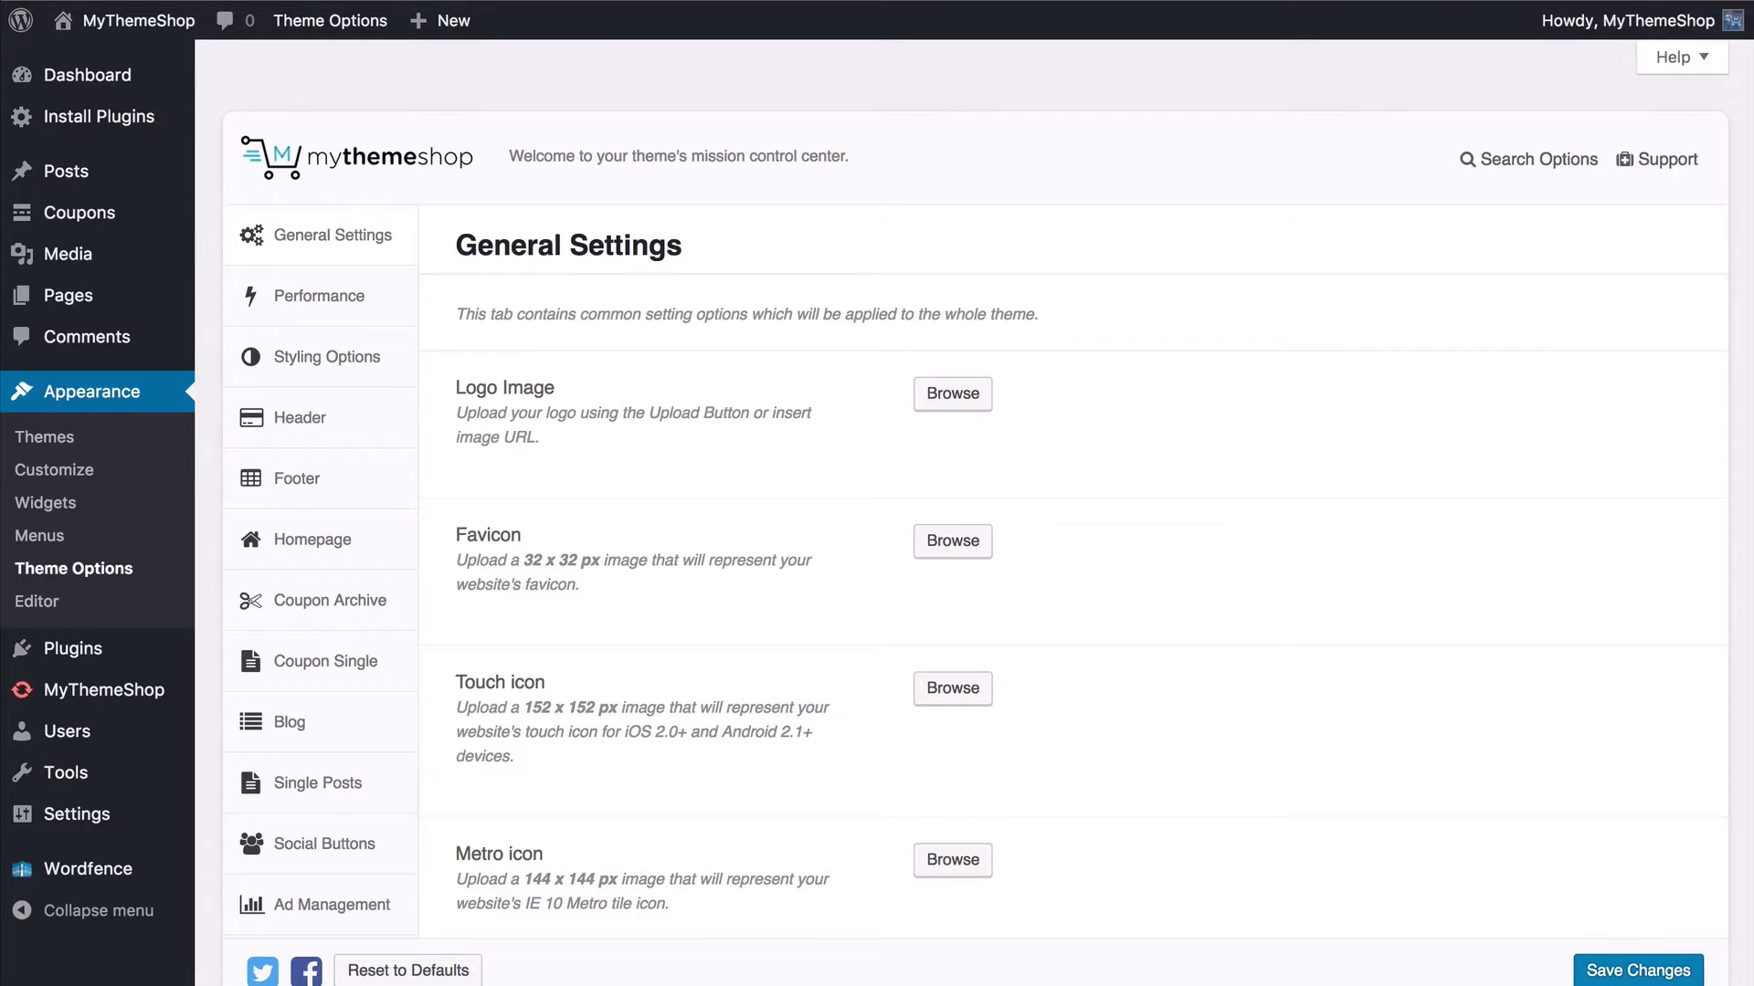
scroll(949, 388, down, 5)
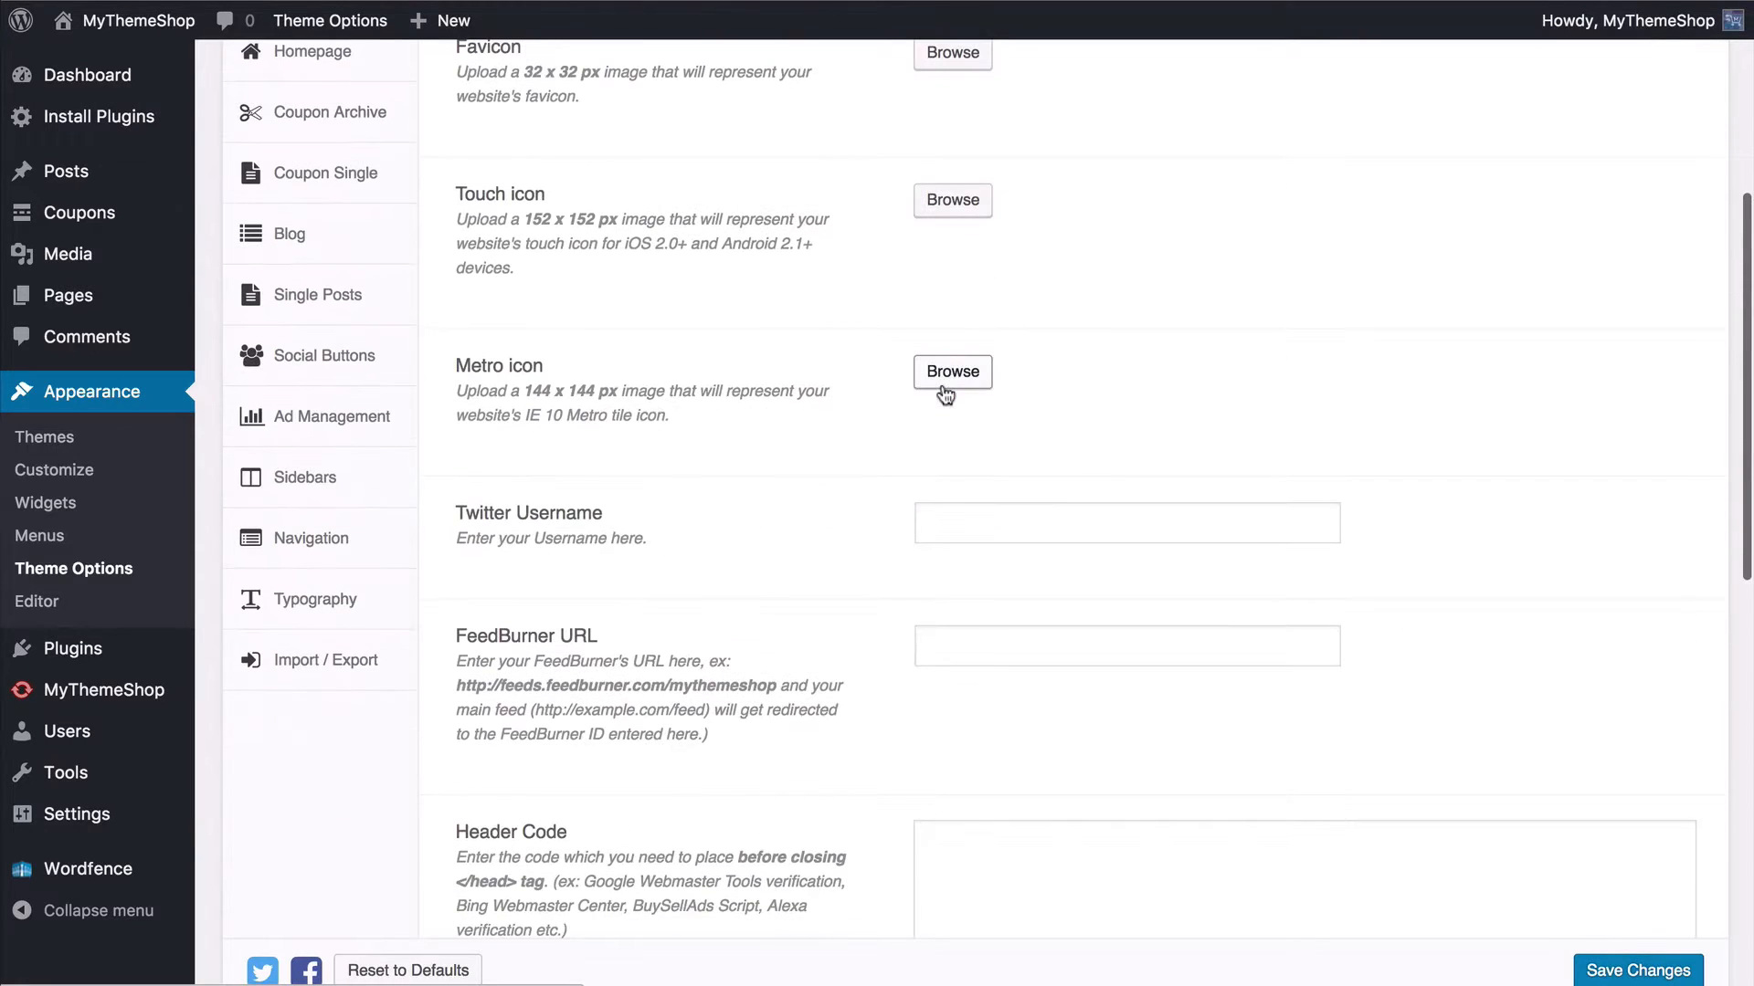
click(294, 675)
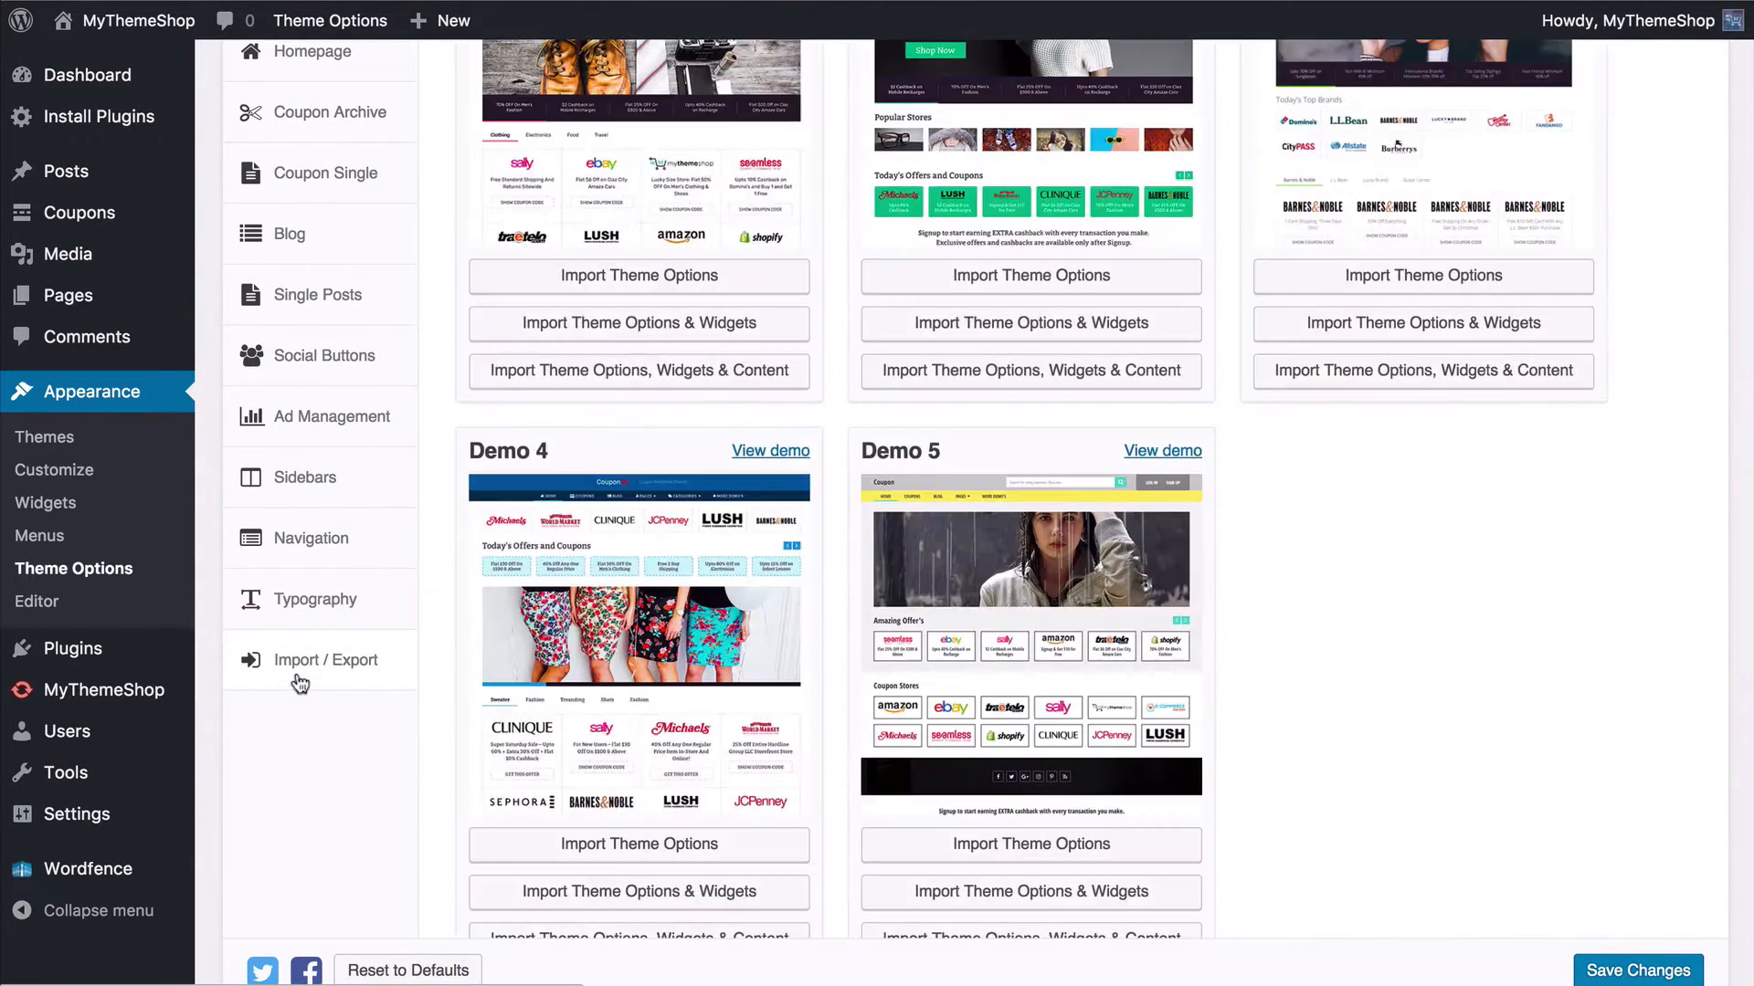
Step: Import the Default demo preset with its theme options, widgets and content
scroll(475, 448, up, 4)
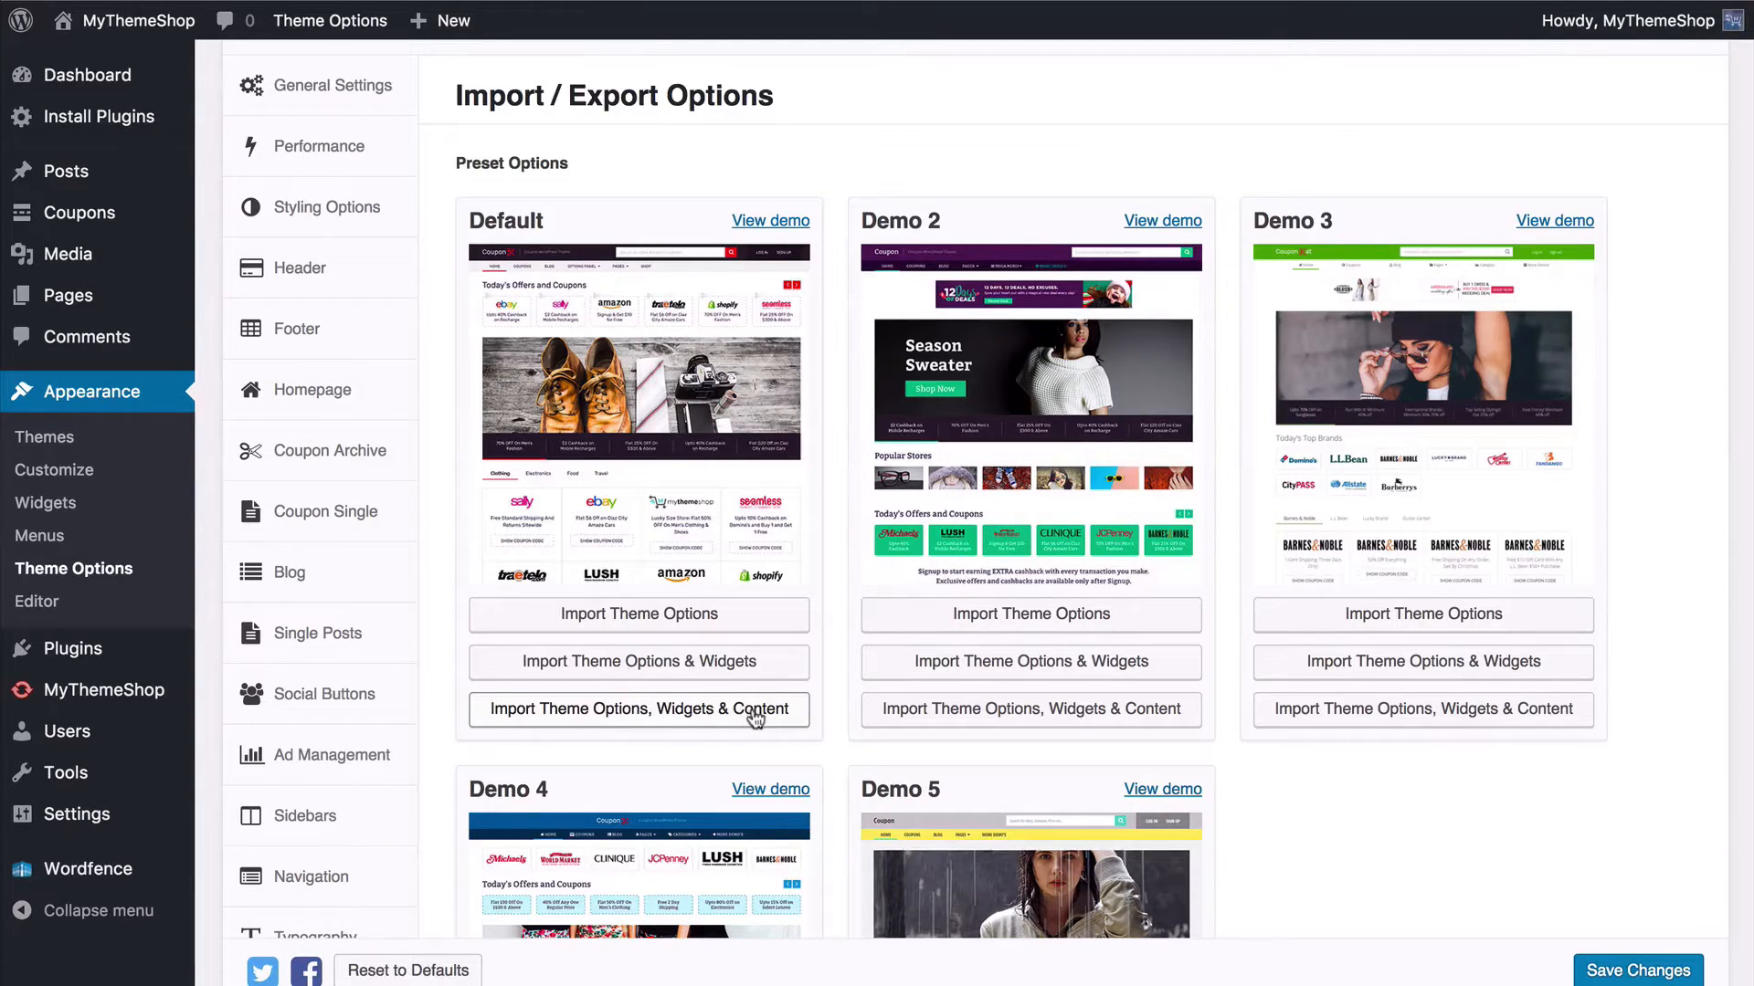
scroll(754, 719, down, 3)
scroll(996, 734, up, 2)
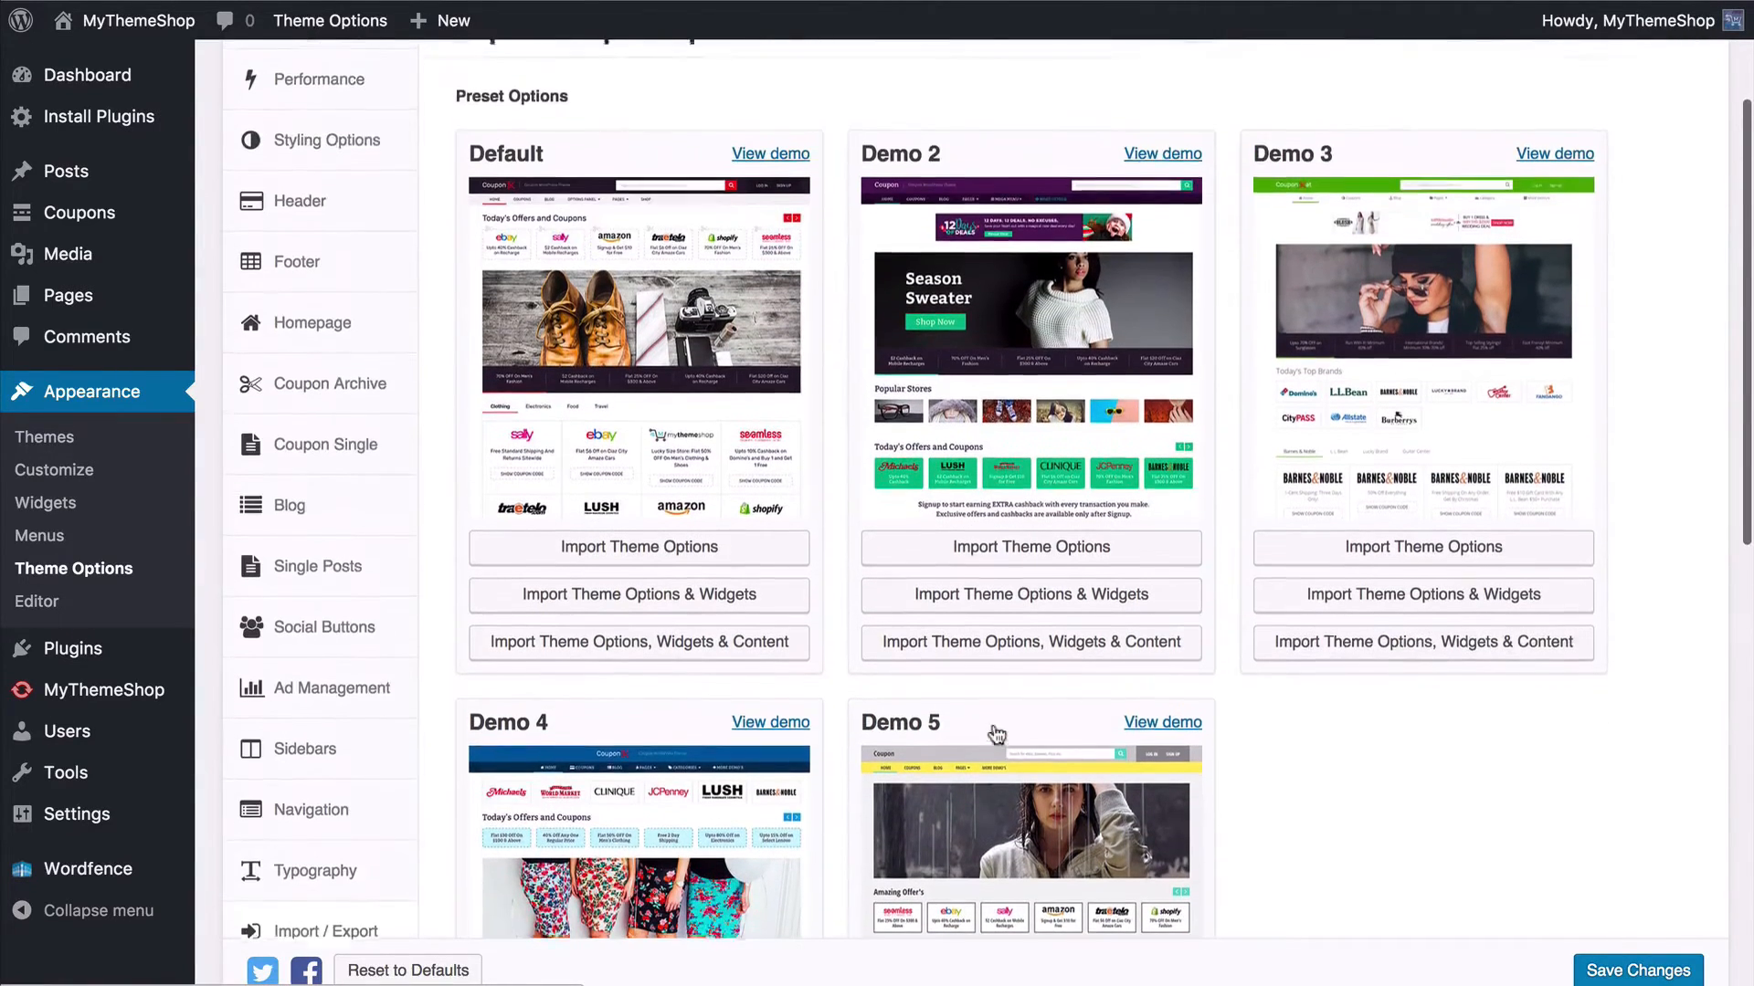
click(744, 645)
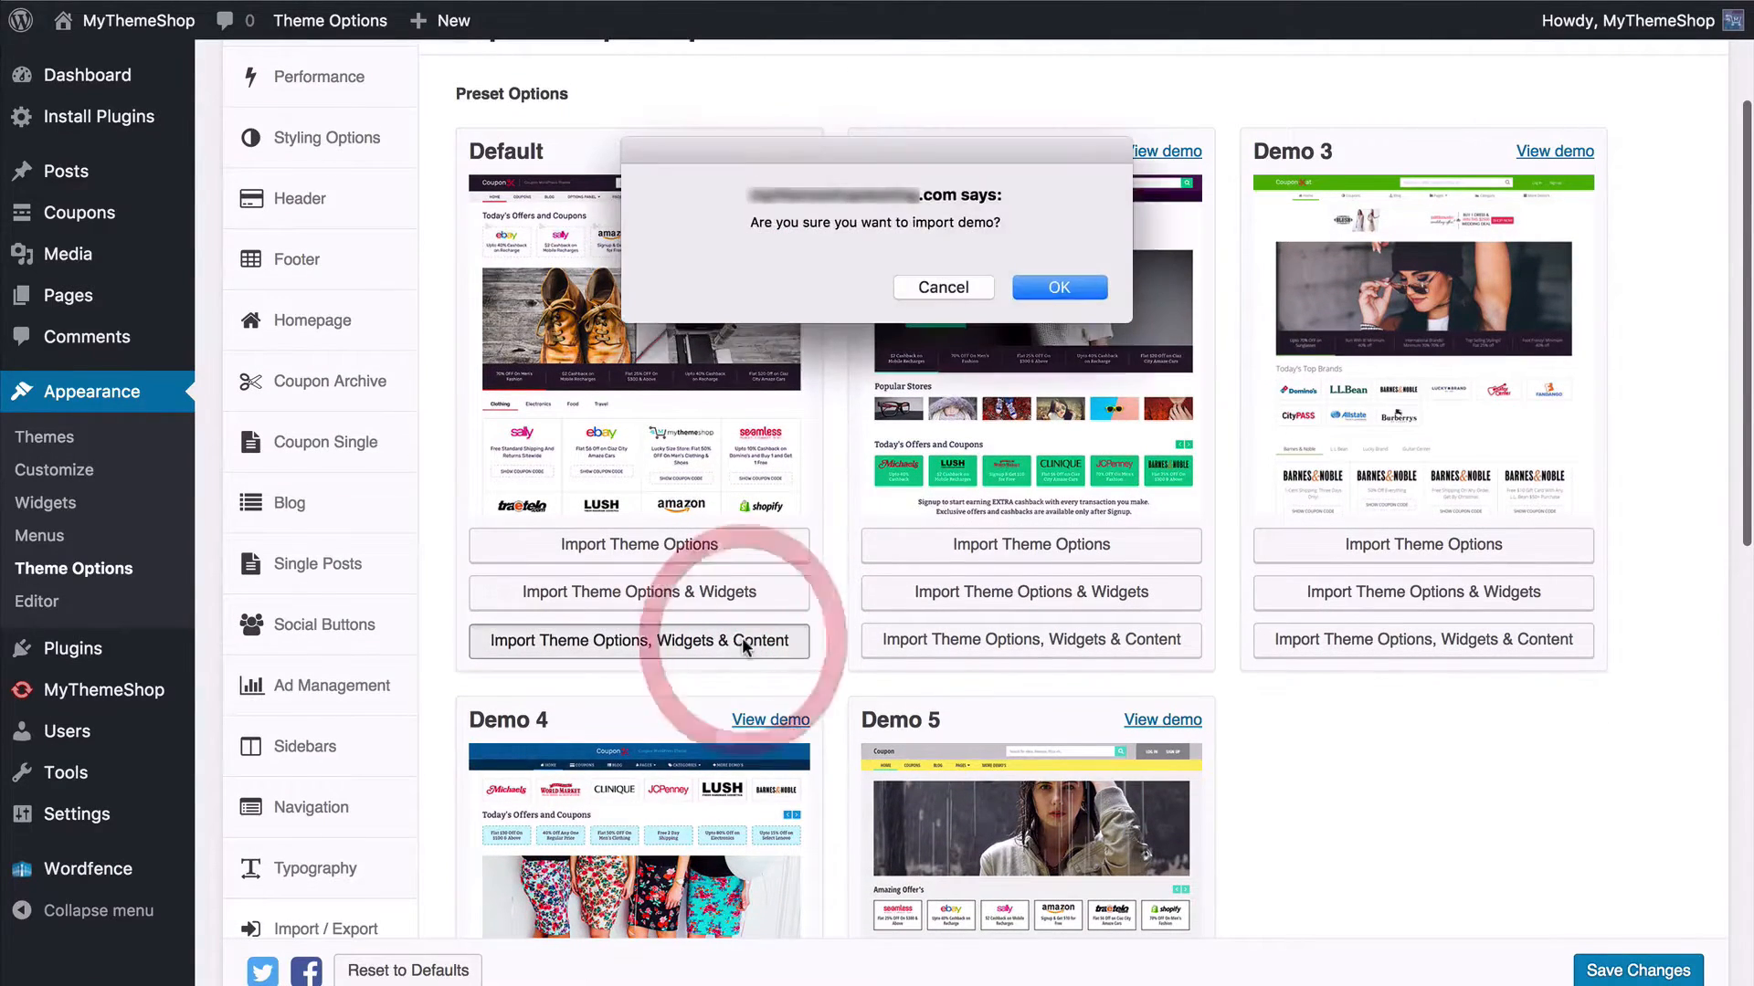
click(1072, 285)
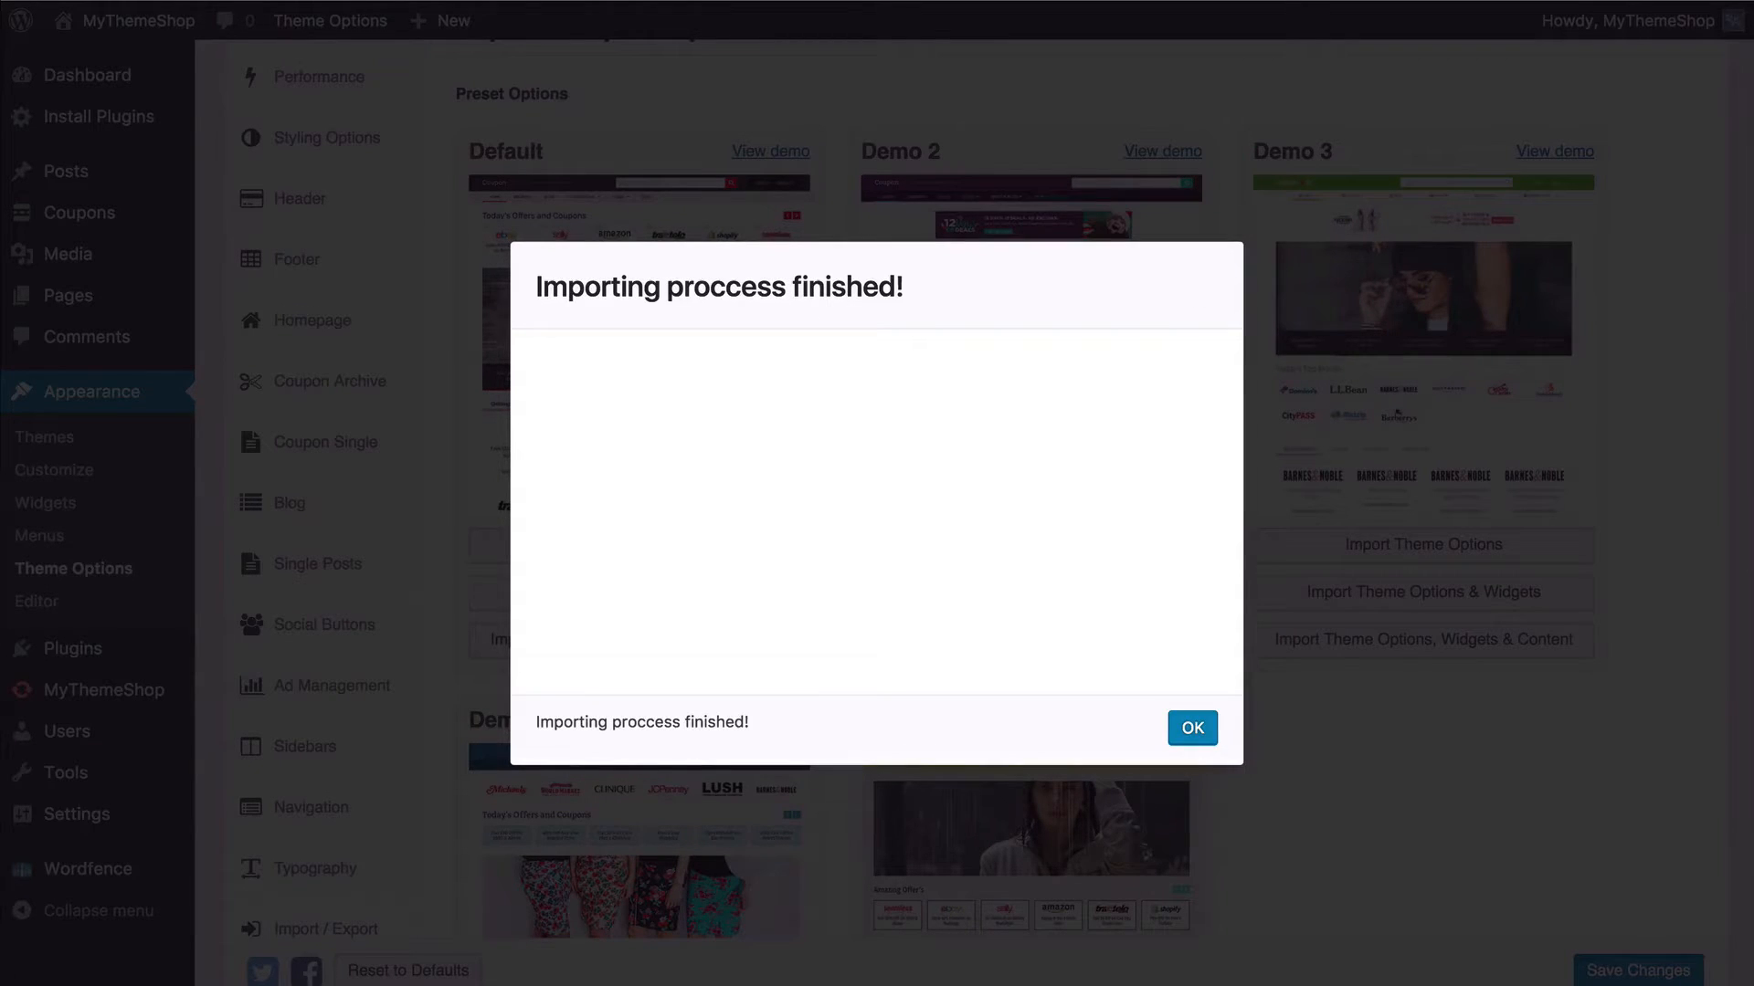
click(1184, 737)
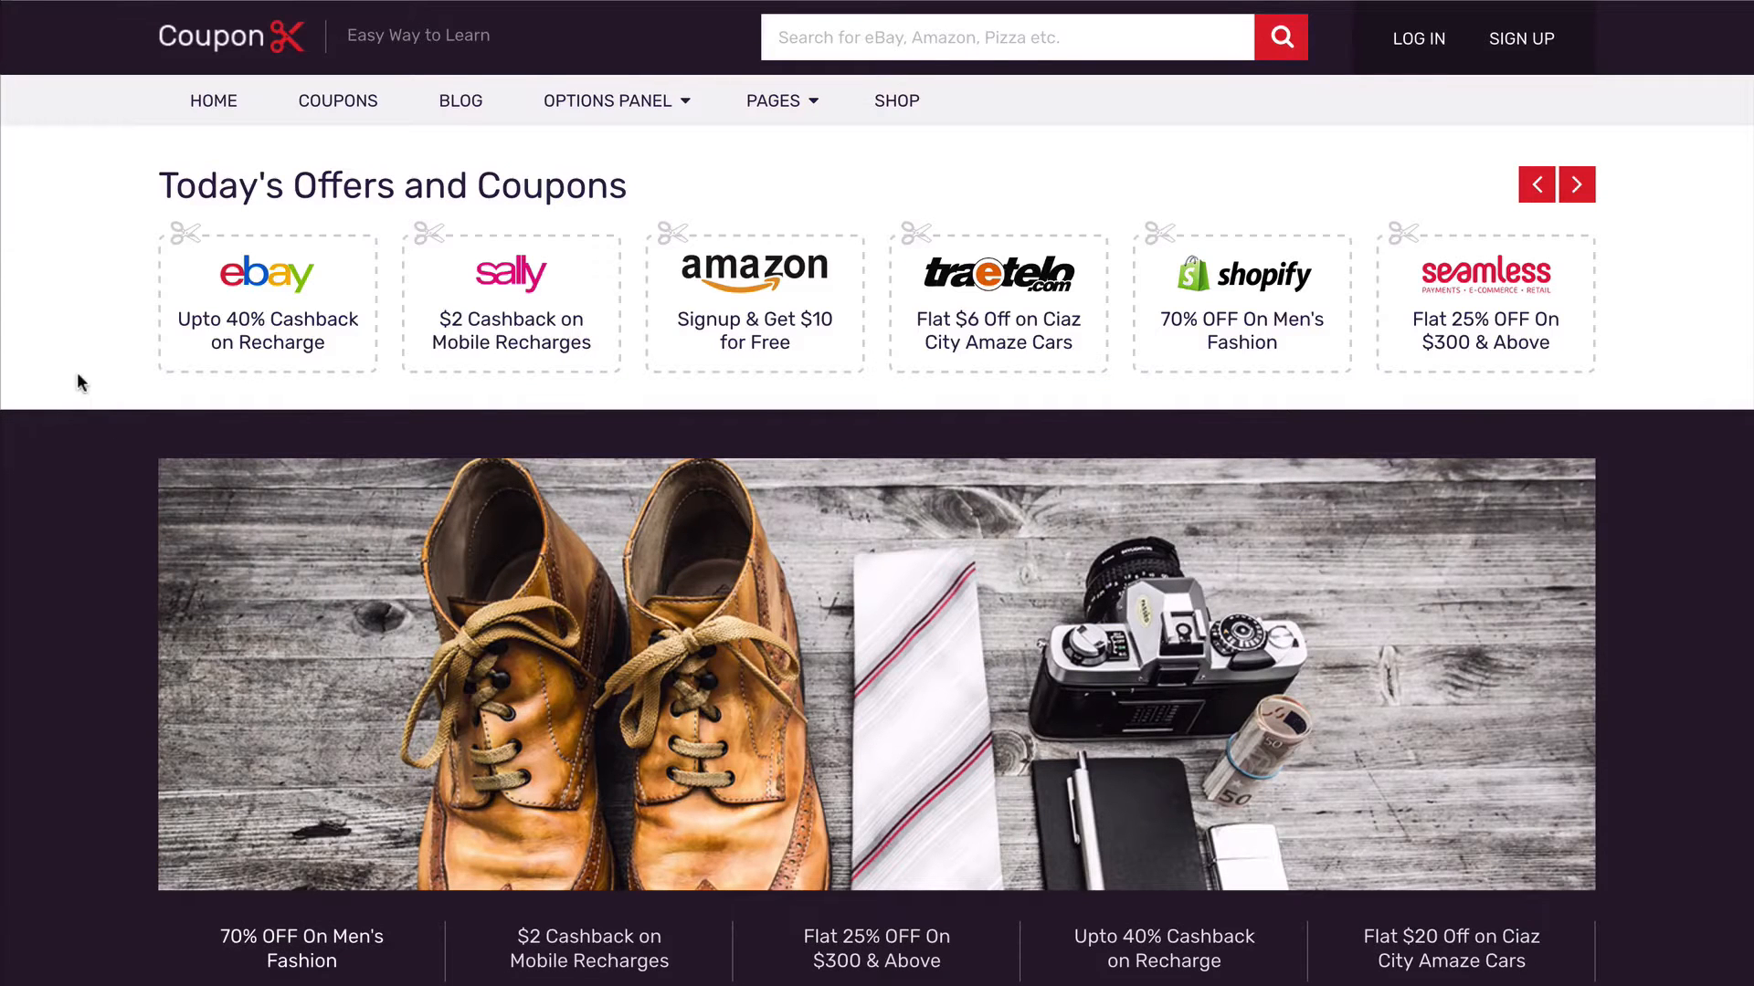
Step: Look over the imported demo homepage from the header down to the footer
scroll(77, 378, down, 5)
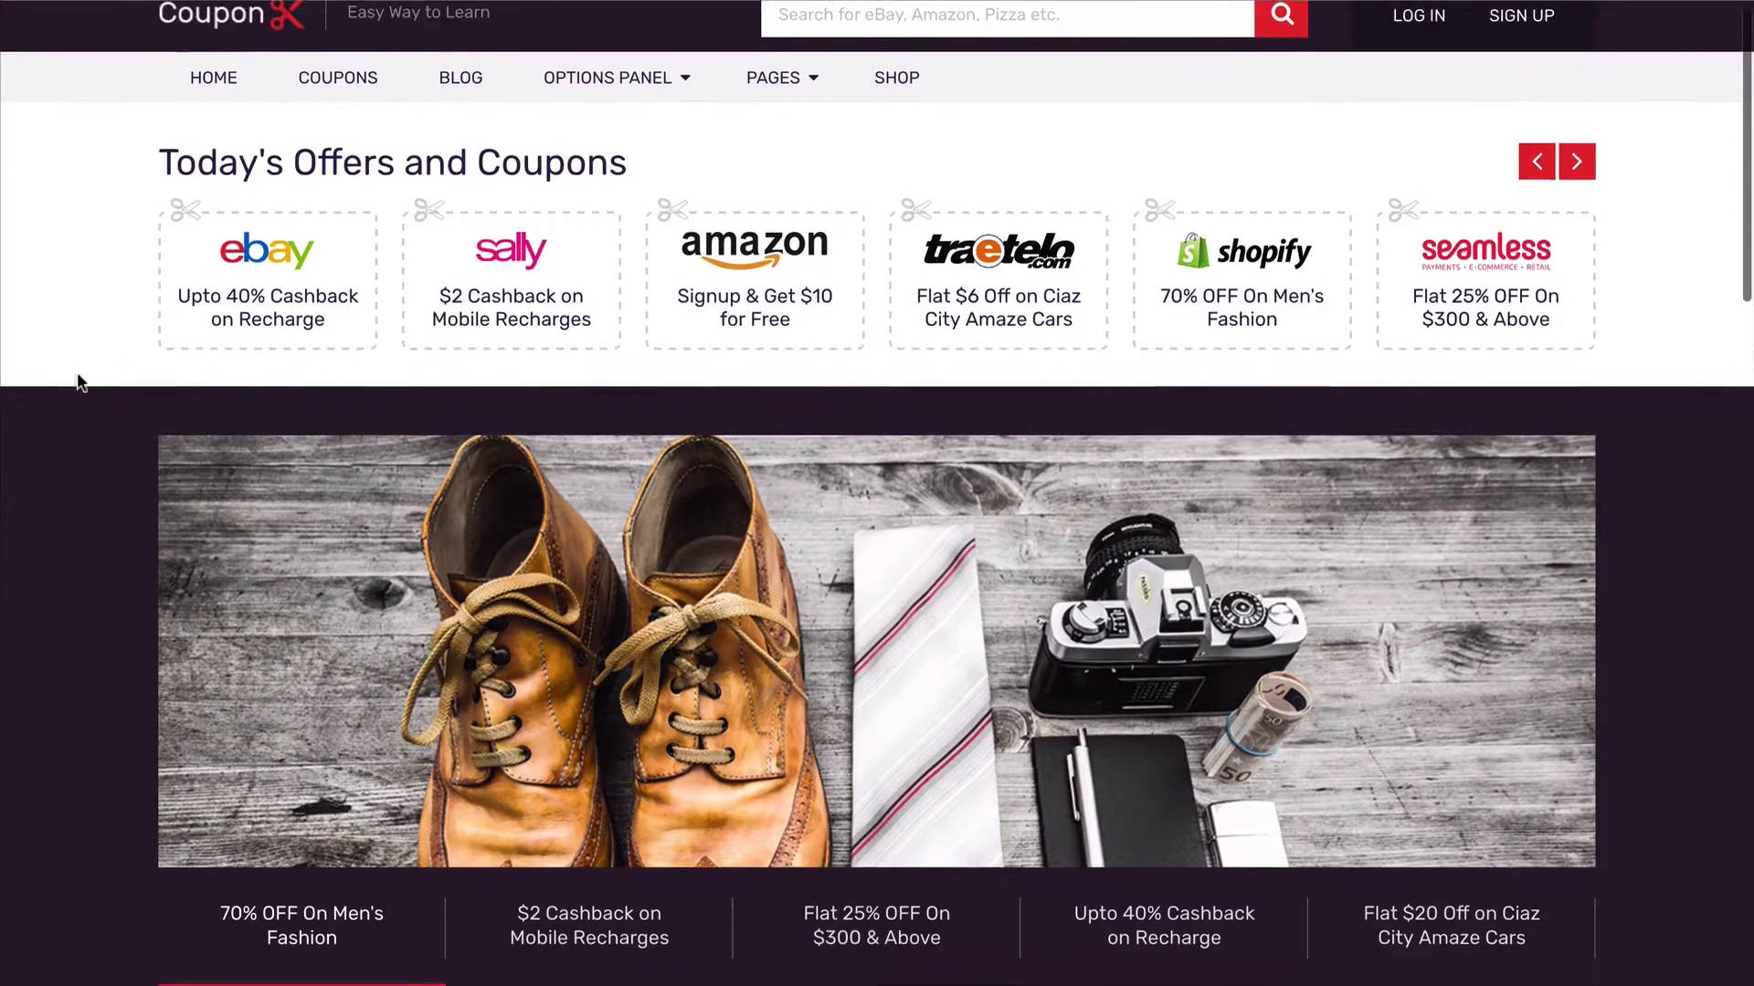
scroll(81, 376, down, 20)
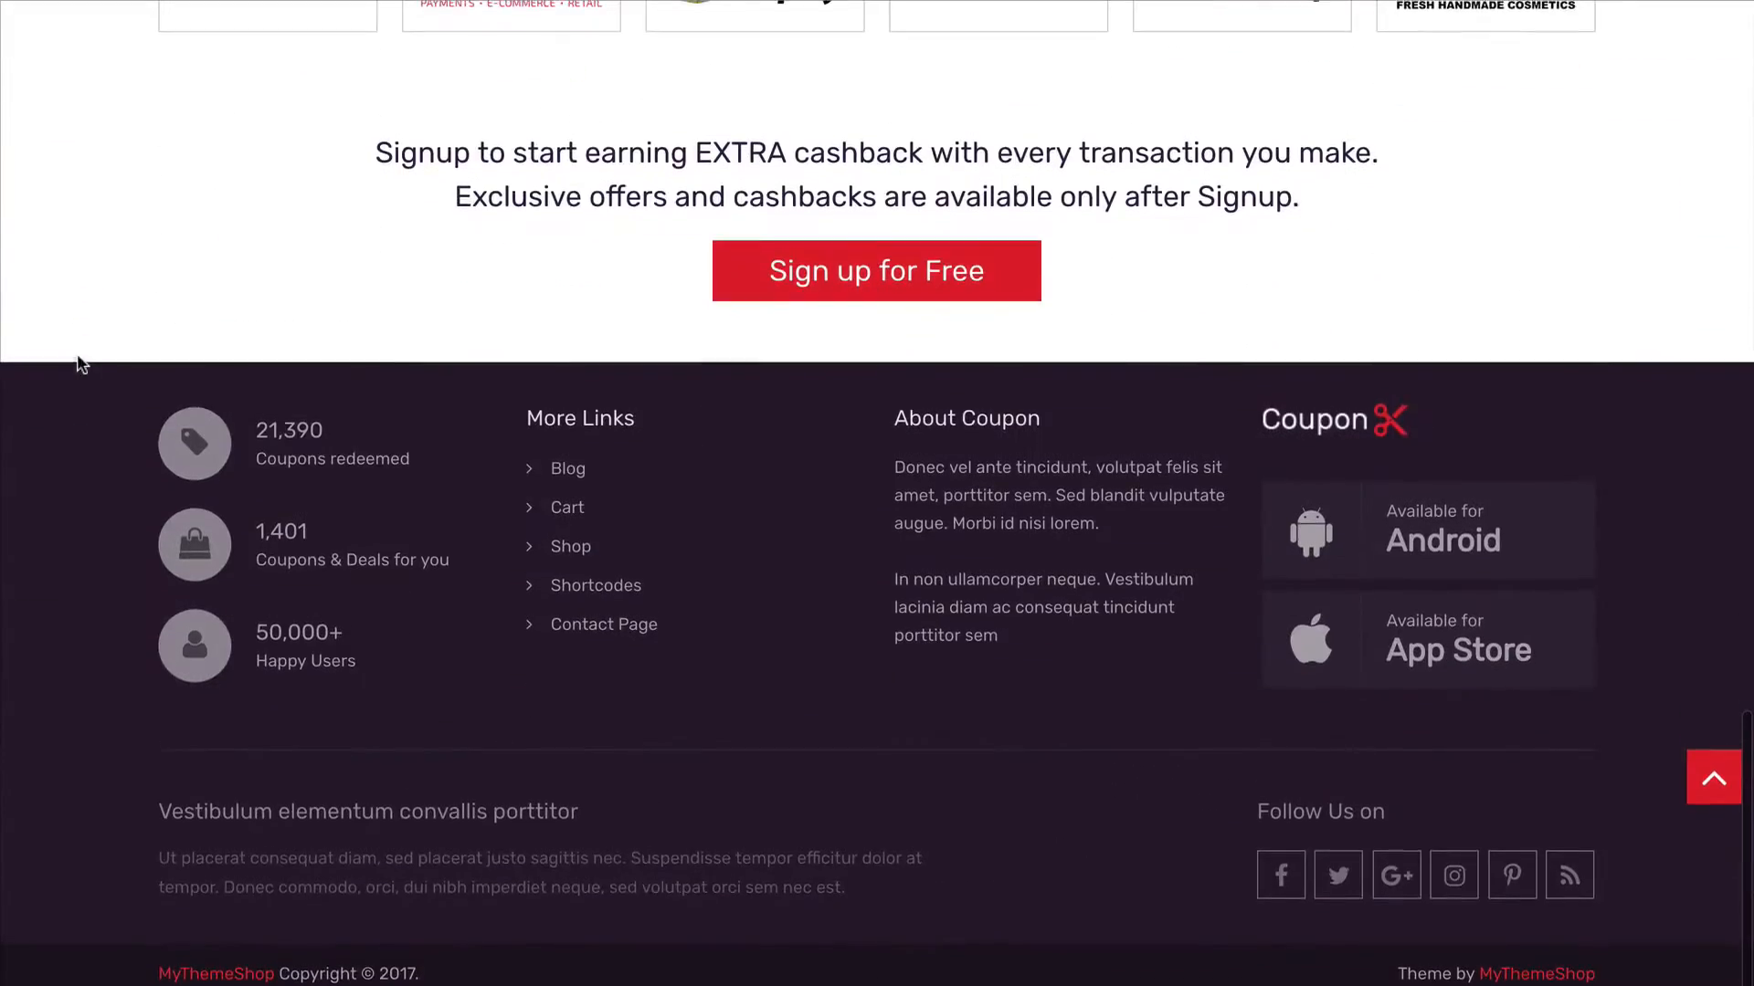
scroll(81, 365, up, 20)
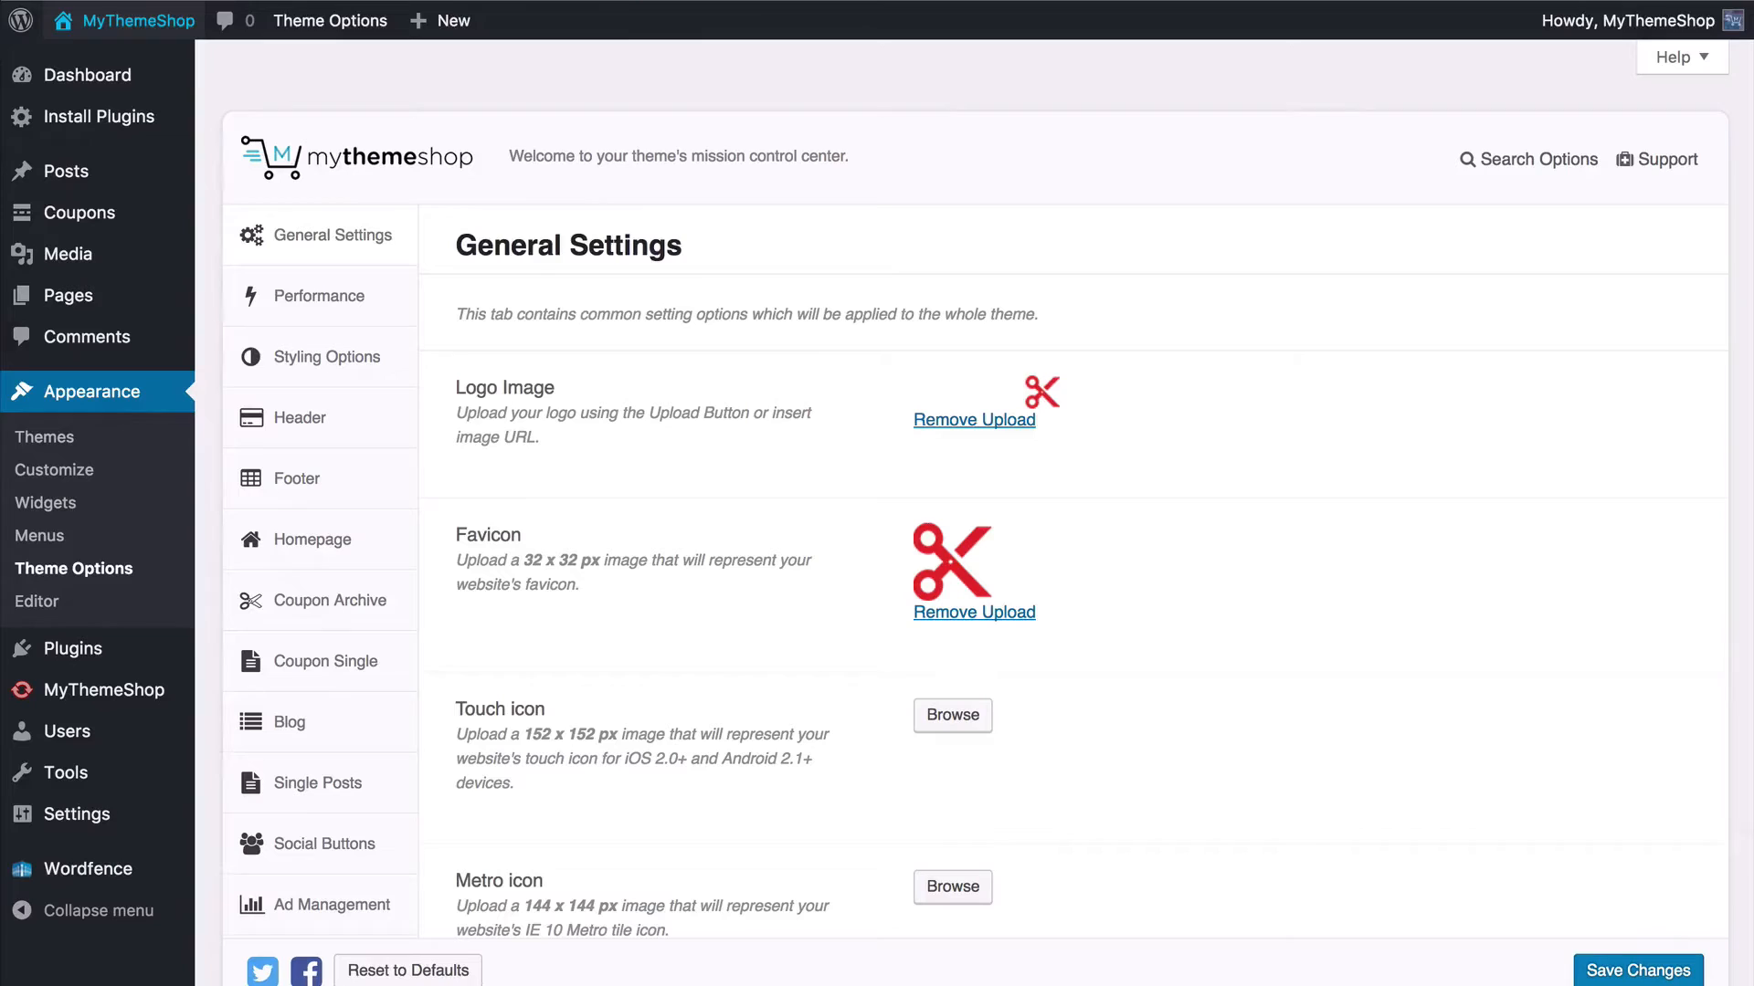
Step: Replace the Logo Image in the General Settings by removing the current upload and uploading and selecting logo.png
click(556, 71)
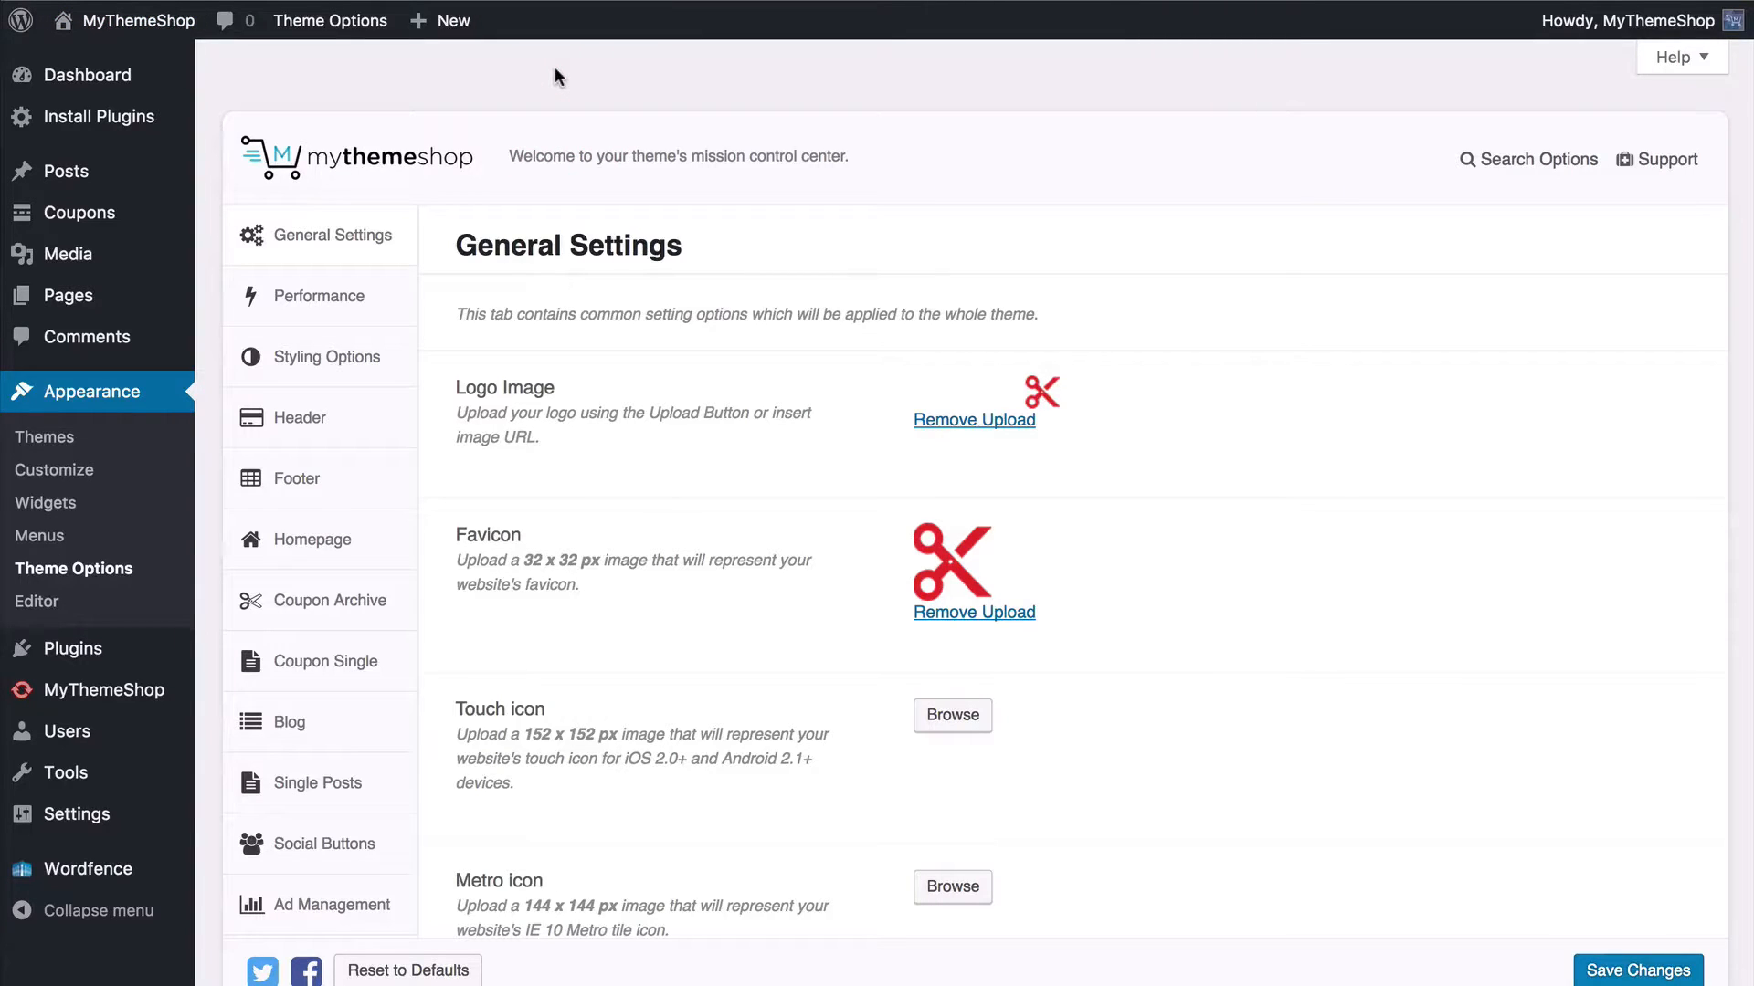
scroll(555, 73, down, 2)
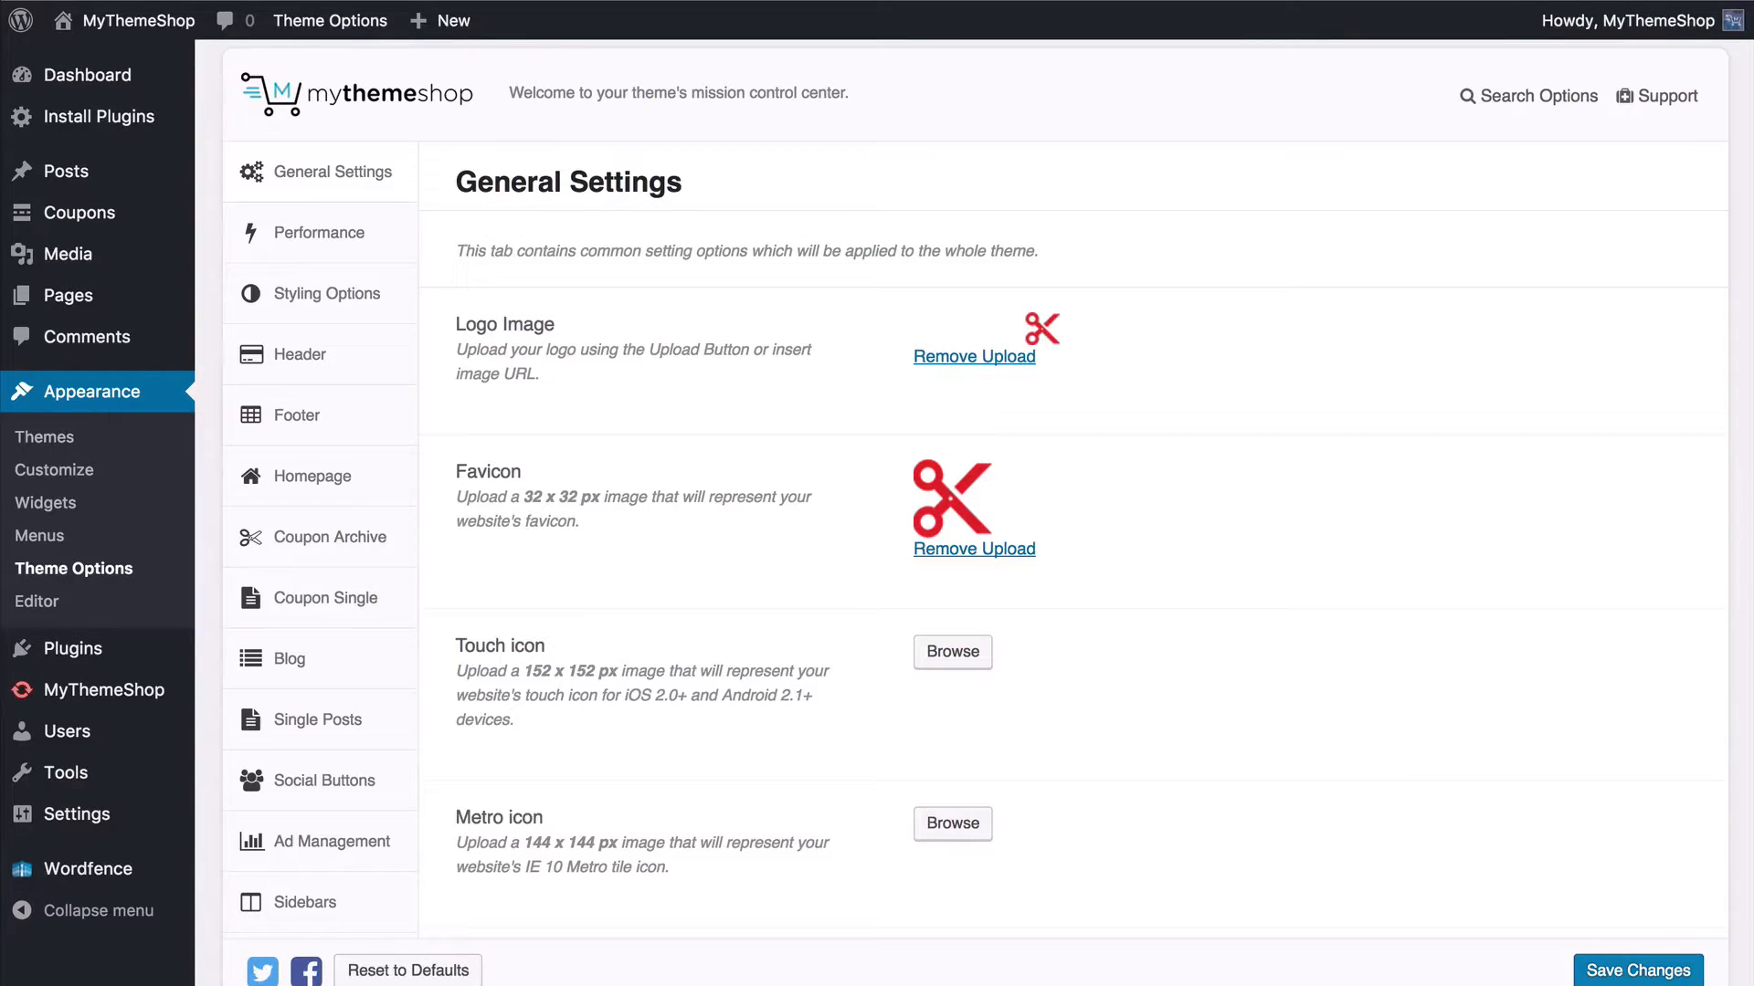
click(934, 355)
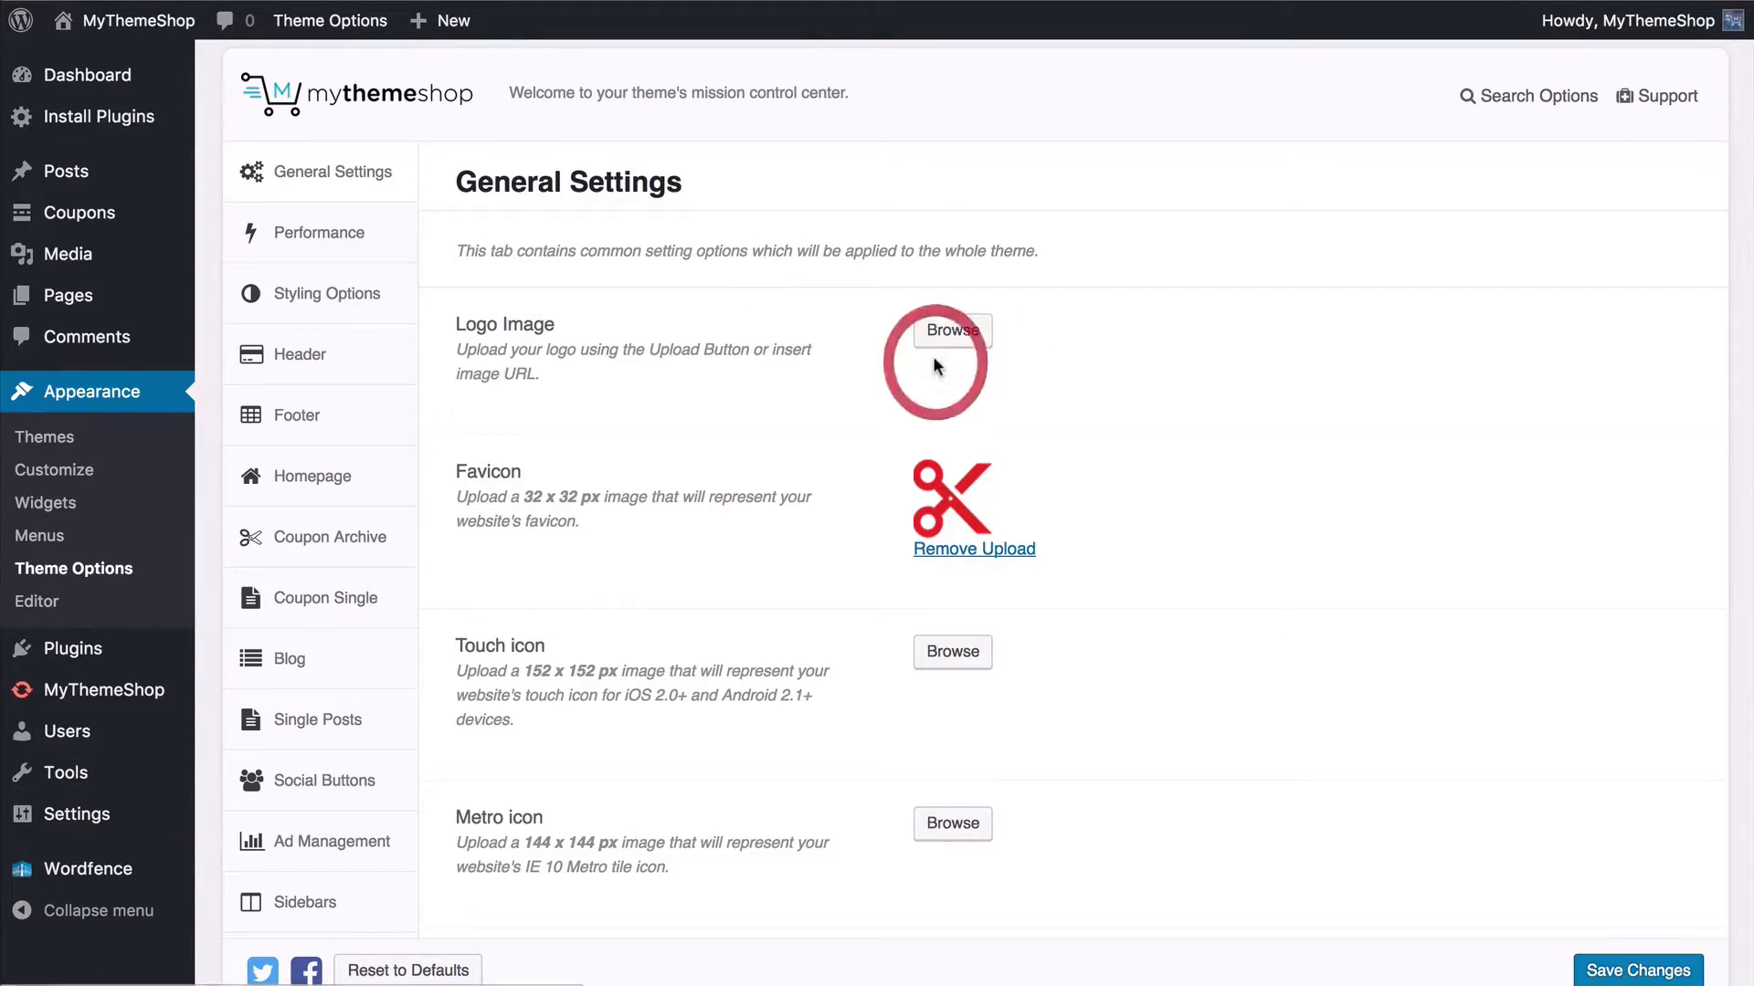
click(955, 328)
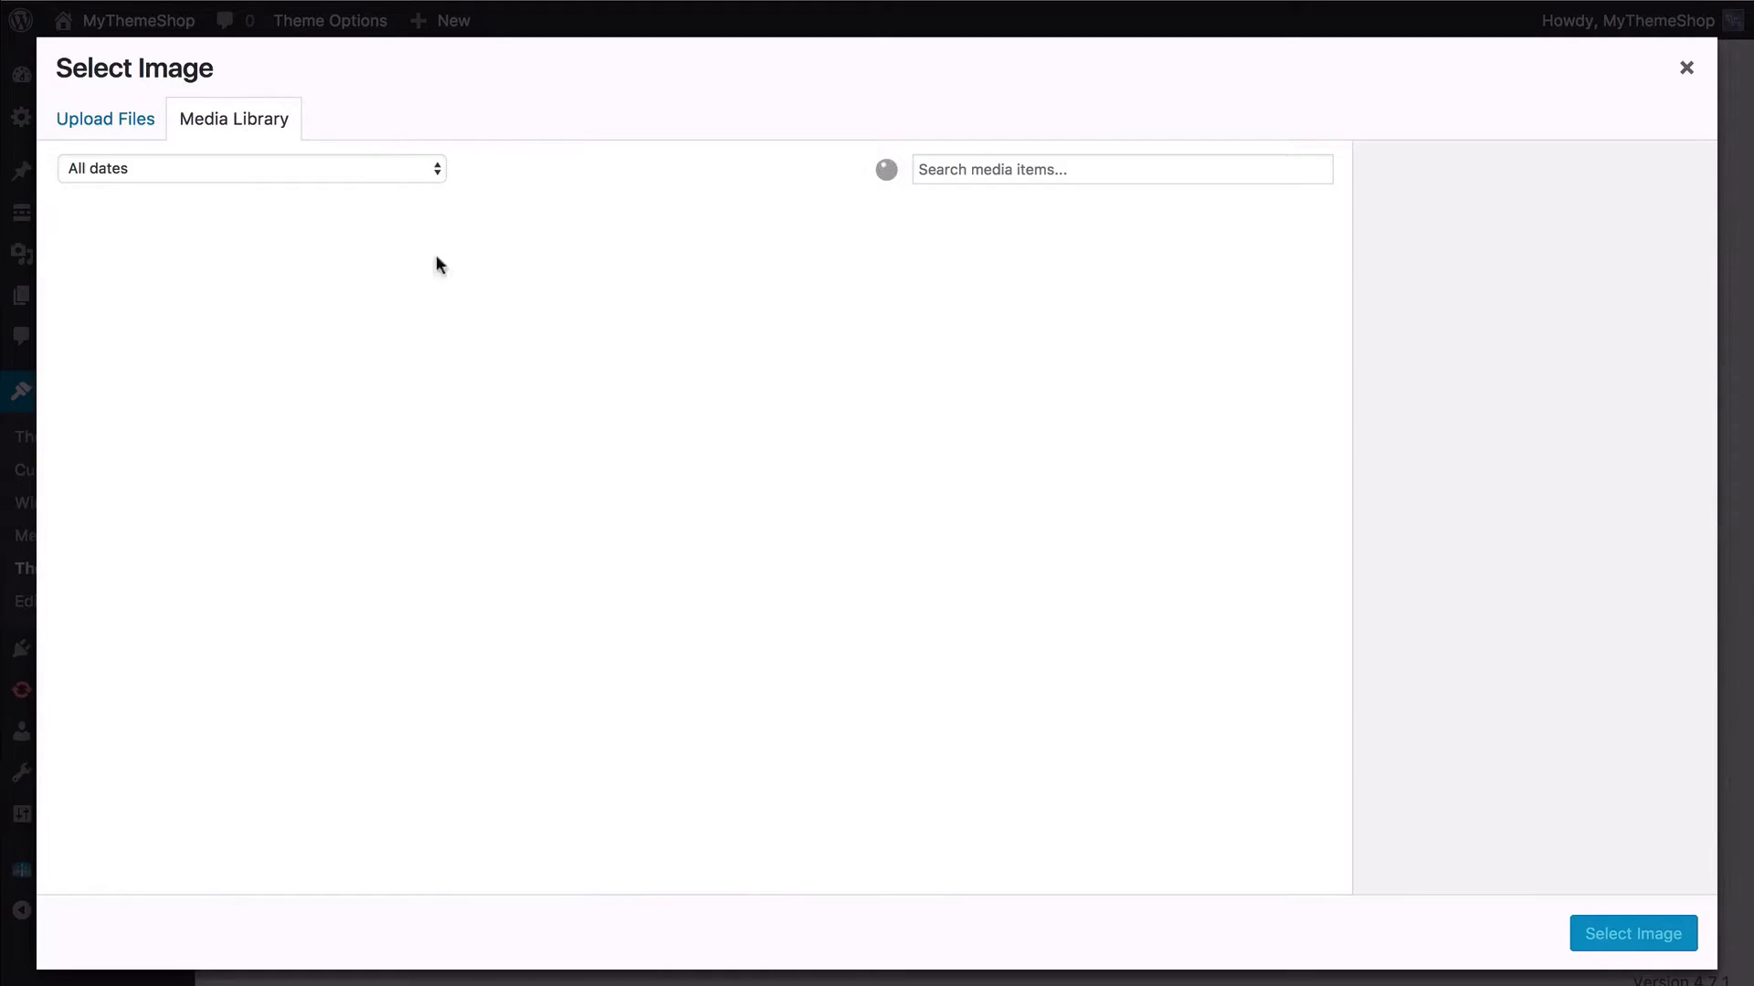
click(123, 128)
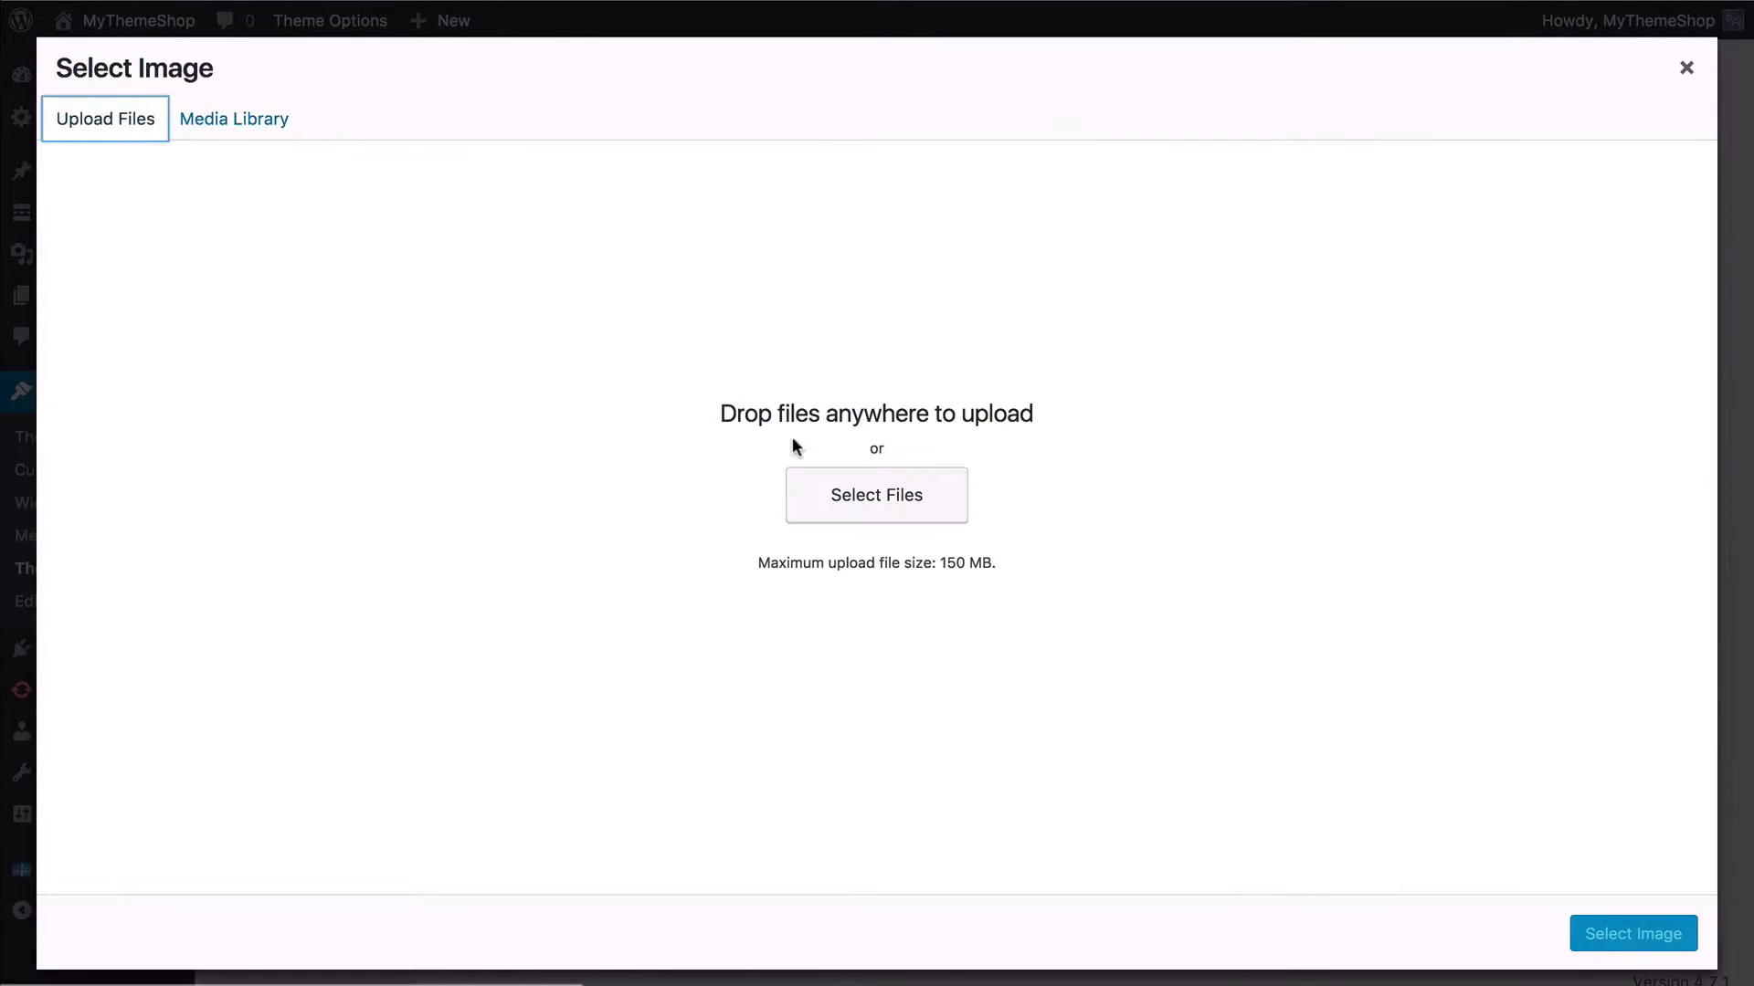
click(883, 510)
click(1249, 346)
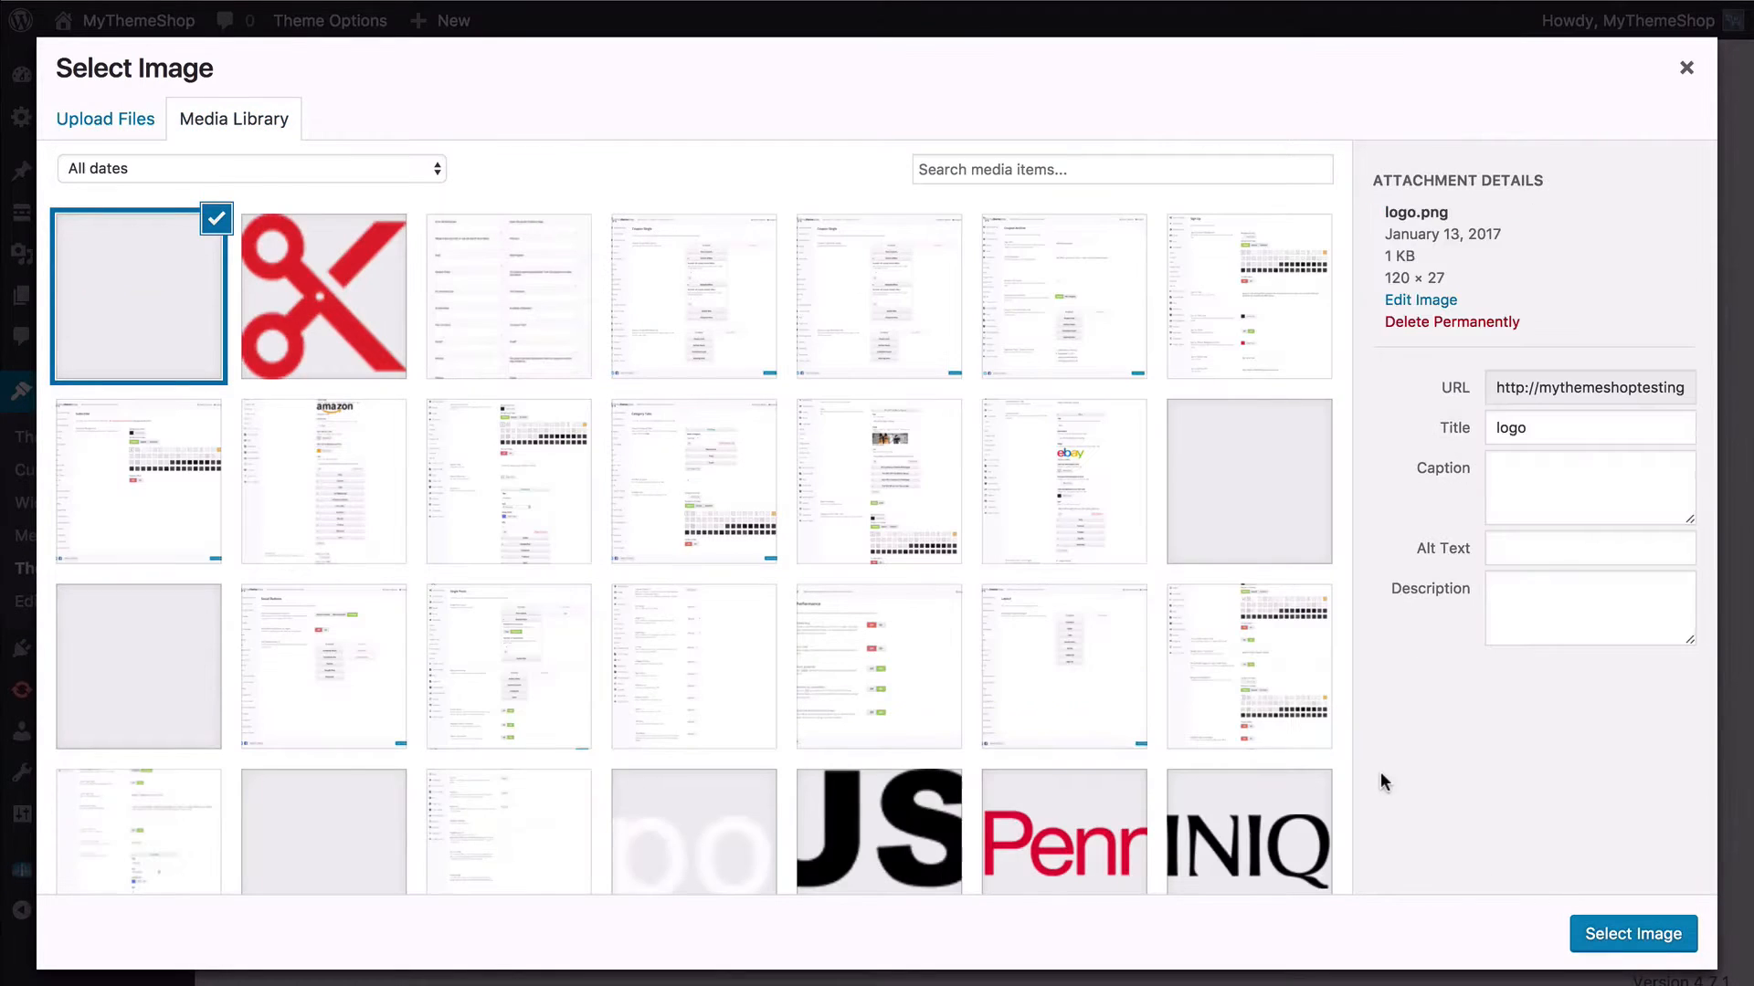
click(1622, 938)
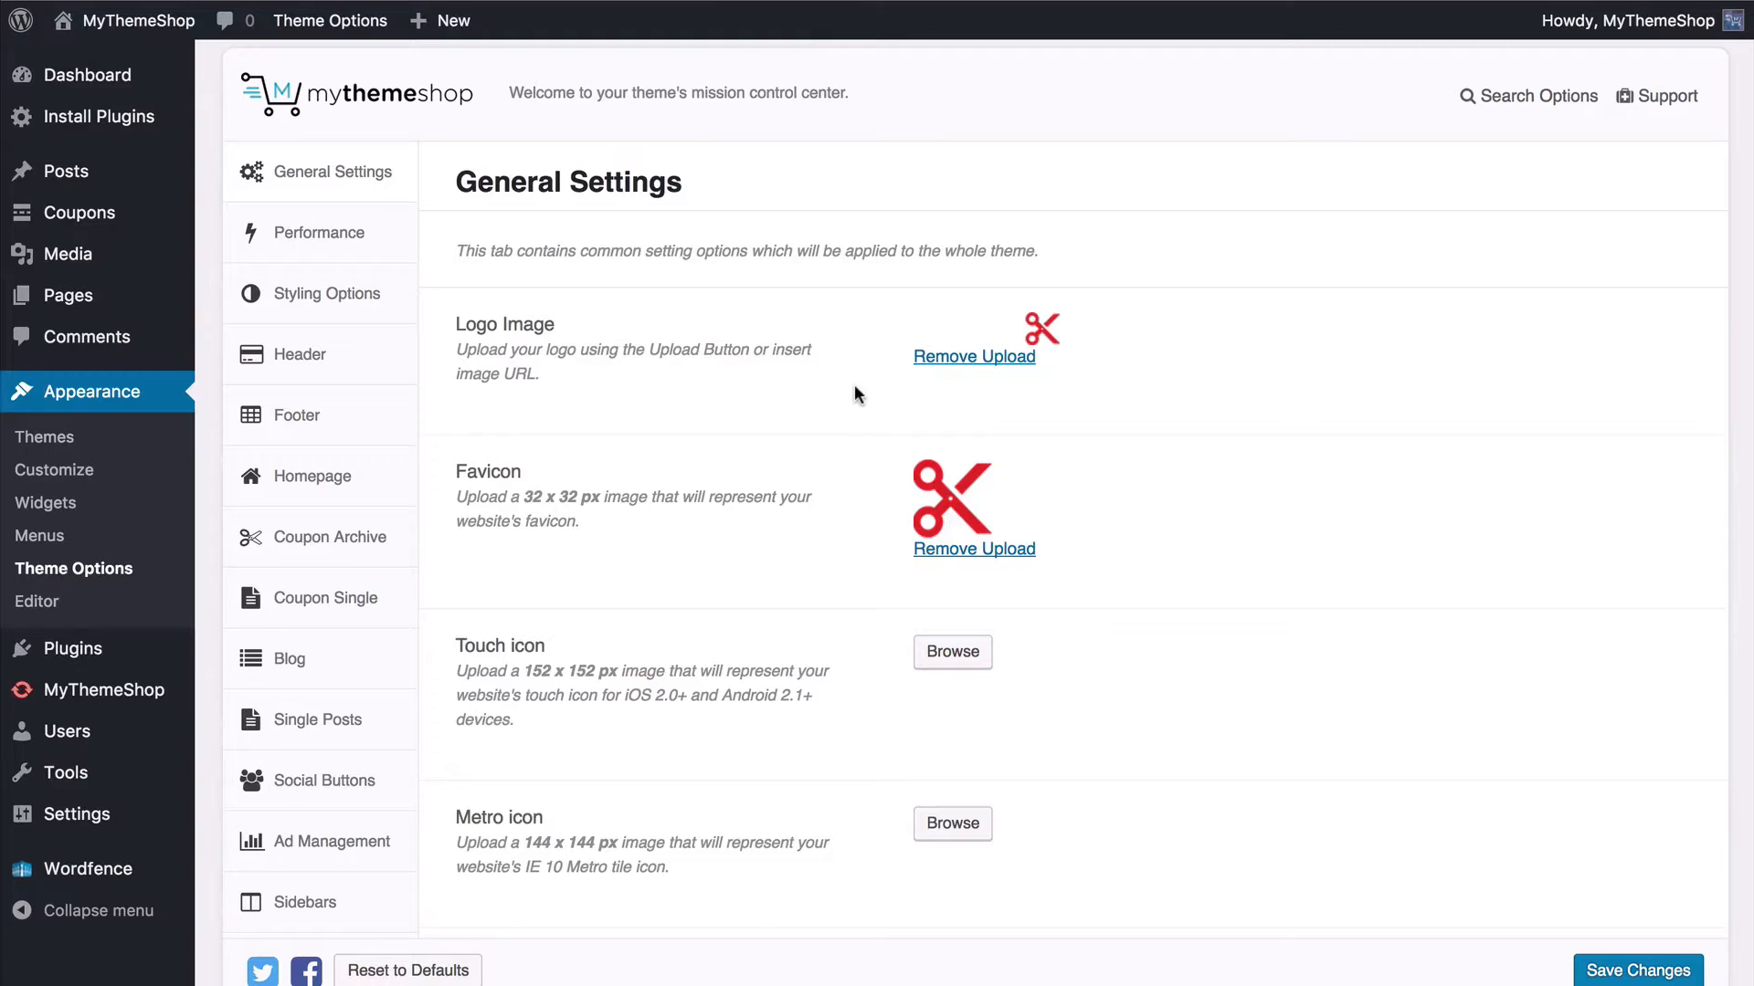
Step: Set the Twitter Username in the General Settings to MyThemeShopTeam
scroll(857, 394, down, 1)
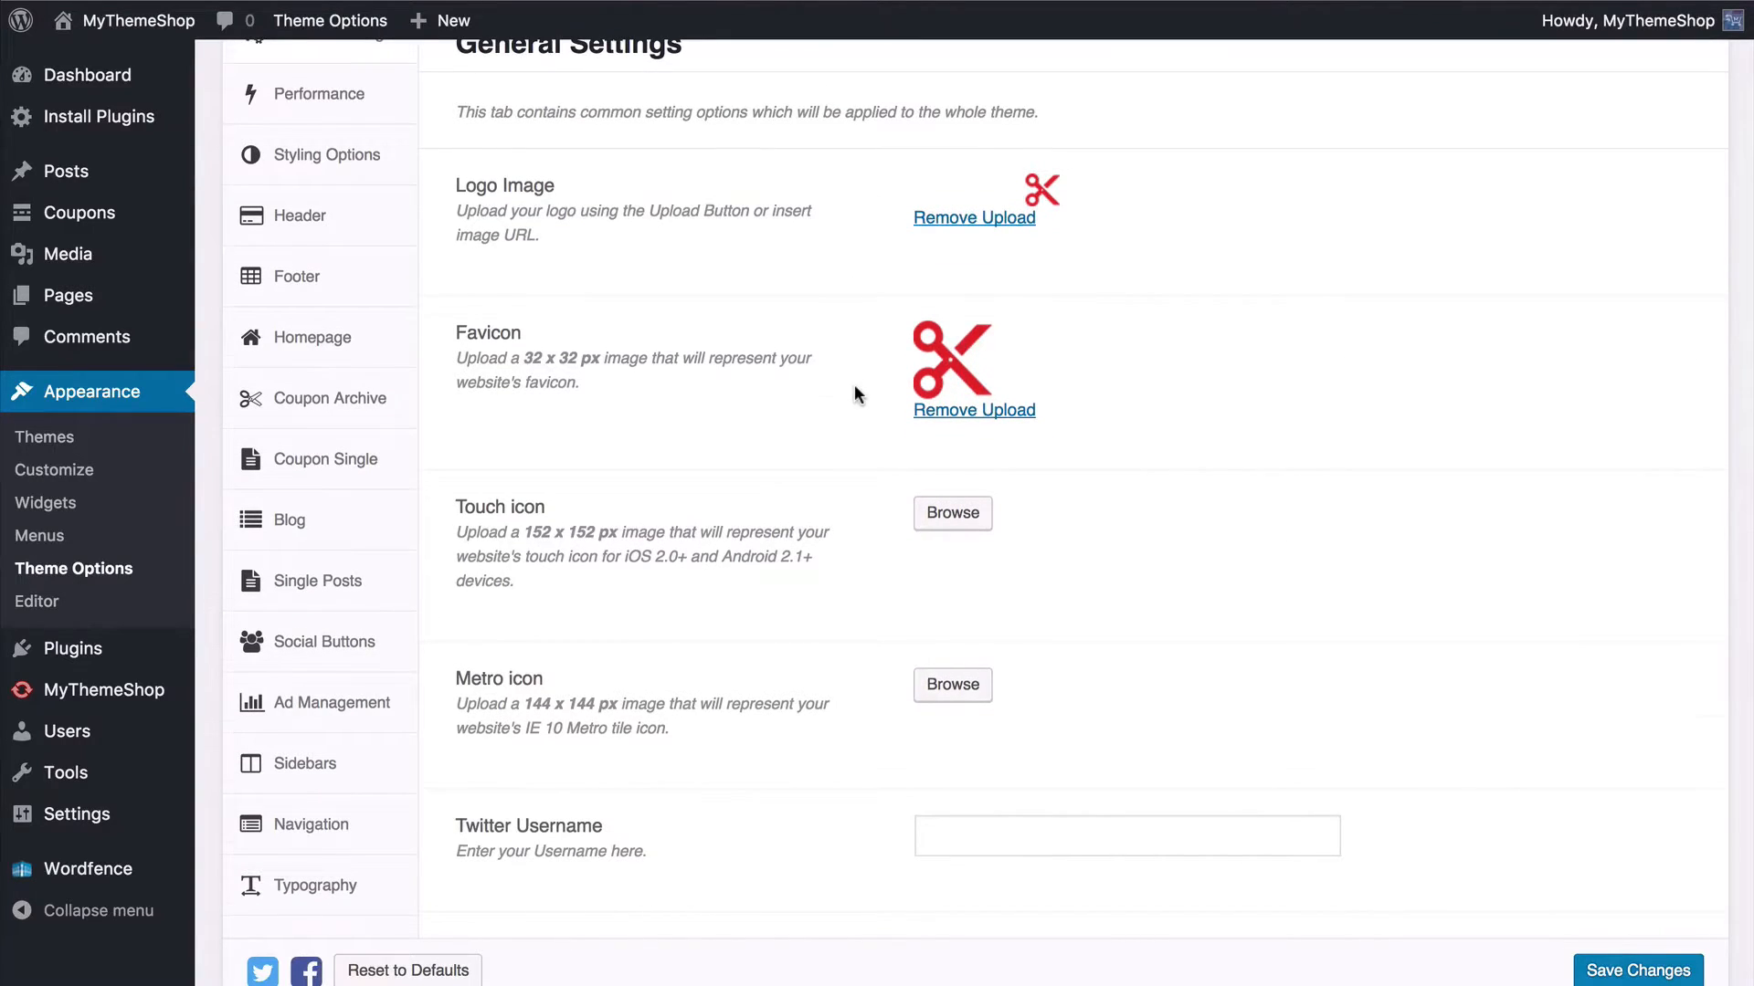
scroll(822, 394, down, 1)
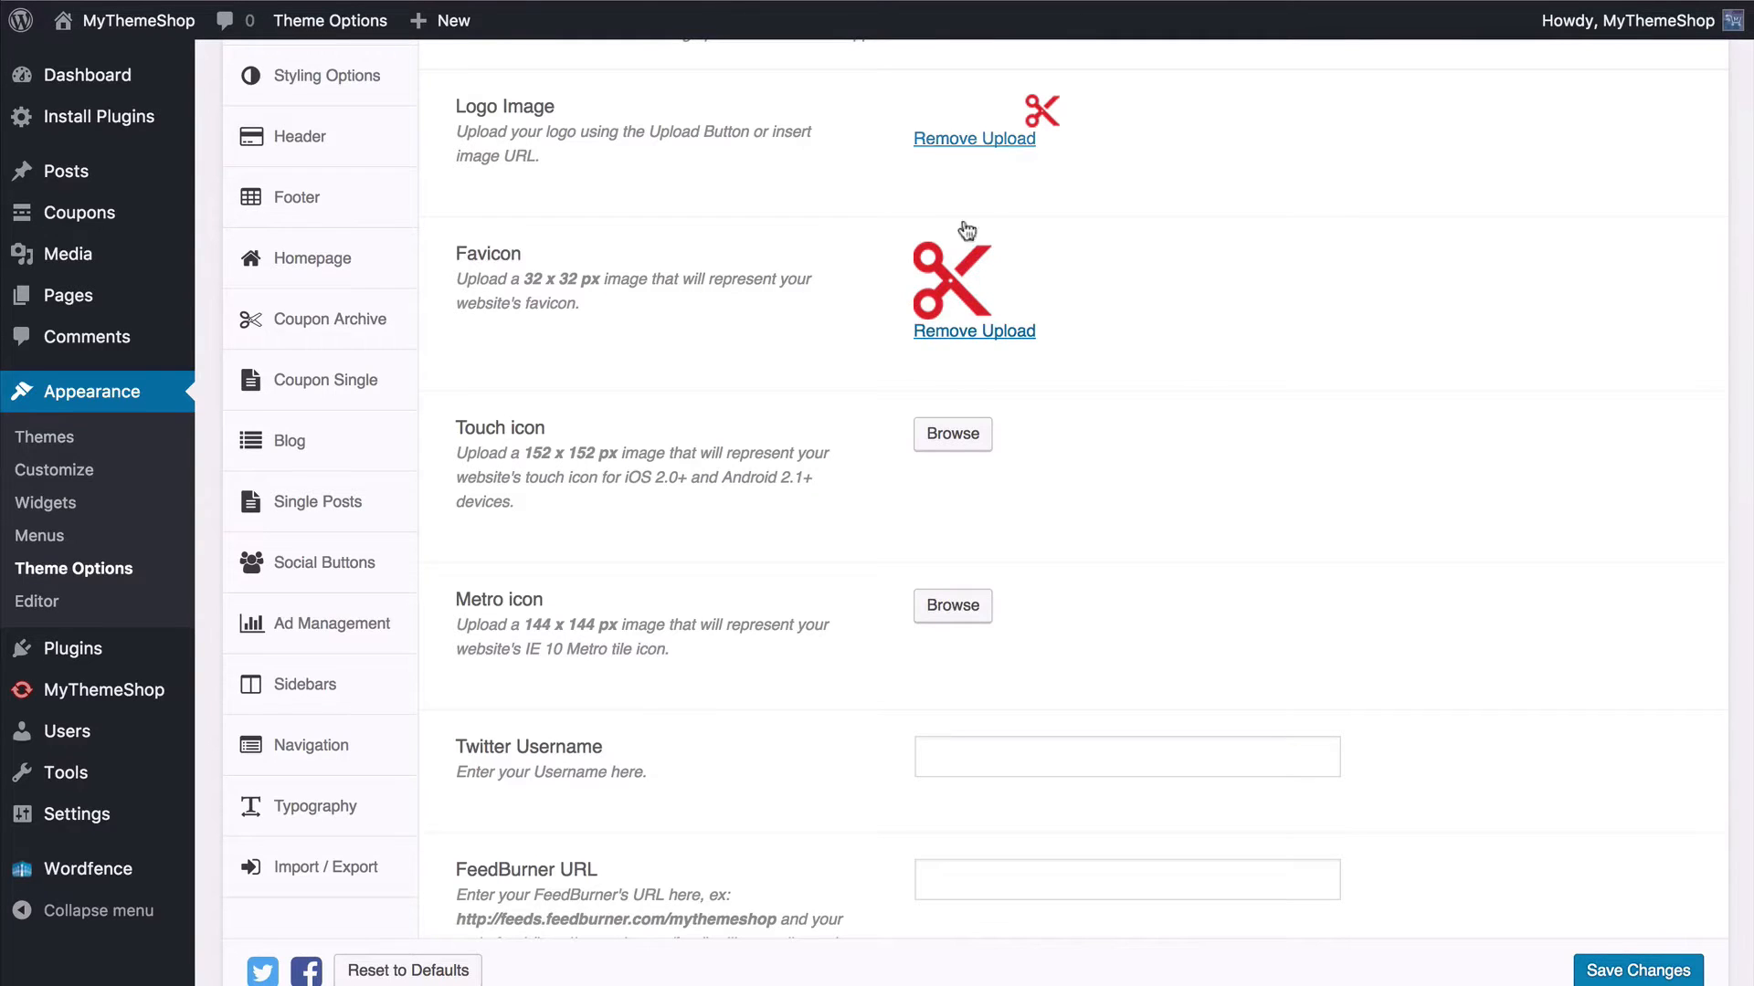
scroll(696, 570, down, 1)
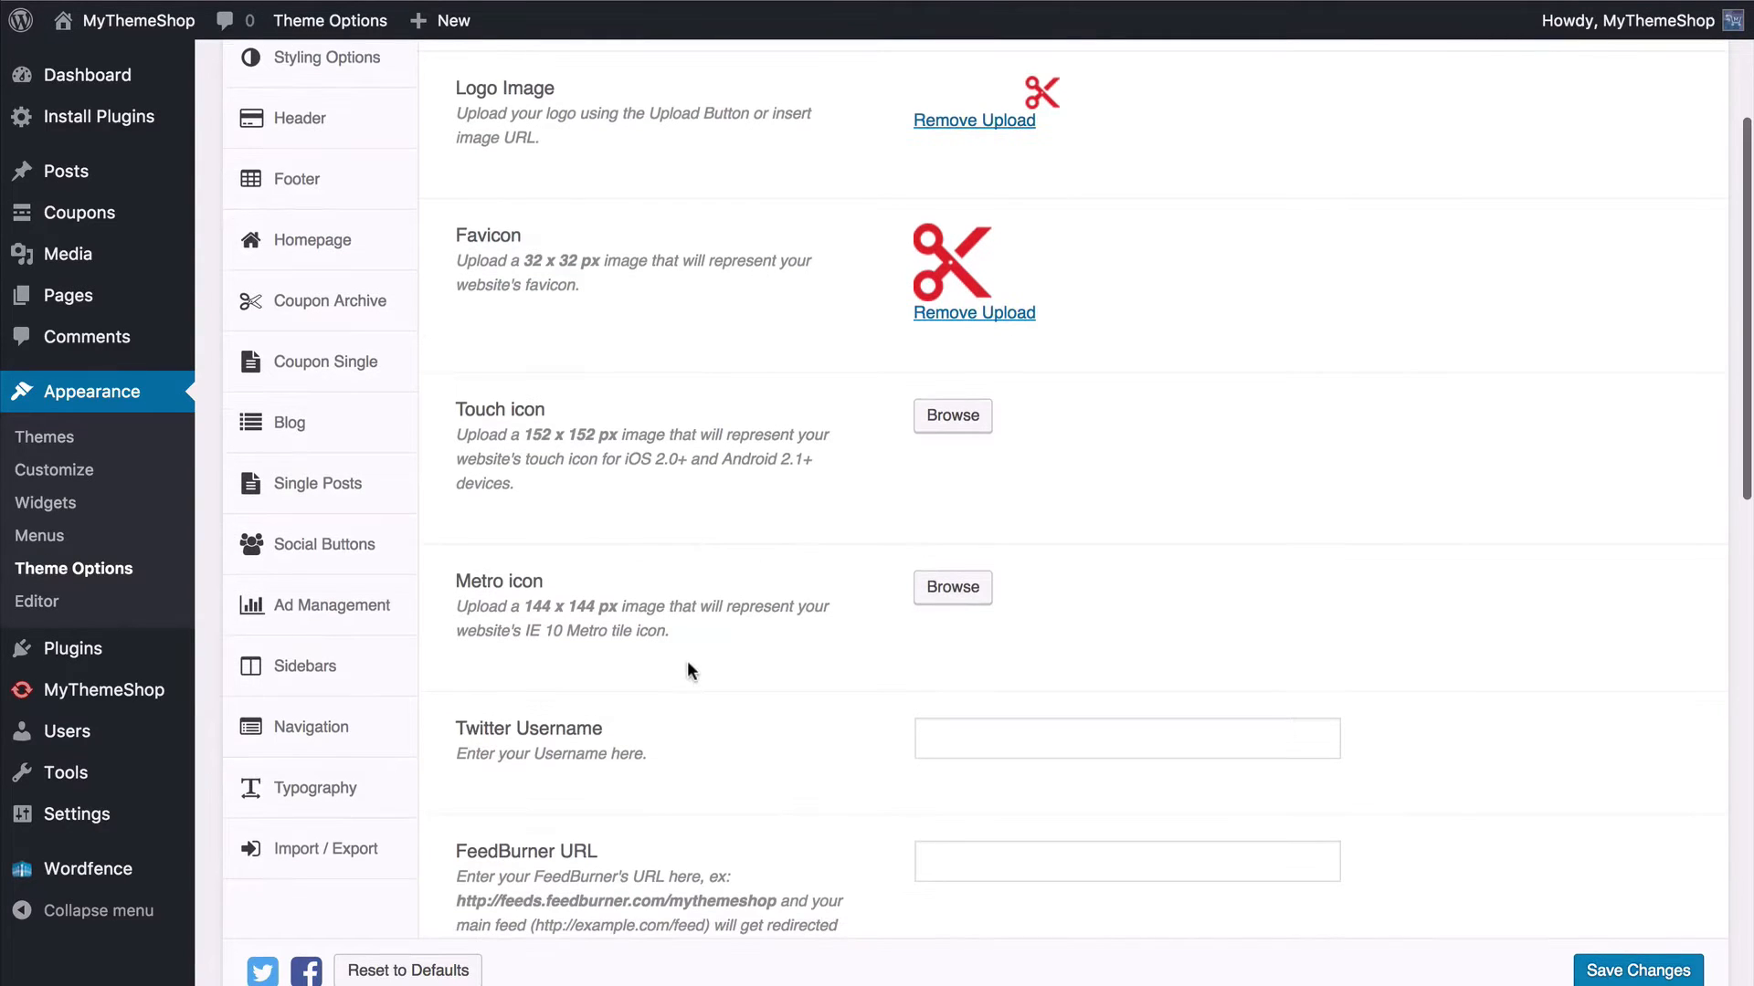
scroll(687, 662, down, 5)
click(998, 360)
text(M)
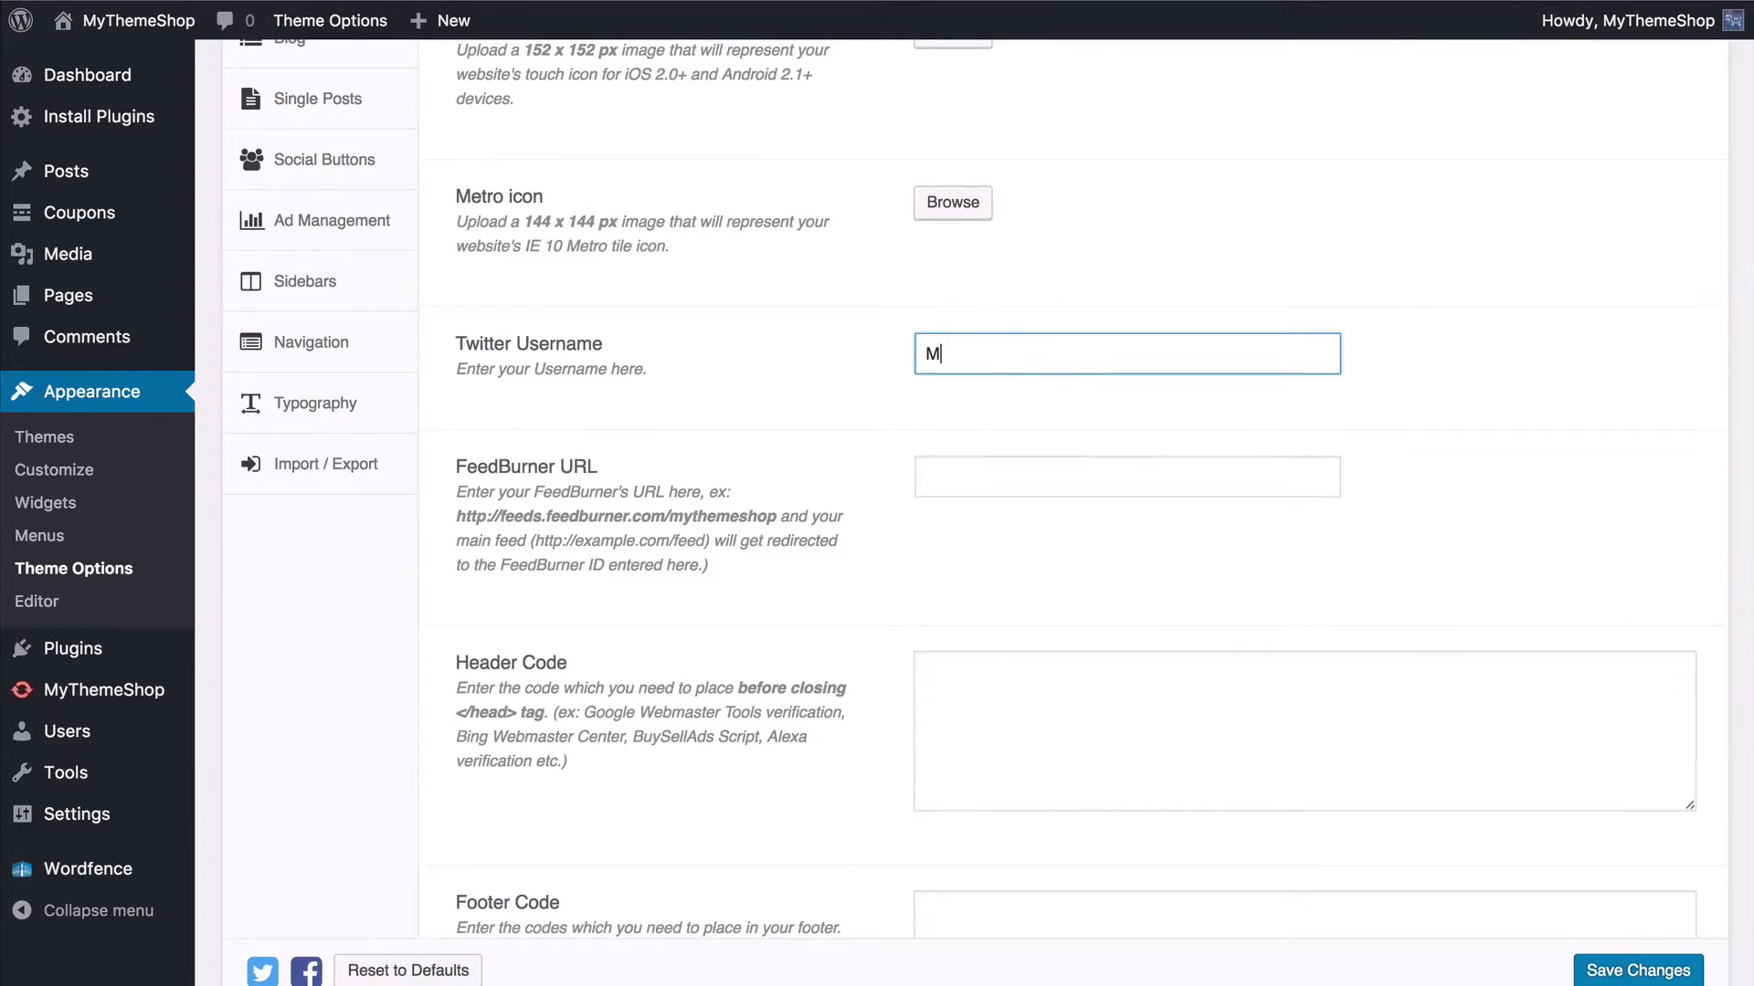
text(yThemeShopTeam)
key(Tab)
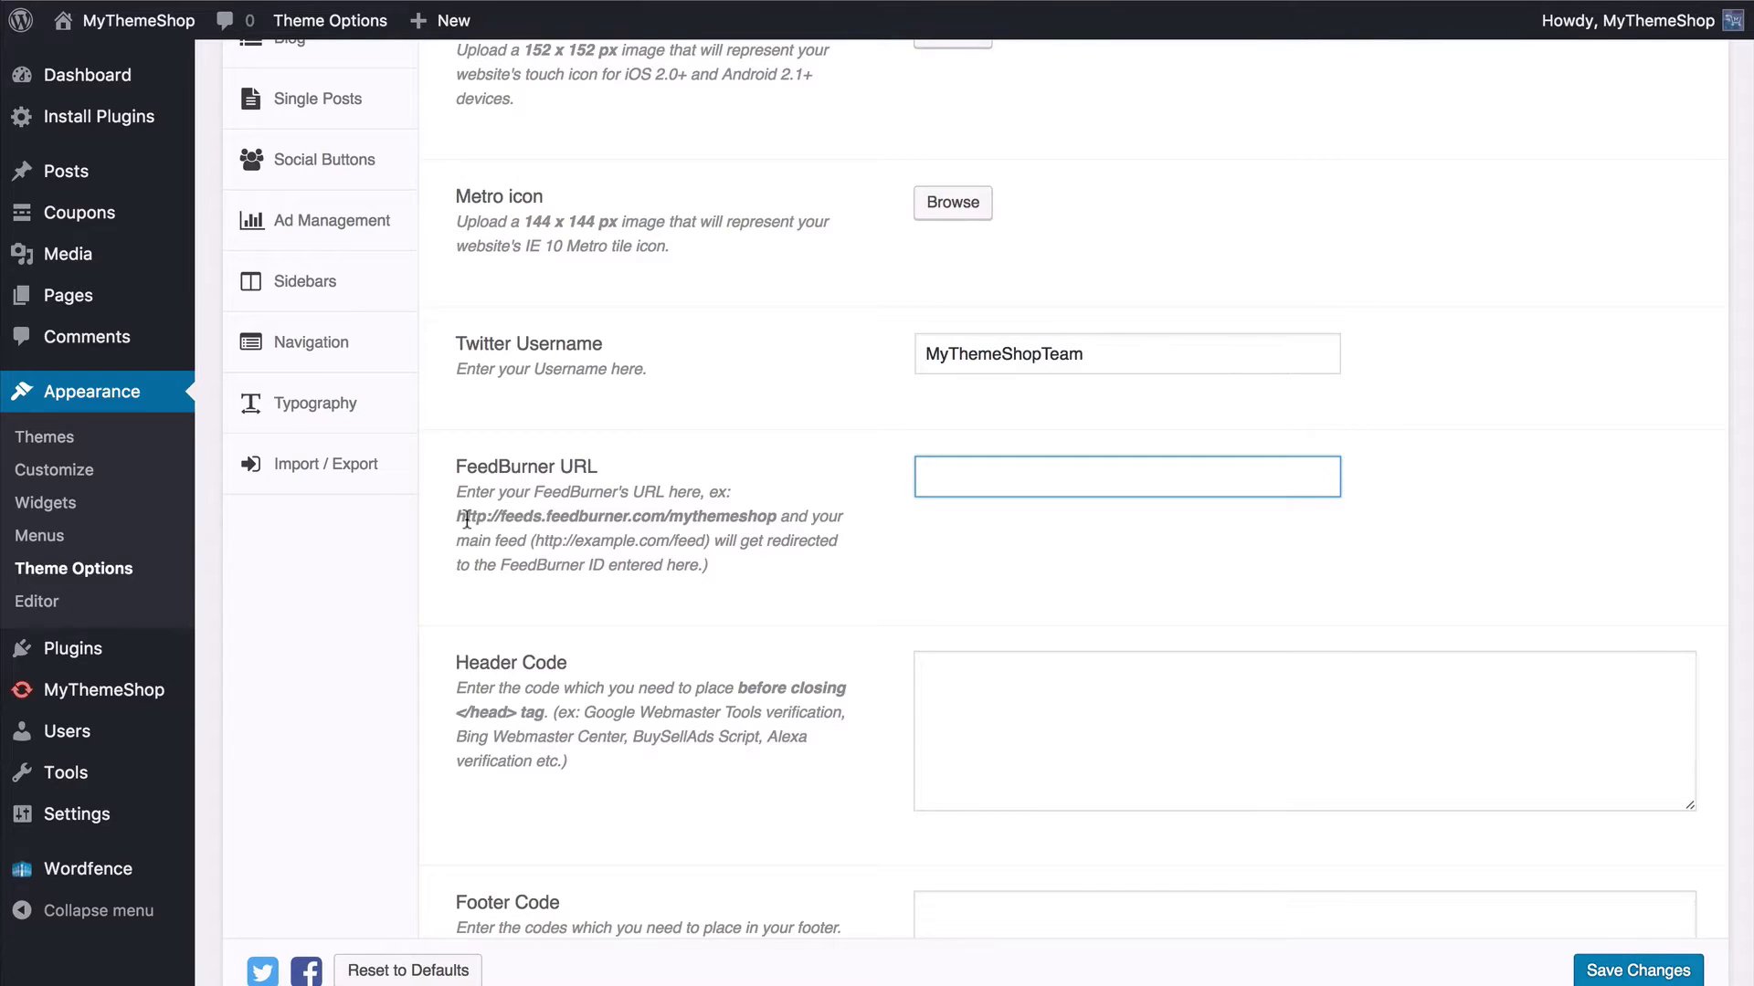
click(458, 517)
drag(457, 517, 921, 479)
click(841, 462)
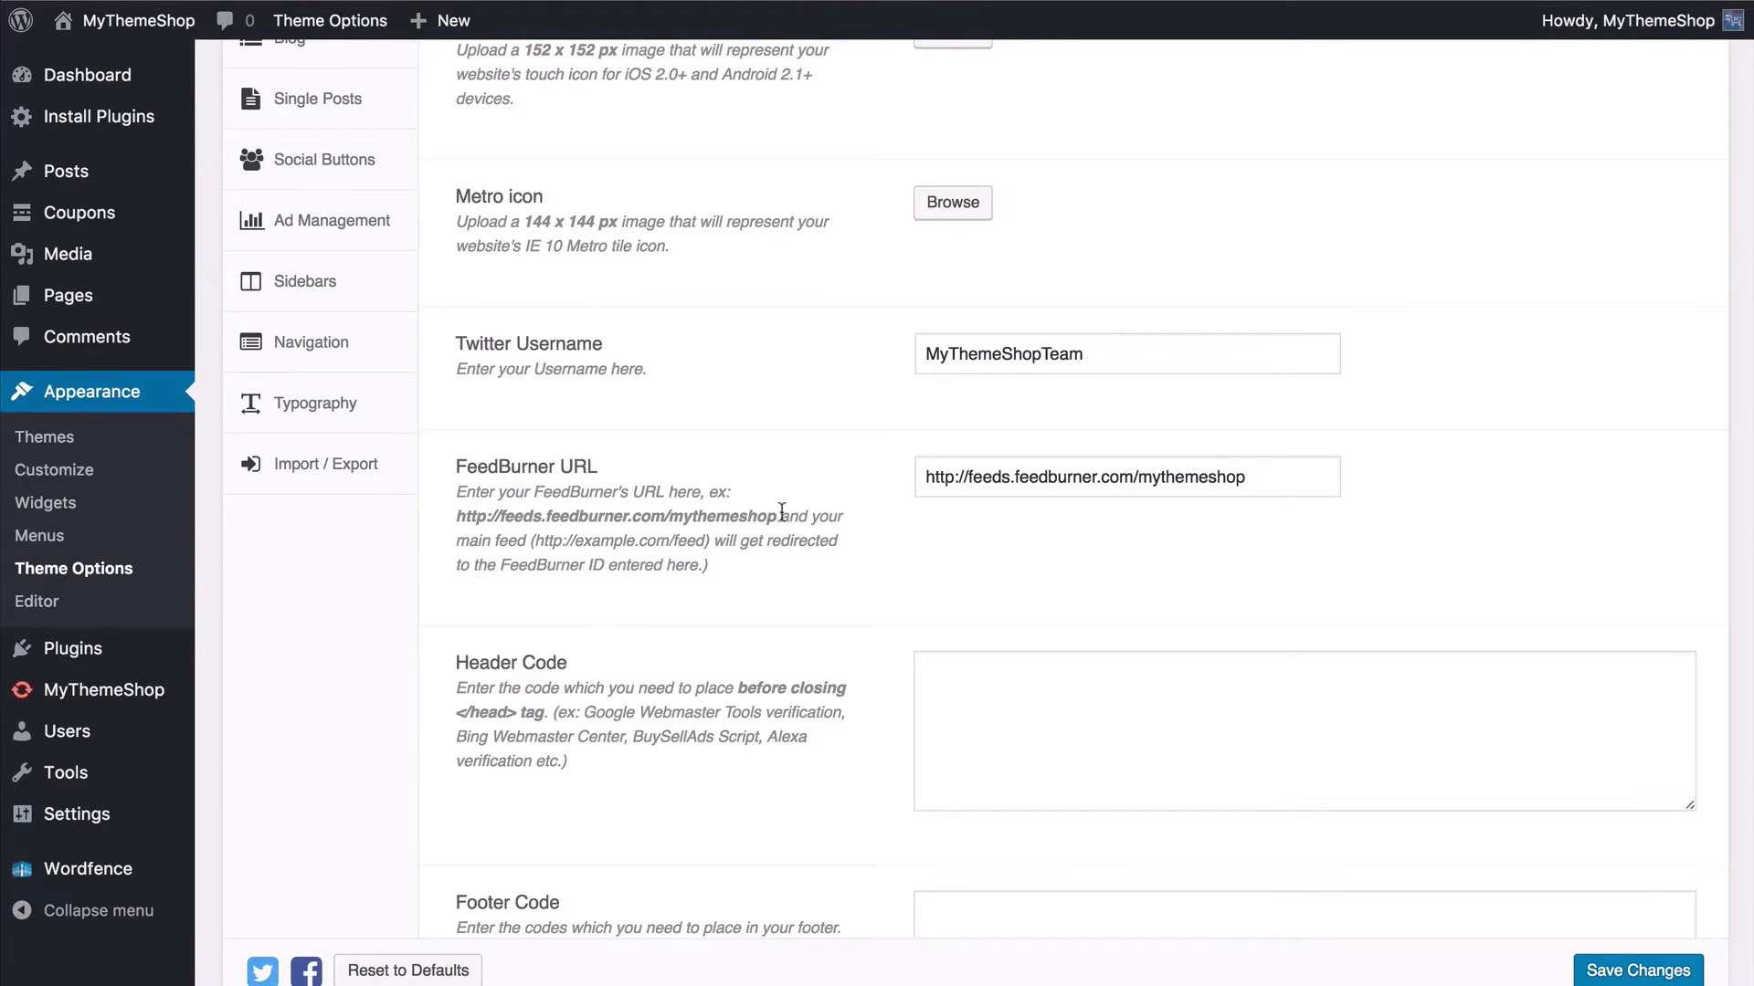
Step: Enable AJAX Quick search, save the theme options, and test it by searching the live site for "fashion"
scroll(778, 510, down, 4)
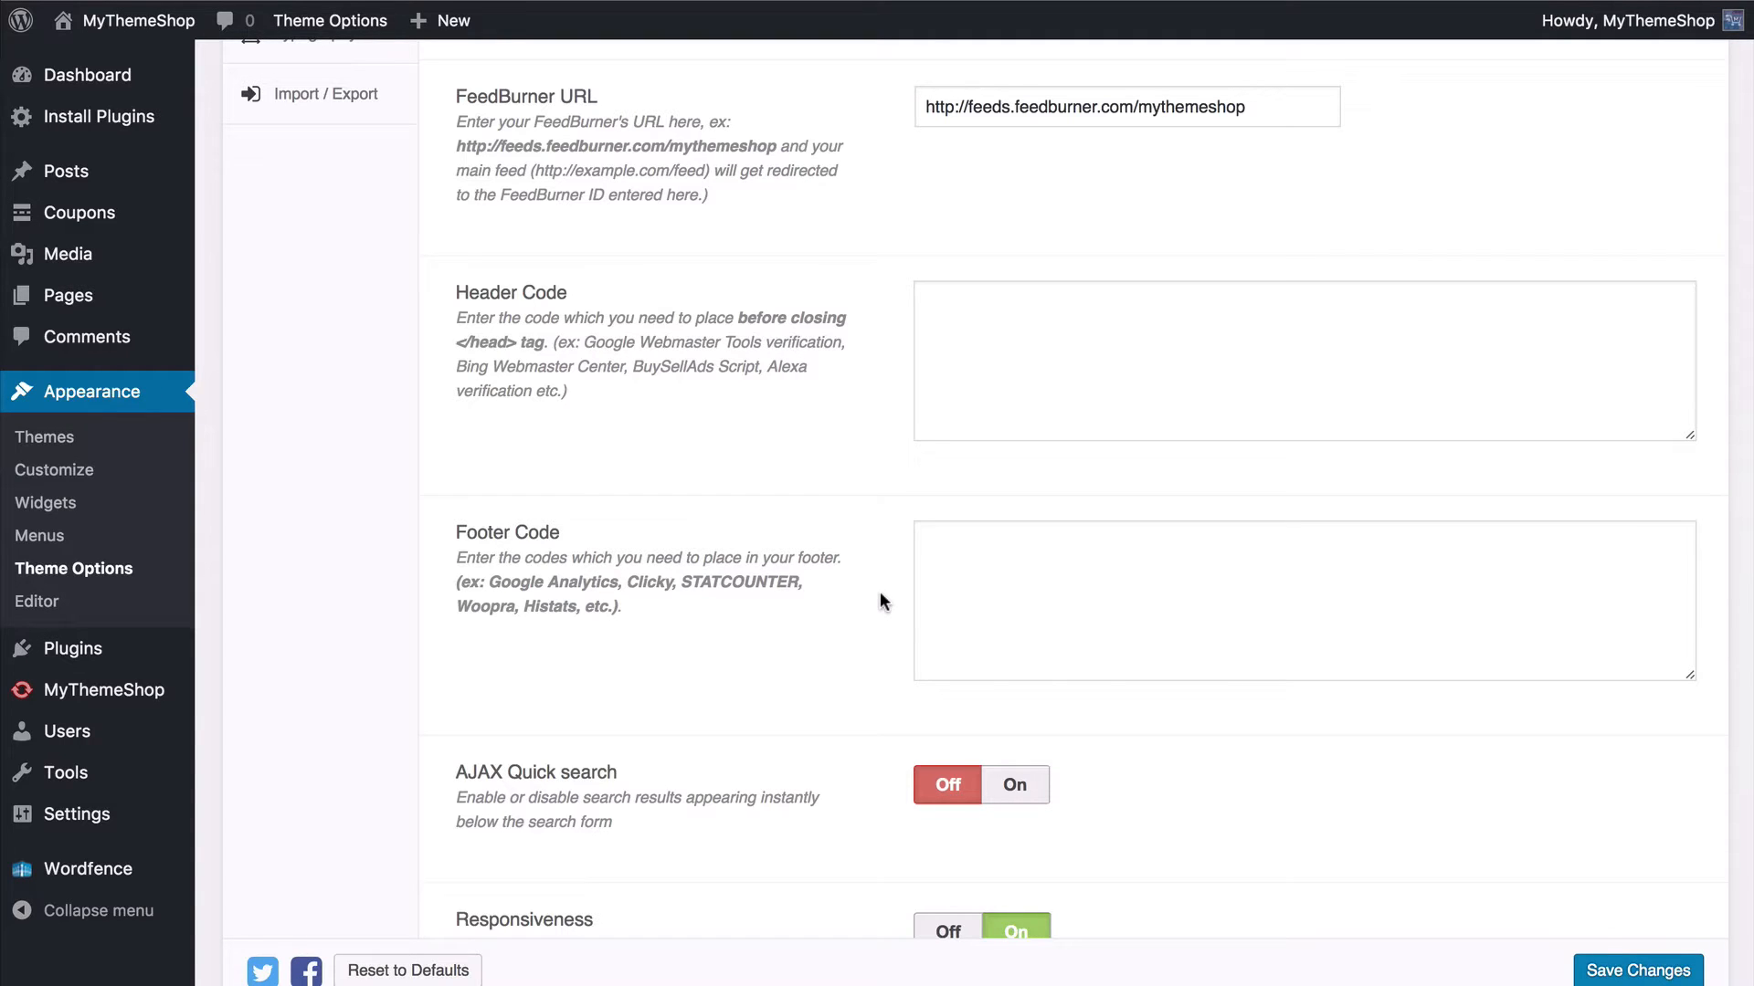
scroll(880, 598, down, 5)
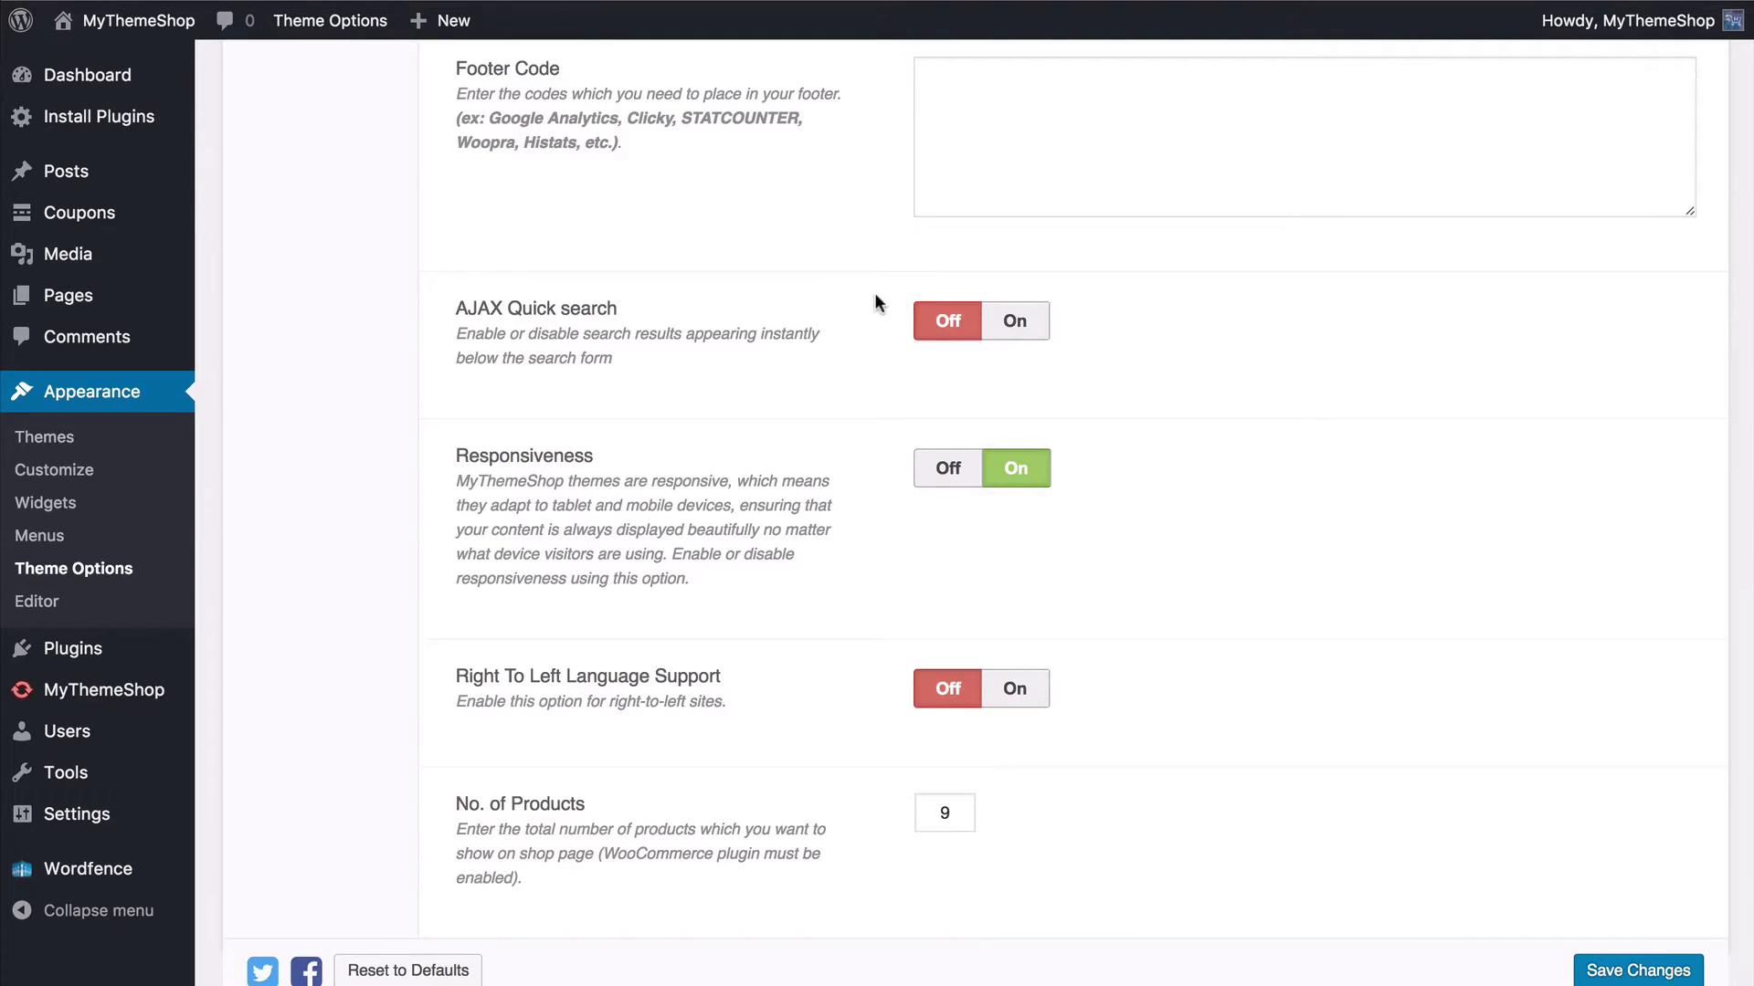
click(1012, 320)
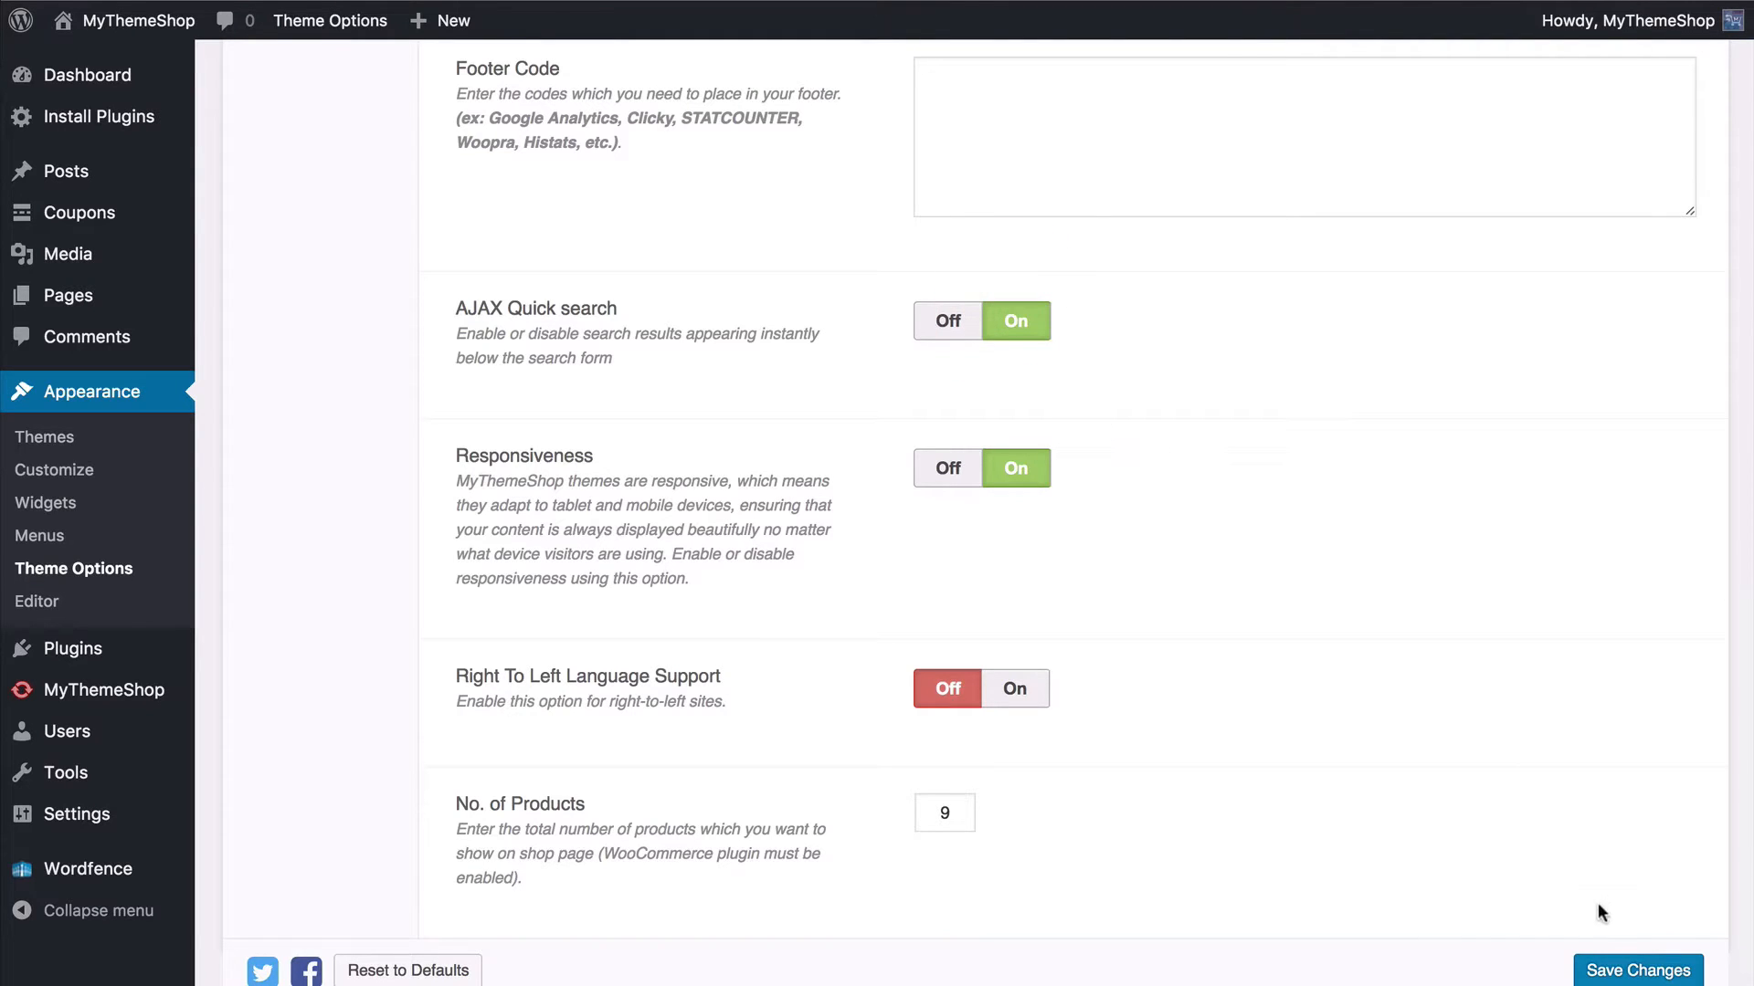
click(1607, 968)
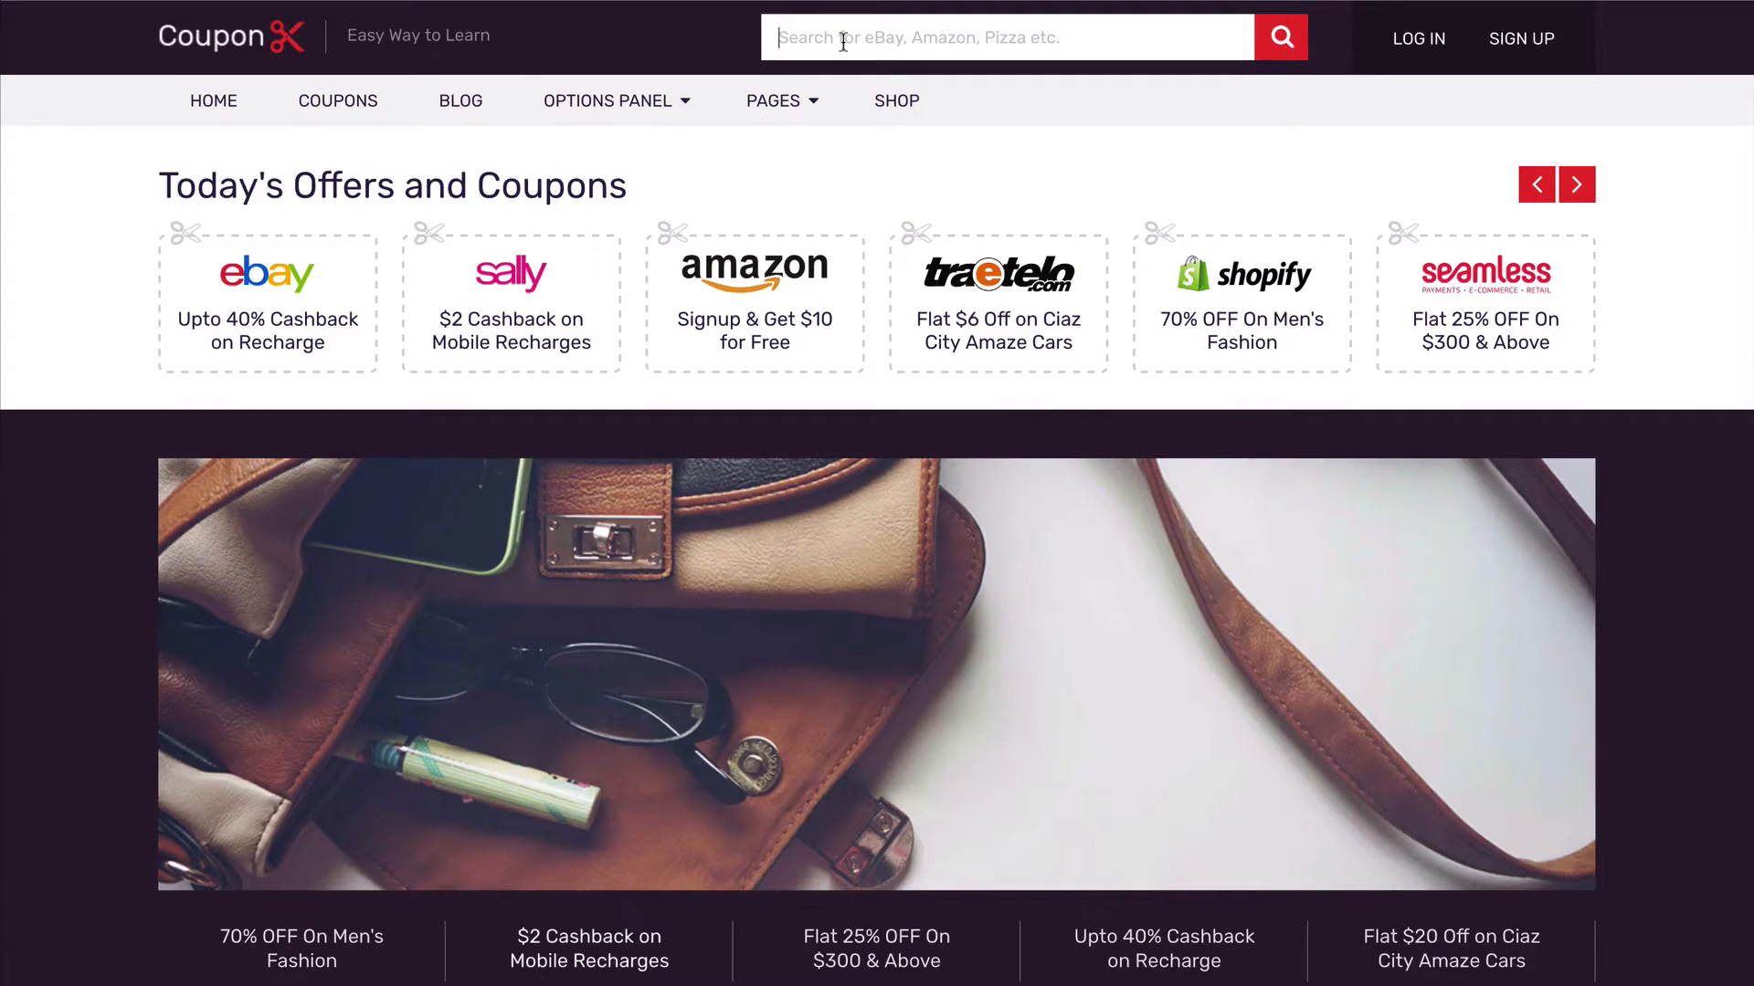
text(fashion)
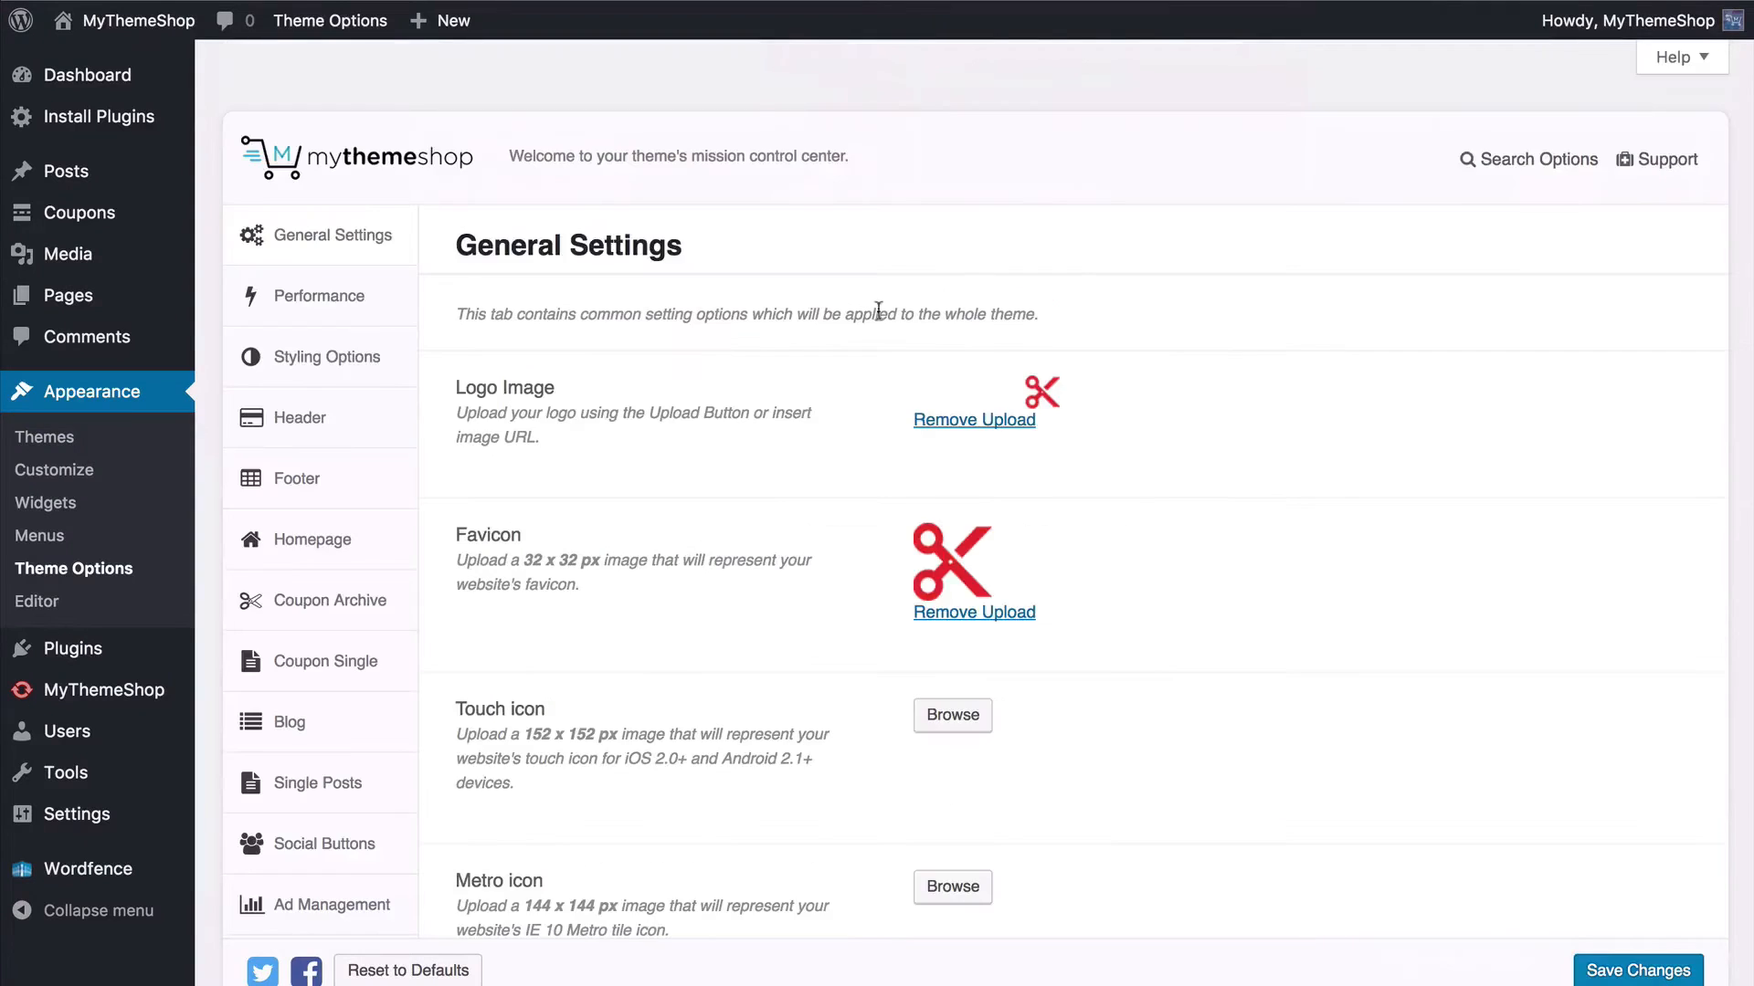
Step: Try the Responsiveness and Right To Left Language Support switches, restore them to on and off, and save the General Settings
scroll(941, 315, down, 3)
scroll(941, 315, down, 15)
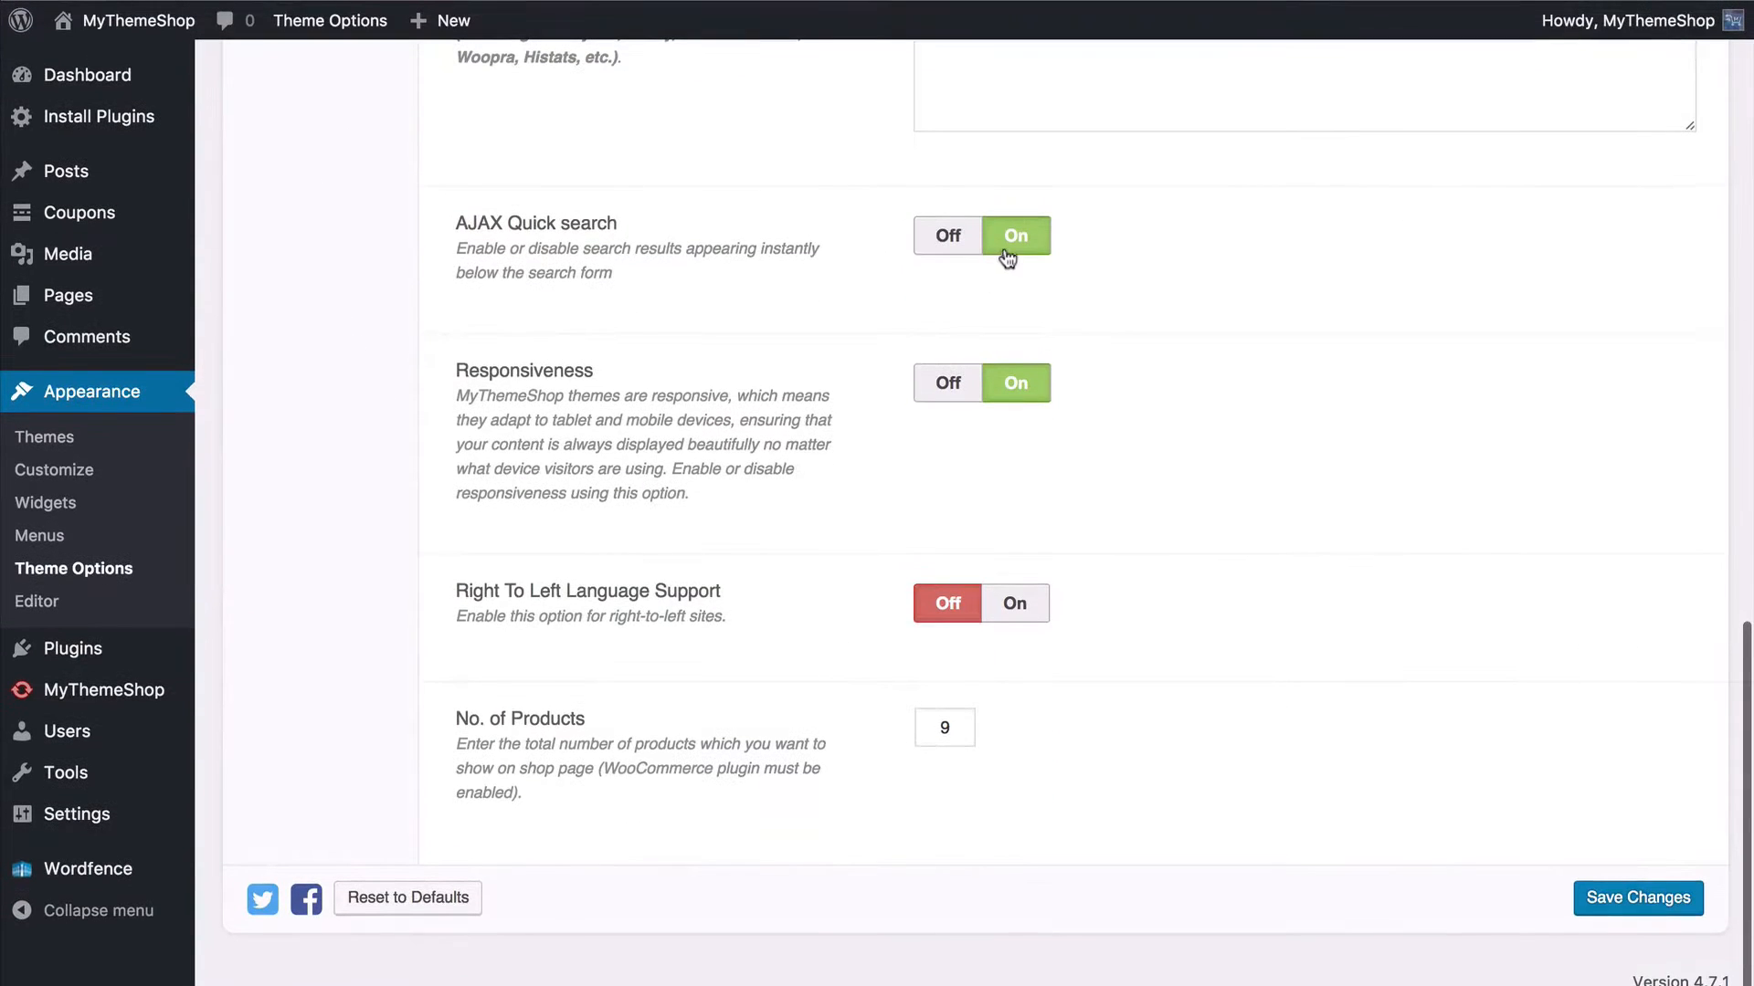
click(970, 385)
click(1025, 388)
click(1005, 610)
scroll(810, 833, down, 1)
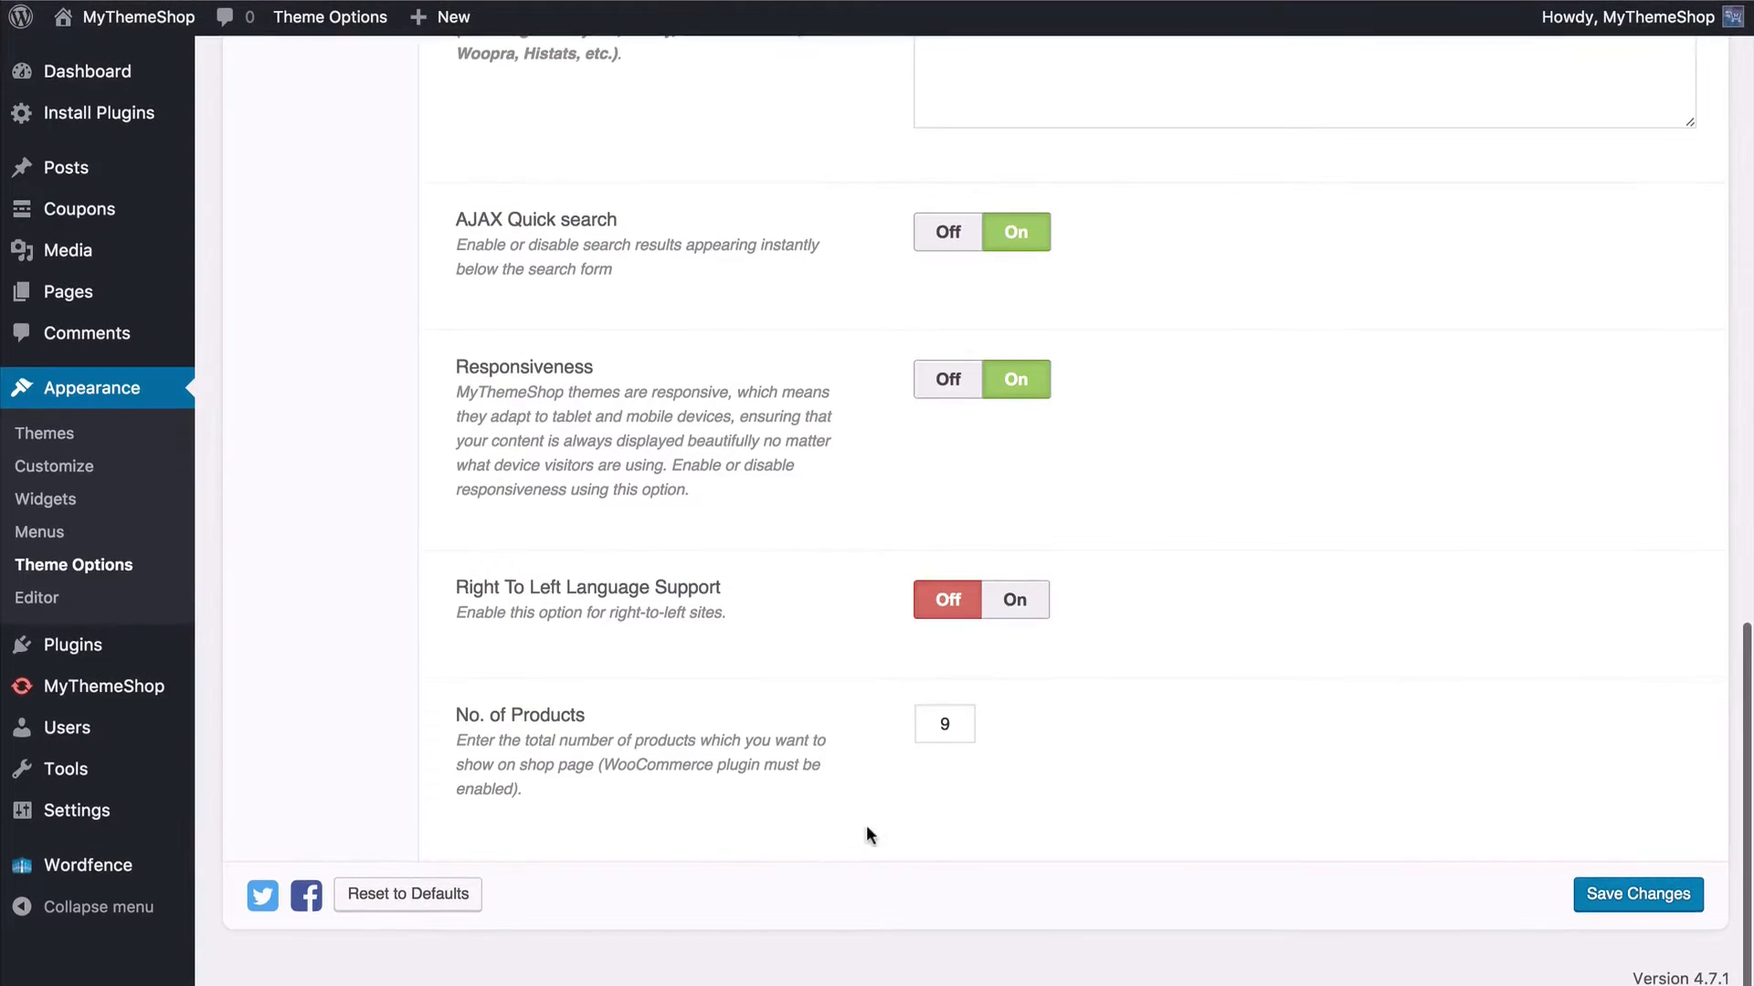
click(1607, 899)
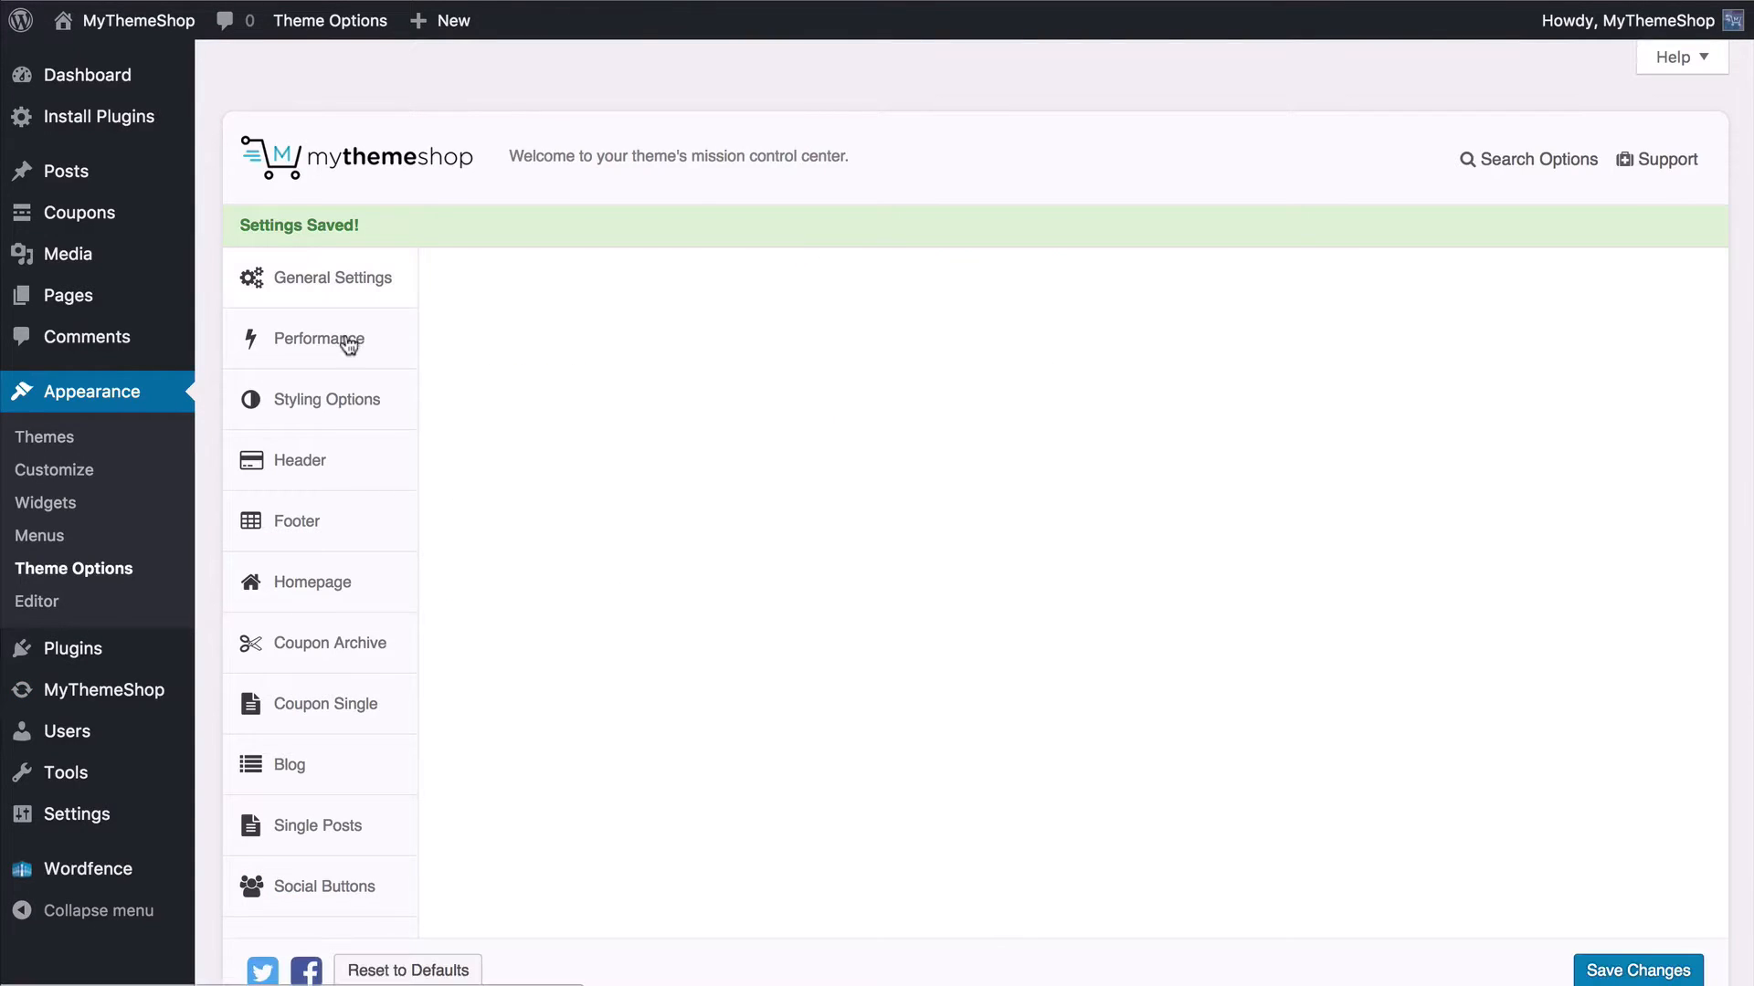
Step: Enable Prefetching, Lazy Load and Lazy load post content images in the theme's Performance options
click(345, 337)
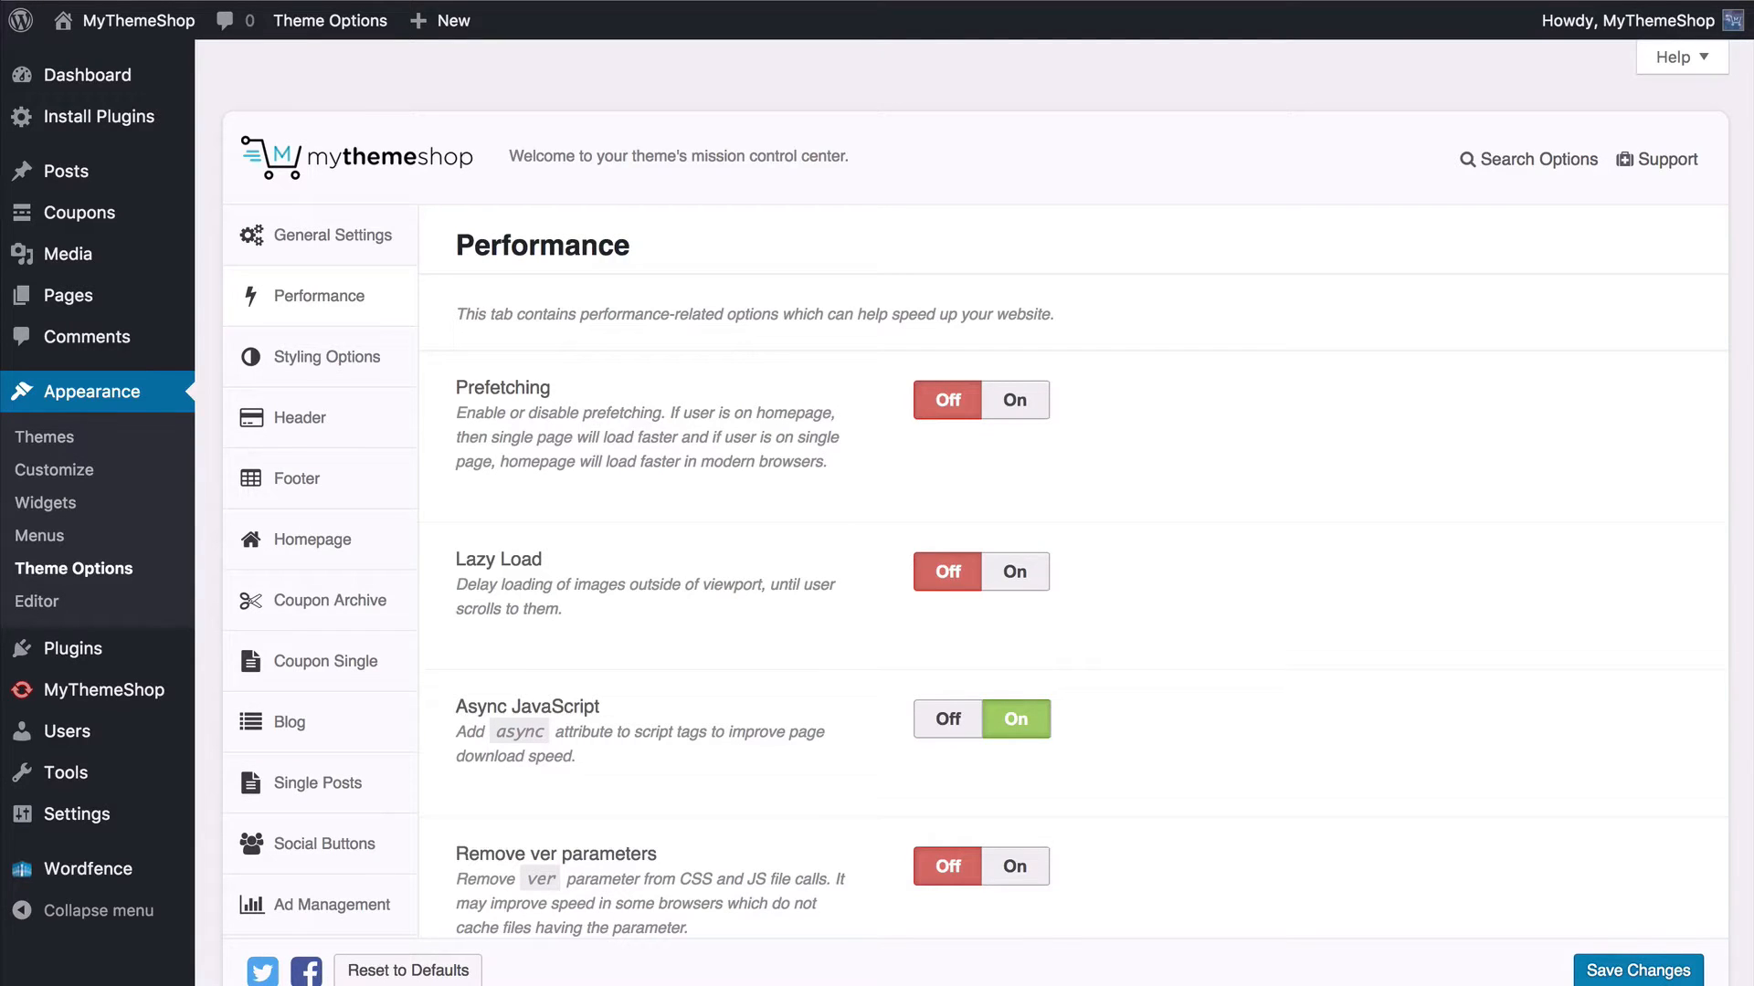
scroll(787, 349, down, 3)
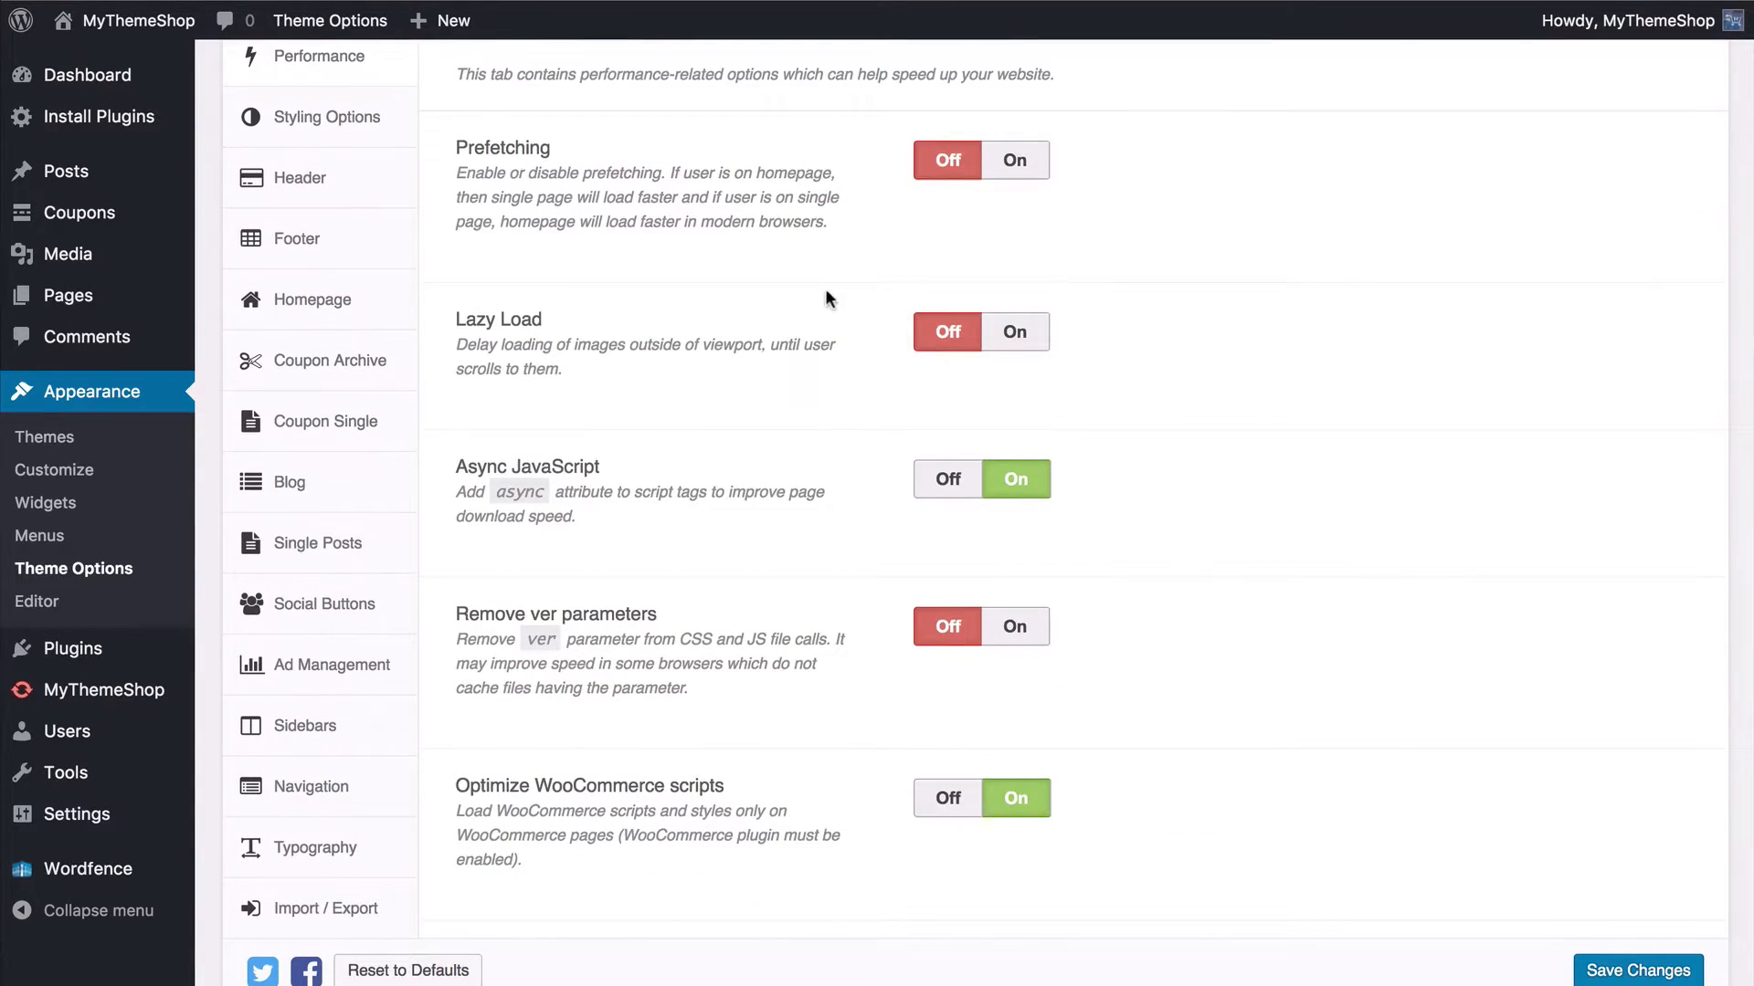
click(1015, 160)
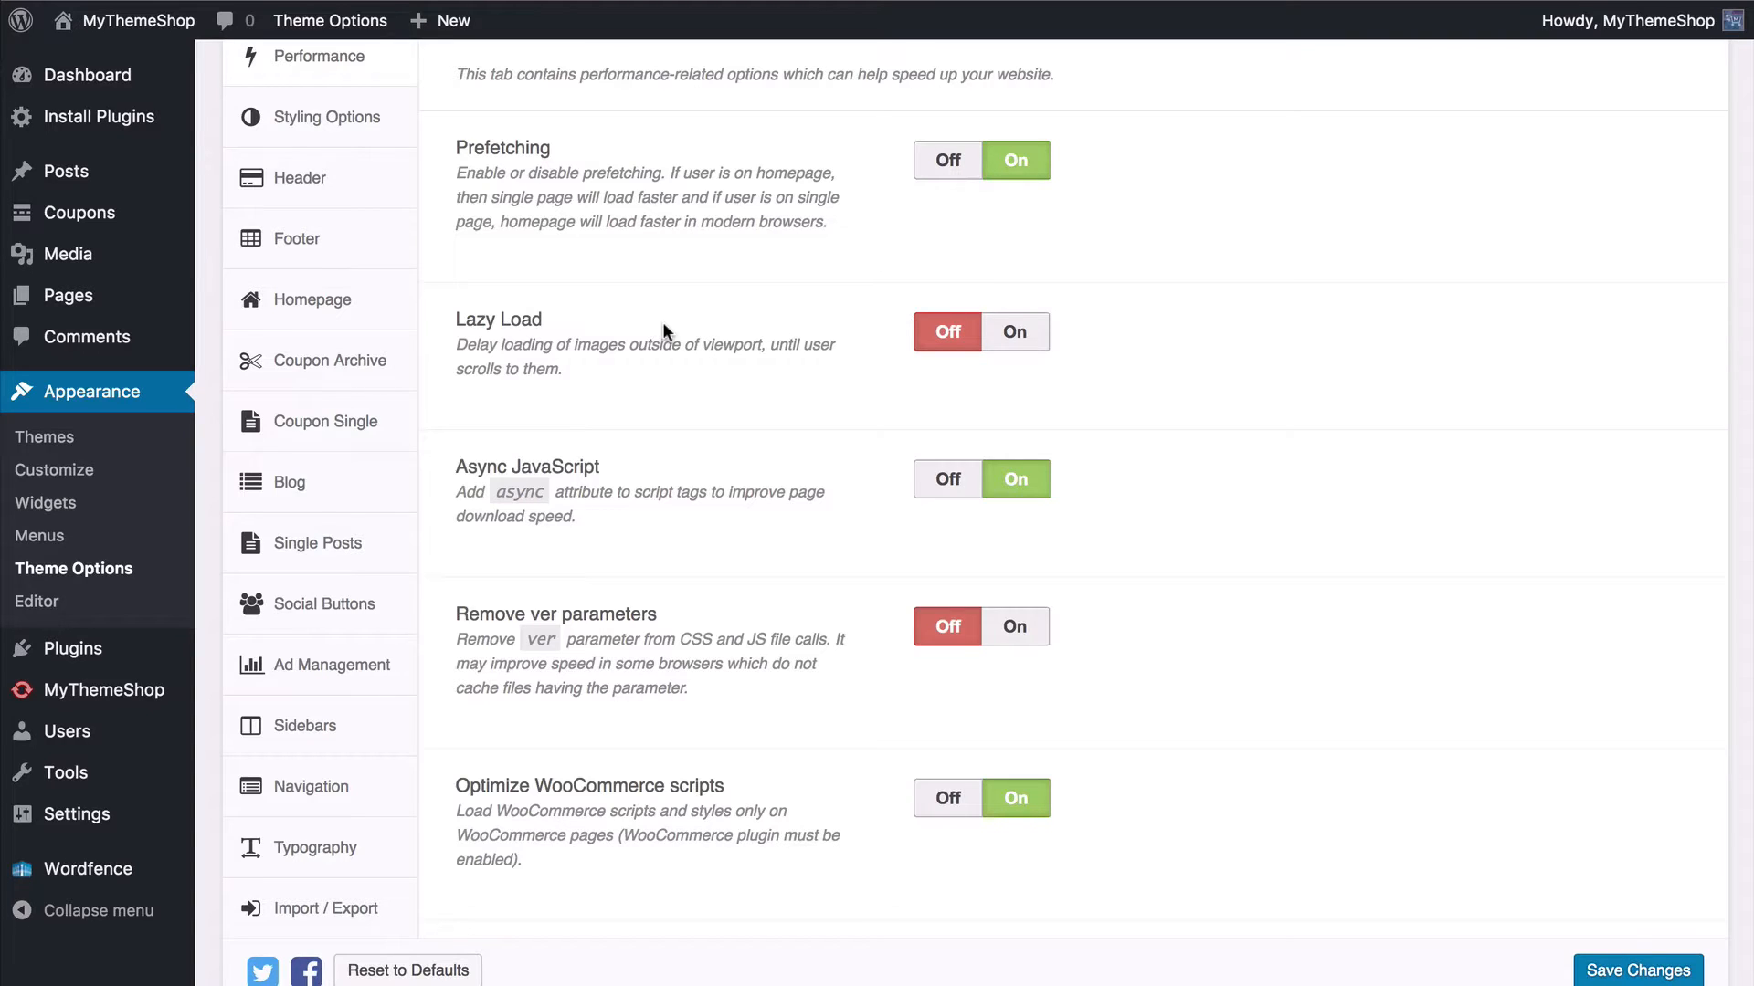
click(1017, 334)
scroll(1160, 411, down, 2)
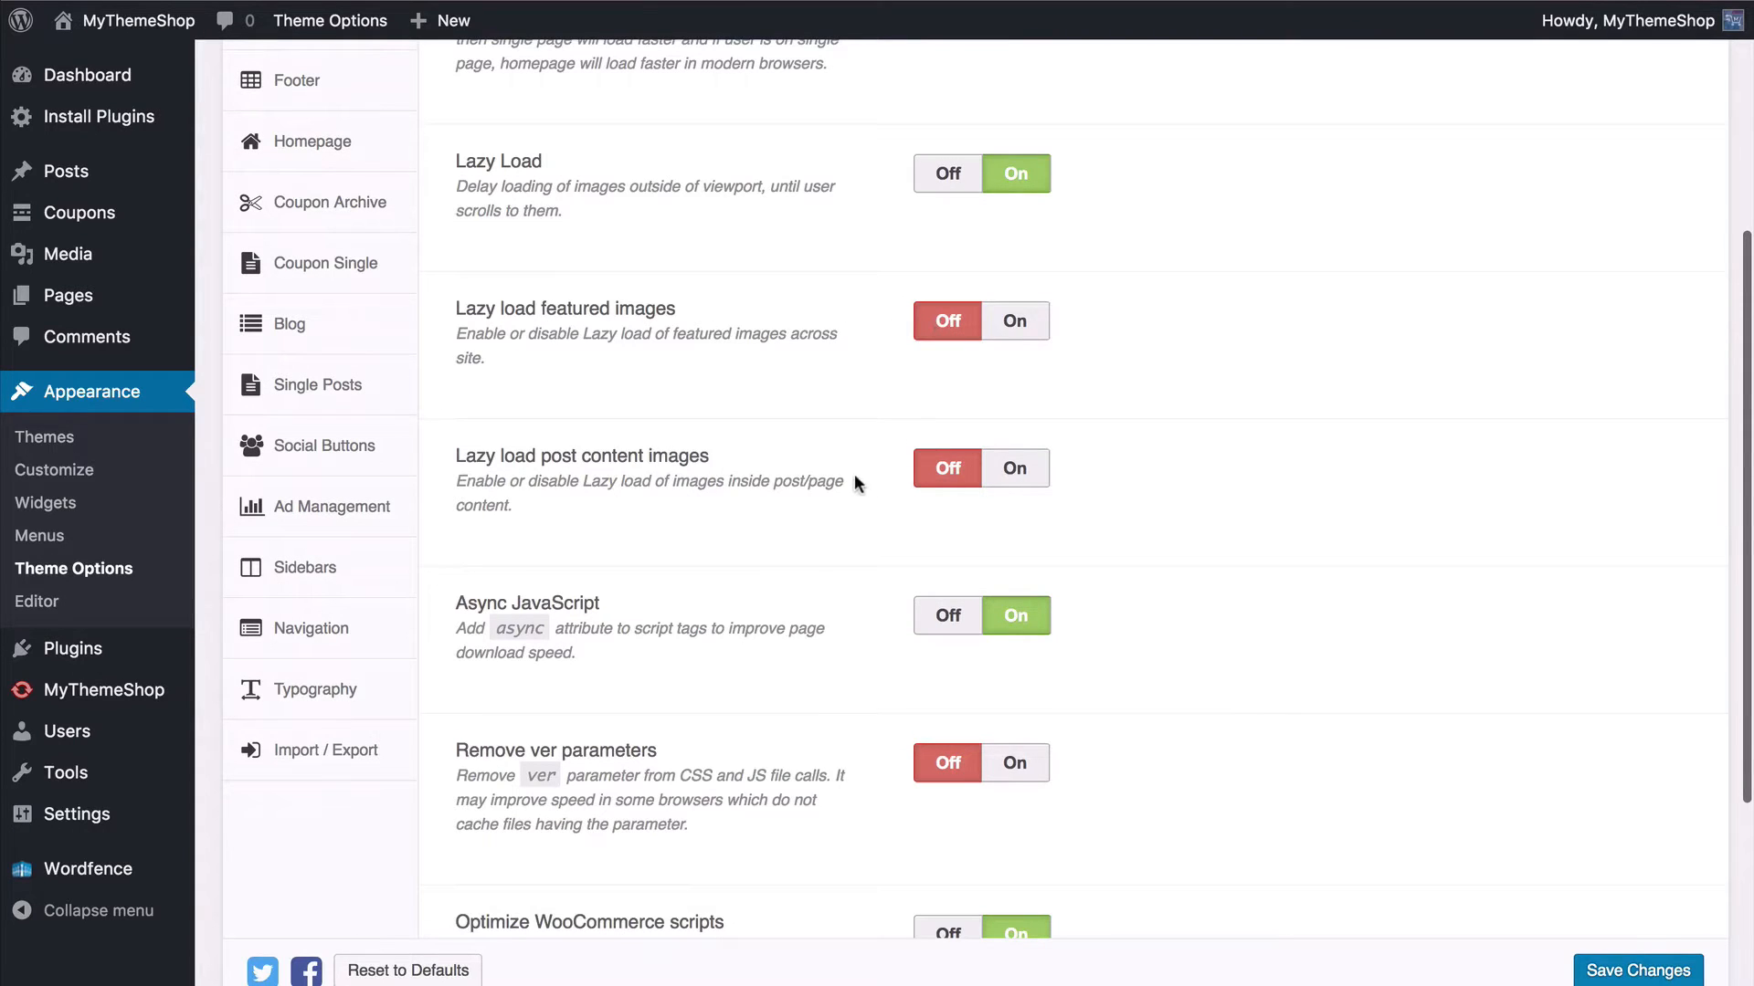
click(1012, 471)
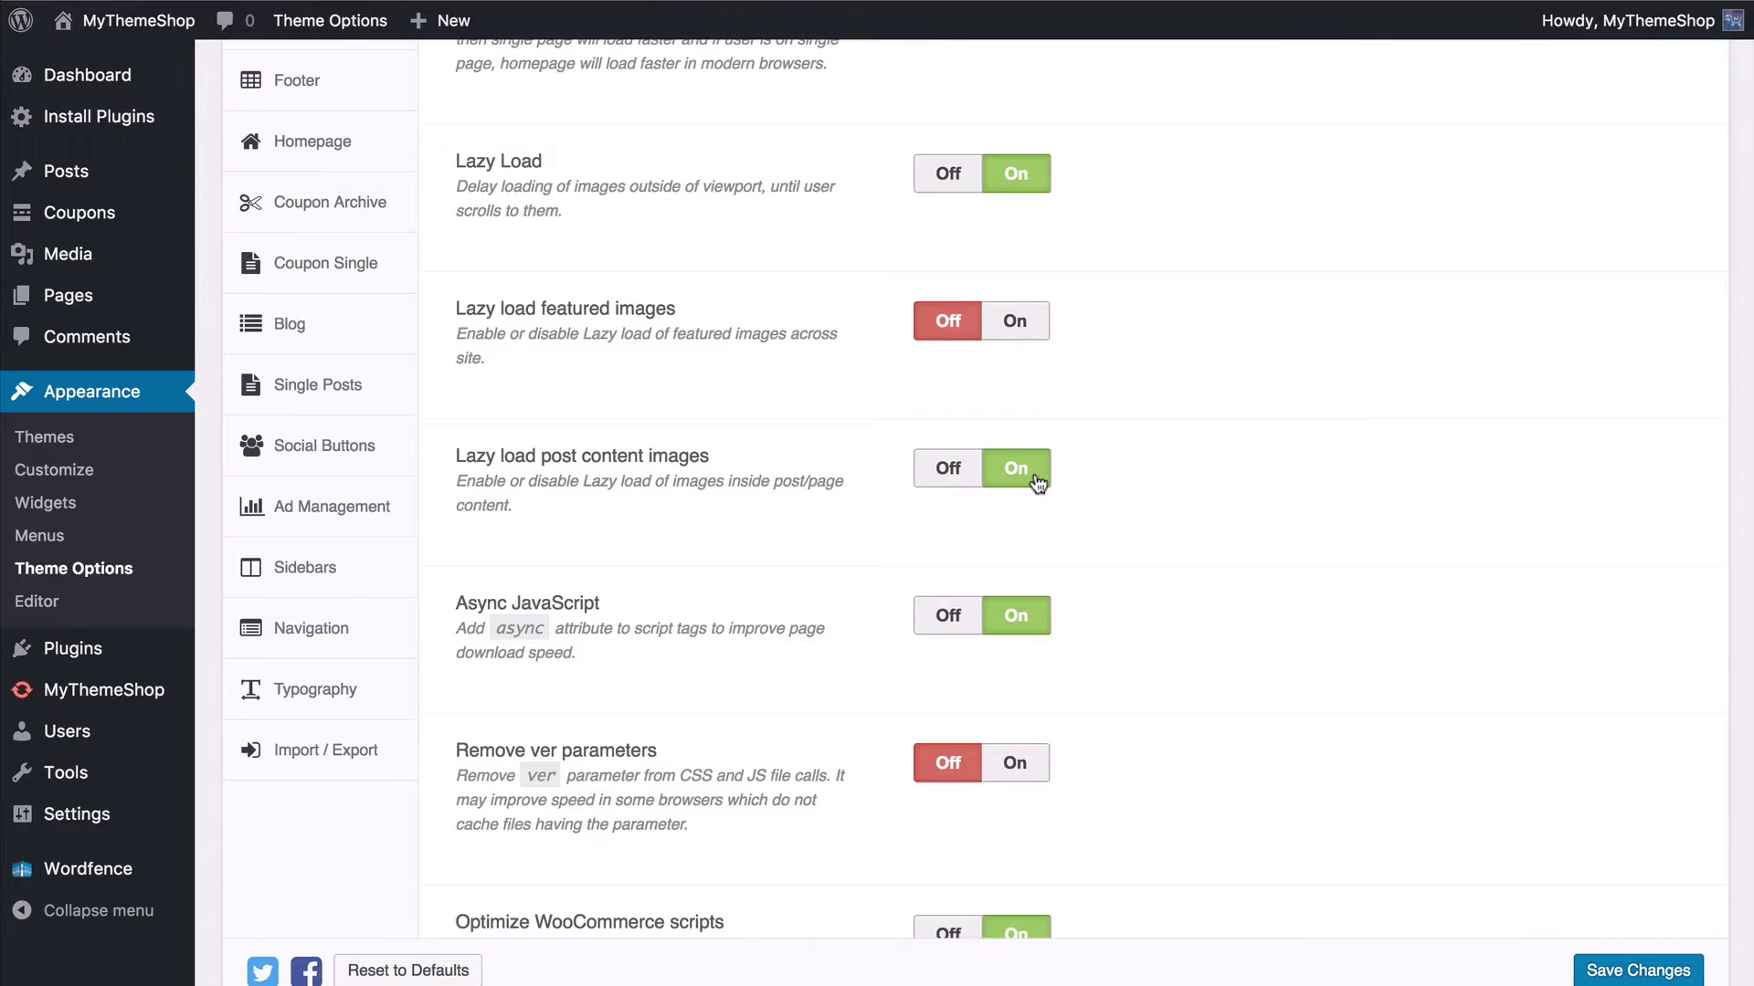
Step: Enable Remove ver parameters and save the Performance options
scroll(1037, 481, down, 3)
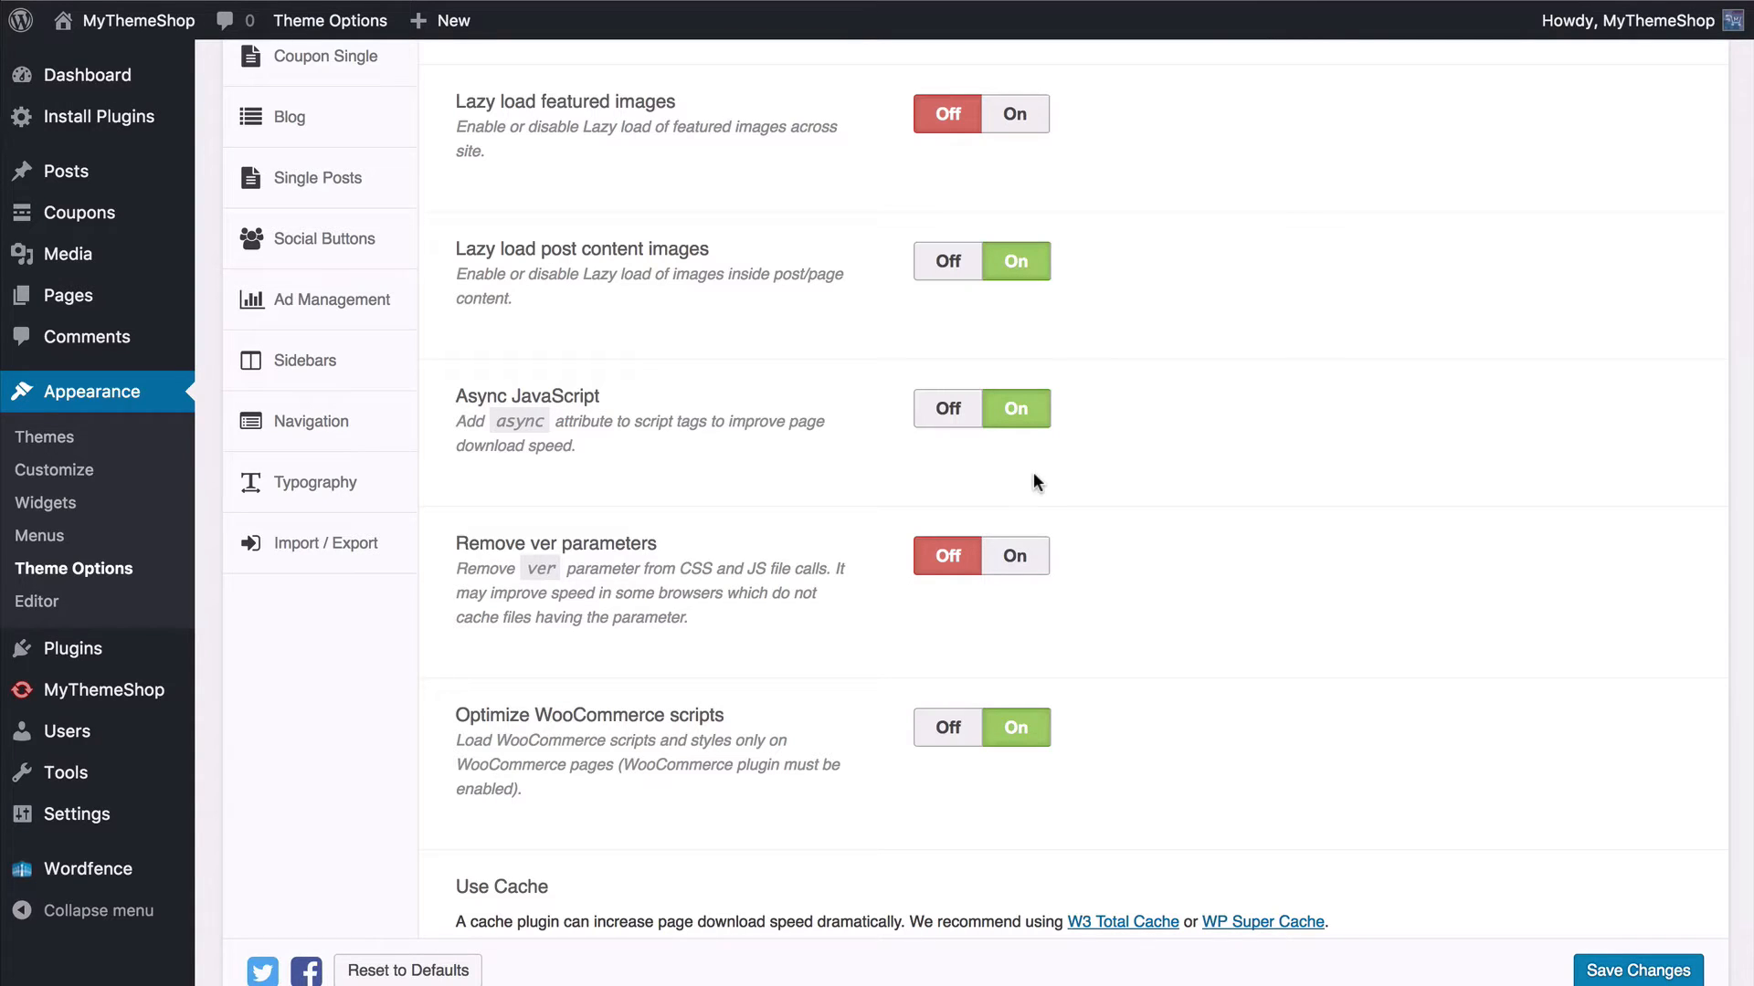
scroll(786, 572, down, 2)
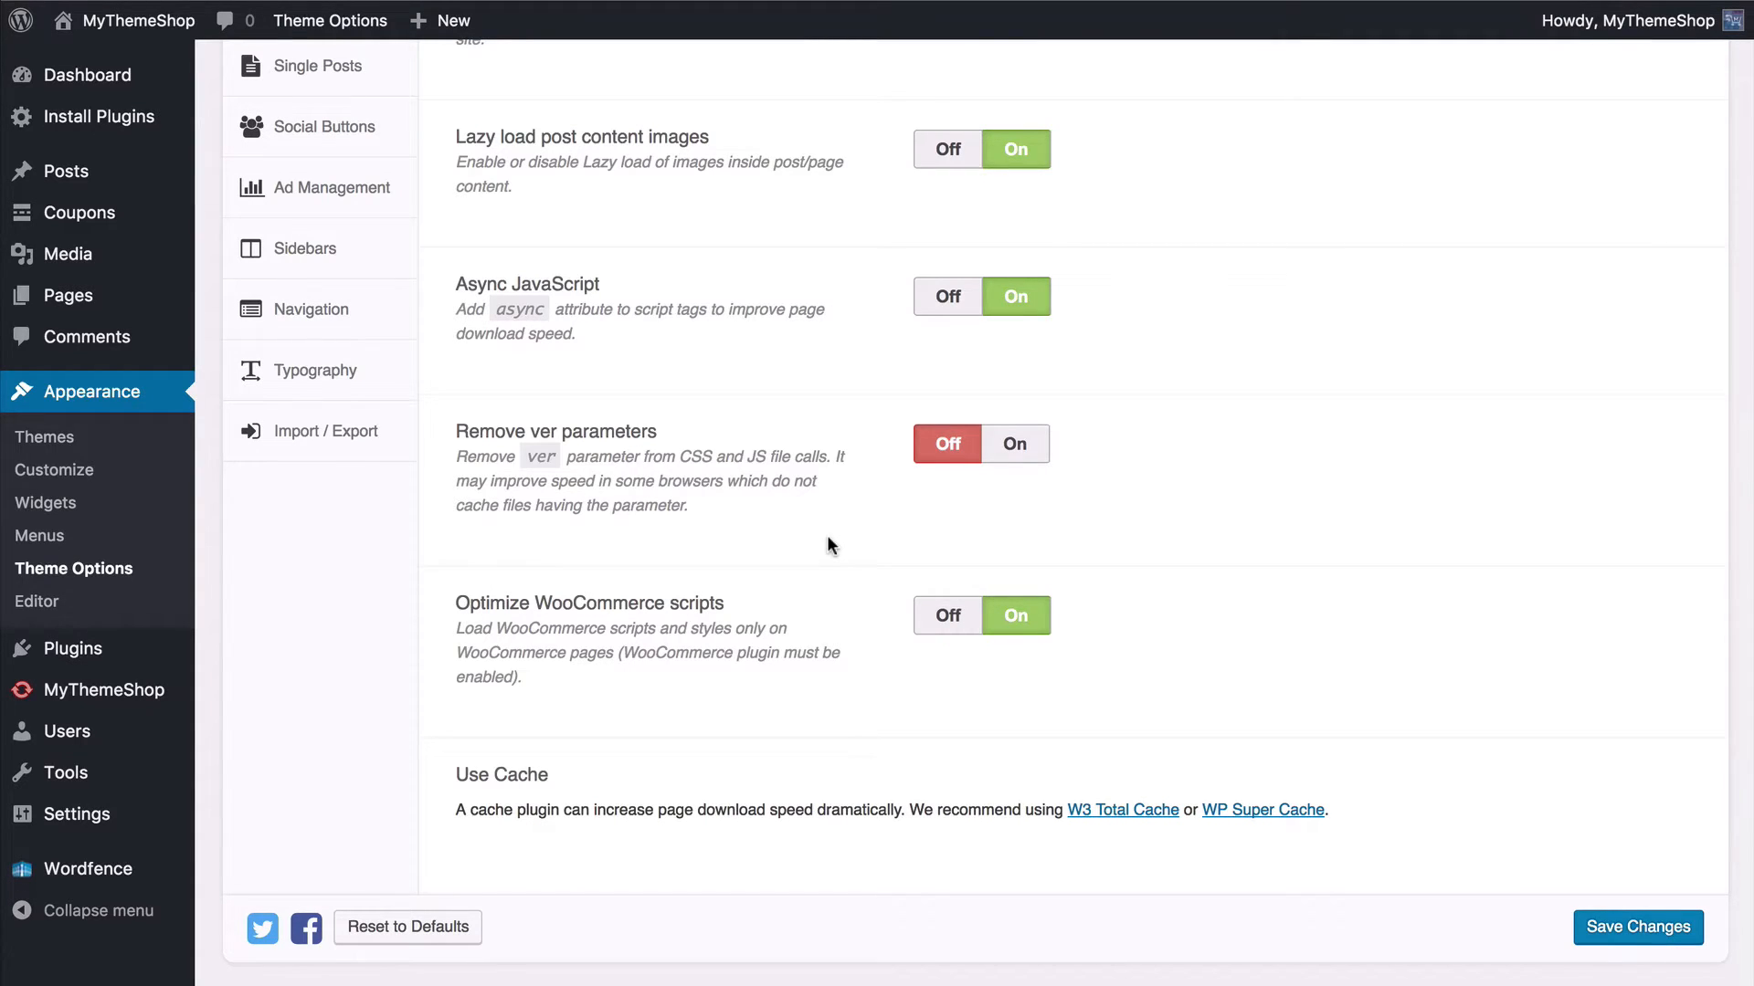
click(1010, 451)
scroll(731, 669, down, 1)
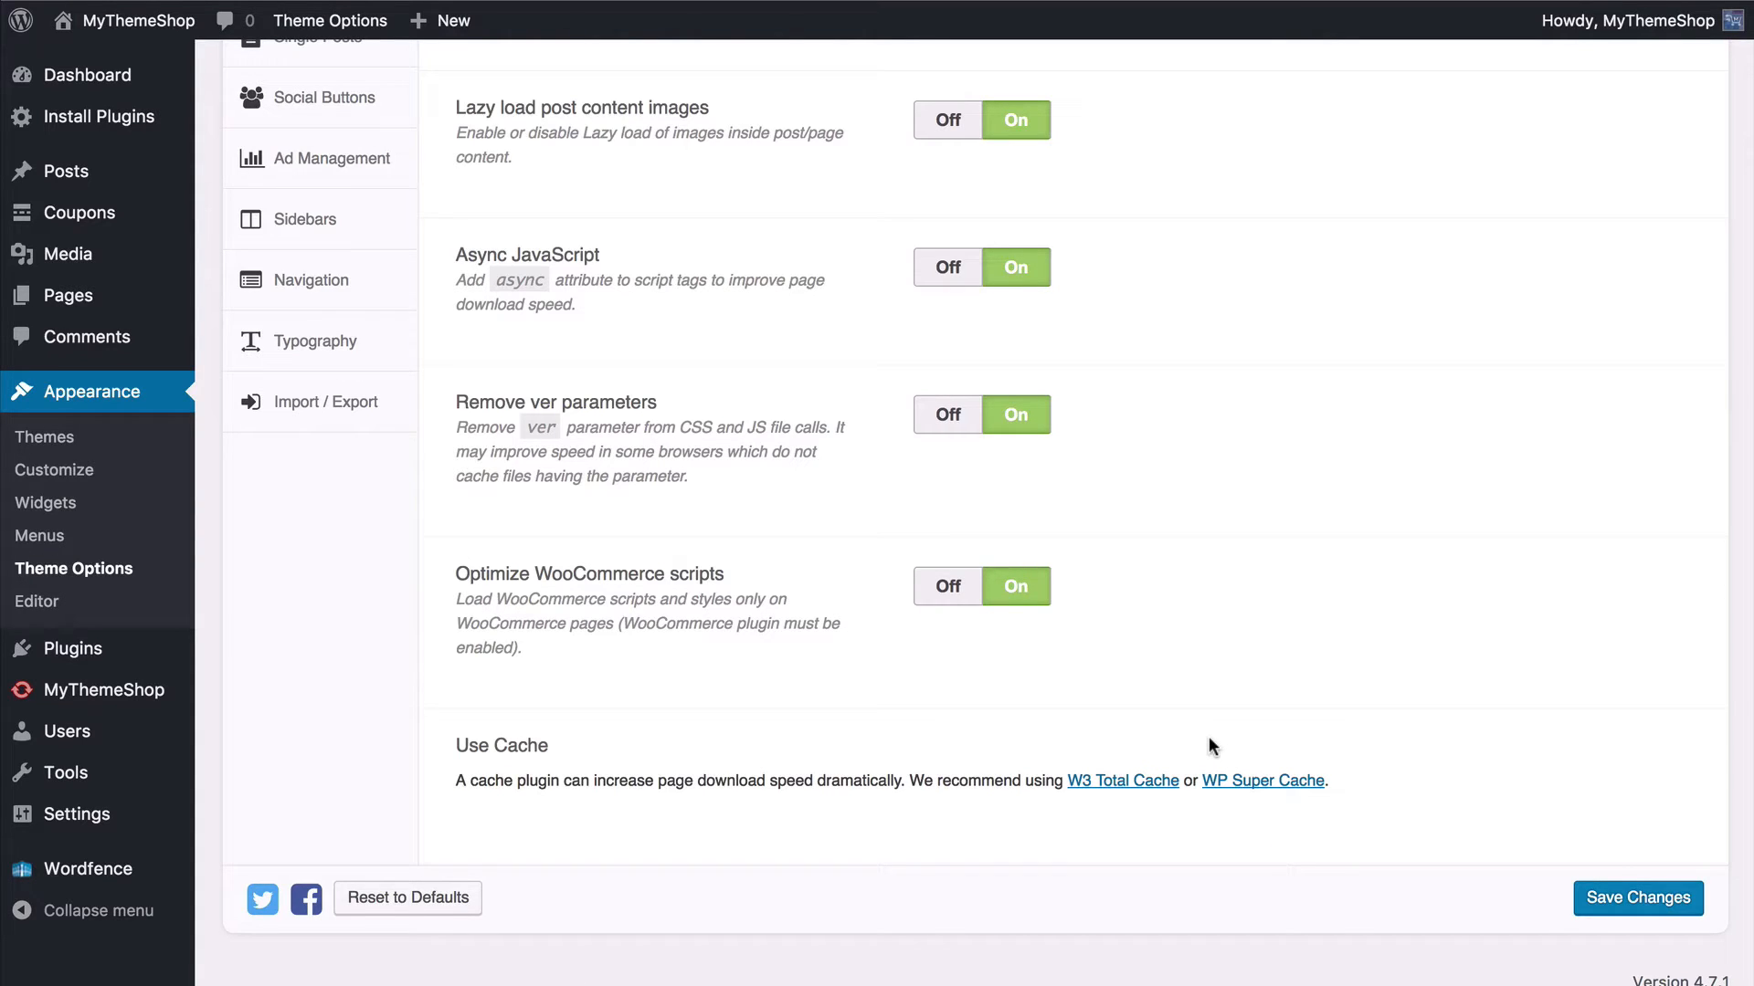
click(1612, 904)
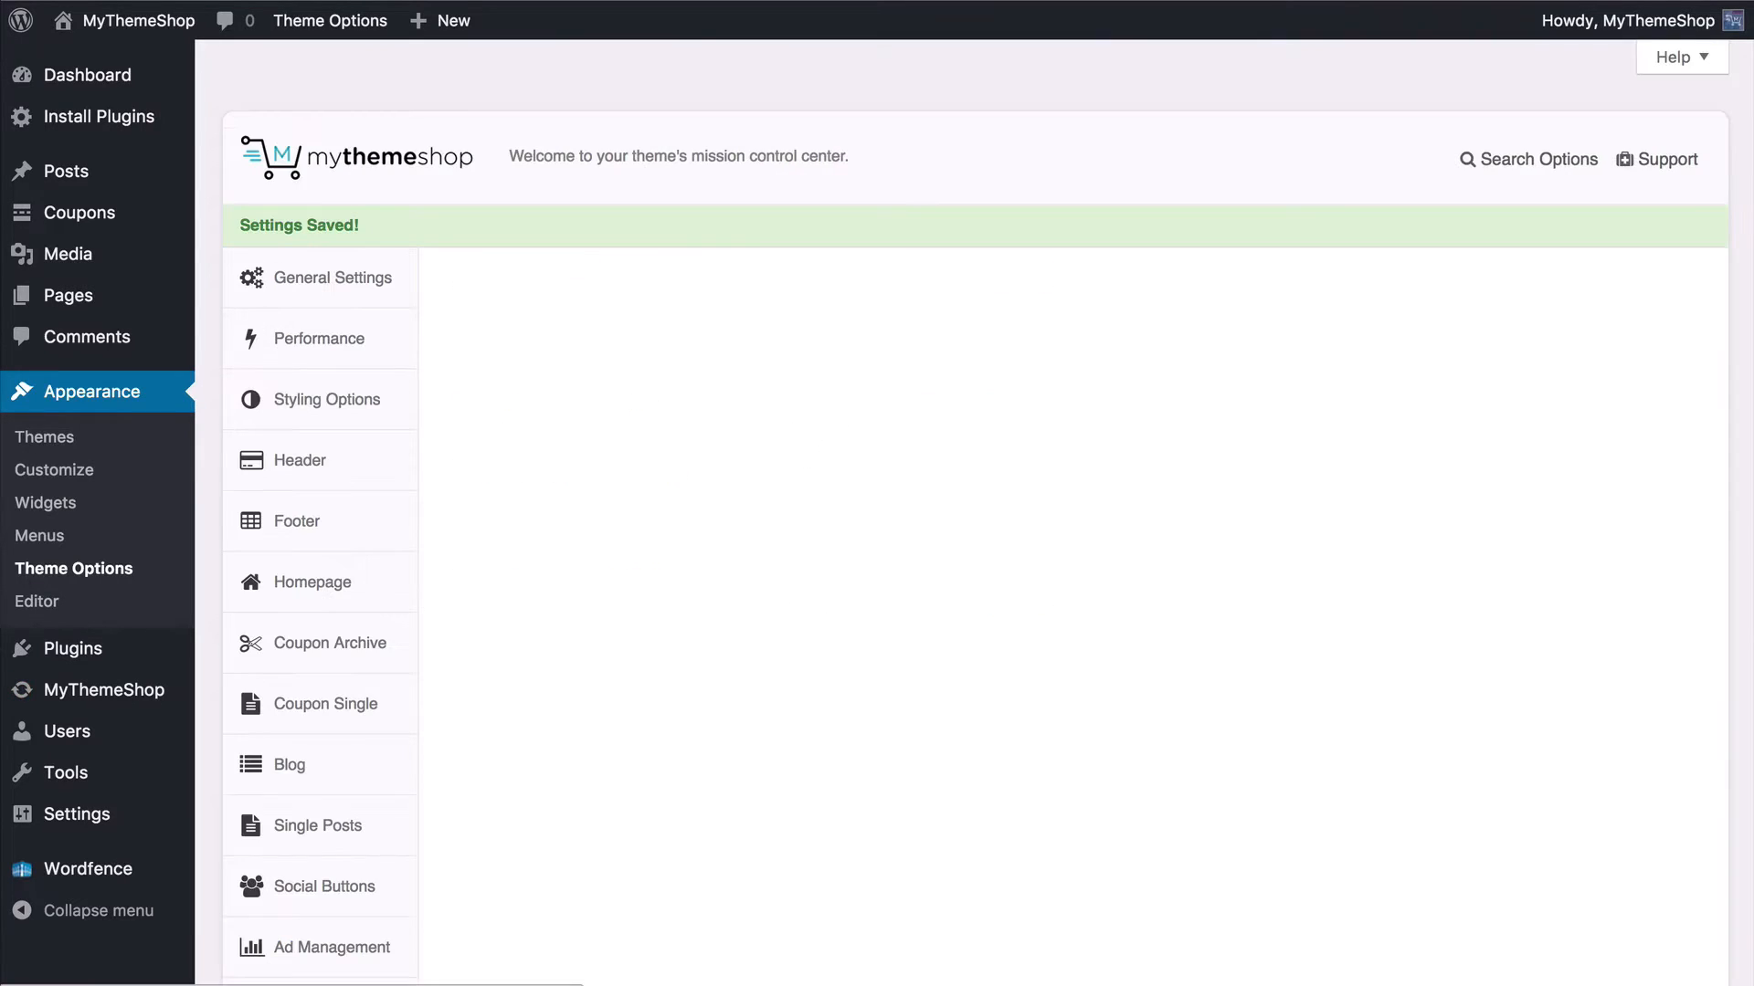
Step: Open the Styling Options, try black, white and red shades for the Color Scheme, and restore its default color
click(336, 386)
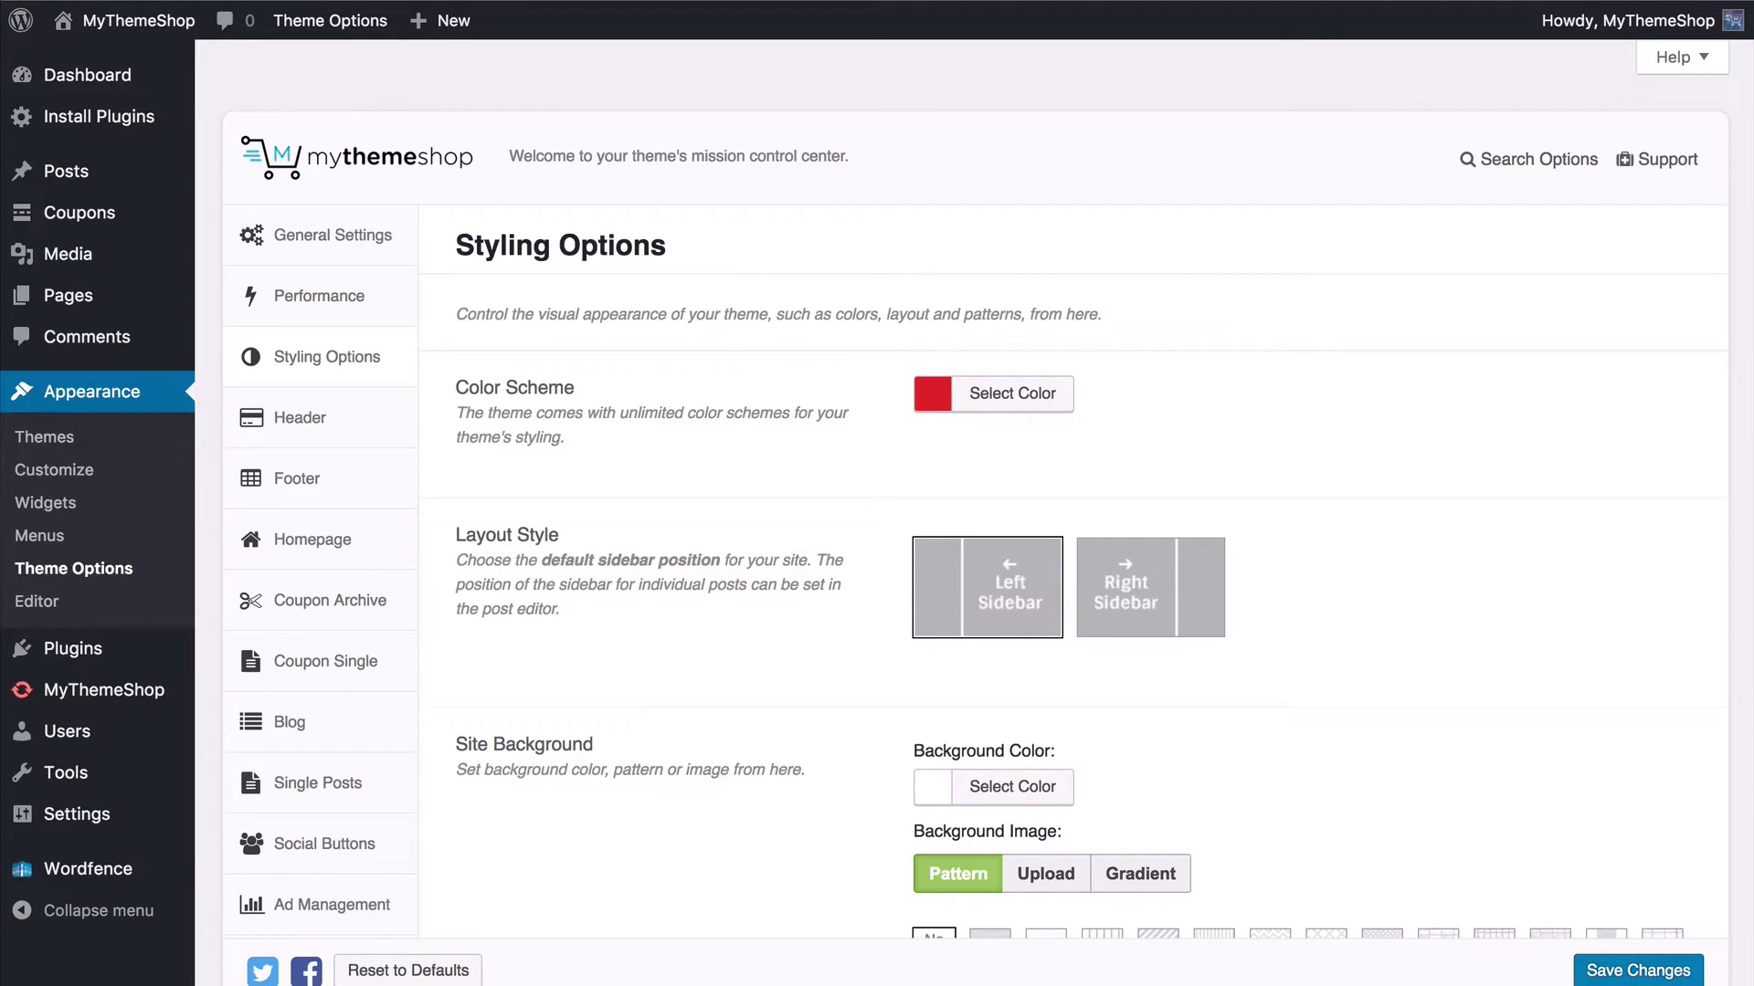
click(975, 409)
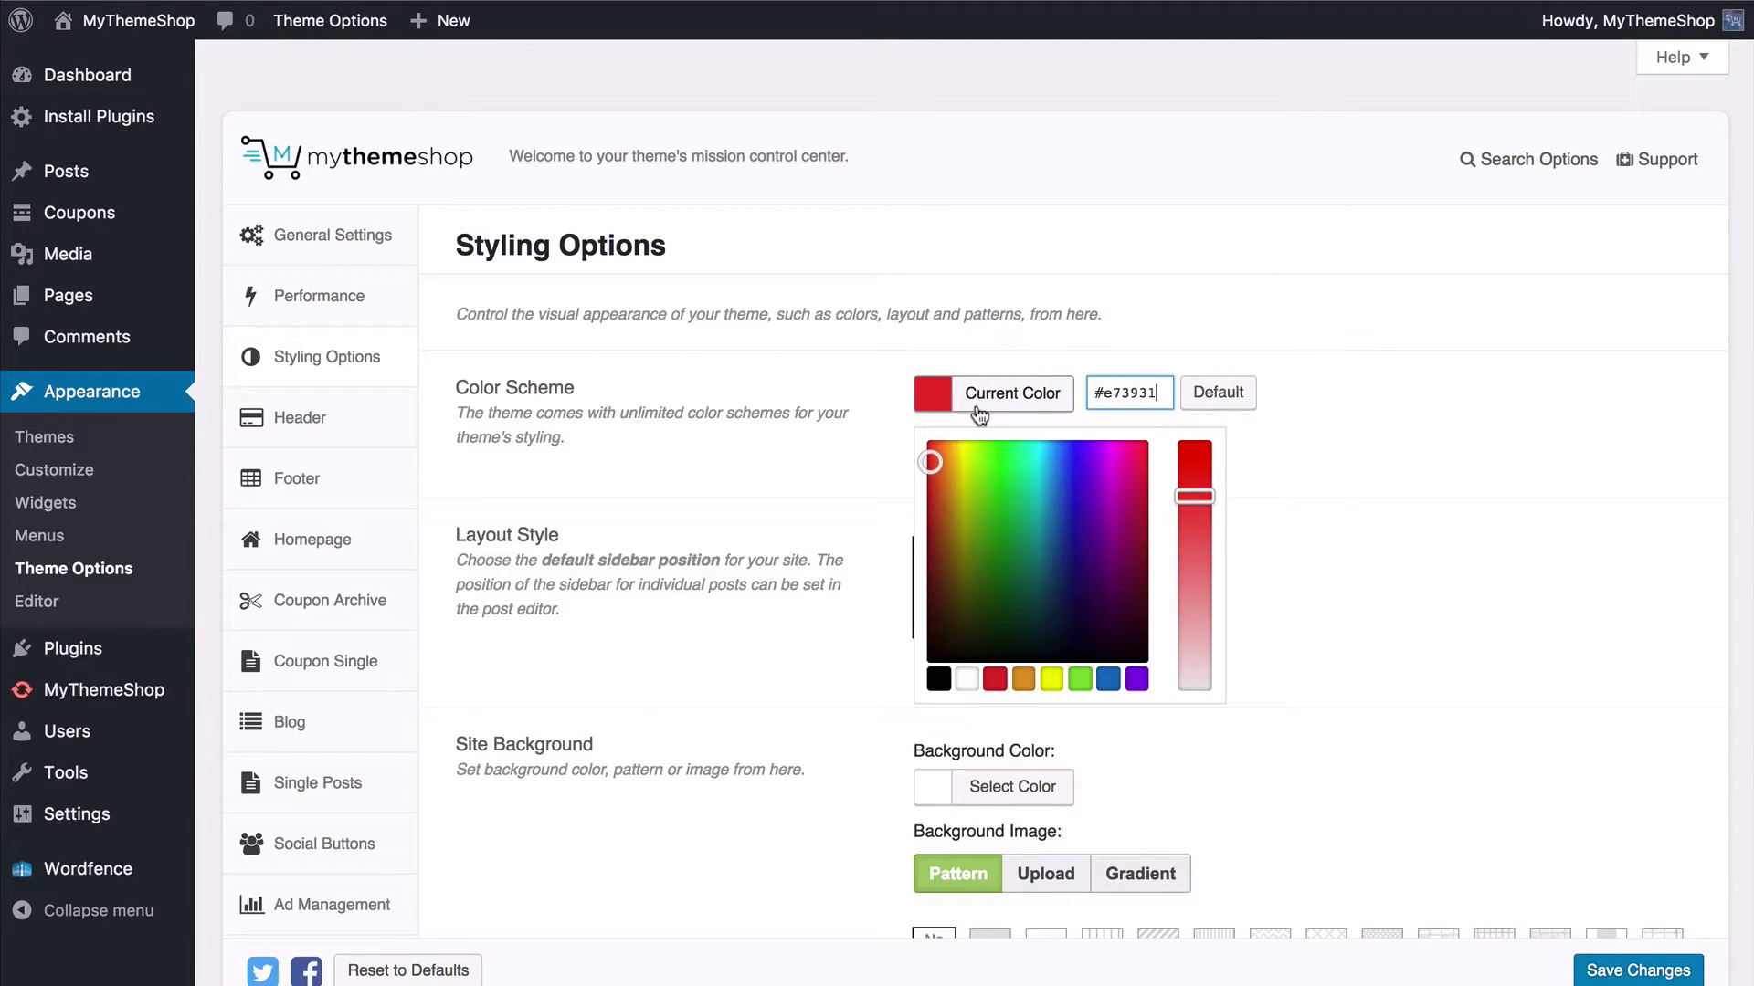
mouse_move(936, 473)
mouse_down()
mouse_move(1100, 512)
mouse_move(927, 471)
mouse_up()
click(939, 680)
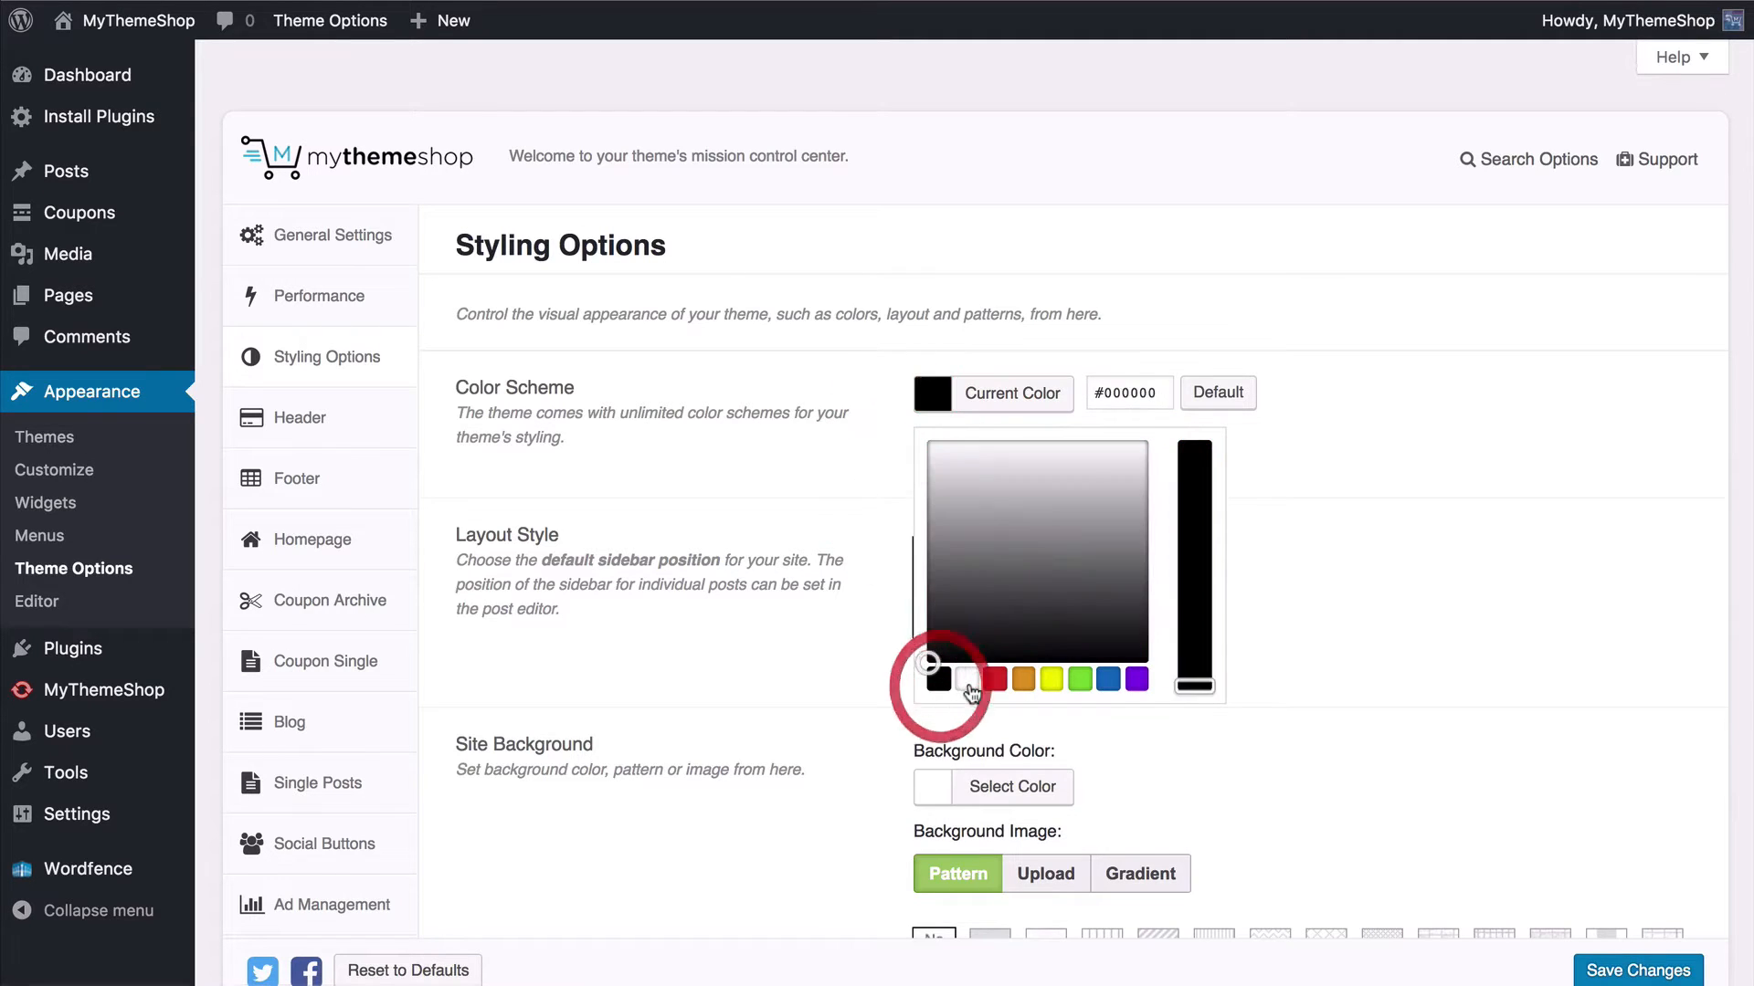
click(968, 683)
click(995, 679)
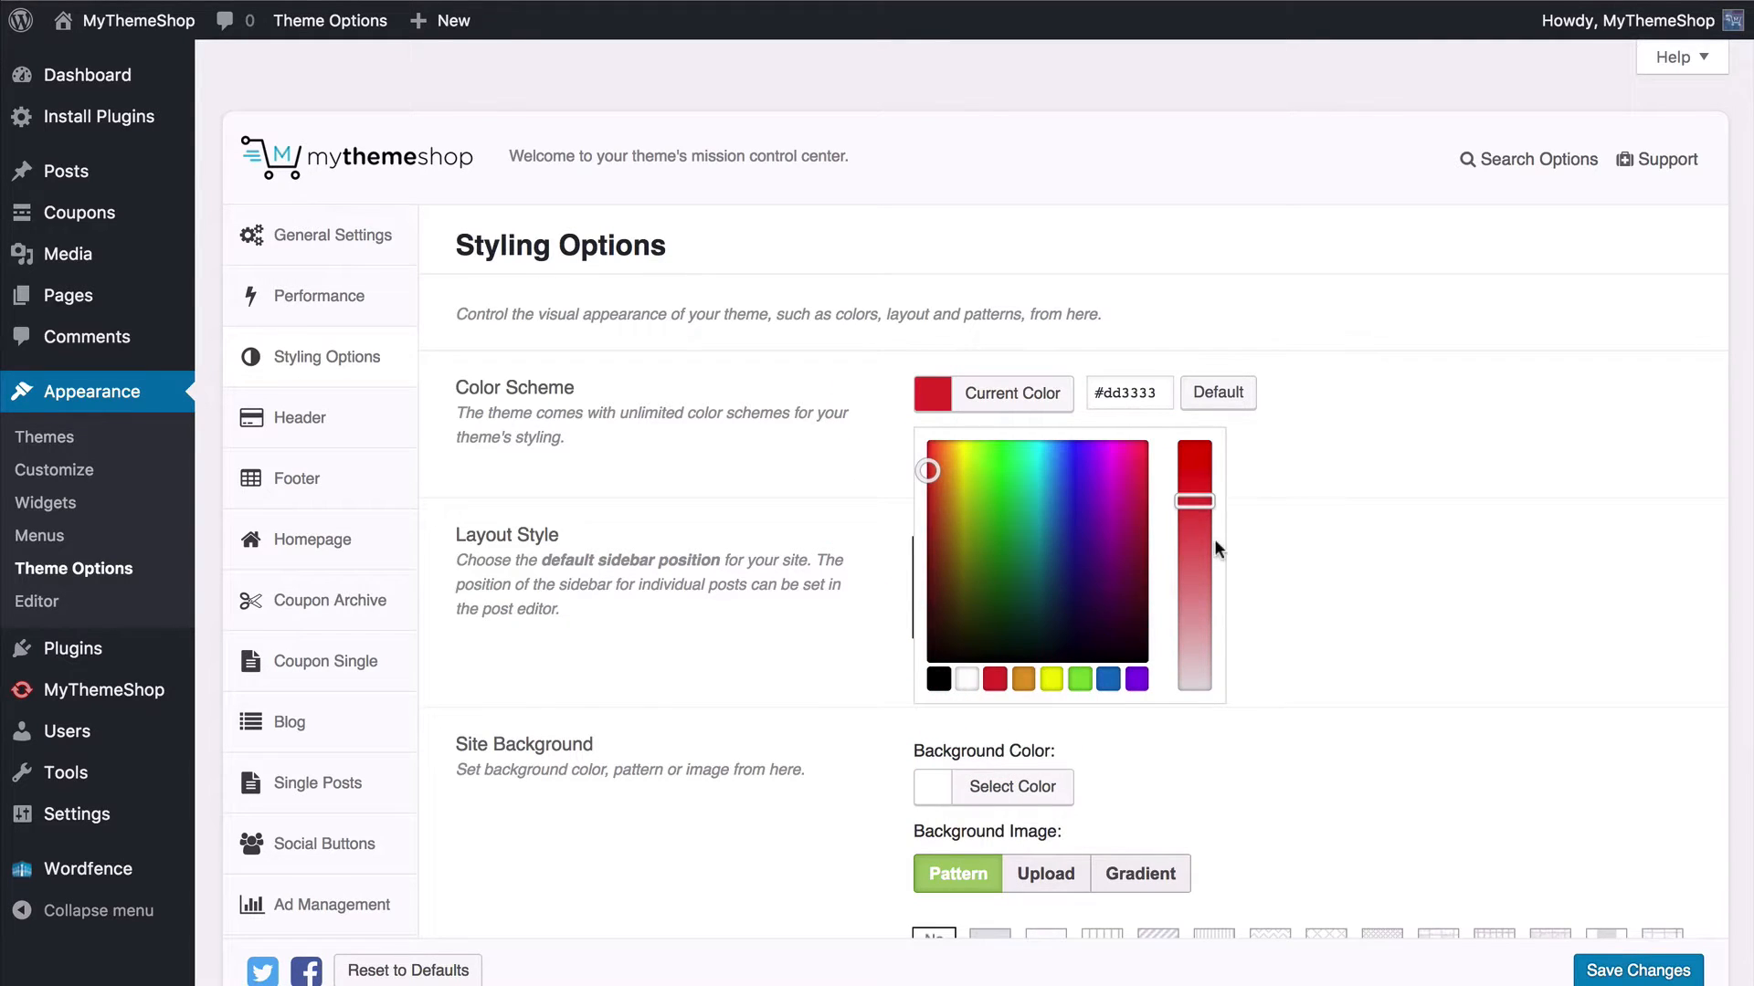
mouse_move(1195, 501)
mouse_down()
mouse_move(1190, 673)
mouse_move(1184, 487)
mouse_up()
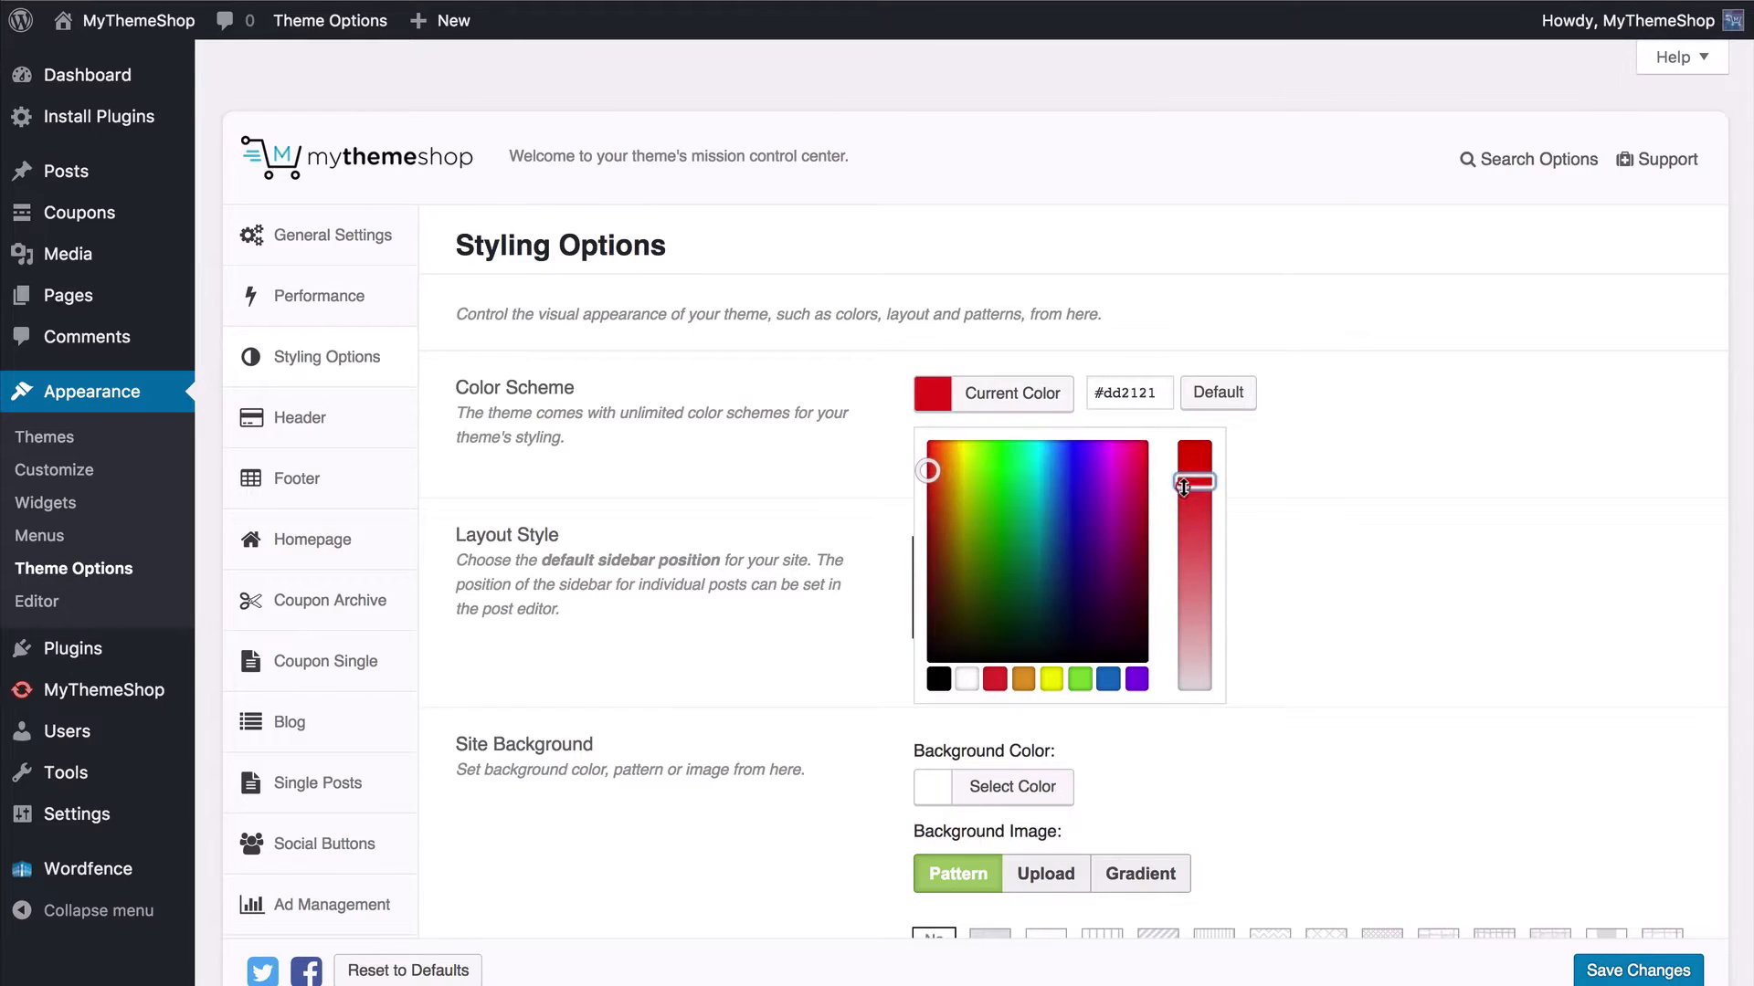
click(1136, 386)
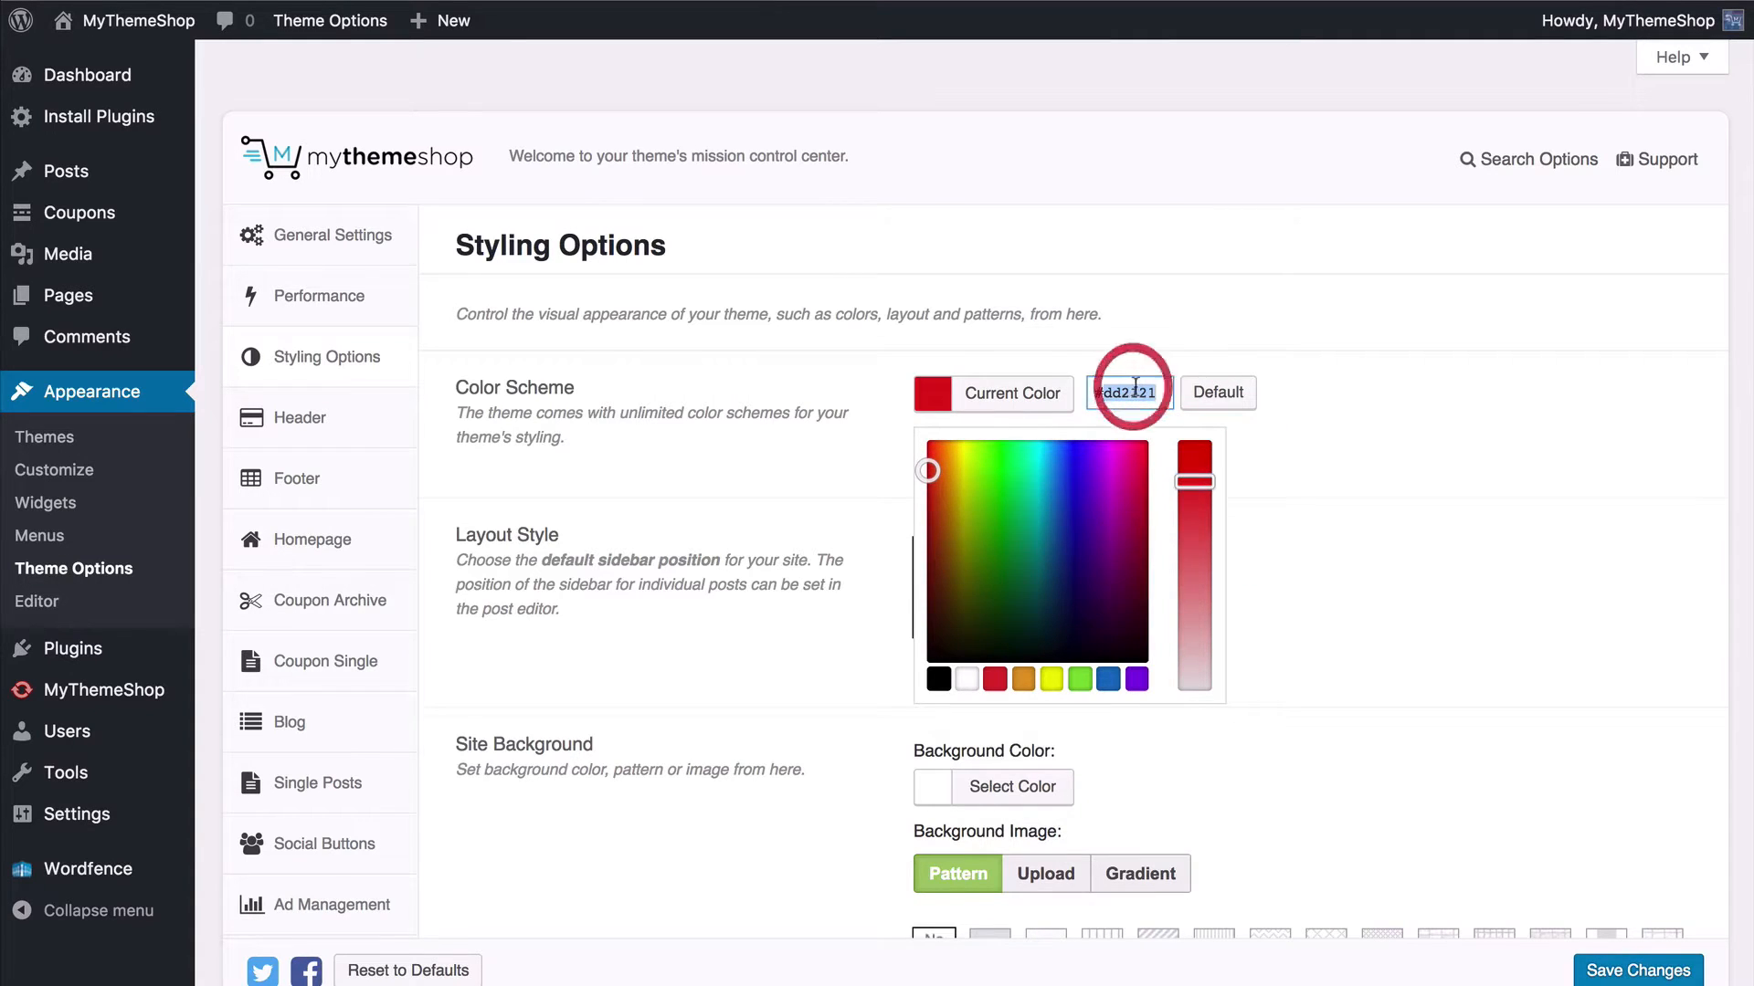
click(1220, 398)
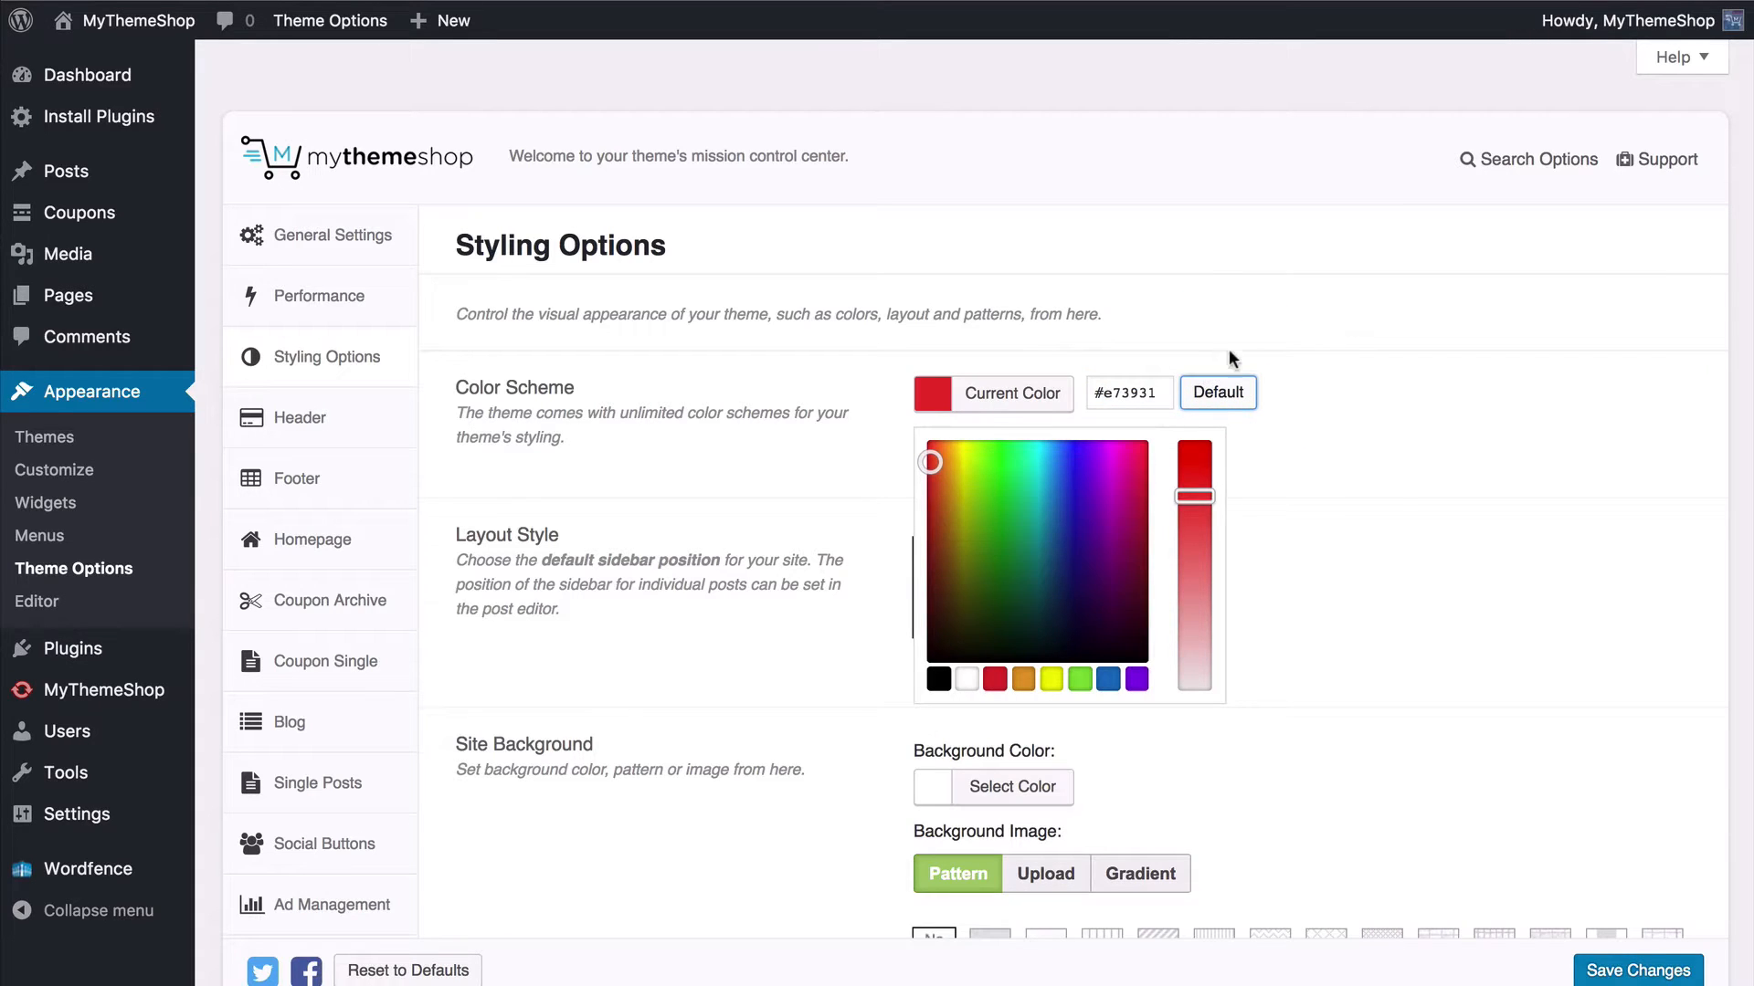
click(1253, 339)
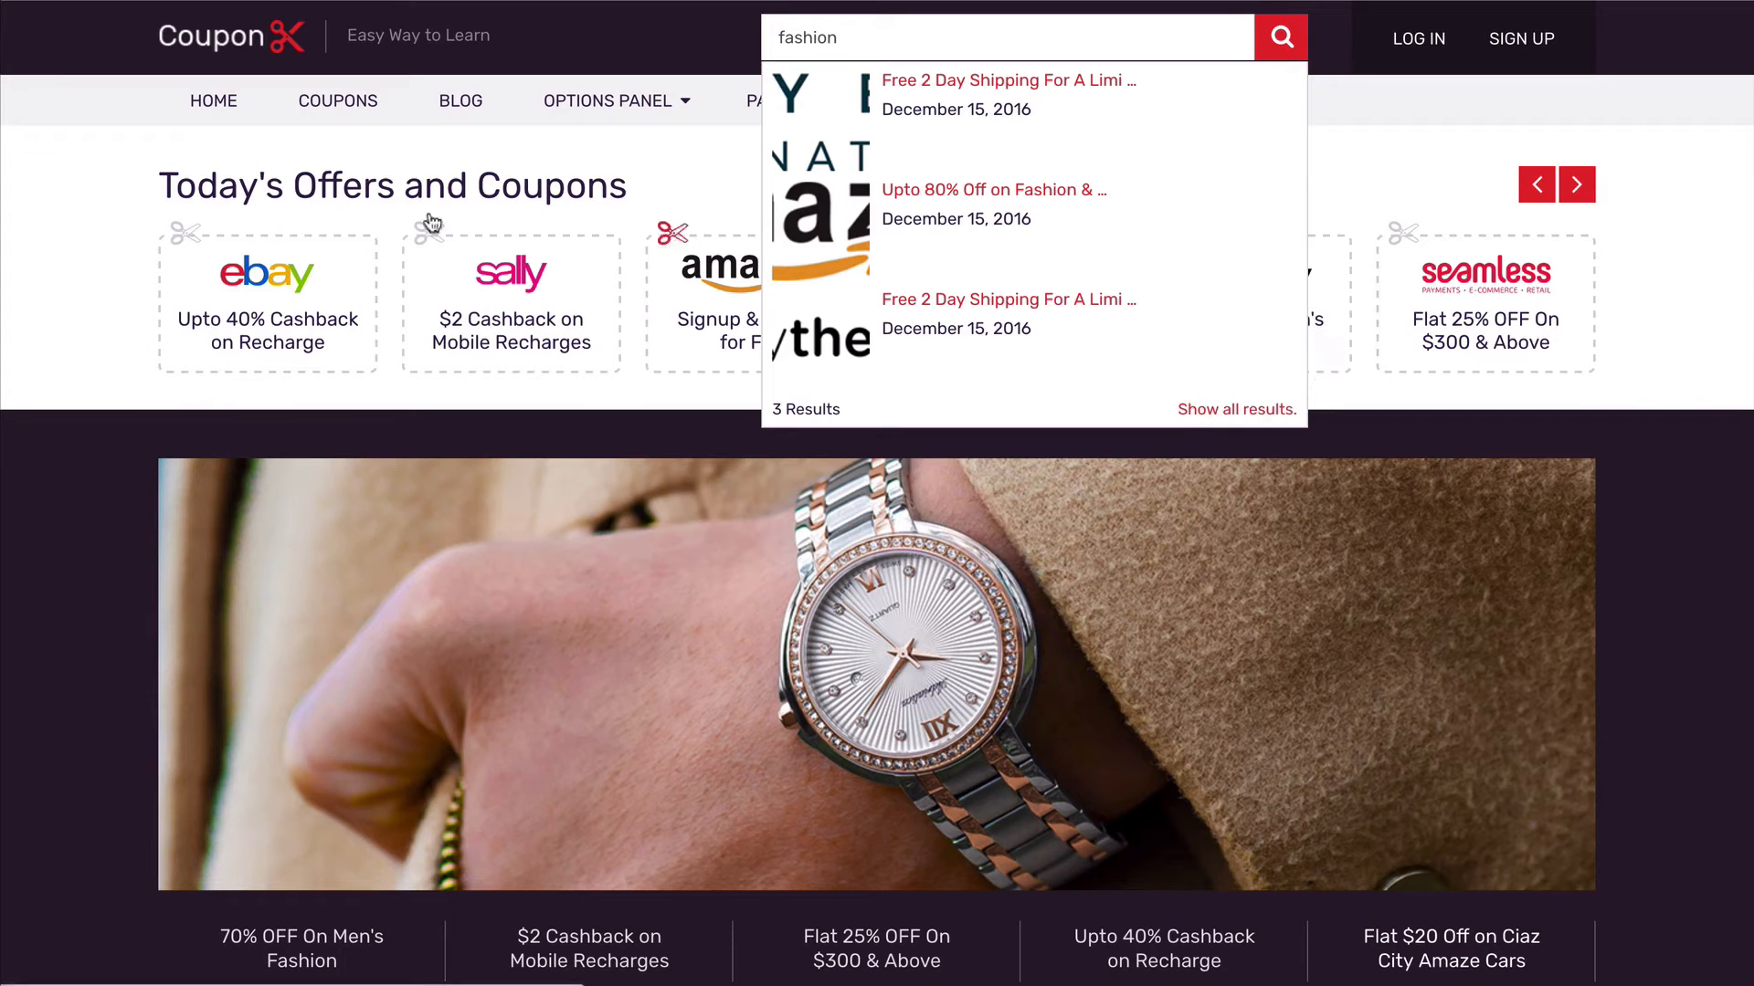
Step: Set the Color Scheme to the preset purple, save the changes, and reload the live site to check the new color
click(111, 219)
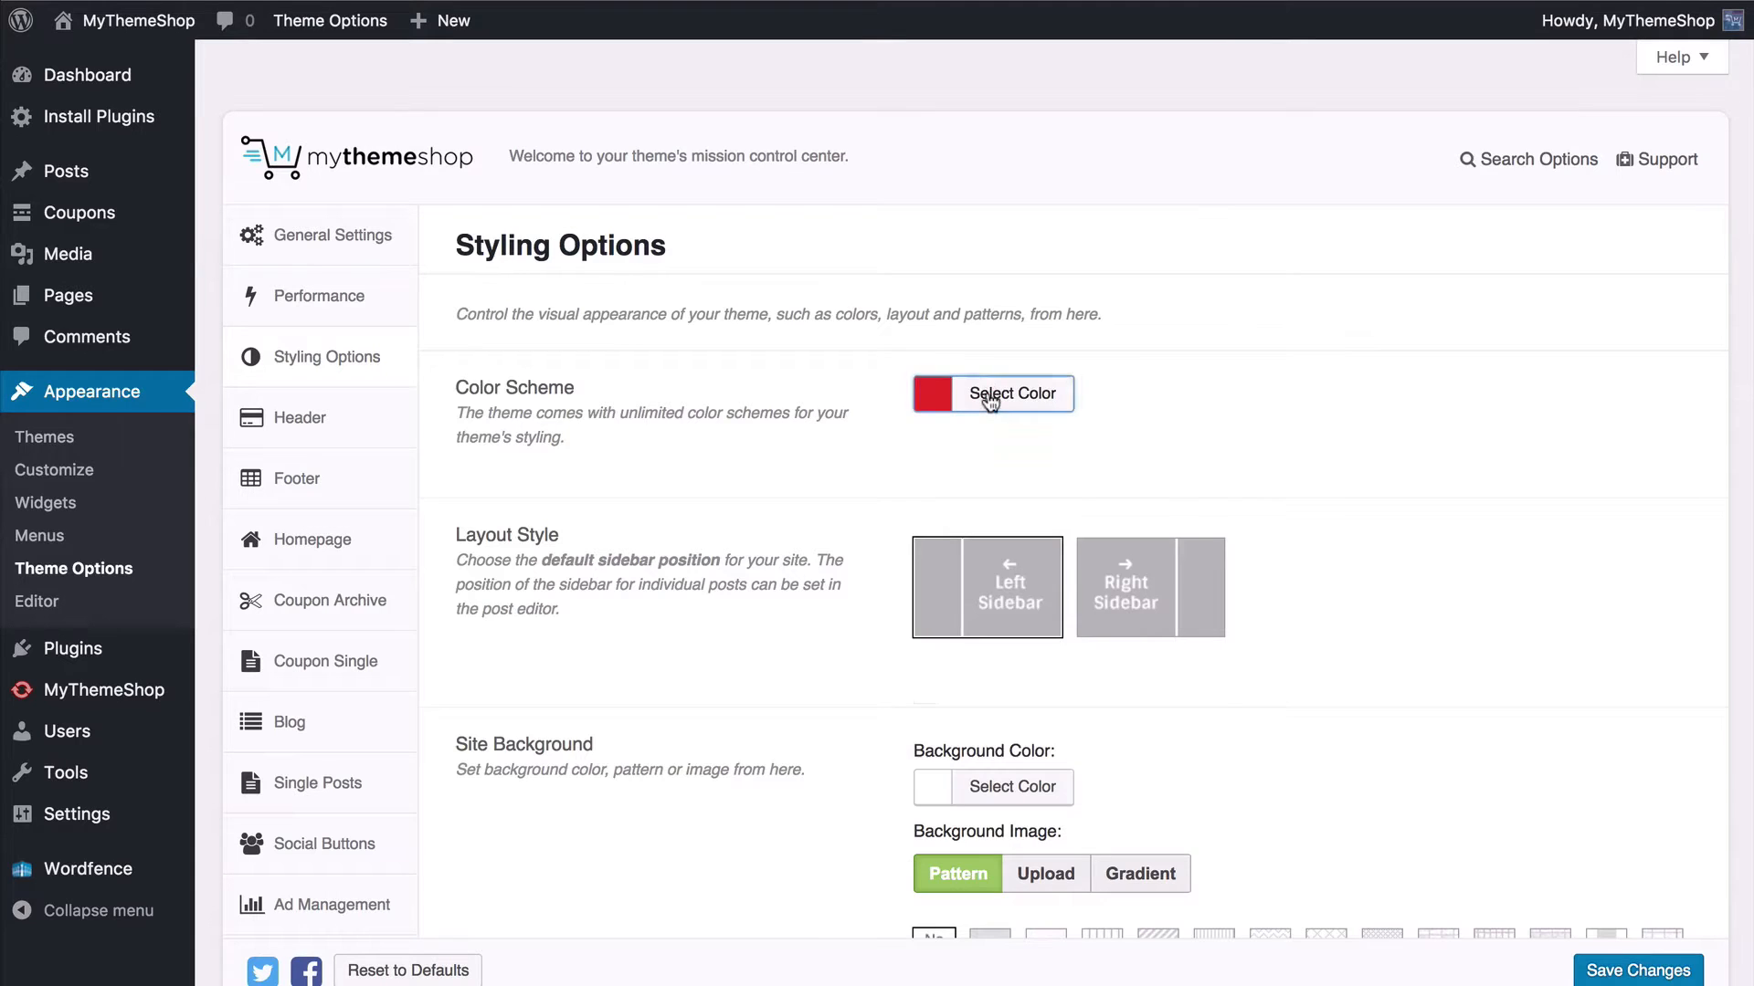
click(988, 394)
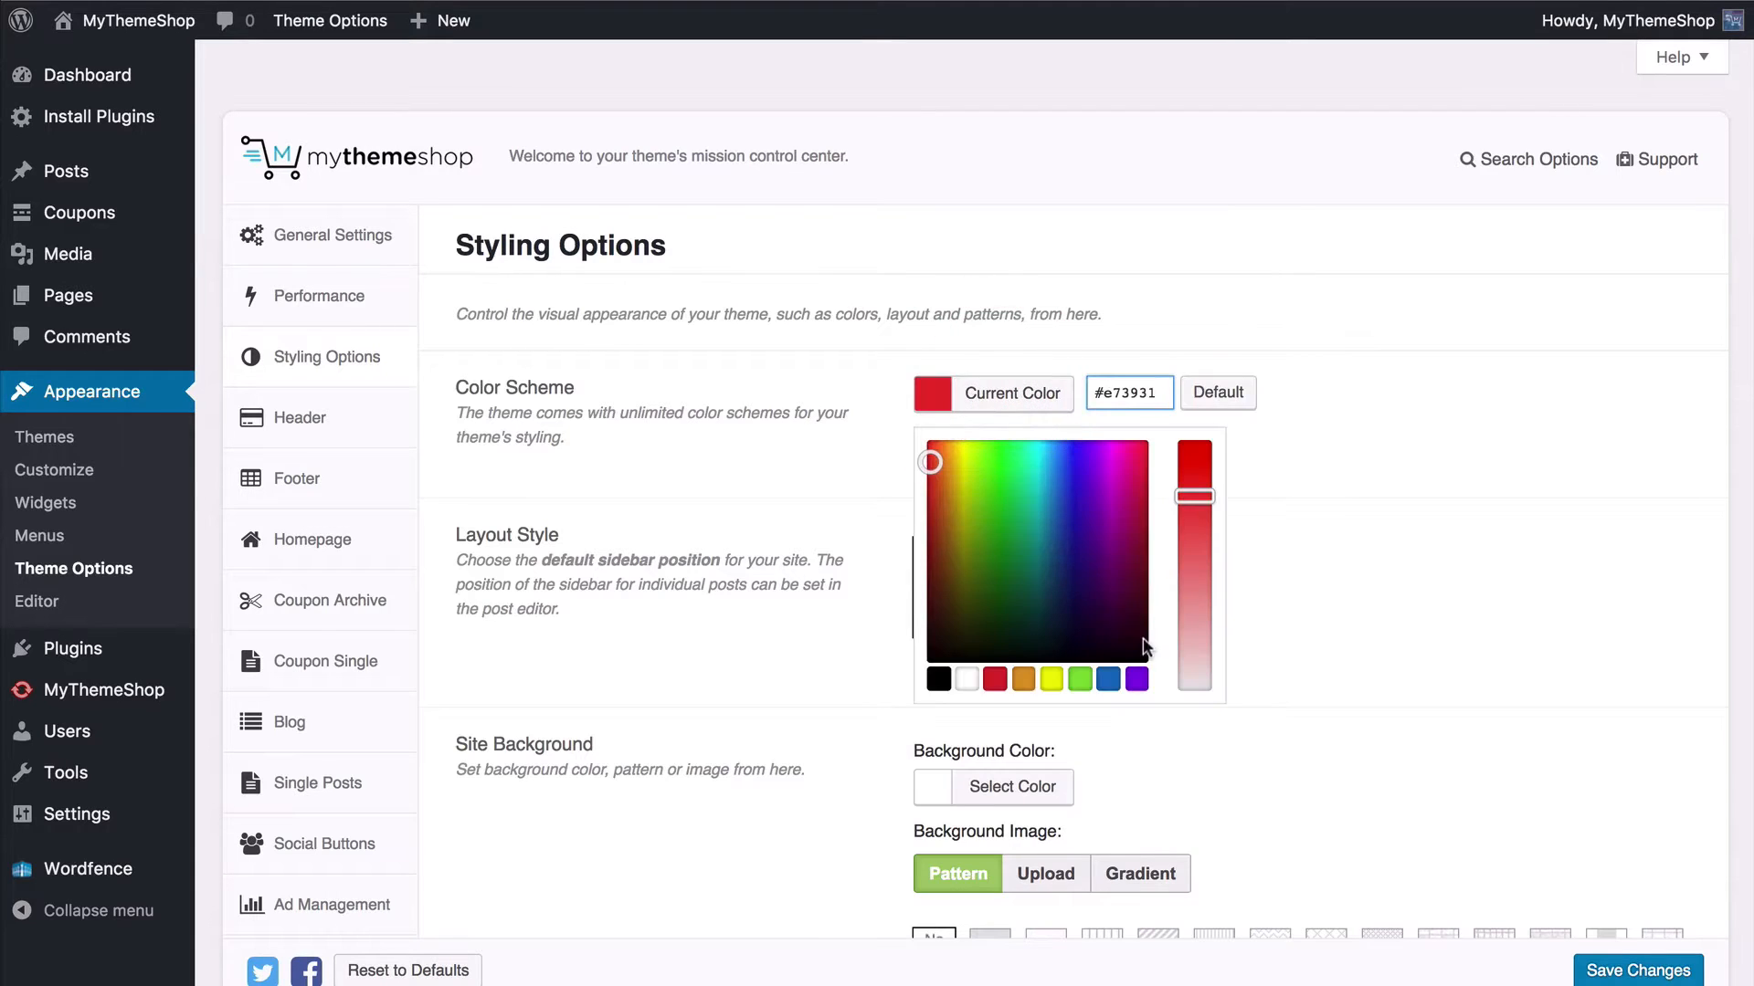
click(1137, 679)
click(1381, 426)
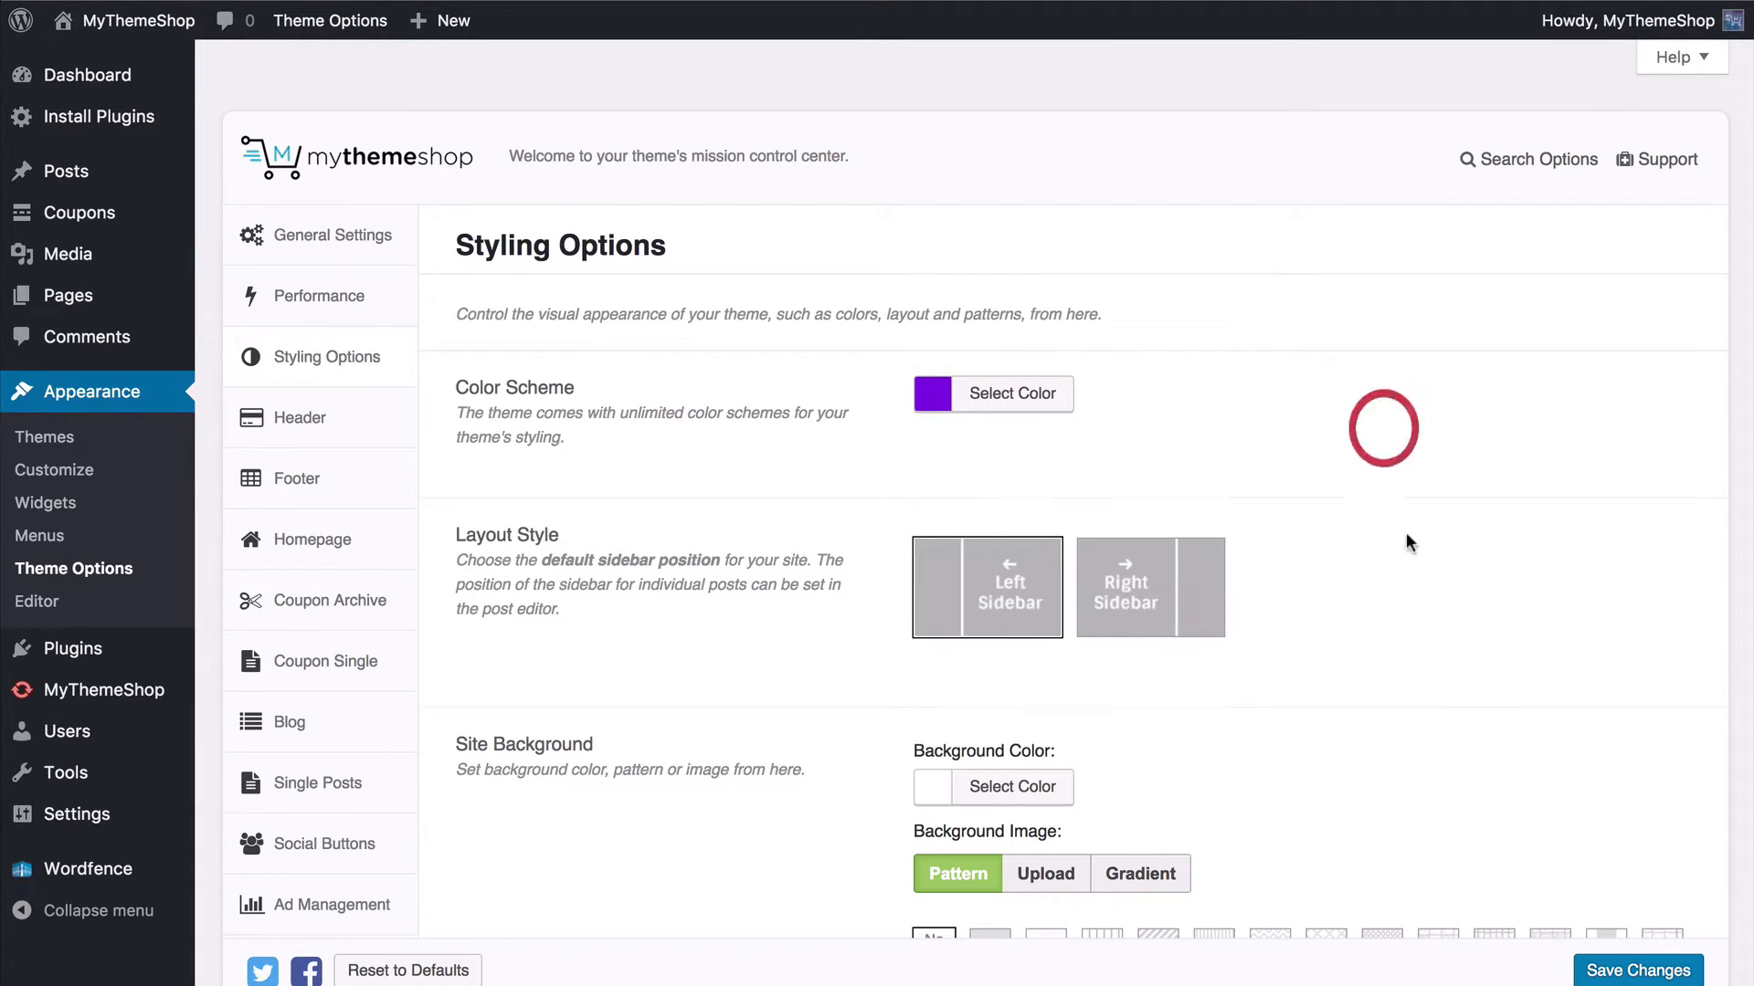
click(1606, 972)
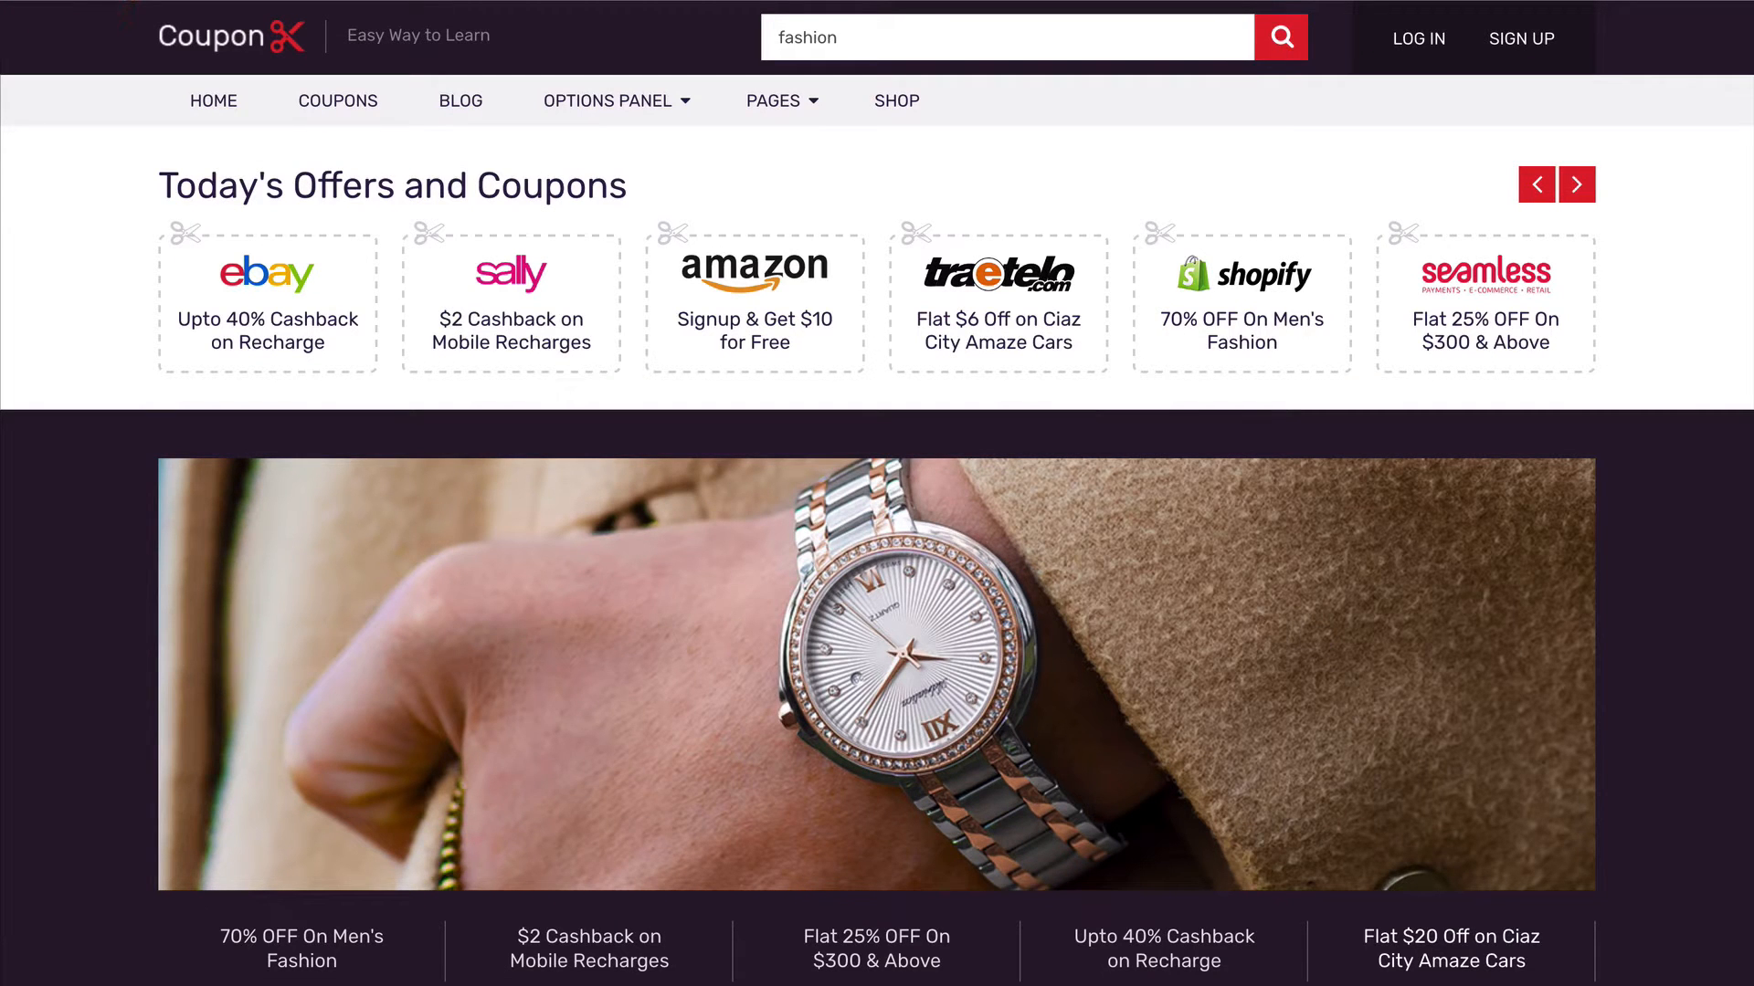
key(super+r)
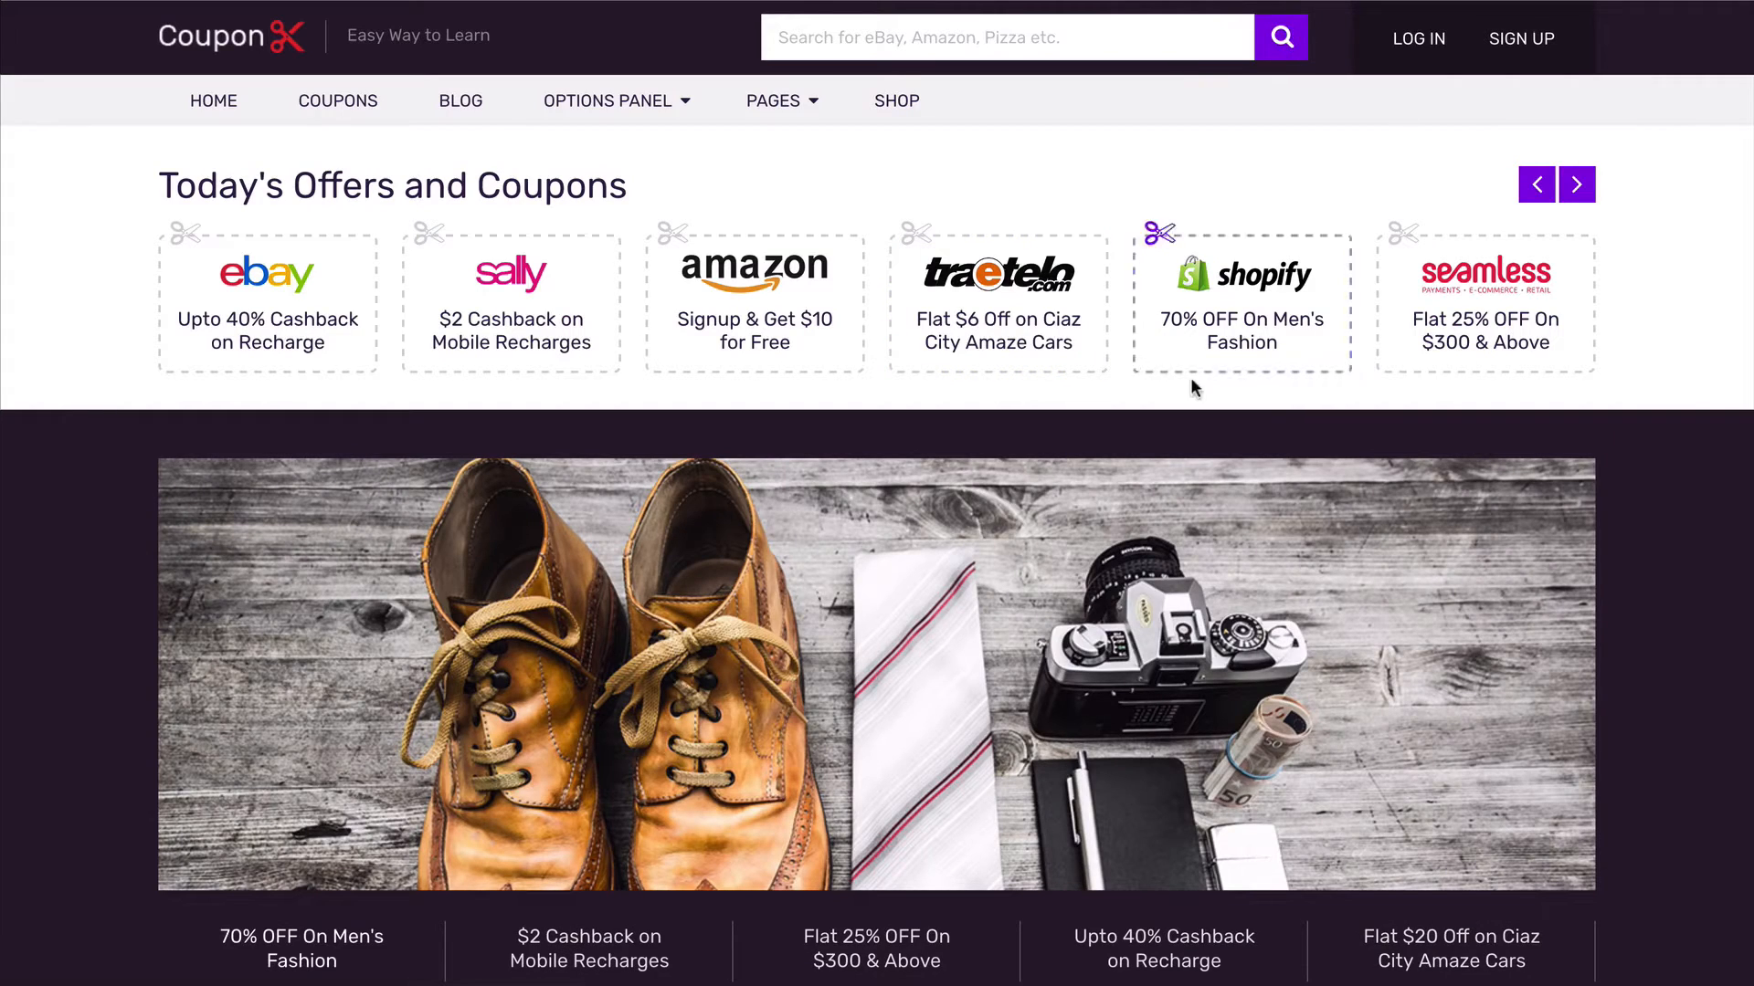
scroll(1190, 384, down, 15)
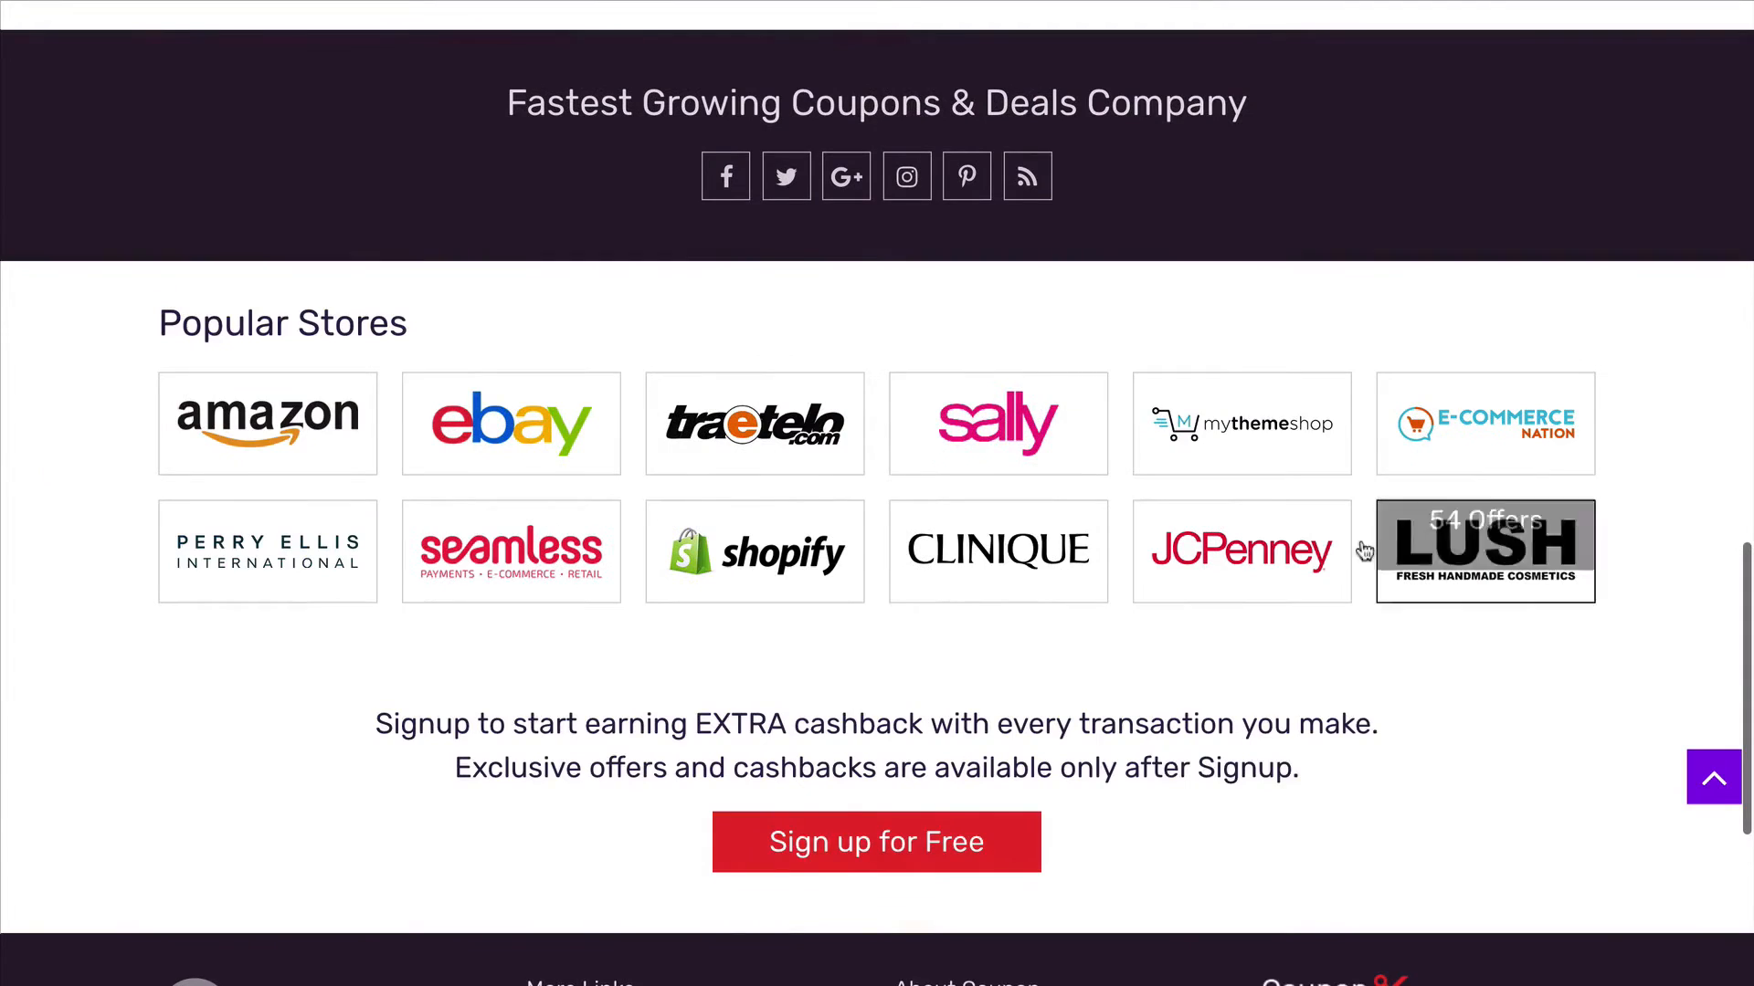
scroll(1352, 537, up, 15)
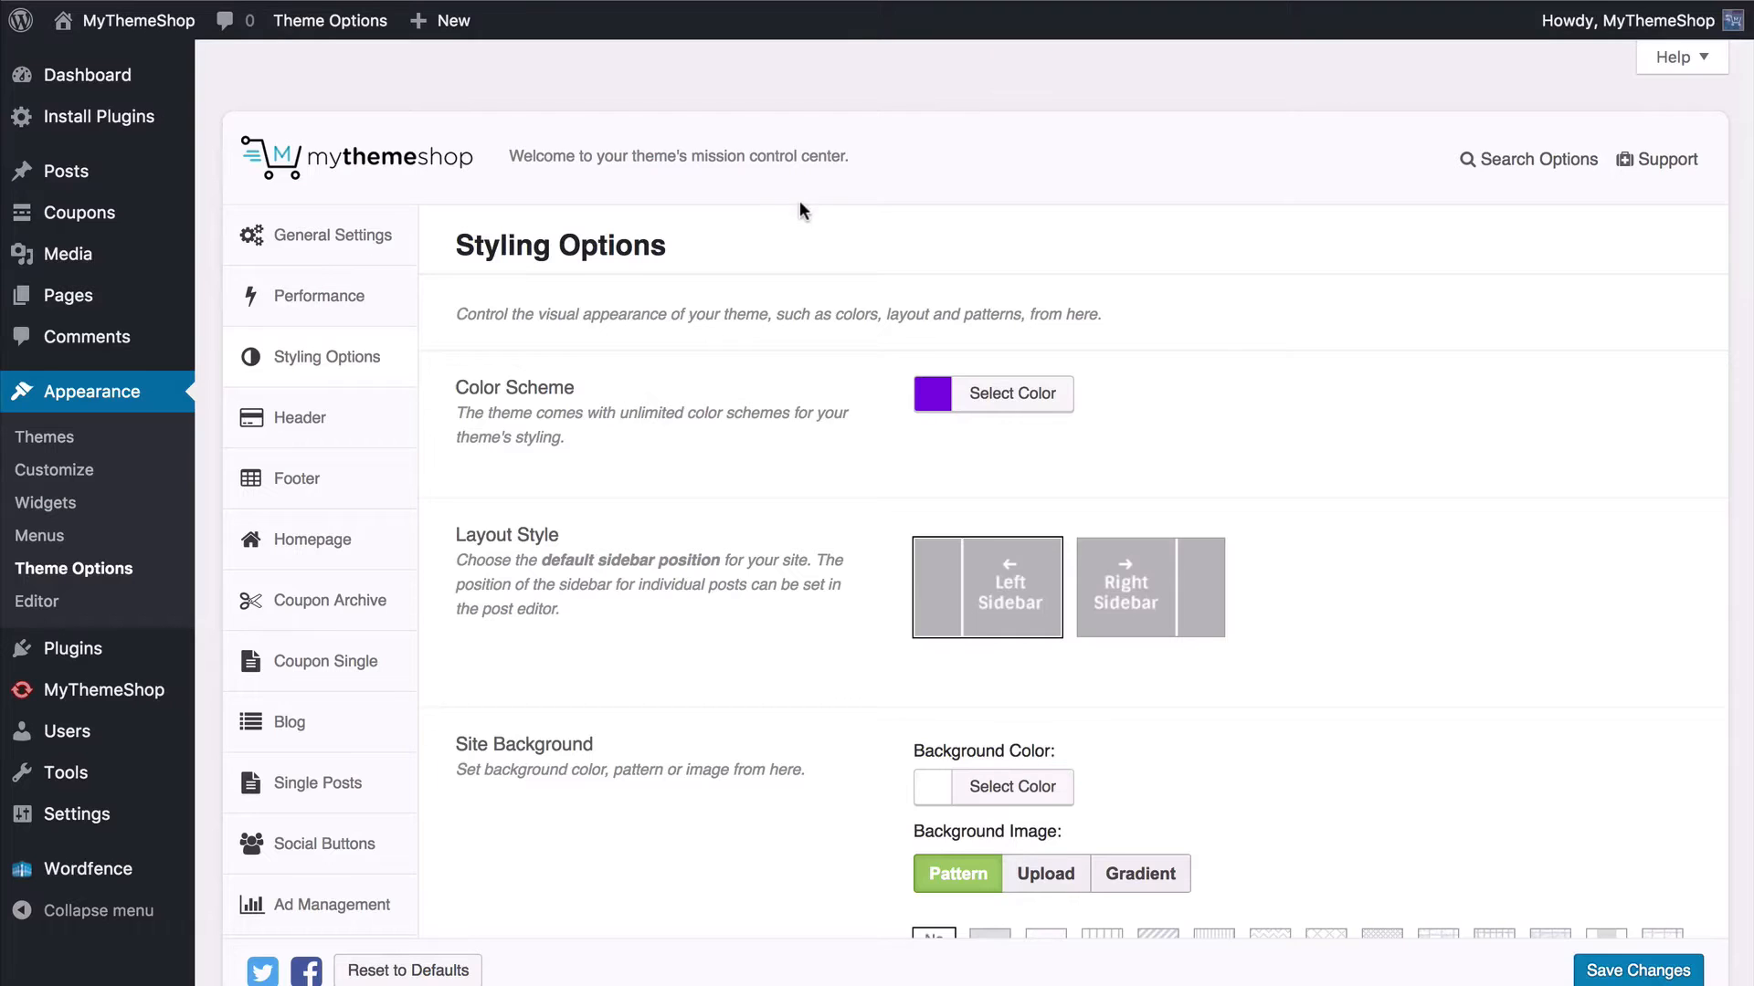
Step: Try the Right Sidebar option for Layout Style and restore Left Sidebar
scroll(798, 200, down, 3)
scroll(800, 203, up, 1)
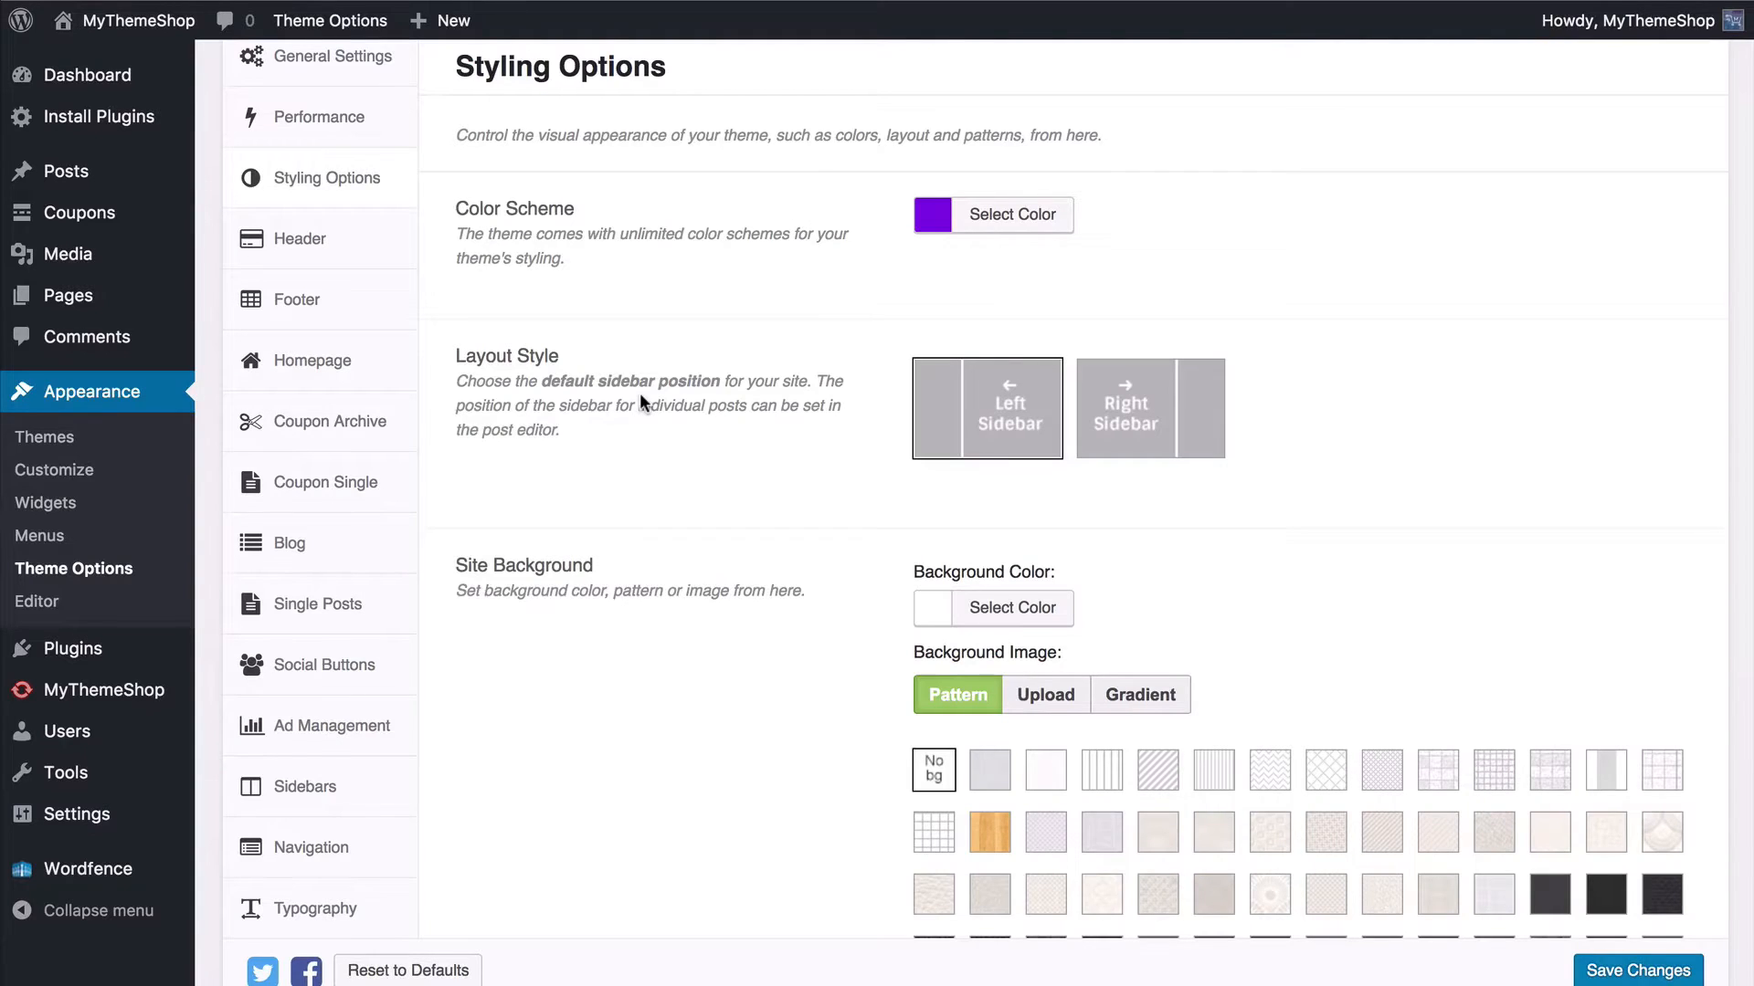
scroll(642, 402, down, 1)
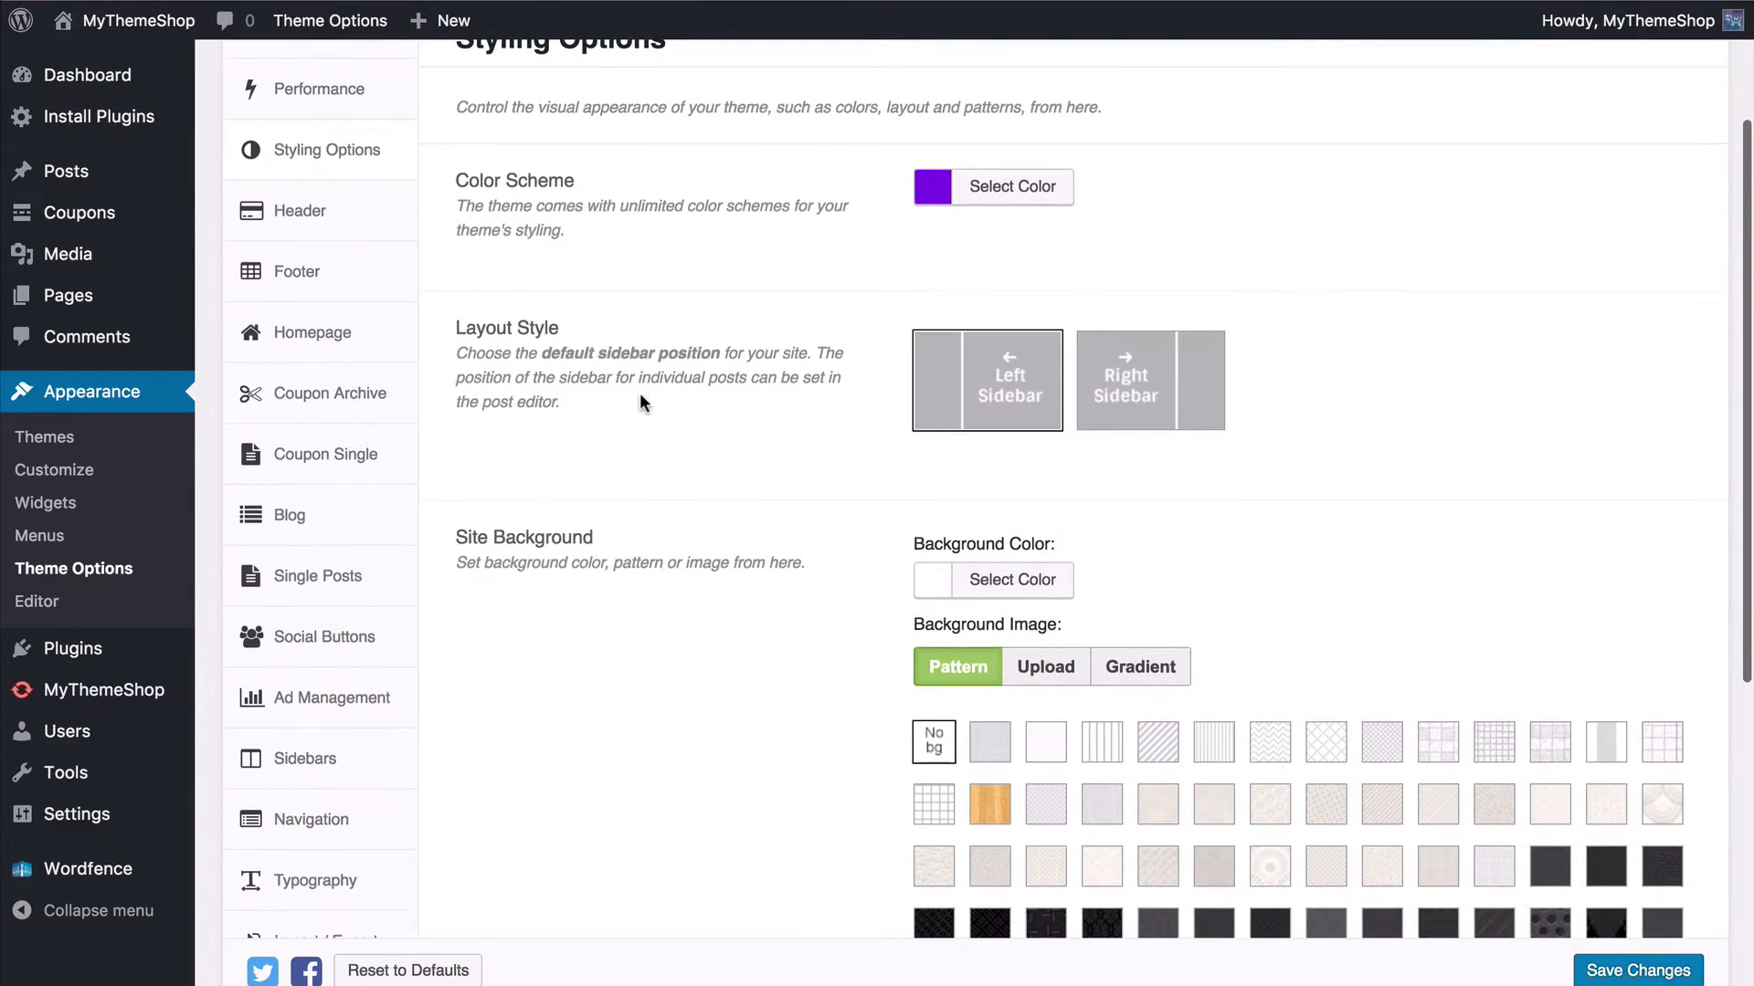
click(1009, 360)
click(1135, 379)
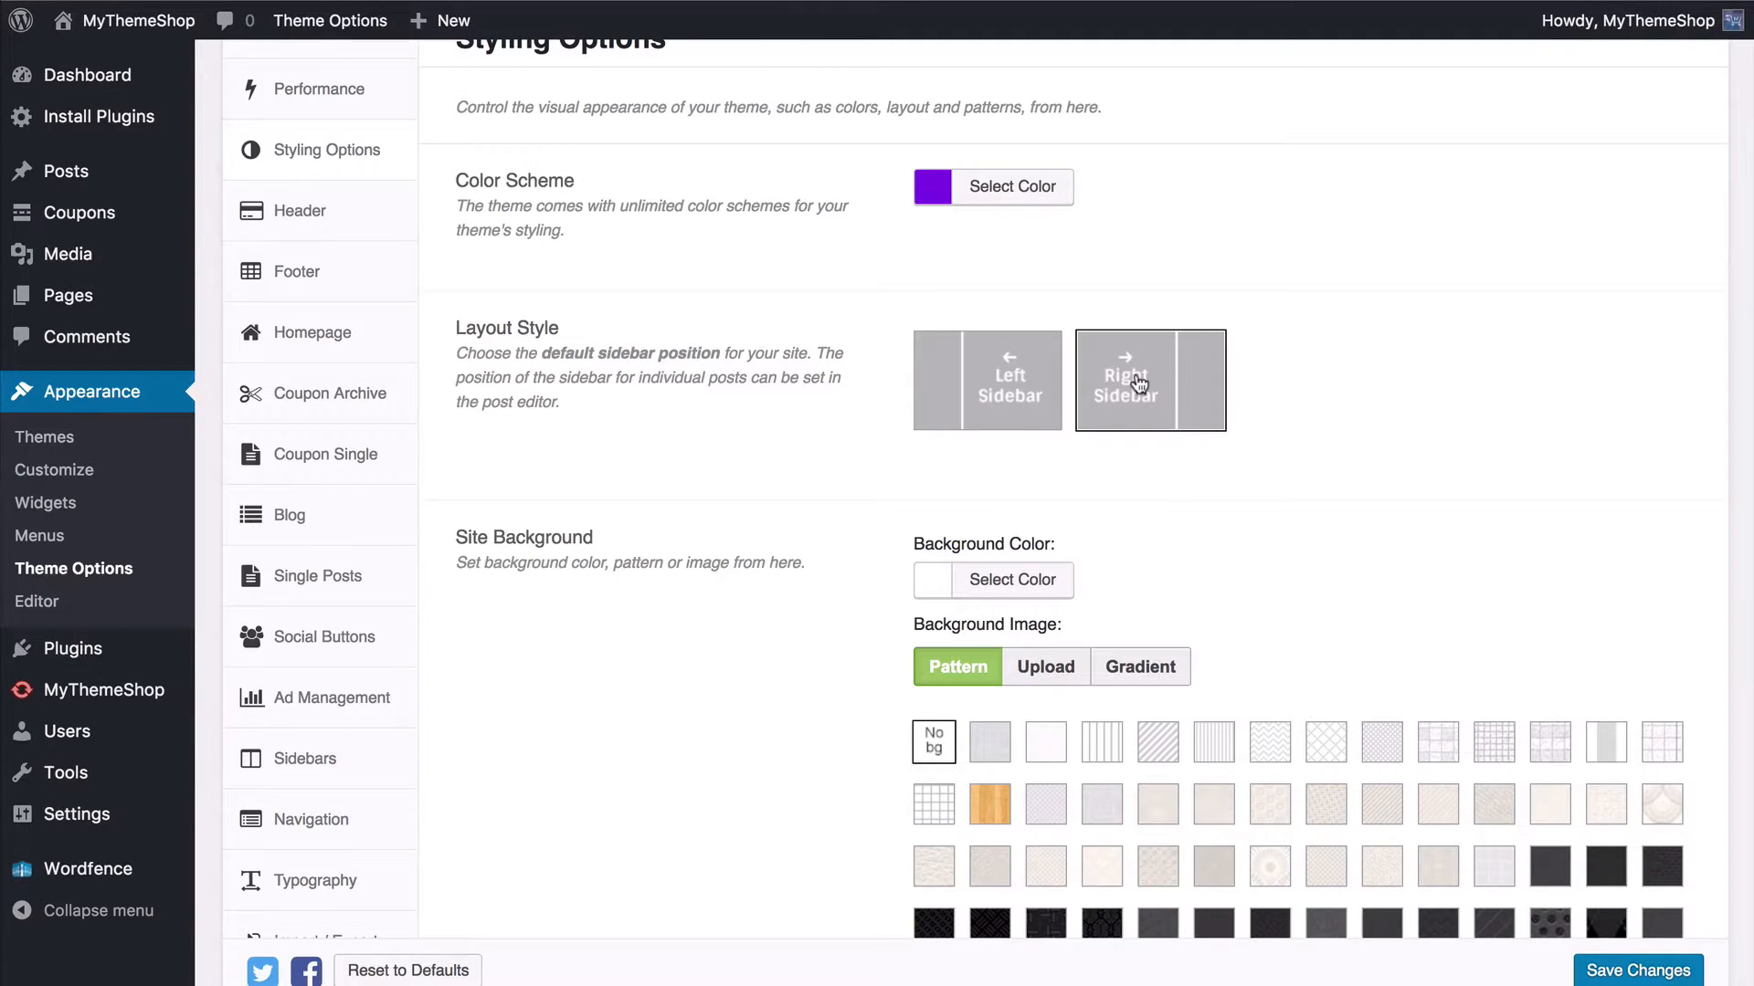
click(995, 356)
click(1196, 349)
click(995, 357)
Step: Set the Site Background color to light pink #ffd5d1 and choose the sixth background pattern in the second row
scroll(723, 520, down, 5)
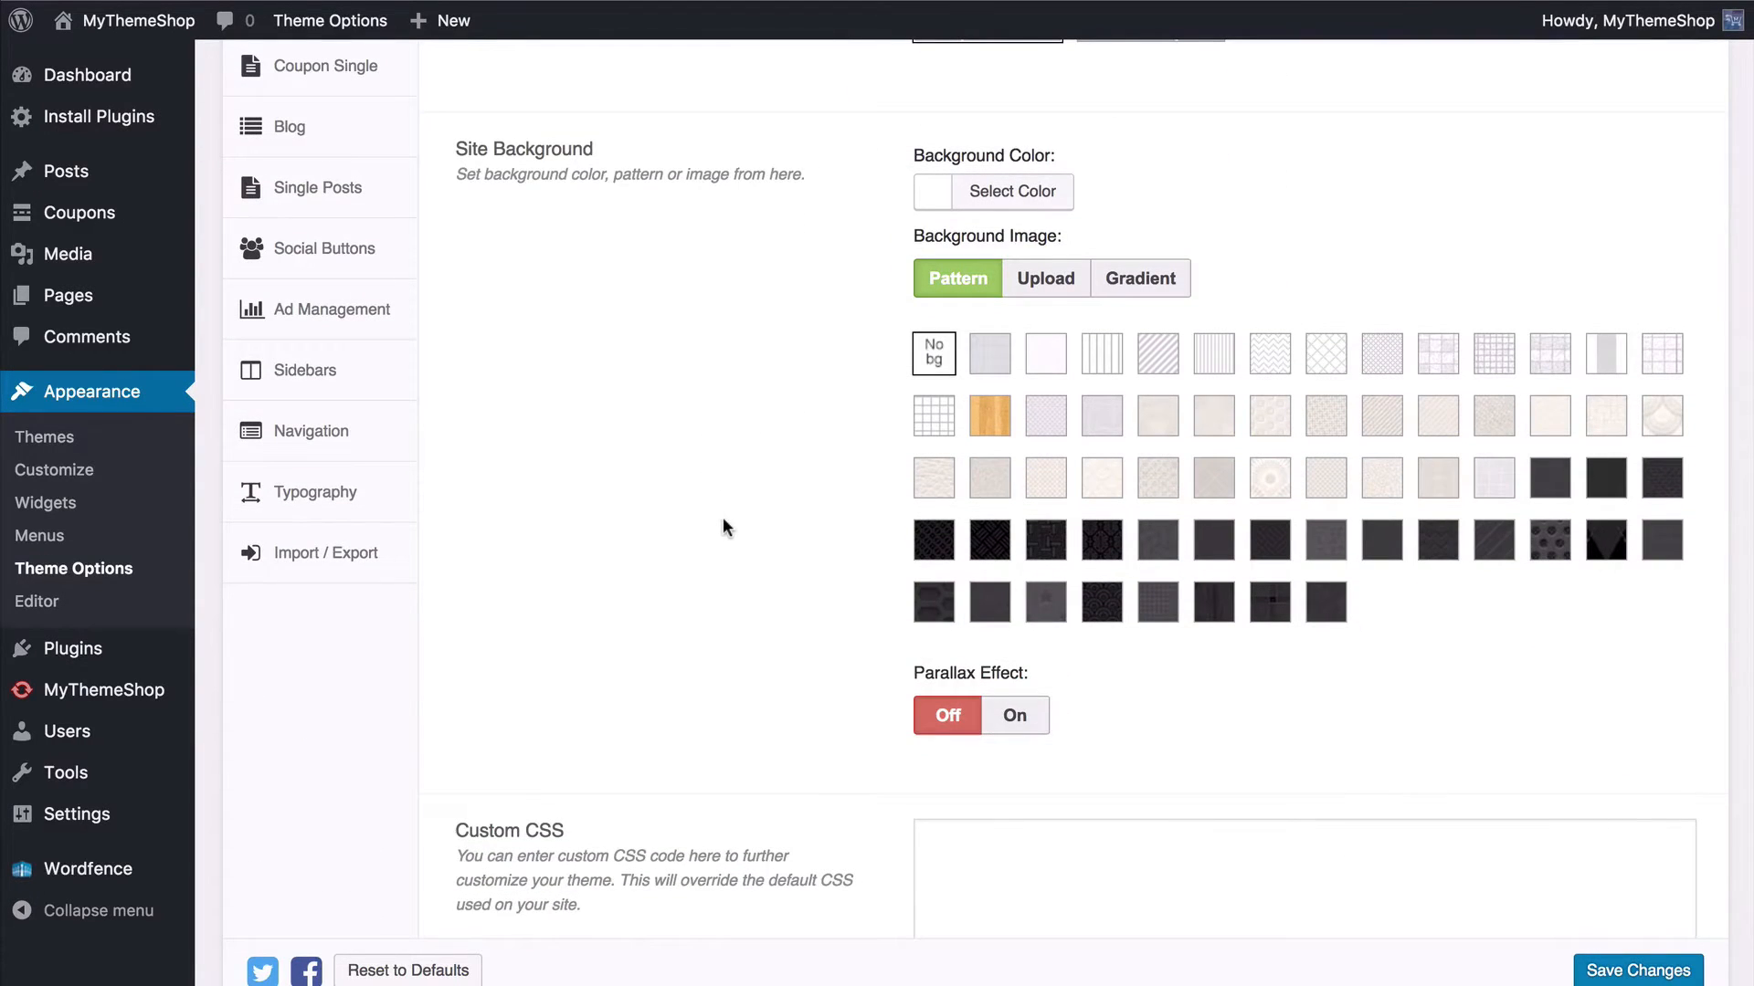
click(1010, 191)
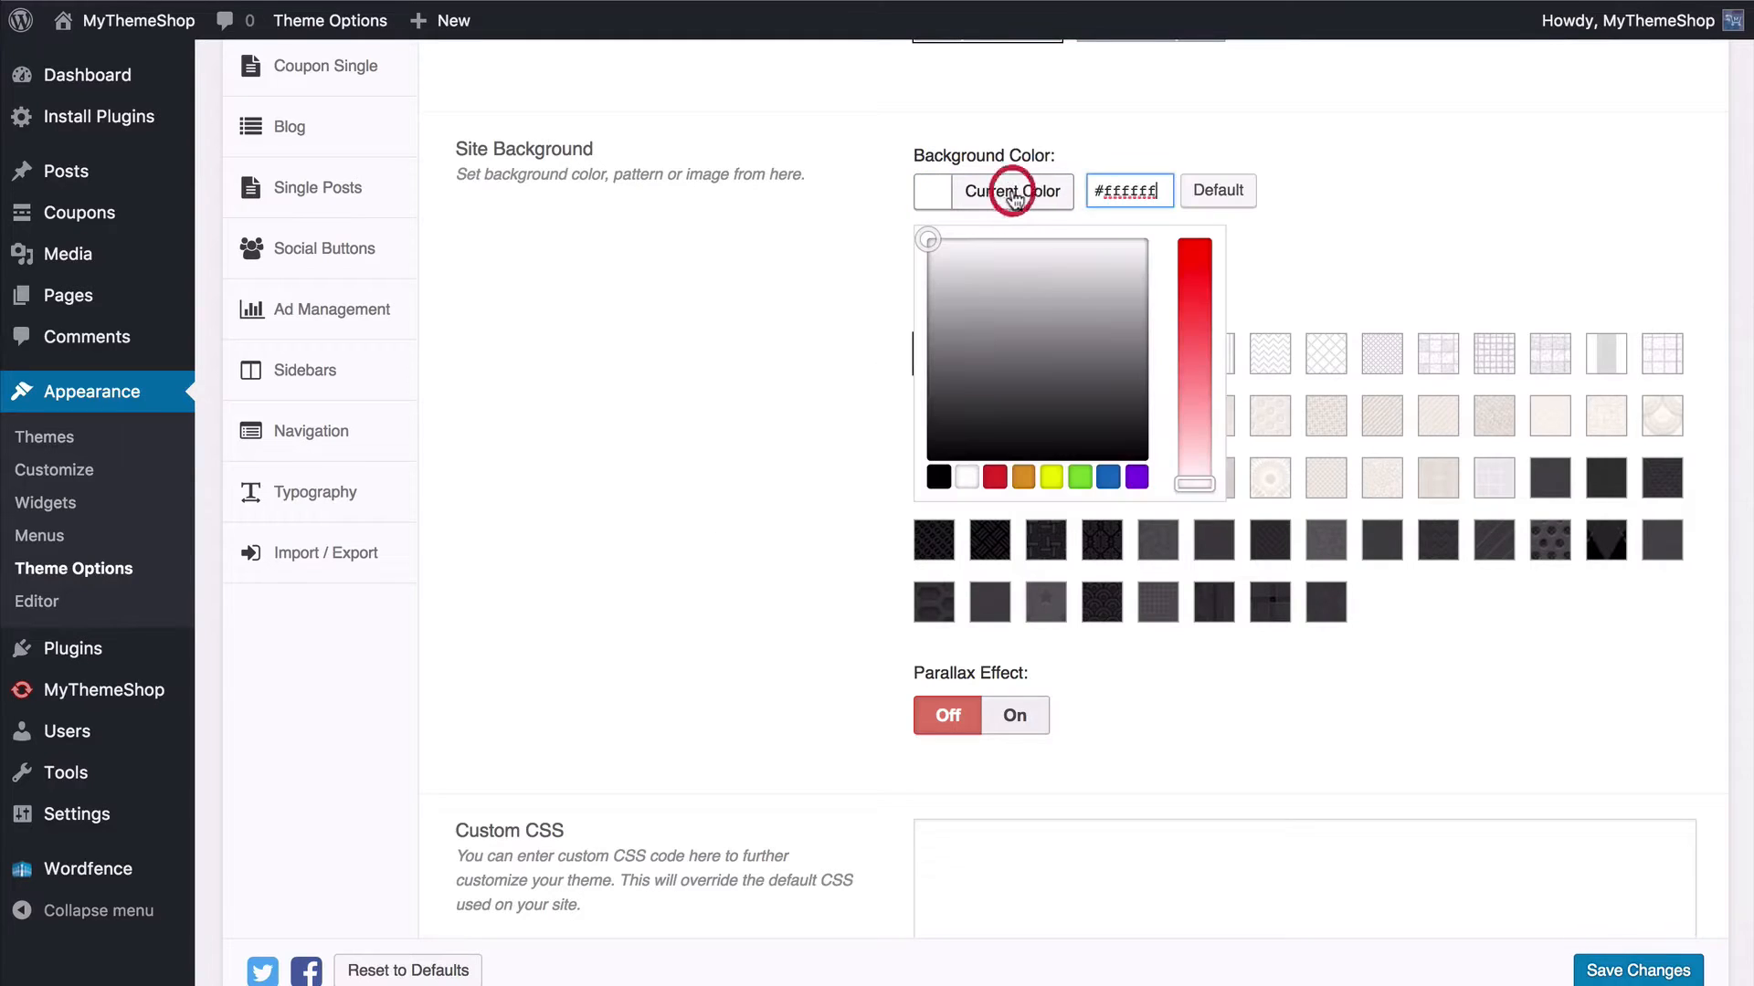
drag(930, 235, 912, 337)
click(920, 256)
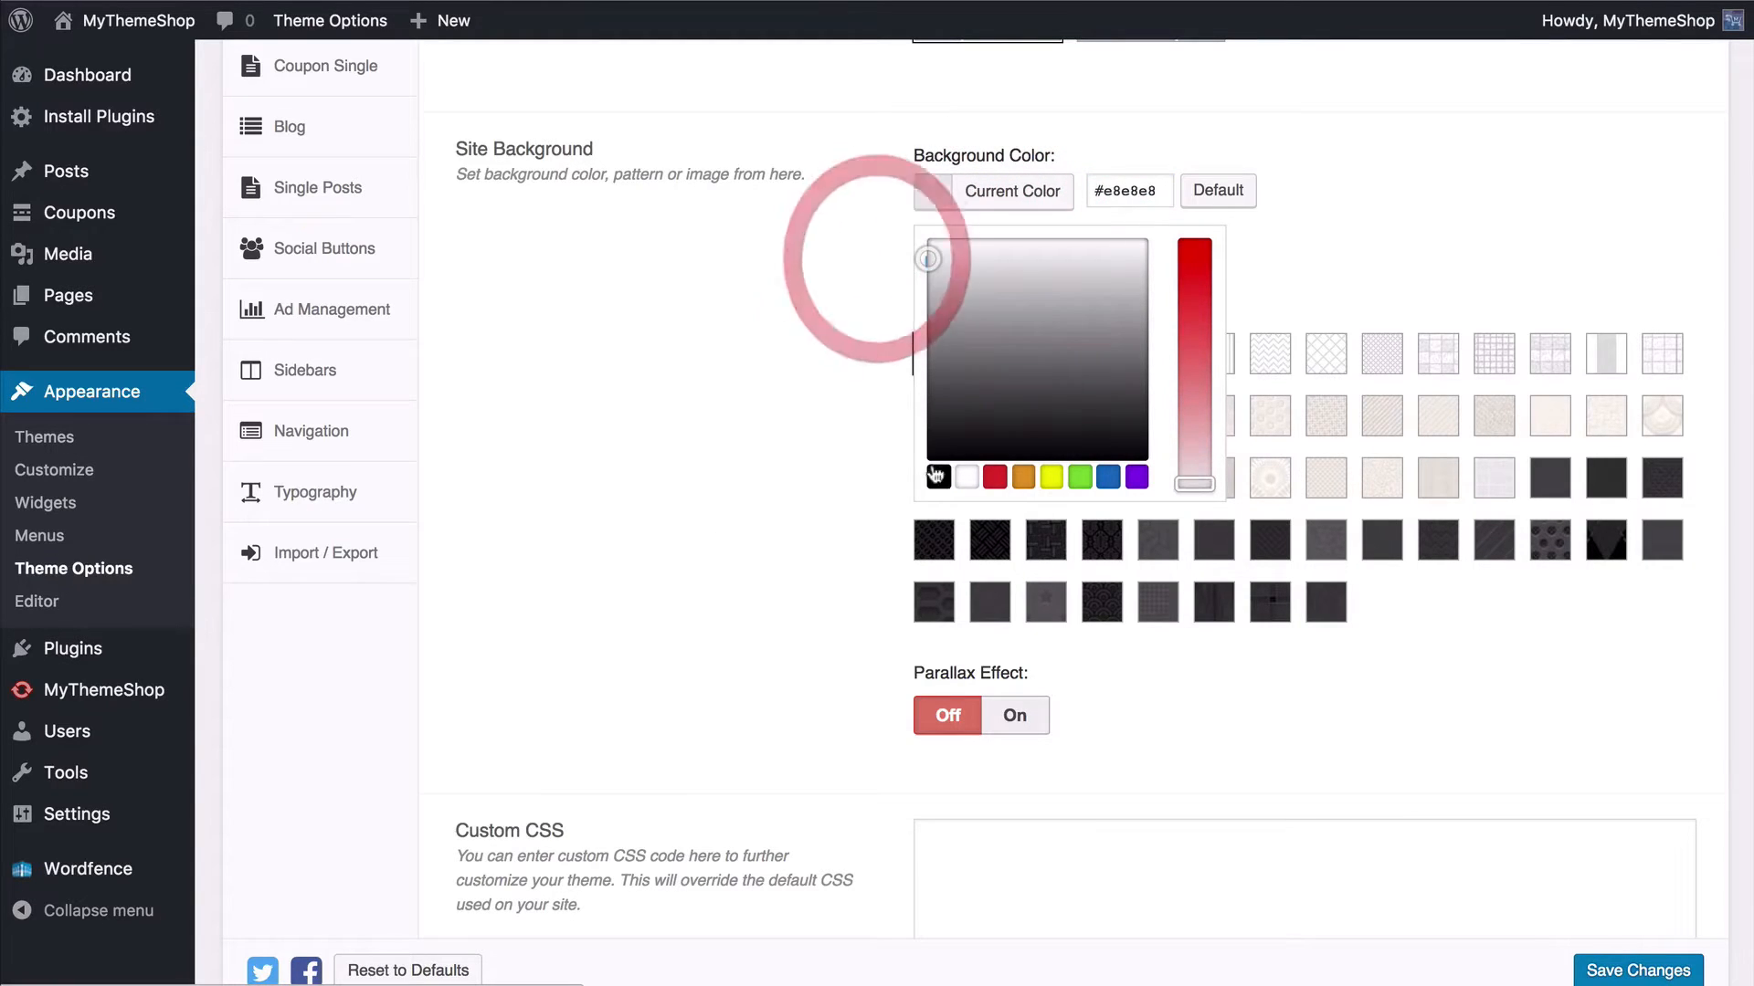
click(995, 476)
drag(928, 270, 932, 211)
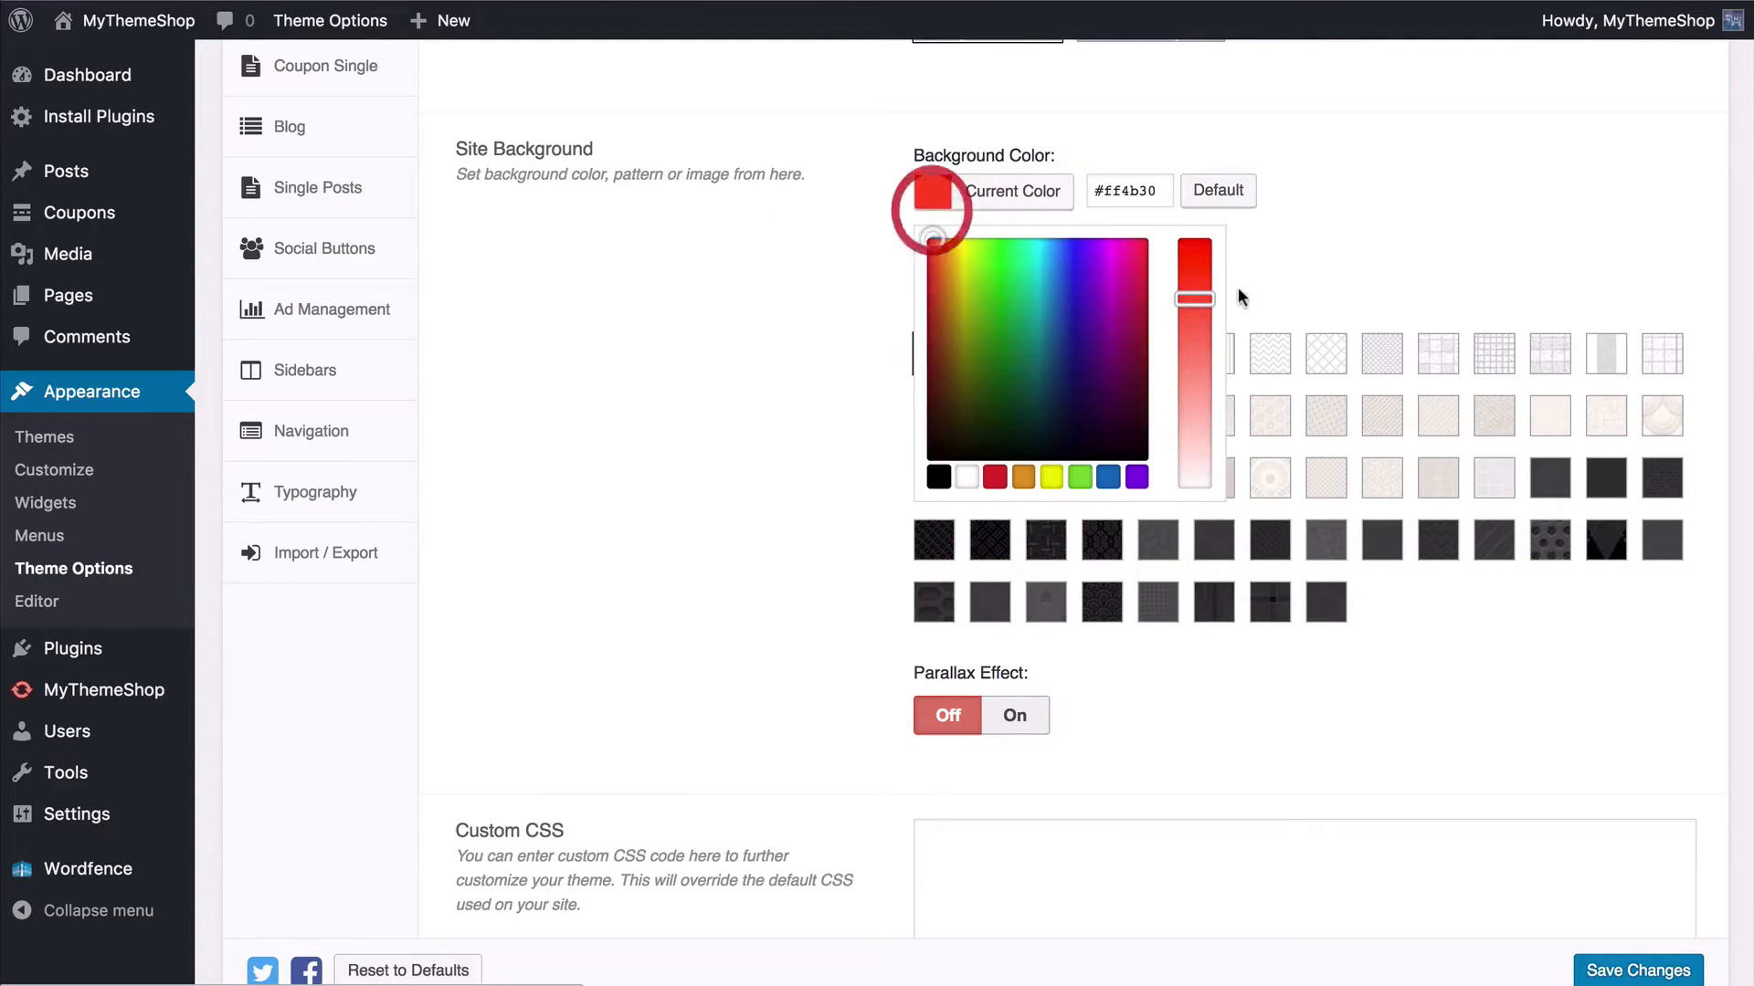
drag(1179, 293, 1164, 435)
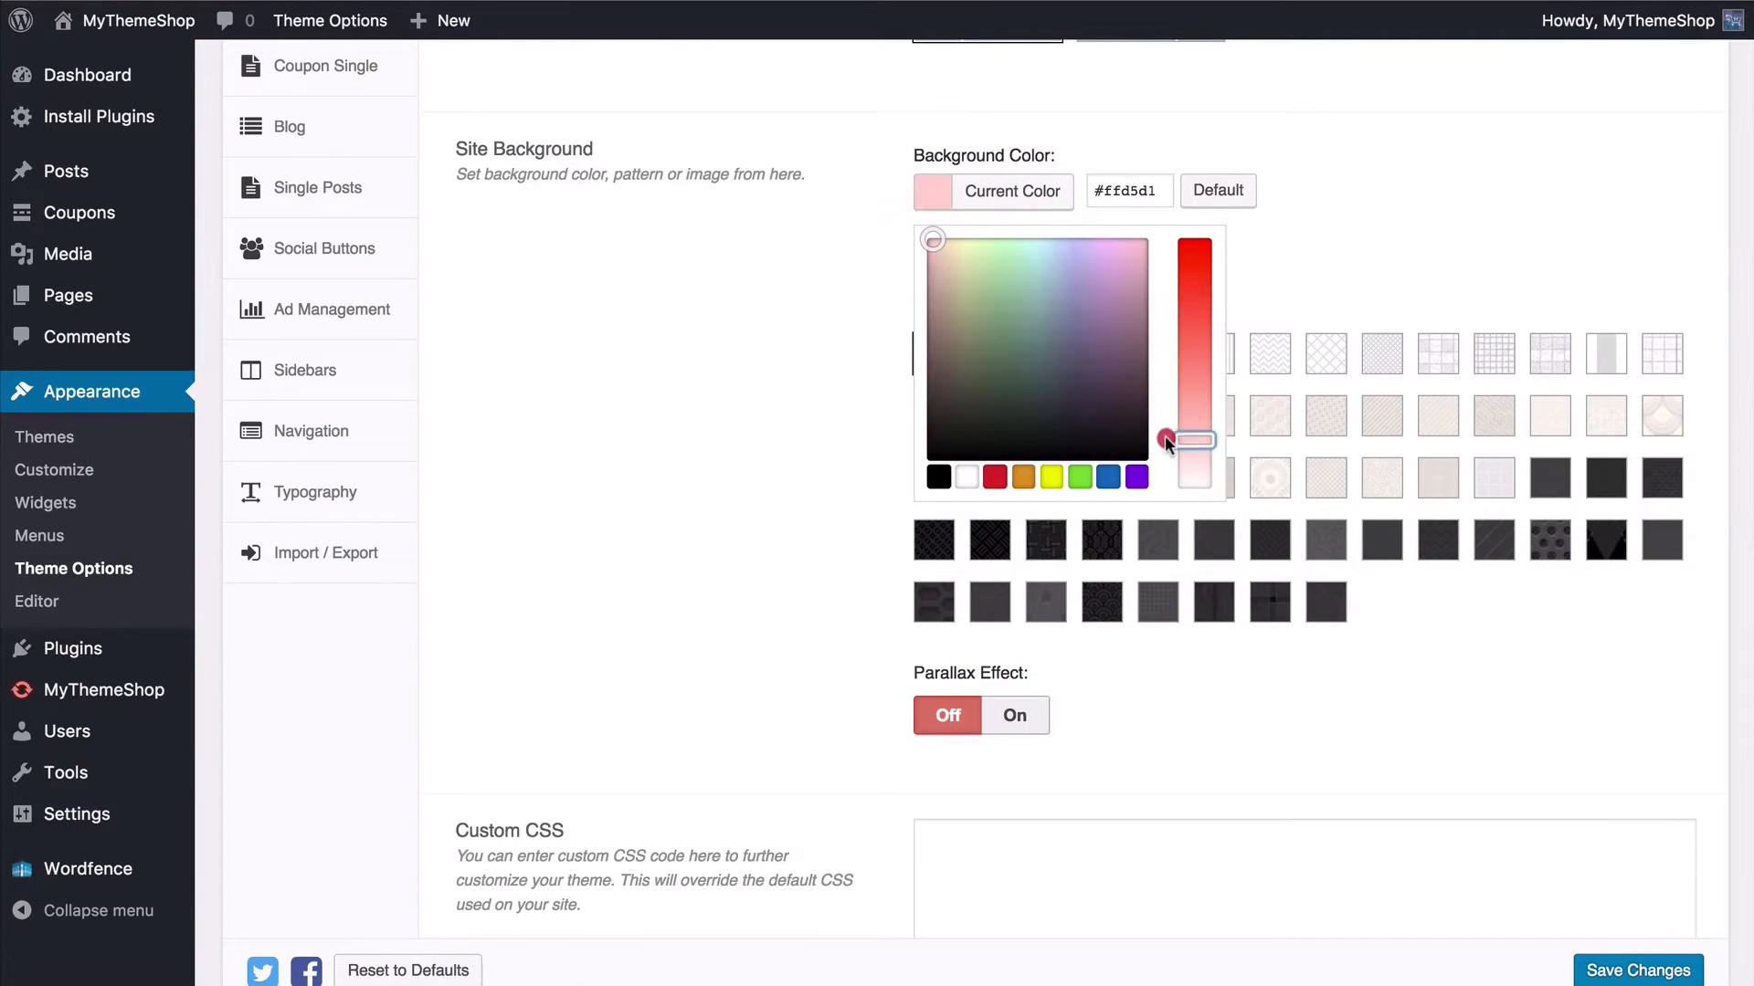
click(836, 333)
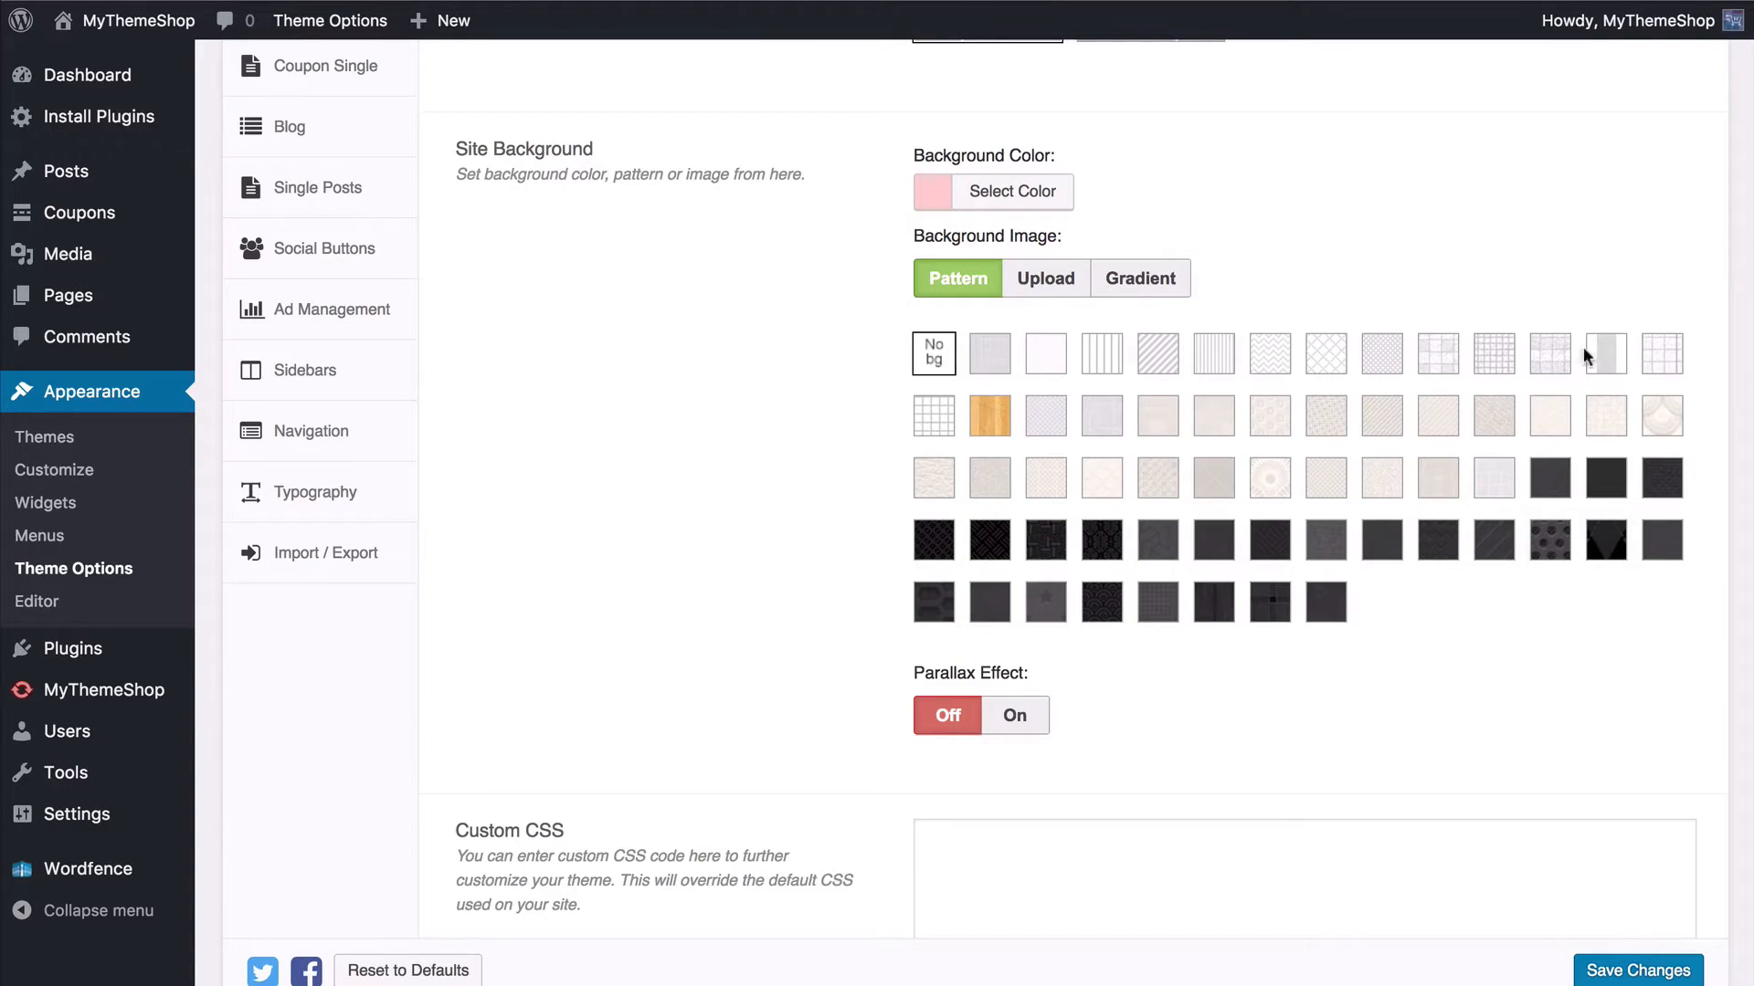
click(1231, 357)
click(1219, 420)
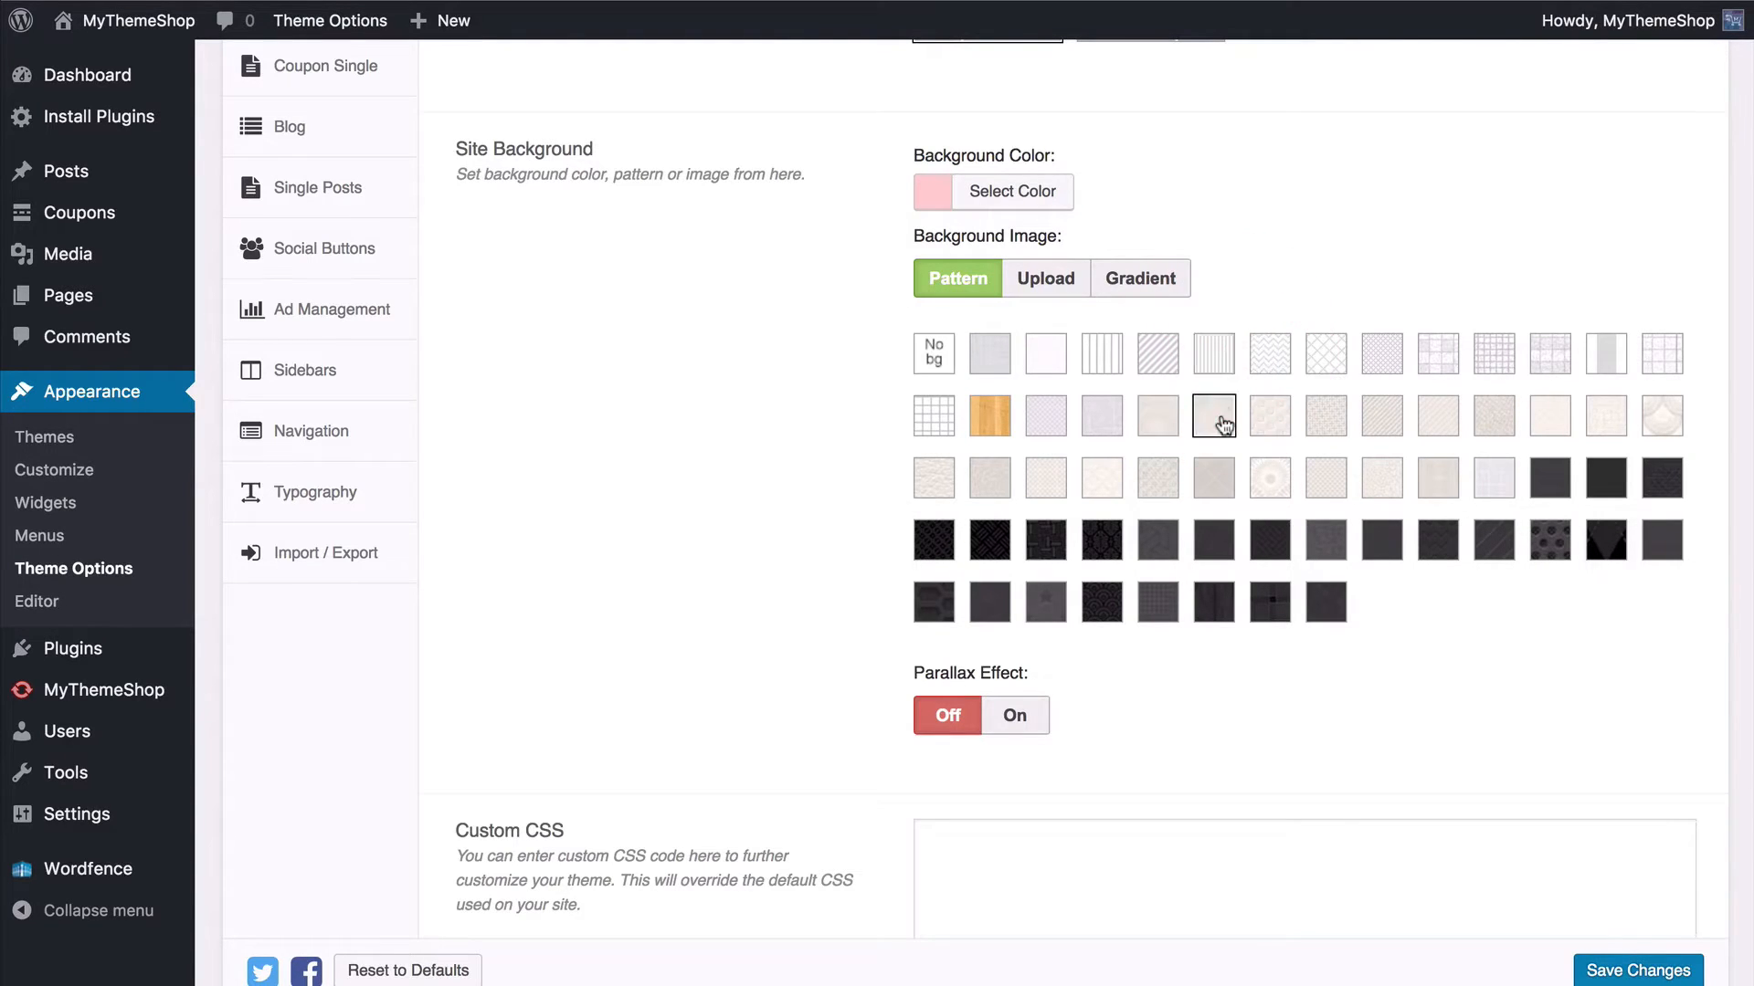
Step: Switch the Background Image to Upload, view its upload dialog without choosing a file, and turn the Parallax Effect on
click(1065, 294)
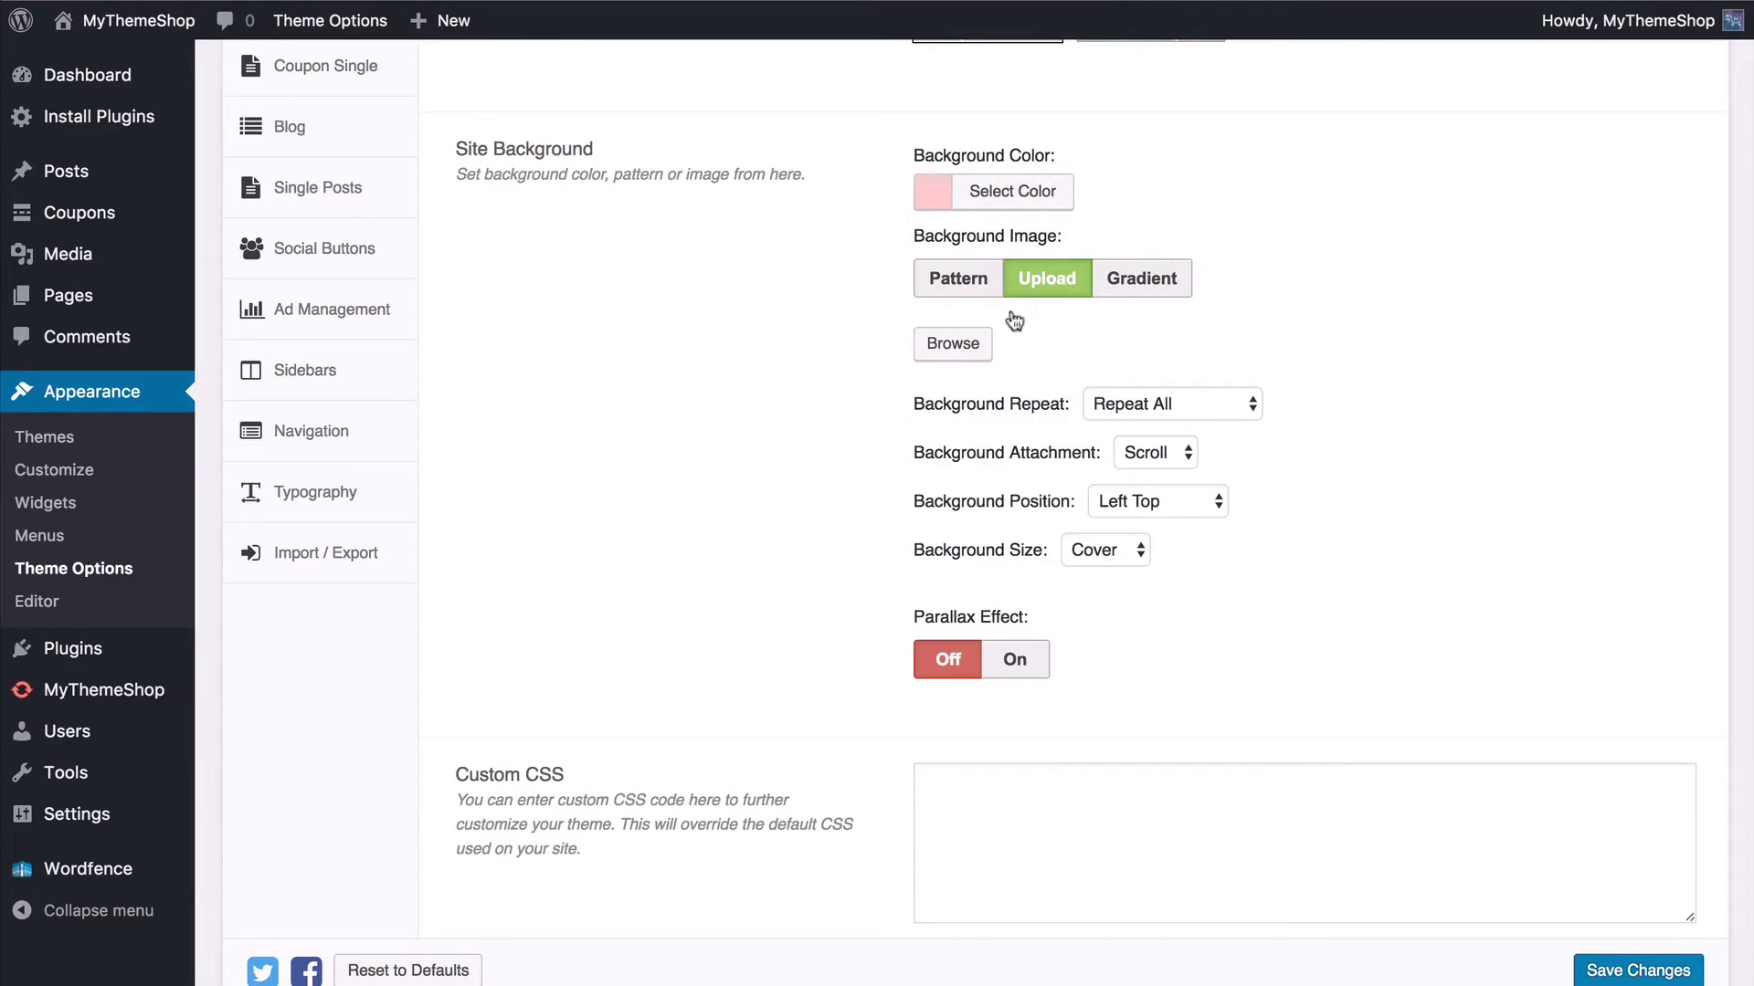
click(955, 342)
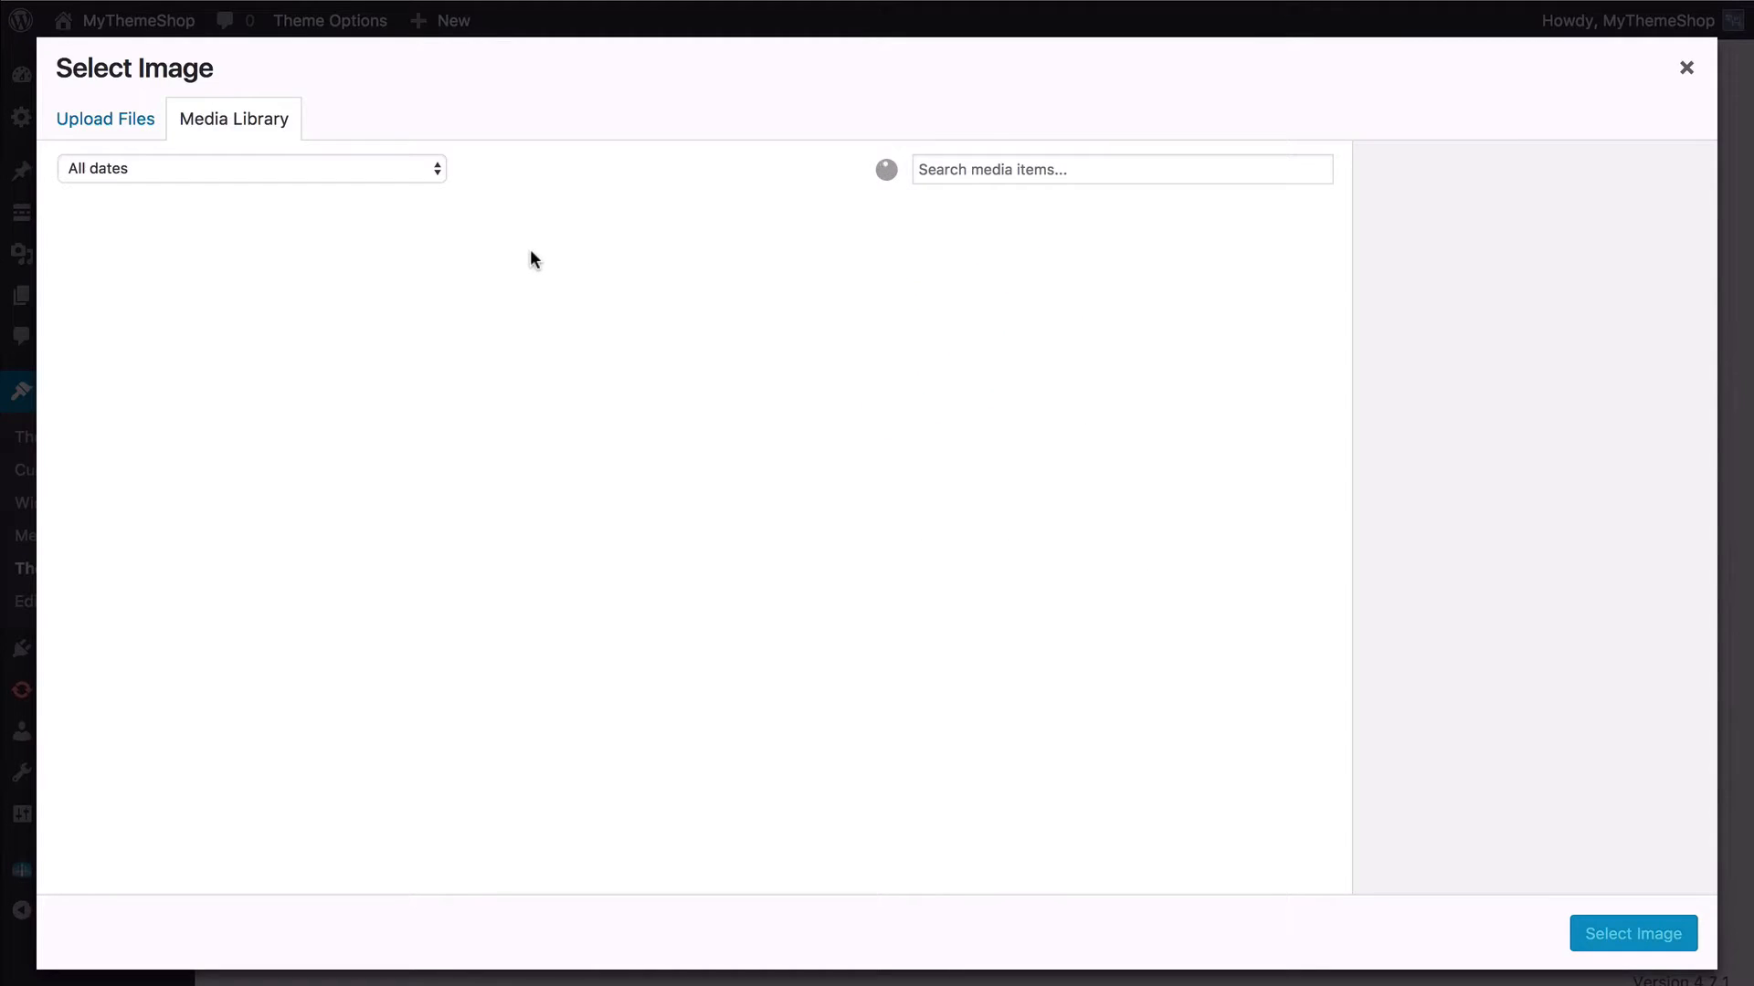
click(135, 122)
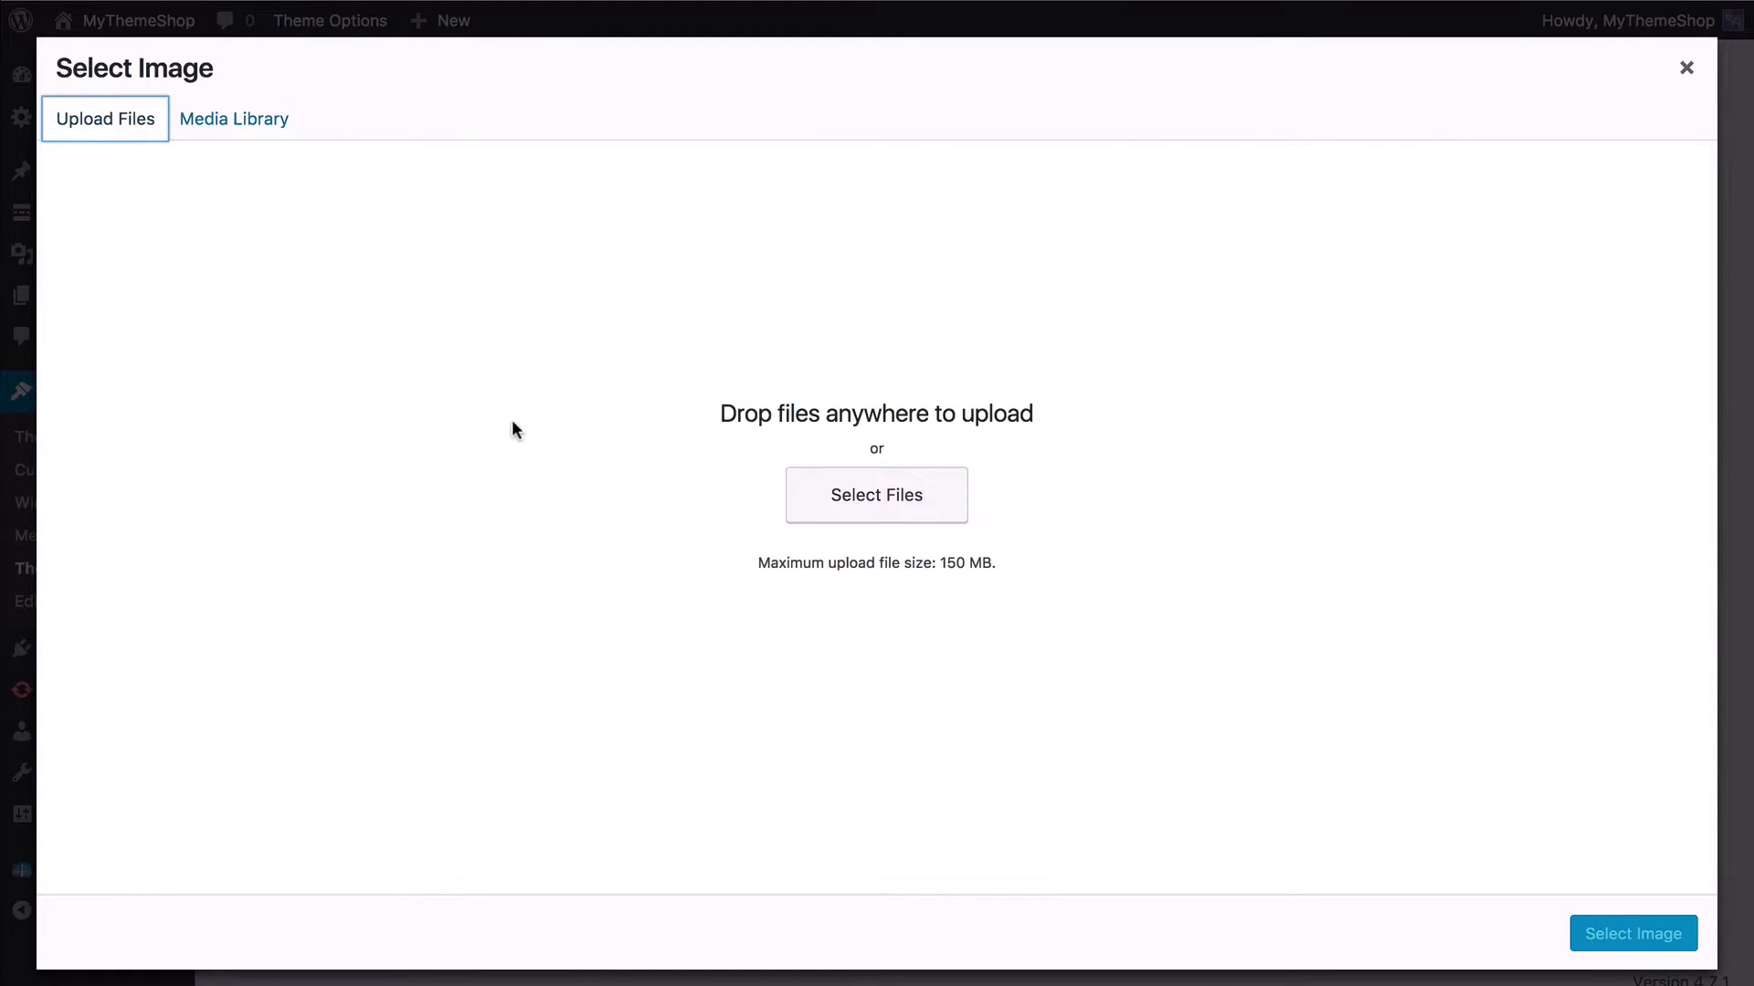
click(1686, 81)
click(1337, 273)
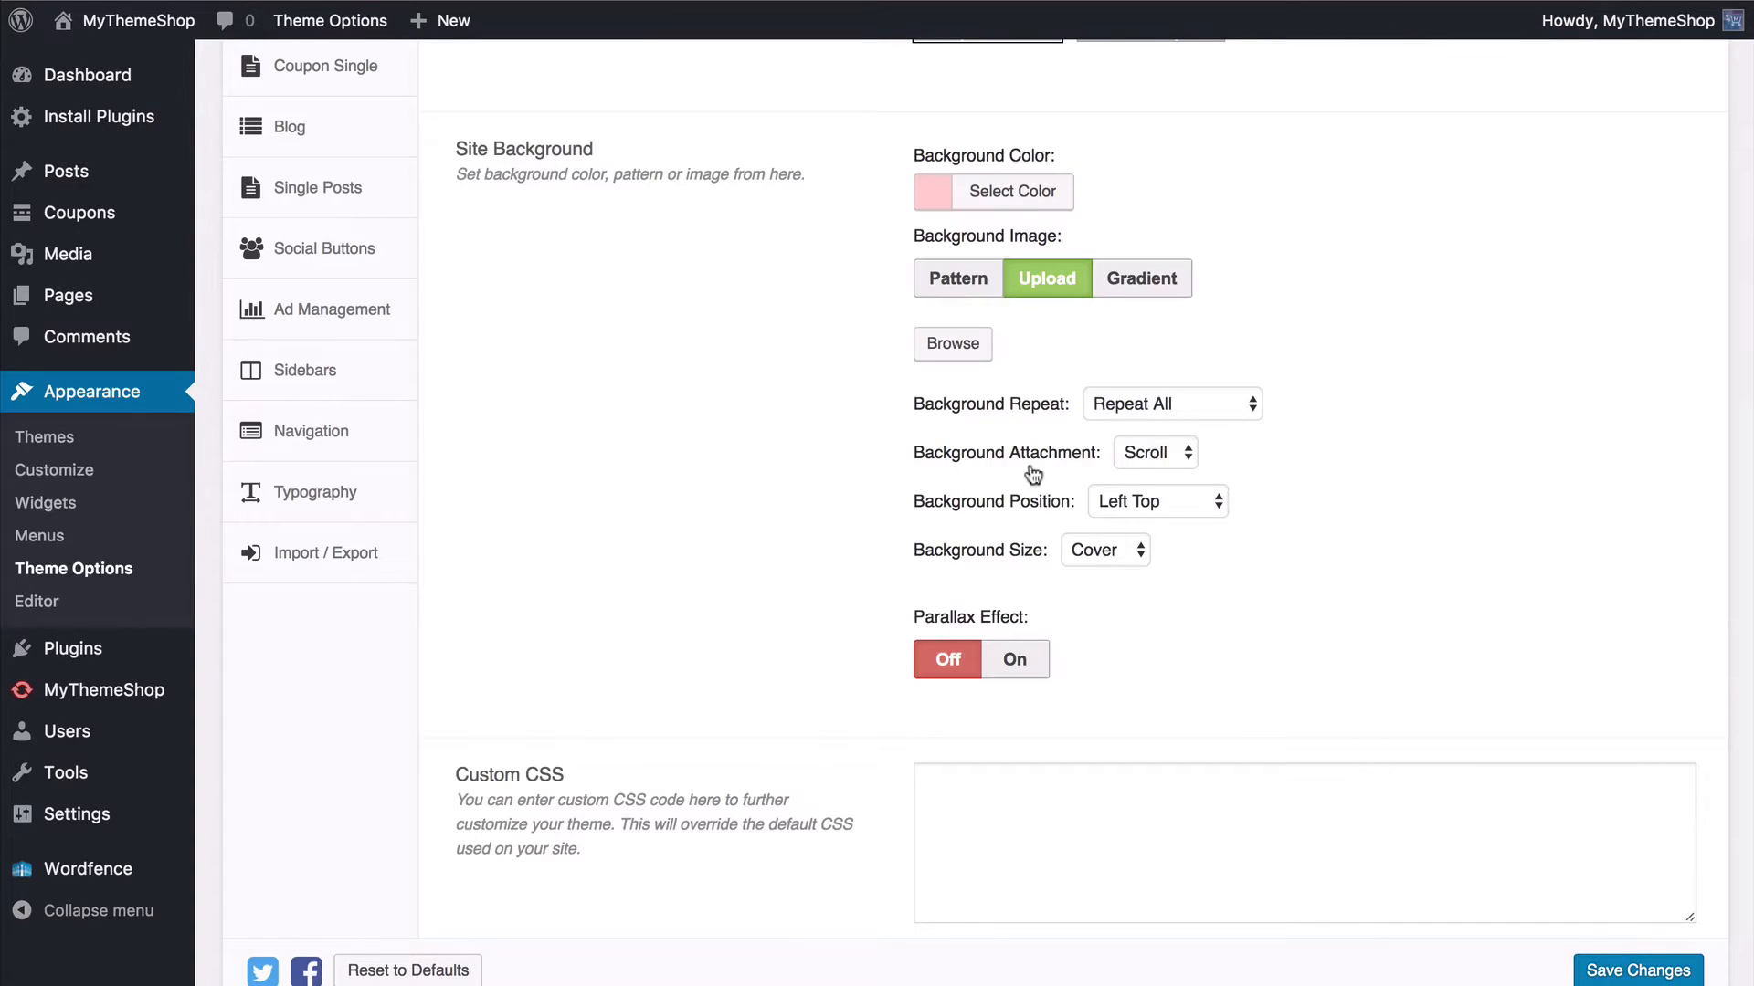
click(1015, 674)
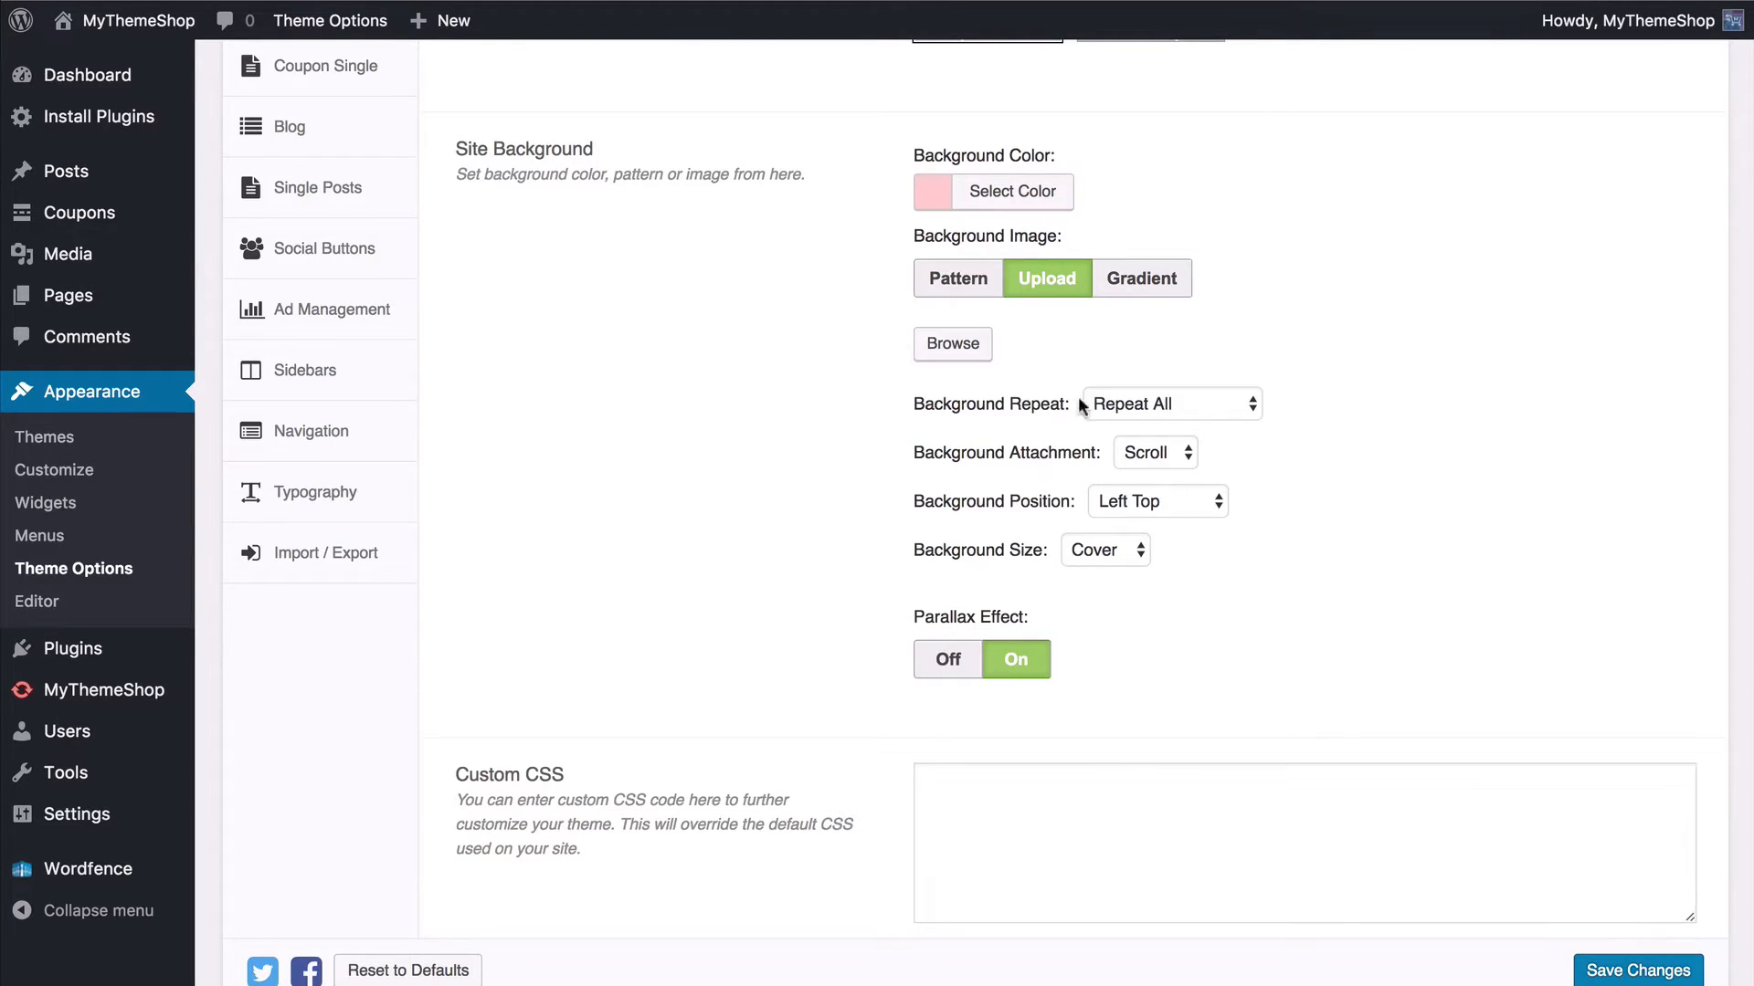
Step: Look over the Gradient background's color and direction choices, keep Horizontal, and switch the Background Image back to Pattern
click(1132, 283)
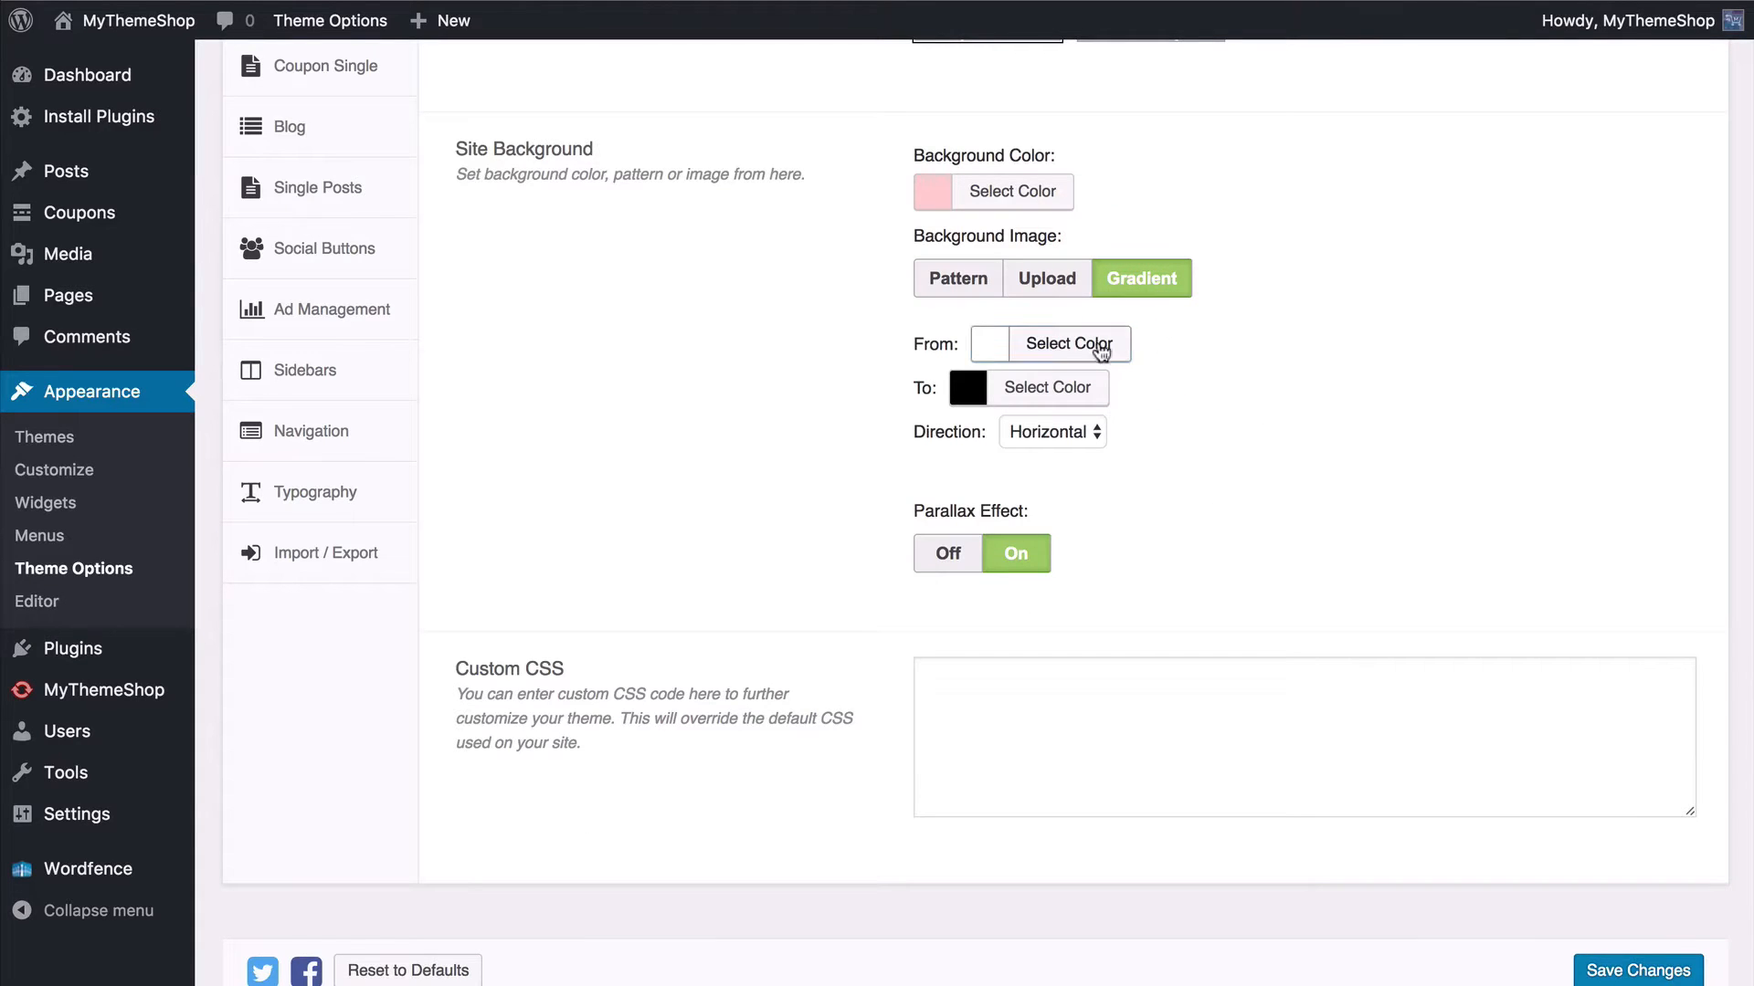
click(1059, 345)
mouse_move(984, 391)
mouse_down()
mouse_move(962, 528)
mouse_move(983, 383)
mouse_up()
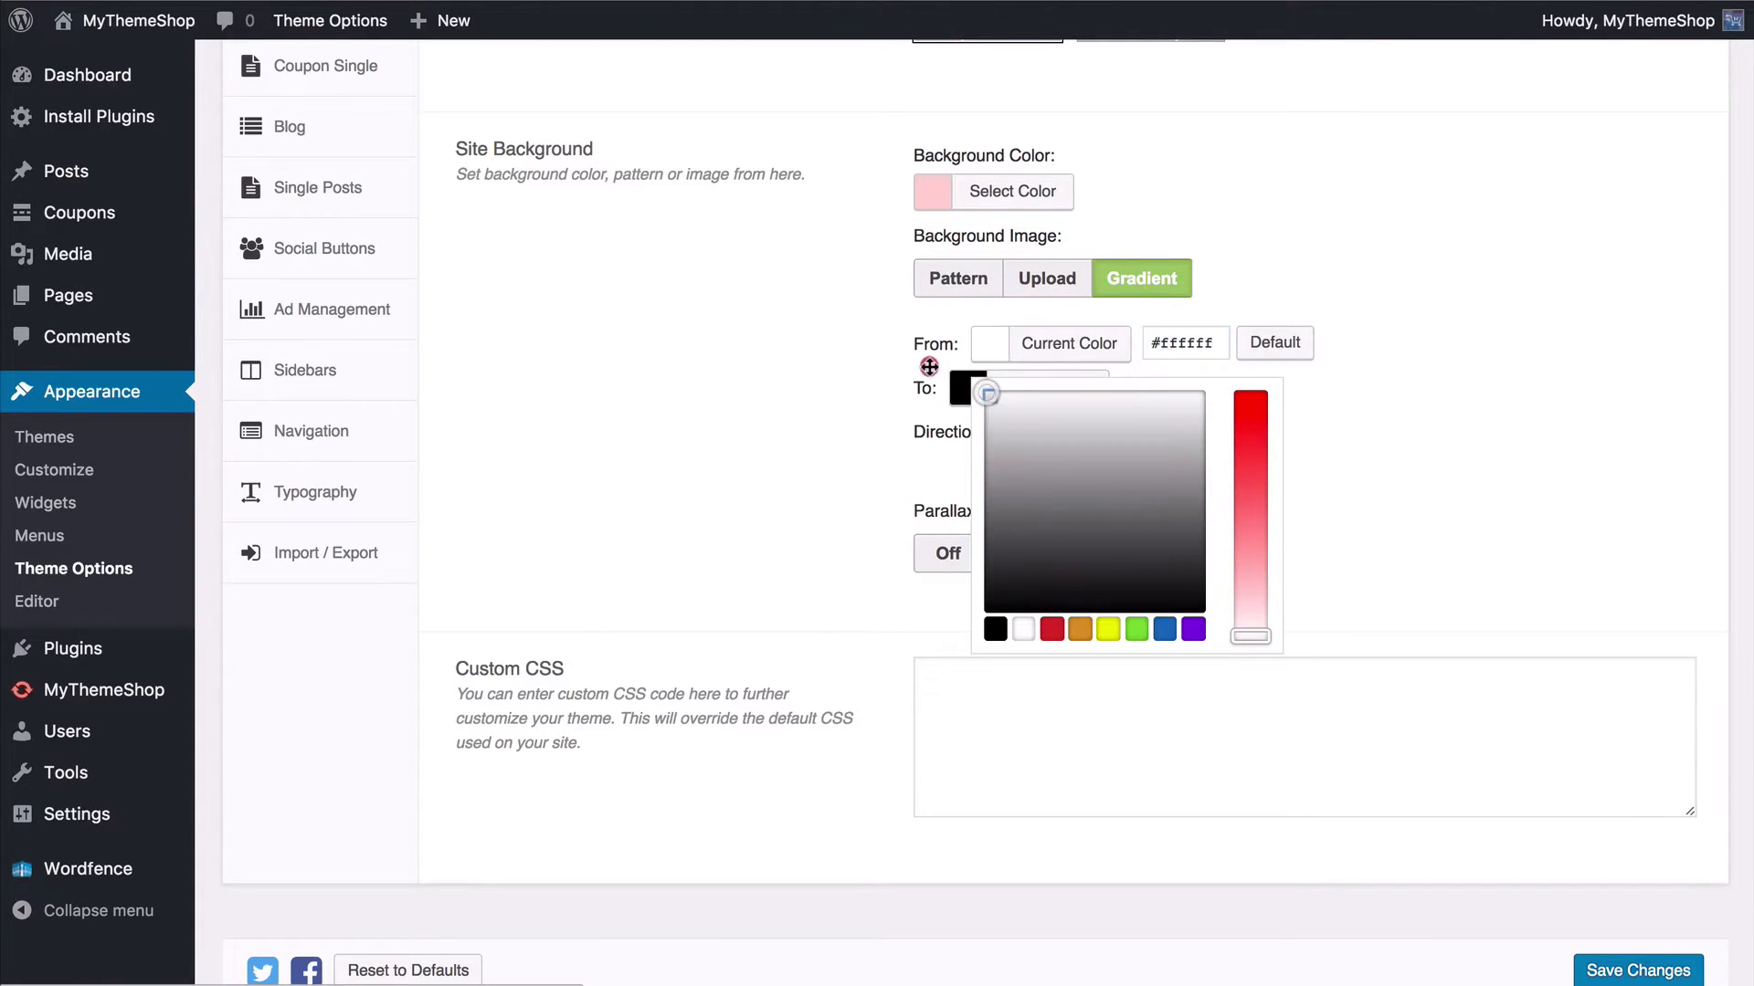
click(840, 364)
click(1052, 432)
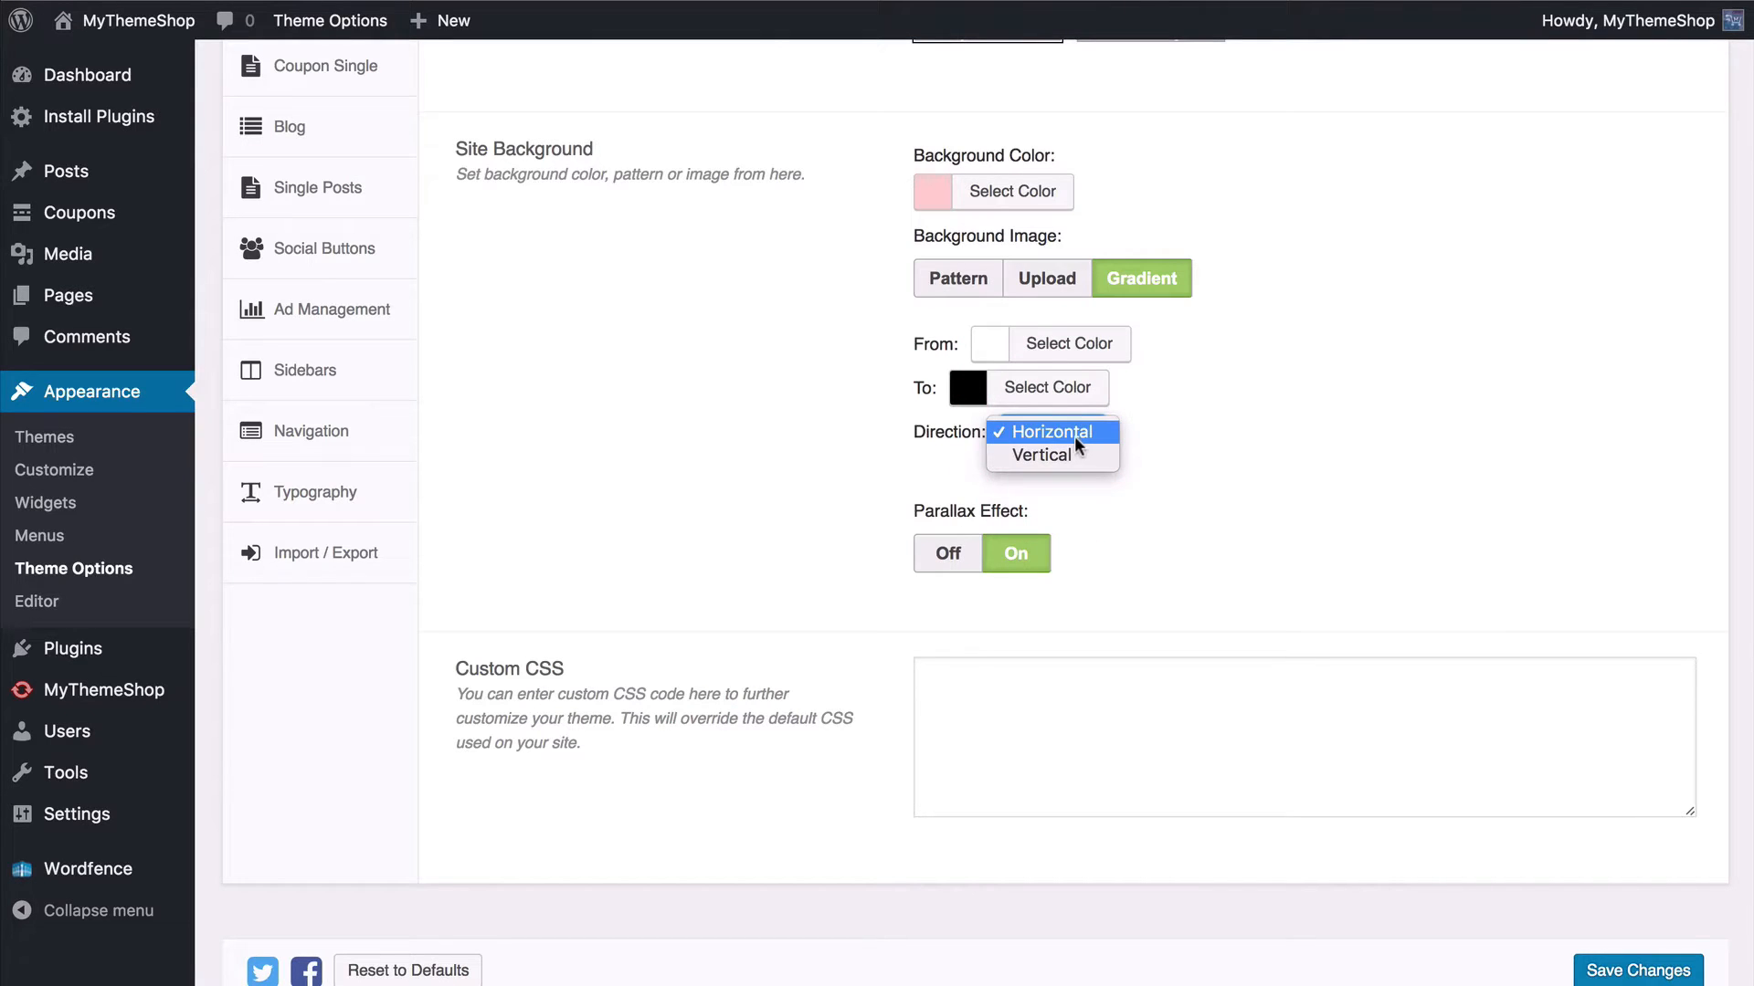
click(1194, 438)
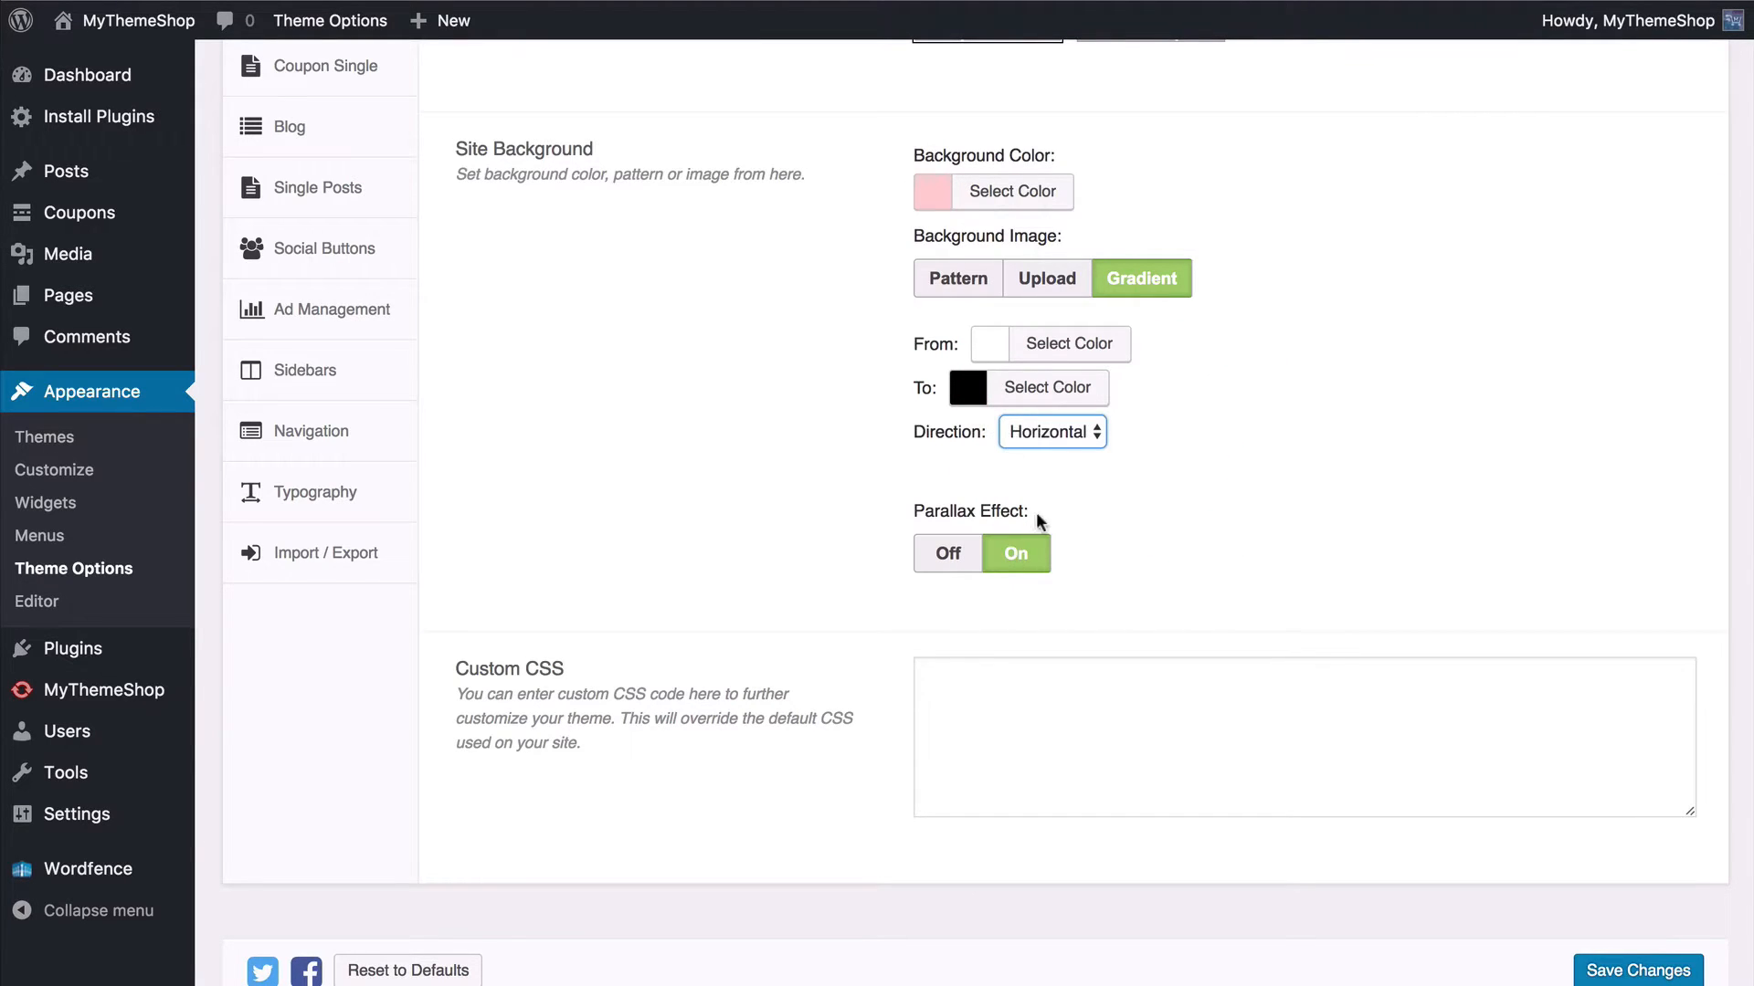
click(942, 280)
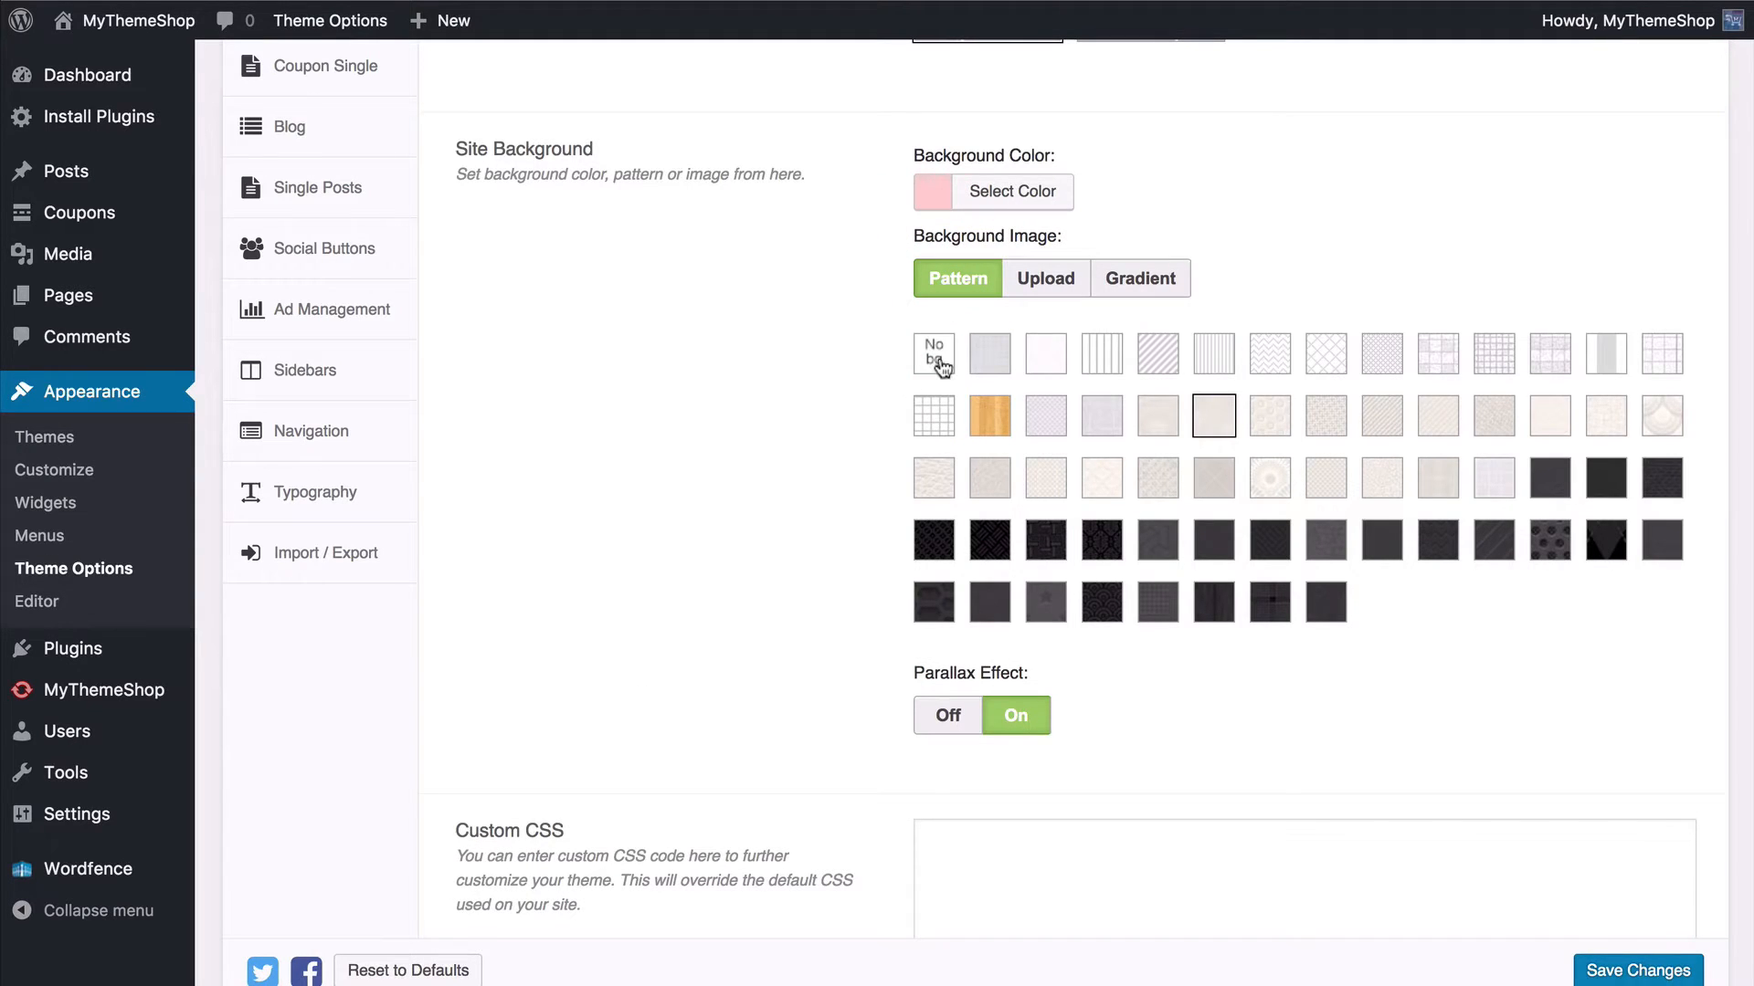
Step: Choose the ninth background tile in the first row, set the Site Background color to #fff, and save the changes
click(1384, 365)
click(955, 190)
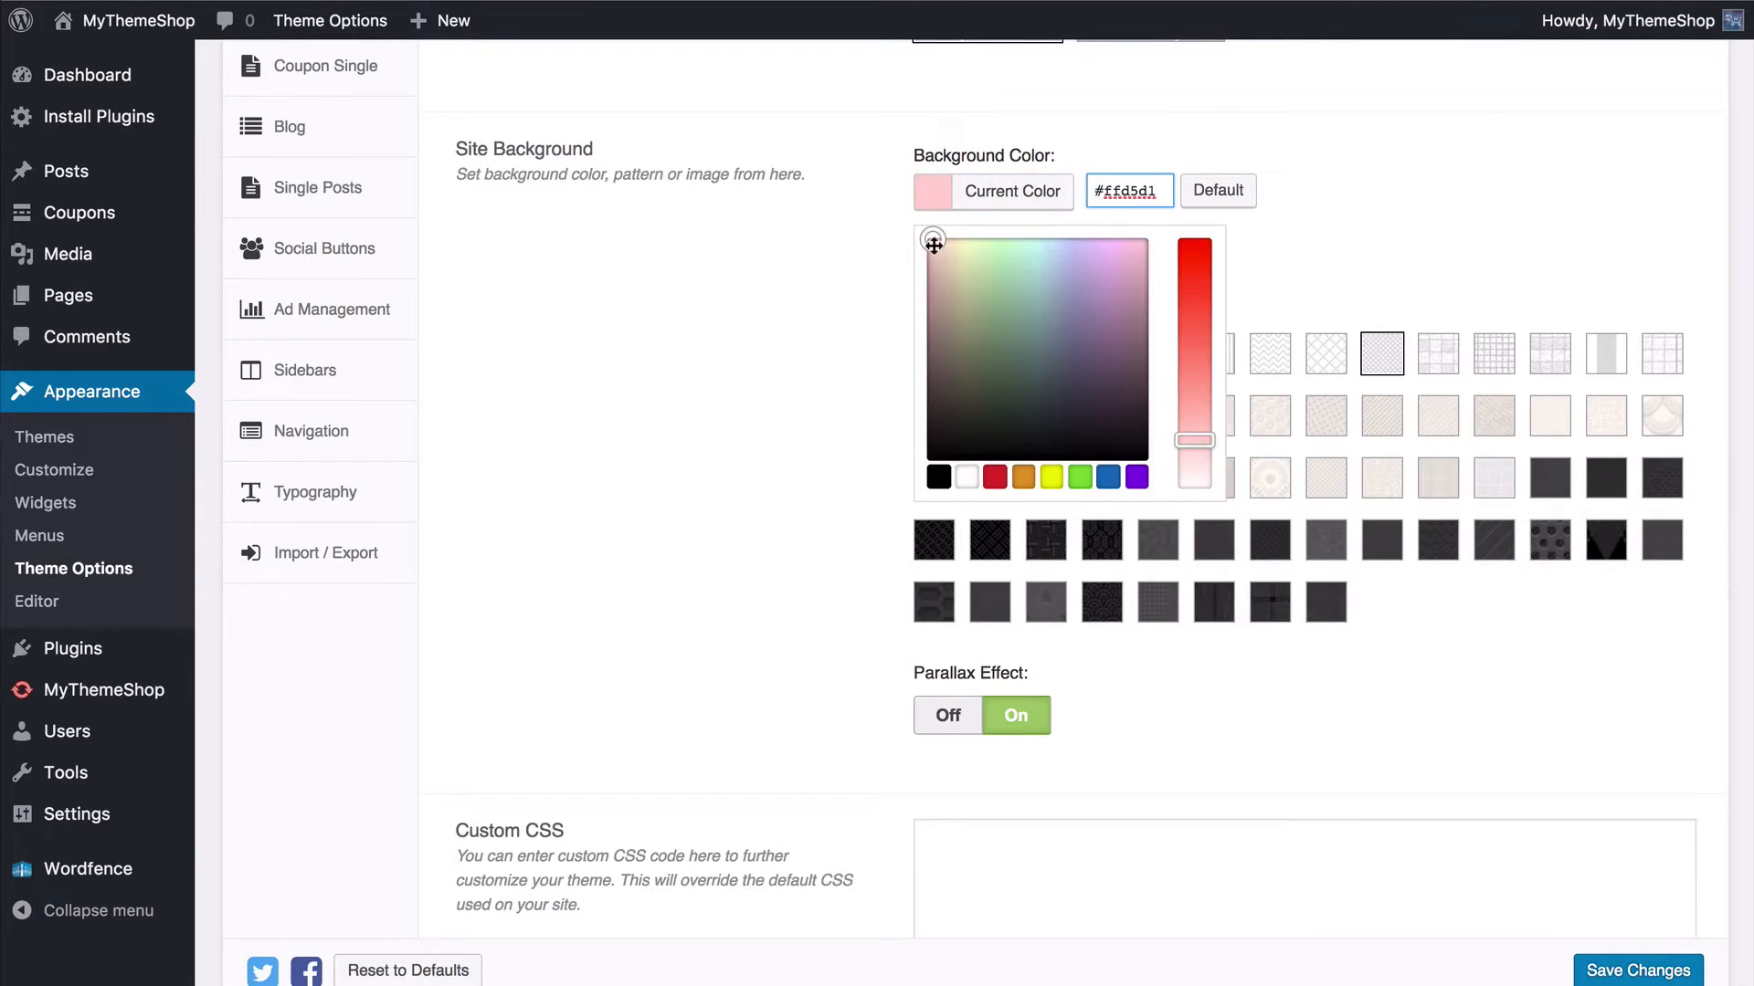
double_click(1118, 192)
text(fff)
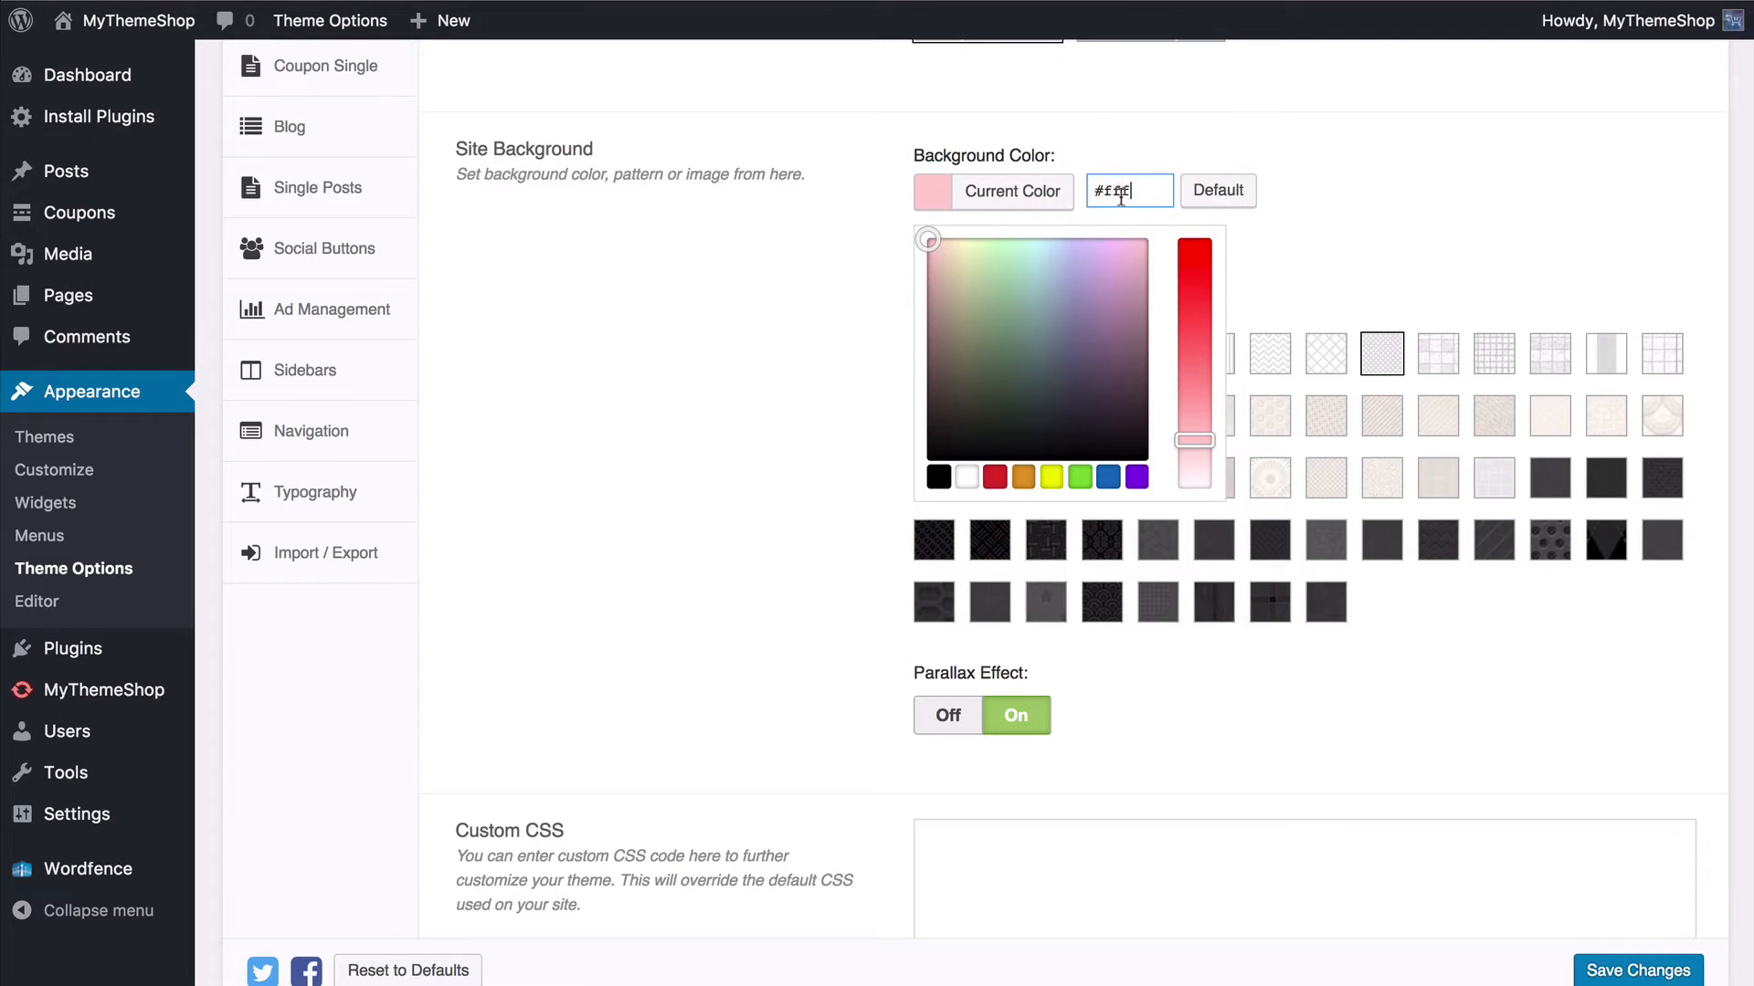
click(844, 341)
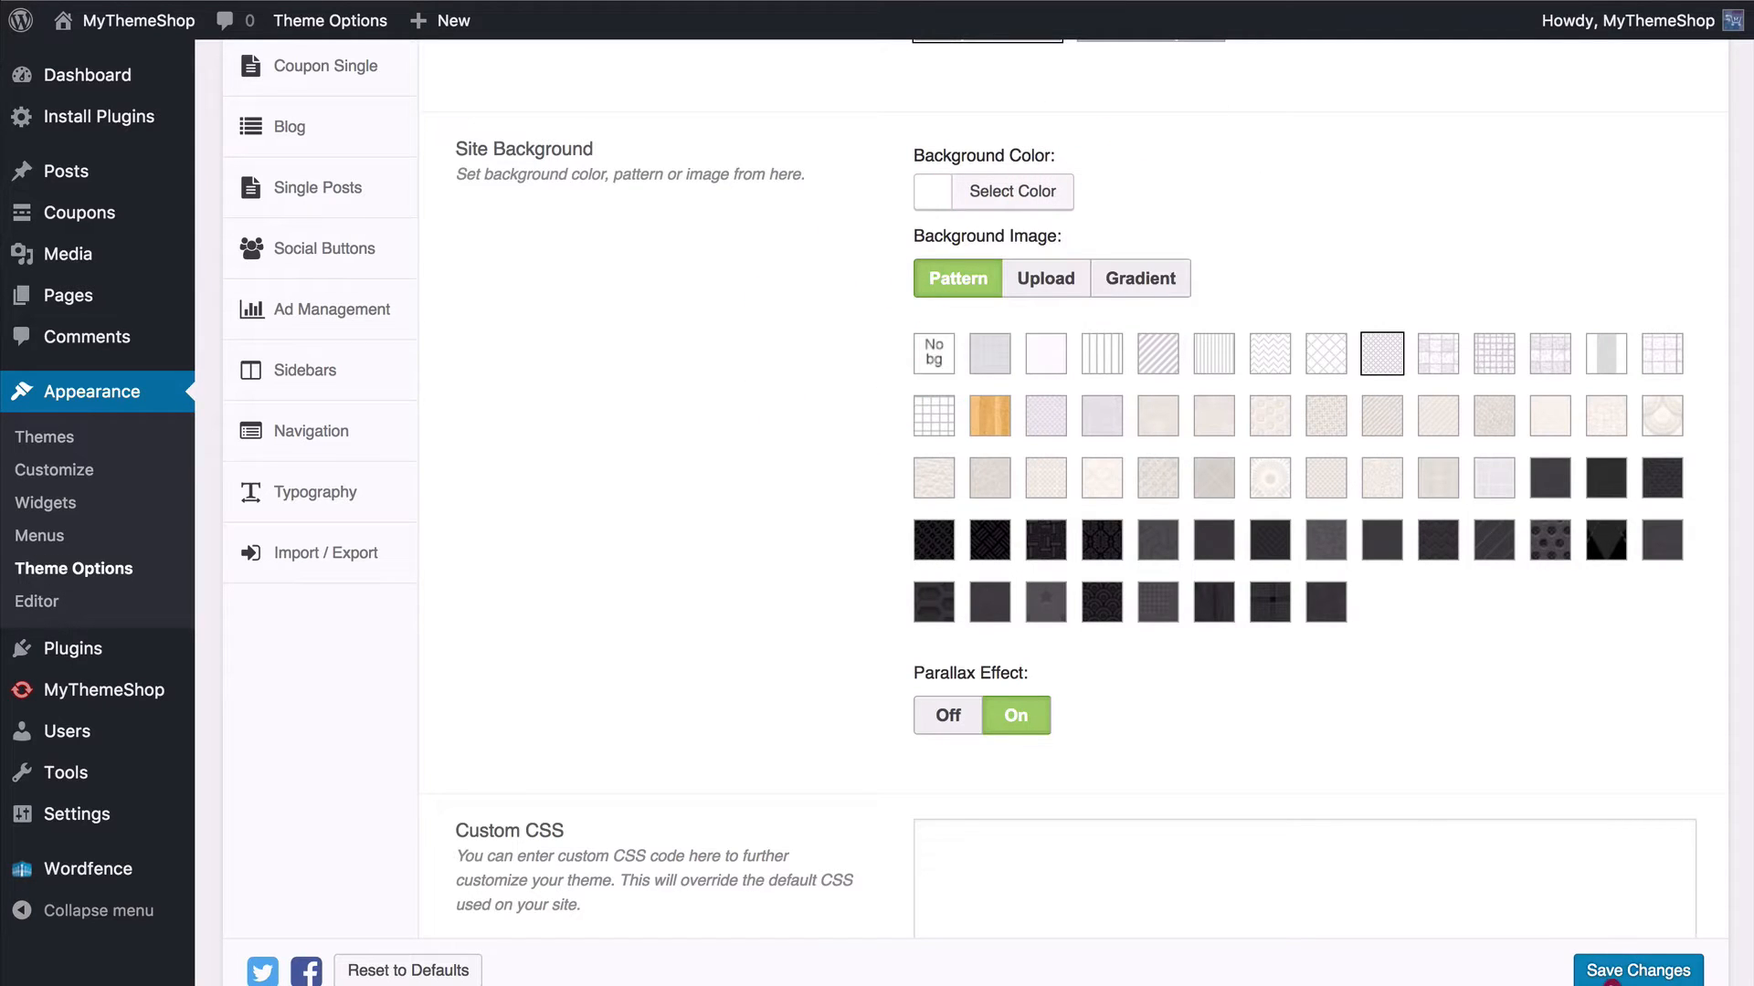
click(1612, 979)
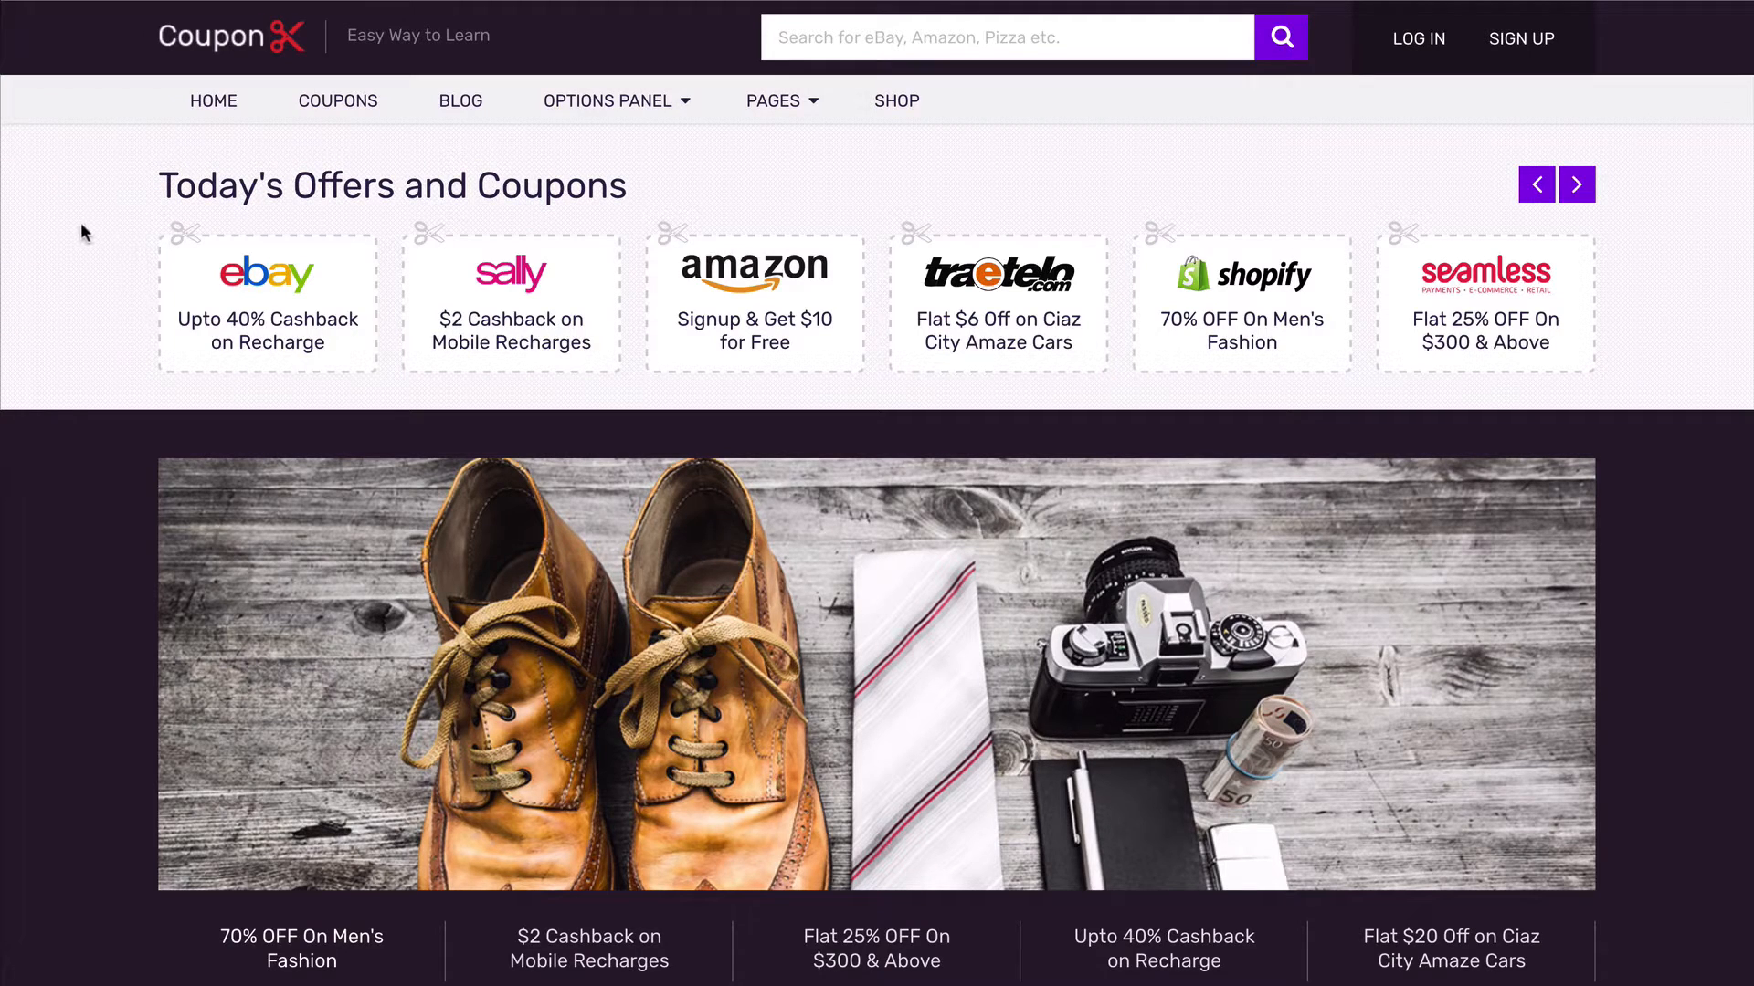
Step: Check the new site background on the Coupon homepage
scroll(80, 223, down, 10)
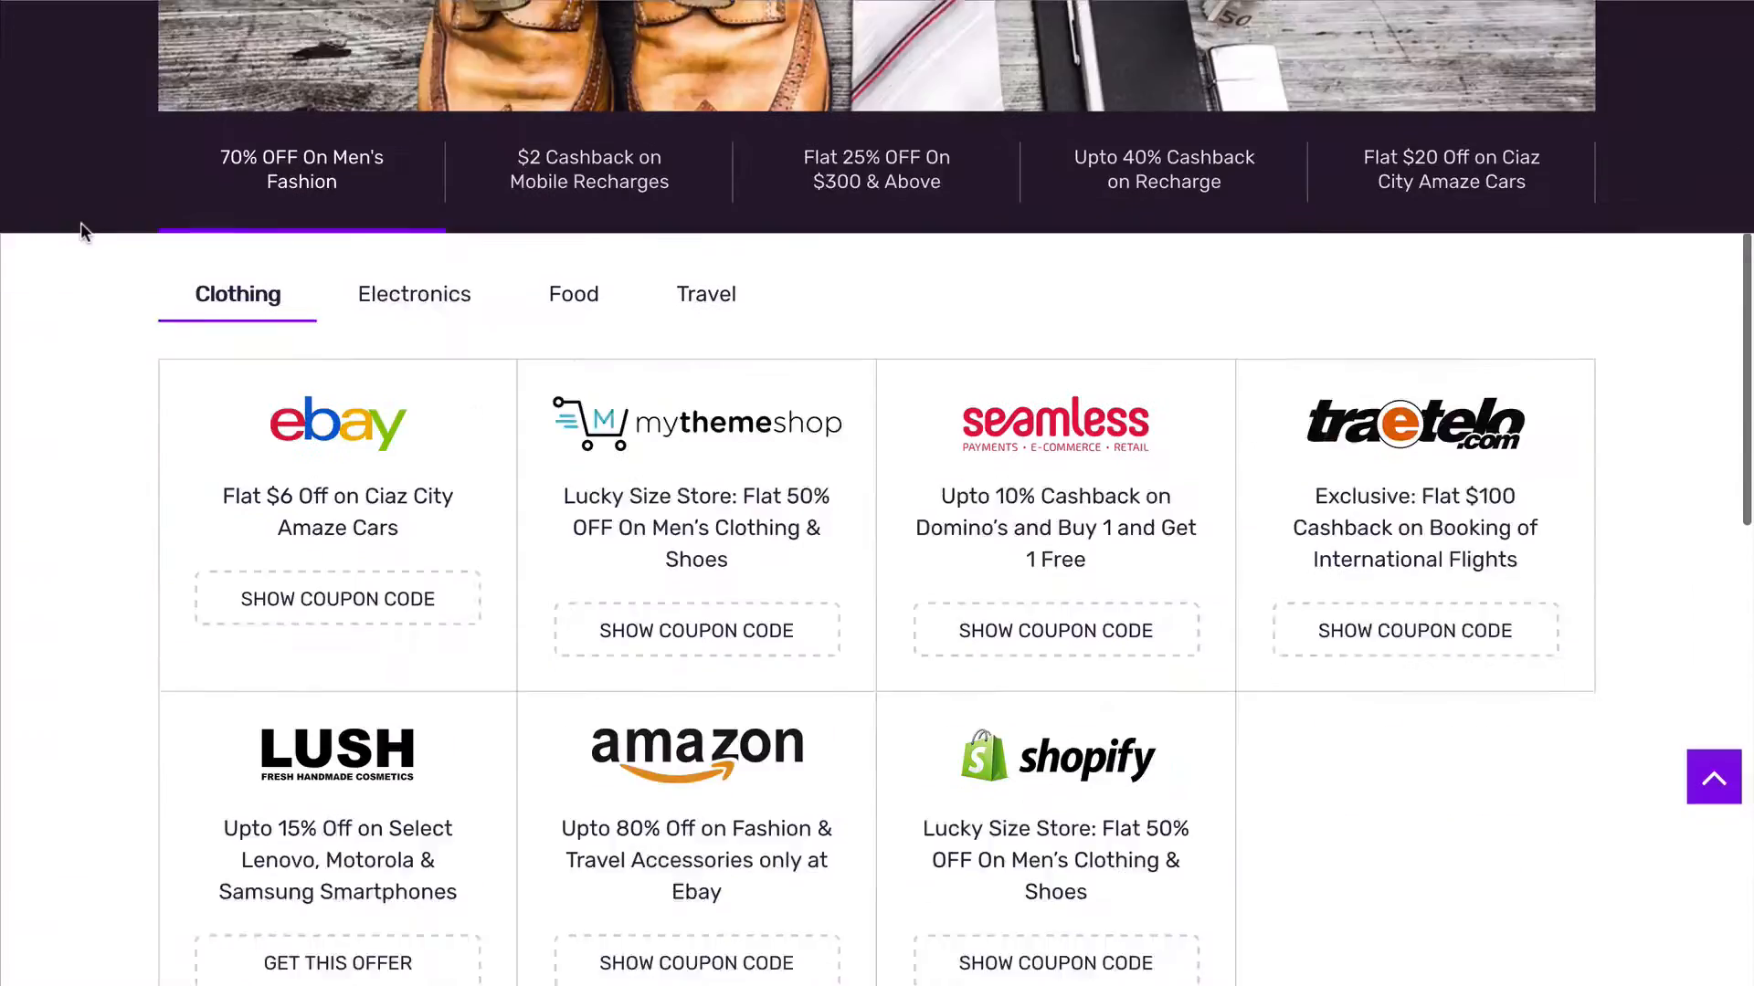
scroll(52, 245, up, 1)
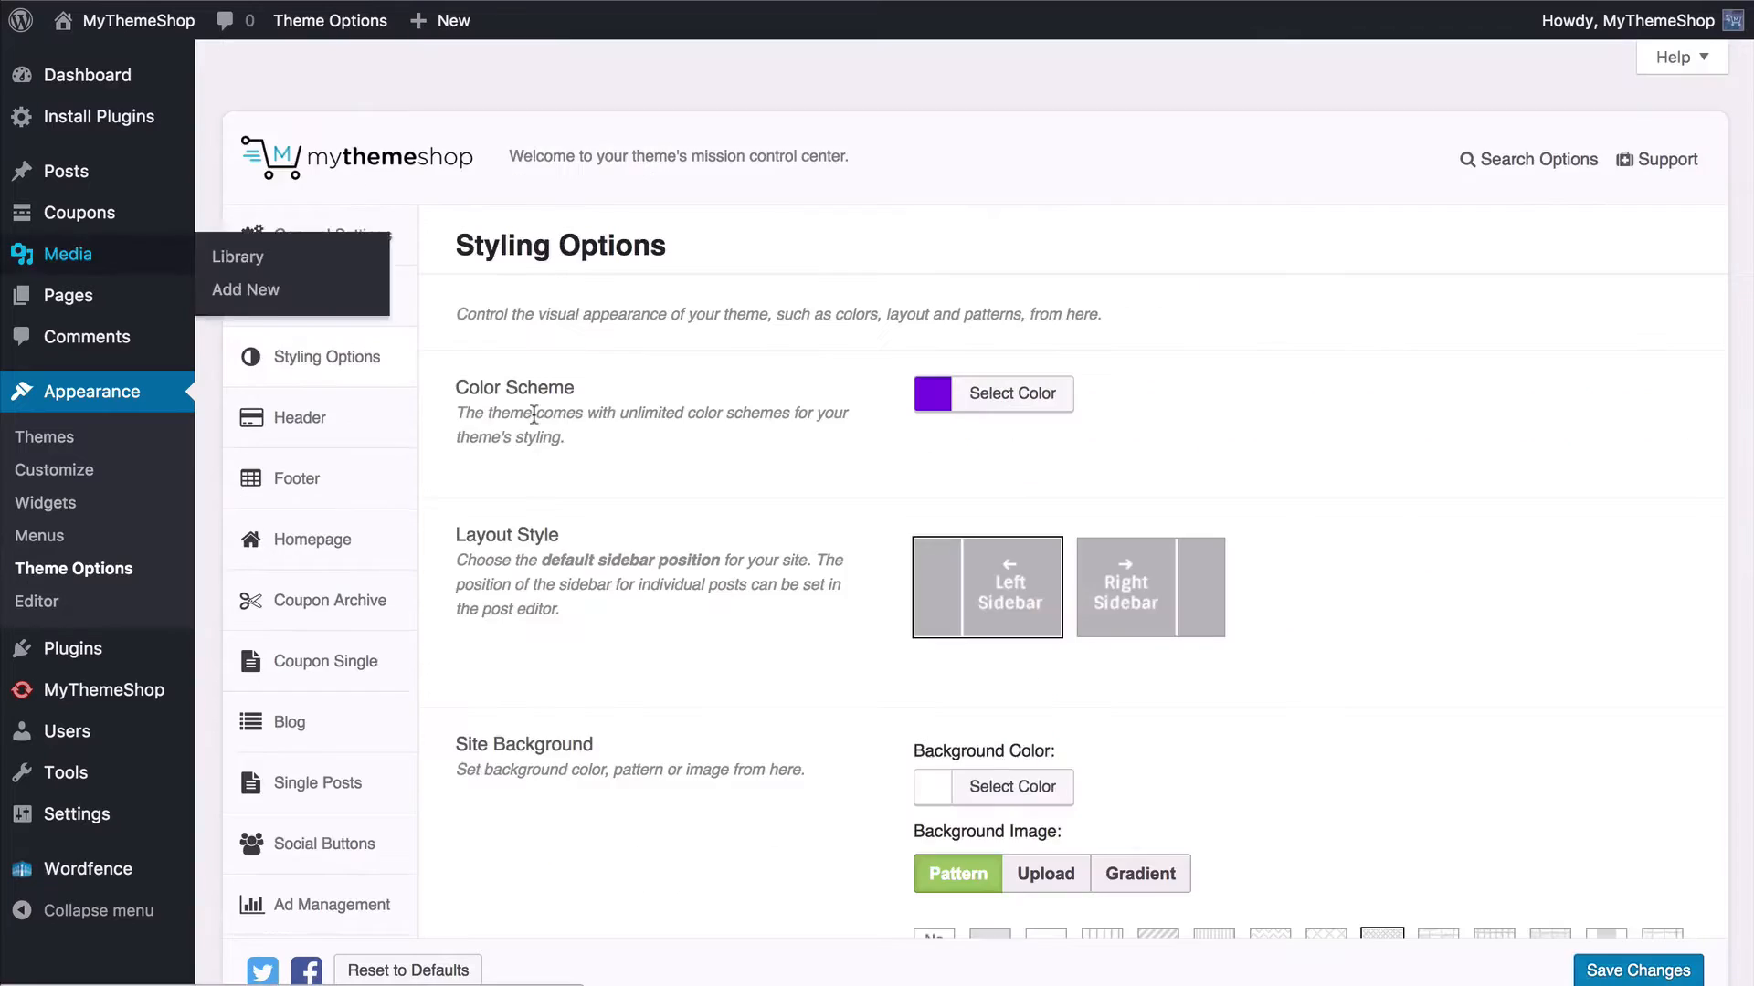
Step: Look at the empty Custom CSS field in the Styling Options and save the settings
scroll(1035, 680, down, 5)
click(1059, 699)
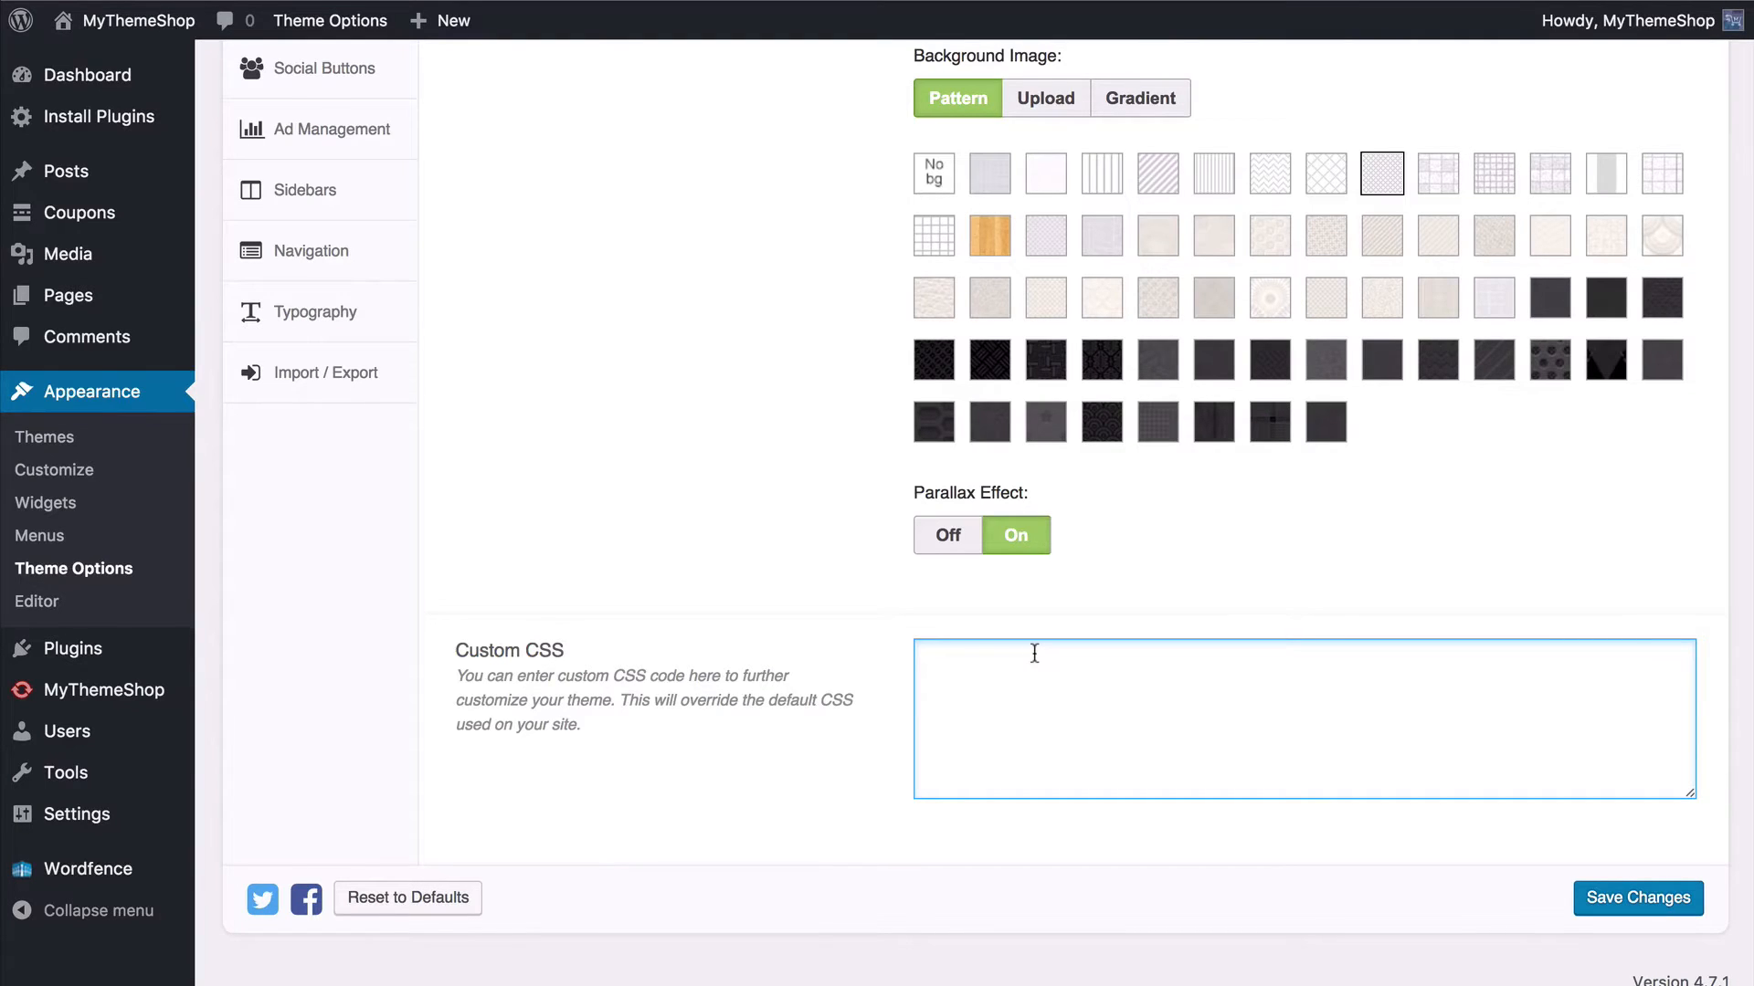
click(1609, 898)
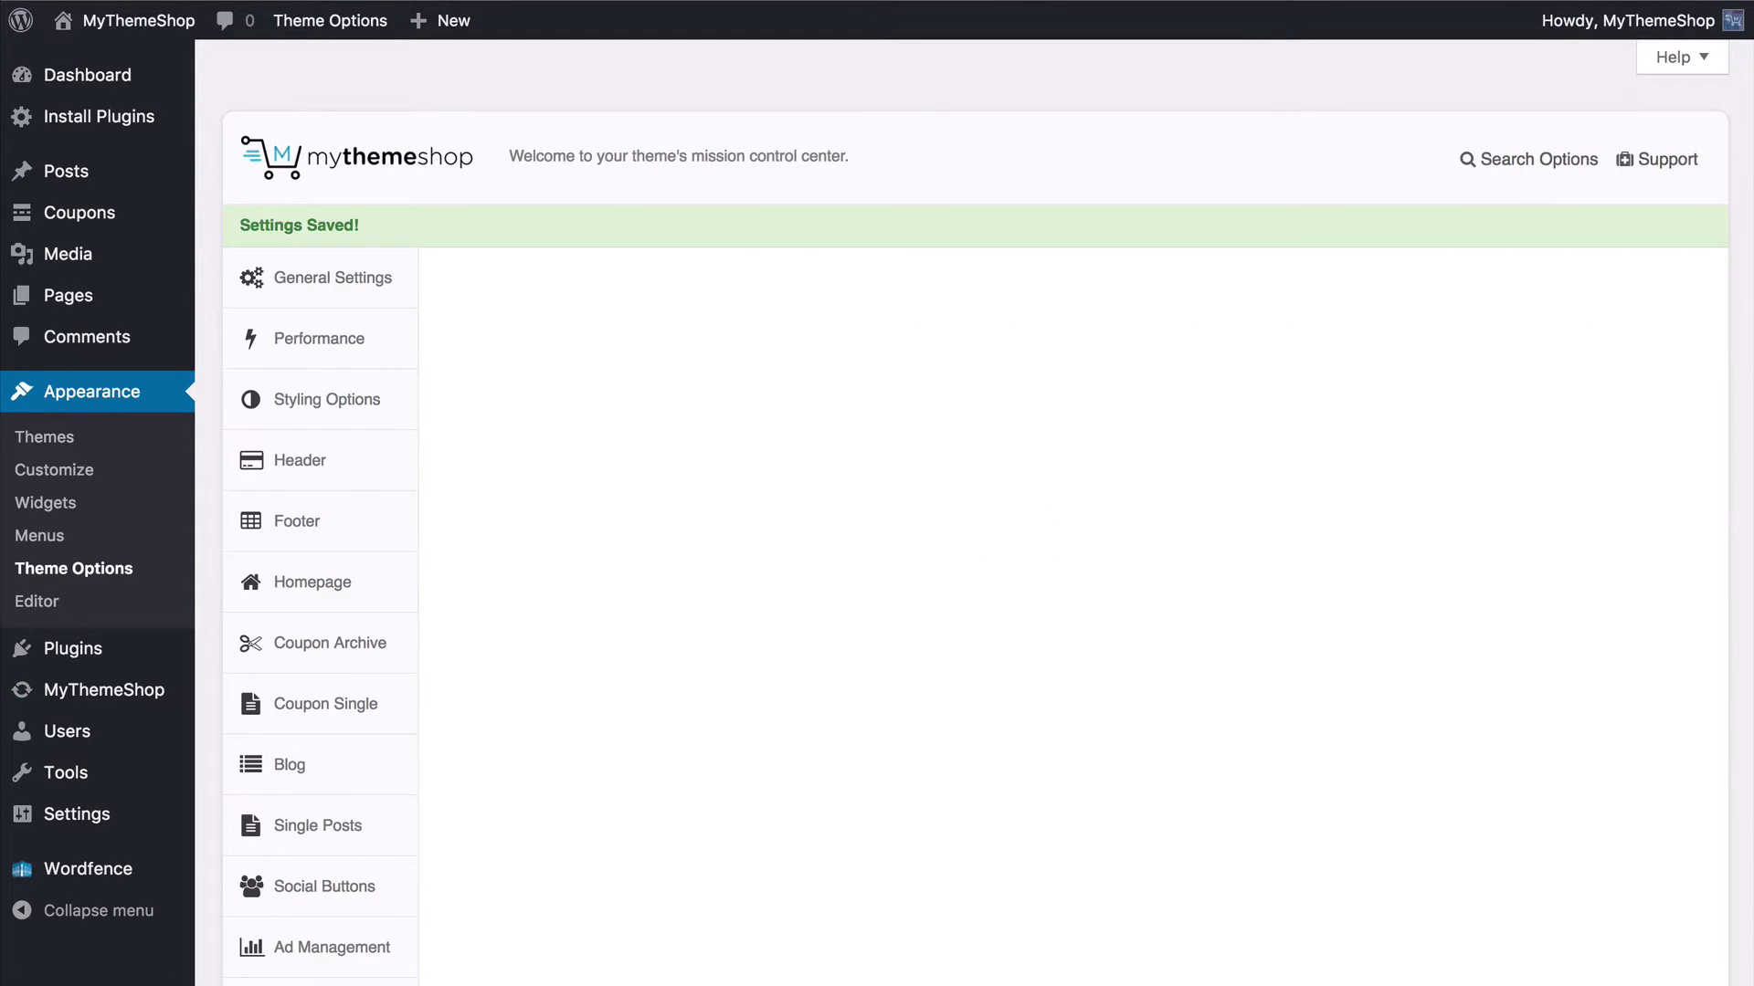
Step: Open the Header options, look over the Top Bar's background color, Upload and Gradient choices, and switch its Background Image back to Pattern
click(301, 415)
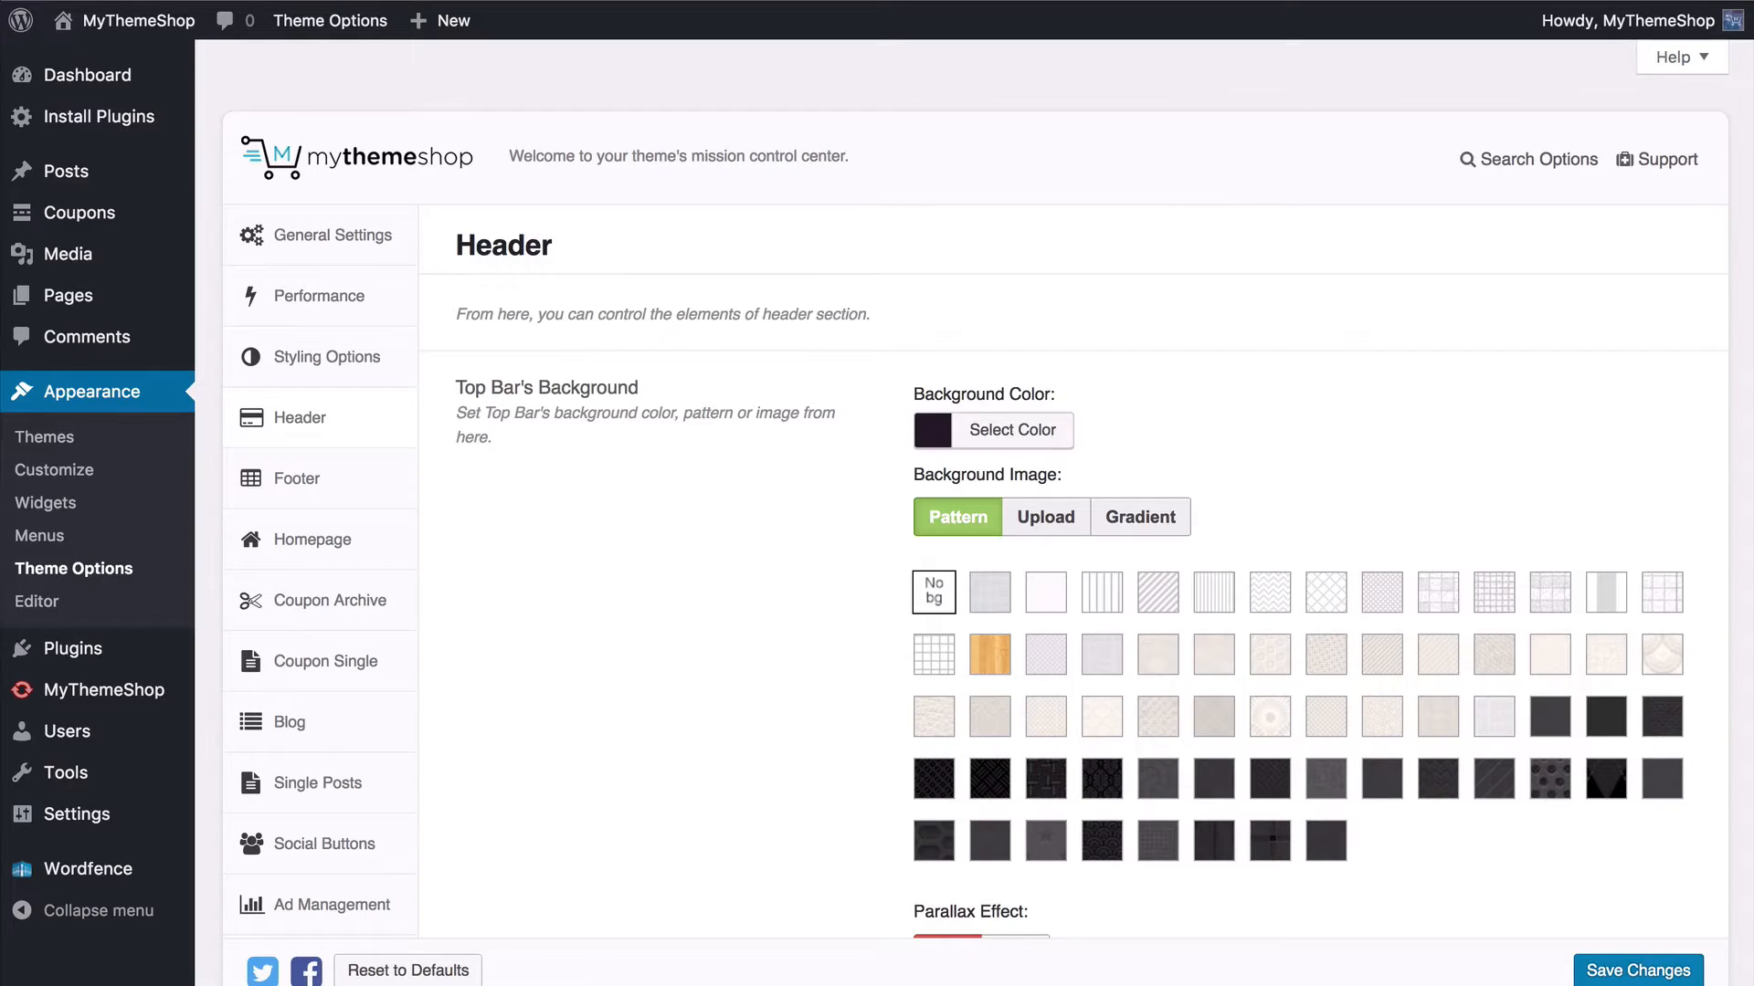
scroll(656, 541, down, 3)
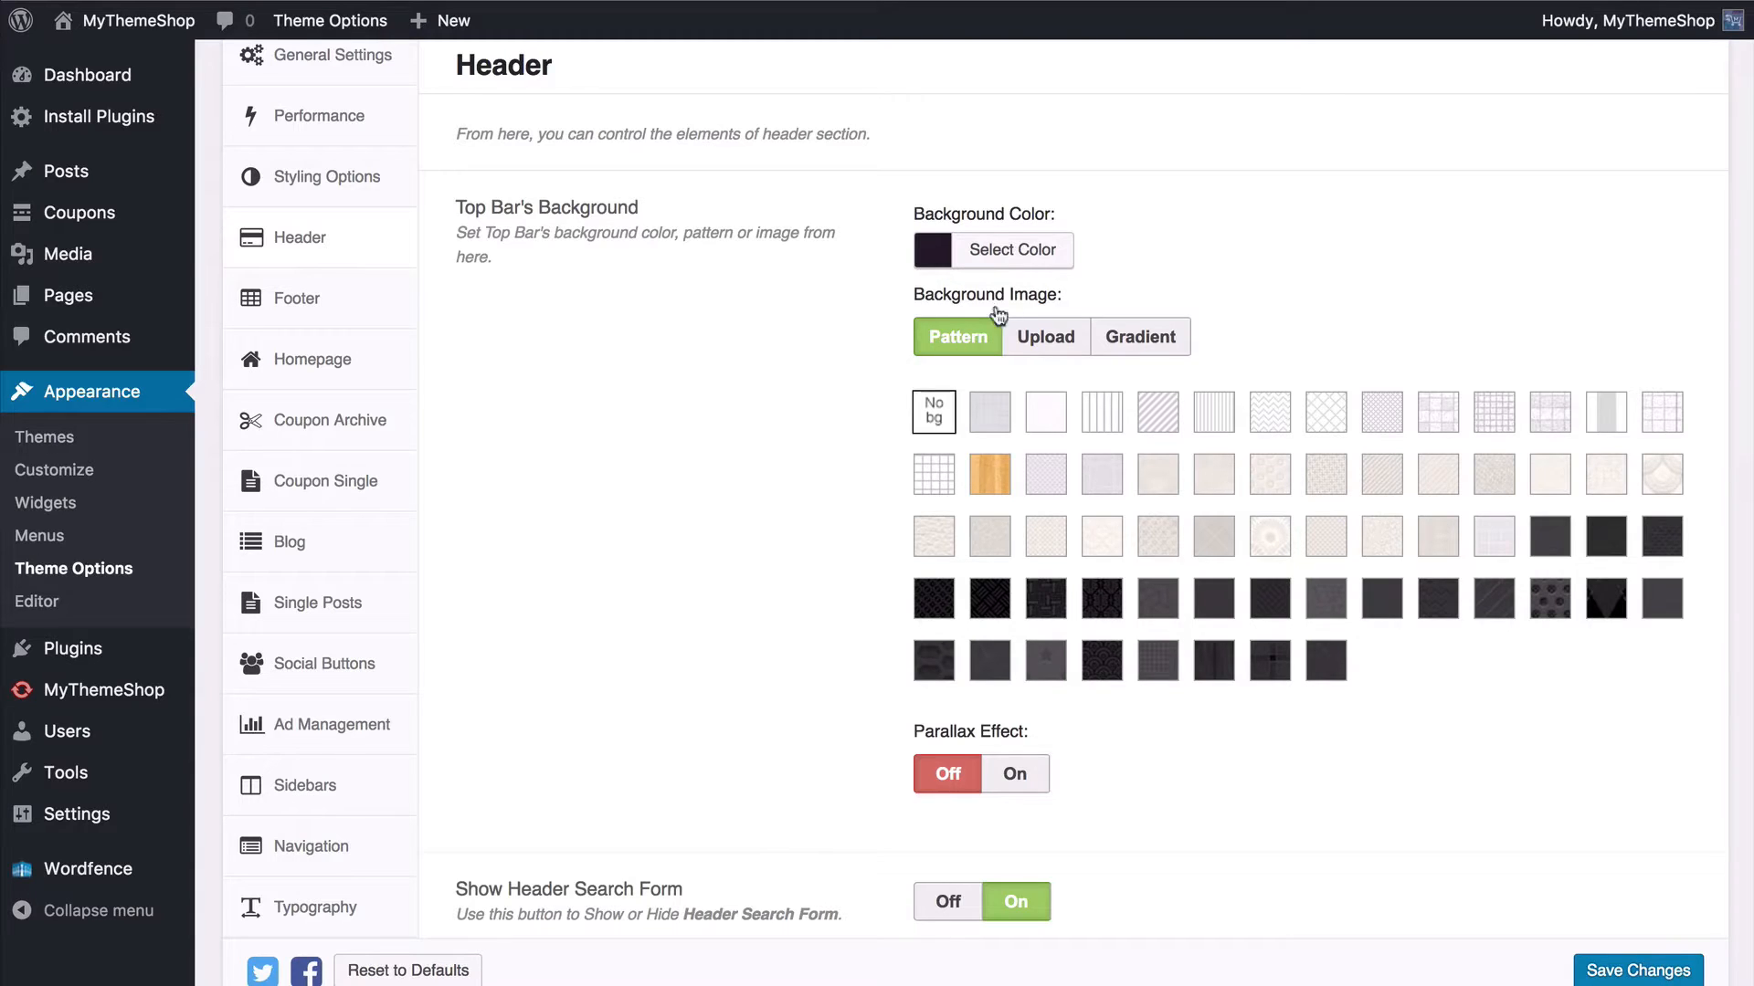
click(1049, 253)
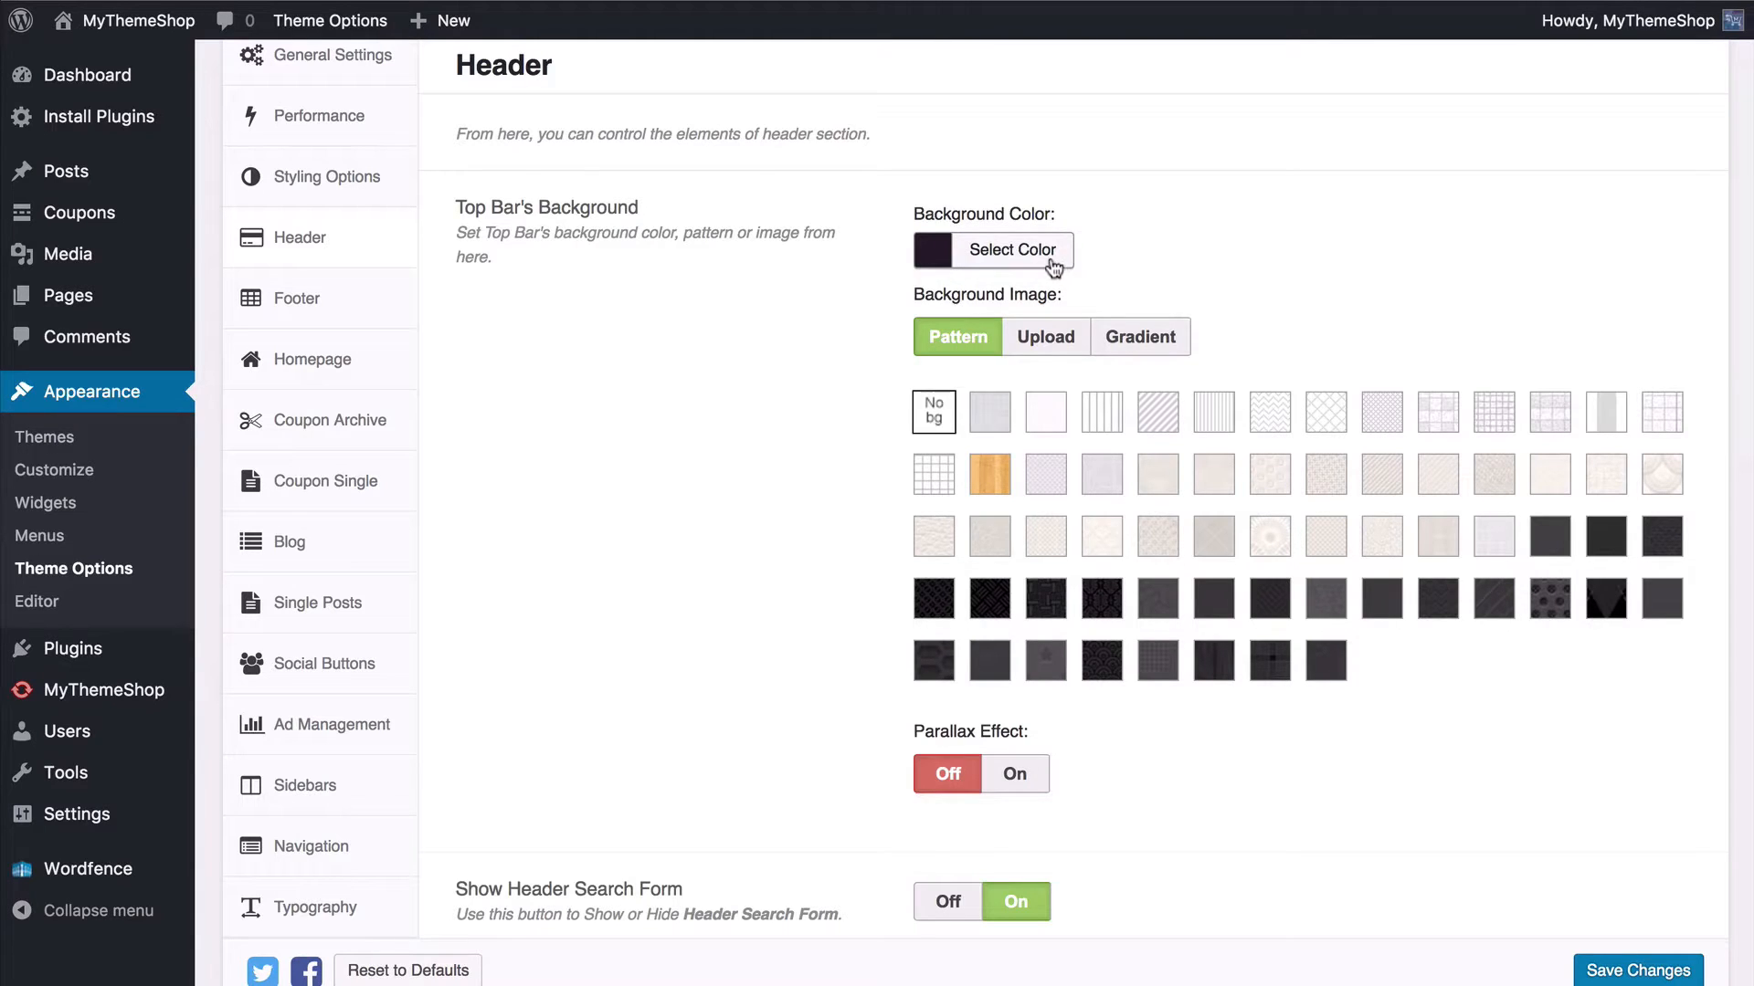
click(855, 331)
click(1073, 335)
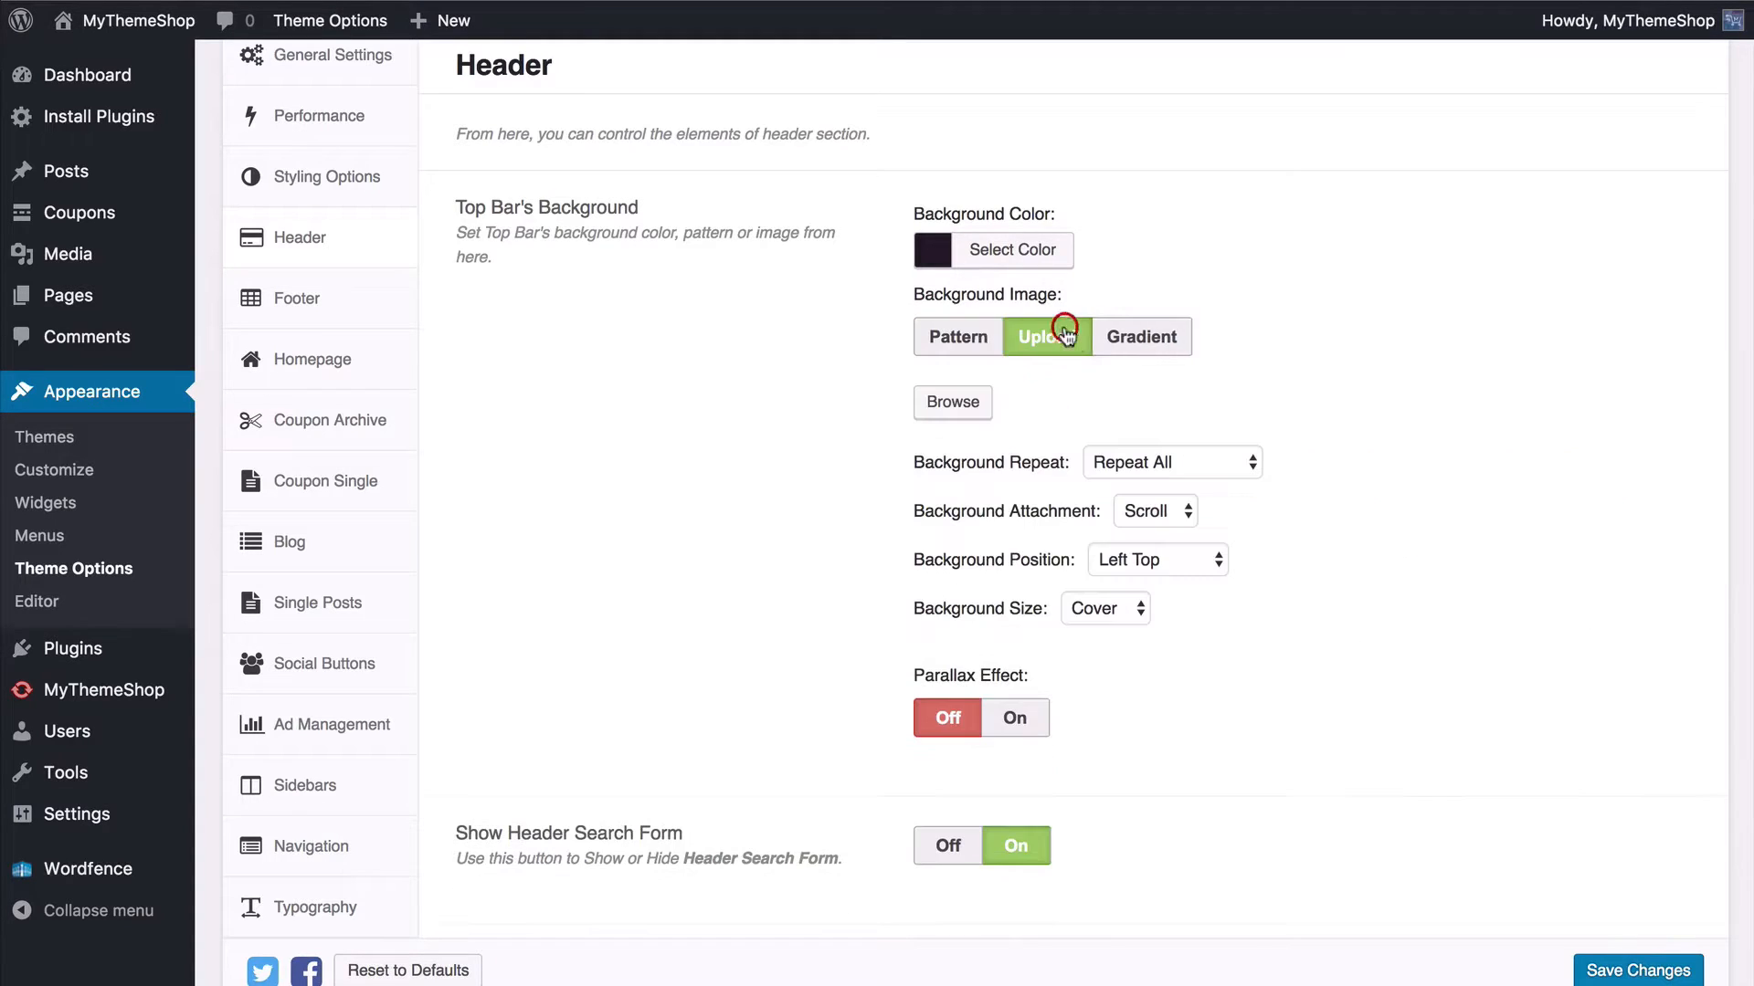
click(1133, 341)
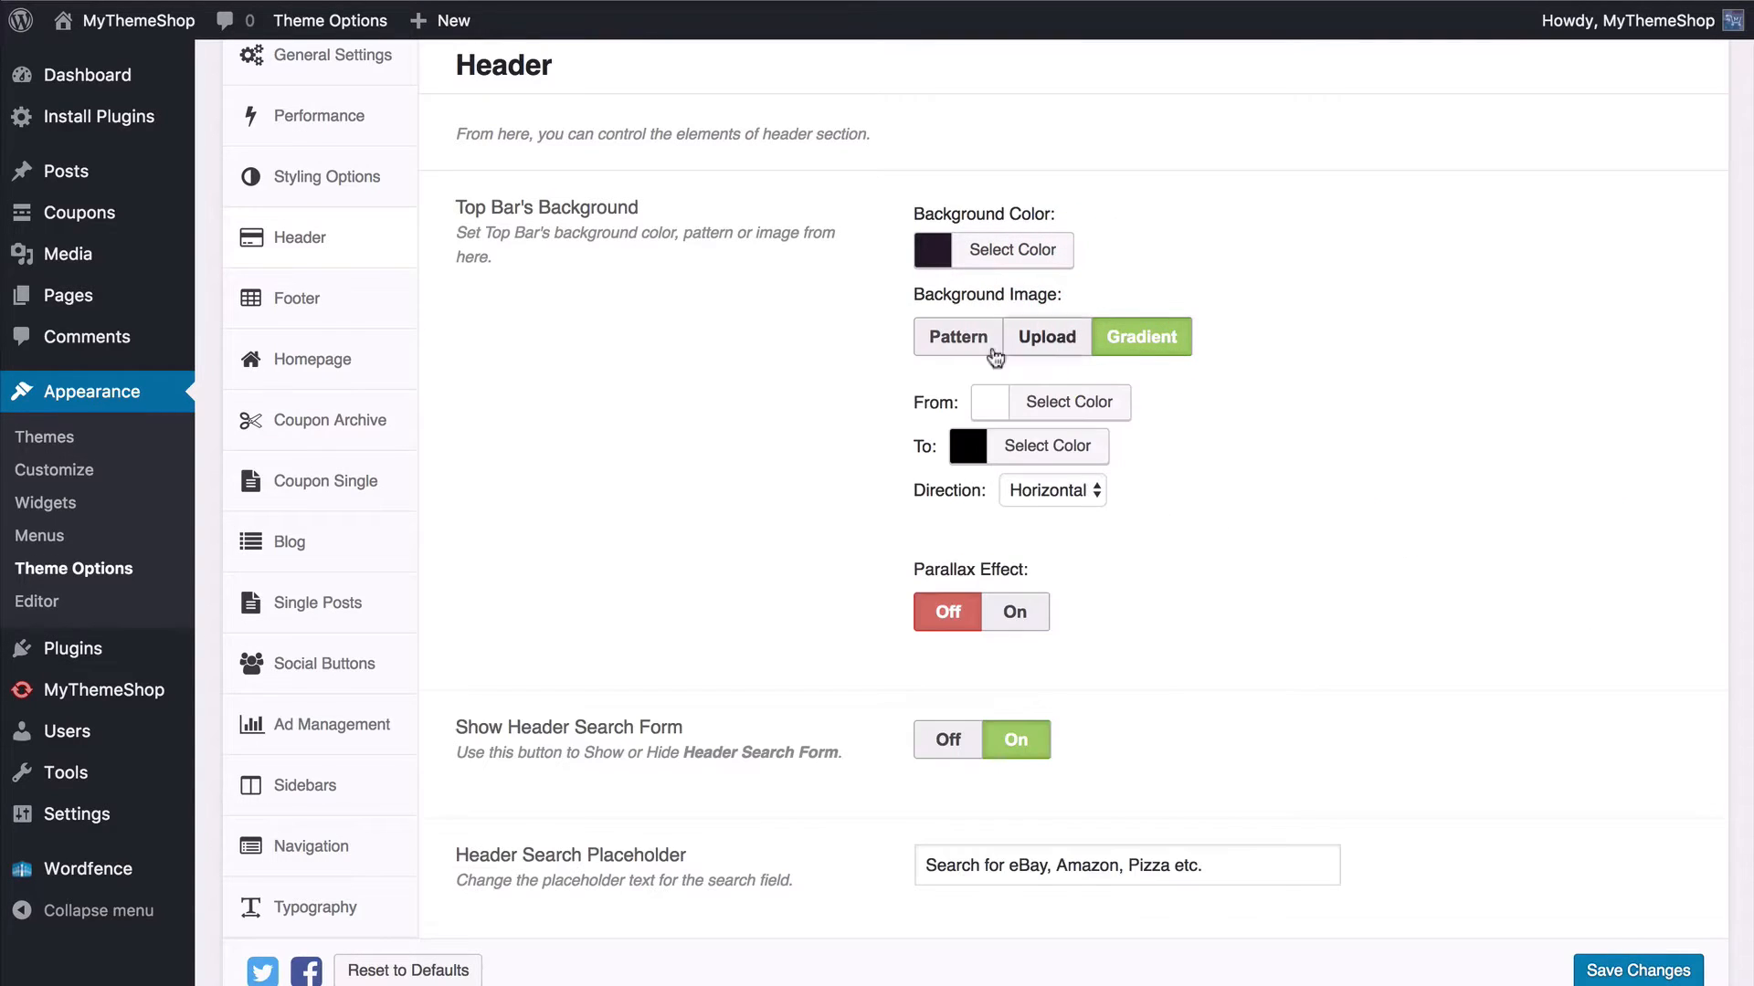
click(957, 341)
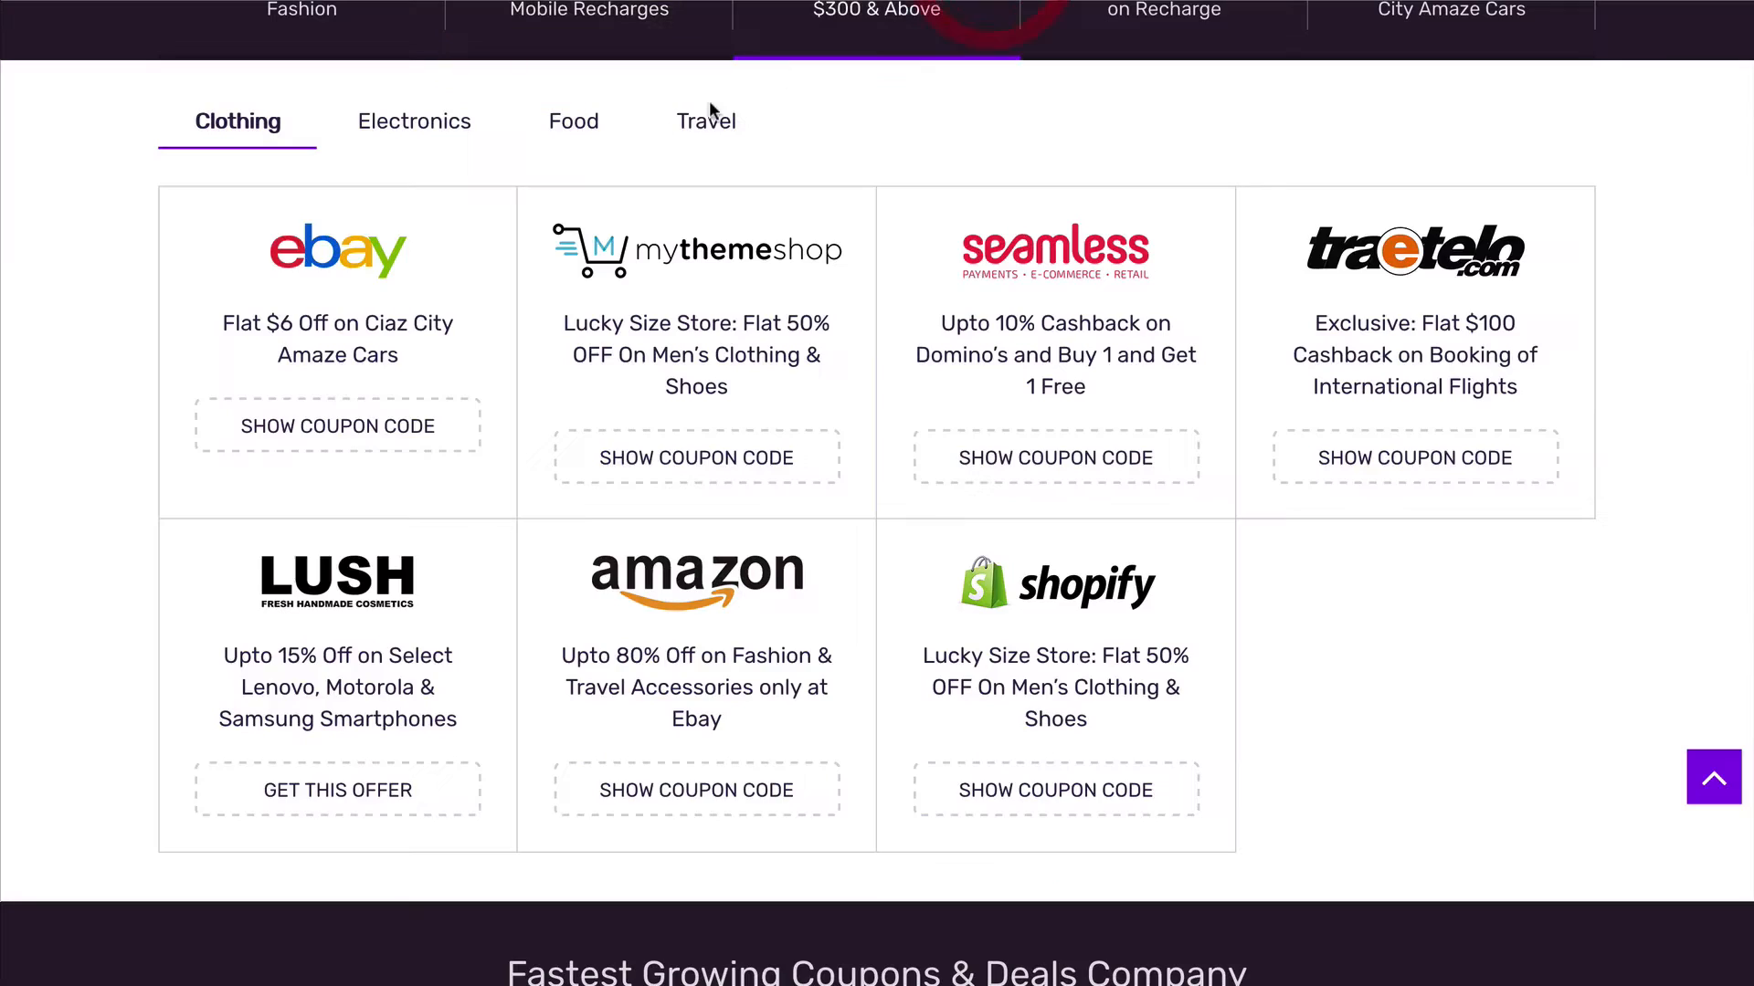
Step: Check the homepage's top bar, set the Top Bar's background color to the palette's red, and save the changes
scroll(709, 100, up, 10)
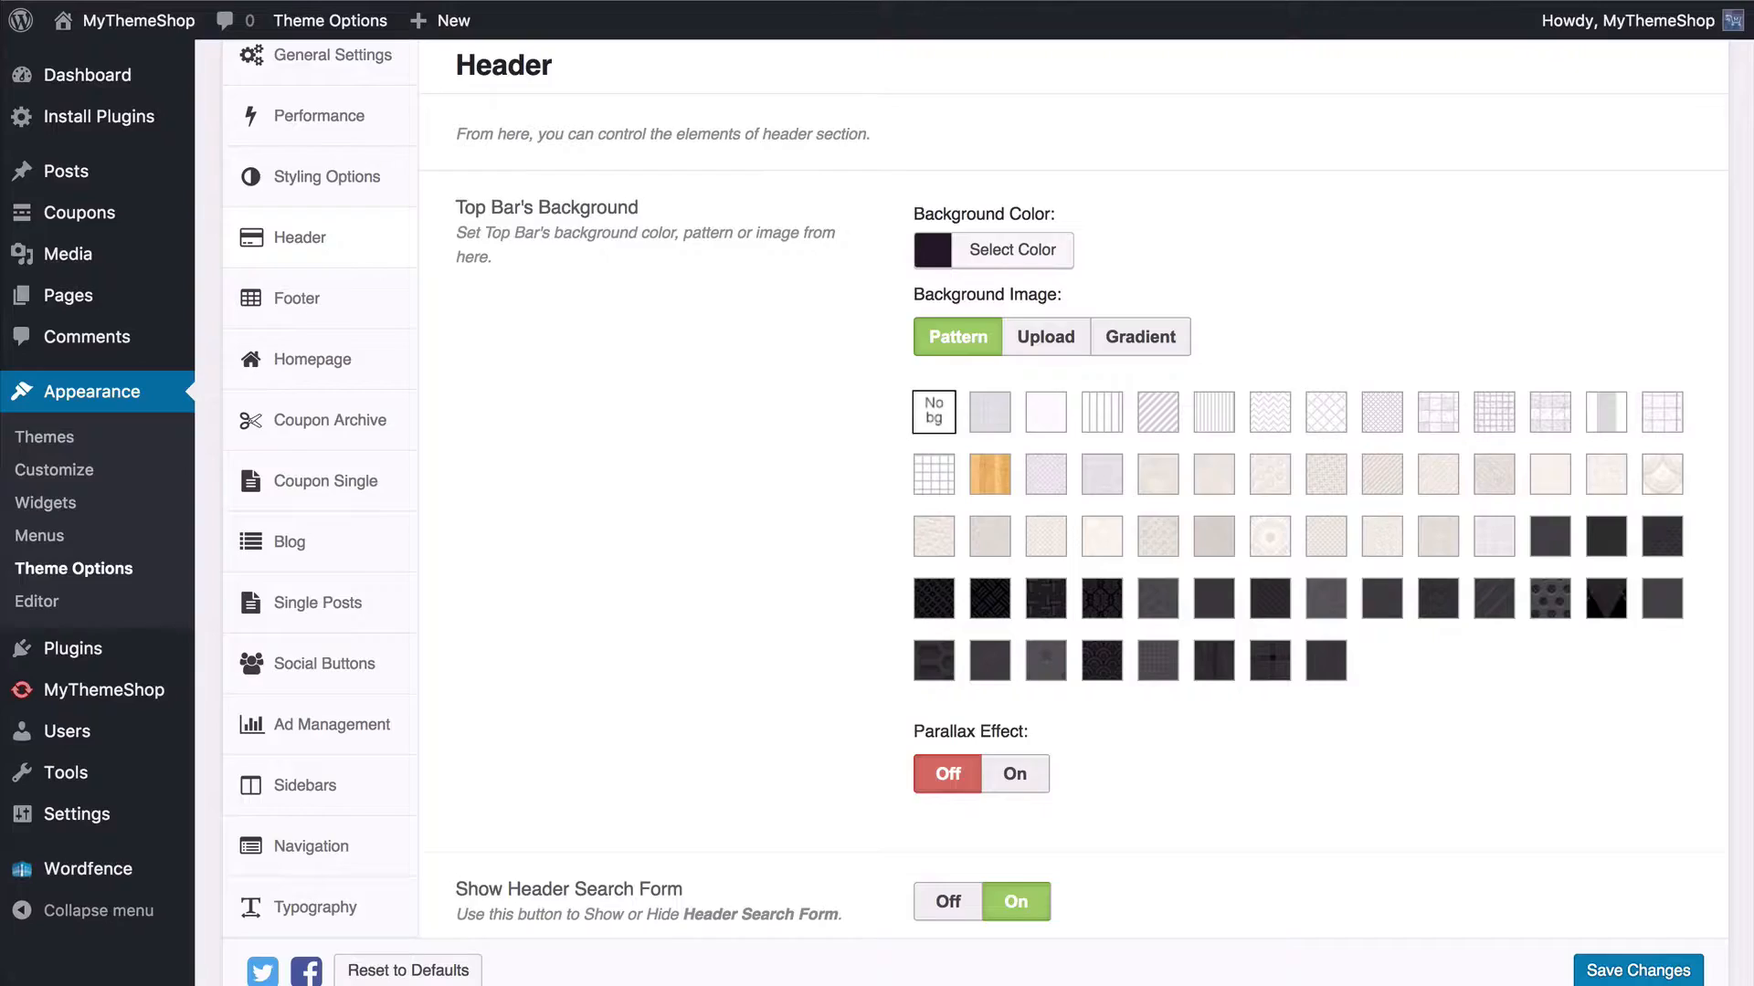
click(982, 250)
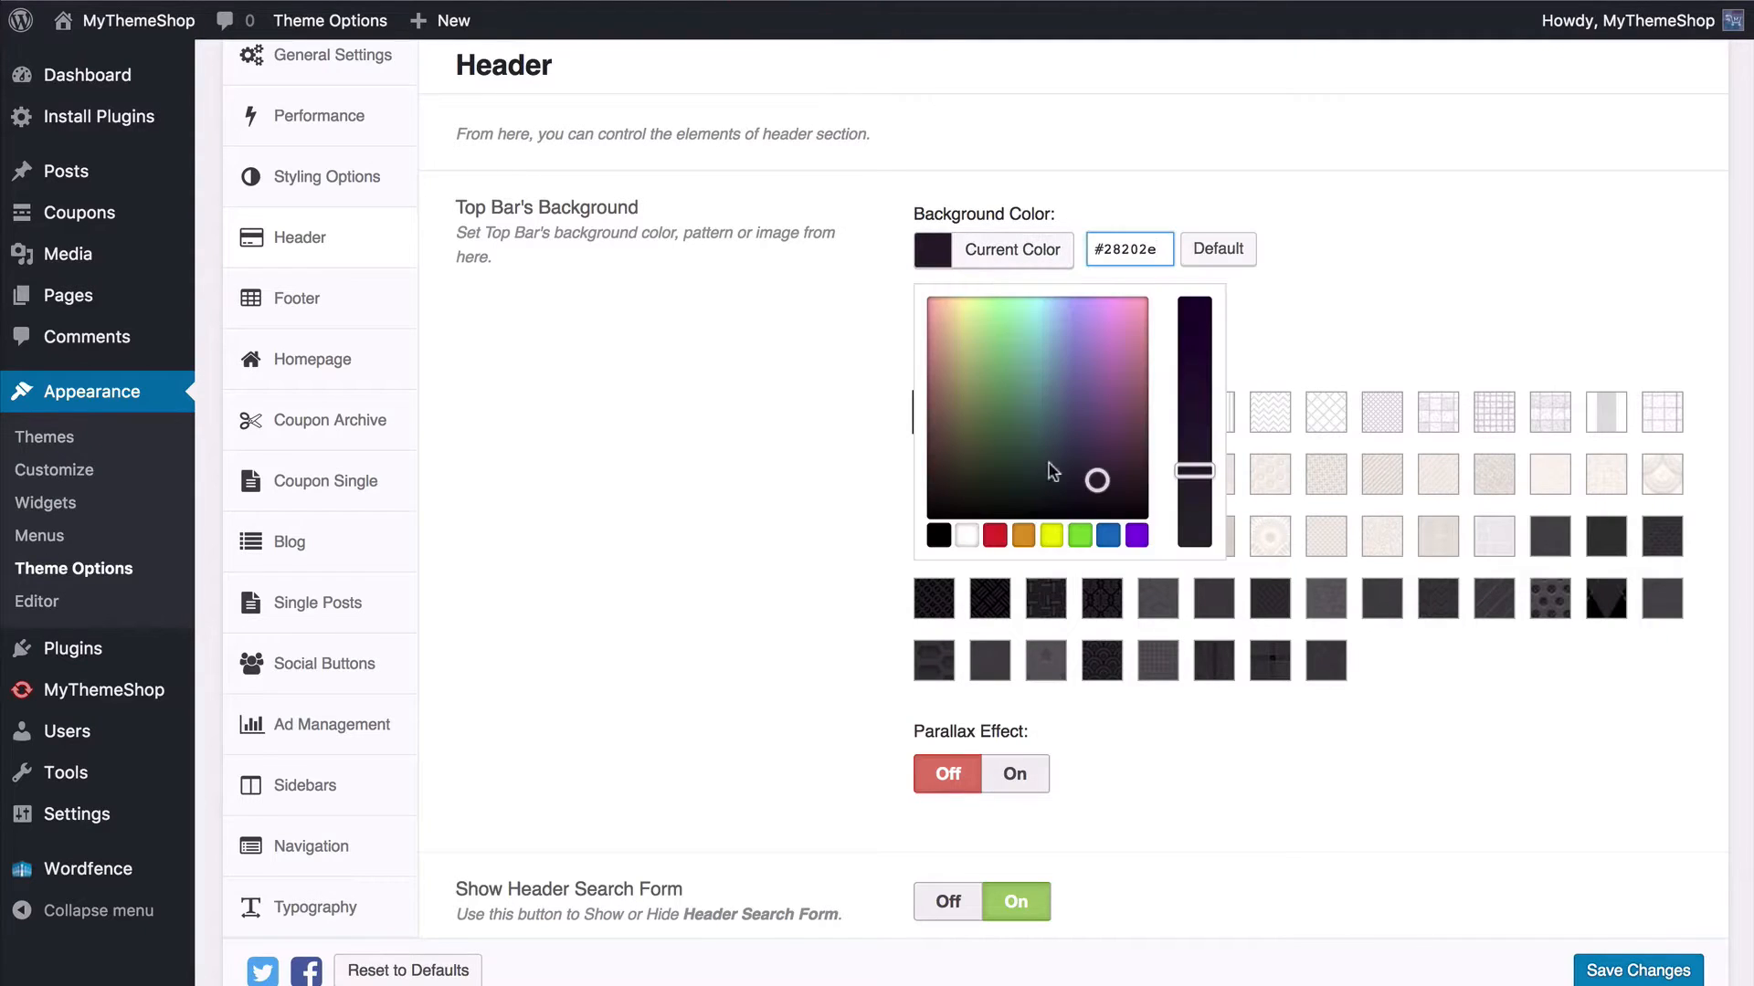
click(995, 535)
click(836, 482)
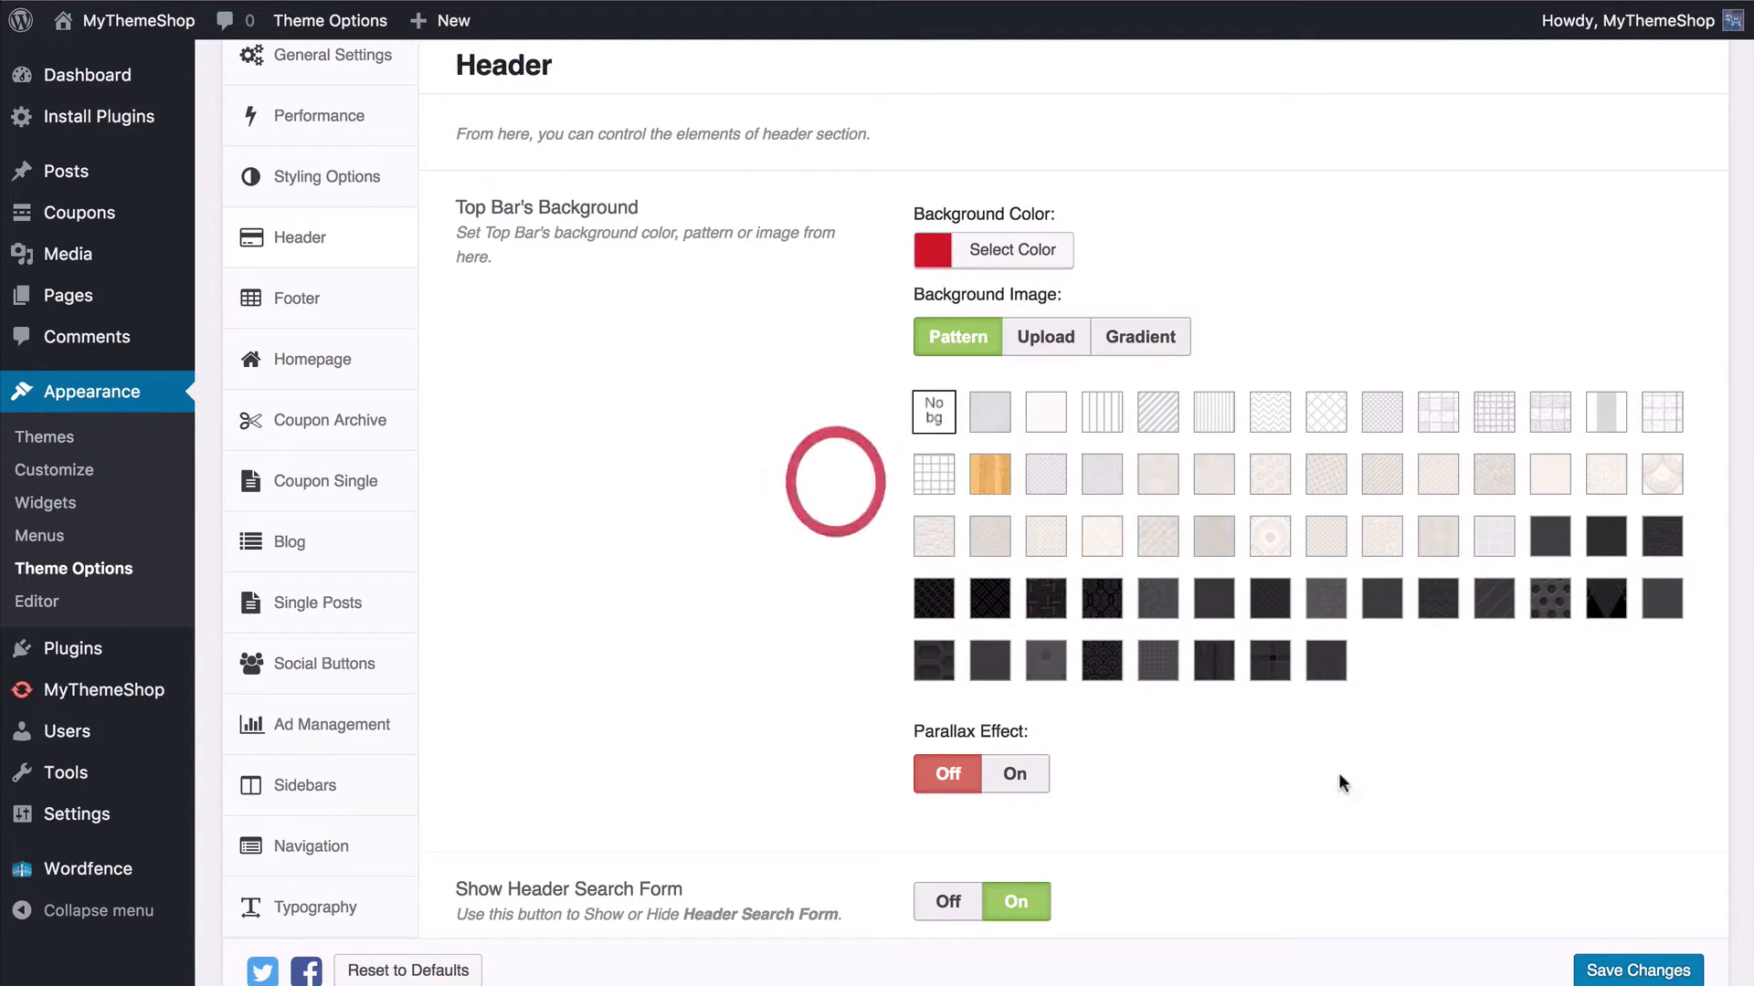
click(1612, 968)
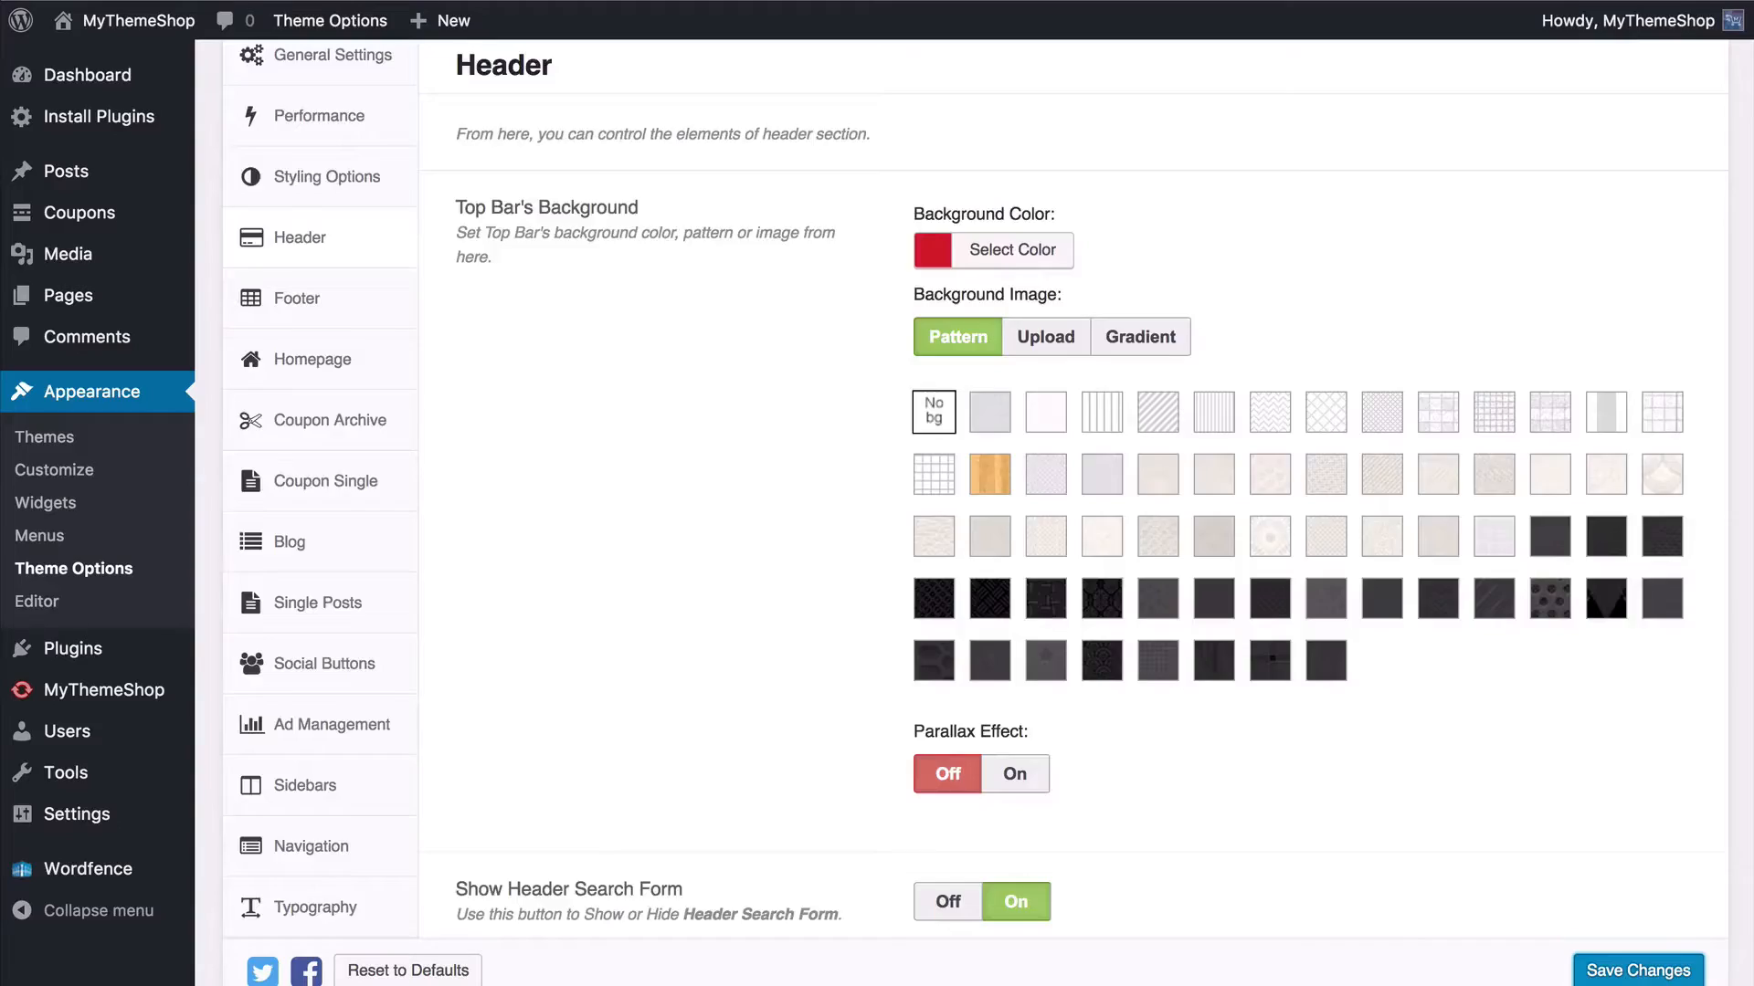
Step: Look through the header search form, search placeholder, login and registration form, navigation background, floating menu and logo options
scroll(674, 475, down, 5)
scroll(674, 496, down, 2)
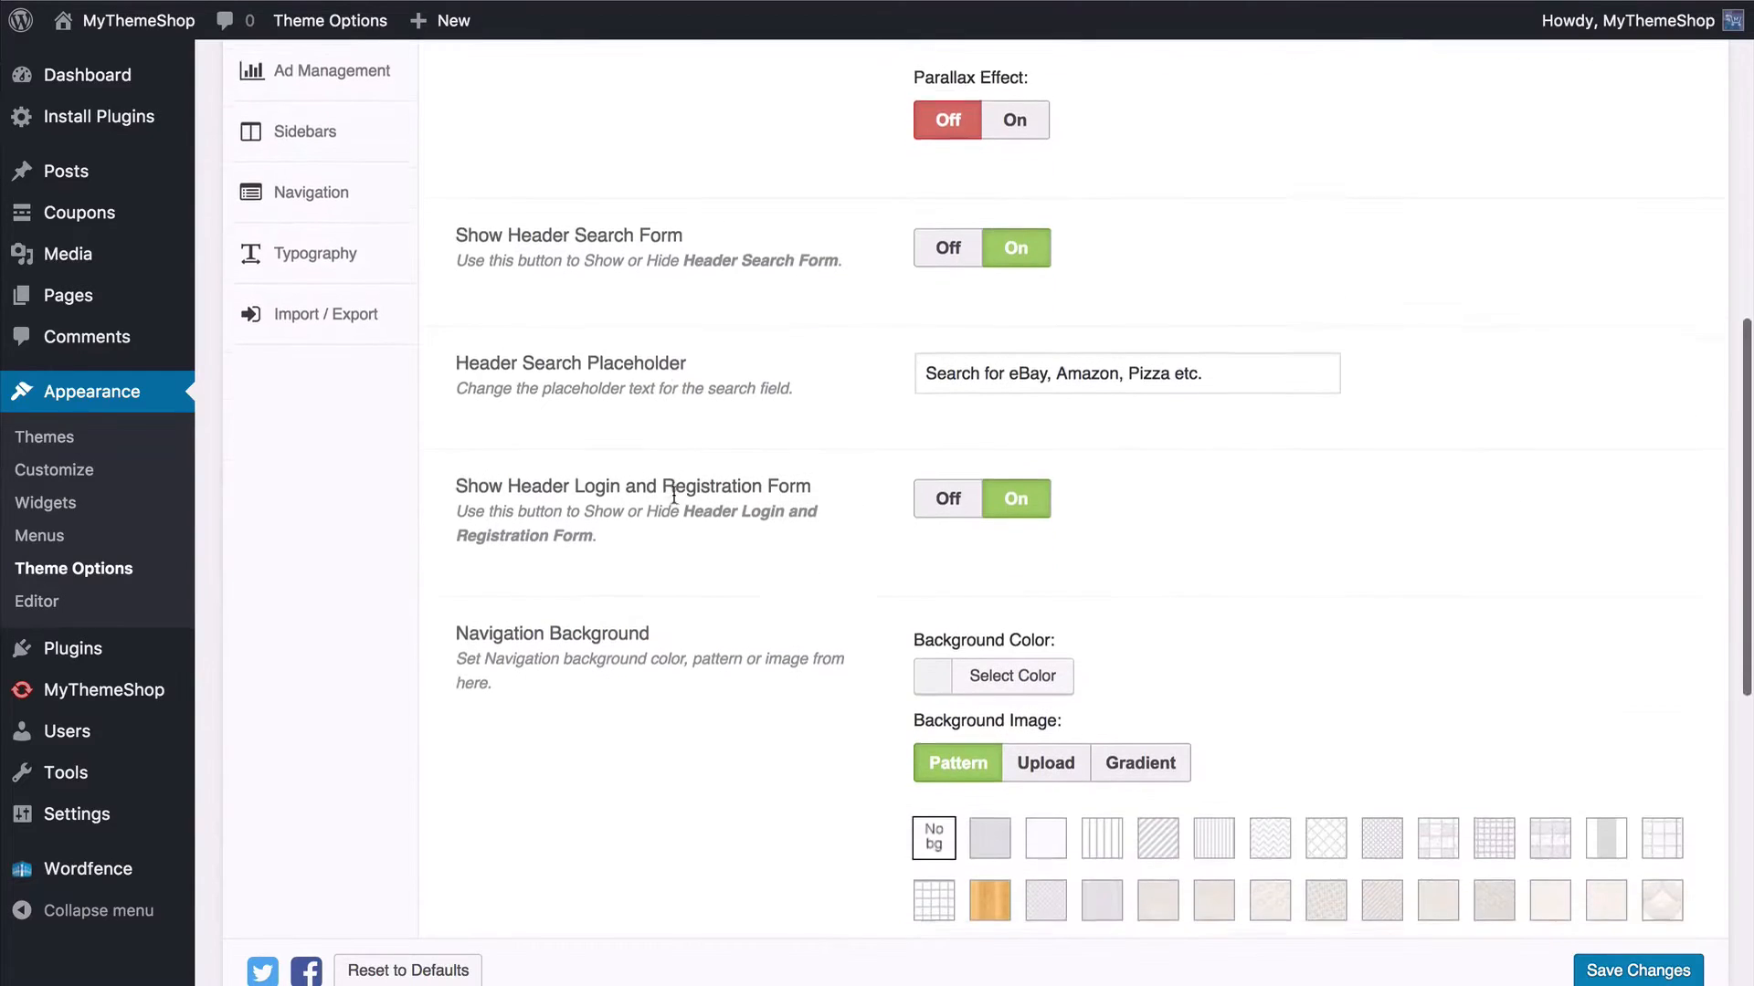
scroll(674, 496, down, 2)
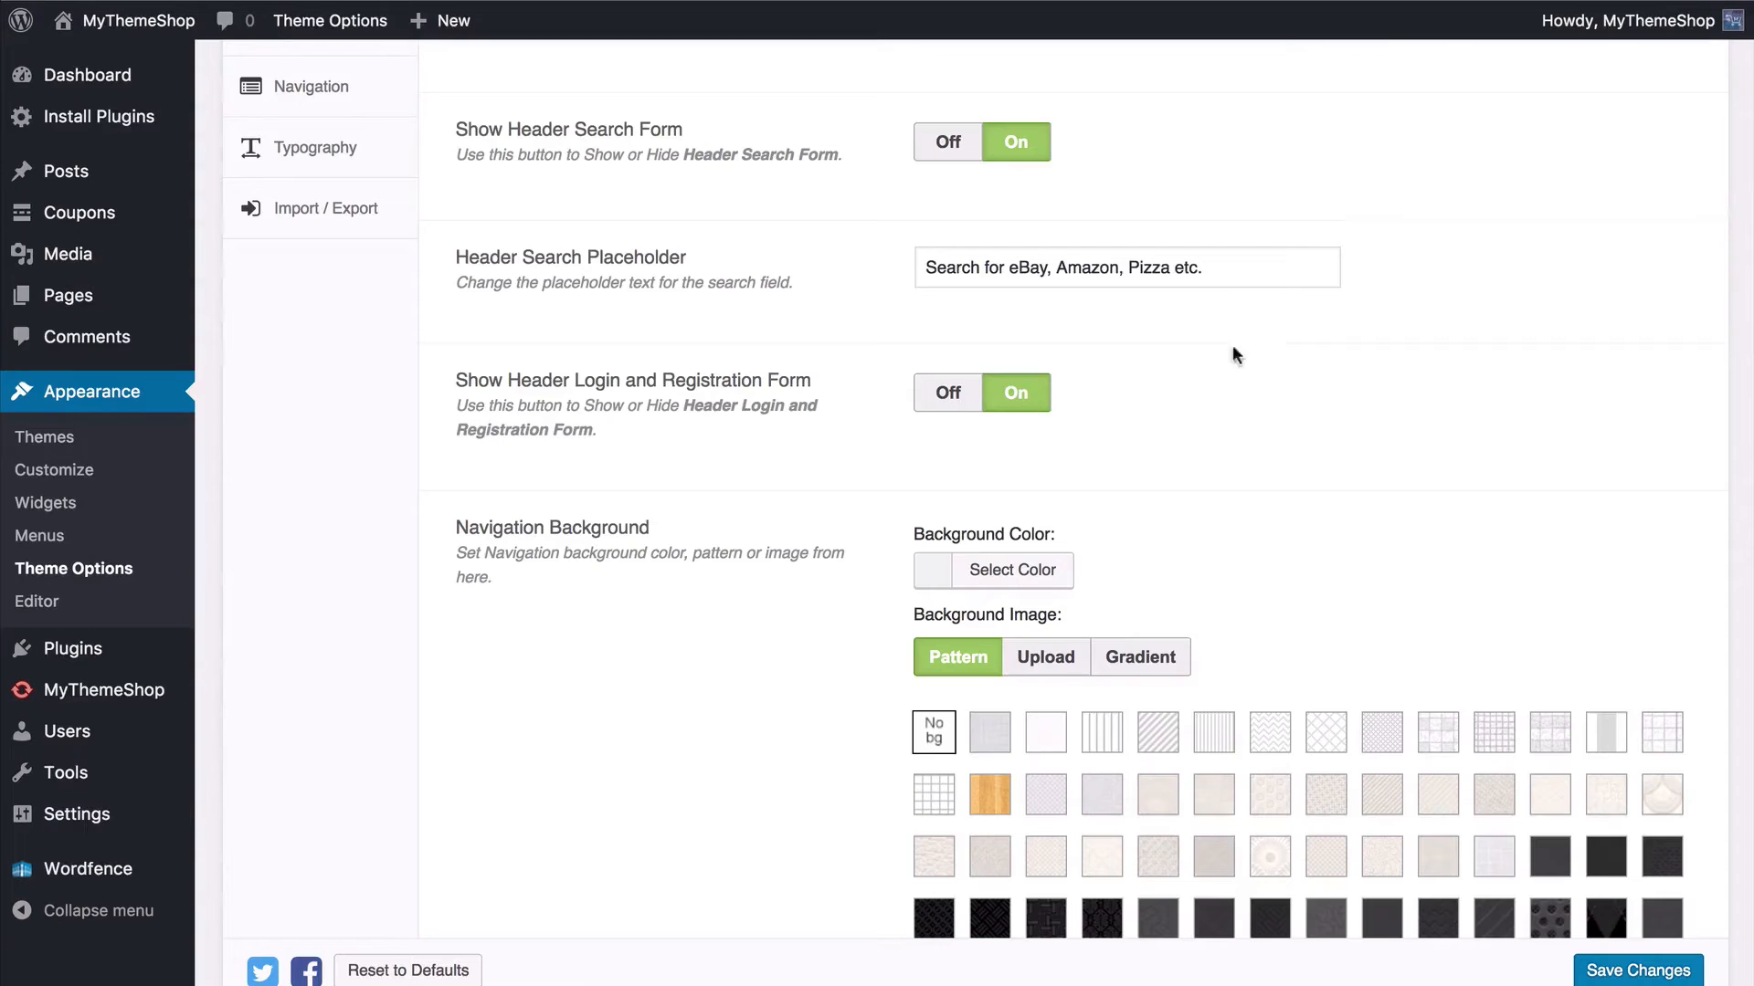
click(951, 392)
scroll(704, 733, down, 7)
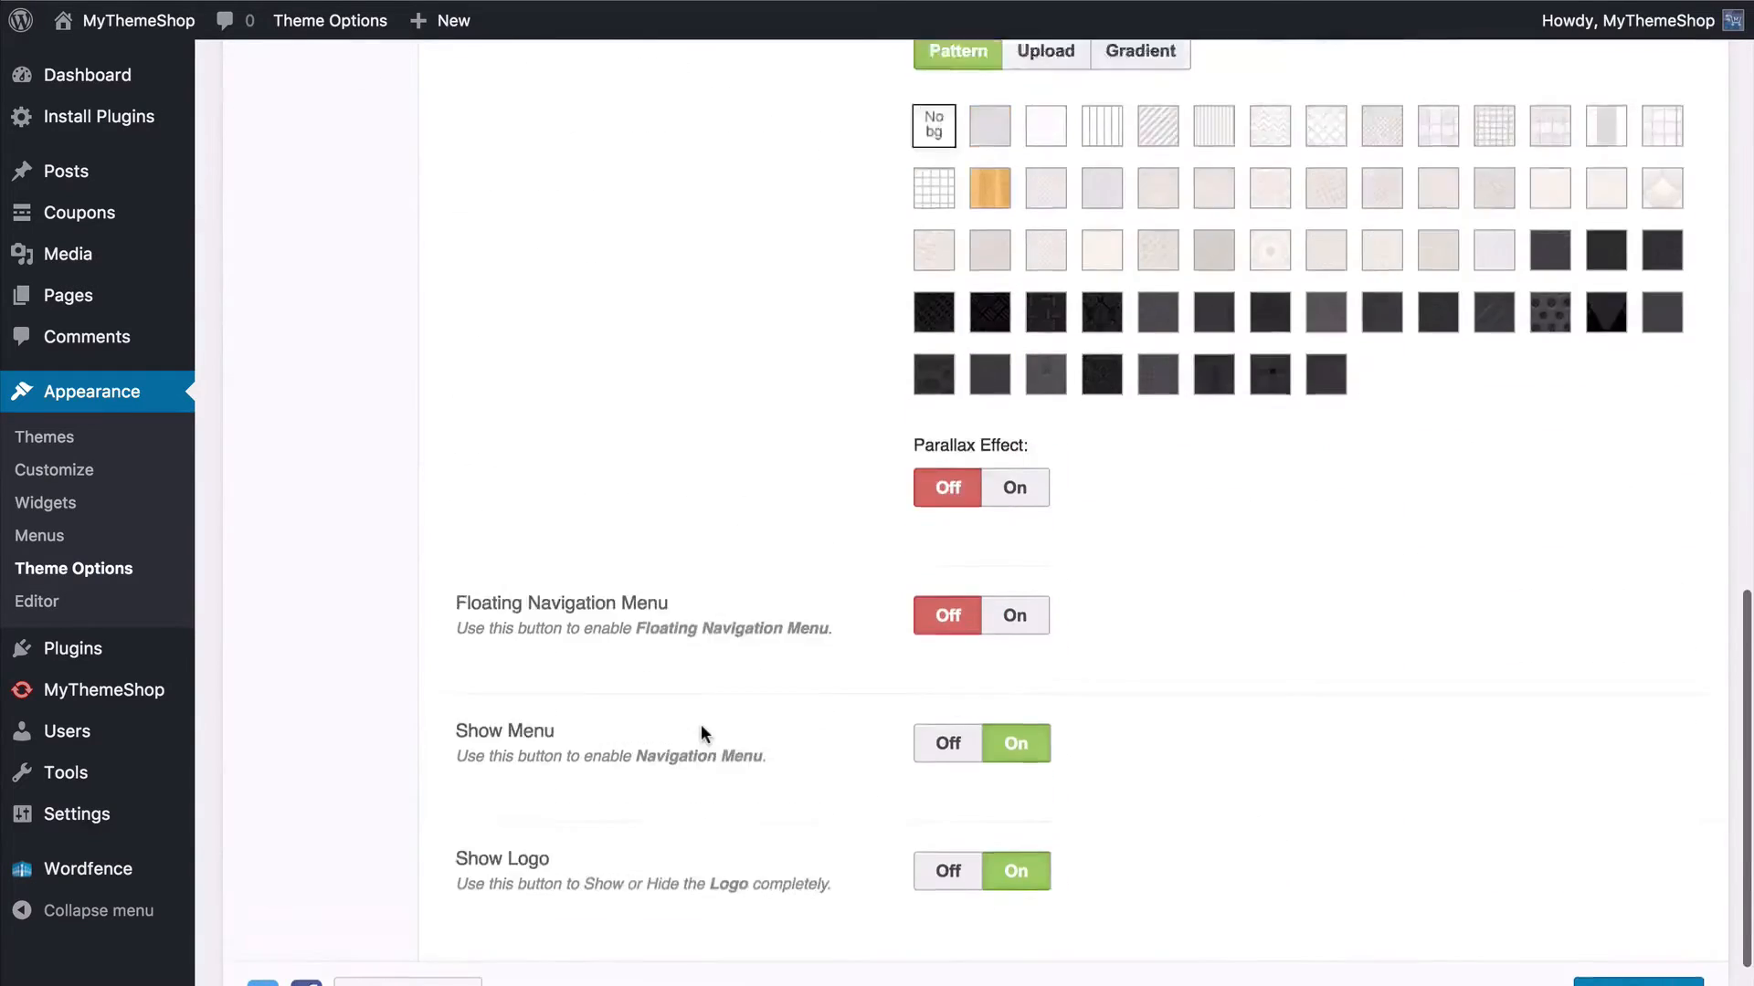
scroll(703, 734, up, 4)
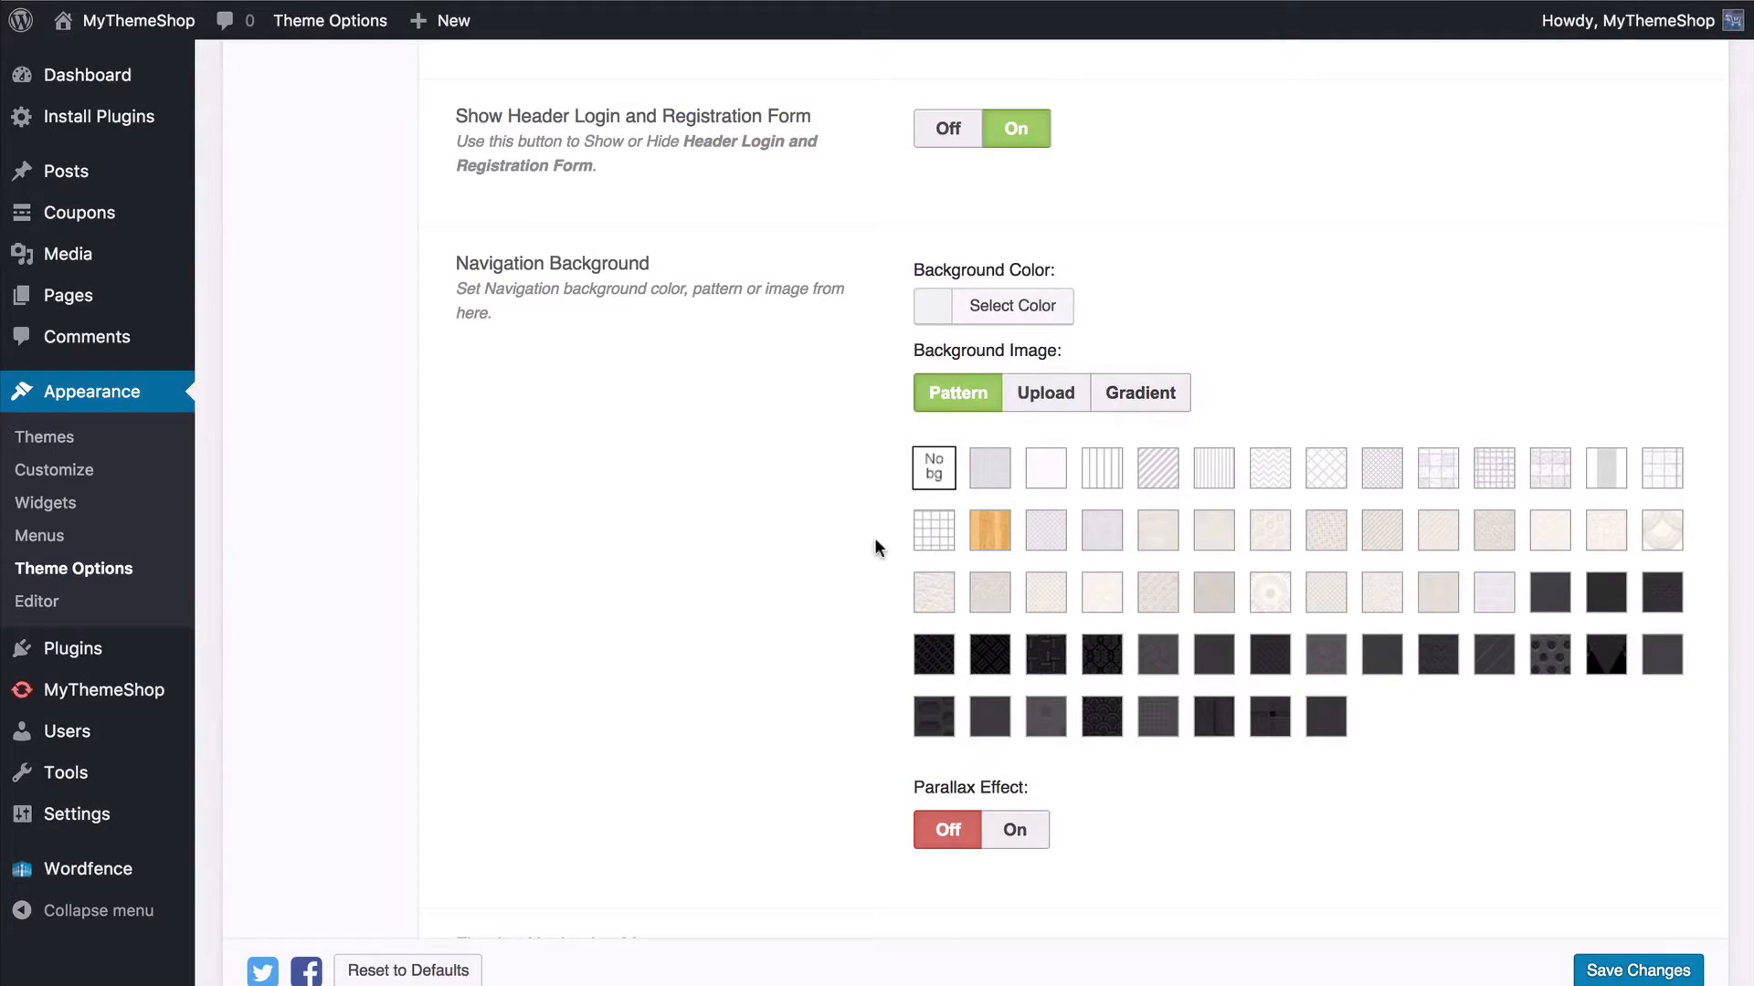
scroll(895, 566, down, 1)
scroll(925, 592, down, 5)
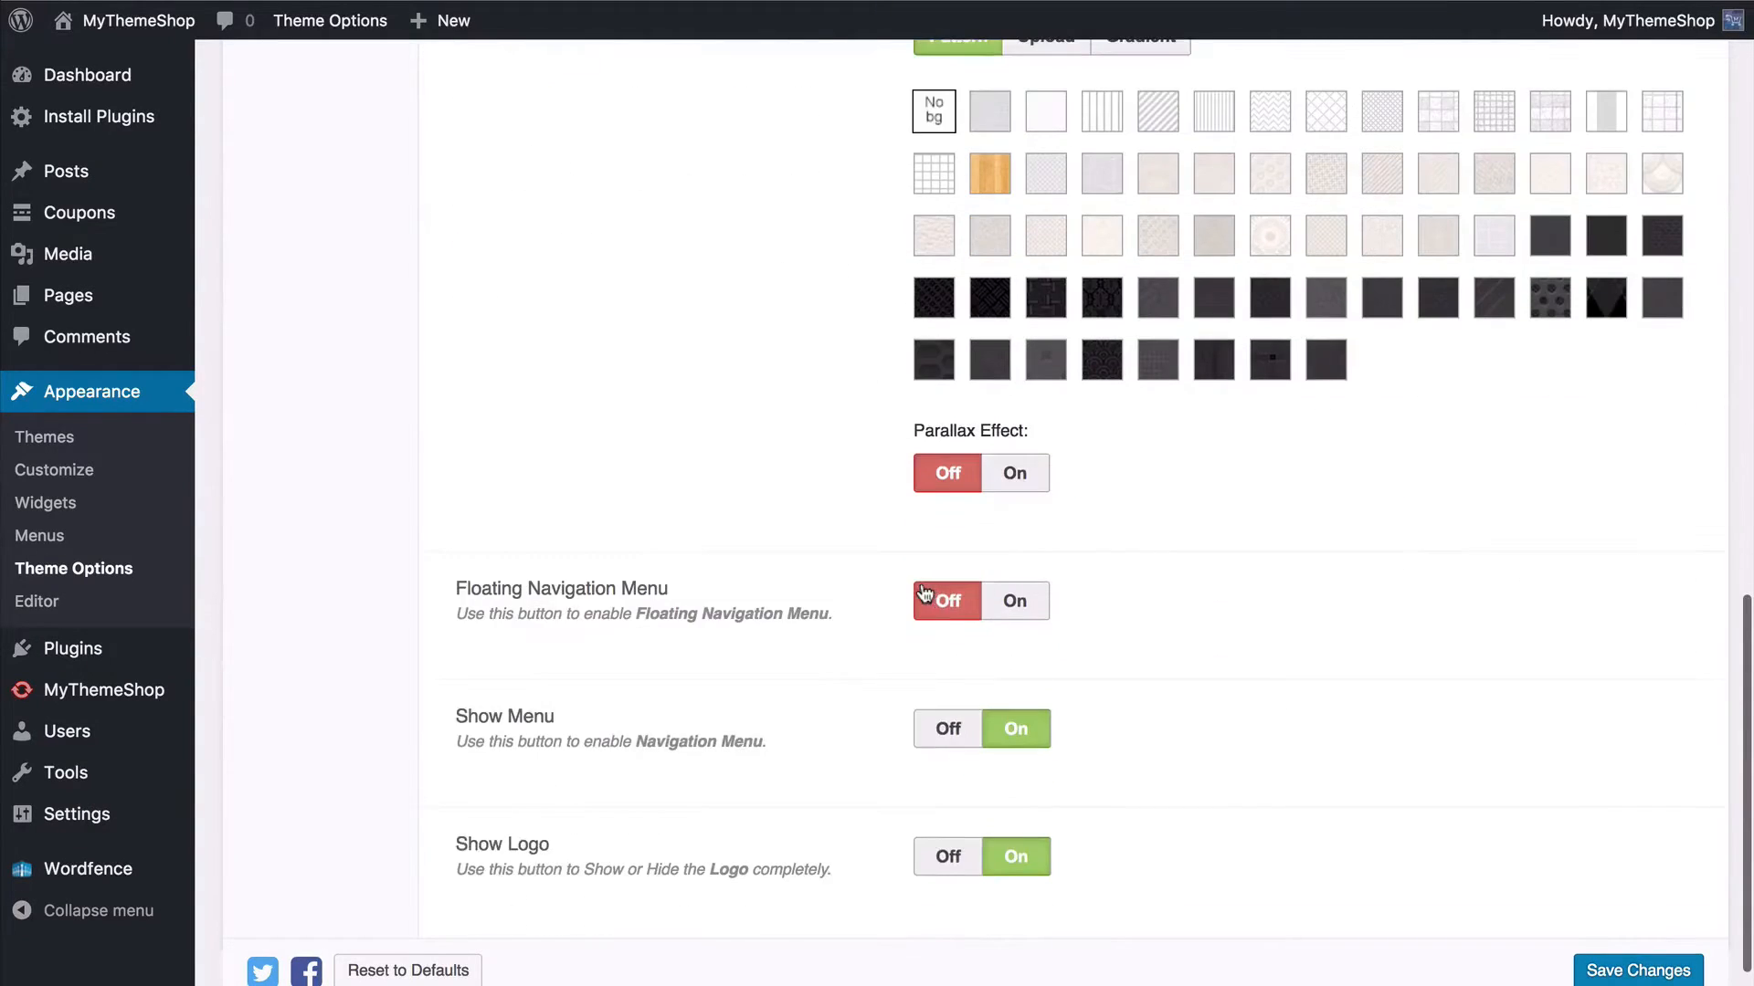
scroll(927, 591, down, 1)
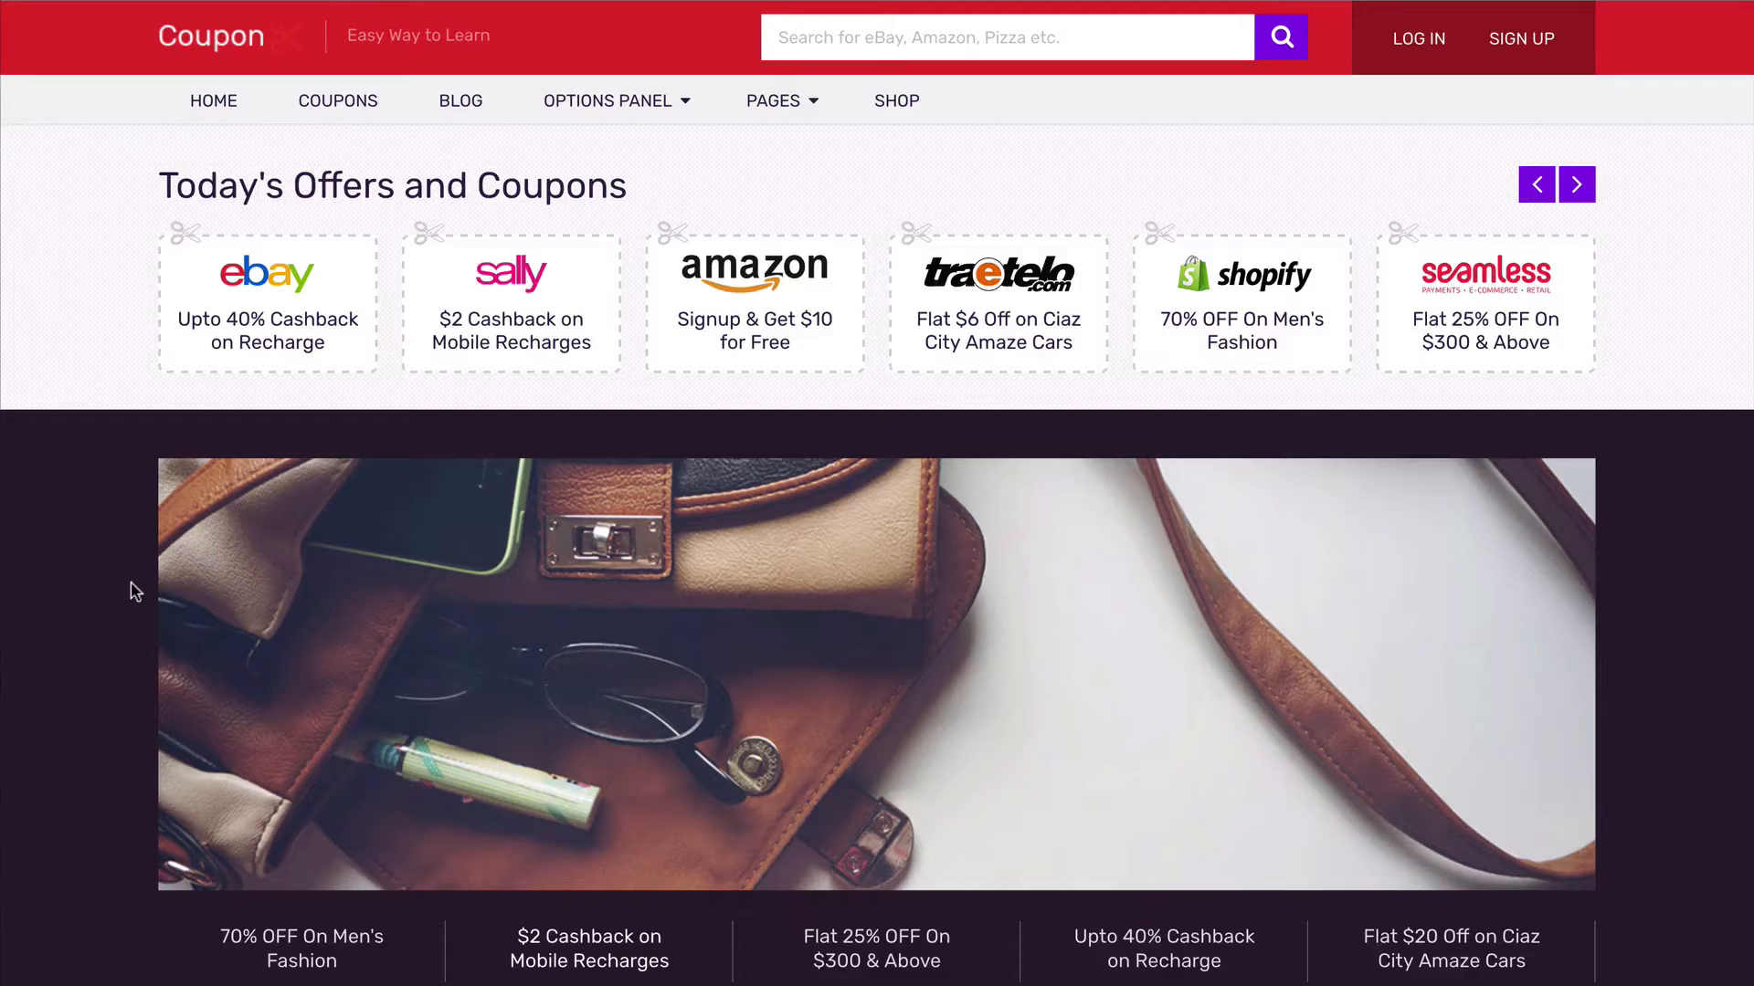
Step: Check the homepage menu while scrolling, turn Floating Navigation Menu on, and save the changes
scroll(130, 591, down, 10)
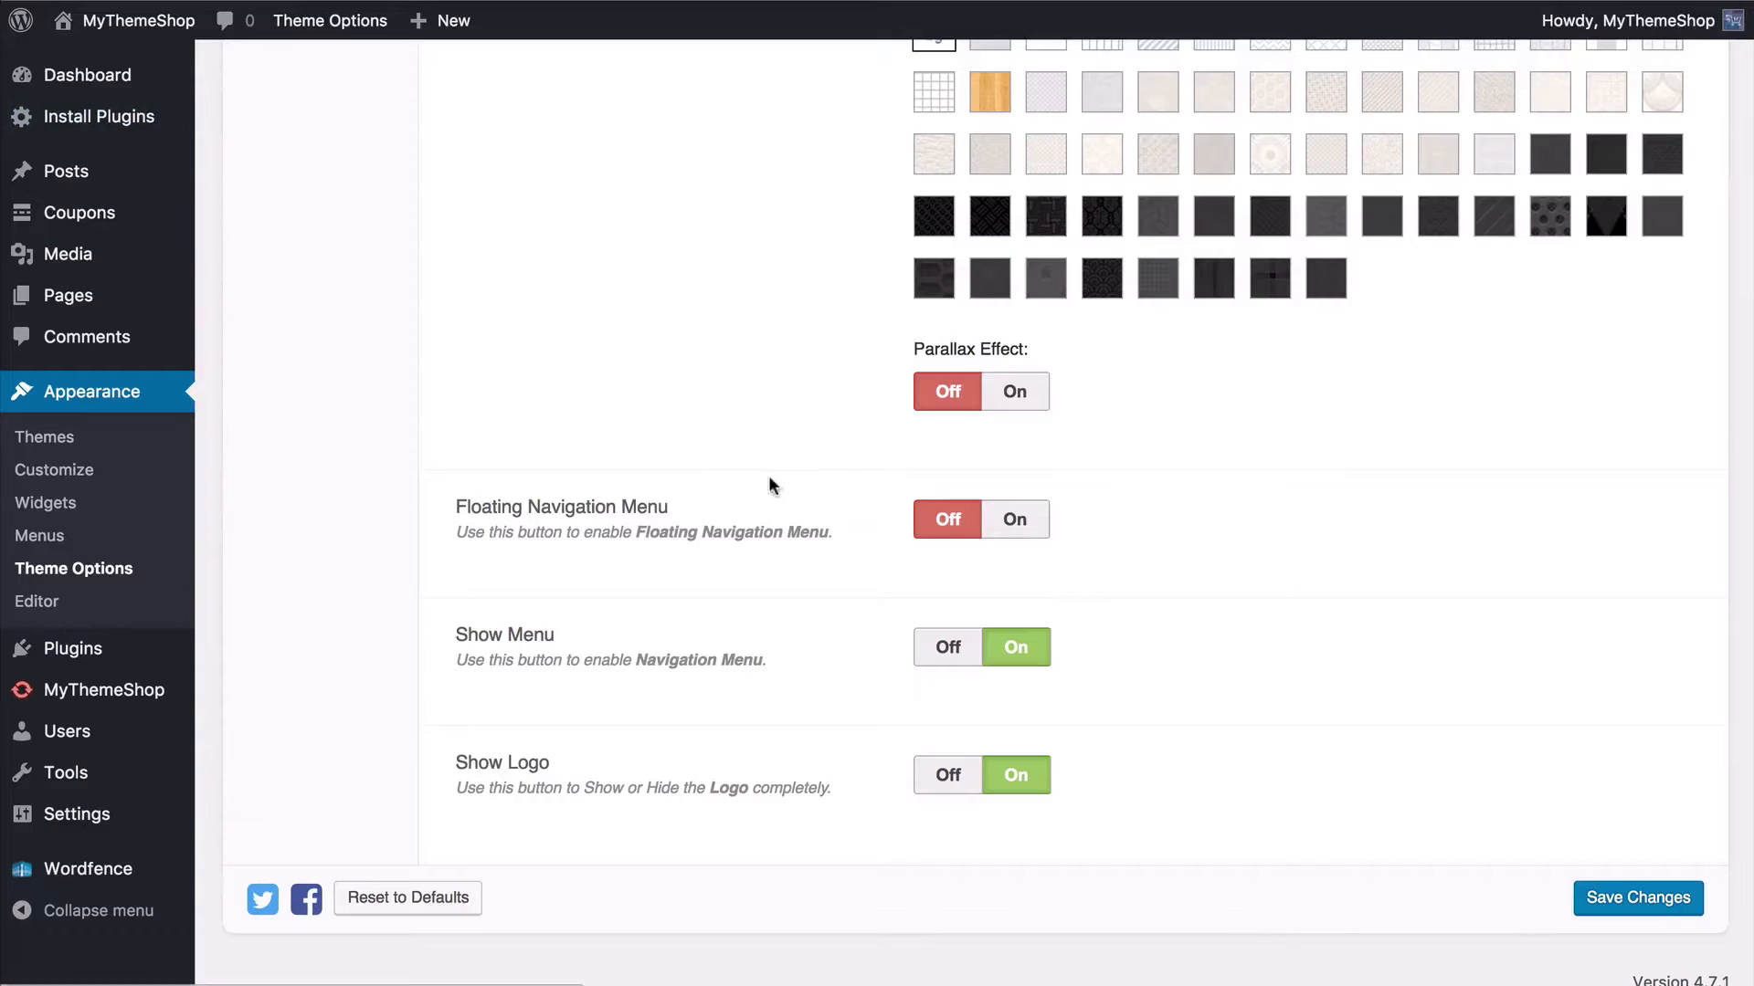
click(1027, 537)
click(1672, 904)
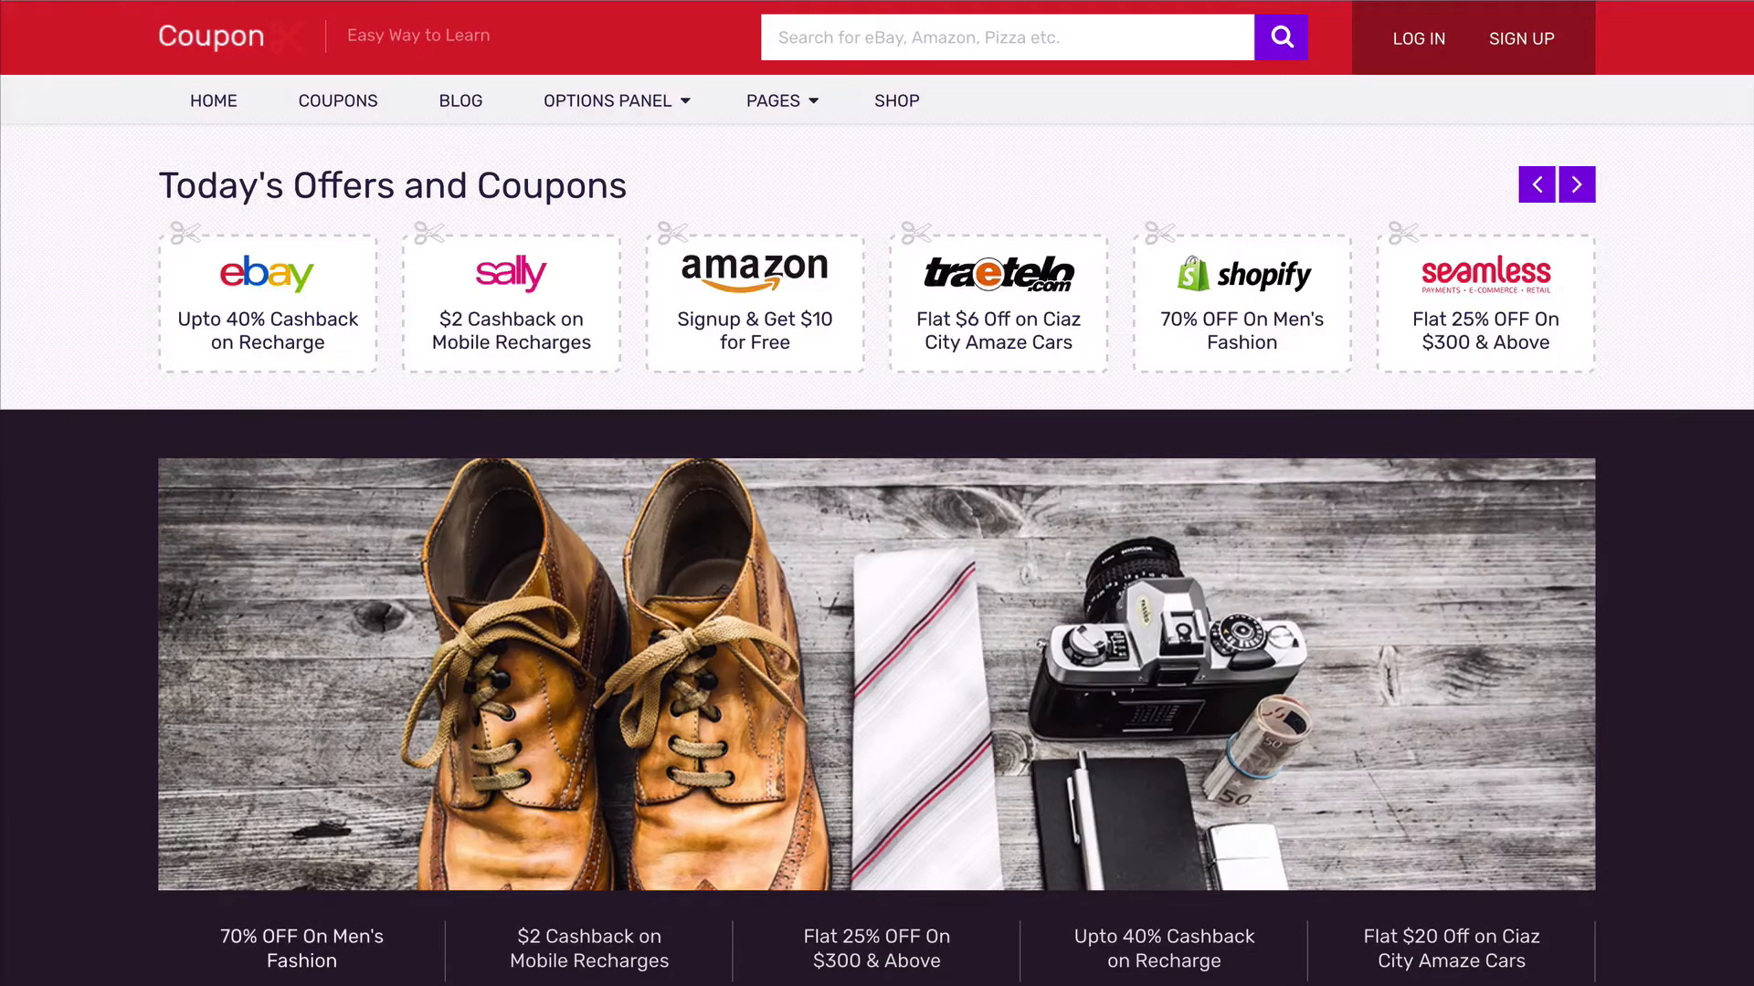
Step: Test the floating navigation menu on the homepage by viewing the page down to its footer and back
scroll(31, 313, down, 5)
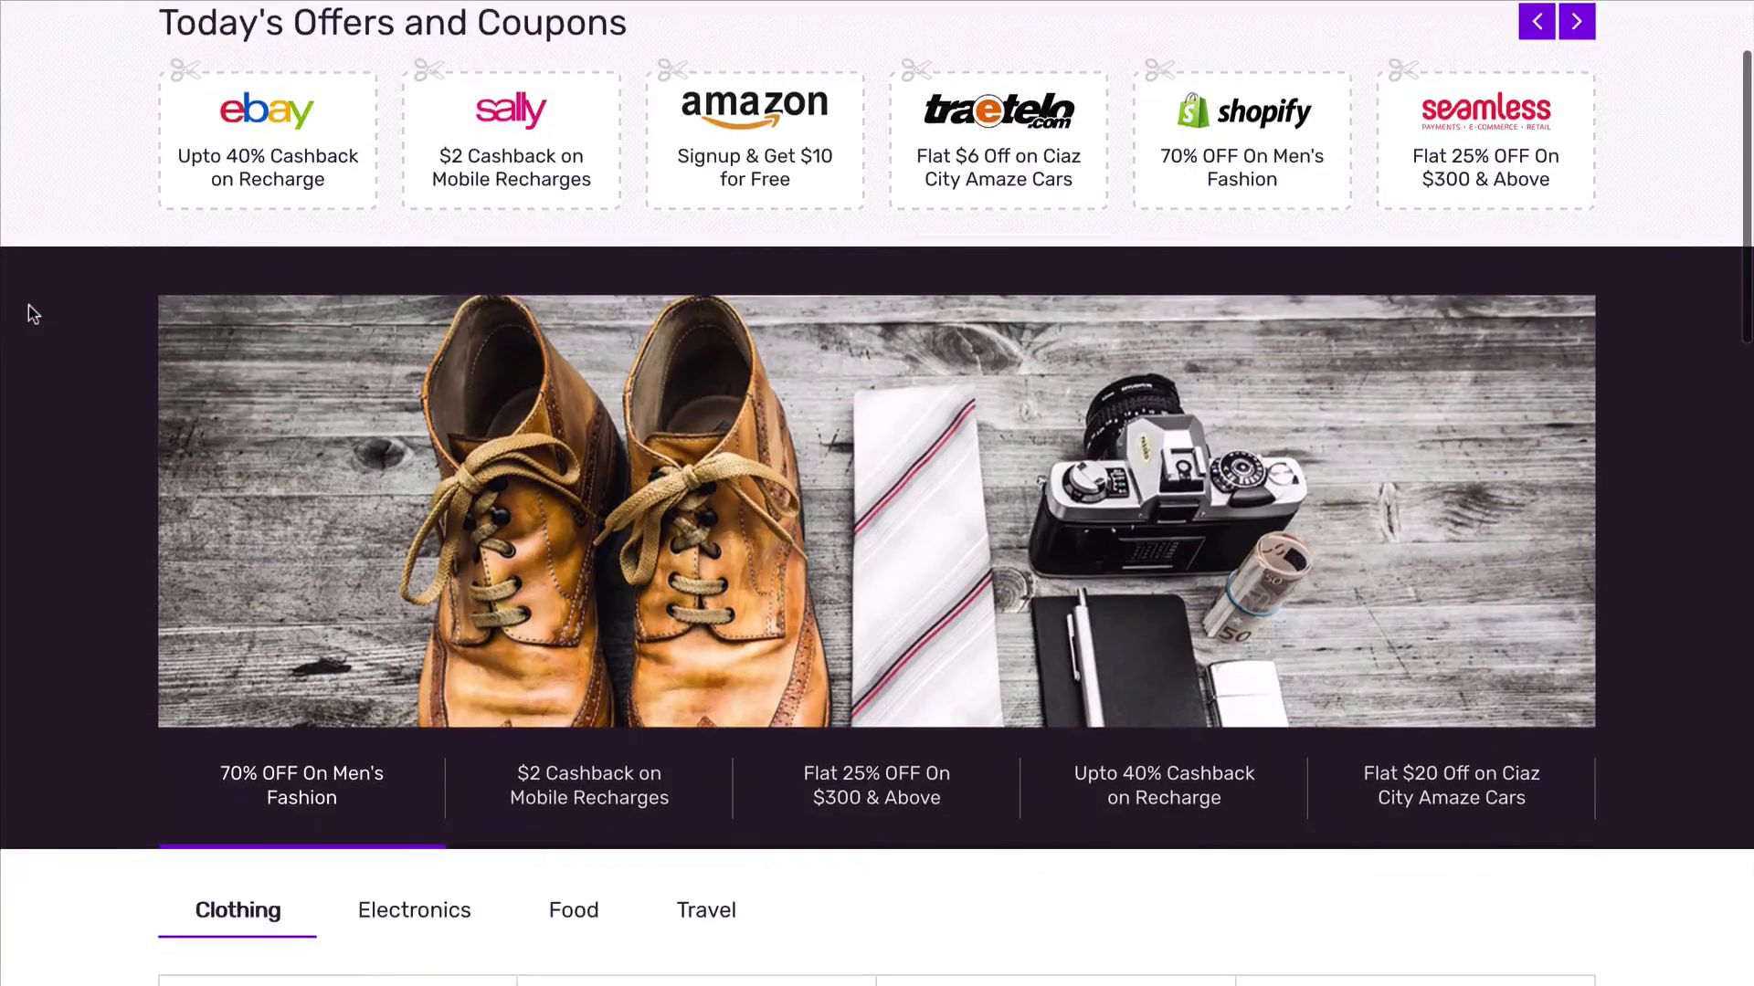
scroll(31, 314, up, 5)
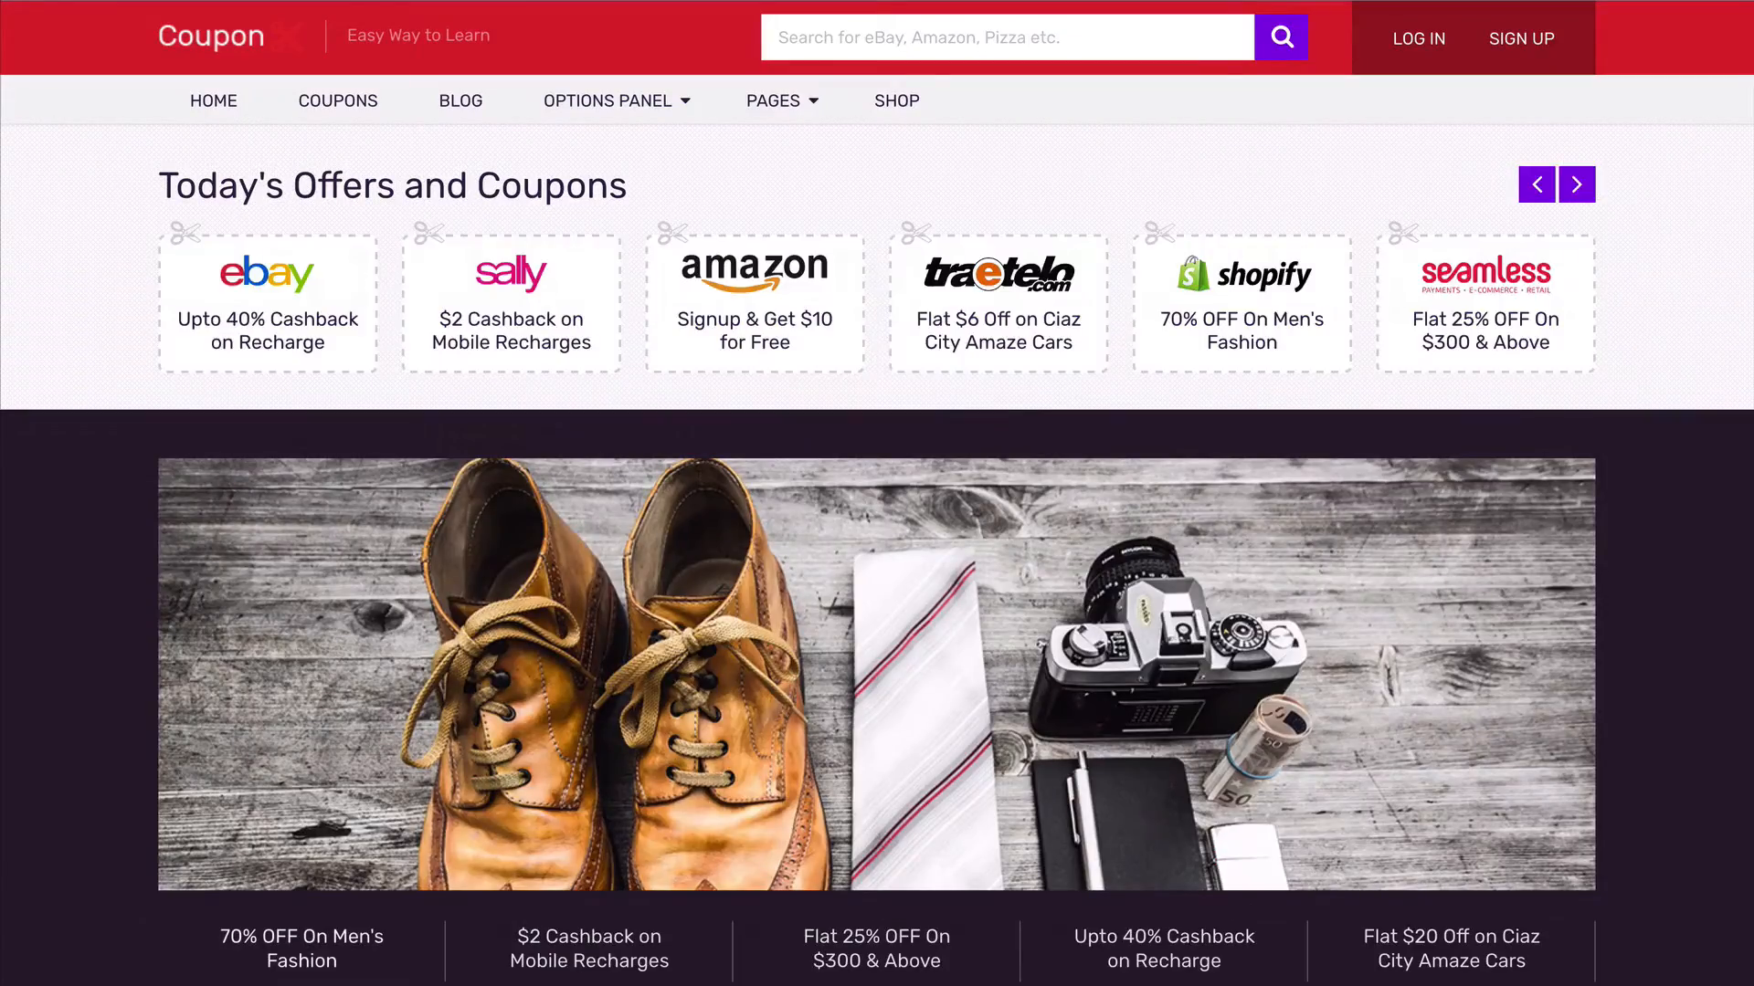
scroll(4, 452, down, 4)
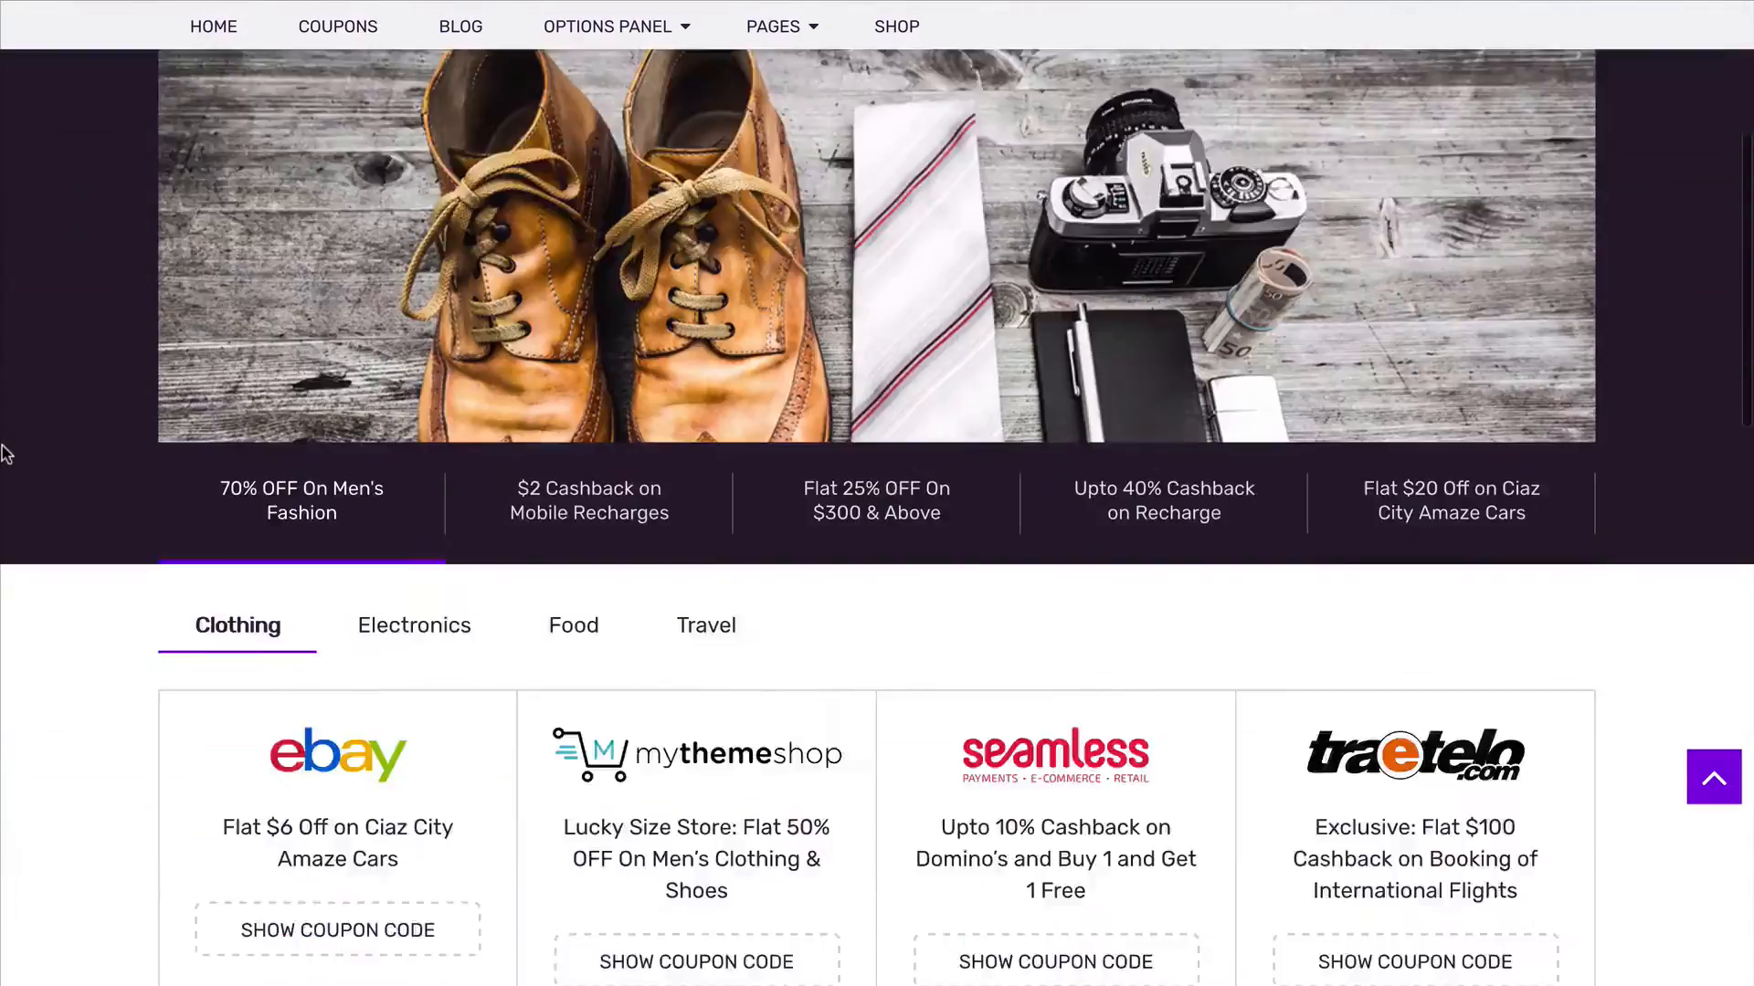
scroll(4, 452, down, 14)
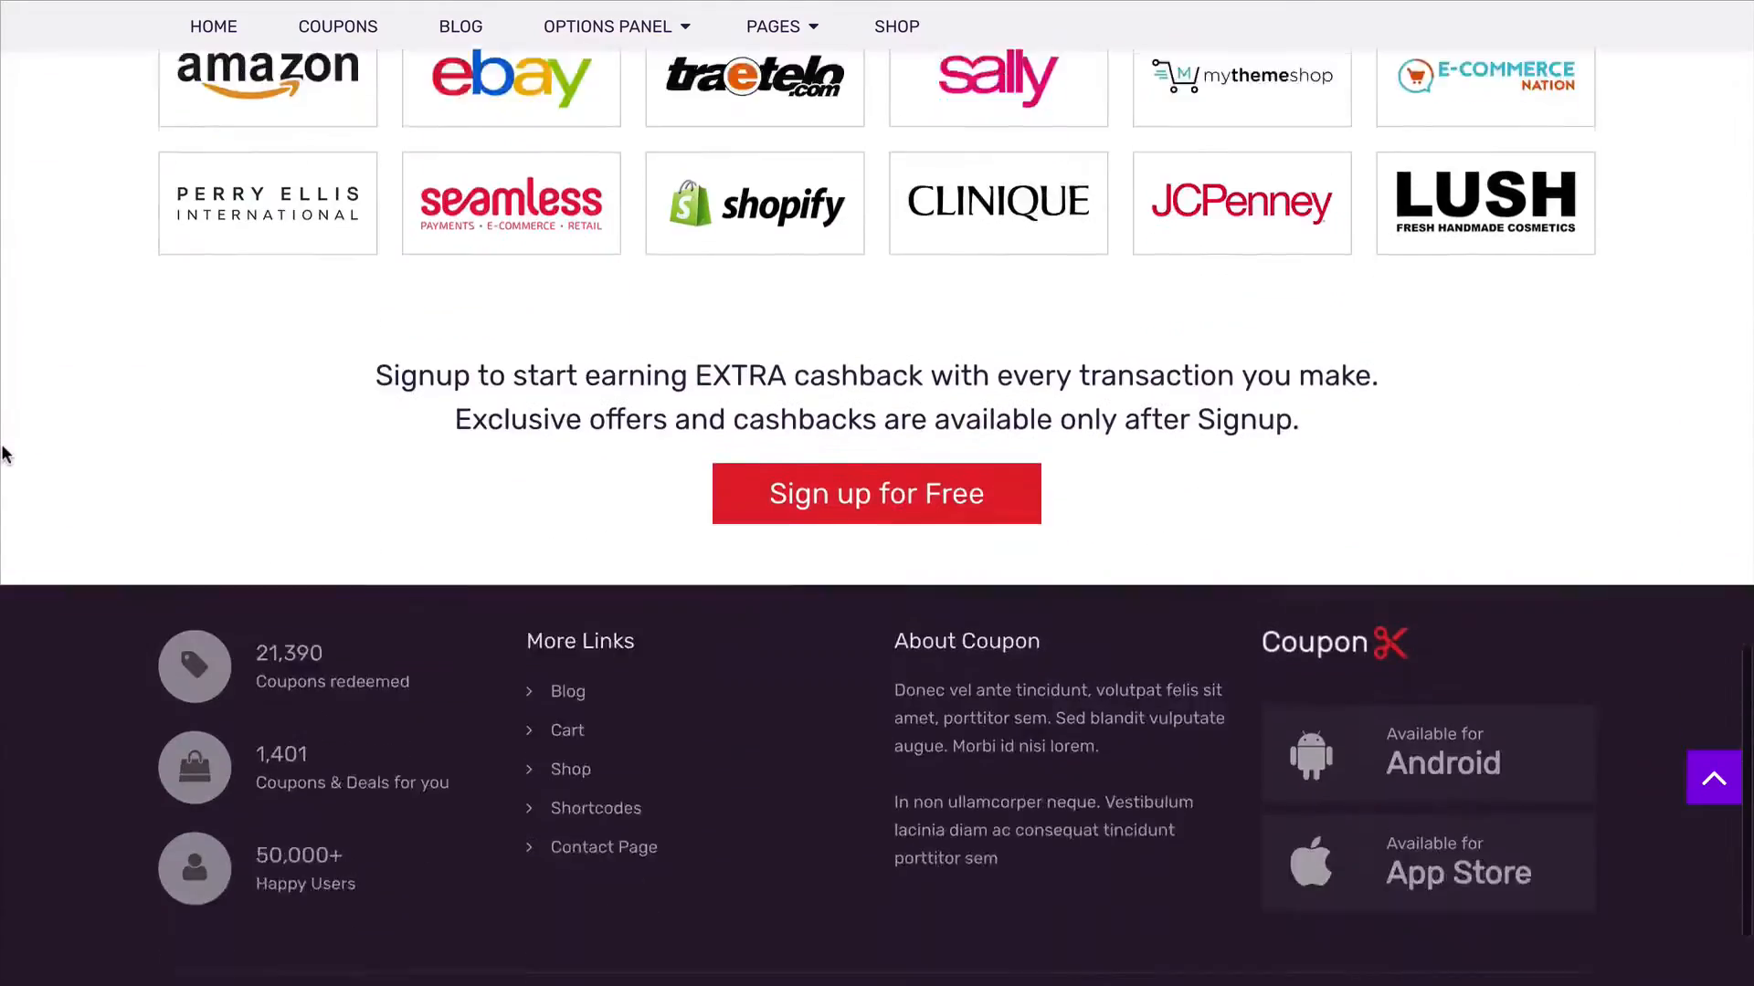
scroll(5, 452, up, 18)
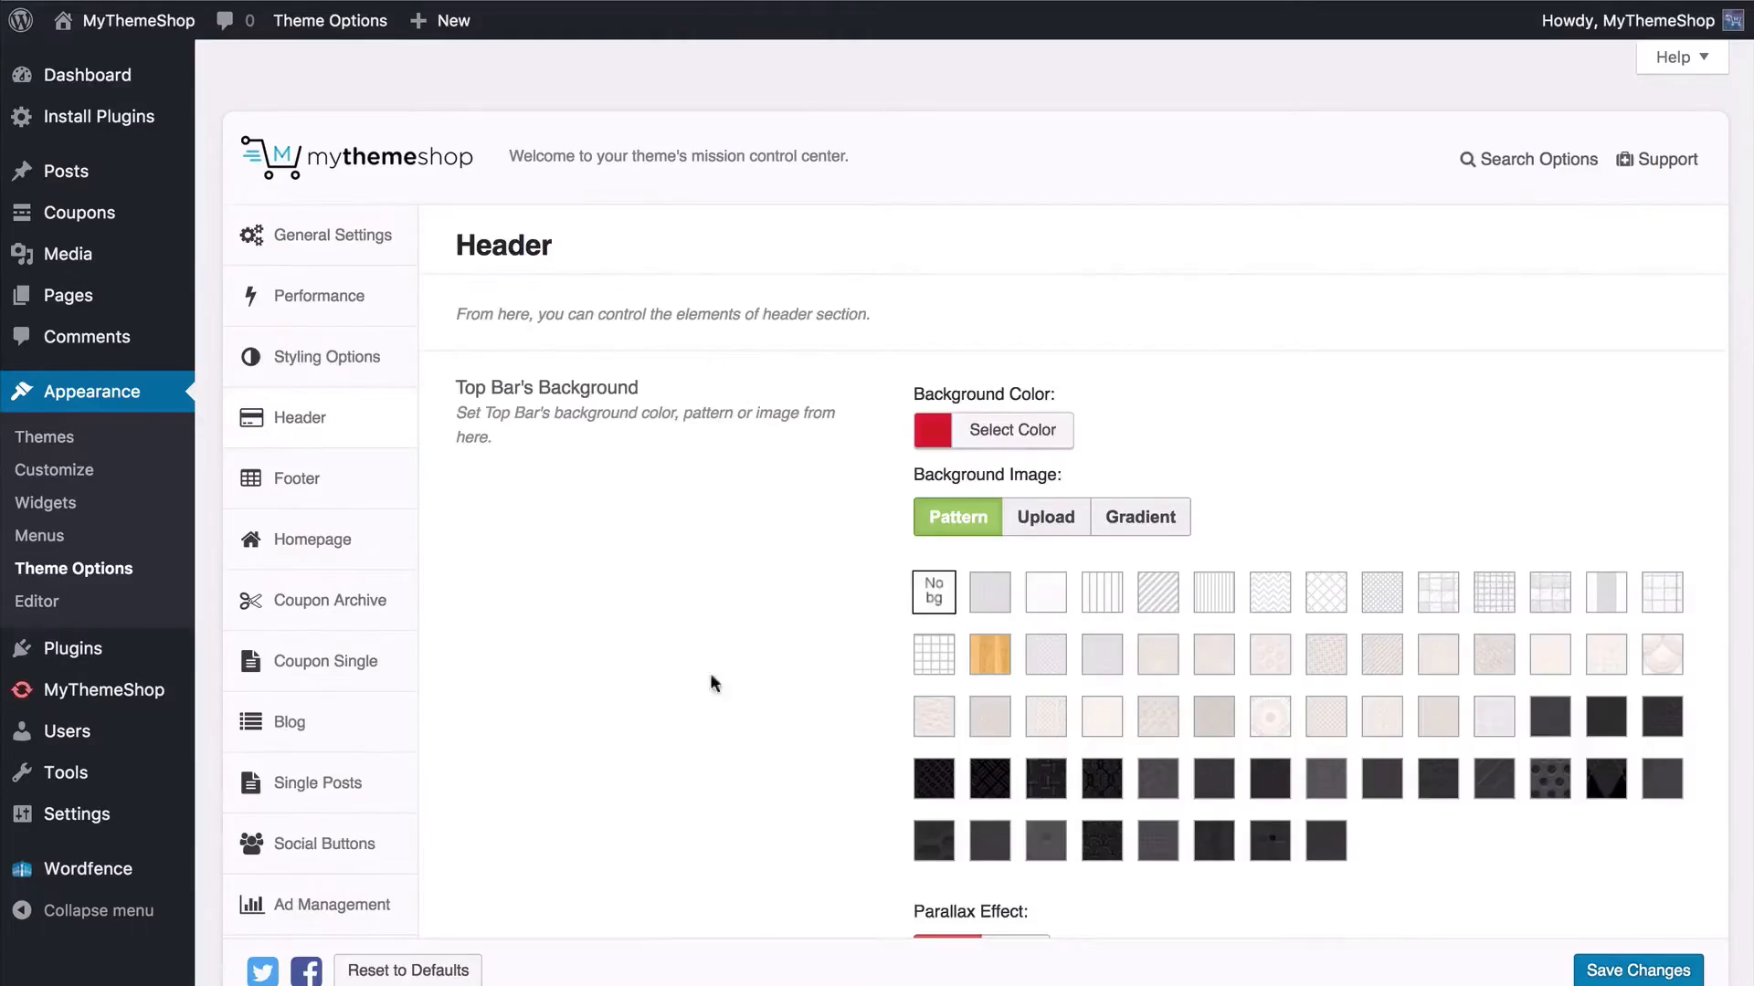
Step: Review the Show Menu and Show Logo settings, save the Header options, and open the Footer options
scroll(693, 882, down, 15)
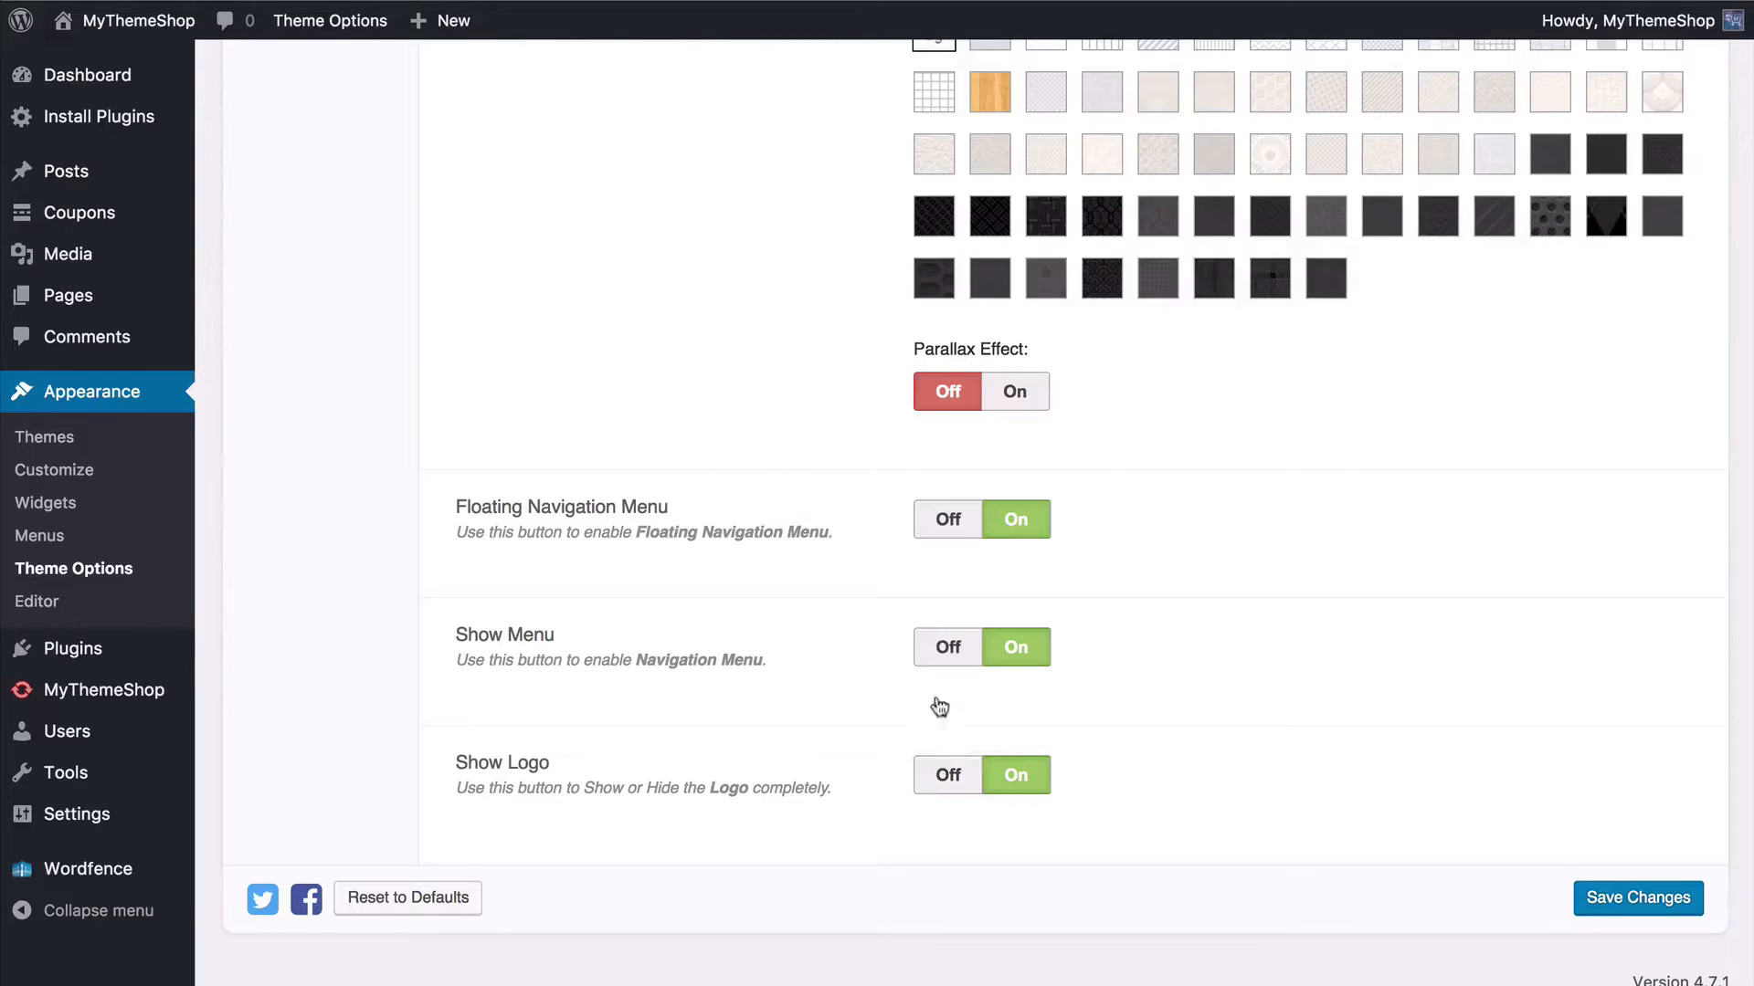
click(1598, 902)
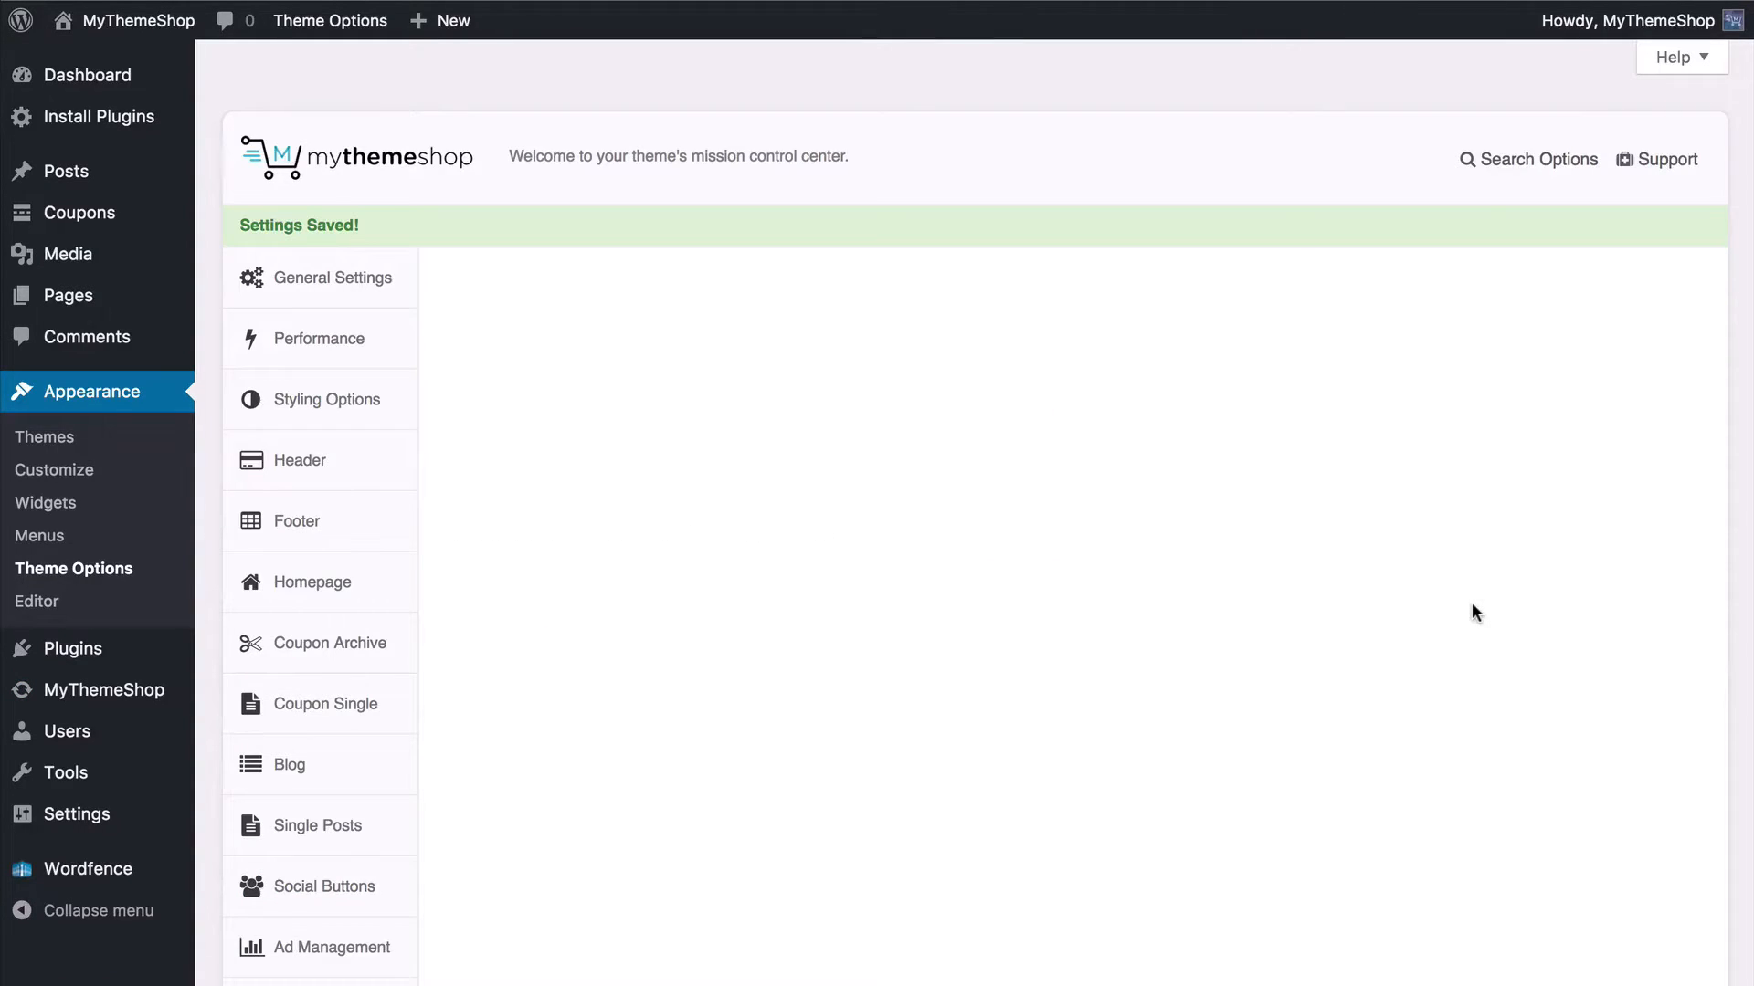
click(370, 476)
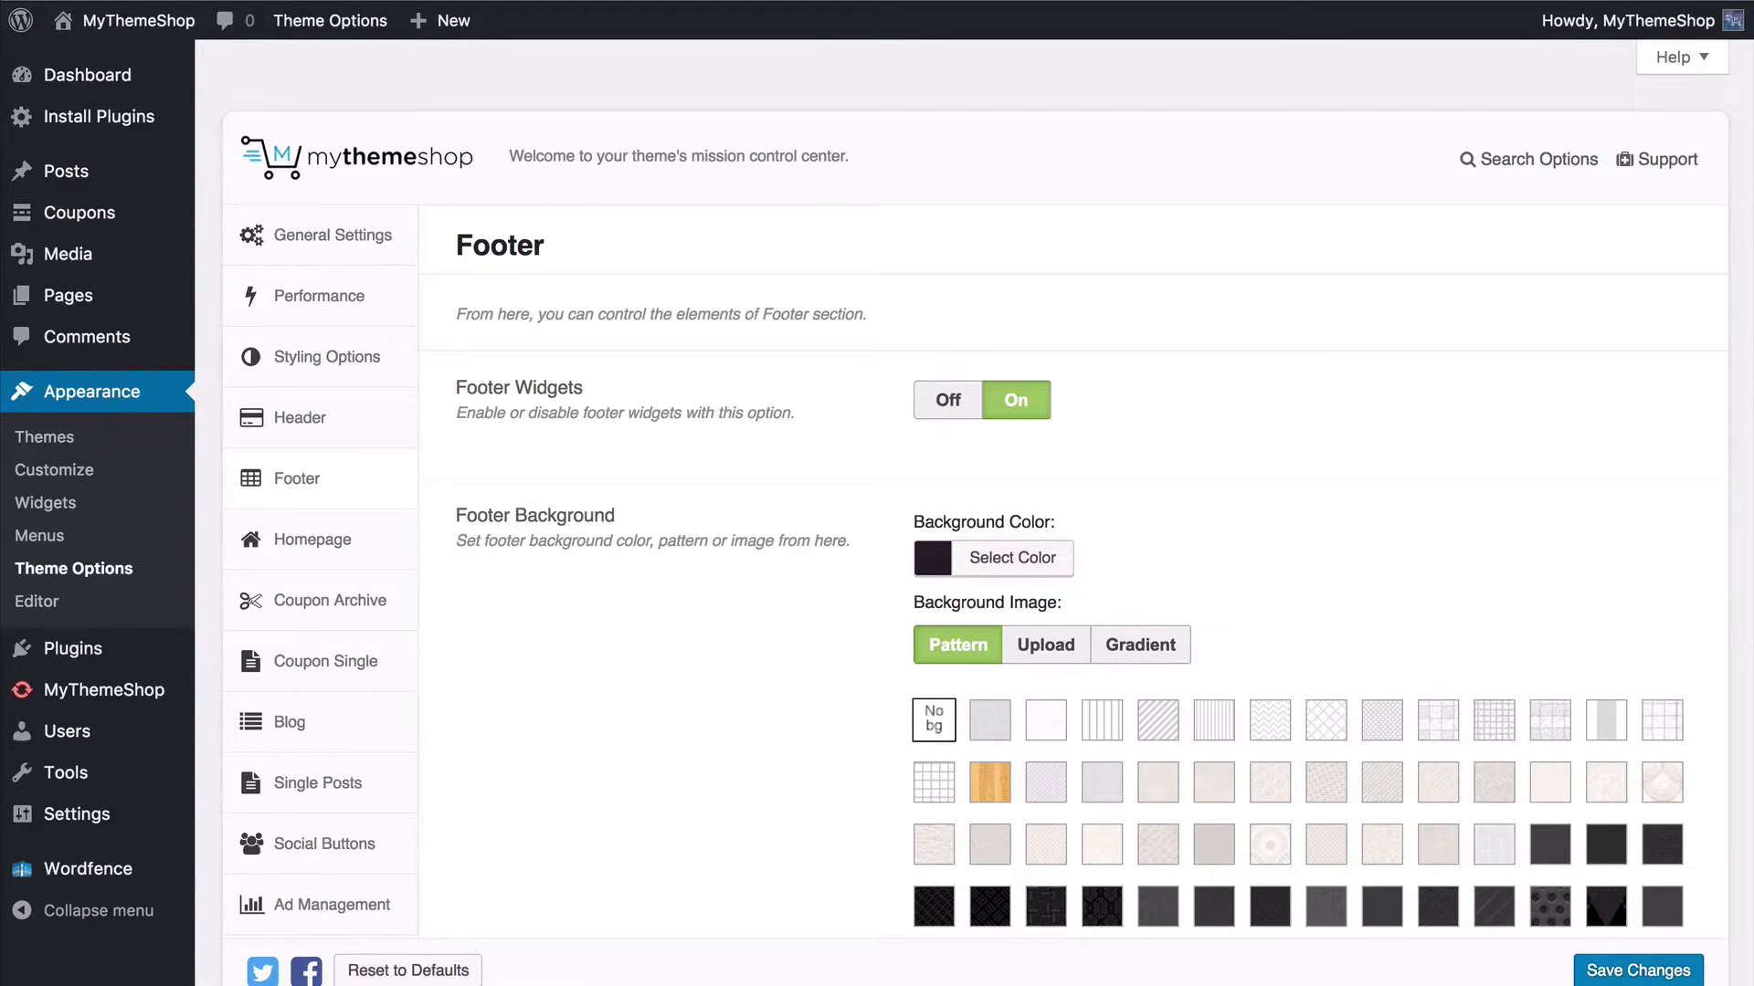
scroll(797, 535, down, 1)
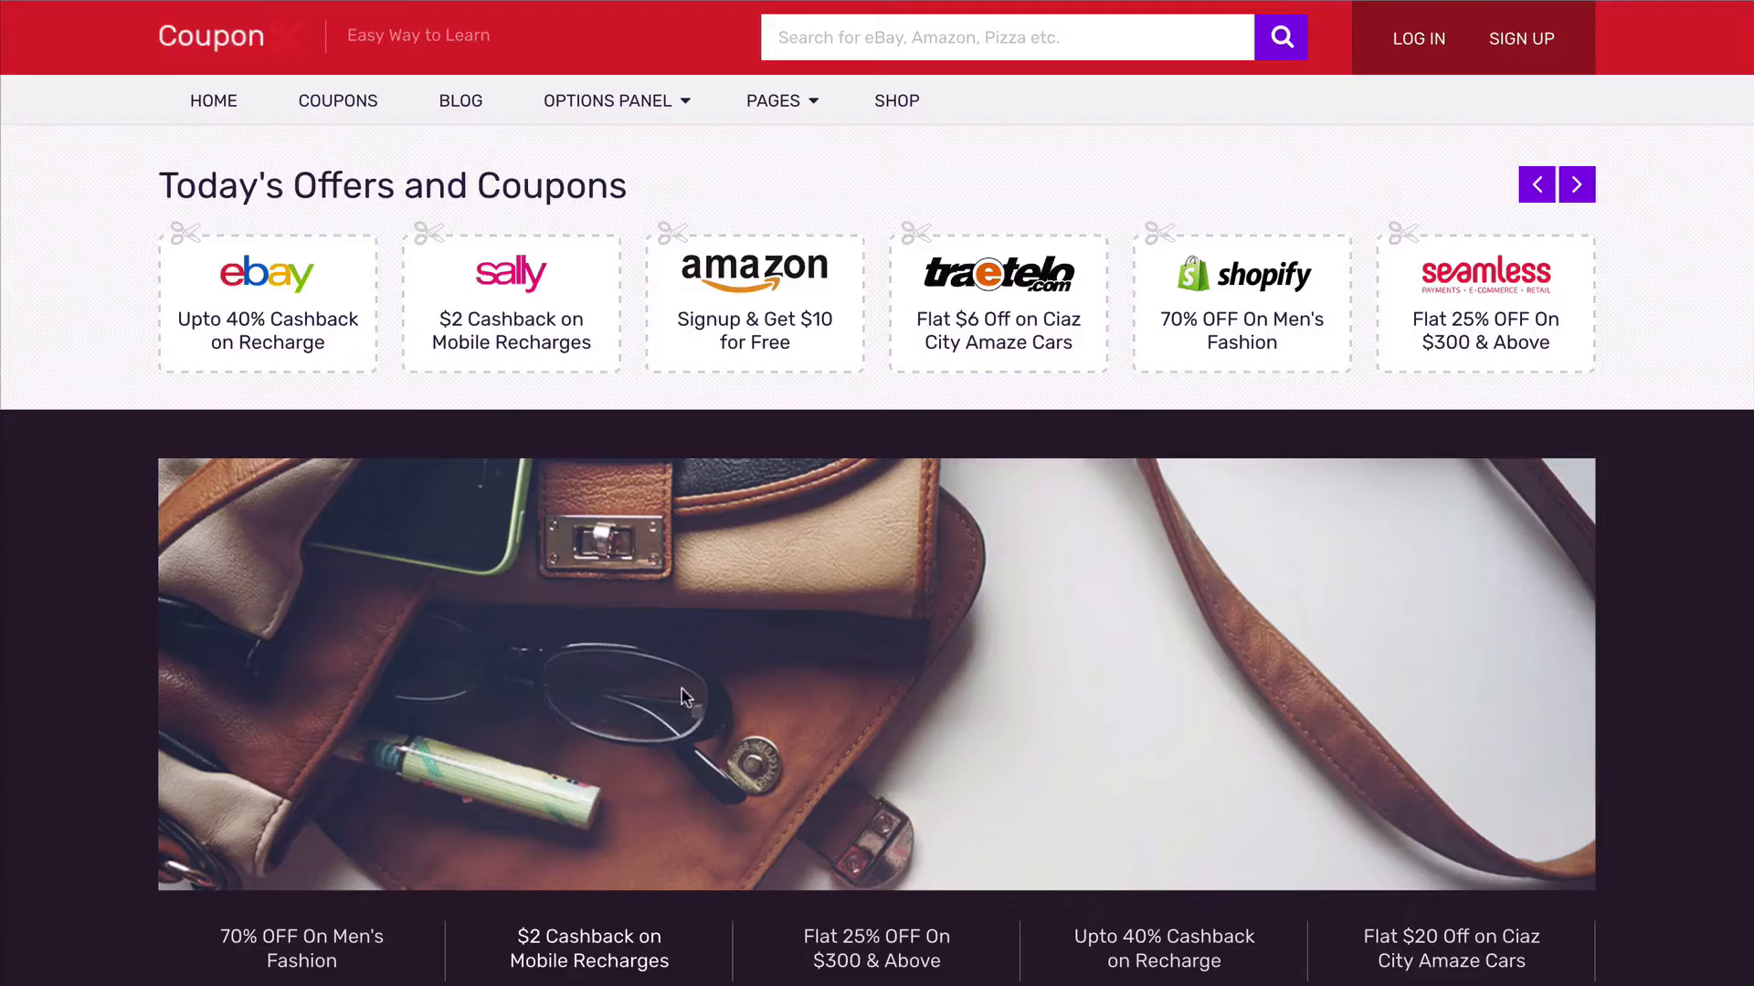
Step: Test the homepage footer with Footer Widgets turned off and saved, and turn Footer Widgets back on
scroll(685, 699, down, 10)
scroll(685, 699, down, 5)
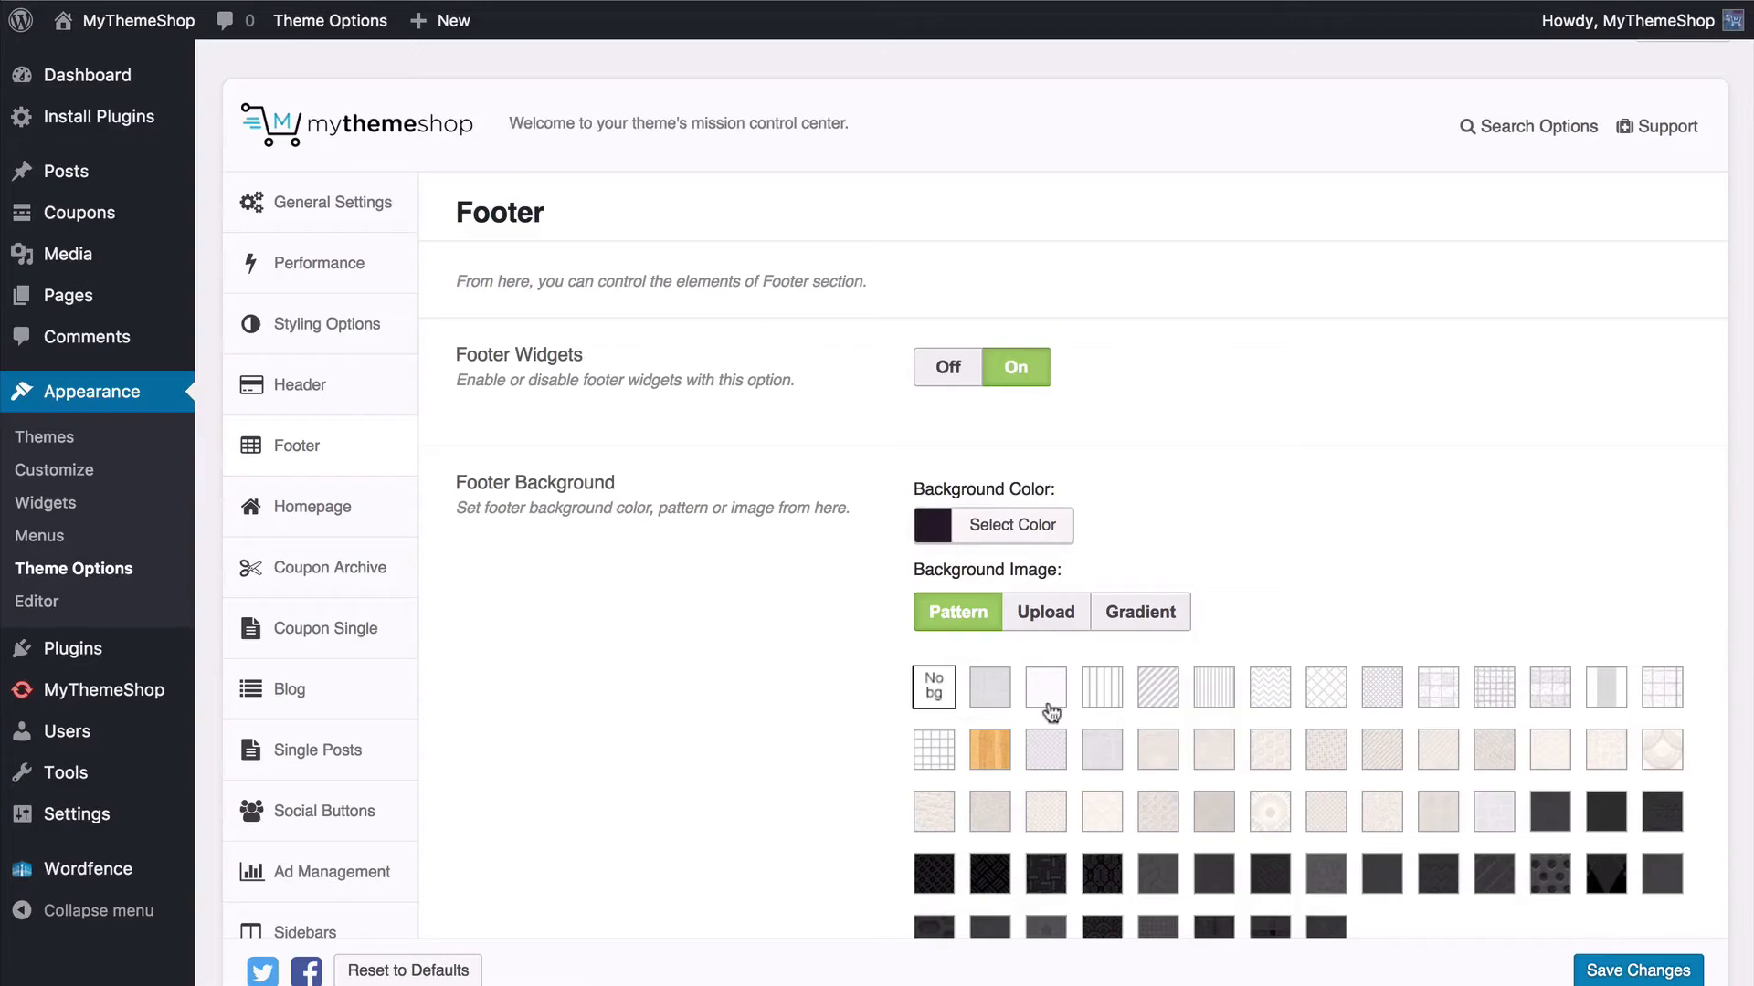
click(964, 372)
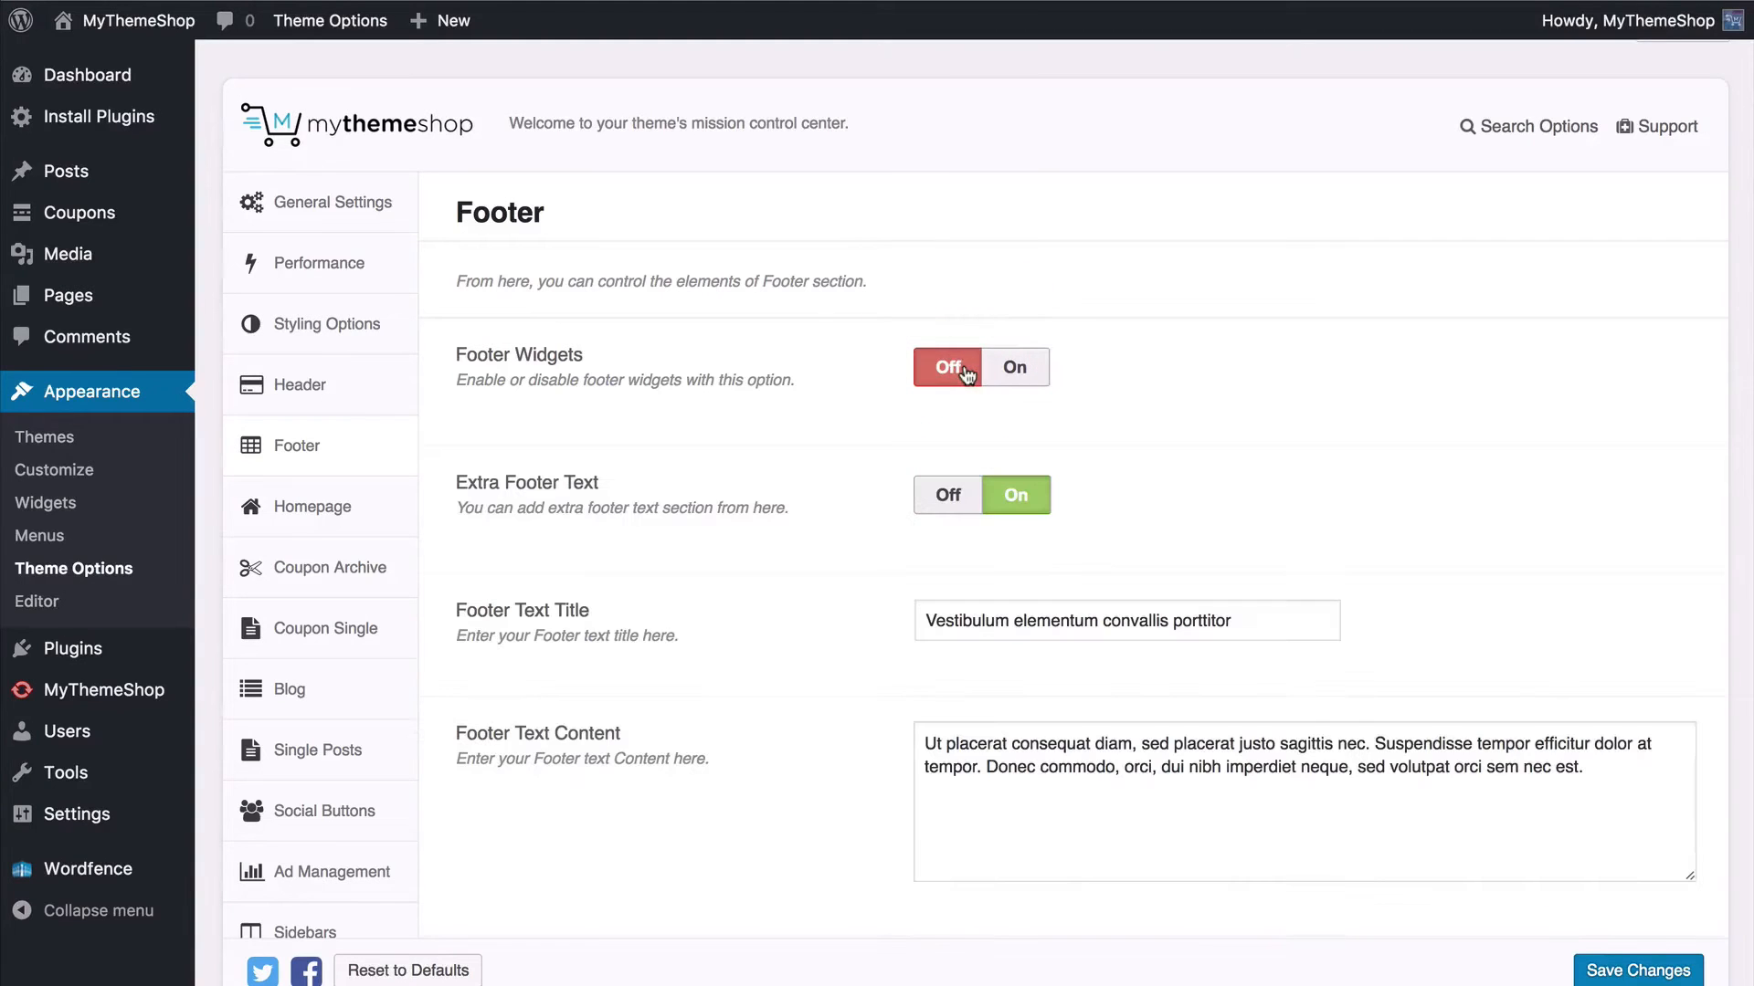
click(1591, 966)
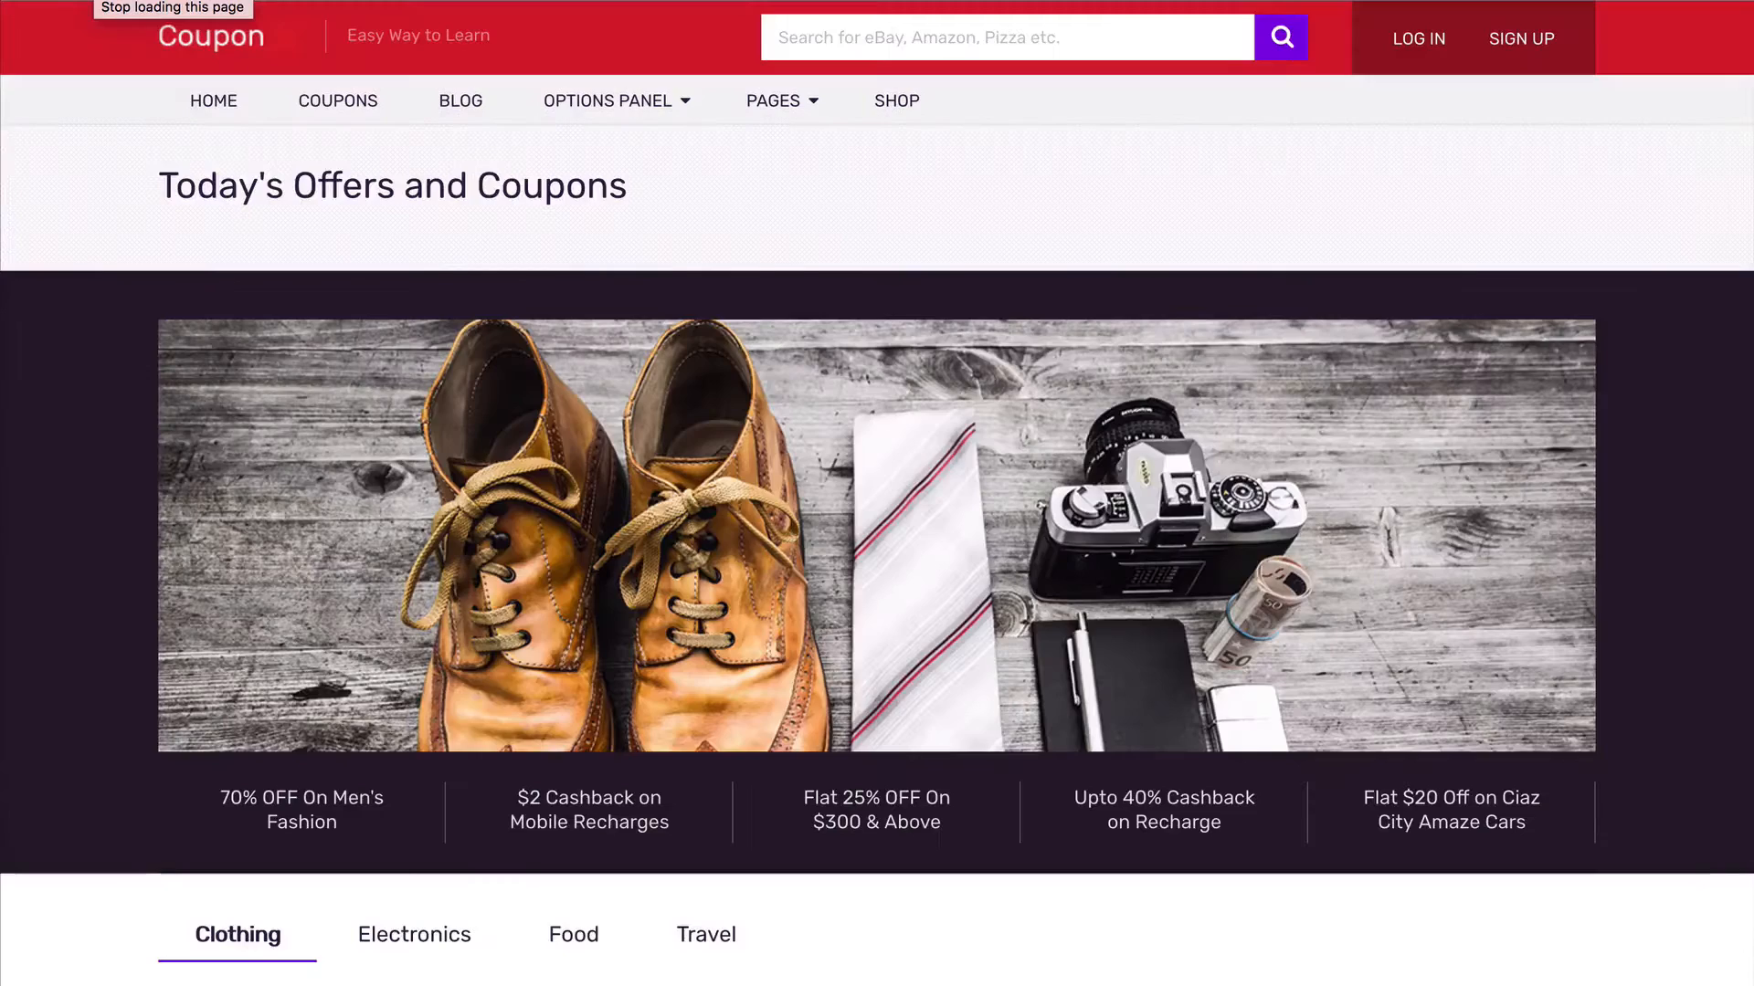
scroll(165, 418, down, 2)
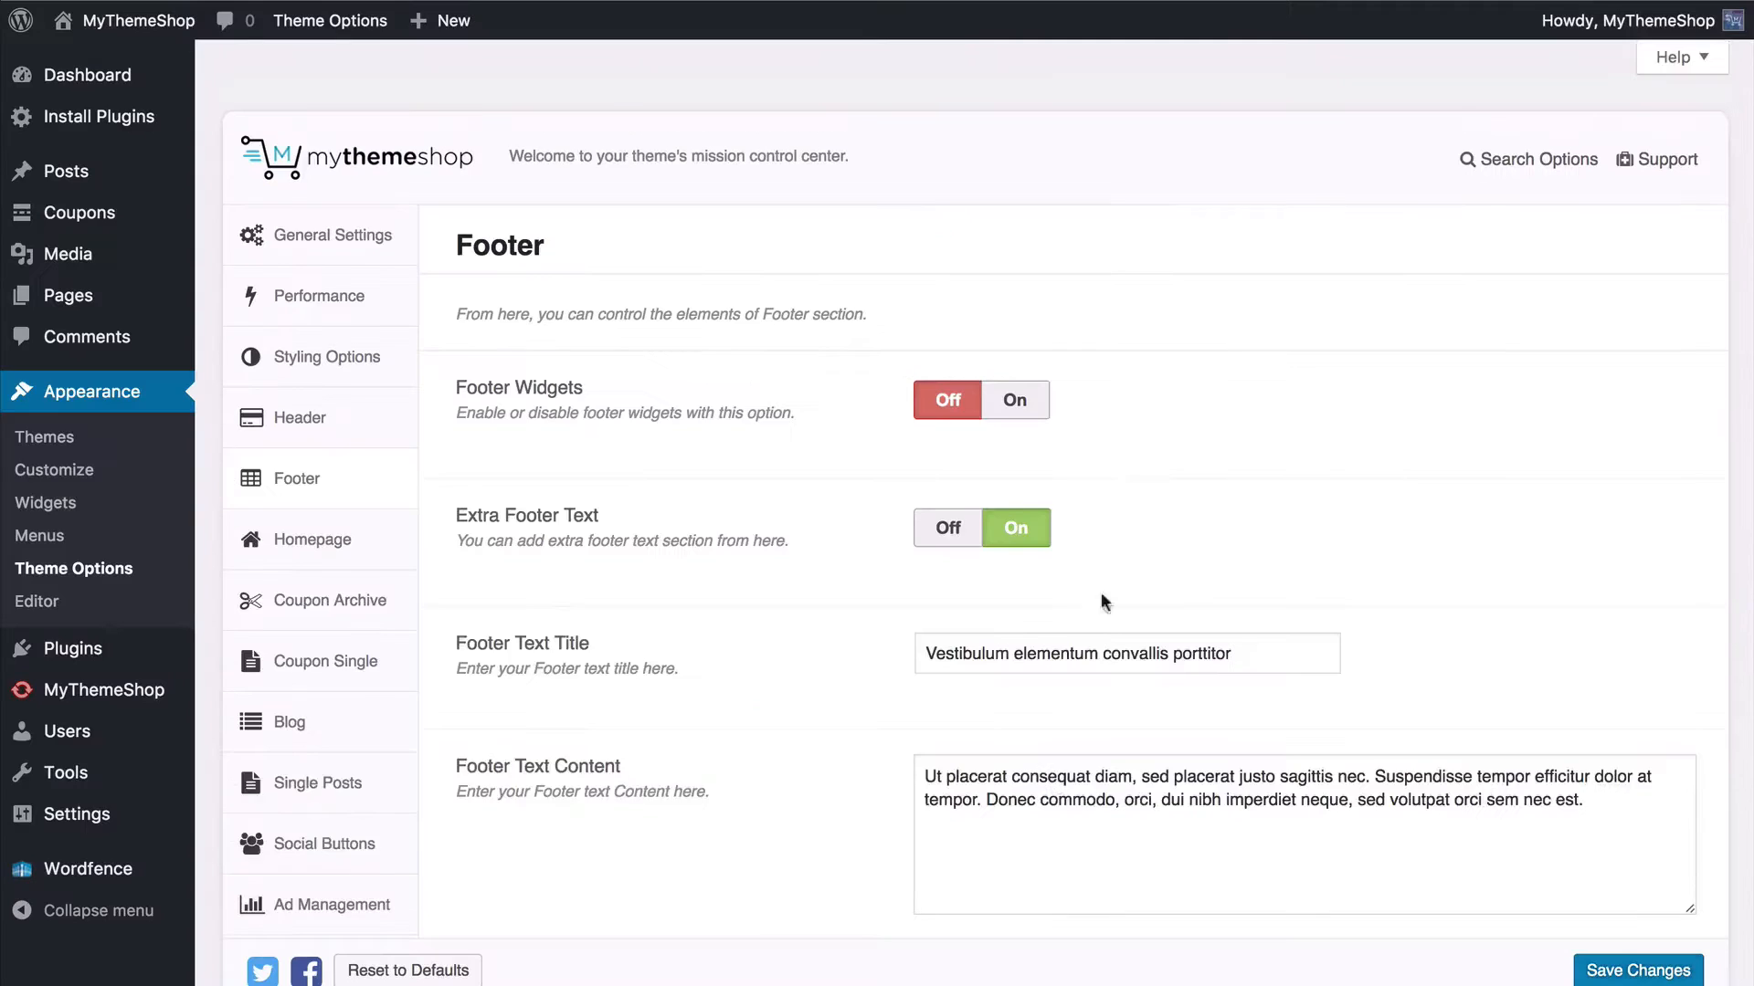
click(1012, 407)
Step: Review the footer background, widget columns, extra footer text and social icon options, switching Footer Social Icons off and back on
scroll(1224, 434, down, 5)
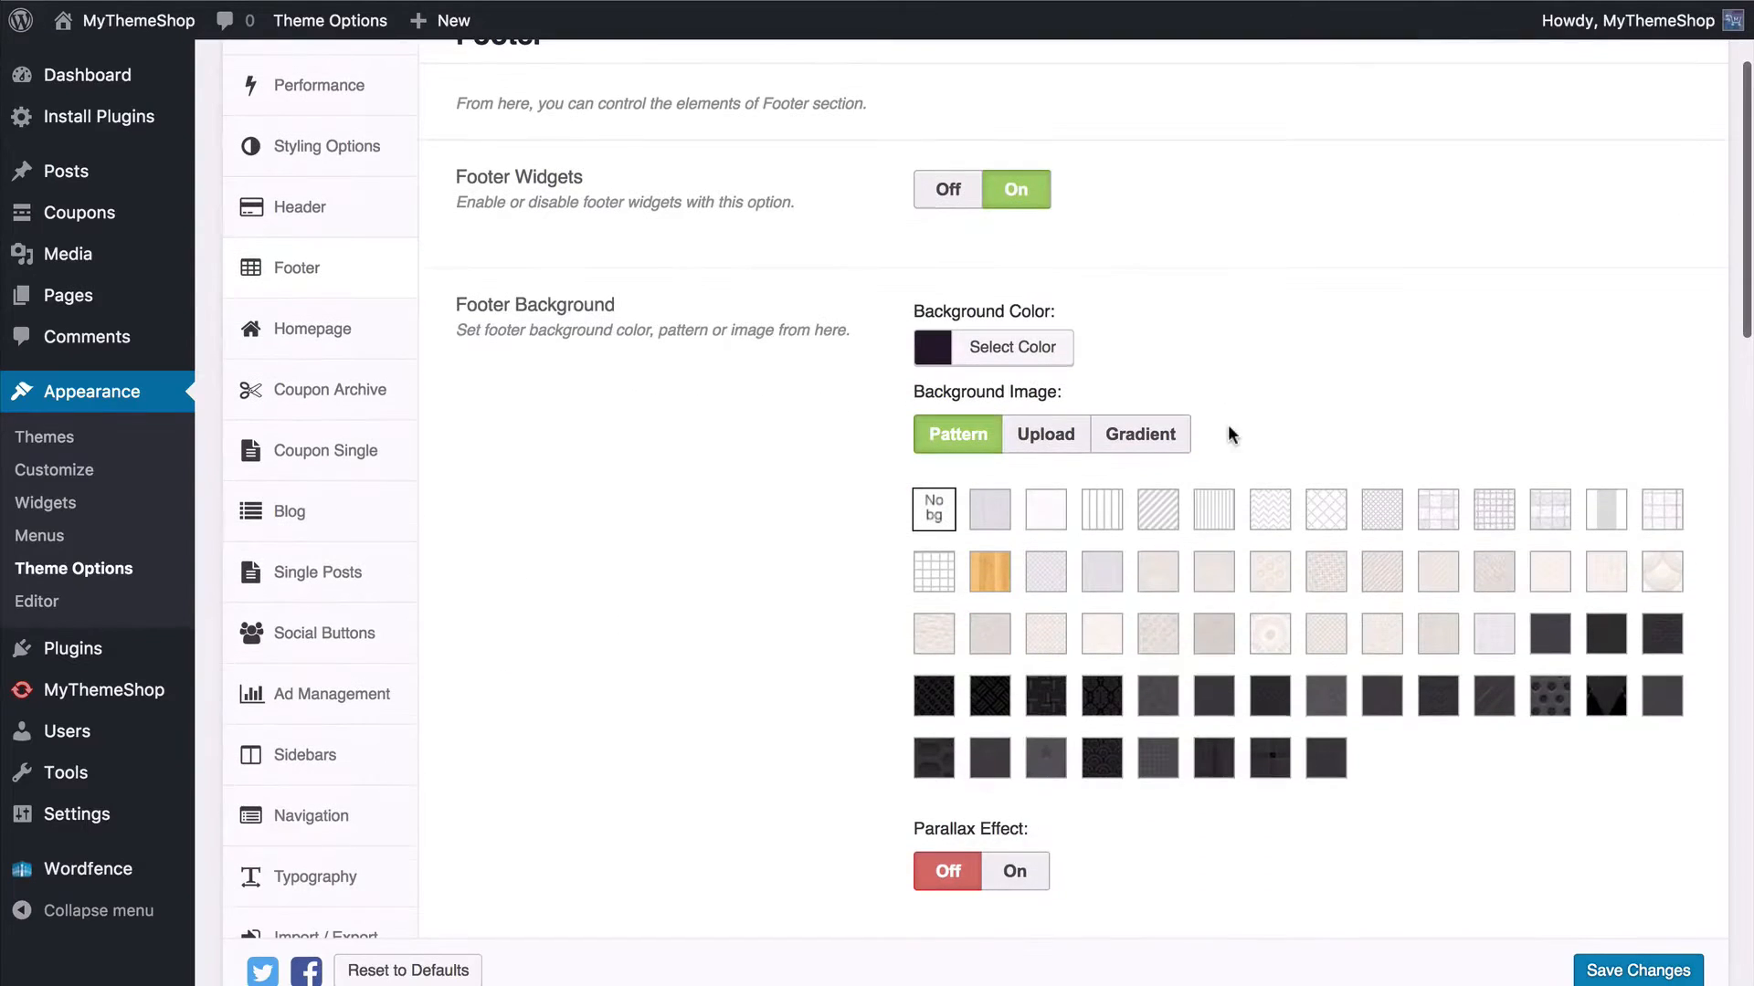
scroll(749, 351, down, 3)
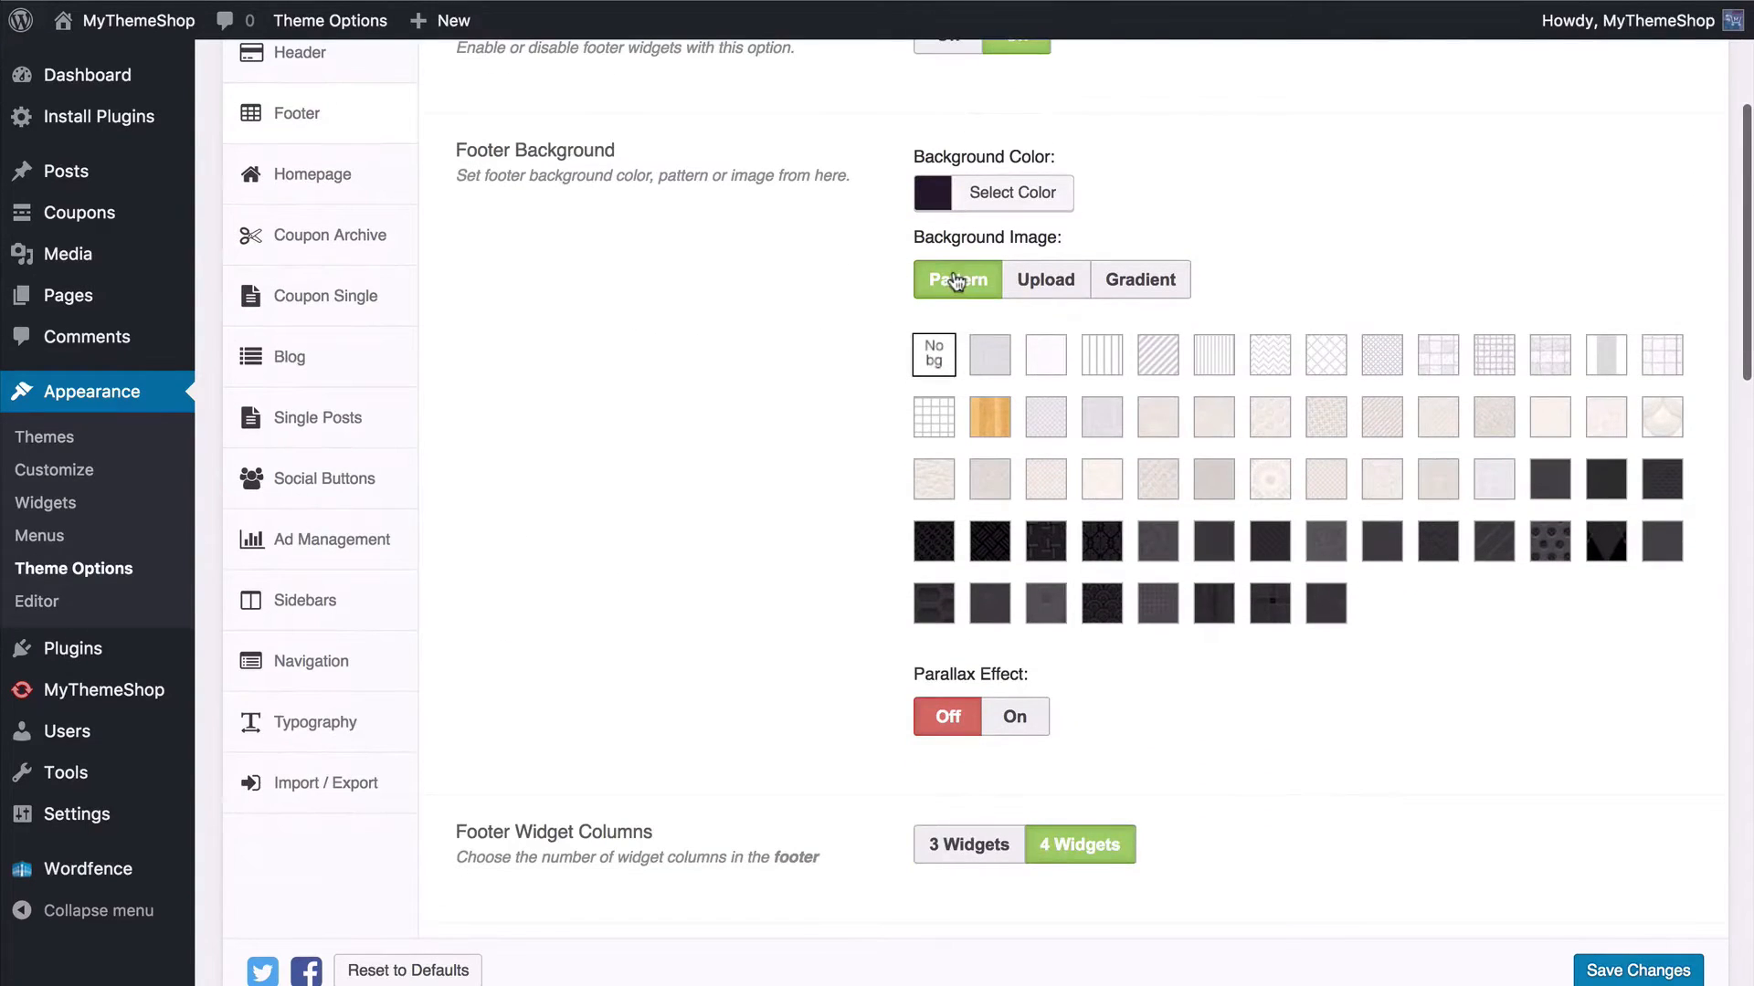
scroll(785, 435, down, 10)
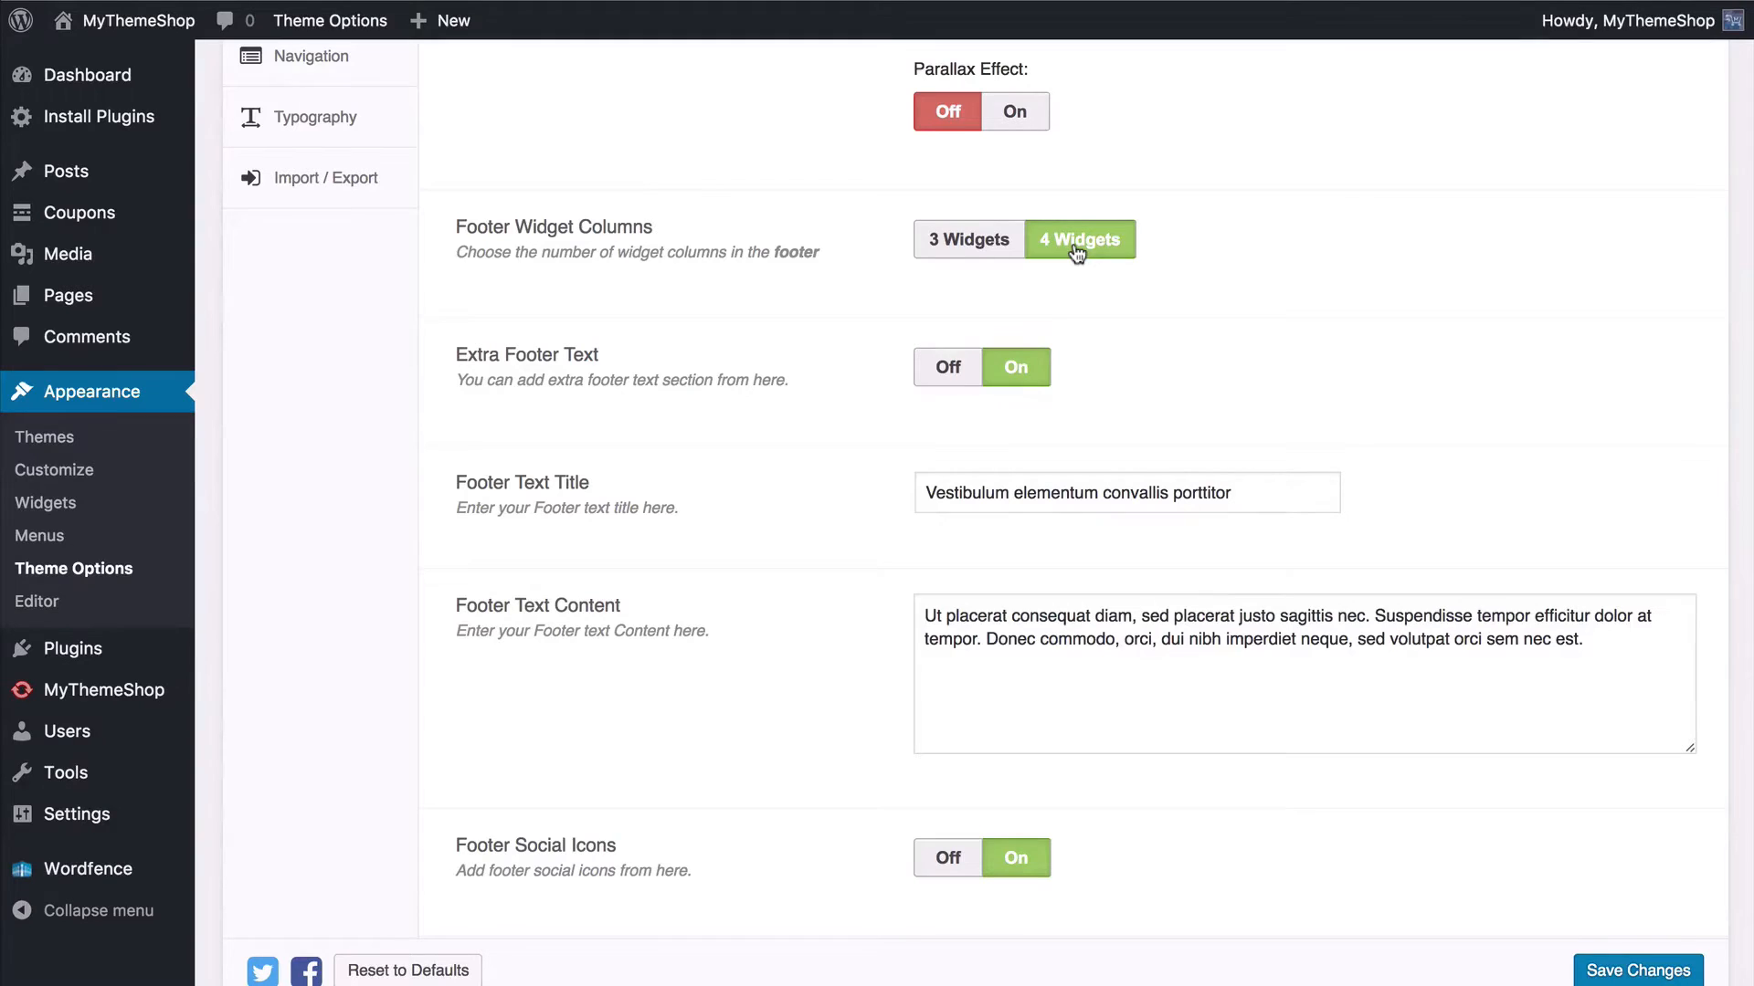
scroll(829, 313, down, 2)
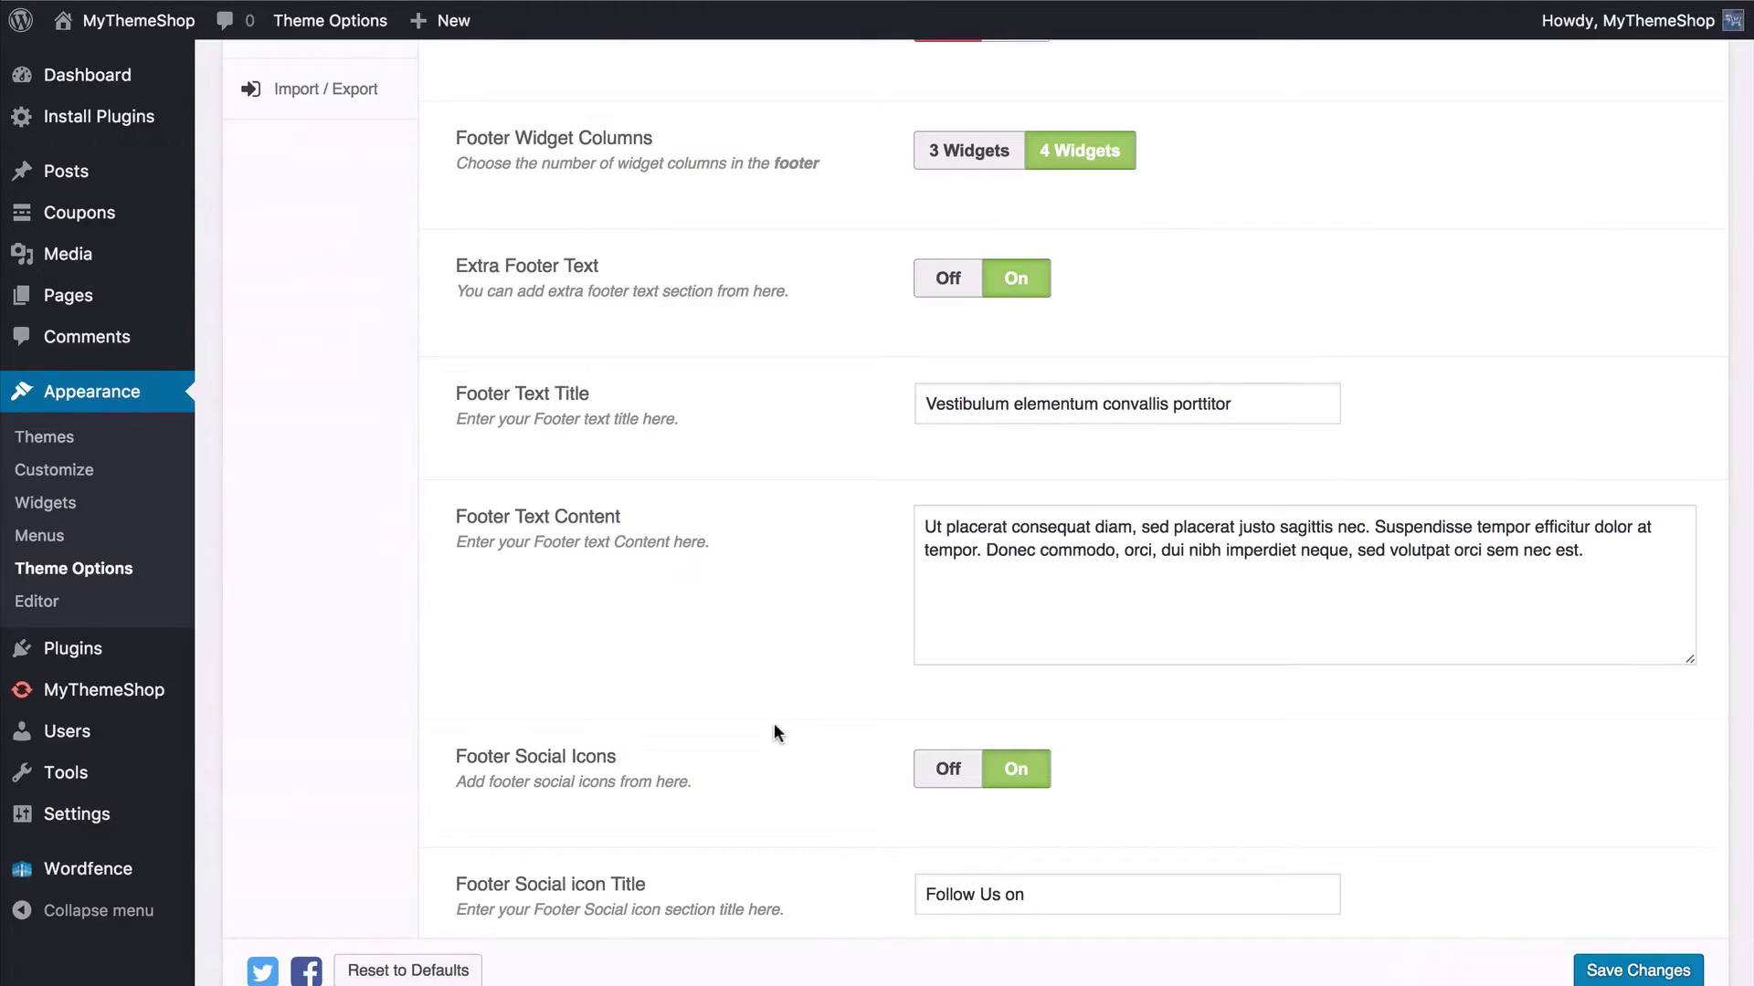
scroll(775, 721, down, 4)
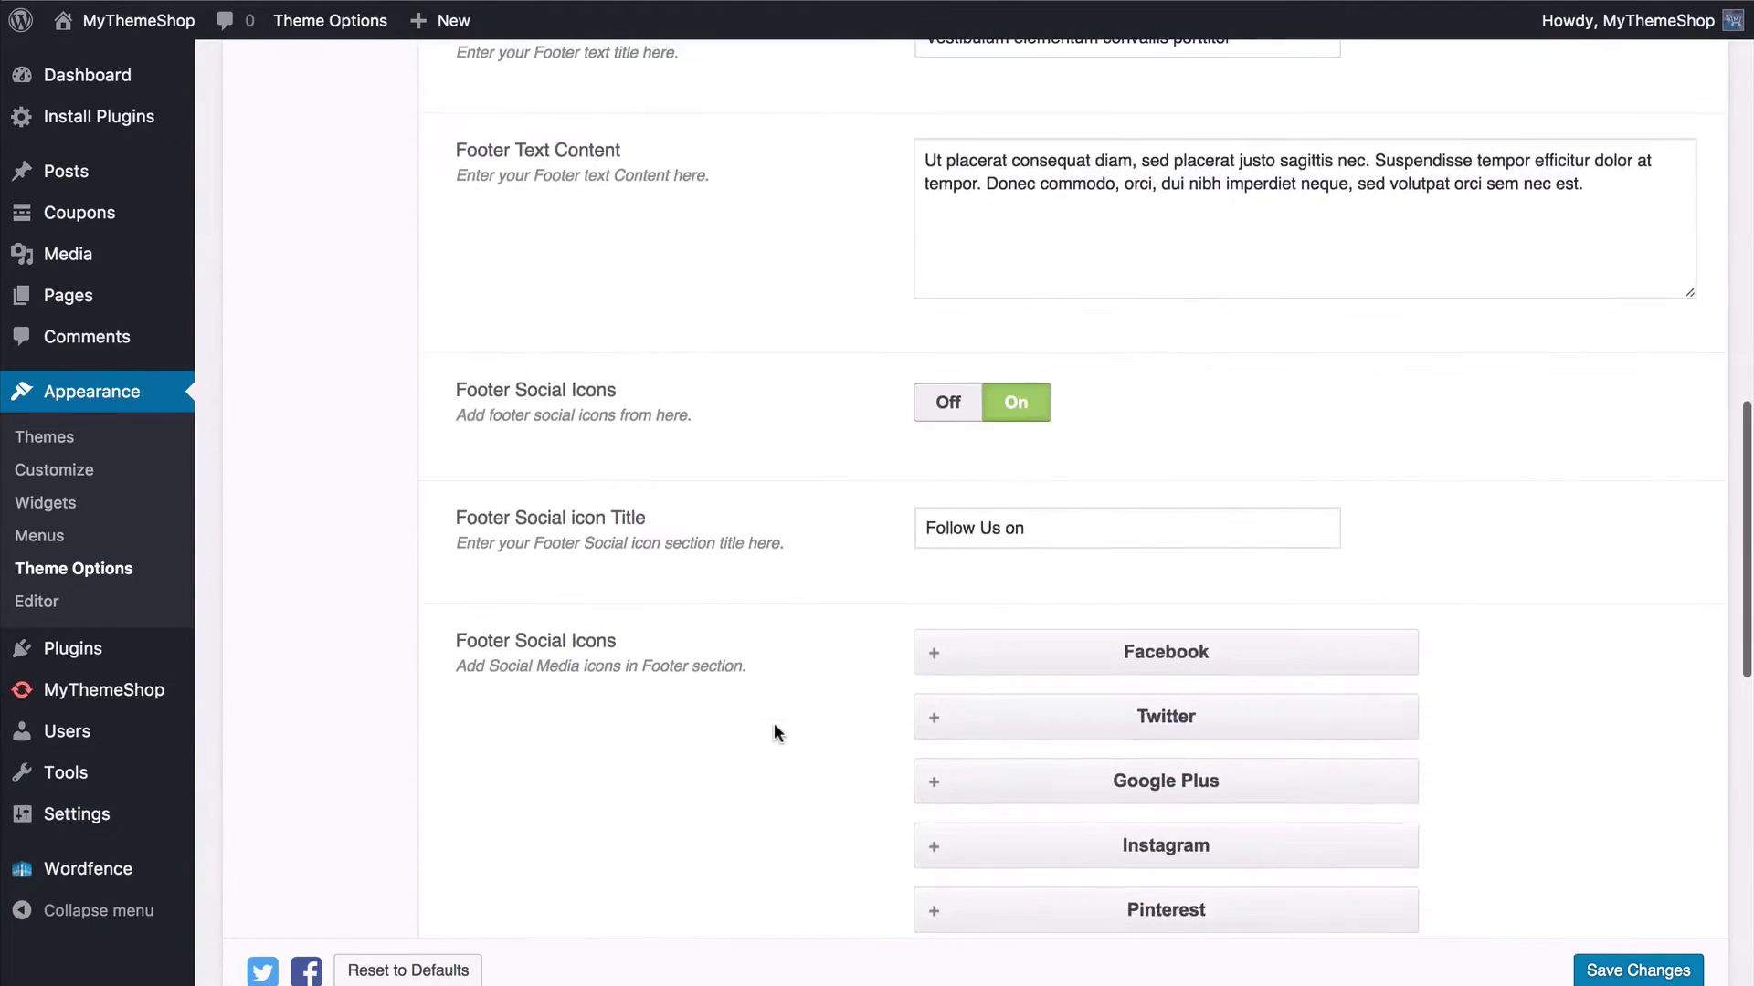
click(948, 404)
click(1012, 402)
scroll(713, 581, down, 3)
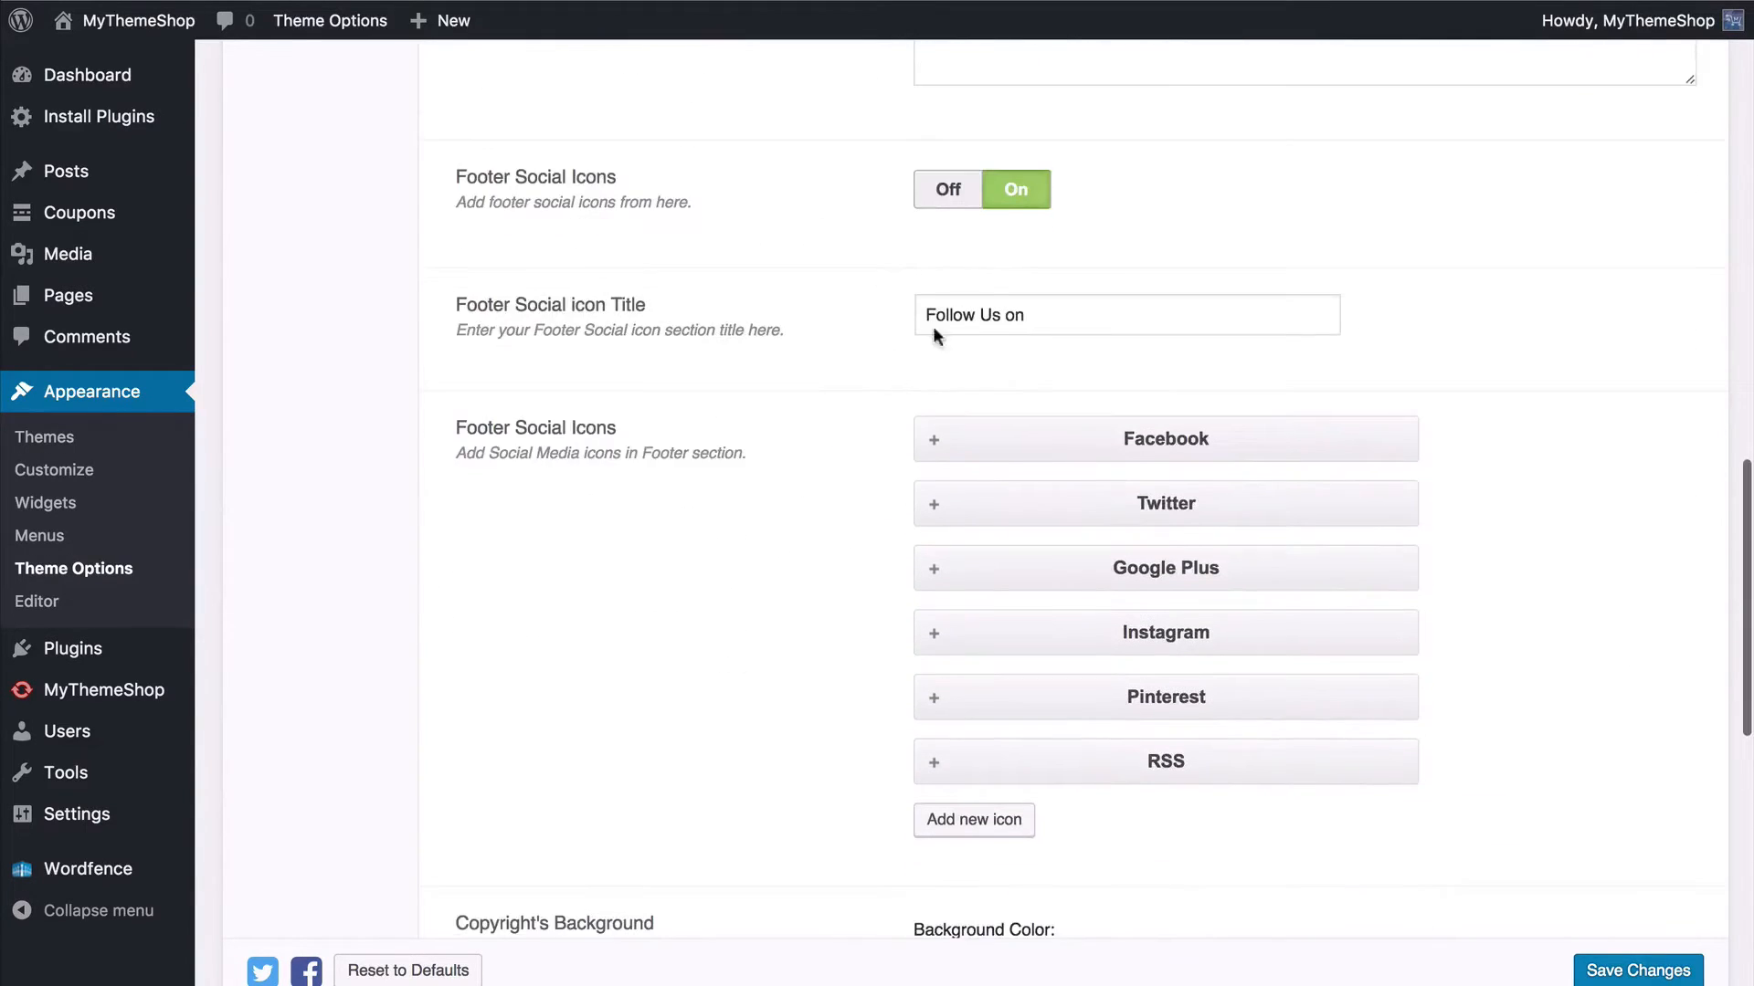
scroll(714, 411, down, 1)
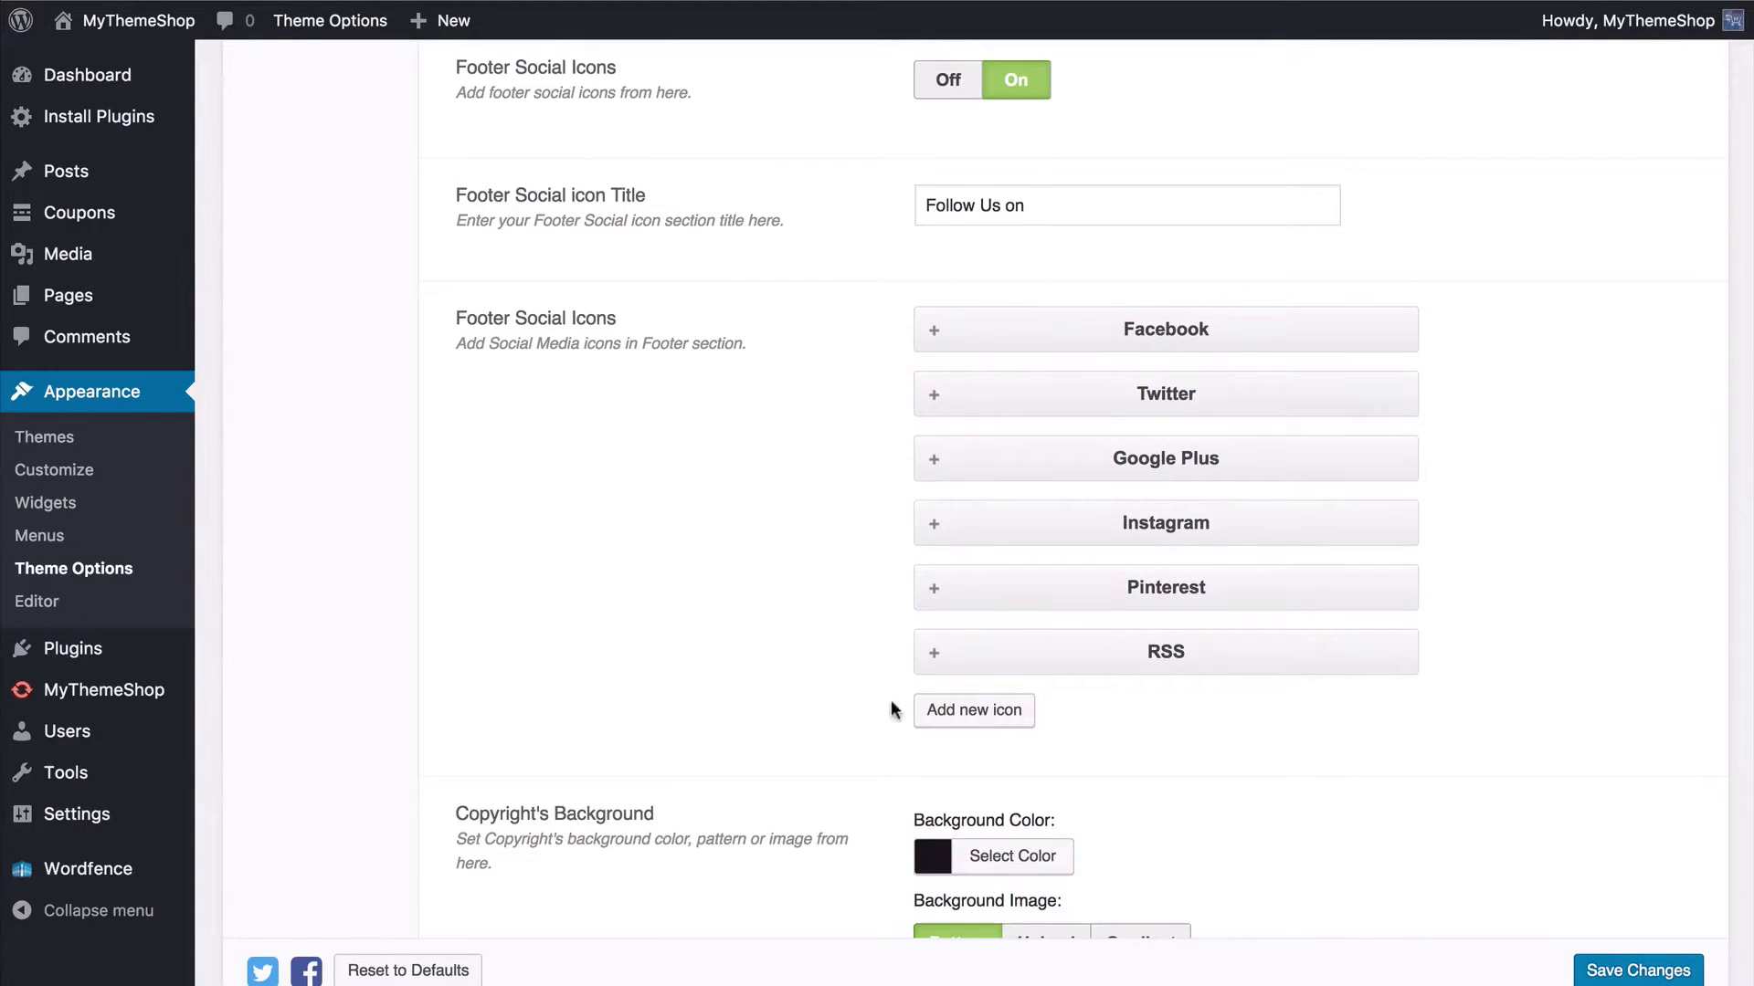
Step: Add a new footer social icon and choose Linux as its icon
click(924, 713)
scroll(928, 728, down, 4)
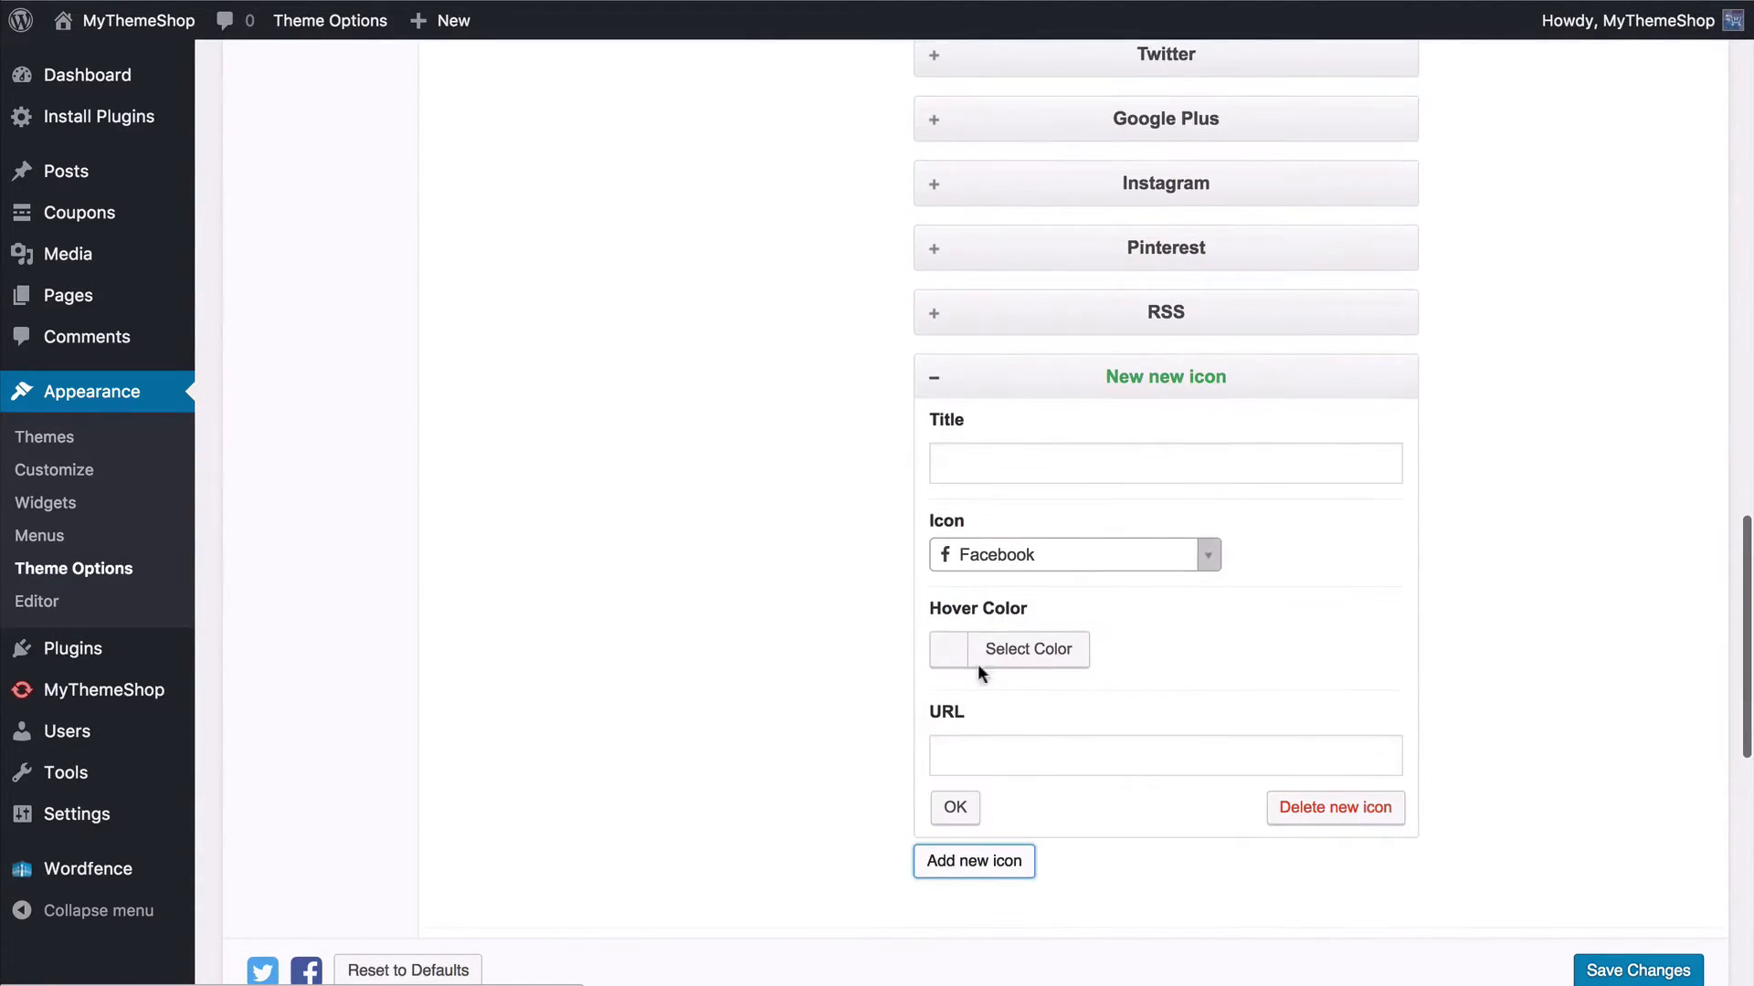
click(1011, 462)
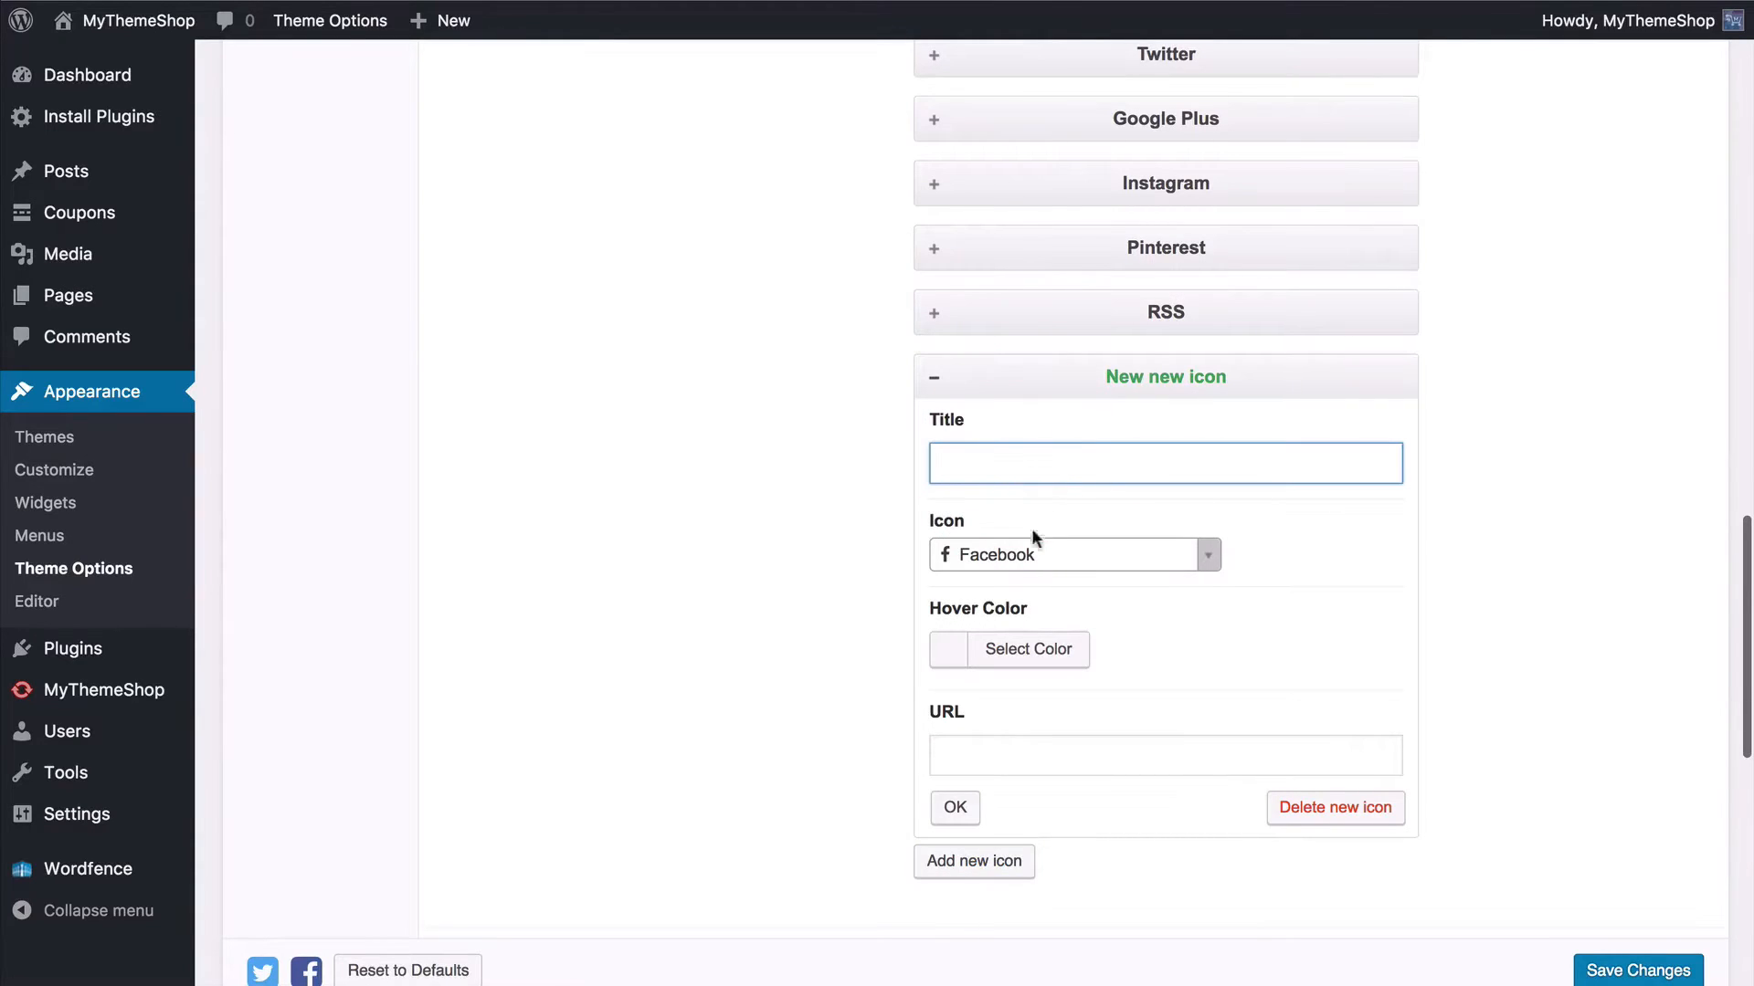
click(1045, 559)
scroll(1038, 751, down, 3)
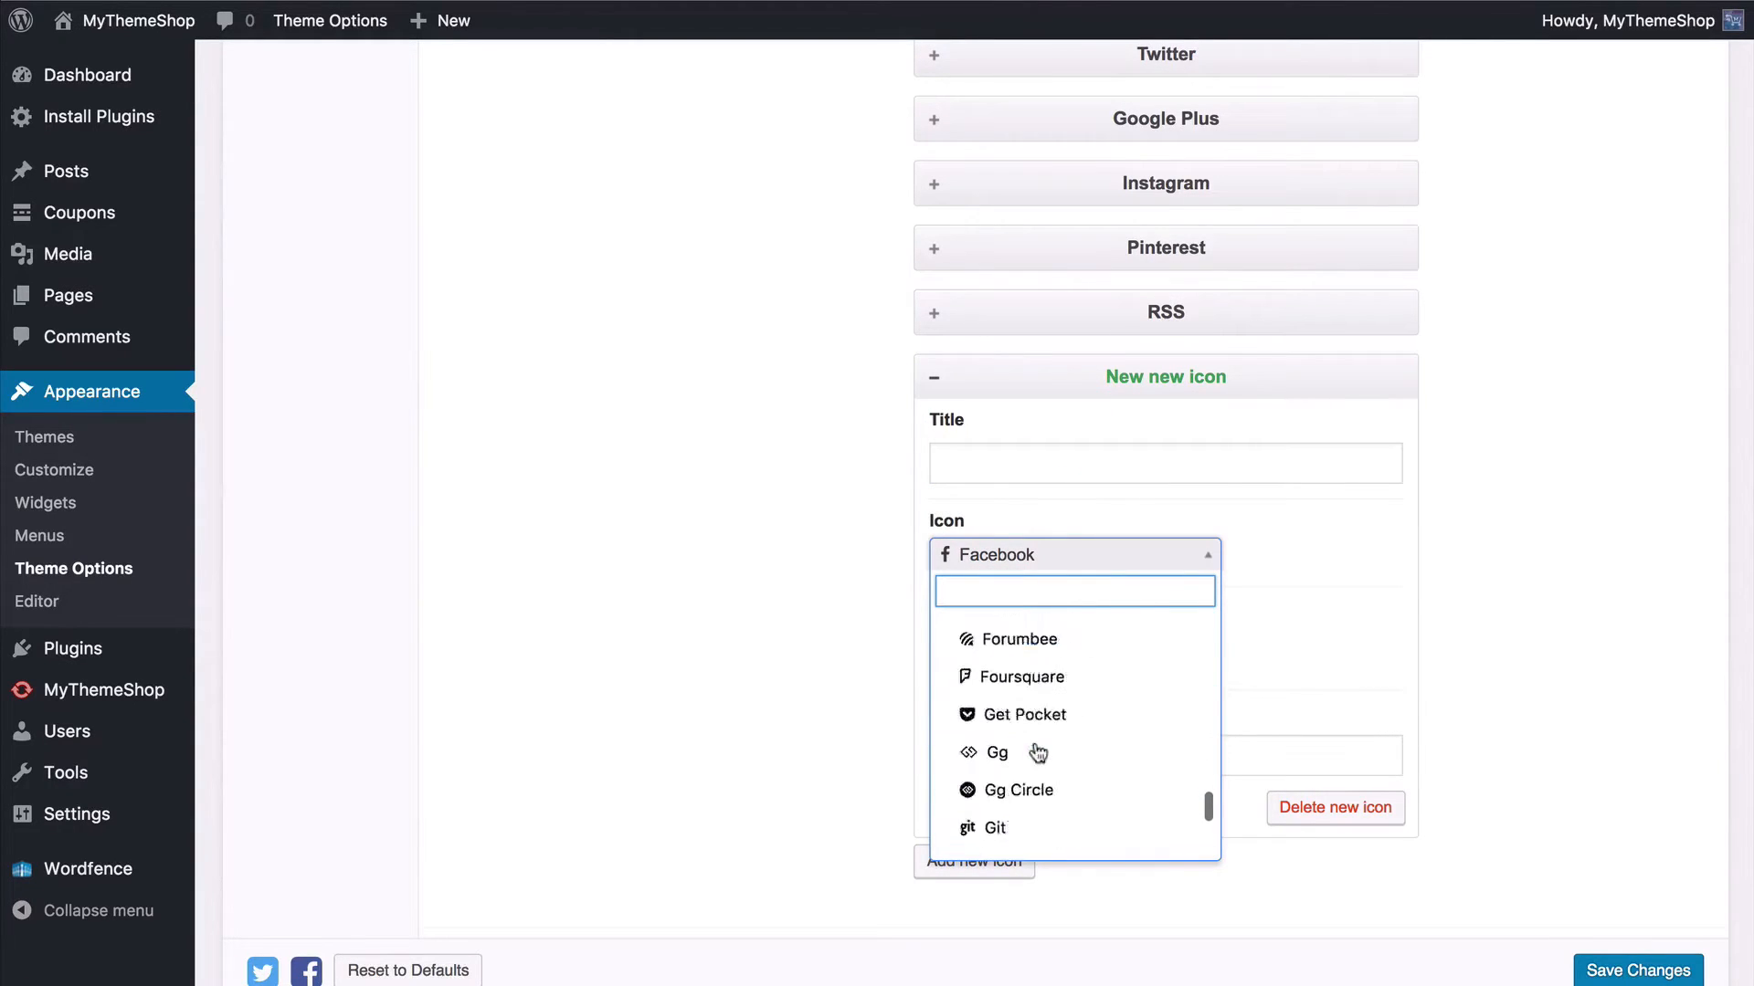
scroll(1037, 752, down, 6)
click(1050, 747)
Step: Set the new social icon's hover color to red #dd3333 and collapse its settings
click(1012, 649)
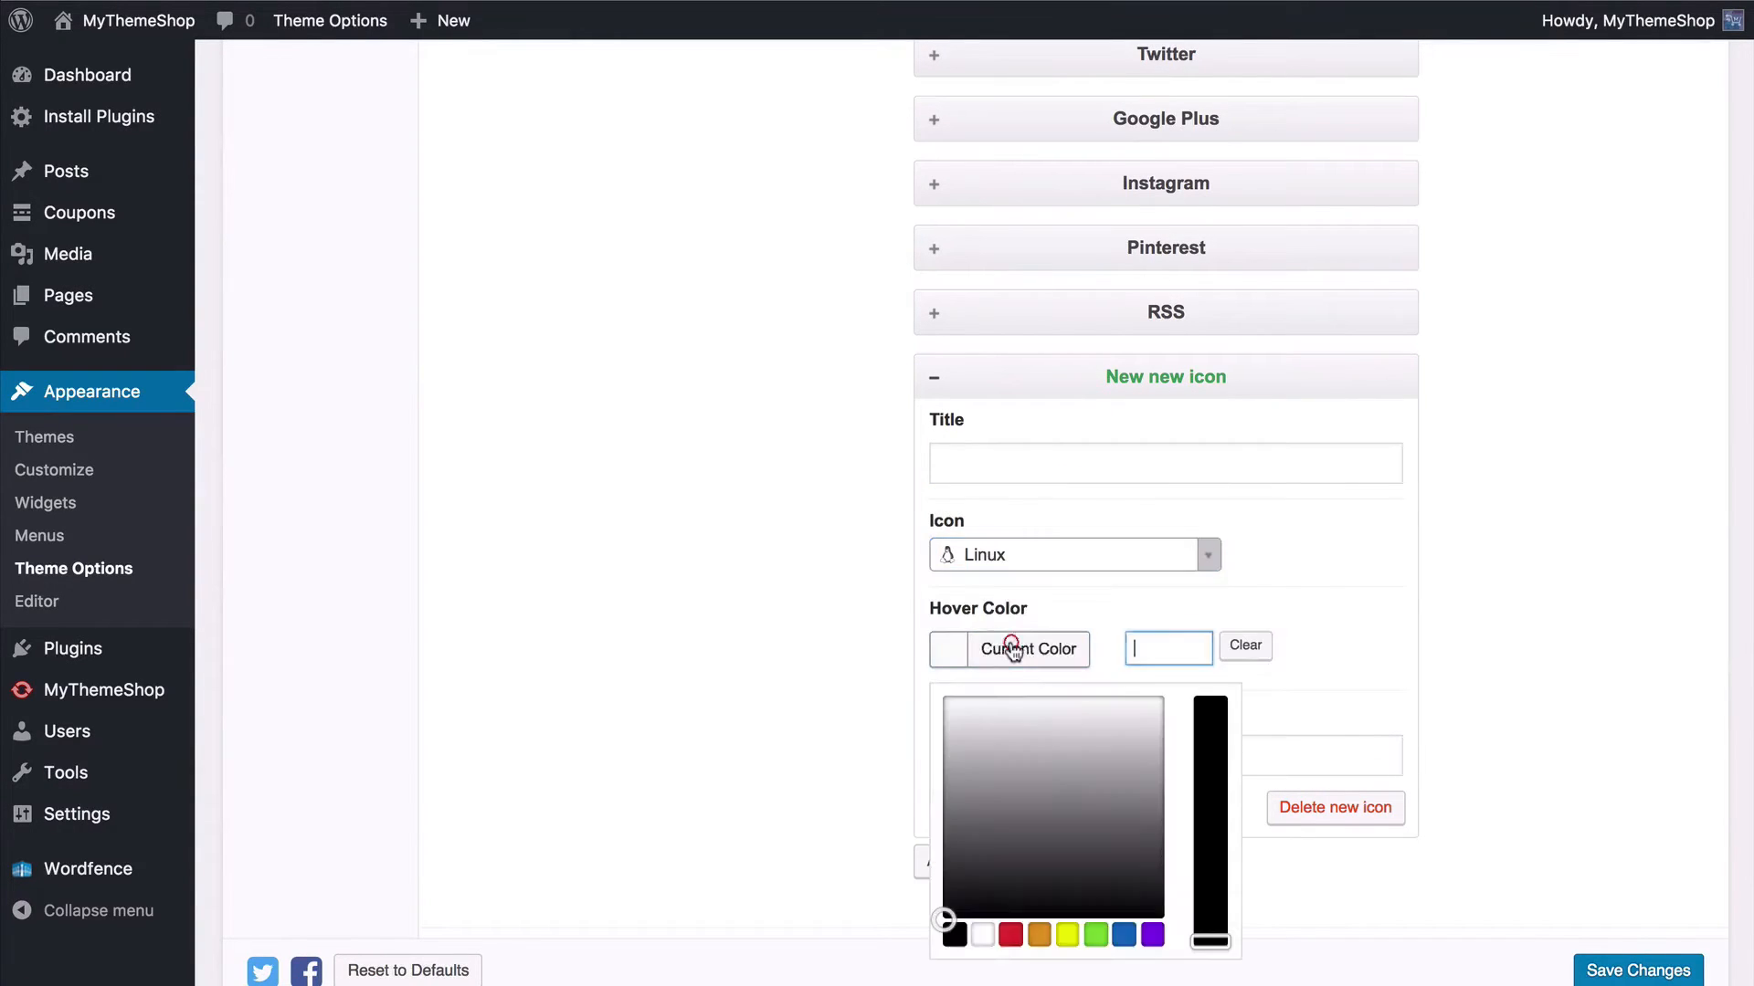
scroll(1085, 782, down, 2)
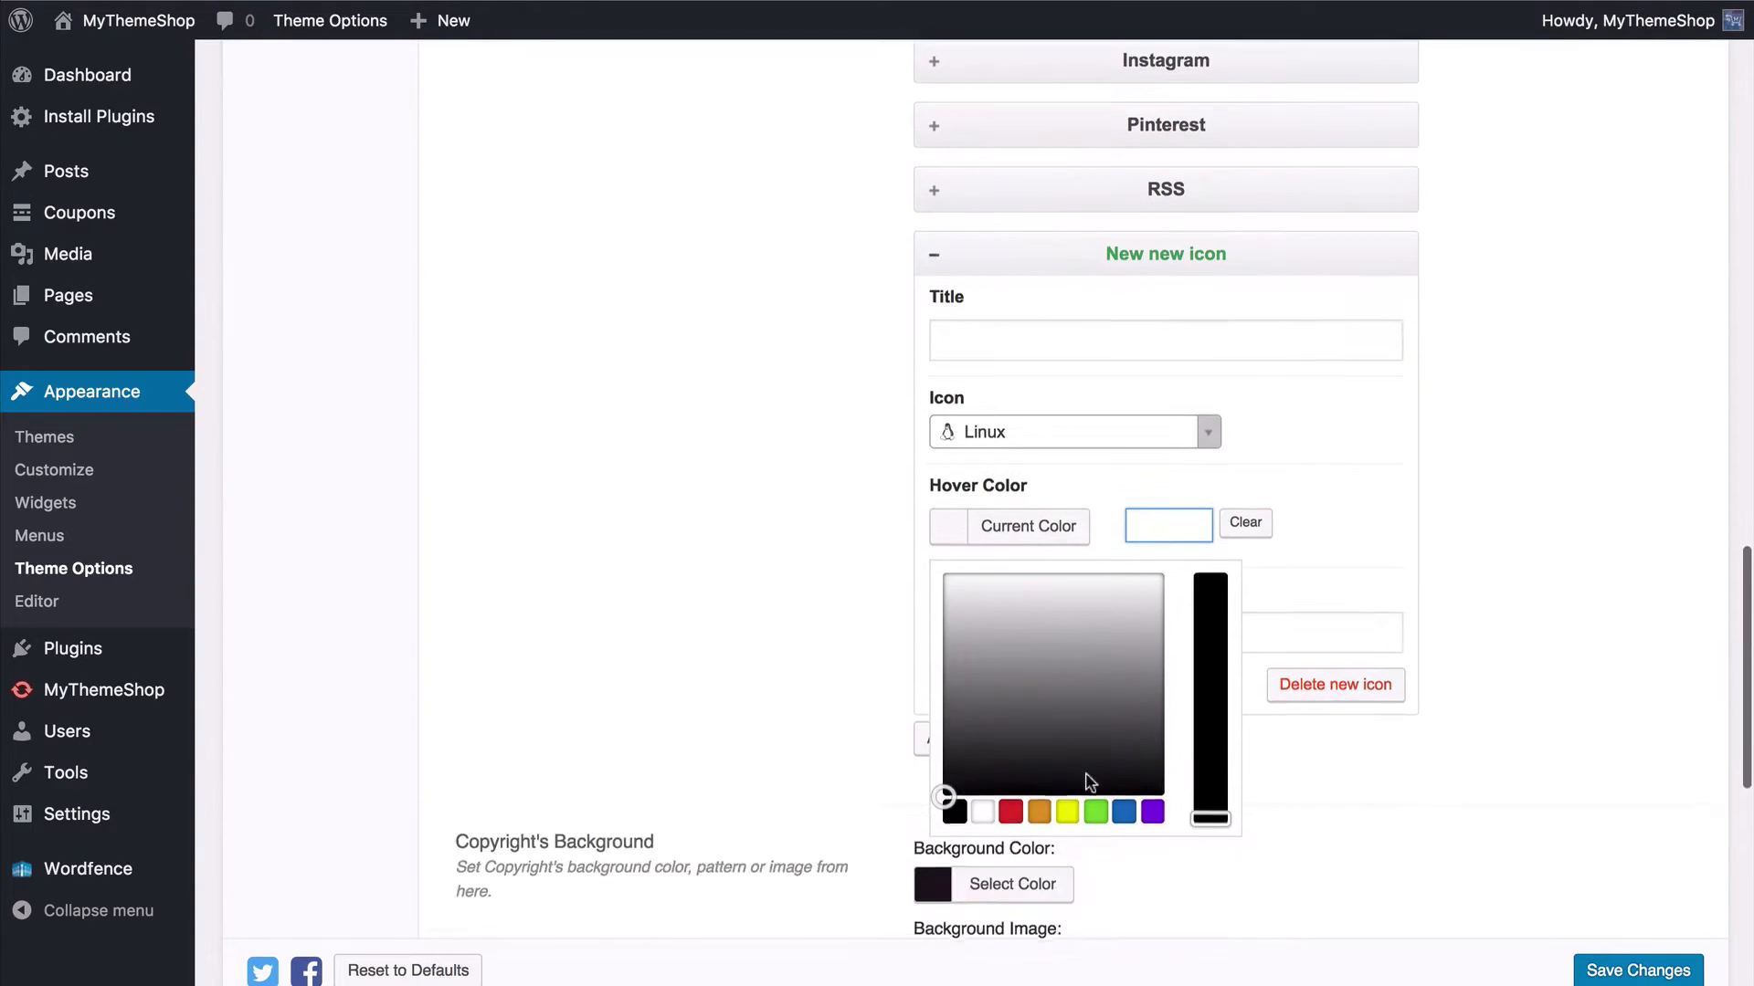
click(1010, 809)
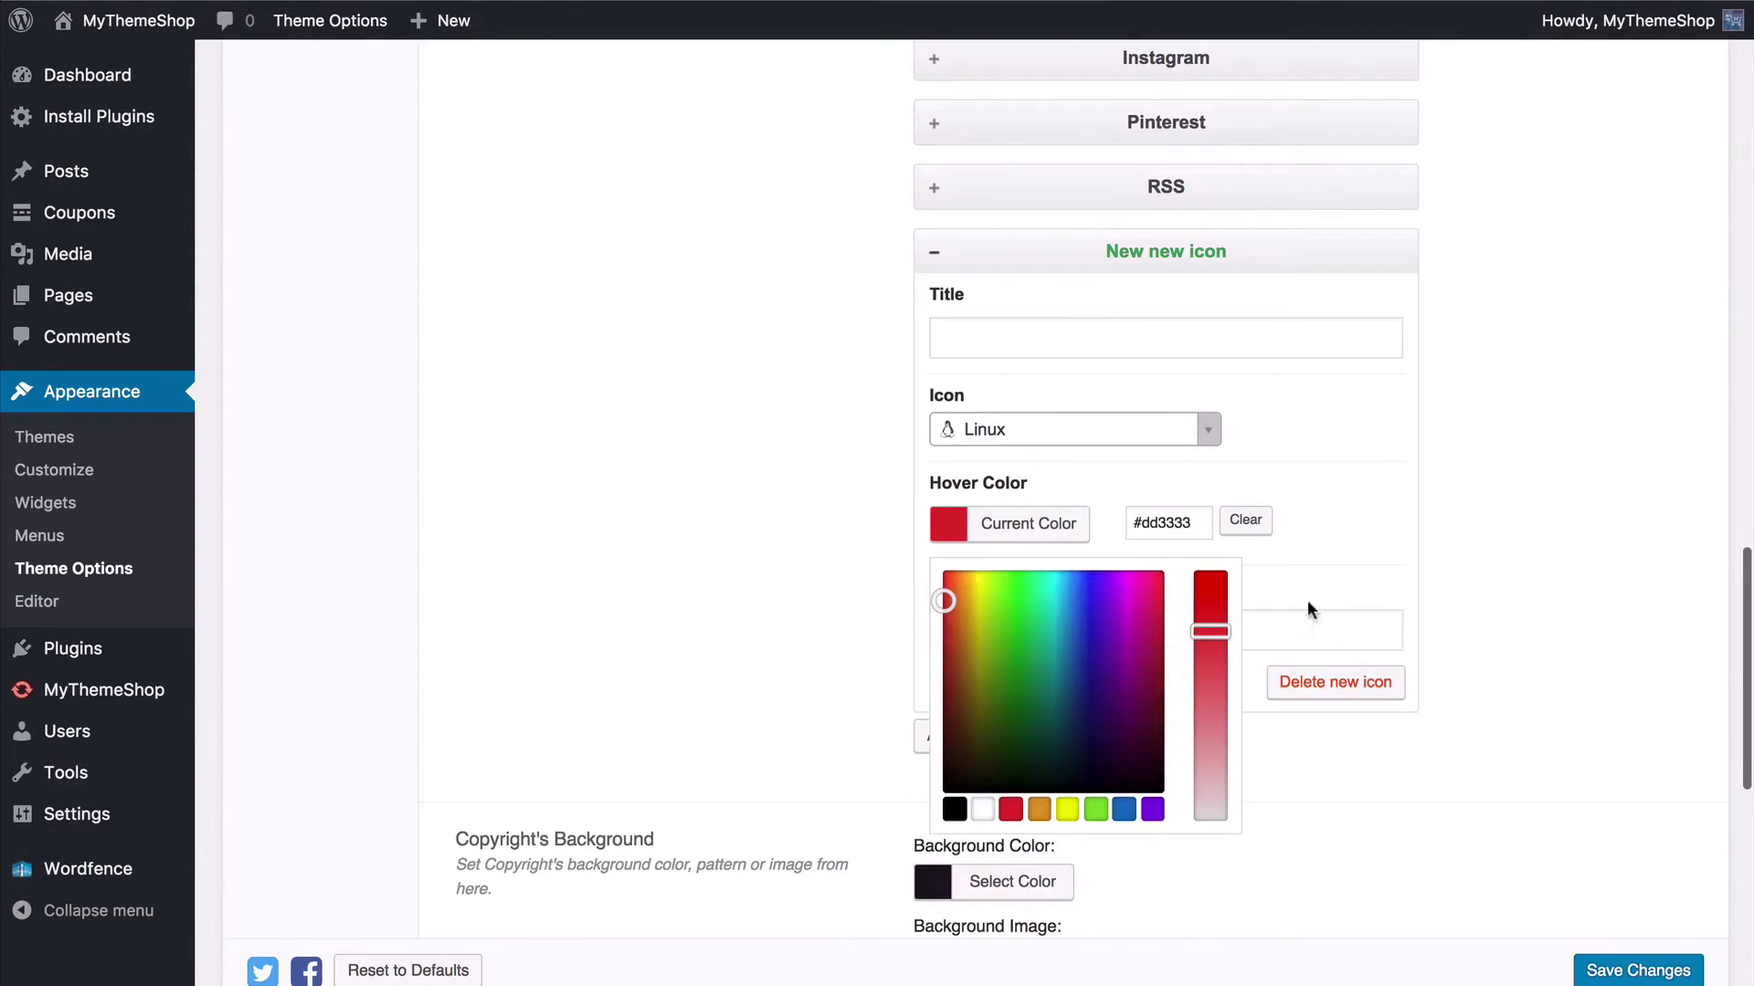
click(1351, 553)
click(1033, 645)
click(1368, 448)
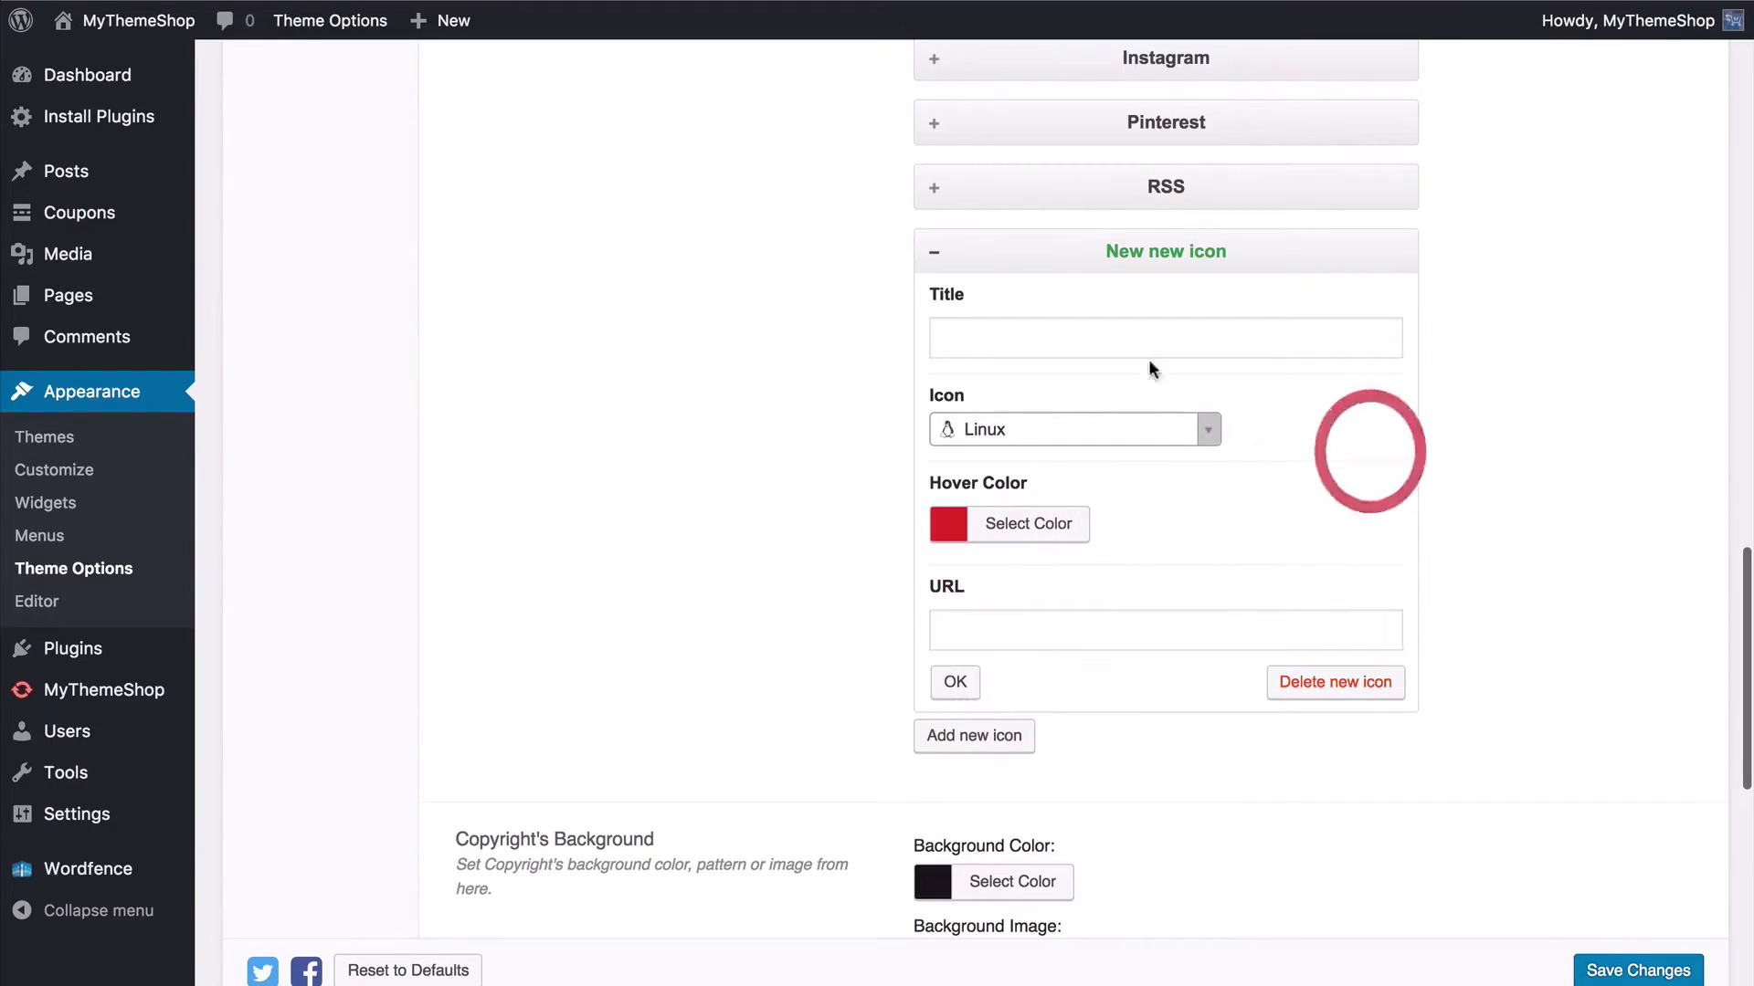
click(933, 252)
Step: Move the new social icon between Twitter and Google Plus, and delete it from the footer social icons
scroll(1172, 369, up, 4)
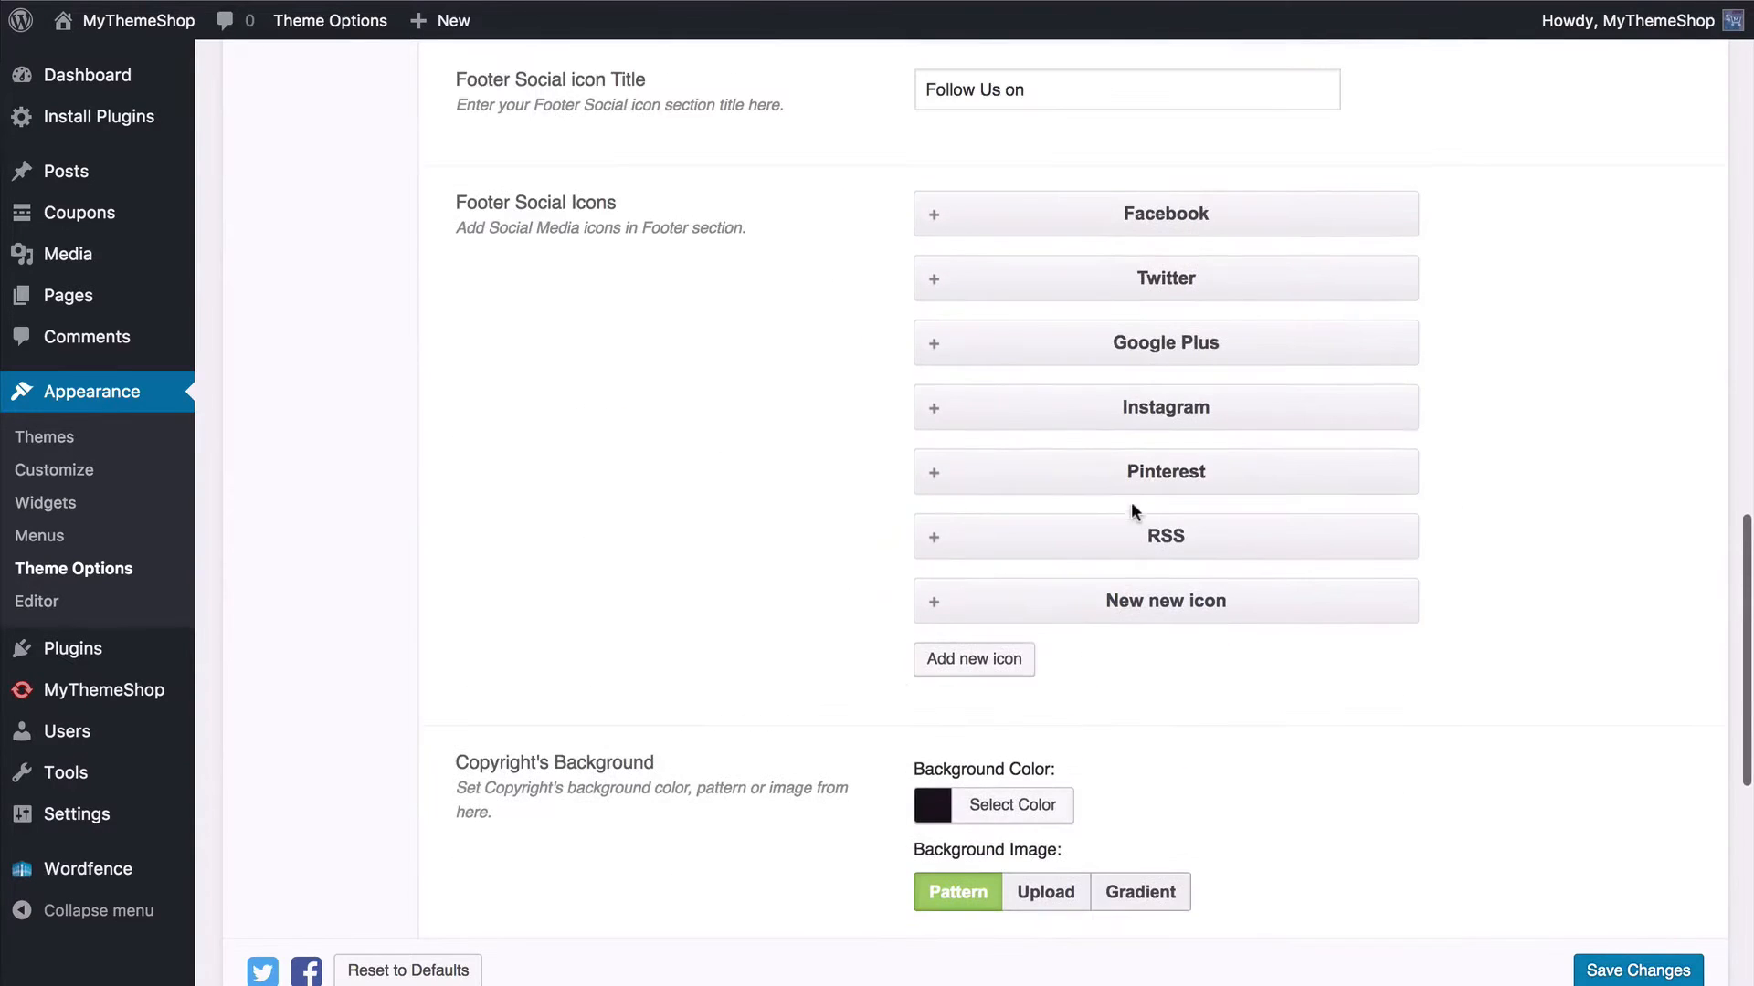
drag(1100, 585, 1080, 318)
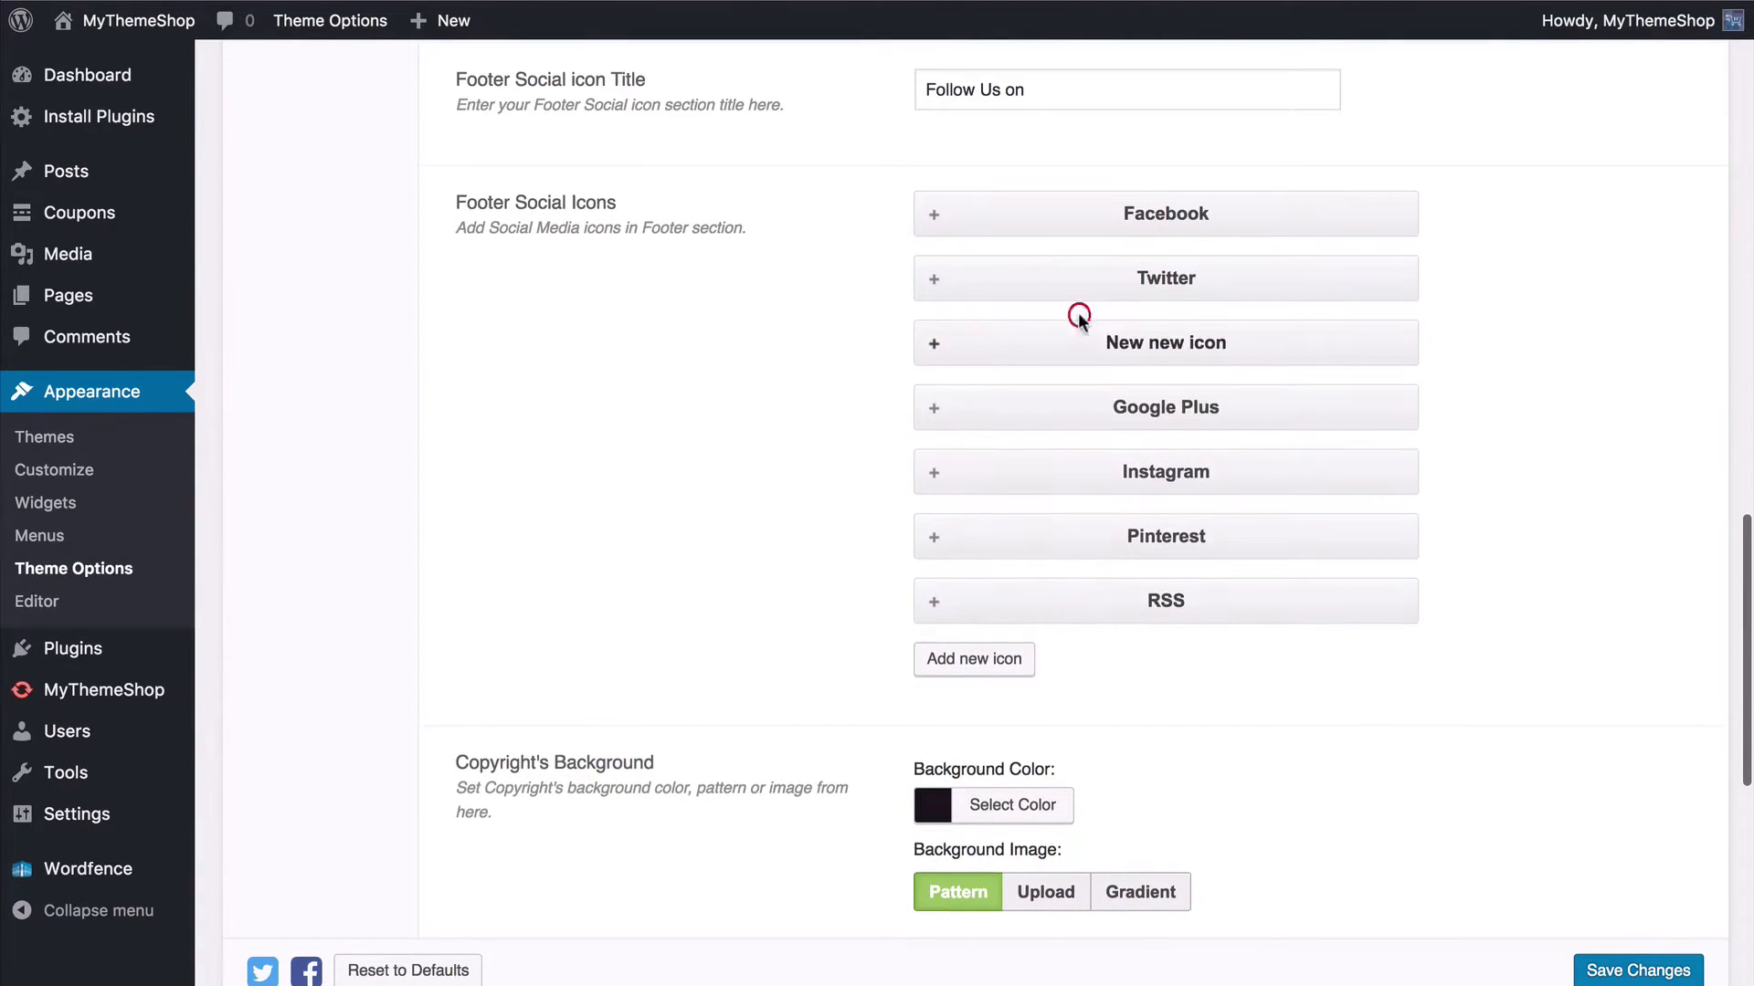
click(929, 343)
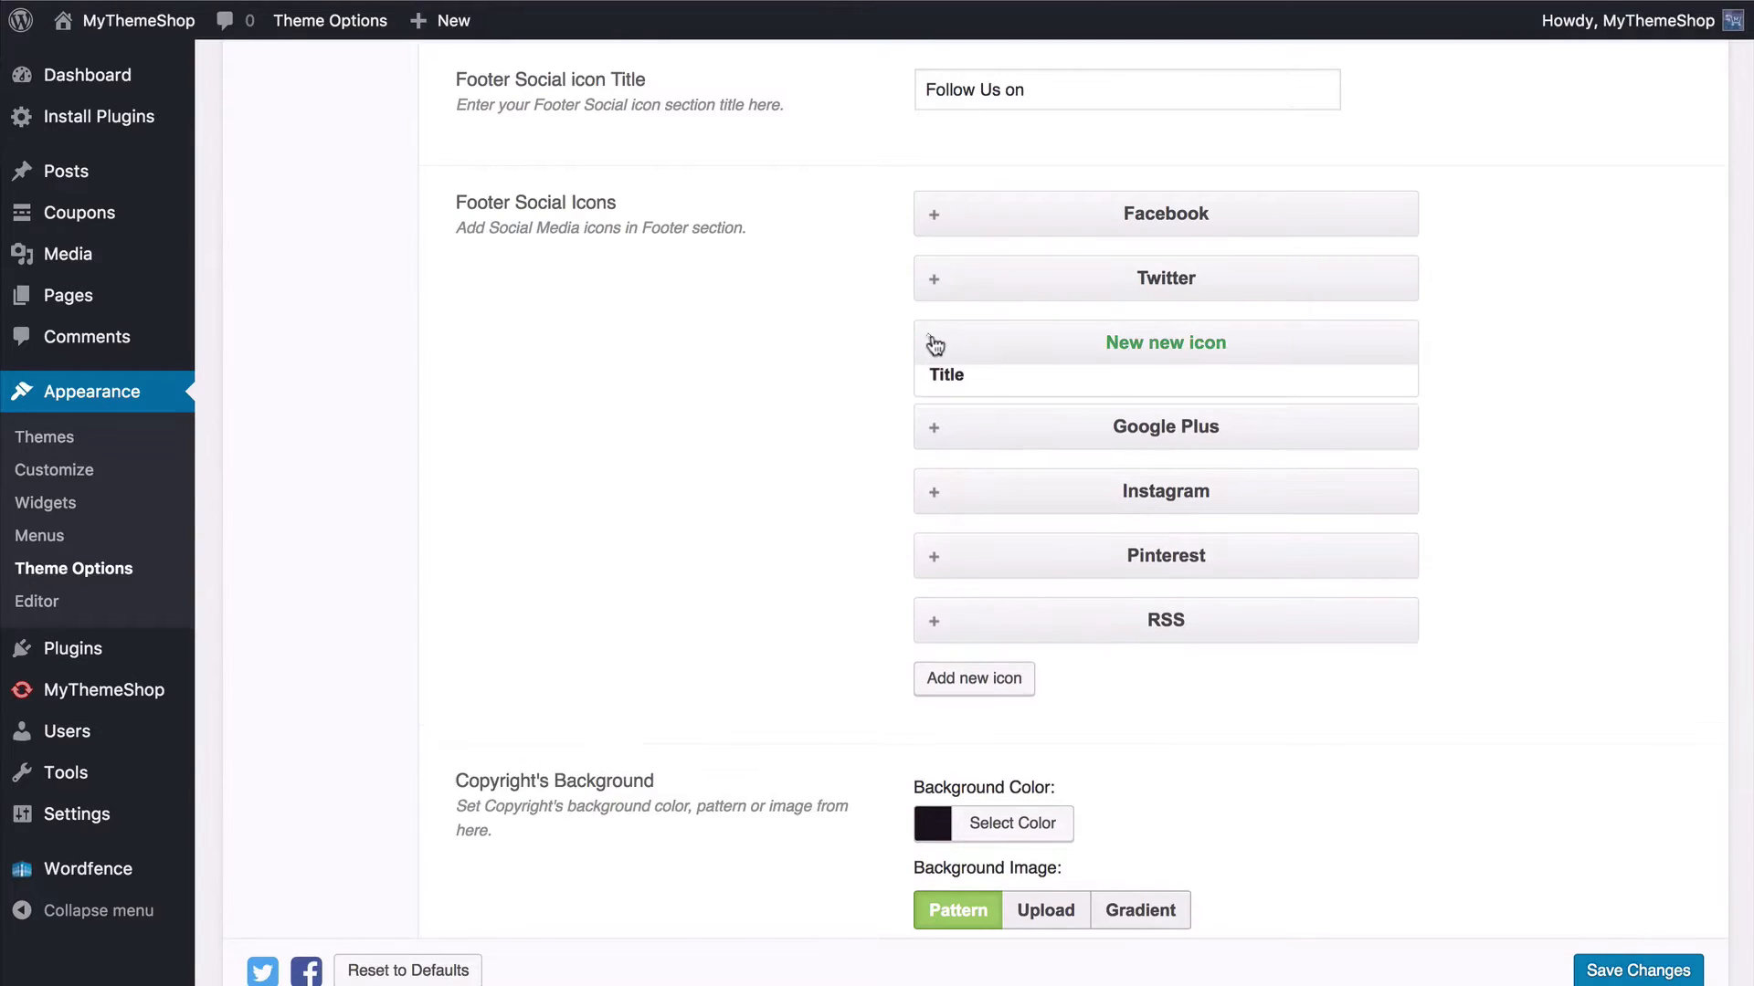
scroll(1329, 804, down, 1)
click(1353, 740)
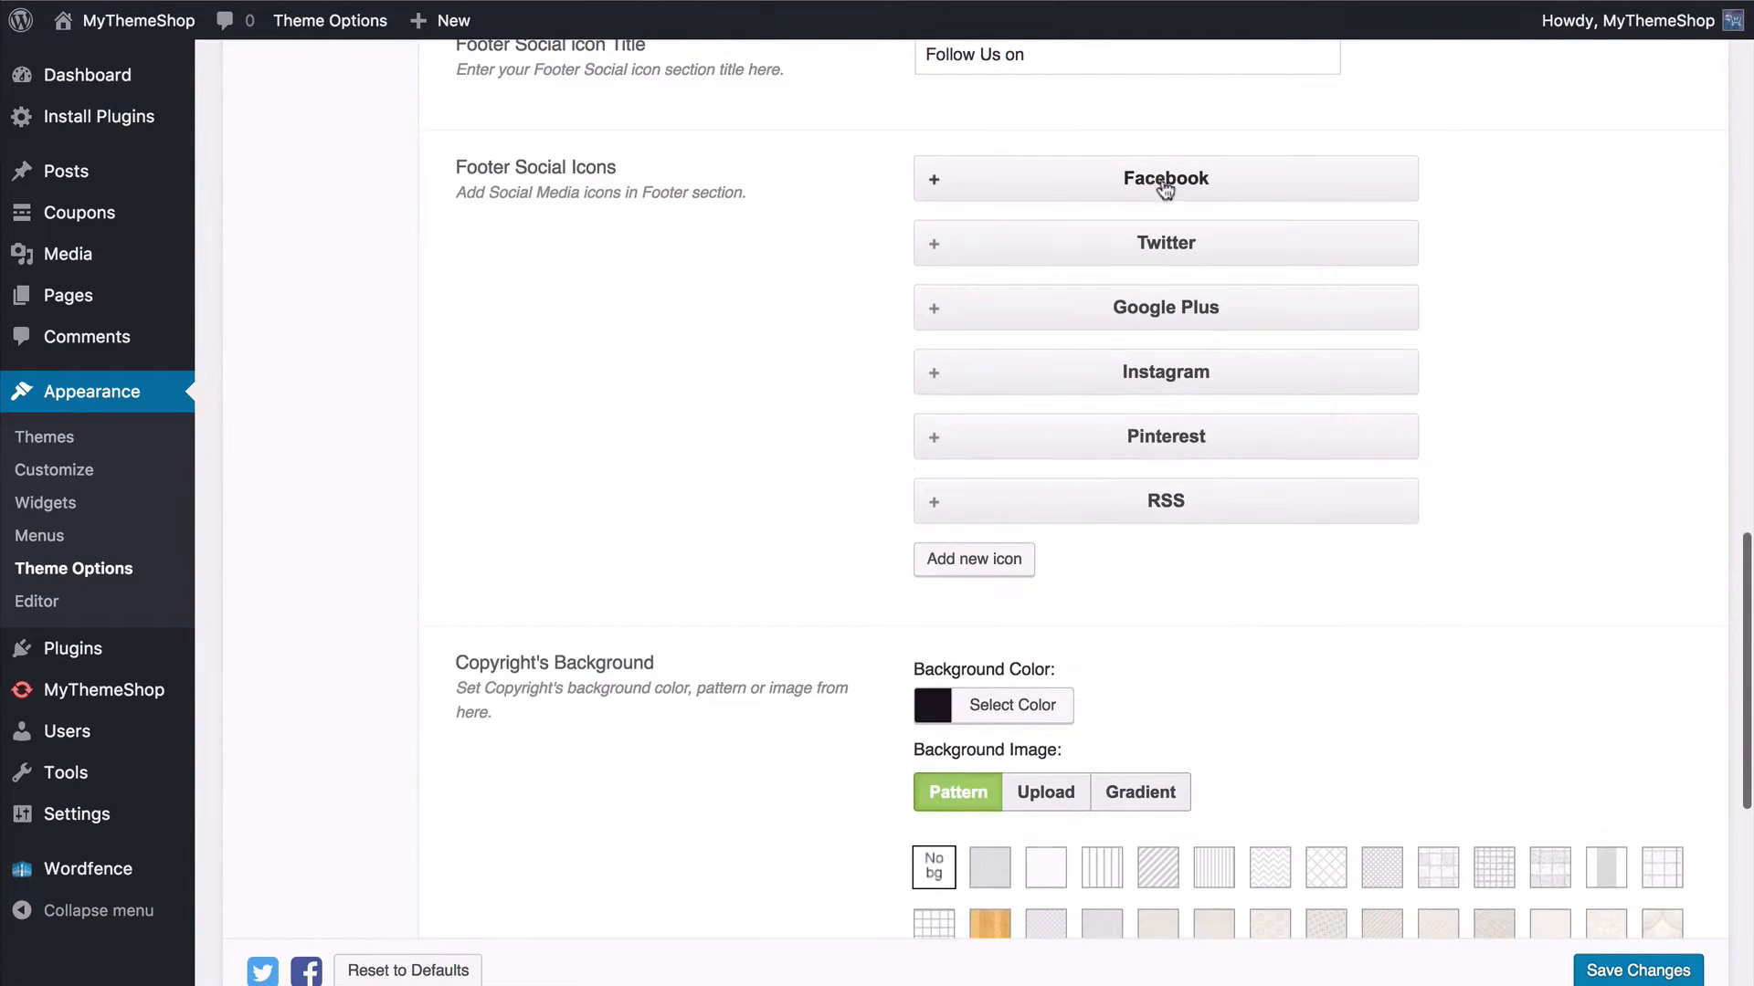
Step: Reorder the footer social icons so that Twitter comes first, followed by Facebook and Google Plus
drag(1158, 183, 1162, 336)
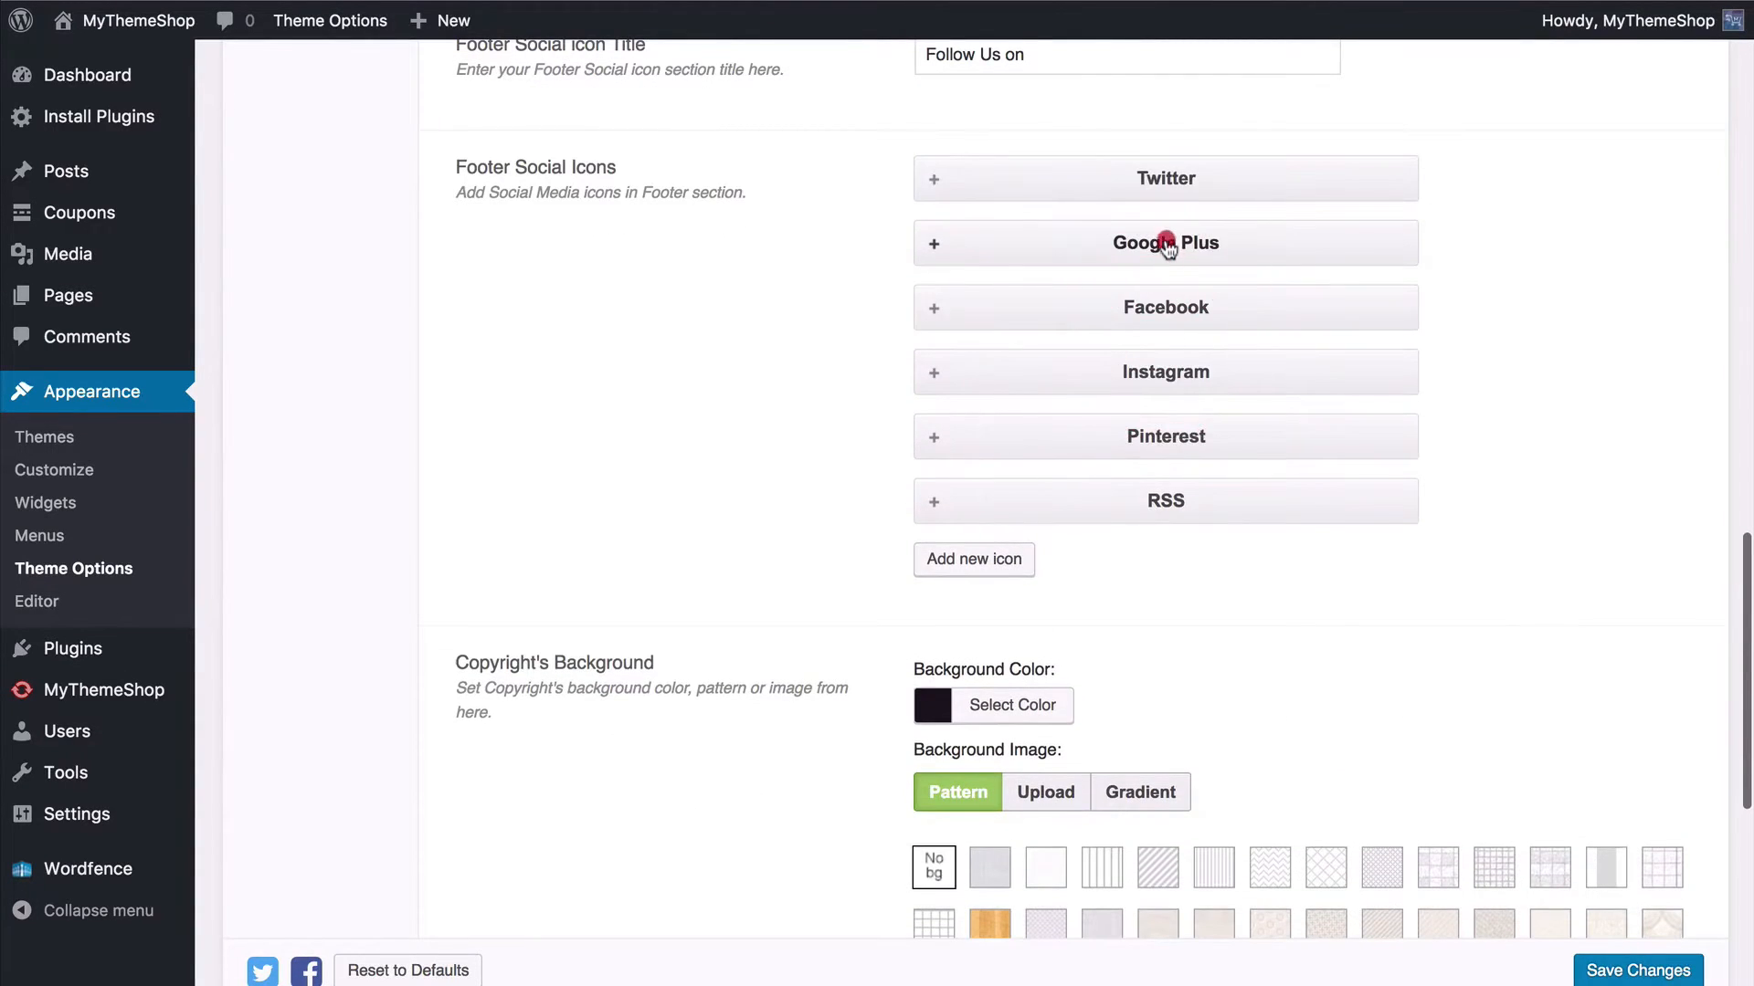
drag(1163, 240, 1166, 346)
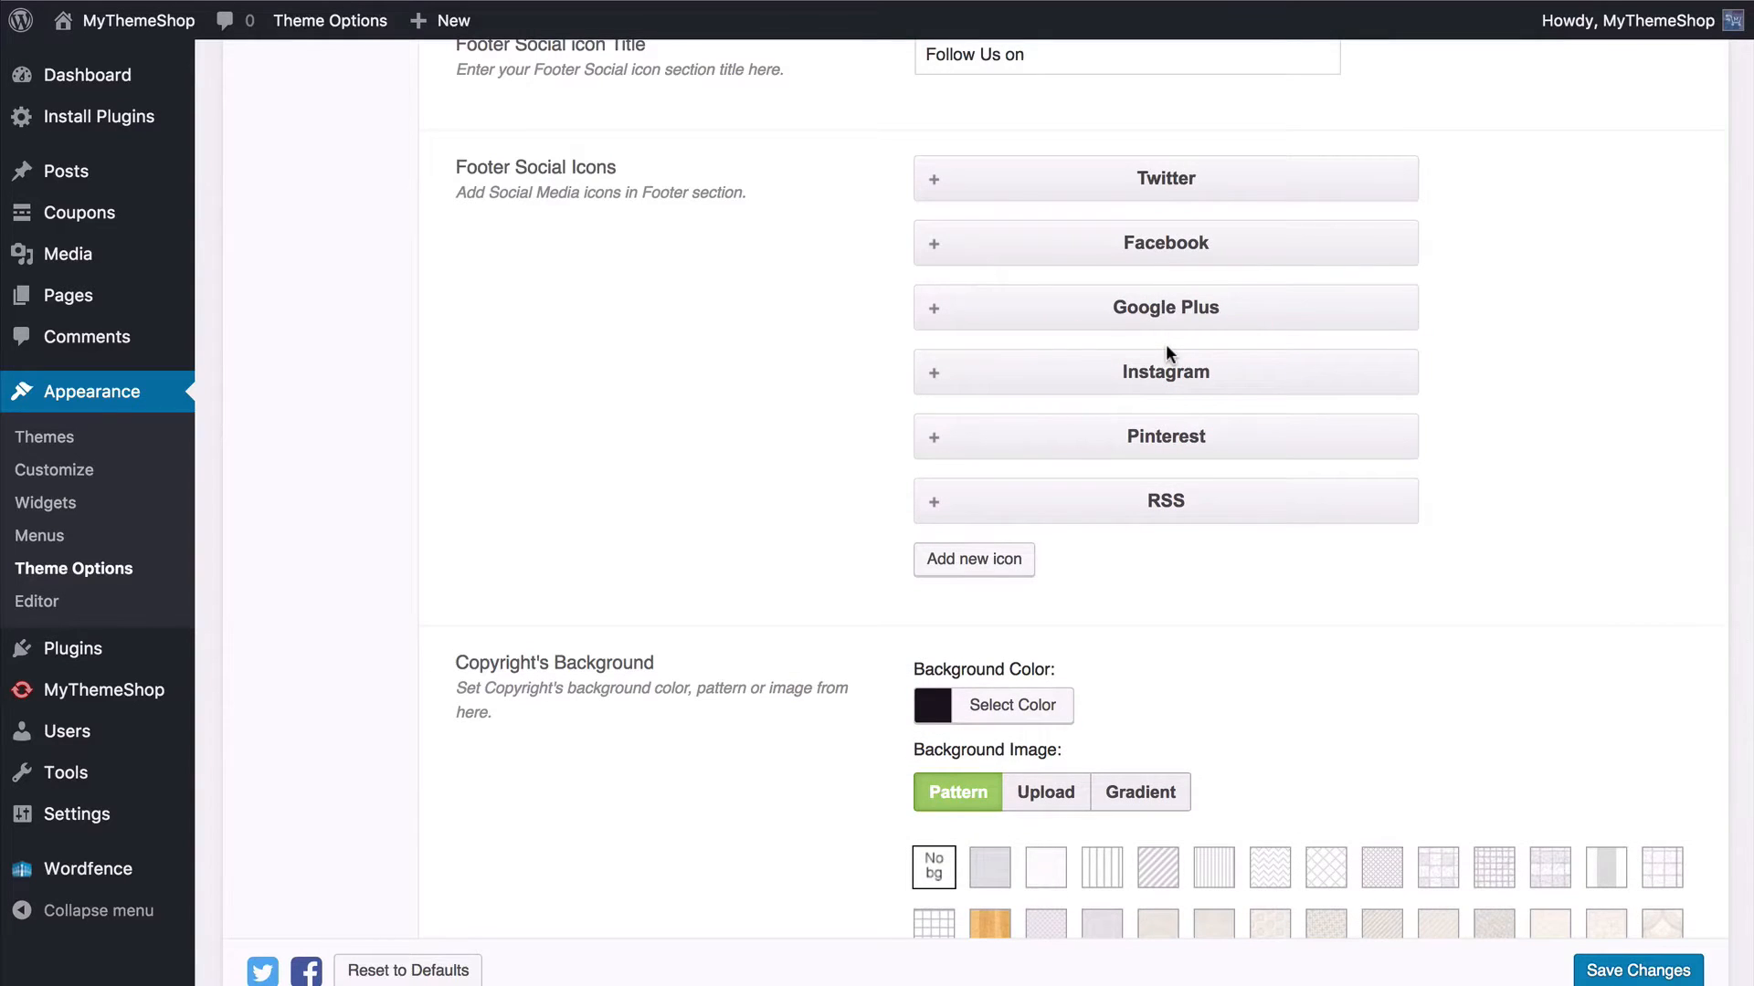
Step: Review the Copyright's Background and Copyrights Text settings and save the Footer options
scroll(686, 417, down, 5)
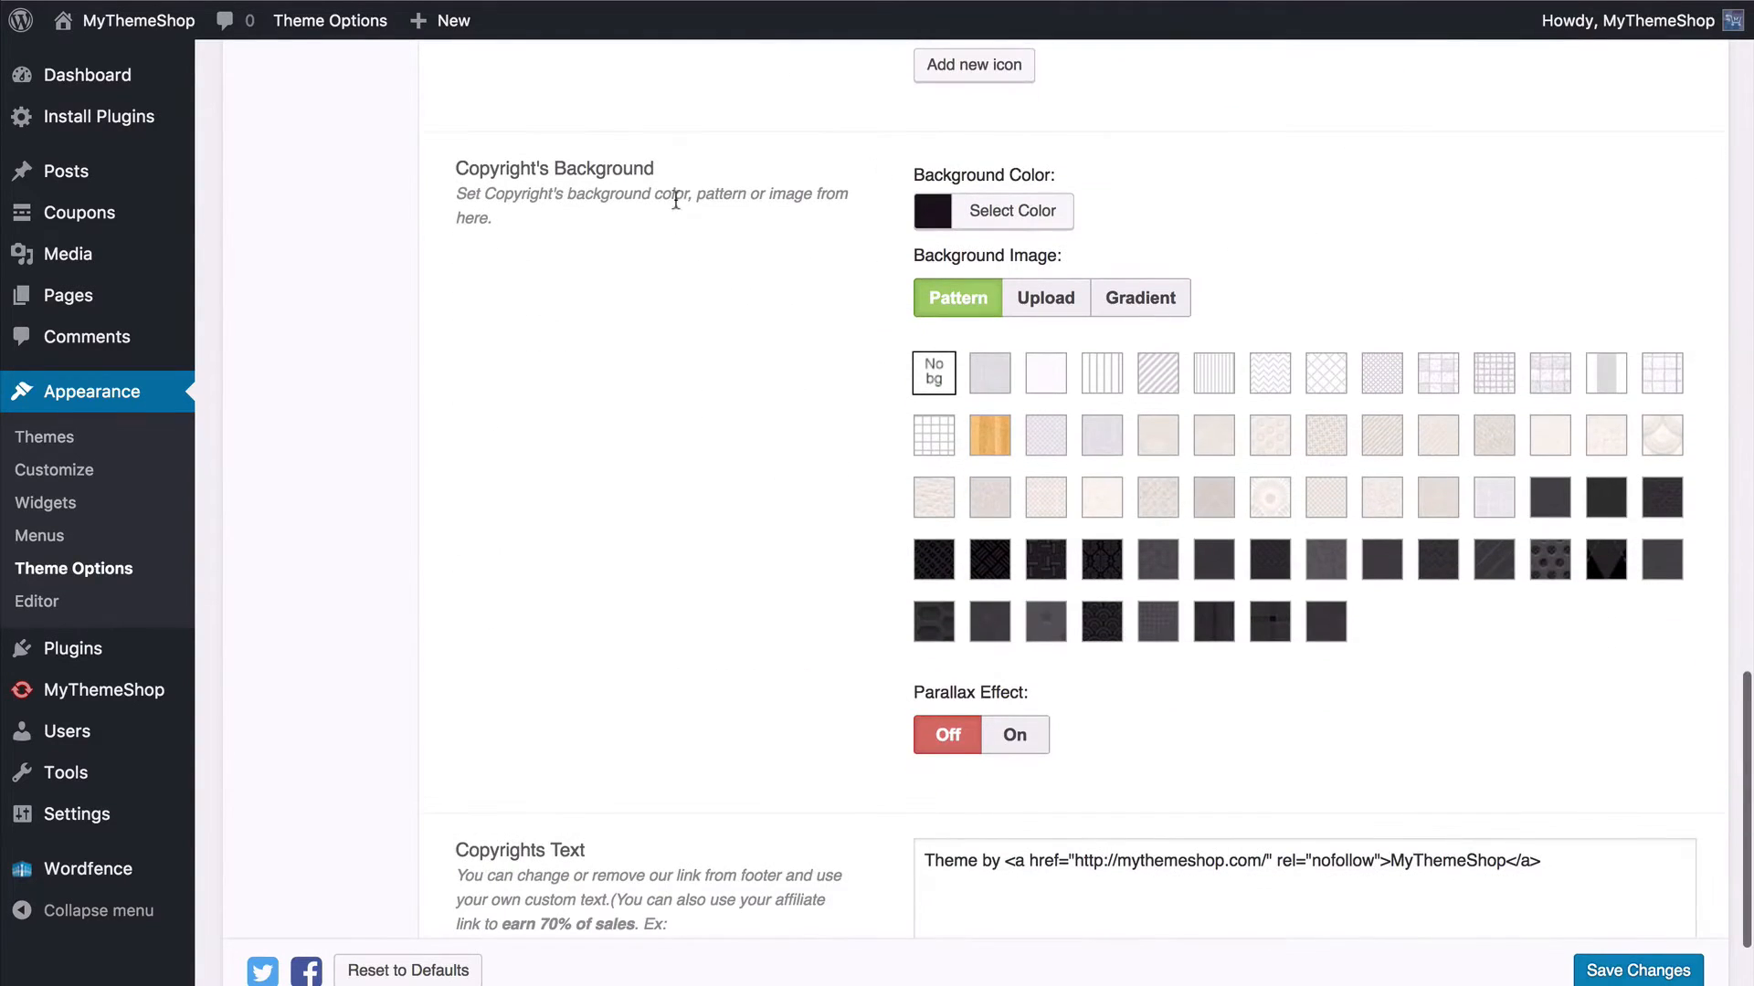
scroll(666, 206, down, 4)
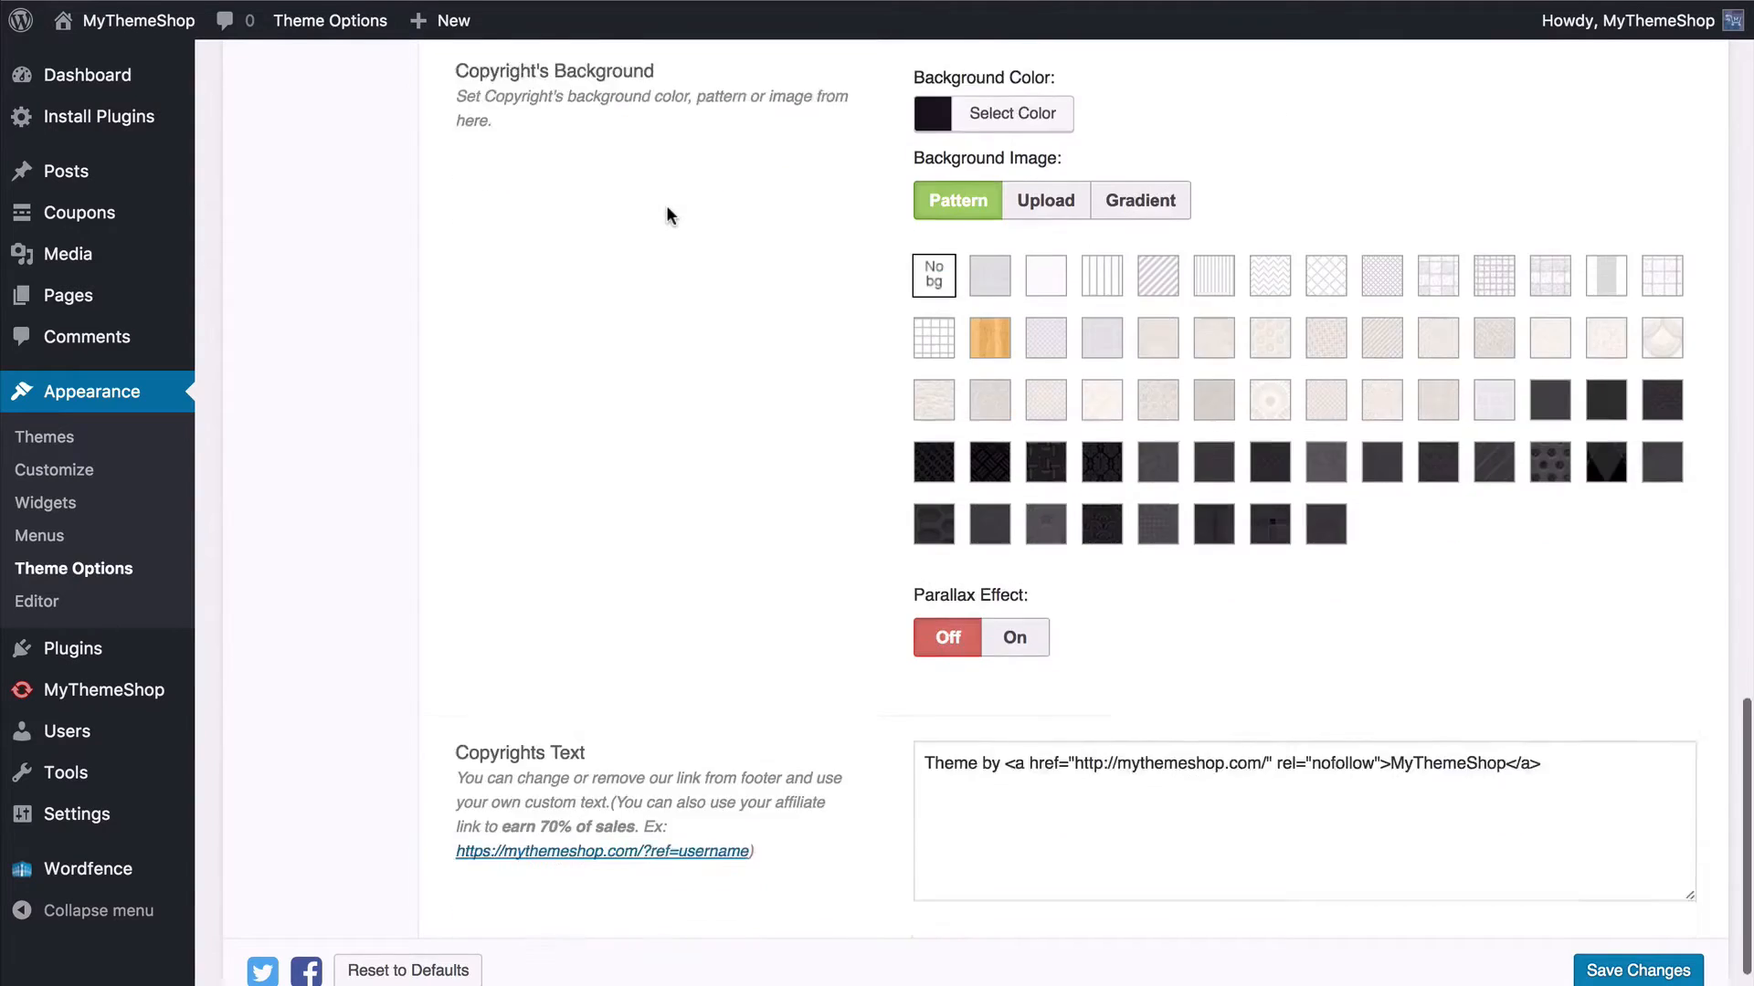
scroll(885, 246, up, 3)
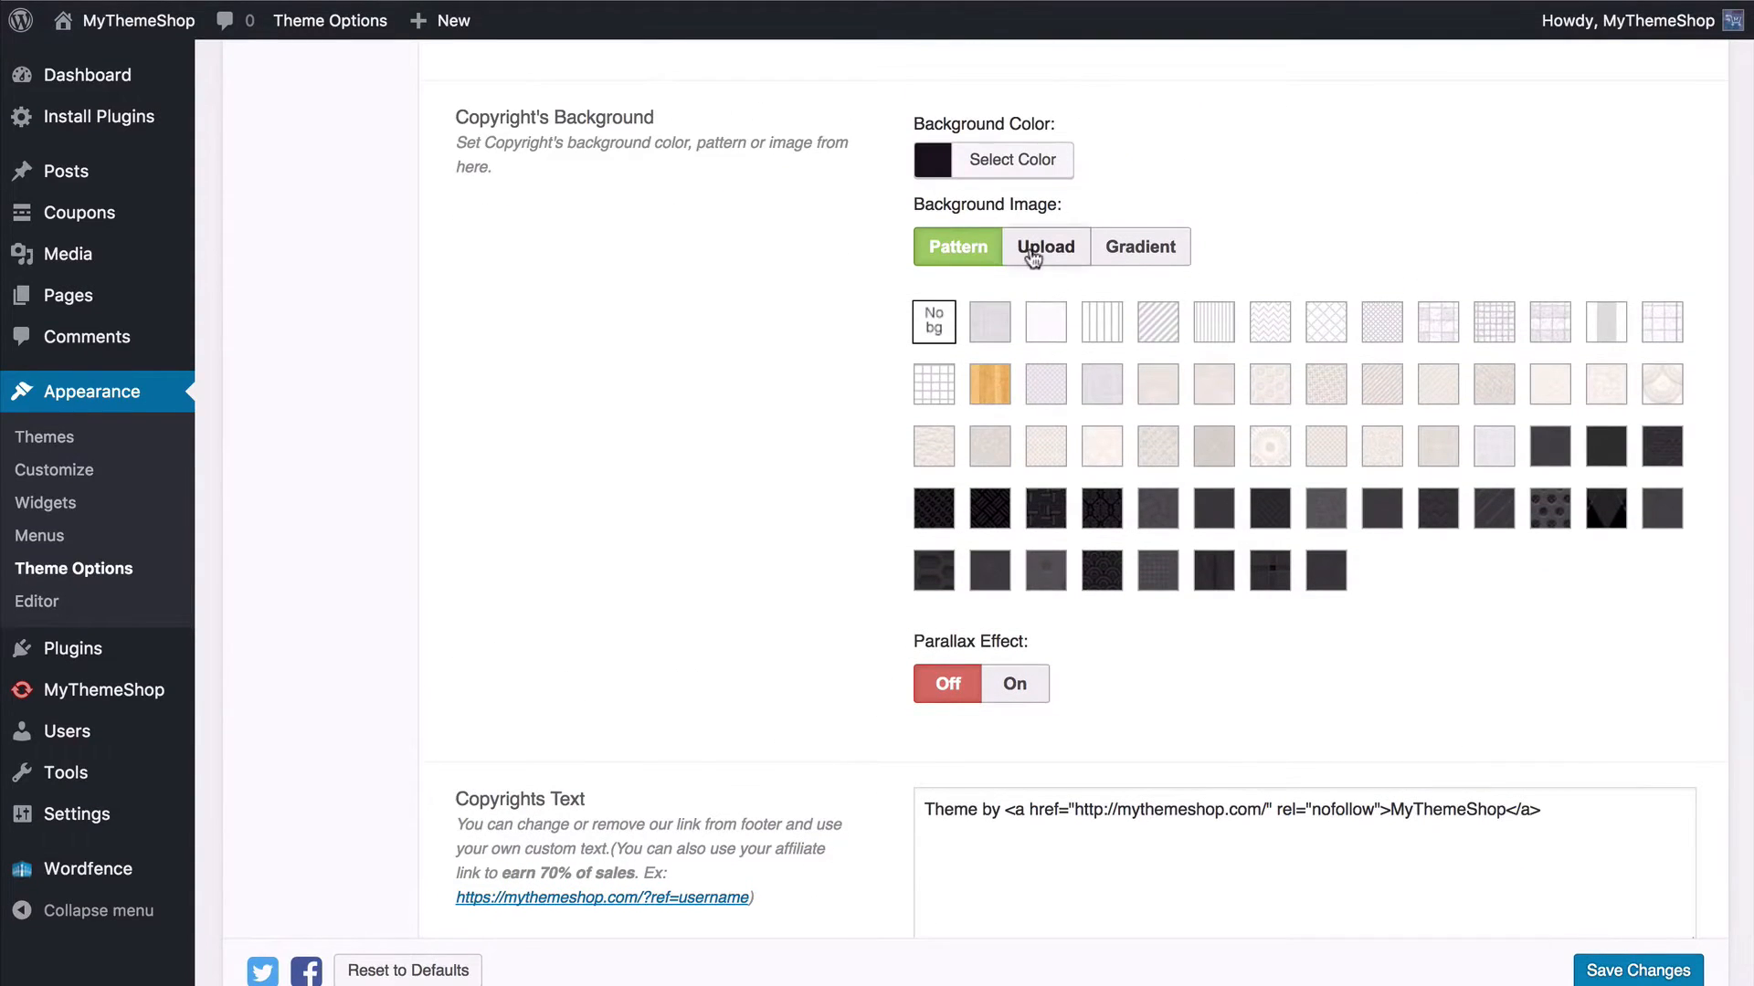
scroll(740, 358, down, 2)
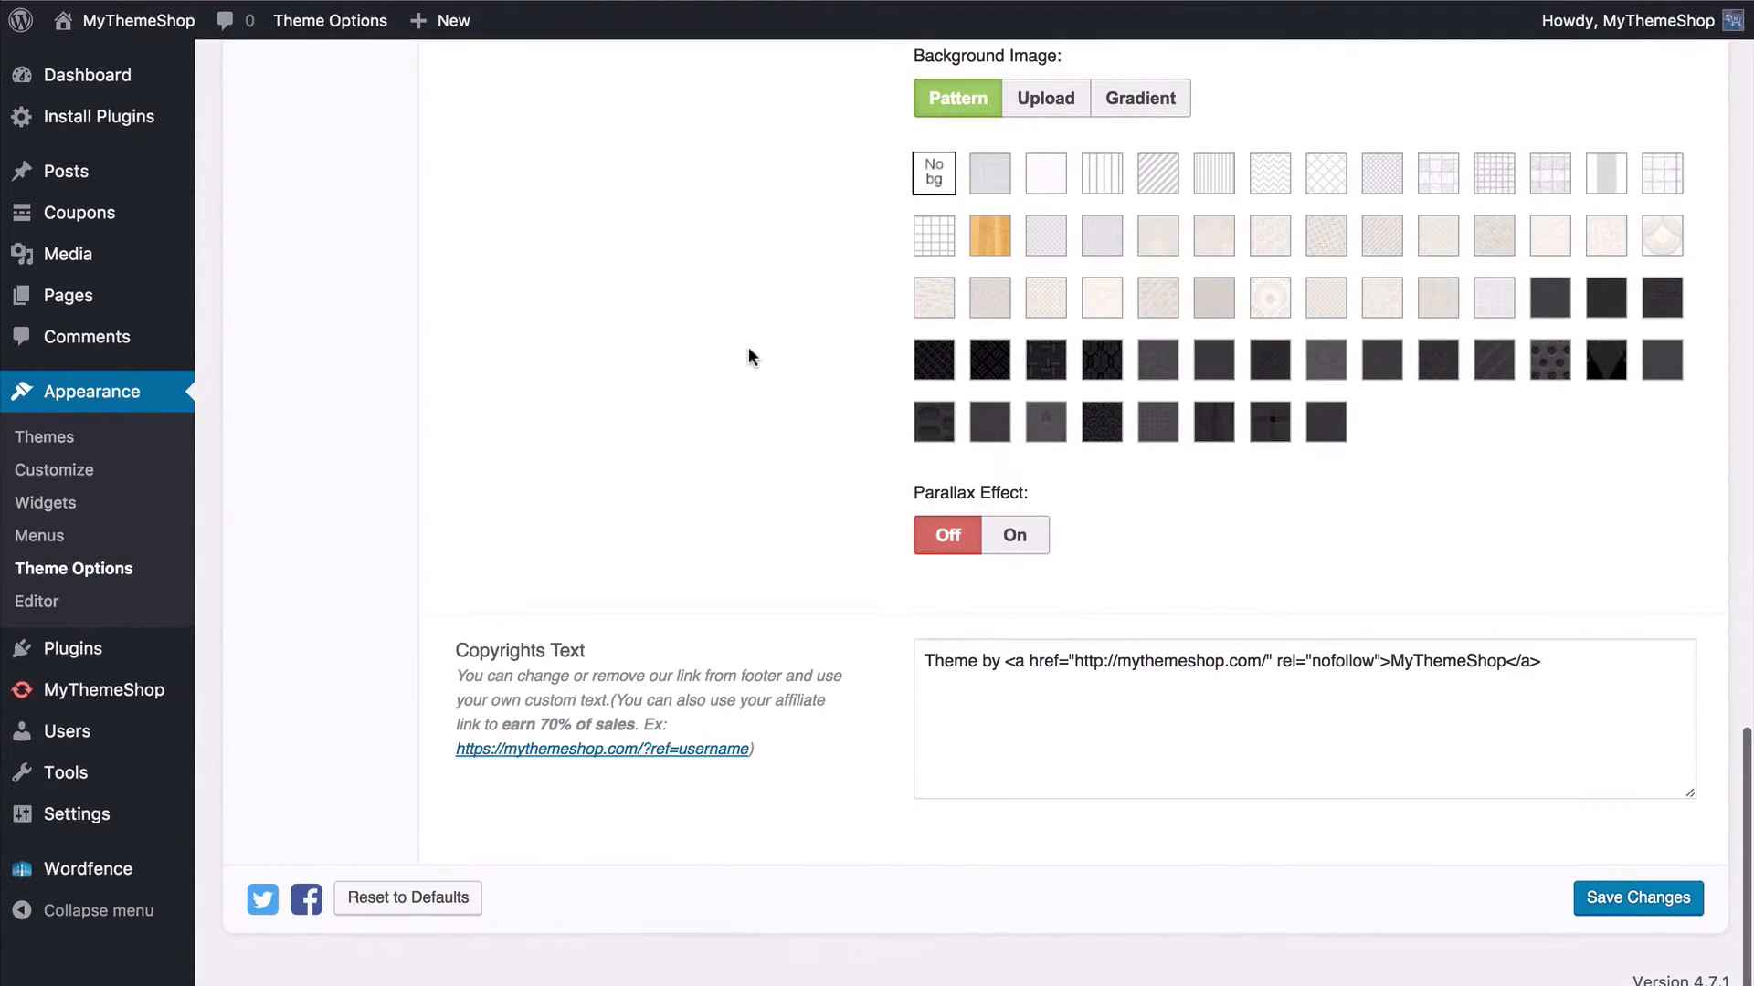
click(1614, 677)
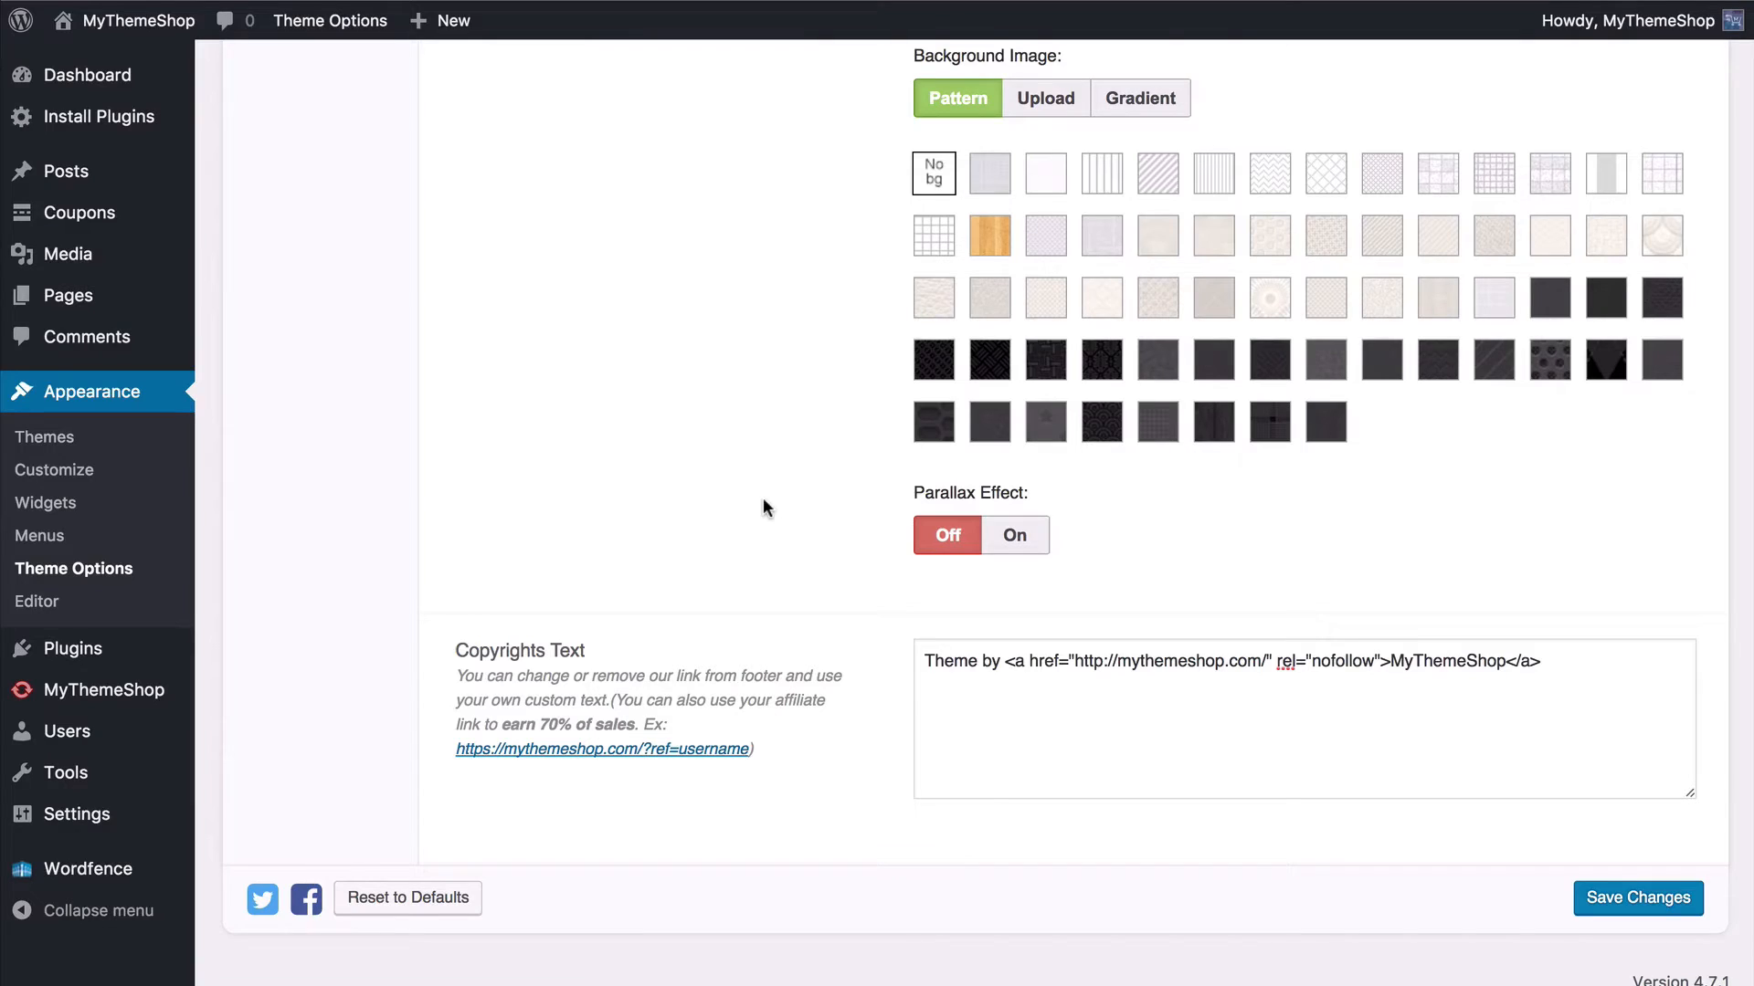
click(1598, 896)
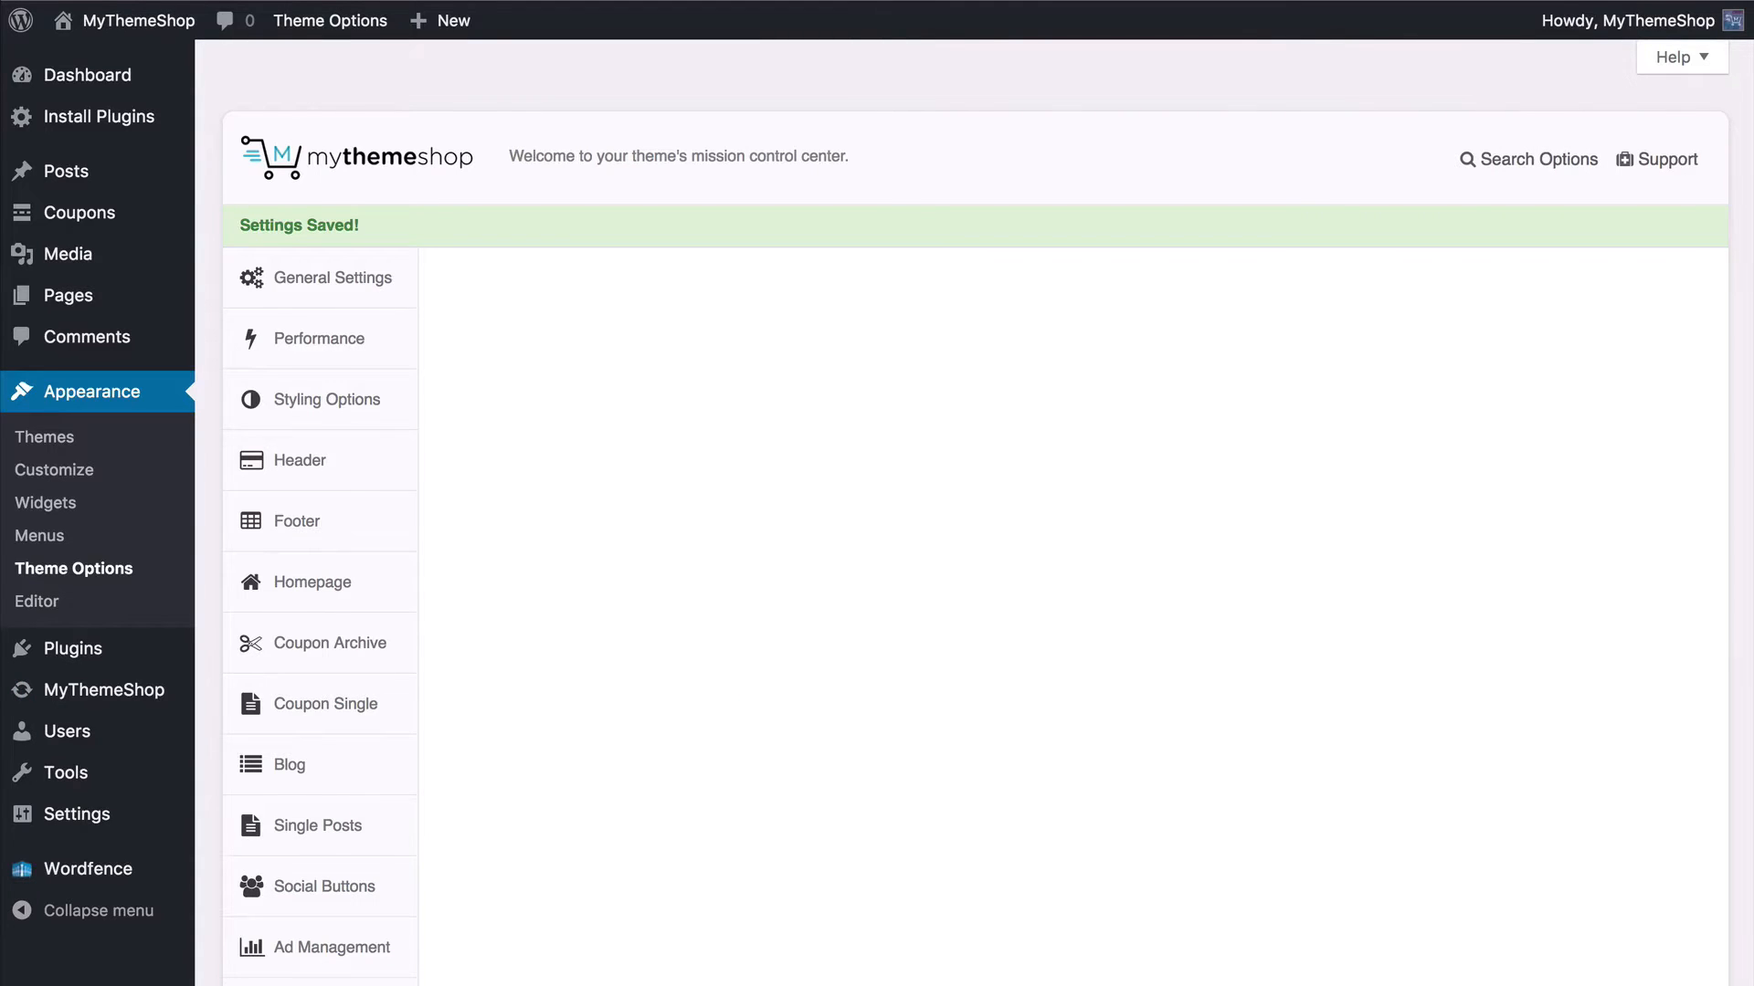
Step: Open the Homepage options and bring up the Layout settings with the Homepage Layout Manager
click(286, 525)
mouse_move(283, 571)
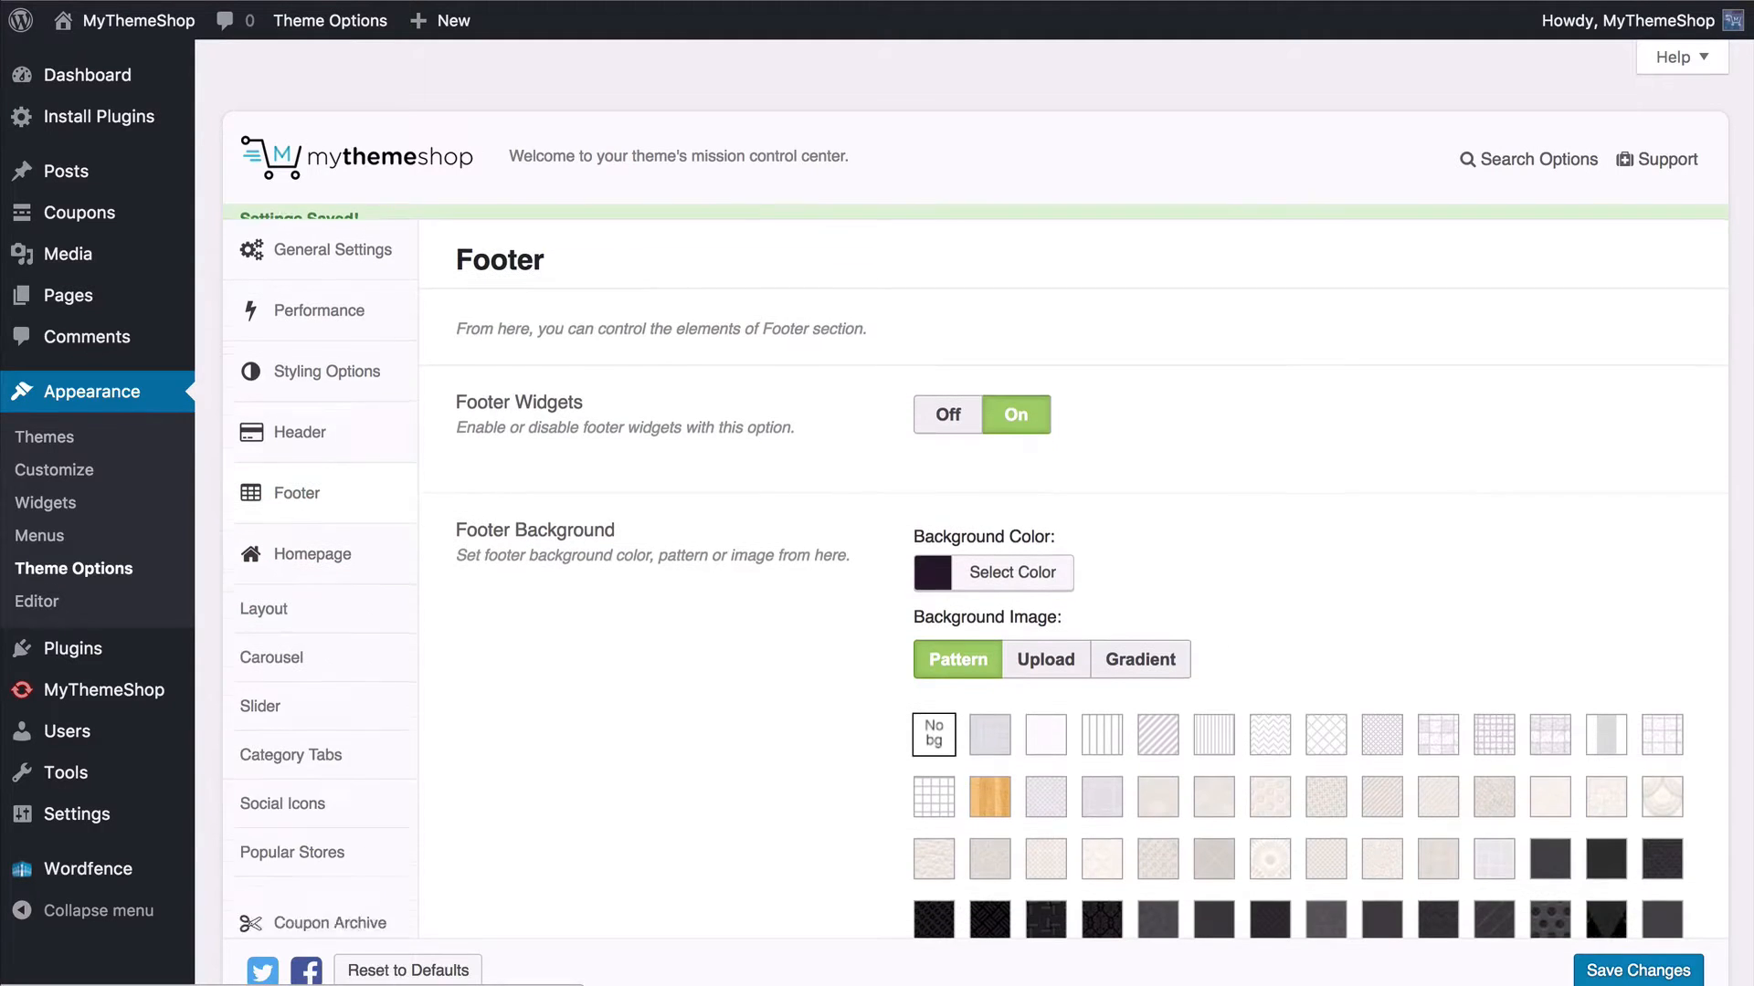
scroll(293, 552, down, 2)
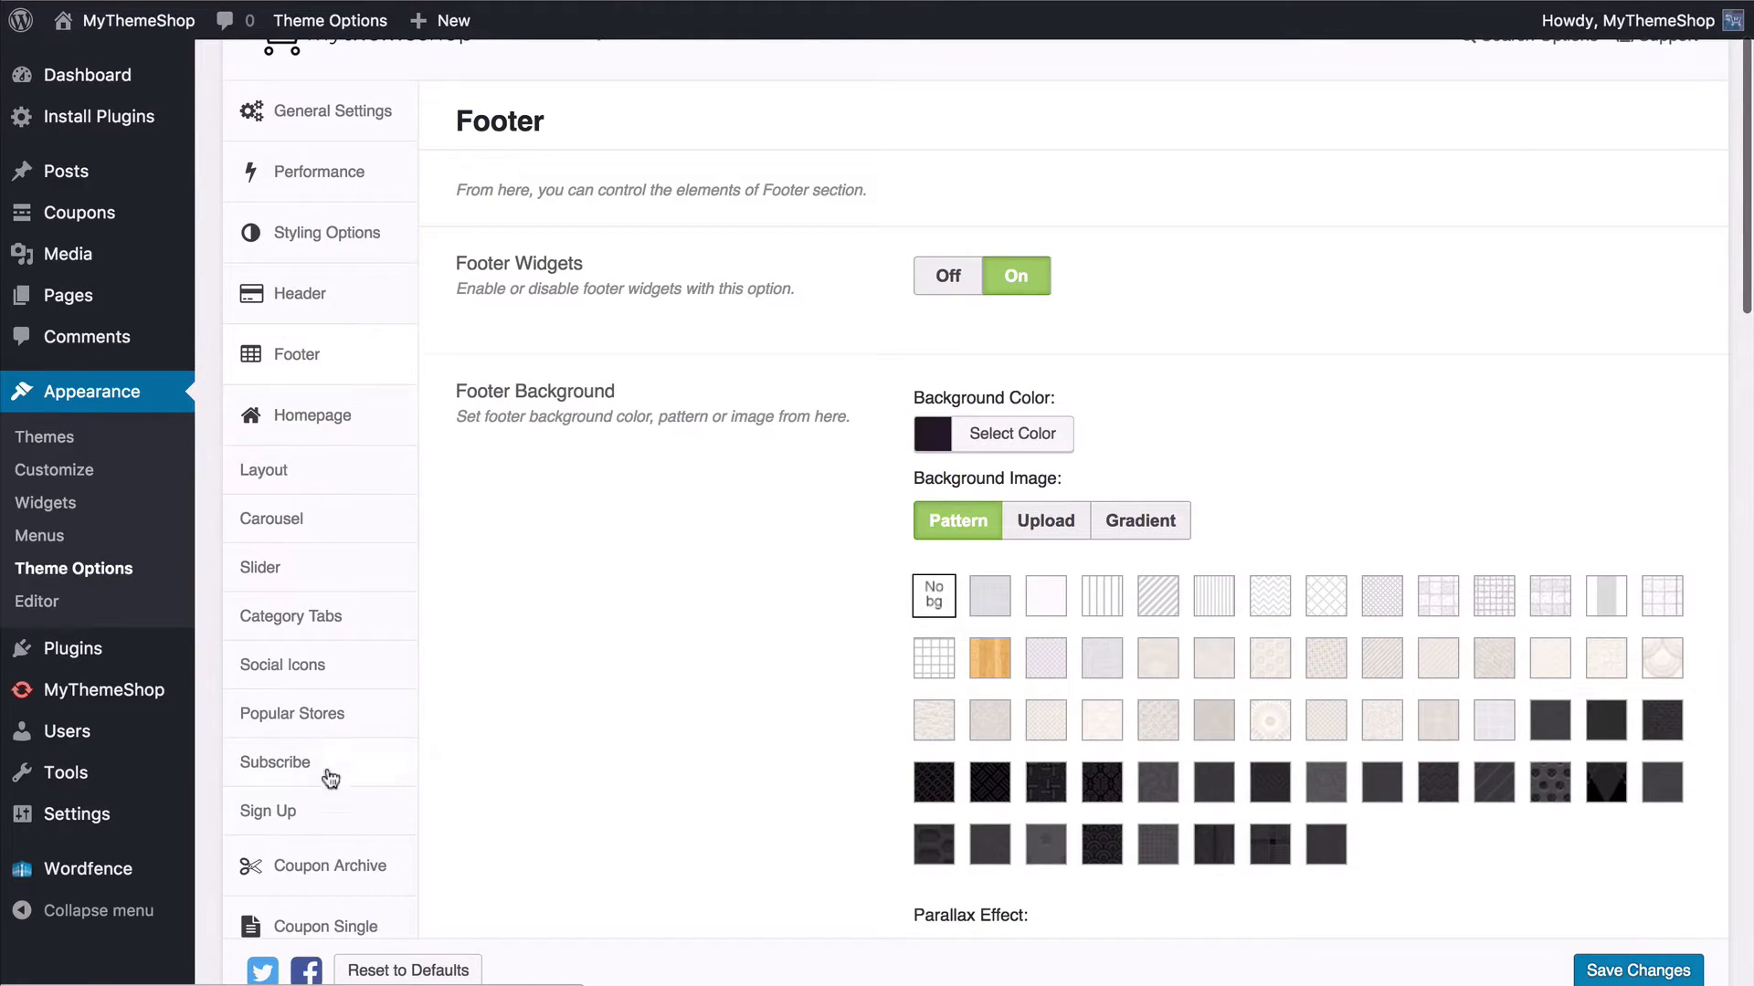
click(331, 468)
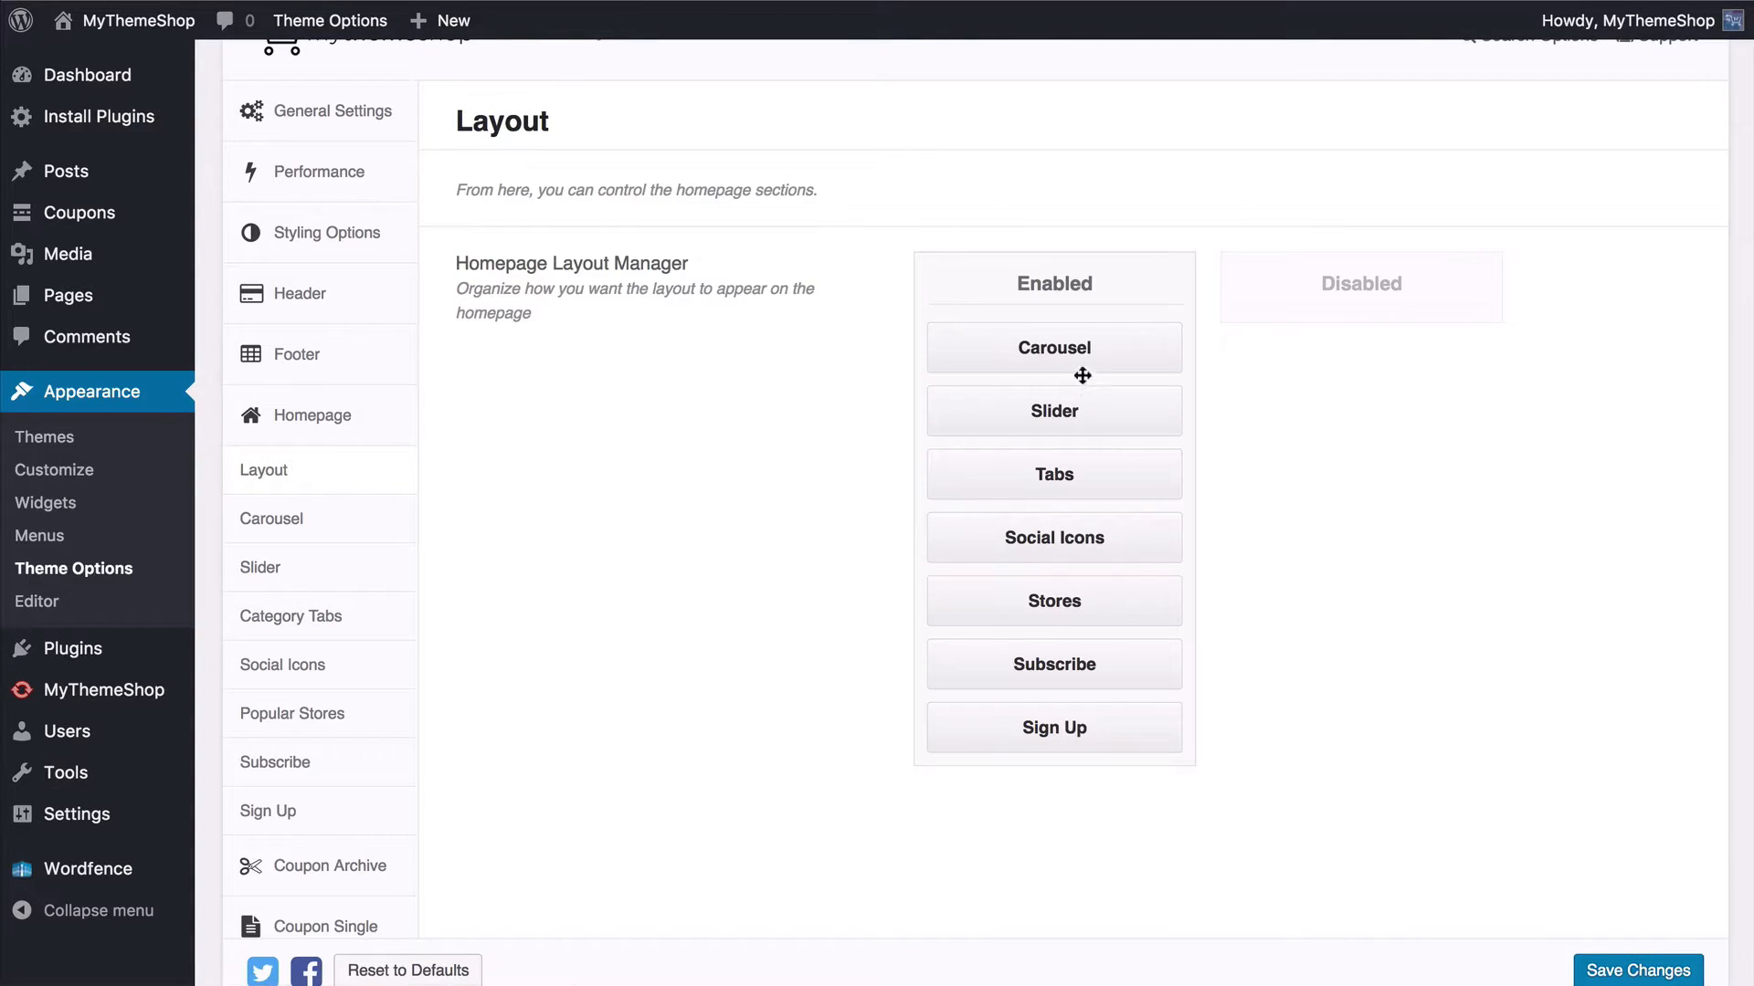
drag(1023, 347, 1078, 343)
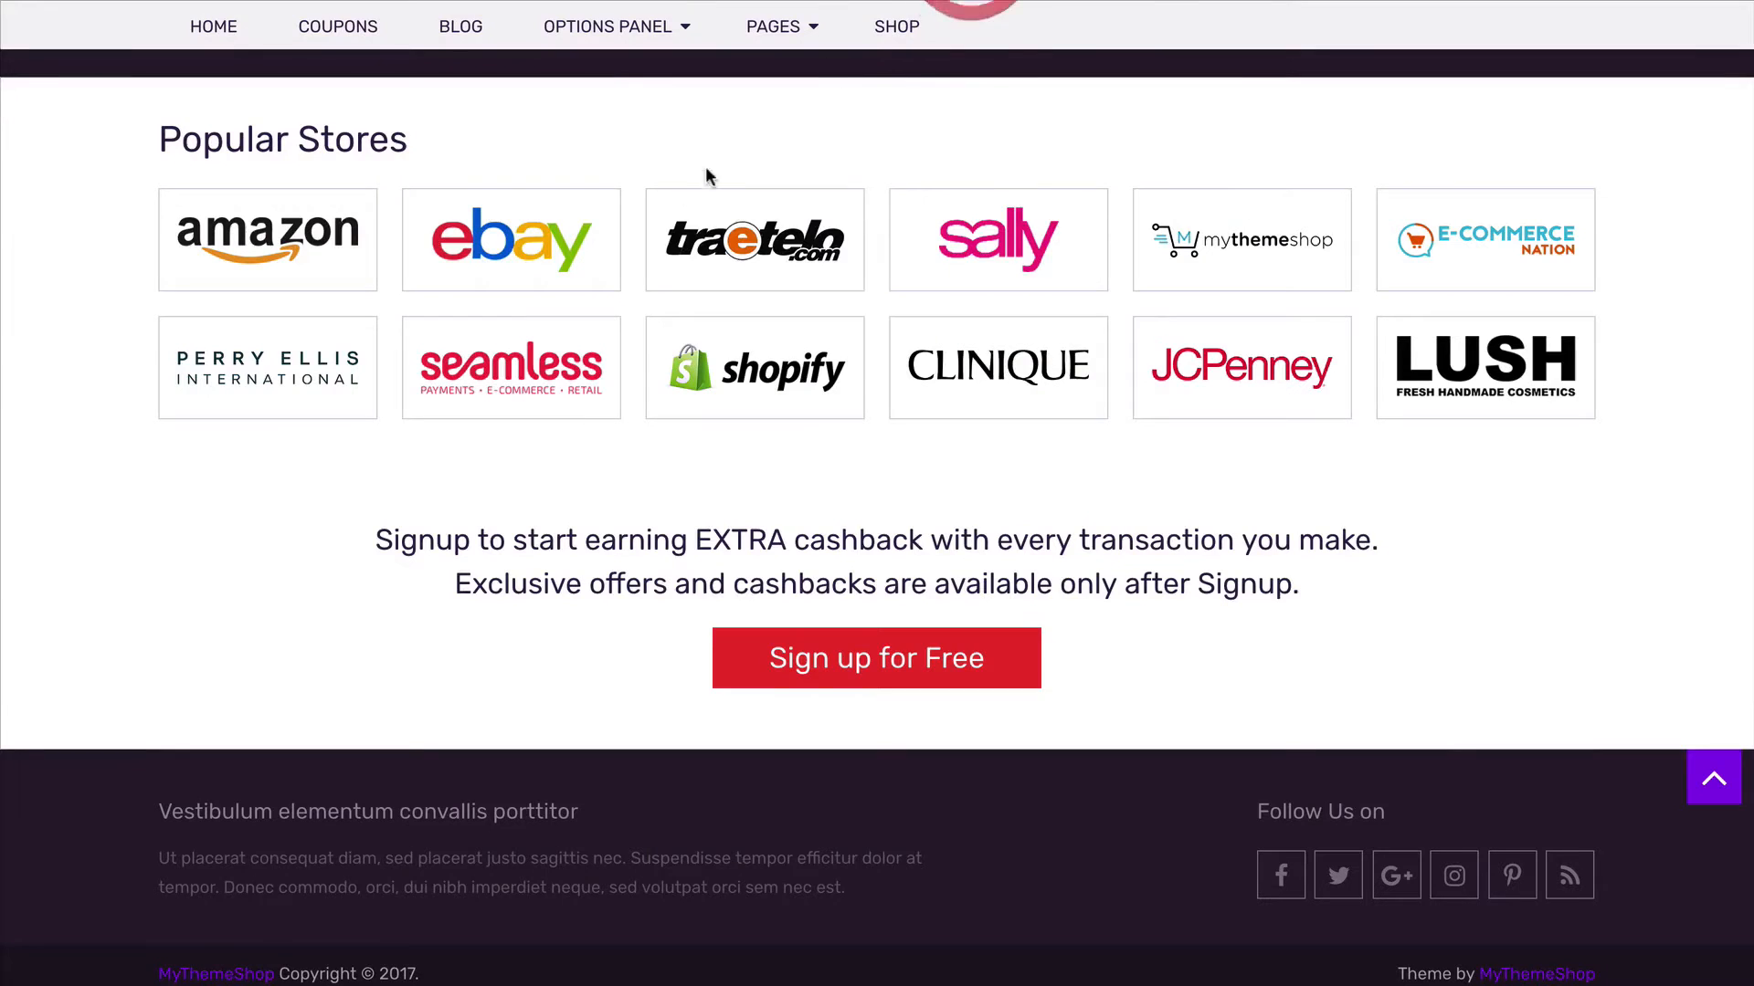
Step: Examine the live homepage's sections in order, including the carousel, slider, category tabs, social icons and popular stores
scroll(704, 172, up, 15)
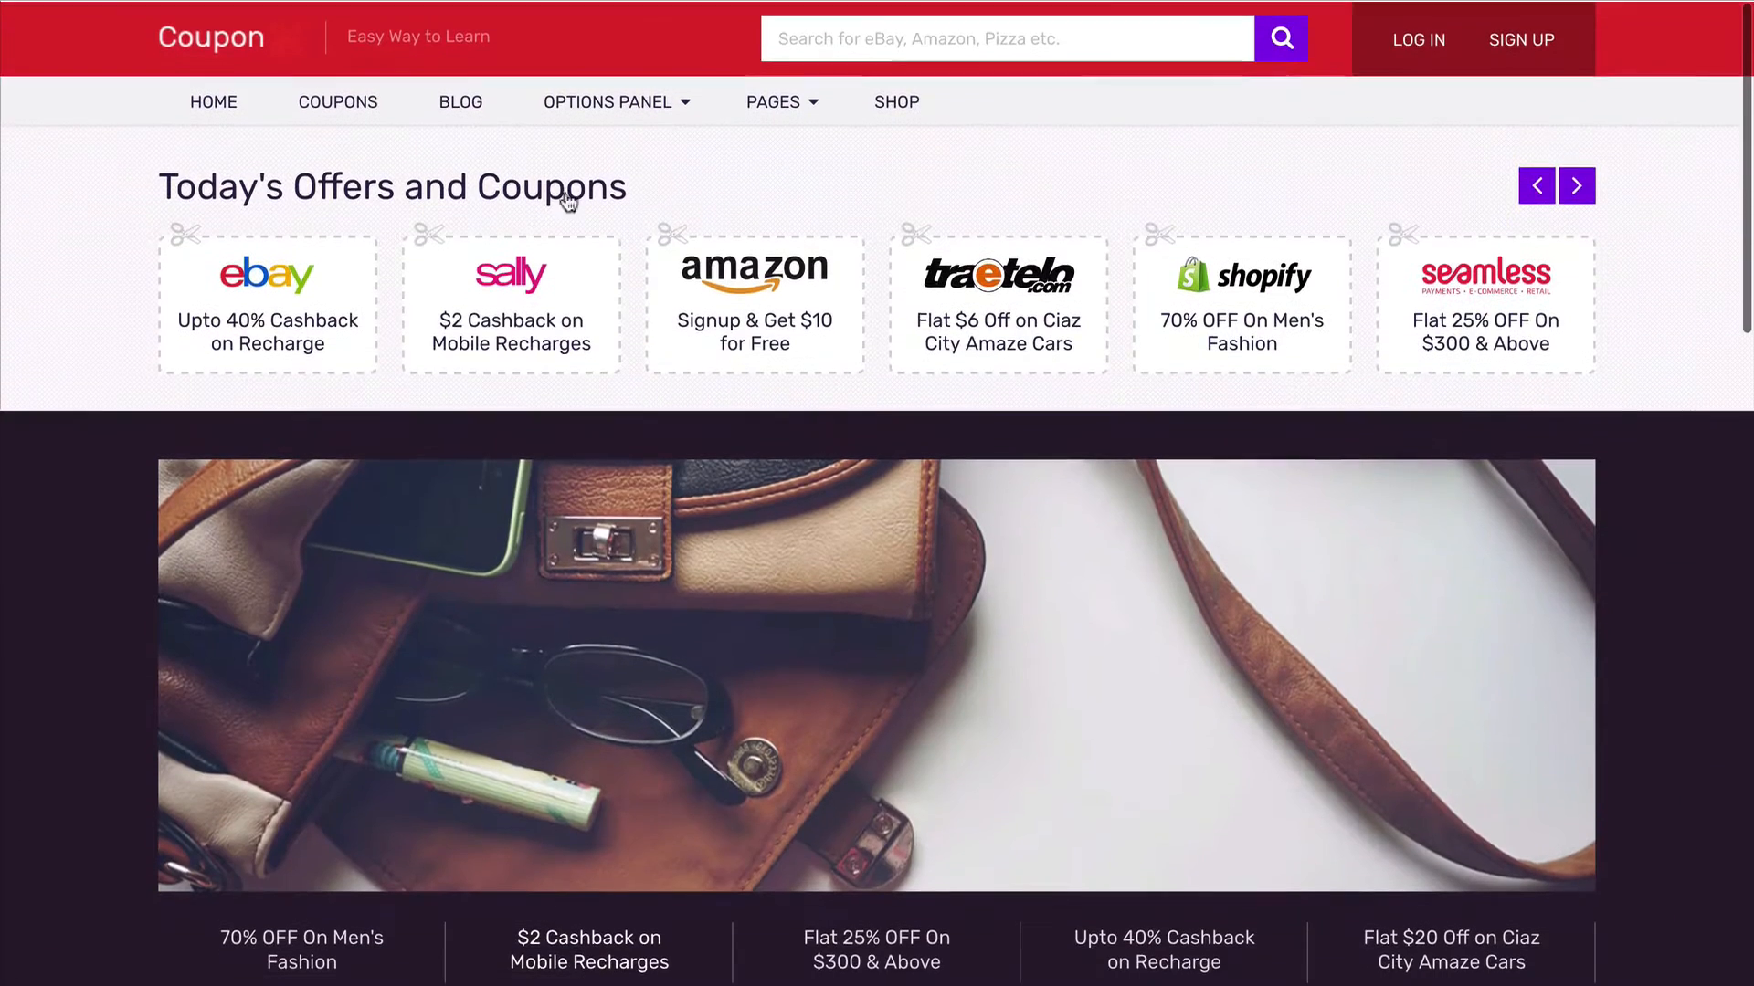
scroll(67, 447, down, 3)
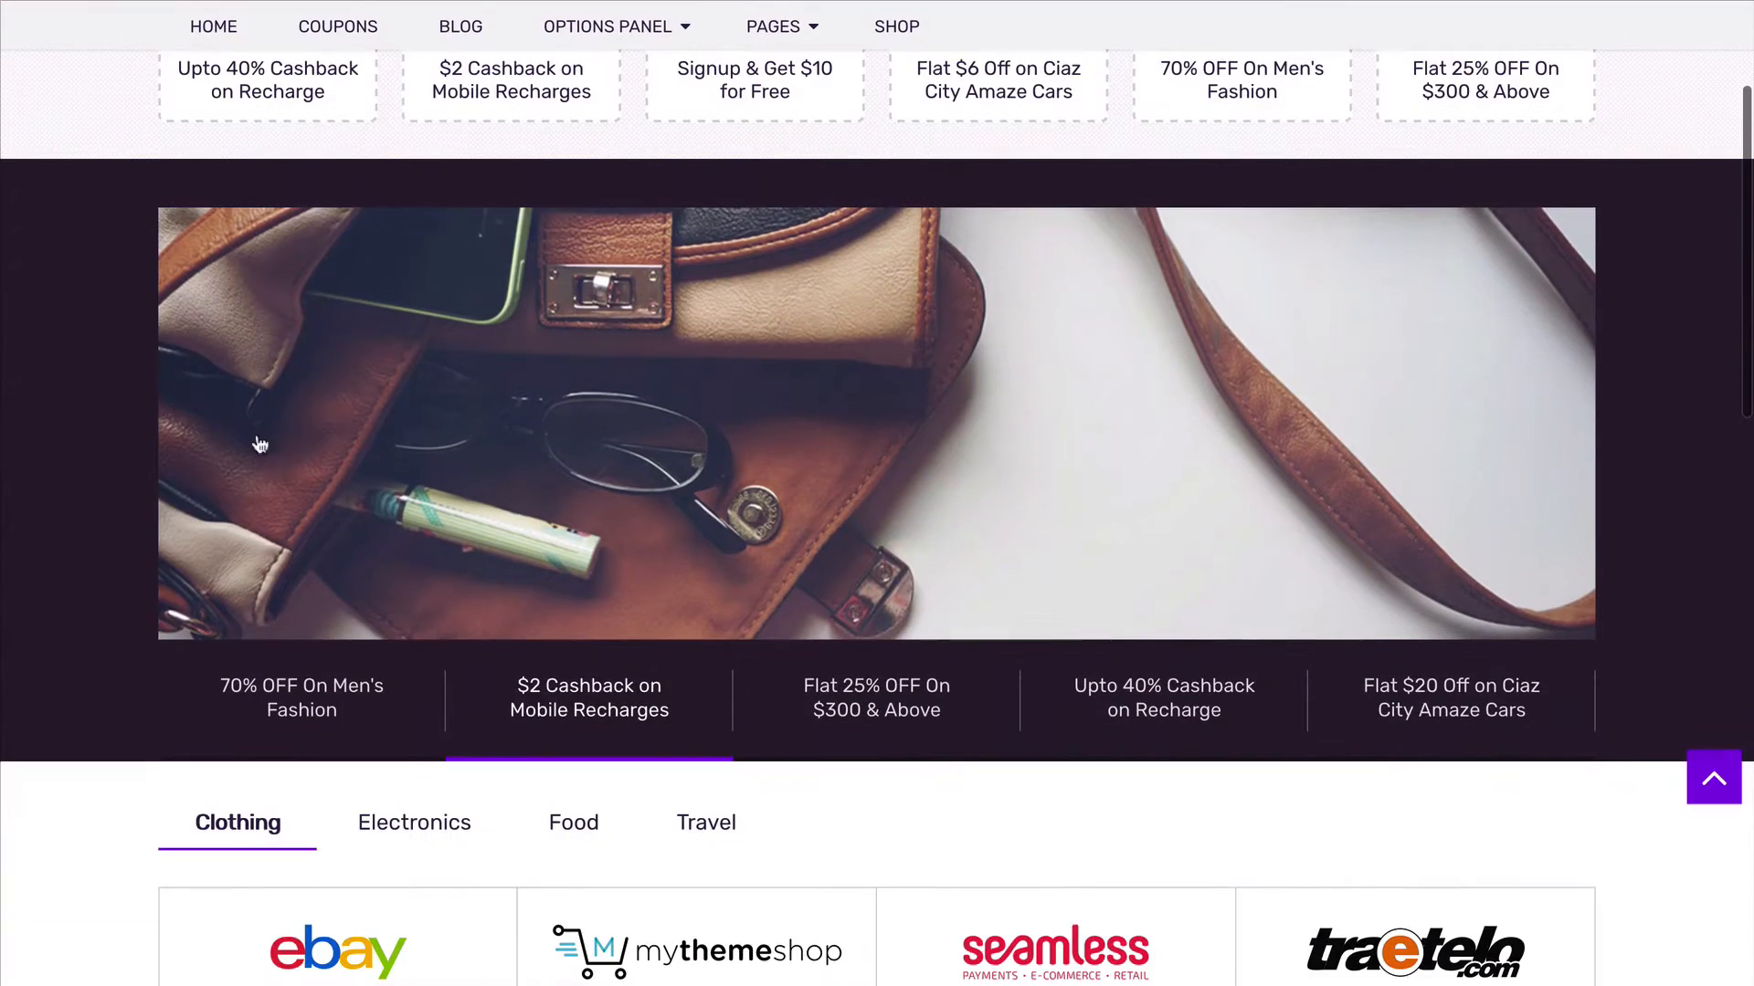
scroll(70, 450, down, 5)
scroll(75, 451, down, 2)
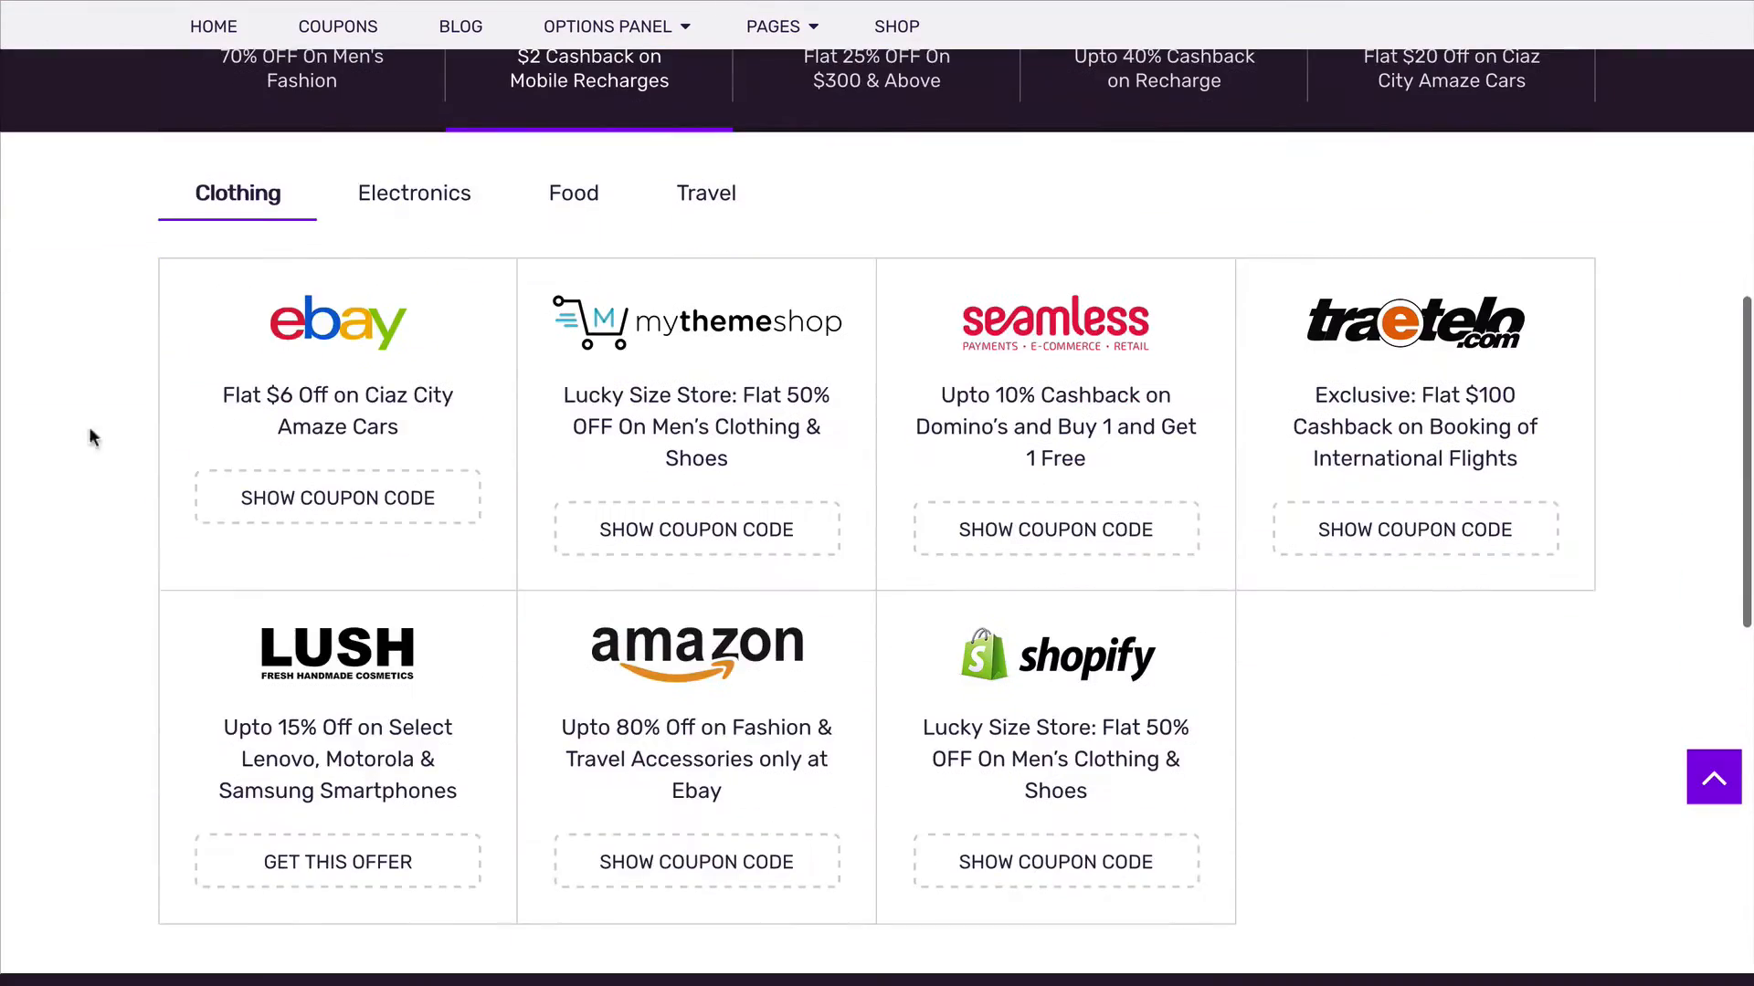
click(419, 197)
click(560, 190)
click(654, 190)
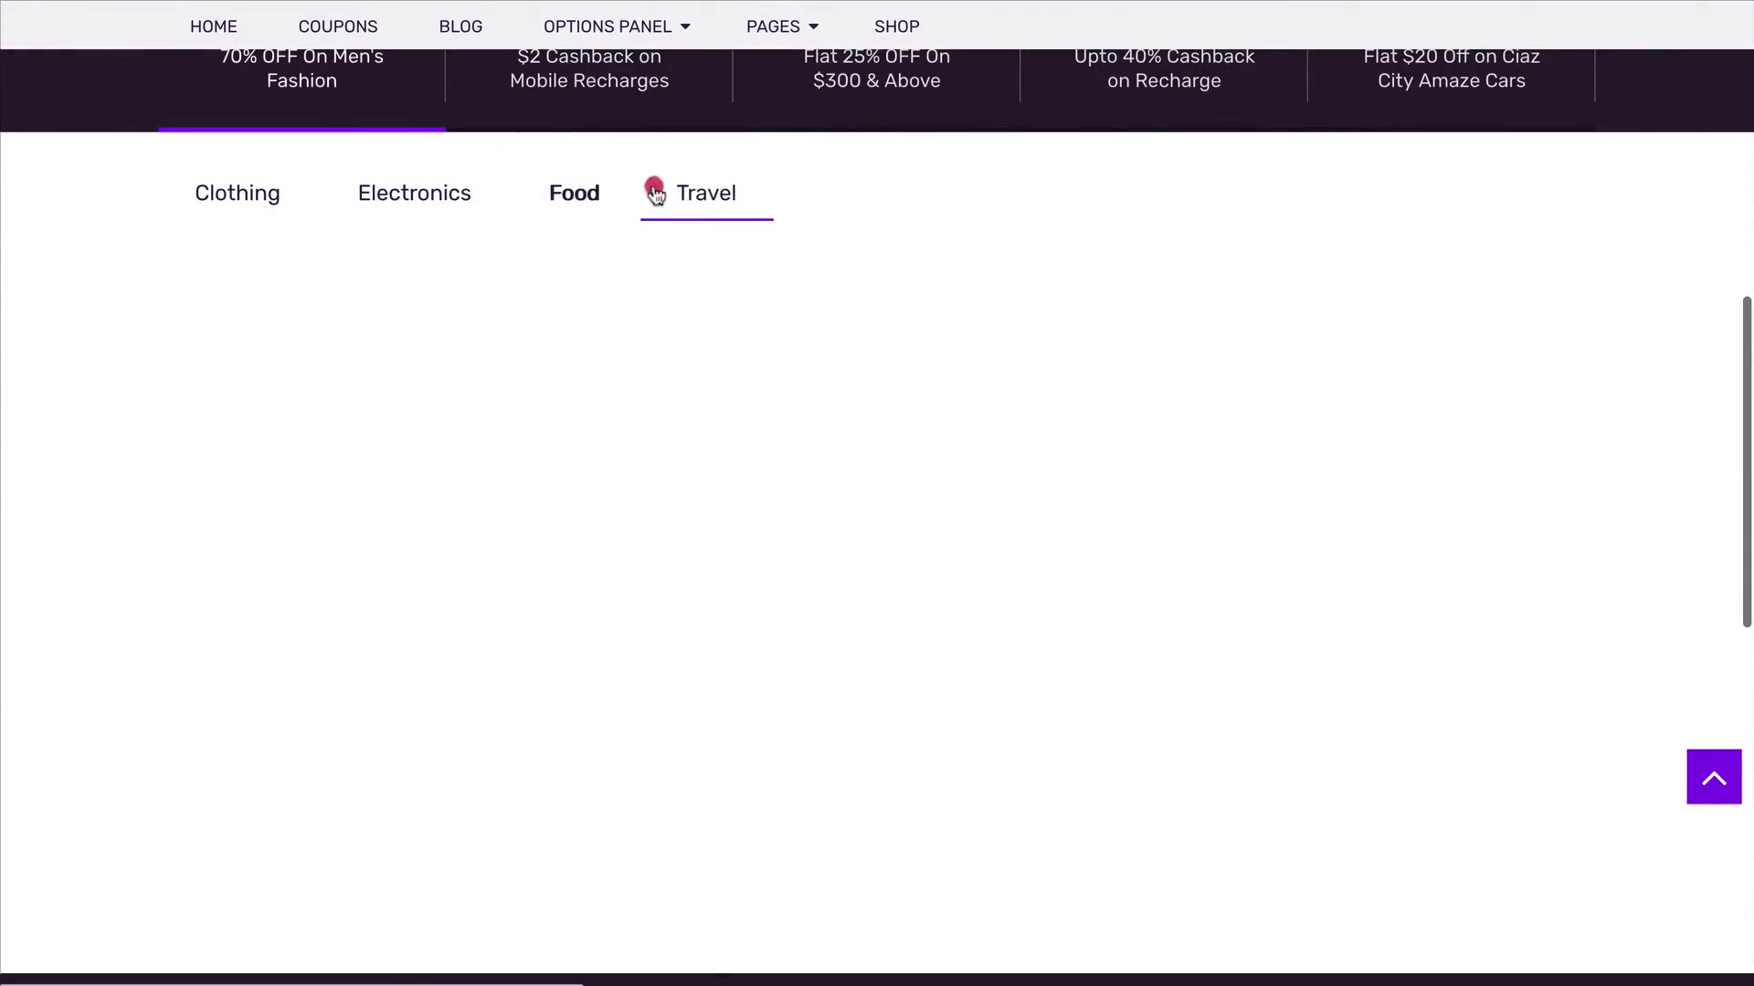
click(245, 193)
scroll(251, 201, down, 3)
scroll(114, 304, down, 2)
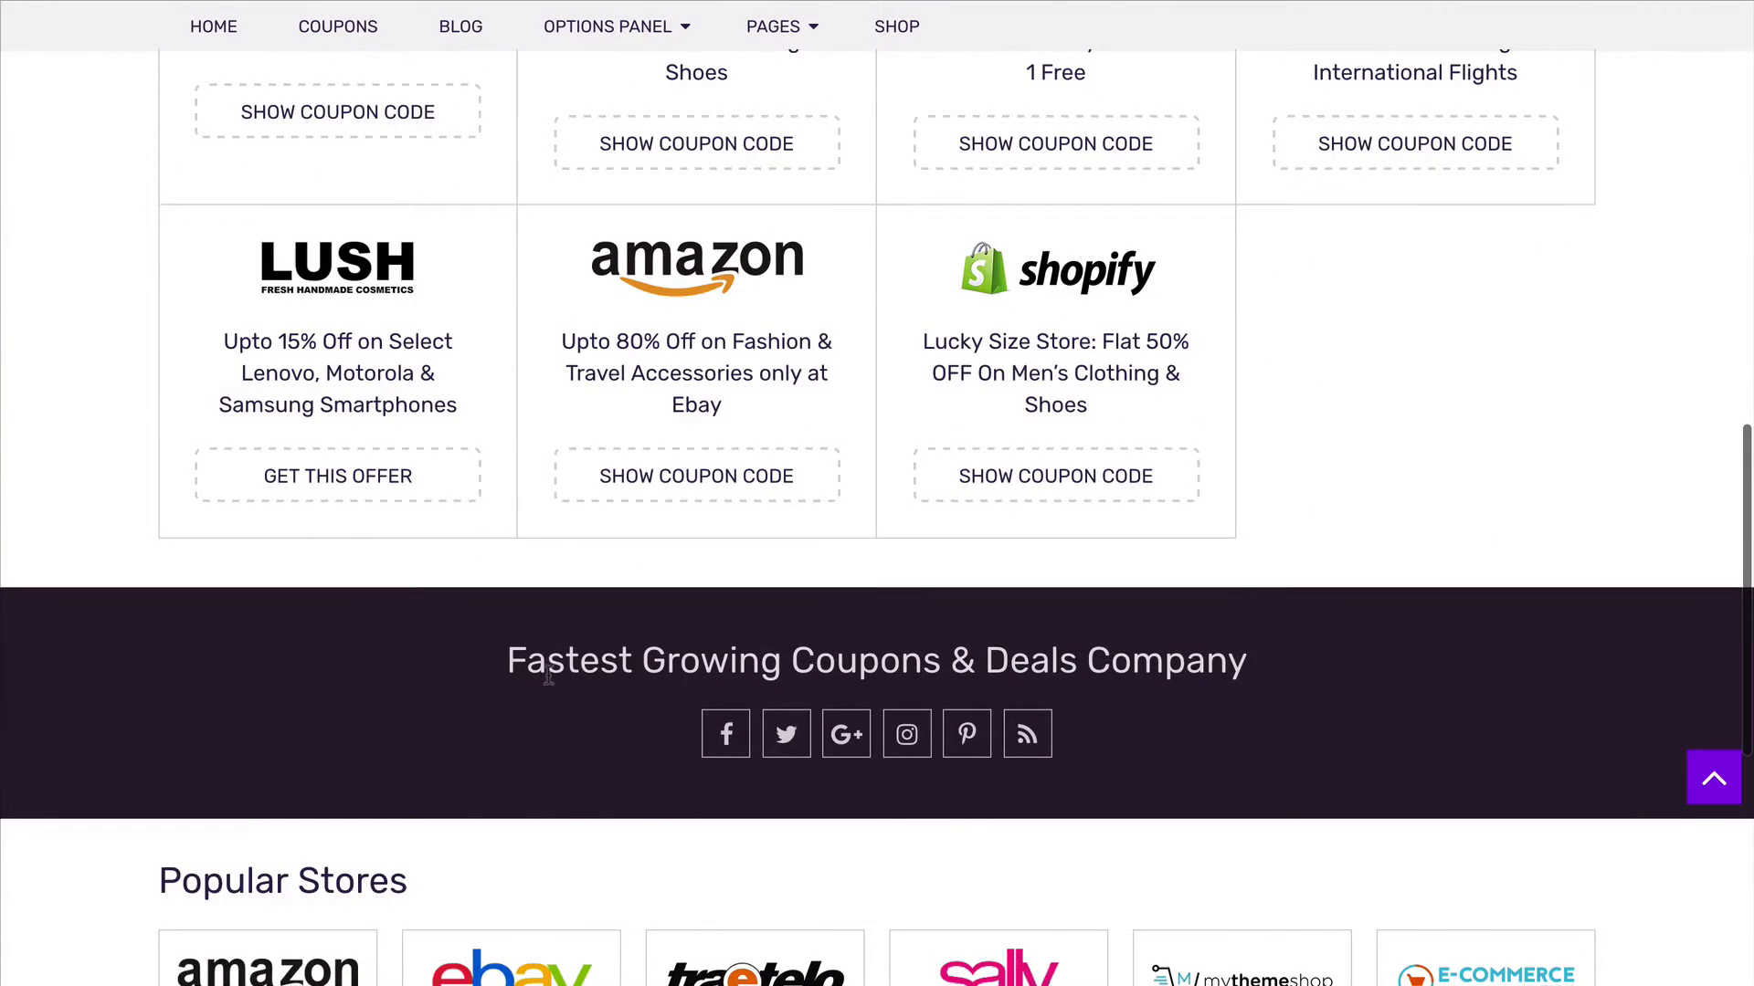
scroll(548, 675, down, 5)
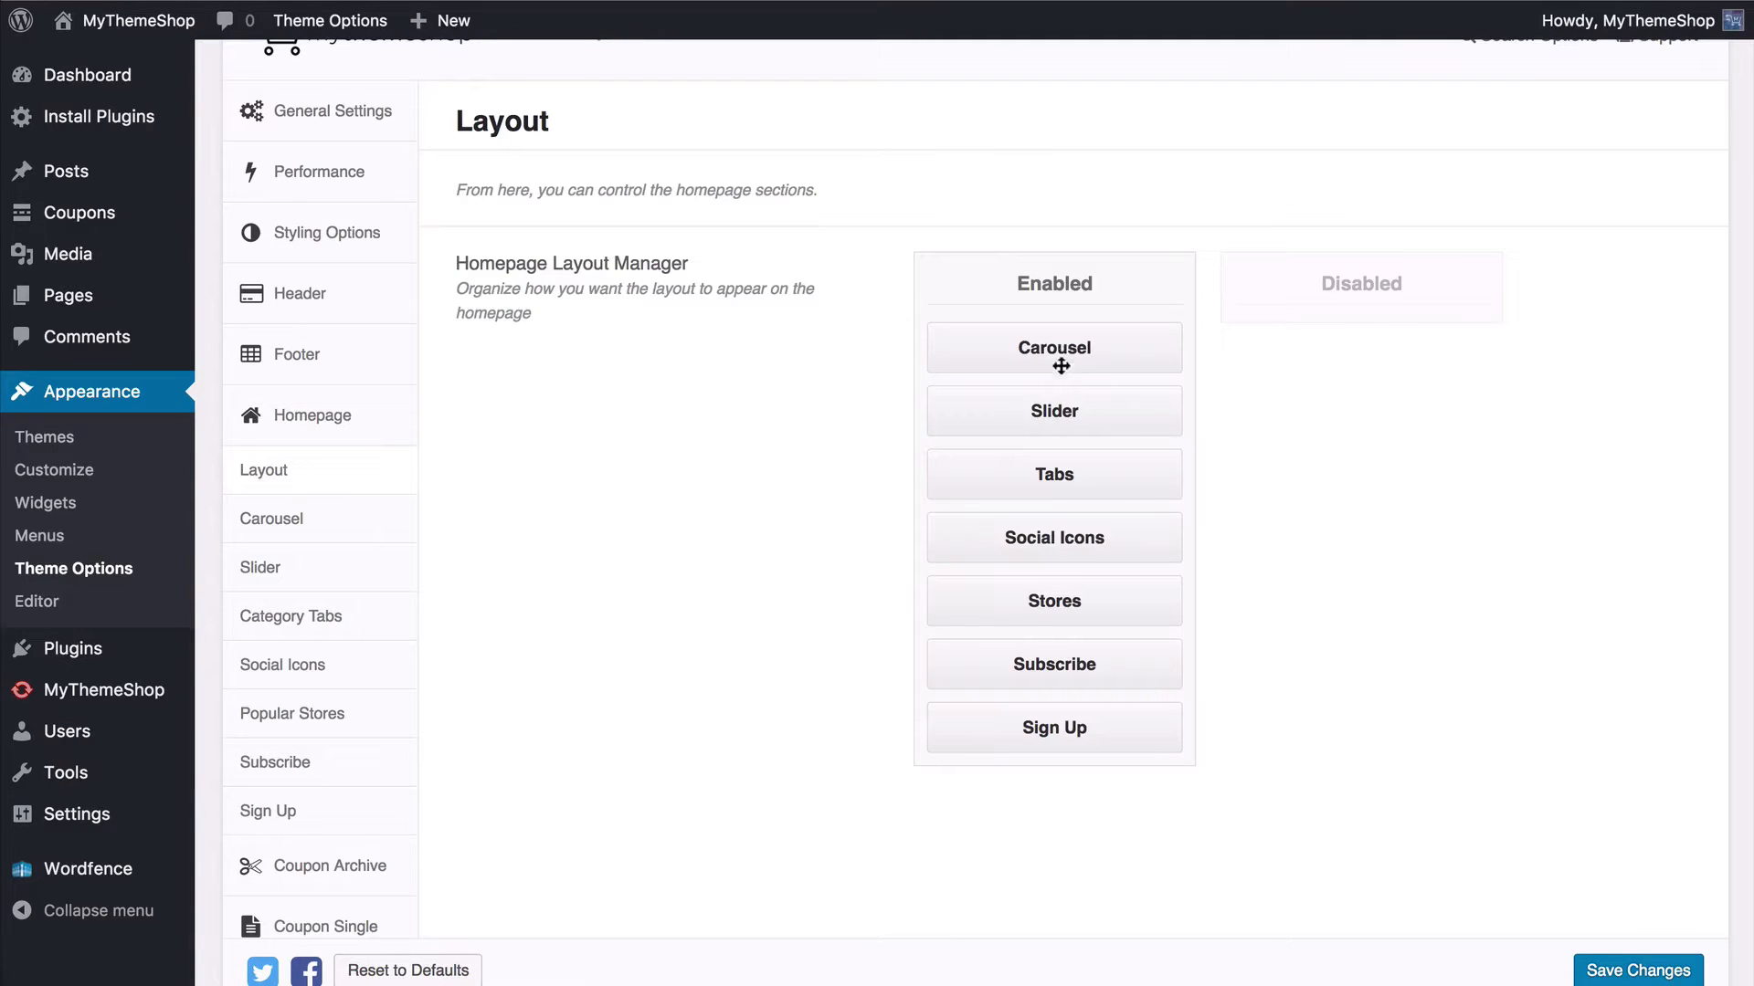
Step: Reorder the homepage layout to start with Sign Up, Slider and Carousel, and move Social Icons to Disabled
drag(1048, 408, 1044, 326)
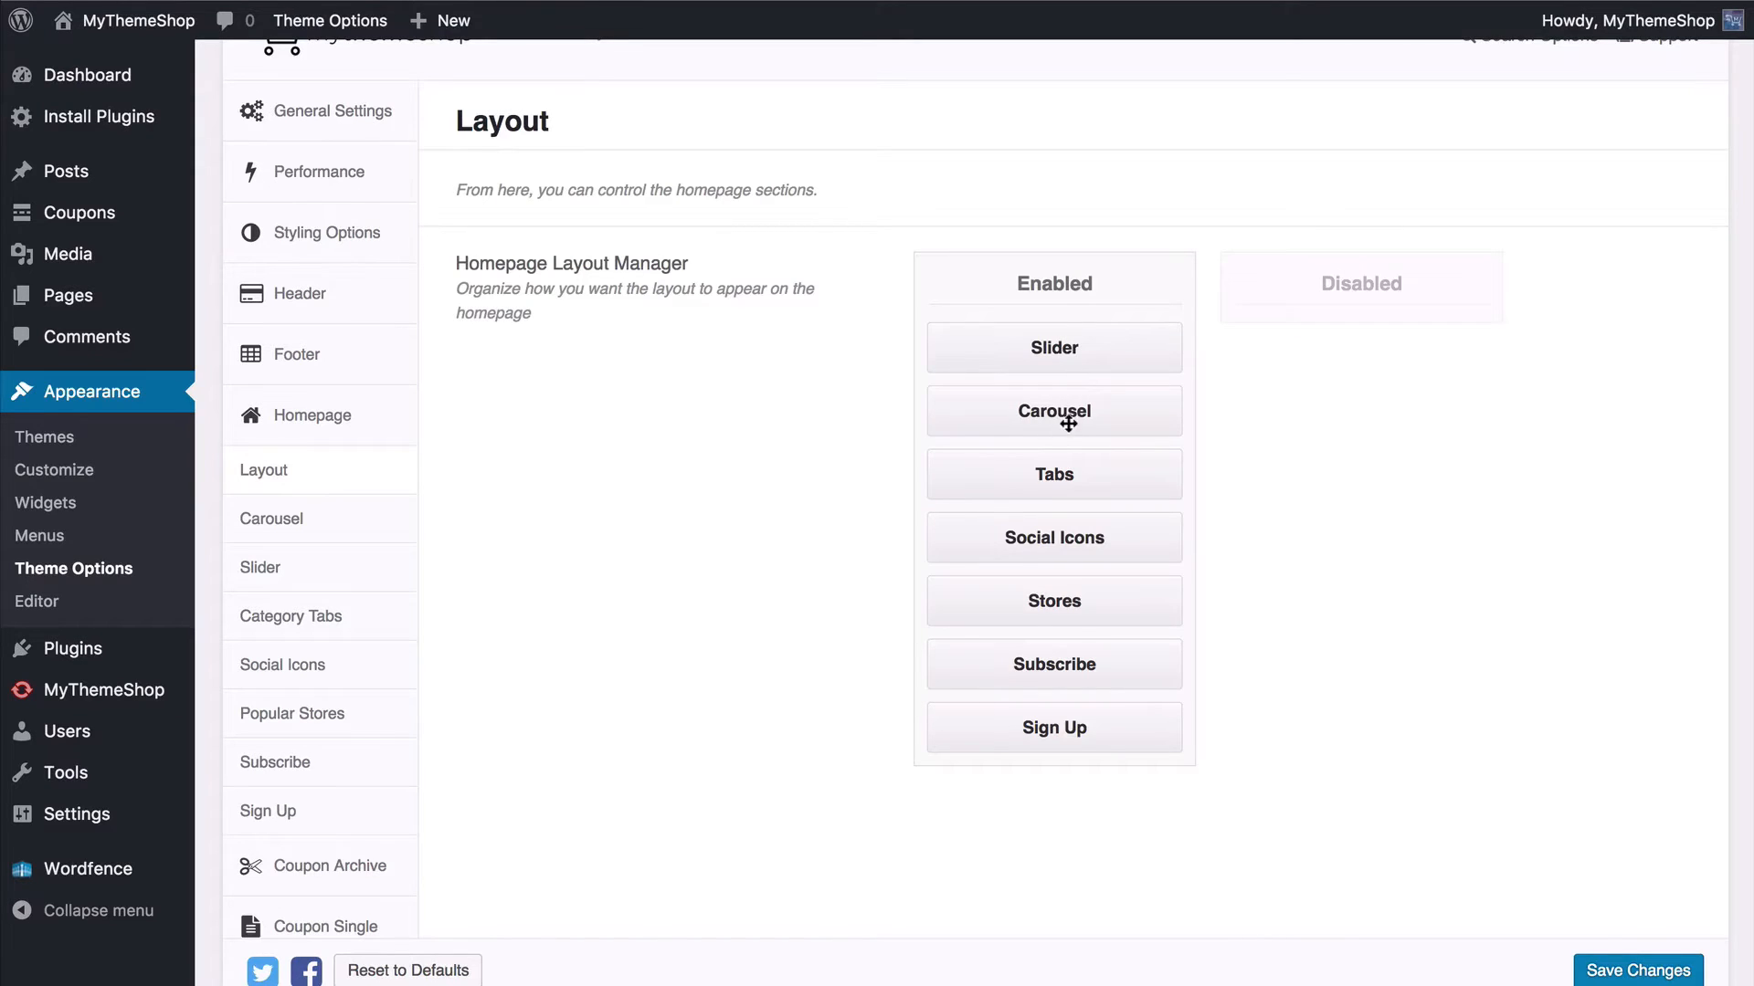
drag(1041, 721, 1041, 330)
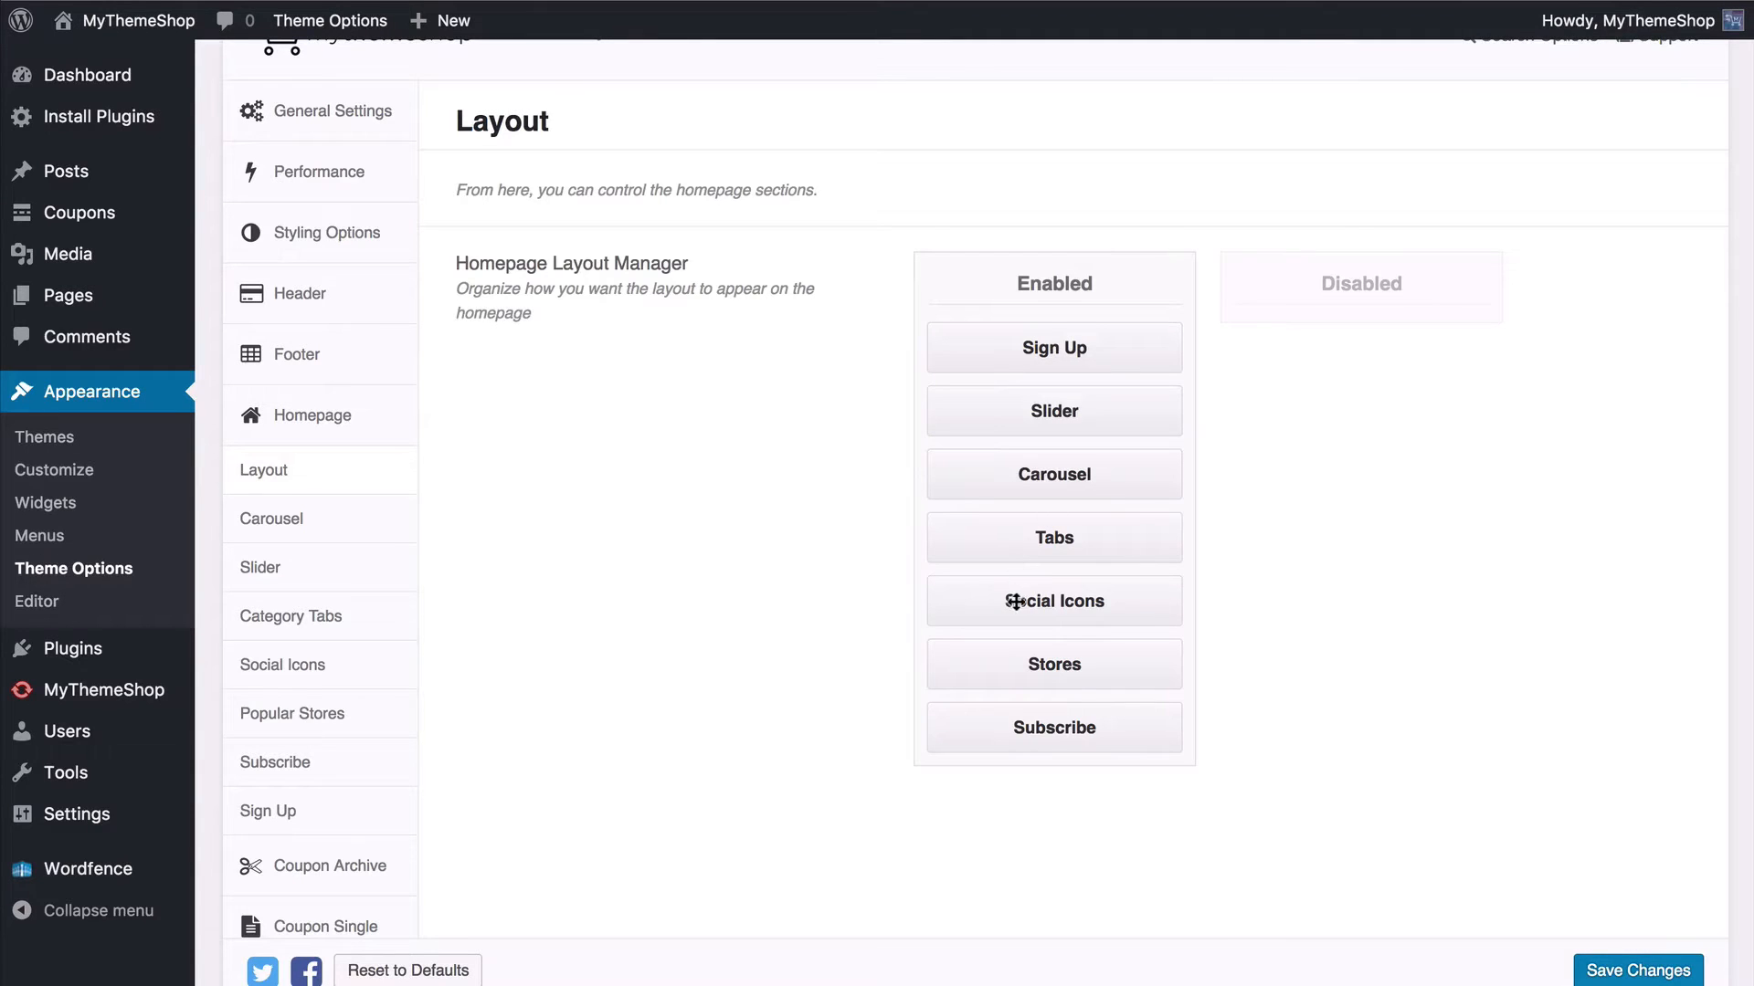
drag(1017, 599, 1352, 285)
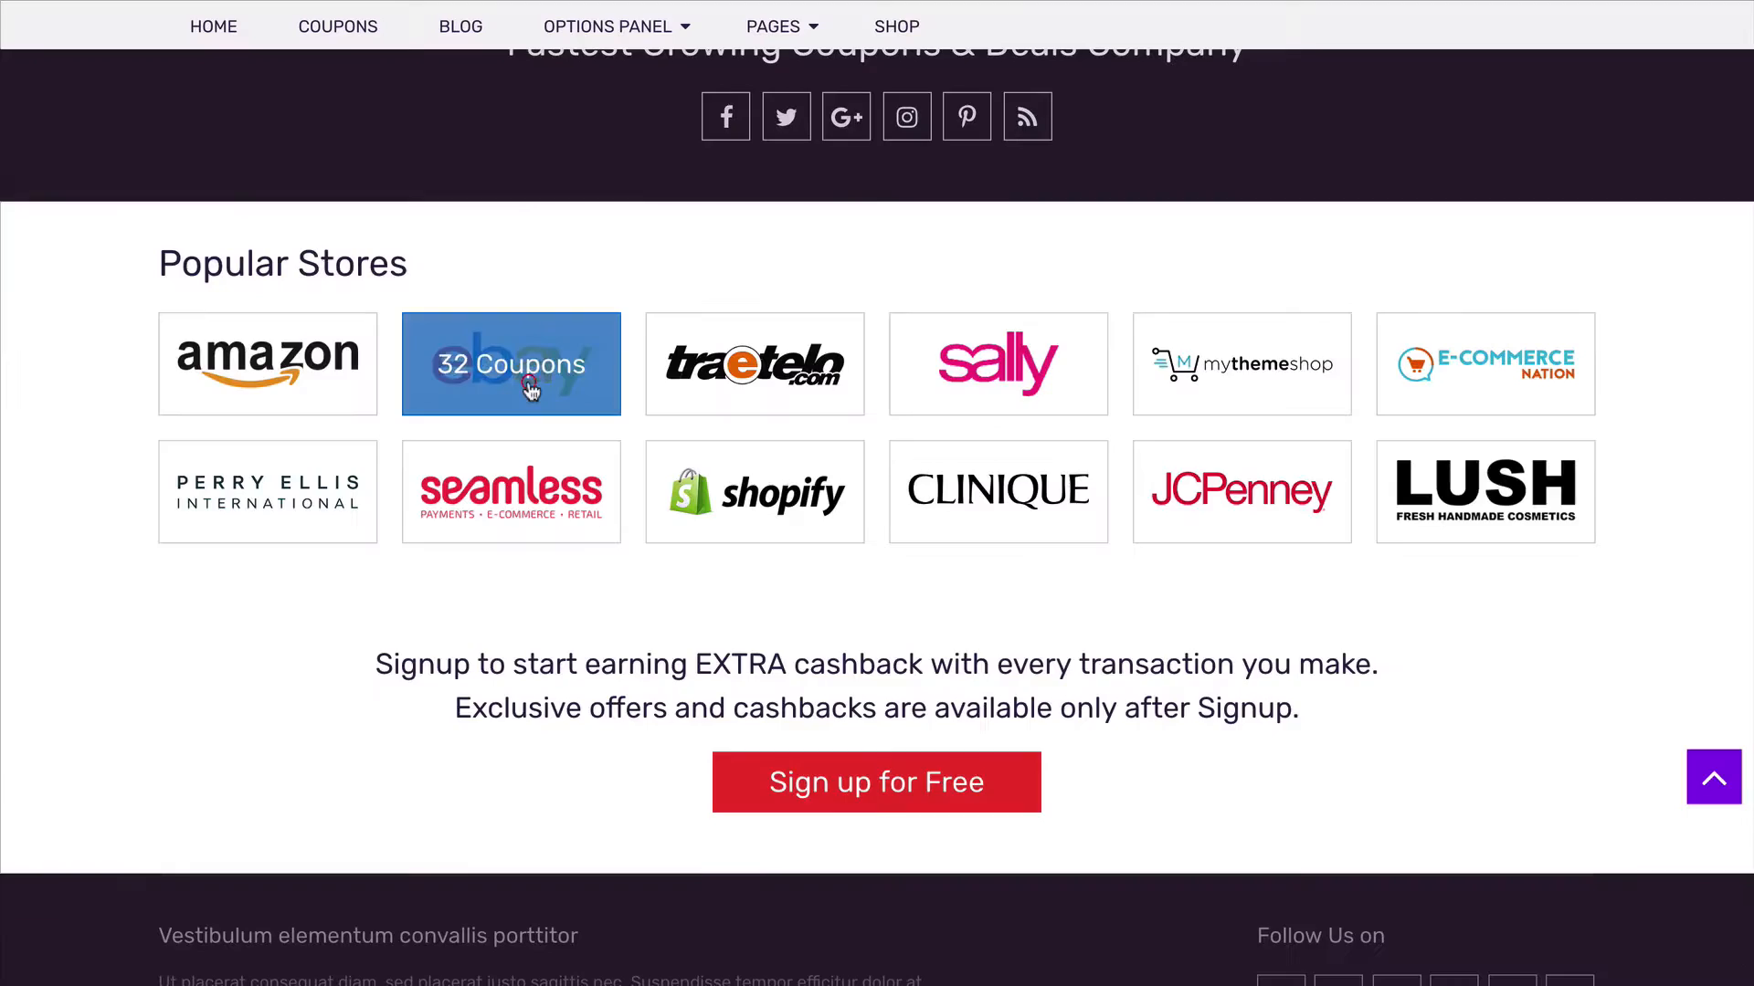
Step: Check the rearranged sections on the live homepage, advancing the carousel and switching between the category tabs
scroll(529, 388, up, 6)
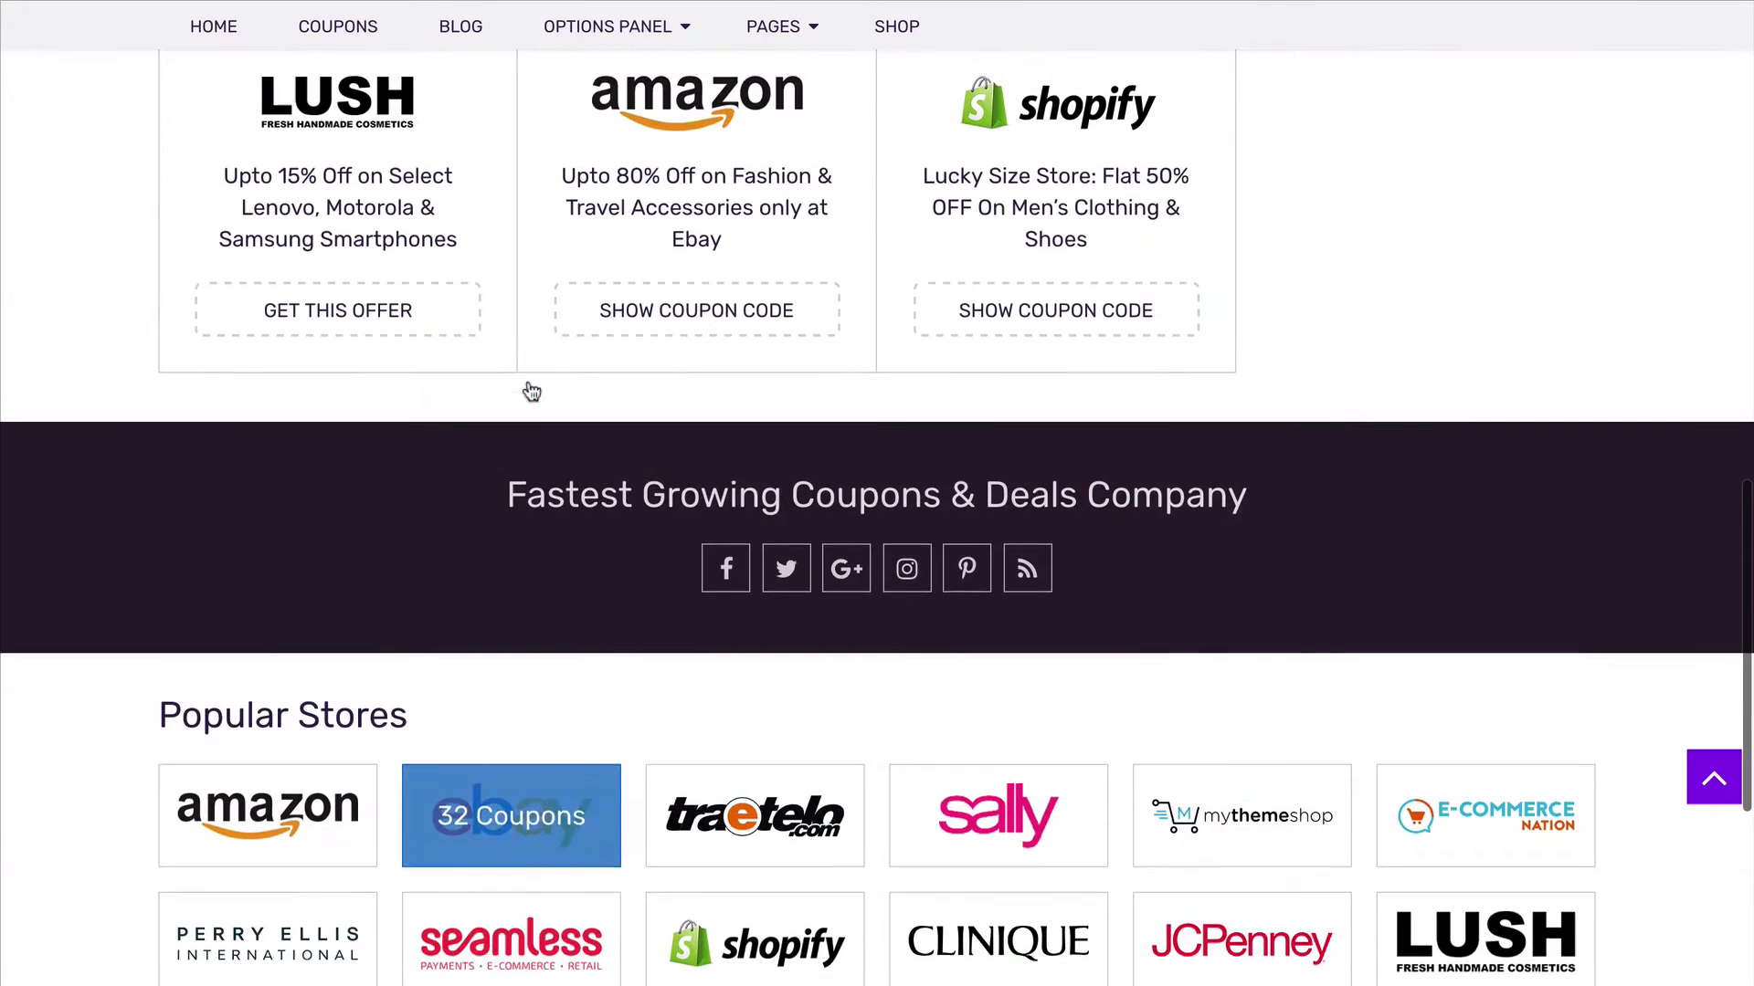
scroll(561, 548, down, 6)
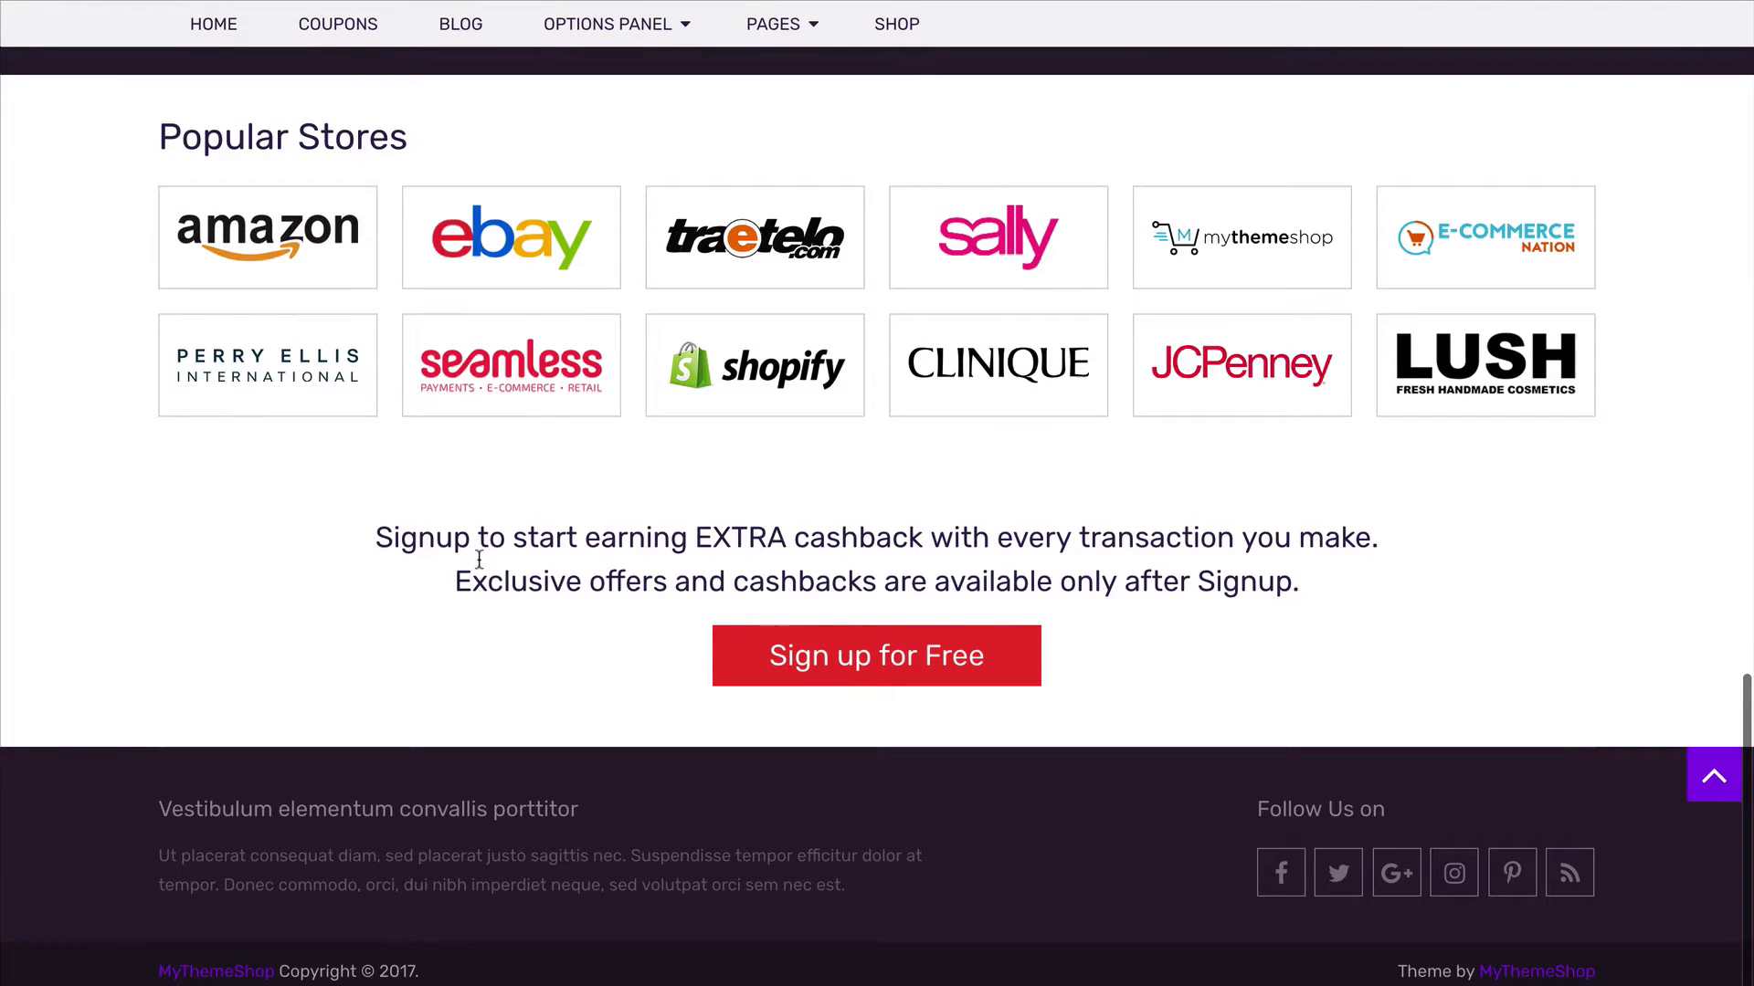
scroll(877, 493, up, 15)
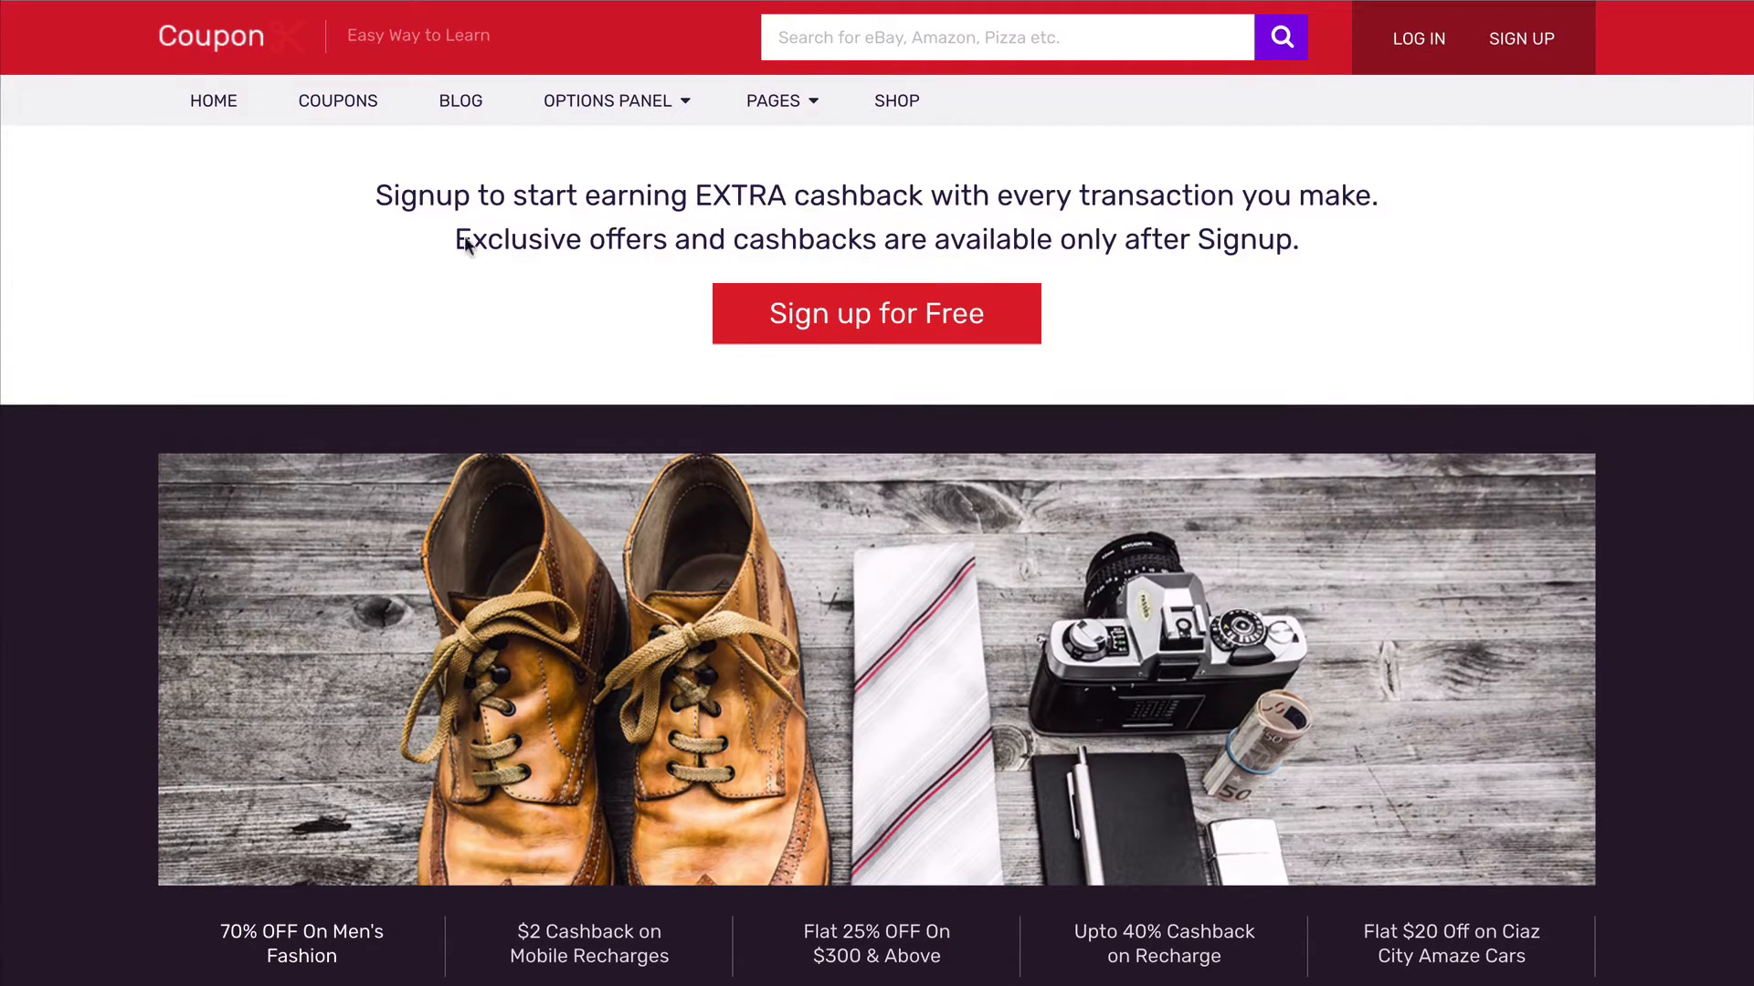
scroll(669, 315, down, 3)
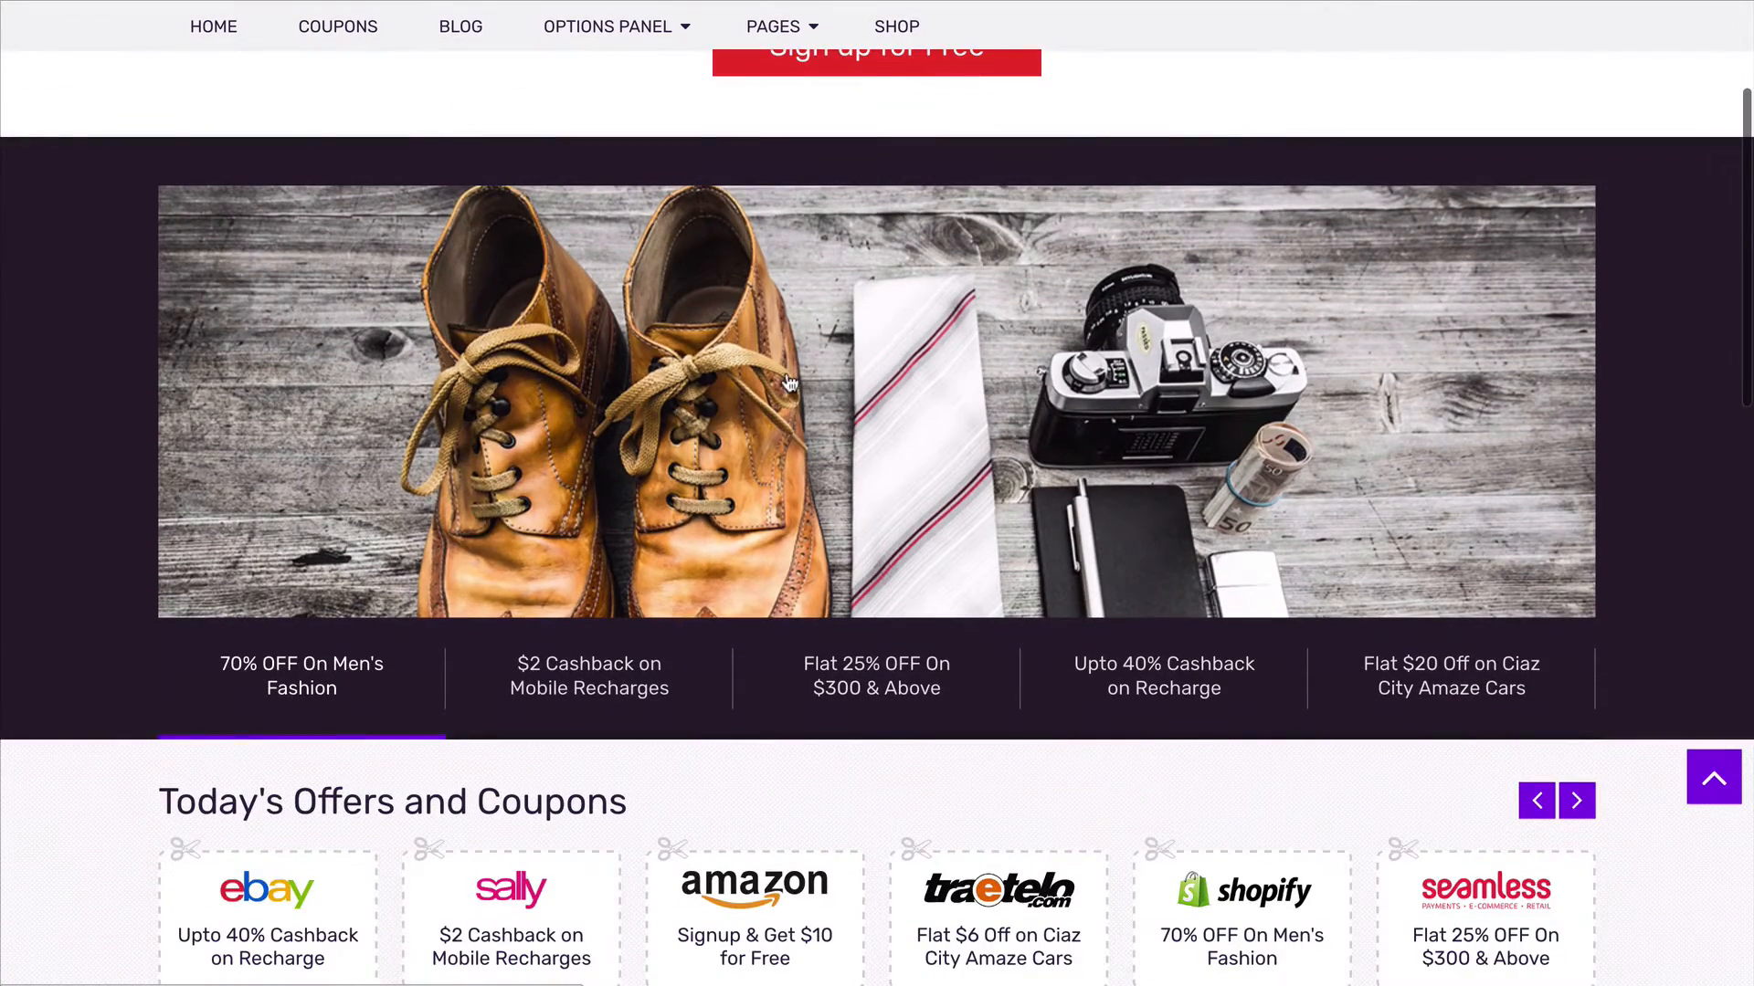
scroll(670, 315, down, 8)
scroll(501, 323, up, 2)
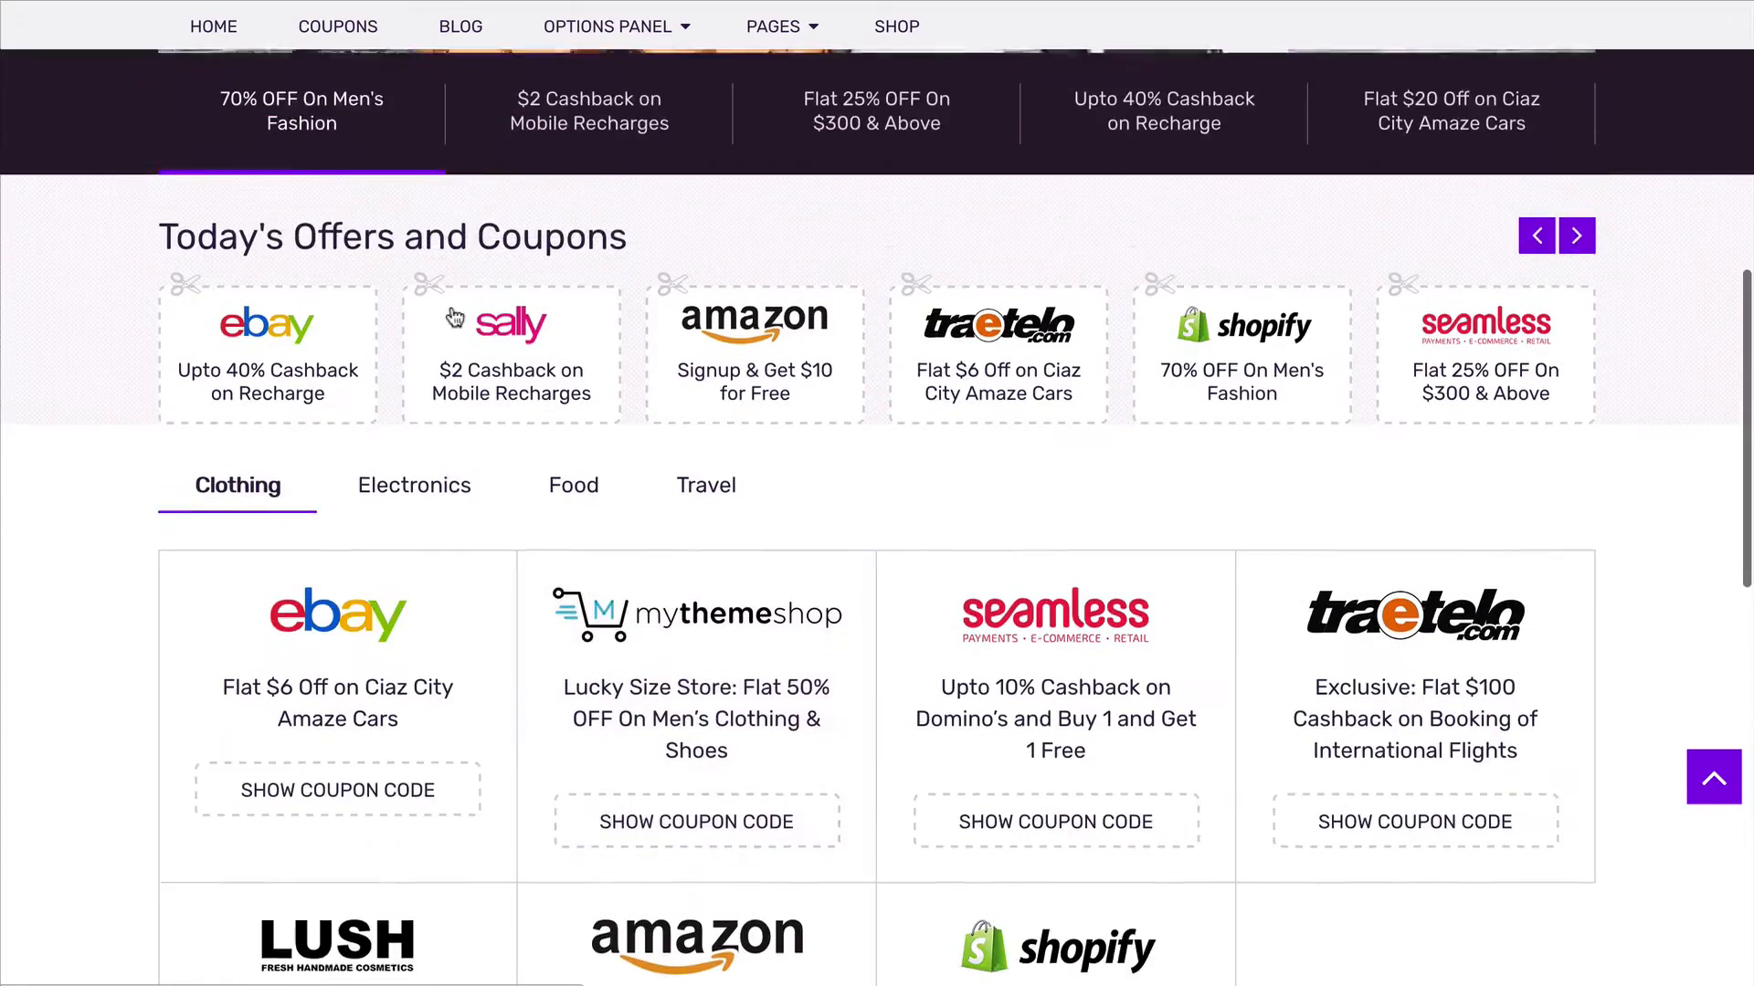
click(1577, 248)
click(393, 509)
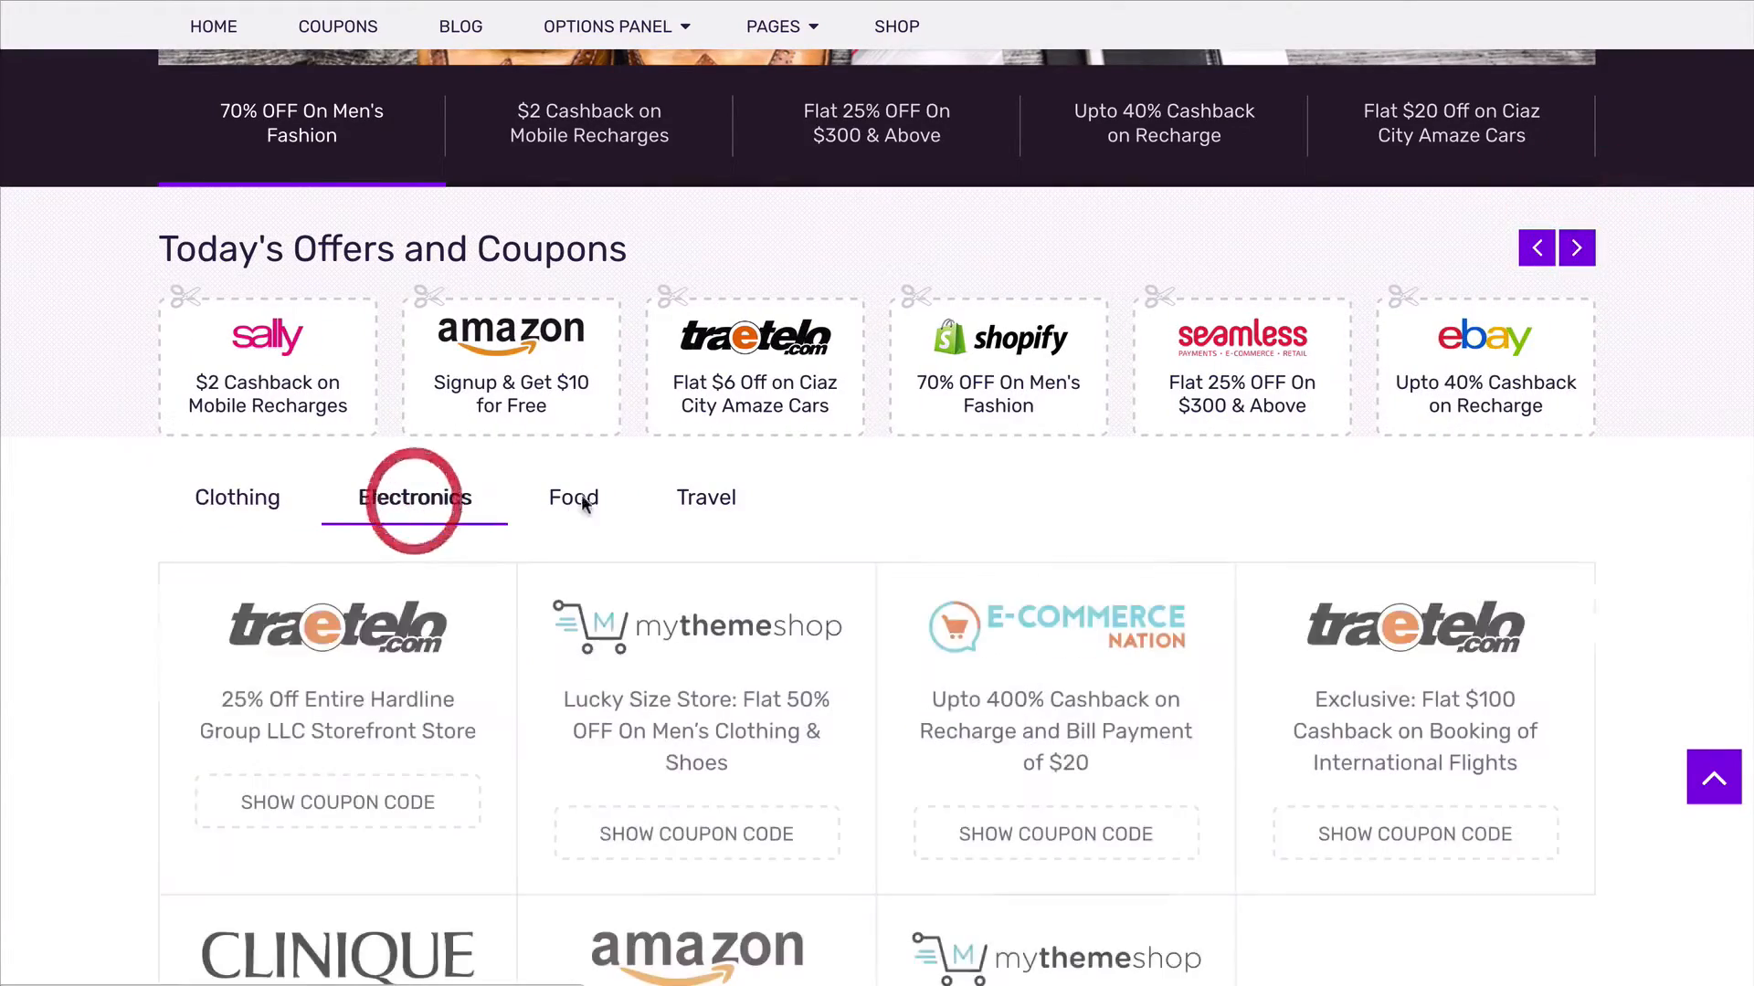
click(584, 505)
click(265, 507)
scroll(272, 505, down, 1)
scroll(272, 505, down, 10)
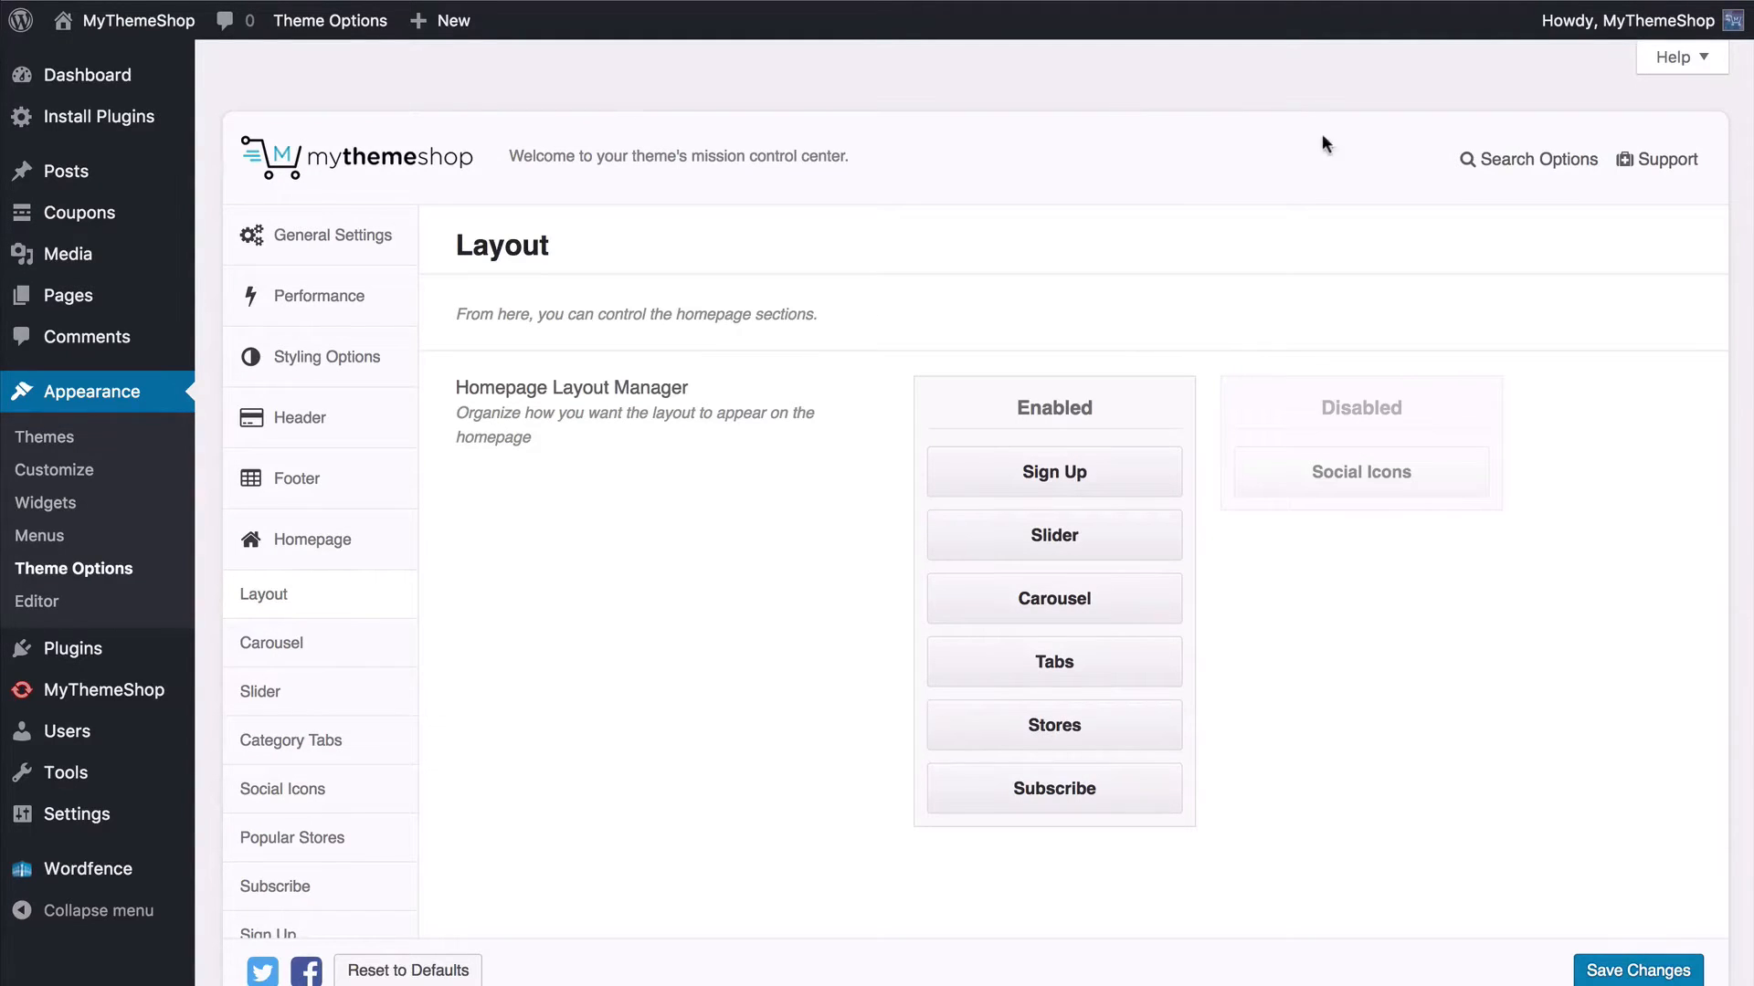
Step: Re-enable Social Icons in the homepage layout, placing it between Carousel and Tabs
drag(1394, 472, 1074, 675)
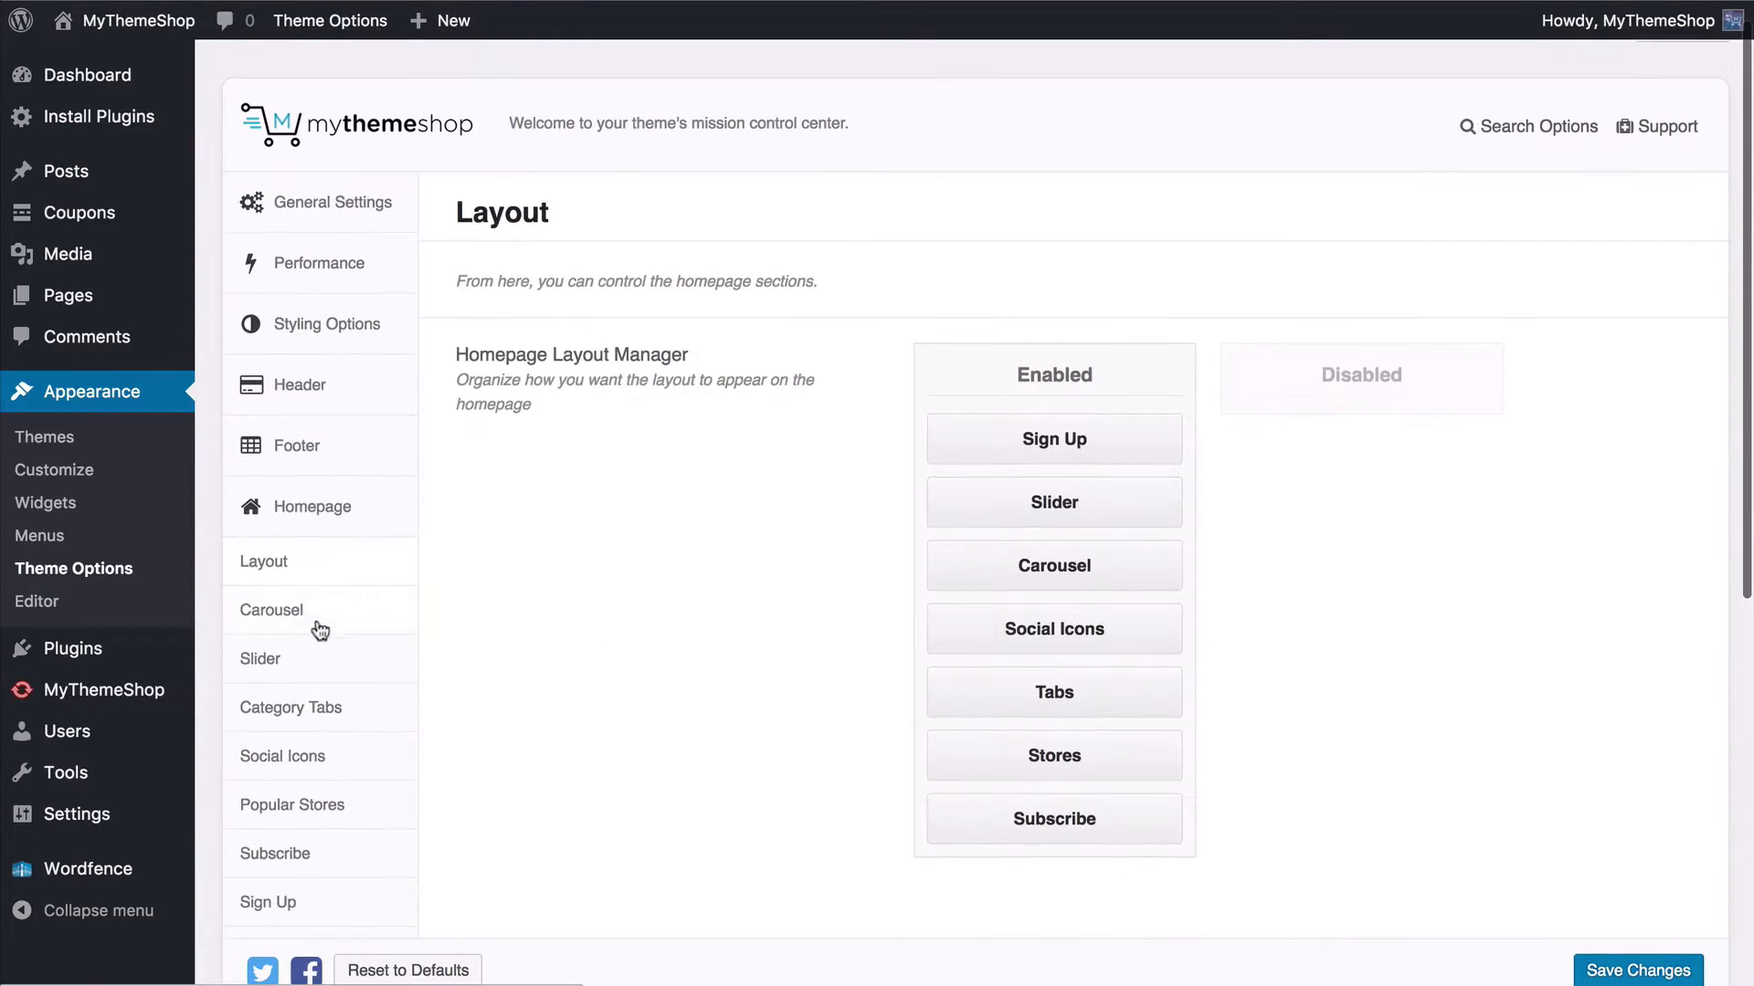
Step: Open the homepage Carousel settings and expand the Ebay item, comparing its fields with the carousel on the live homepage
click(310, 621)
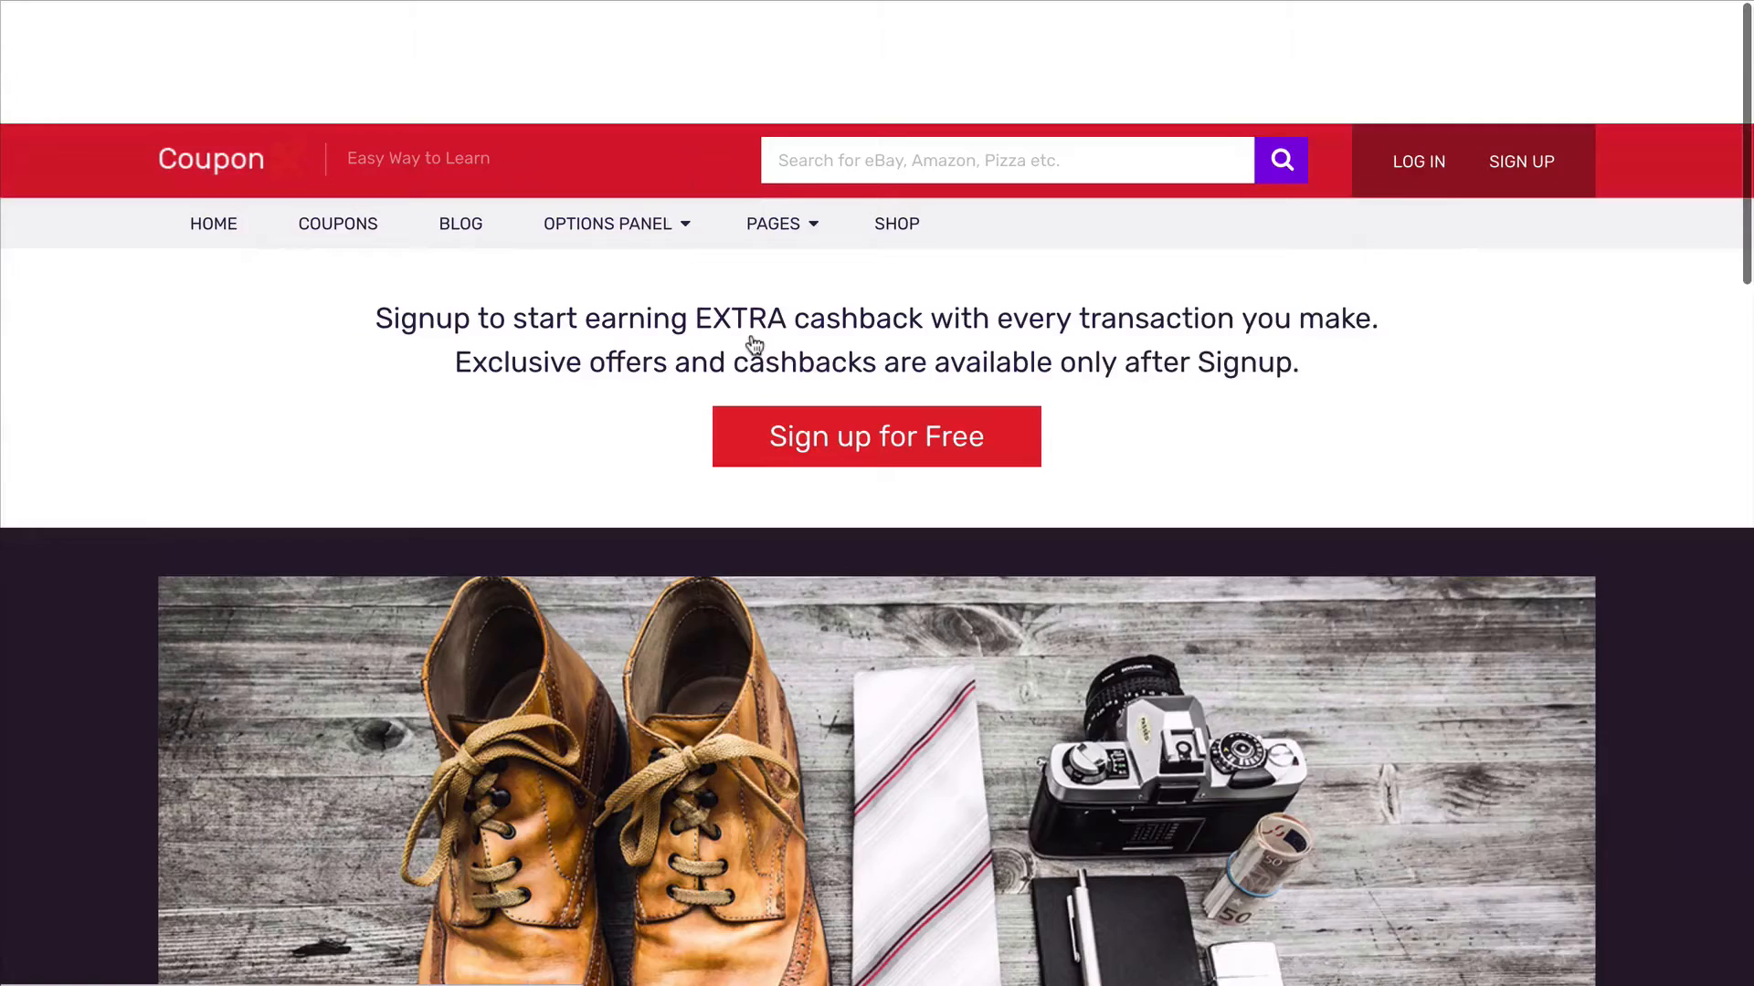
scroll(743, 344, down, 9)
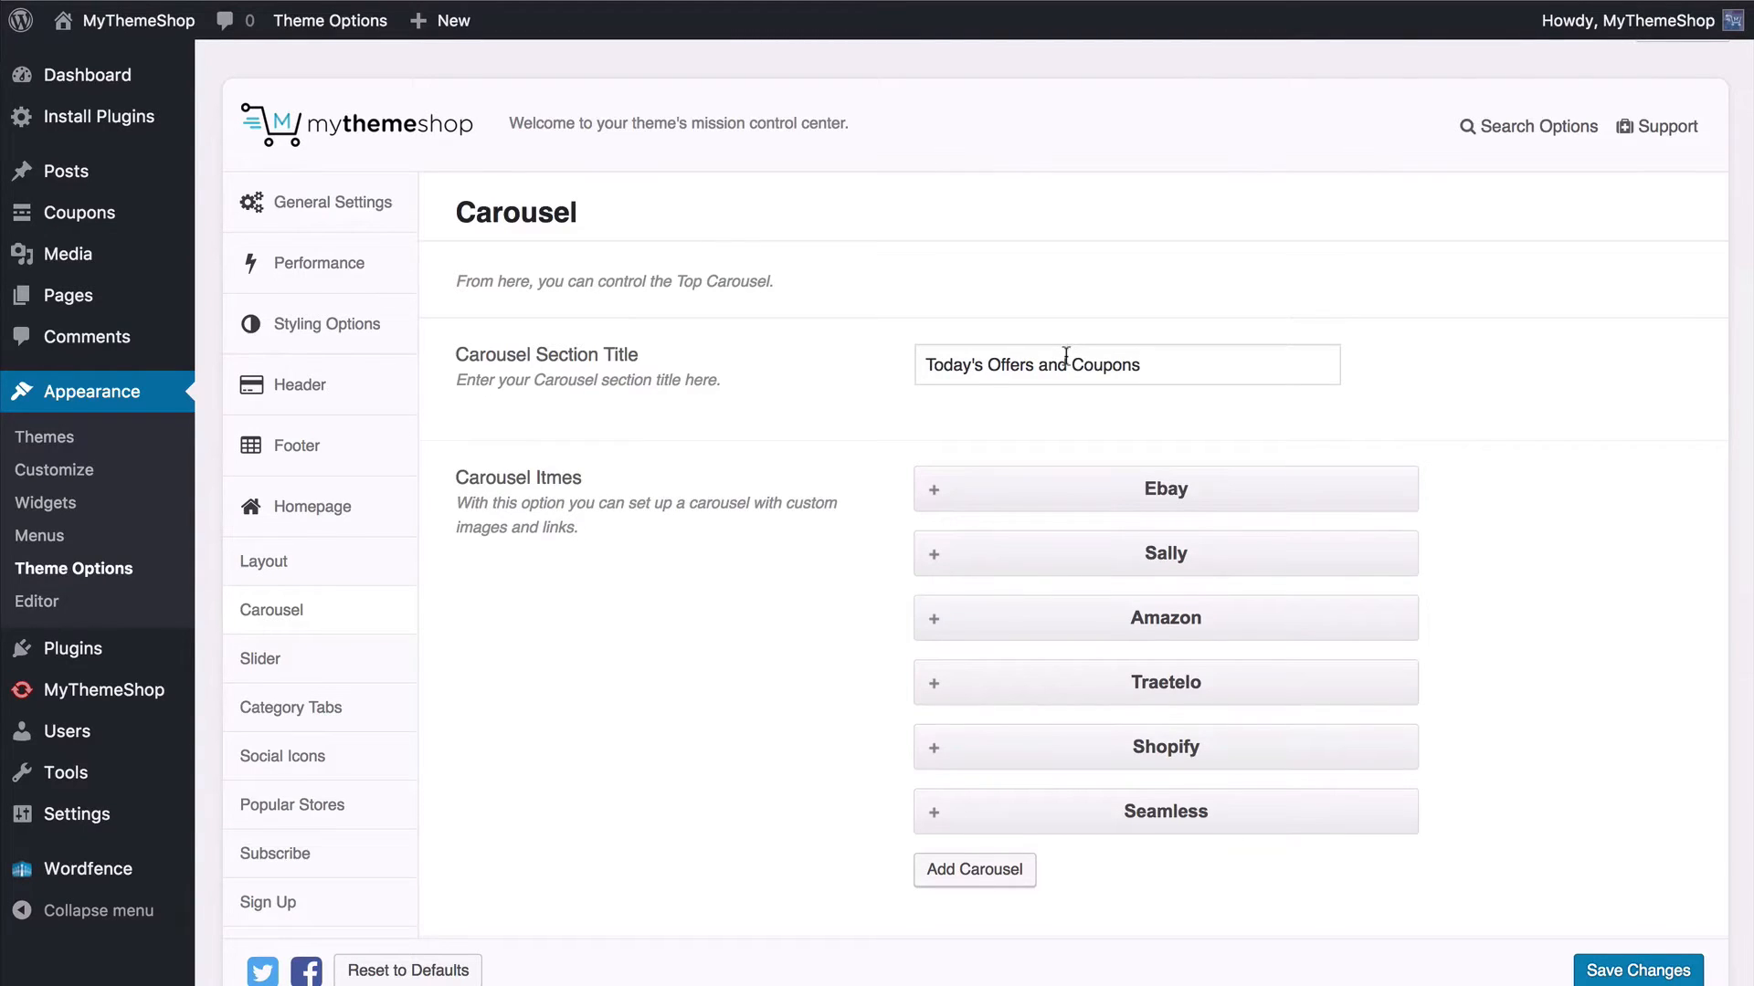
scroll(672, 389, down, 2)
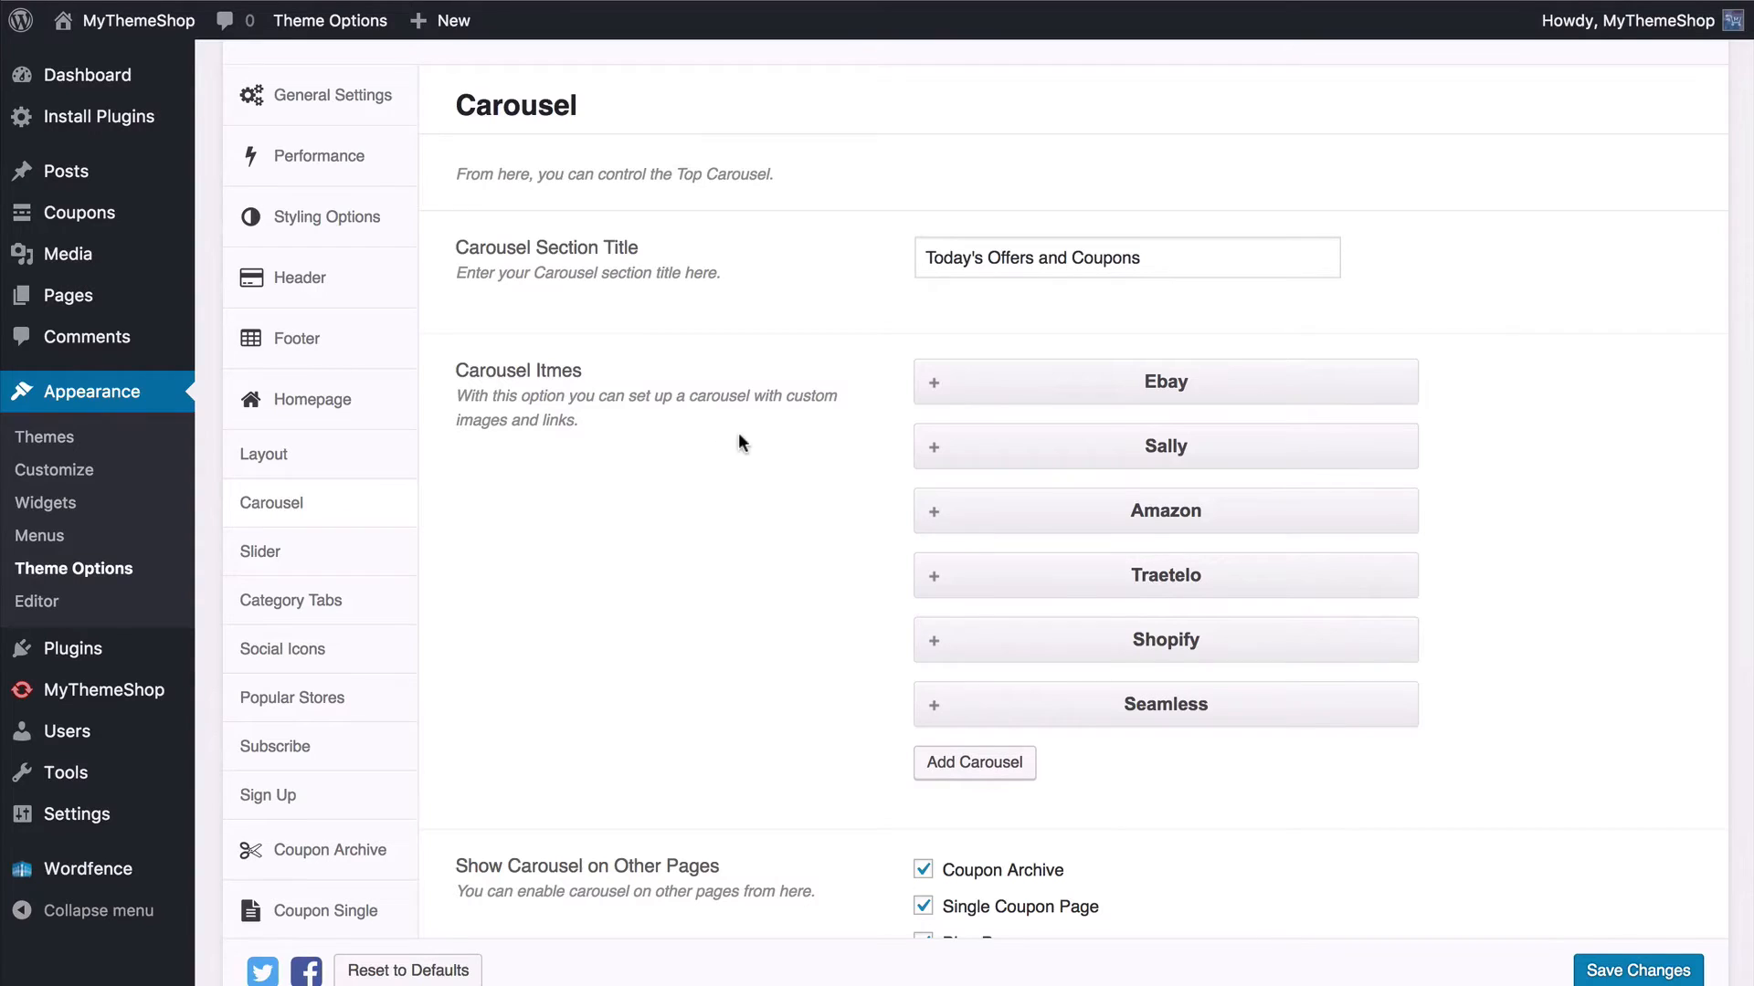
click(932, 392)
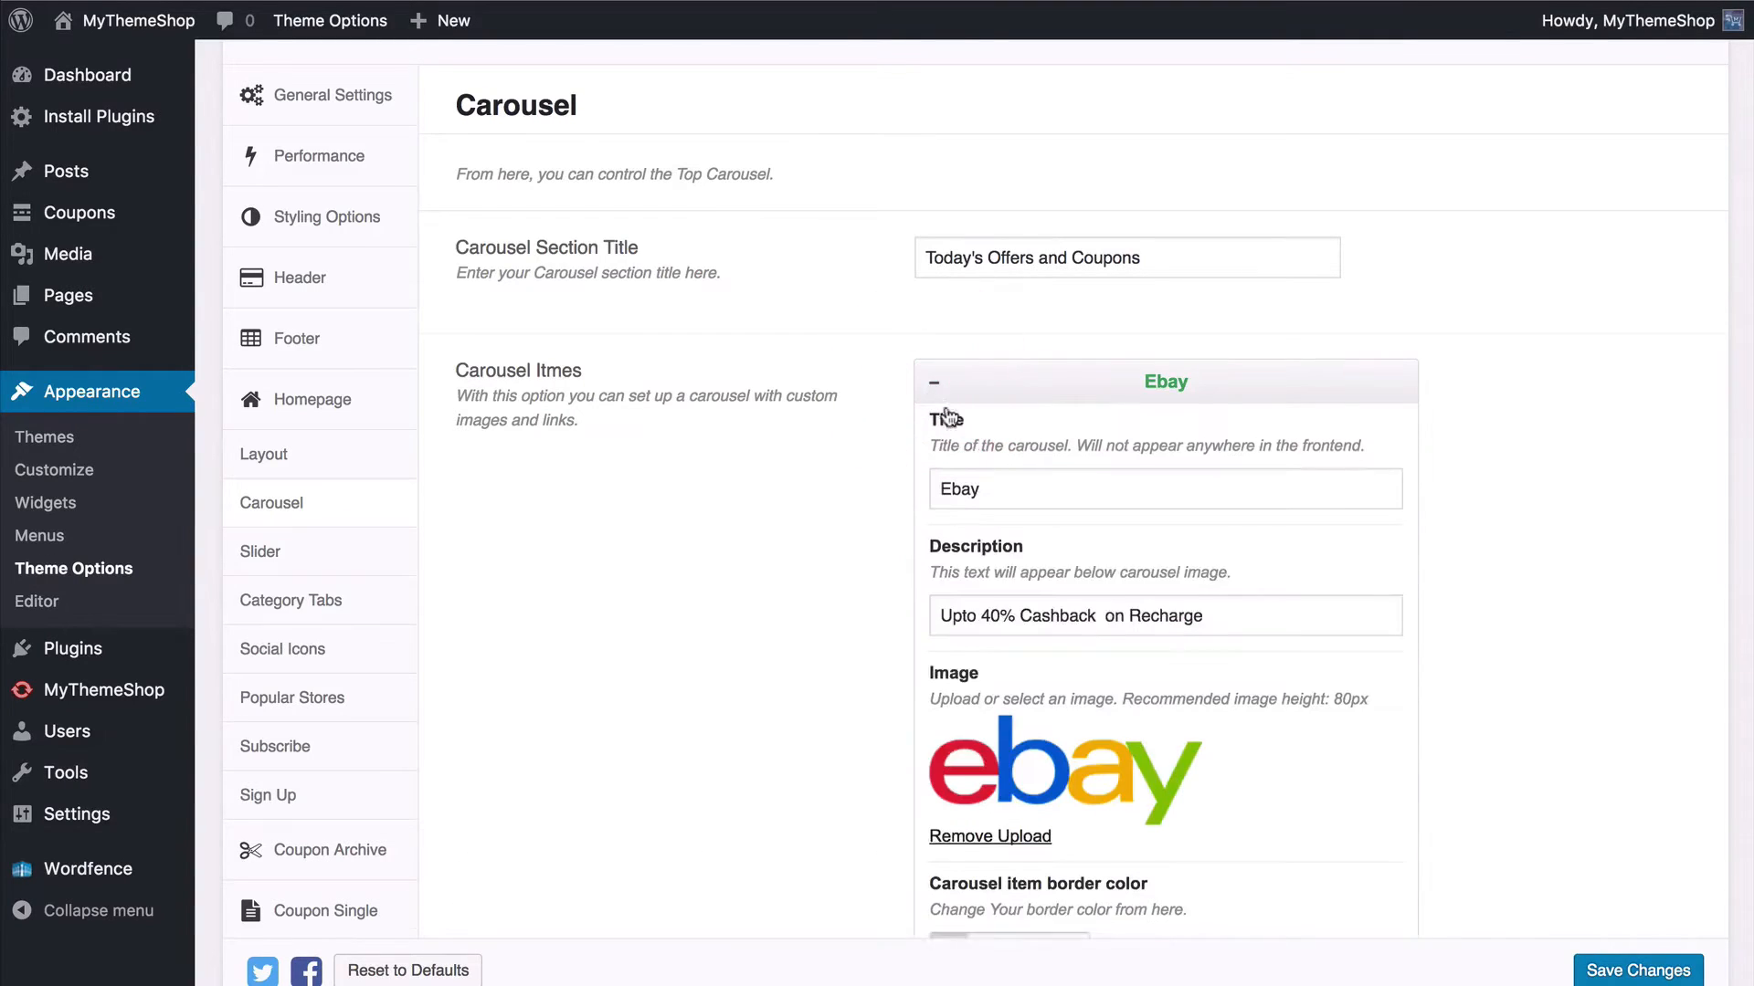
scroll(976, 585, down, 3)
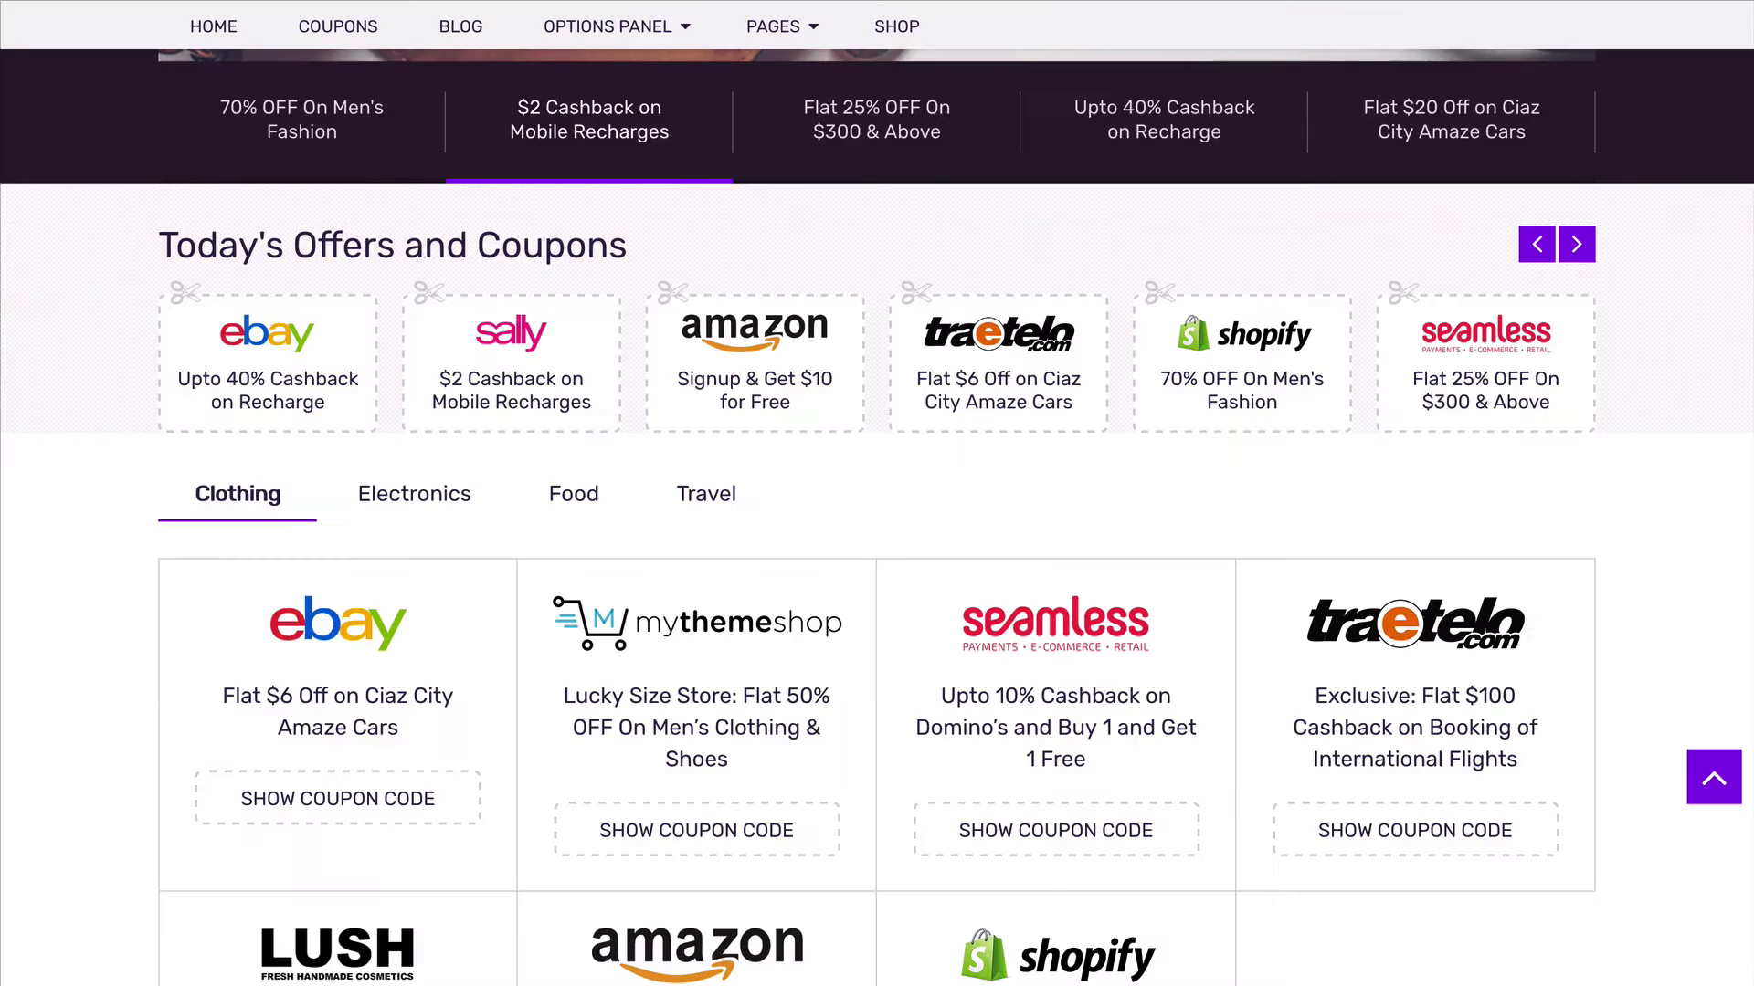
scroll(210, 584, down, 1)
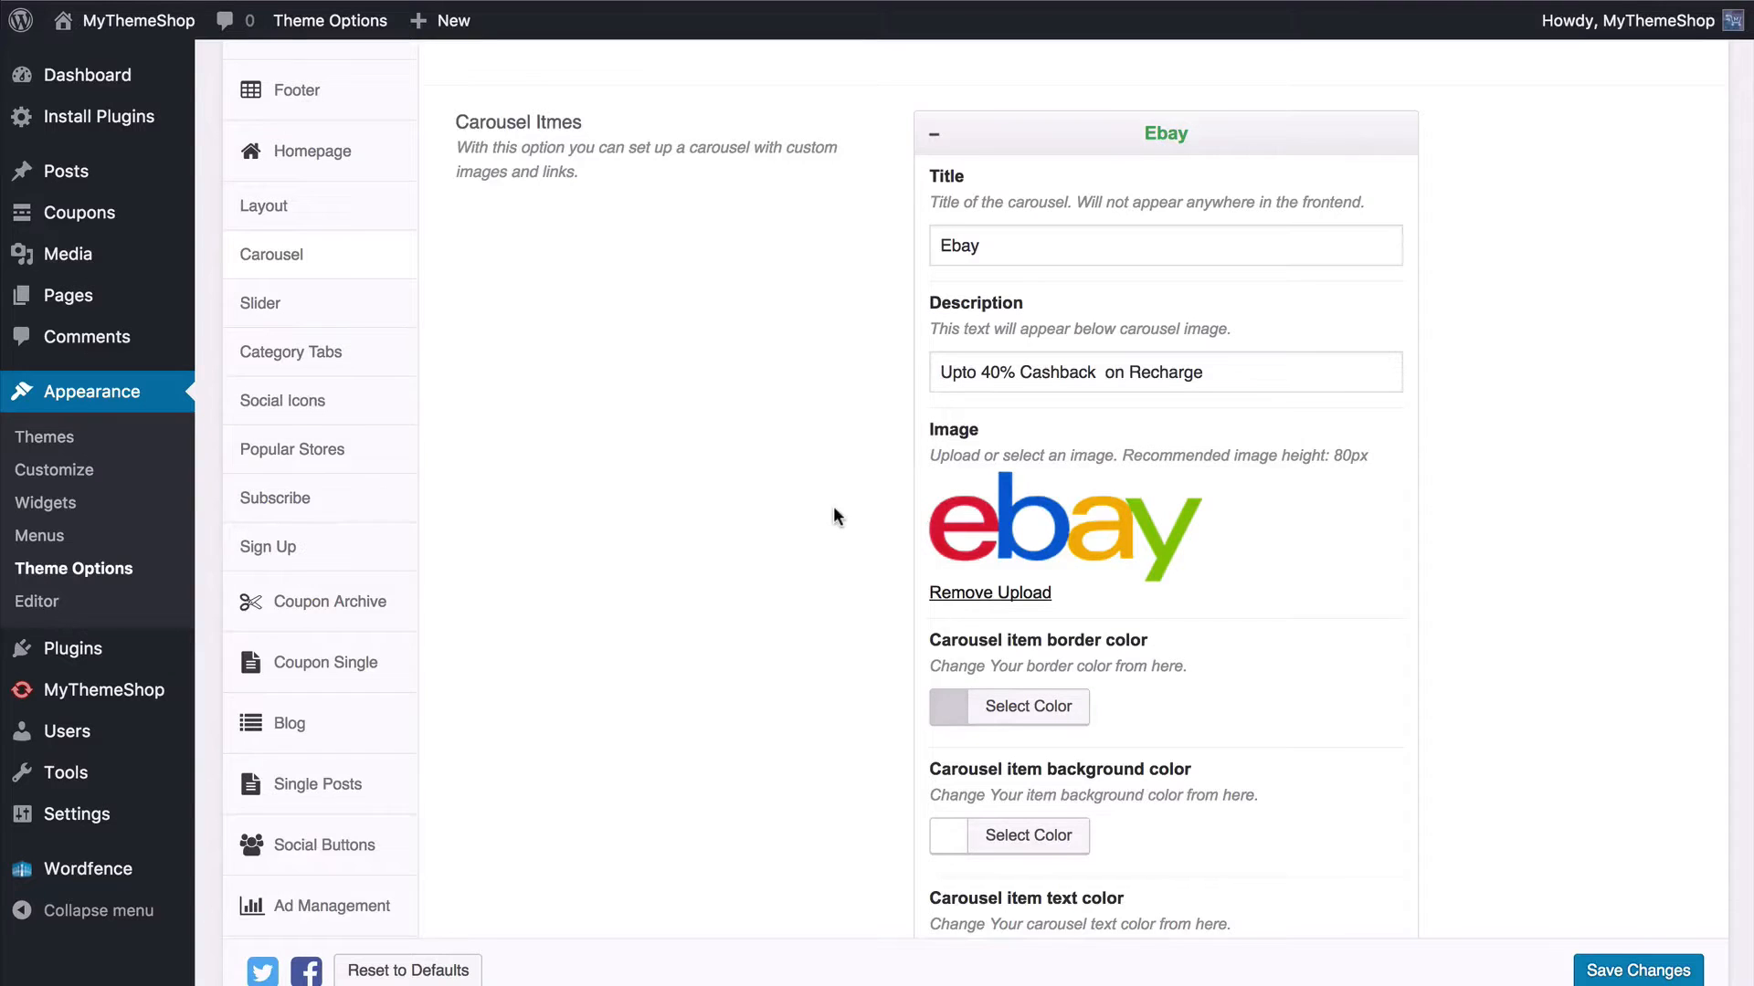
scroll(834, 511, down, 2)
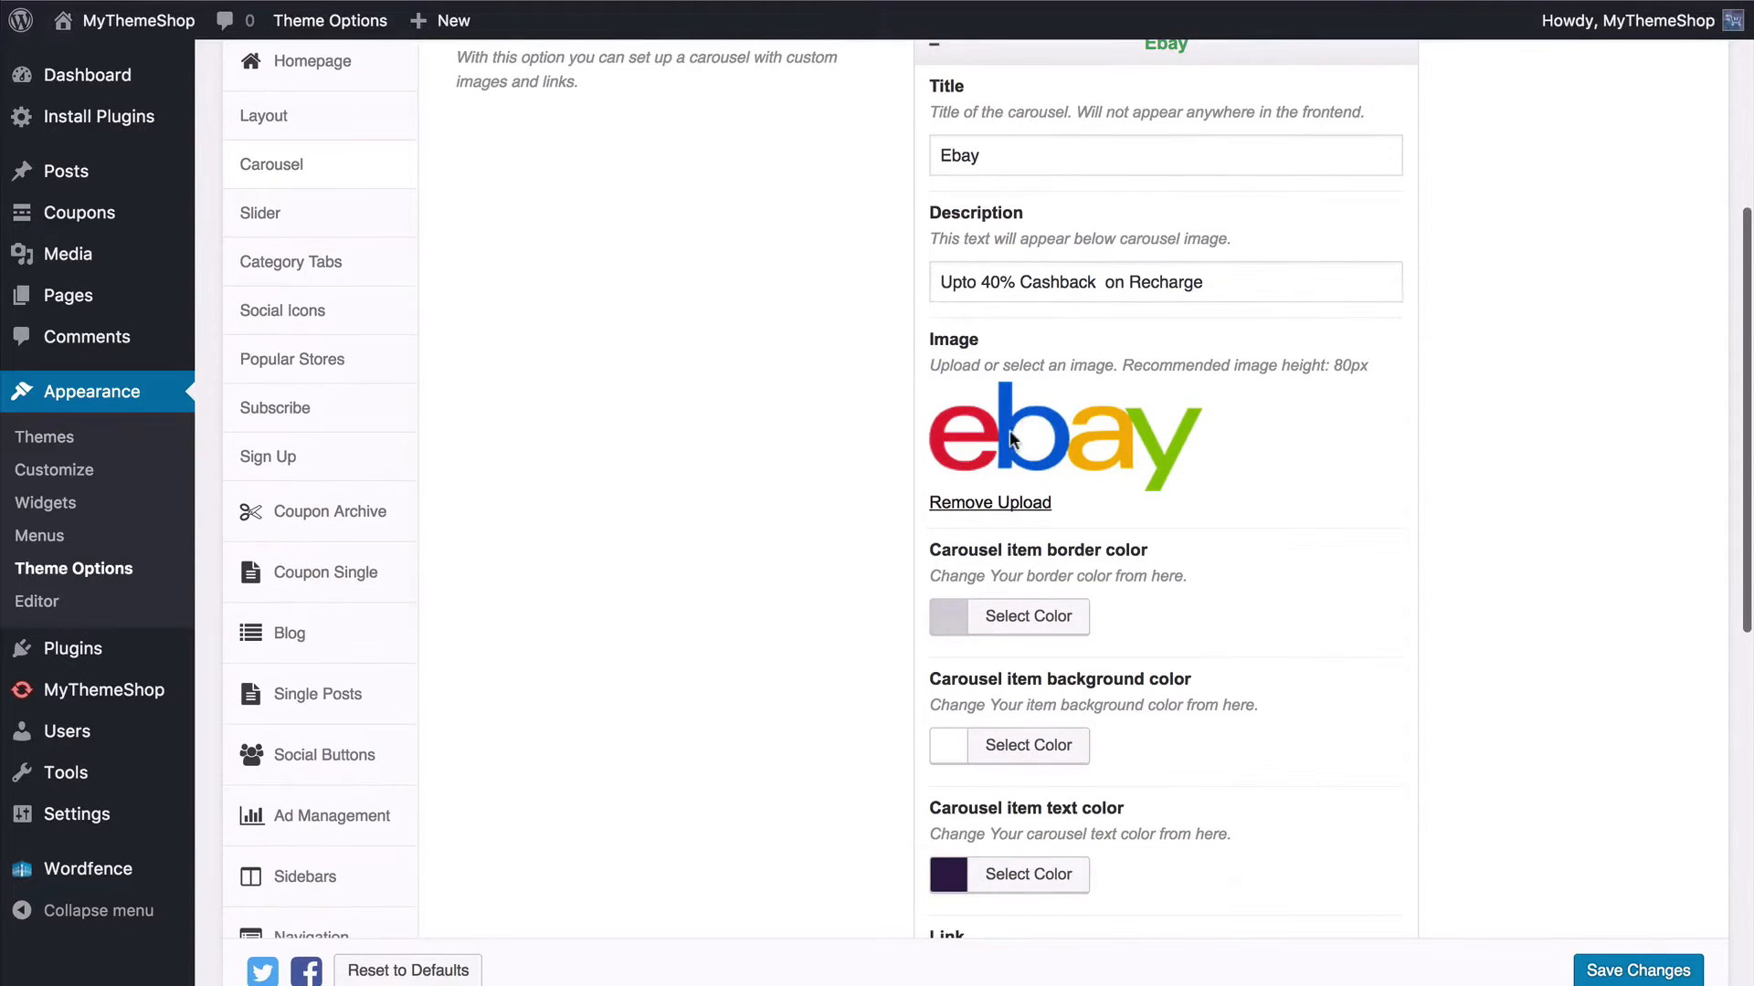
Step: Replace the Ebay carousel item's image by removing the current one and uploading ebay-logo.png
click(991, 503)
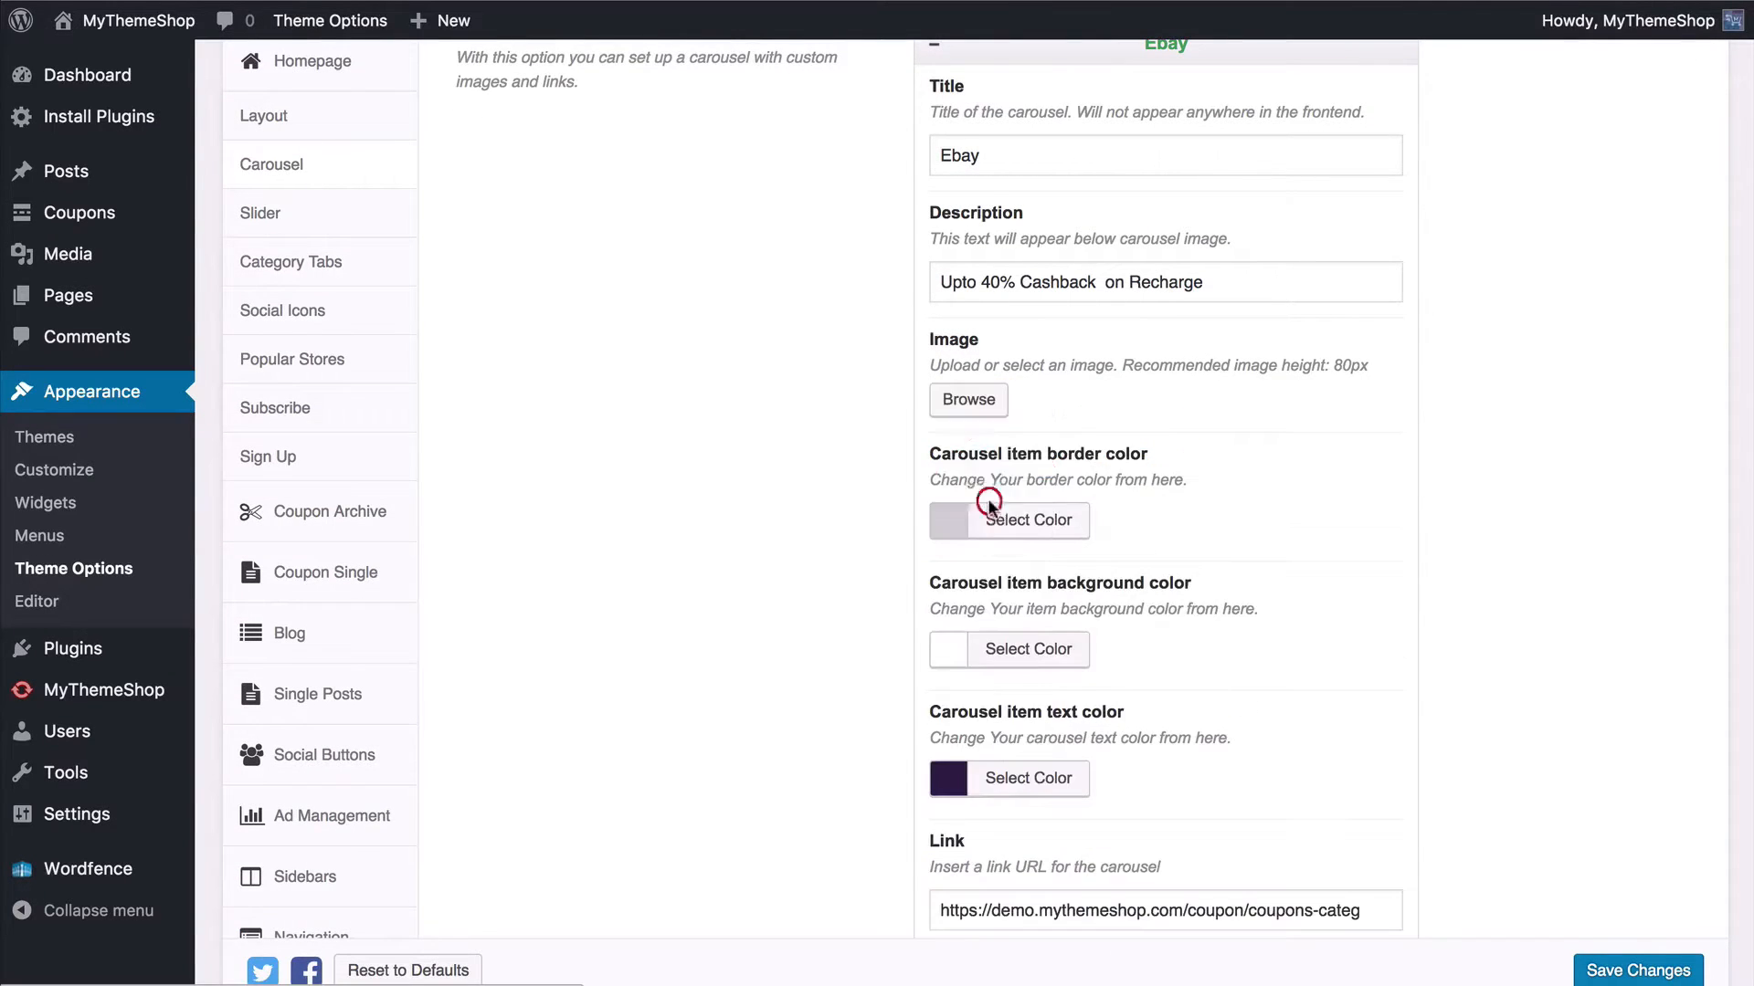
click(974, 415)
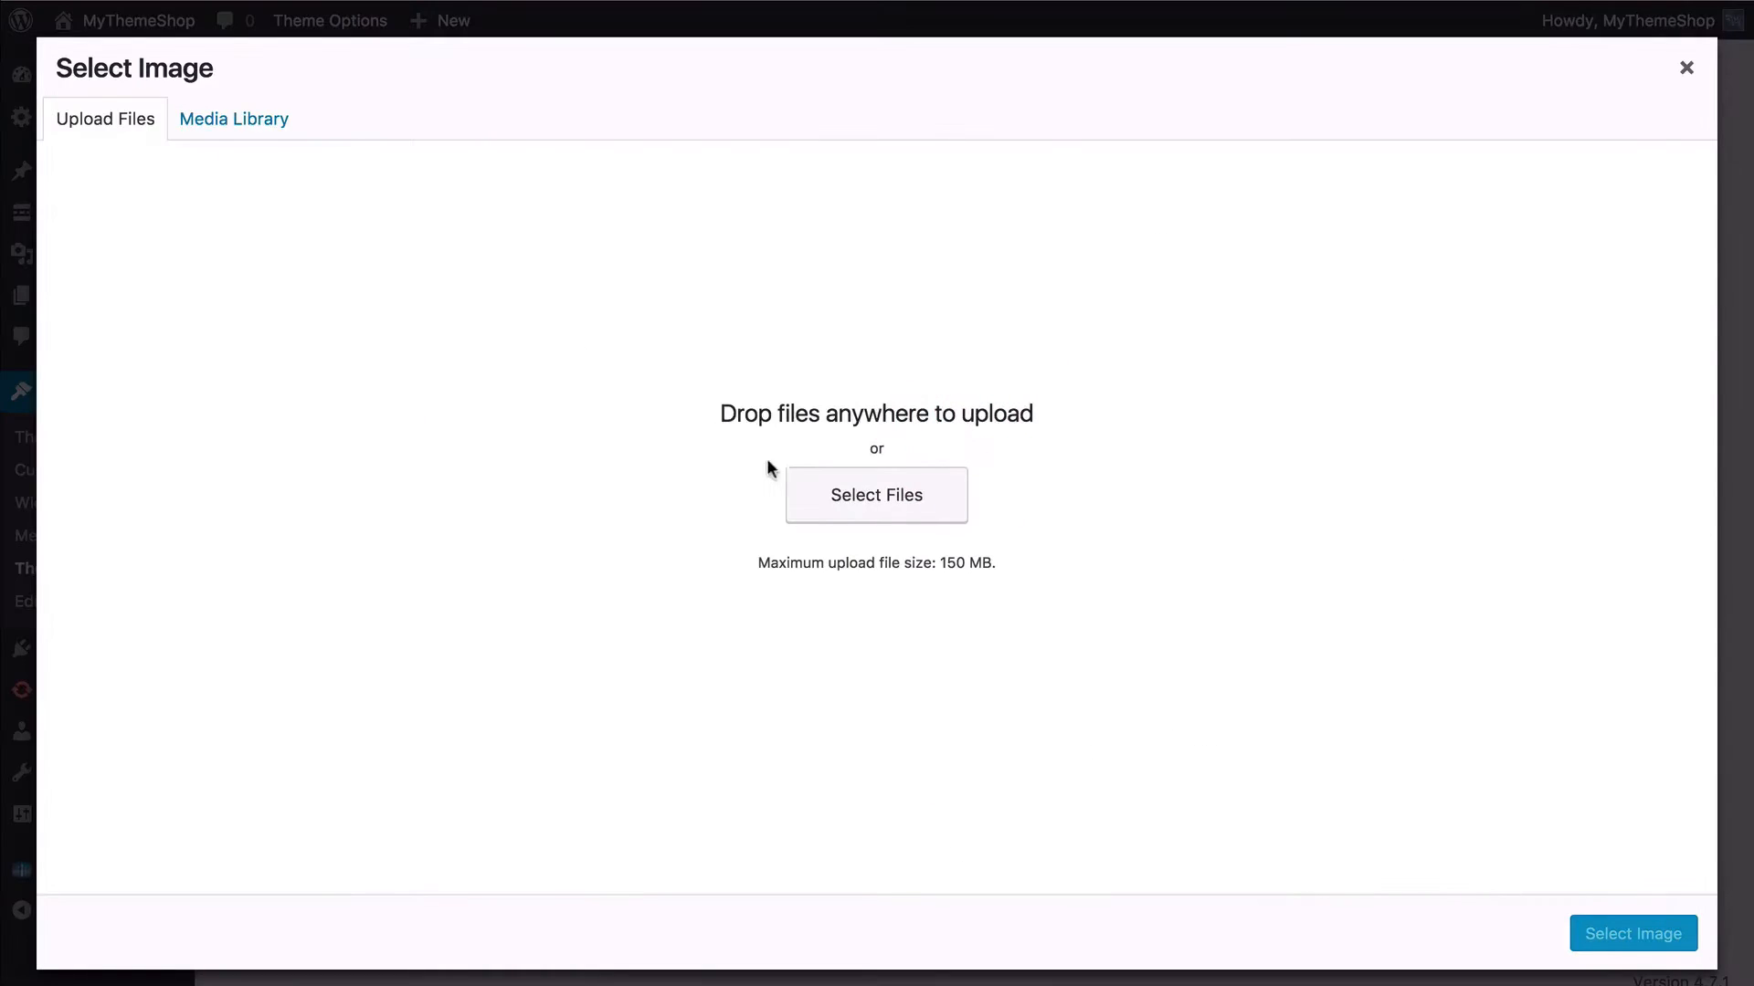
click(831, 479)
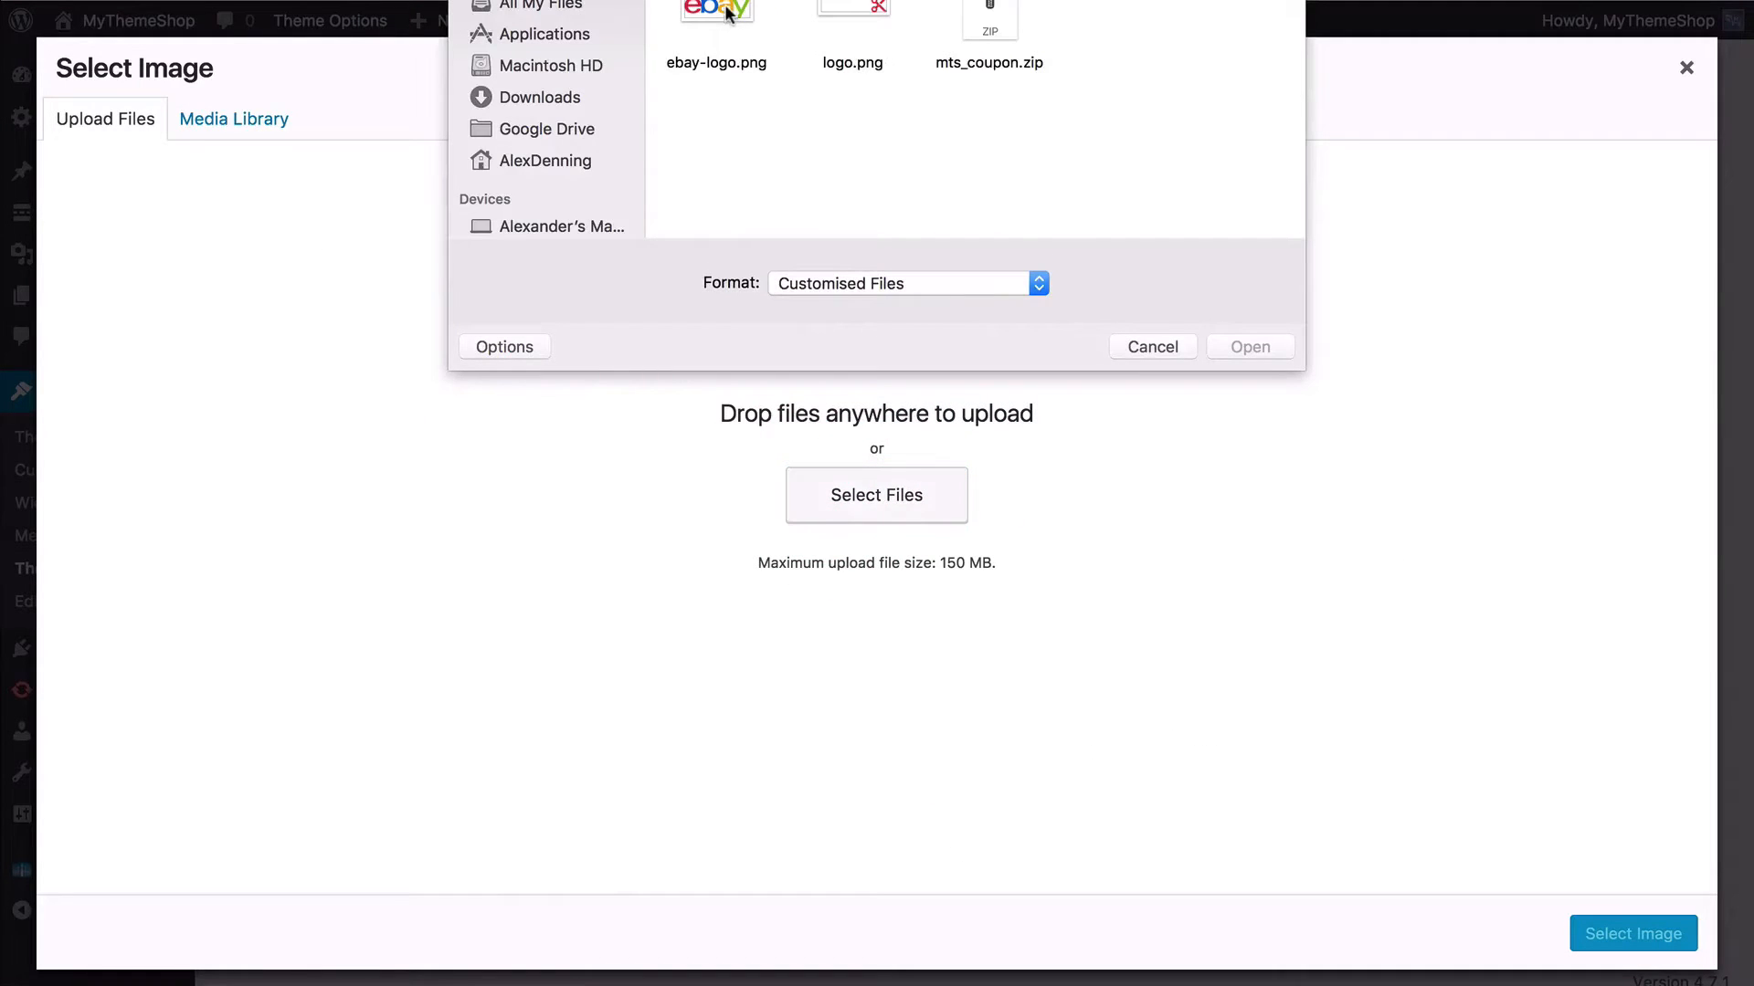
double_click(723, 14)
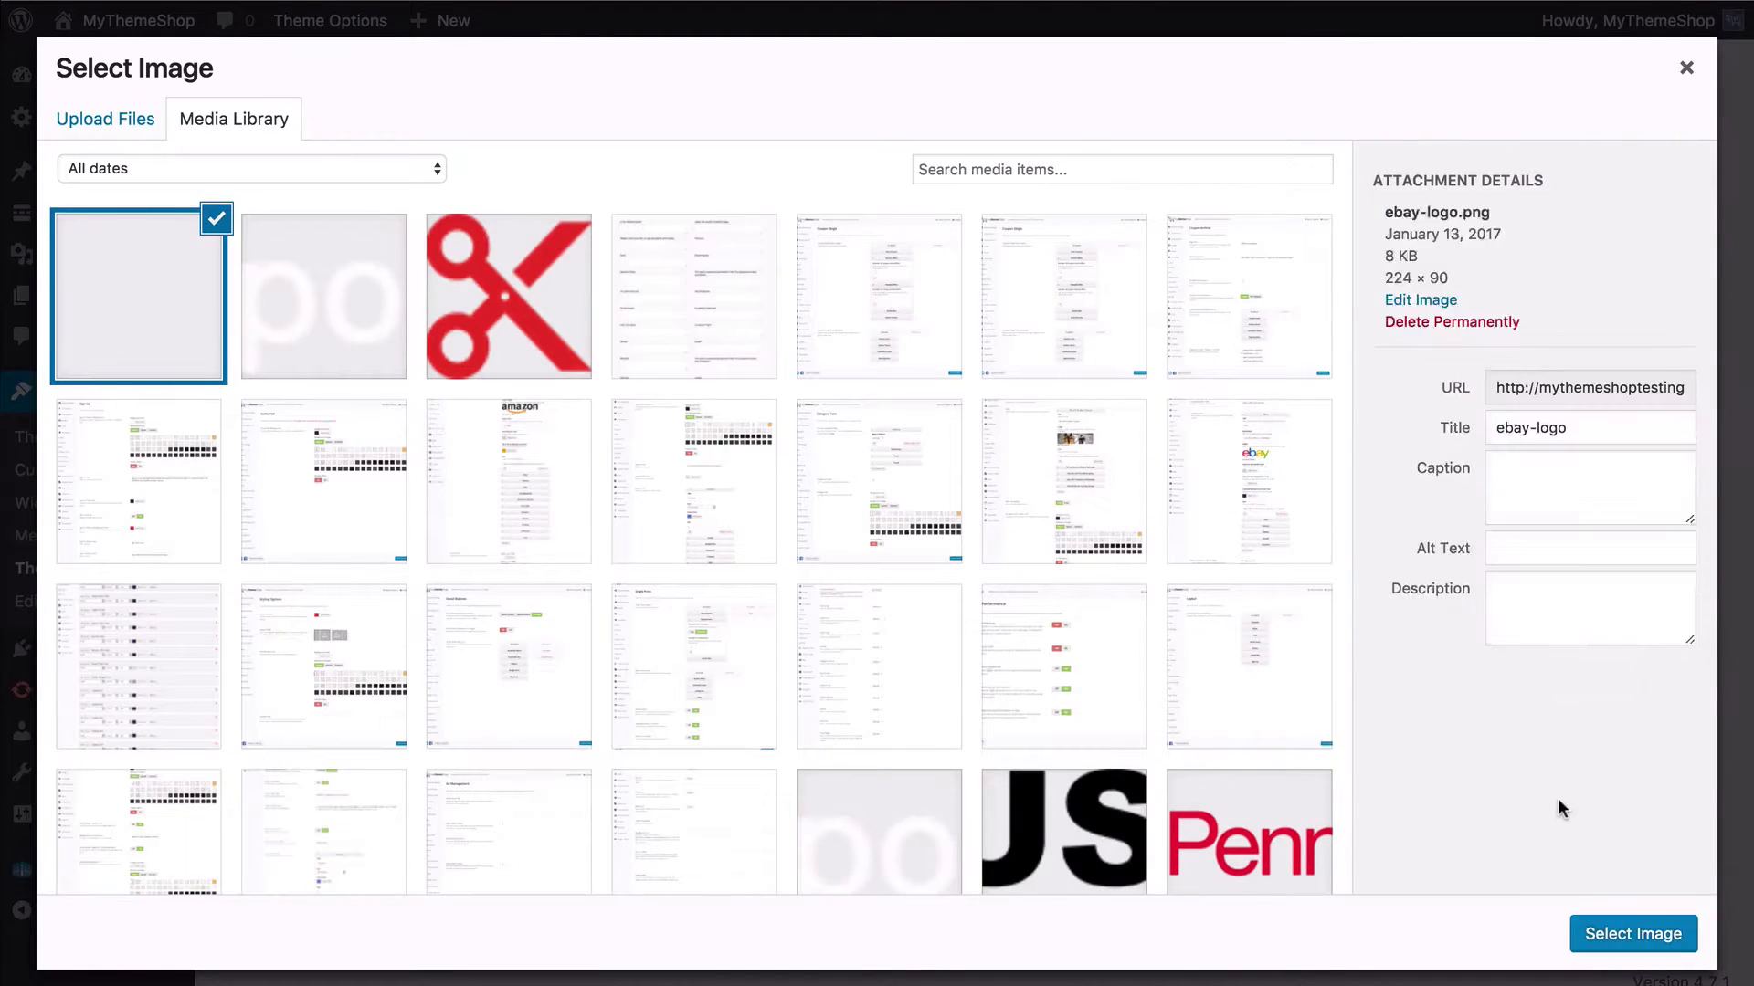
click(1642, 932)
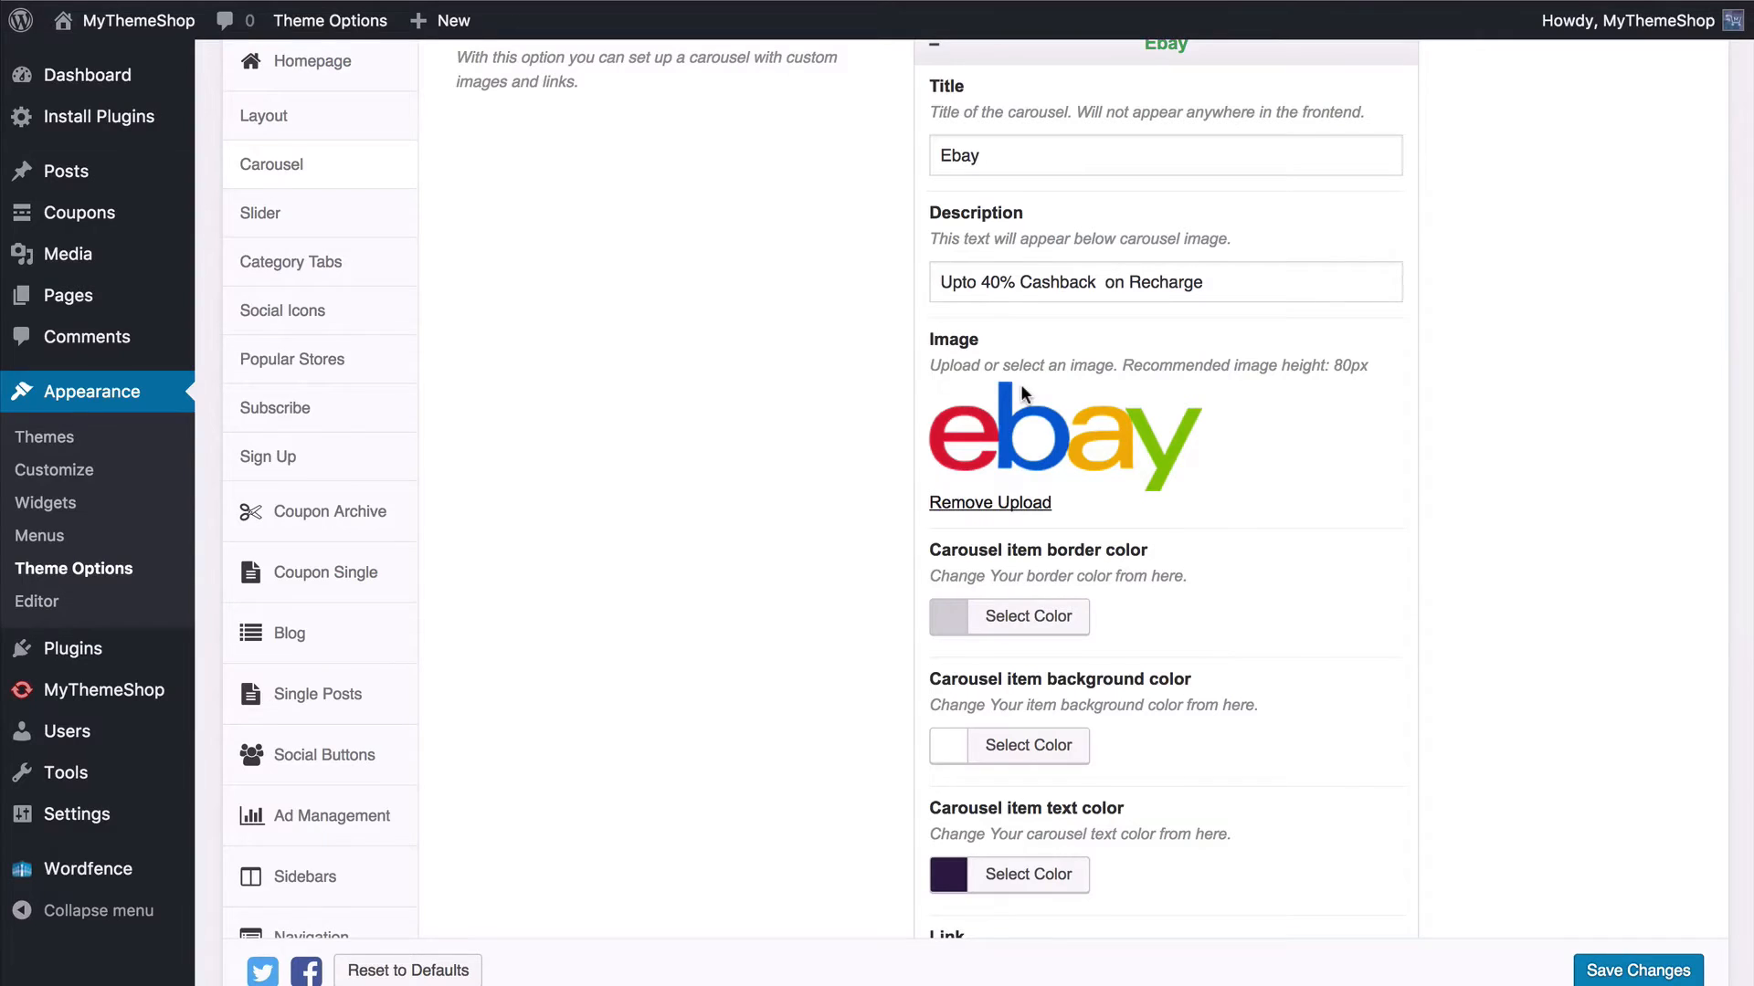
Step: Review the Ebay carousel item's border, background and text color options and its link, then collapse the item
scroll(1021, 393, down, 1)
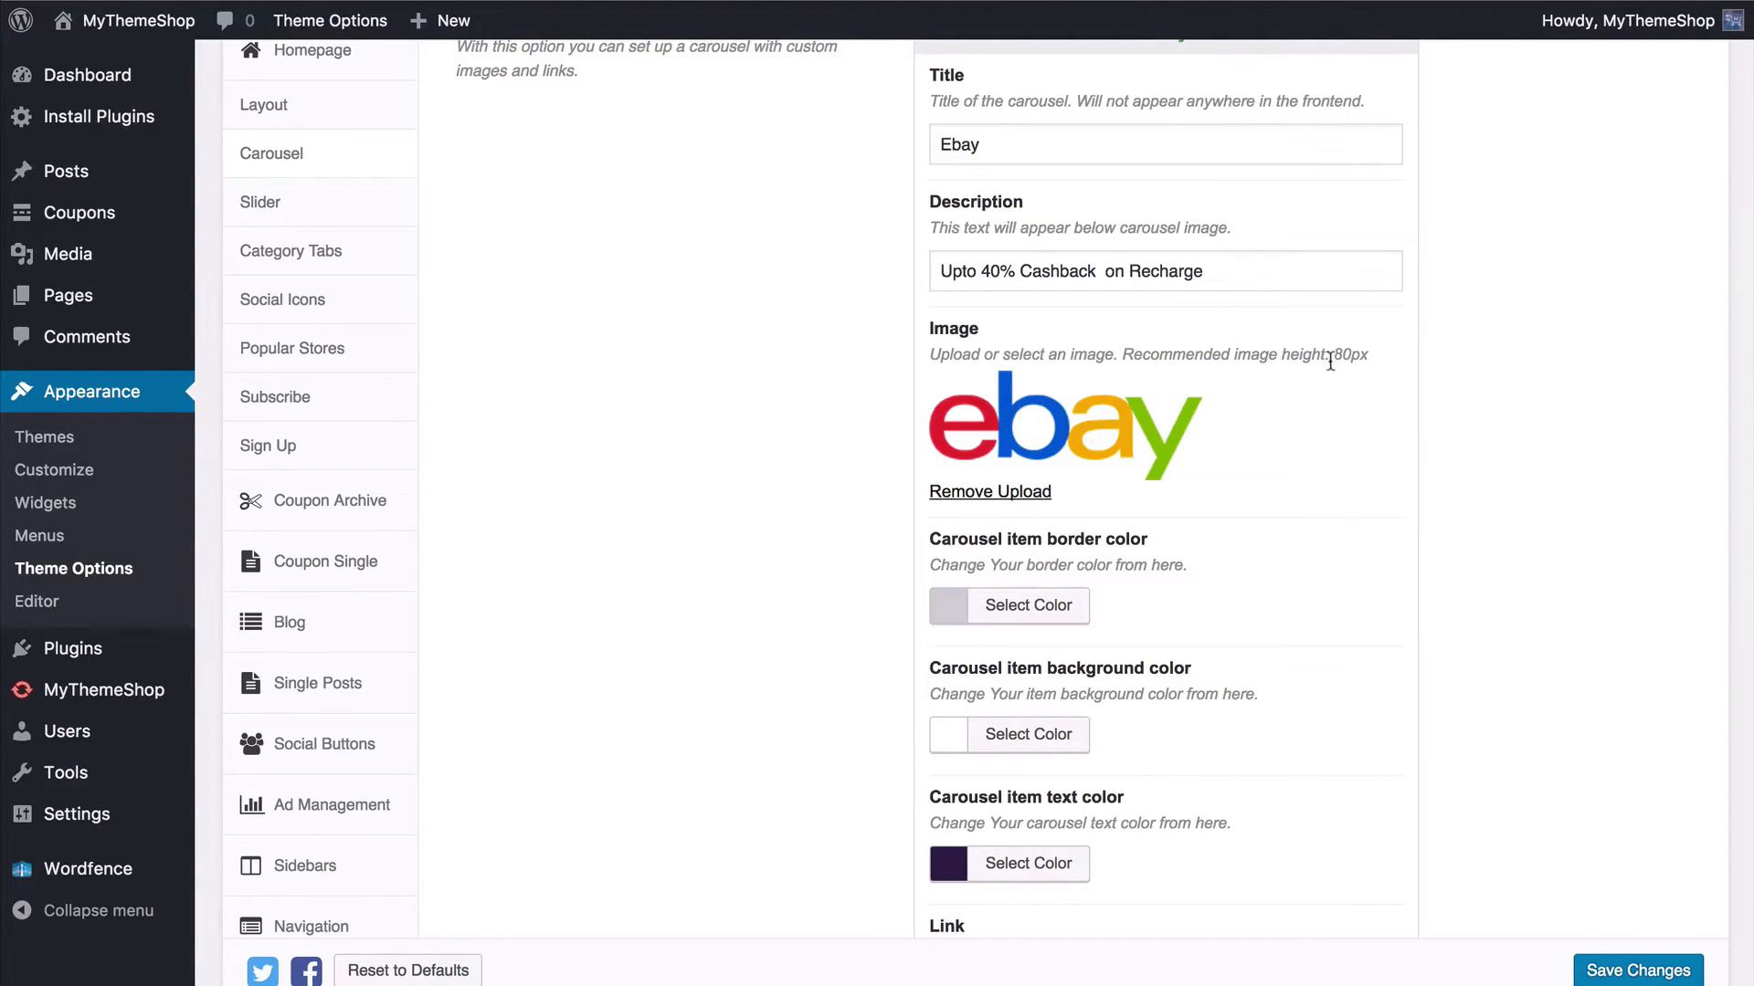
scroll(1131, 435, down, 5)
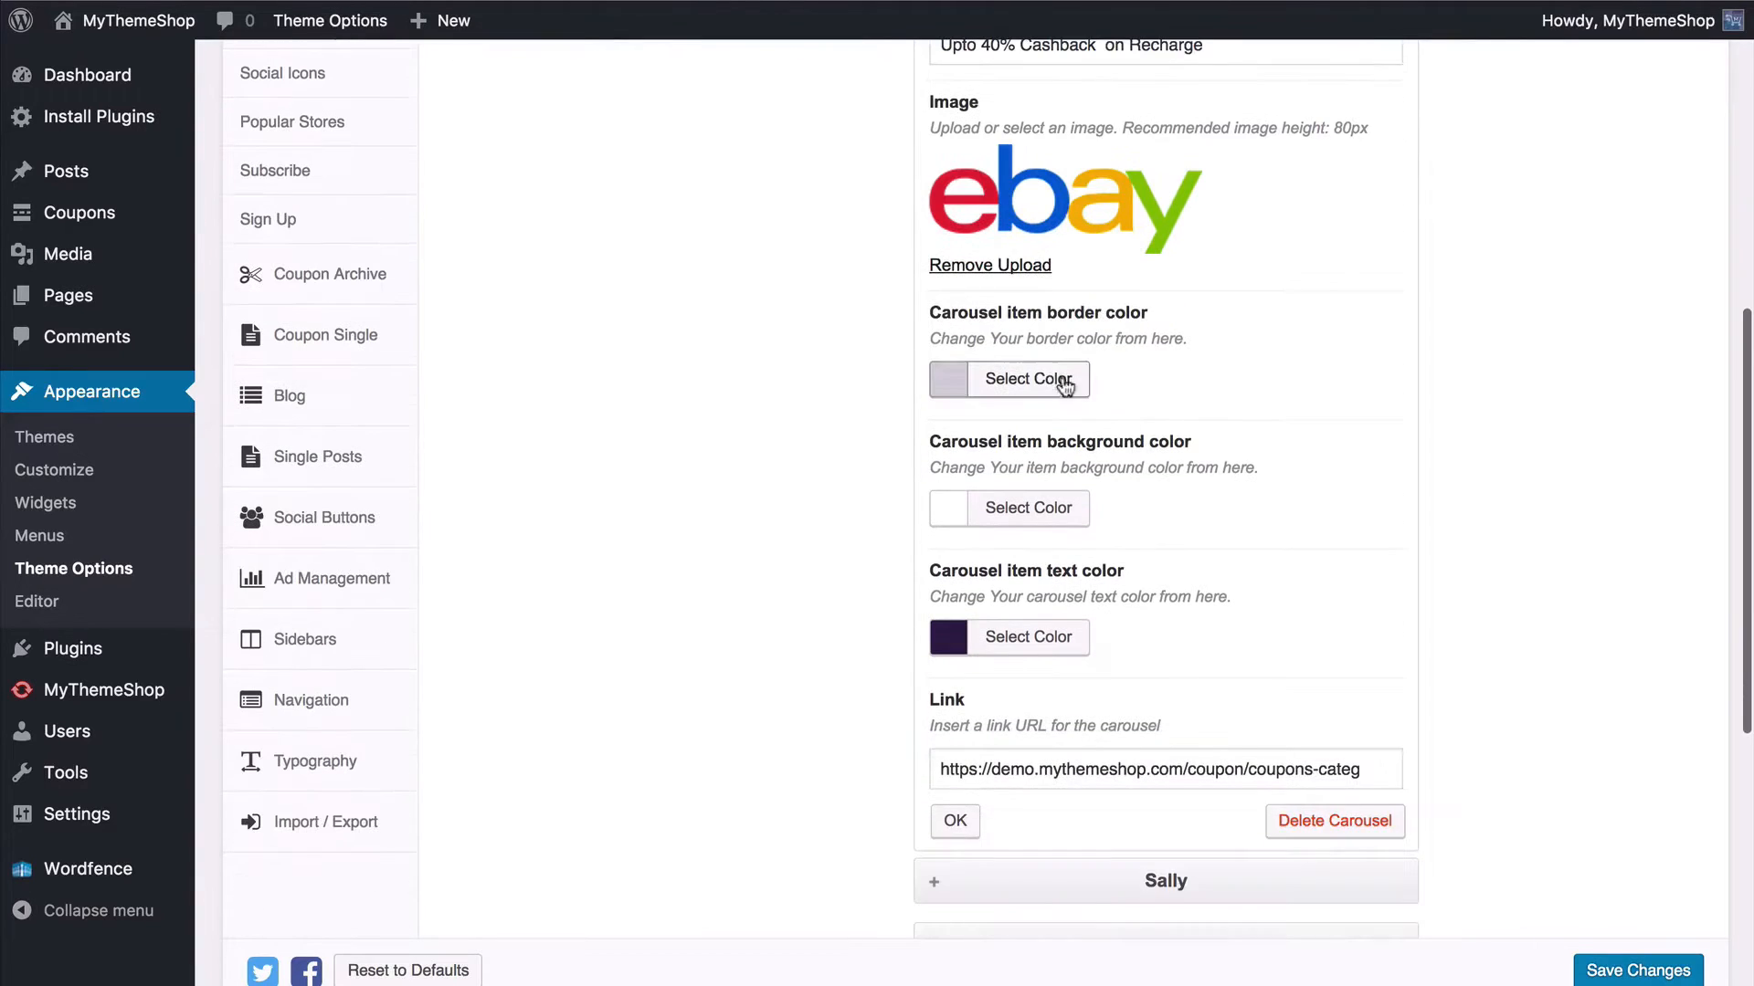
click(1027, 384)
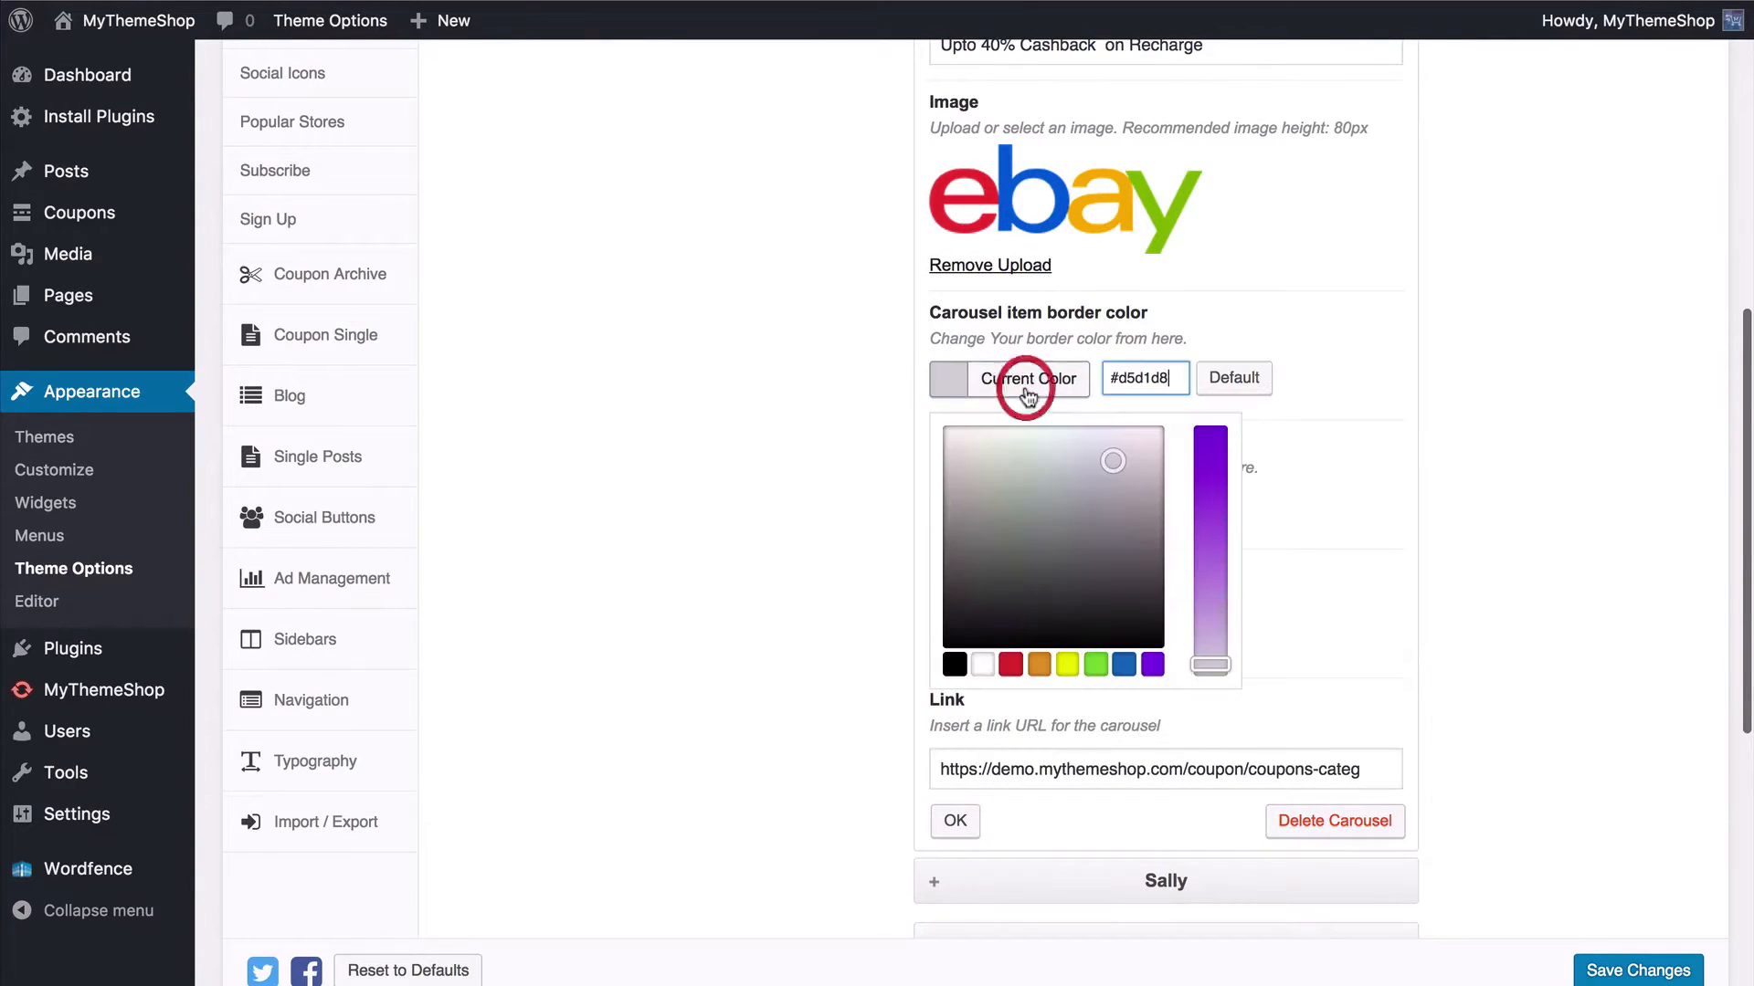
click(1045, 387)
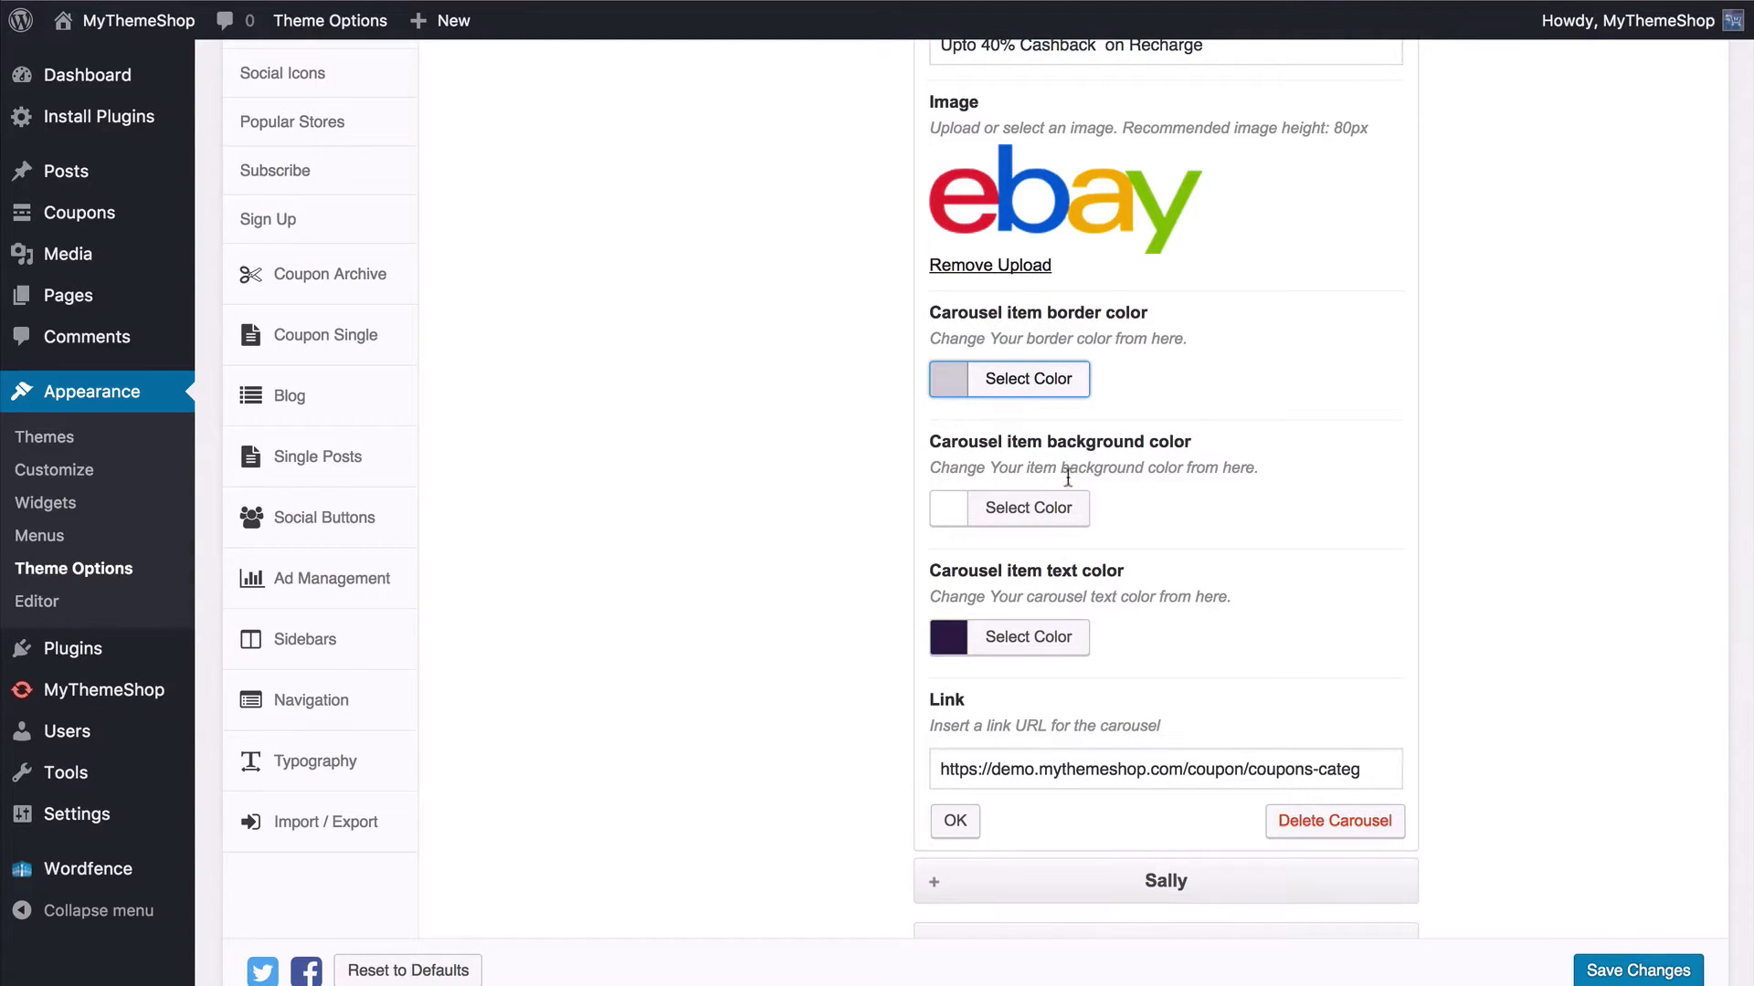
click(1011, 724)
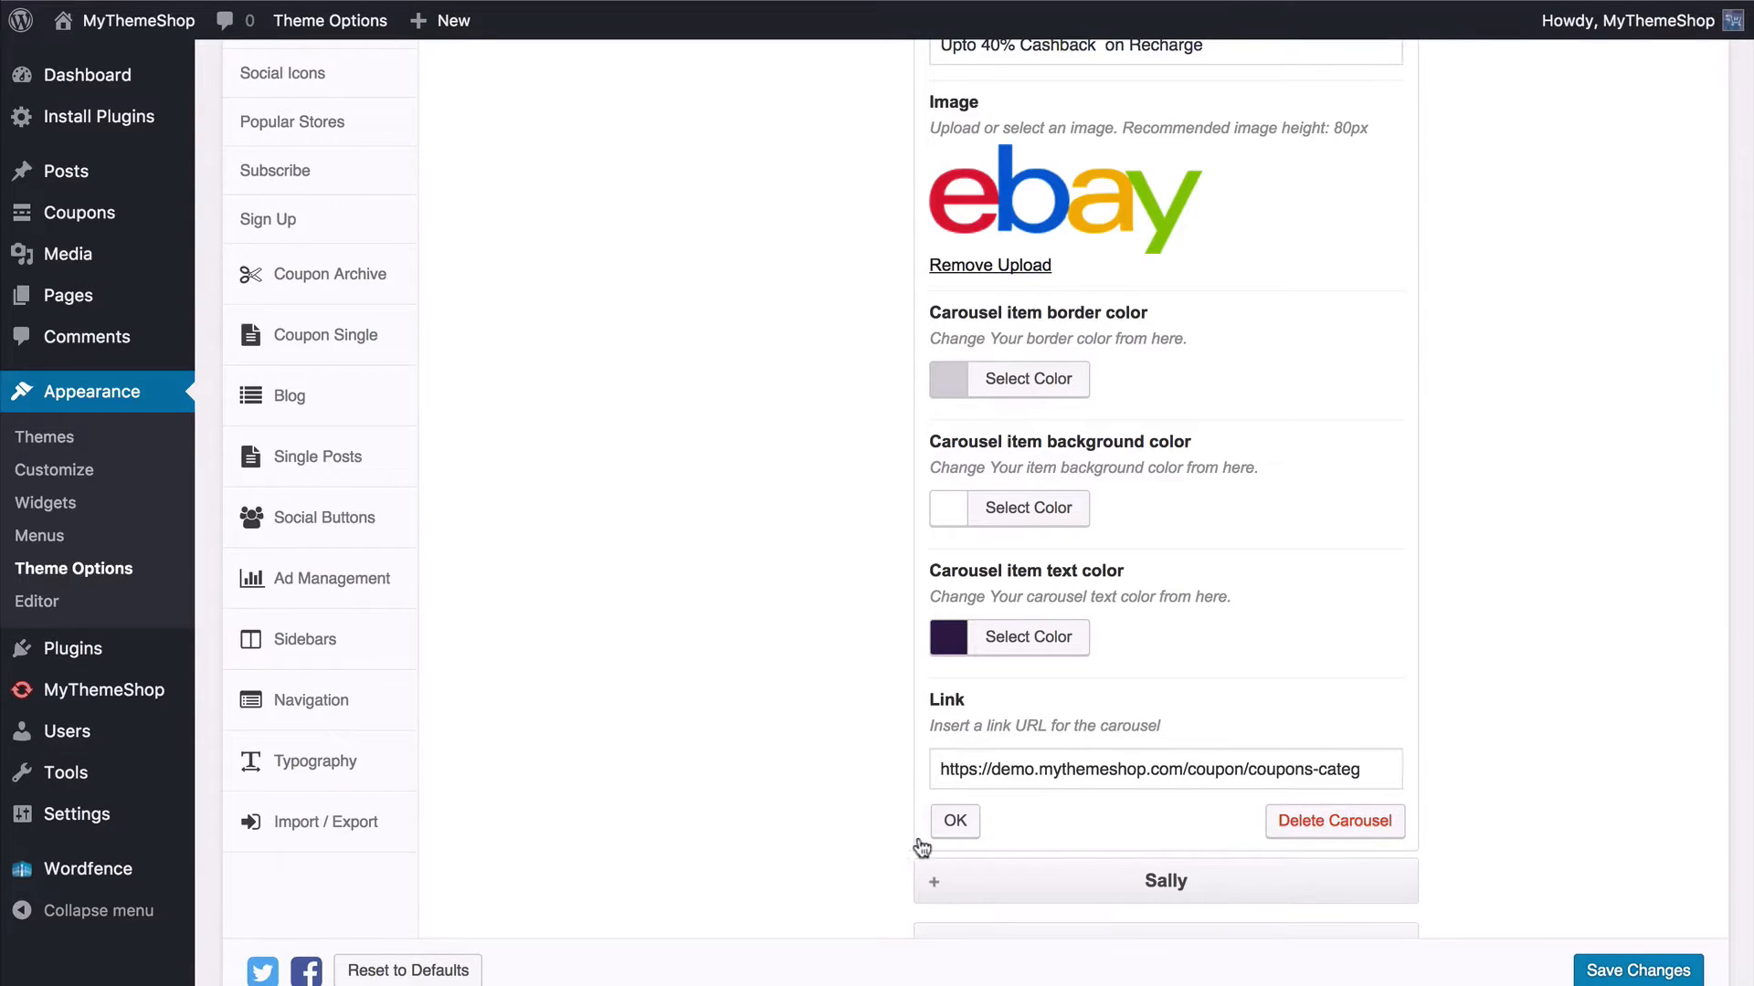
click(954, 821)
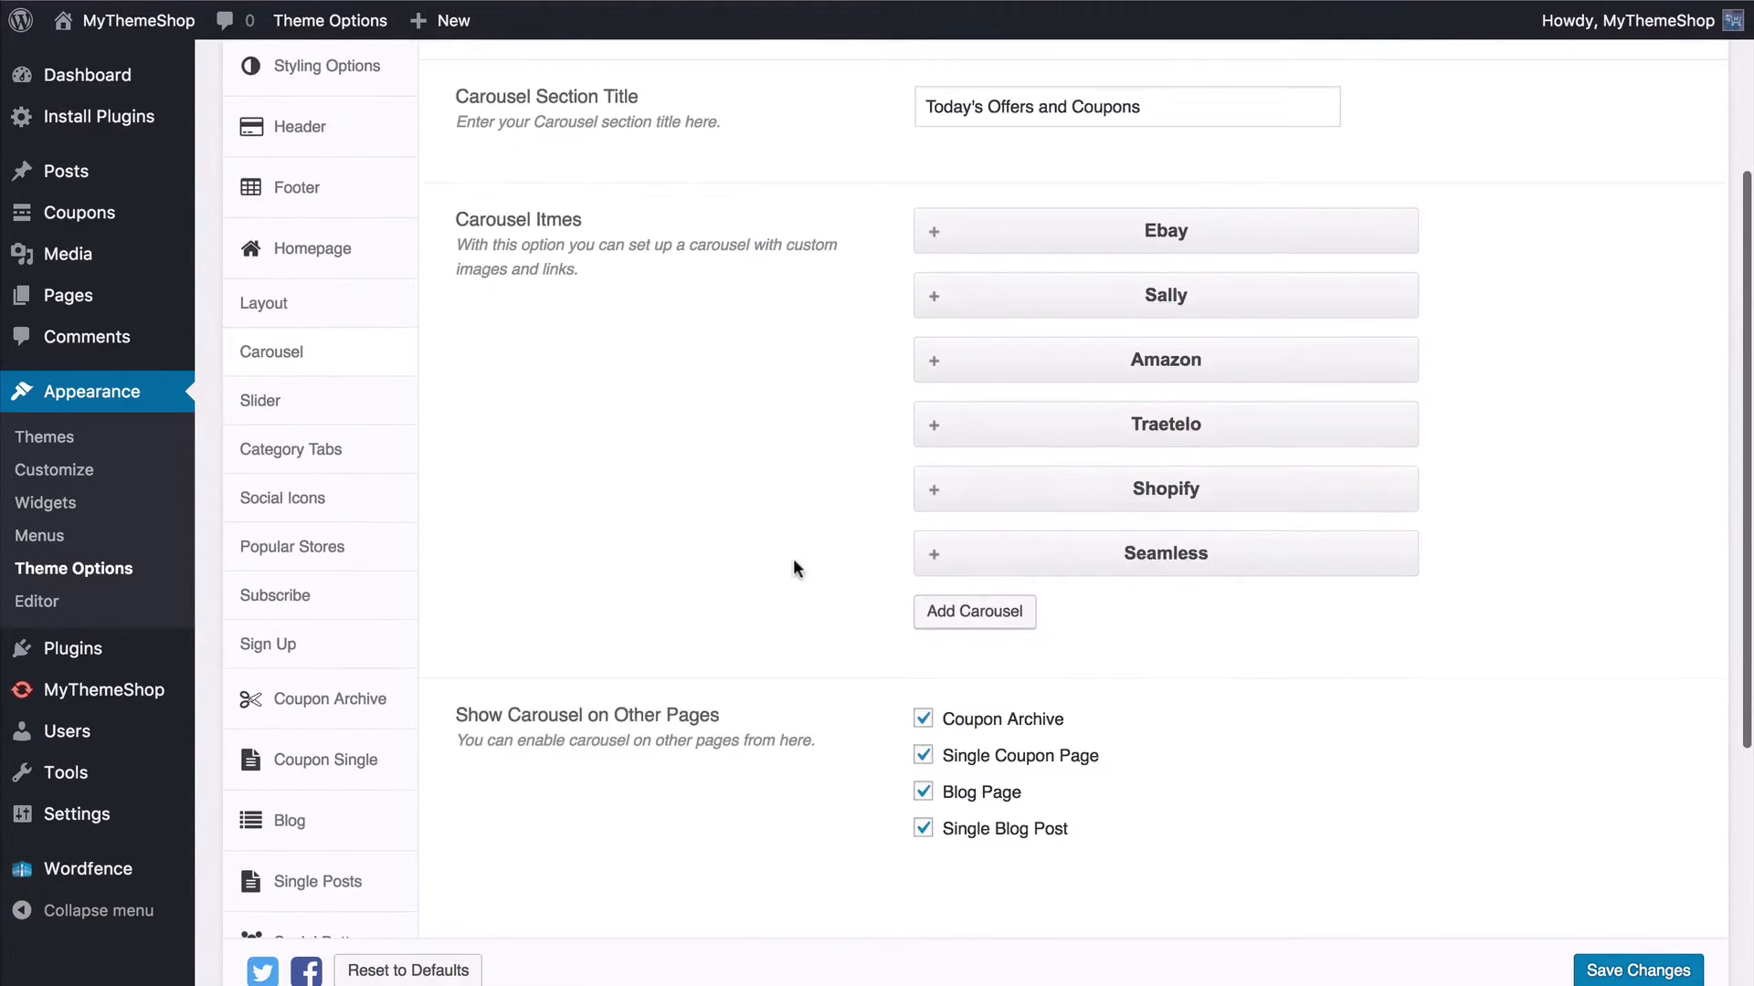
Step: Add a blank carousel item, look through its fields, and delete it
click(974, 612)
scroll(733, 590, down, 6)
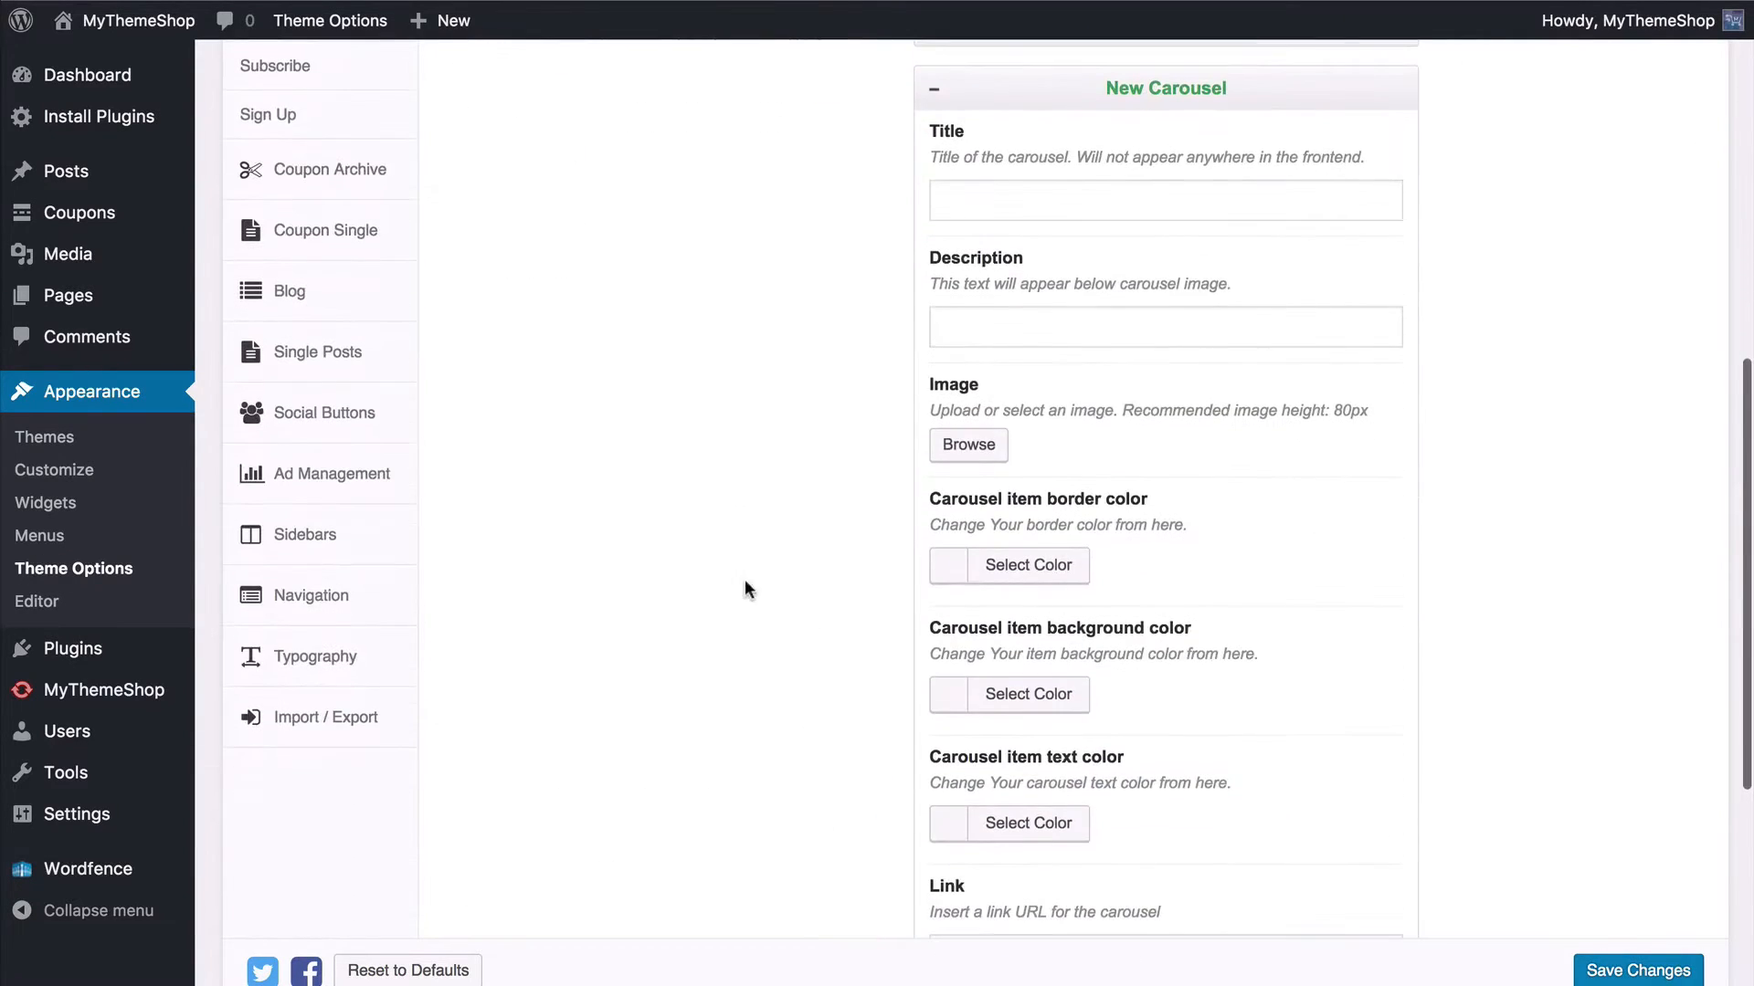
scroll(1034, 438, down, 2)
scroll(1034, 462, down, 2)
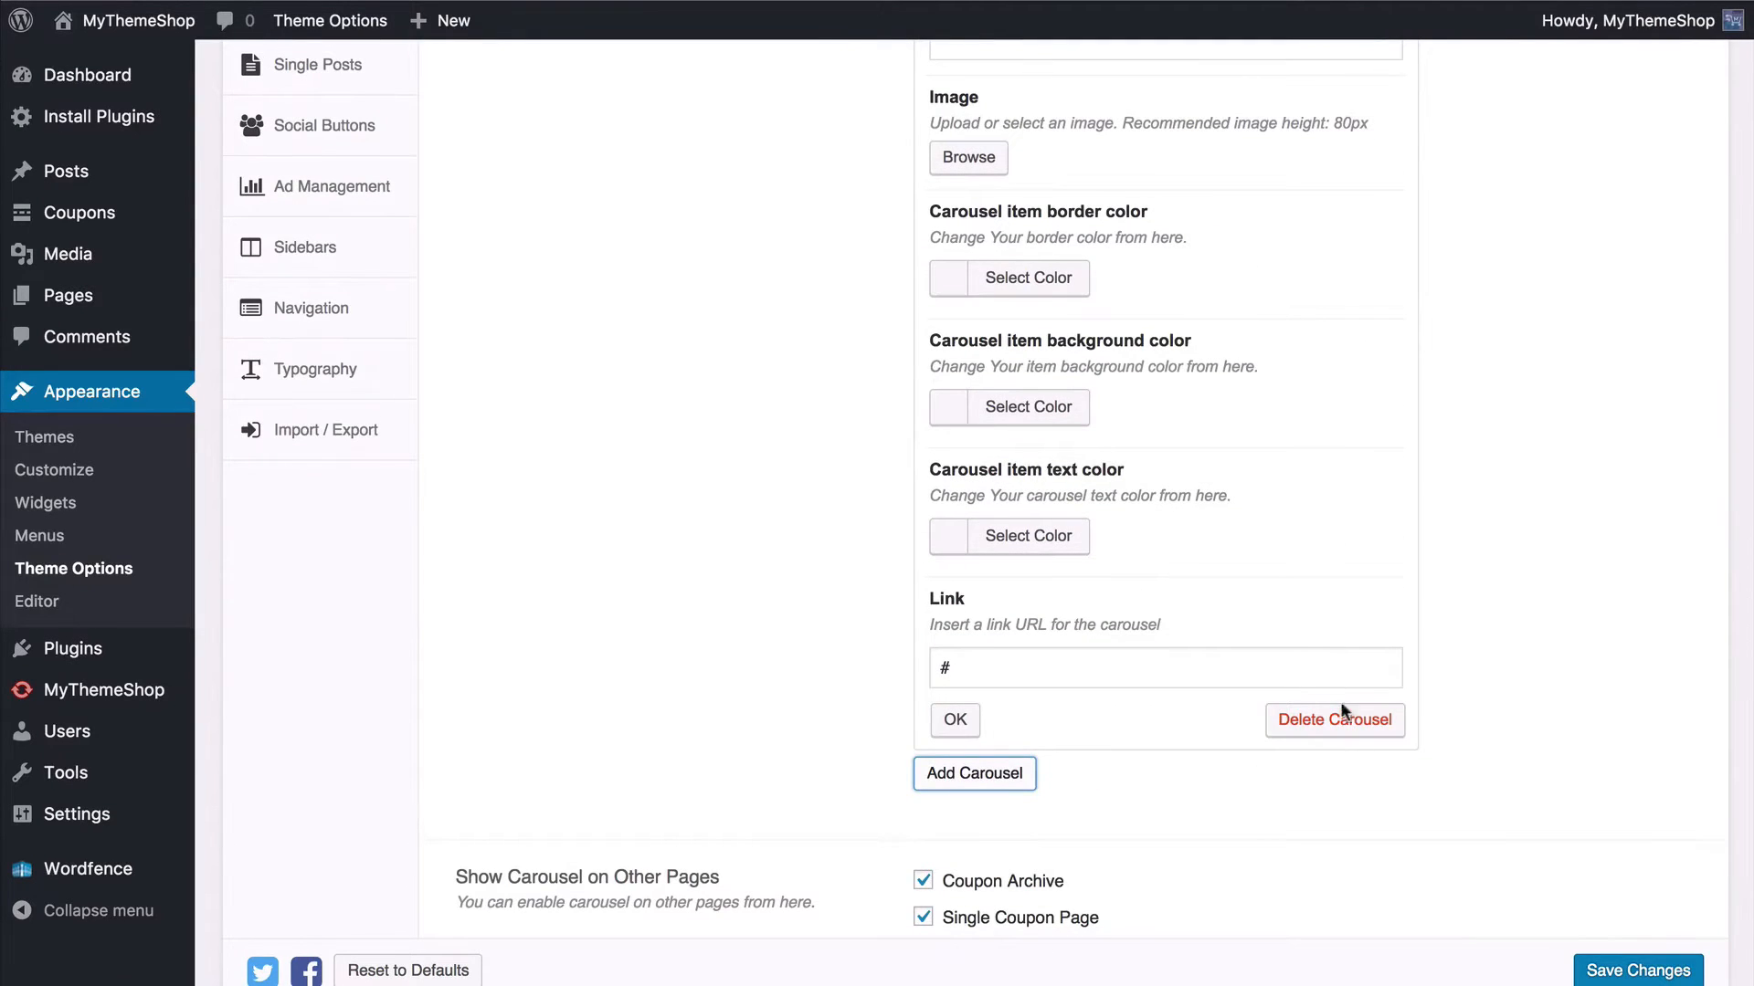
click(1340, 729)
Step: Move the Seamless carousel item above Shopify and save the theme options
drag(1178, 726, 1176, 674)
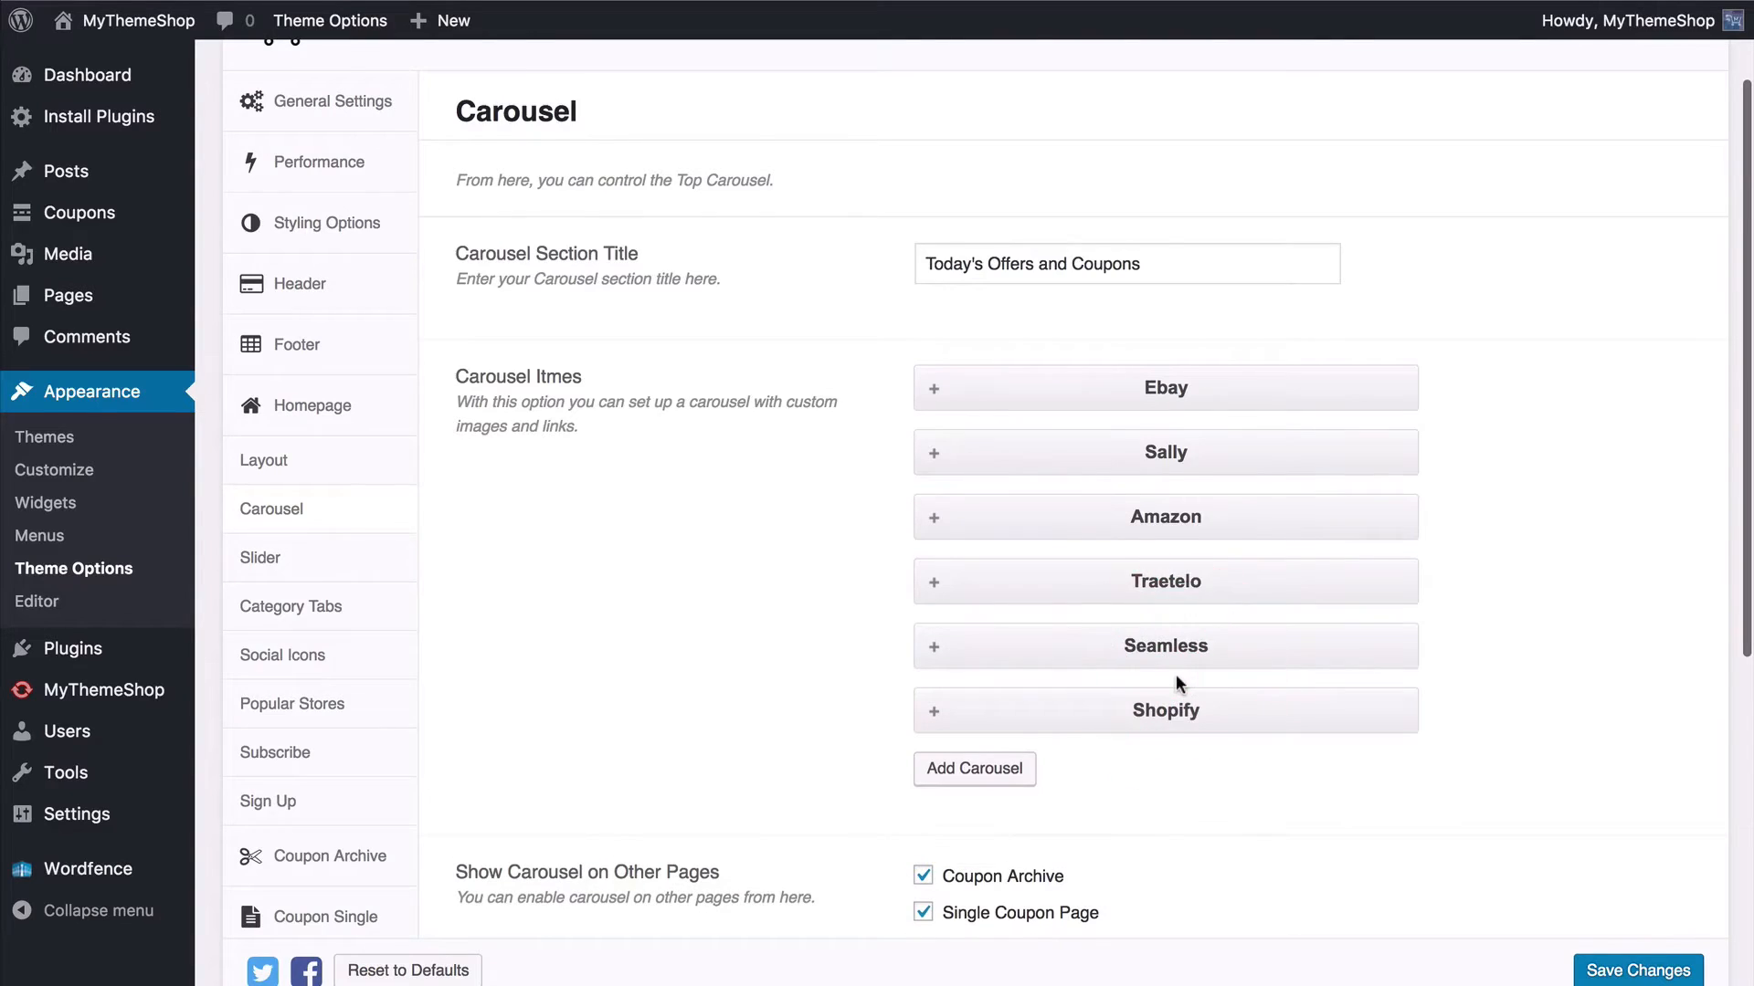
scroll(1175, 674, down, 5)
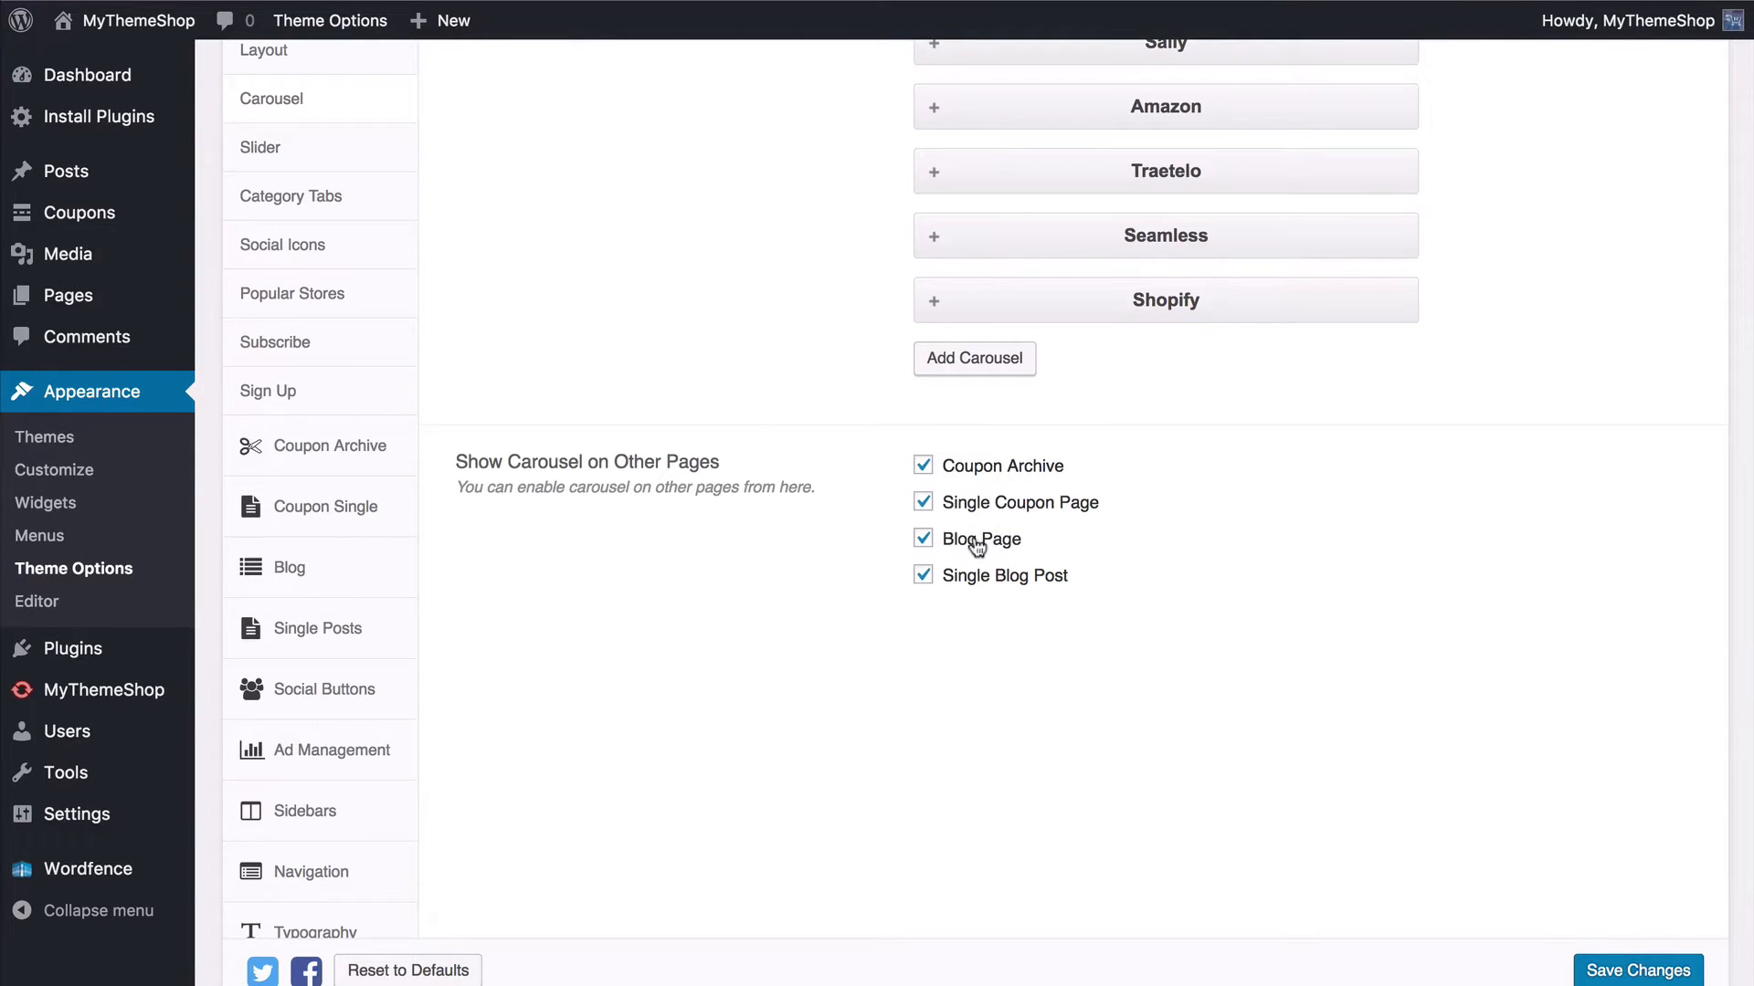
click(1580, 961)
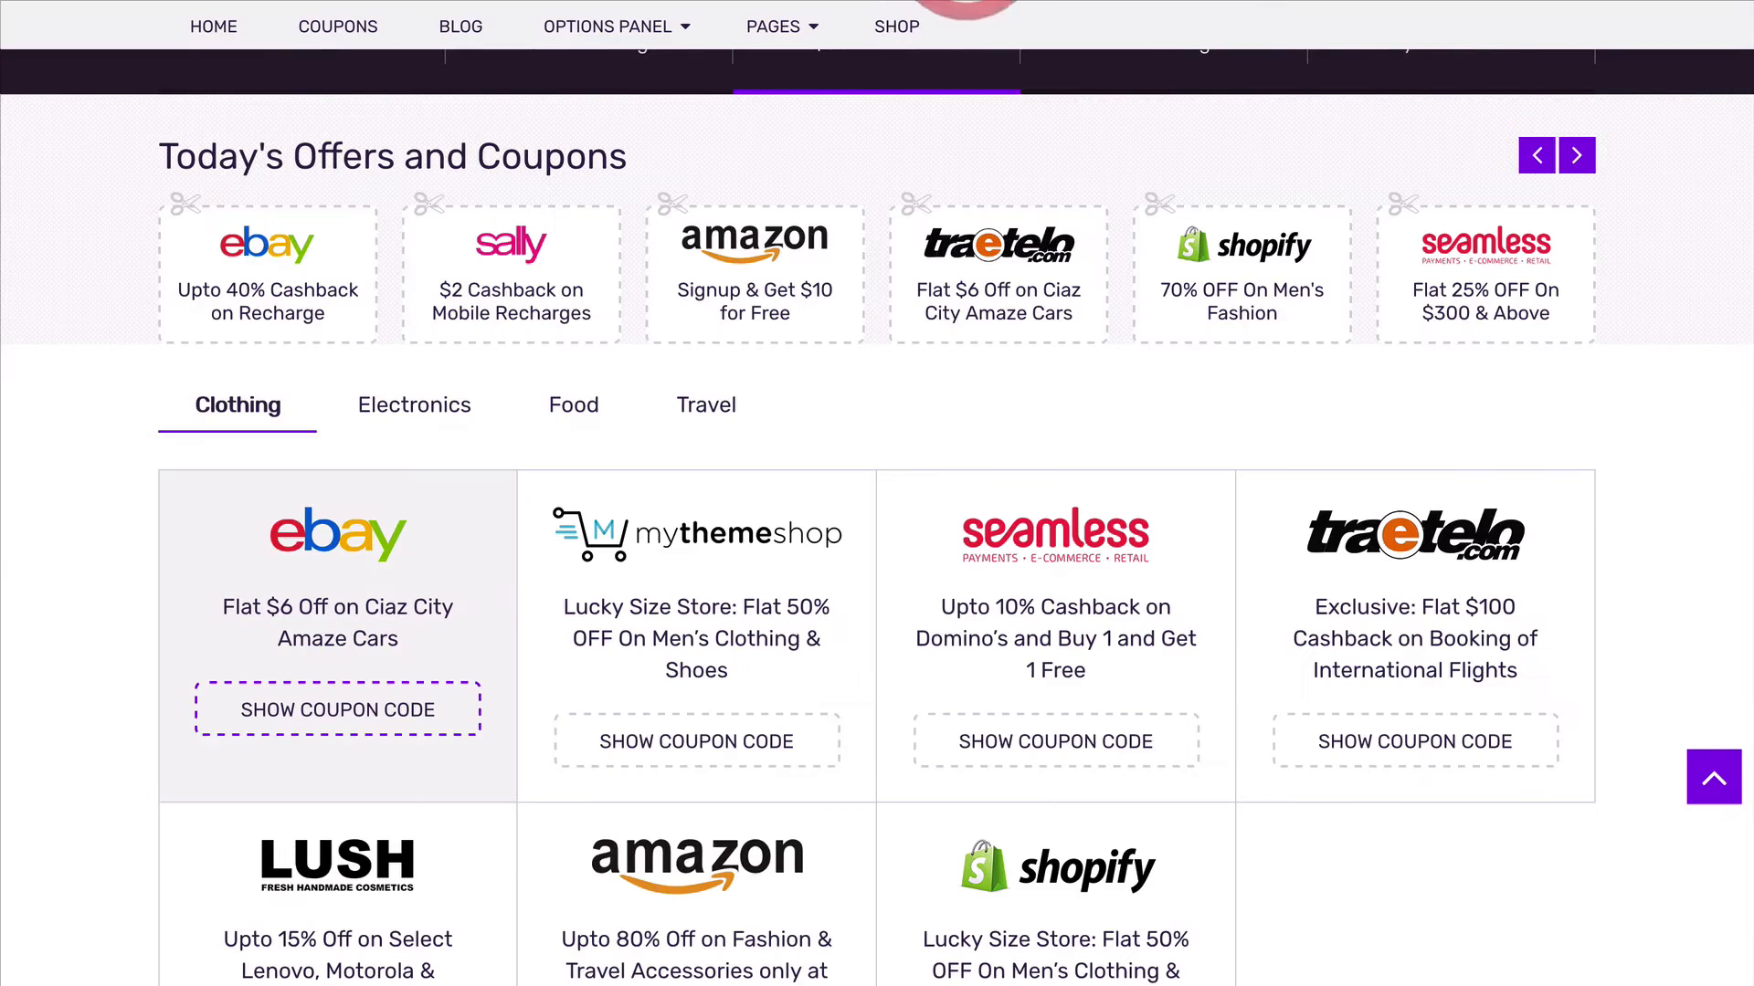
Step: Check the carousel on the live Blog page and open the post These Incredible Portraits Weren't Captured With A Camera, But With A Pencil
scroll(638, 219, up, 8)
click(464, 30)
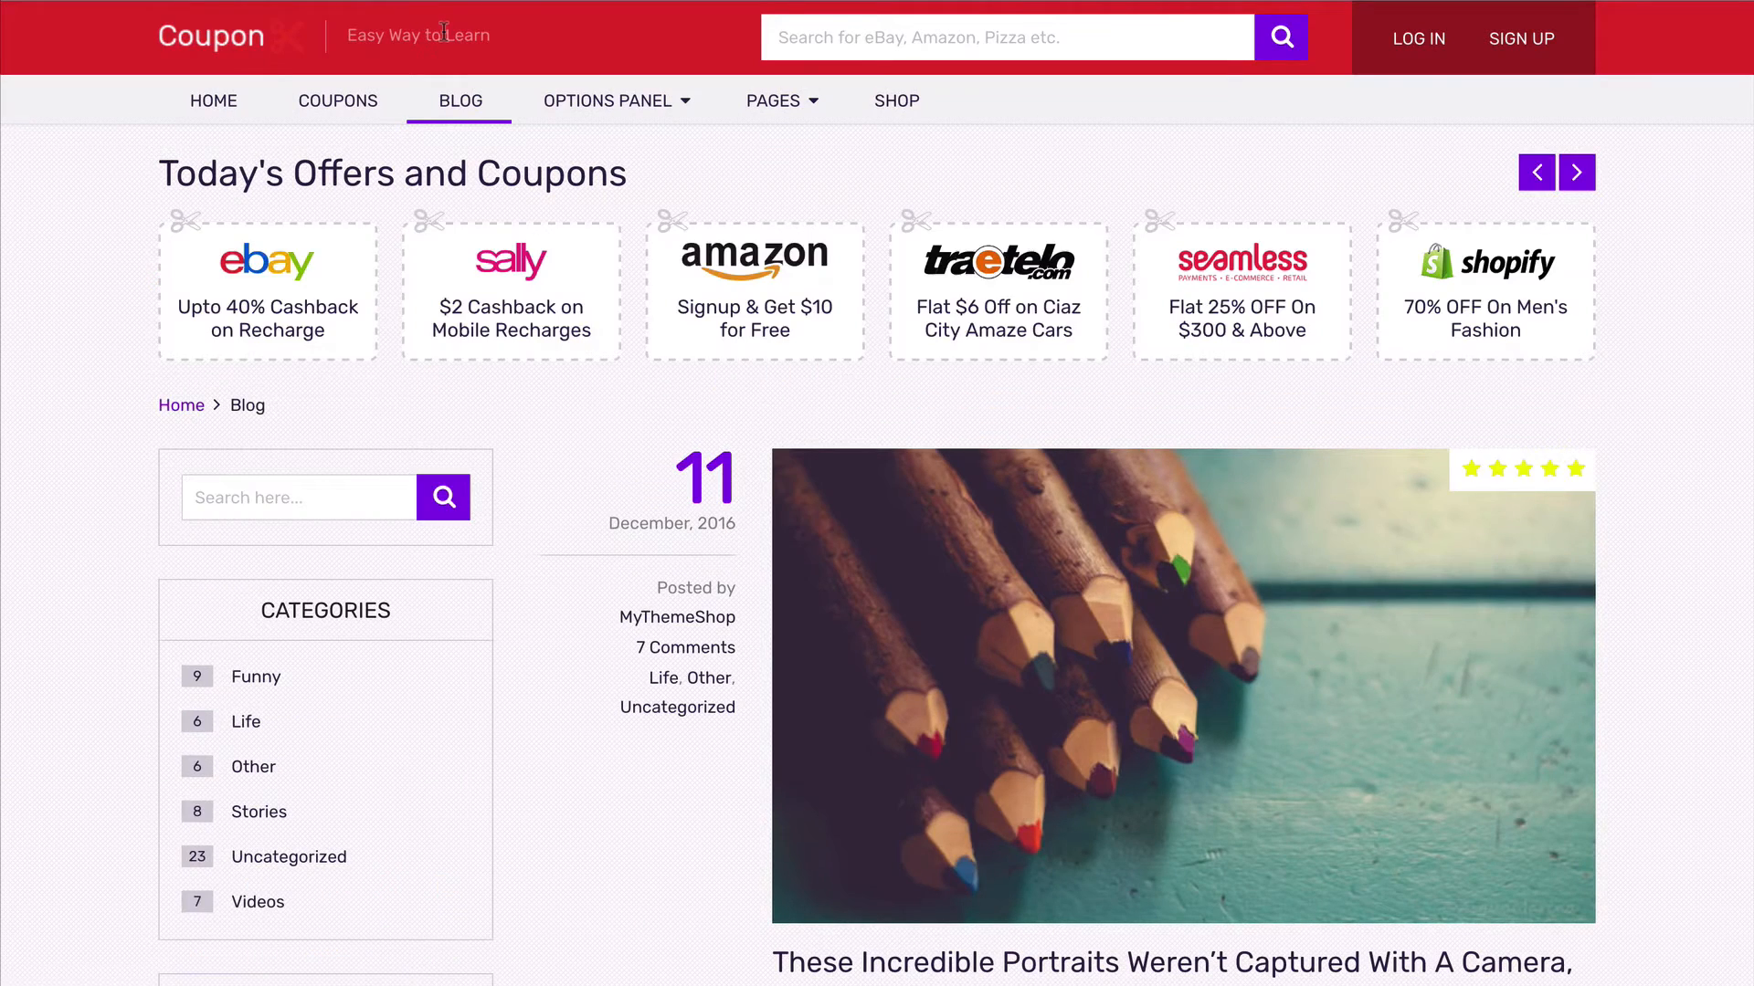
scroll(629, 342, down, 1)
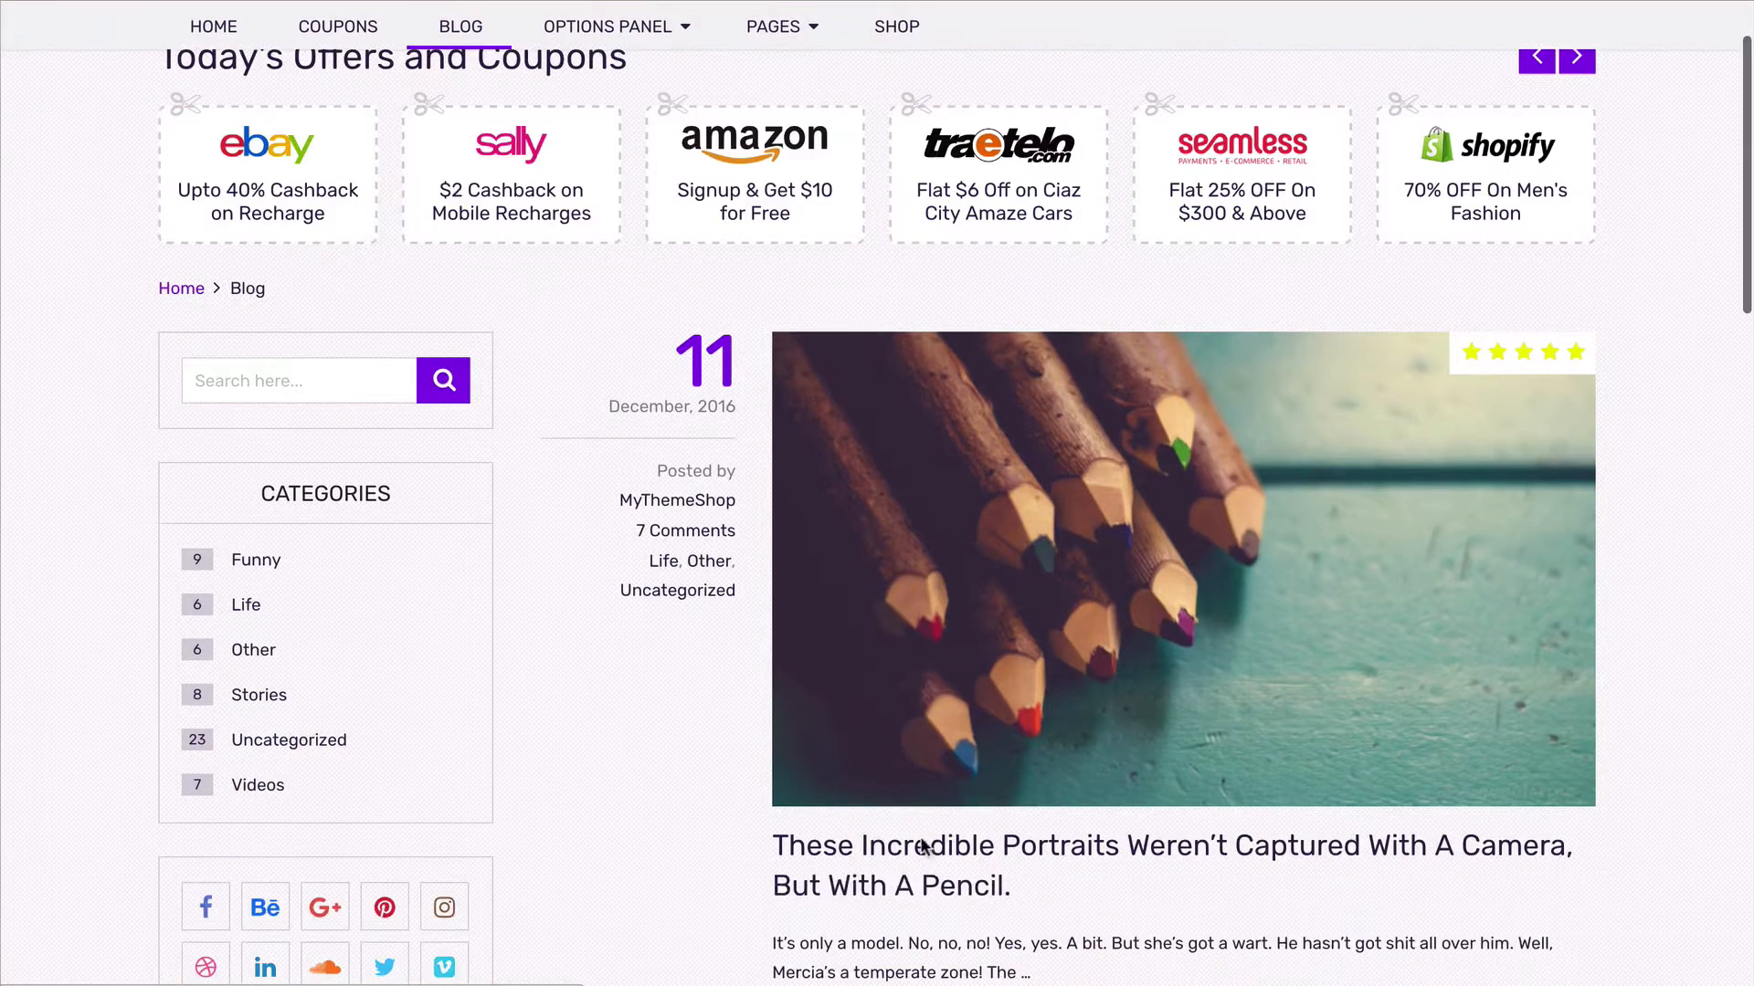
click(885, 867)
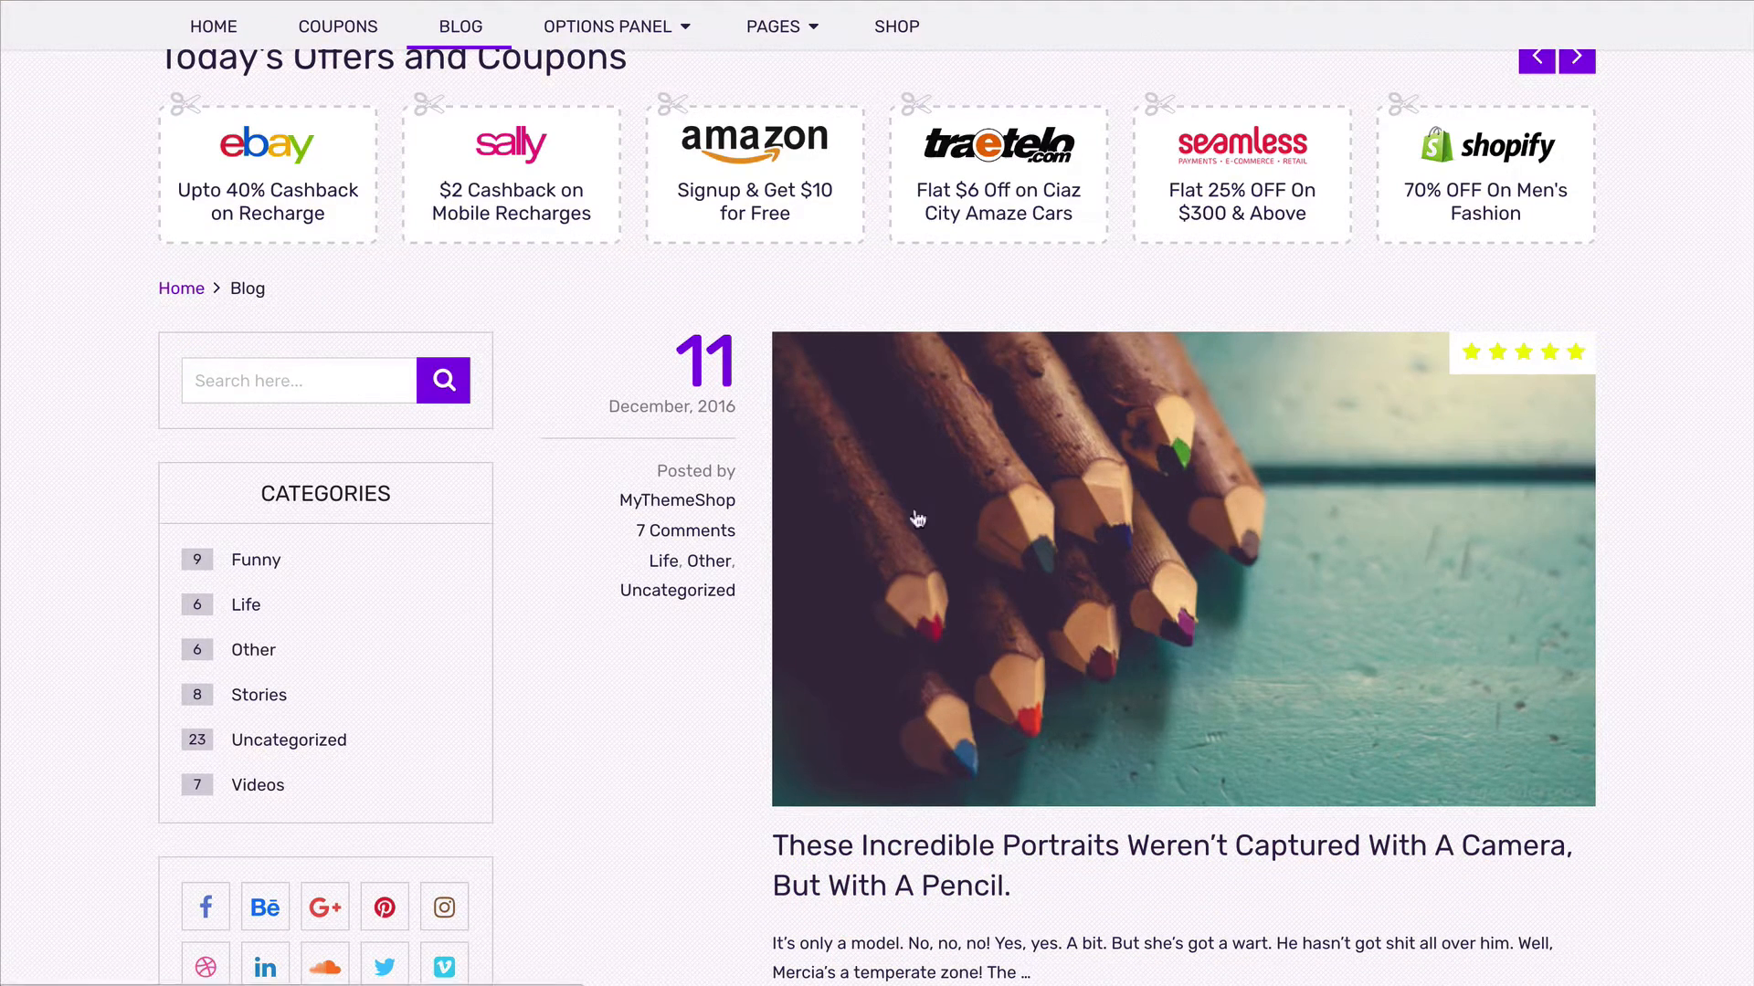
click(895, 842)
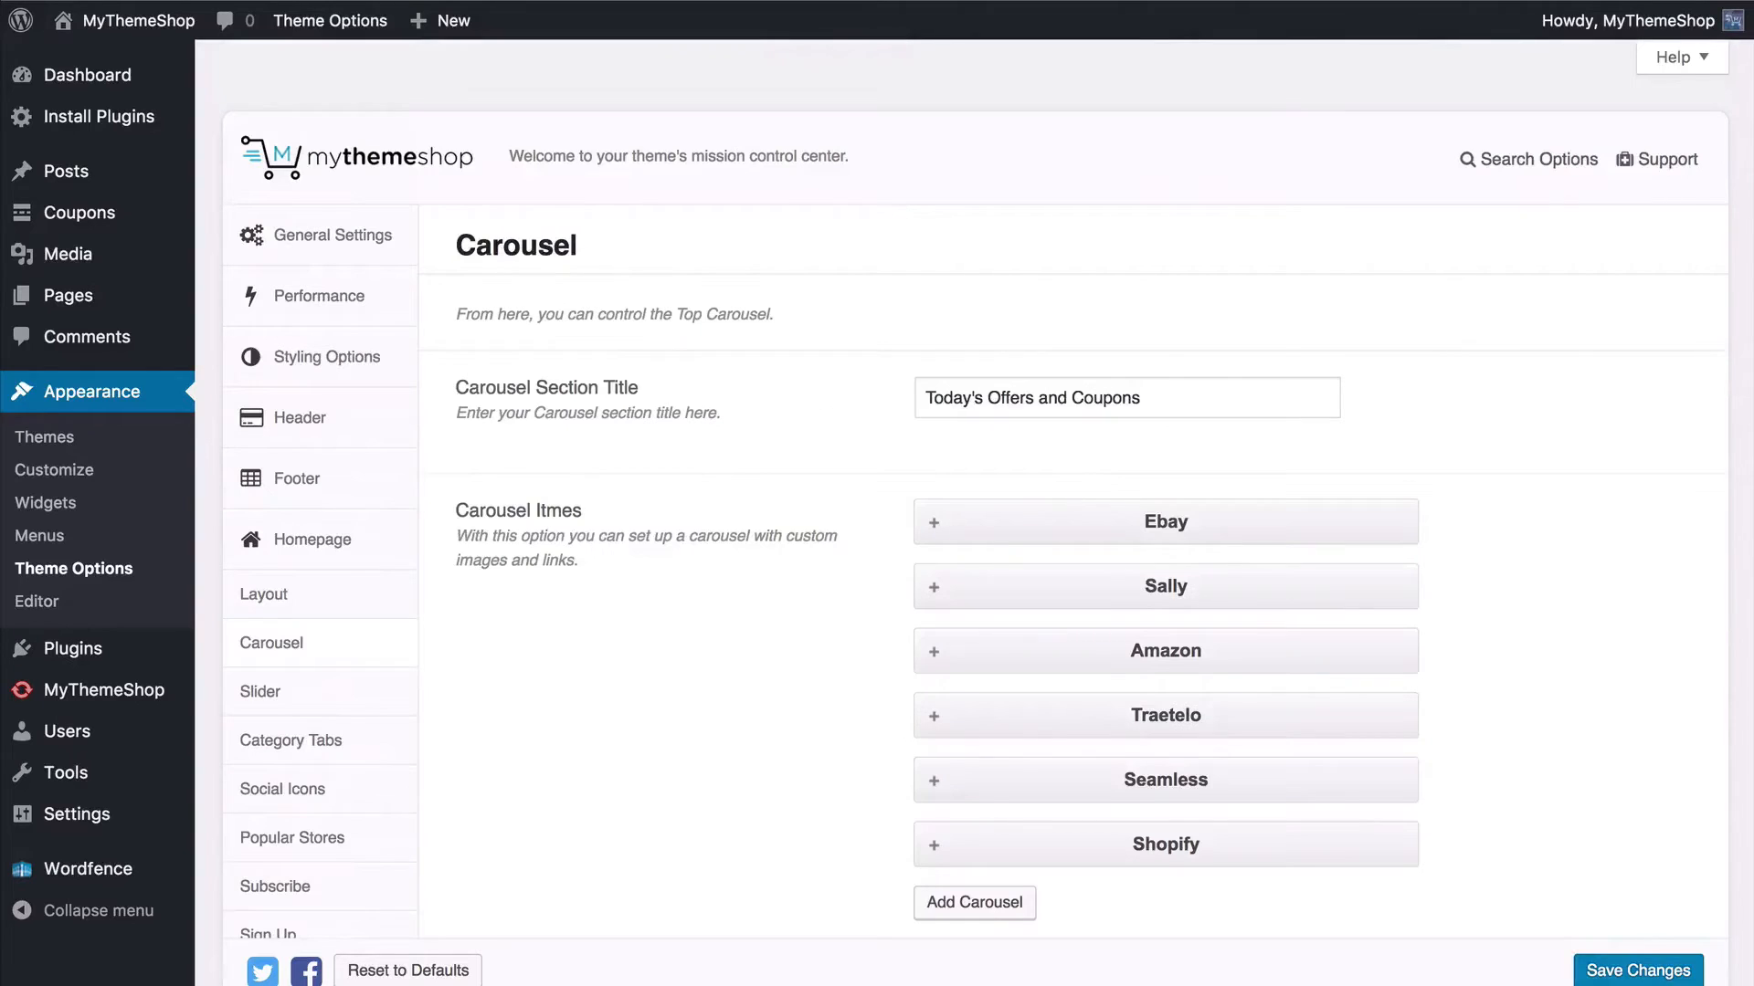
Step: Open the homepage Slider settings and return to the live homepage from the blog post to view its slider
click(282, 693)
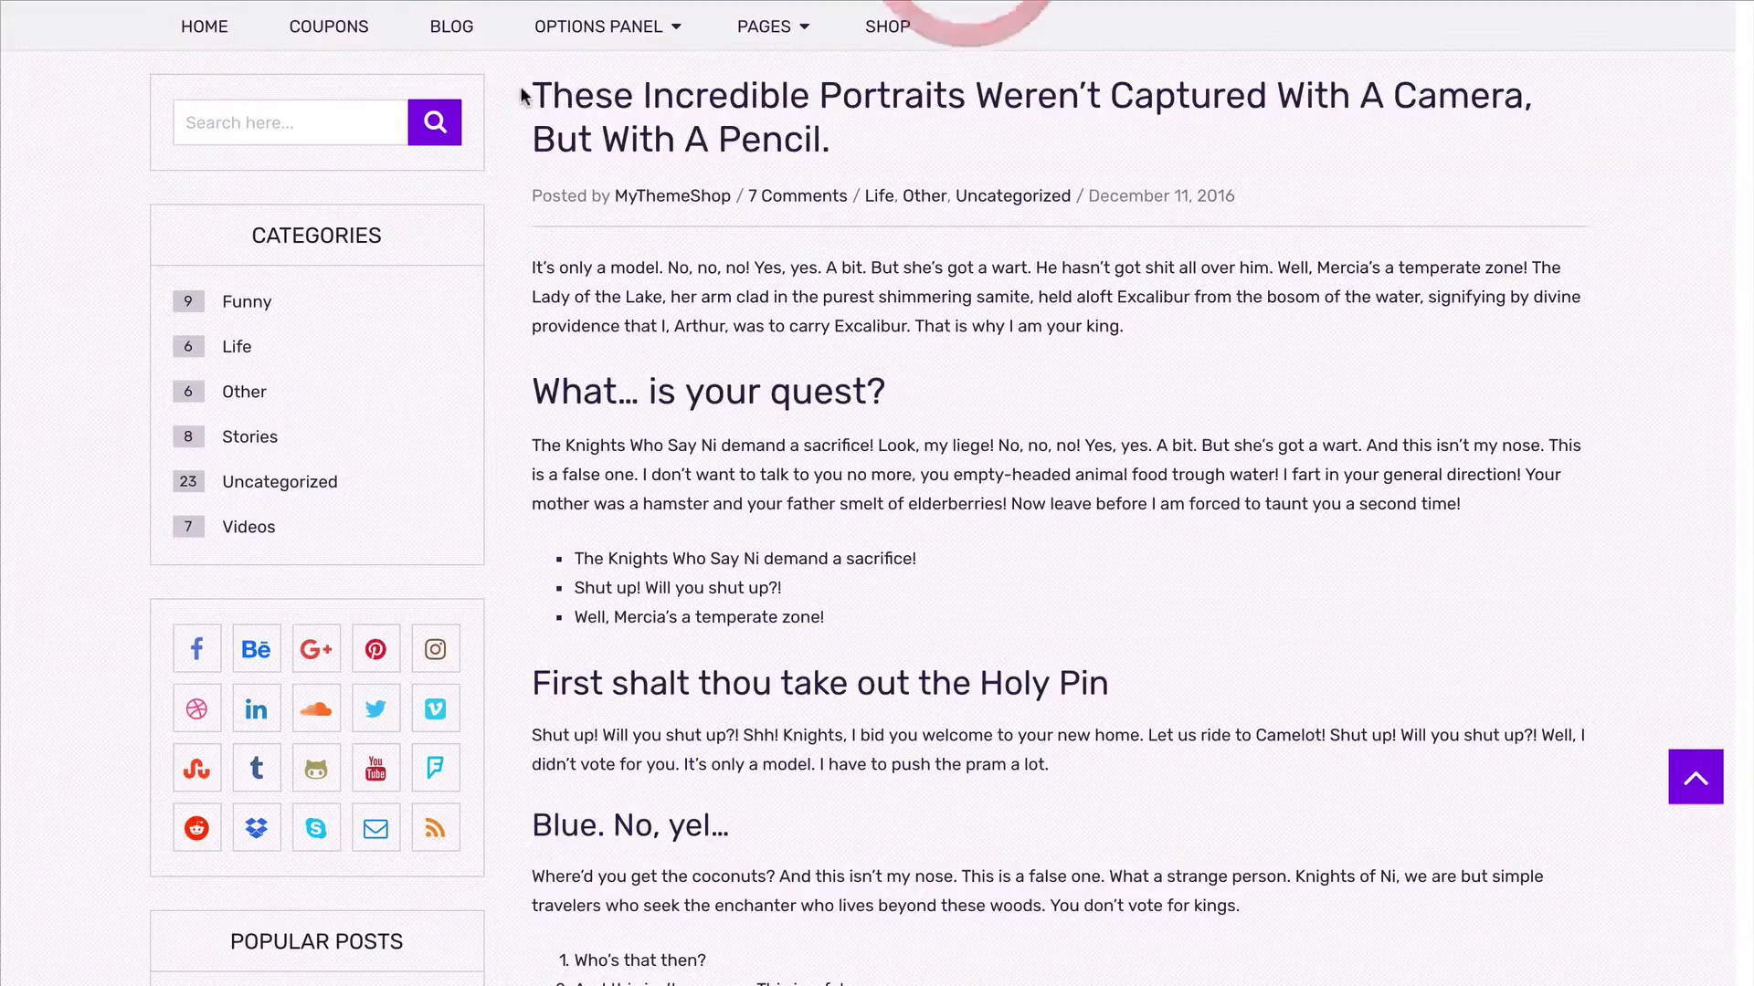
scroll(199, 44, up, 5)
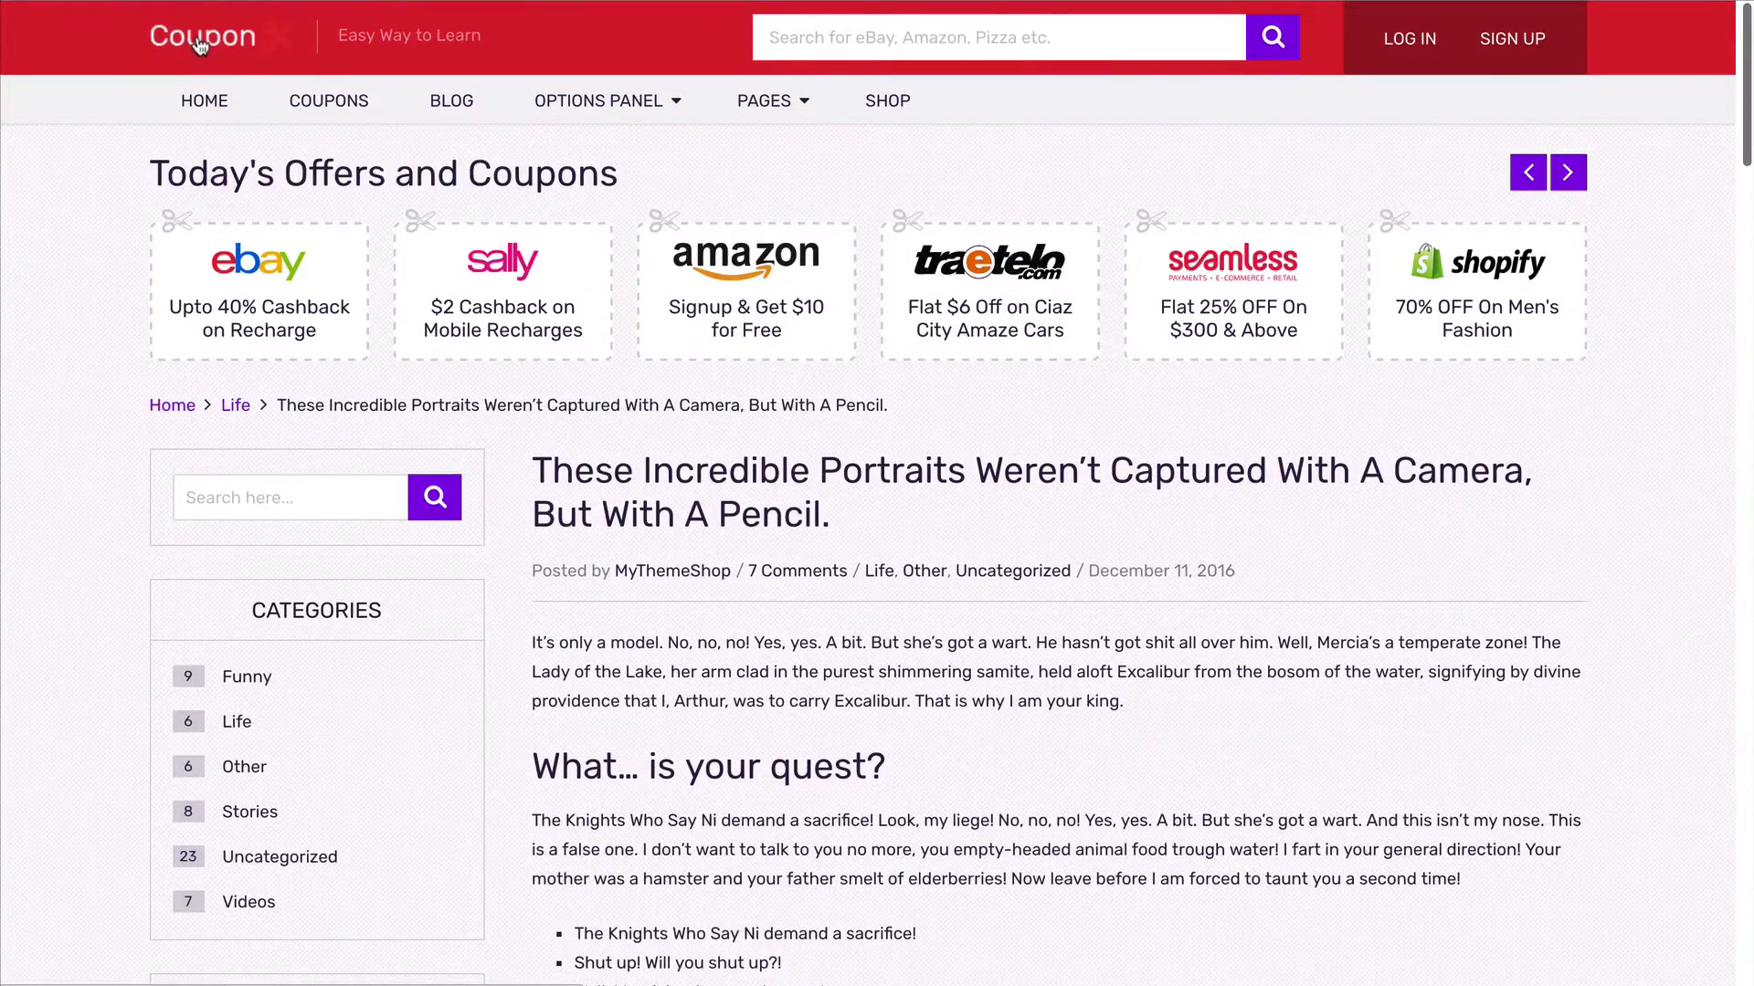
click(199, 43)
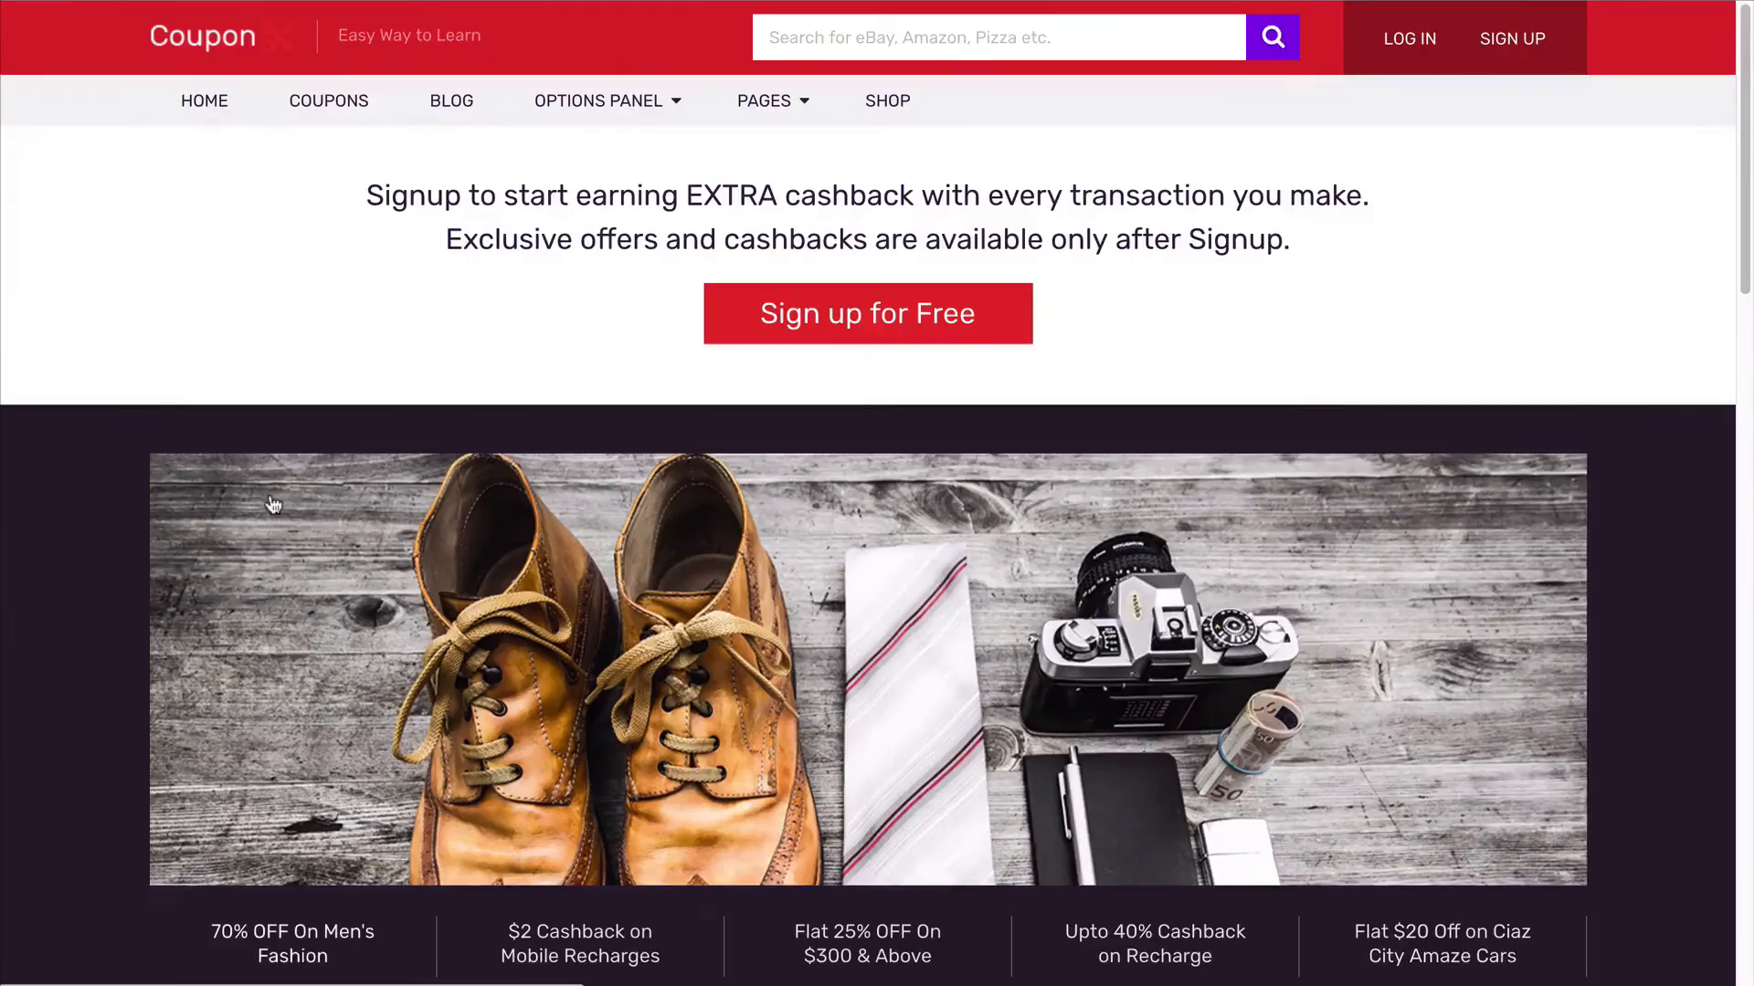
scroll(272, 505, down, 3)
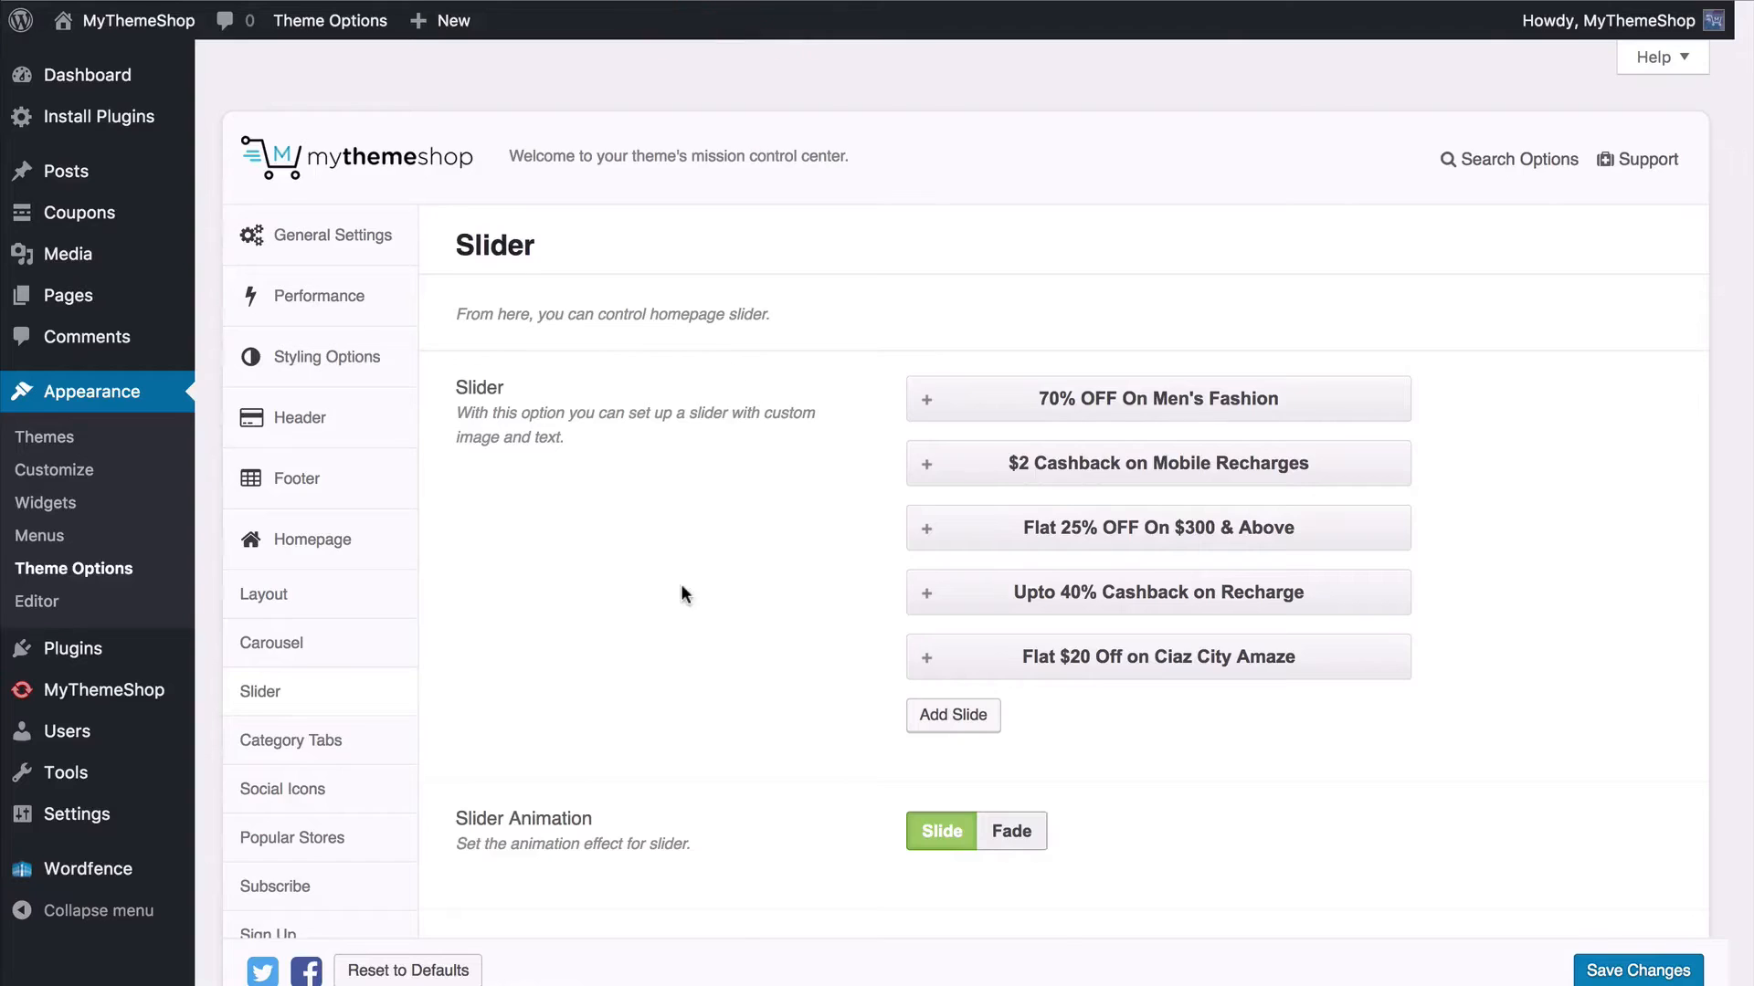
Step: Expand the 70% OFF On Men's Fashion slide, review its title, image and link fields, and collapse it
scroll(681, 584, down, 3)
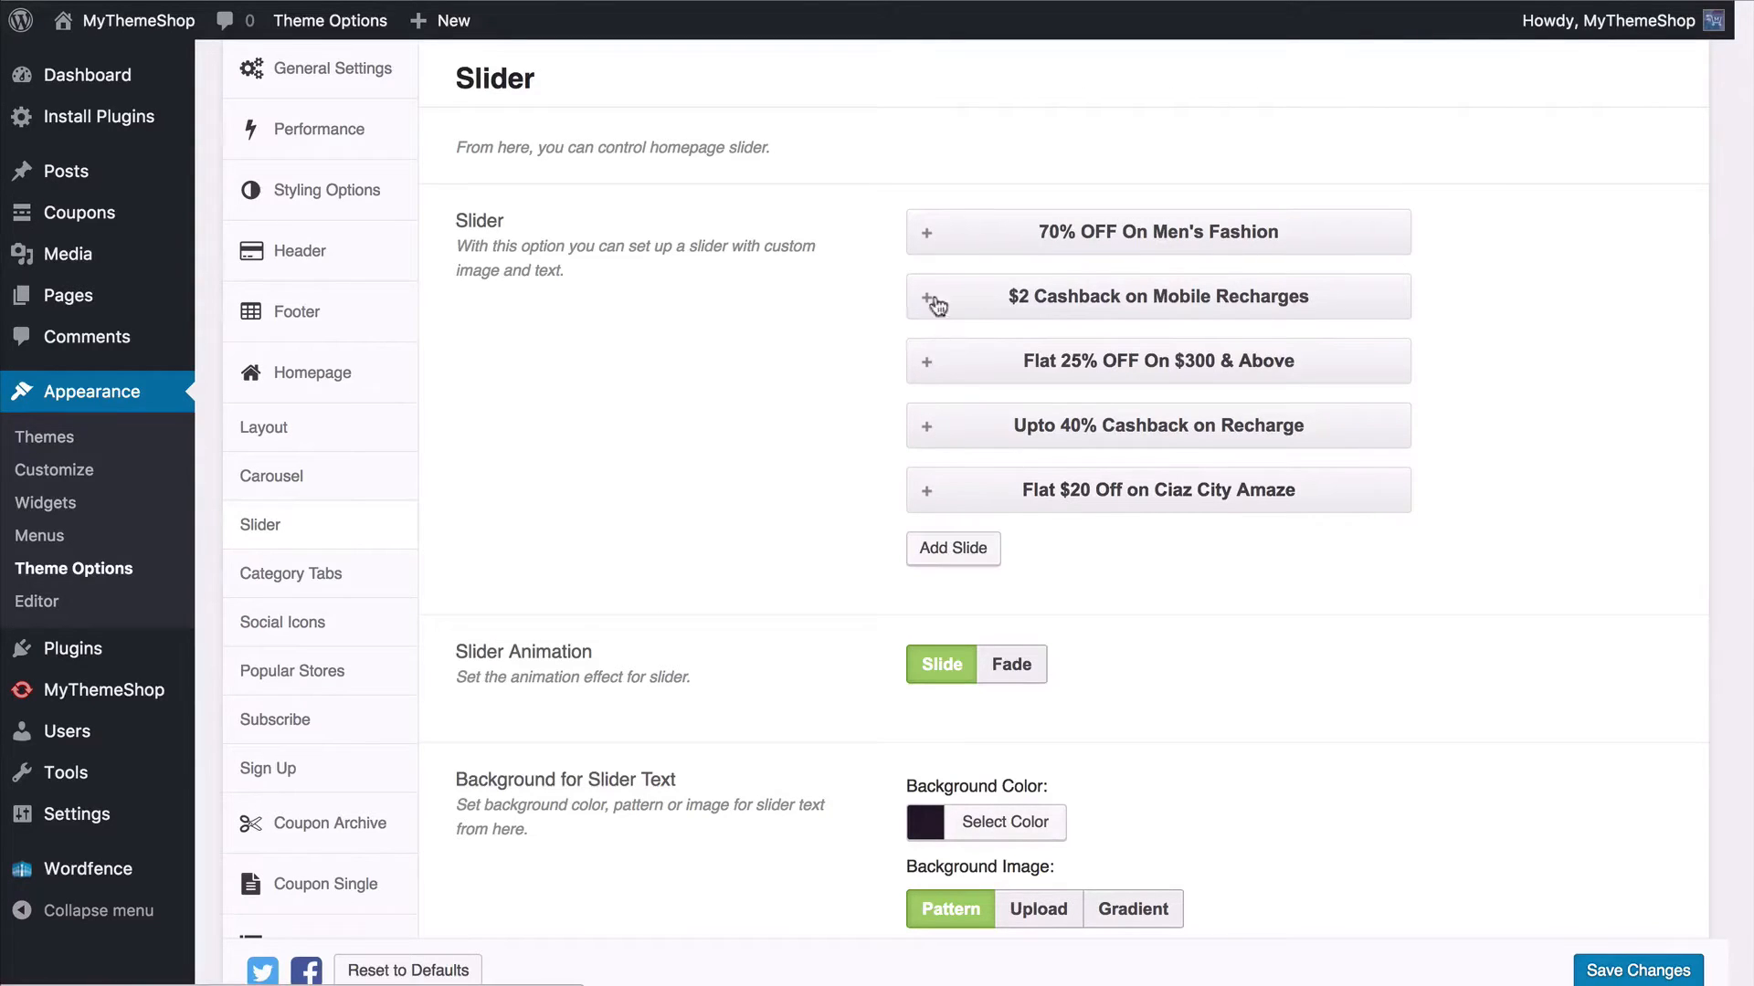
click(926, 234)
scroll(797, 557, down, 1)
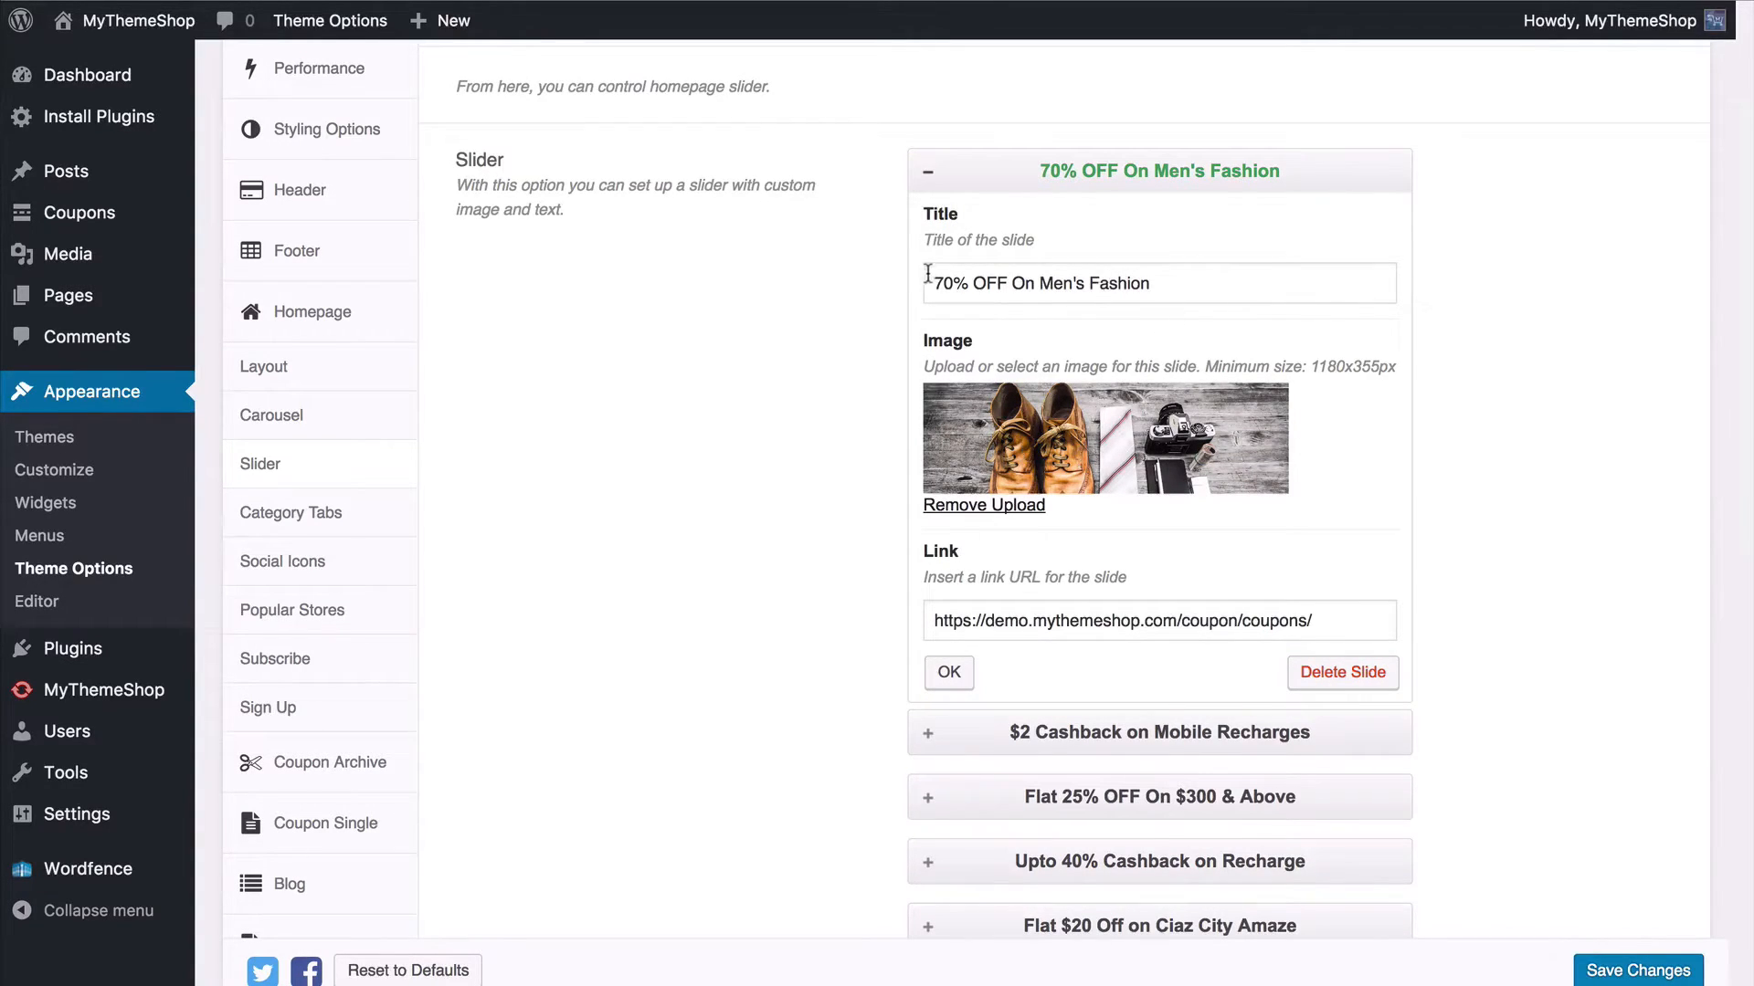
scroll(1169, 294, down, 1)
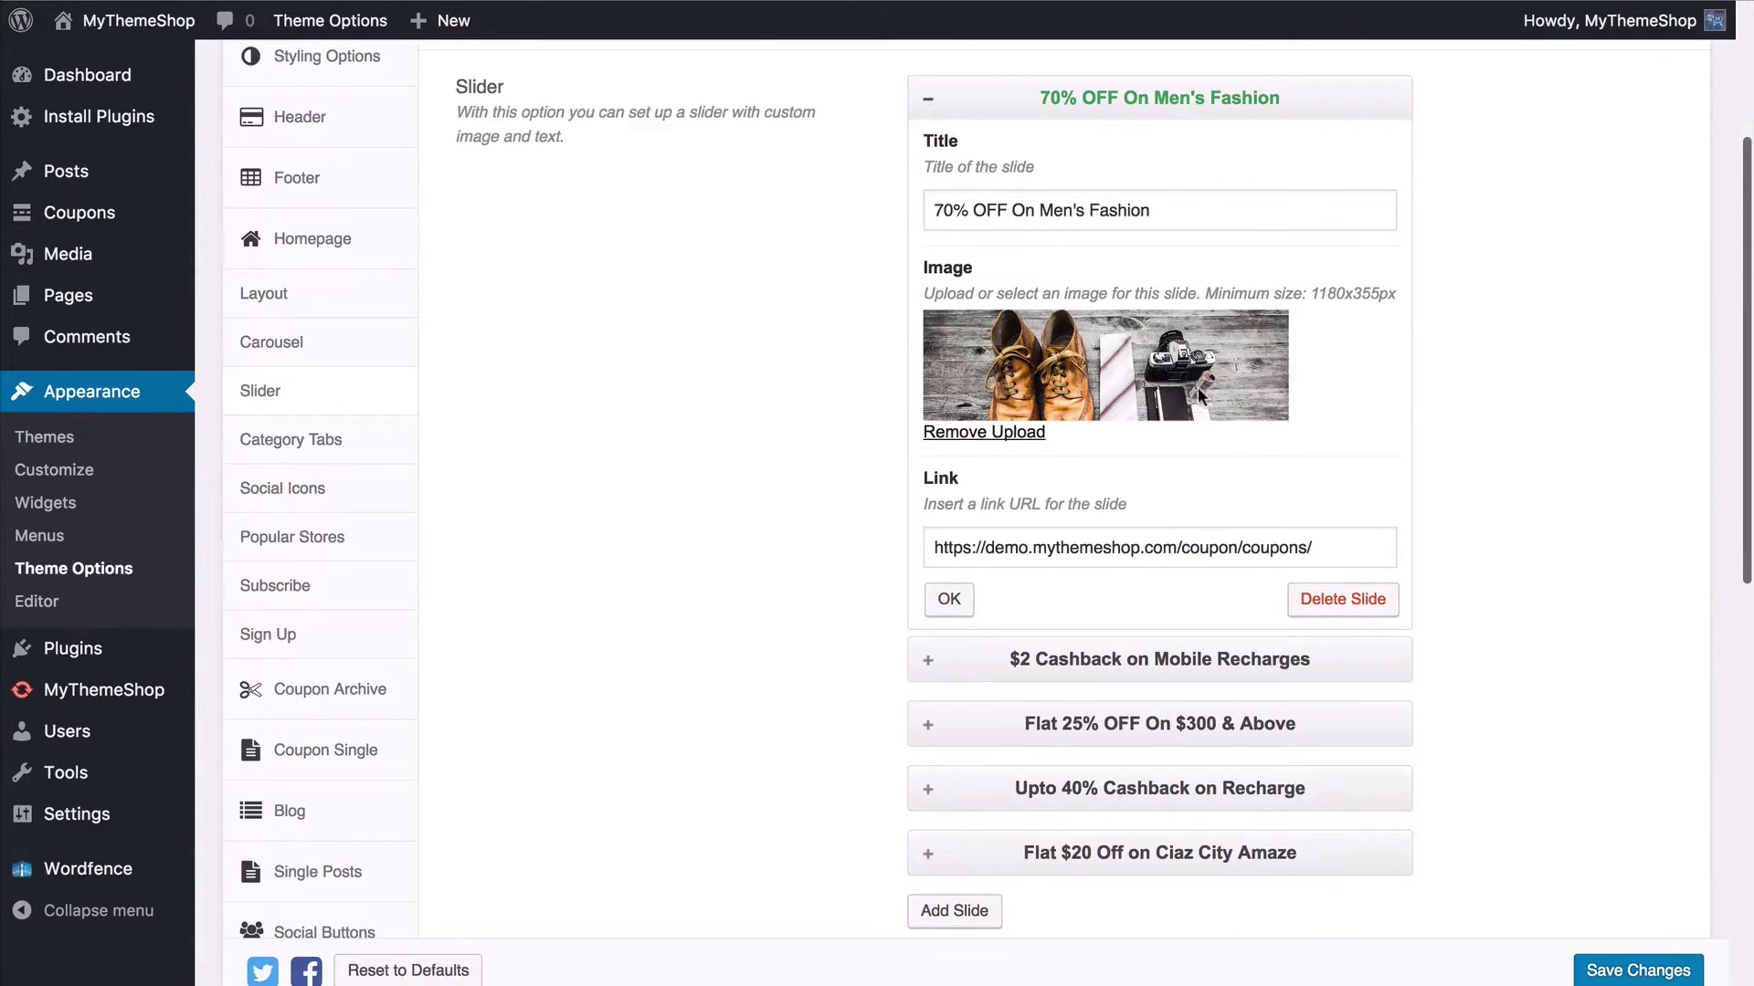
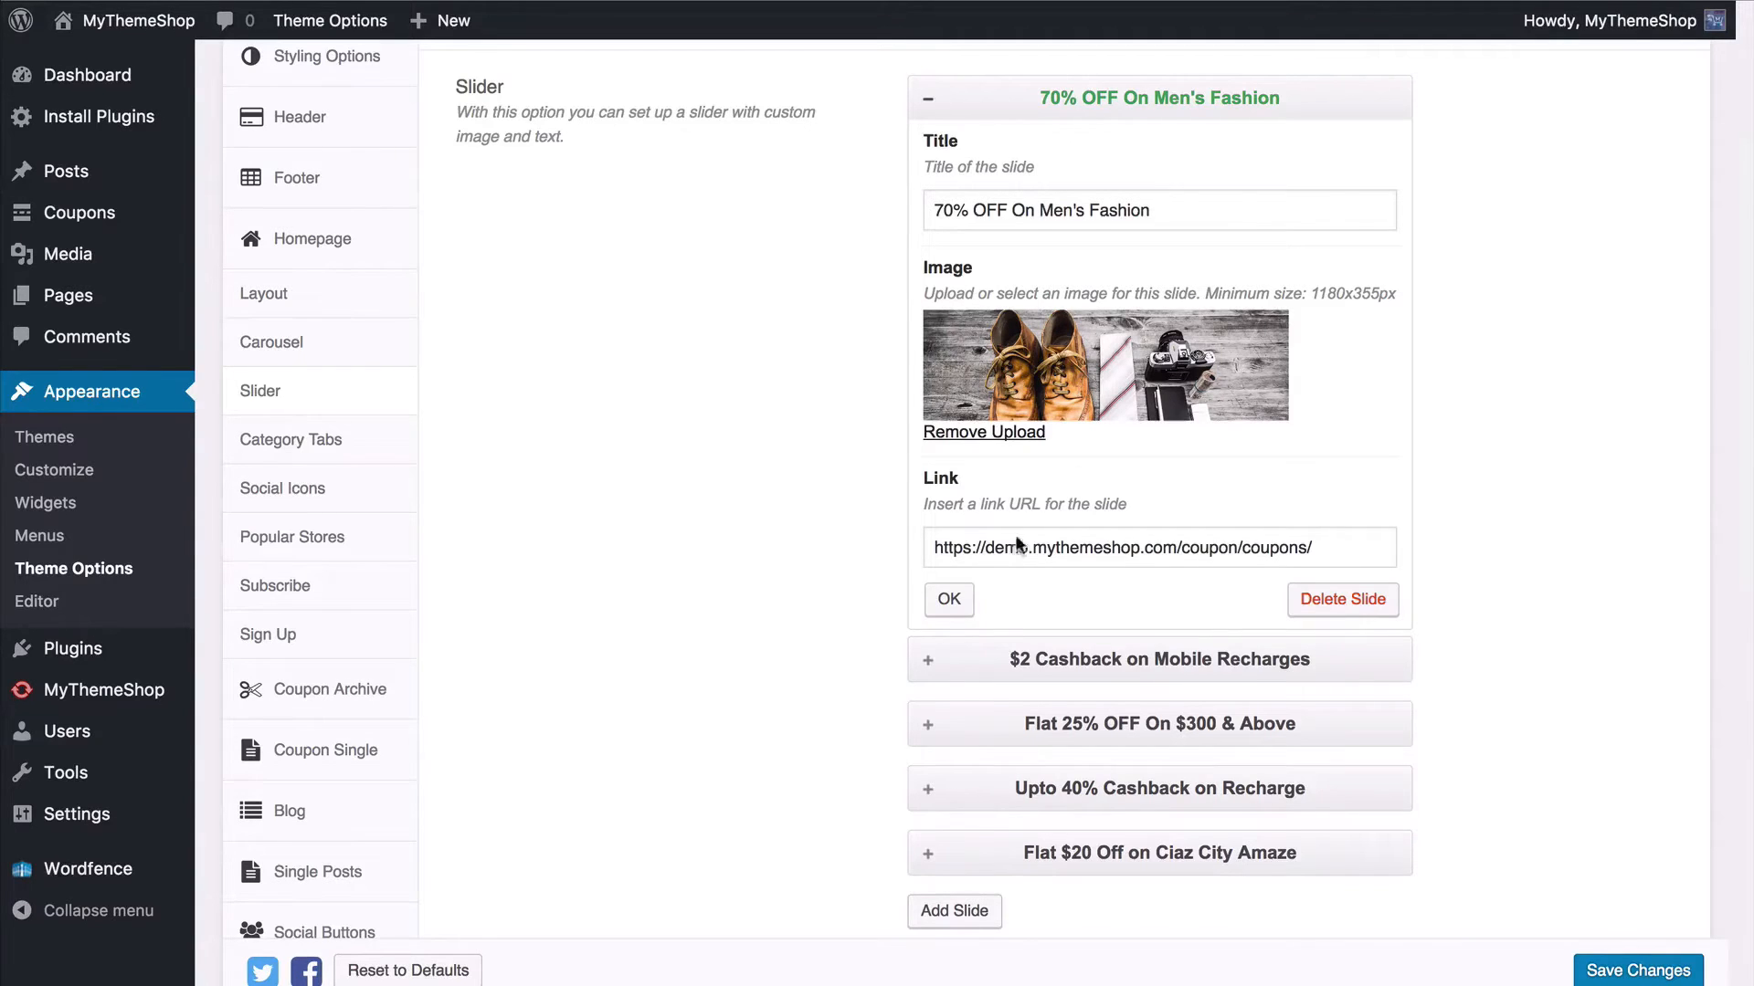
click(949, 599)
Step: Move the Flat $20 Off on Ciaz City Amaze slide to third place in the slider list
scroll(992, 383, up, 1)
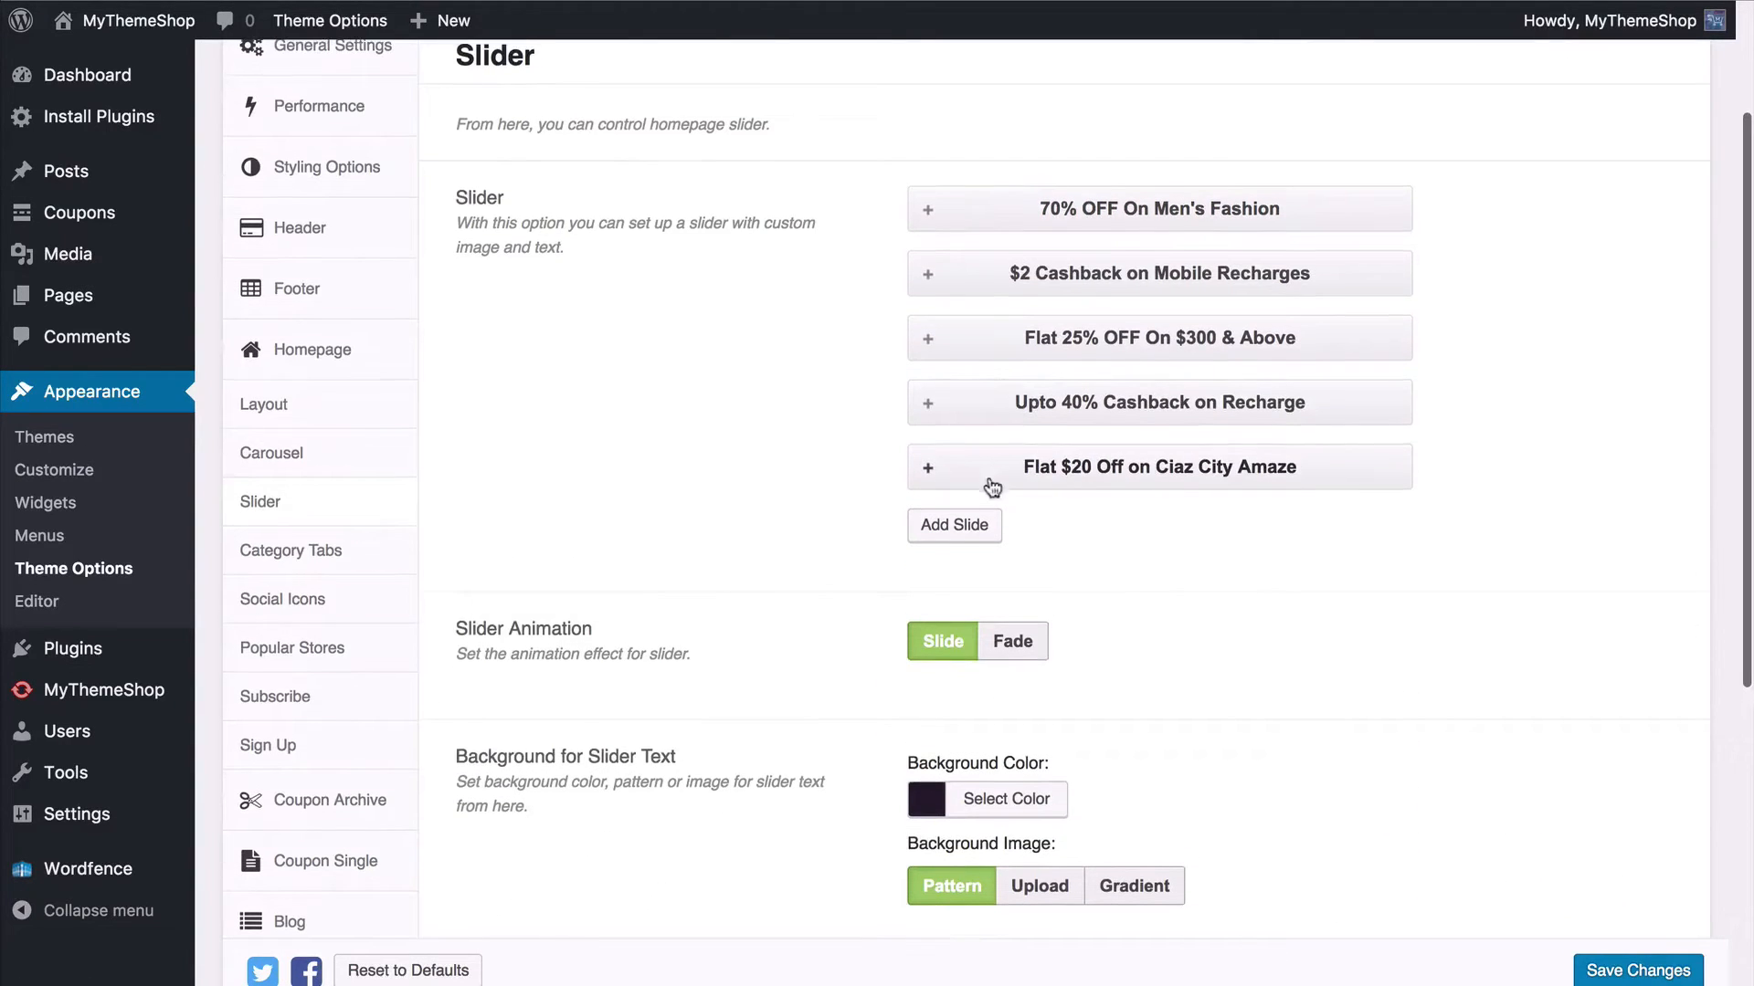
drag(993, 468, 993, 333)
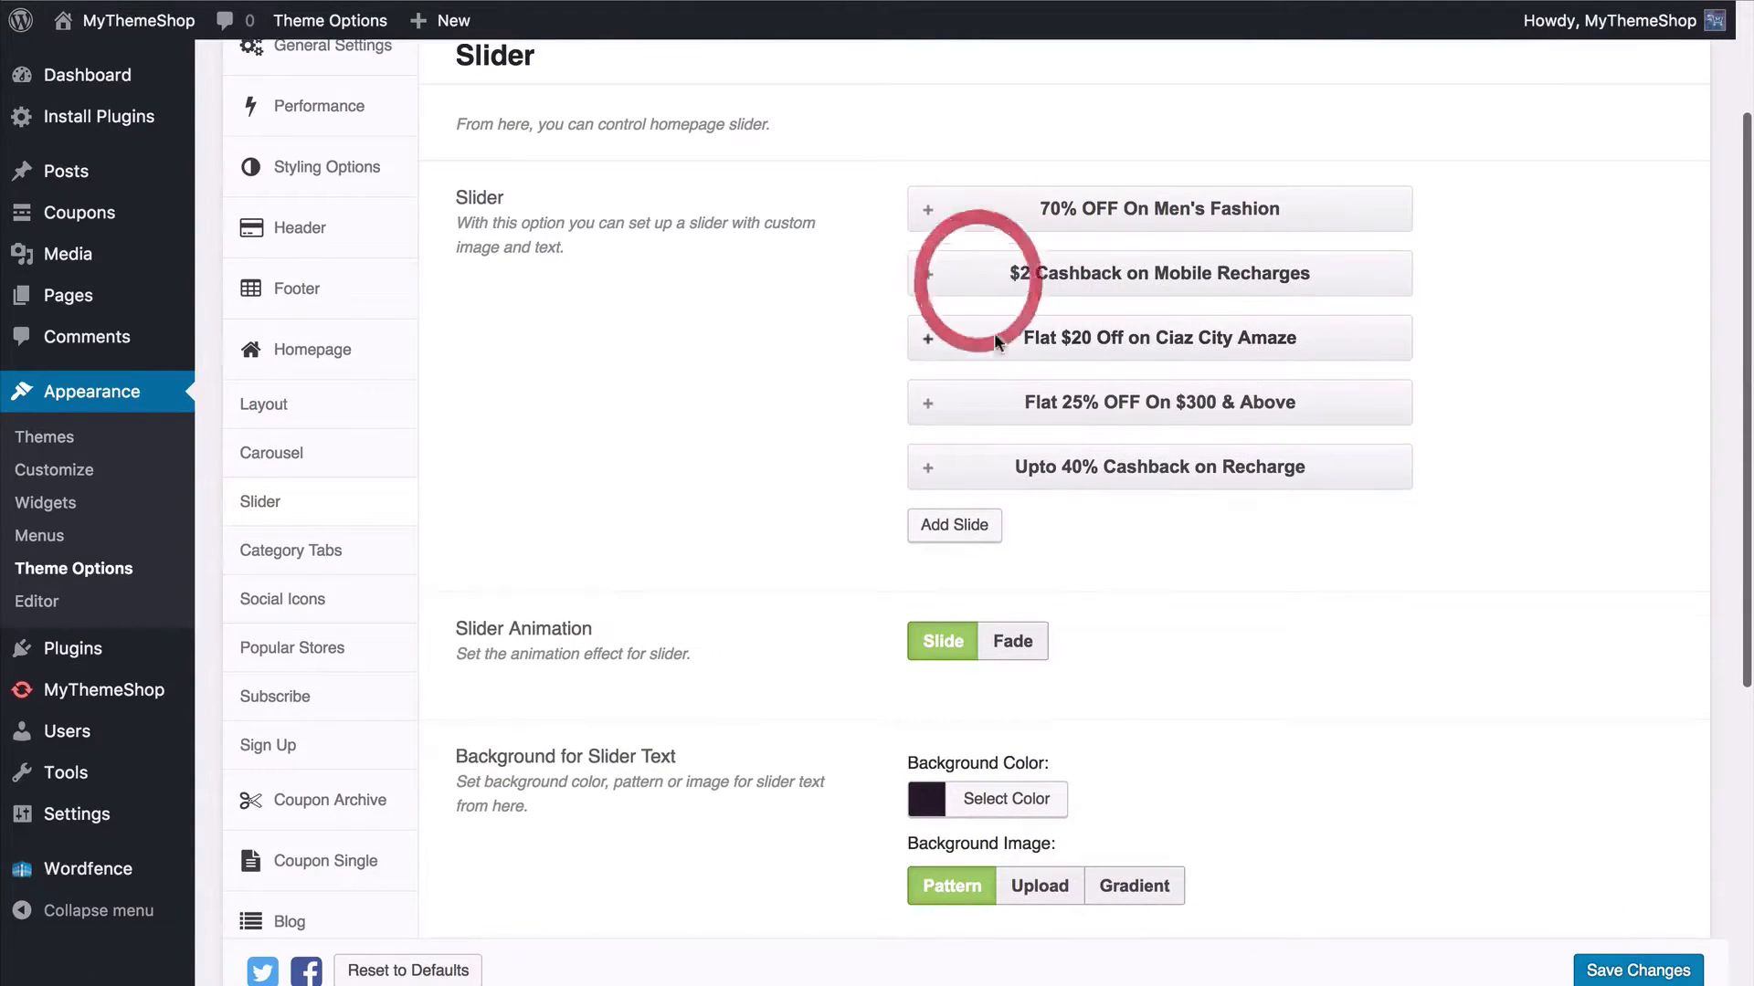
Step: Add a blank slide, look at the image upload options, close the image selection, and delete the slide
click(955, 526)
scroll(776, 534, down, 3)
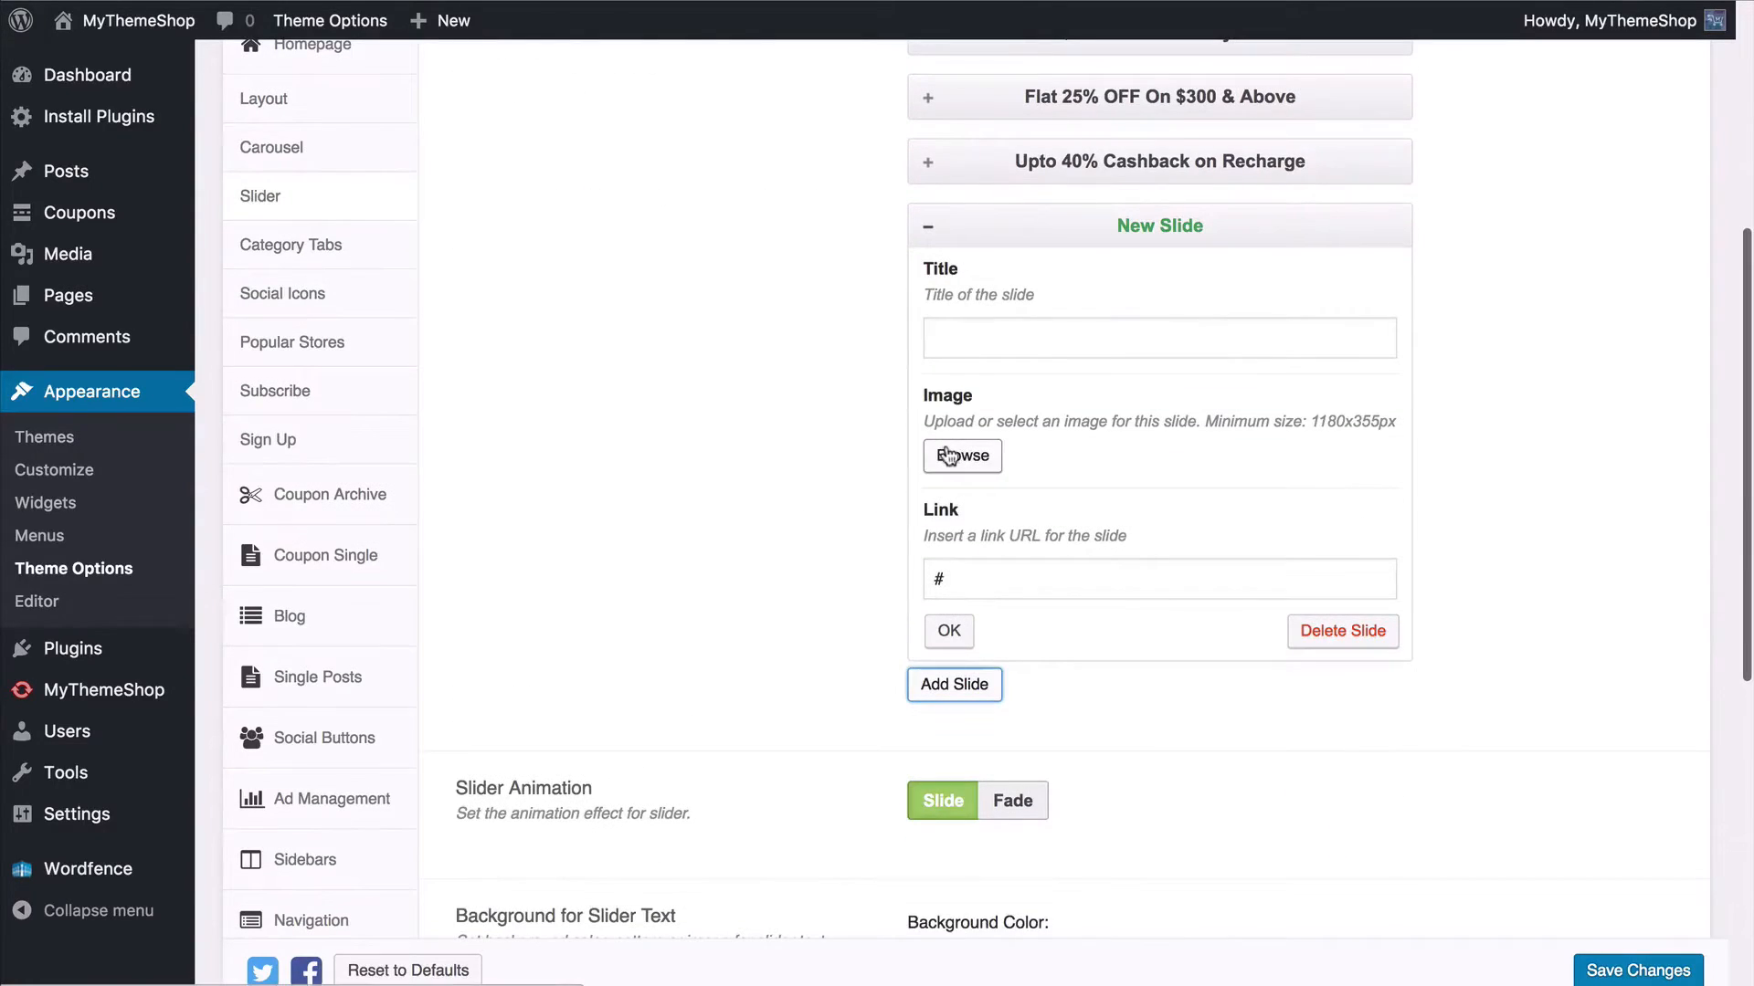
click(943, 455)
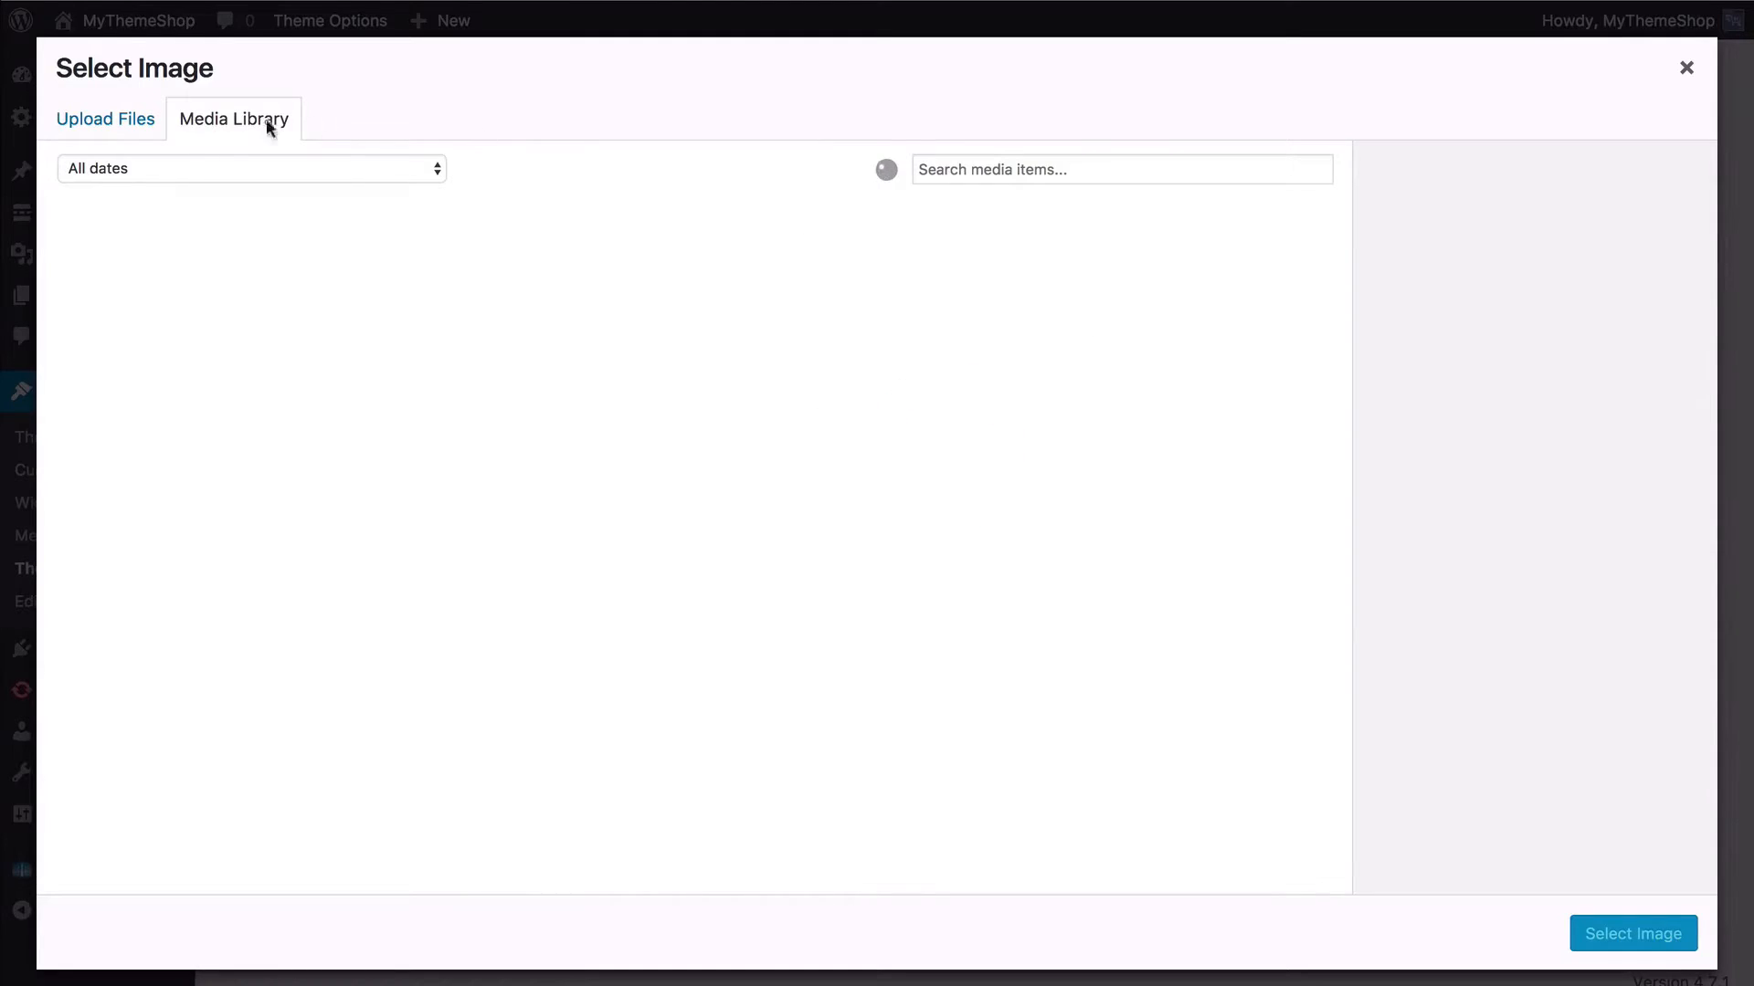
click(128, 123)
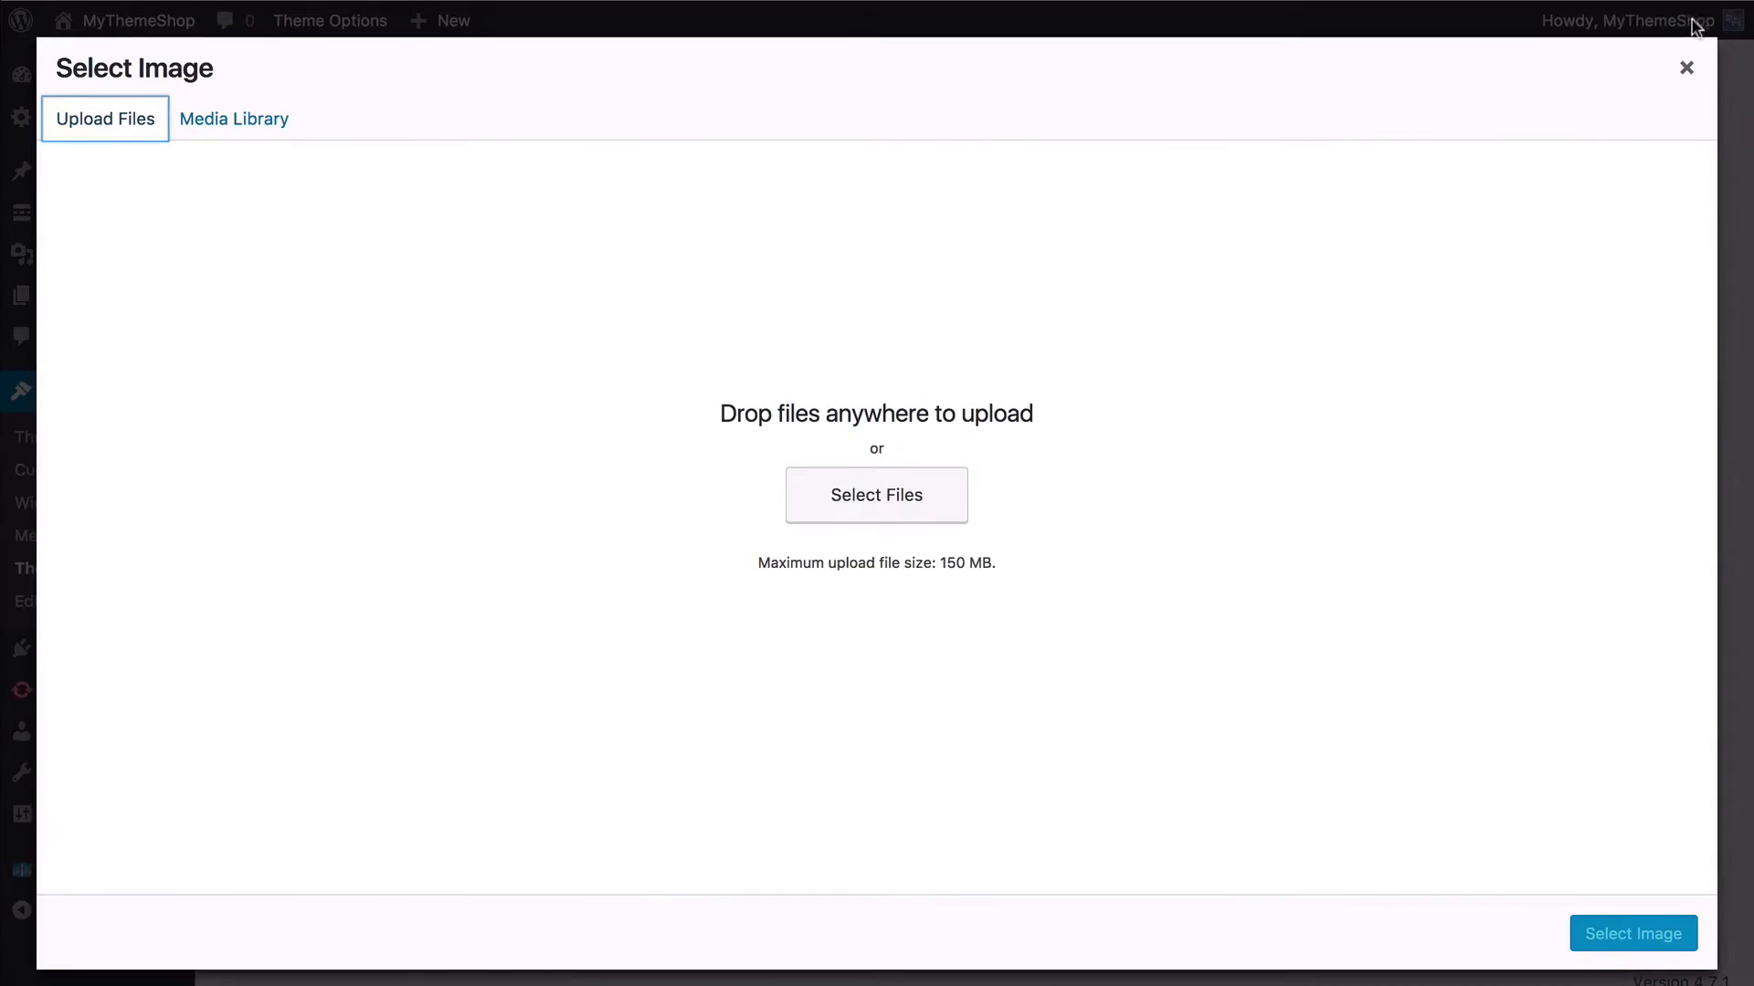
click(1686, 67)
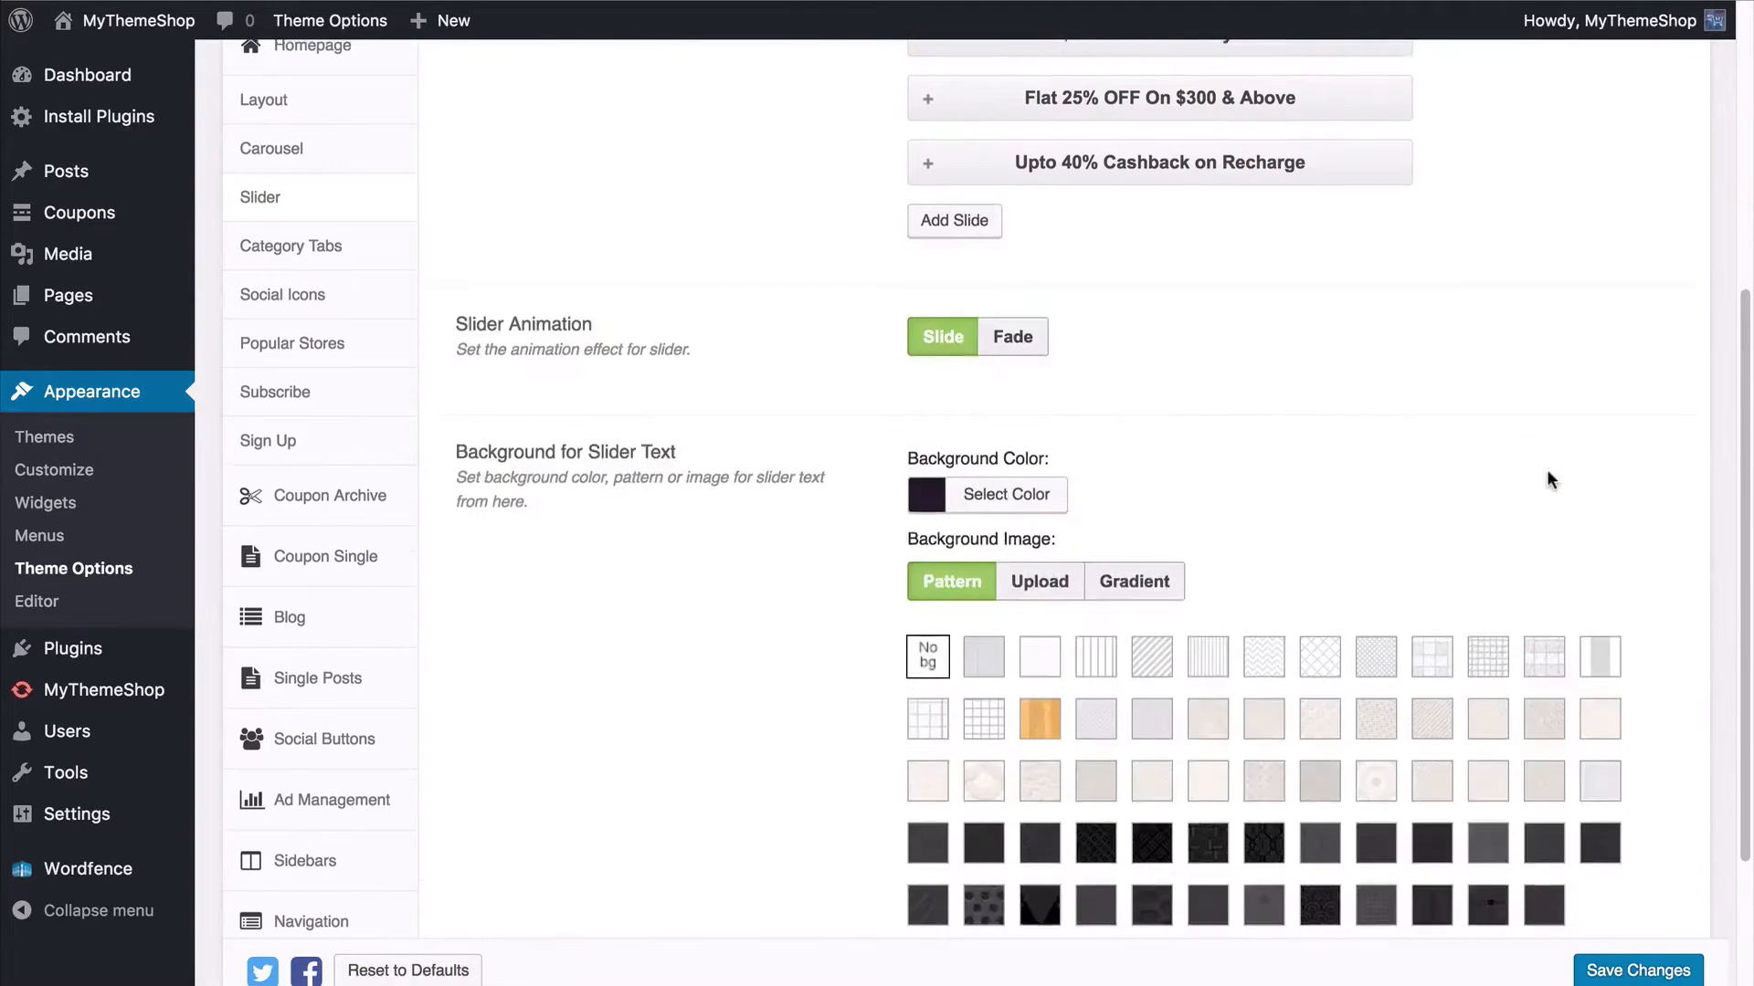
Step: Move the Flat 25% OFF On $300 & Above slide to the first place in the slider list
scroll(1547, 469, up, 3)
drag(1192, 333, 1158, 137)
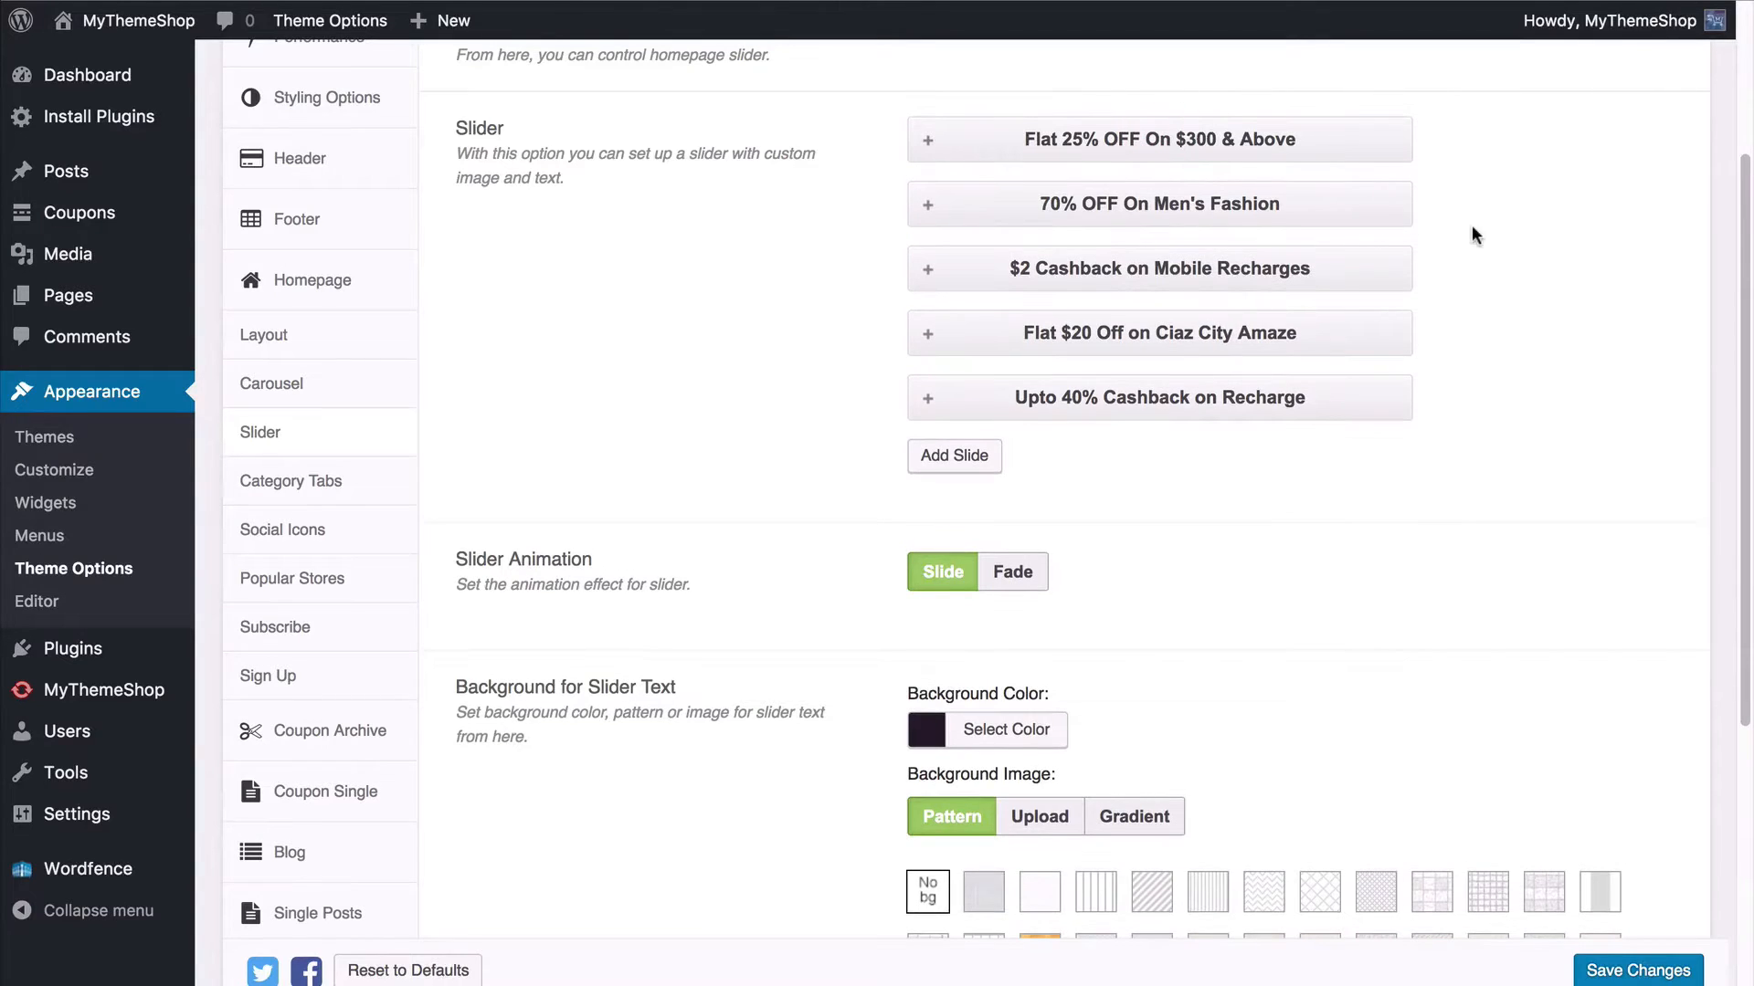
Step: Try the Fade slider animation and switch back to Slide
scroll(1472, 229, down, 3)
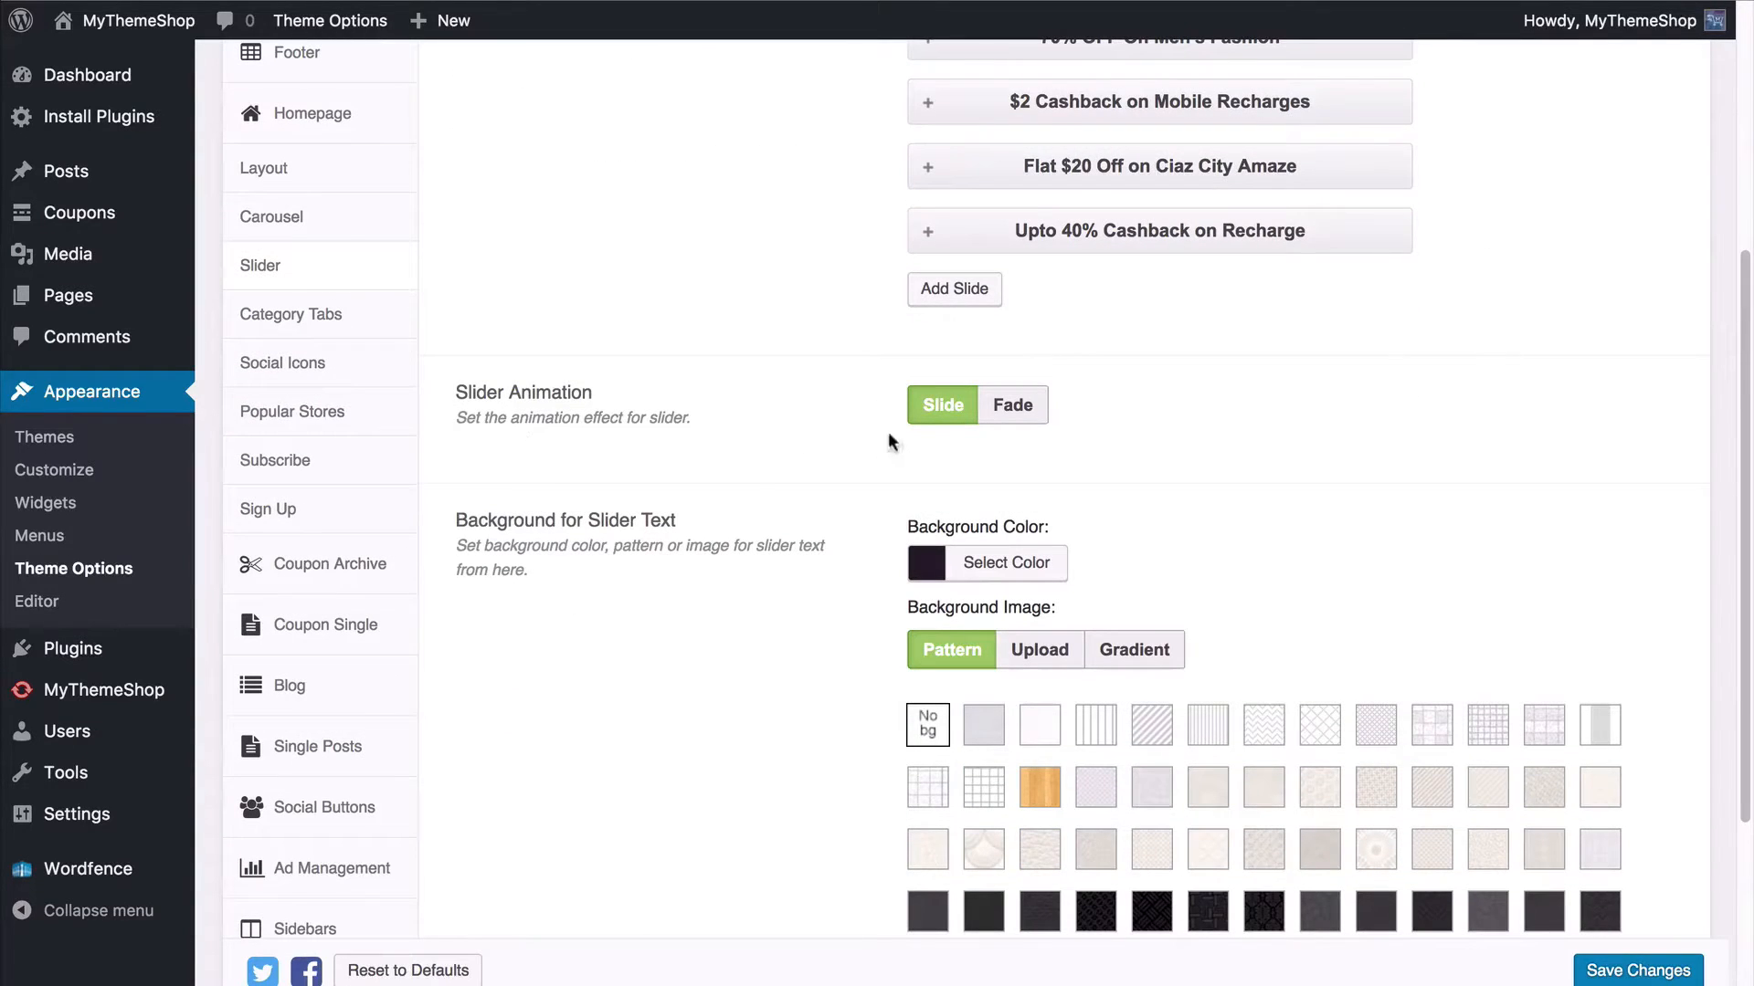
click(1012, 405)
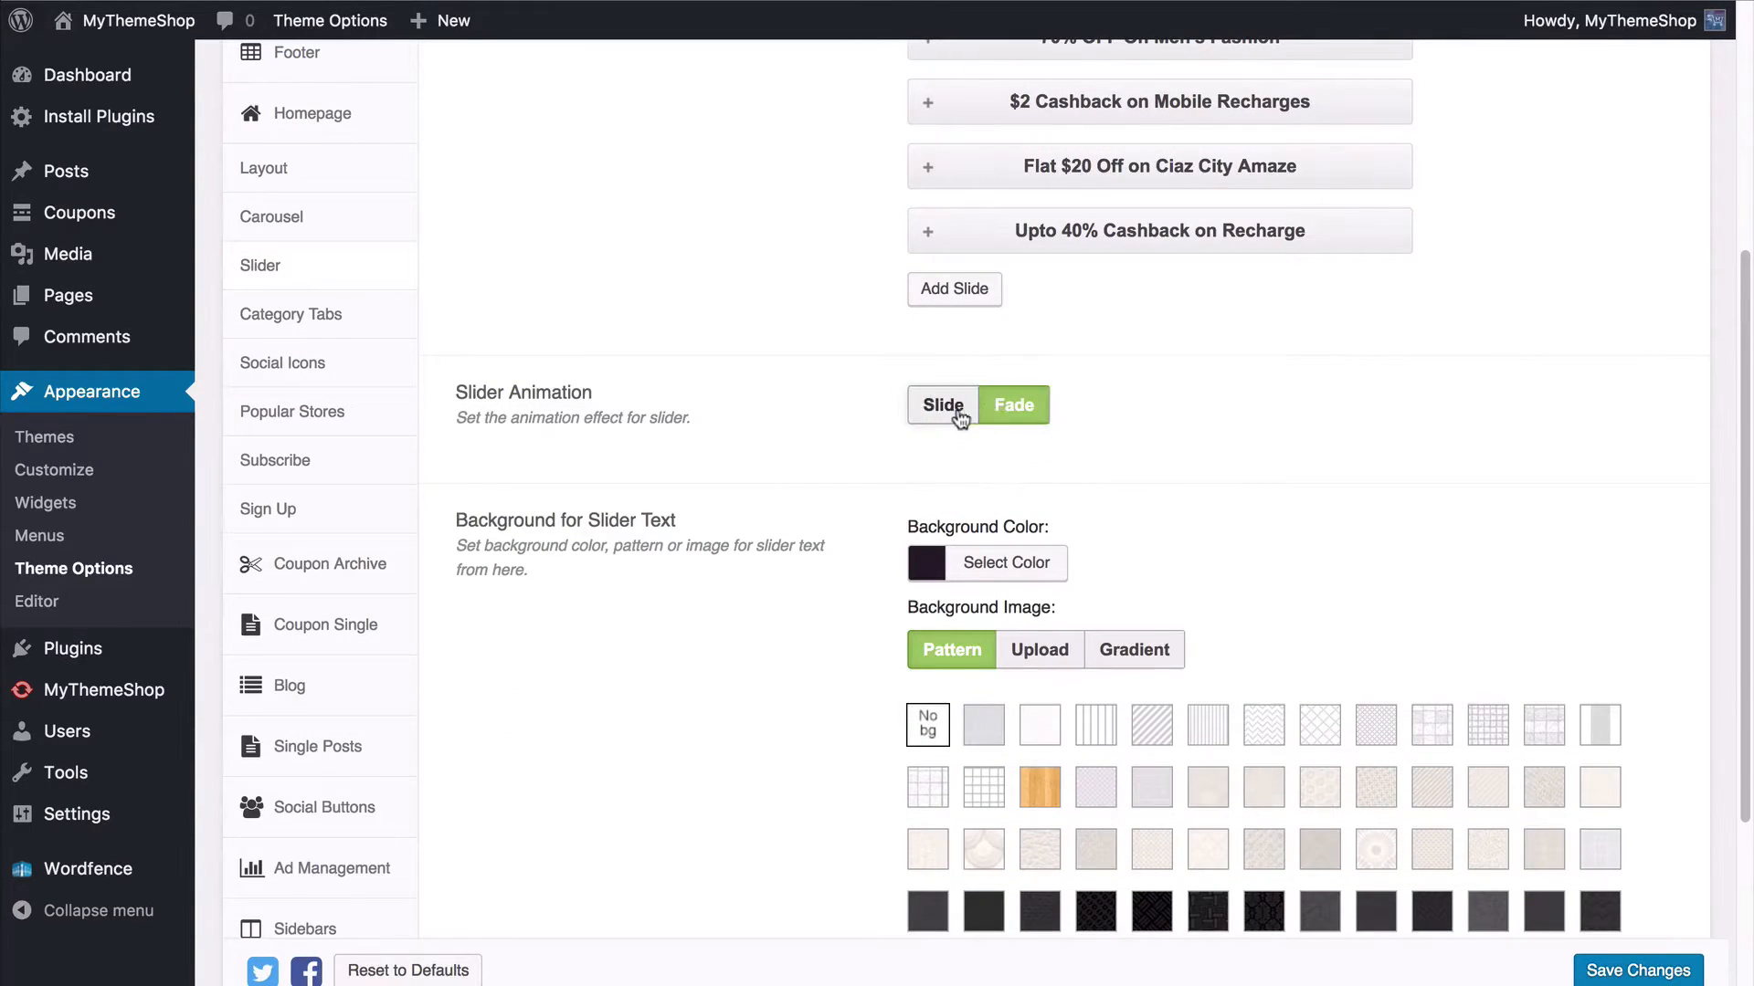
click(948, 408)
Step: Explore the background color picker for the slider text, keeping to a dark shade, and close it
scroll(767, 493, down, 4)
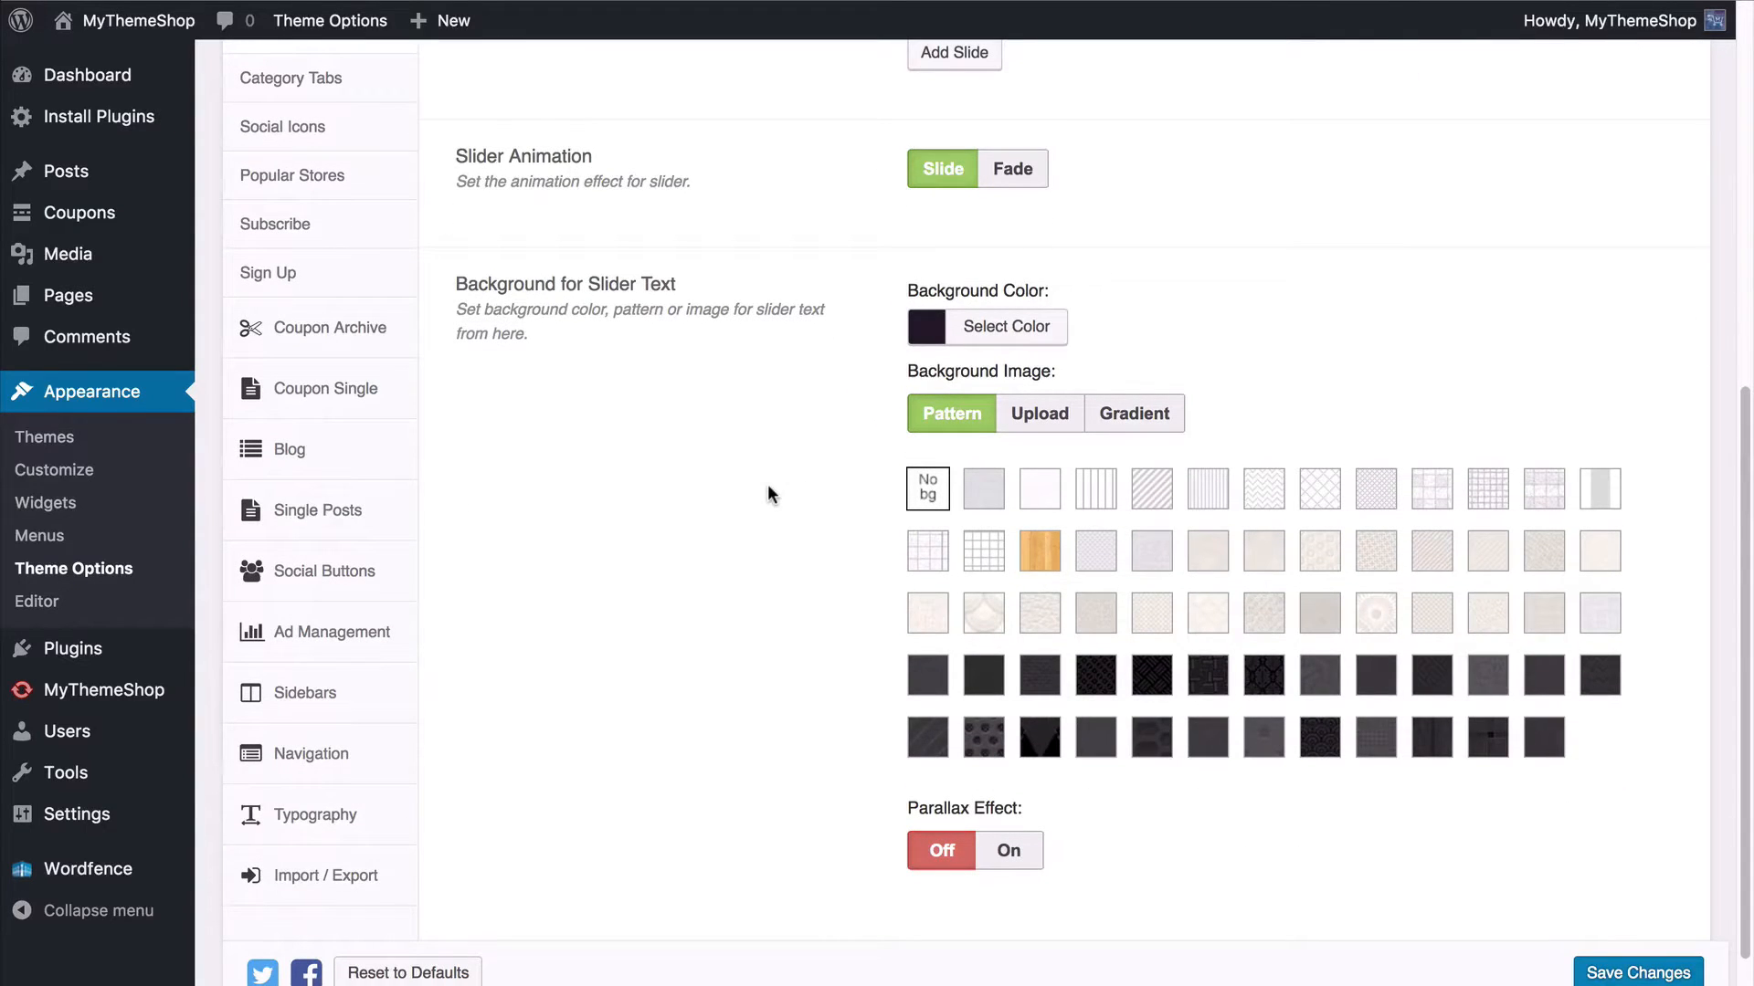
click(966, 328)
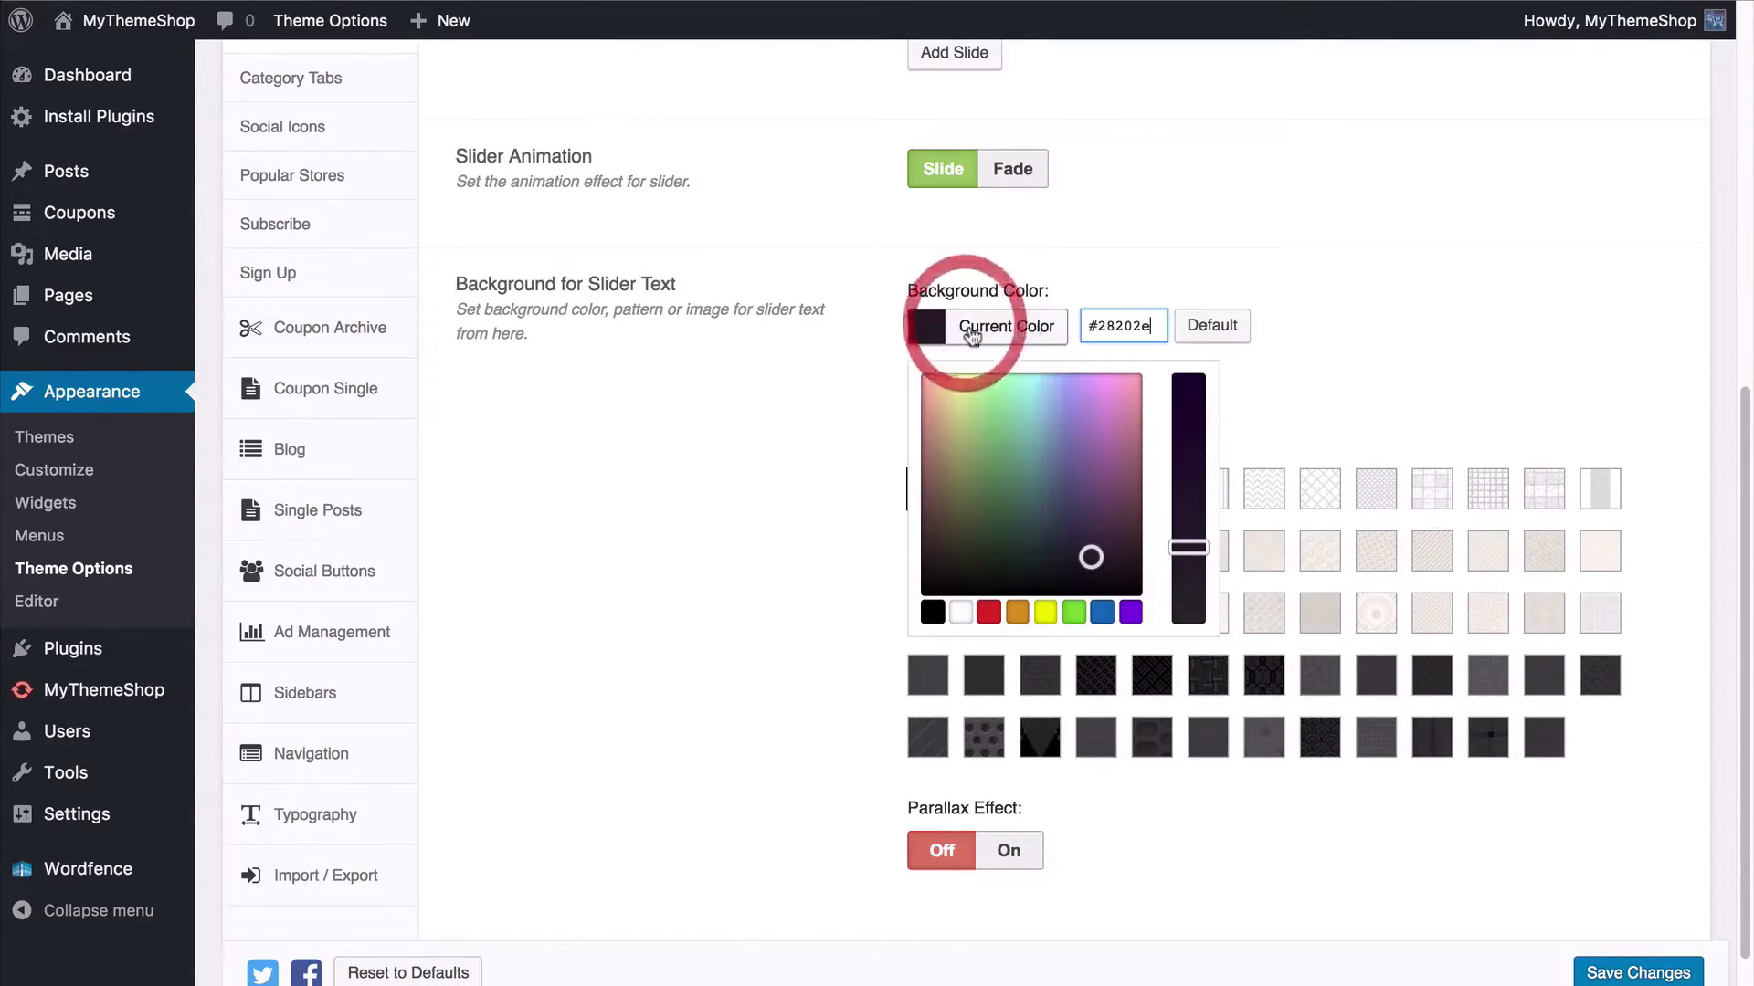
mouse_move(1069, 552)
mouse_down()
mouse_move(908, 481)
mouse_move(956, 430)
mouse_move(1104, 575)
mouse_move(1078, 549)
mouse_up()
click(1262, 369)
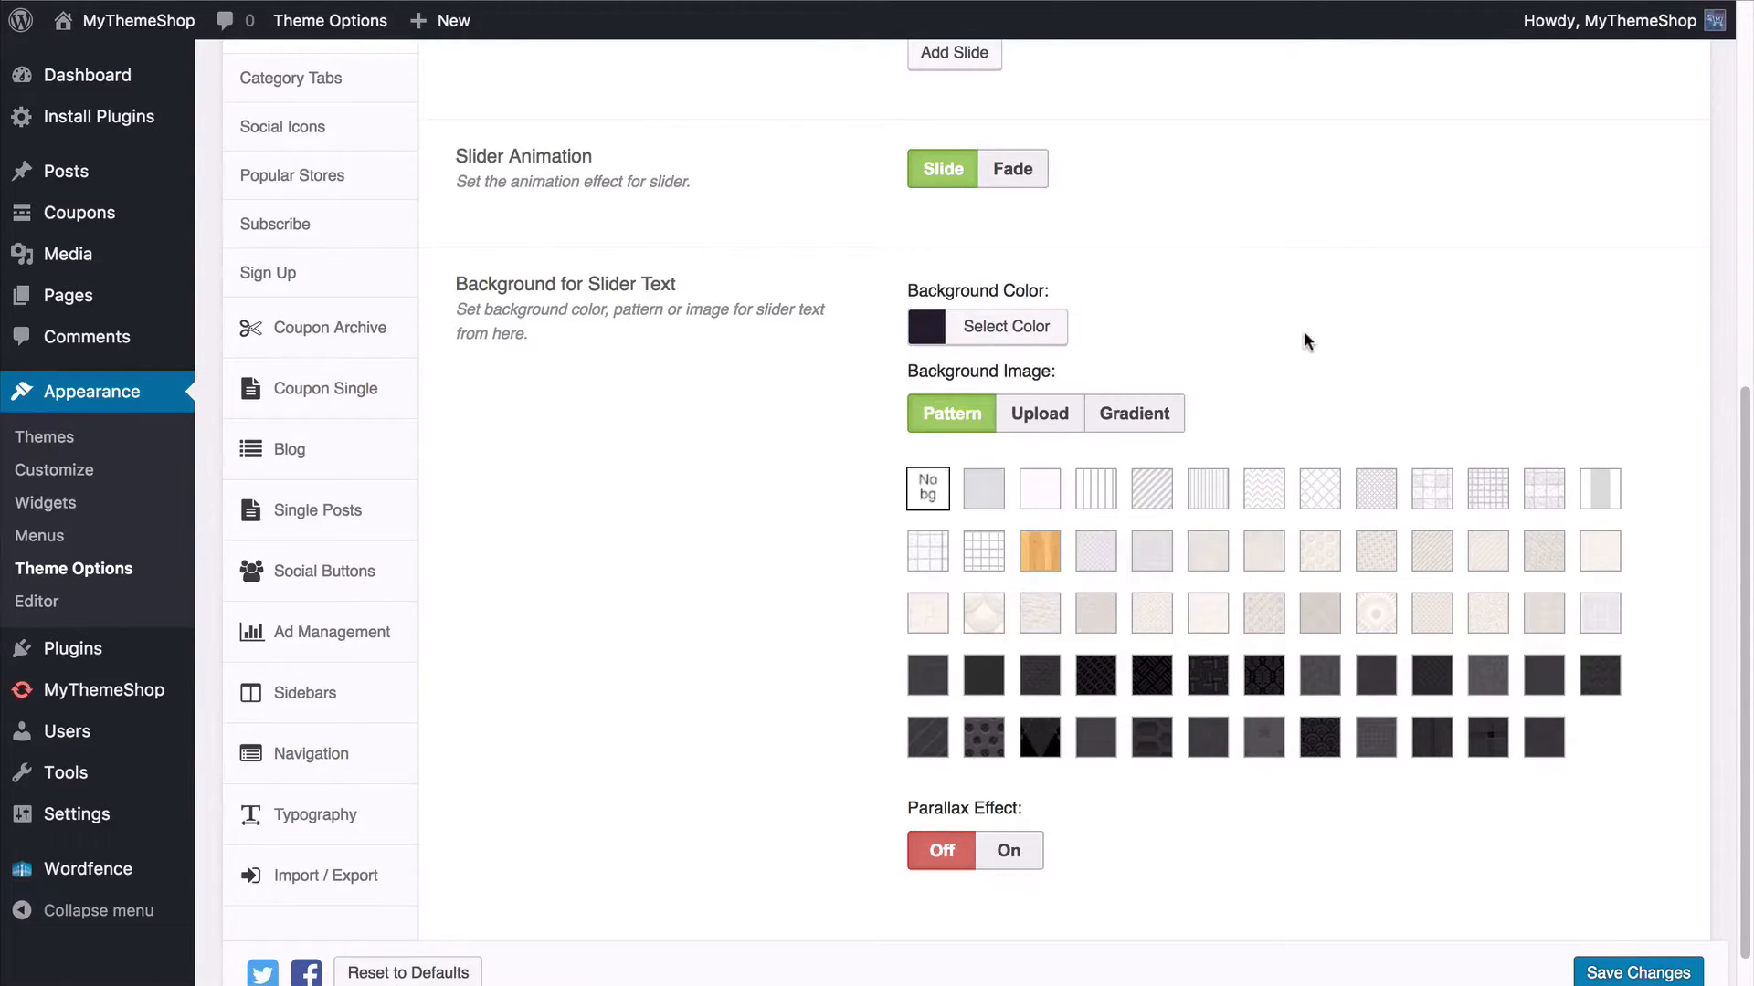
Step: Try the Upload and Gradient background image types for the slider text and switch back to Pattern
scroll(1304, 340, down, 1)
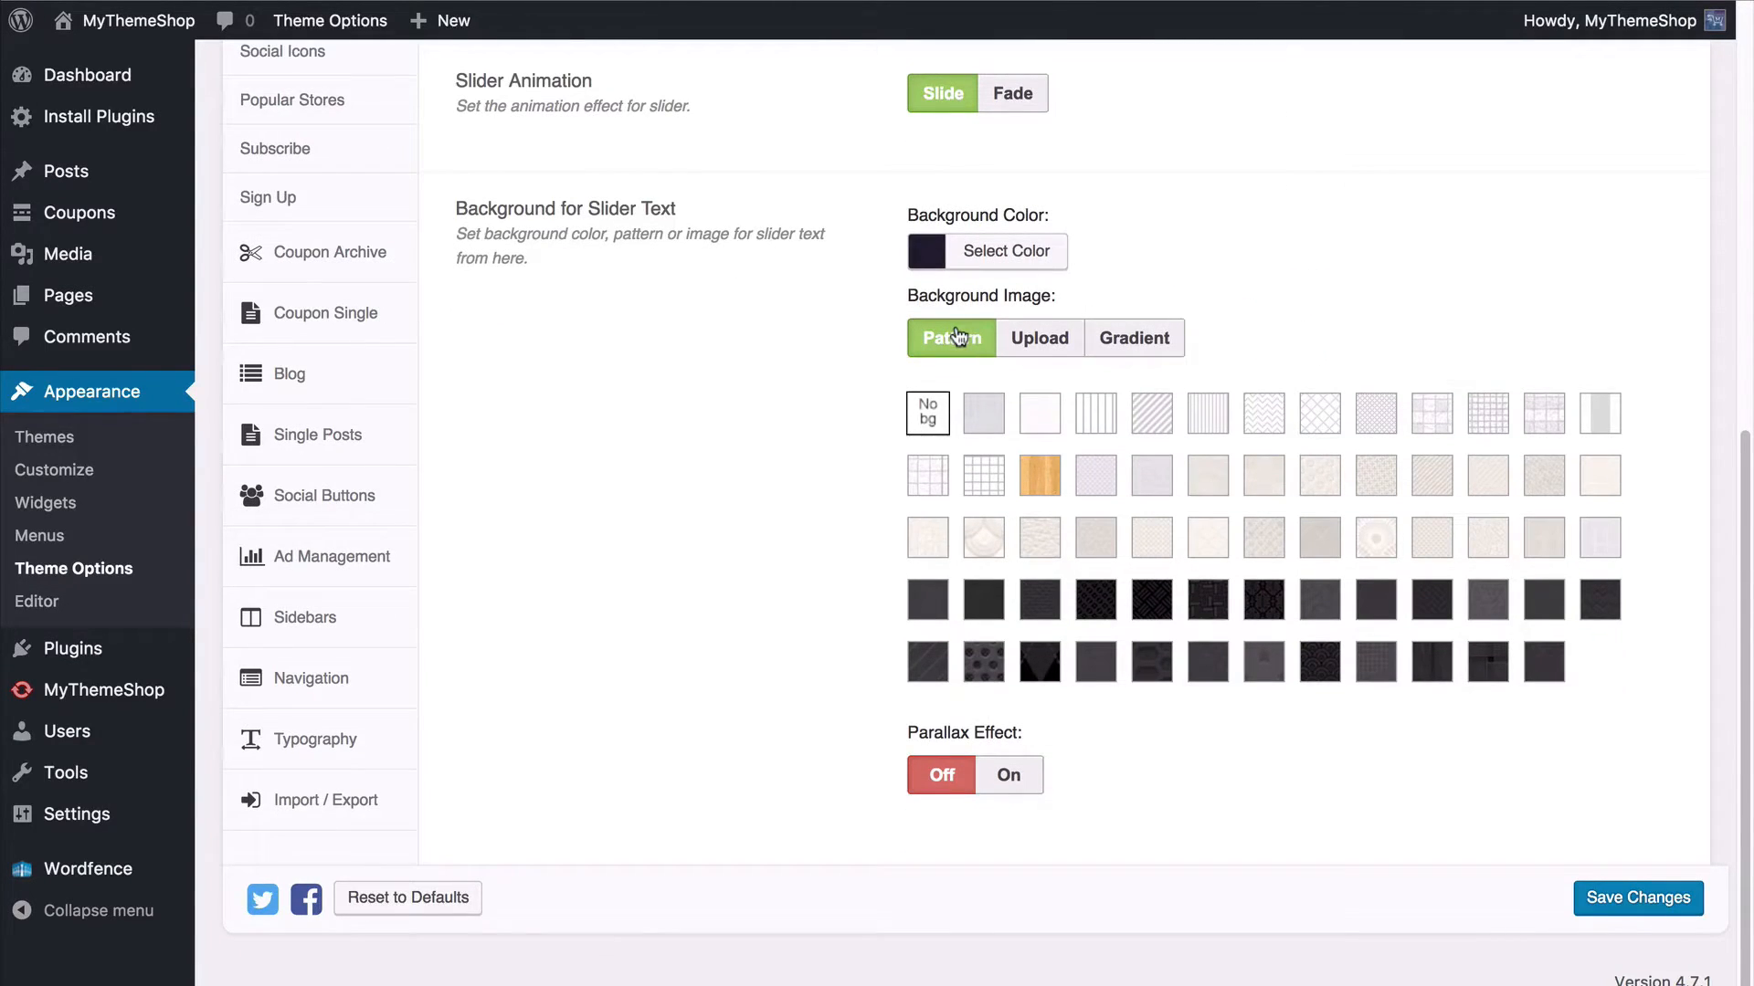
click(1040, 338)
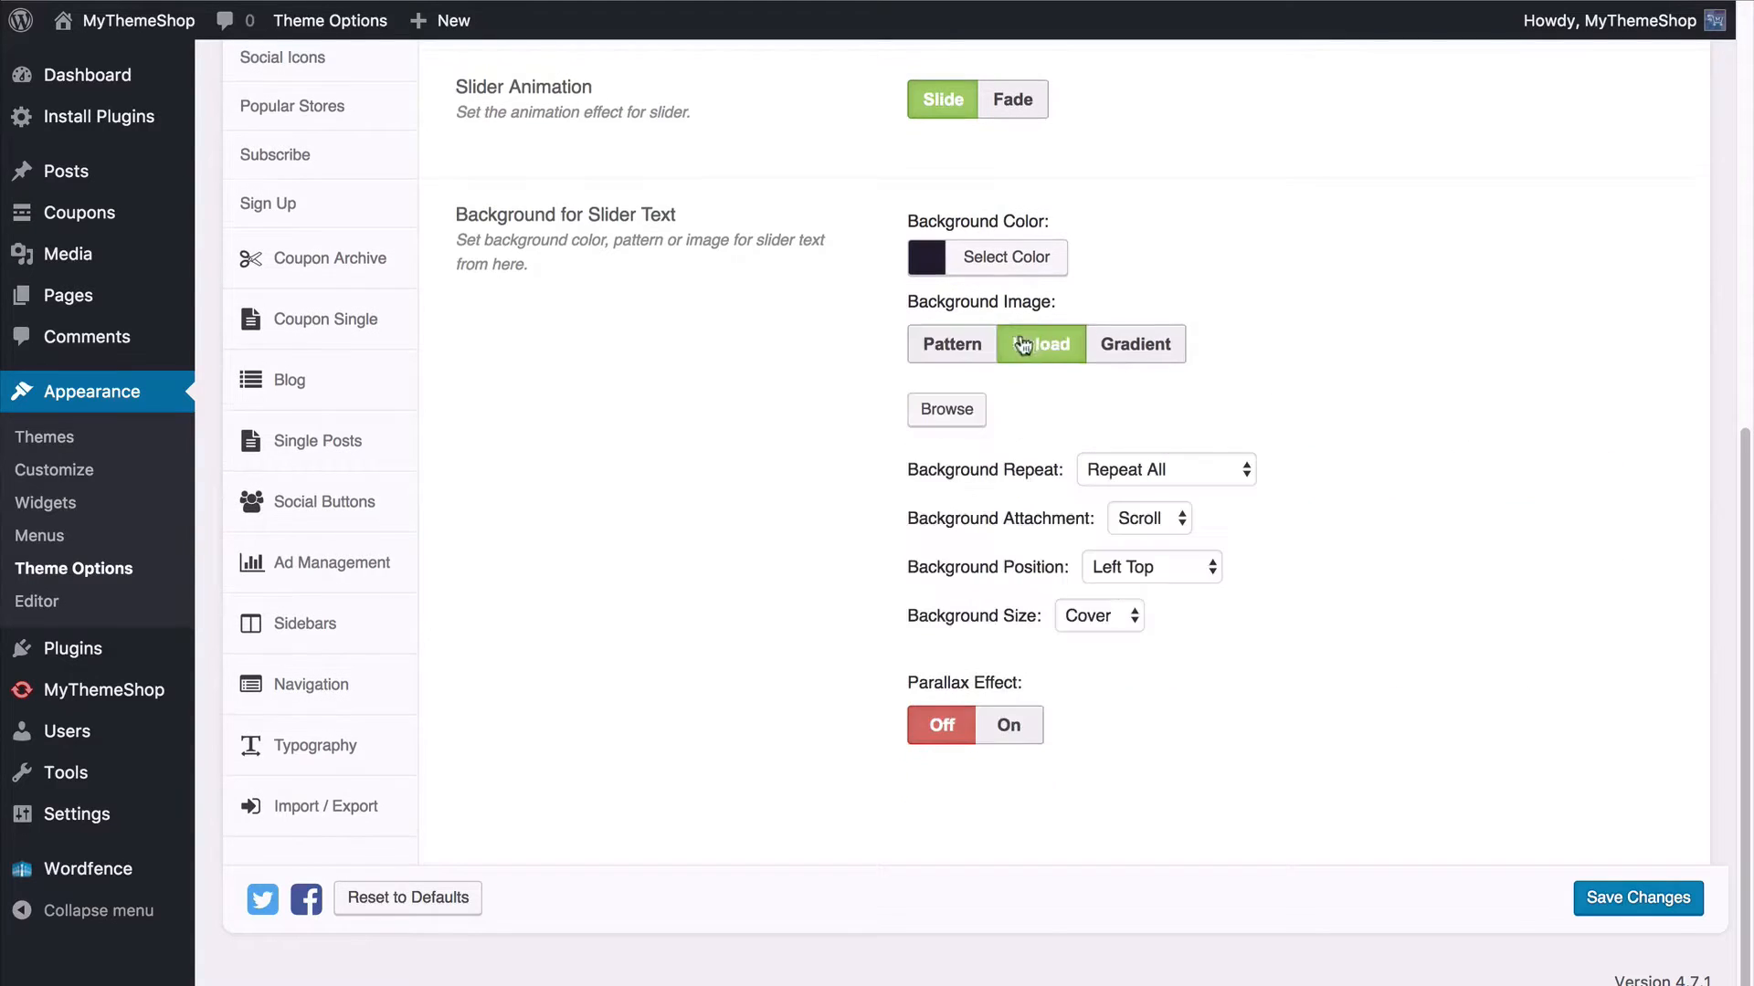
click(1132, 338)
click(952, 344)
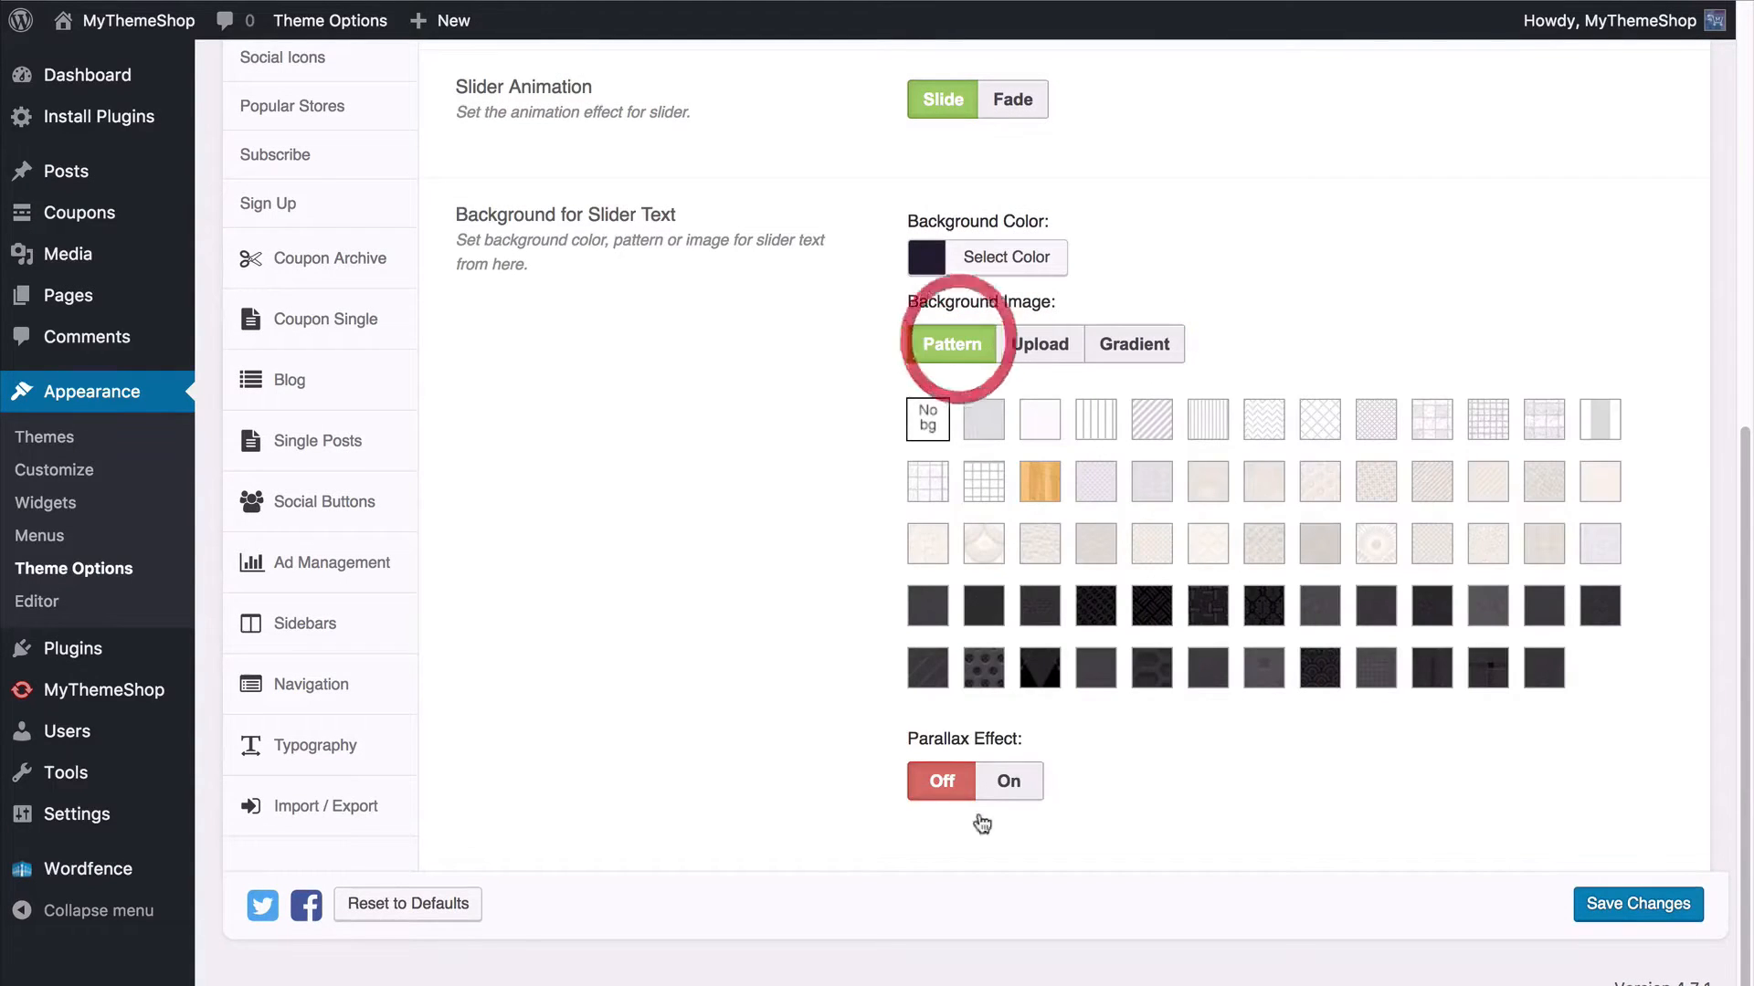
Step: Save the slider settings and open the homepage Category Tabs options
scroll(754, 670, up, 10)
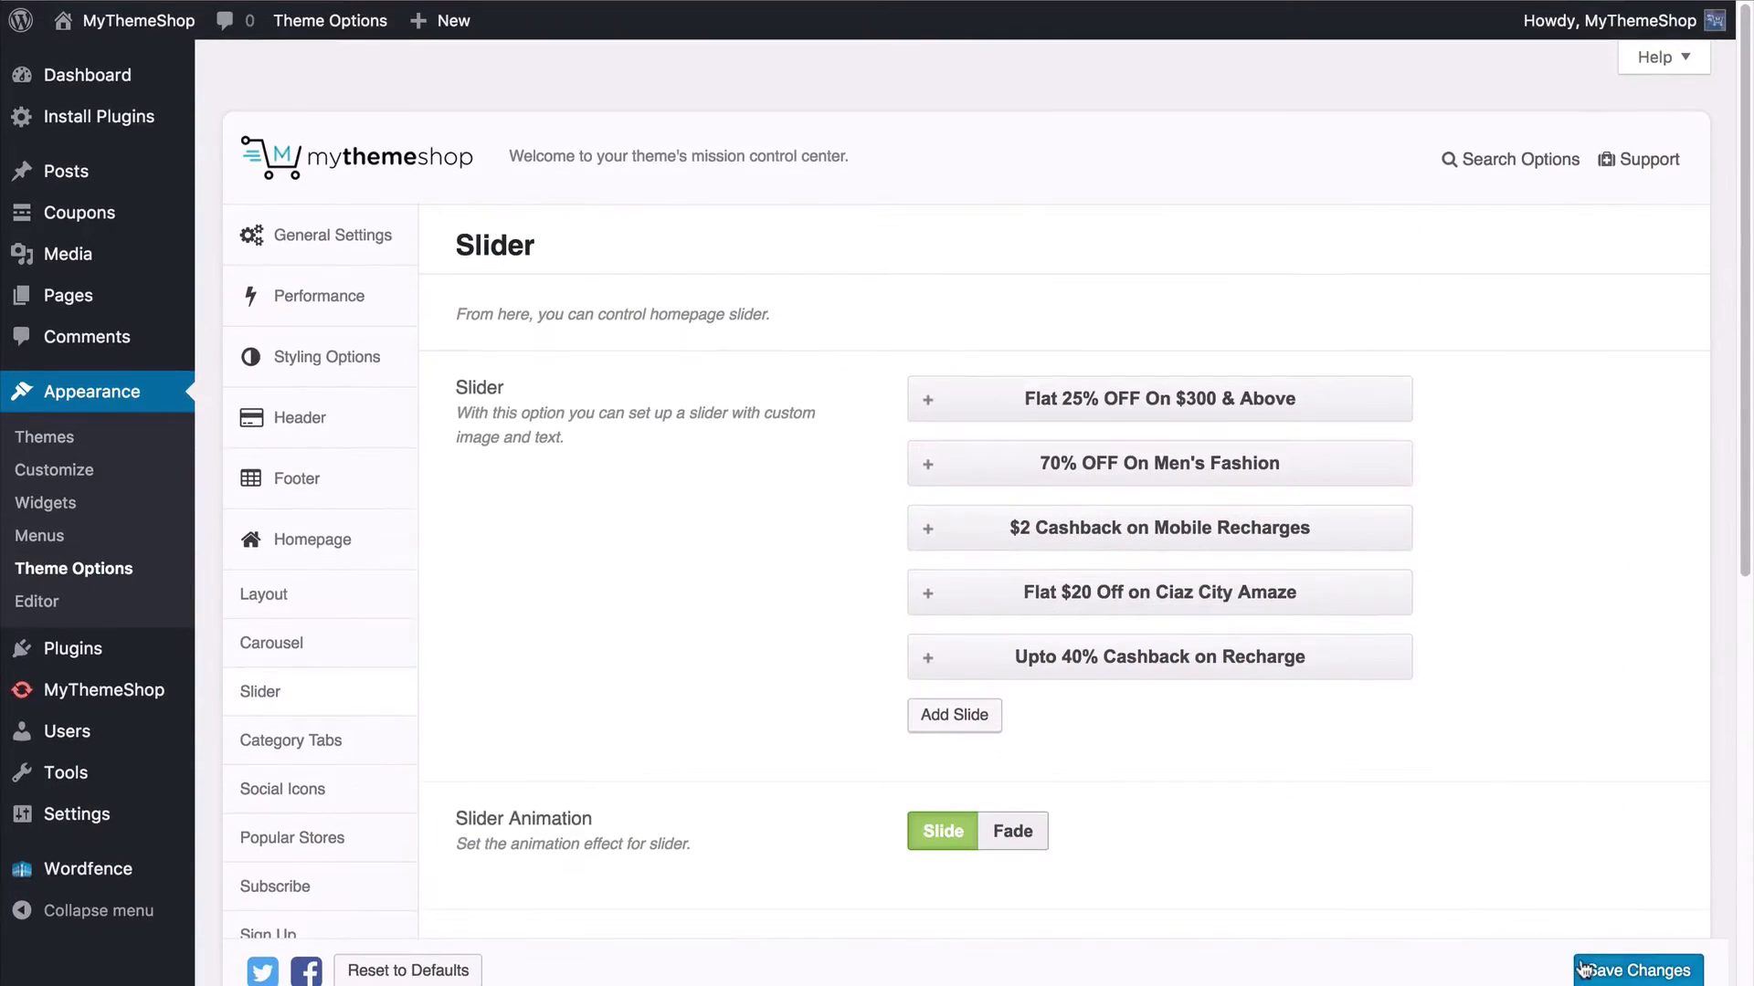
click(1584, 961)
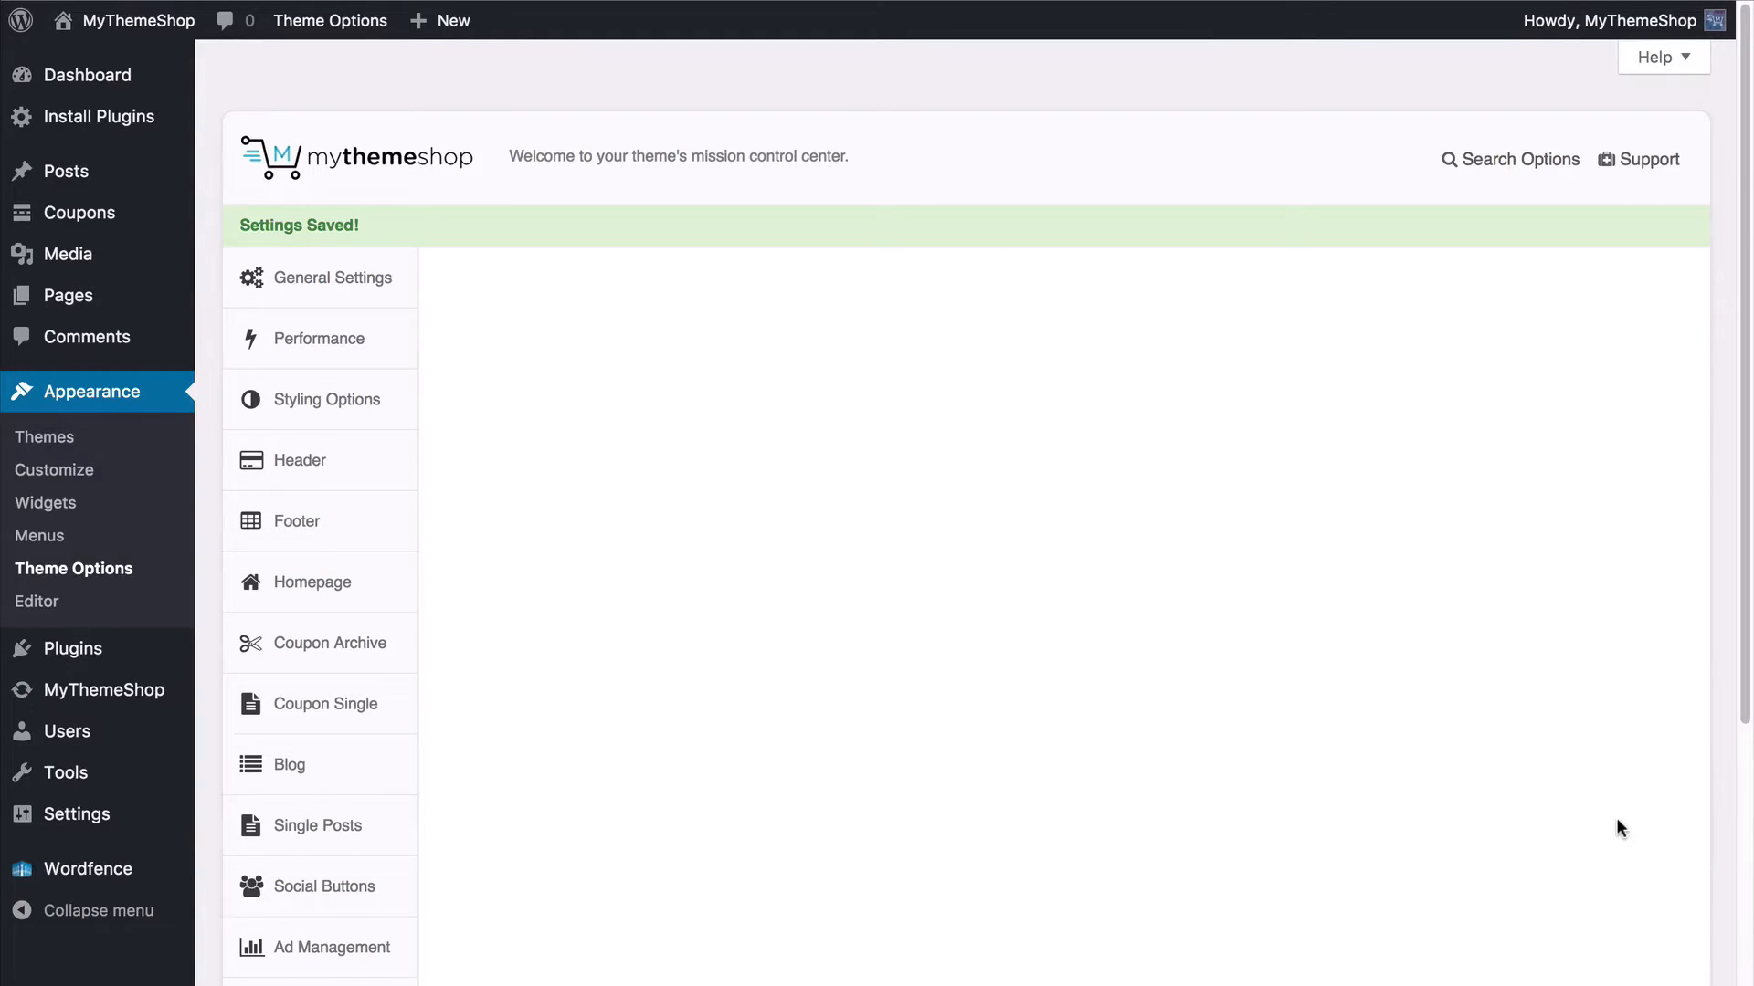
click(387, 749)
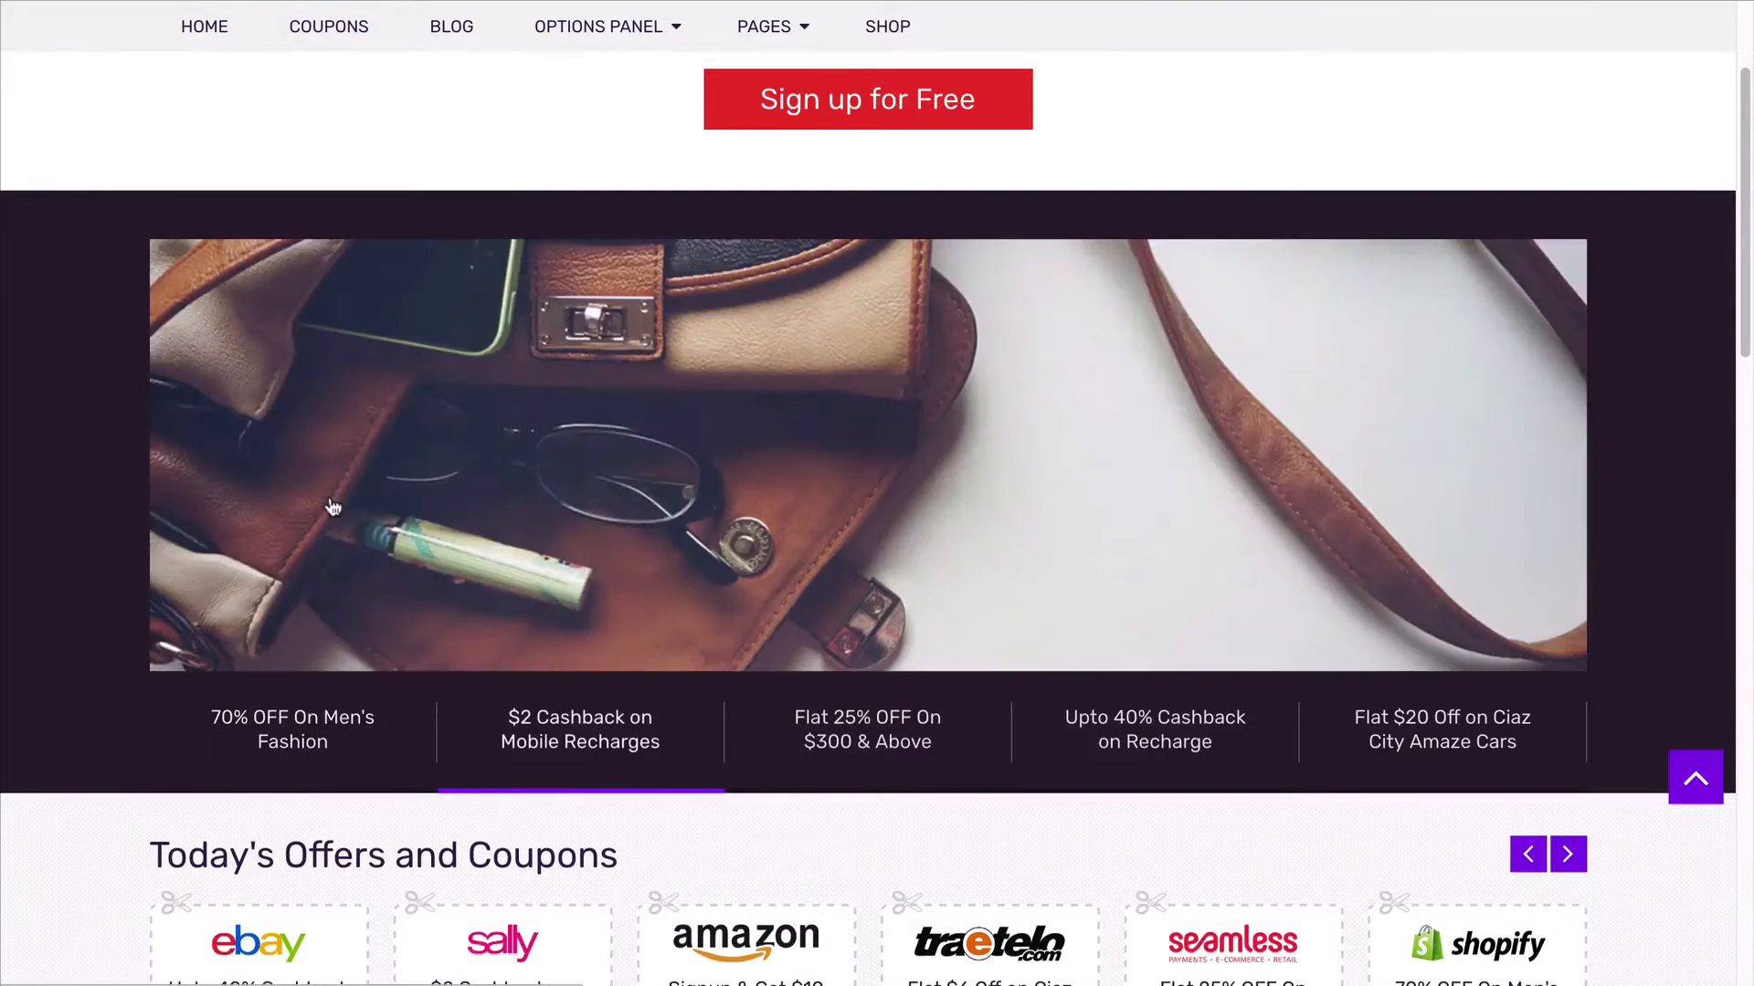
Step: Look through the Electronics, Food and Travel coupon tabs on the live homepage and return to Clothing
scroll(329, 505, down, 10)
scroll(333, 508, down, 2)
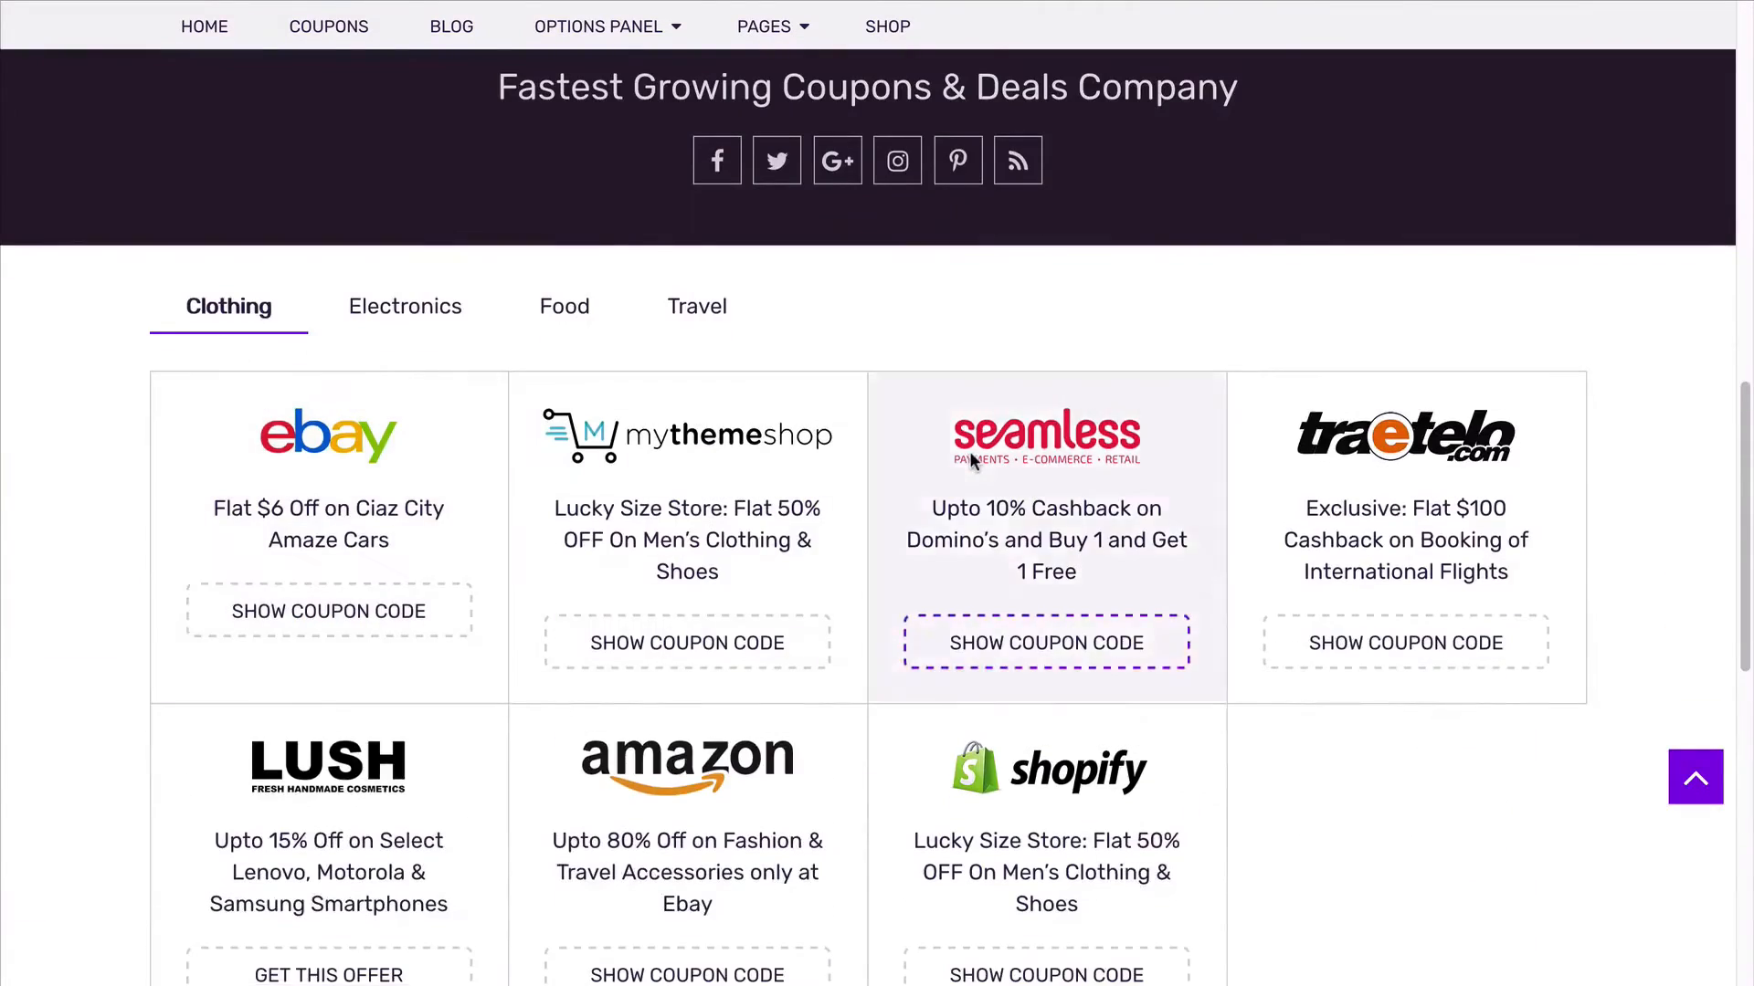
scroll(940, 475, down, 2)
click(406, 181)
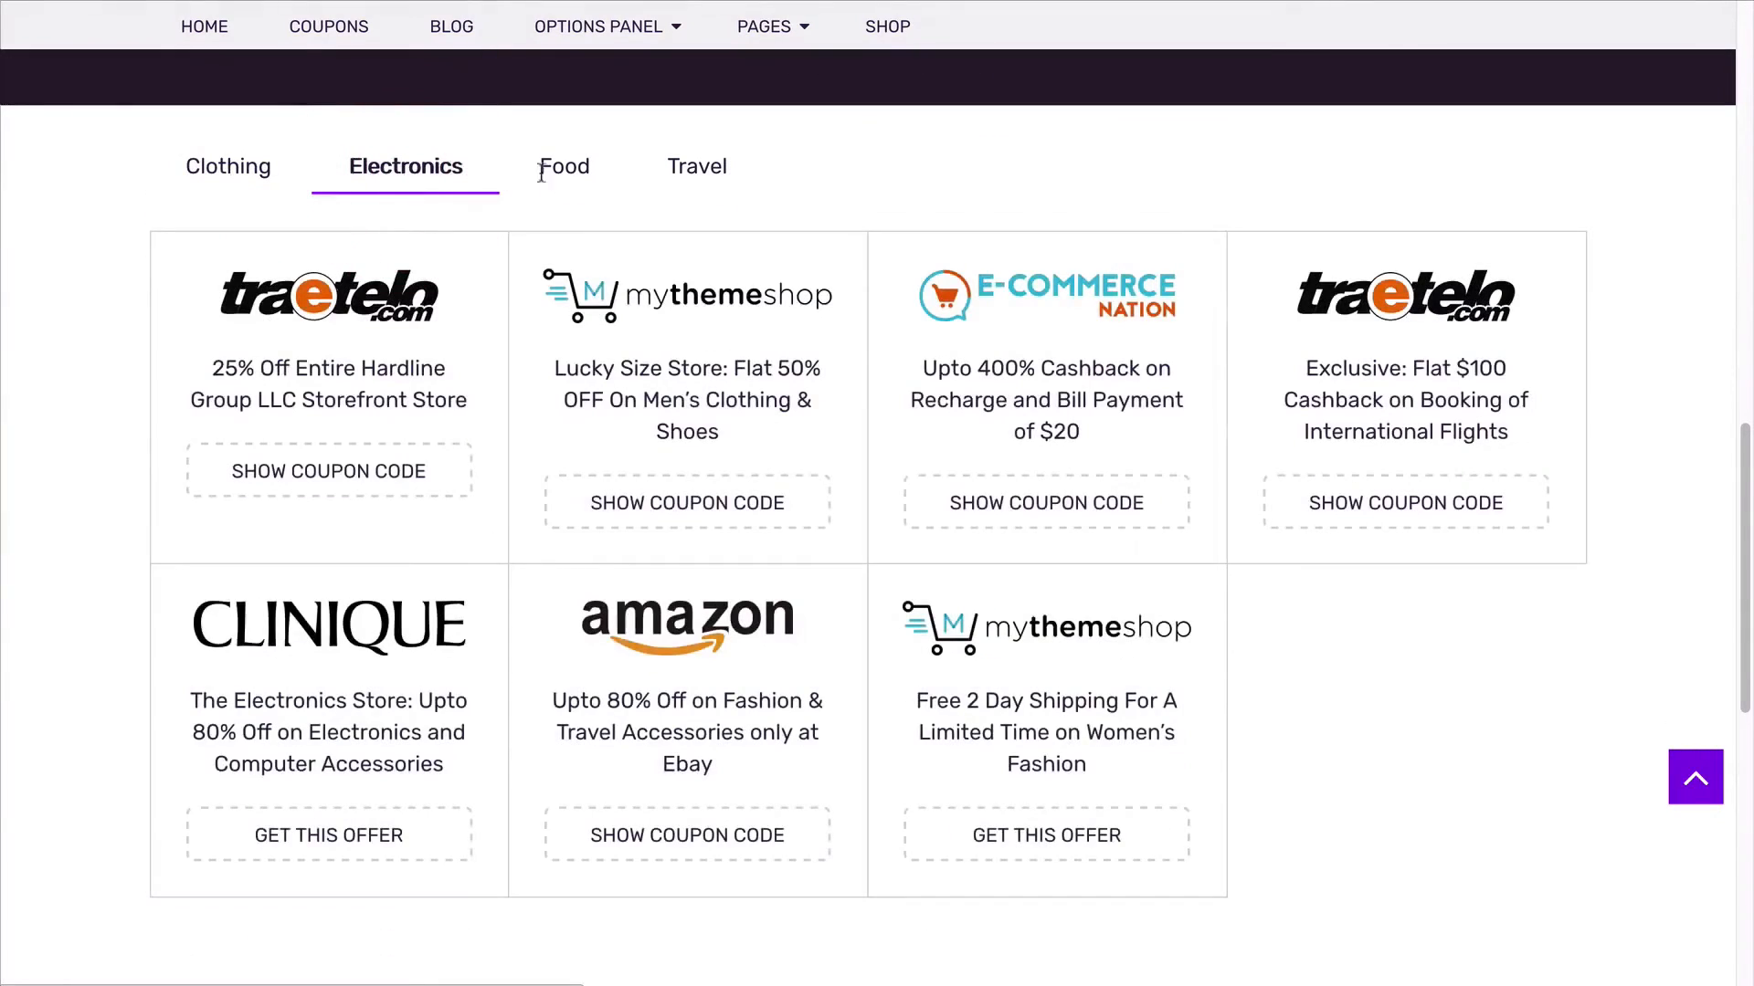
click(581, 183)
click(699, 179)
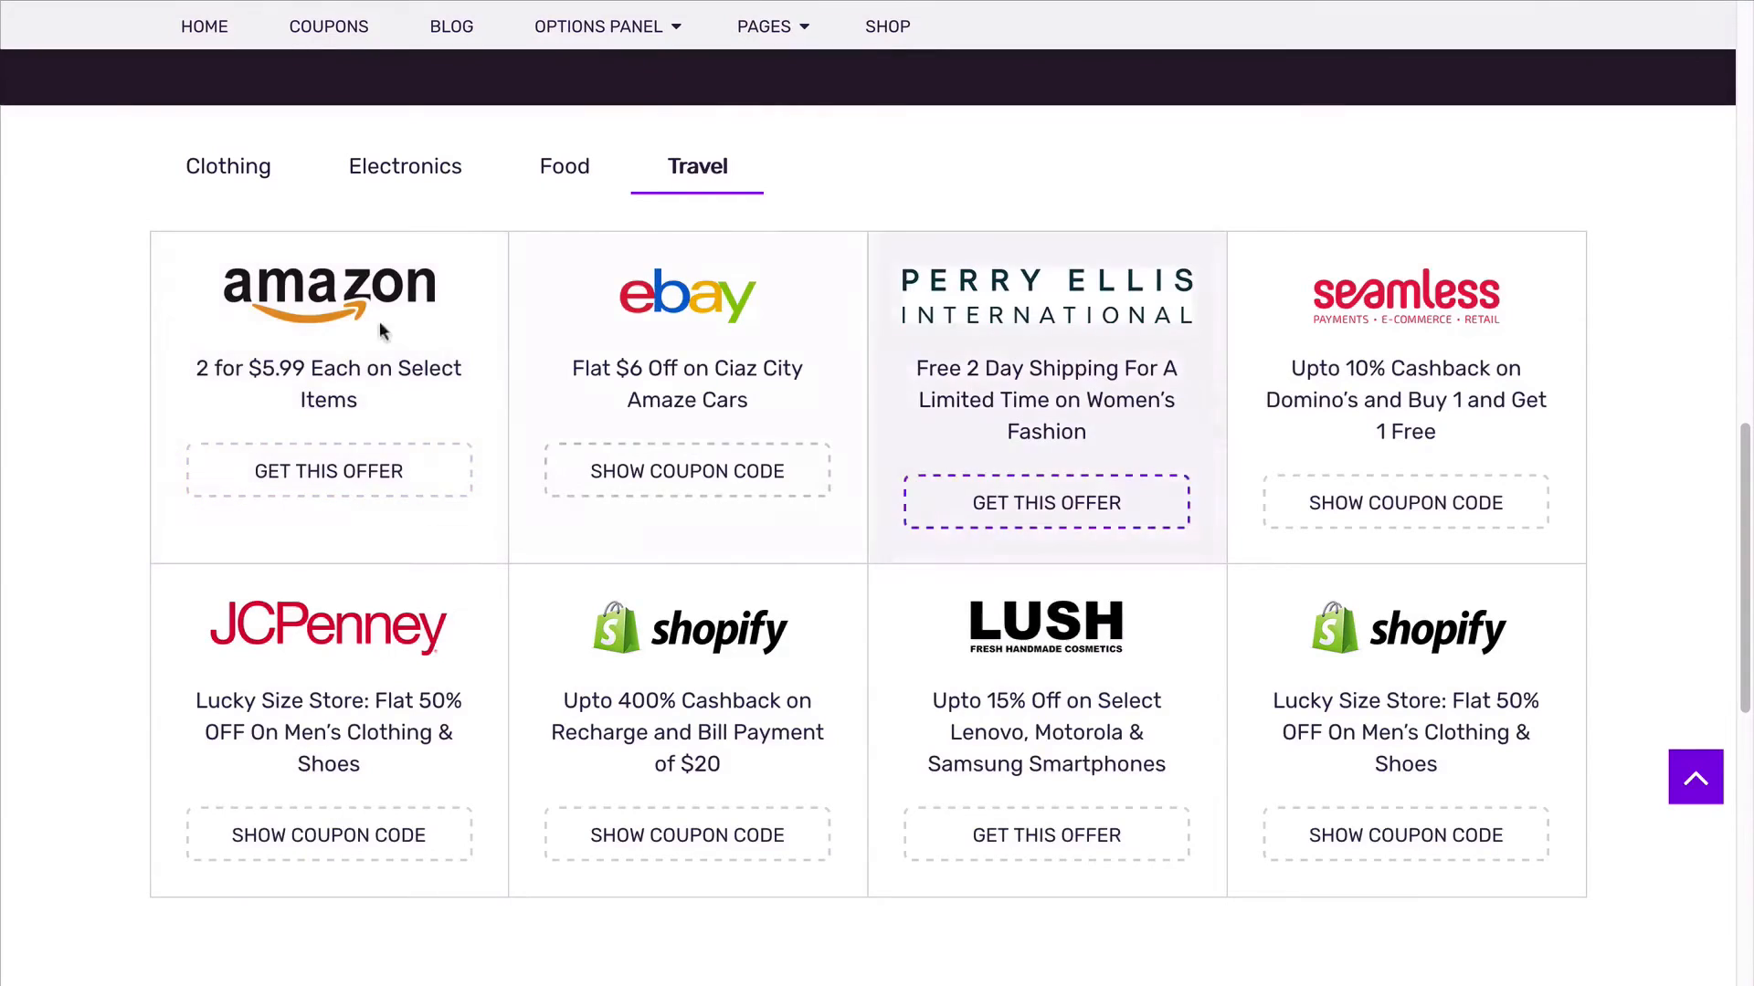
click(254, 186)
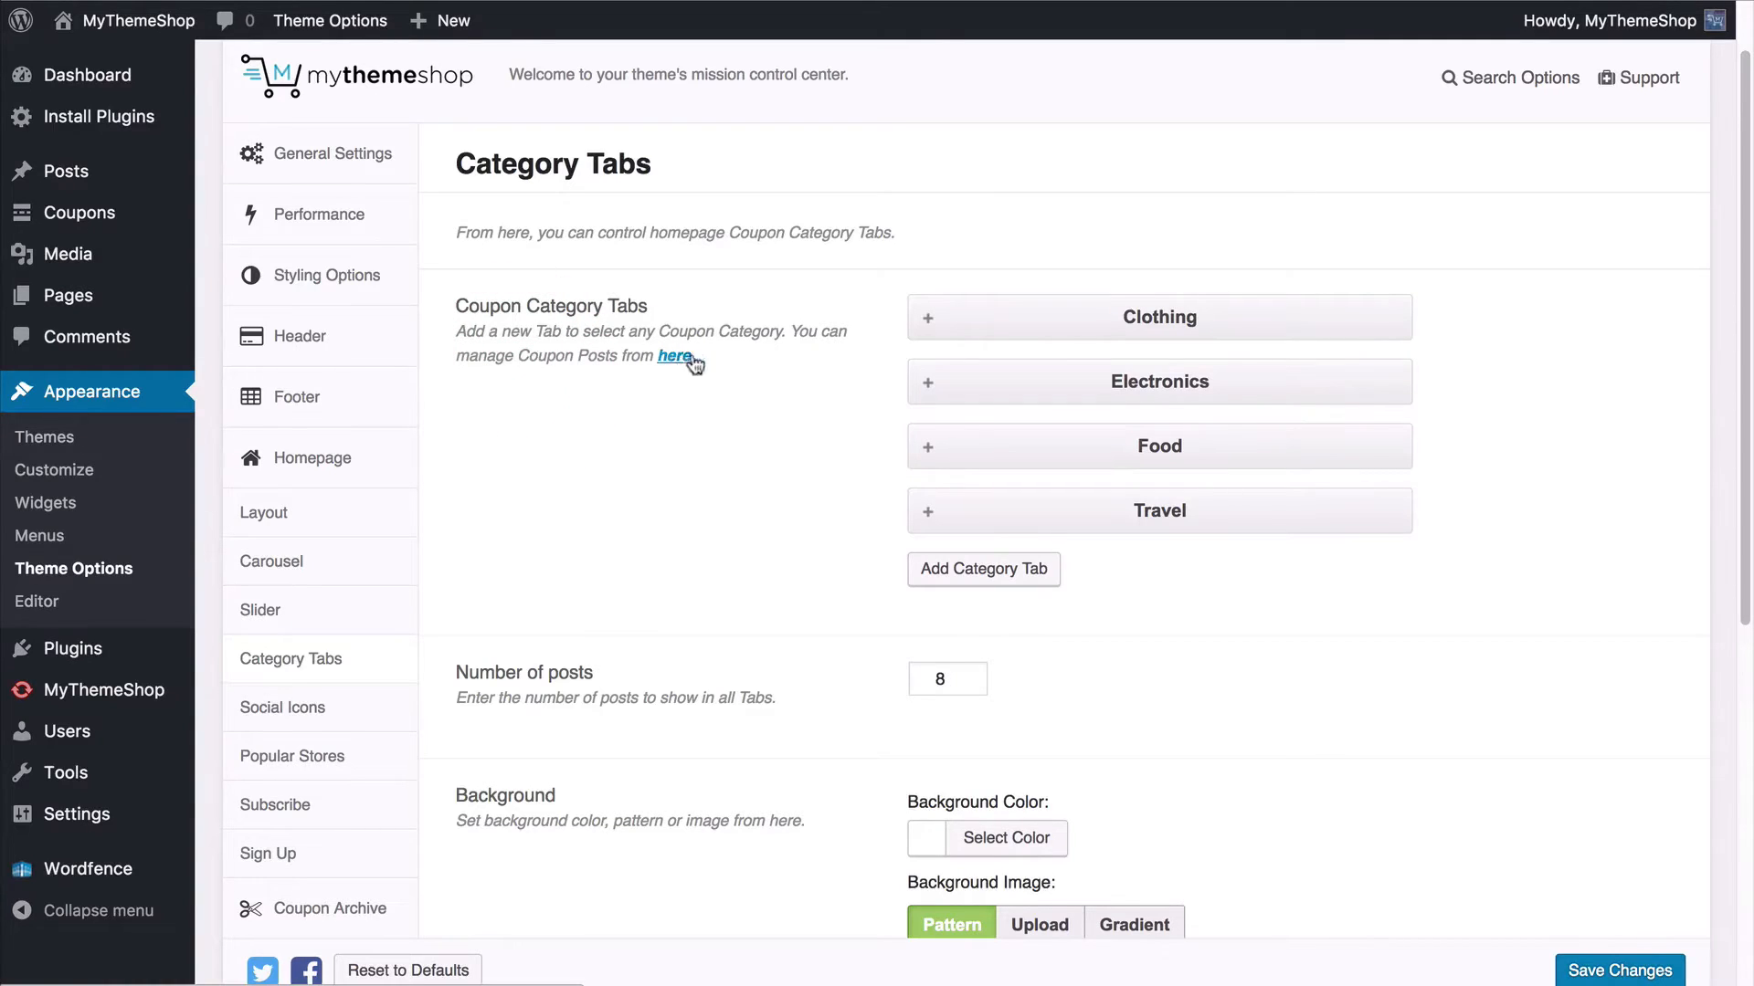
Step: Look over the list of coupon posts and open the Free Standard Shipping And Returns Sitewide coupon for editing
mouse_move(76, 213)
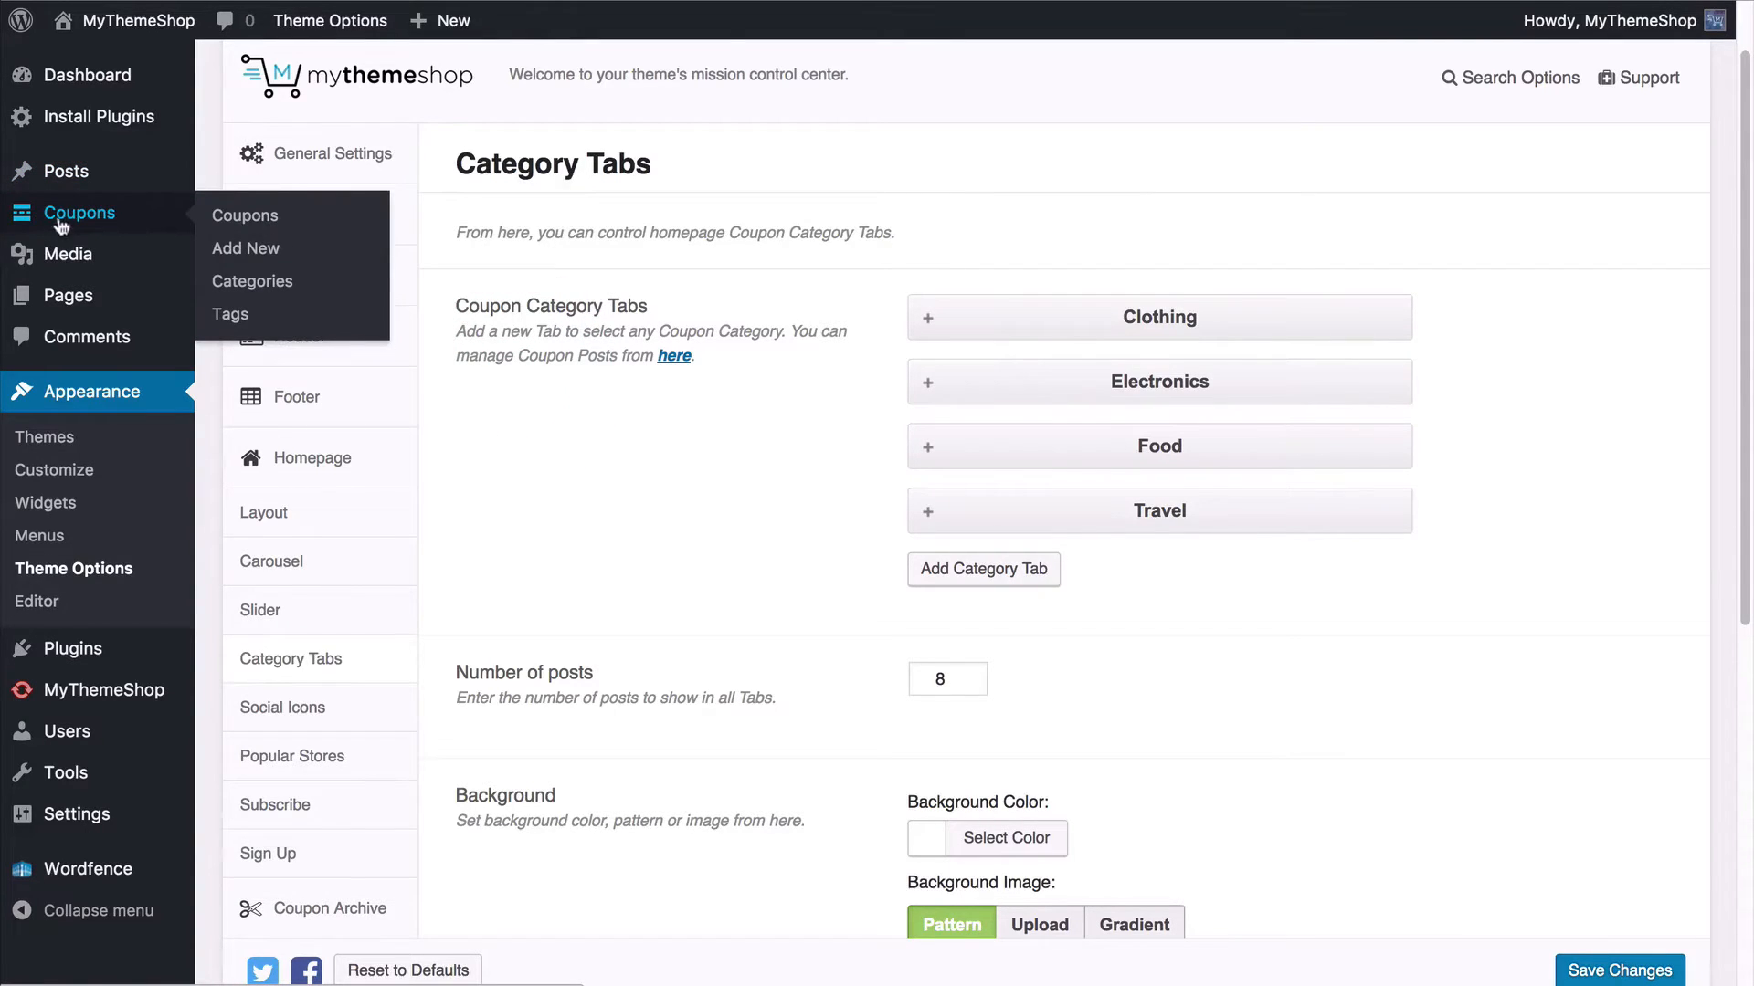
click(61, 219)
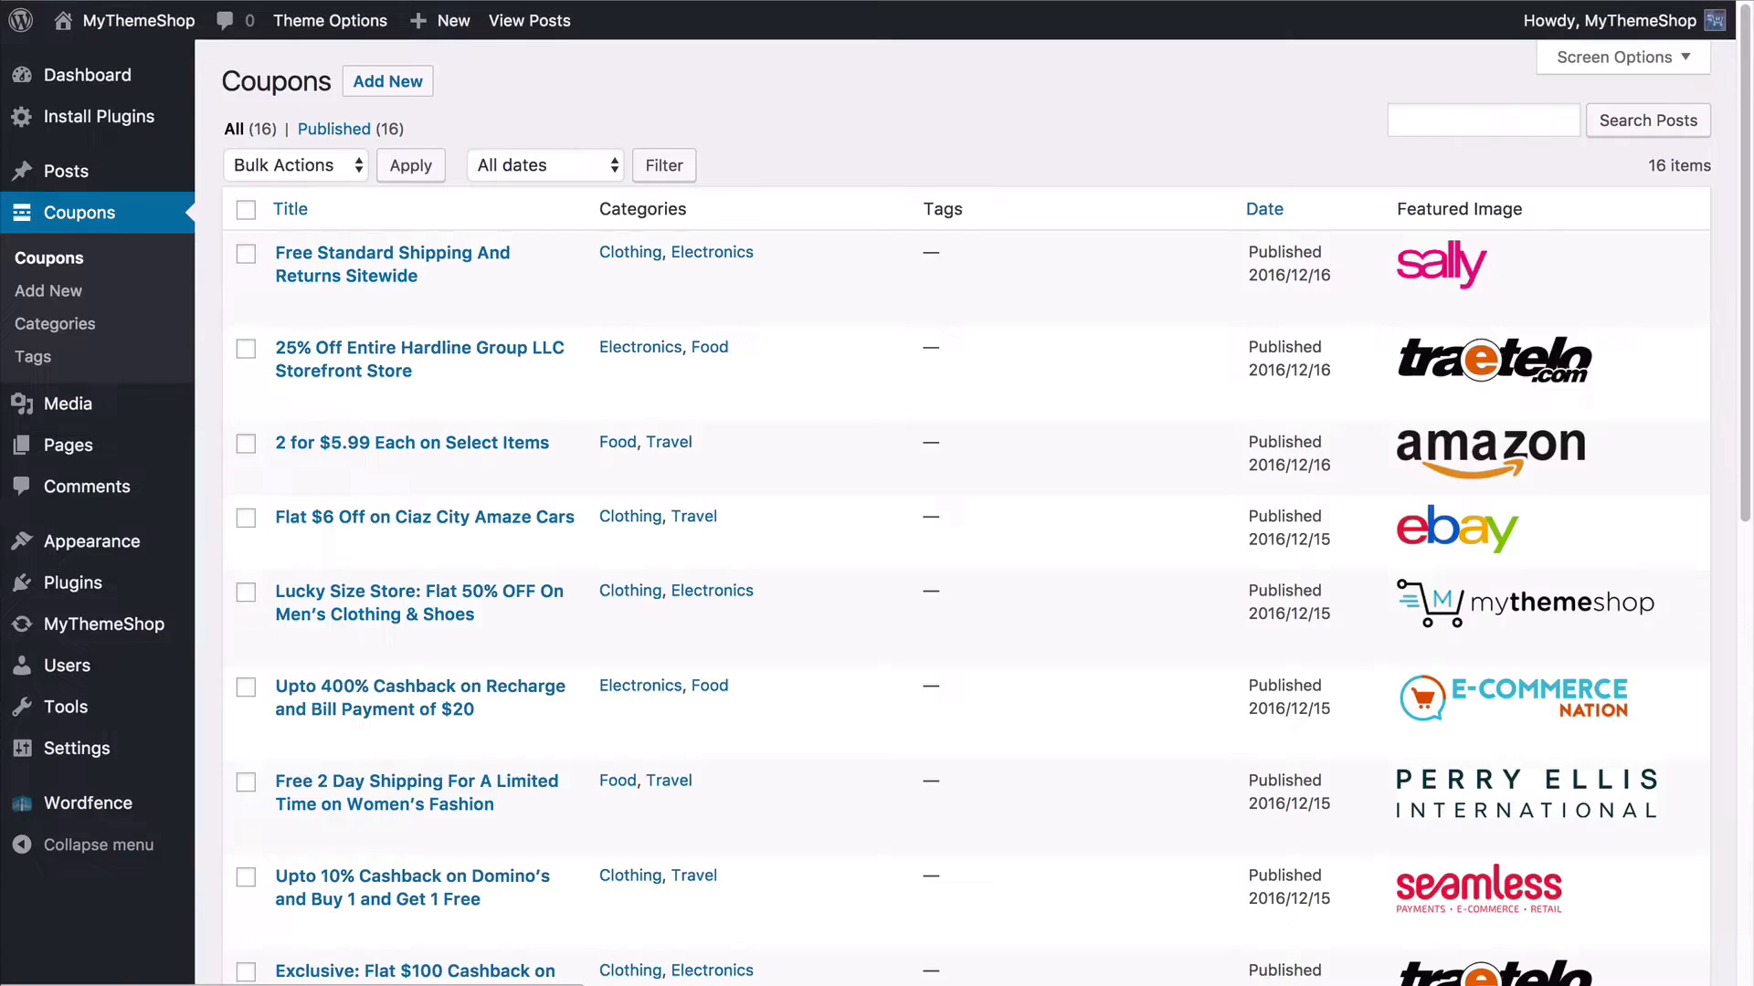
mouse_move(785, 271)
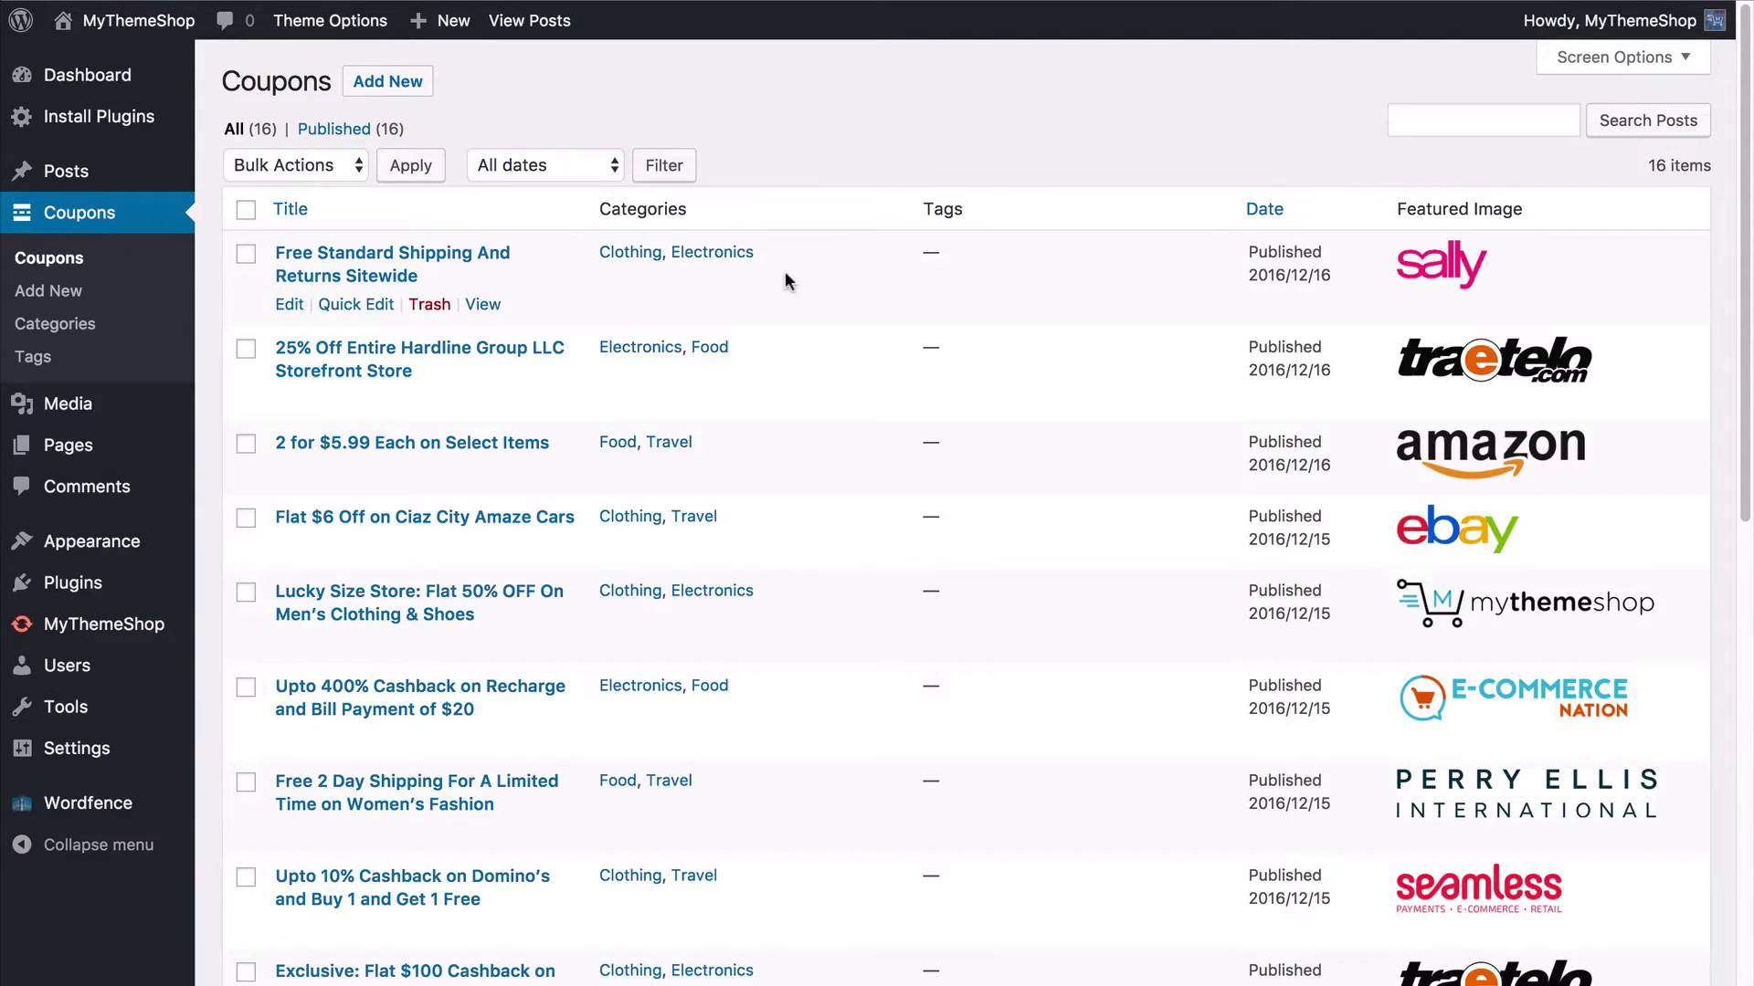
scroll(785, 270, down, 2)
scroll(786, 279, down, 1)
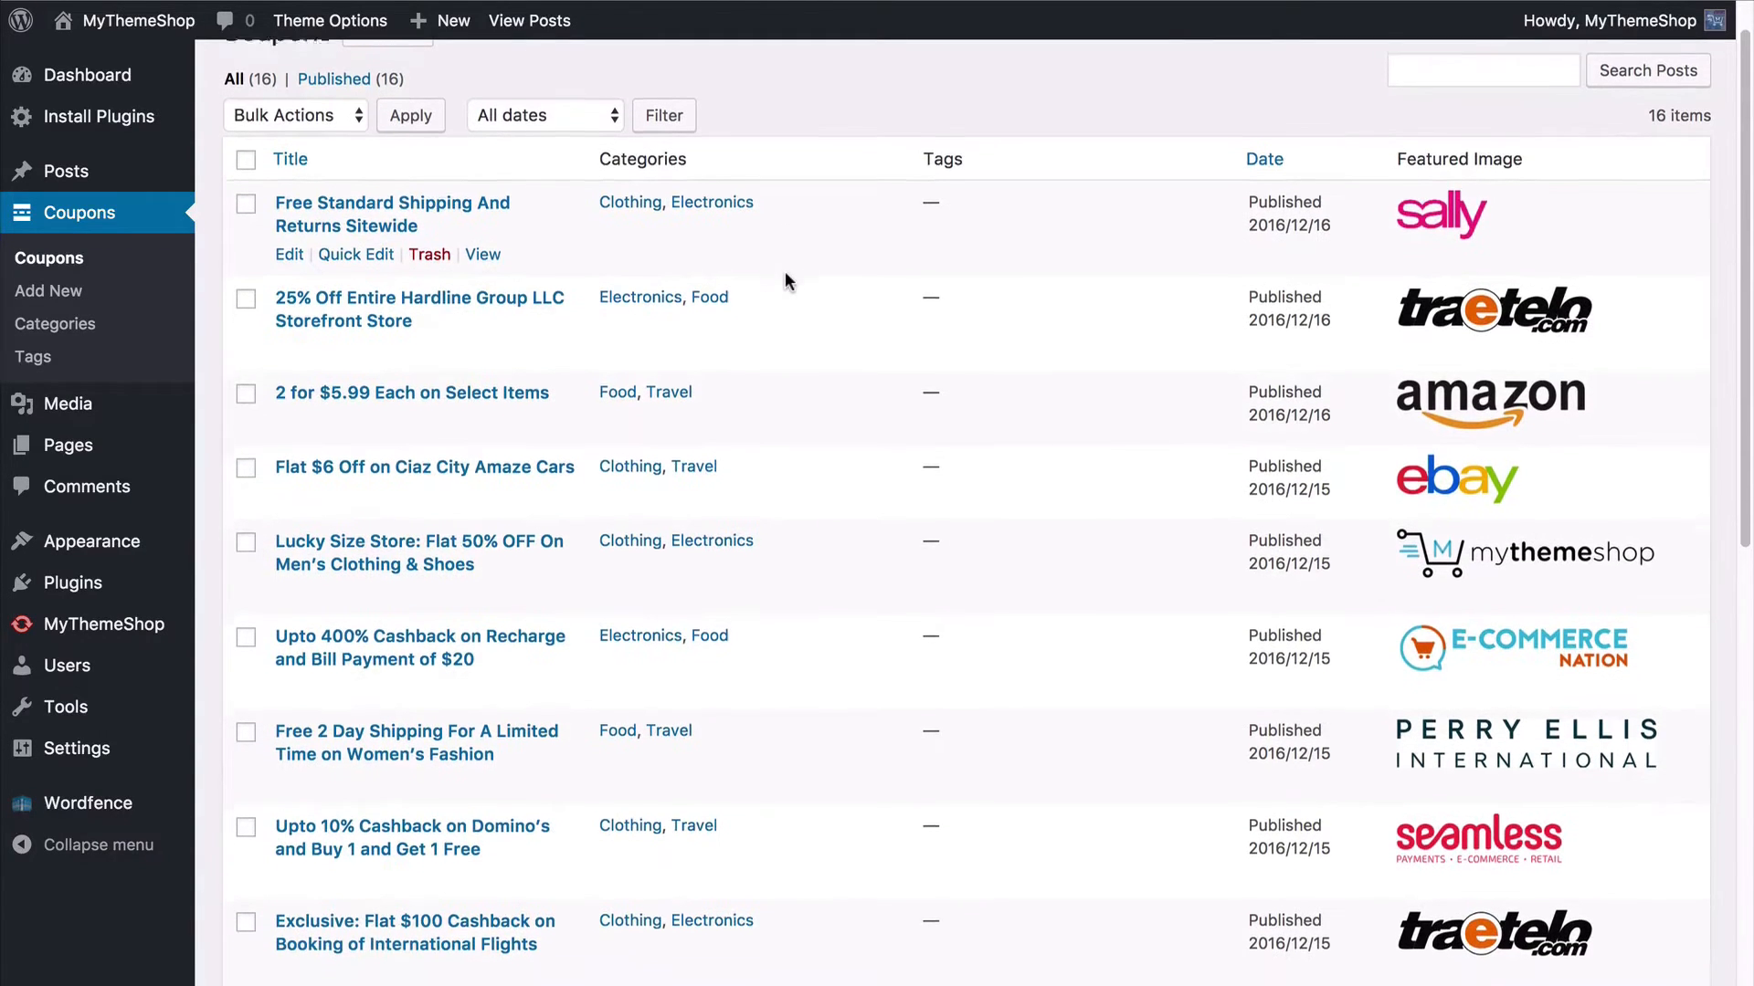
scroll(784, 281, up, 3)
click(369, 266)
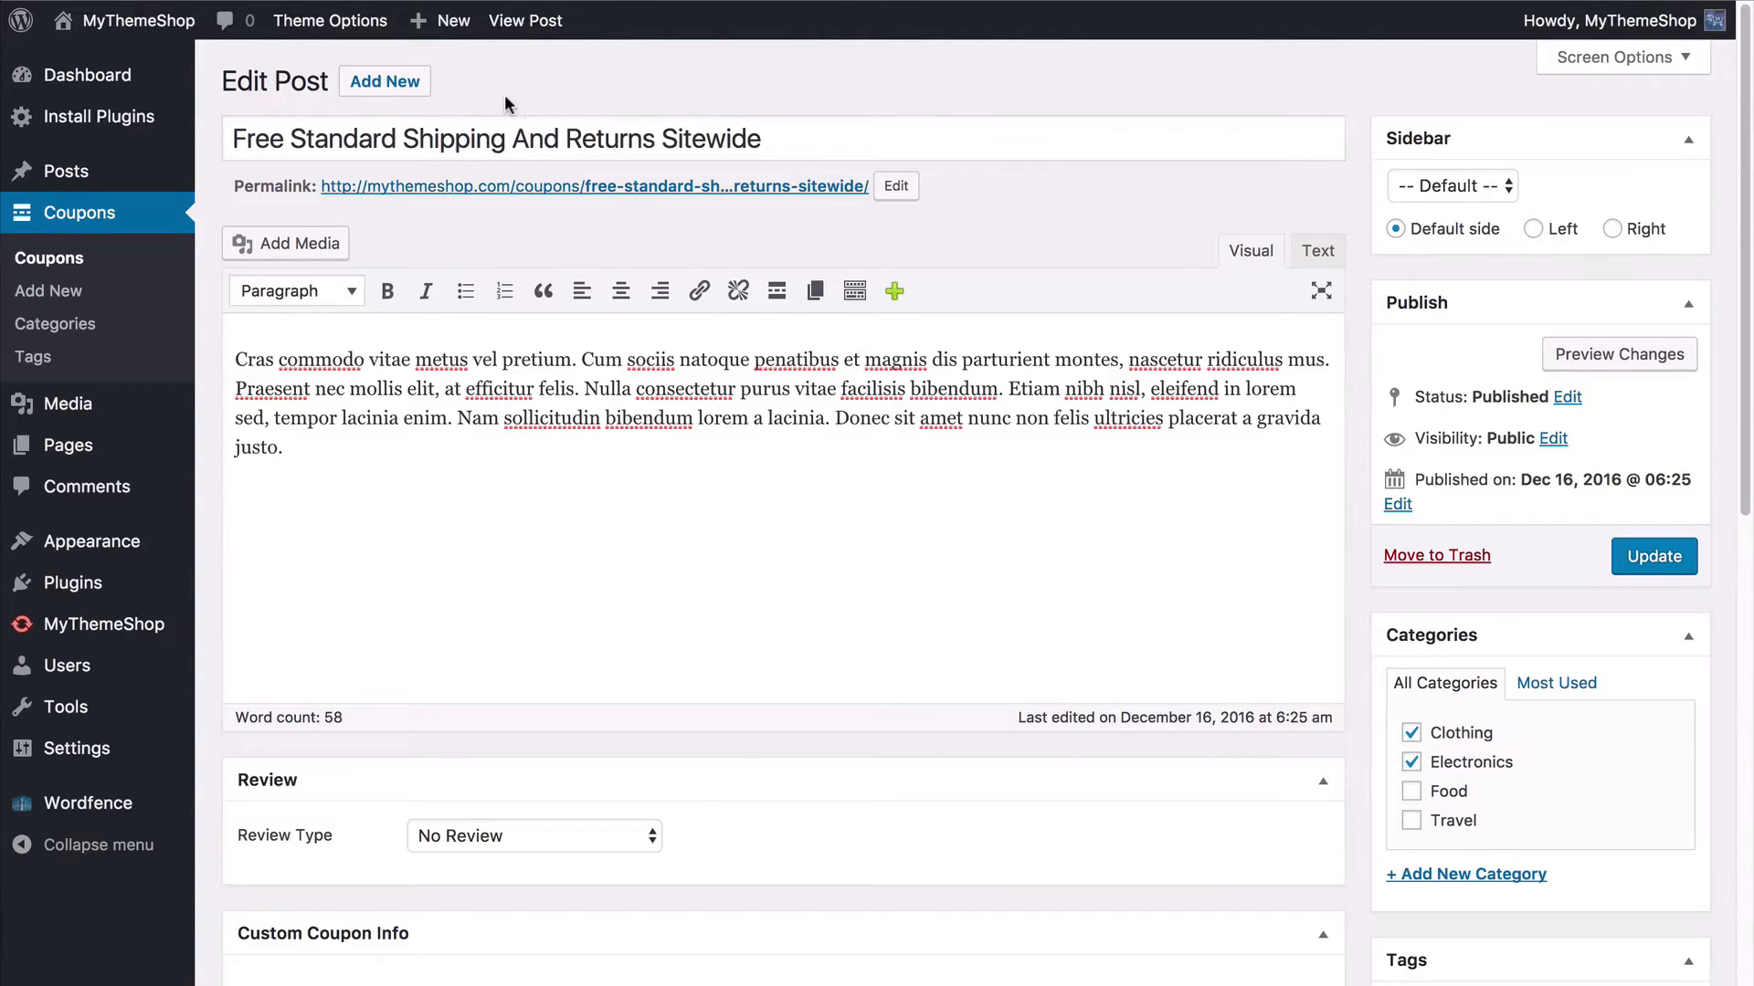
Step: Examine the coupon's content, categories, featured image and Custom Coupon Info fields, including featured text, extra rewards, expiry date and people used
scroll(311, 430, down, 1)
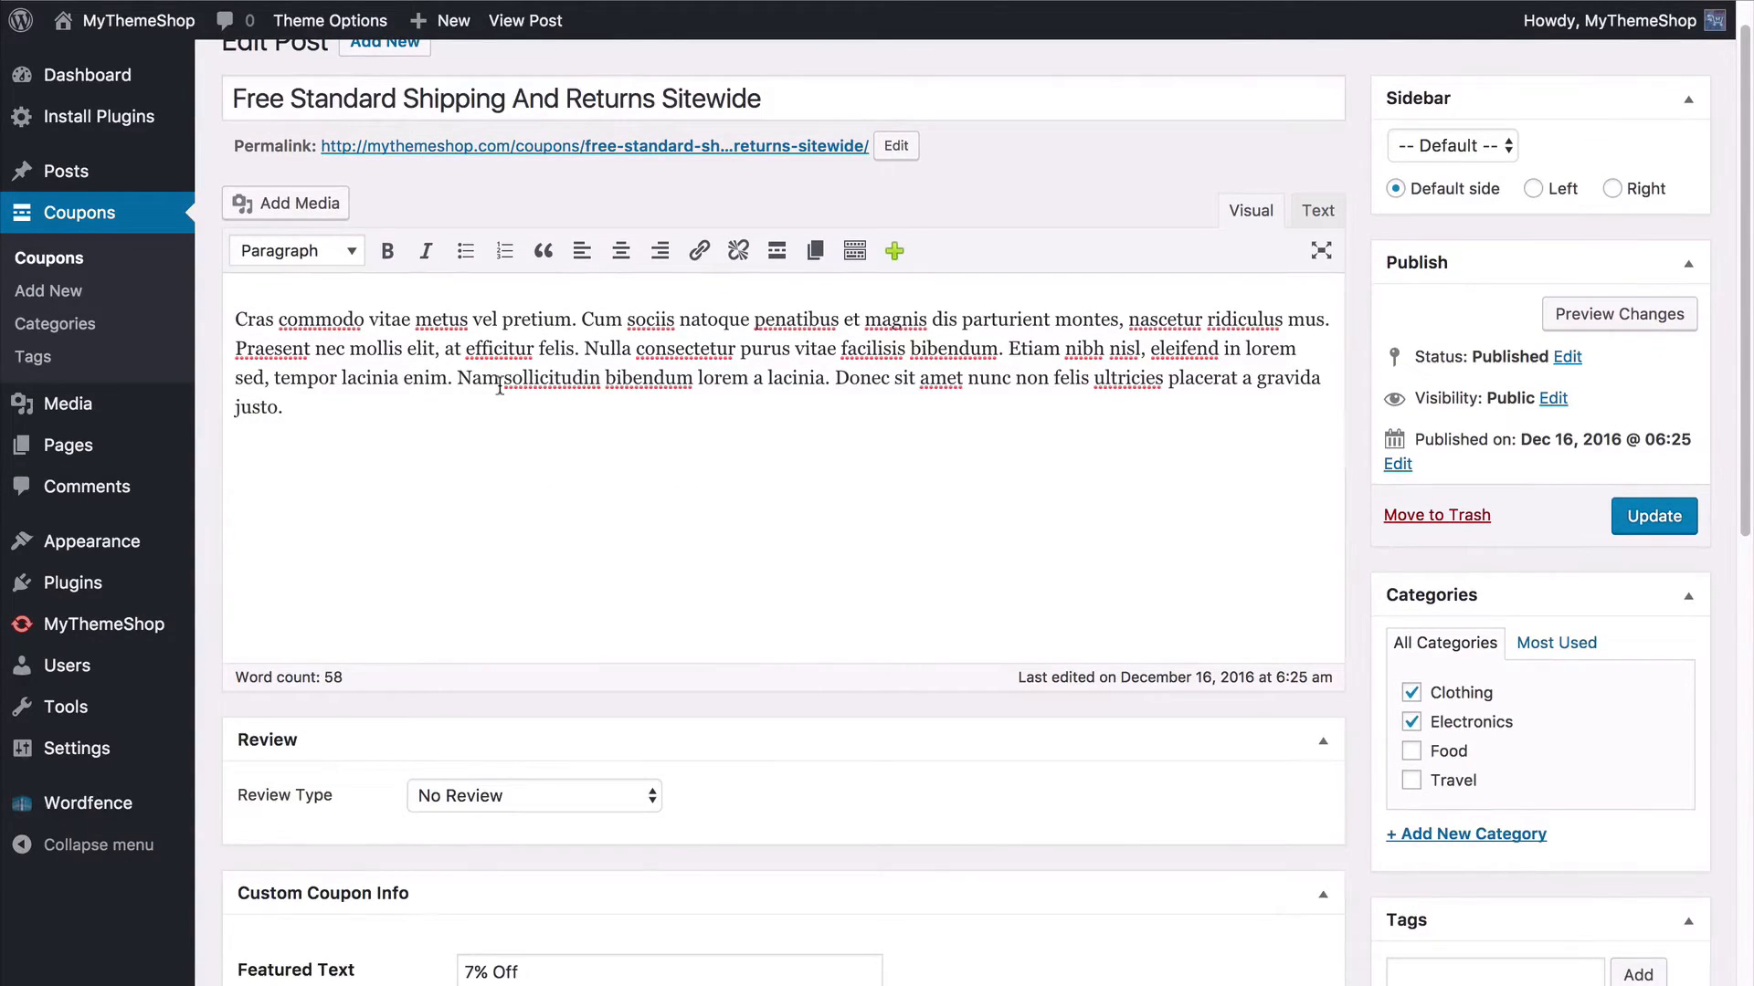
scroll(499, 387, down, 10)
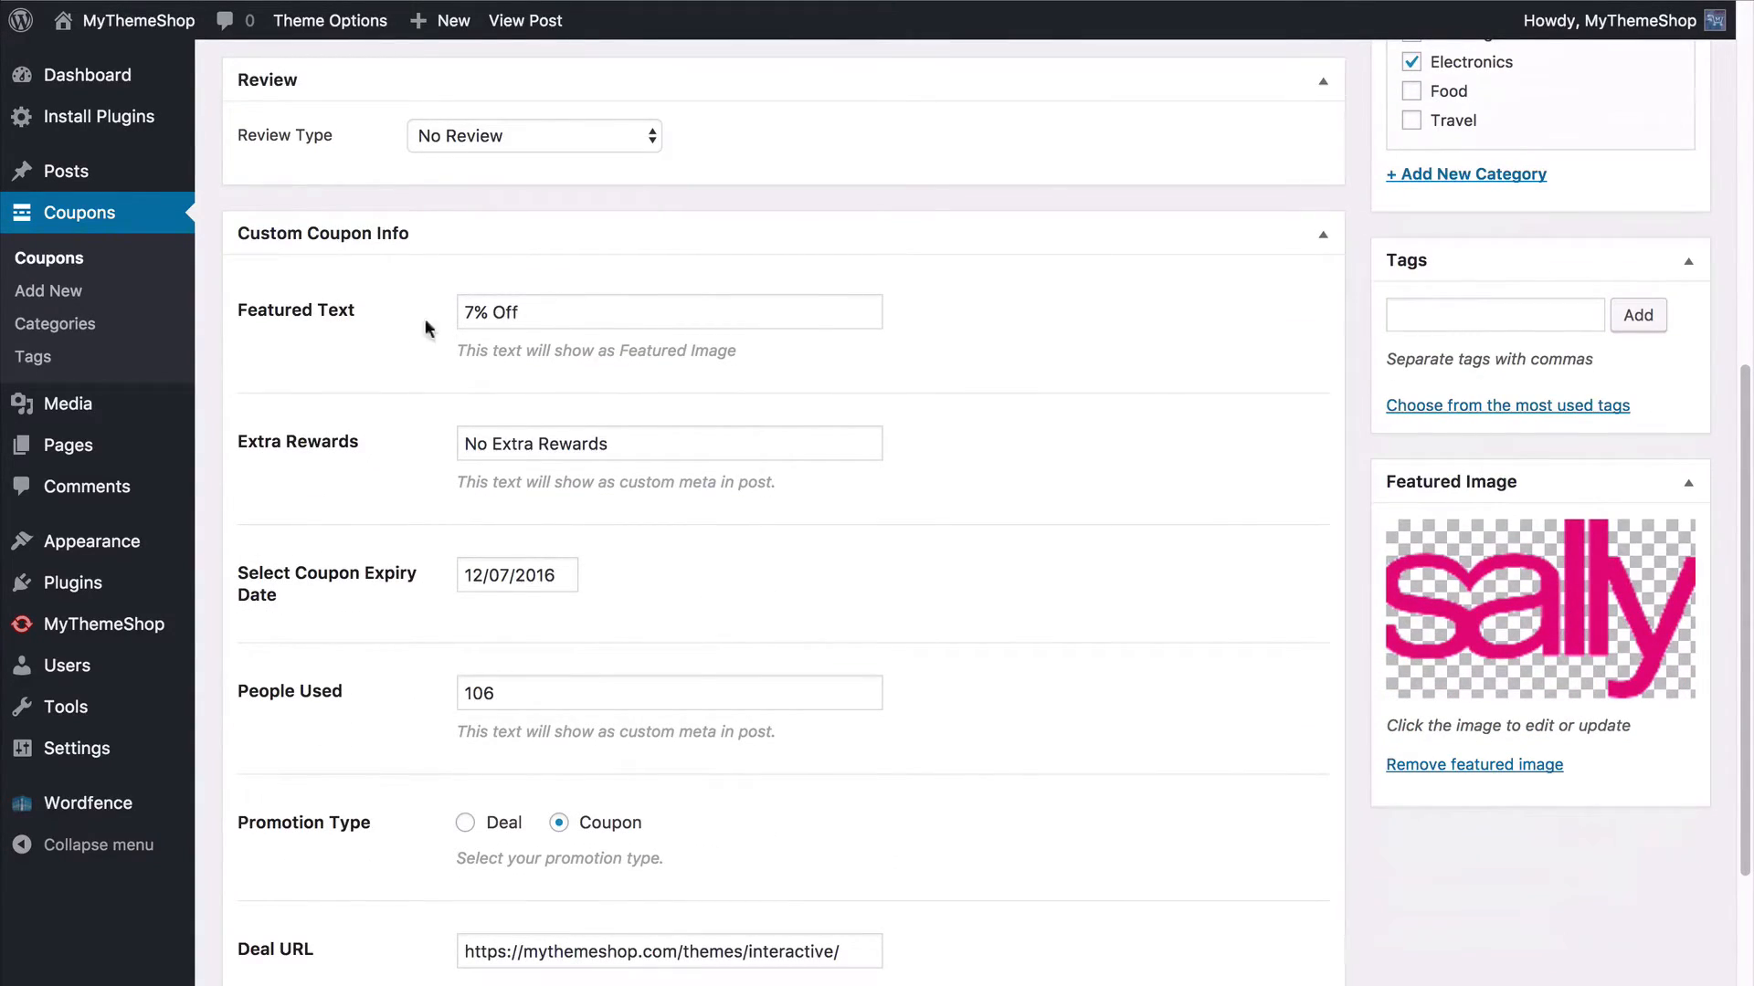
scroll(626, 344, up, 10)
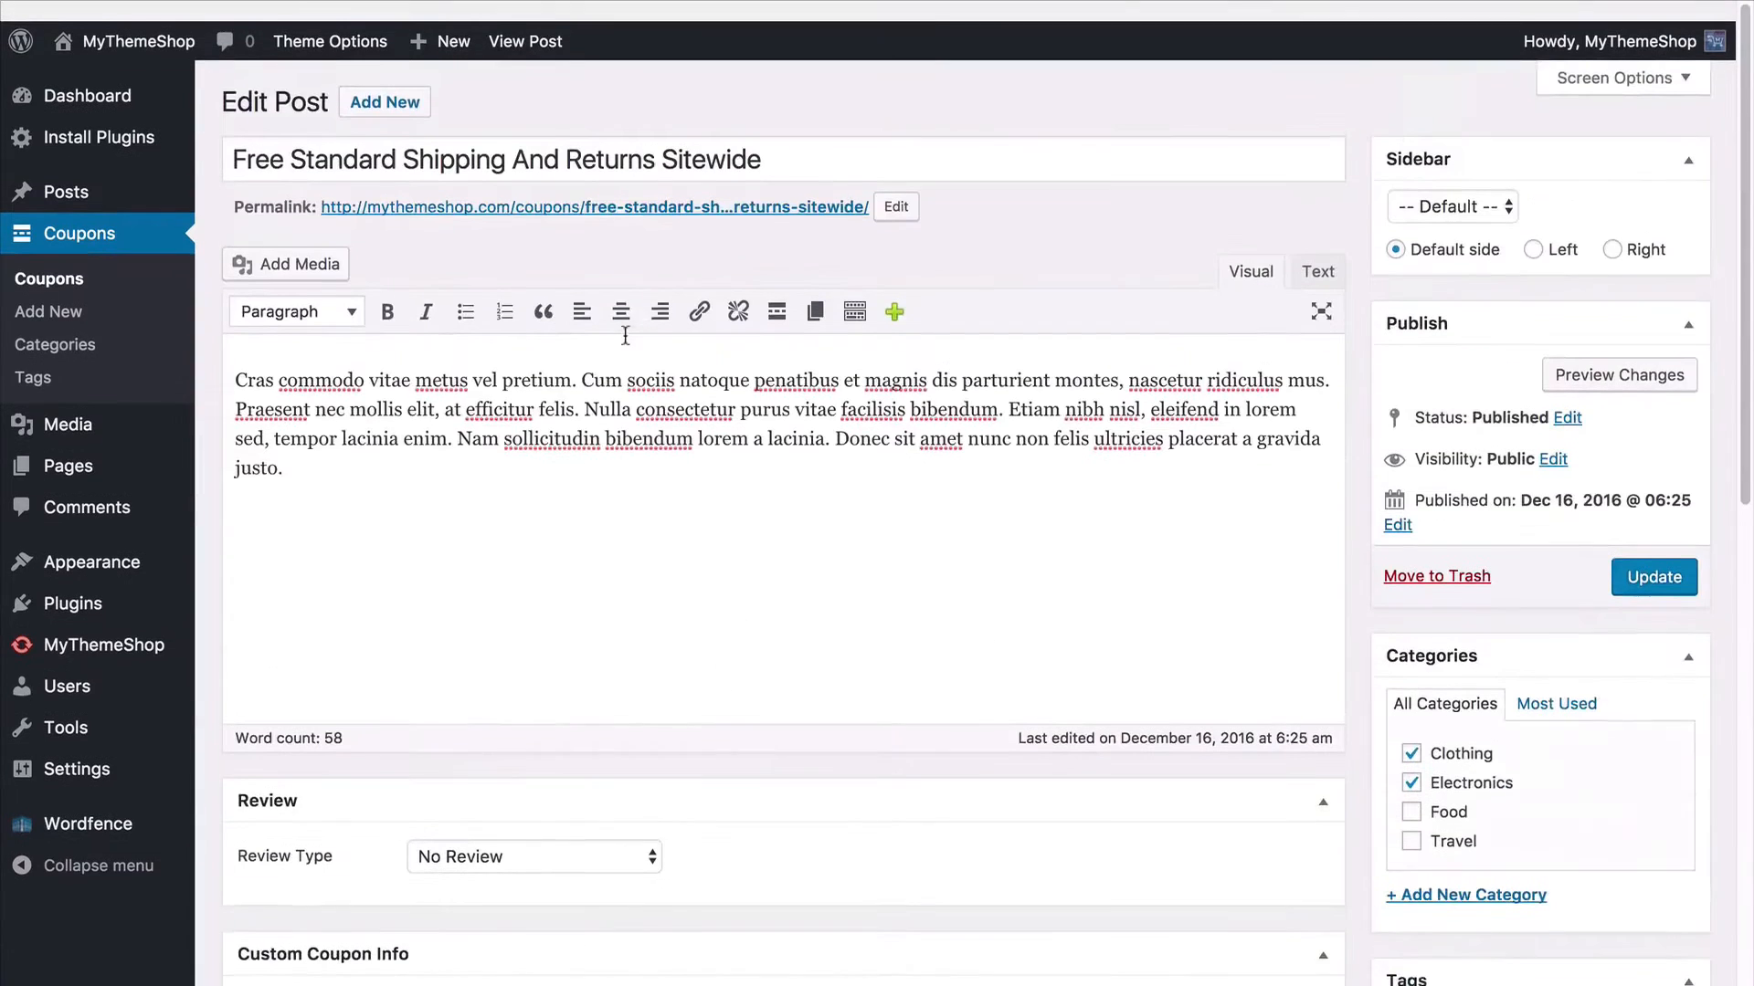
scroll(642, 747, down, 8)
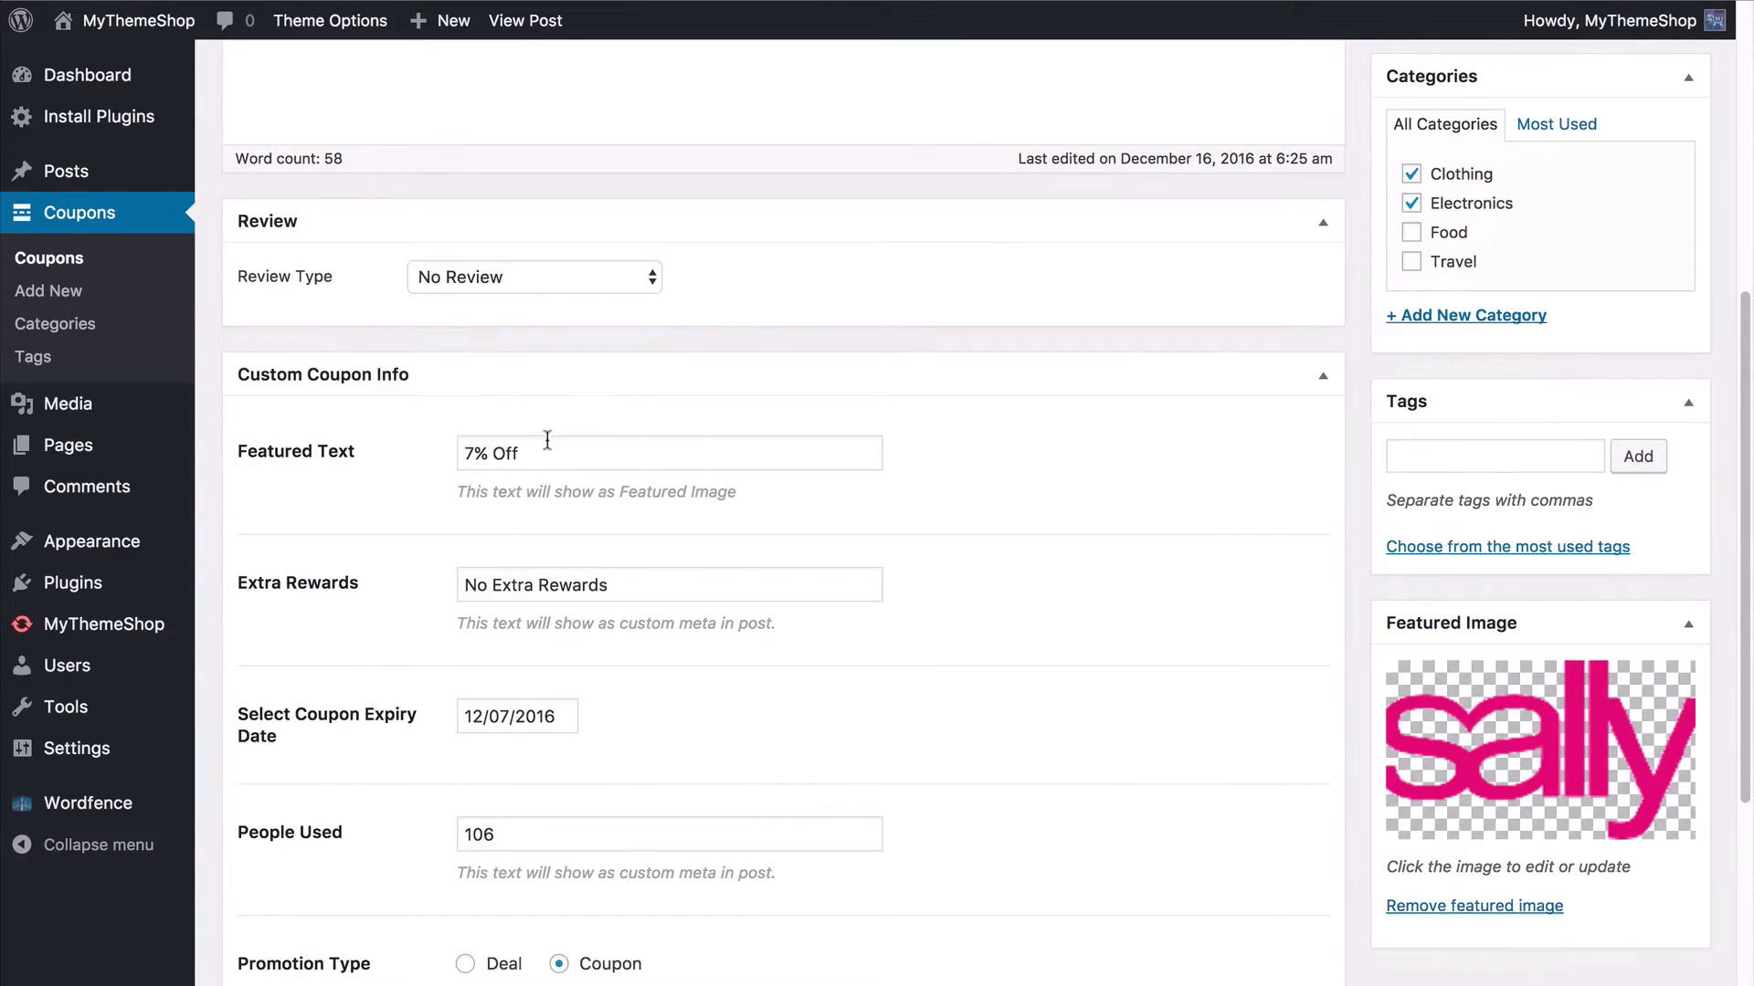
scroll(560, 438, down, 2)
click(615, 407)
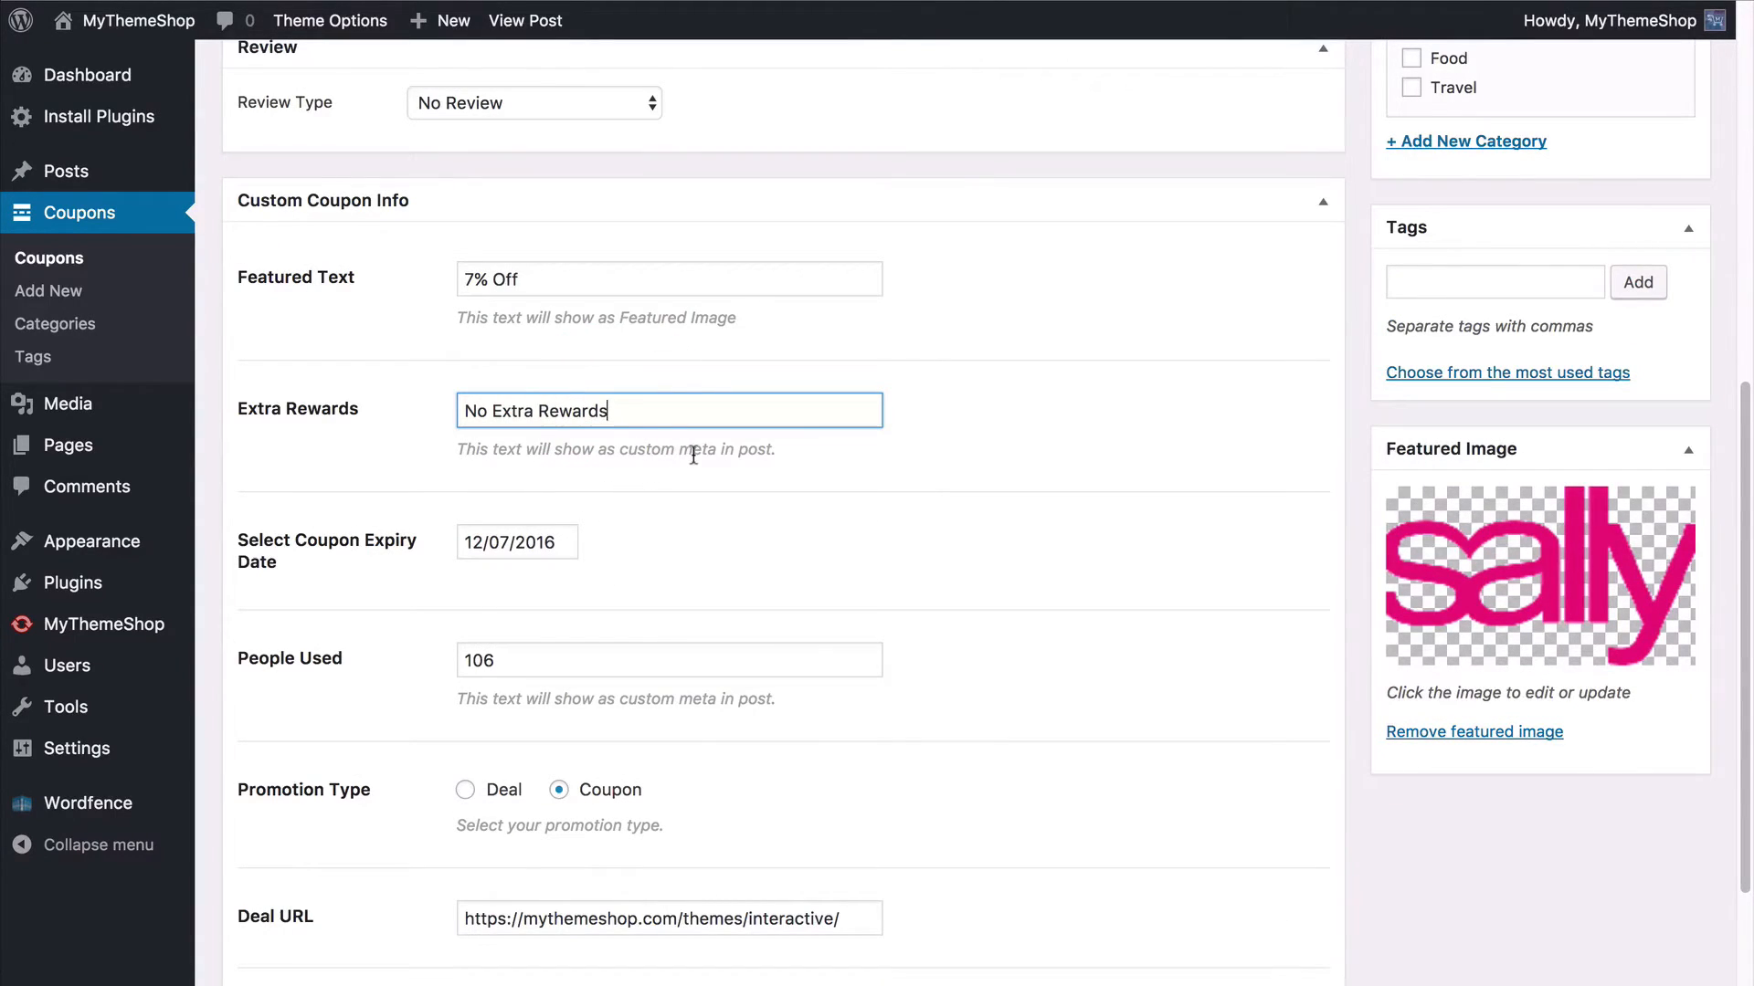
click(655, 519)
scroll(654, 521, down, 1)
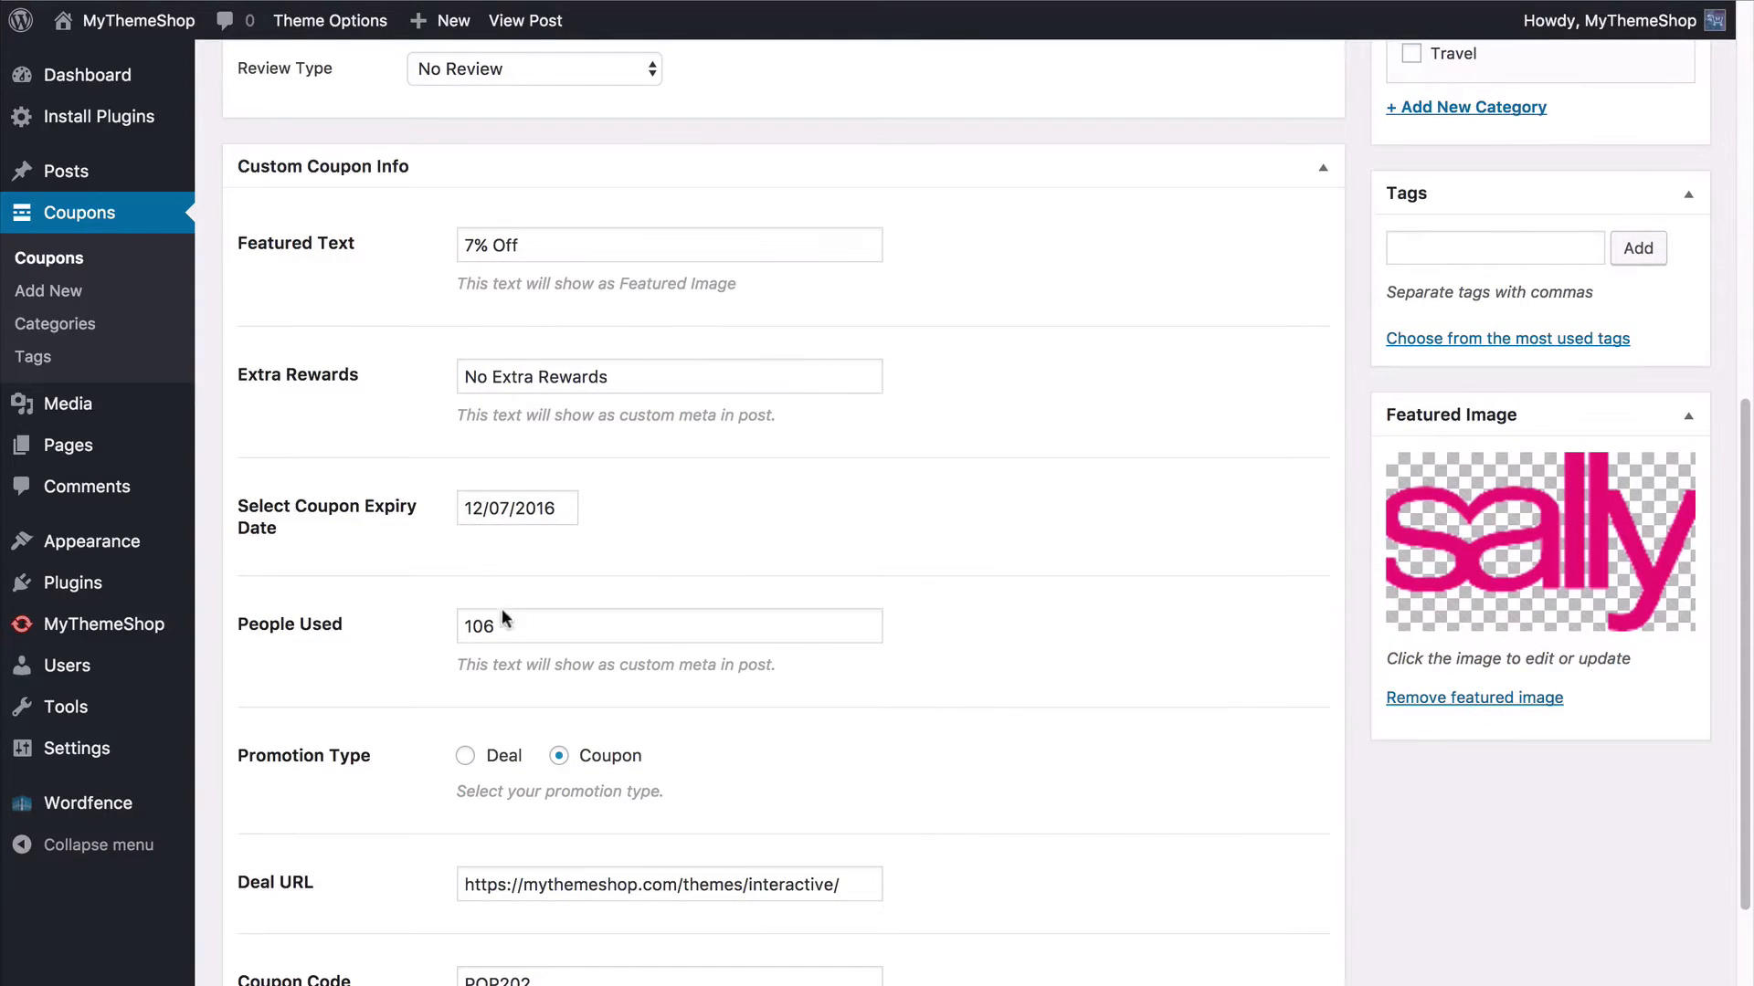
scroll(505, 619, down, 2)
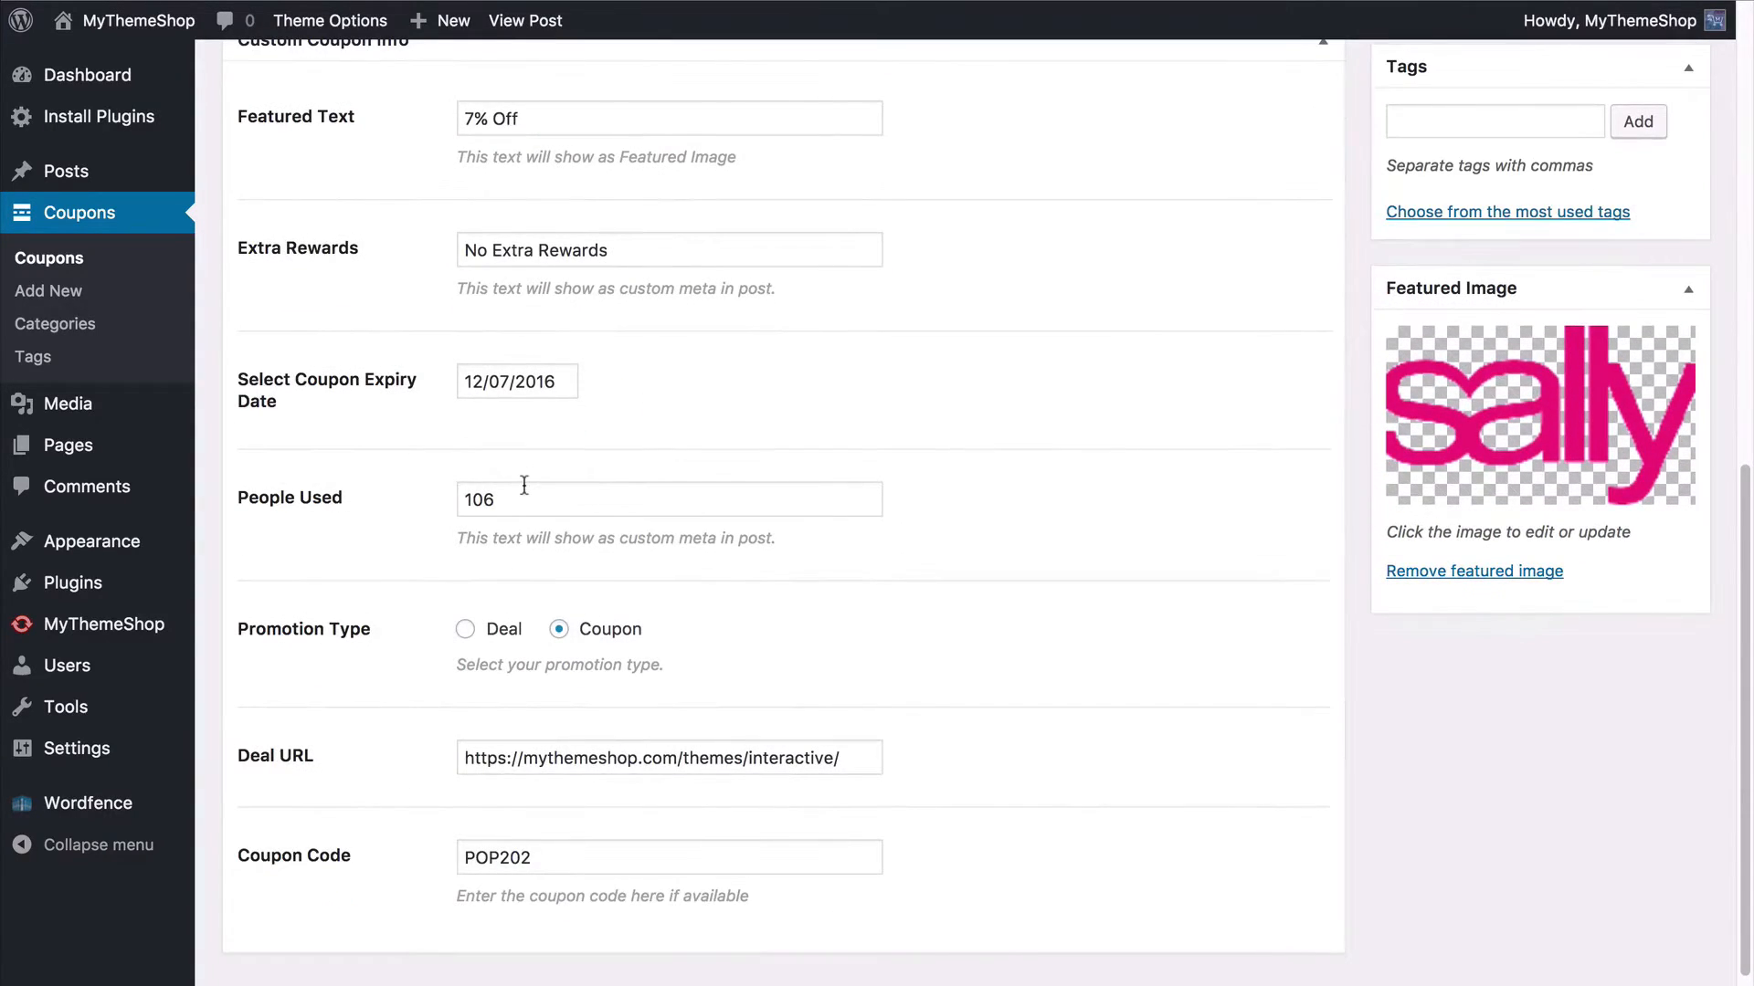
Step: Try the Deal promotion type for the coupon and switch back to Coupon
click(490, 635)
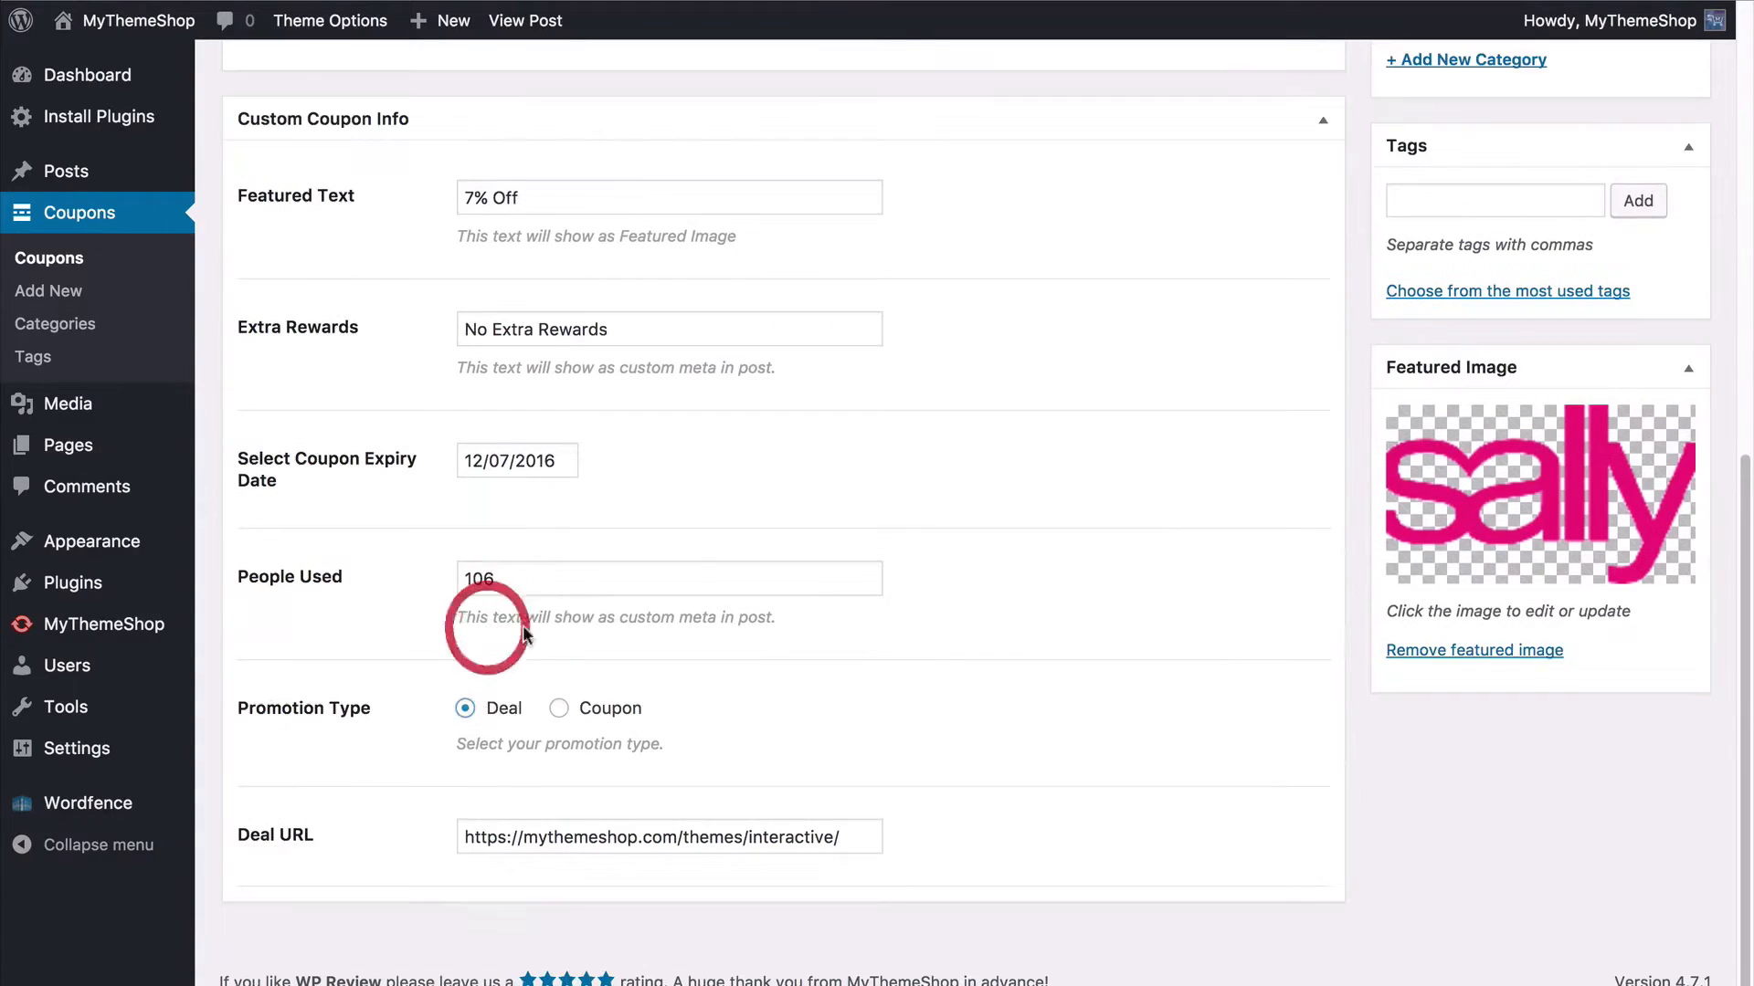
click(562, 712)
scroll(512, 708, down, 2)
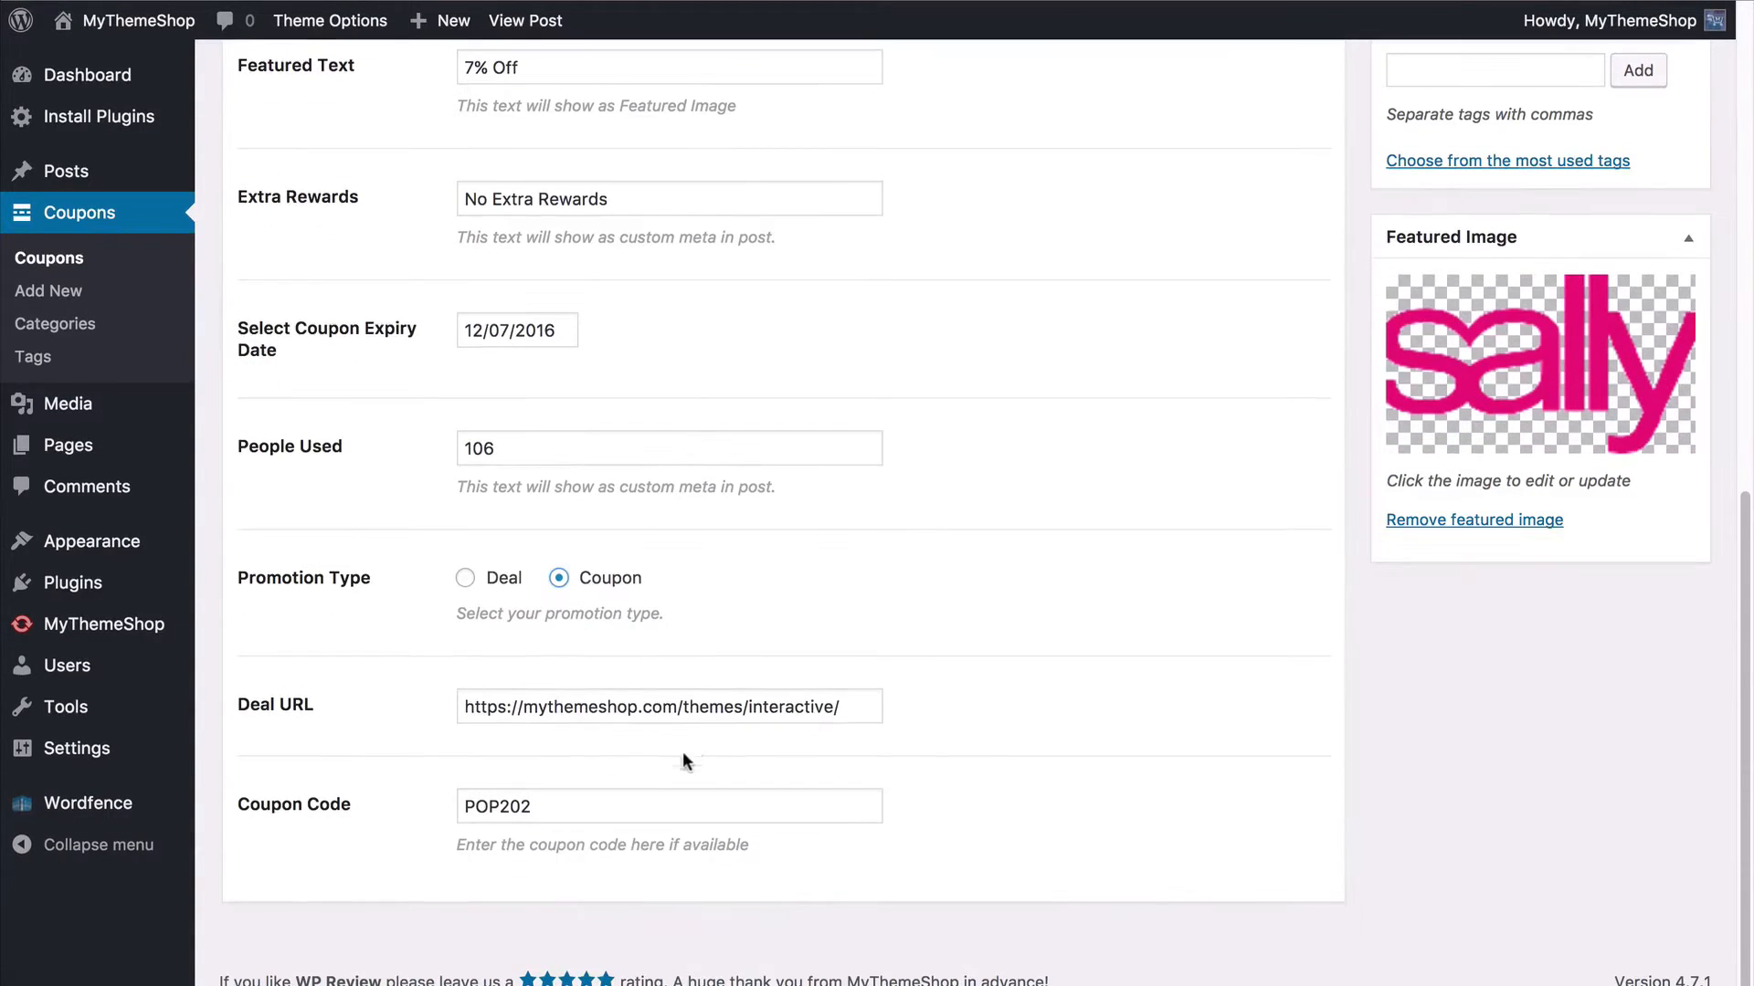
Step: View the coupon's published page and compare its details with the Custom Coupon Info fields in the editor
scroll(1066, 606, up, 1)
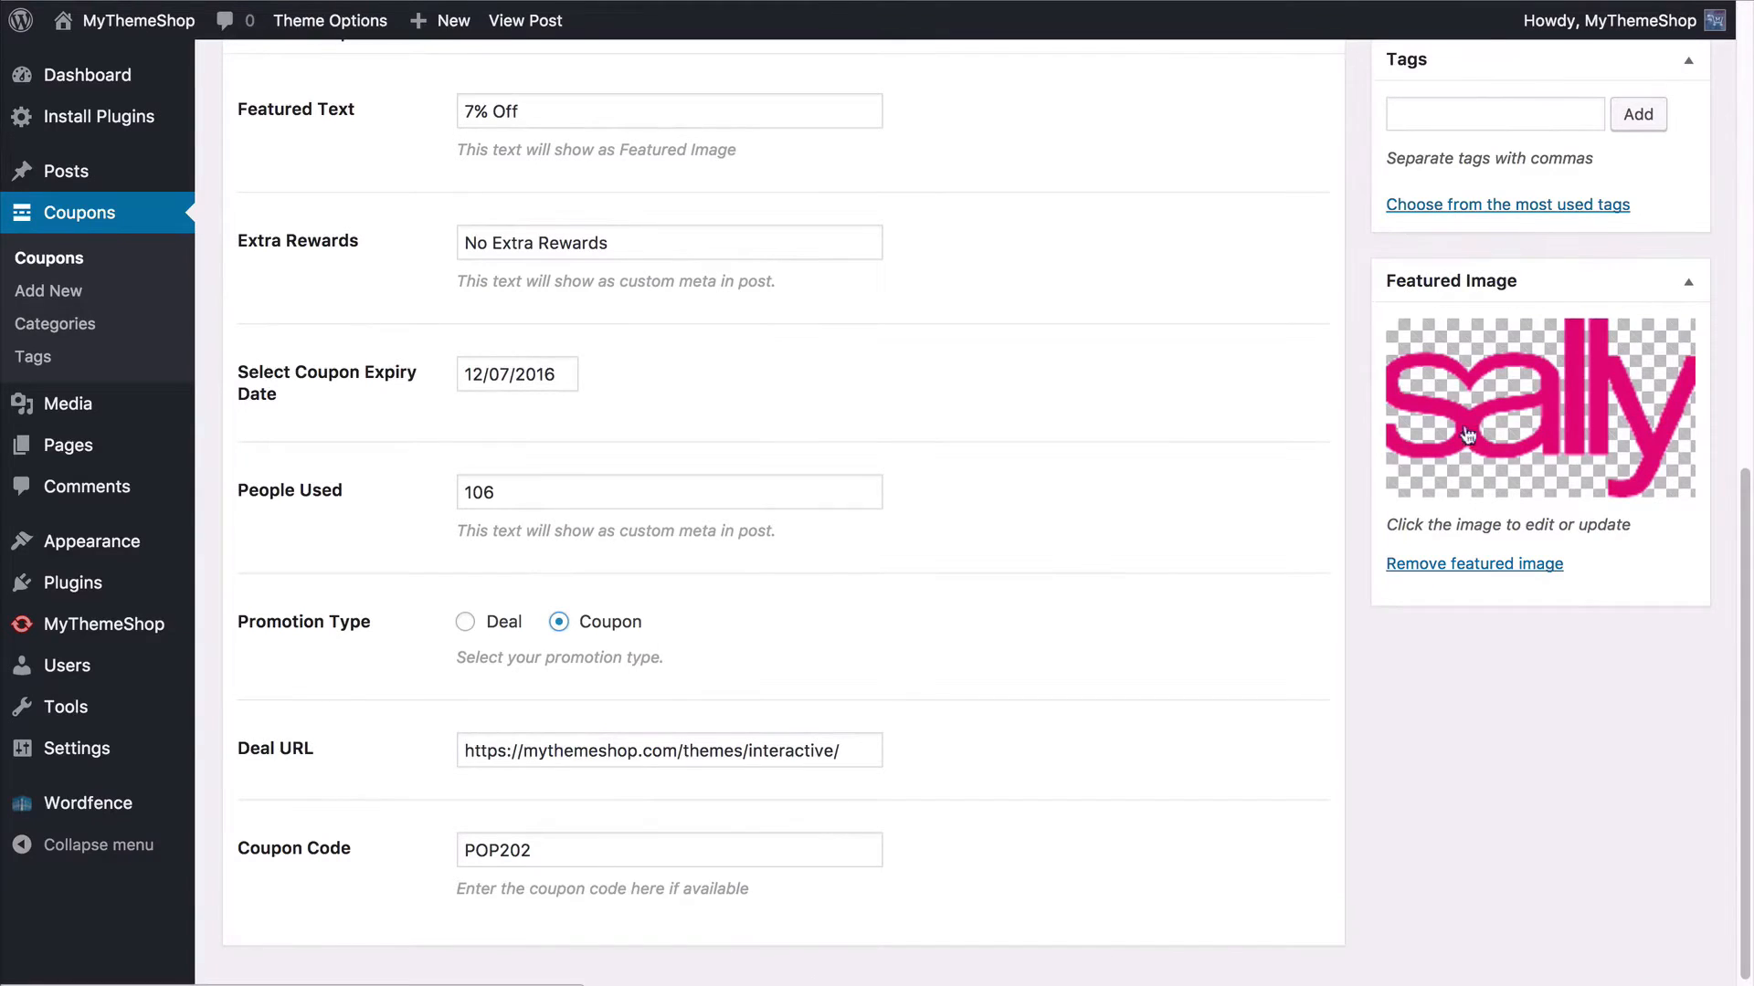
scroll(1345, 386, up, 9)
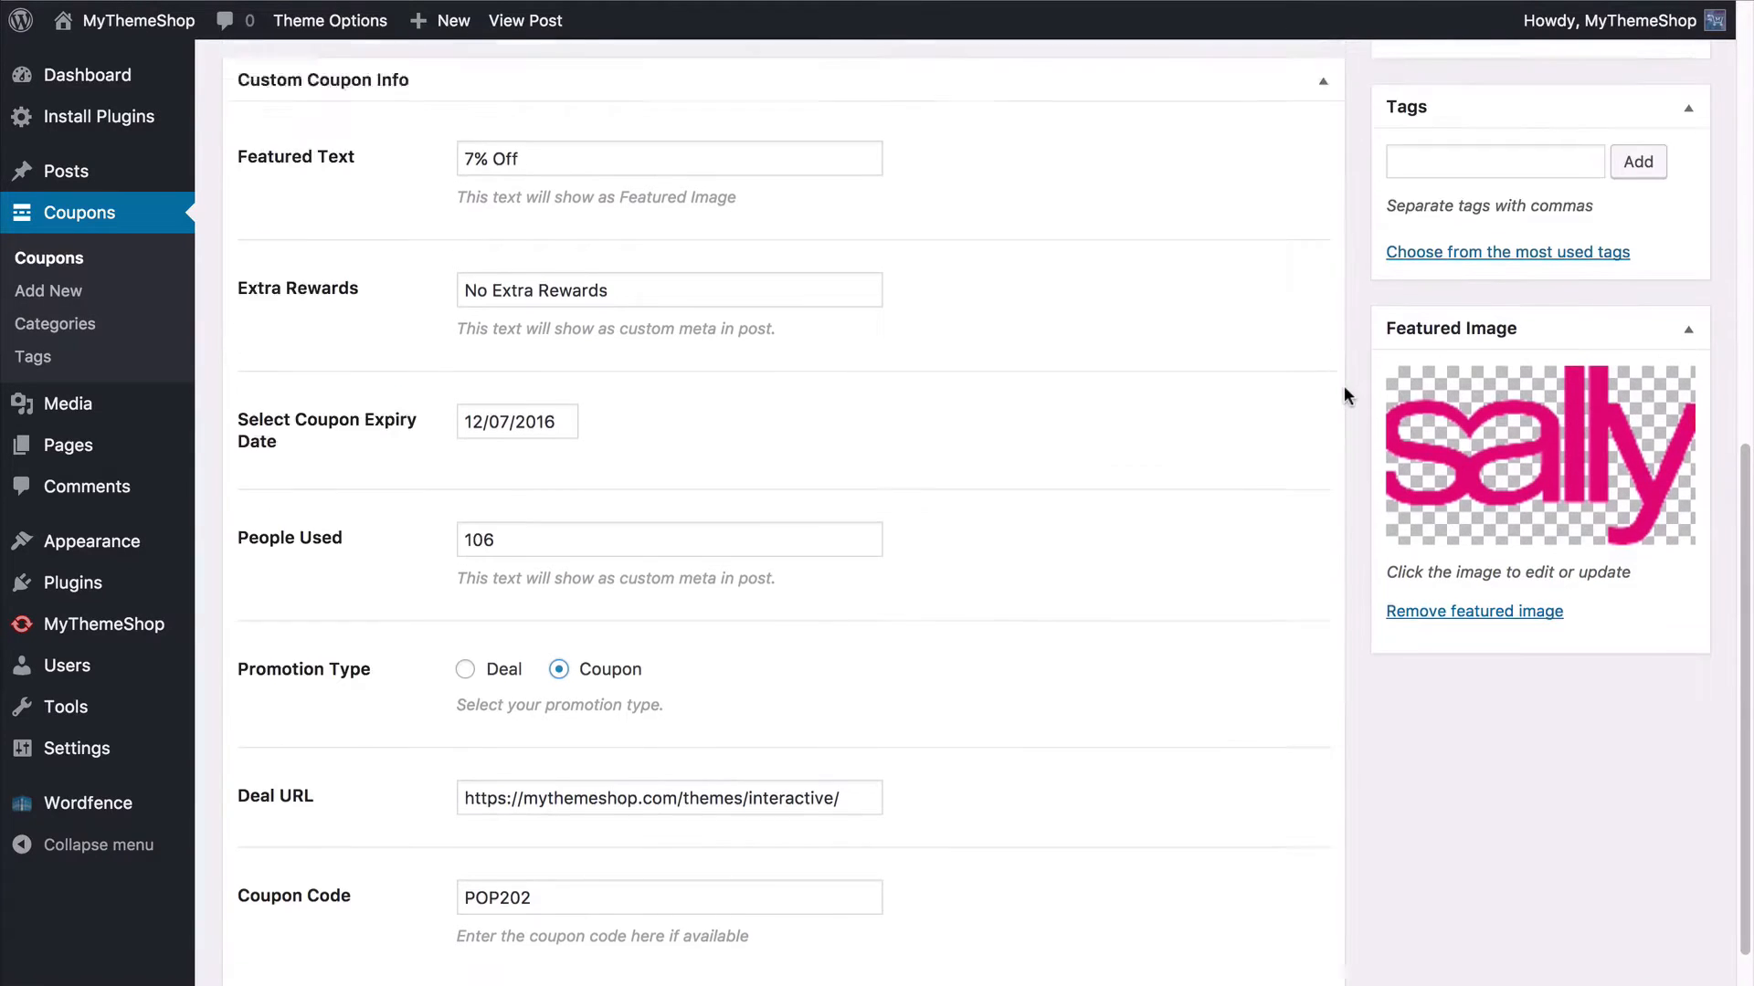
scroll(1345, 385, up, 1)
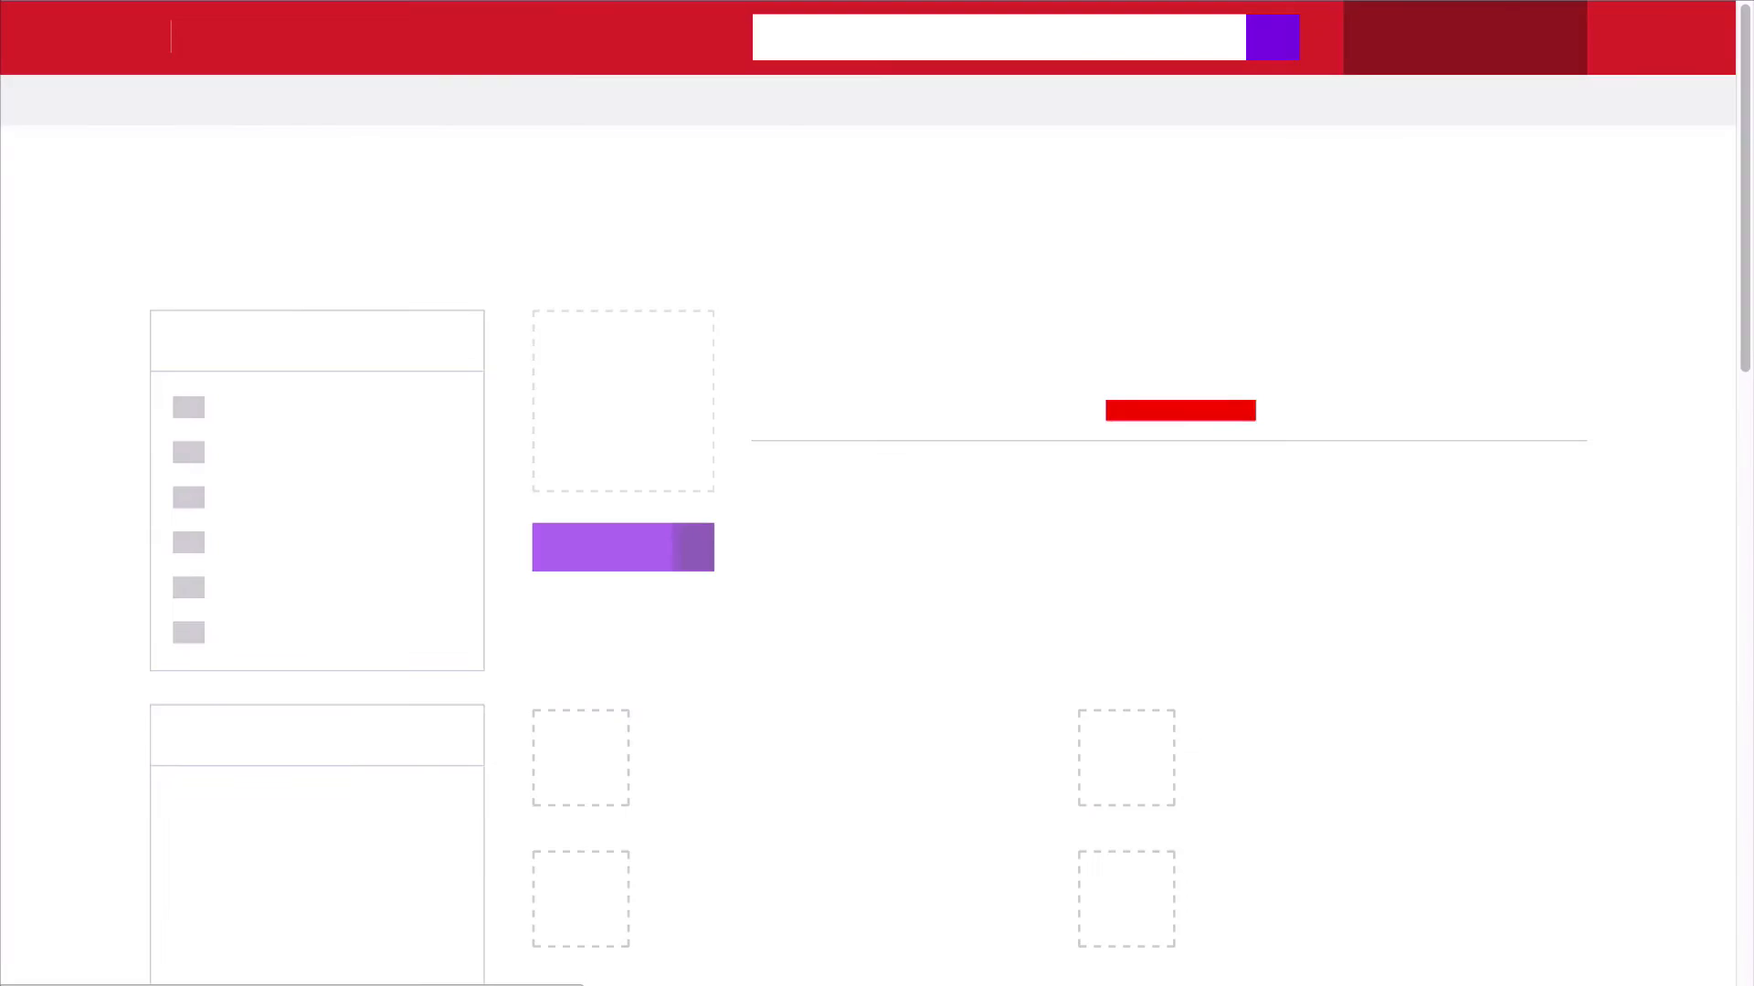
scroll(986, 274, down, 1)
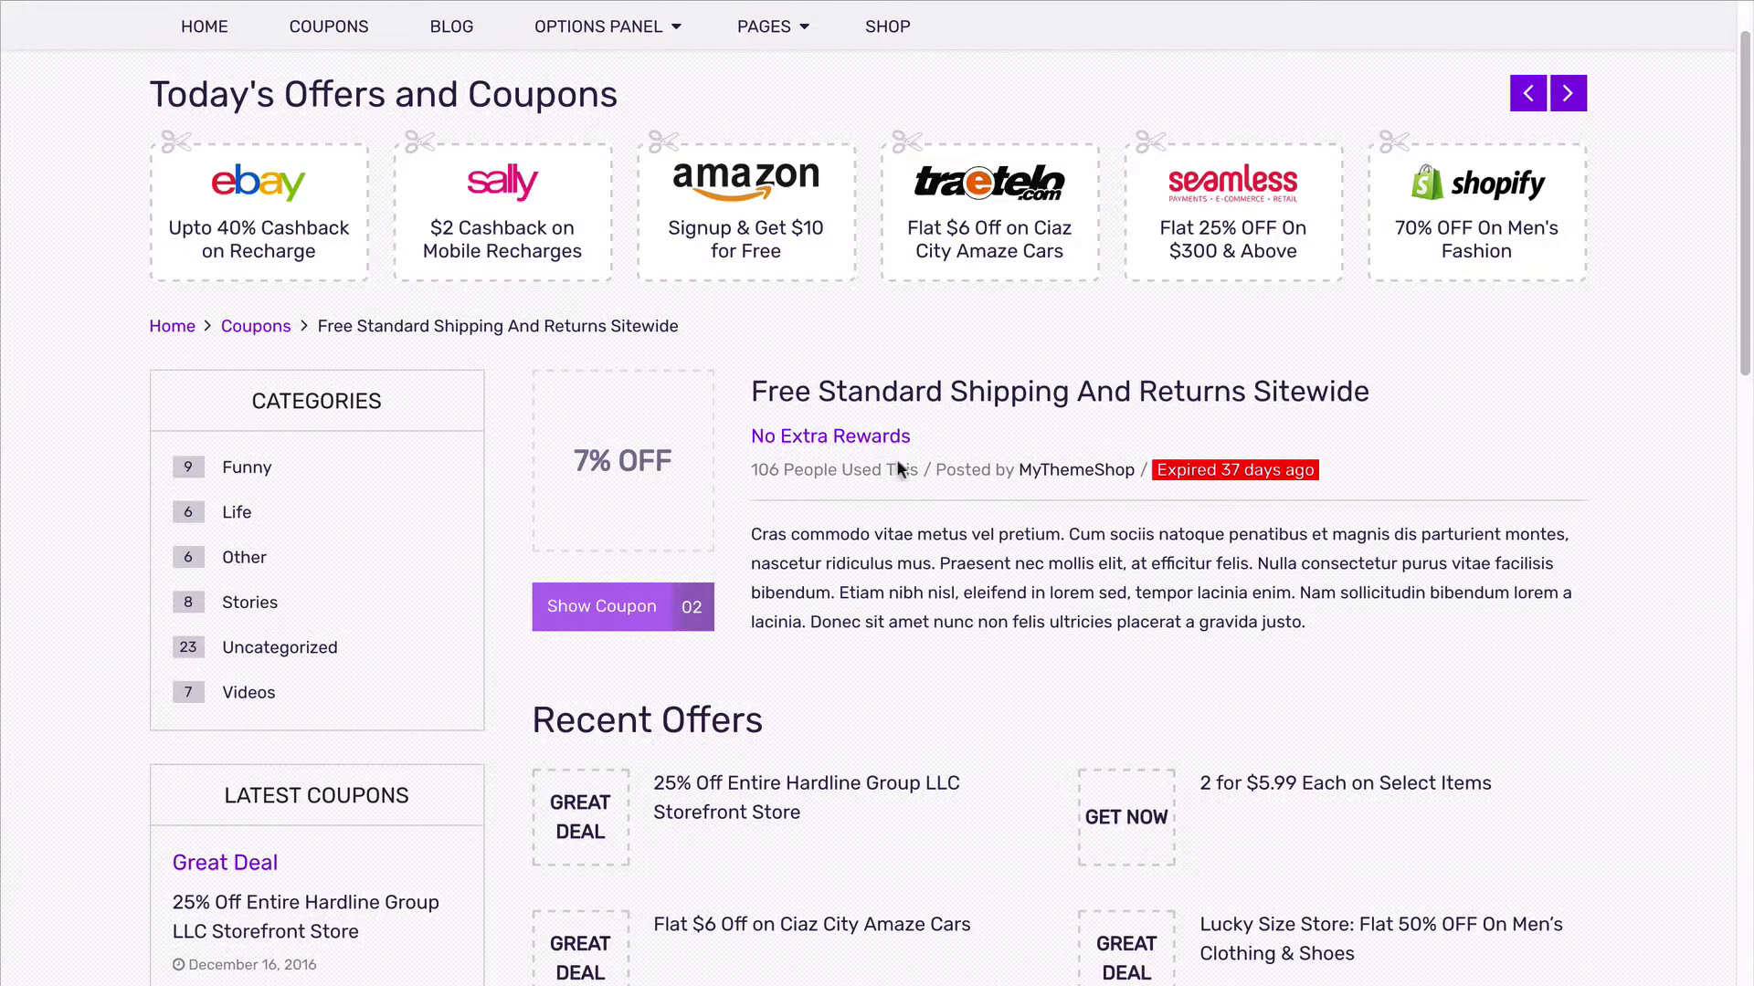
scroll(905, 479, down, 1)
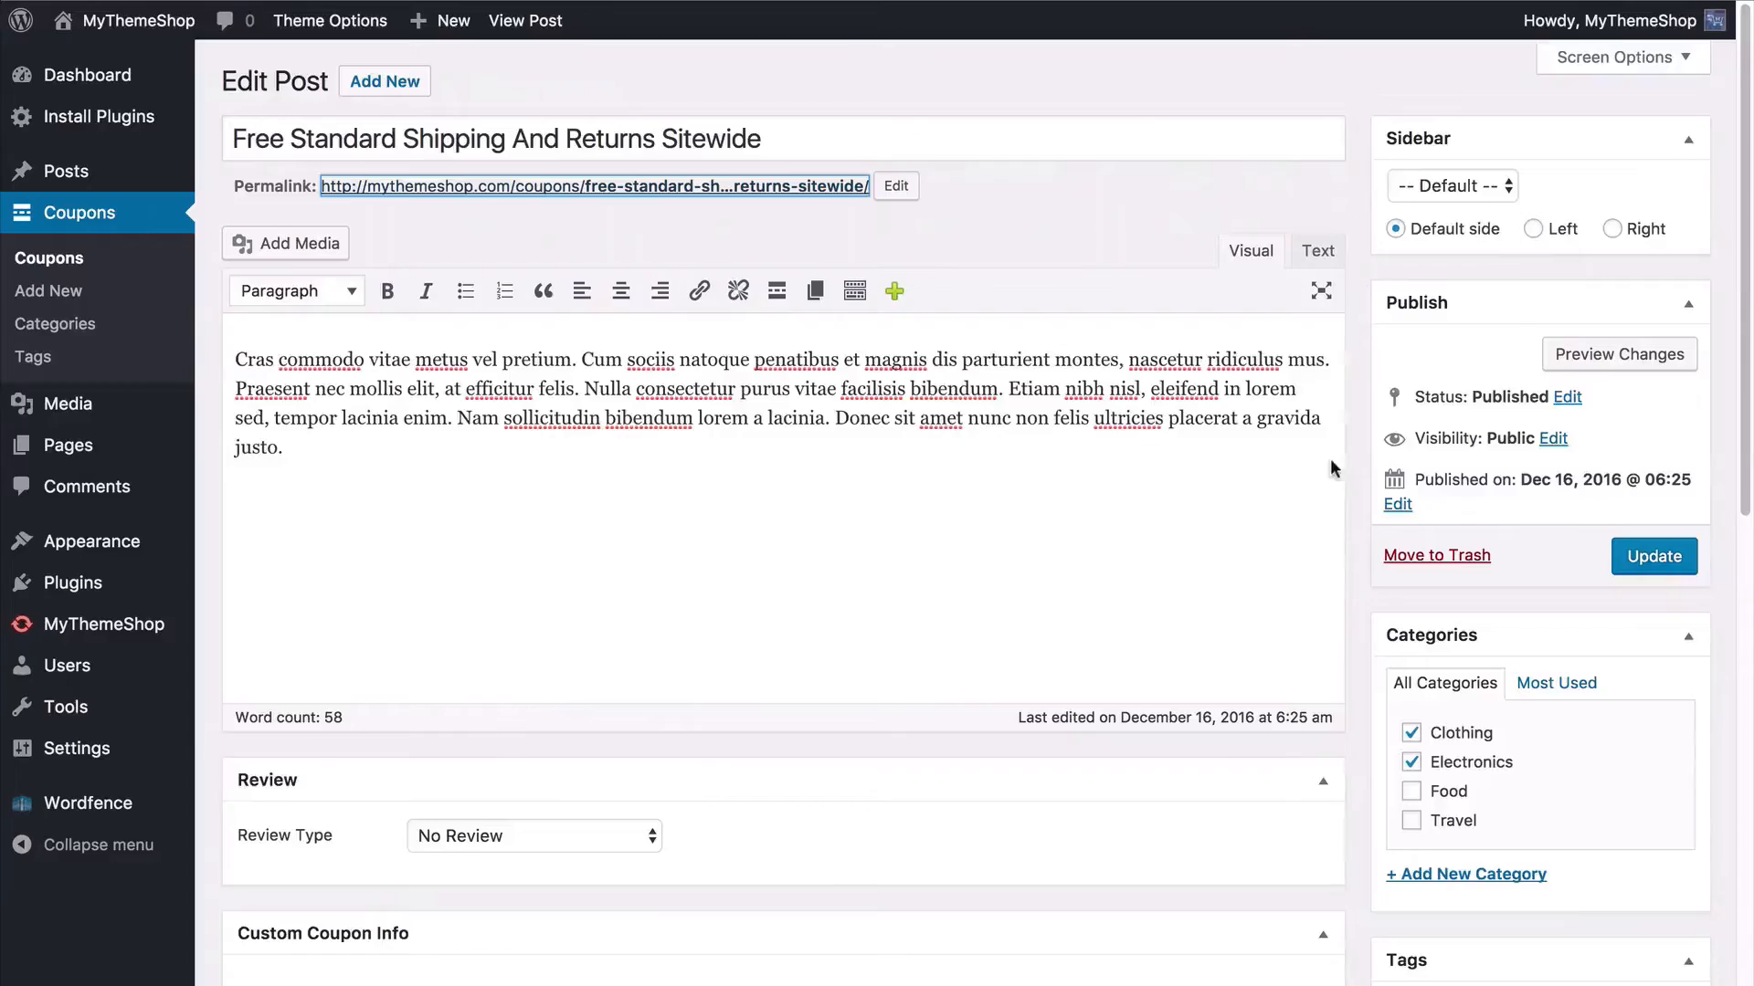
scroll(853, 498, down, 10)
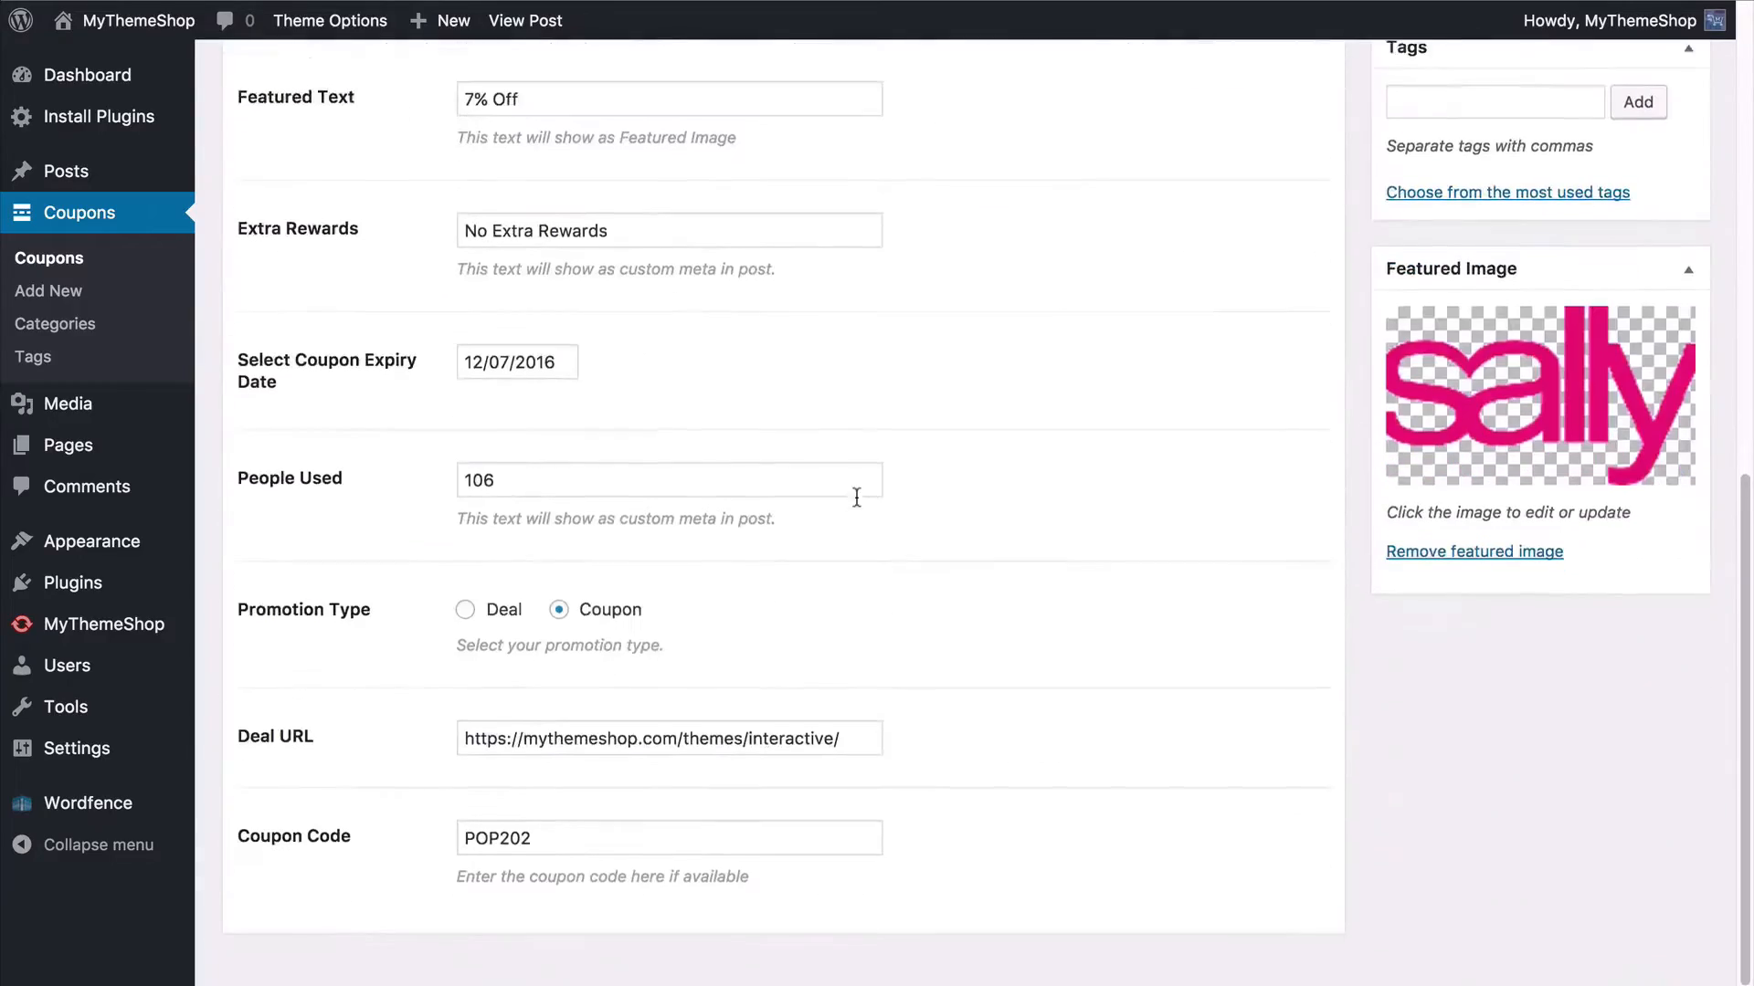
scroll(945, 522, up, 3)
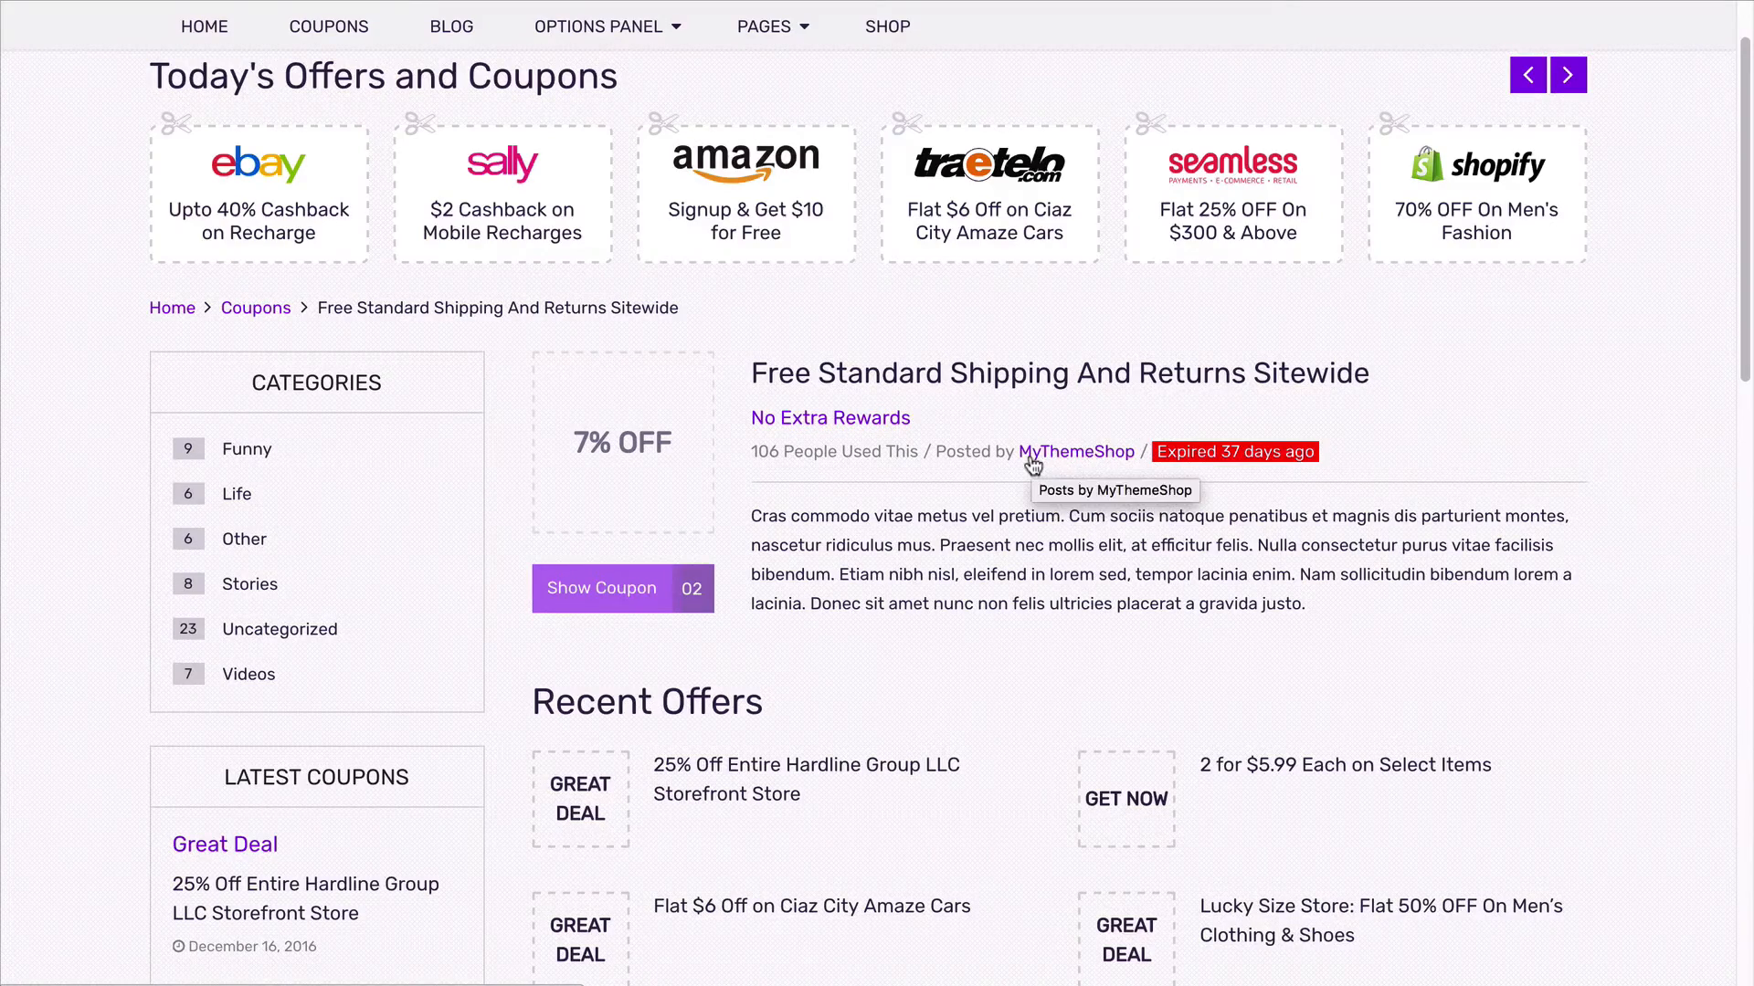
Step: Show the coupon code popup on the published coupon page, close it, and look over the coupon details
scroll(1031, 456, down, 2)
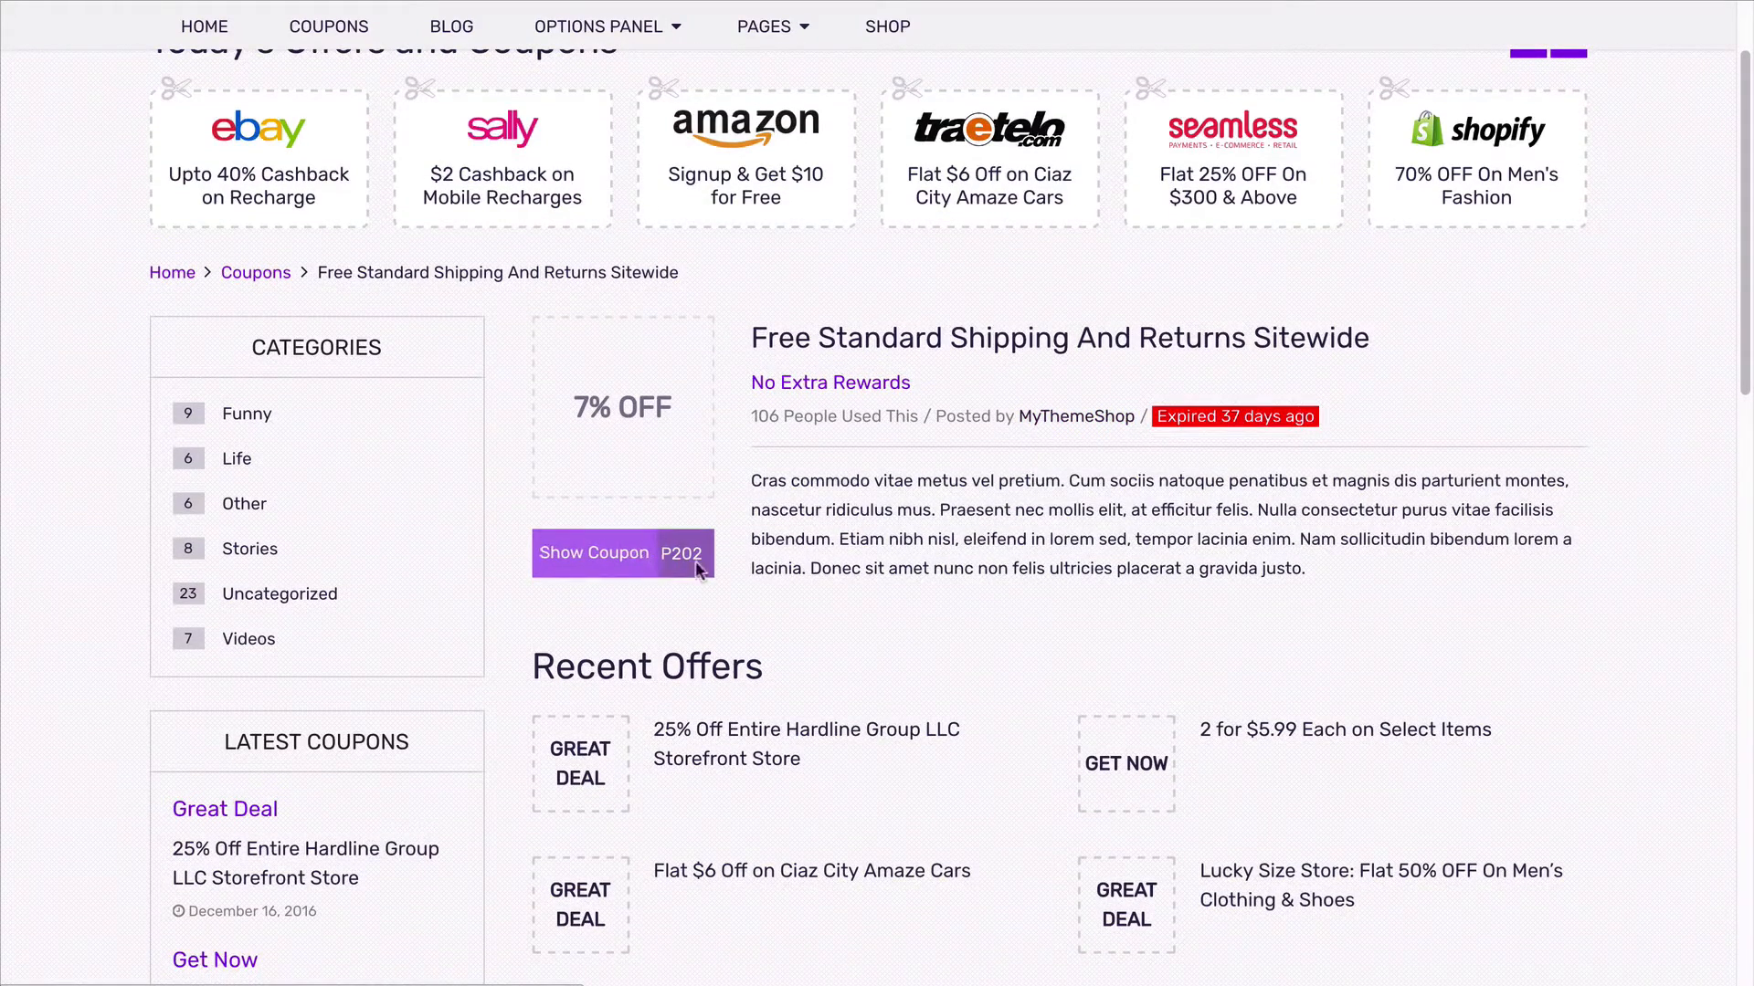
click(589, 559)
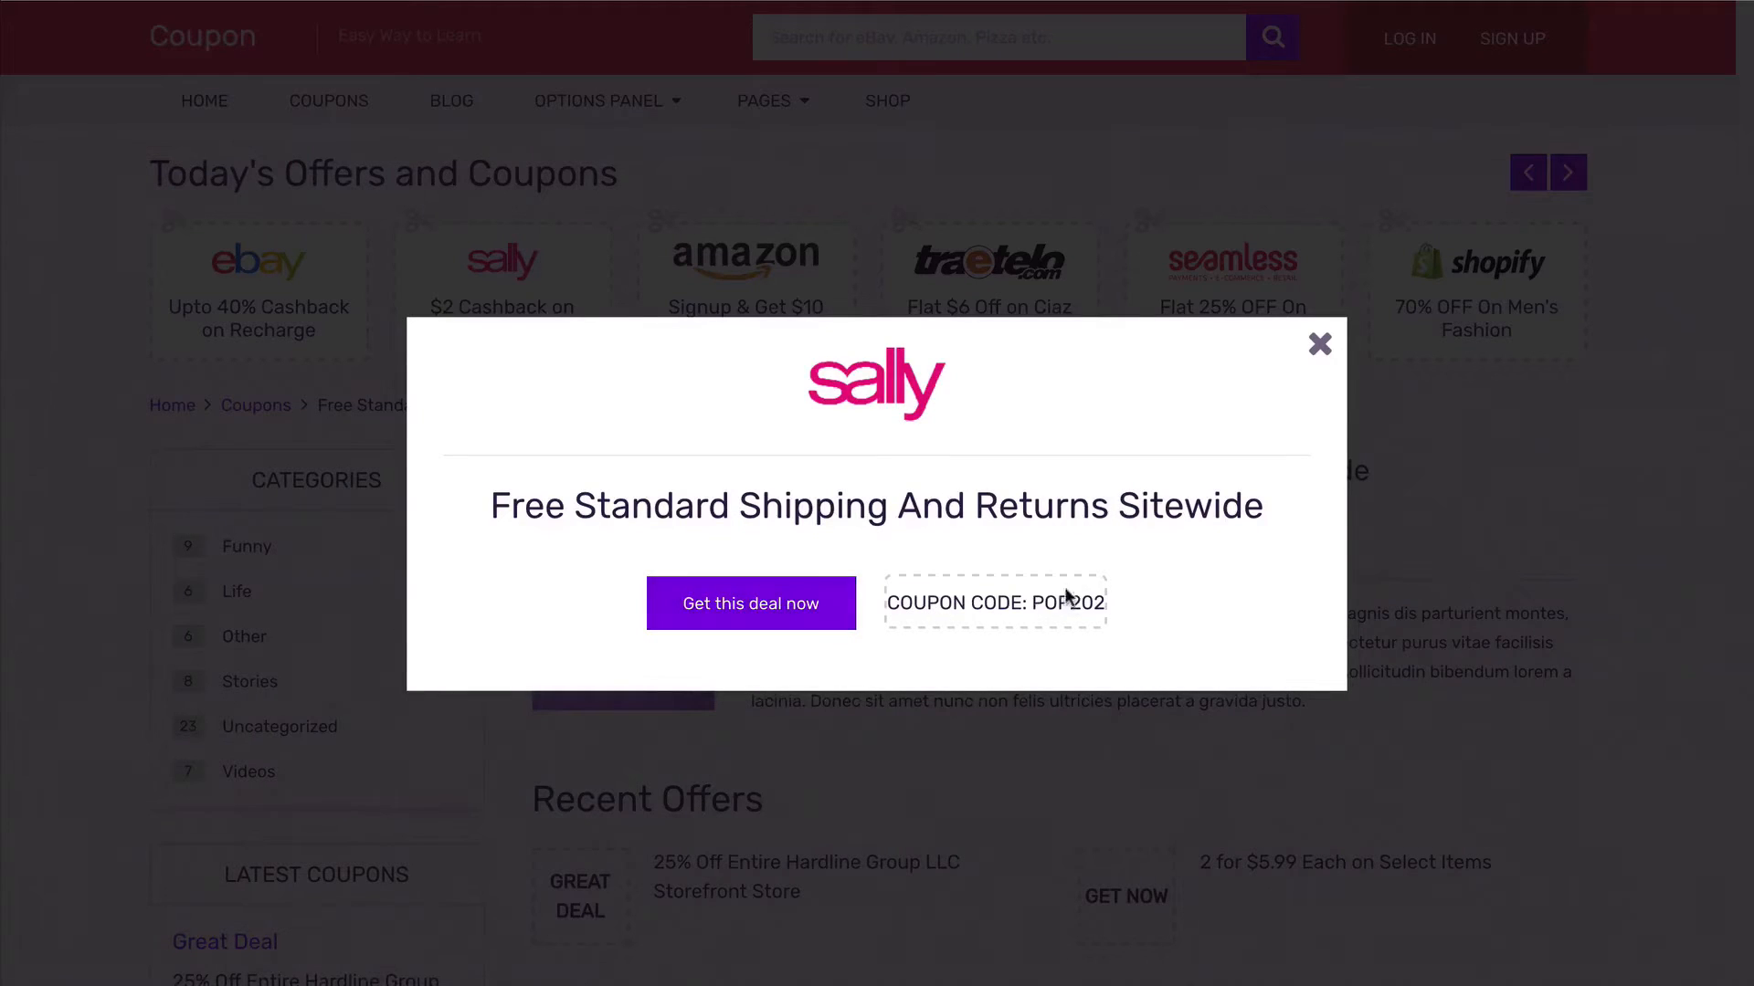
click(1320, 345)
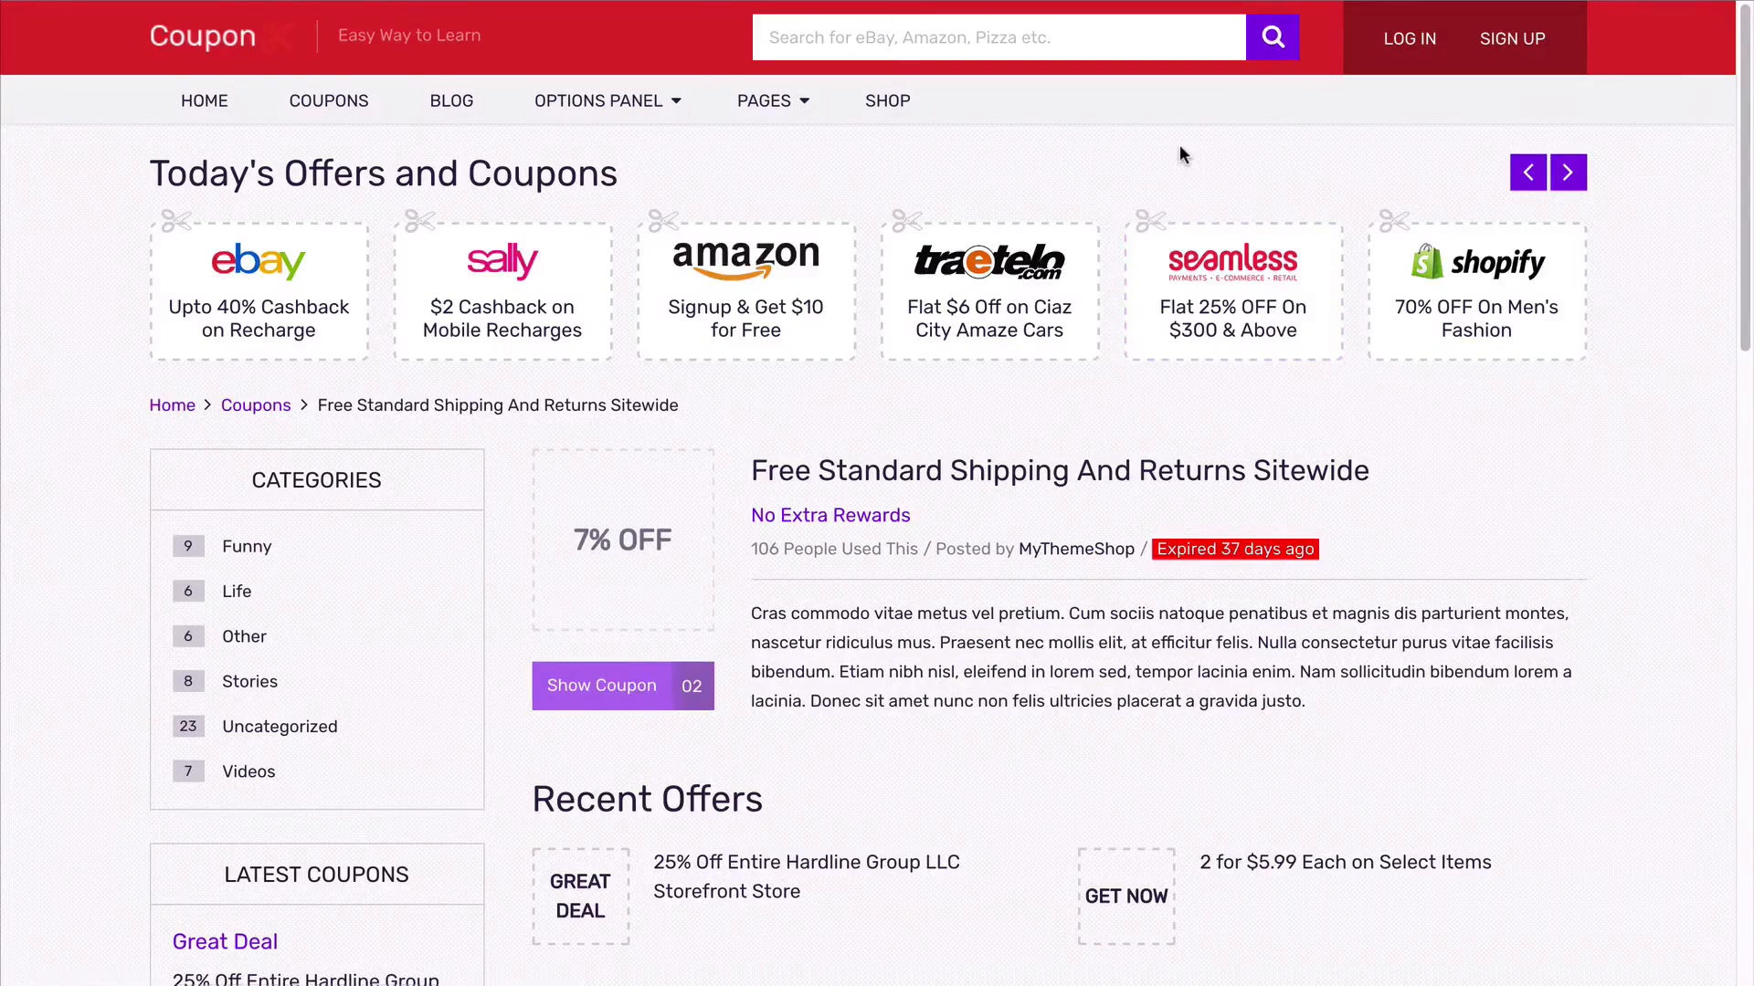
scroll(1180, 146, down, 1)
scroll(1180, 148, down, 1)
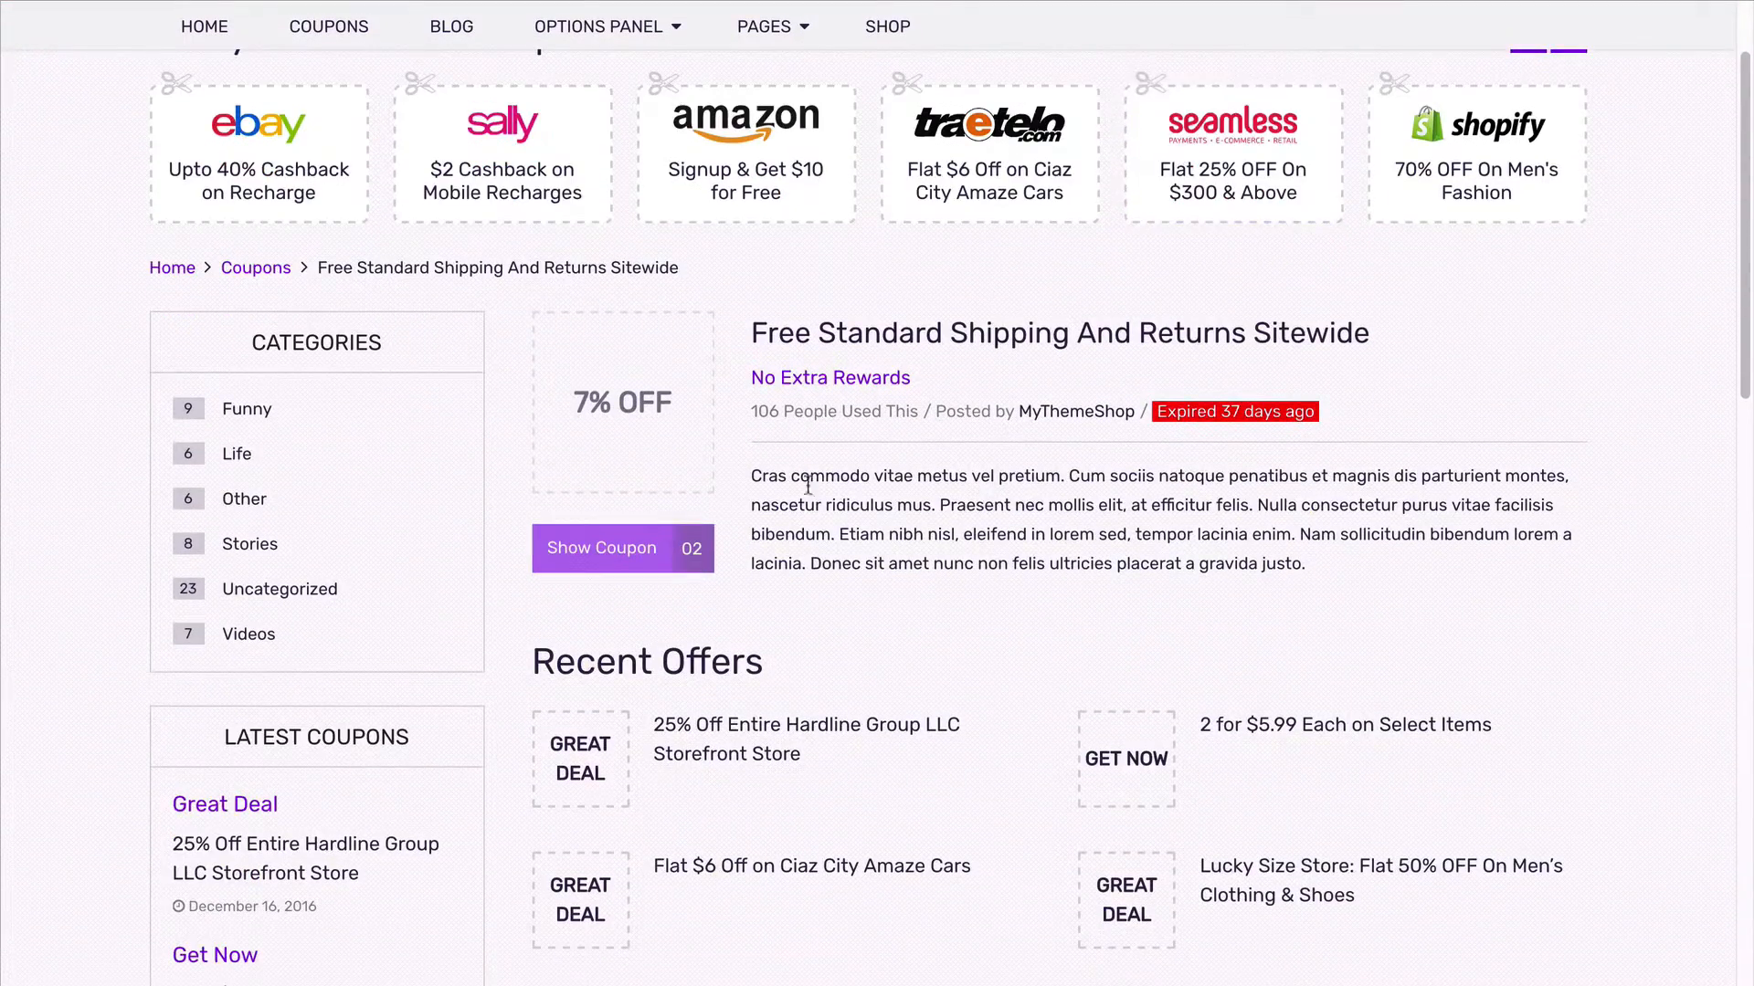
Step: Look over the coupon's edit page again, from its content and sidebar settings to its publishing details and categories
scroll(1000, 544, down, 1)
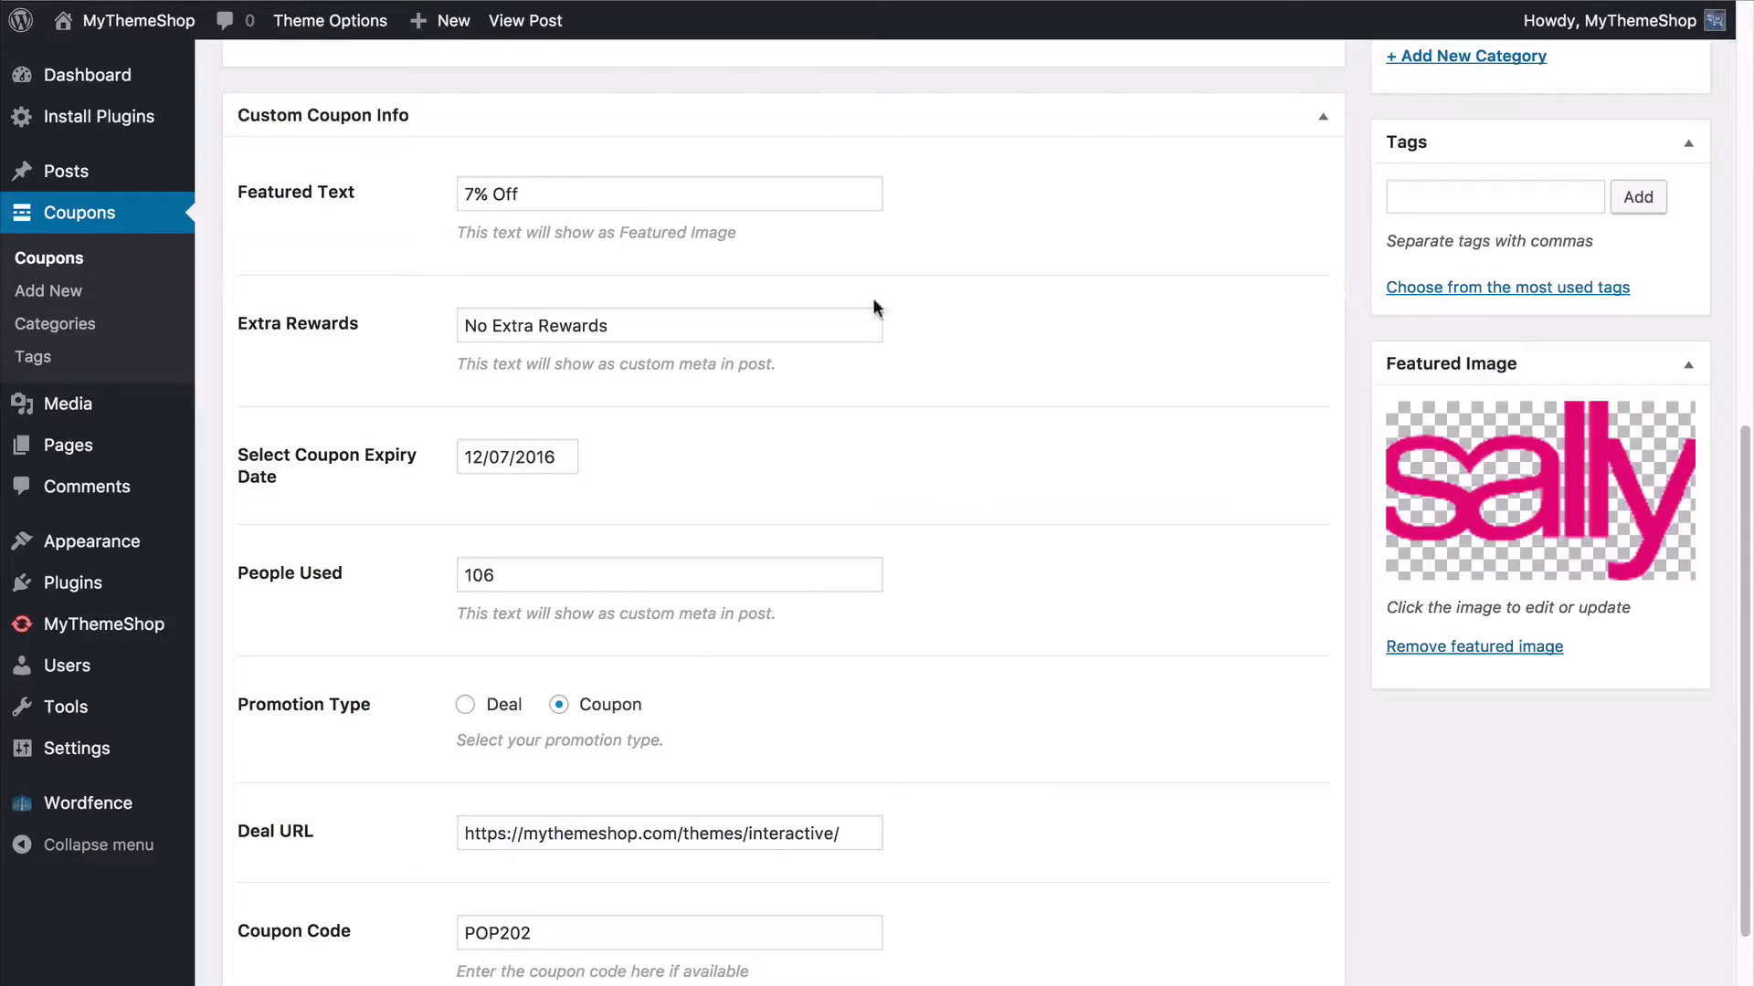
scroll(873, 301, up, 10)
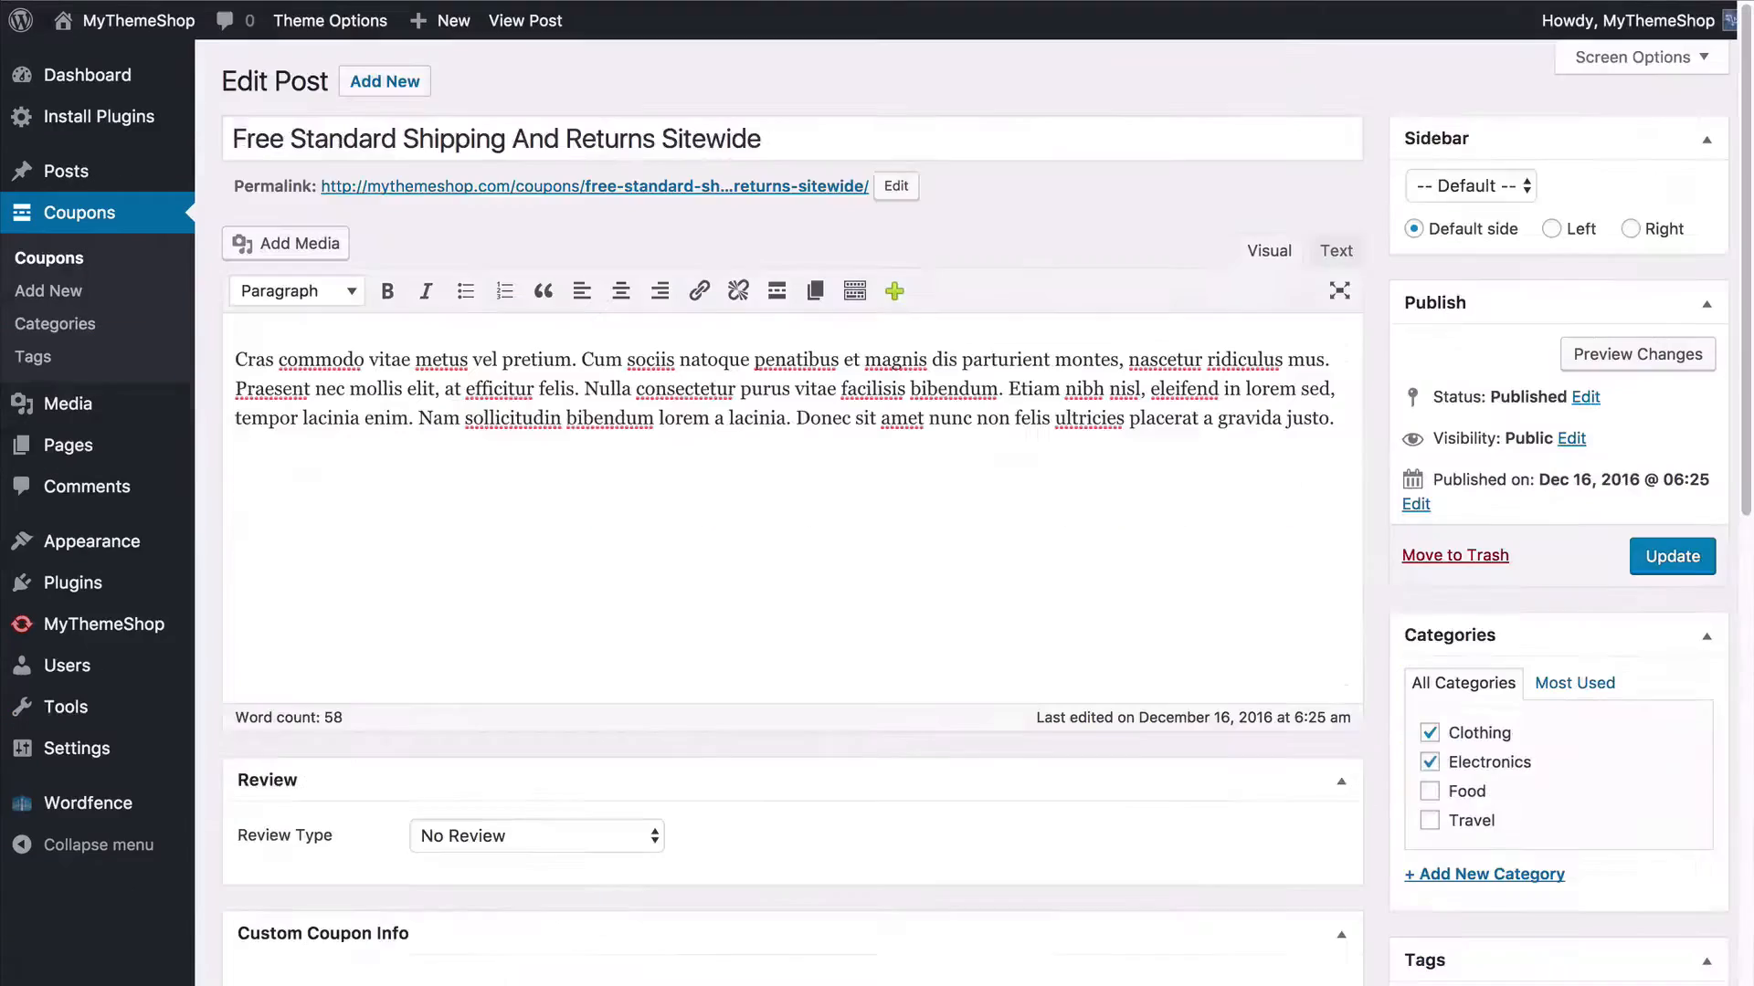
scroll(958, 157, down, 2)
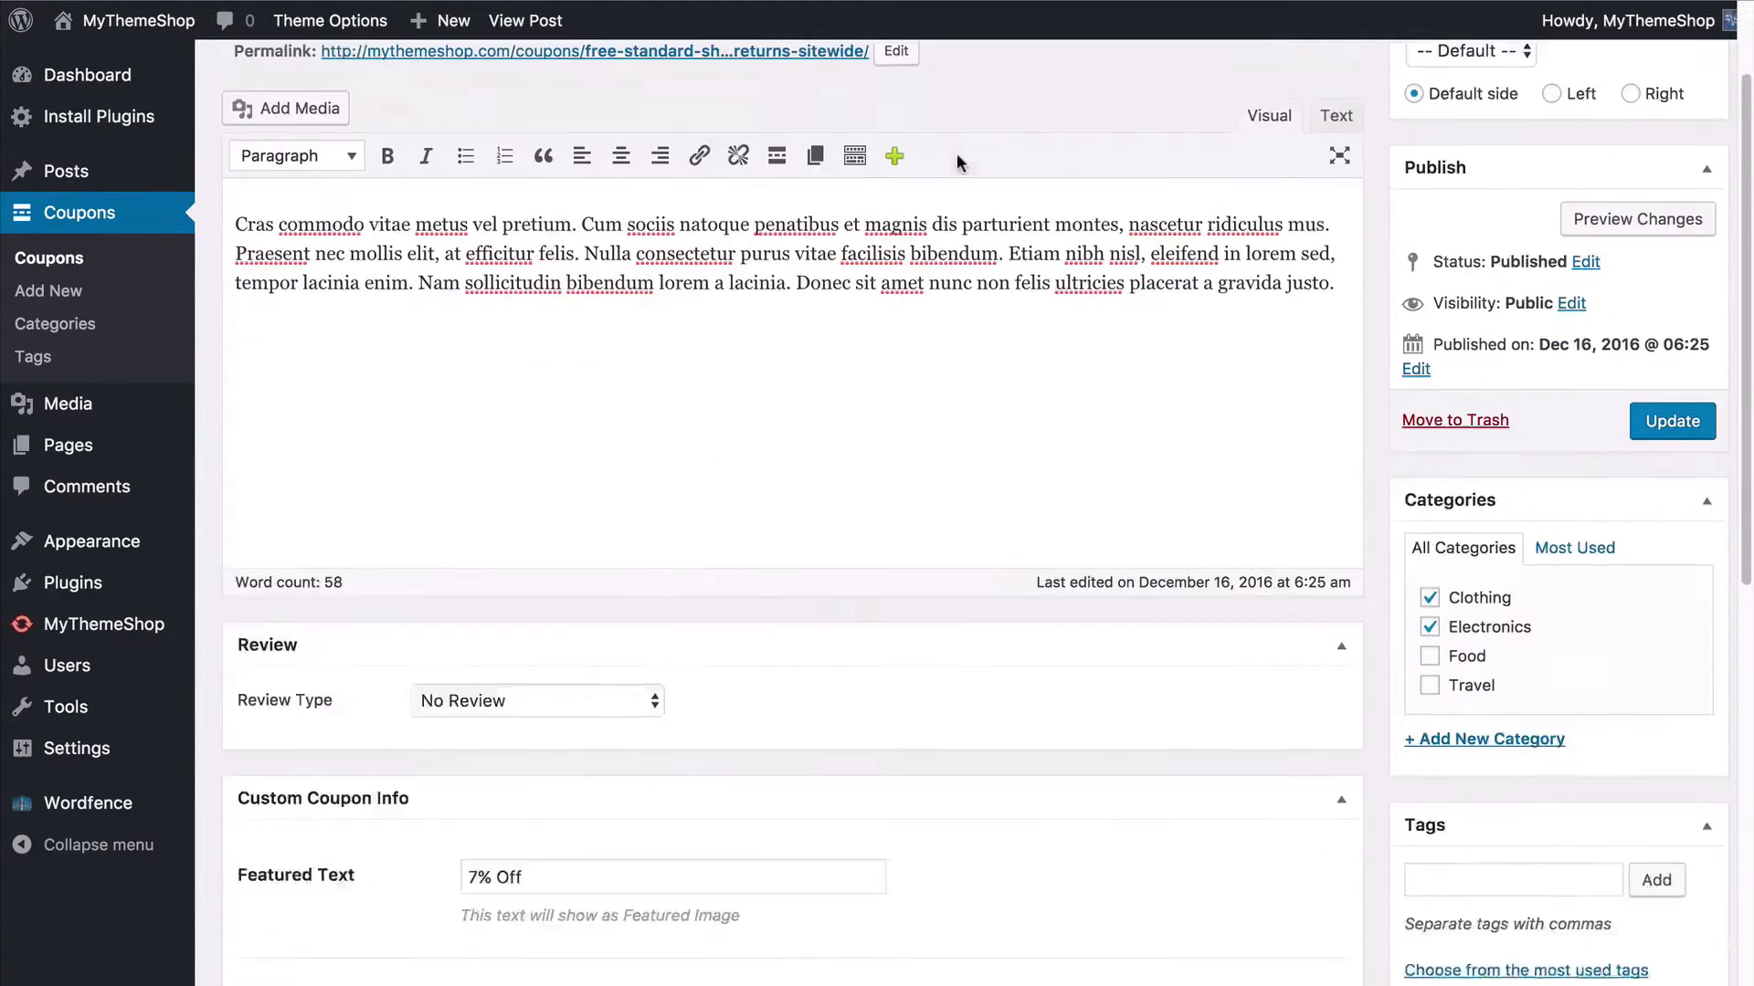
scroll(958, 159, up, 2)
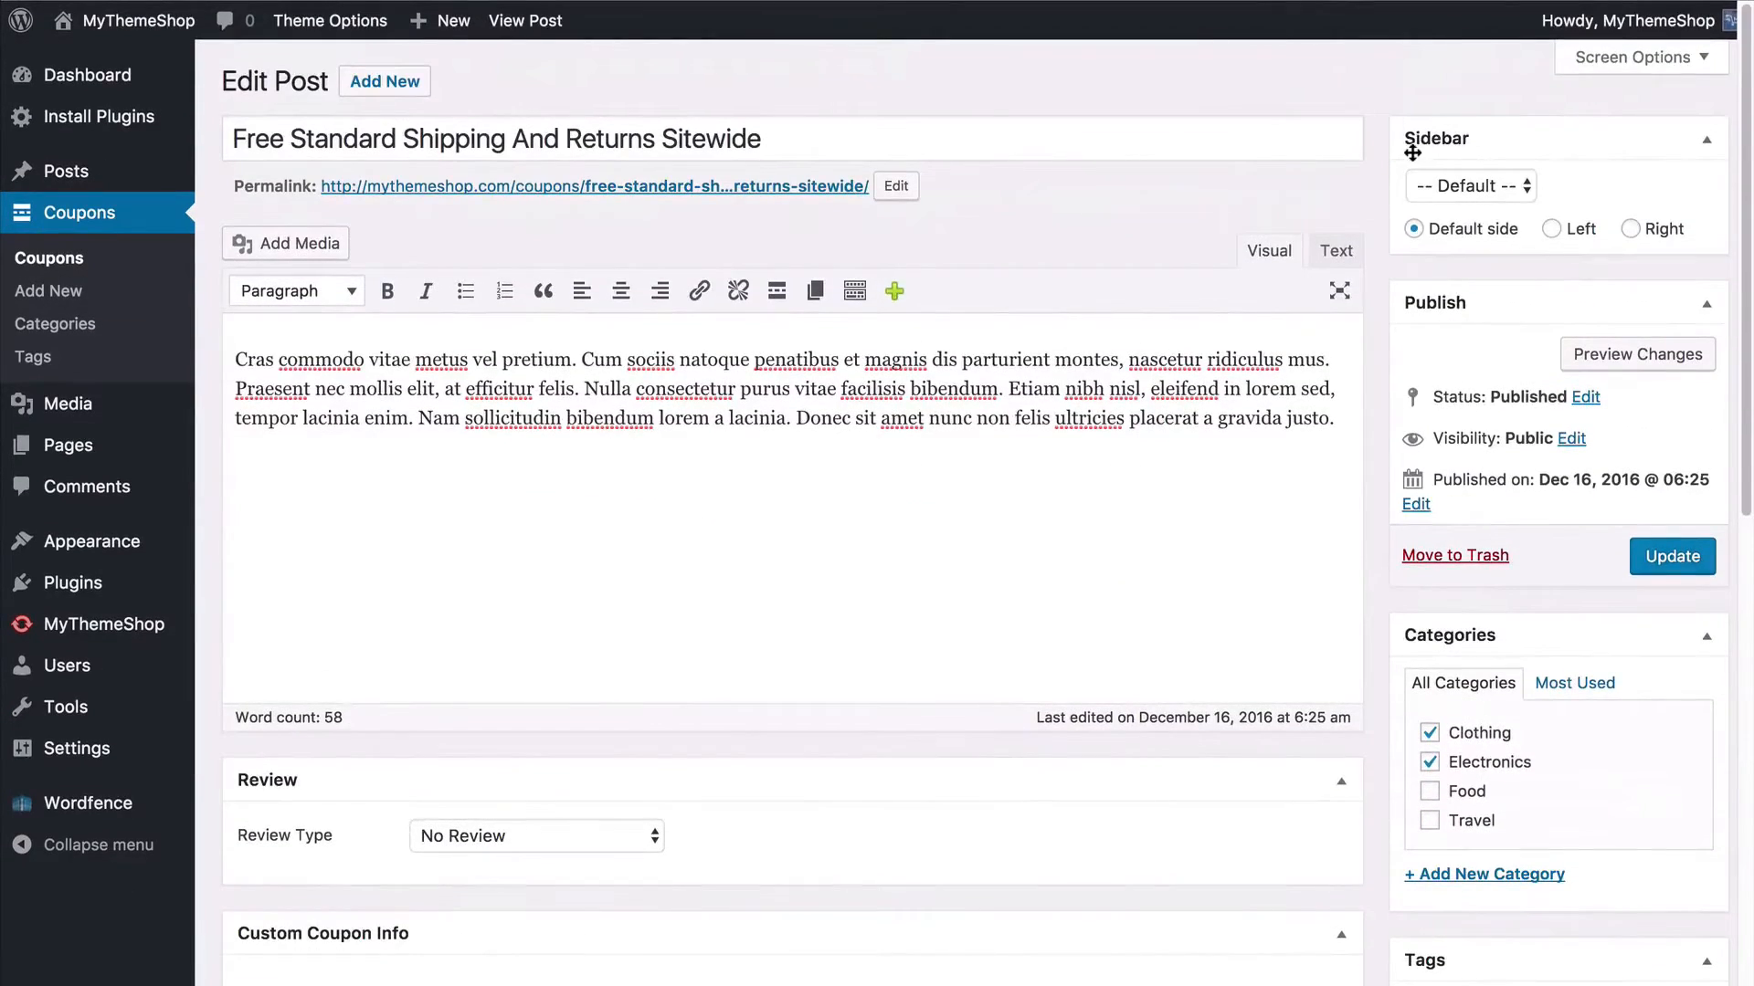
scroll(1185, 286, down, 3)
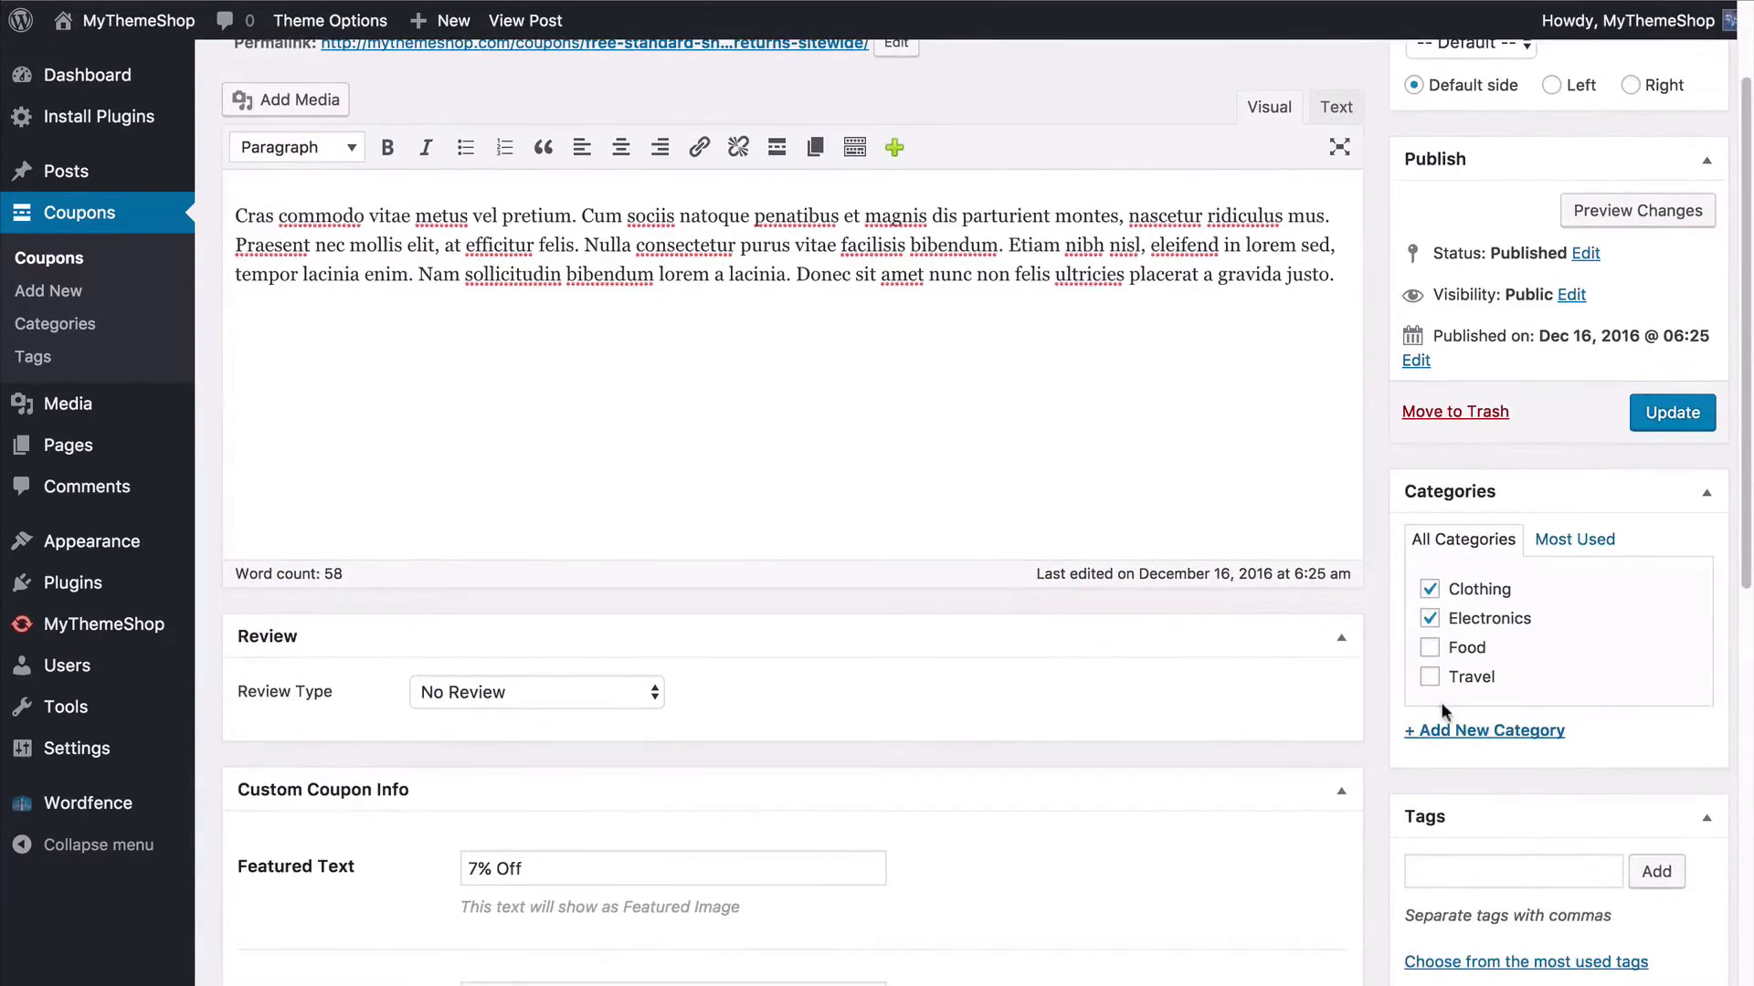
scroll(1441, 708, down, 3)
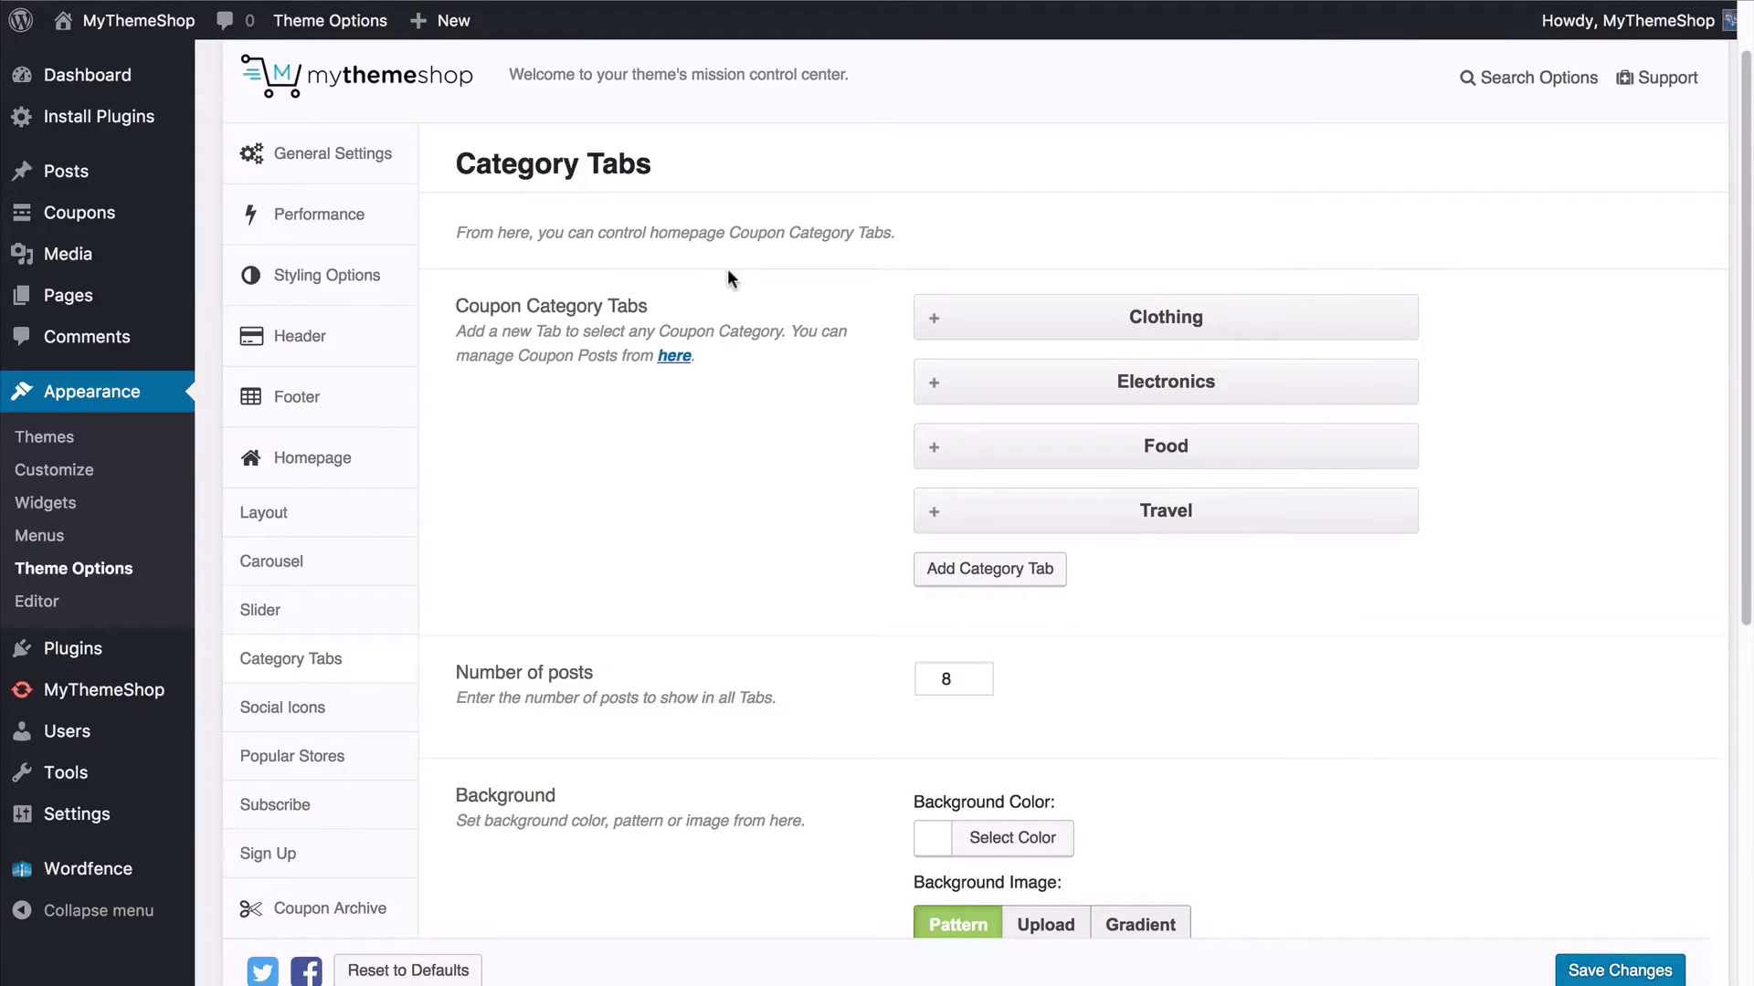
Step: Inspect the Clothing tab in the homepage Category Tabs options, and try adding a category tab before deleting it
scroll(728, 274, down, 2)
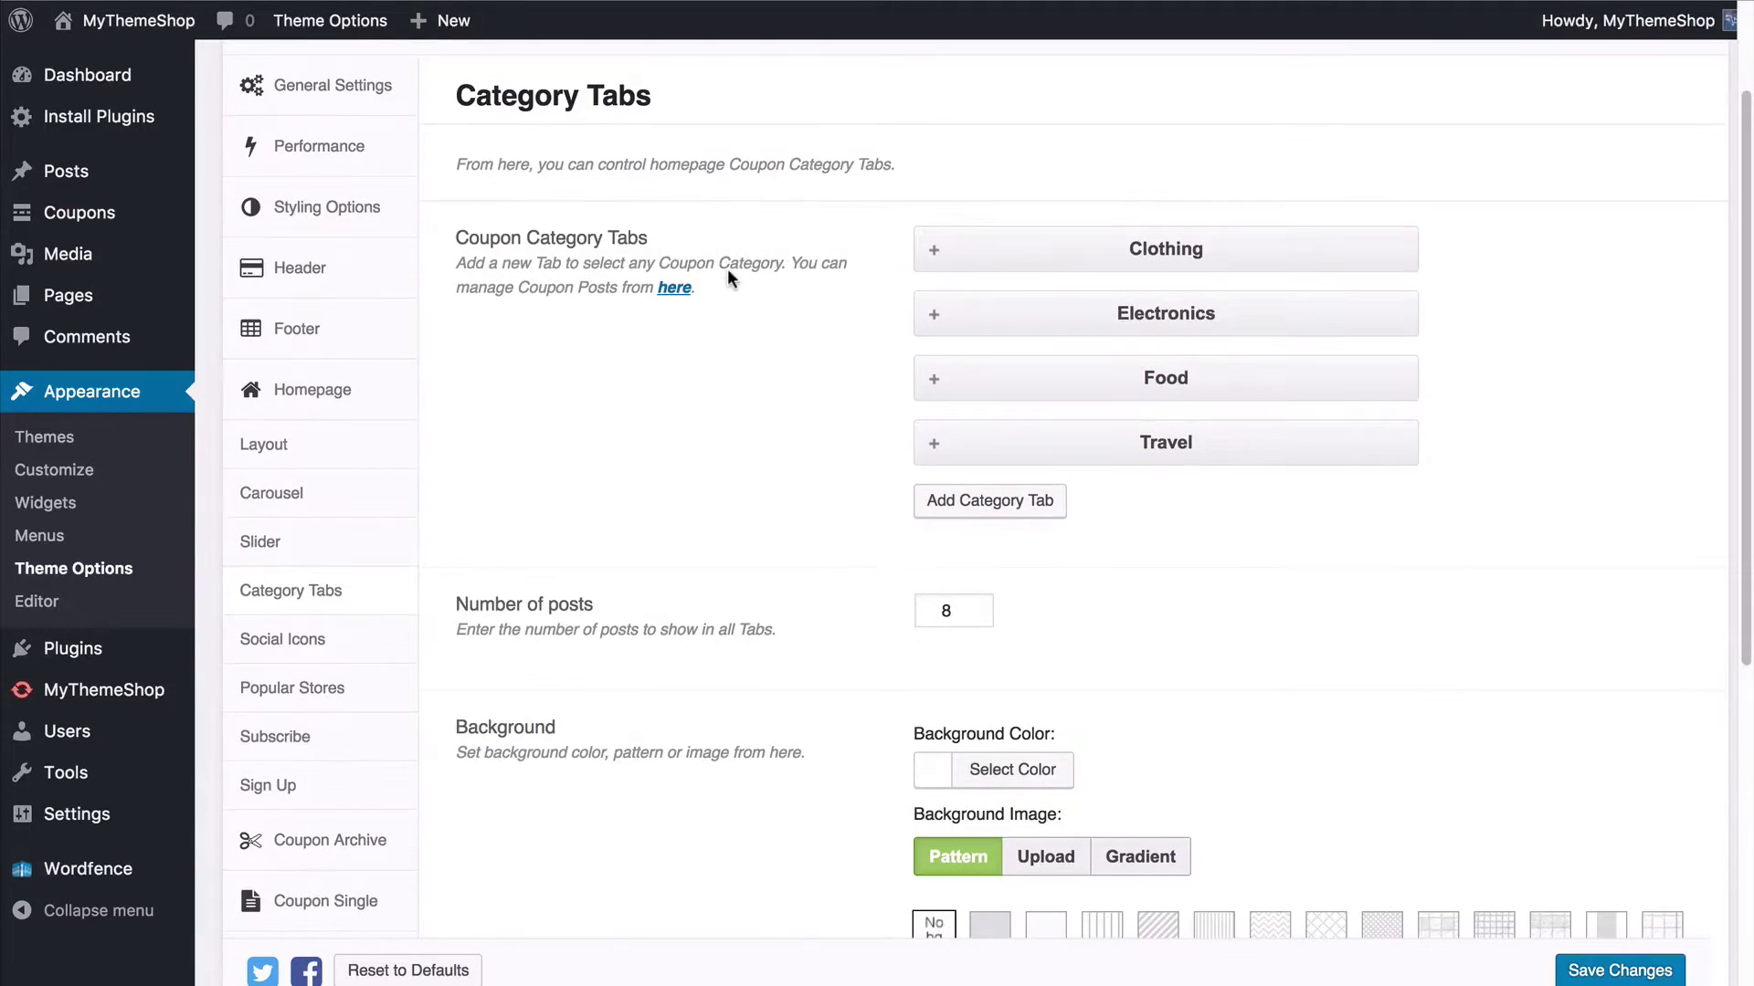
click(934, 263)
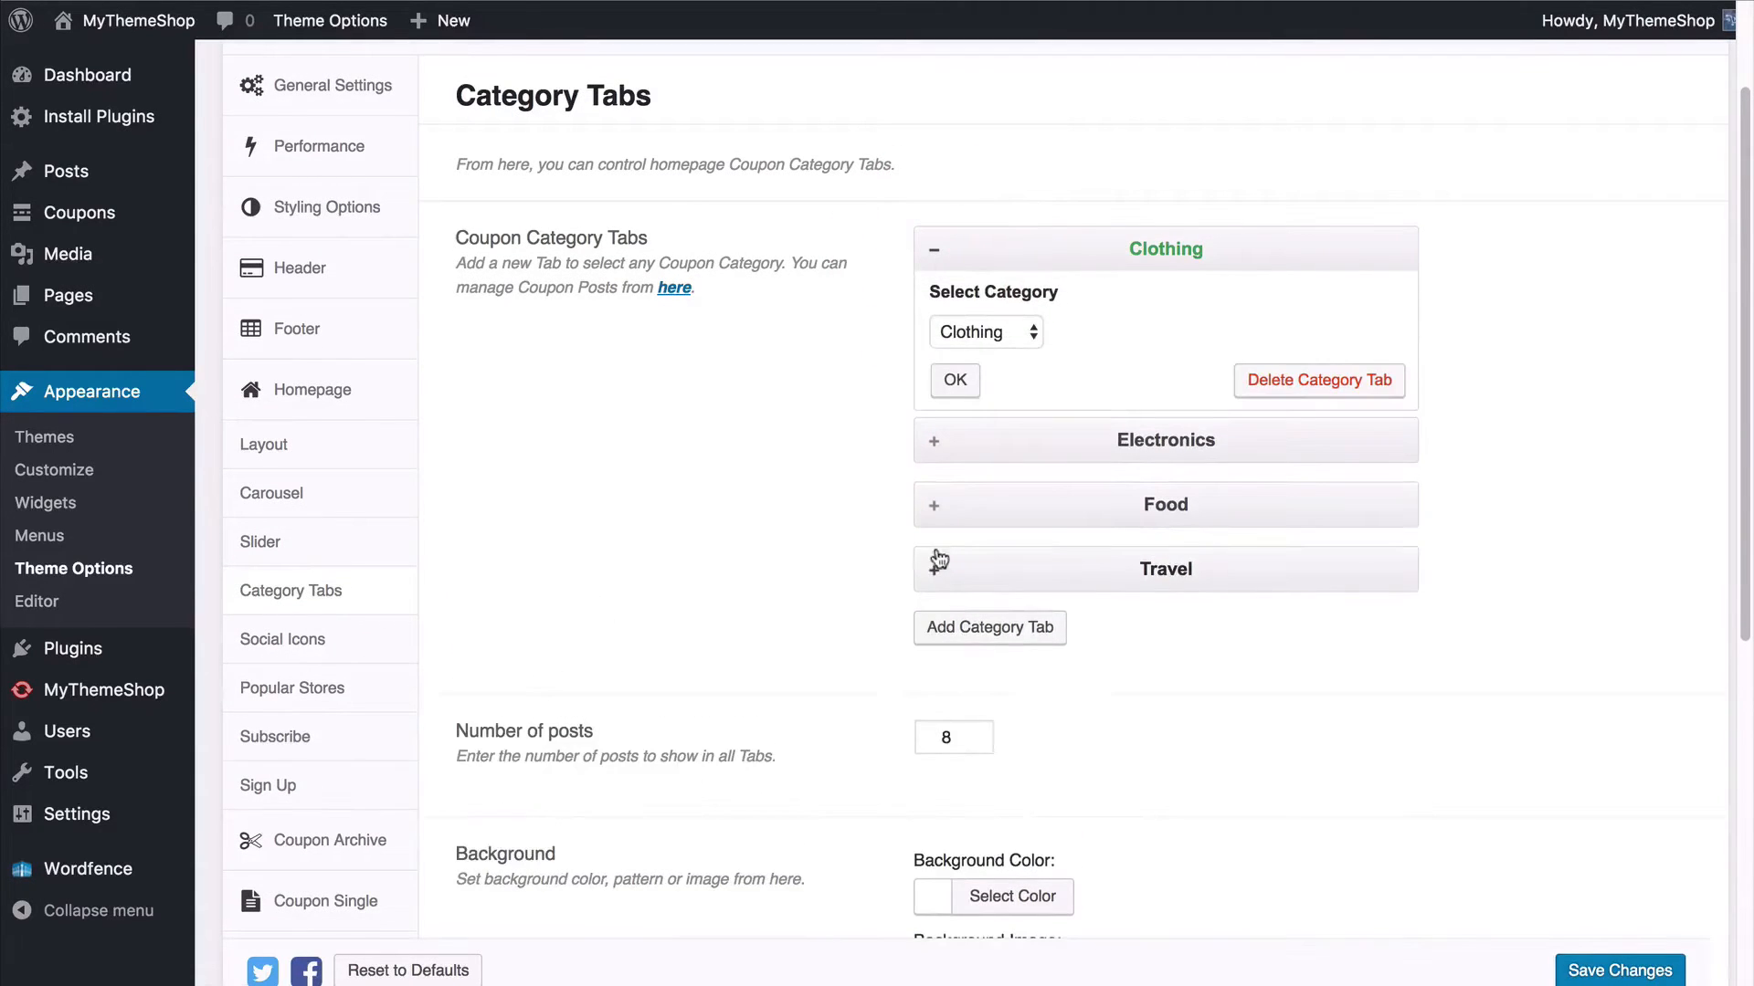
click(958, 637)
scroll(968, 594, down, 2)
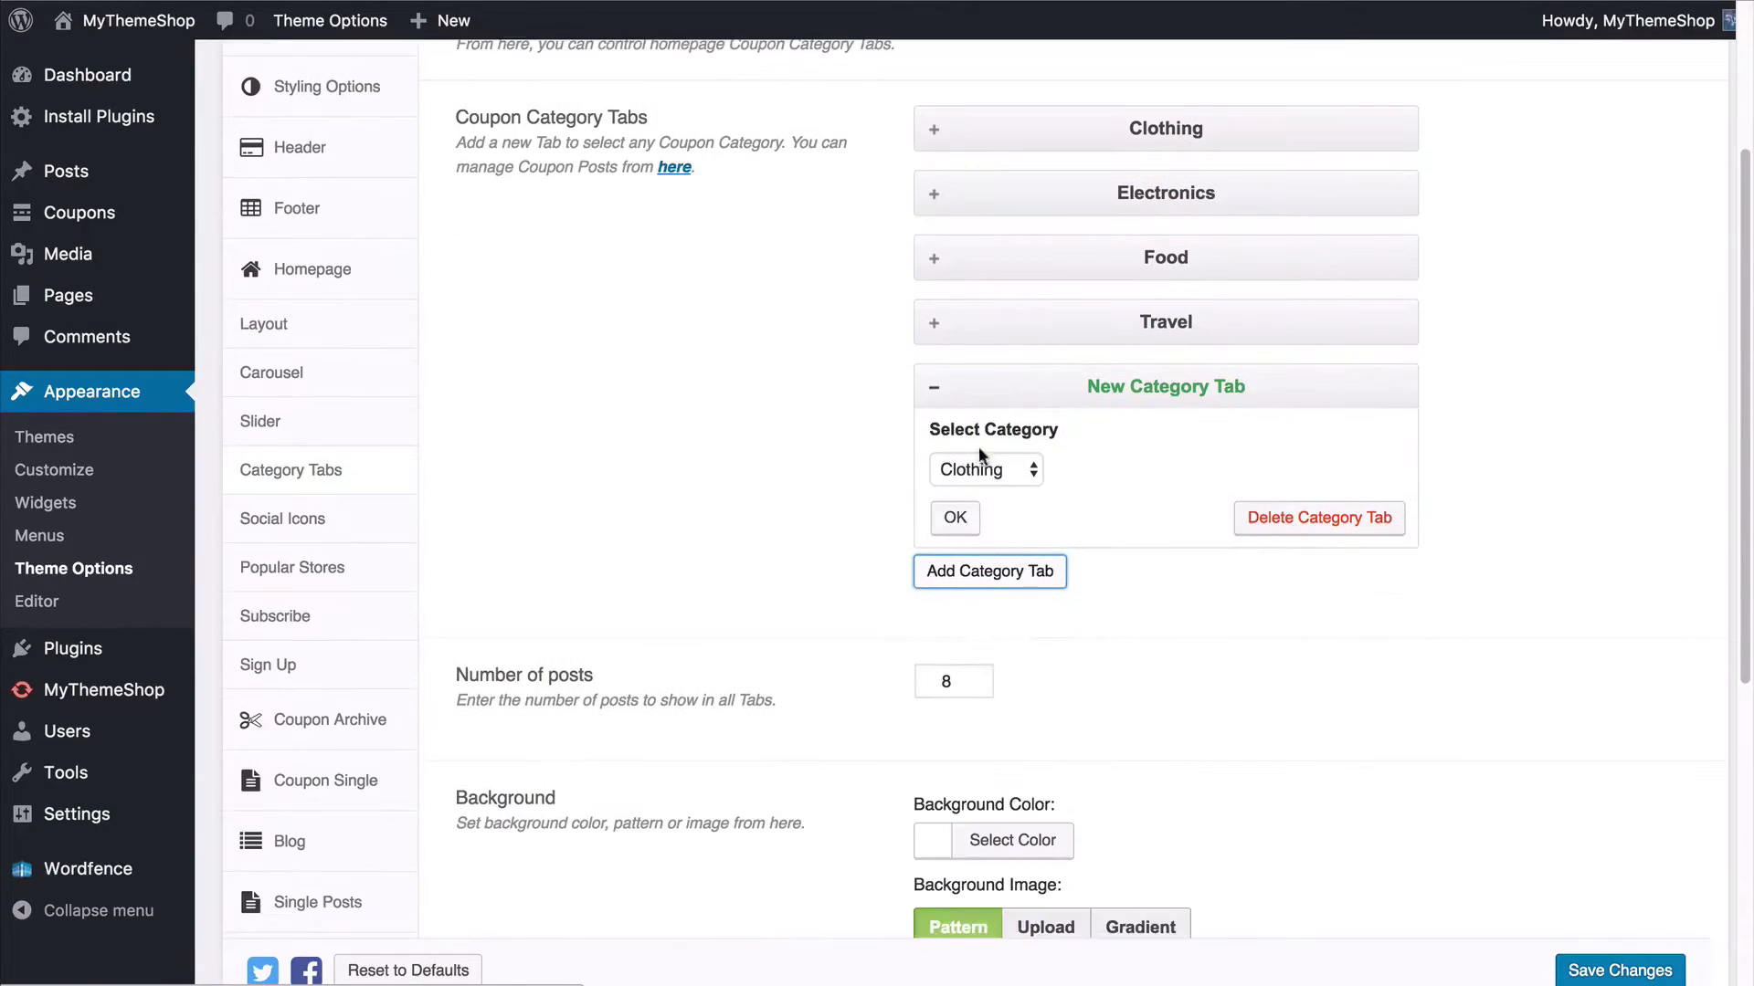
click(976, 467)
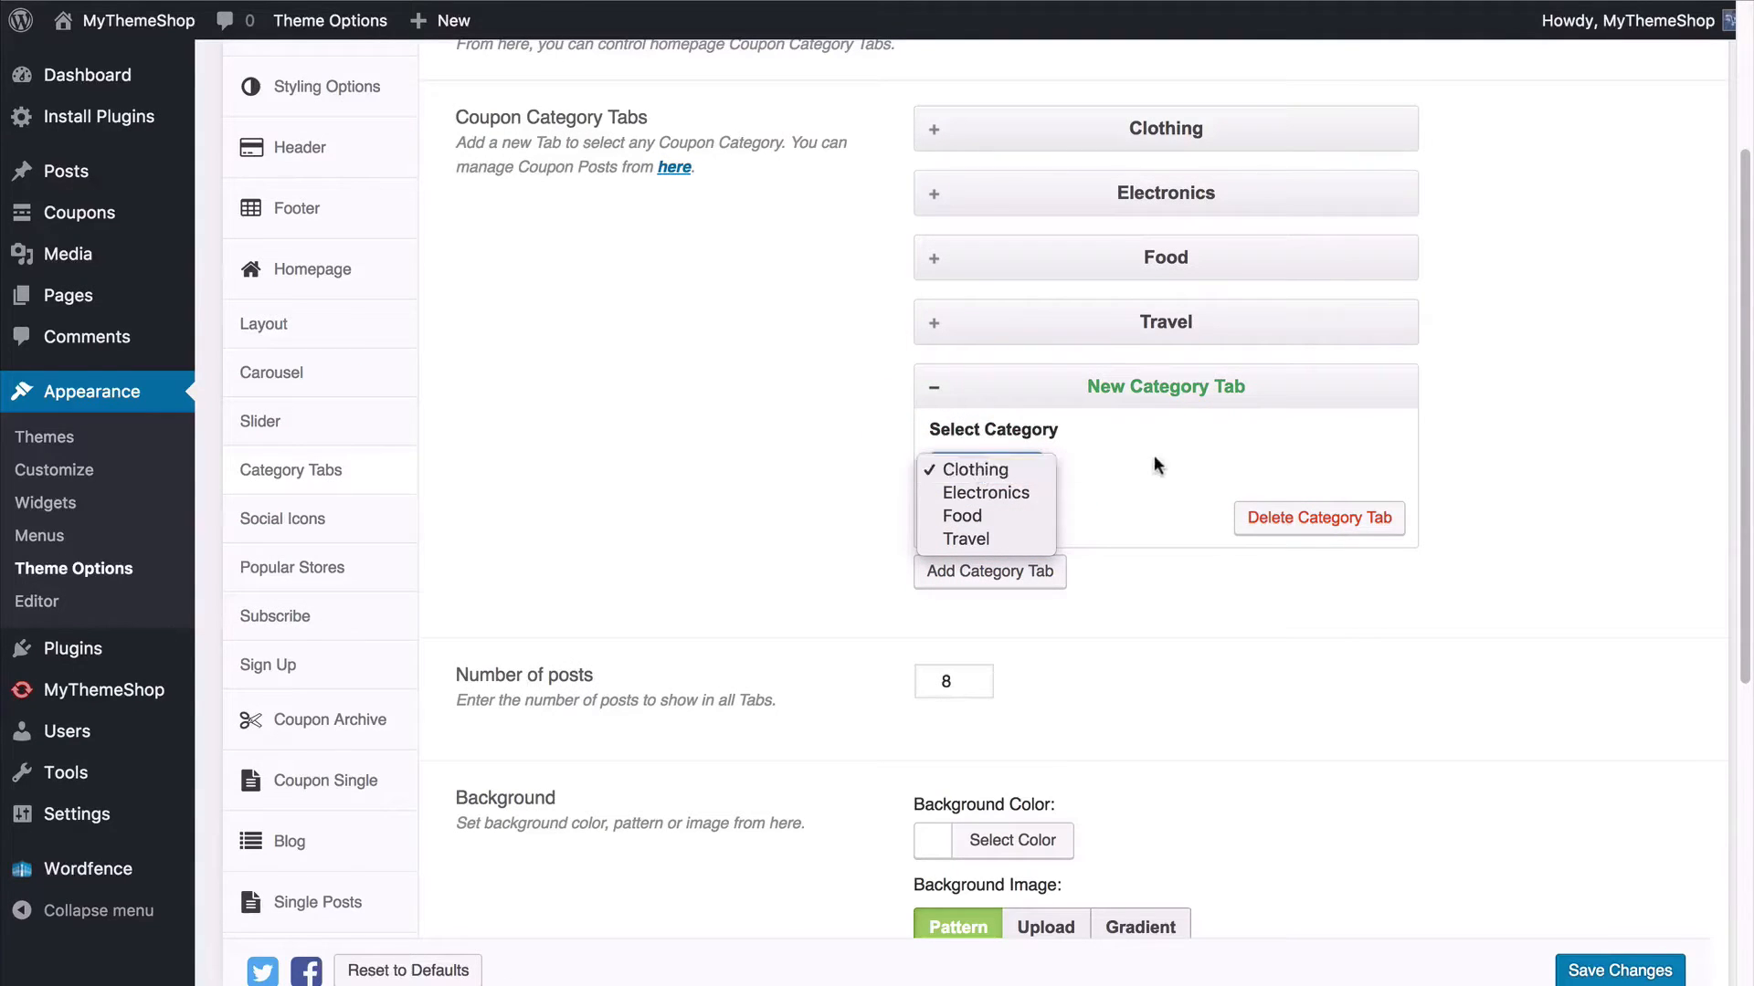
click(972, 477)
click(1174, 501)
click(1259, 513)
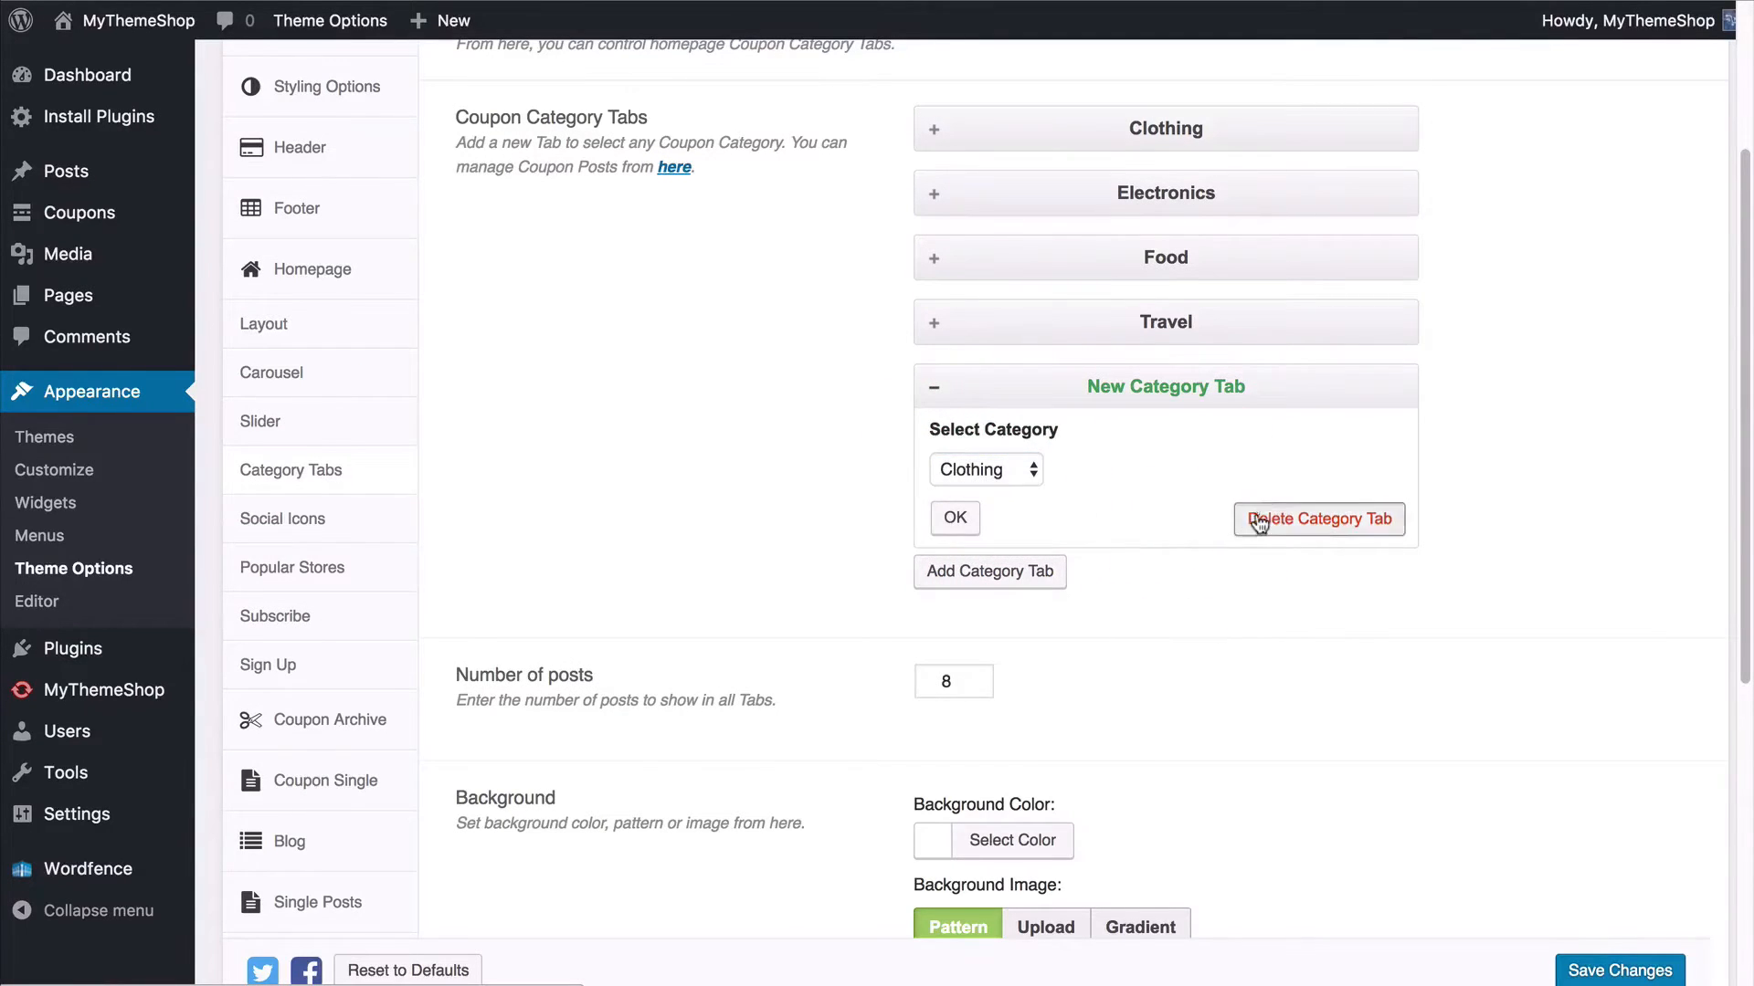
Step: Check the category choices for the Electronics tab and close it with Electronics still selected
mouse_move(940, 192)
mouse_down()
mouse_move(951, 282)
mouse_move(932, 187)
mouse_up()
click(931, 187)
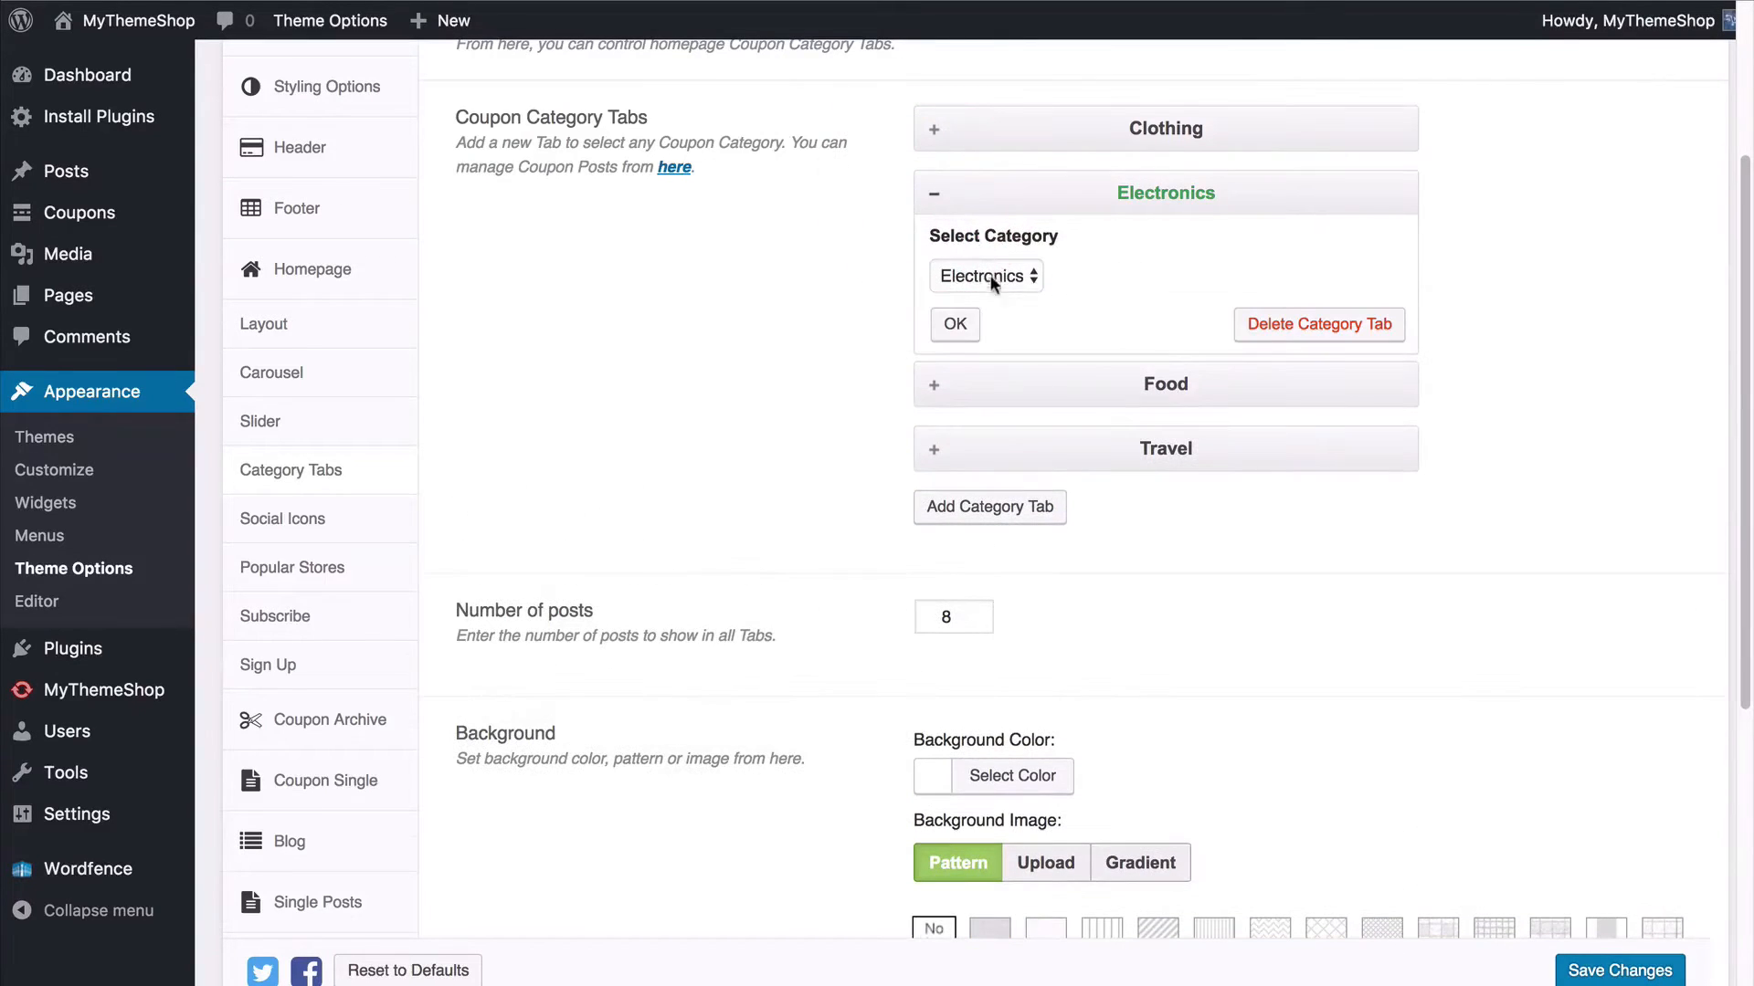
click(973, 279)
click(1171, 275)
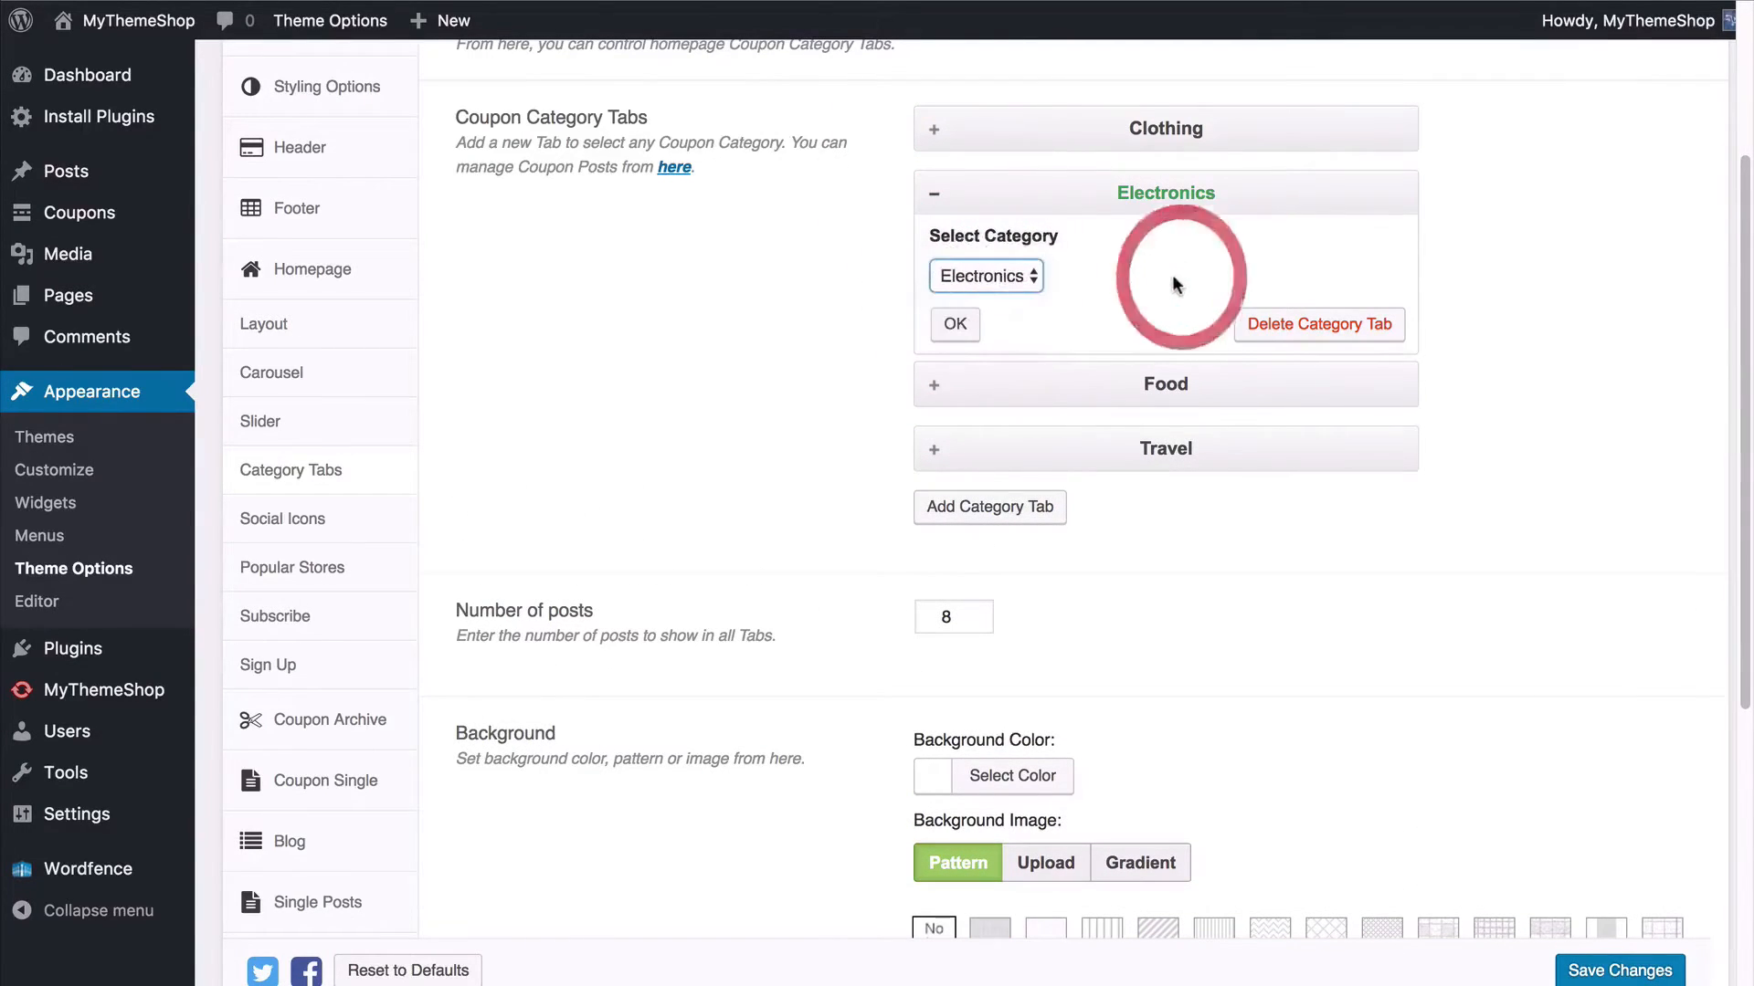
click(974, 325)
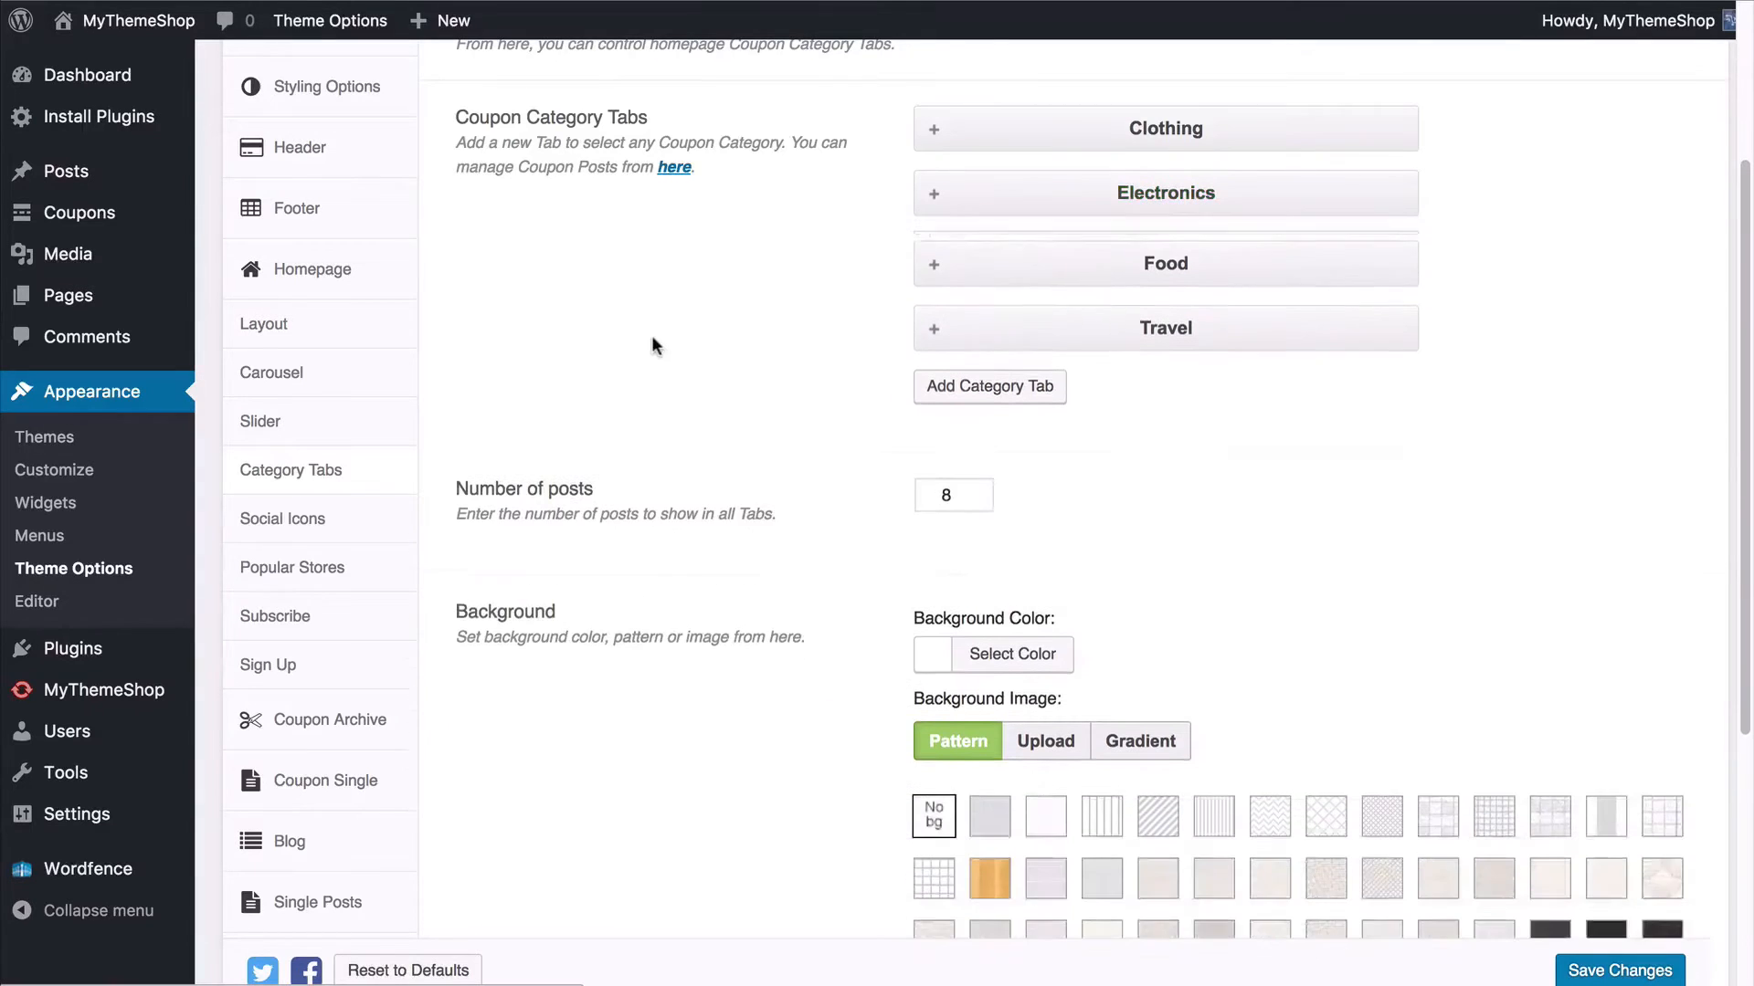
Step: Review the number of posts, background and parallax options for the category tabs, and save the theme options
scroll(650, 336, down, 3)
click(950, 360)
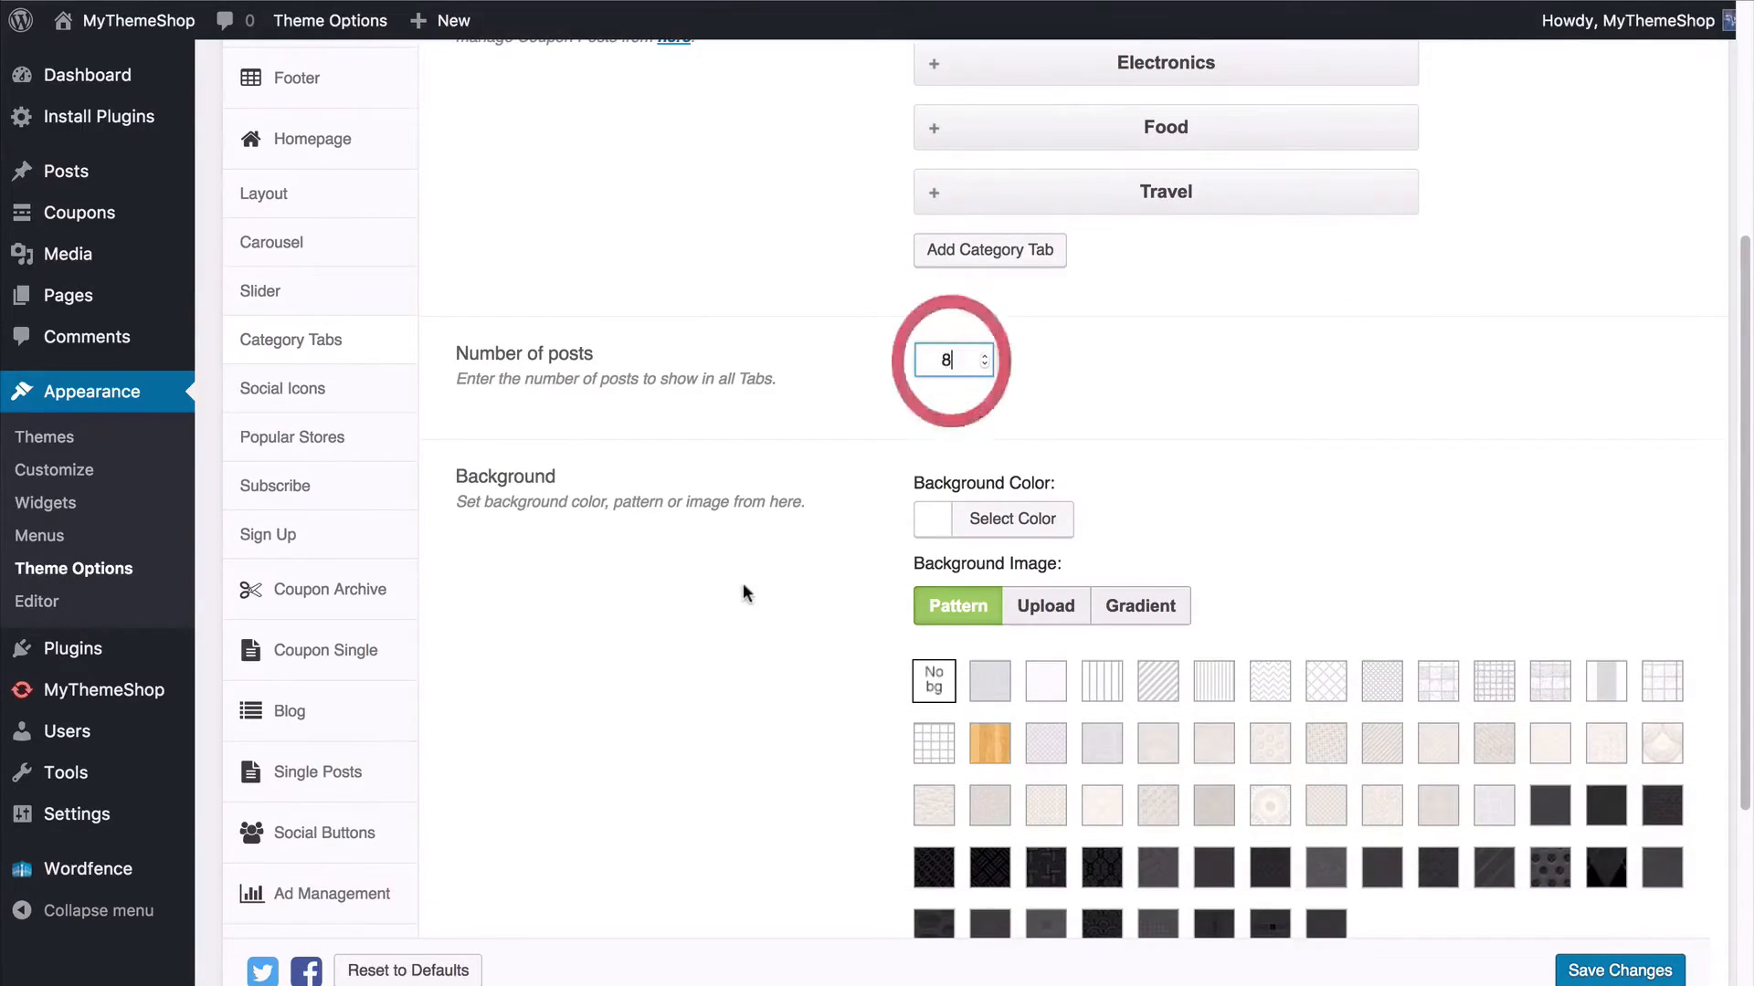
scroll(740, 589, down, 4)
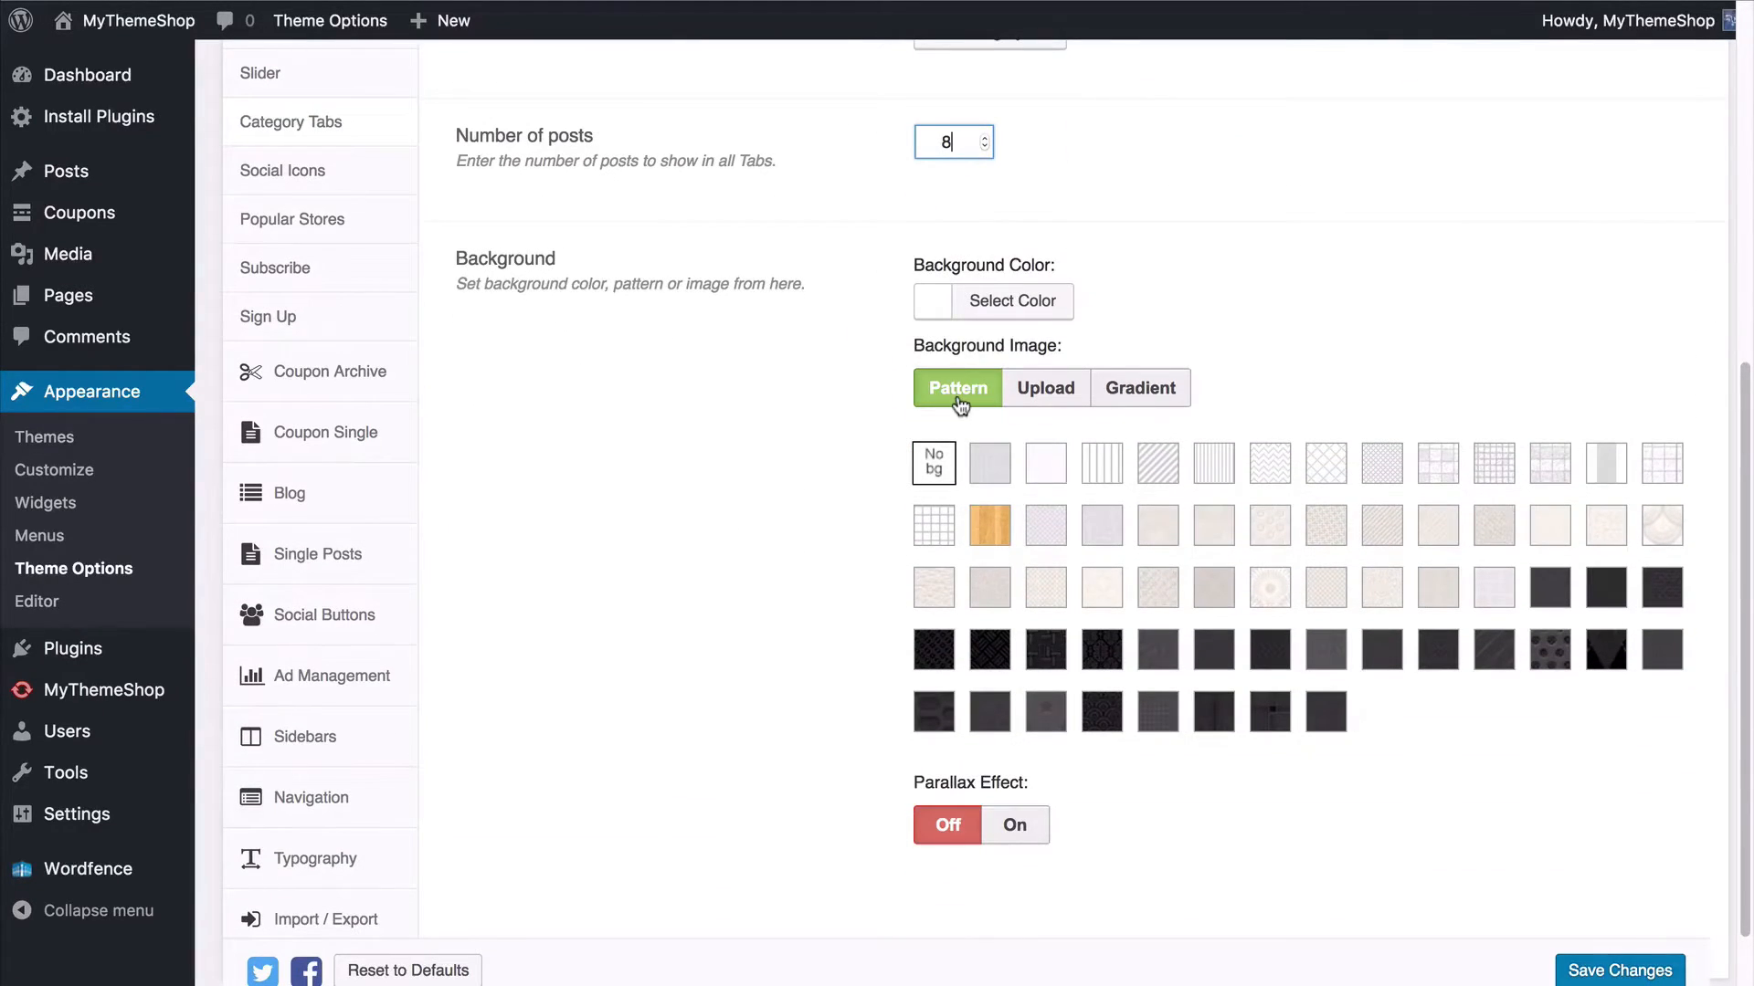
scroll(851, 442, down, 2)
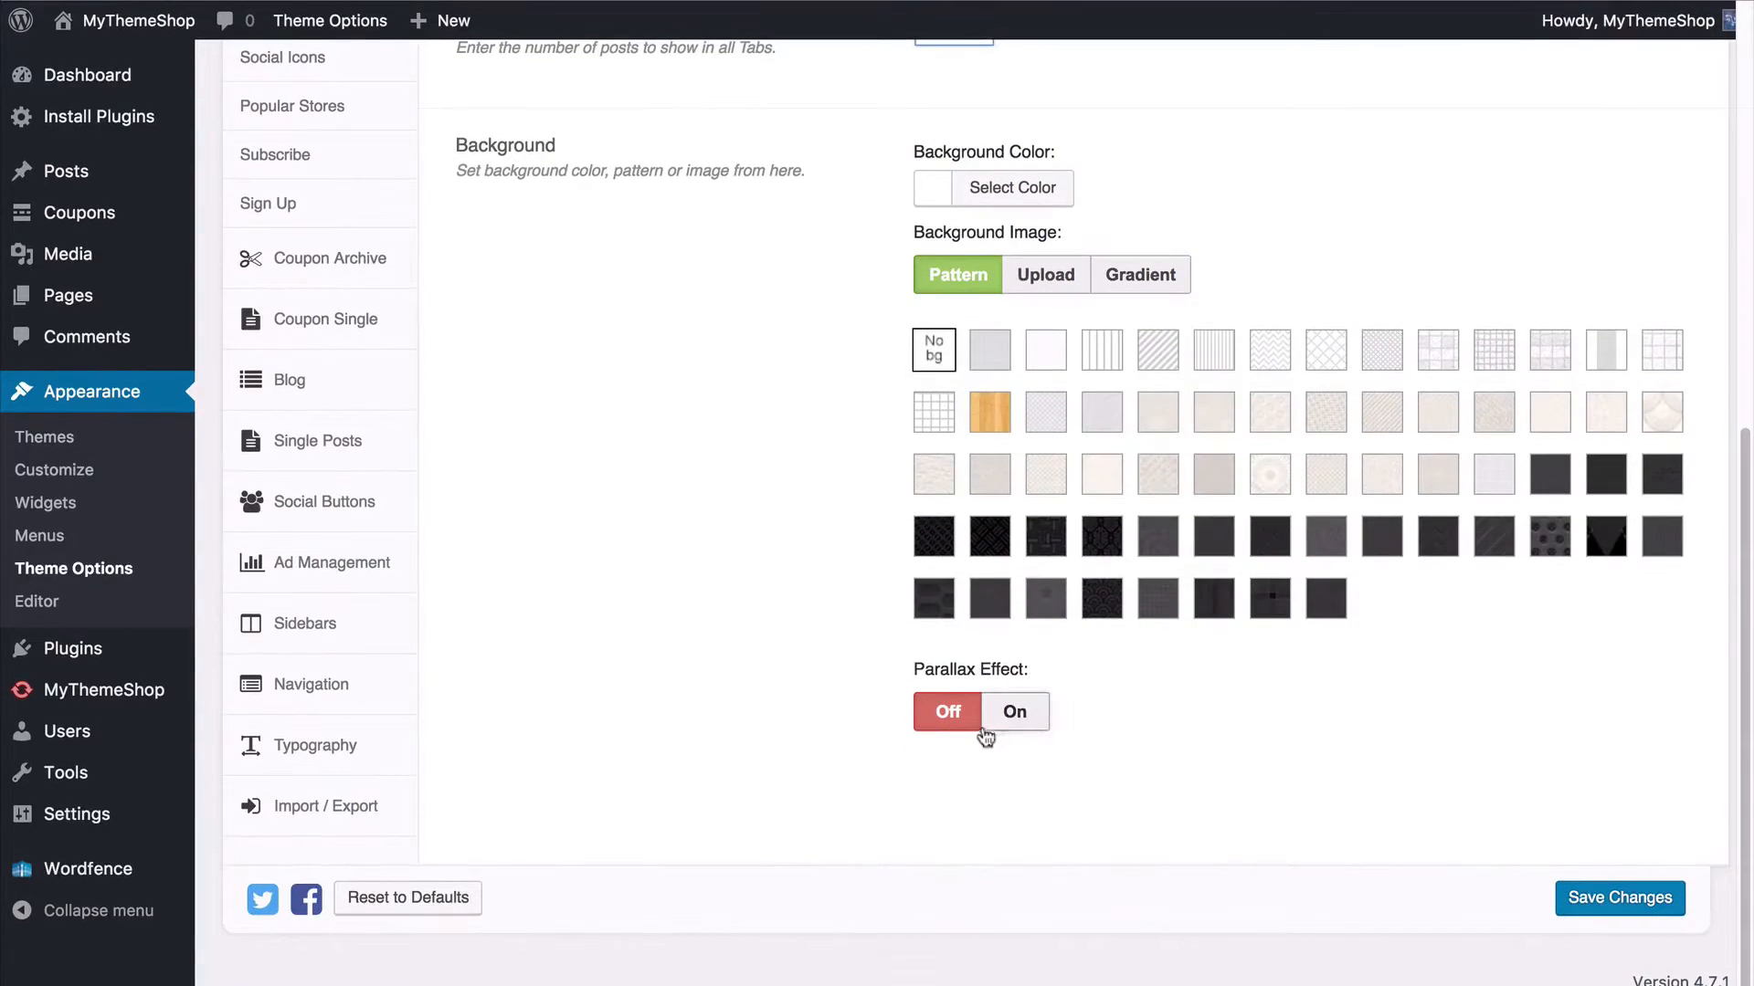
click(1581, 906)
scroll(1269, 634, up, 4)
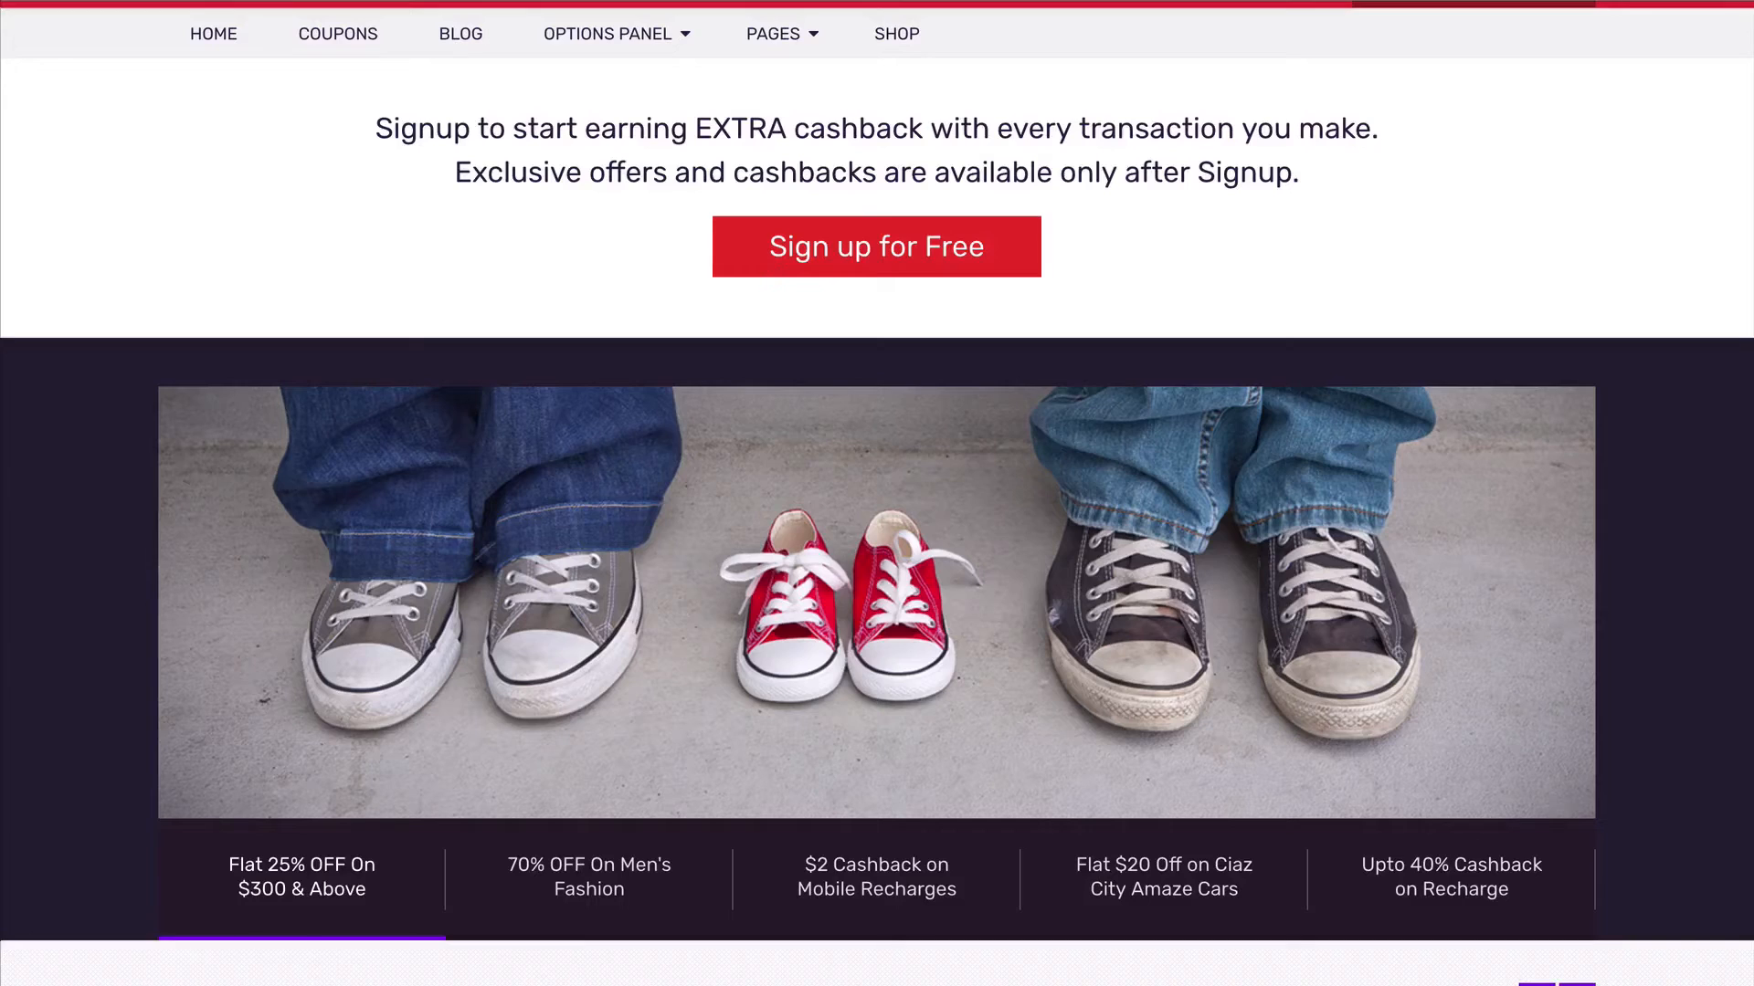
Step: View the coupon category tabs on the published homepage and show the Food coupons
scroll(157, 278, down, 15)
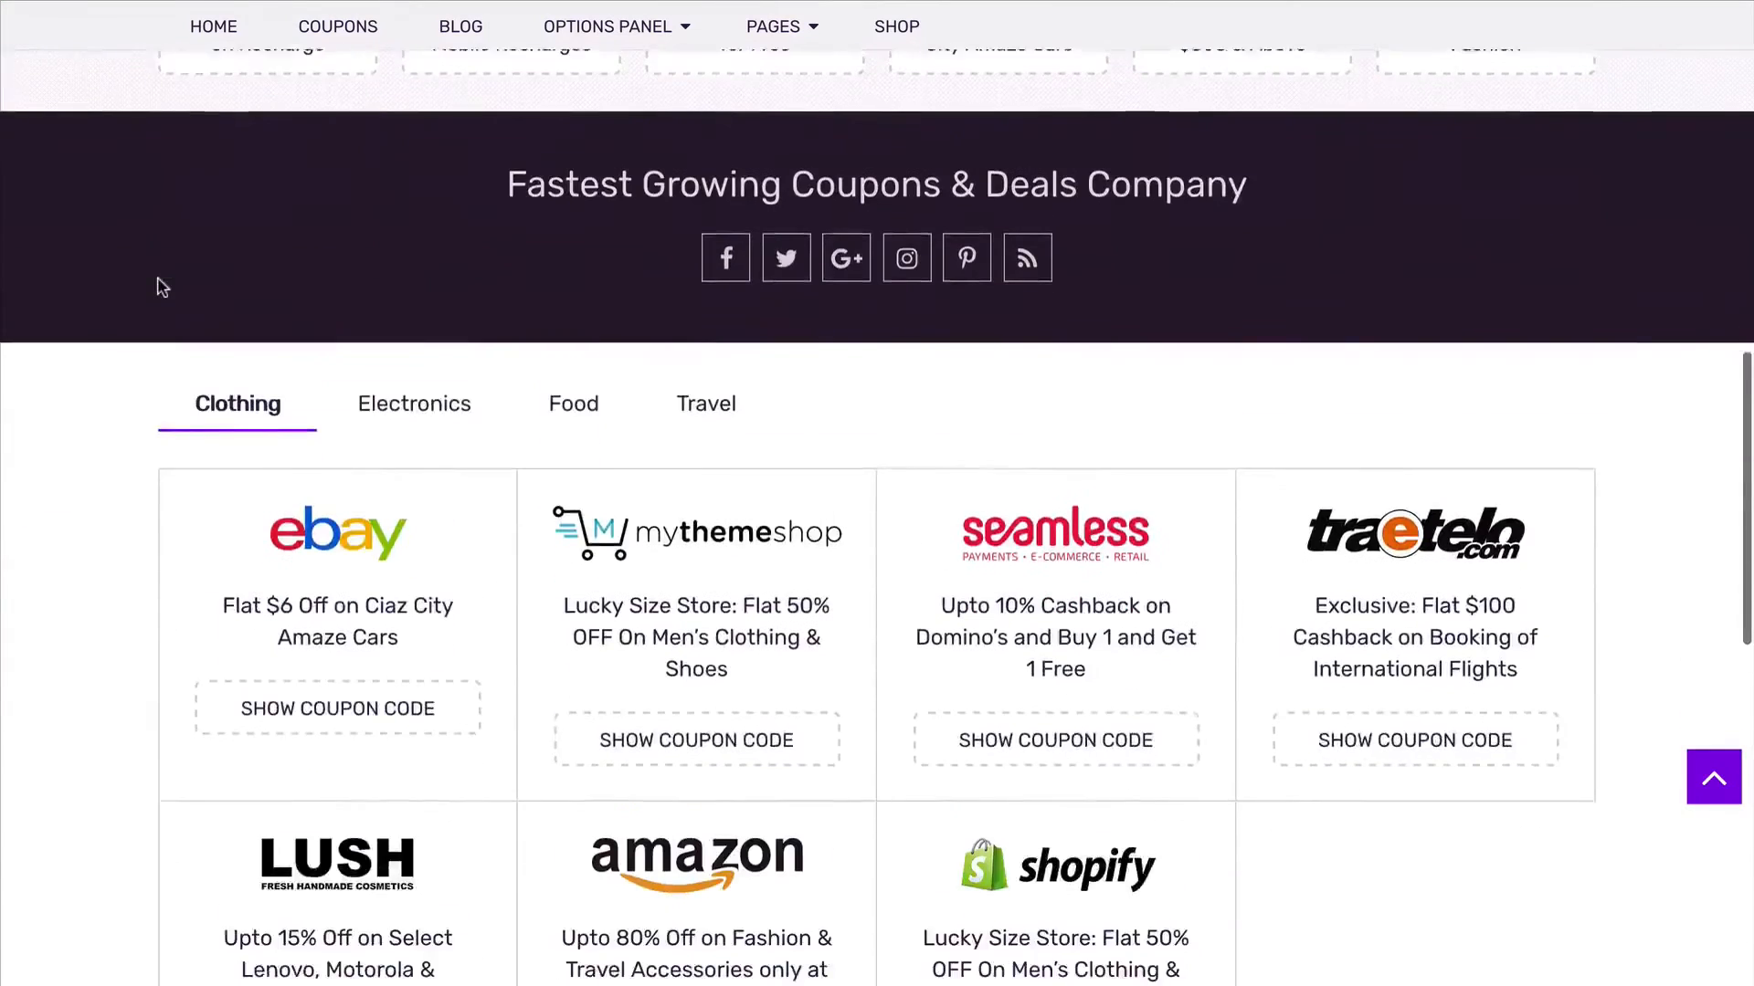
scroll(588, 267, up, 2)
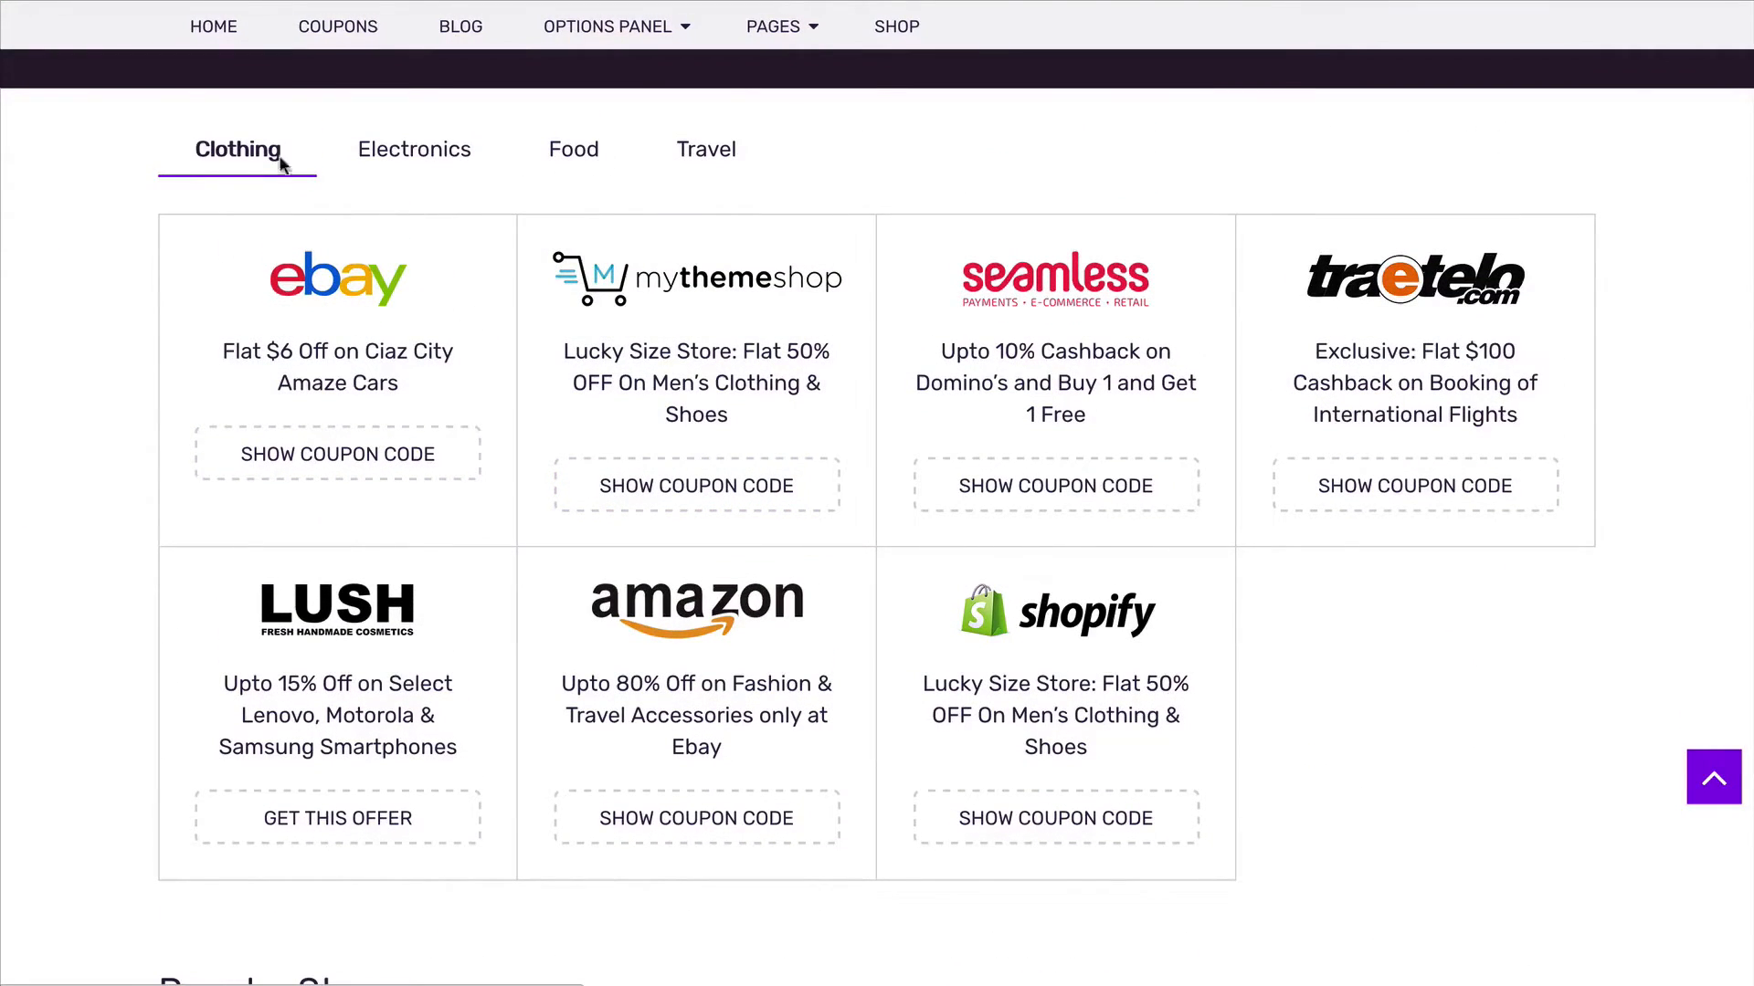
click(561, 154)
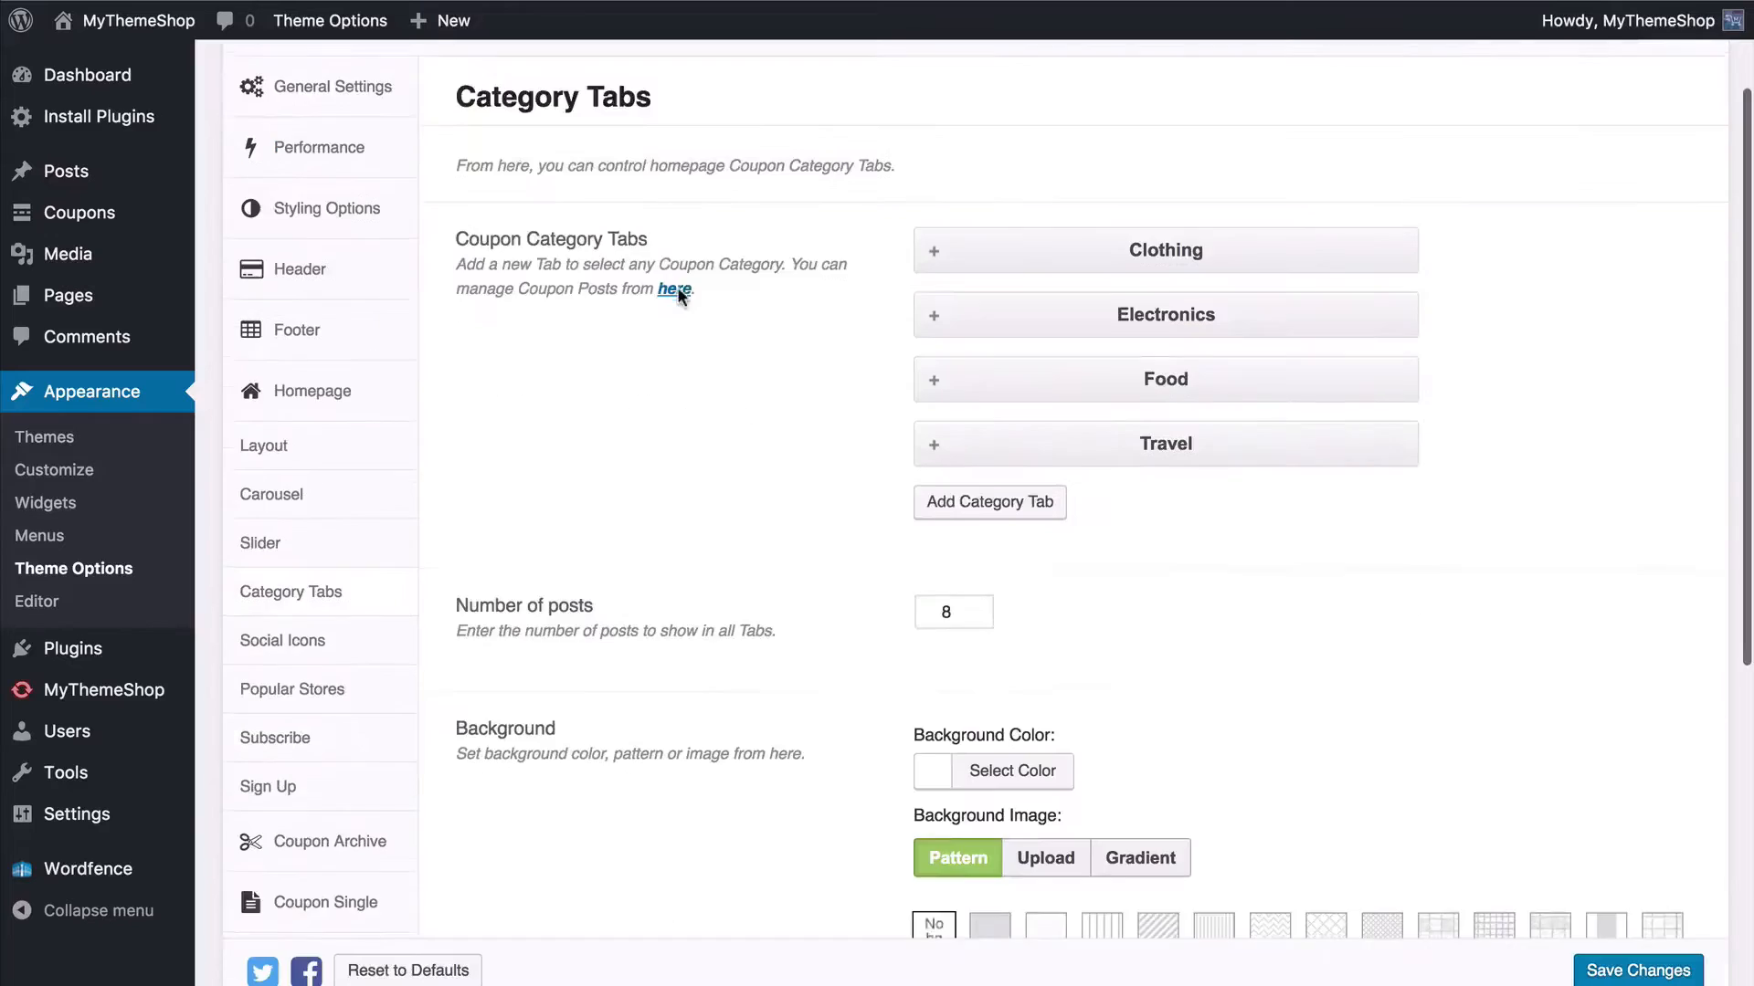
Step: Open the homepage Social Icons options and examine the section background, parallax, title and title color settings
click(308, 637)
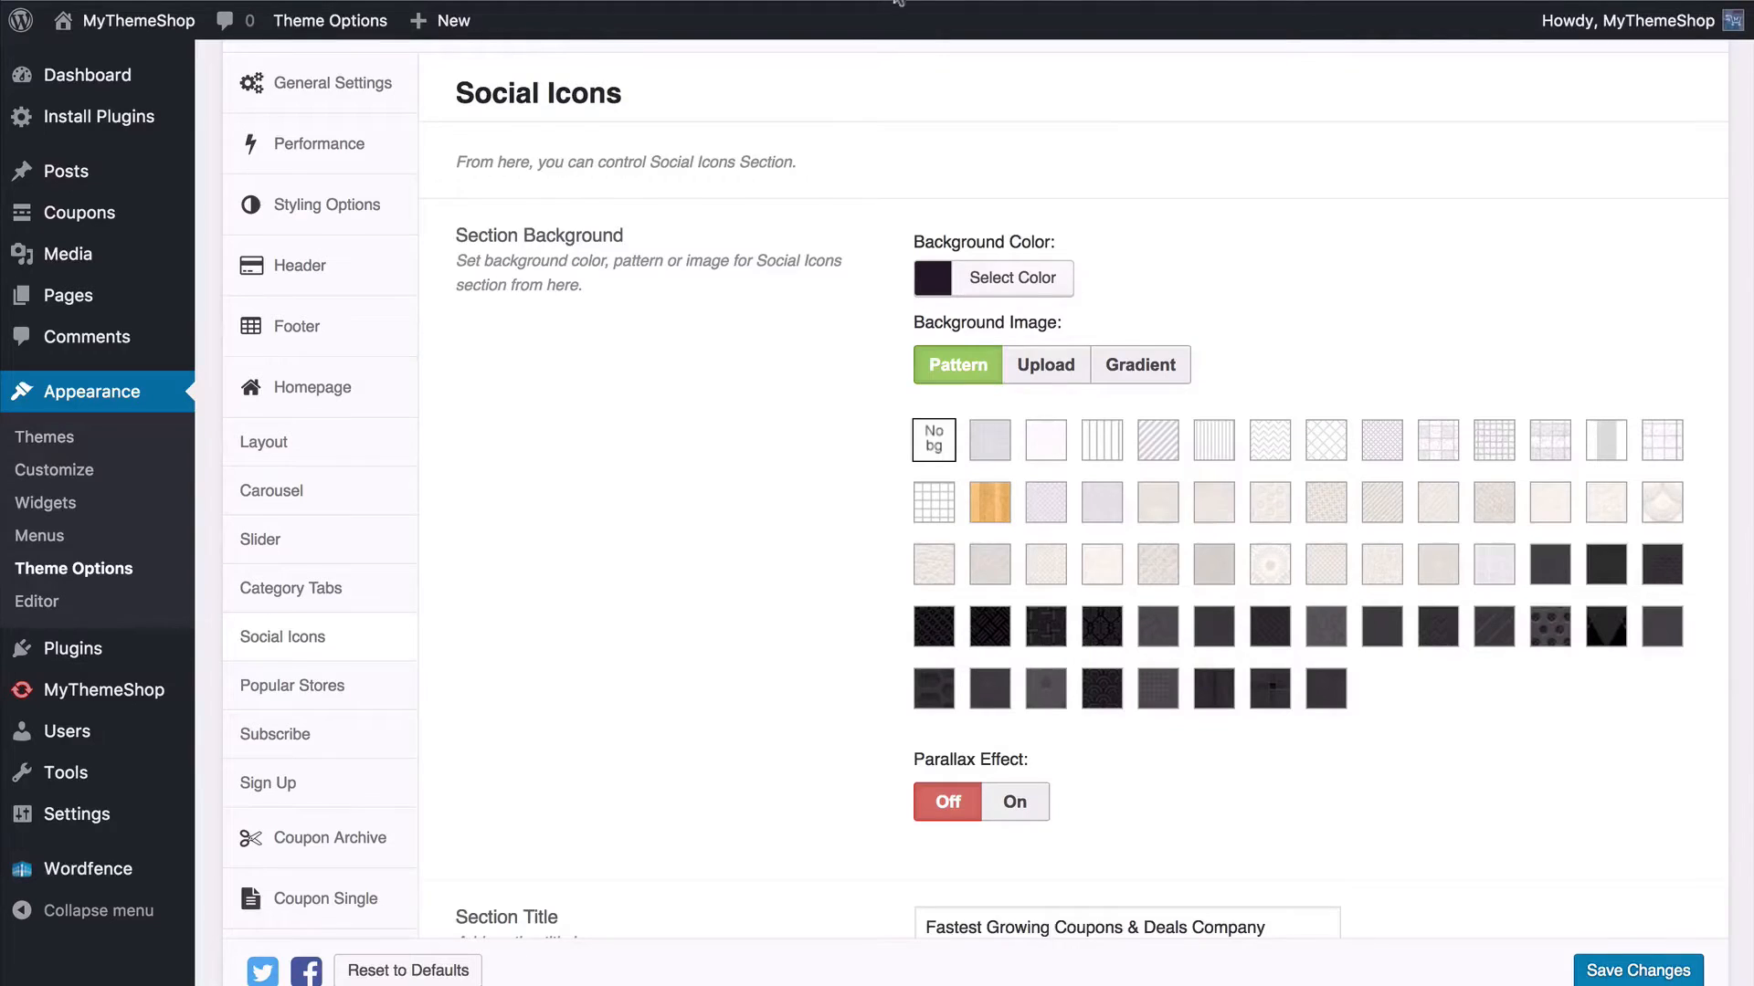
scroll(868, 262, down, 1)
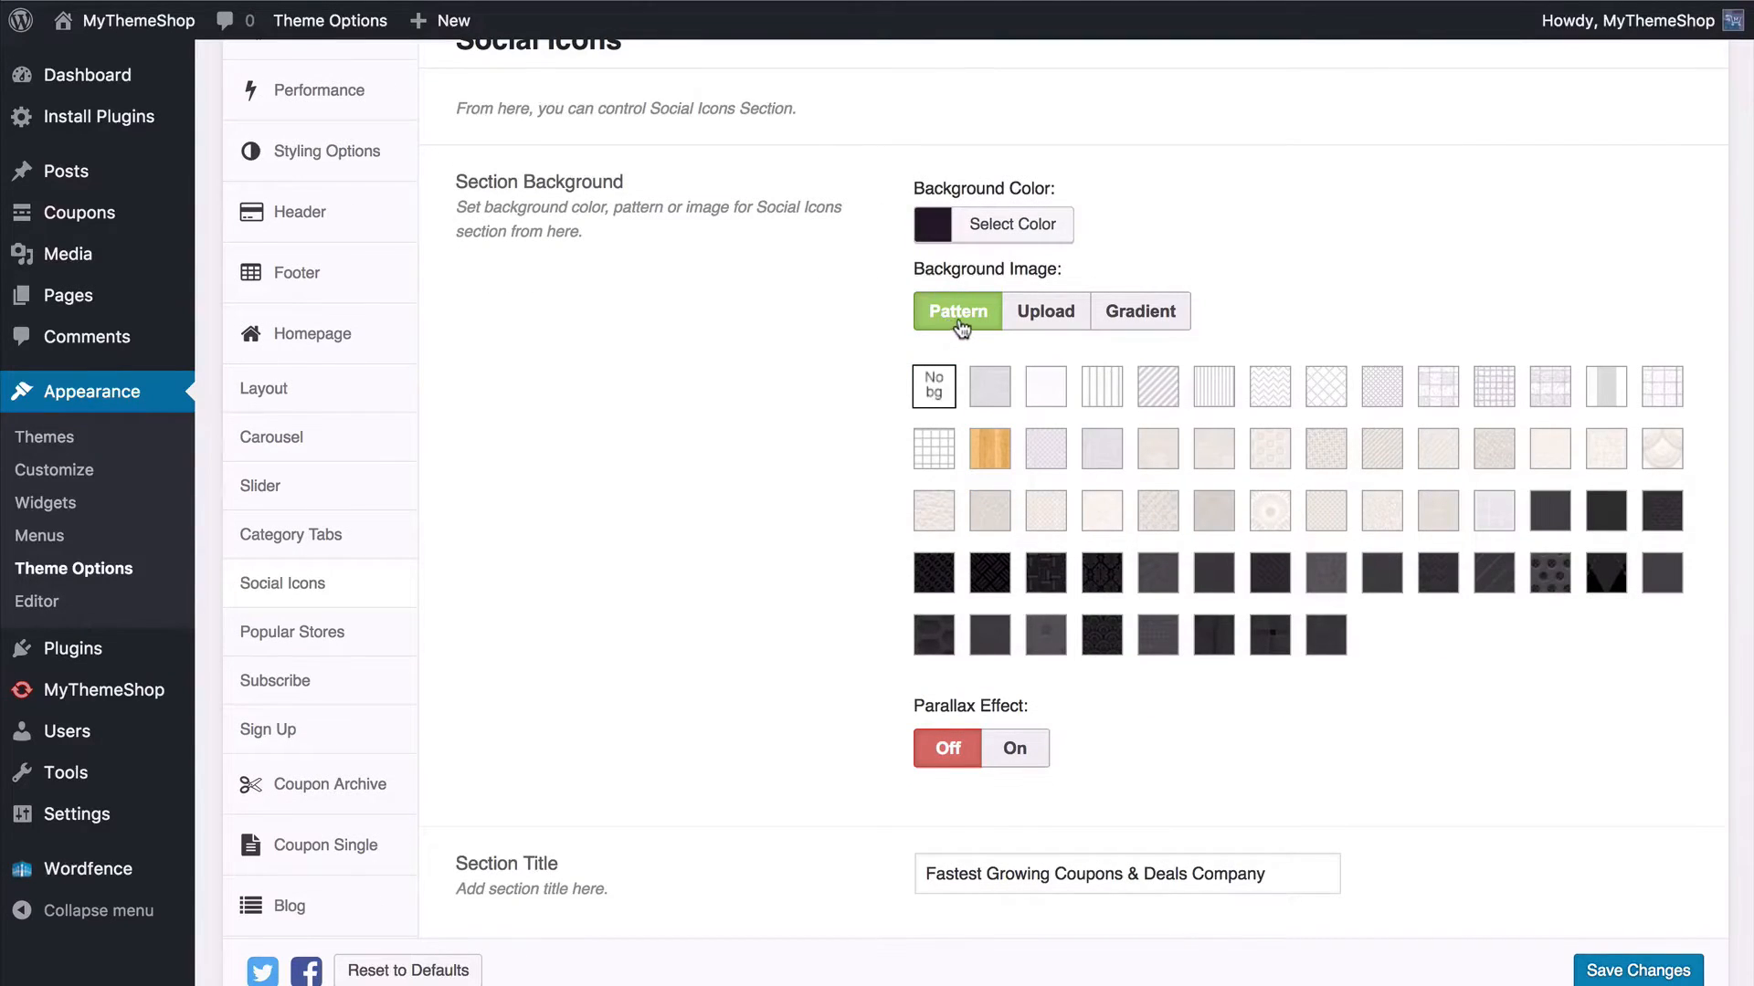
scroll(724, 395, down, 5)
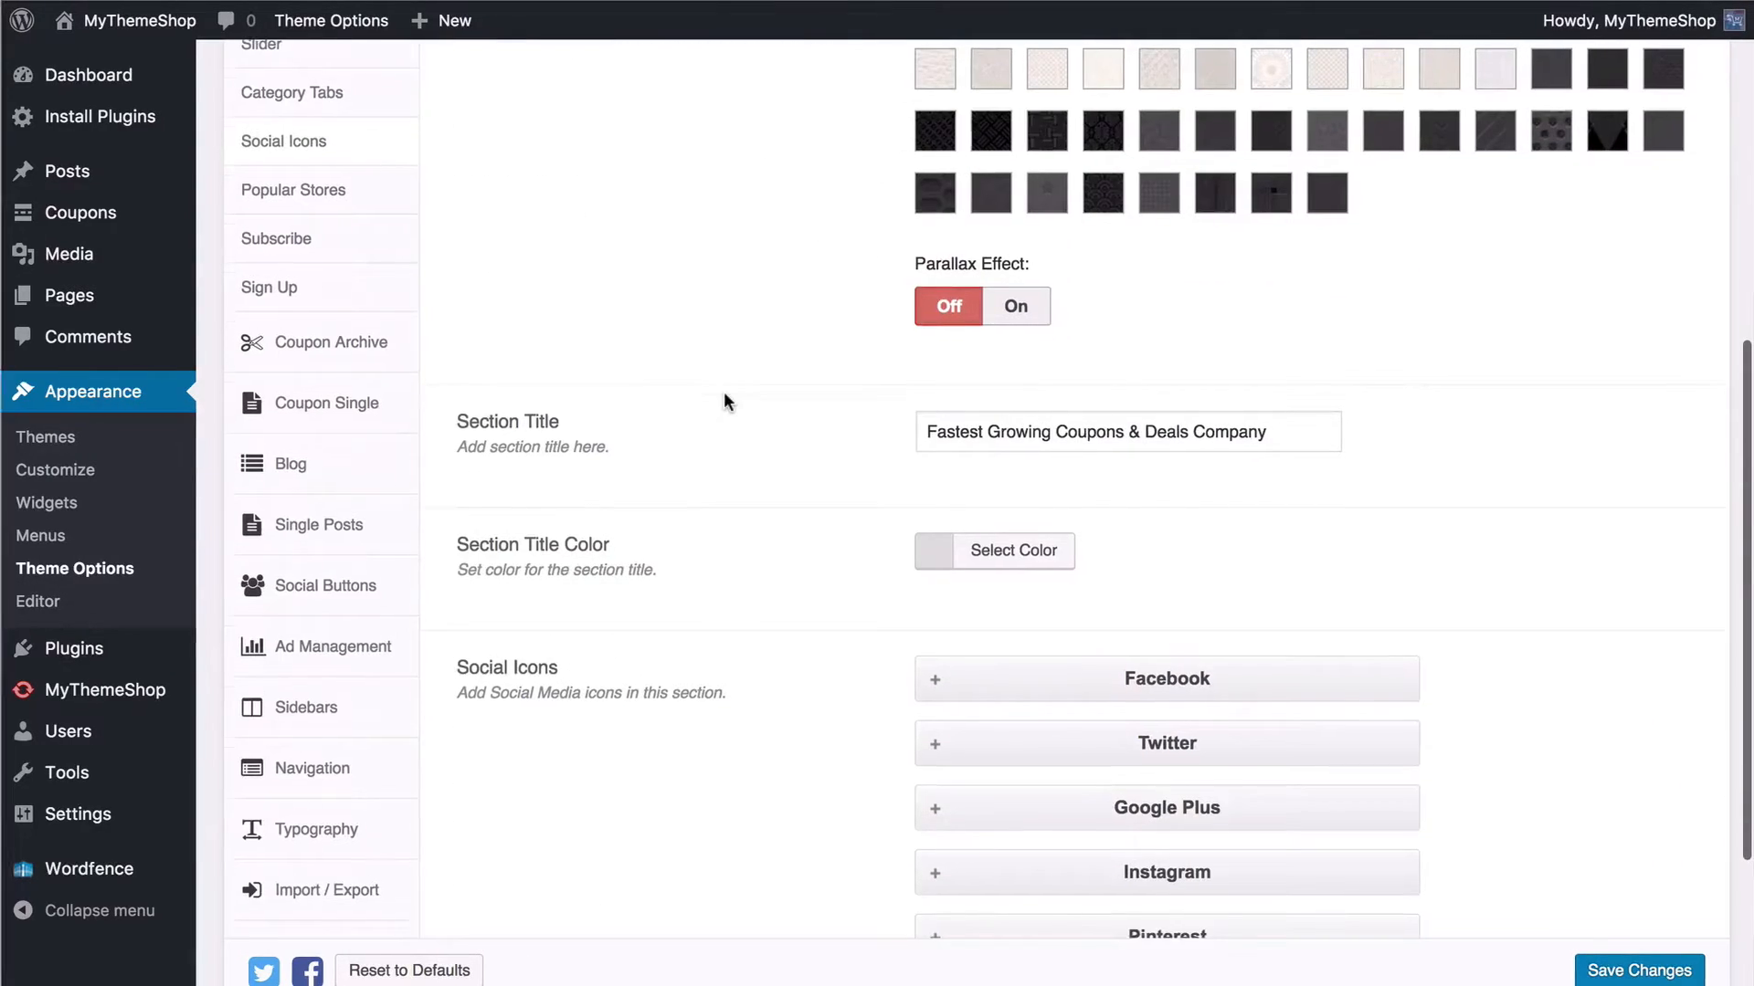
scroll(694, 365, down, 1)
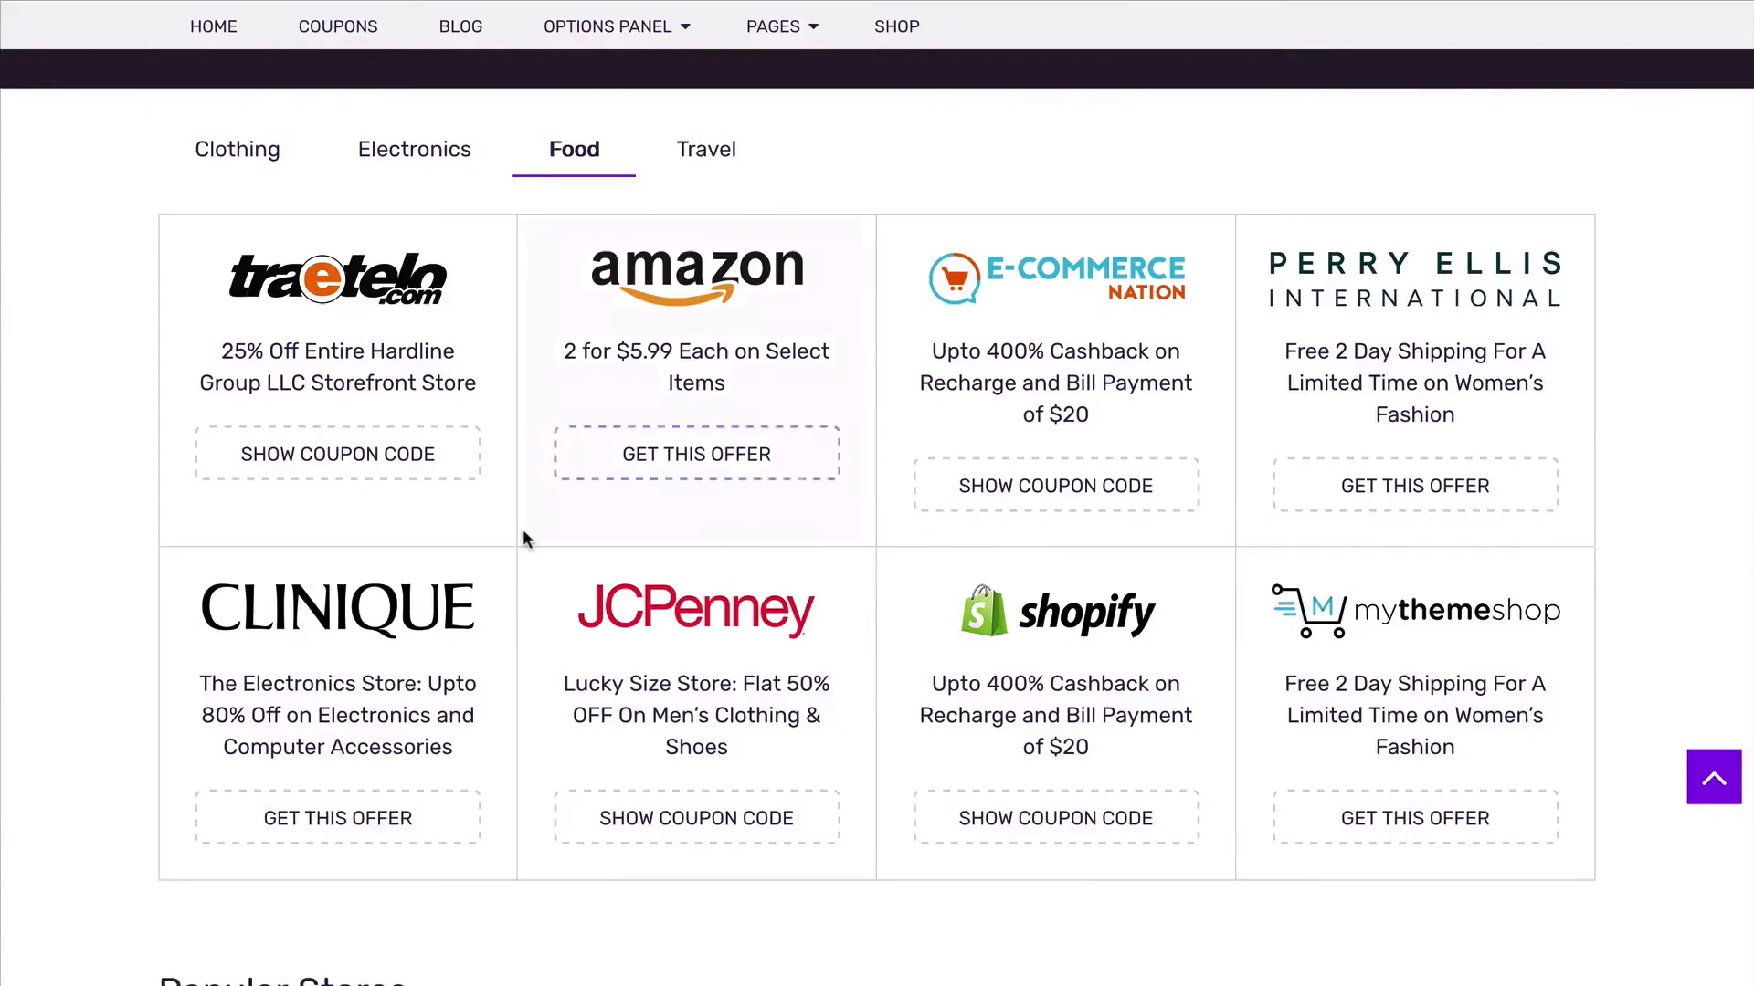
Step: Find the social icons section on the published homepage and examine its title and icons
scroll(522, 528, down, 5)
scroll(522, 529, up, 12)
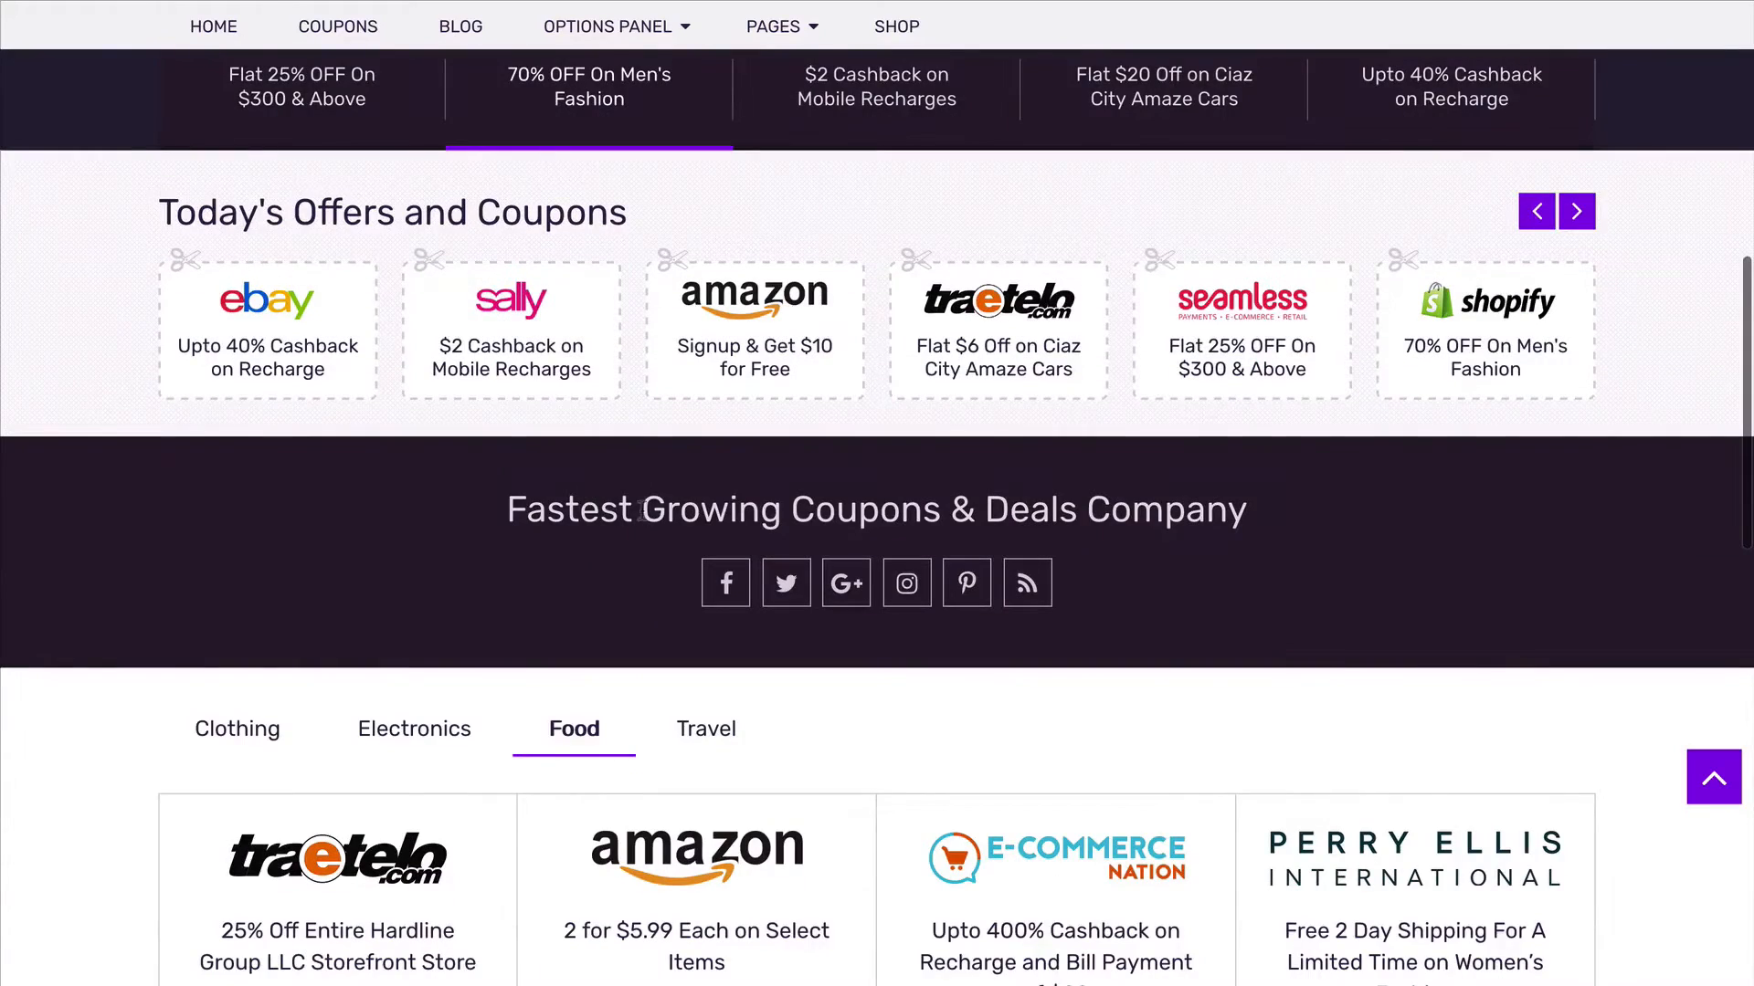
drag(696, 523, 722, 518)
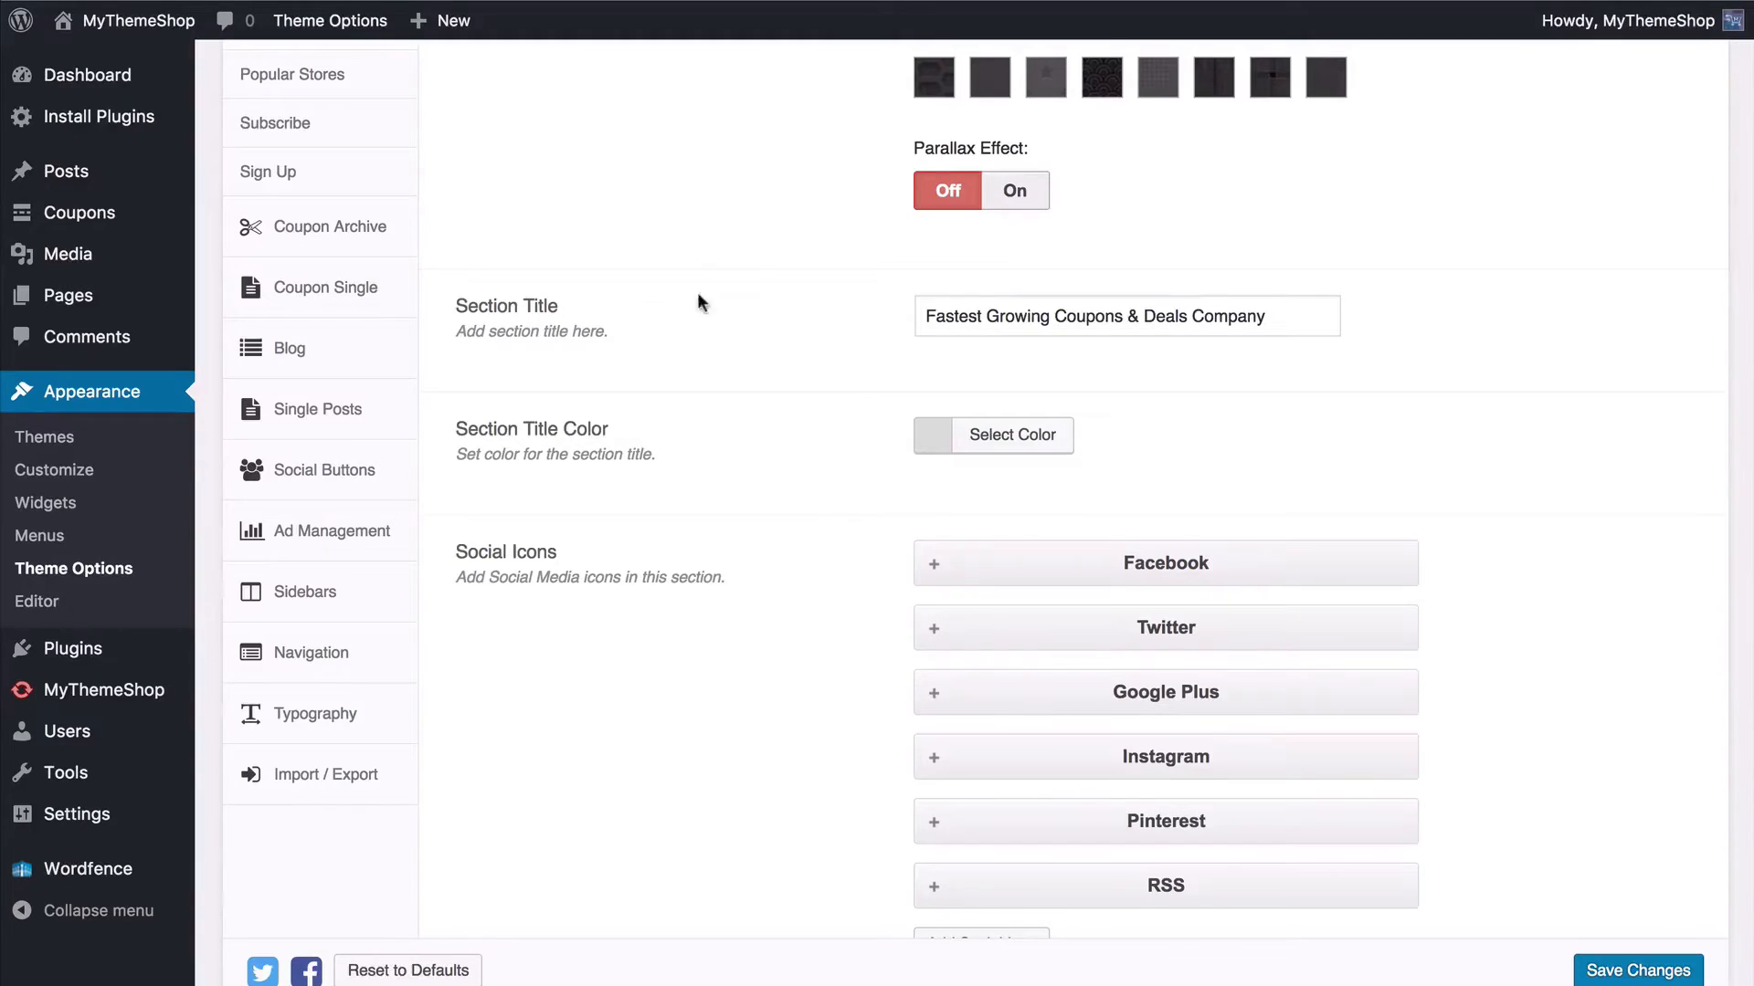
Step: Inspect the Facebook social icon's title, icon choices, hover color and URL, and close it unchanged
scroll(703, 315, down, 3)
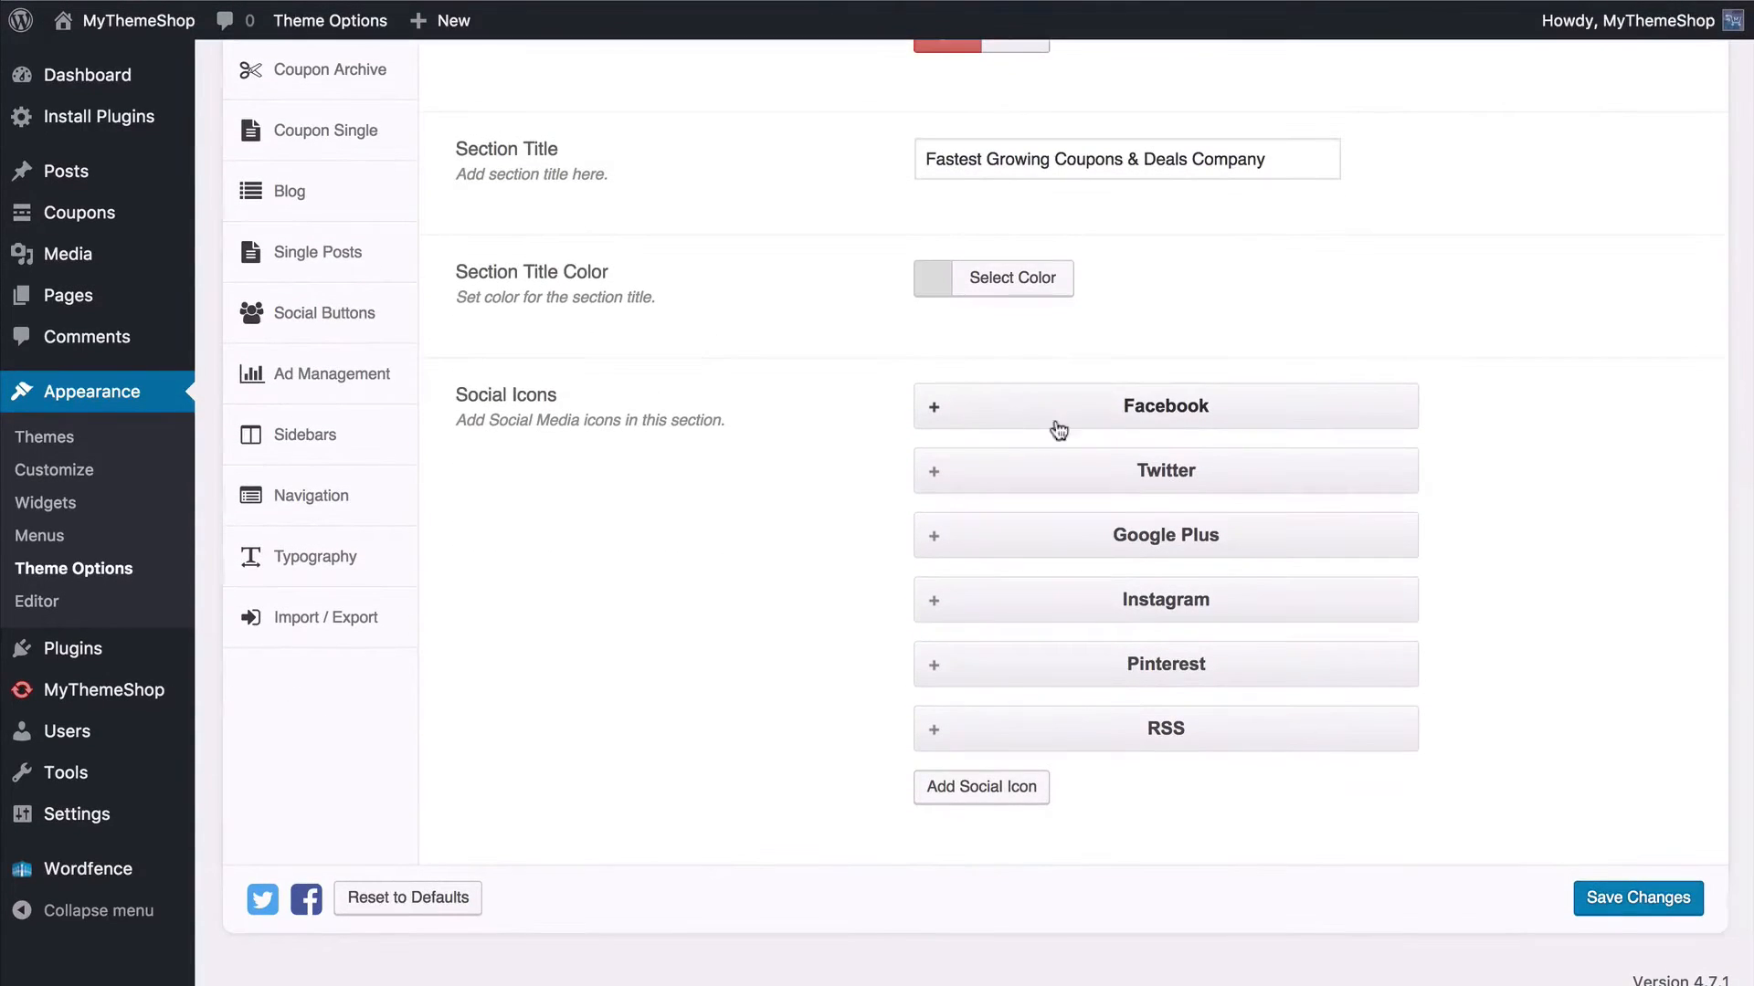
click(932, 412)
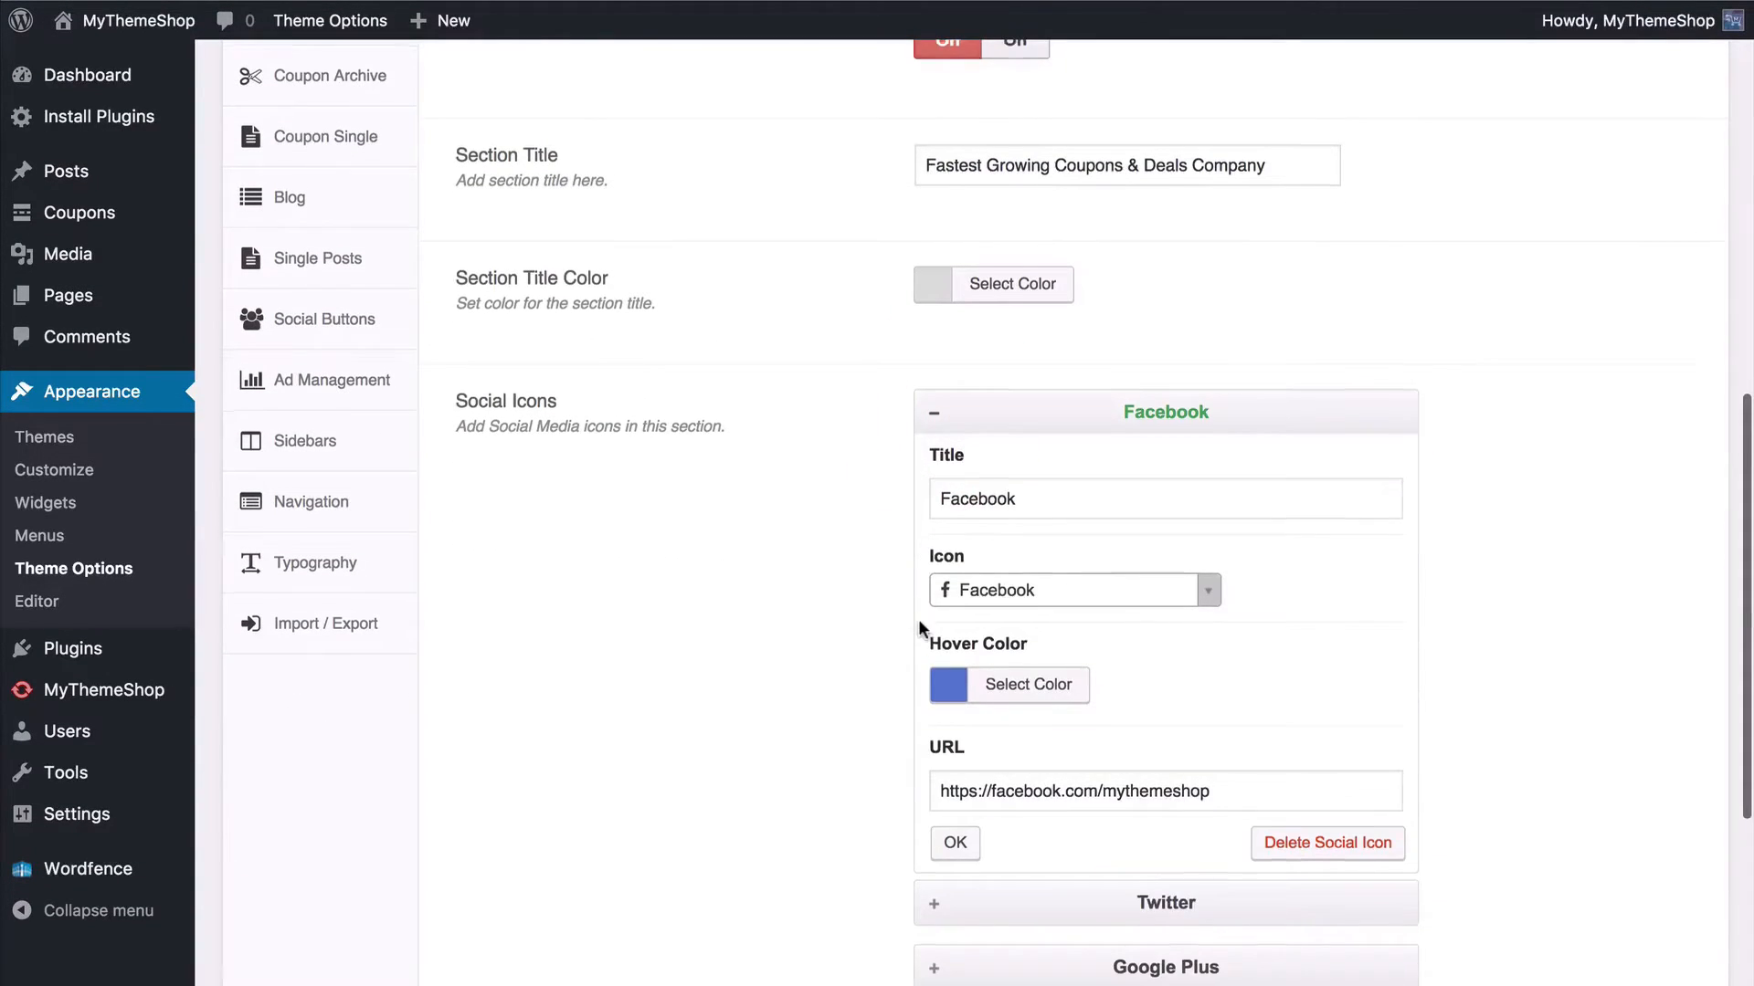
scroll(918, 618, down, 3)
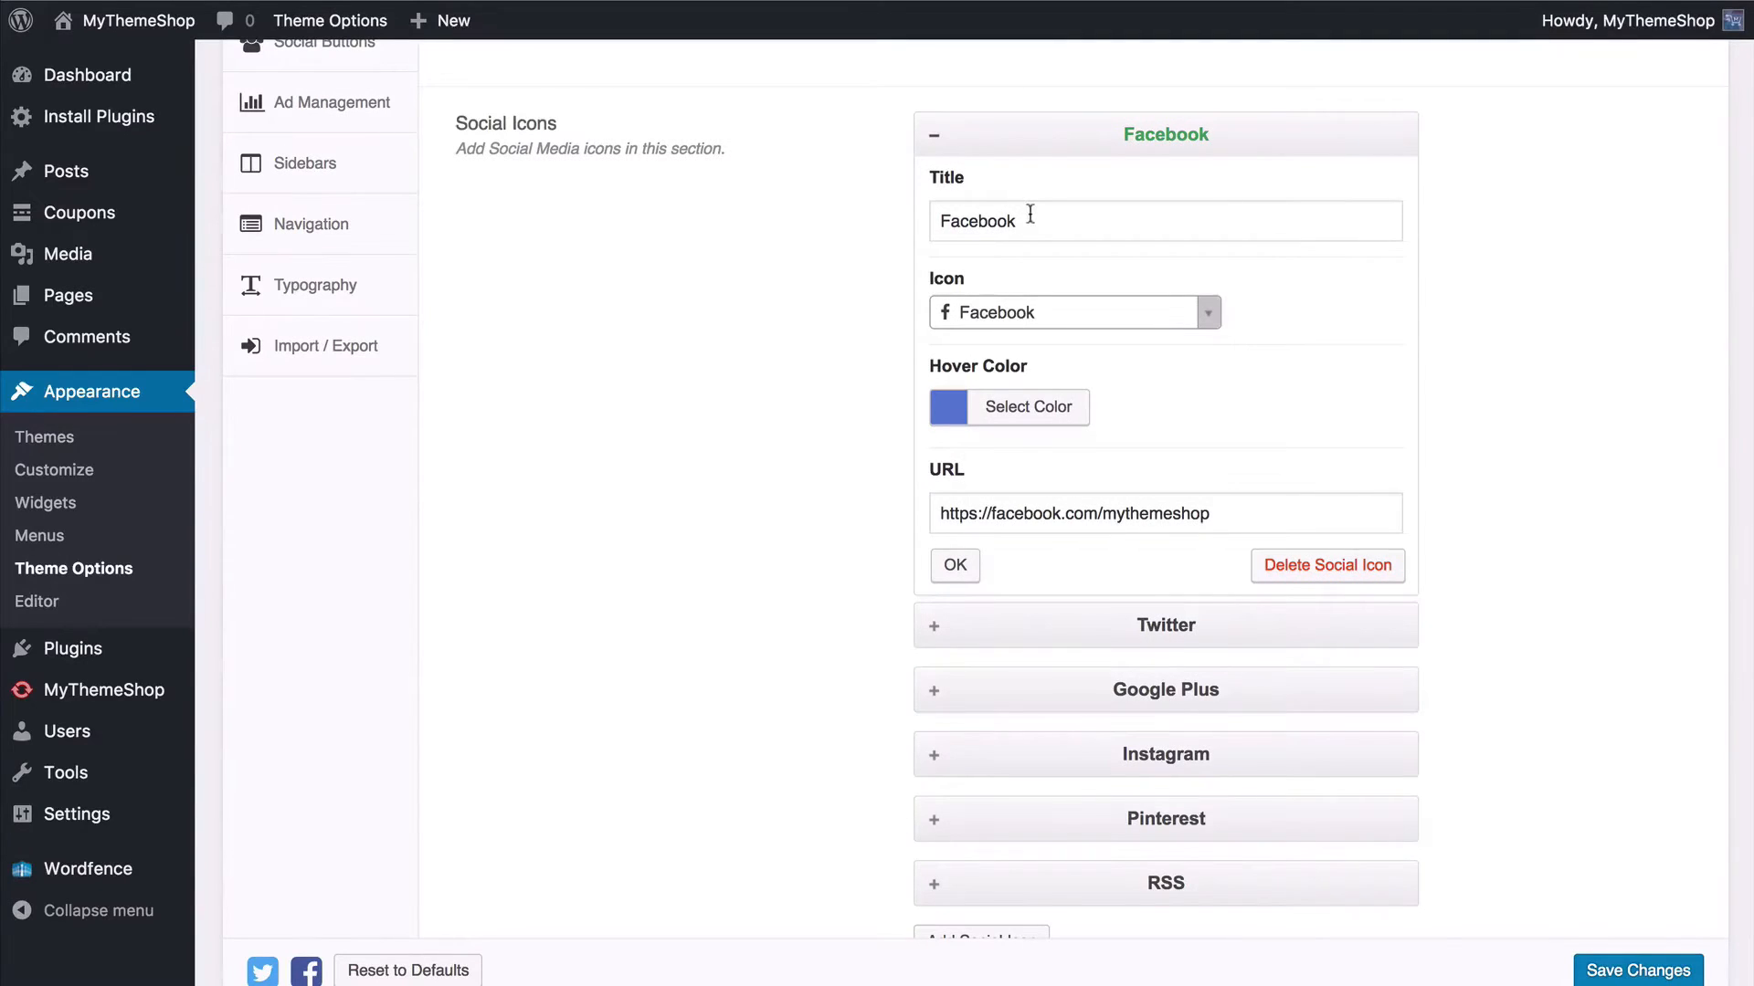
click(1092, 313)
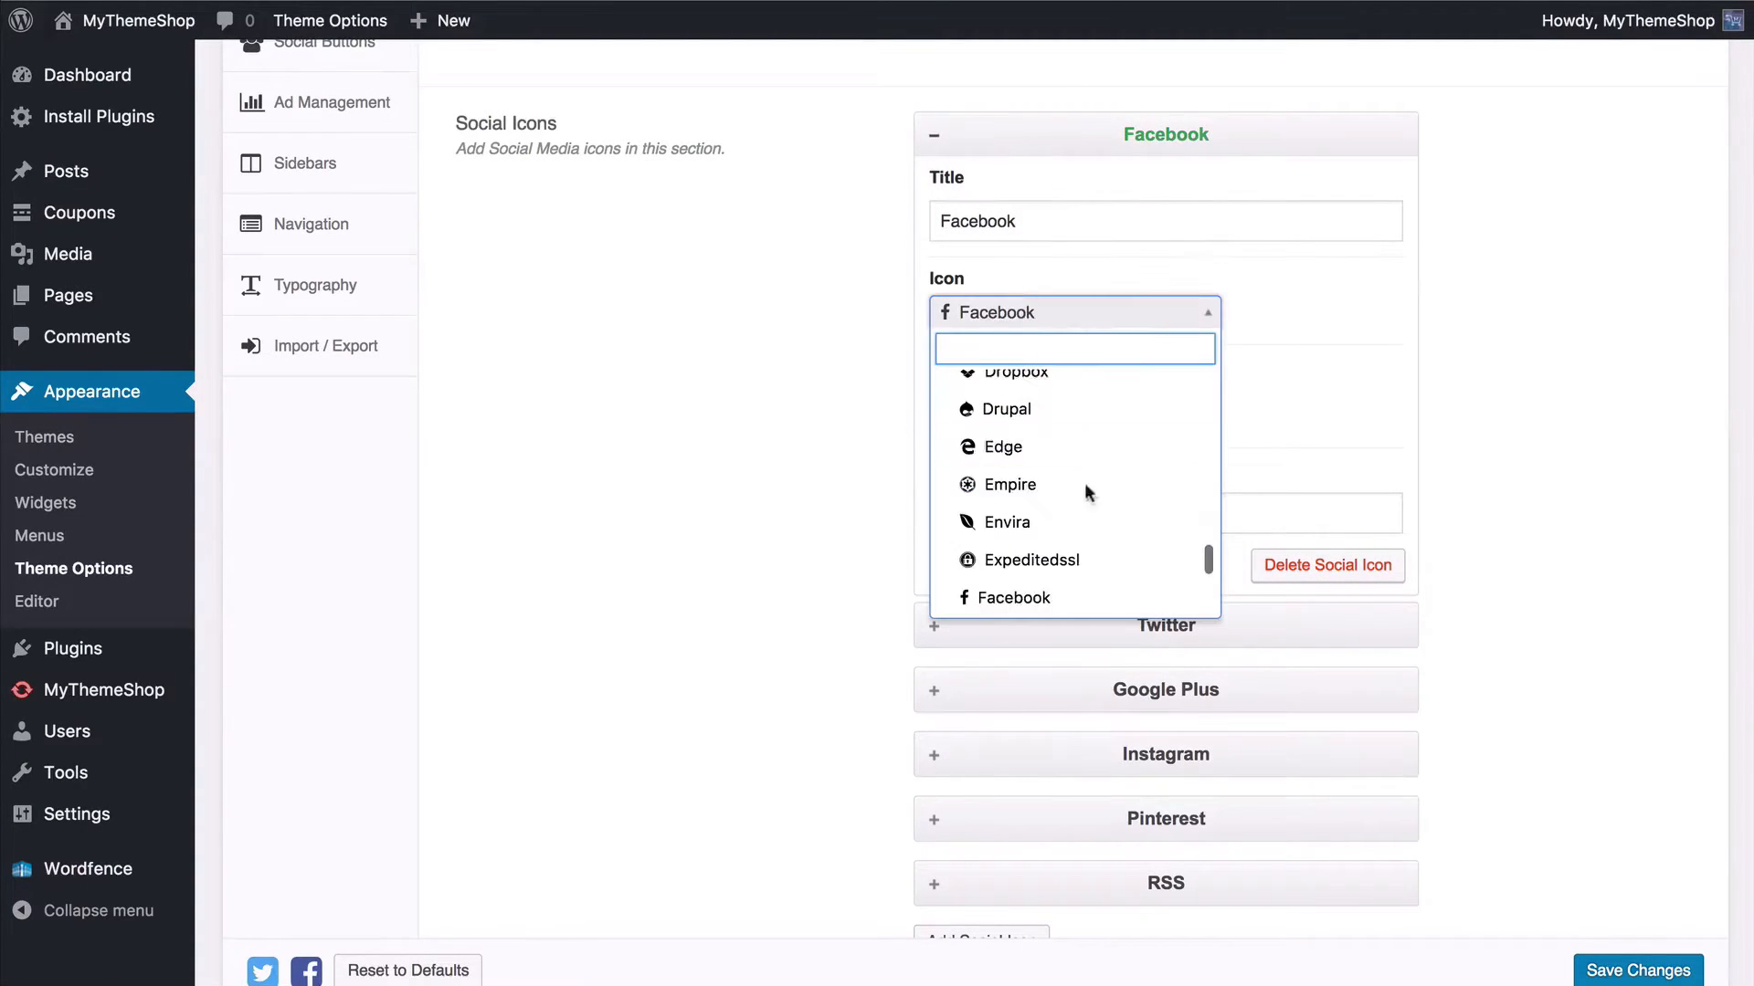
scroll(1148, 505, up, 2)
click(1428, 405)
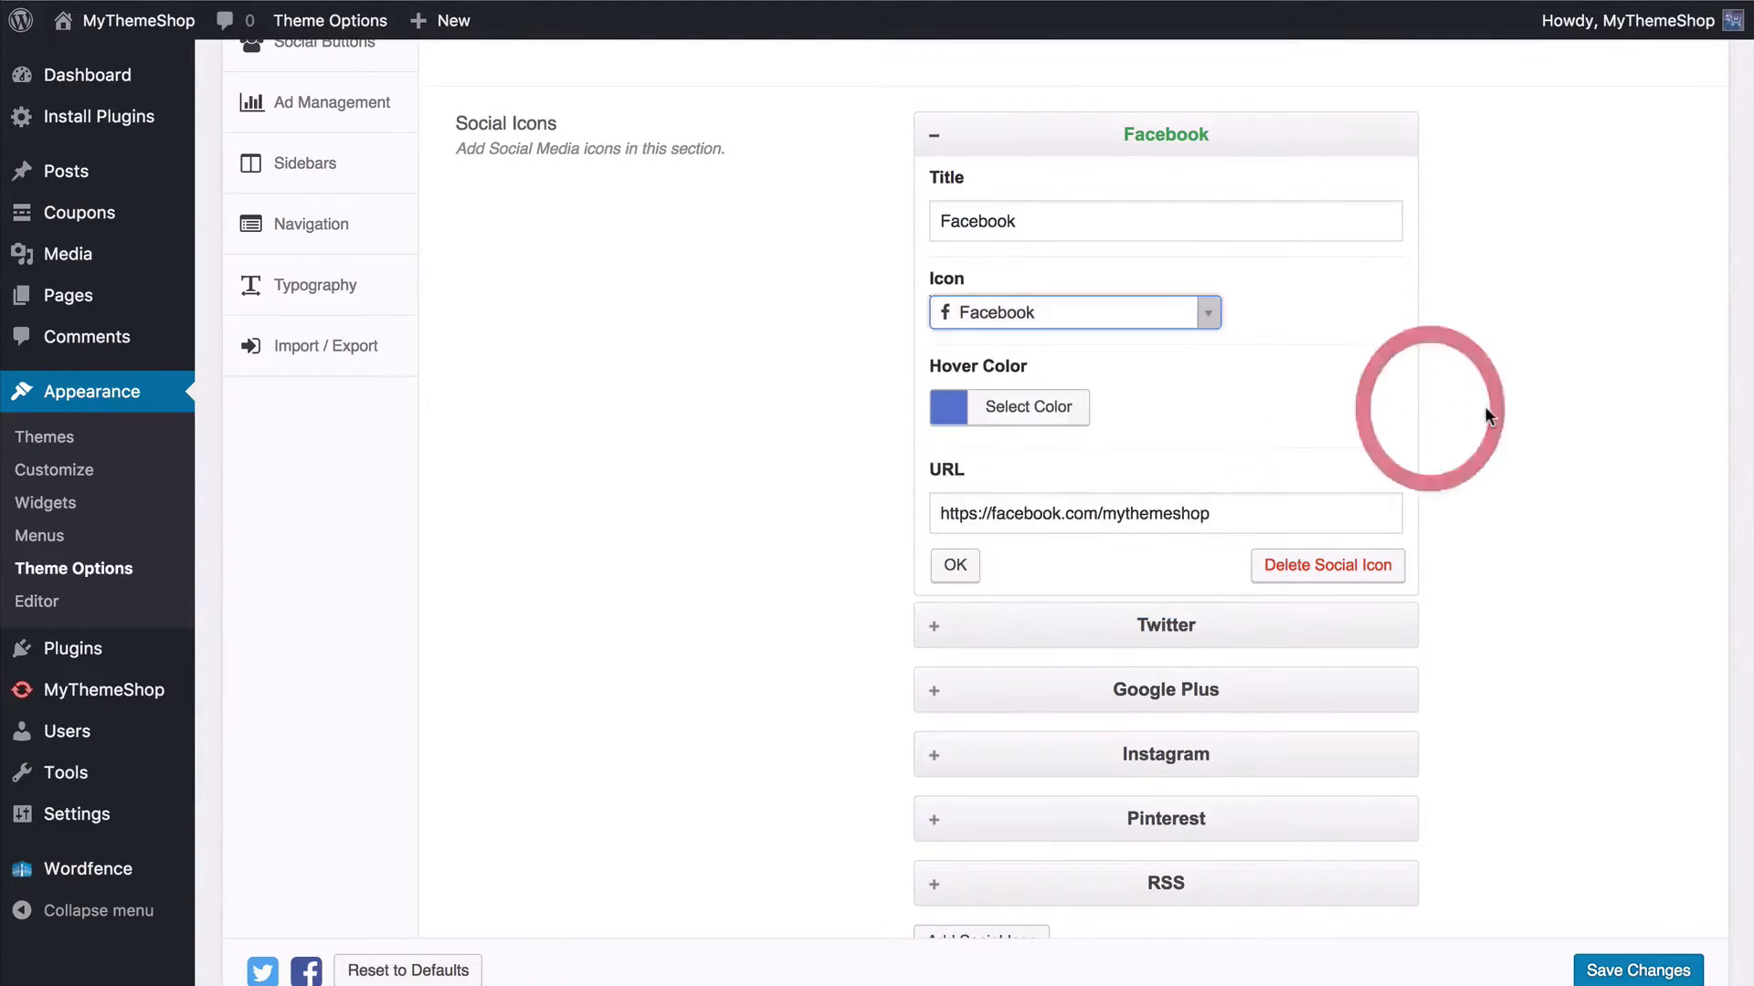
click(954, 564)
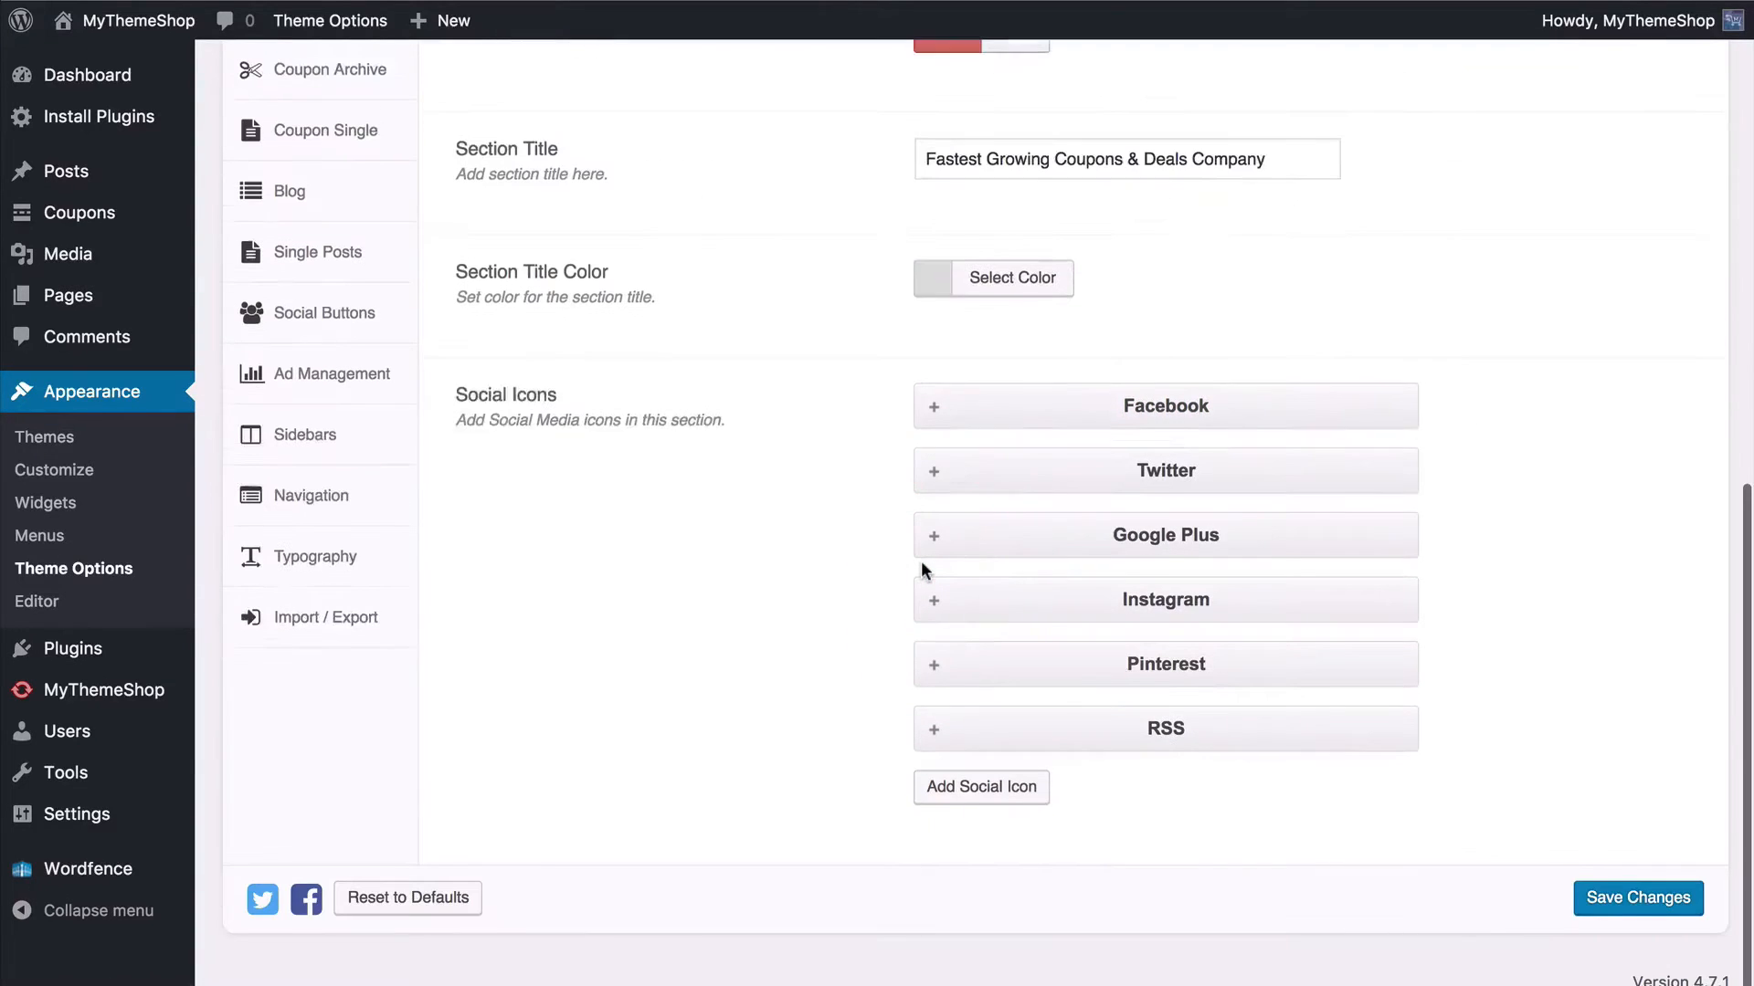
Step: Try adding a new social icon to the homepage section, view its empty fields, and delete it
click(976, 787)
scroll(803, 752, down, 5)
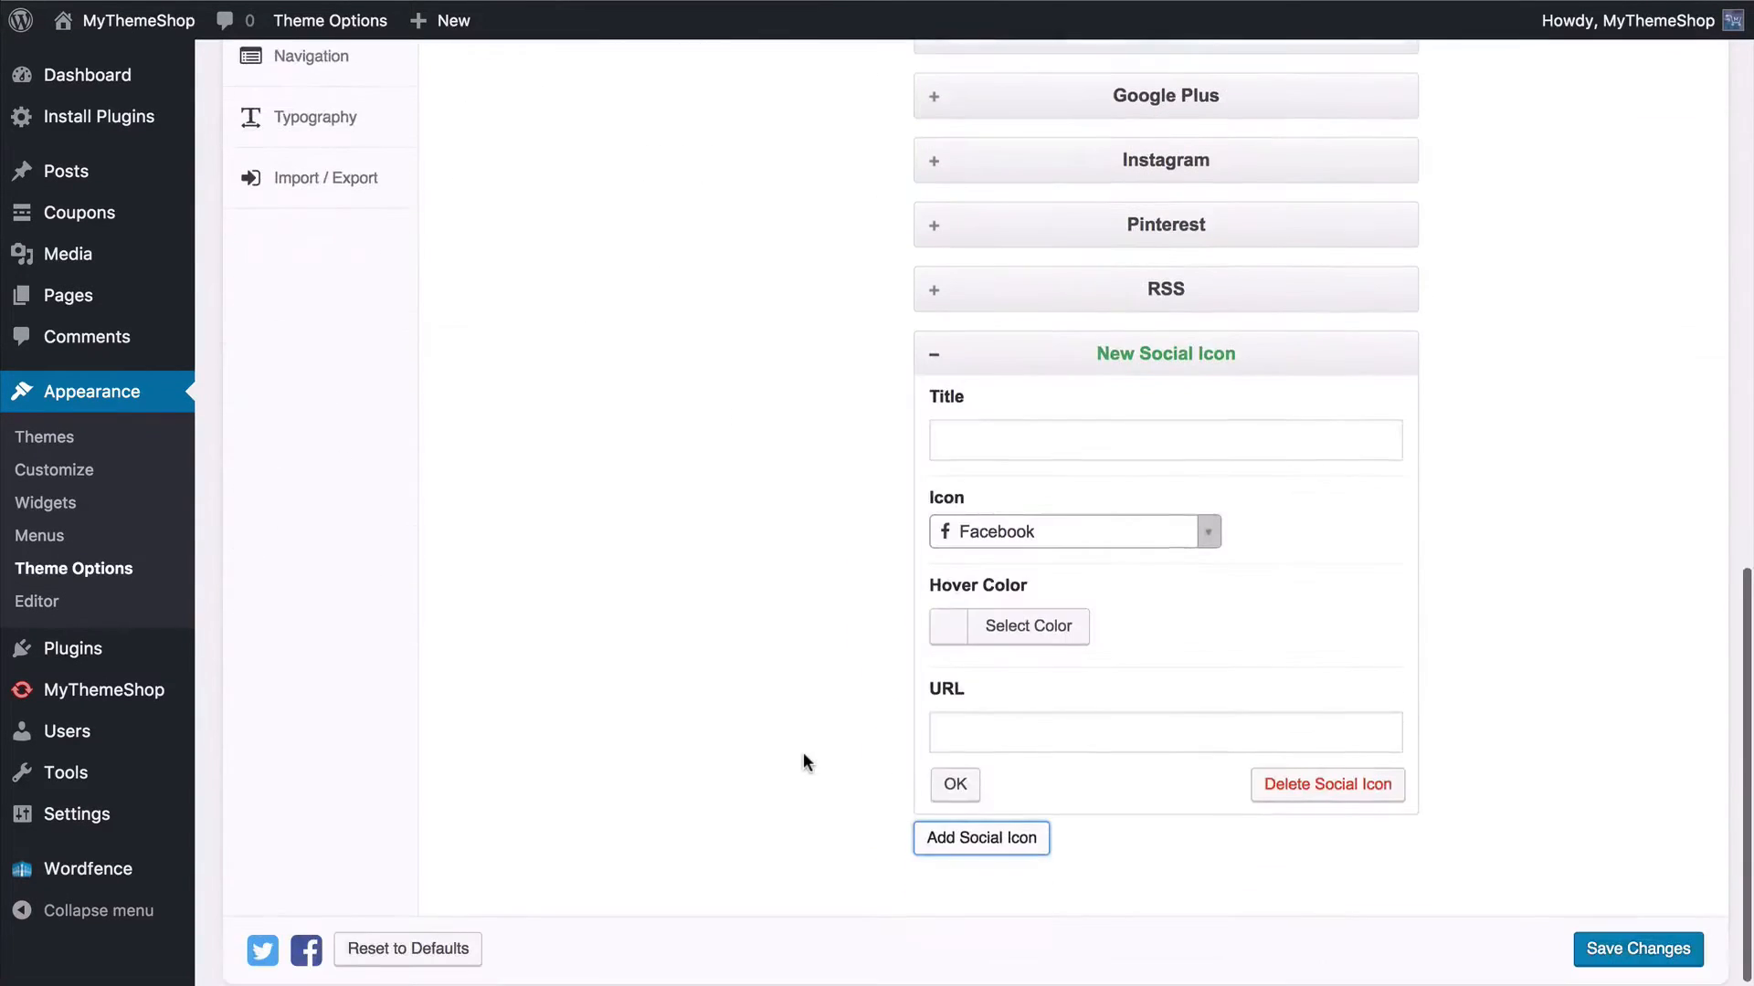
click(1335, 787)
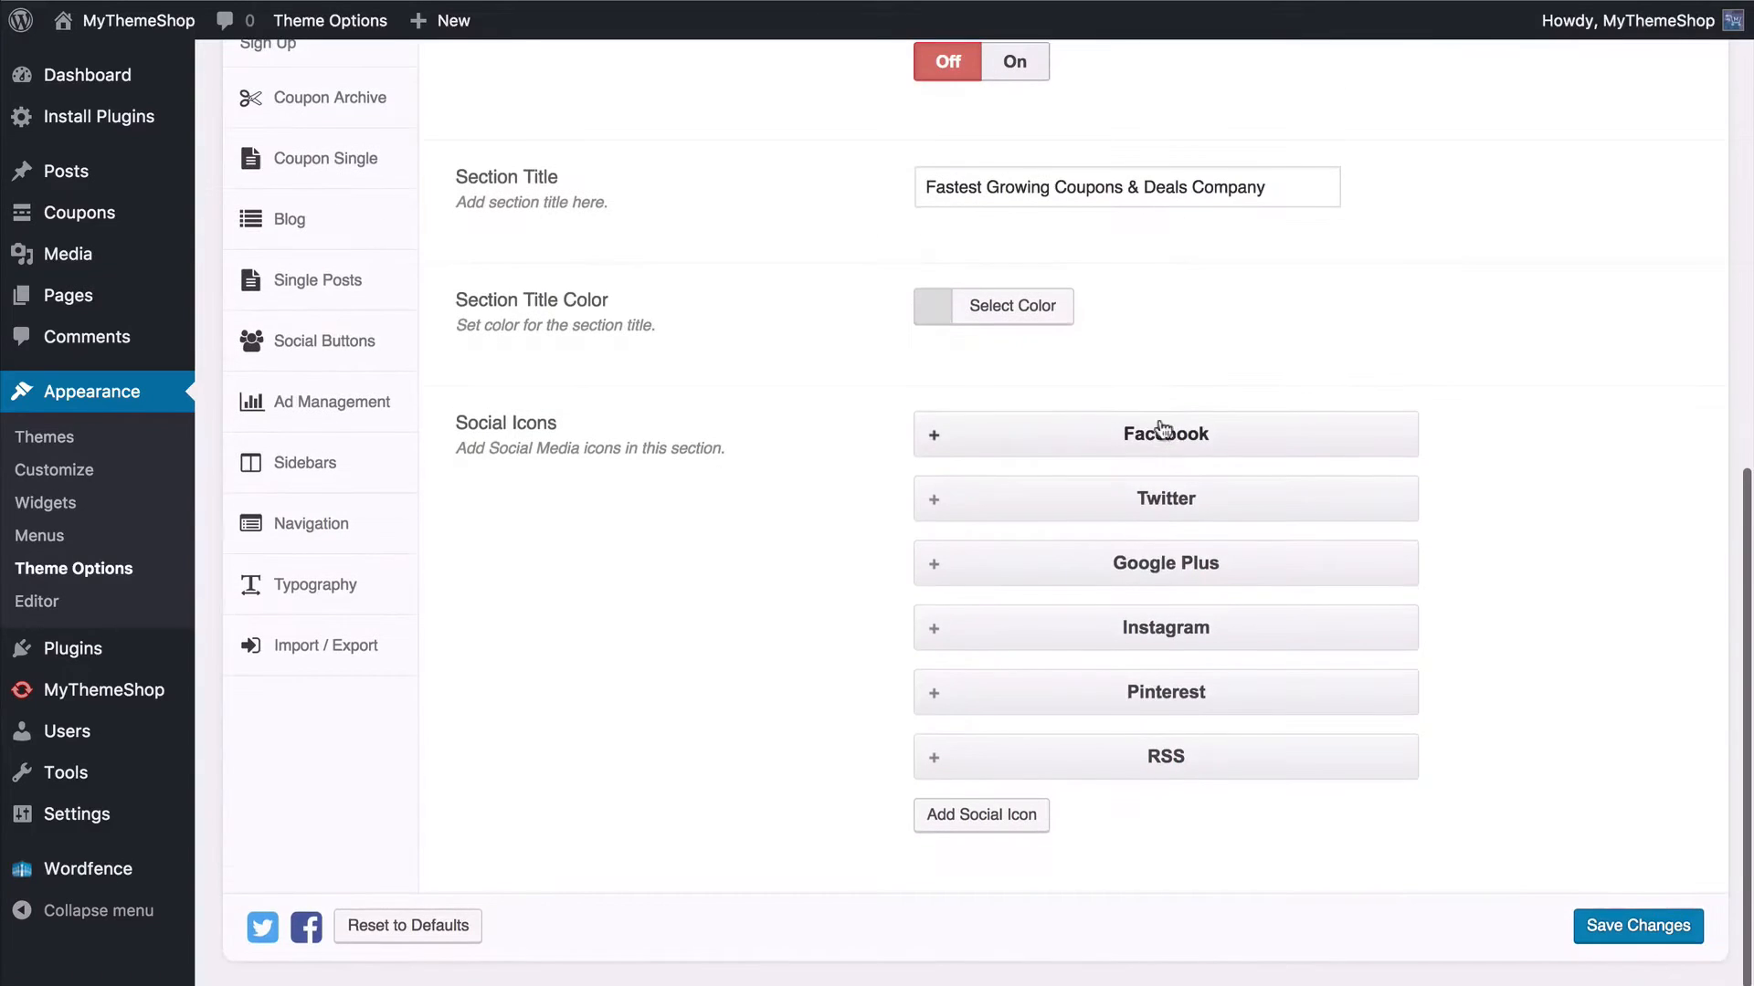
Step: Try reordering the Google Plus entry in the homepage social icons list and save the theme options
mouse_move(1160, 570)
mouse_down()
mouse_move(1159, 633)
mouse_move(1150, 553)
mouse_move(1153, 578)
mouse_up()
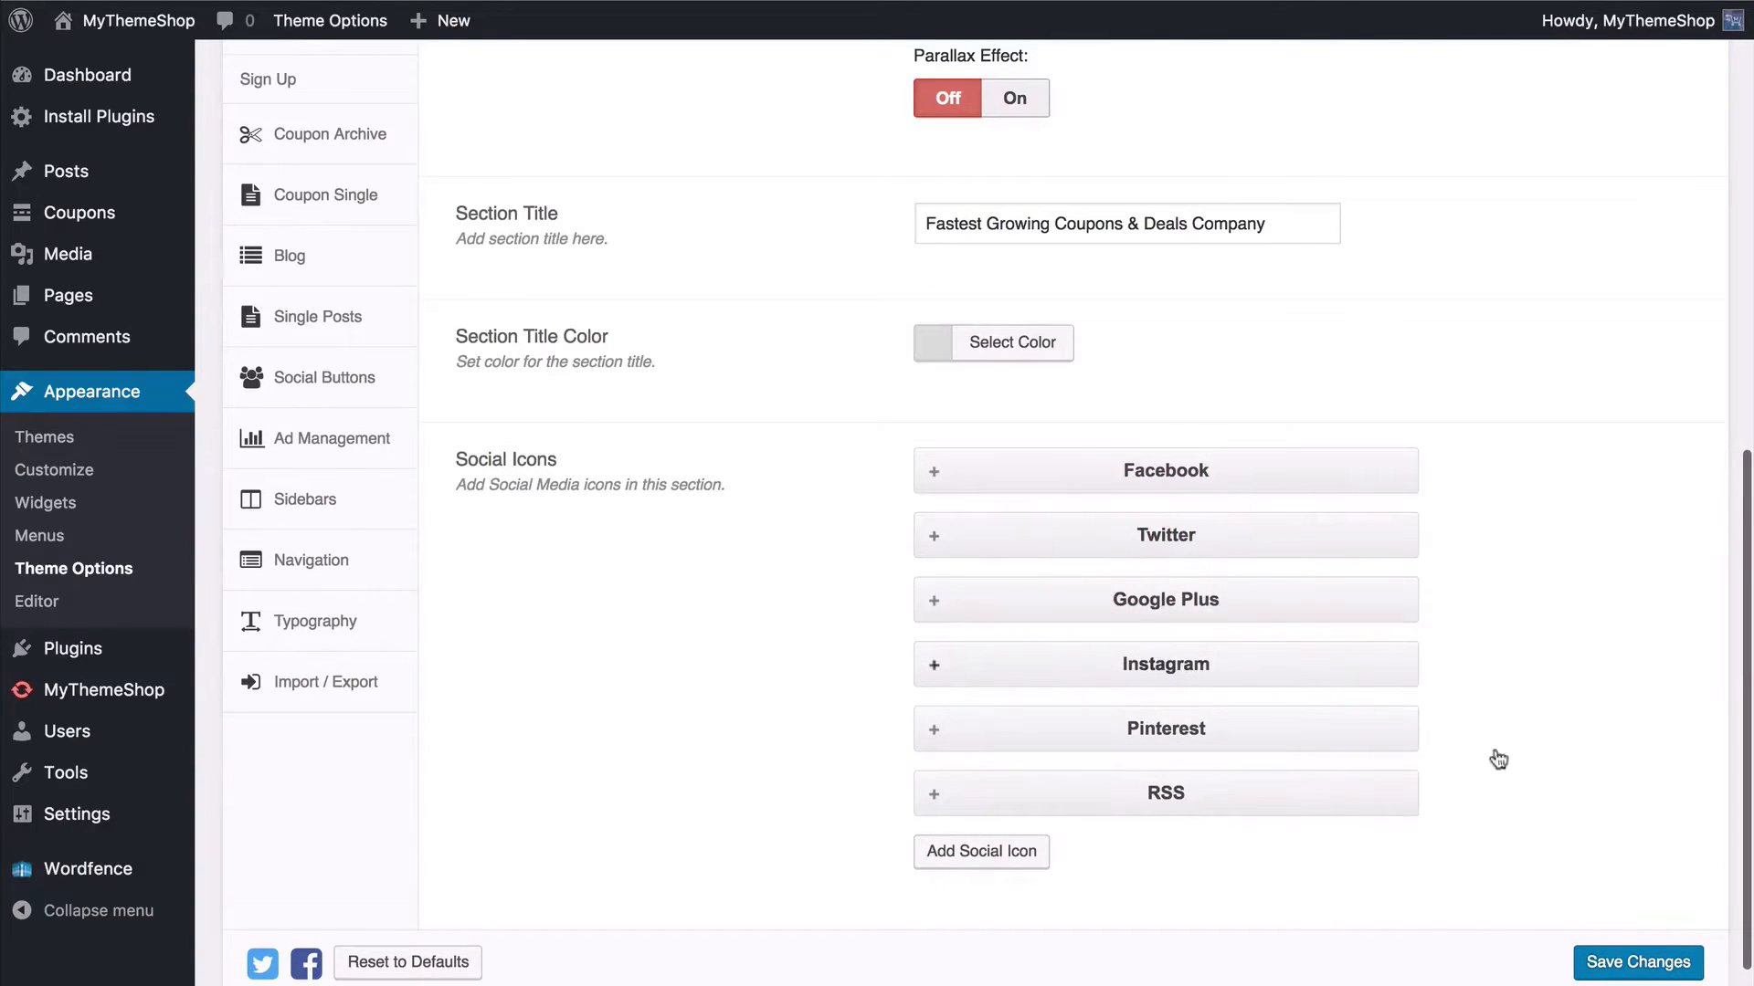
click(1637, 961)
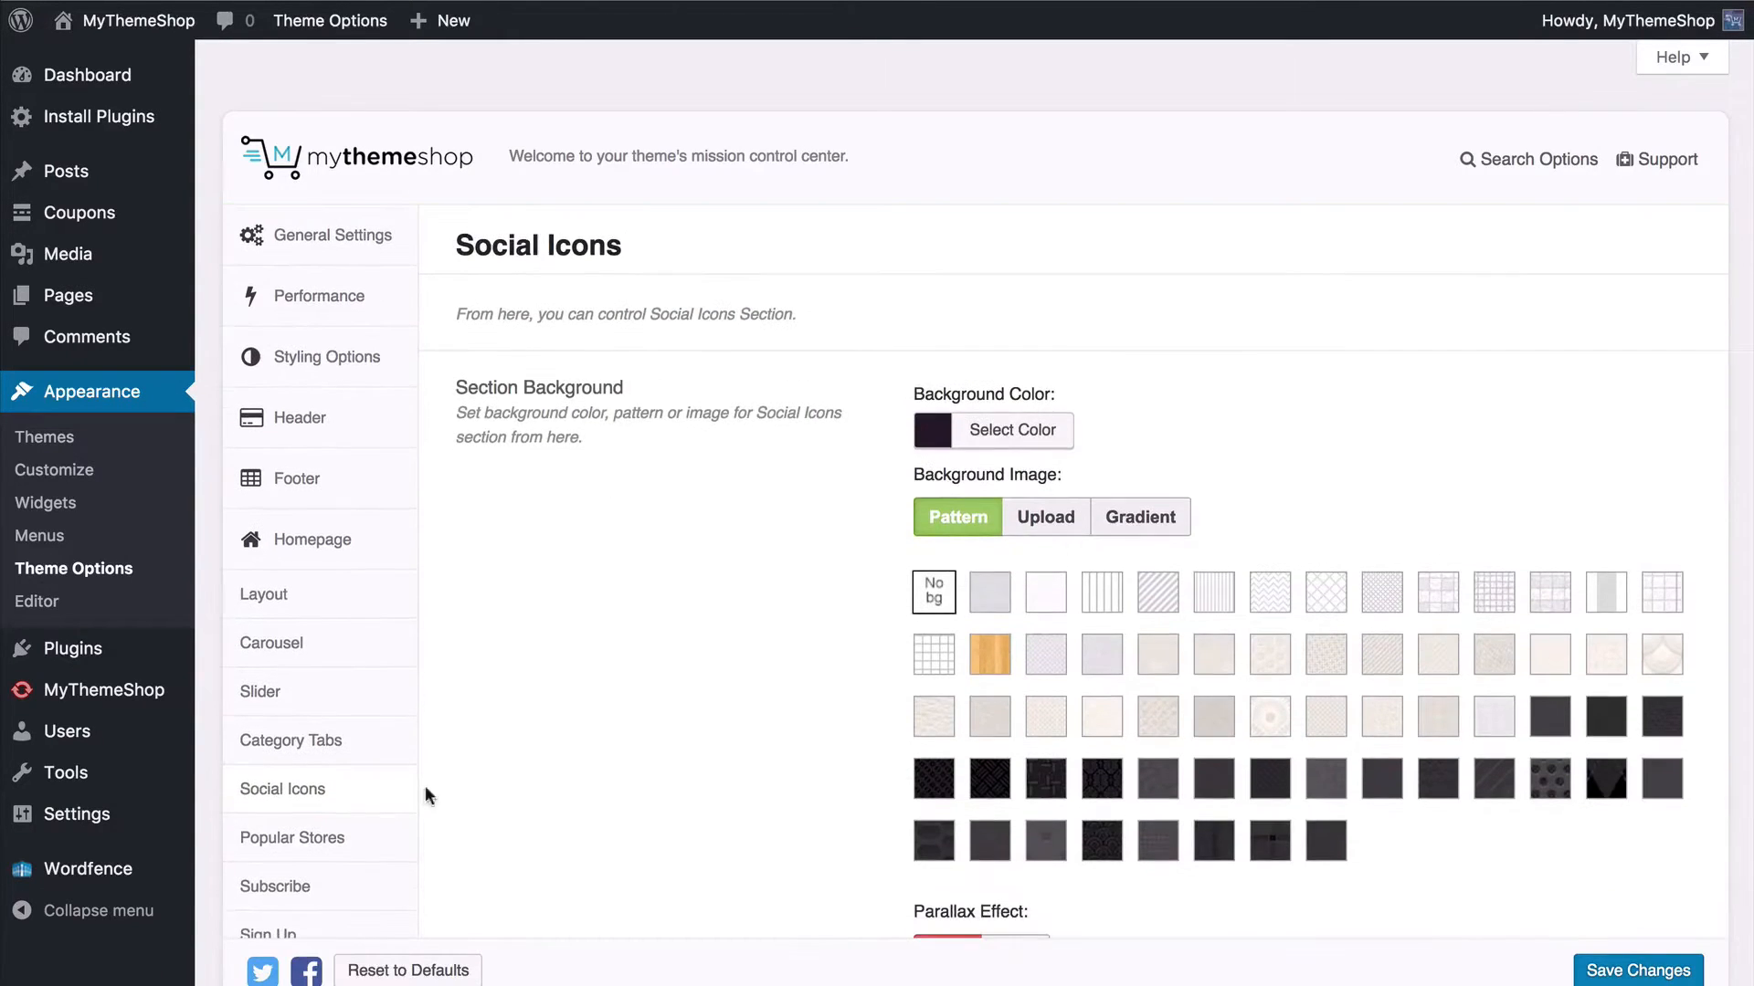
Step: Open the homepage Popular Stores options and look for the popular stores section on the published homepage
click(344, 834)
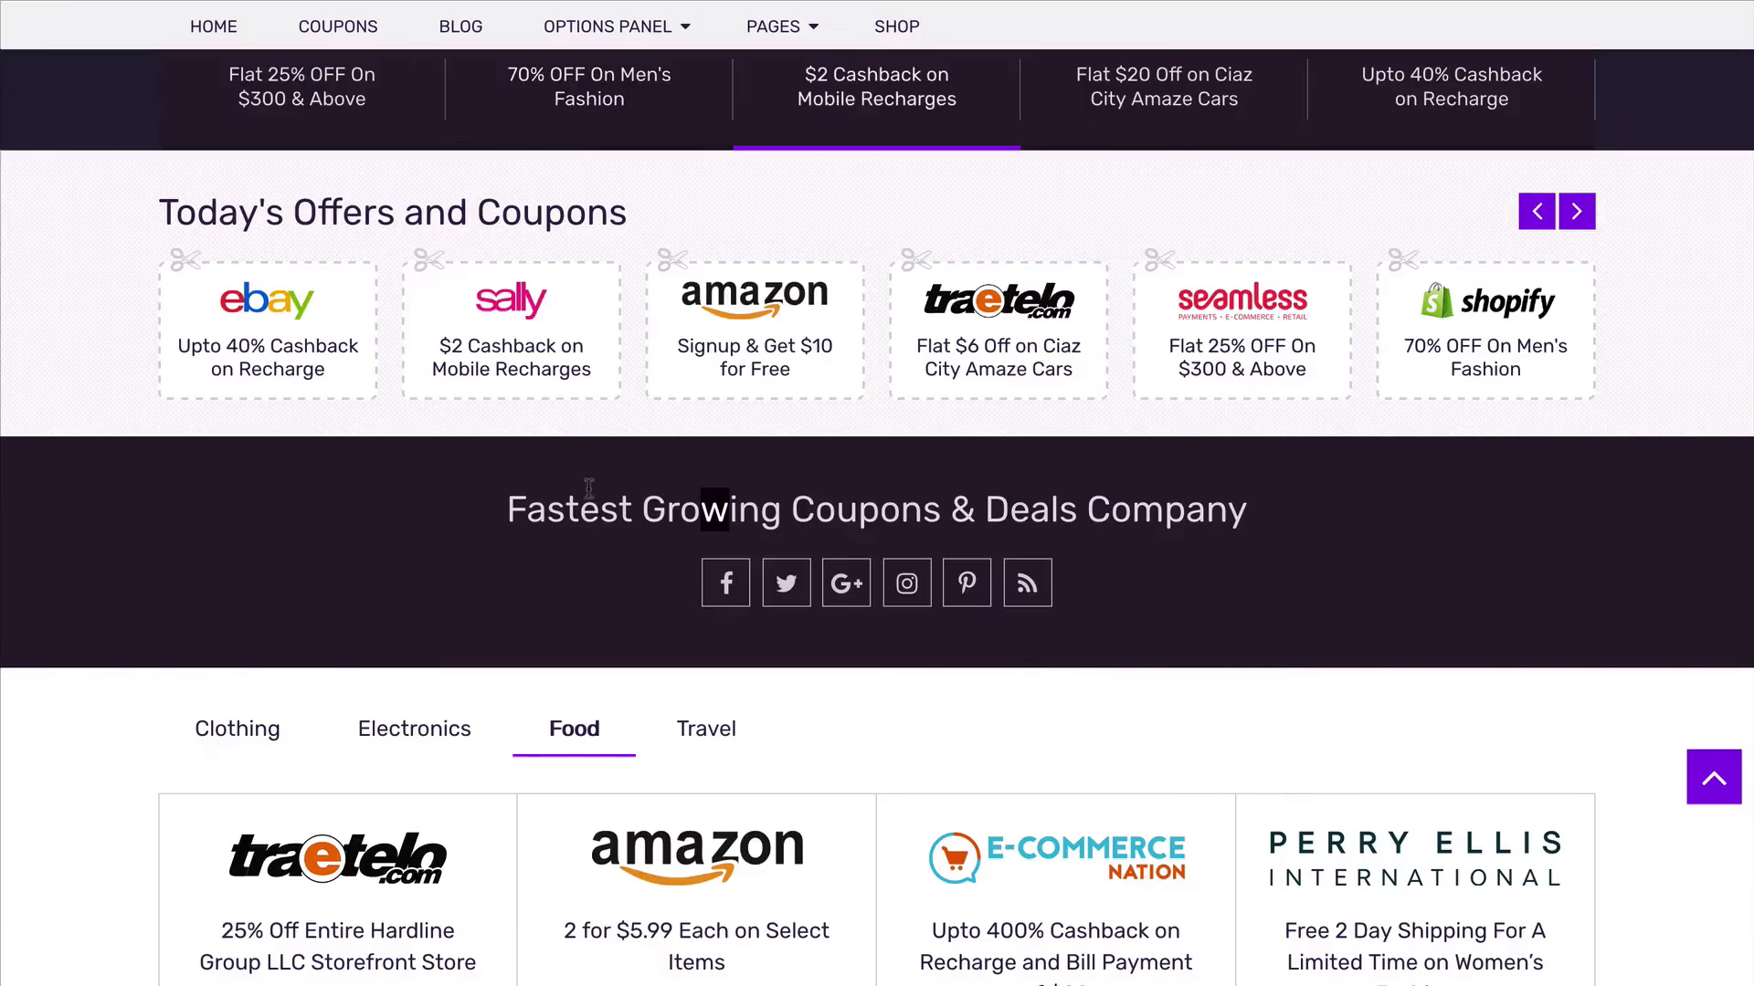
scroll(588, 491, down, 4)
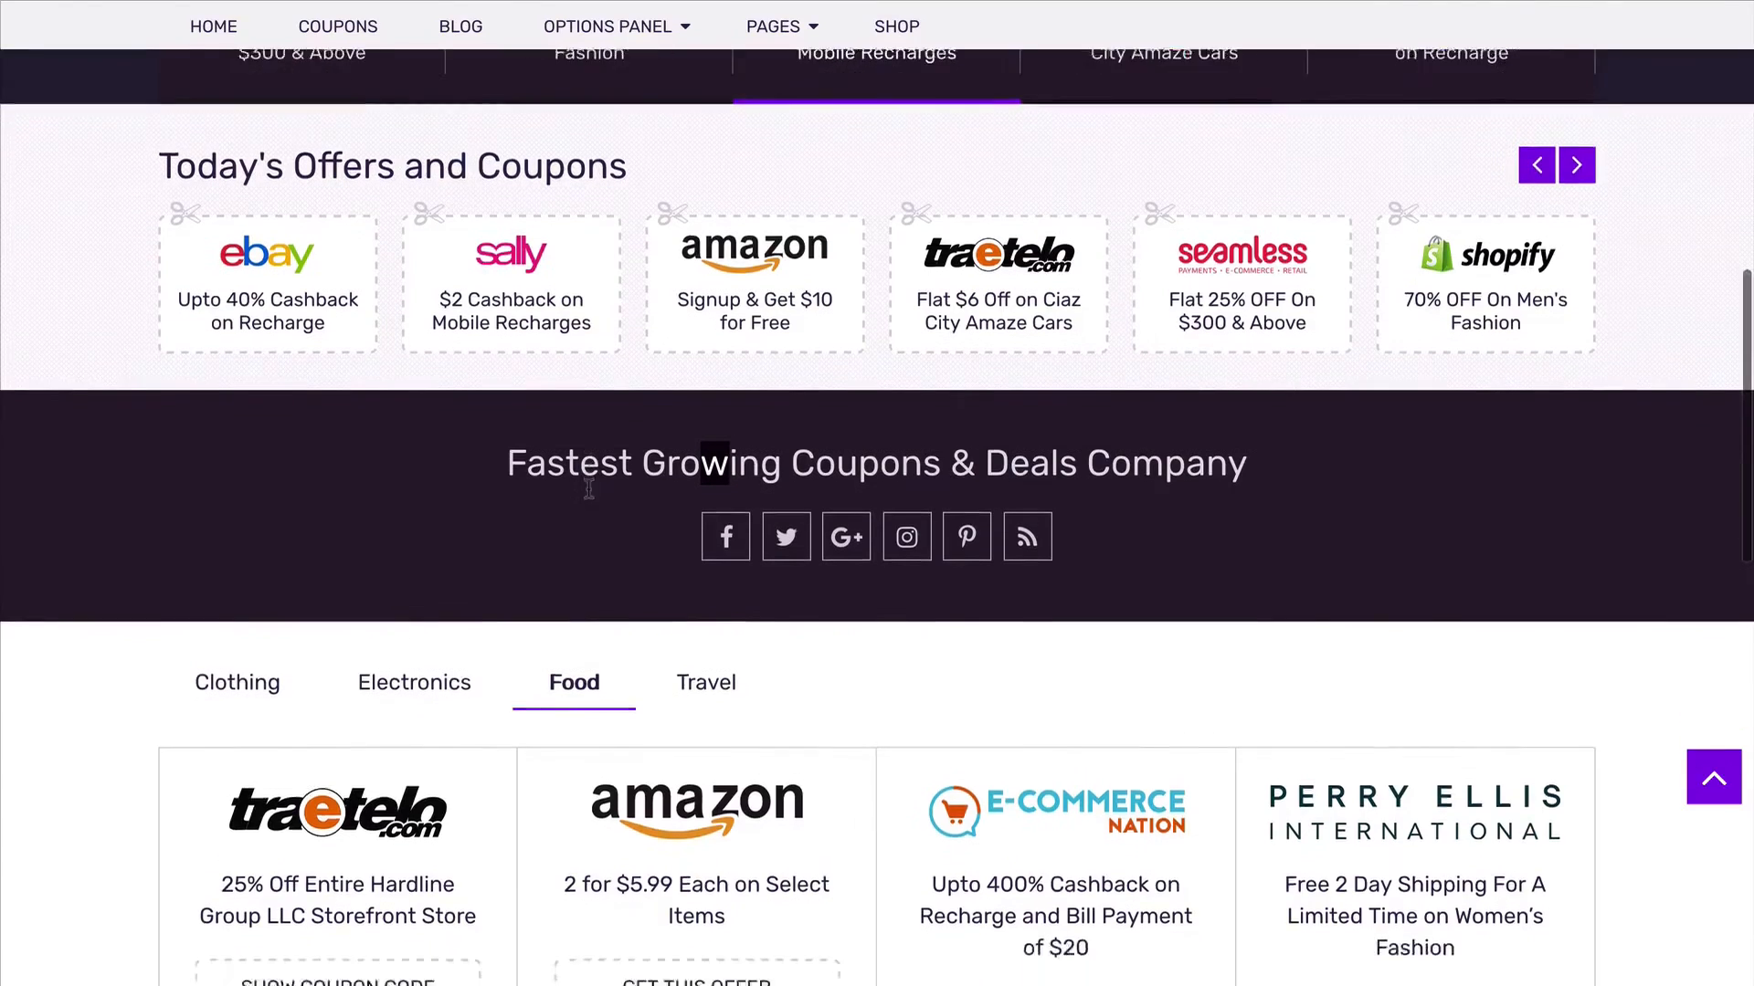
scroll(590, 493, down, 5)
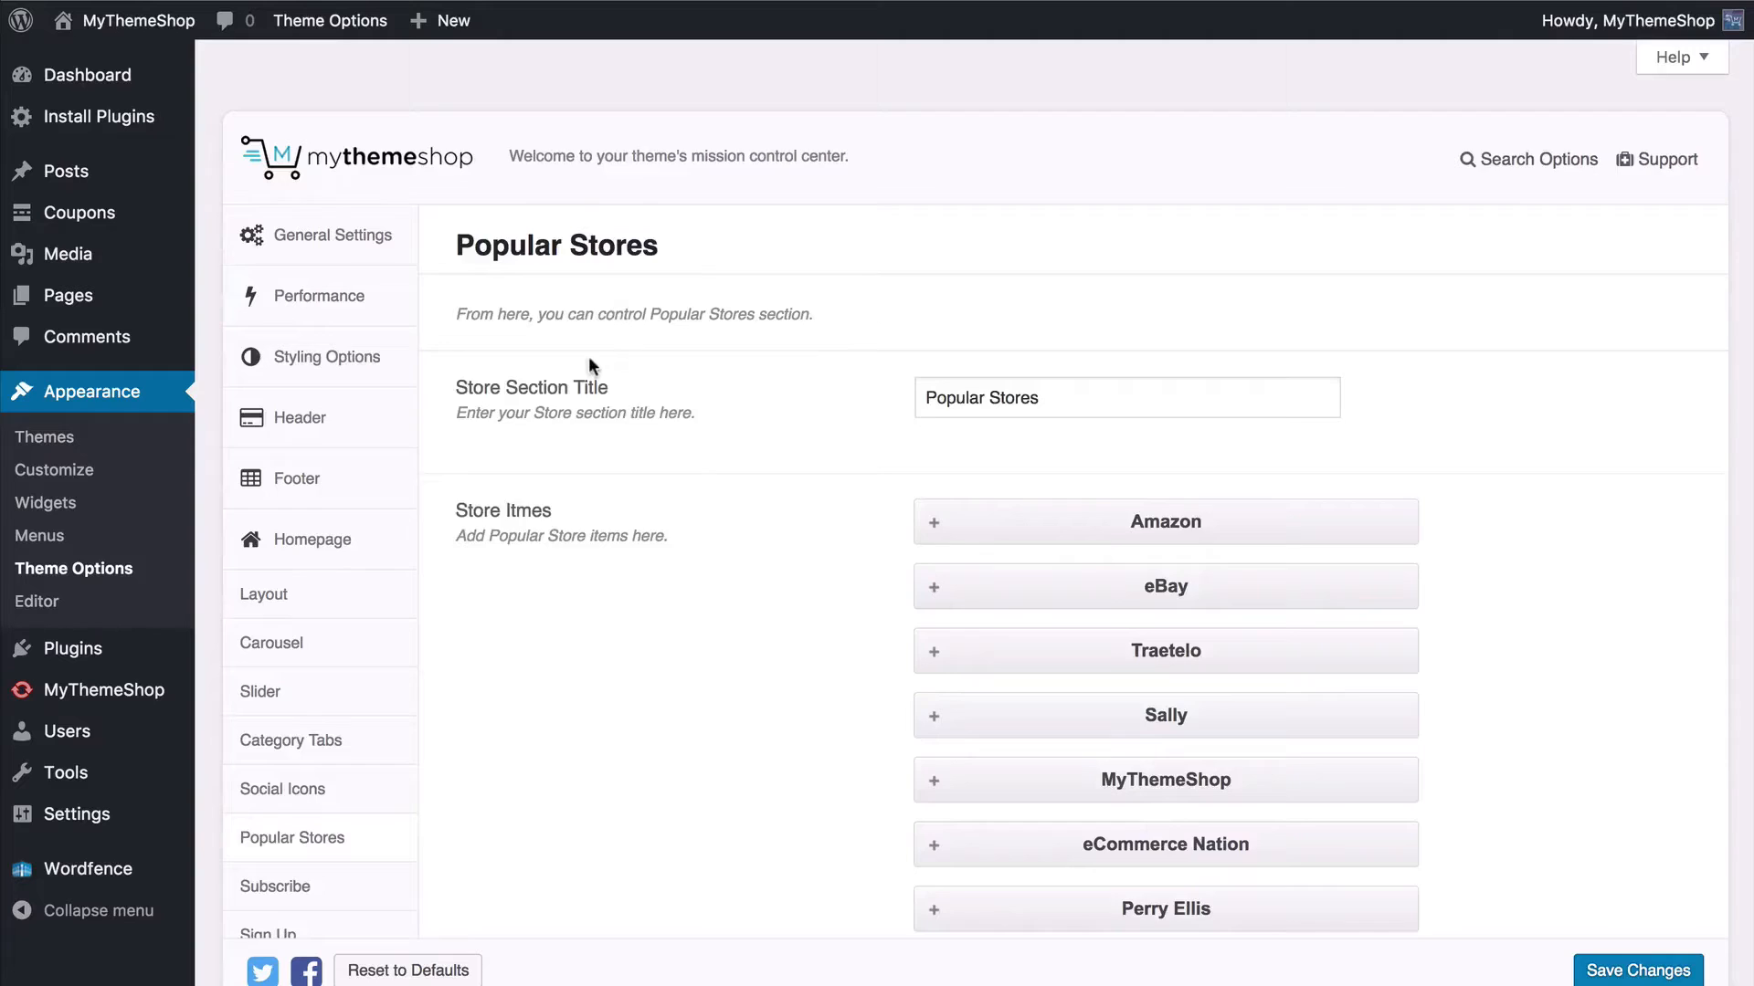
Step: Inspect the Amazon store's logo image, hover text, border color, hover background color and link, and close it unchanged
scroll(589, 366, down, 2)
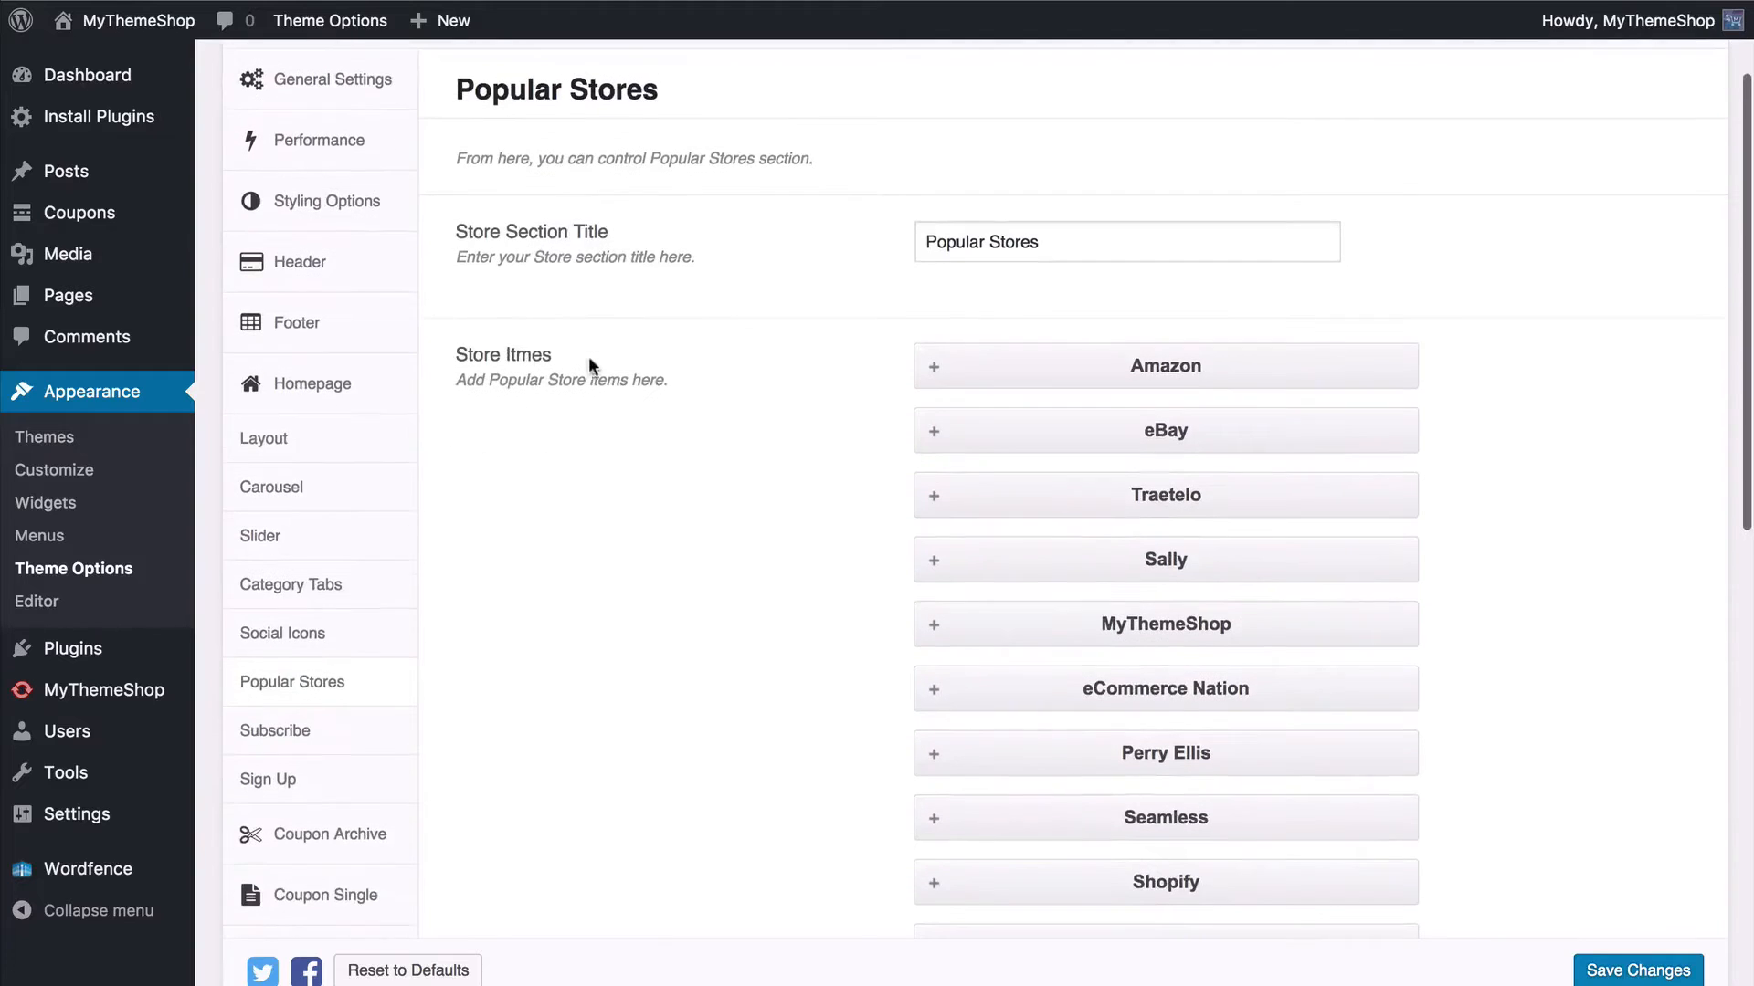
scroll(625, 221, down, 2)
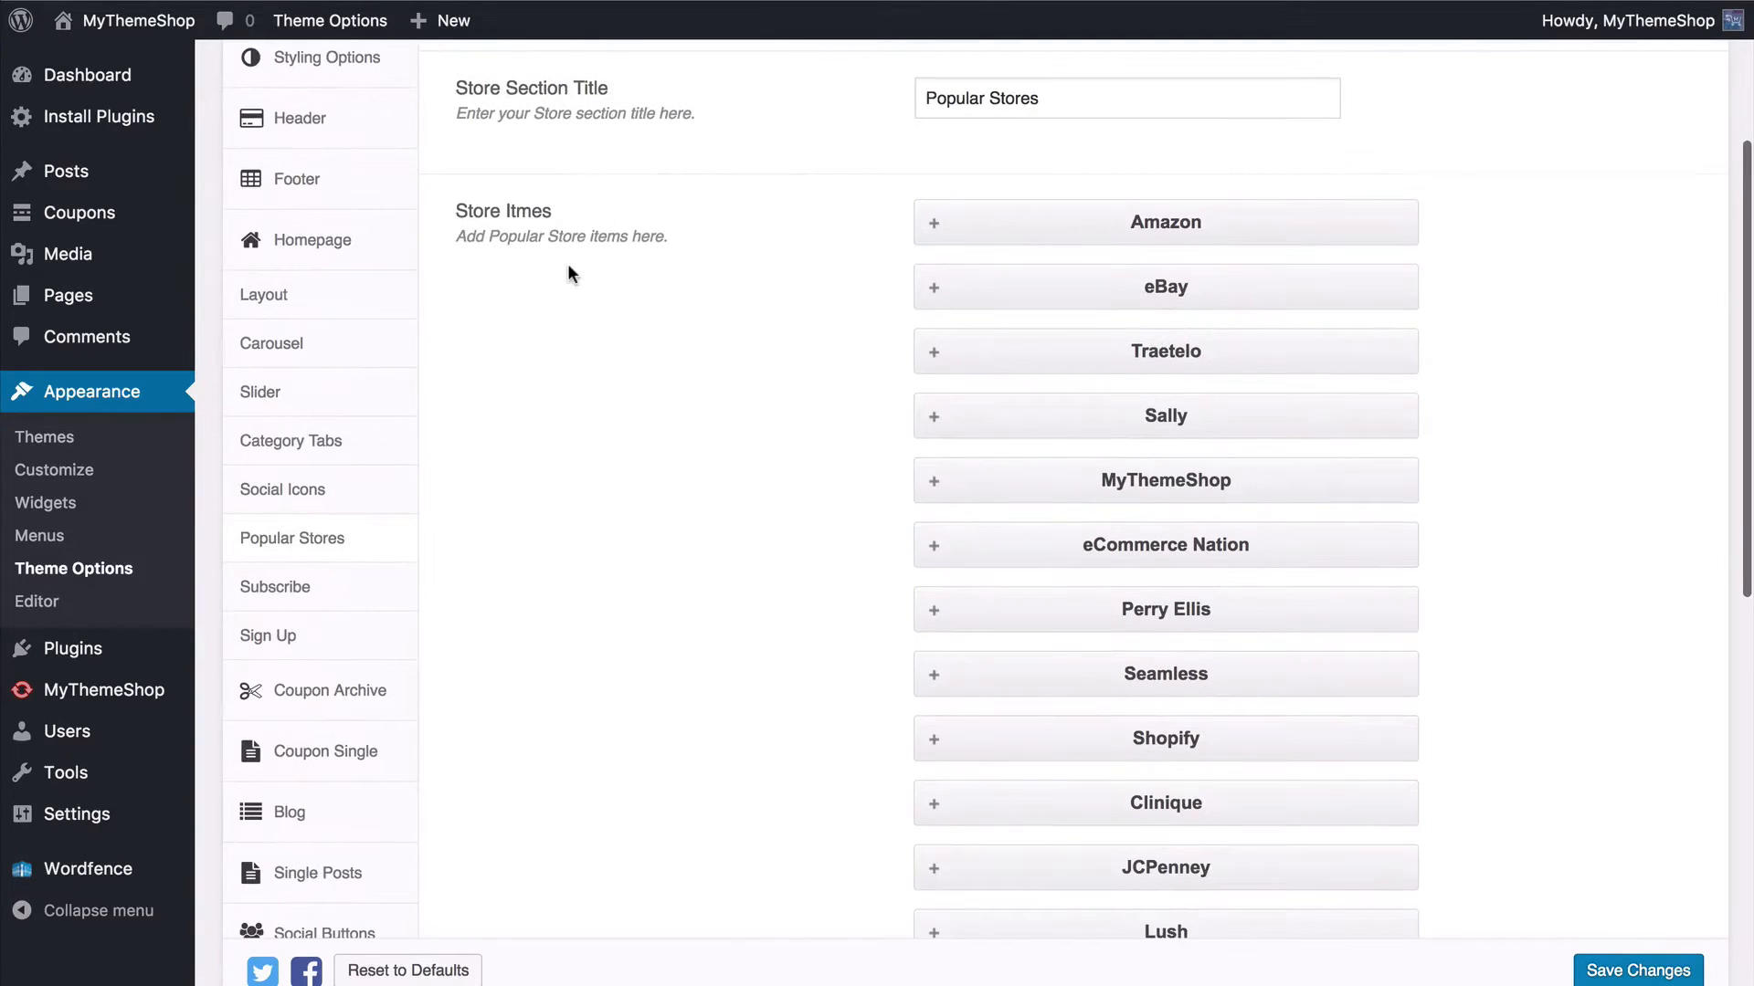
scroll(568, 263, down, 2)
click(930, 130)
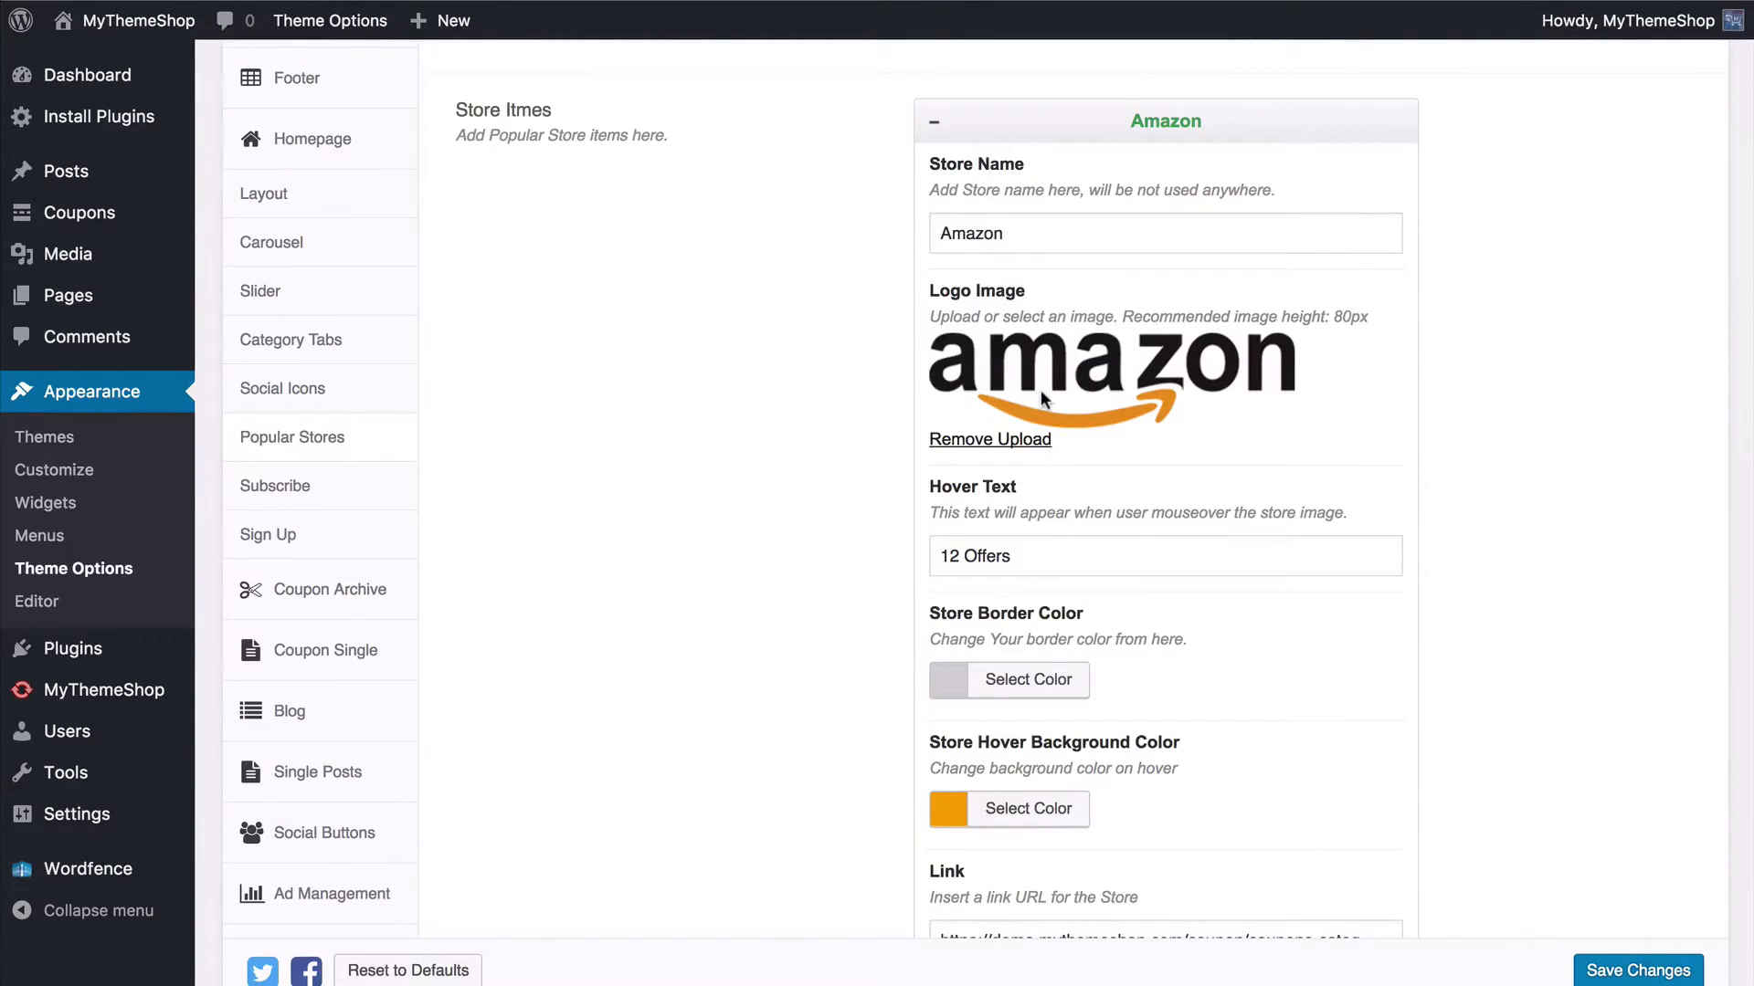
scroll(1039, 387, down, 3)
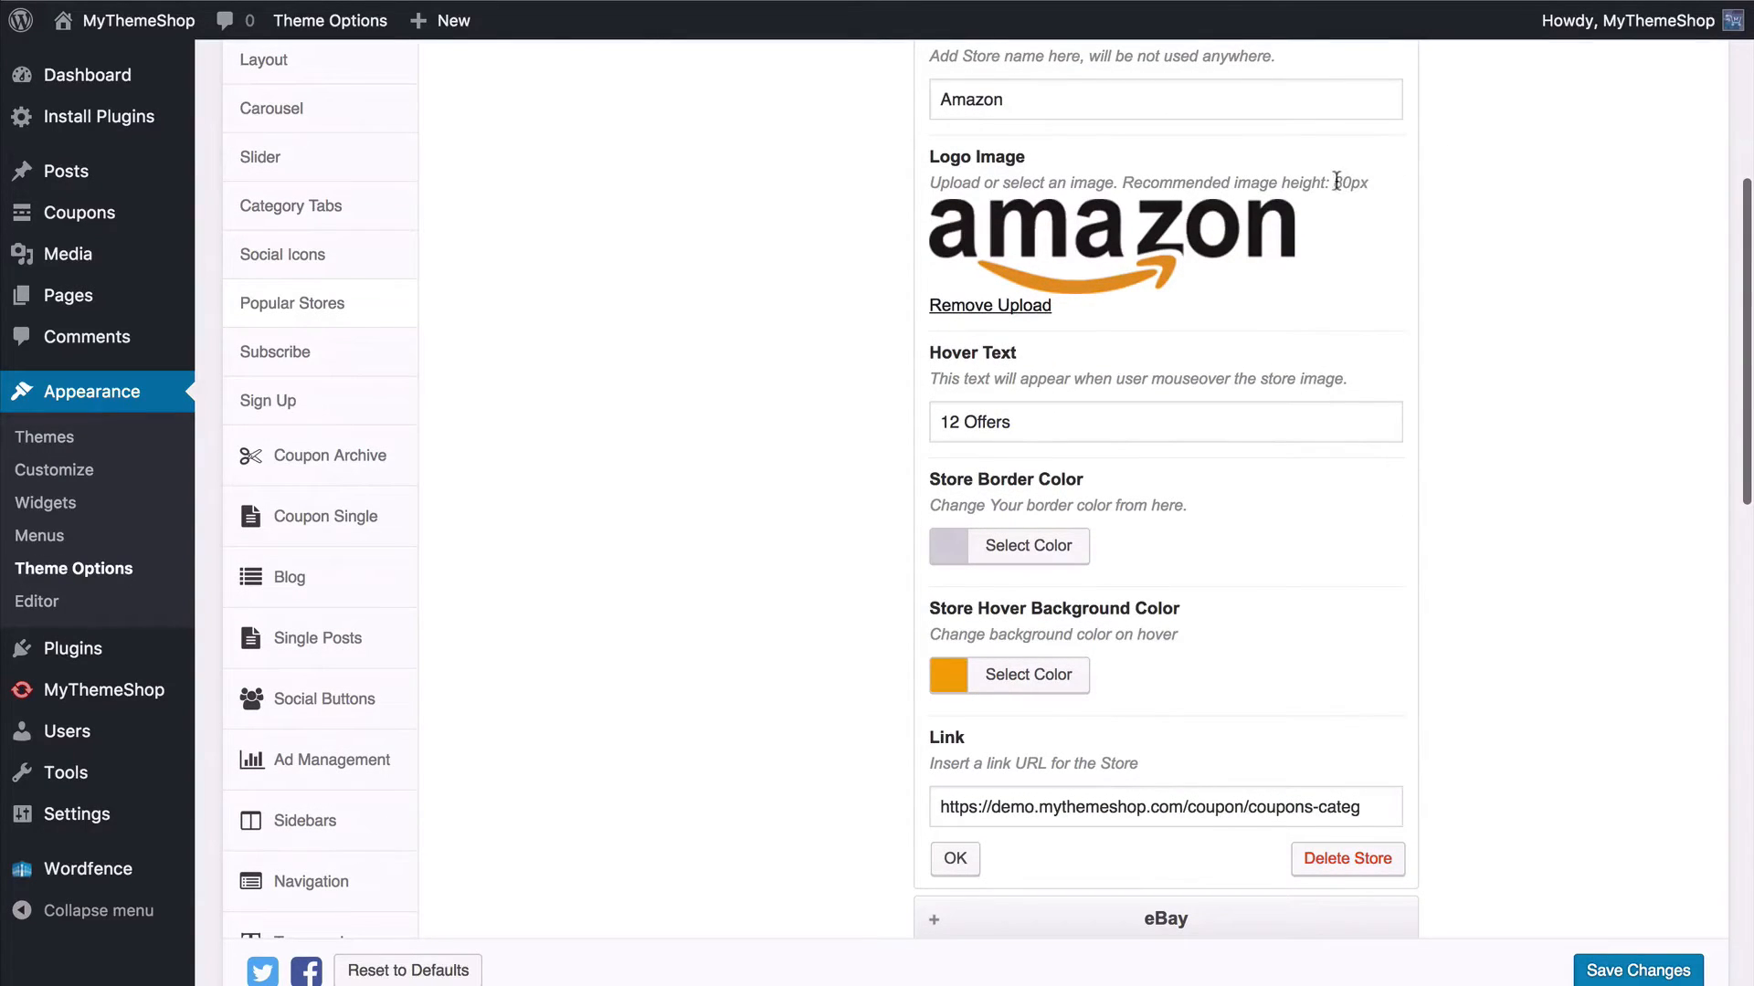
scroll(1163, 380, down, 3)
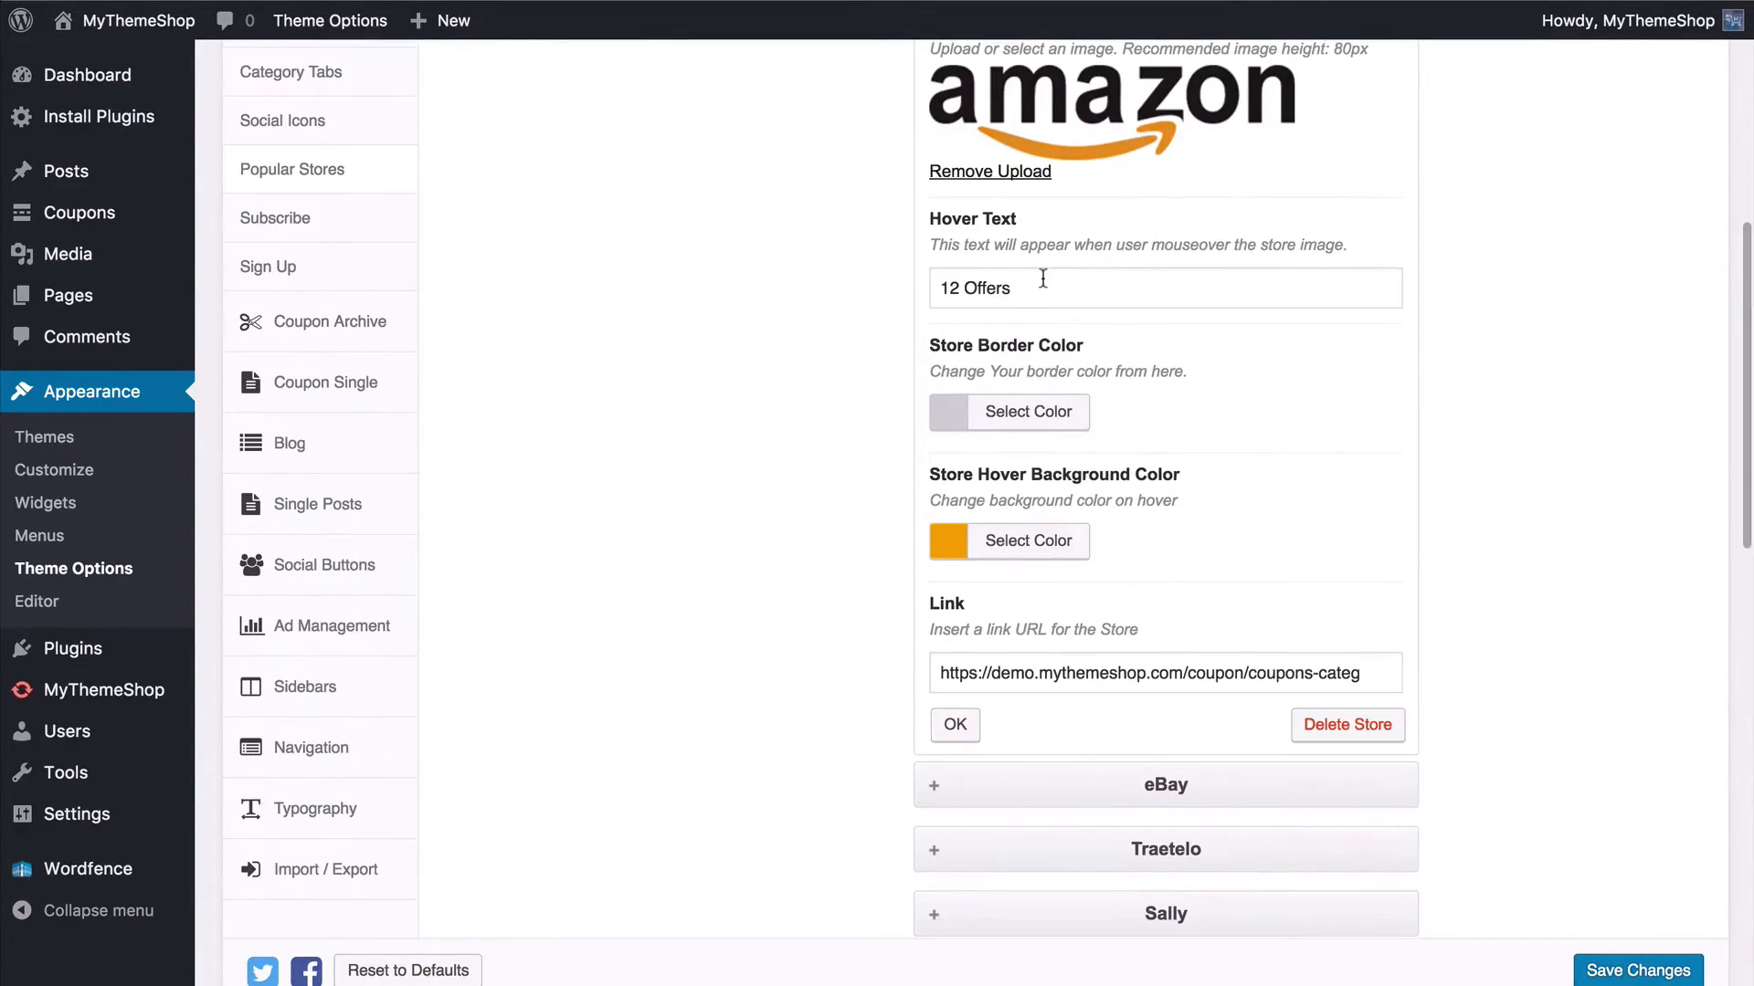
click(1016, 546)
click(1041, 542)
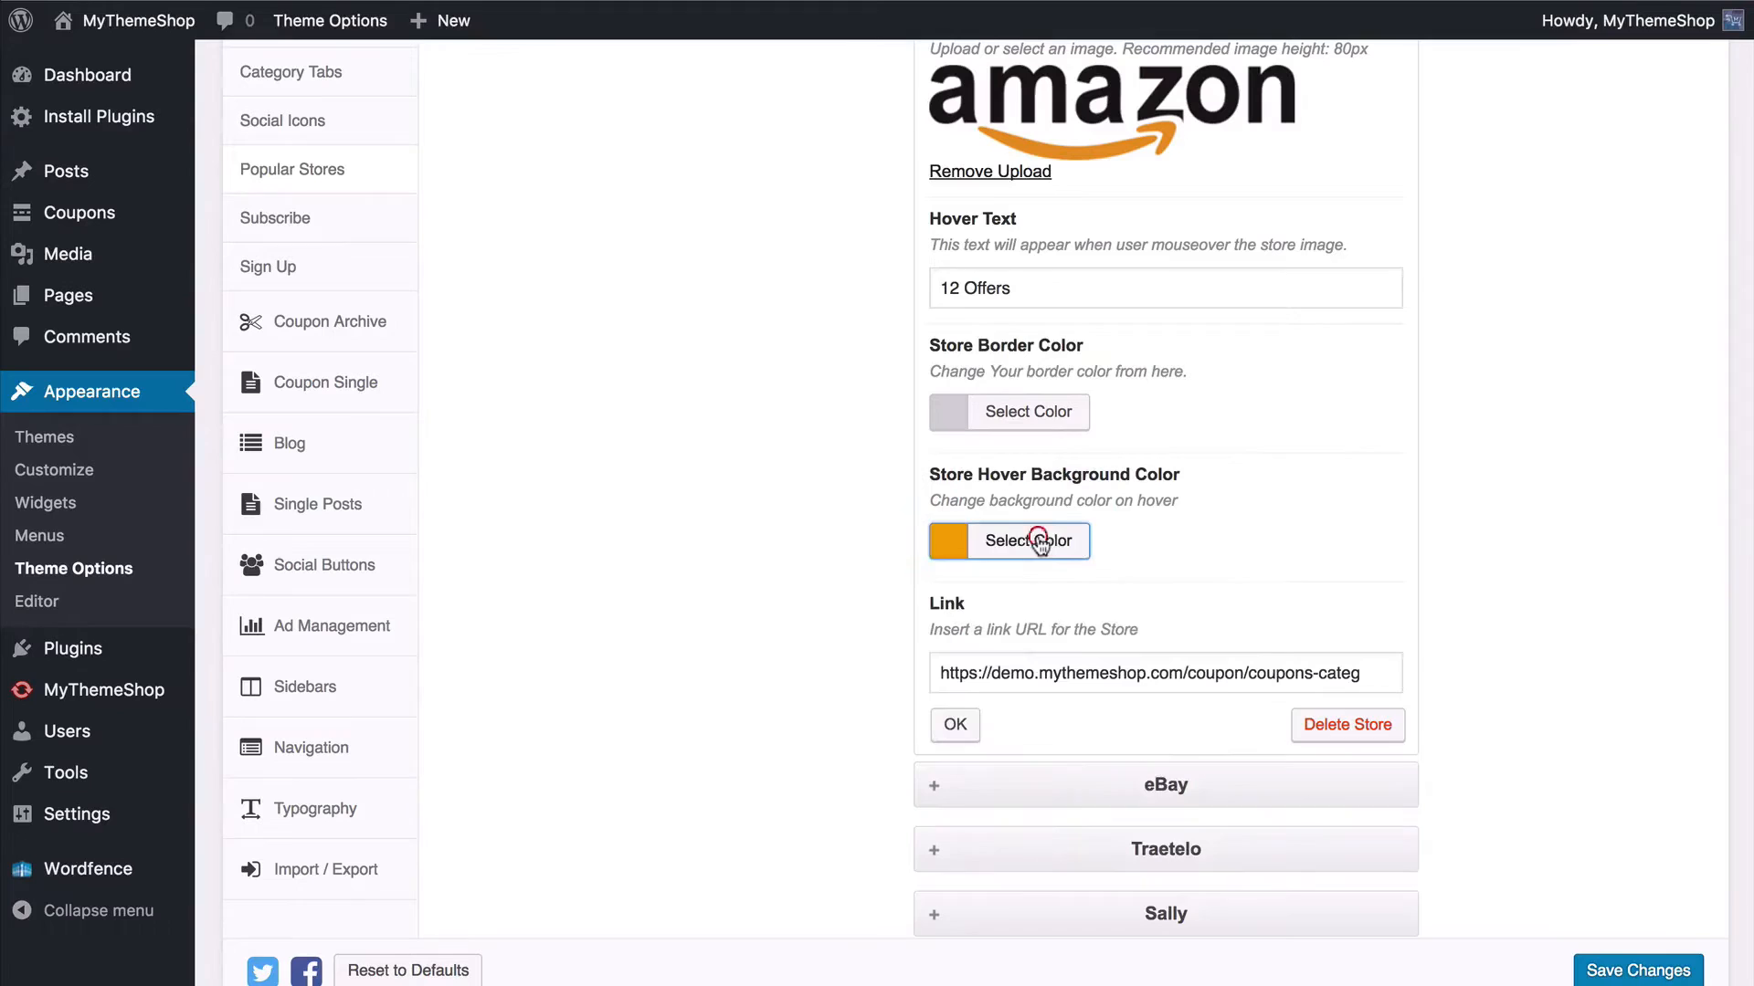
click(787, 575)
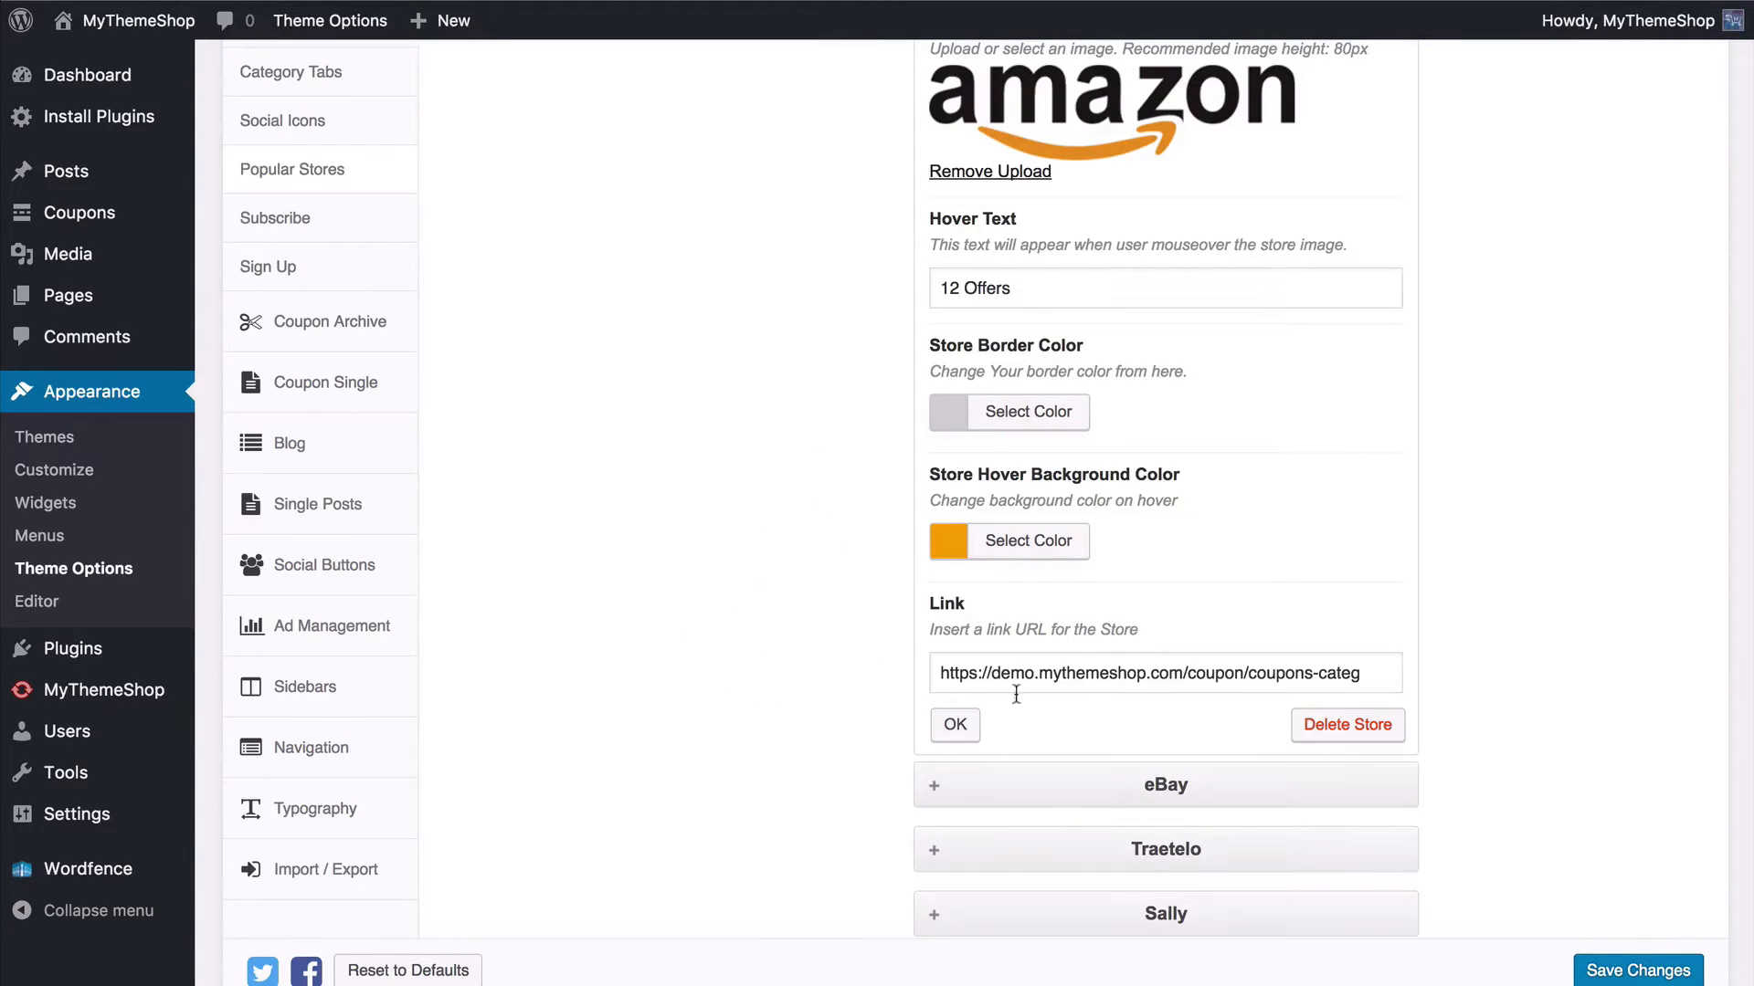
click(954, 725)
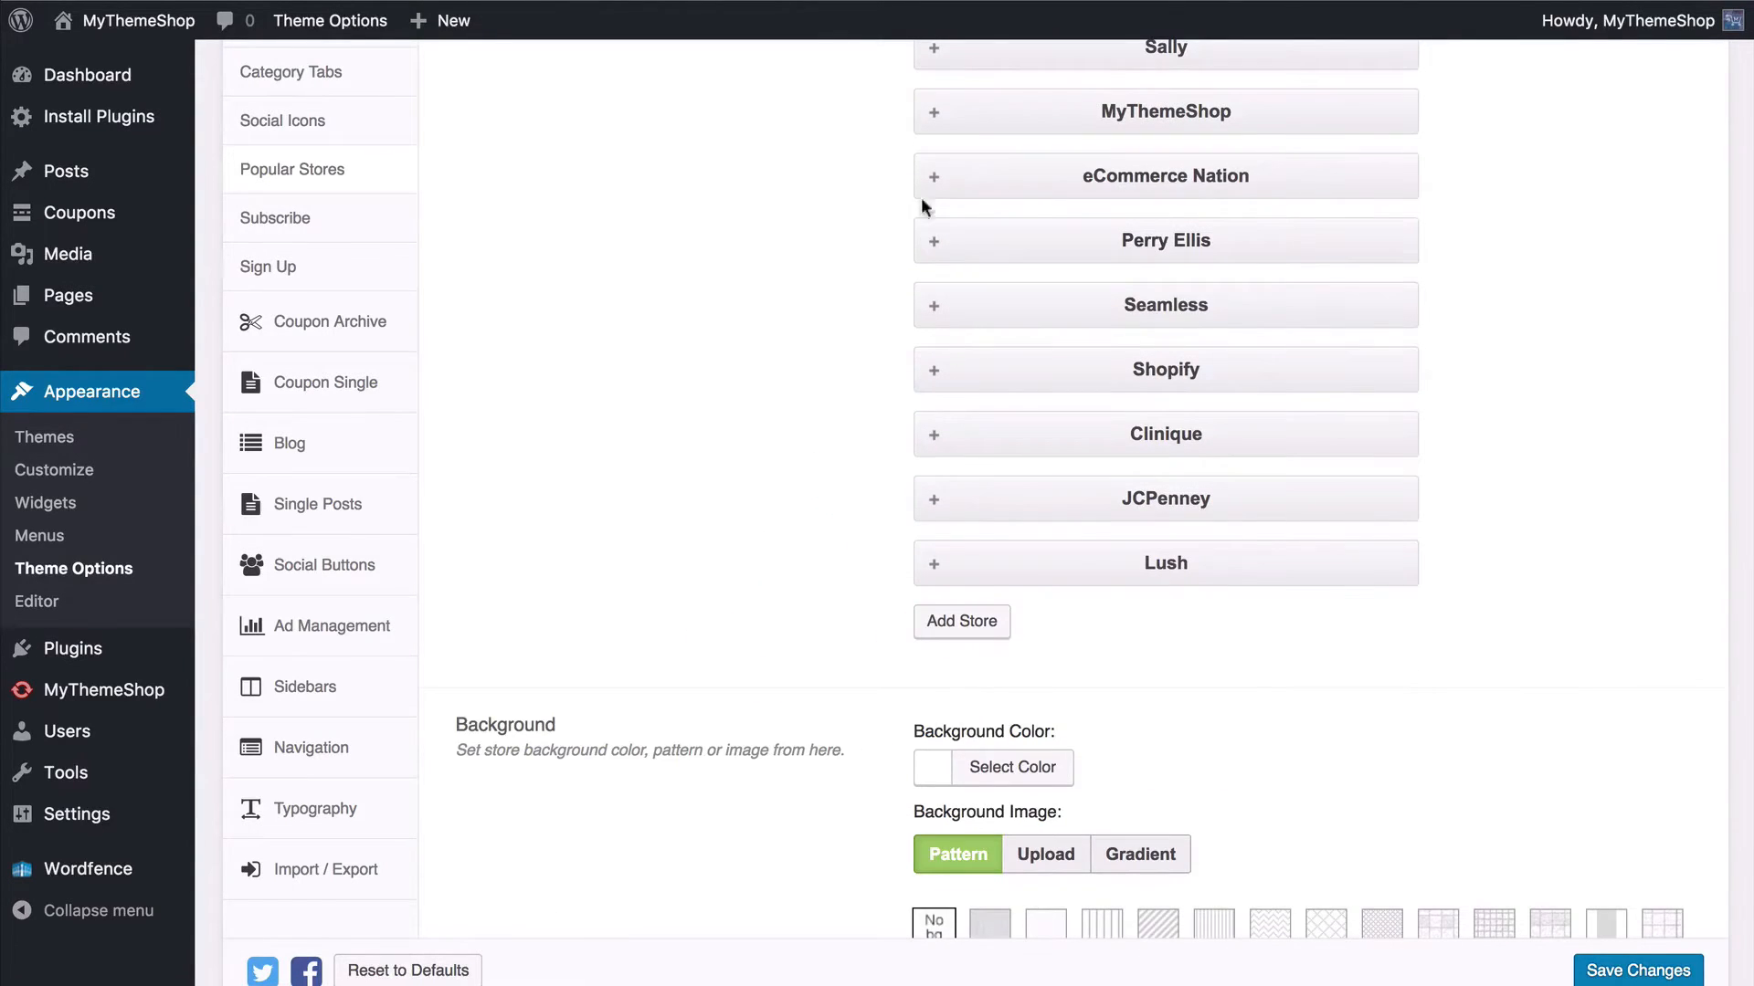
Step: Inspect the eCommerce Nation store's logo, hover text, colors and link, and close it unchanged
click(923, 190)
scroll(985, 370, down, 2)
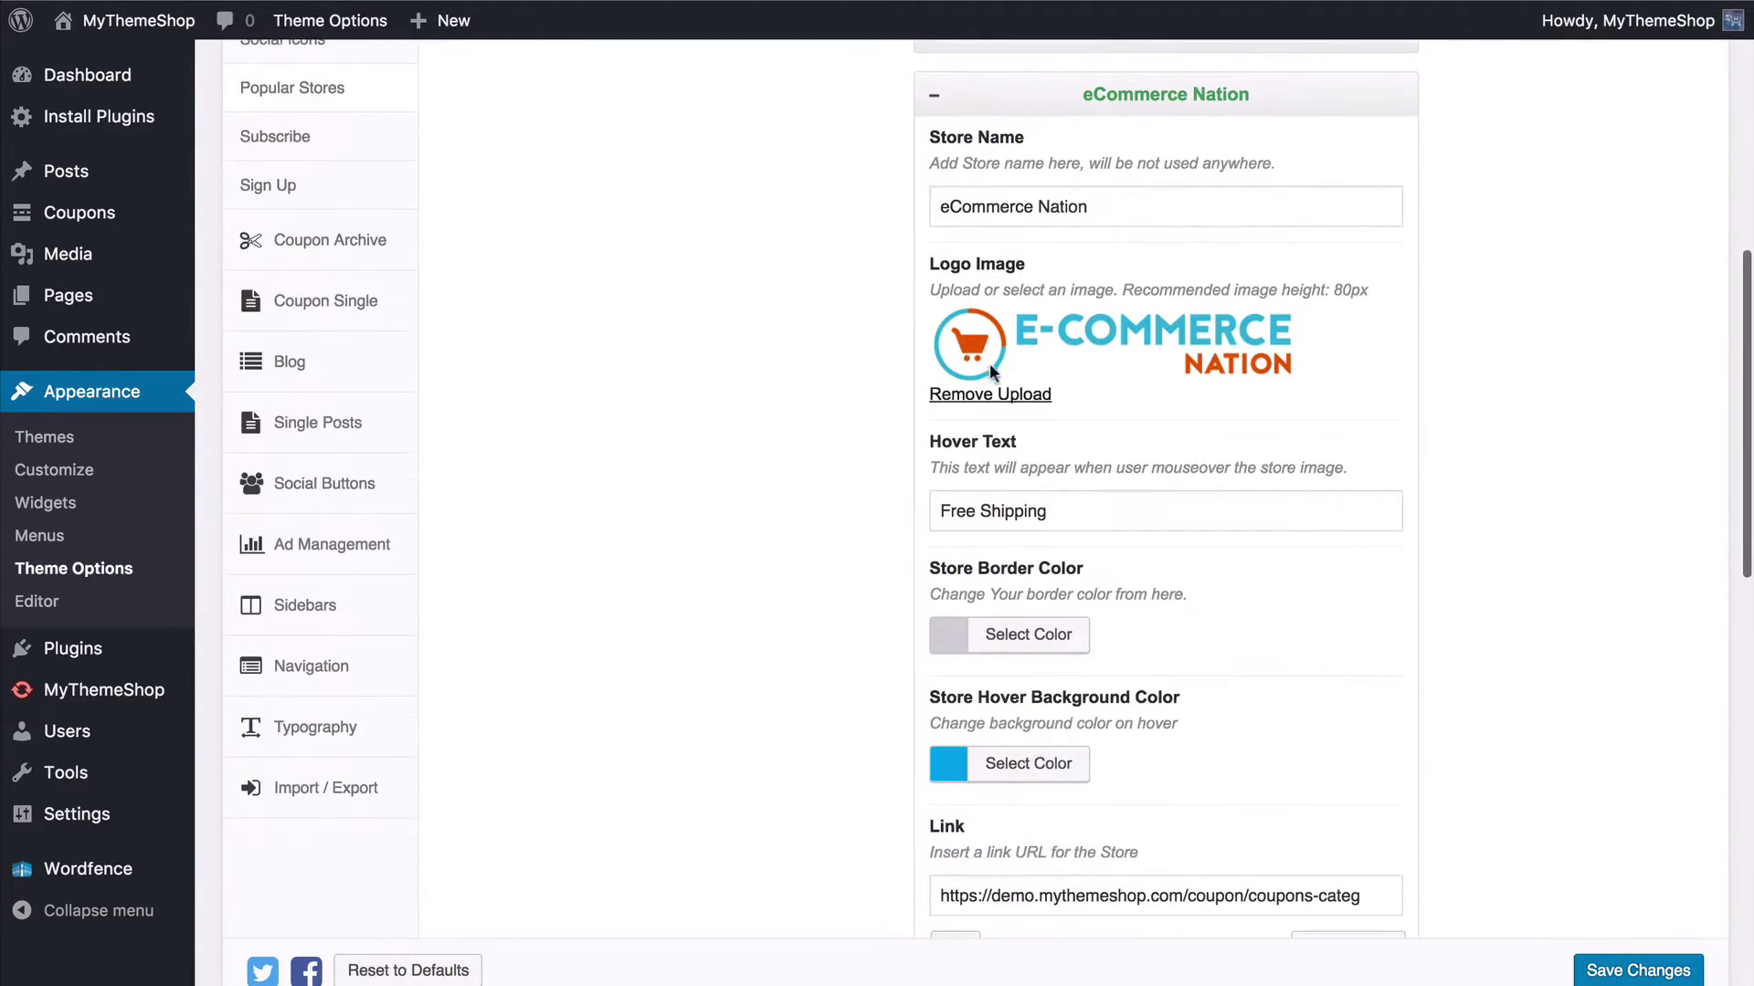
scroll(990, 579, down, 2)
scroll(990, 579, up, 3)
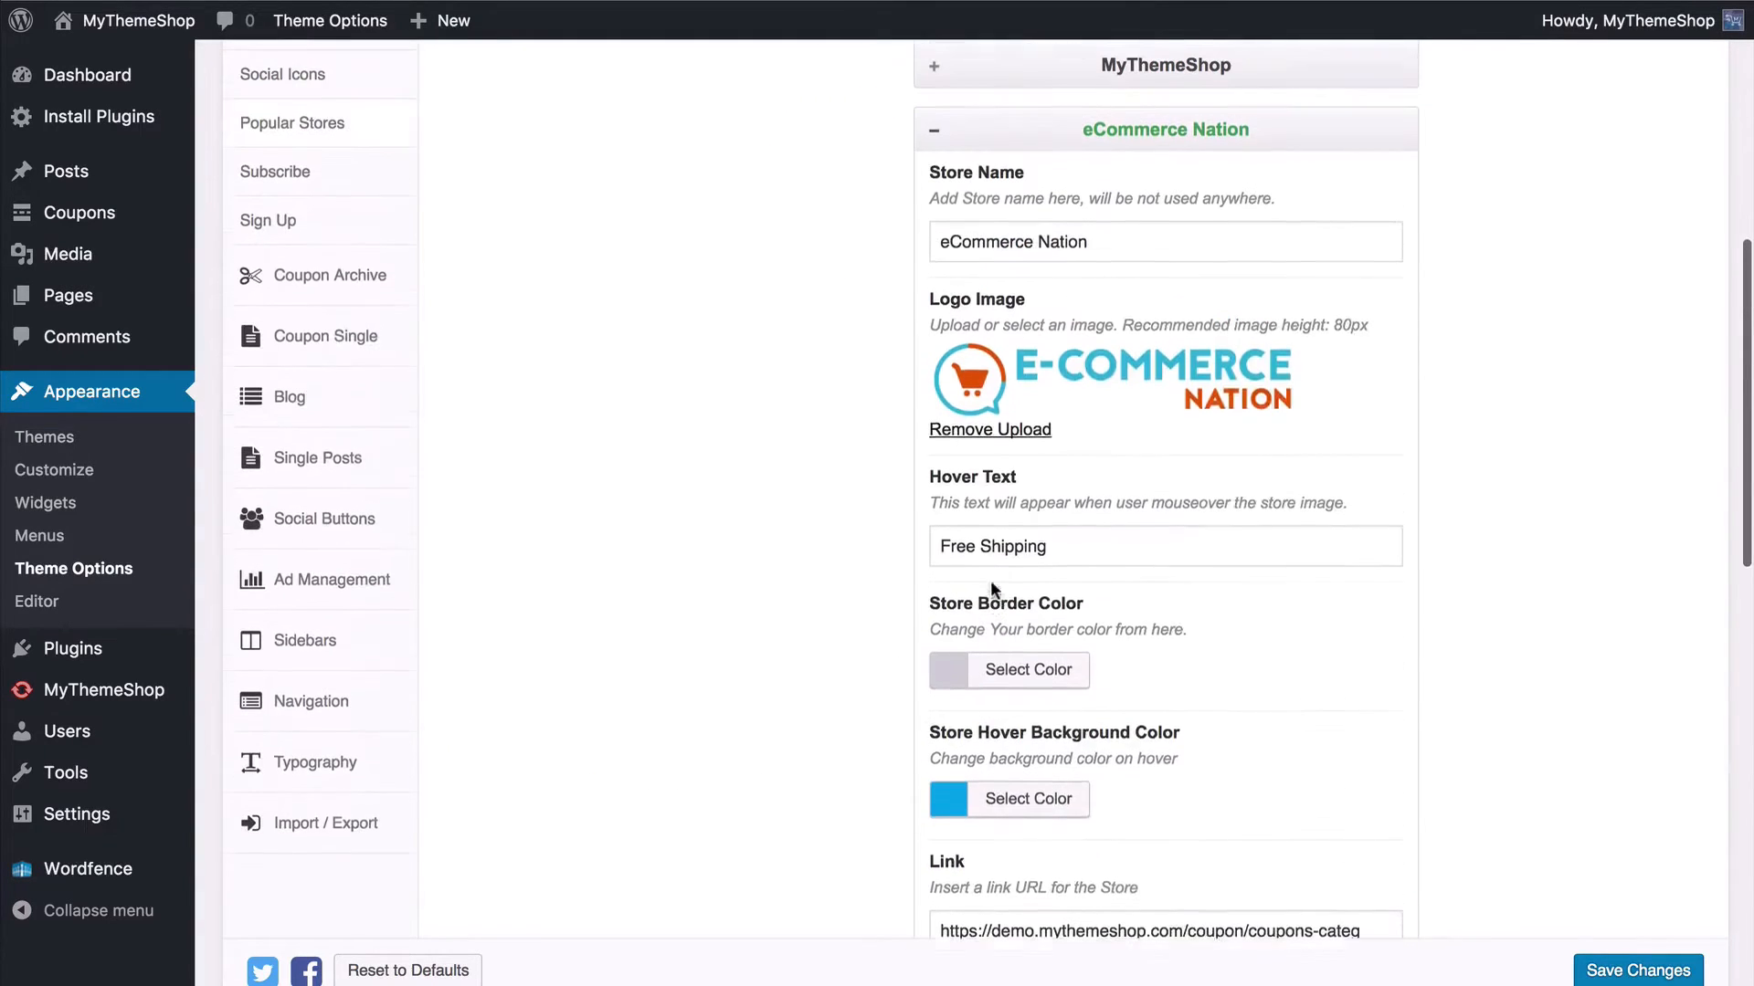
click(939, 128)
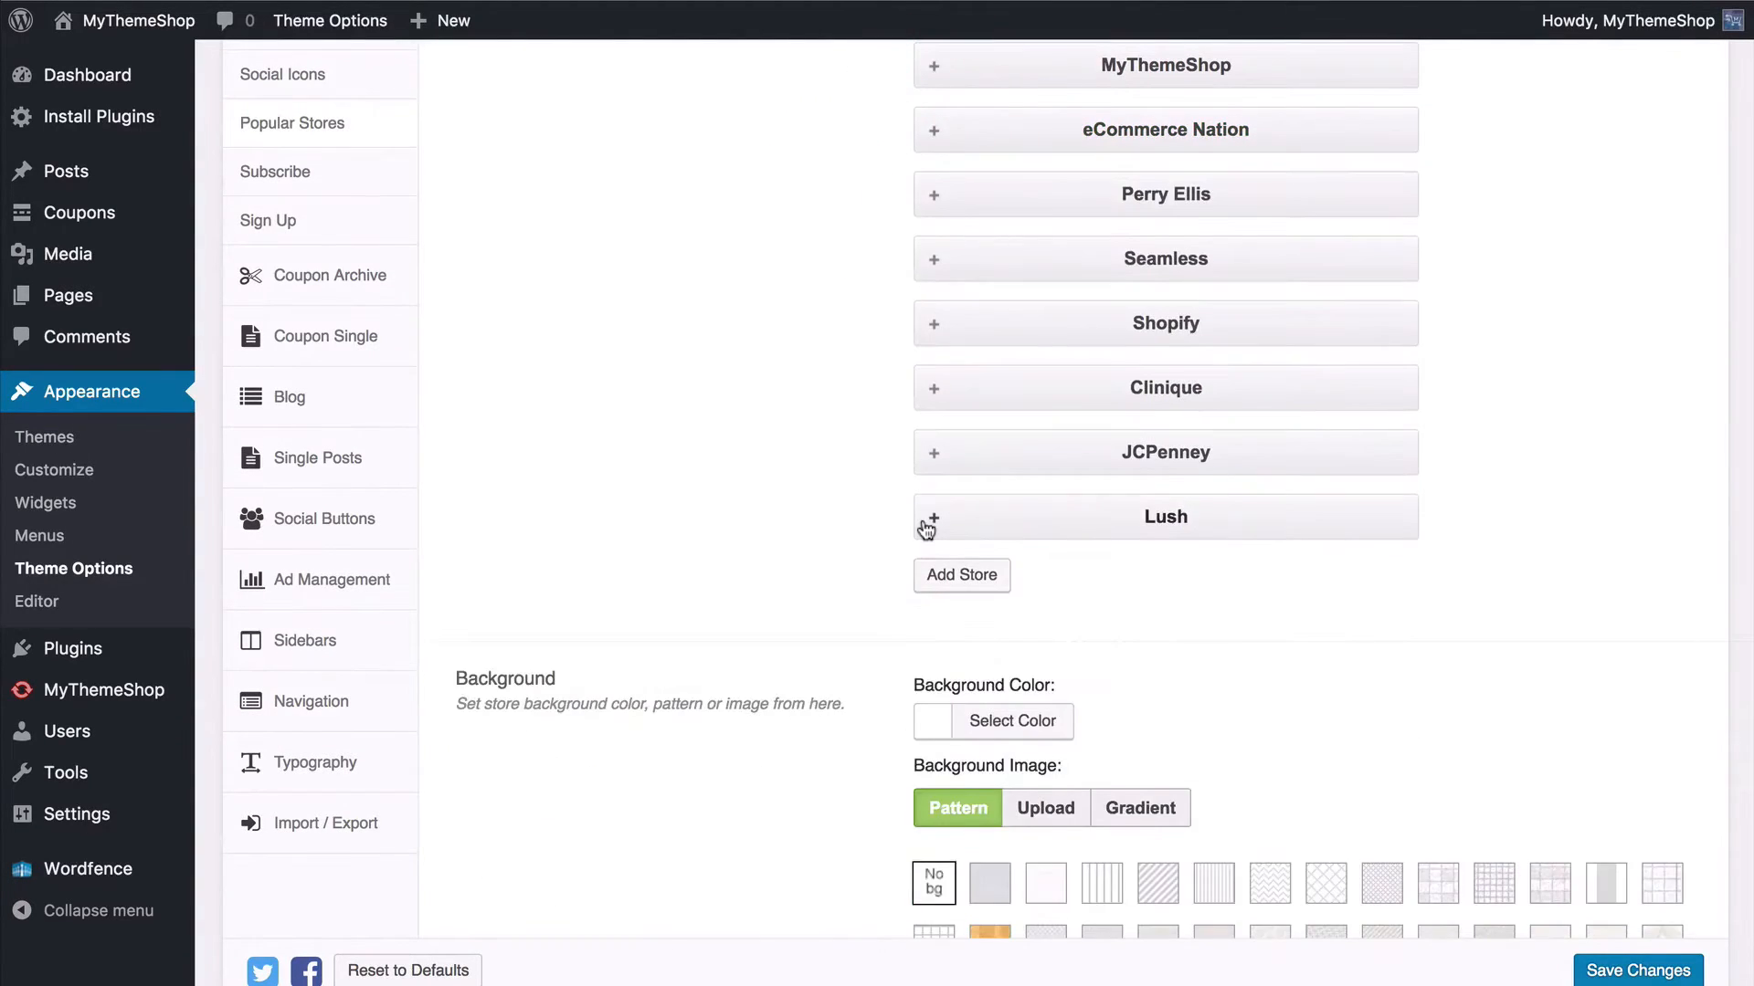
Step: Add a new store entry to the homepage Popular Stores section
click(988, 564)
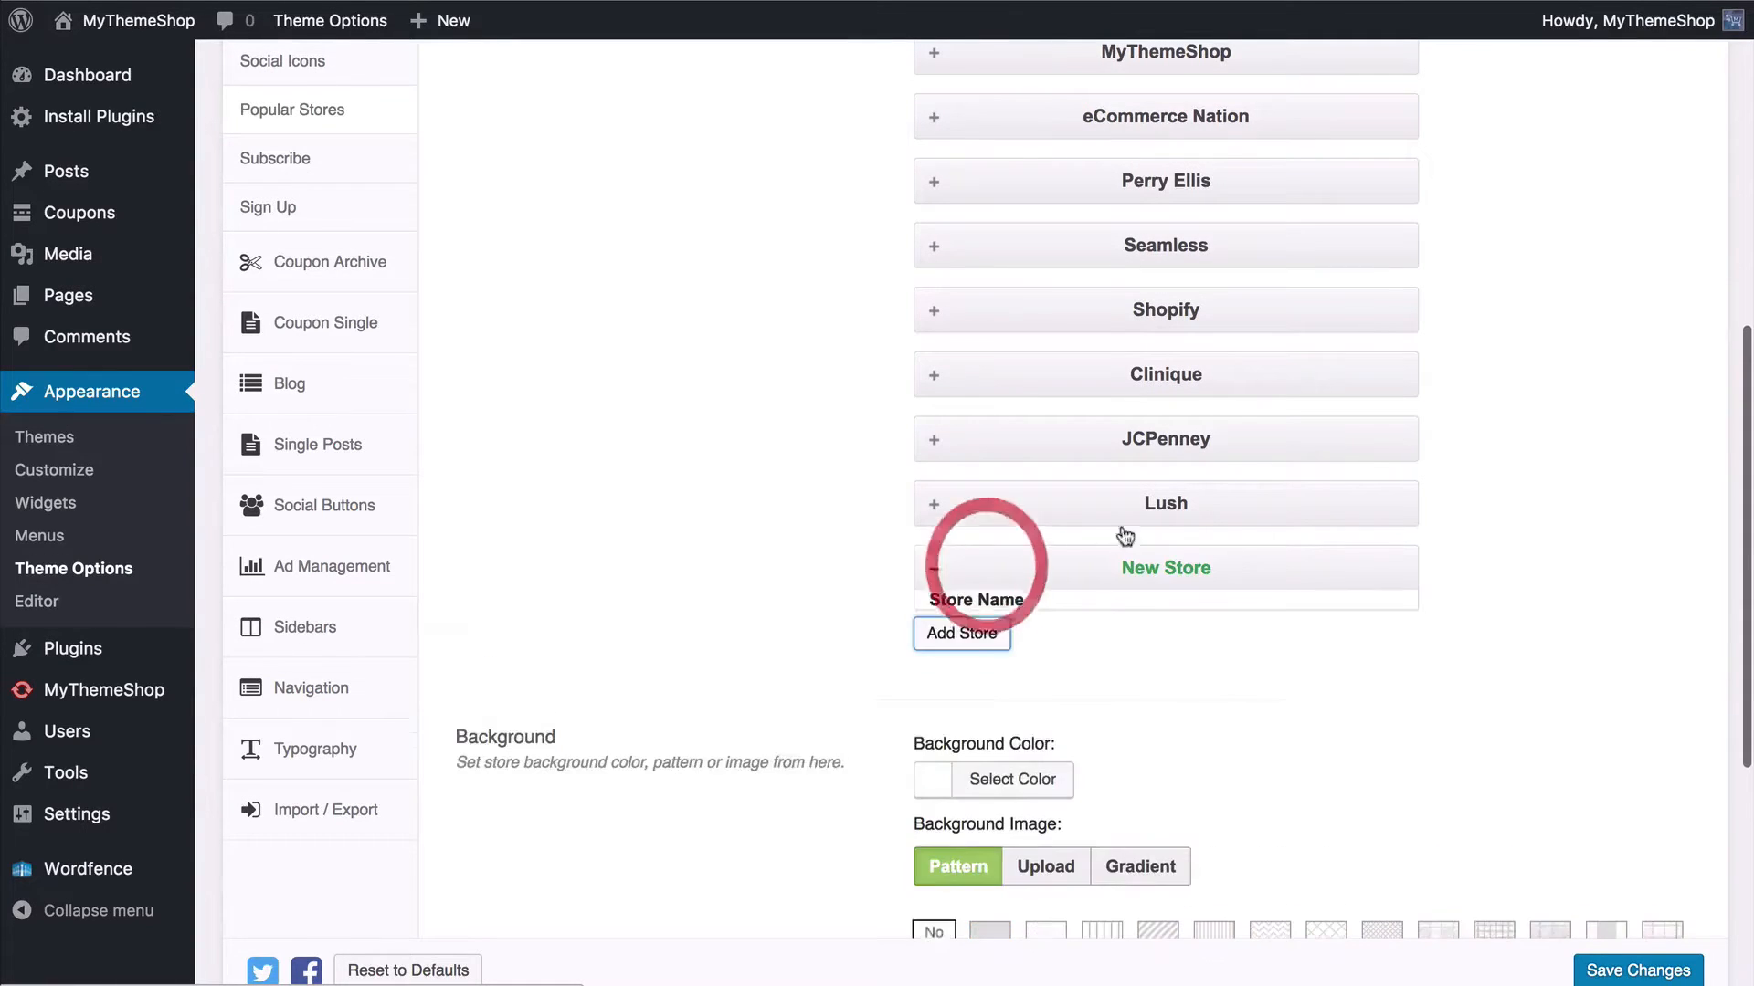
Step: Delete the blank new store item after moving it below Seamless, and save the Popular Stores settings
drag(1125, 568, 1100, 235)
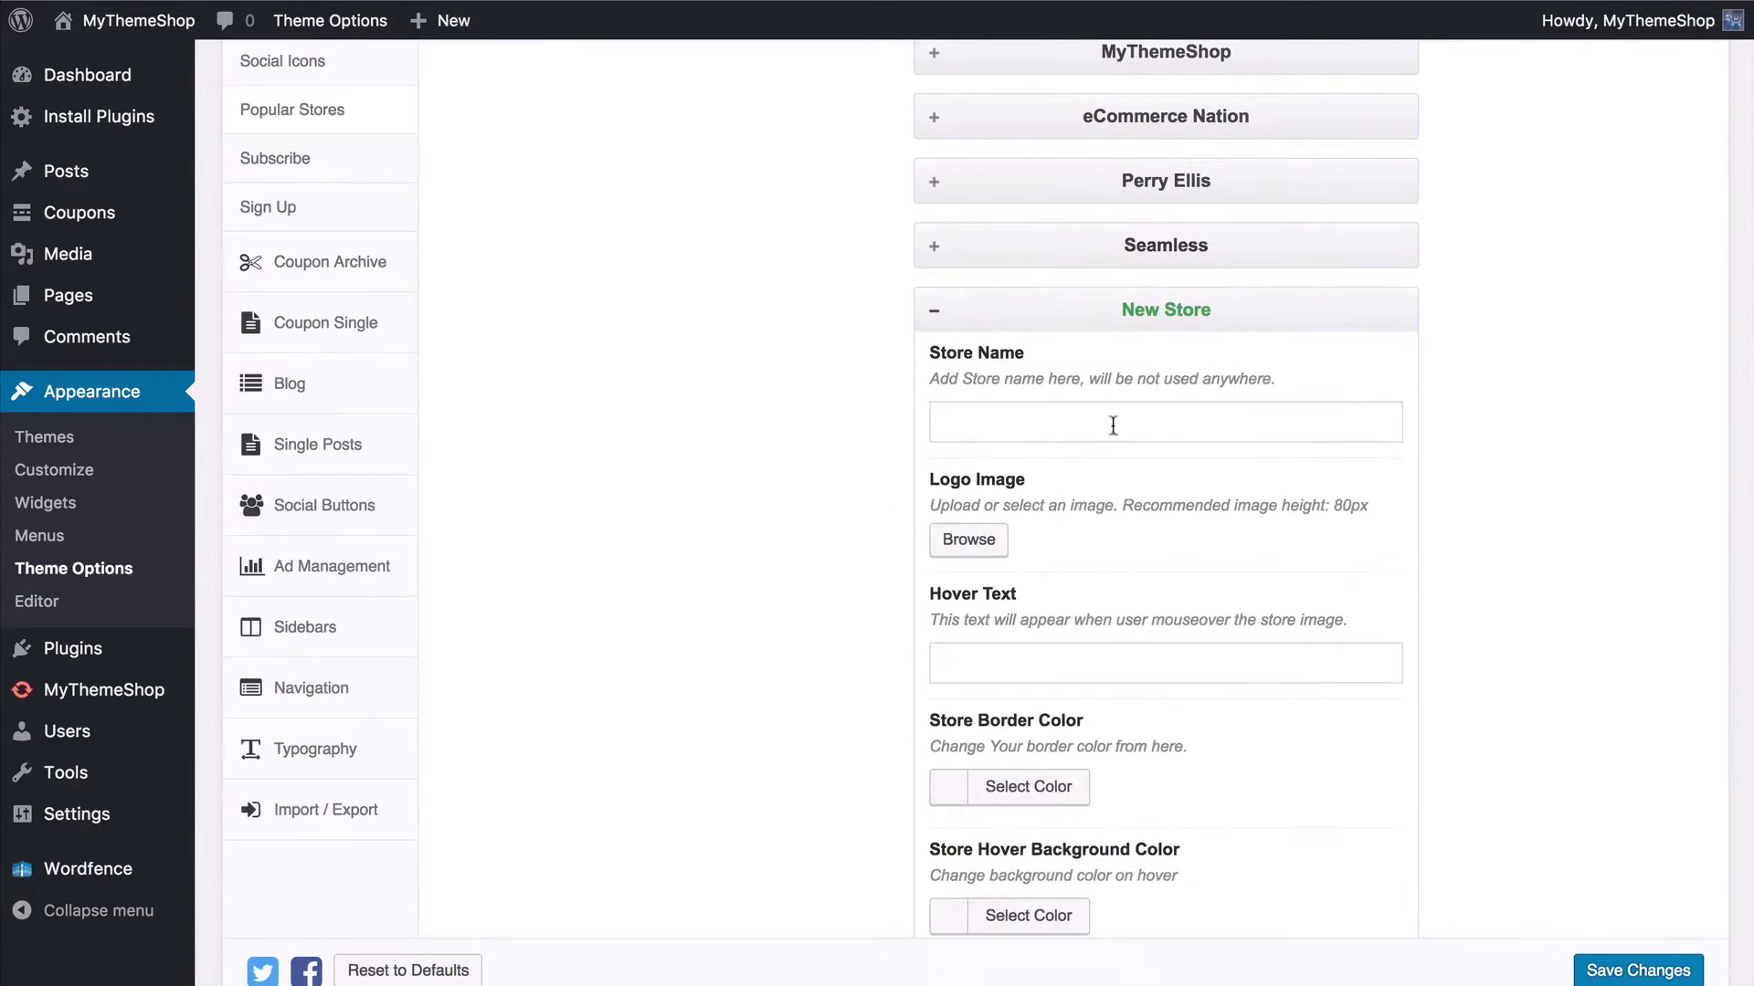
scroll(1111, 423, down, 3)
click(1339, 839)
scroll(805, 577, down, 3)
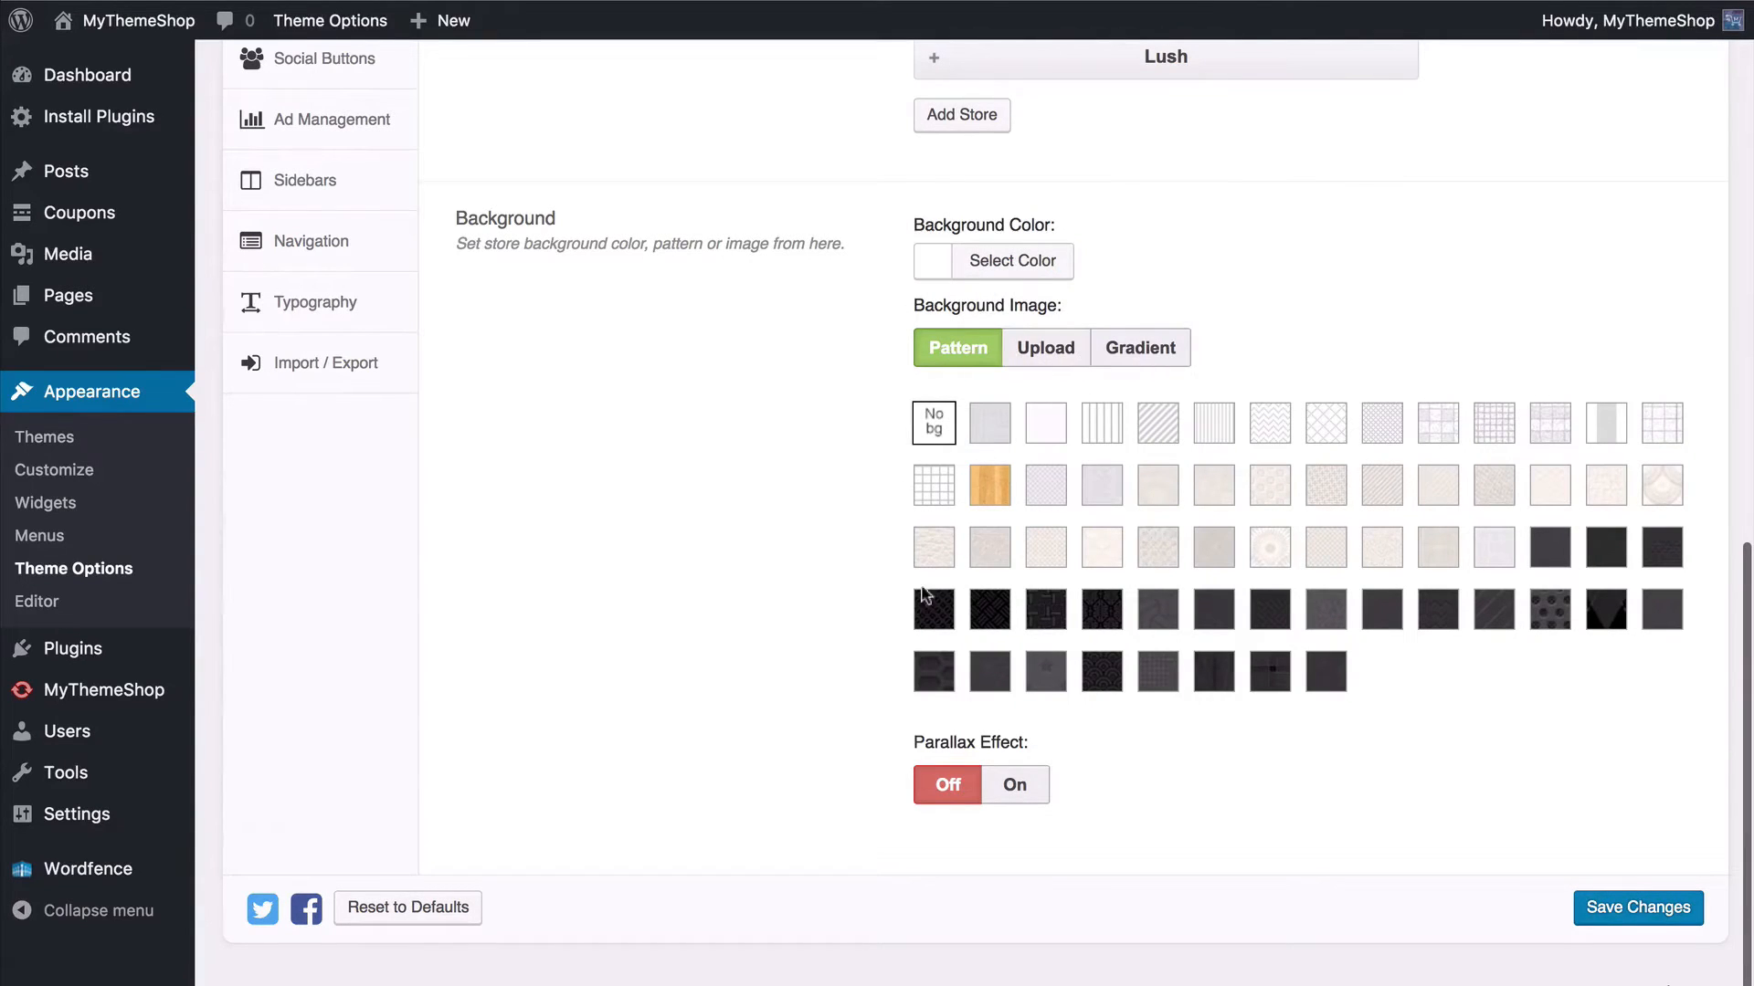
click(1638, 907)
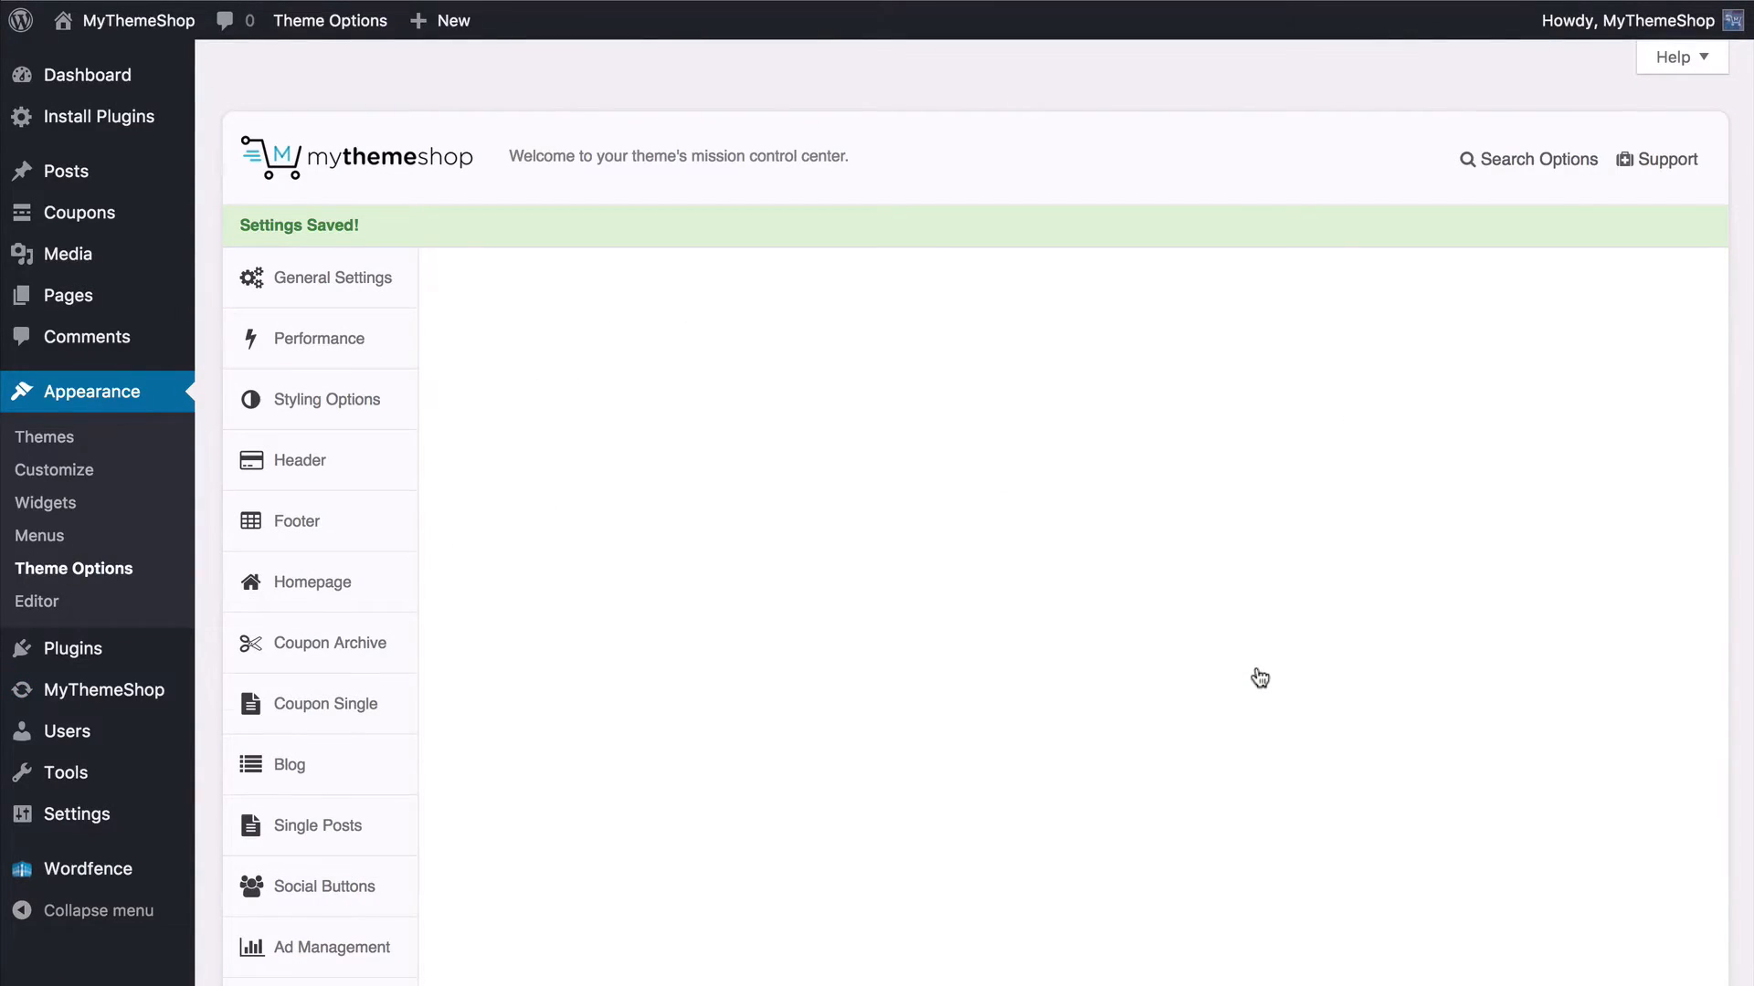
Step: Check the homepage Subscribe section's plugin requirement and install WP Subscribe from the theme's recommended plugins
scroll(811, 630, down, 5)
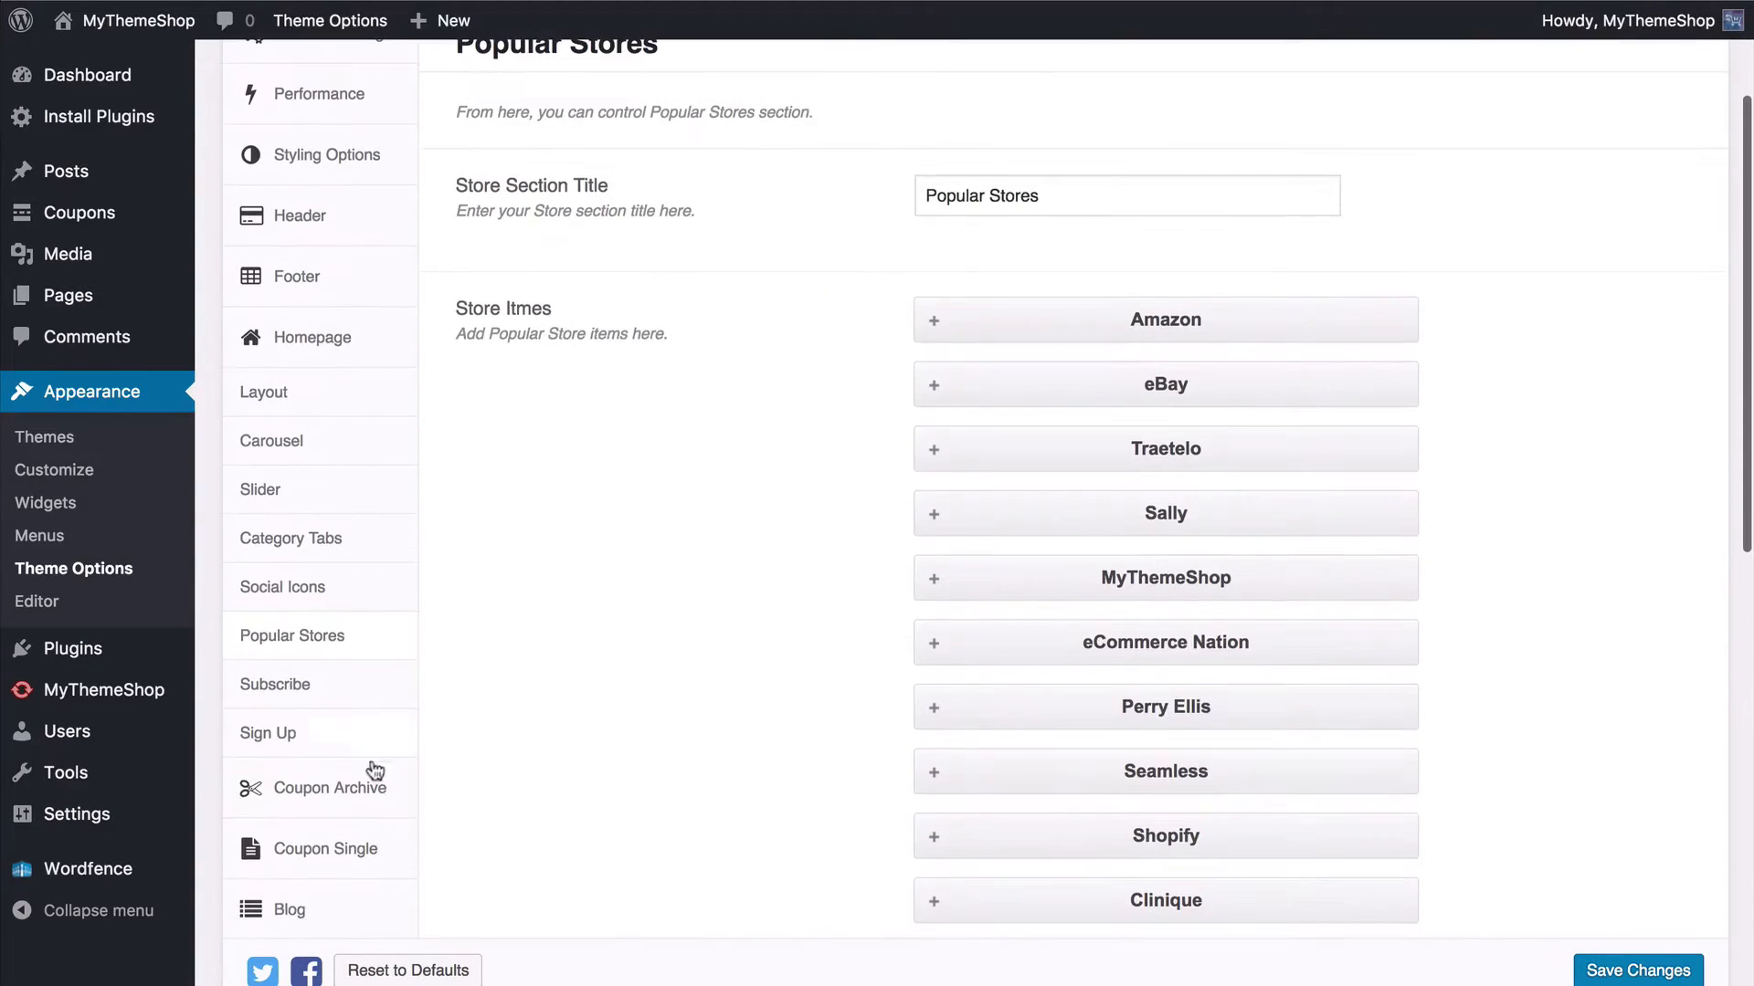
click(351, 703)
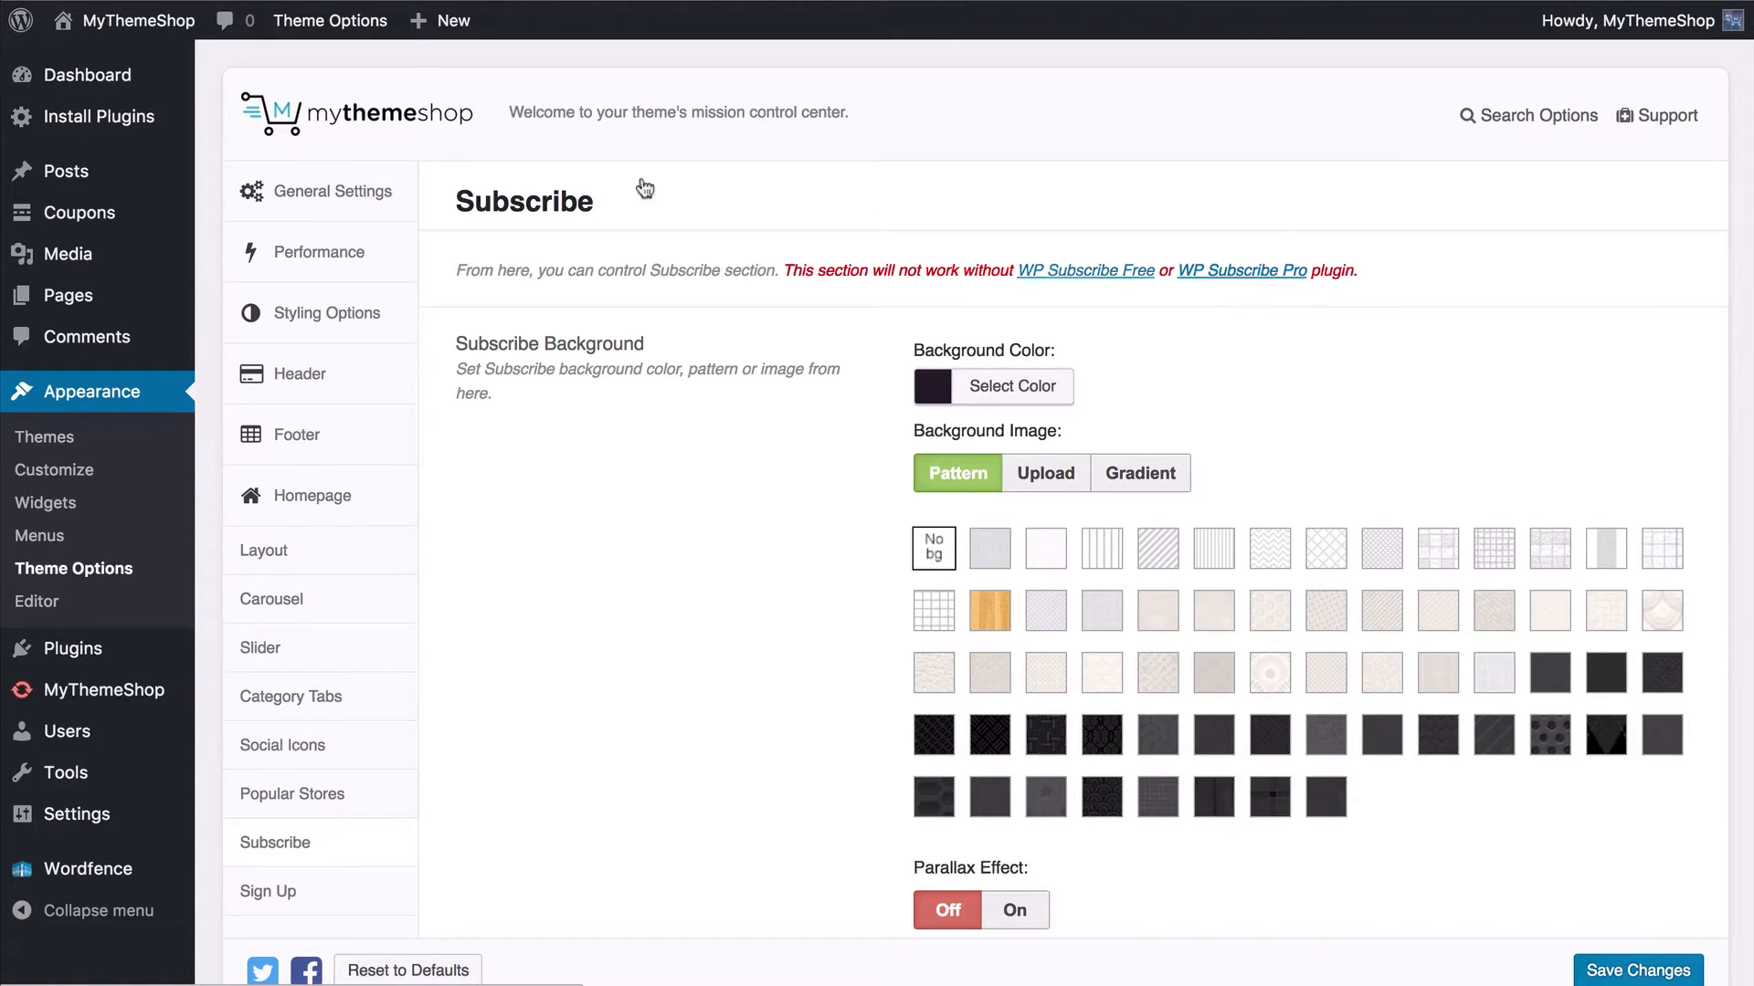
click(148, 117)
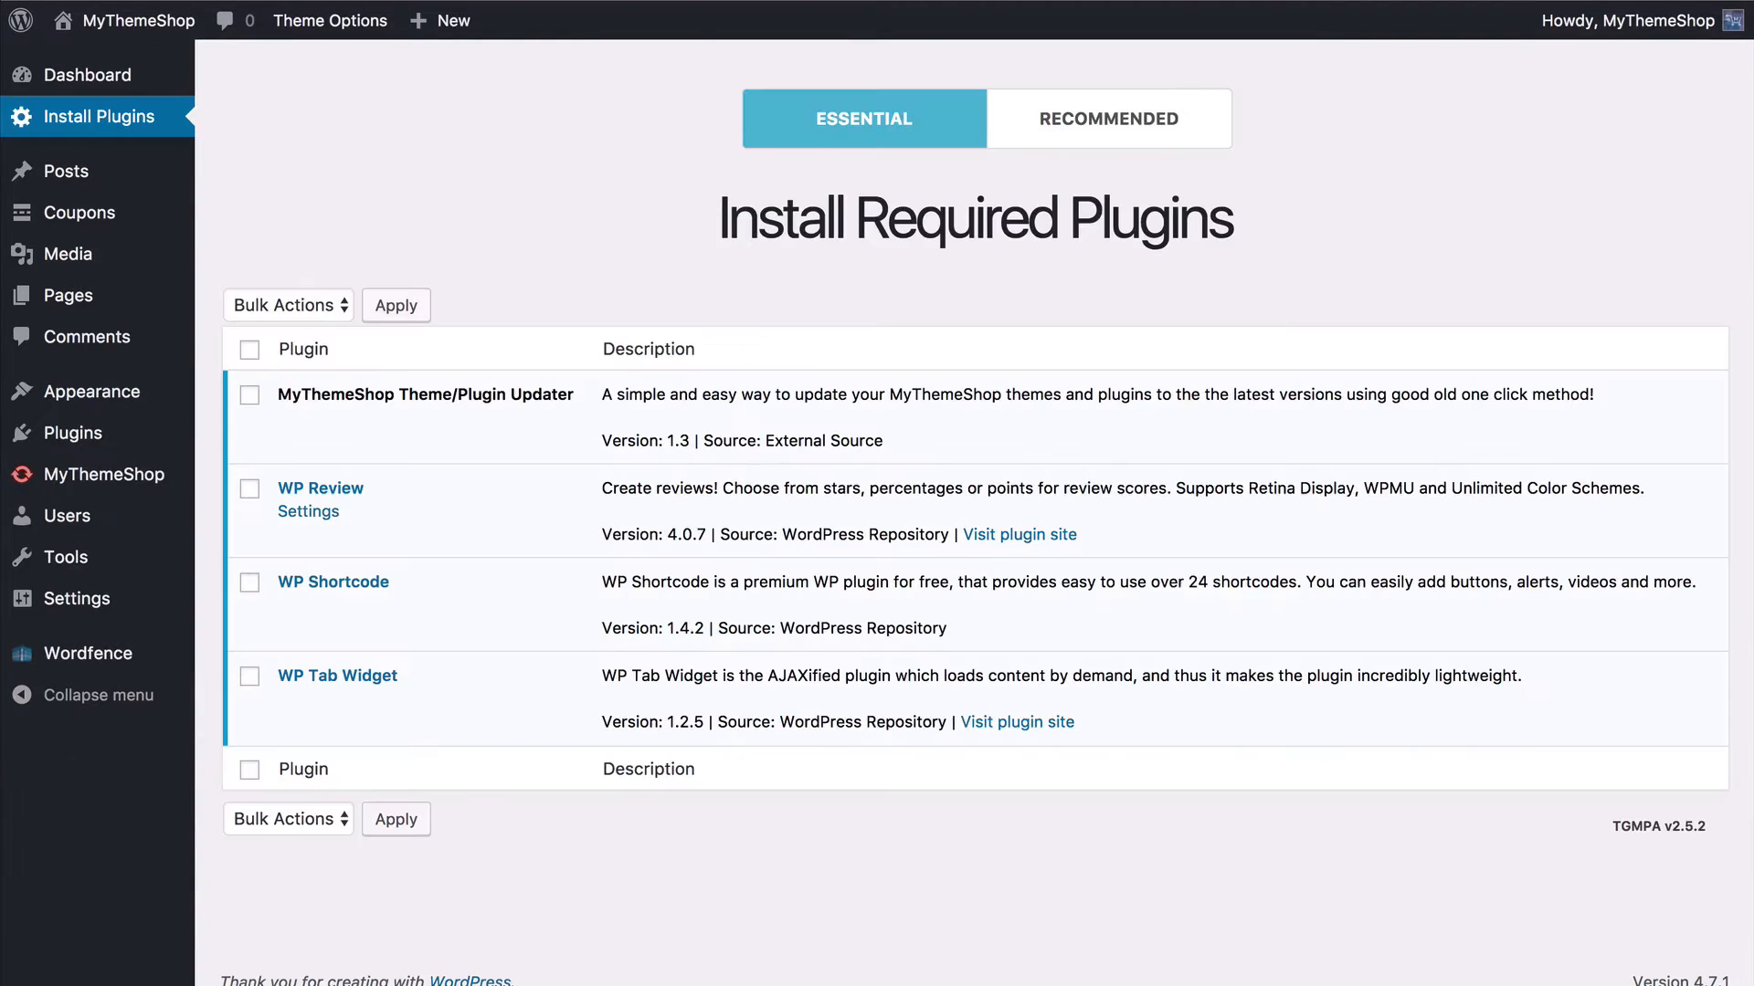
click(1146, 107)
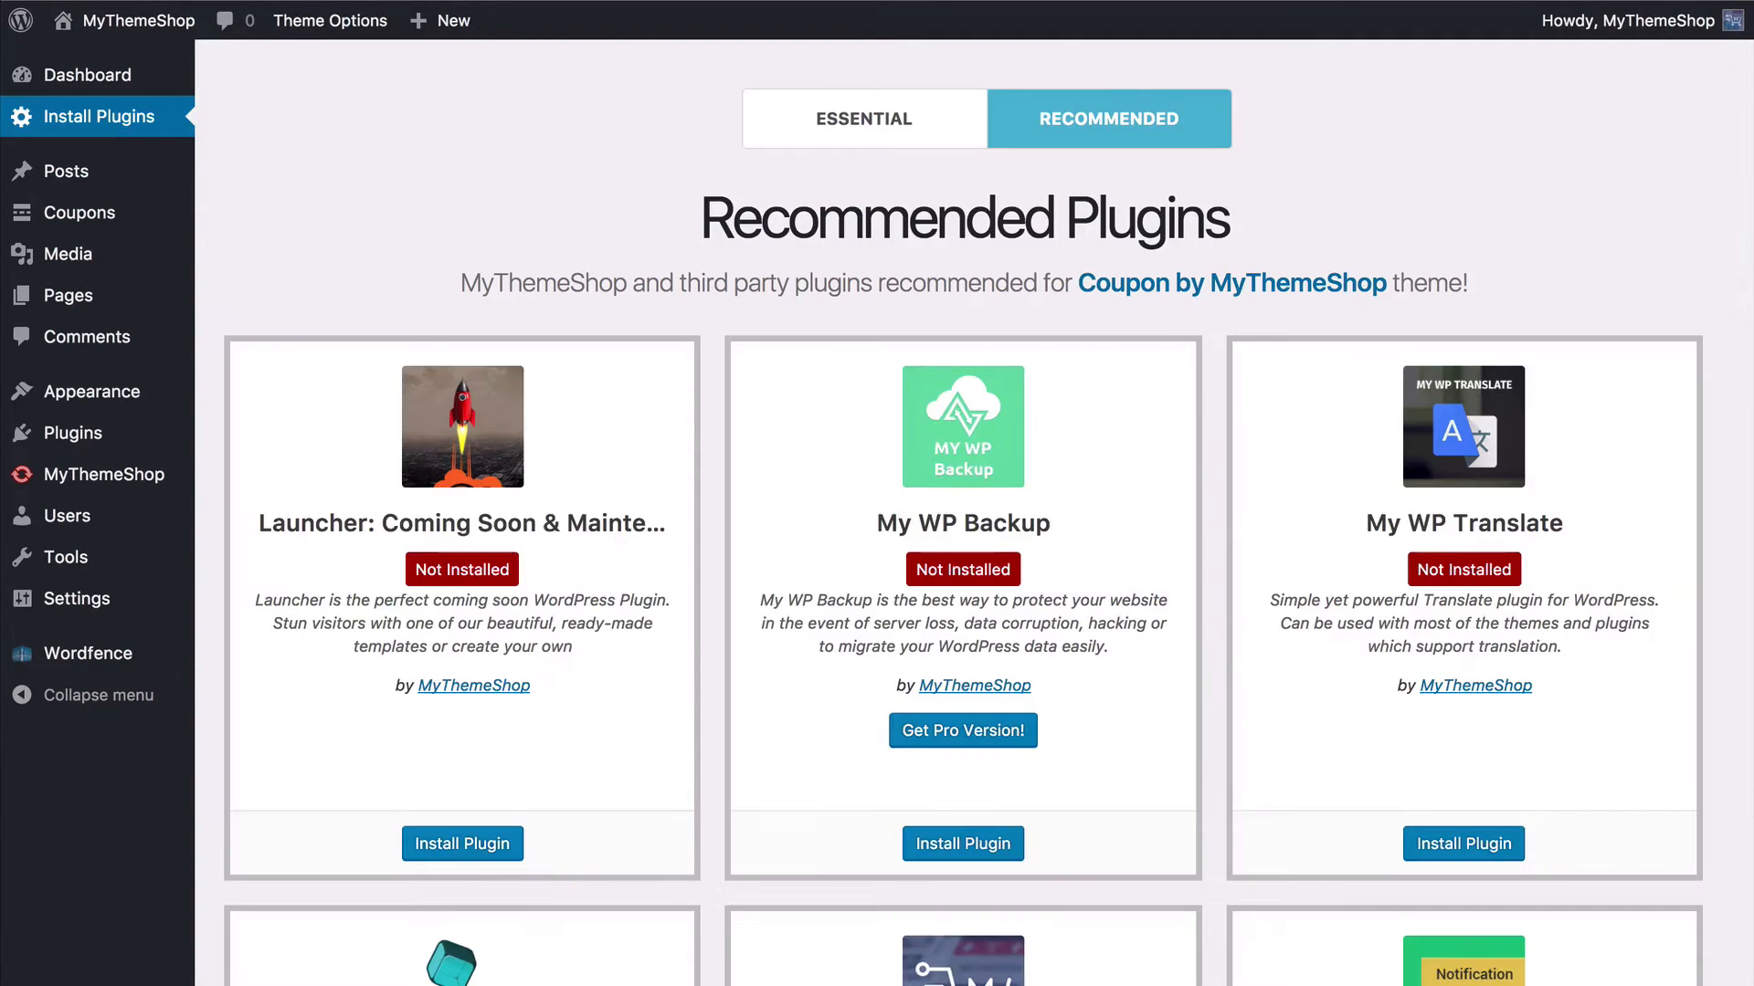
scroll(745, 505, down, 2)
scroll(746, 505, down, 6)
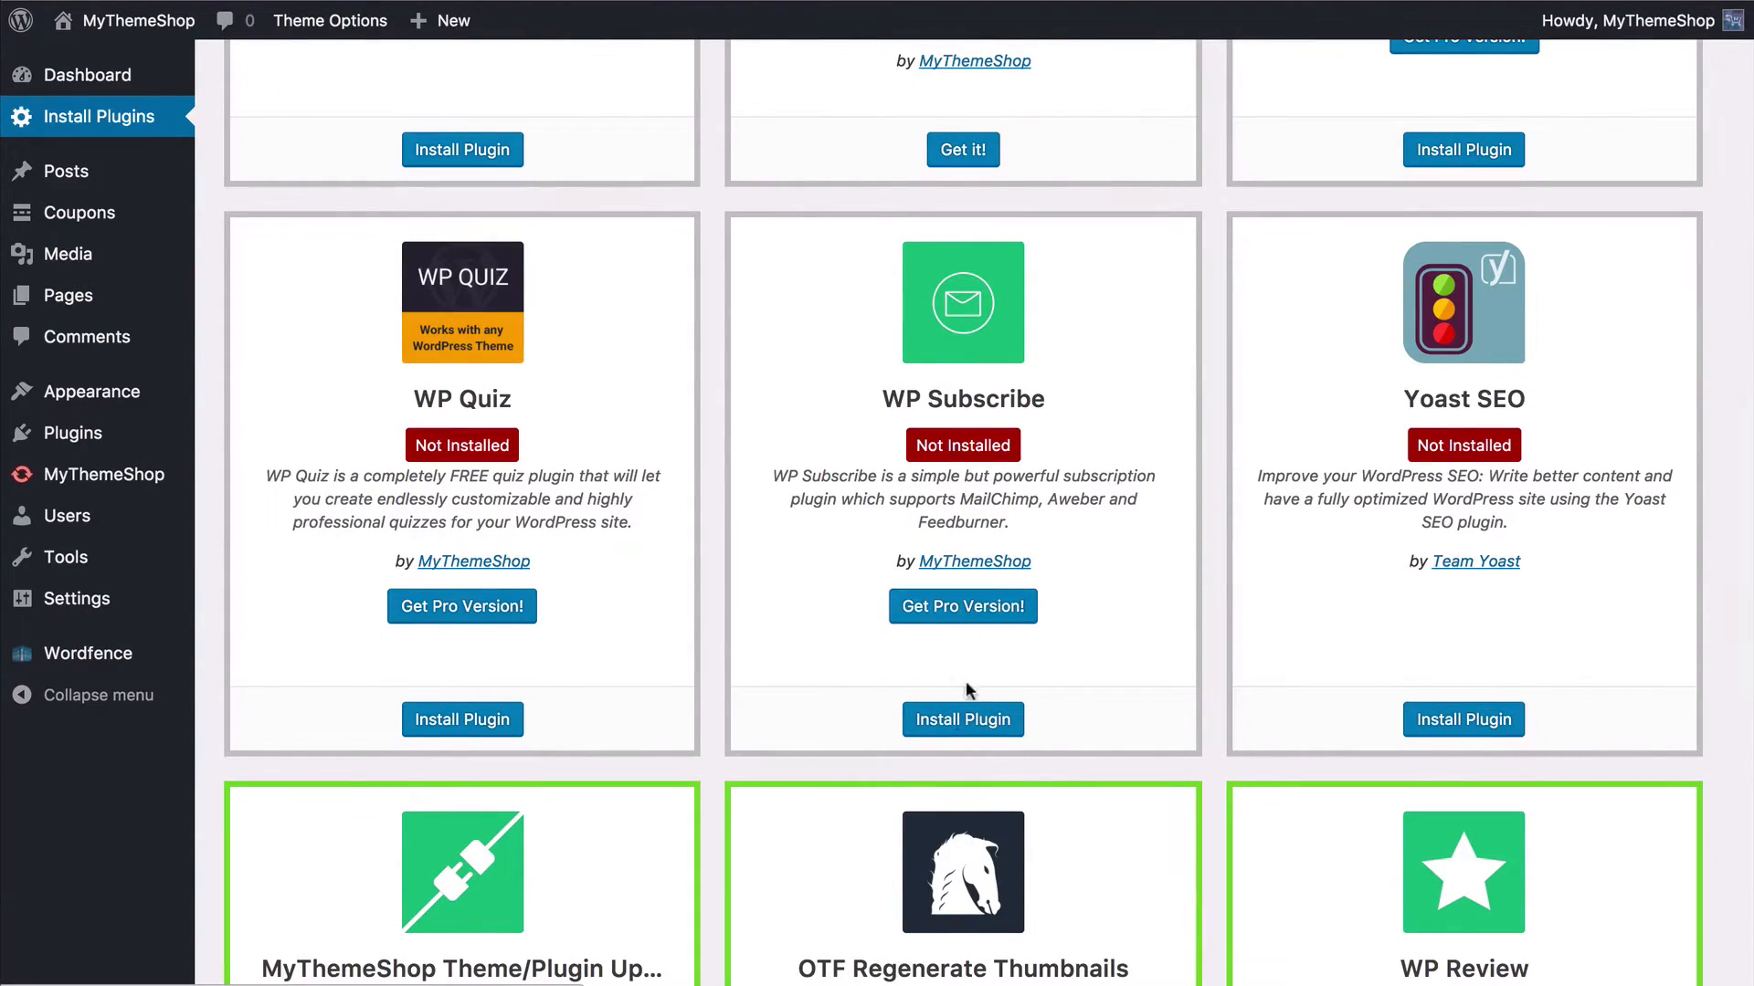
click(959, 729)
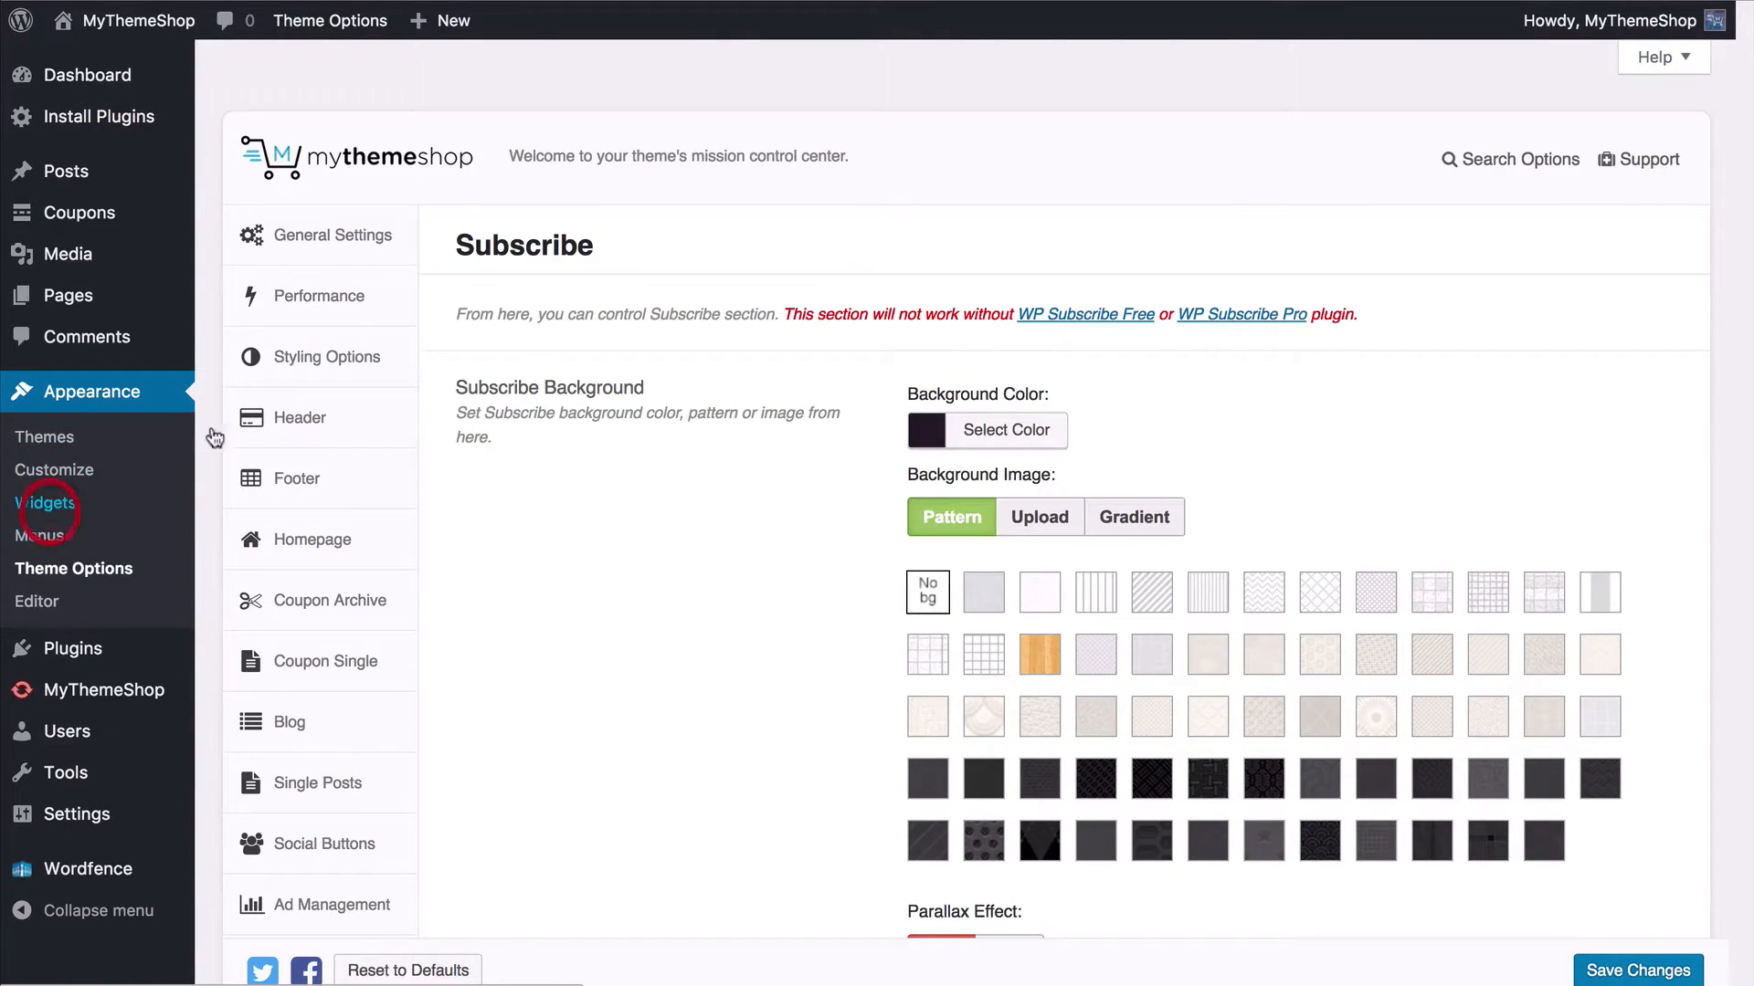
Step: Add the WP Subscribe Widget to the Subscribe Widget Area
click(46, 503)
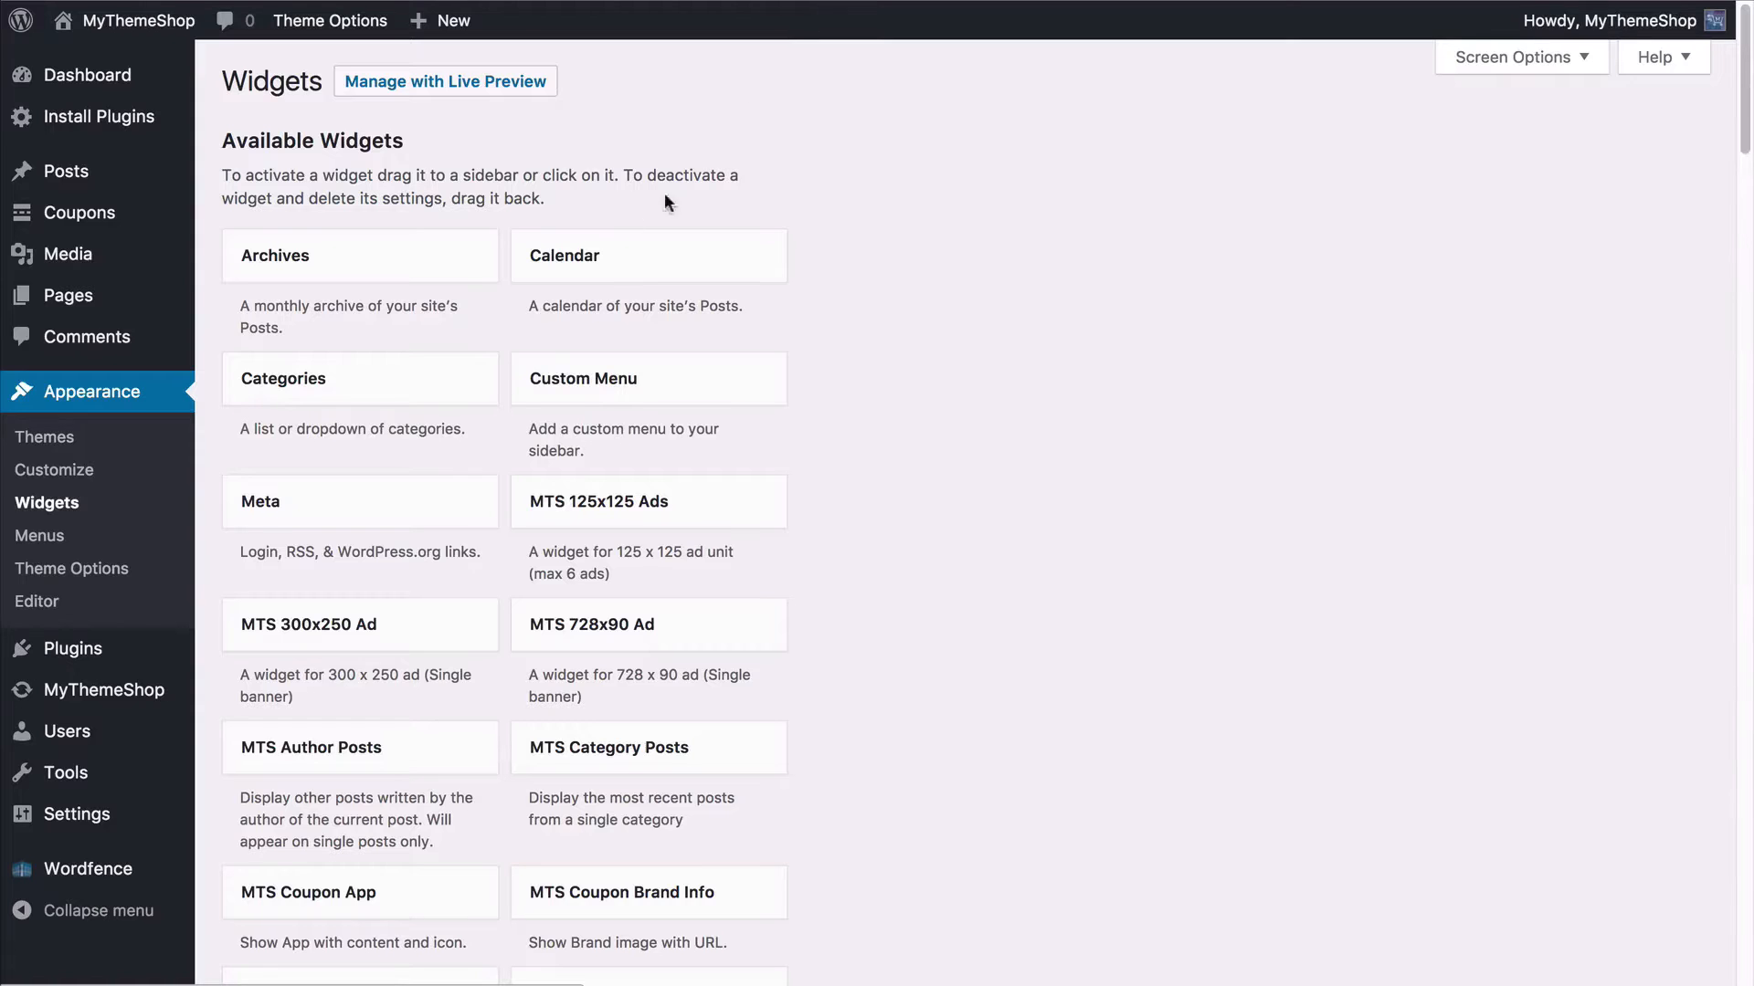
scroll(624, 272, down, 3)
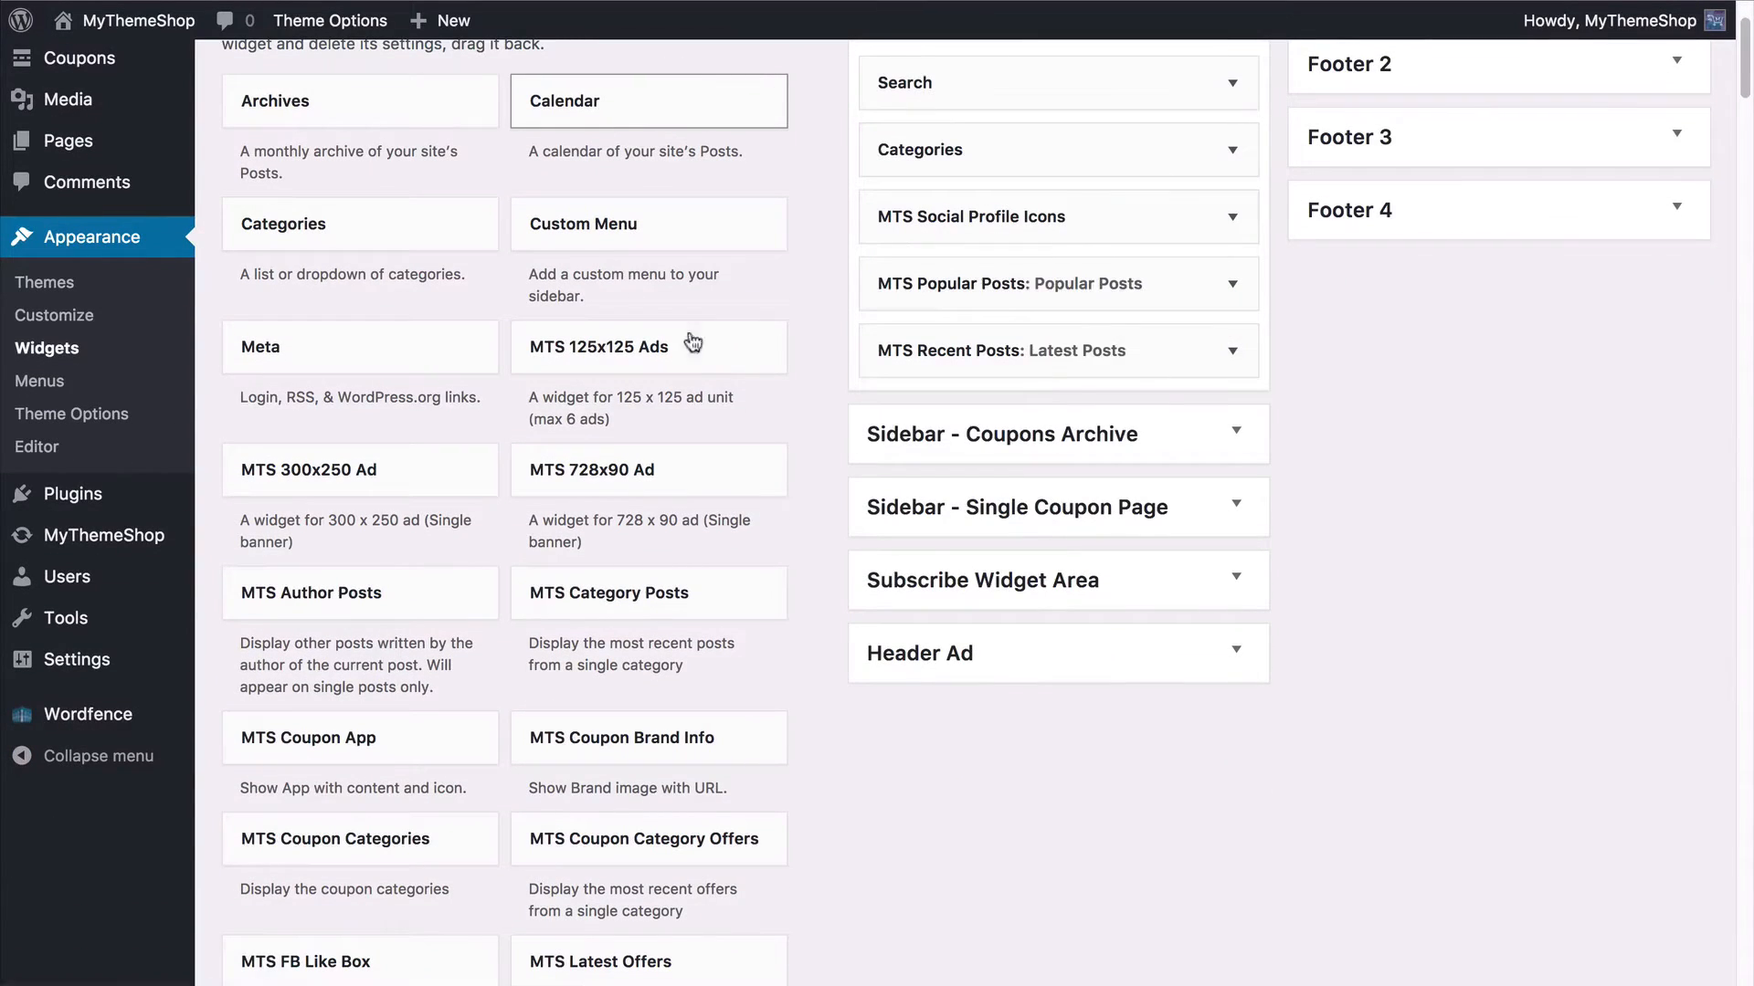
click(978, 589)
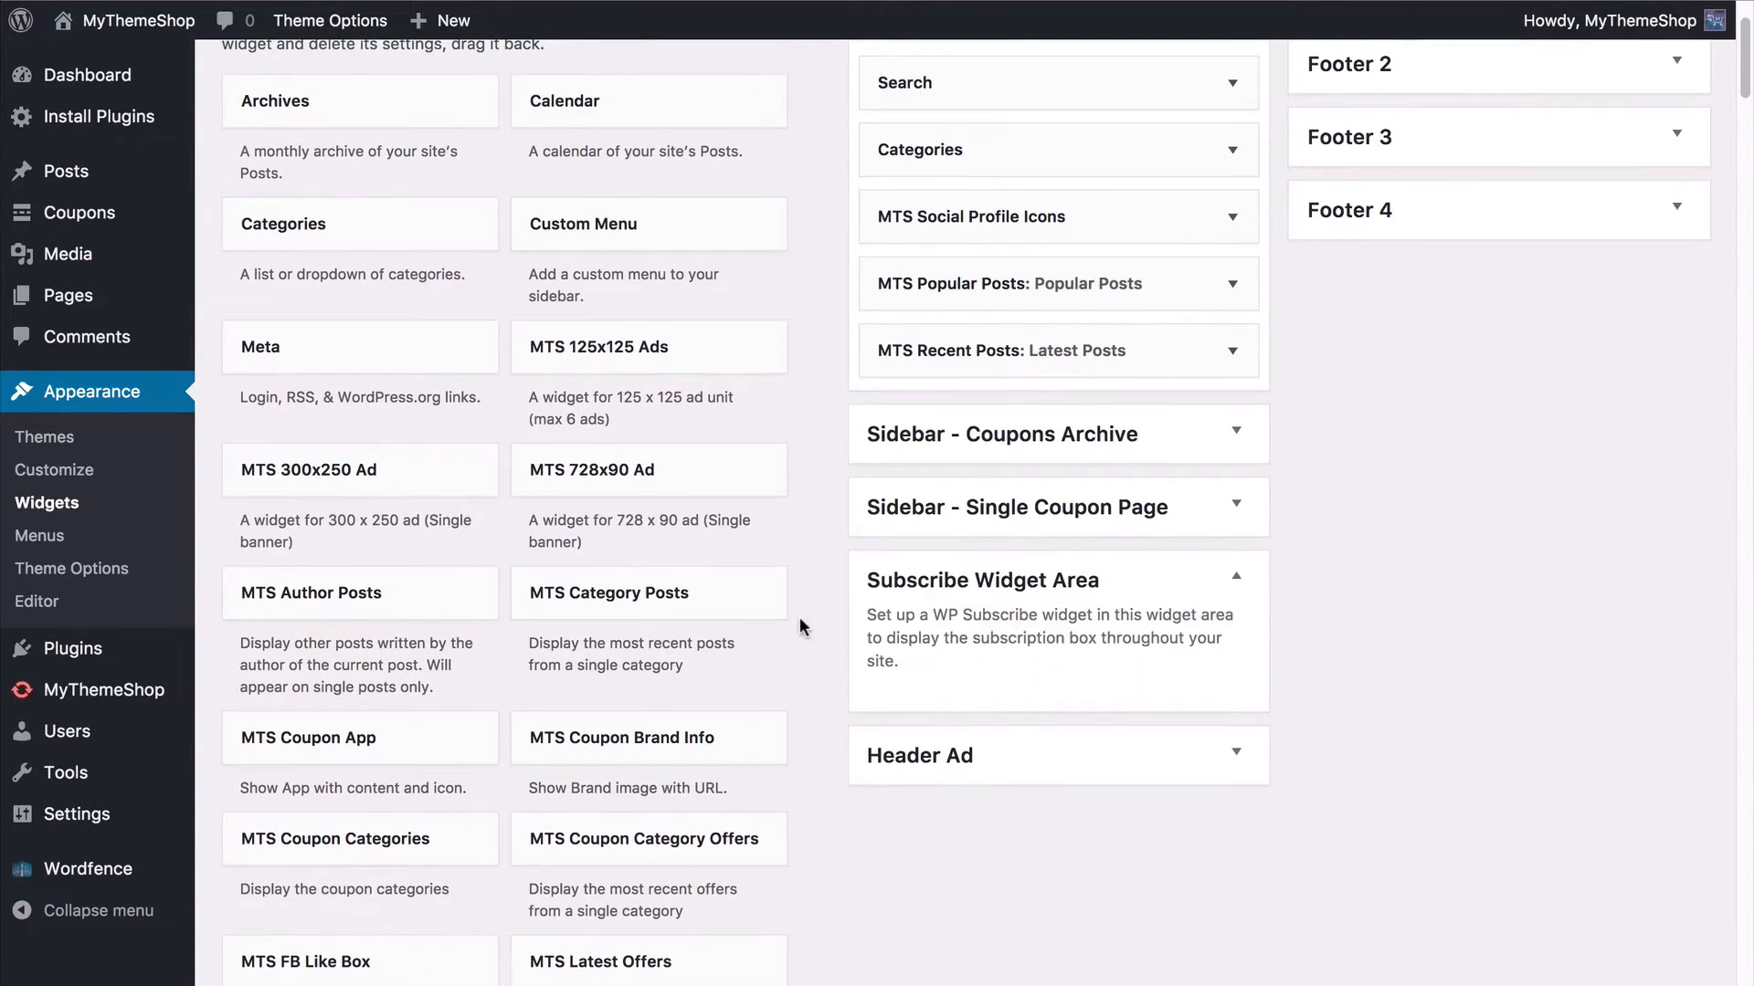
scroll(800, 626, down, 3)
scroll(798, 616, down, 10)
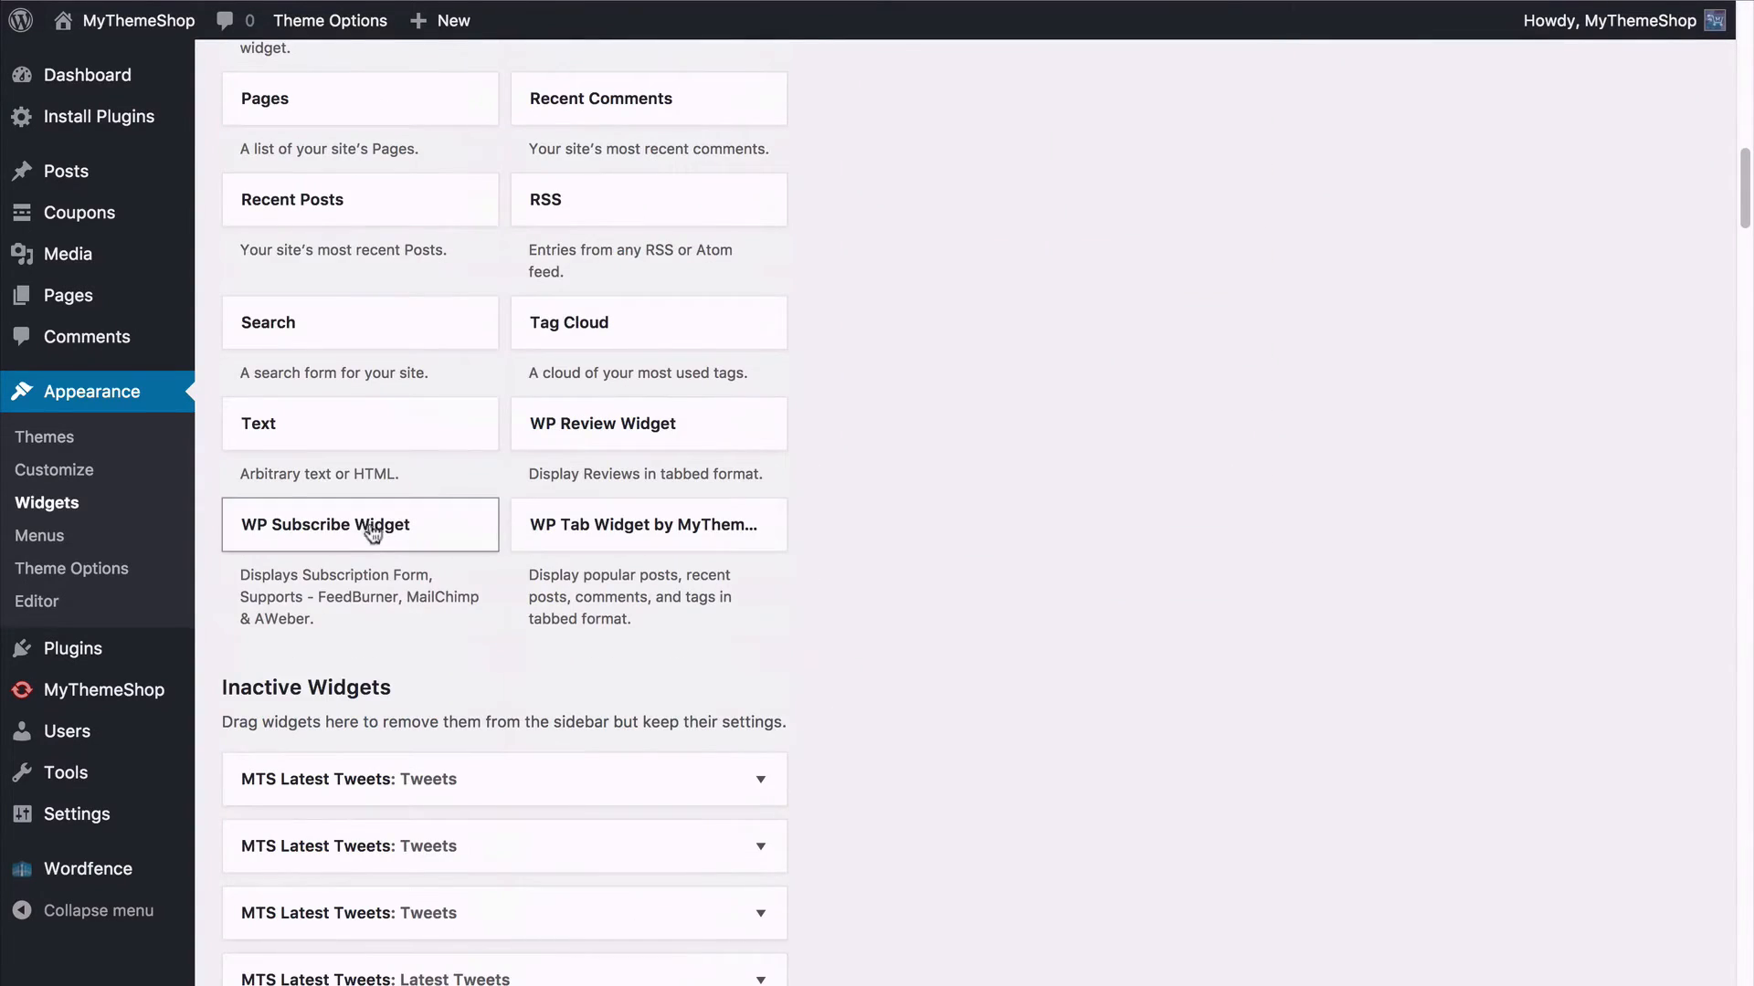
drag(333, 535, 979, 573)
scroll(1014, 552, down, 3)
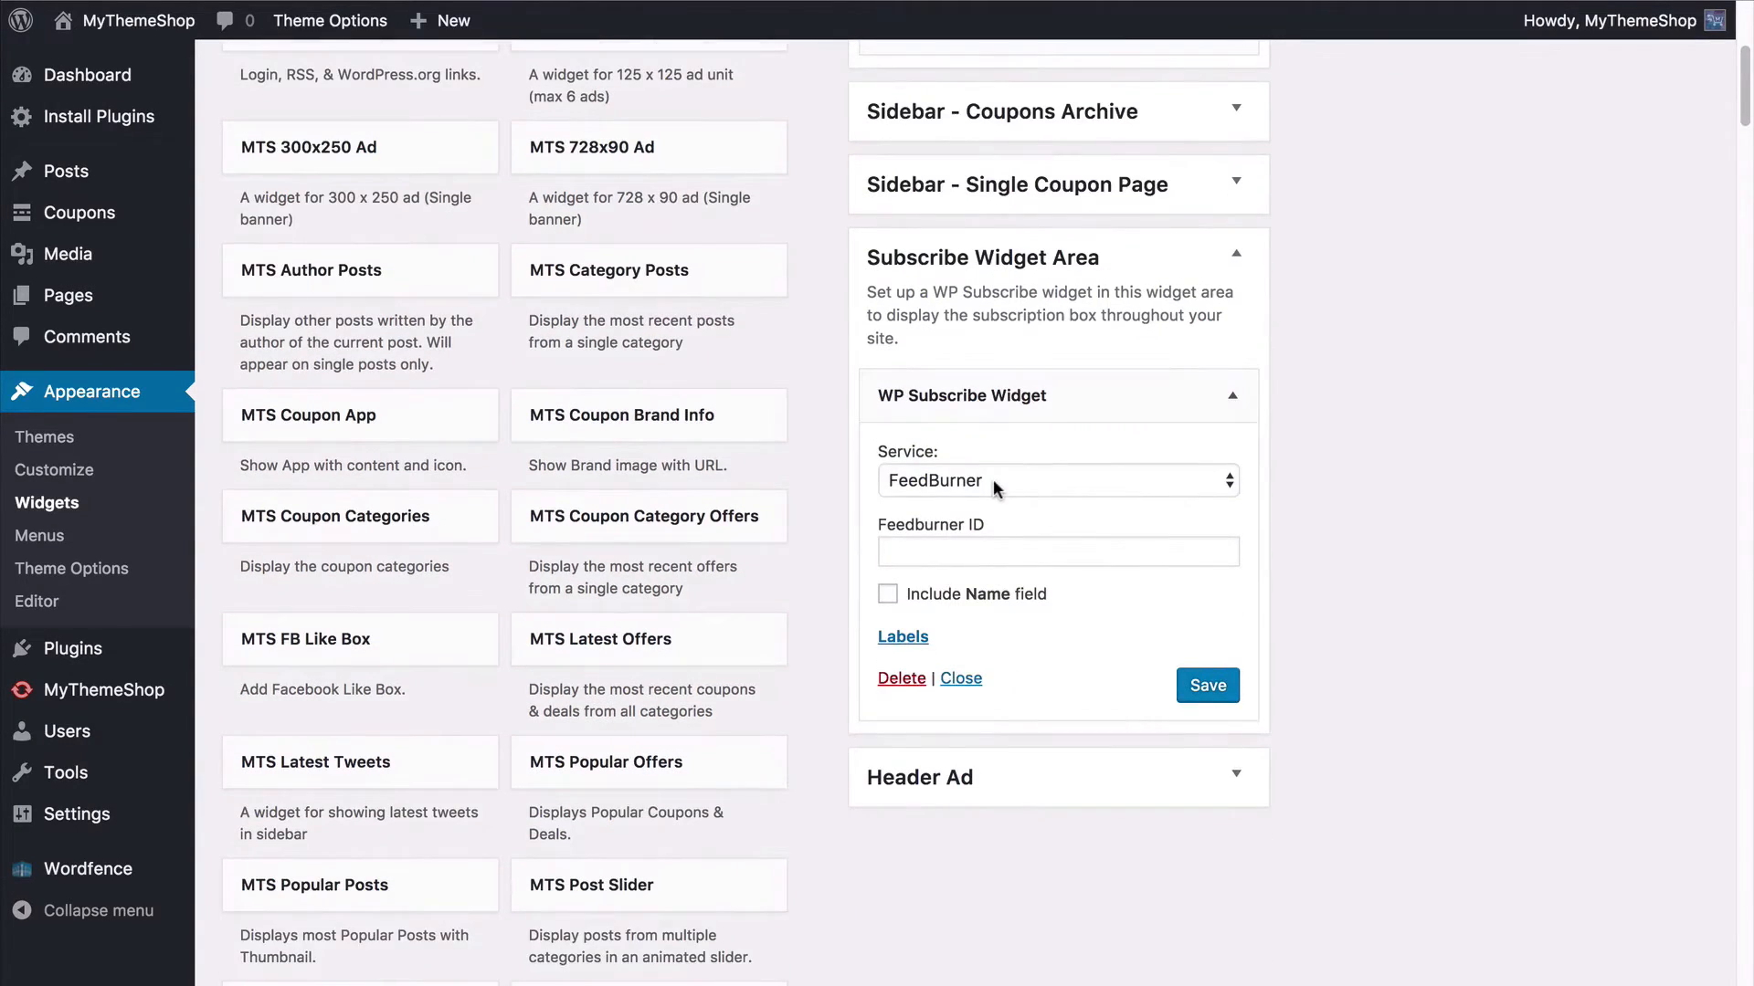
Step: Switch the WP Subscribe widget's service to MailChimp and expand its label settings
click(991, 481)
click(985, 494)
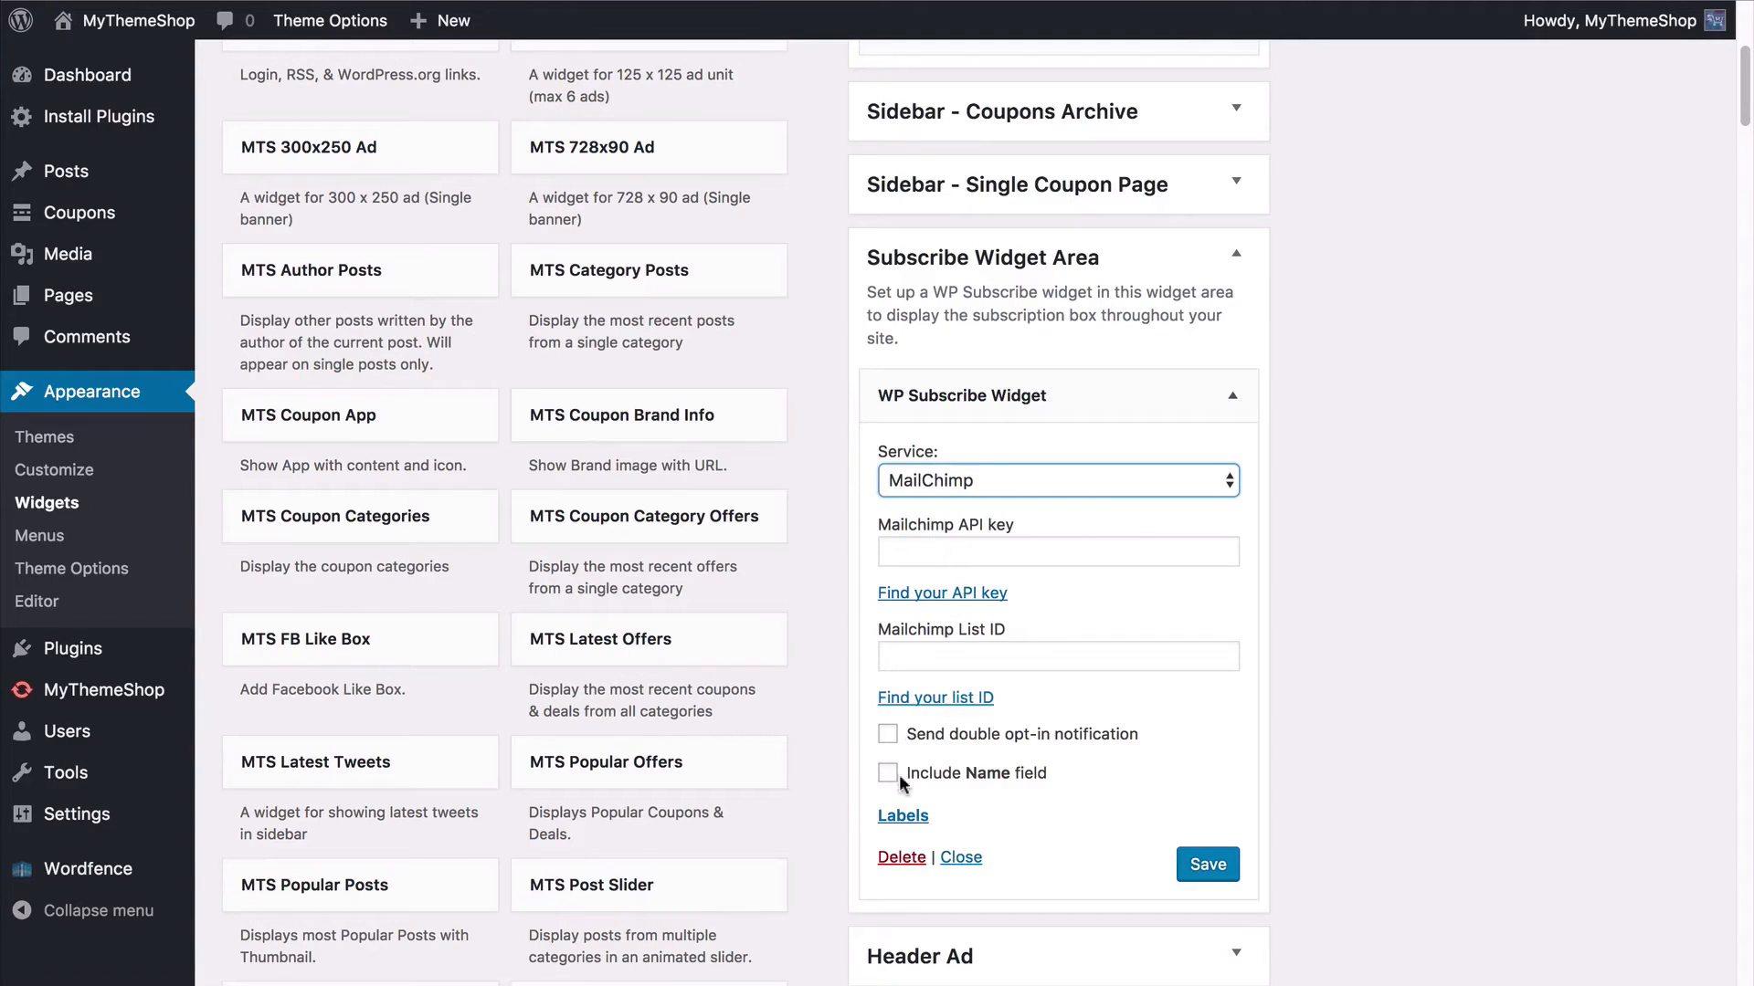
click(904, 815)
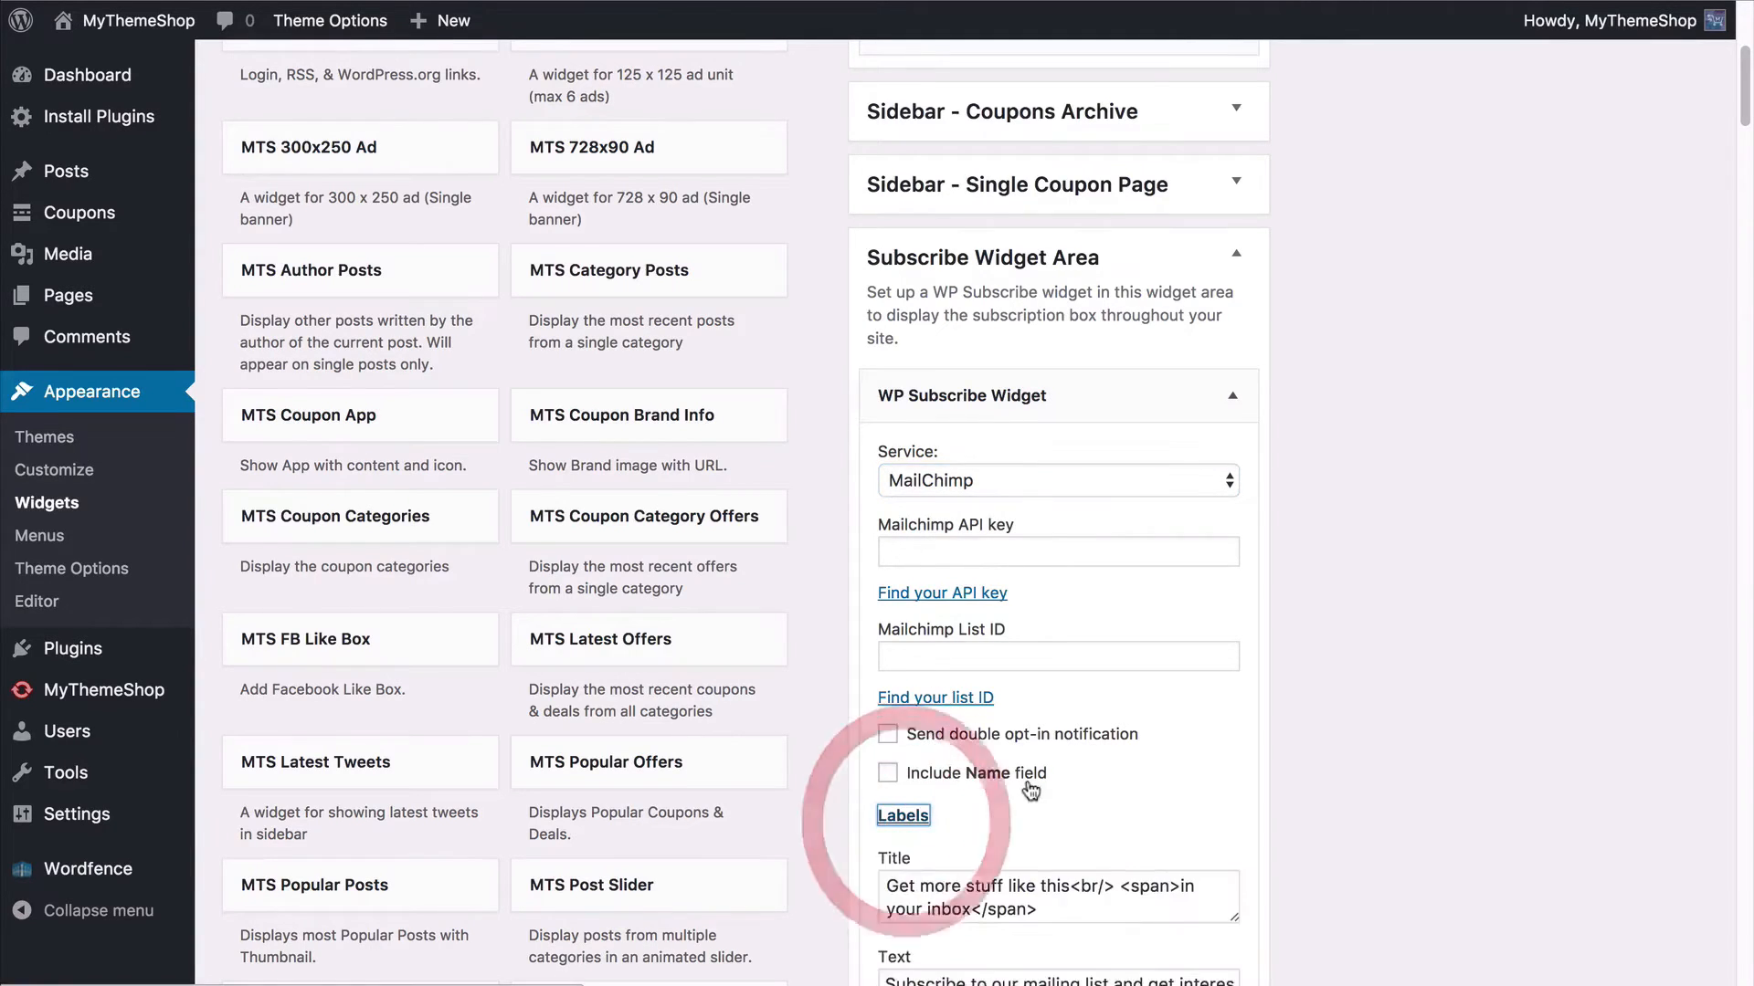
scroll(1004, 639, down, 2)
scroll(1004, 548, up, 1)
Step: Switch the WP Subscribe widget's service to AWeber and collapse the label settings
click(1005, 442)
click(1006, 462)
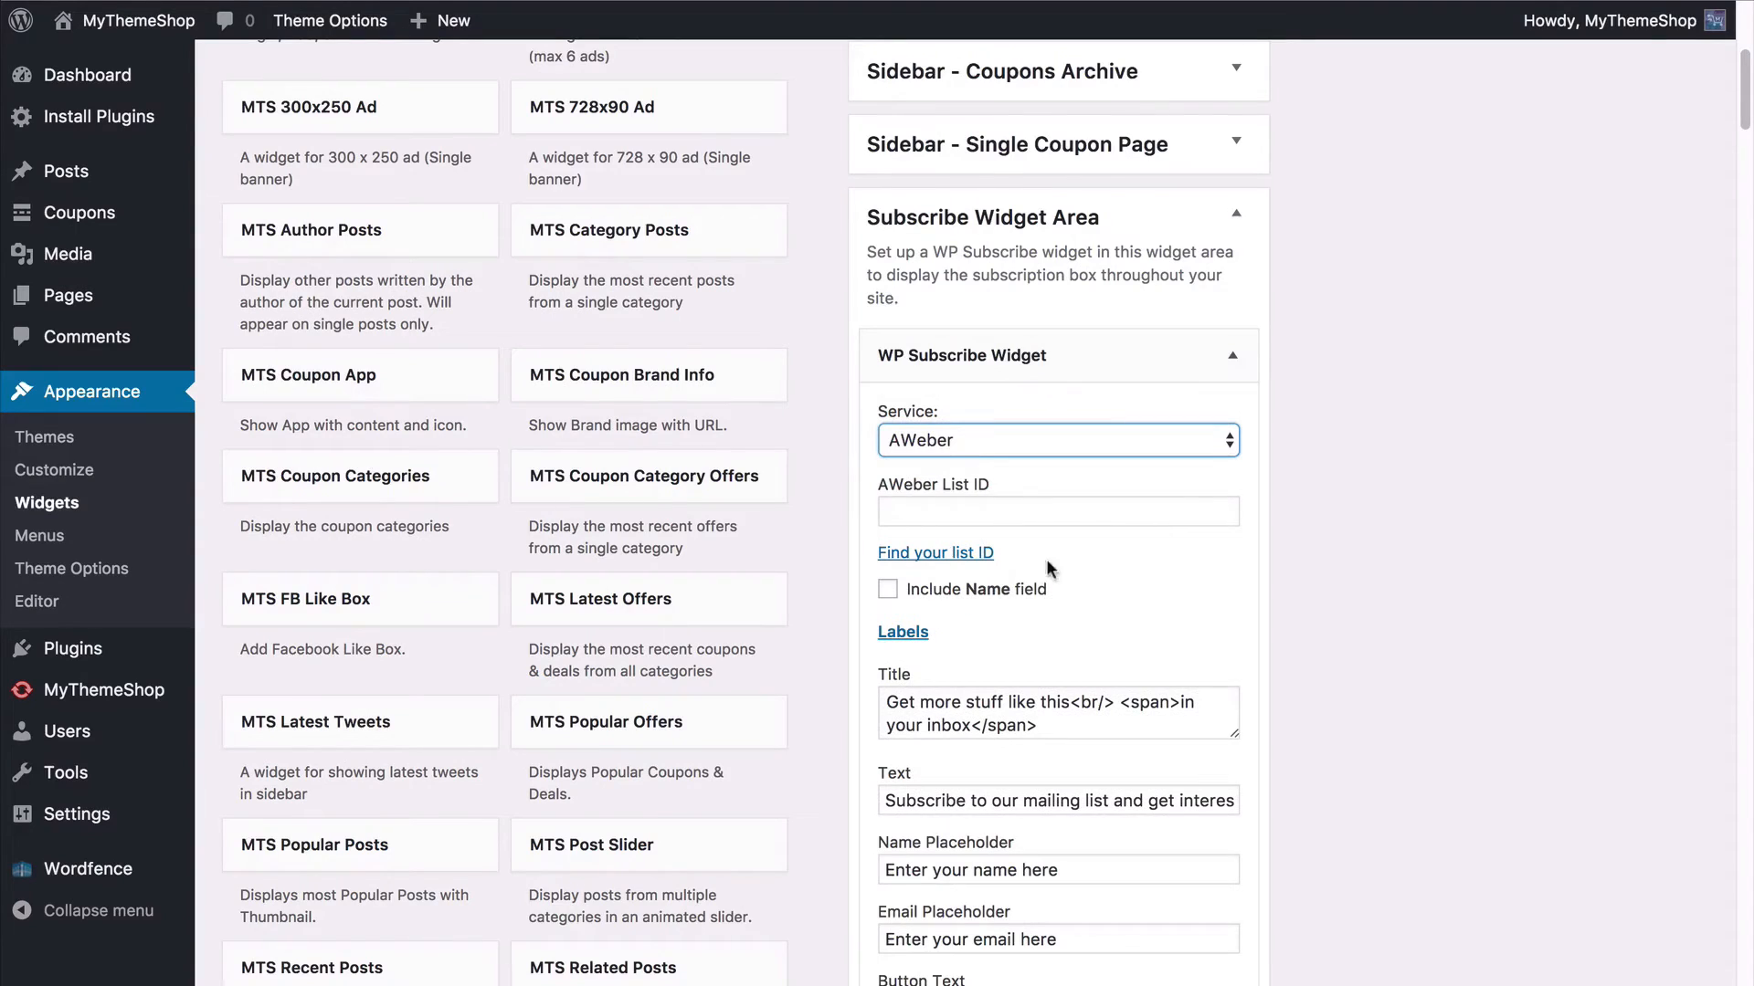
click(1122, 568)
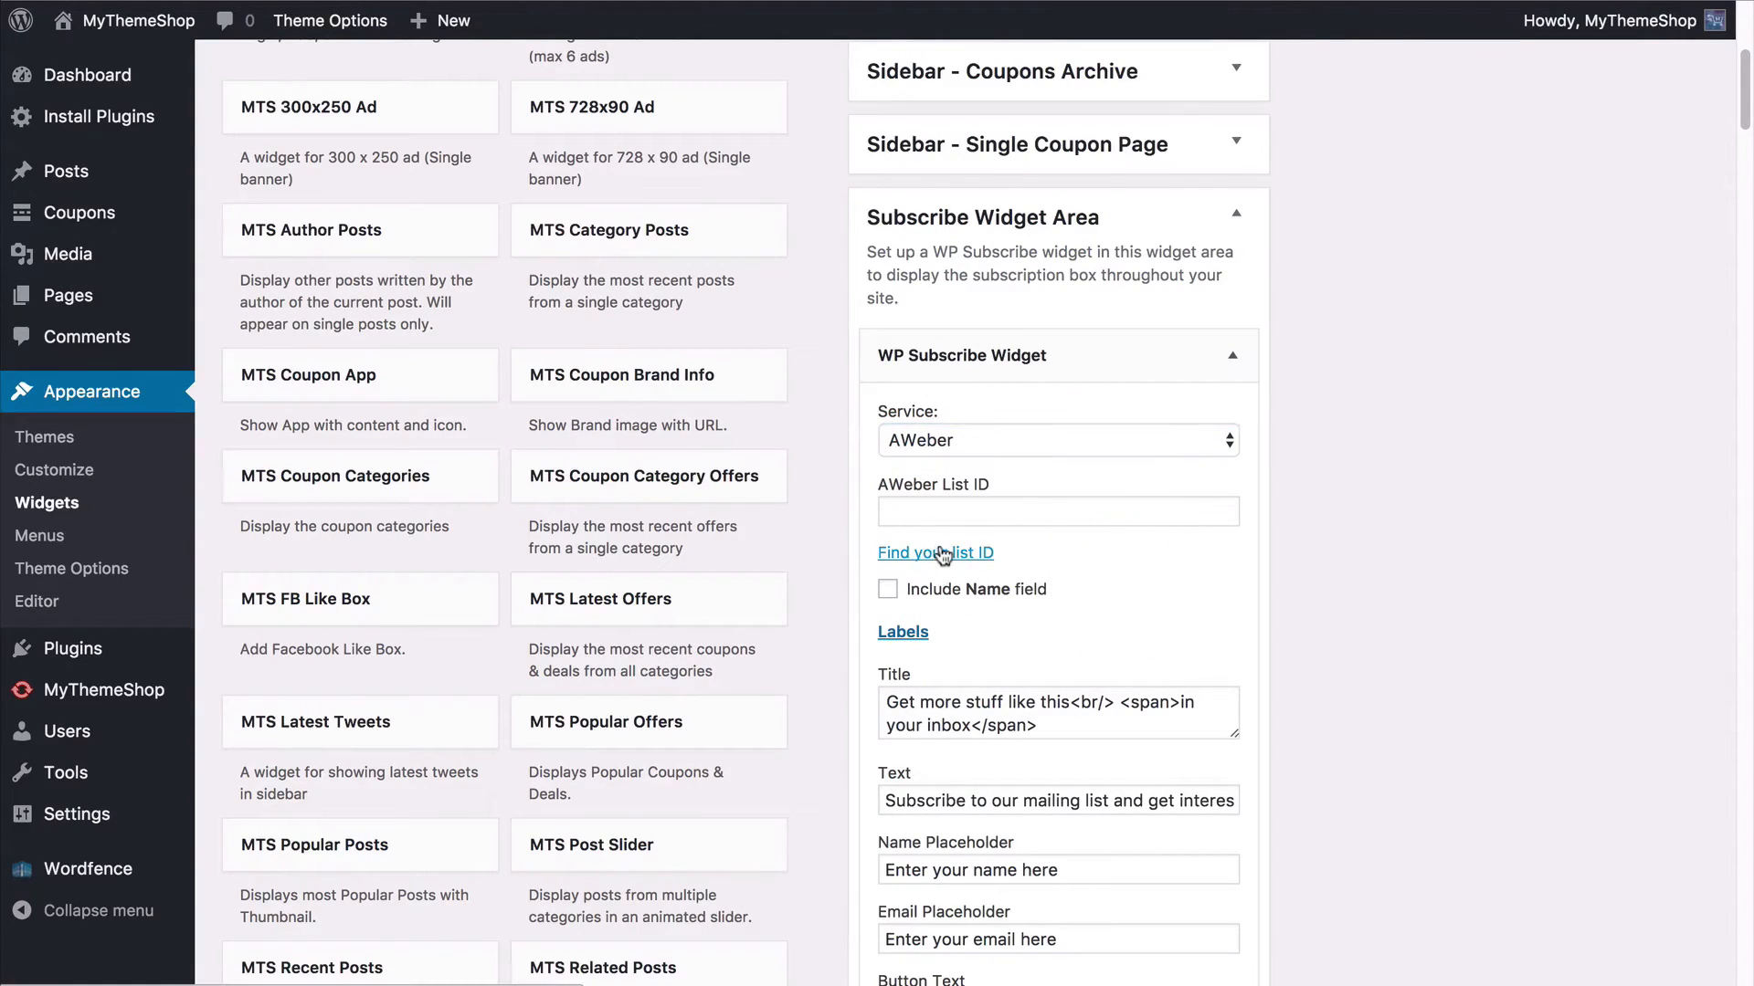
click(903, 632)
Step: Set the WP Subscribe widget's service to FeedBurner, leave the Feedburner ID empty, and save the widget
click(968, 440)
click(963, 398)
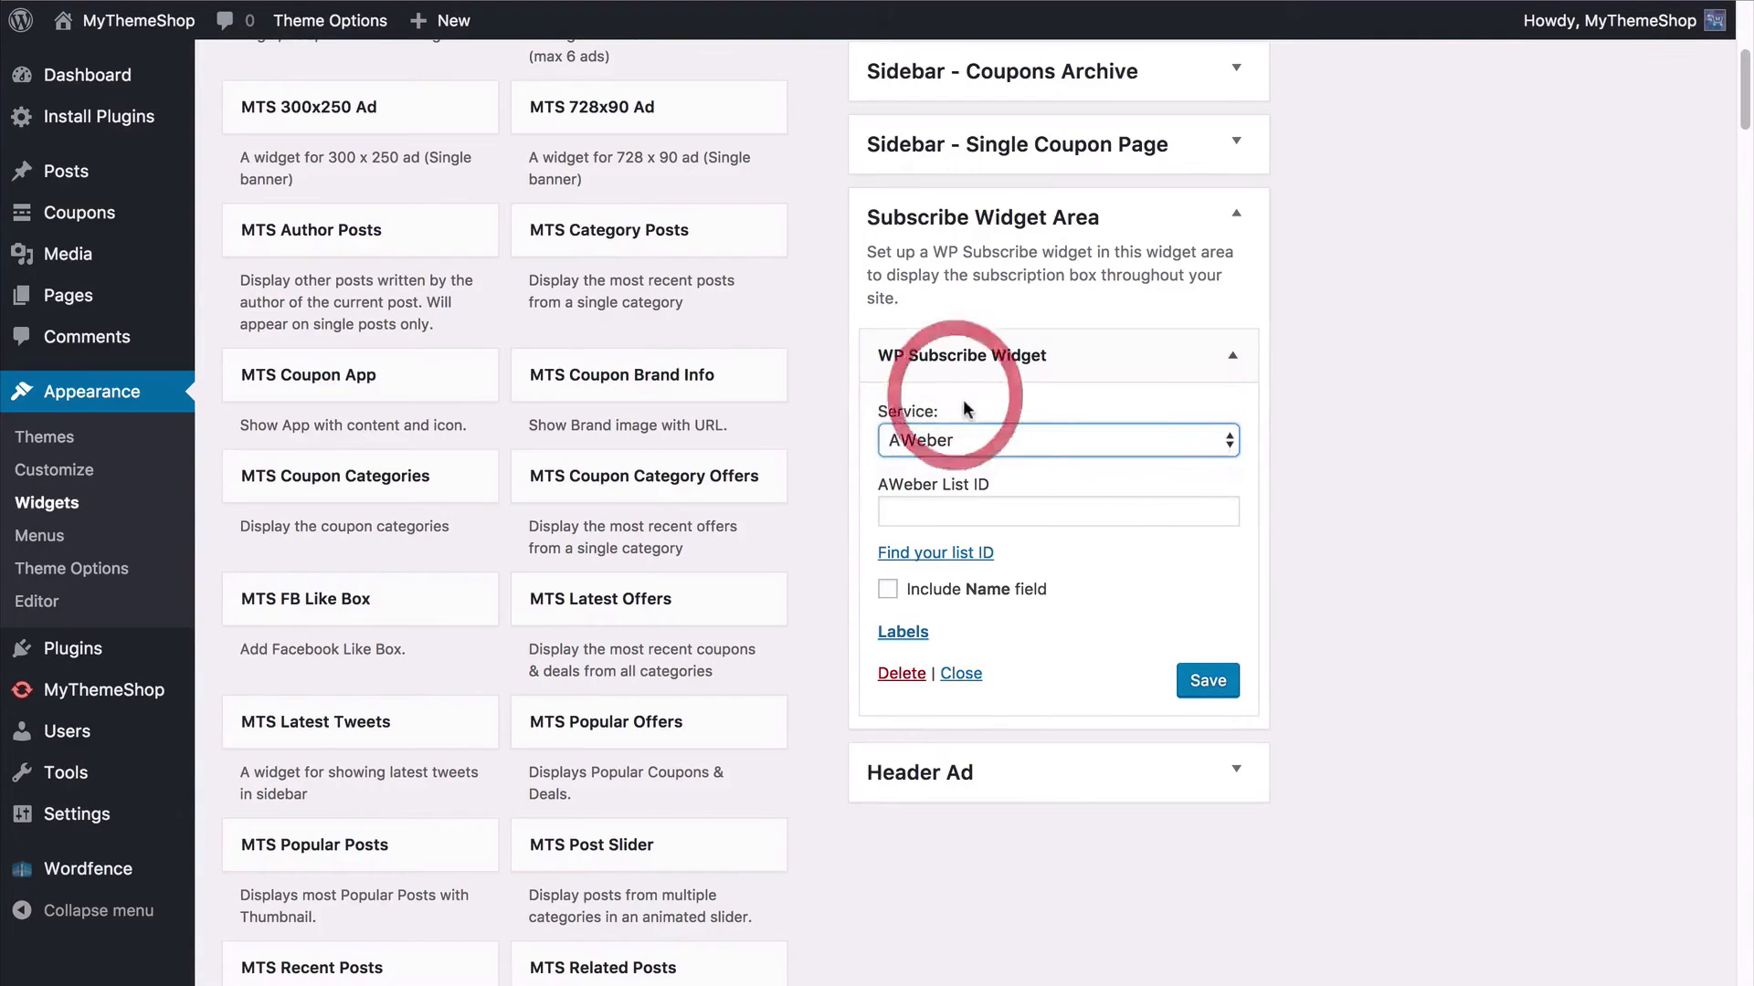
click(1000, 517)
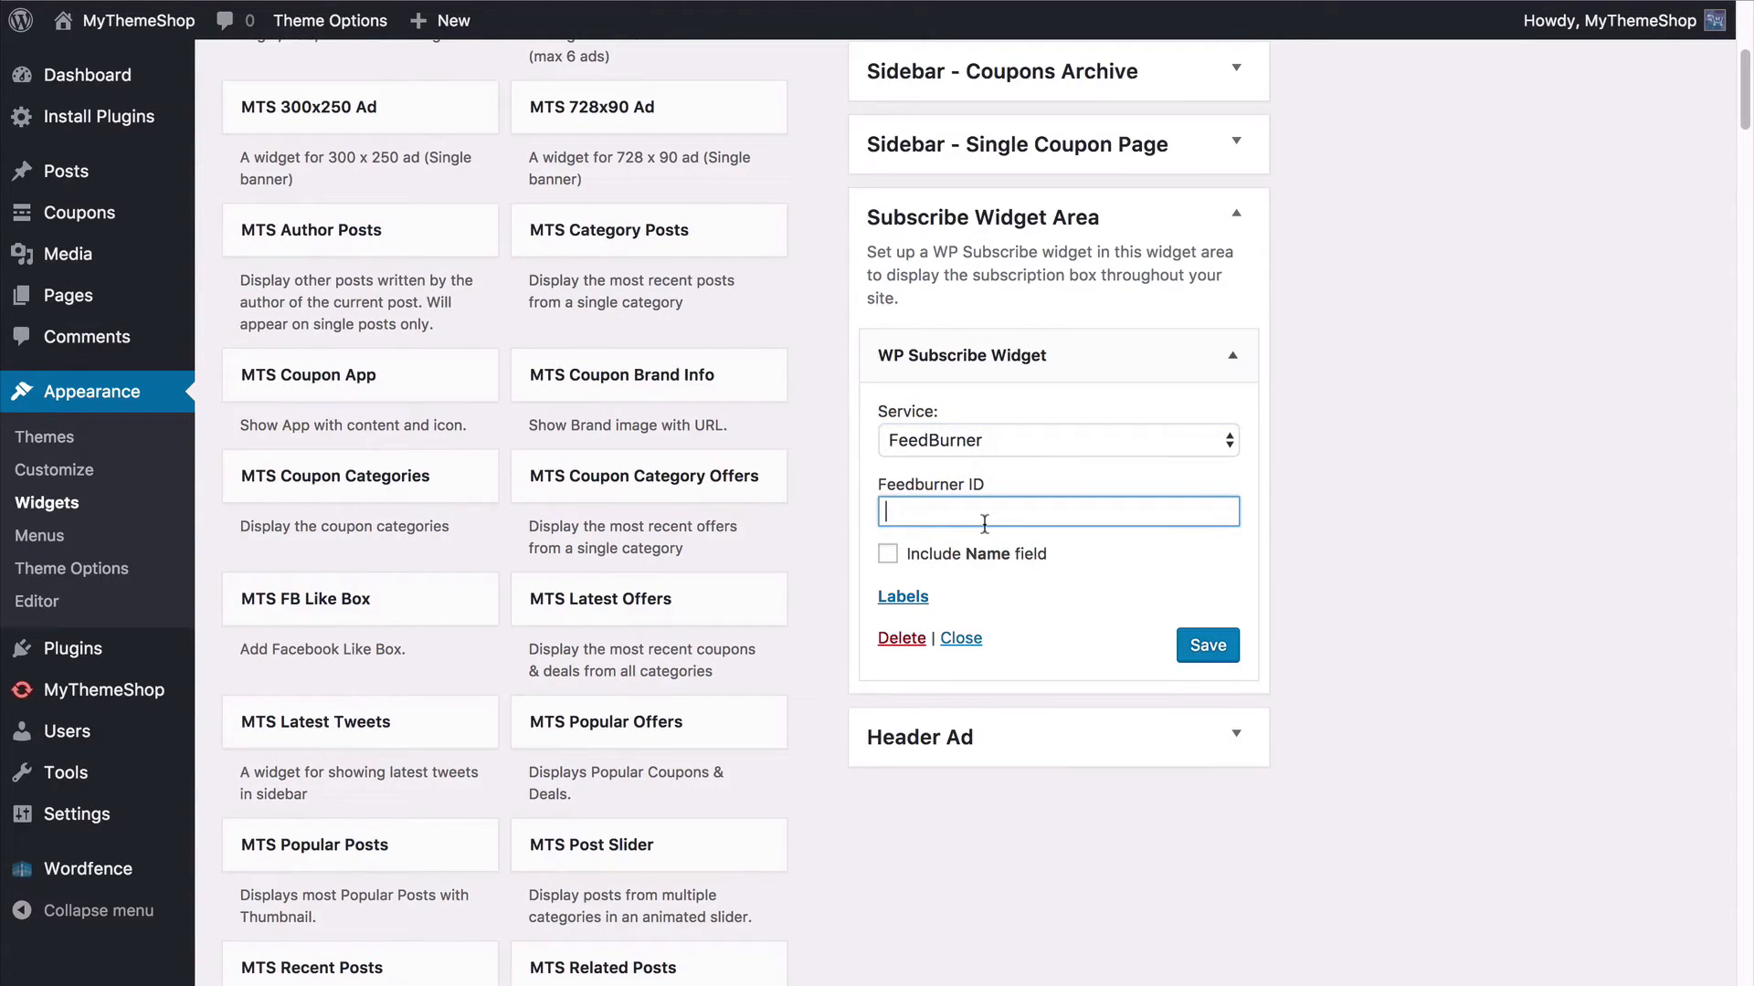
click(1038, 488)
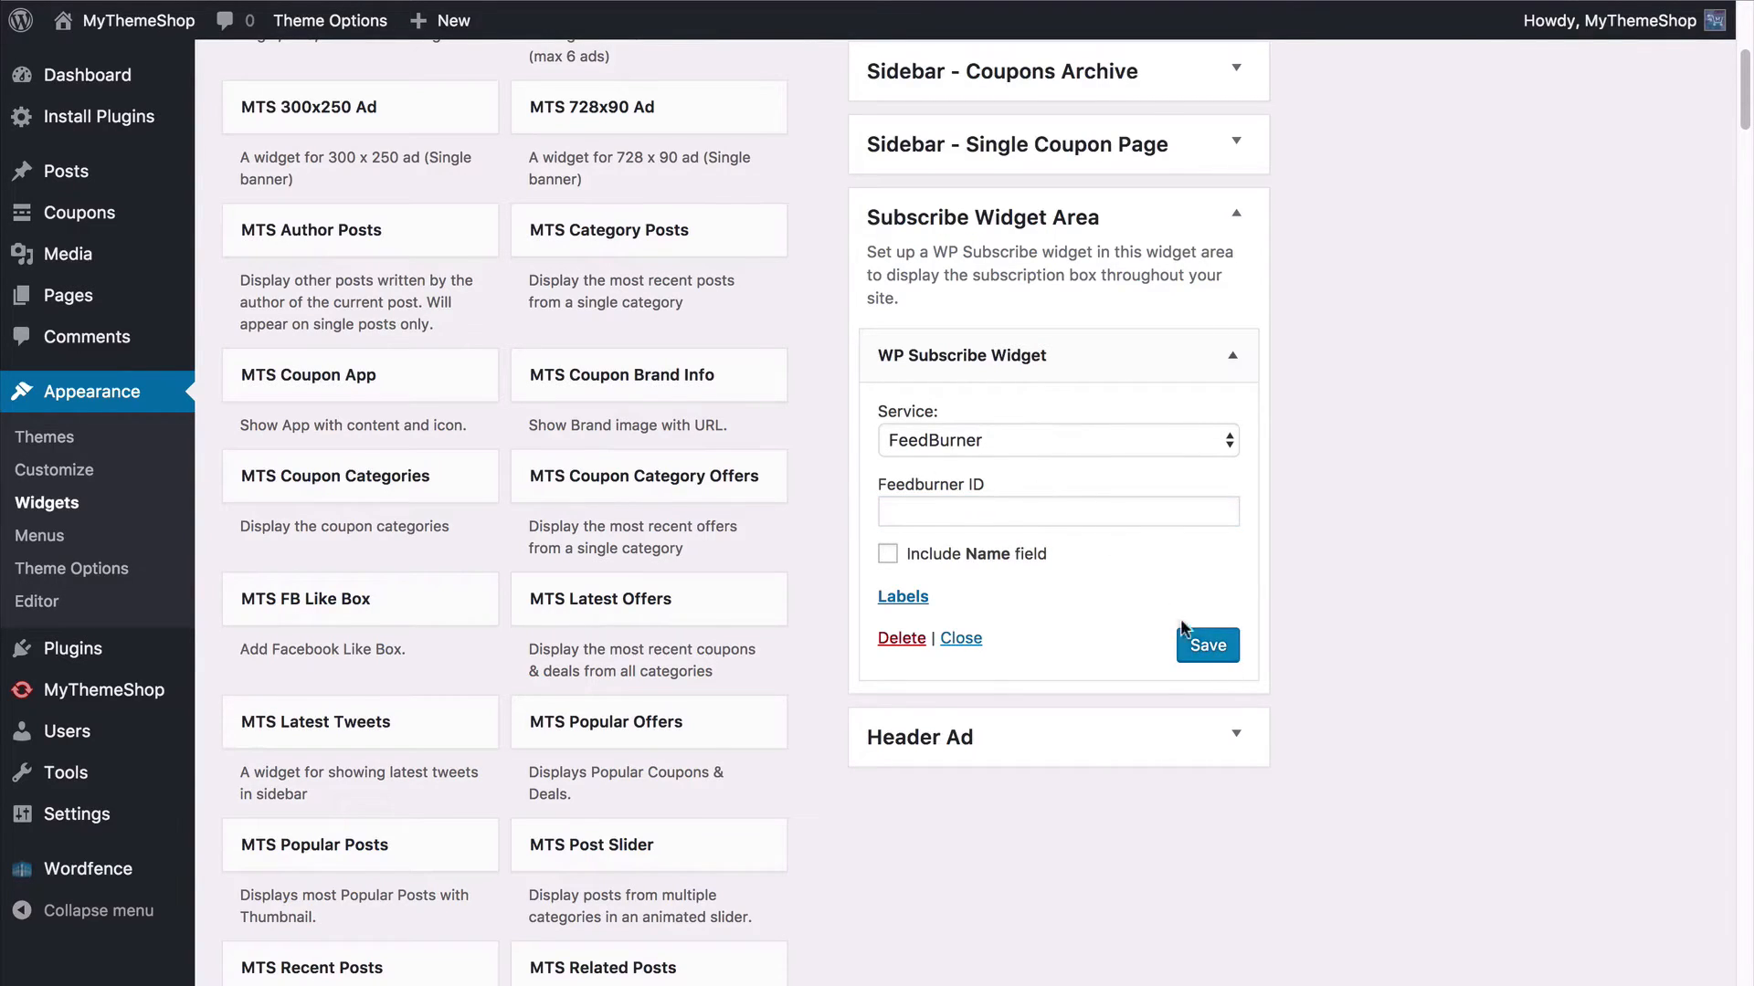
click(1196, 644)
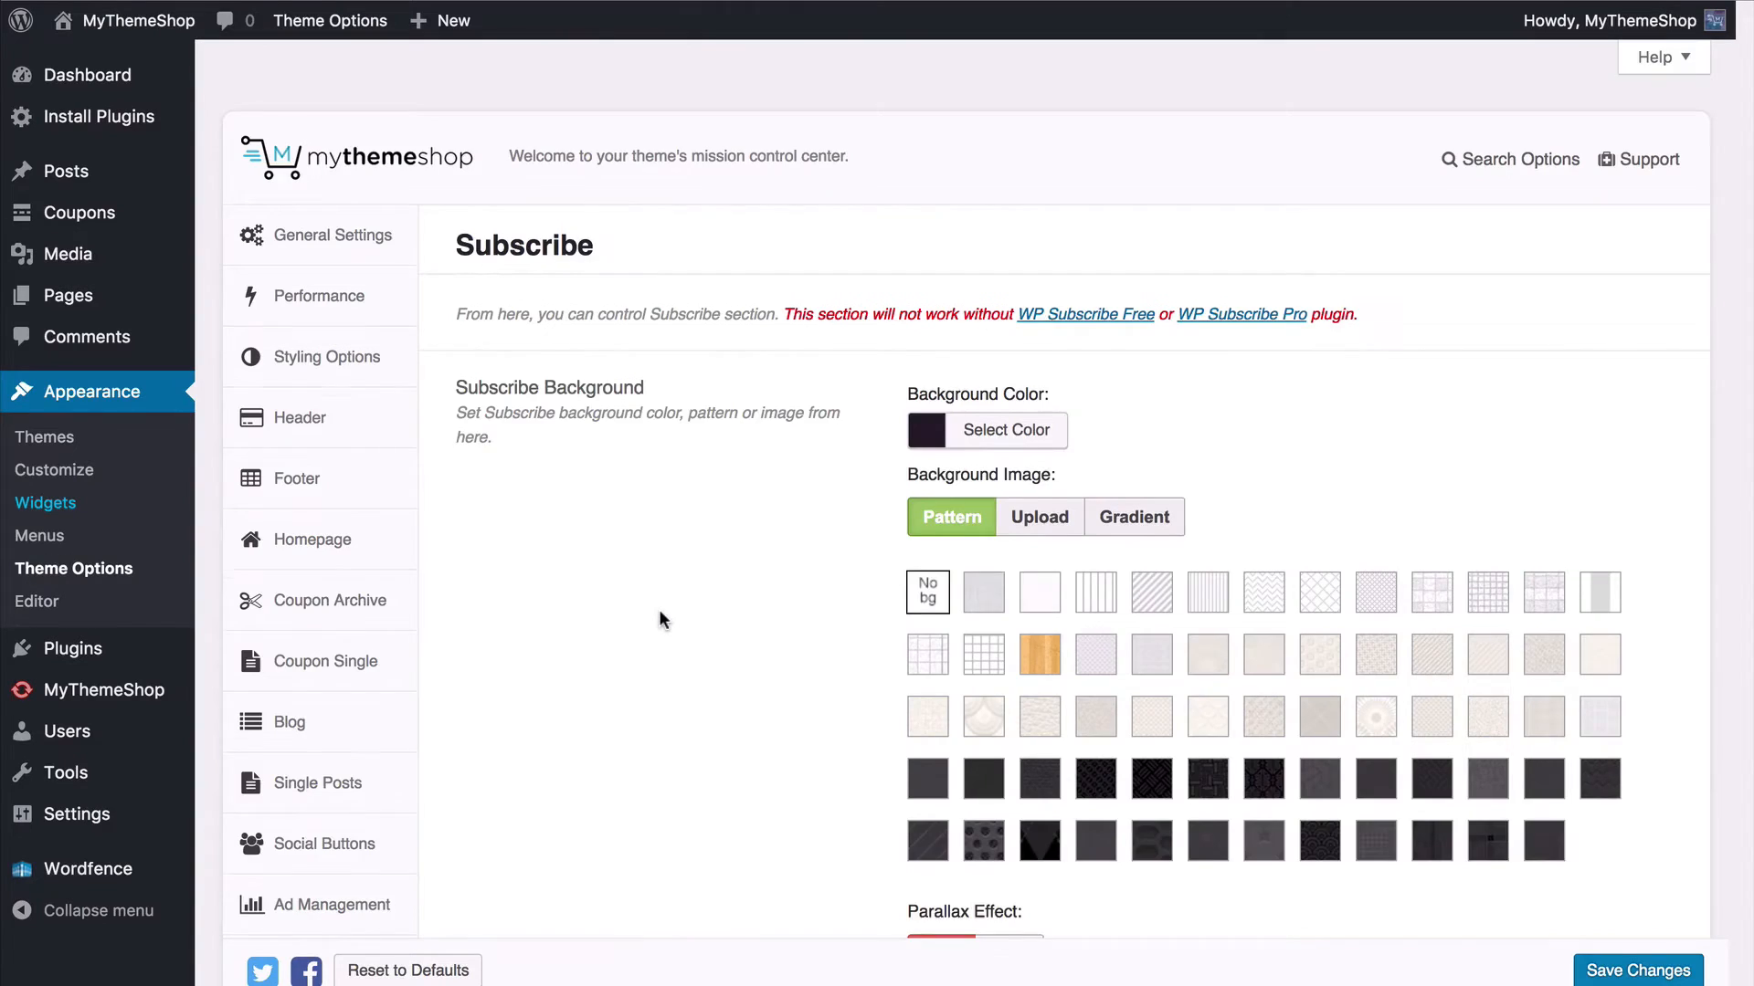
Step: Look through the Upload and Gradient background options for the Subscribe section, return to Pattern, and save the theme options
scroll(659, 612, down, 2)
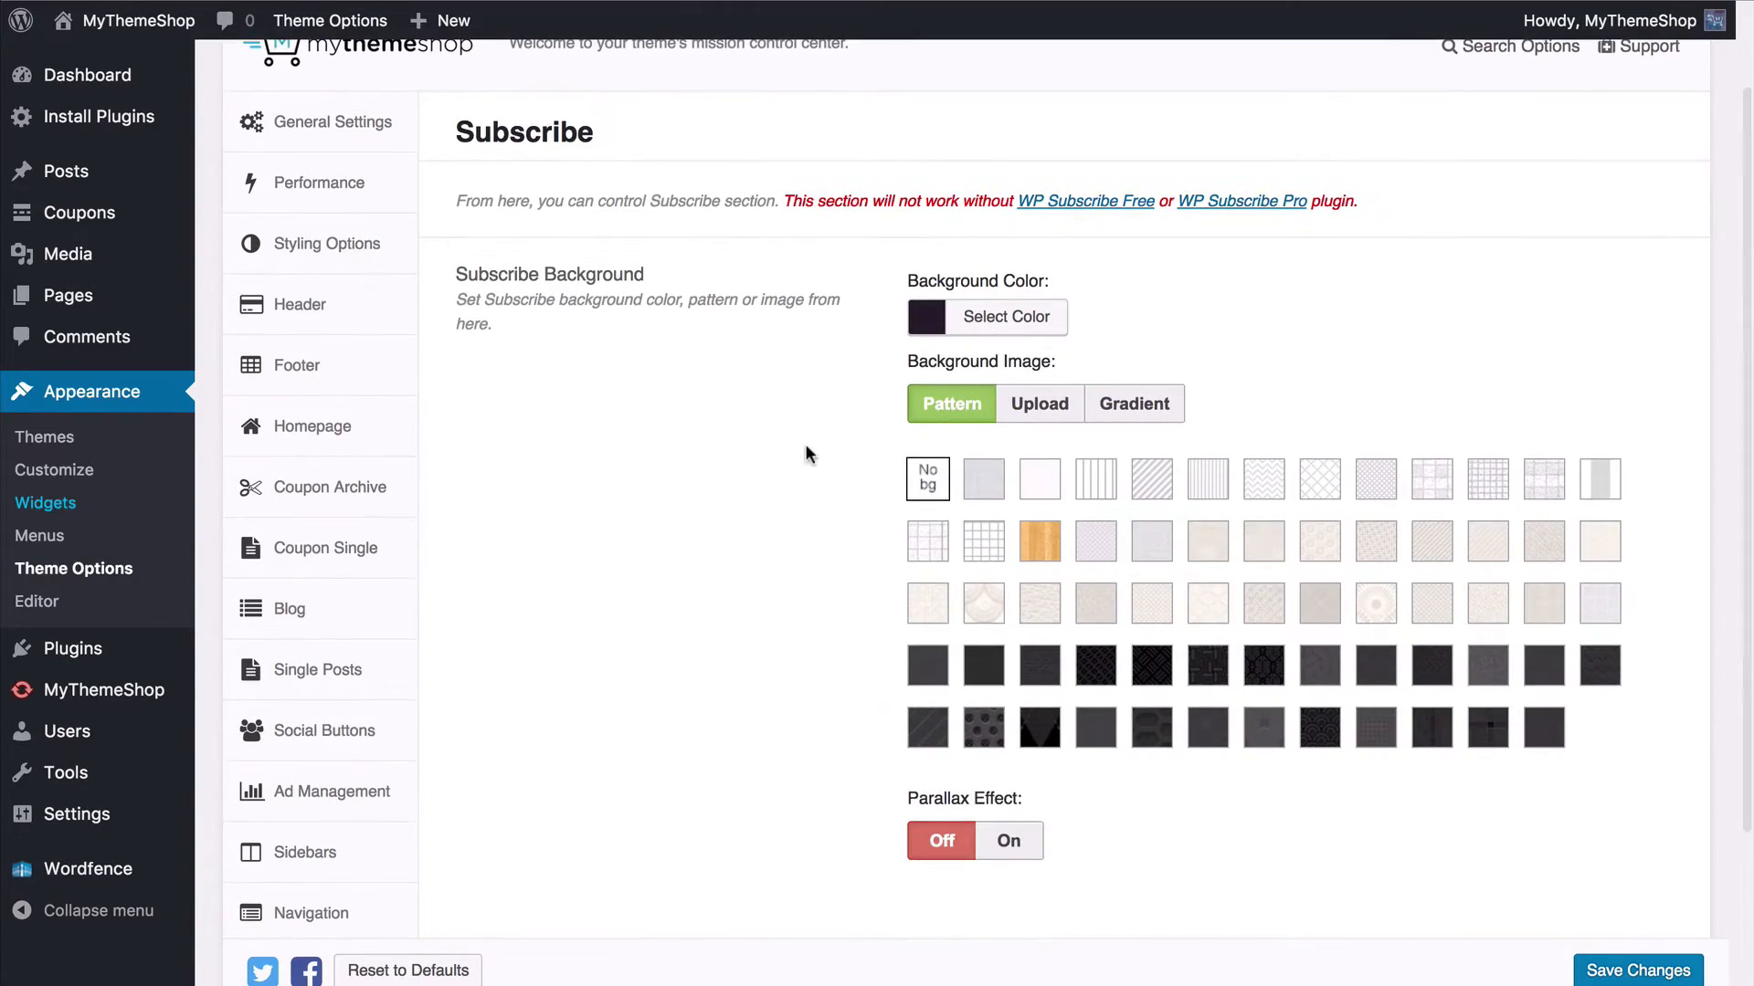
scroll(805, 452, down, 1)
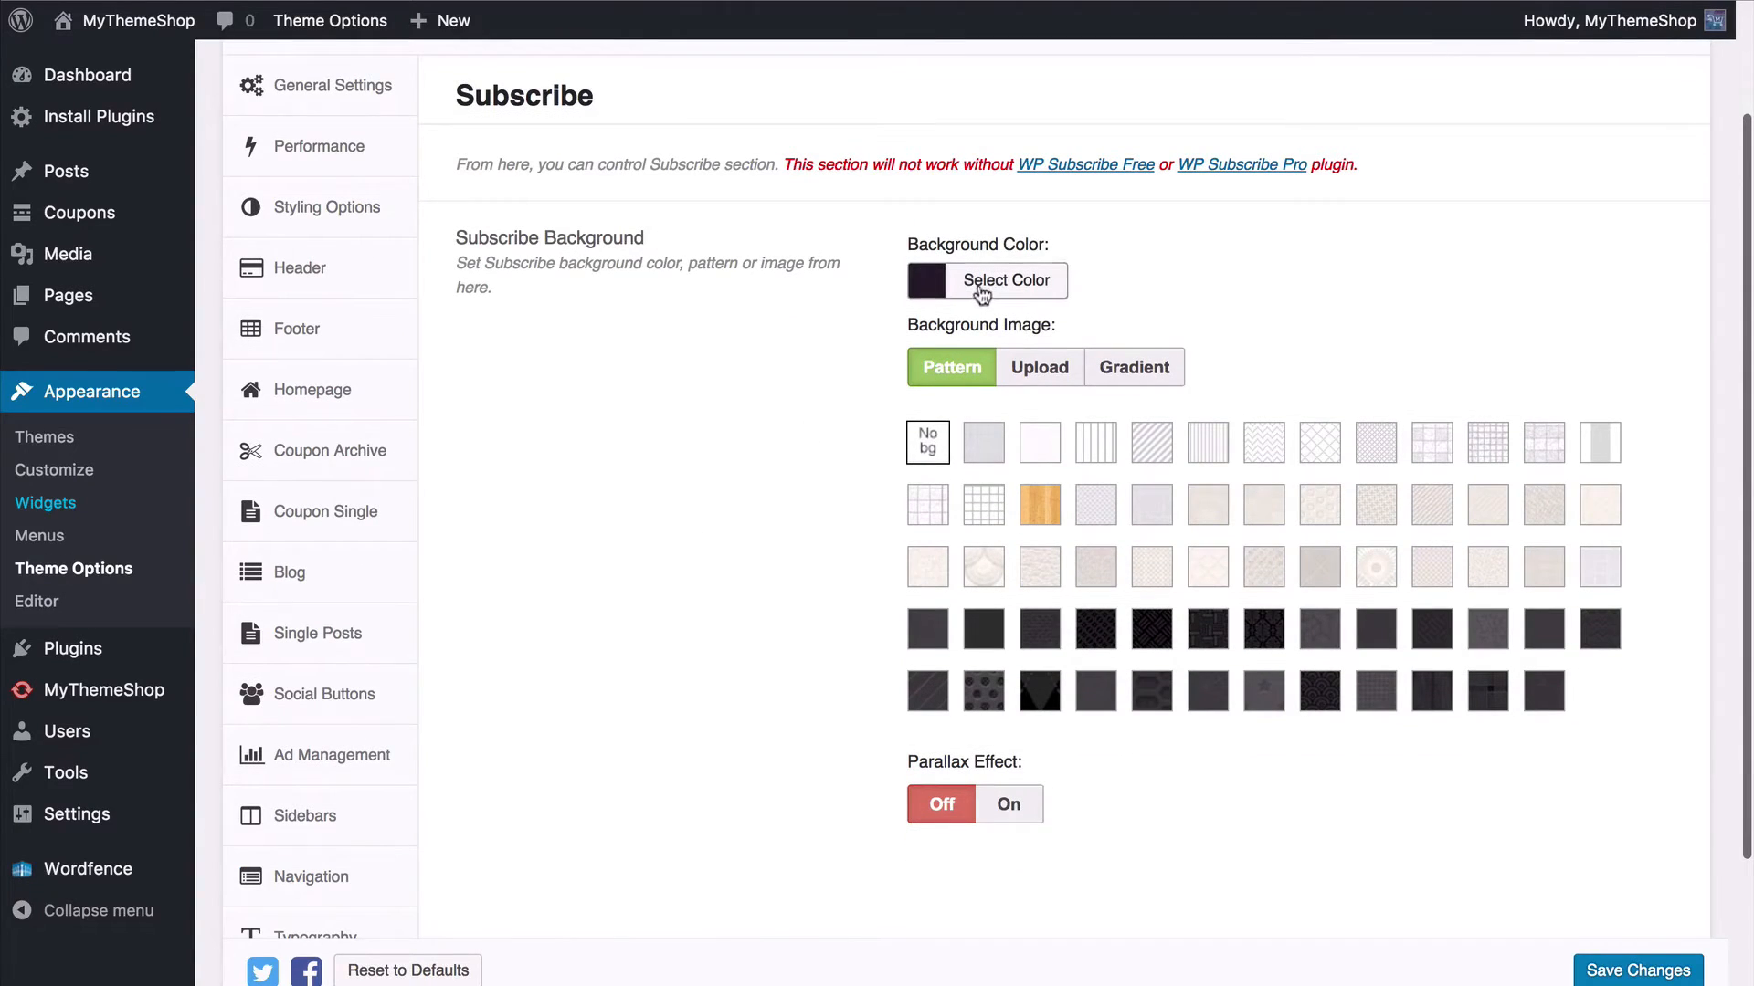
click(1043, 369)
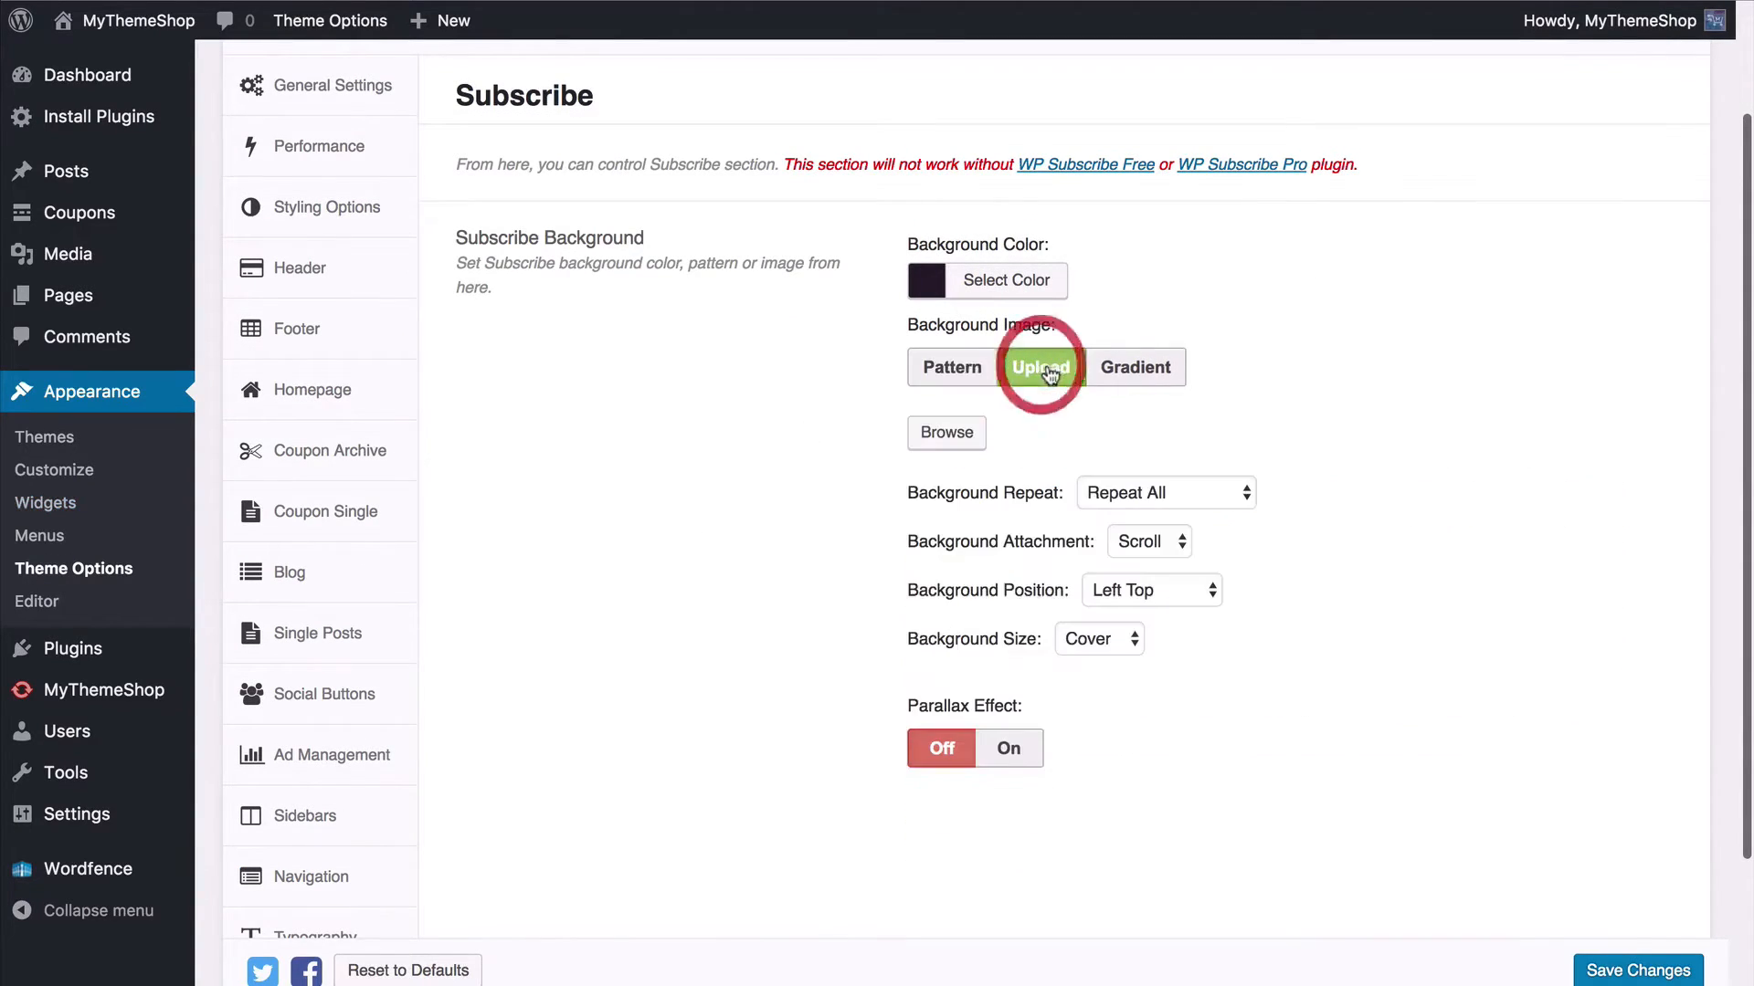
click(1135, 367)
click(950, 366)
scroll(1515, 831, down, 3)
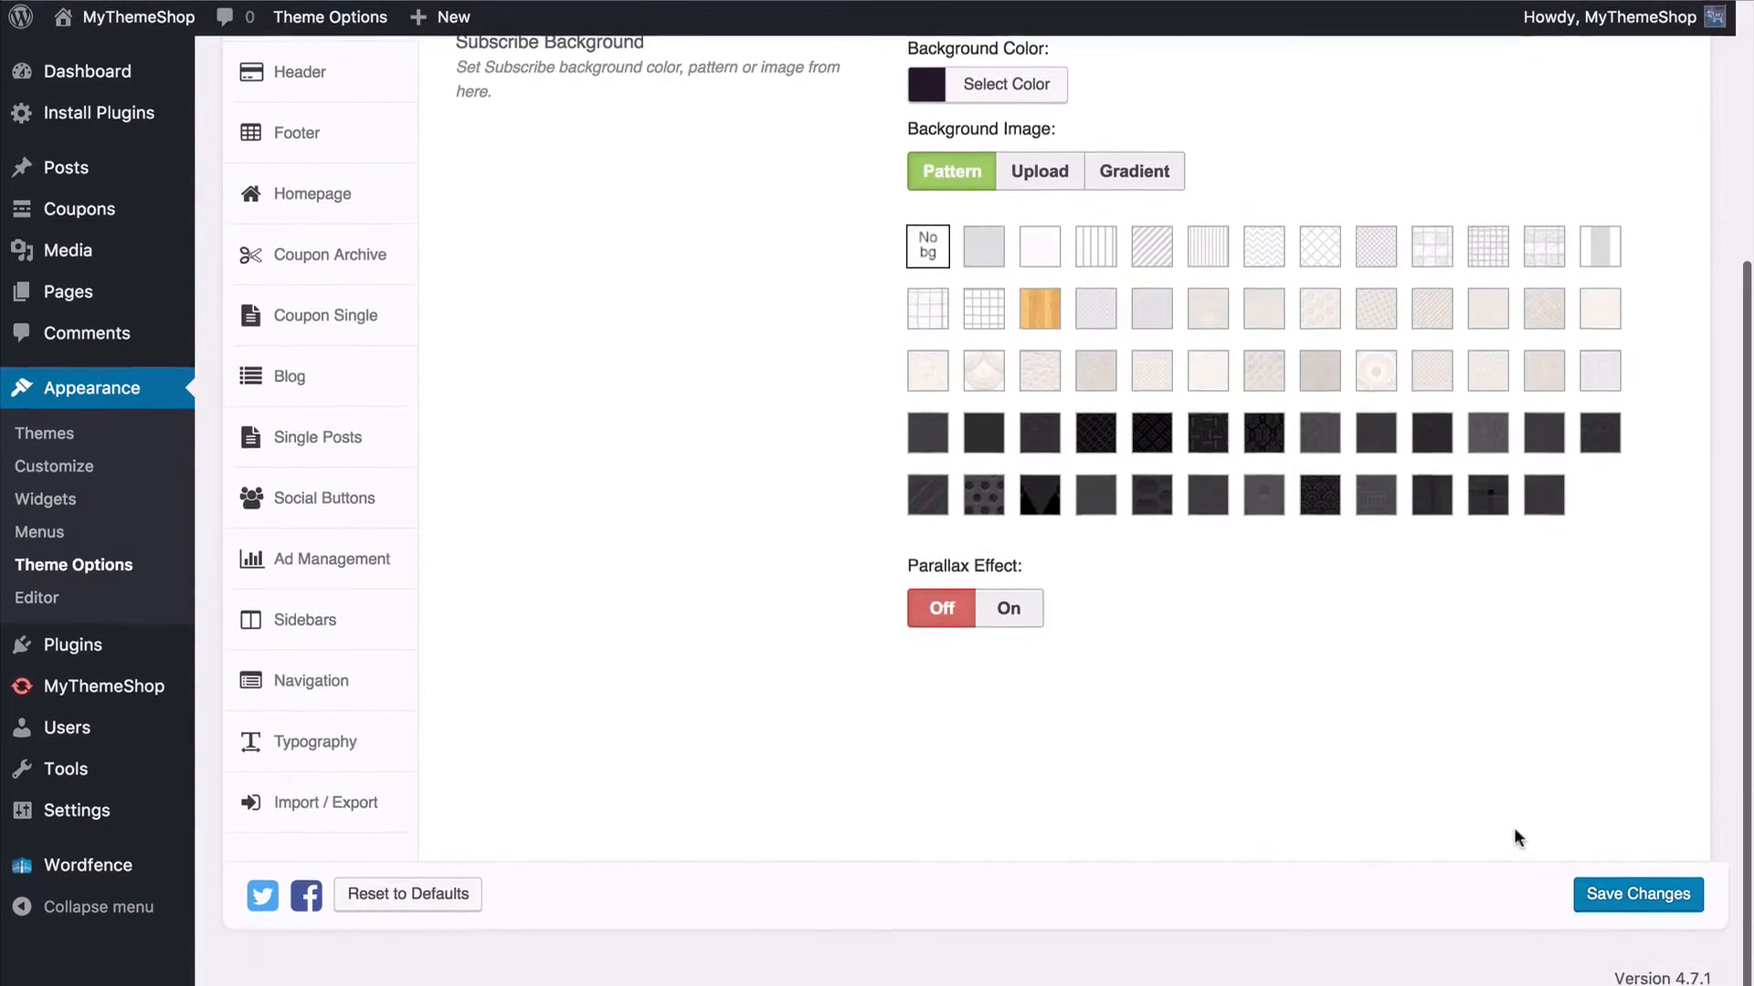
click(1635, 895)
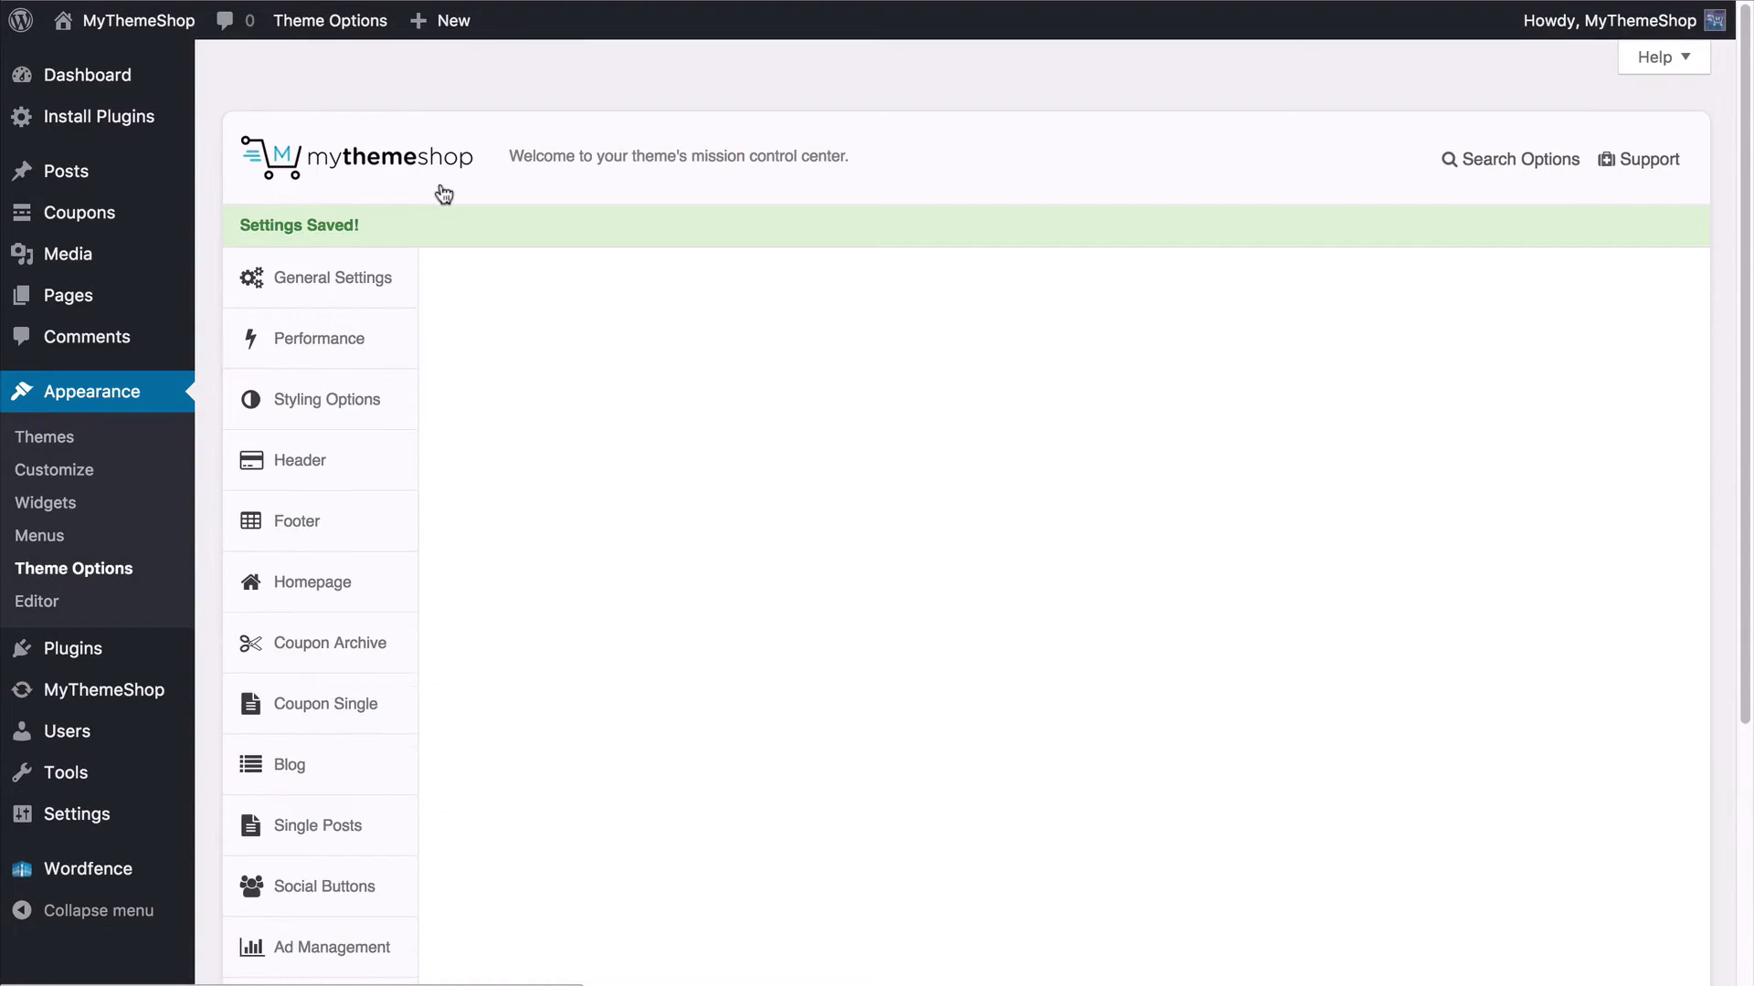
Step: View the live site's homepage and examine the email subscription form above the footer
click(145, 22)
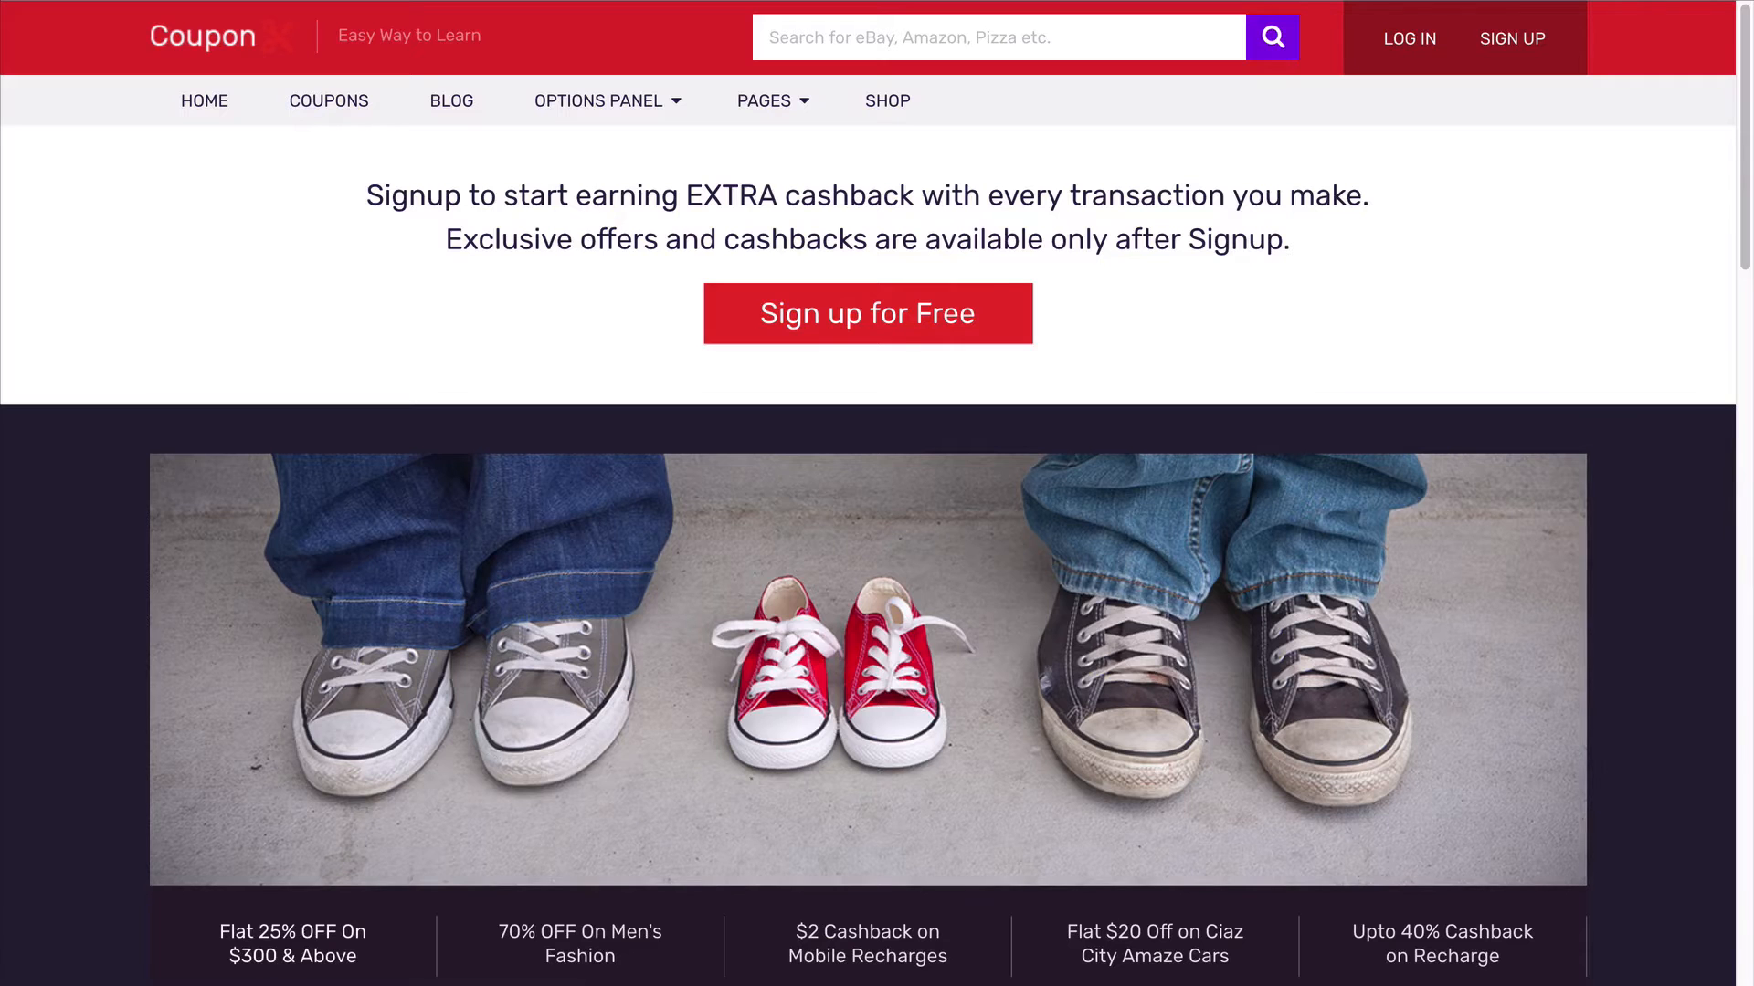
scroll(4, 520, down, 20)
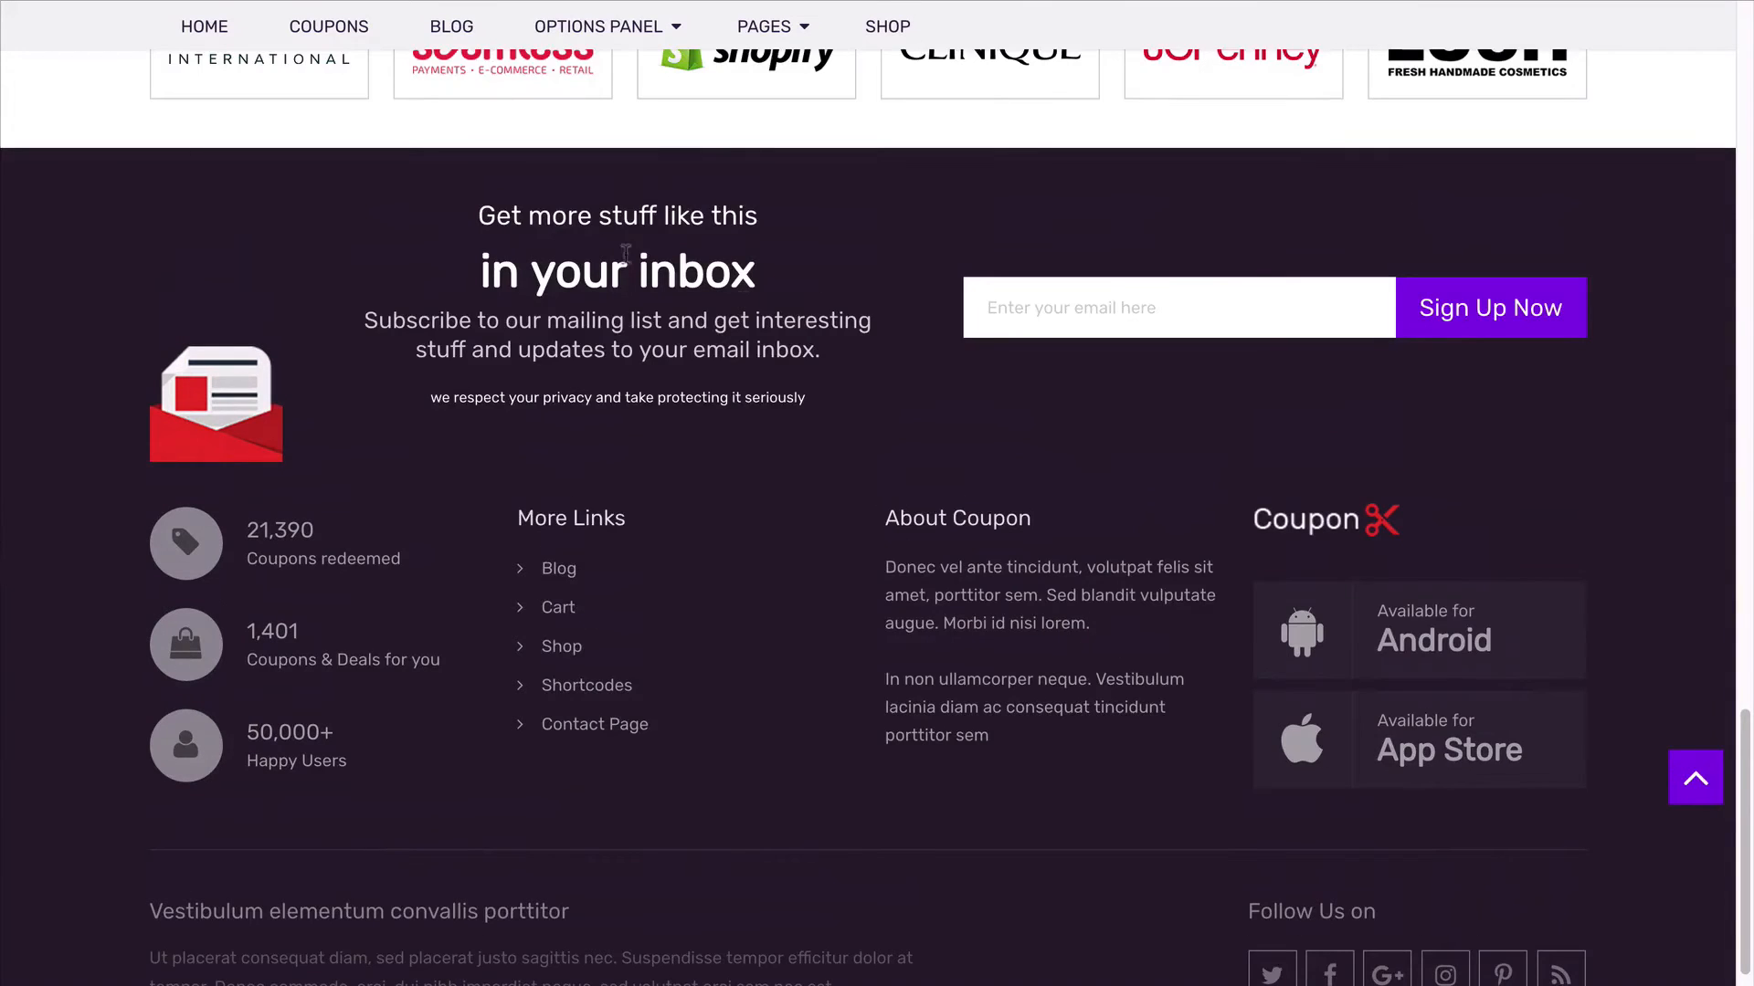
click(1046, 315)
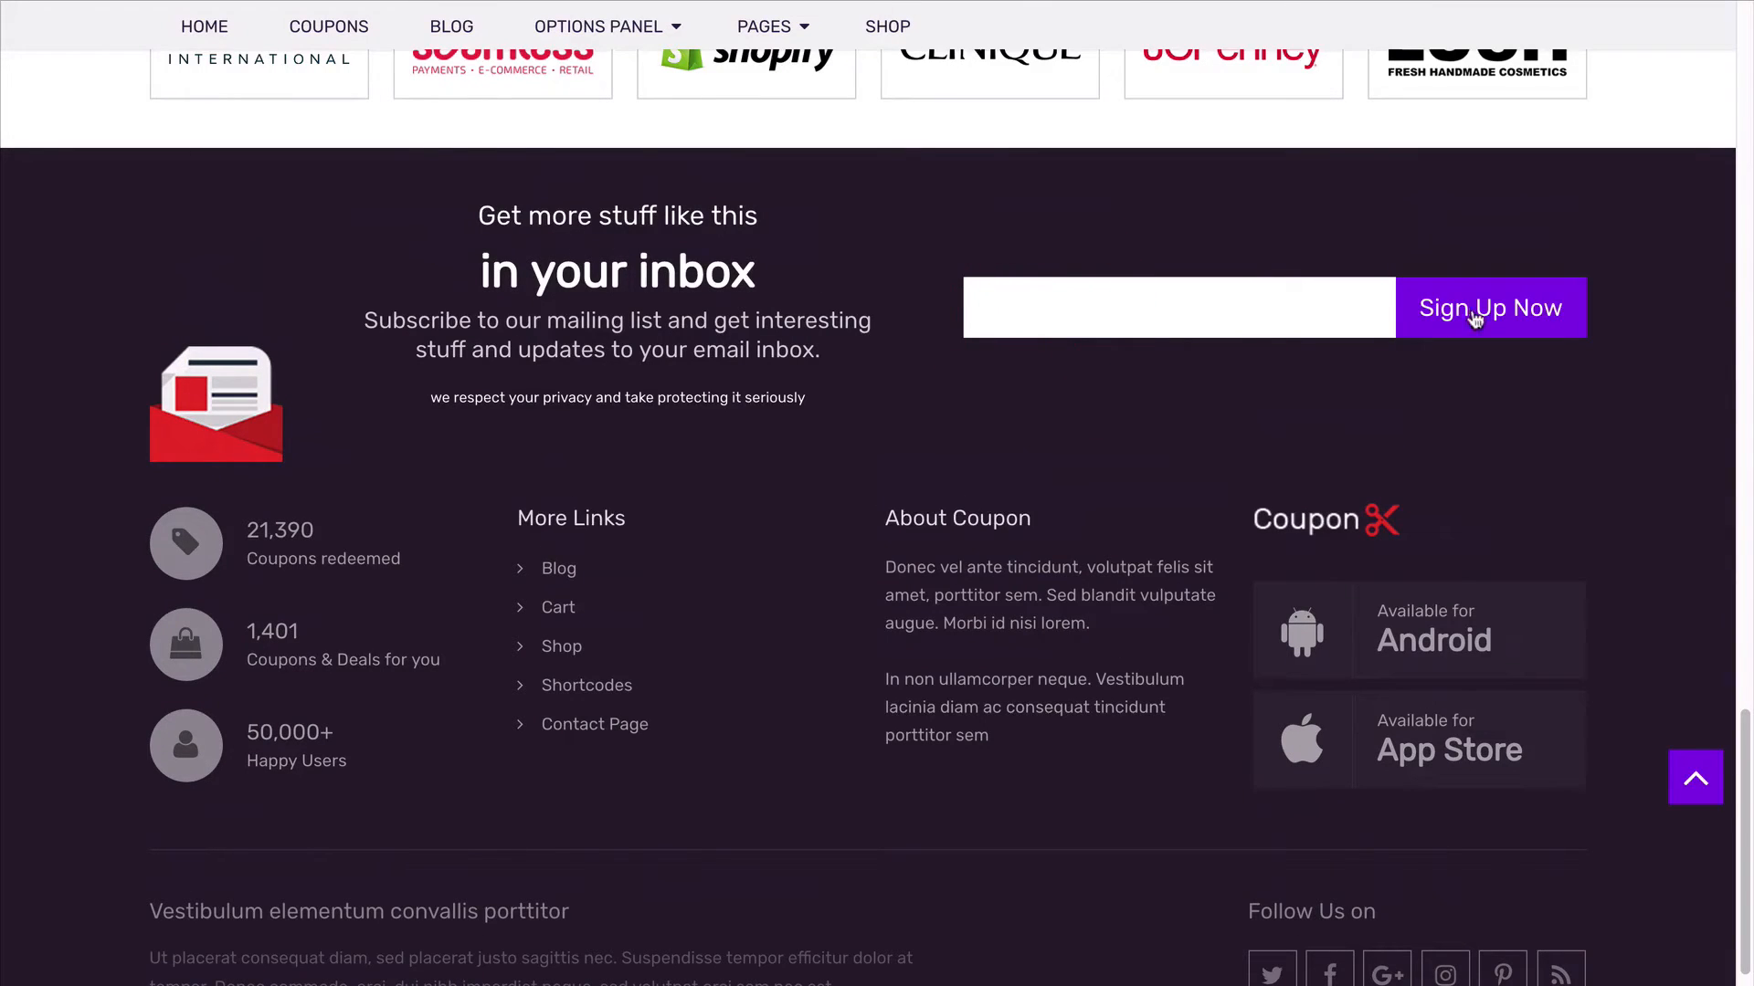
click(1006, 208)
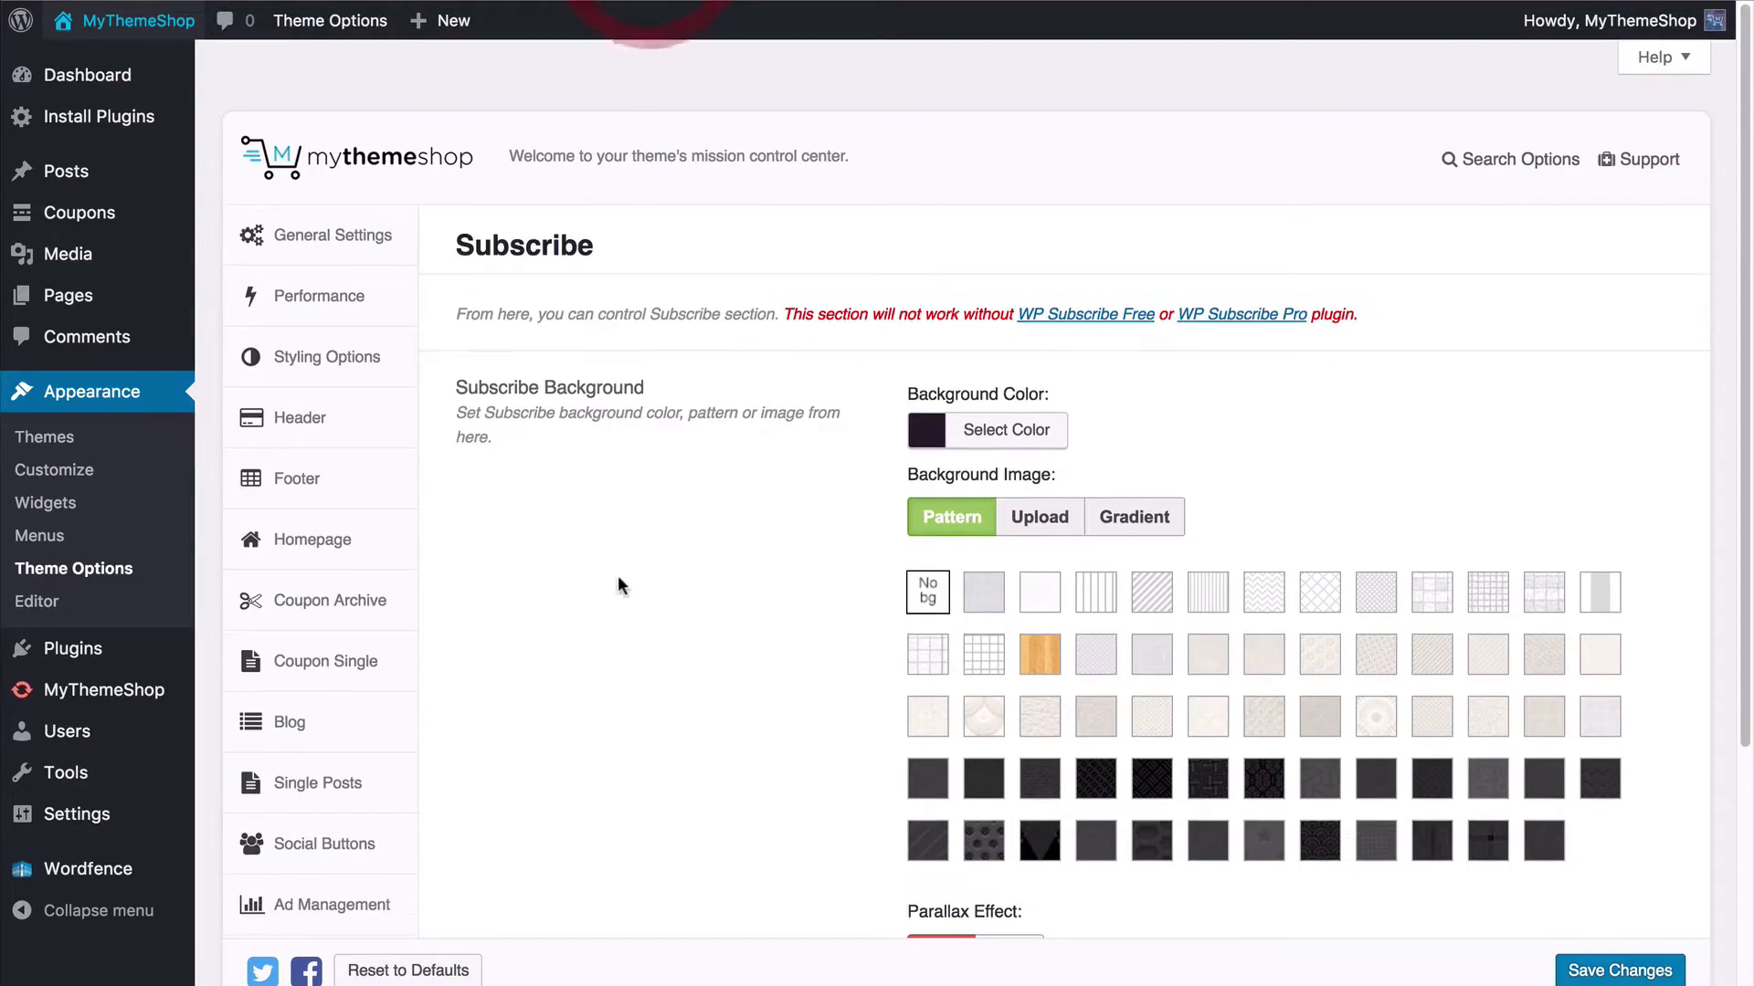
Step: Open the homepage's Sign Up settings and review the section background, title, title color and button options
scroll(616, 588, down, 3)
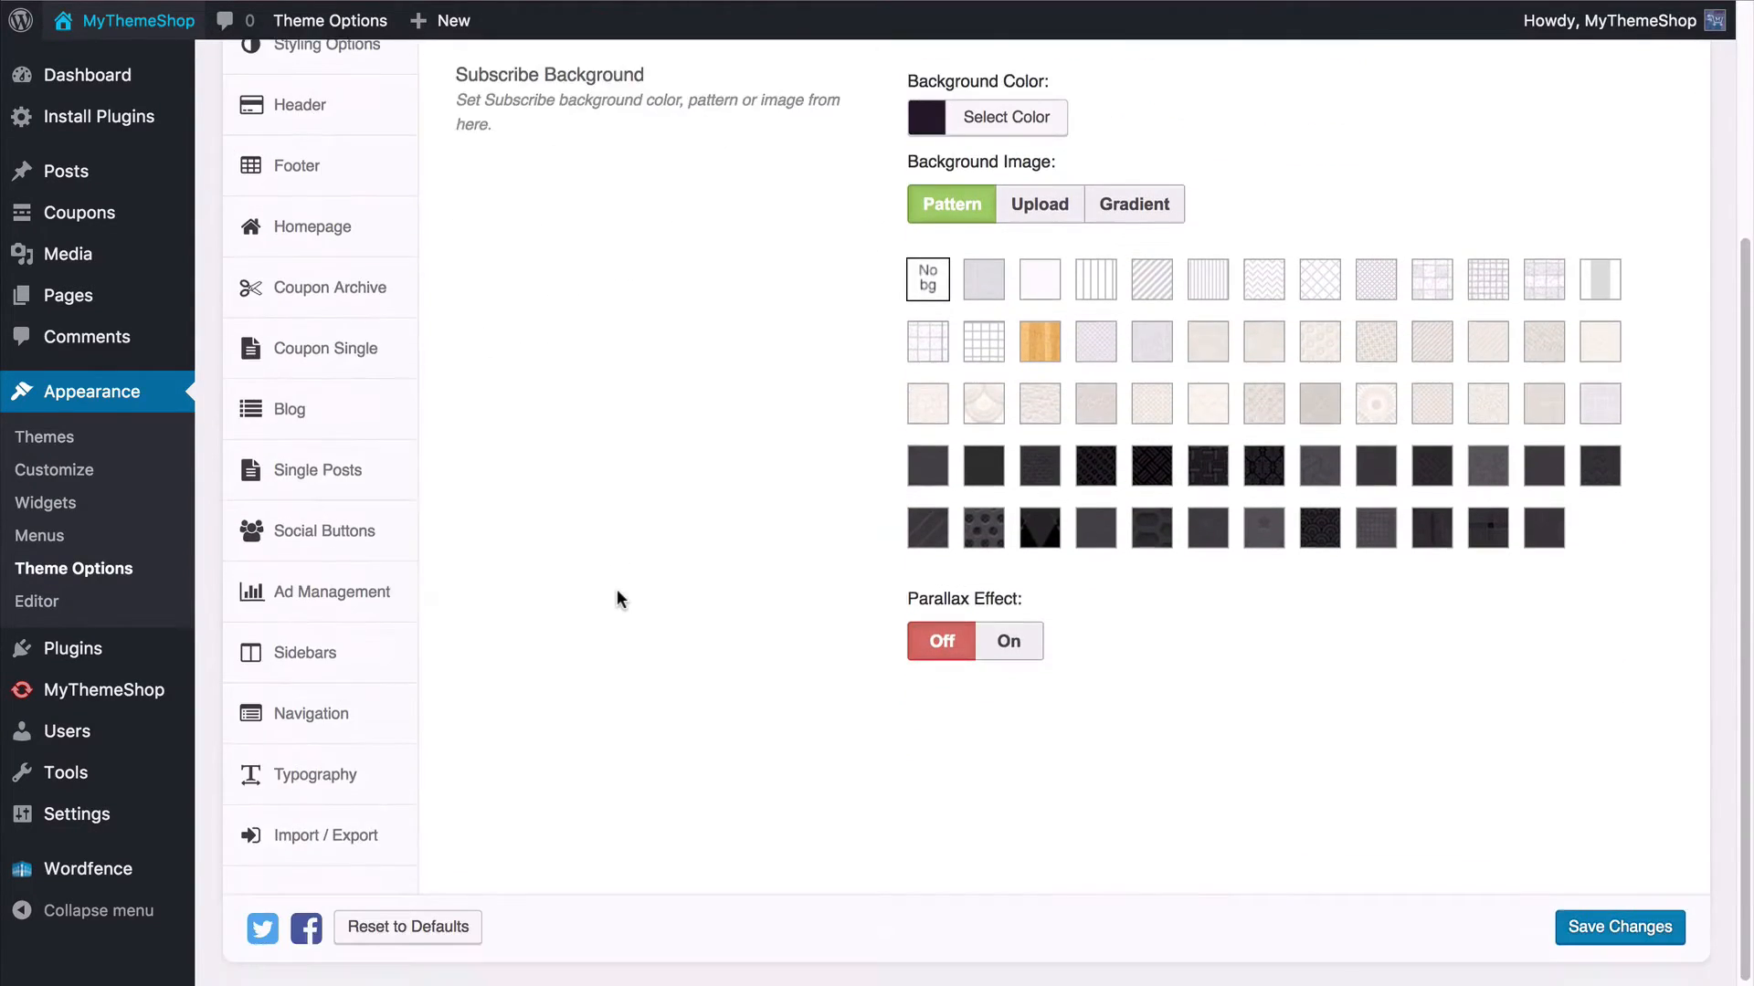
scroll(617, 600, up, 3)
scroll(496, 498, down, 2)
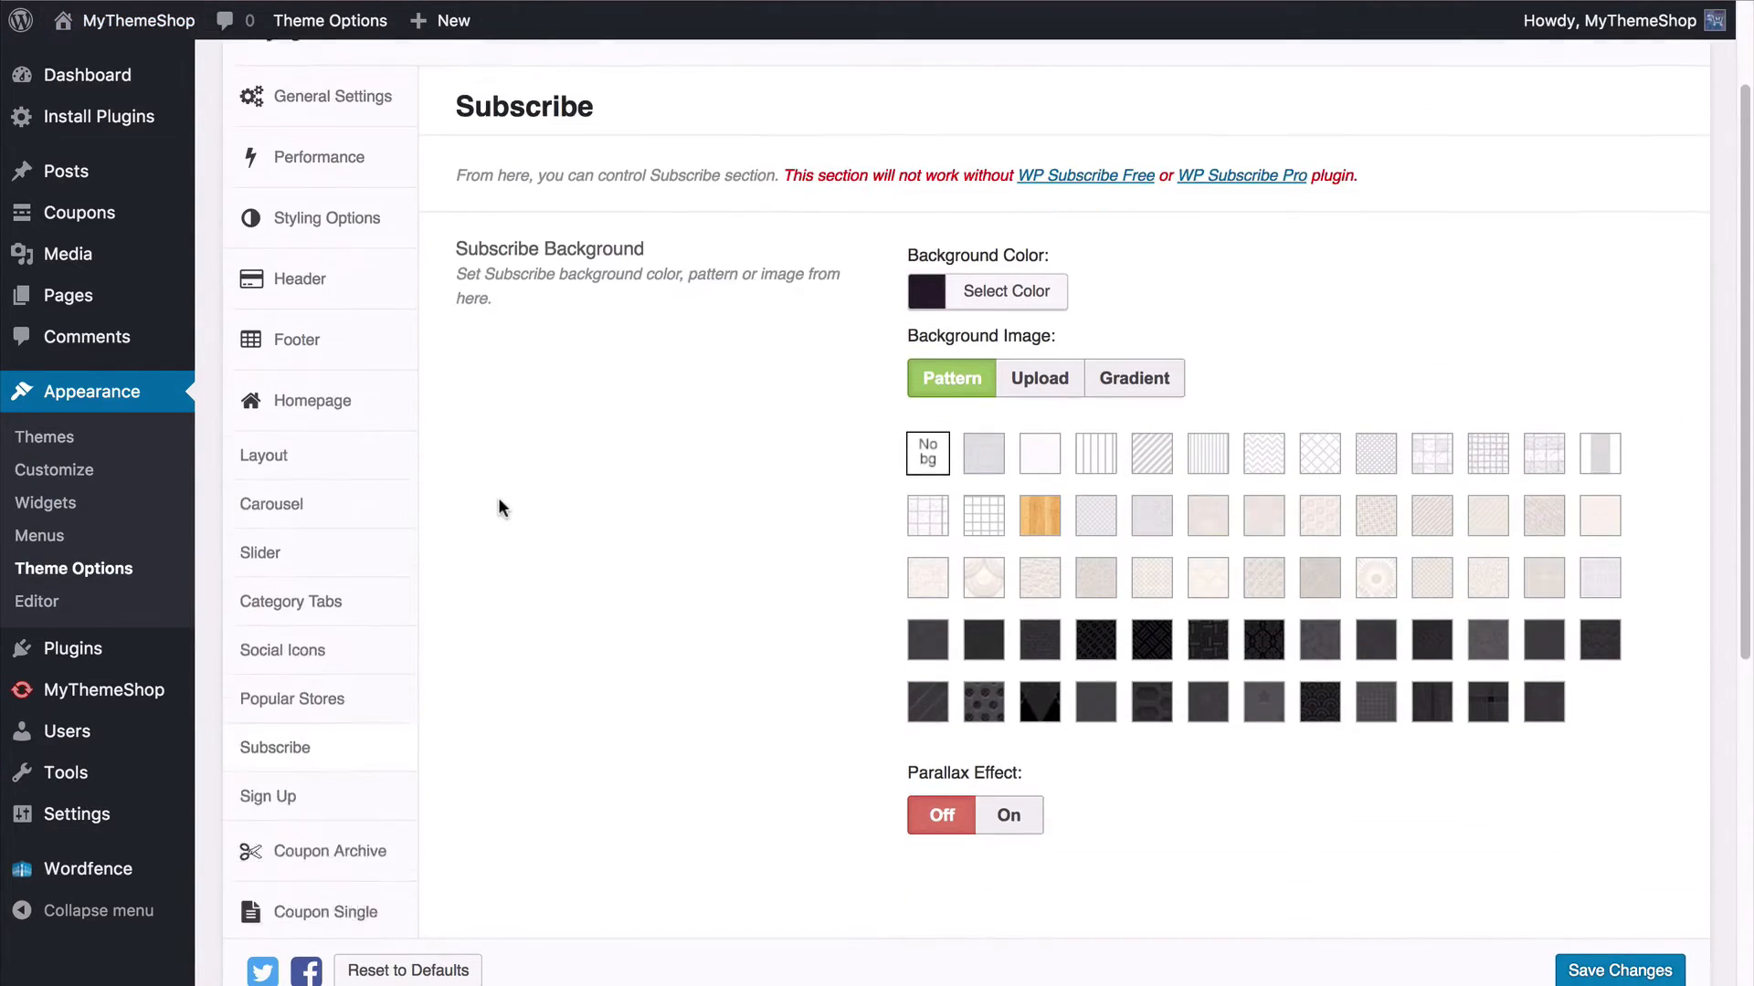
click(294, 754)
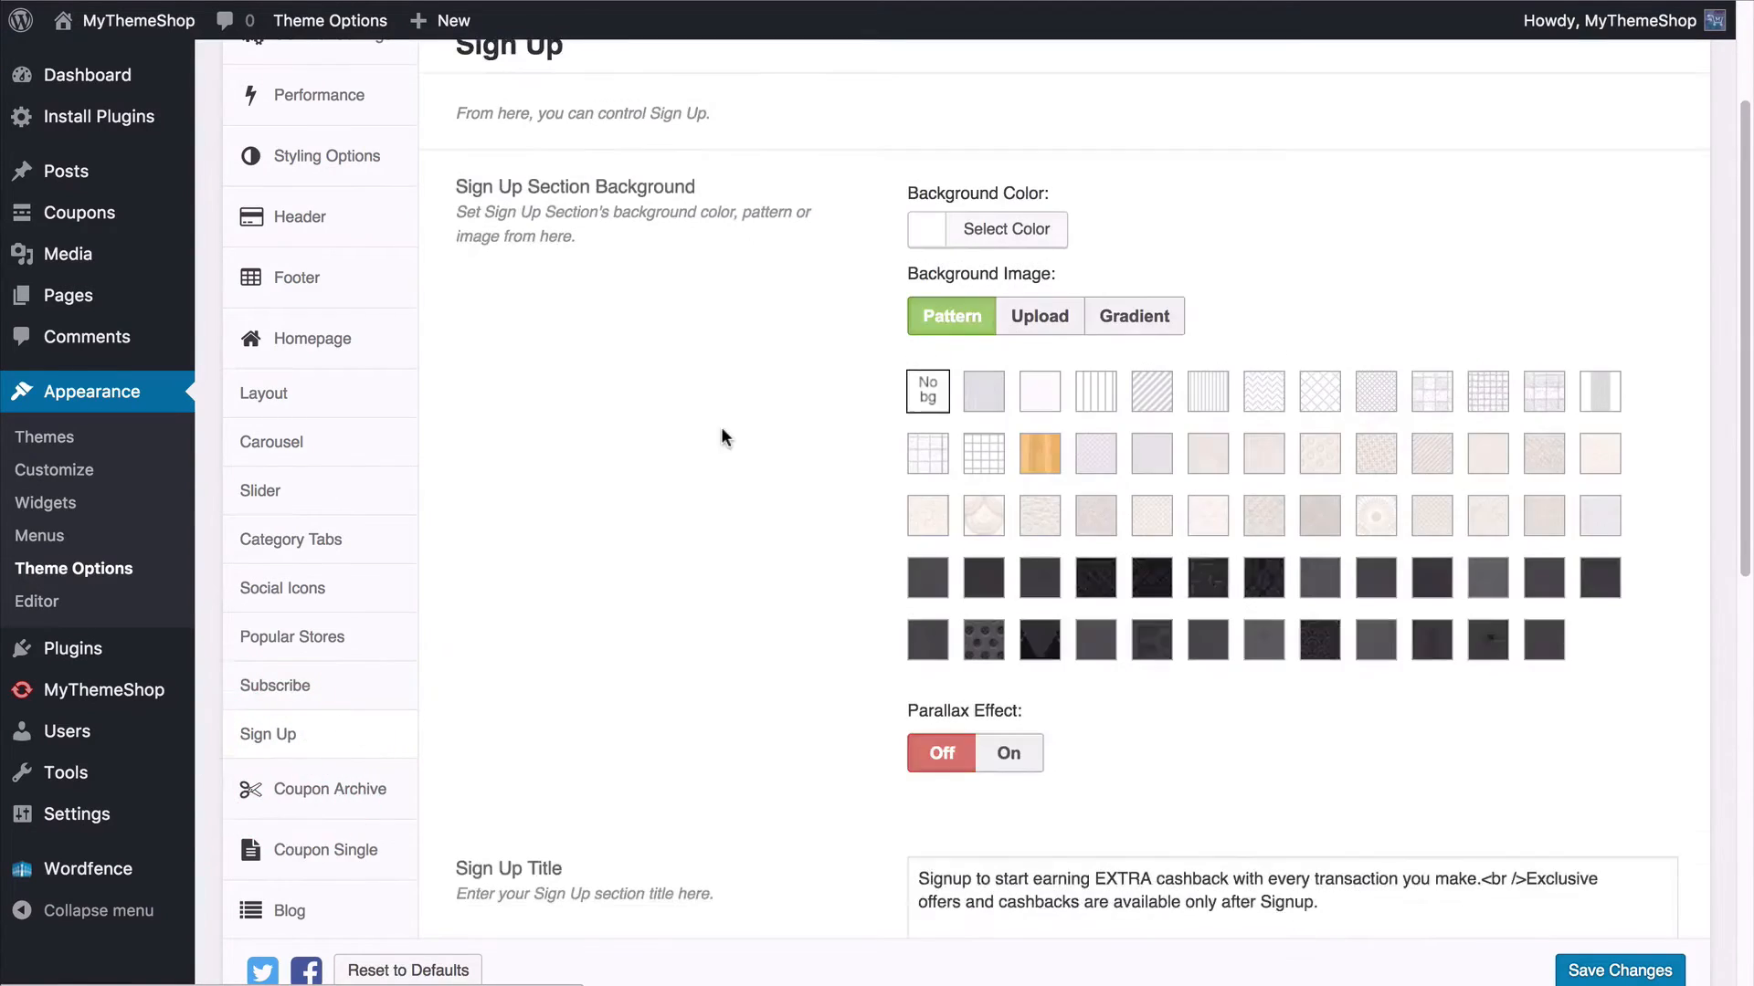
scroll(720, 435, up, 1)
scroll(722, 429, down, 2)
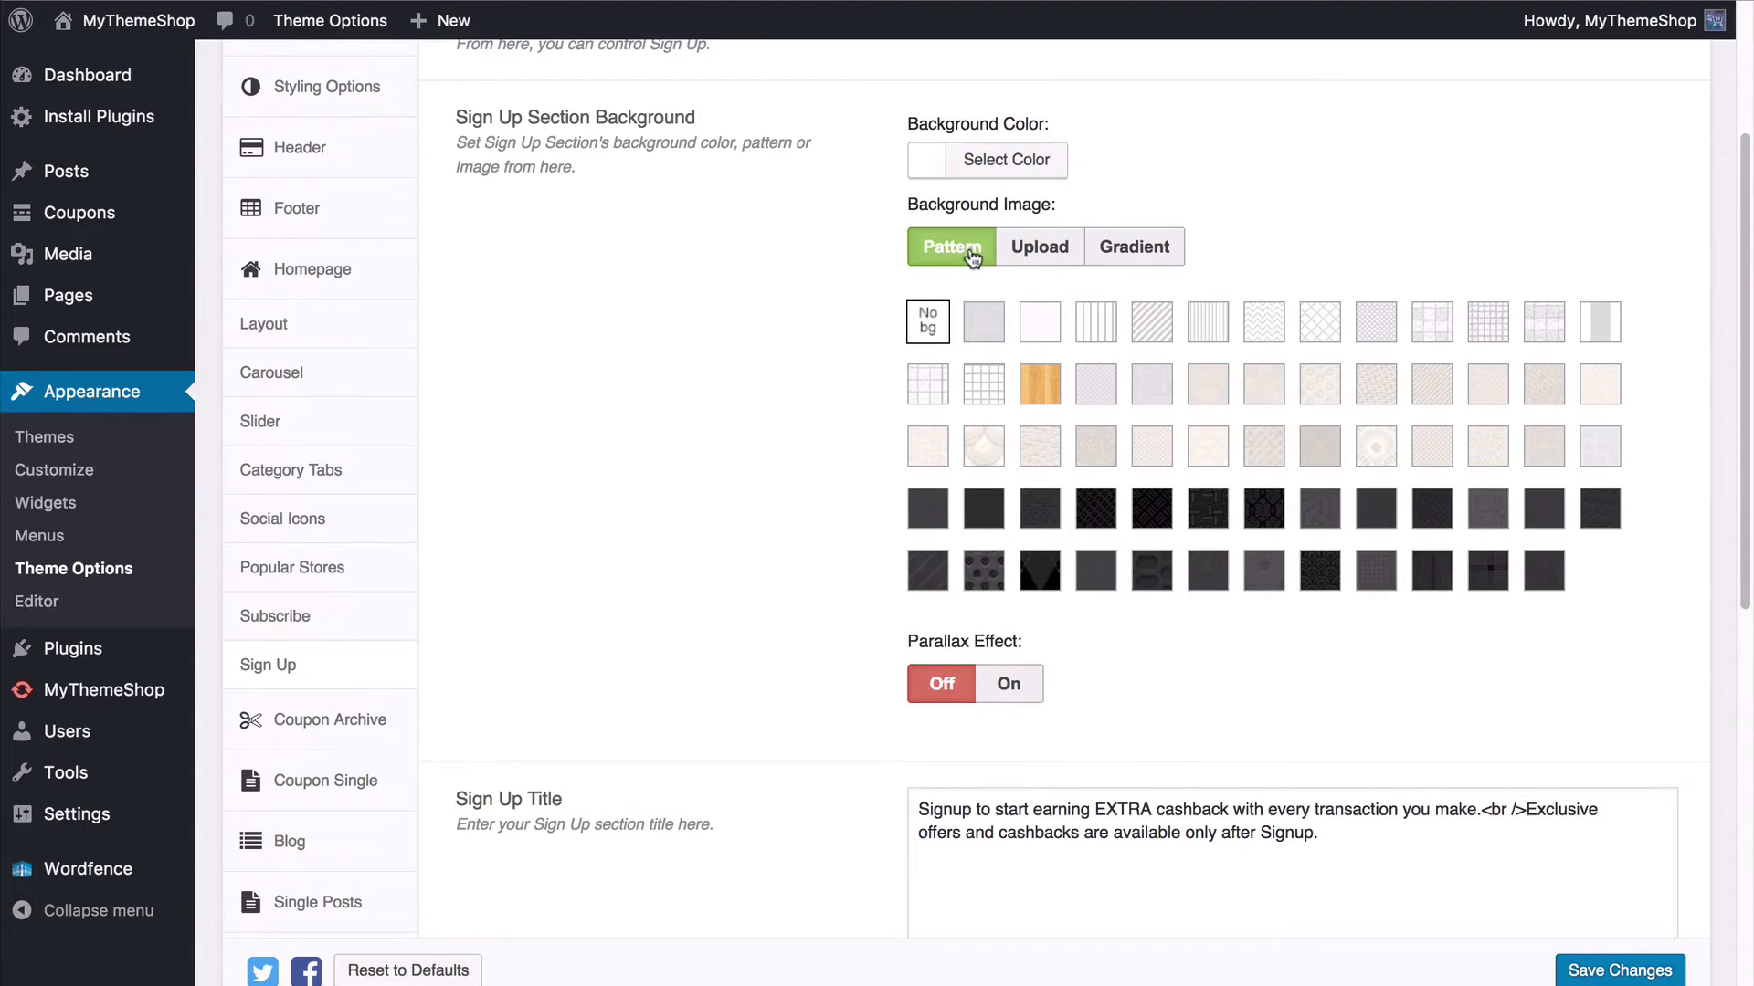
scroll(666, 363, down, 7)
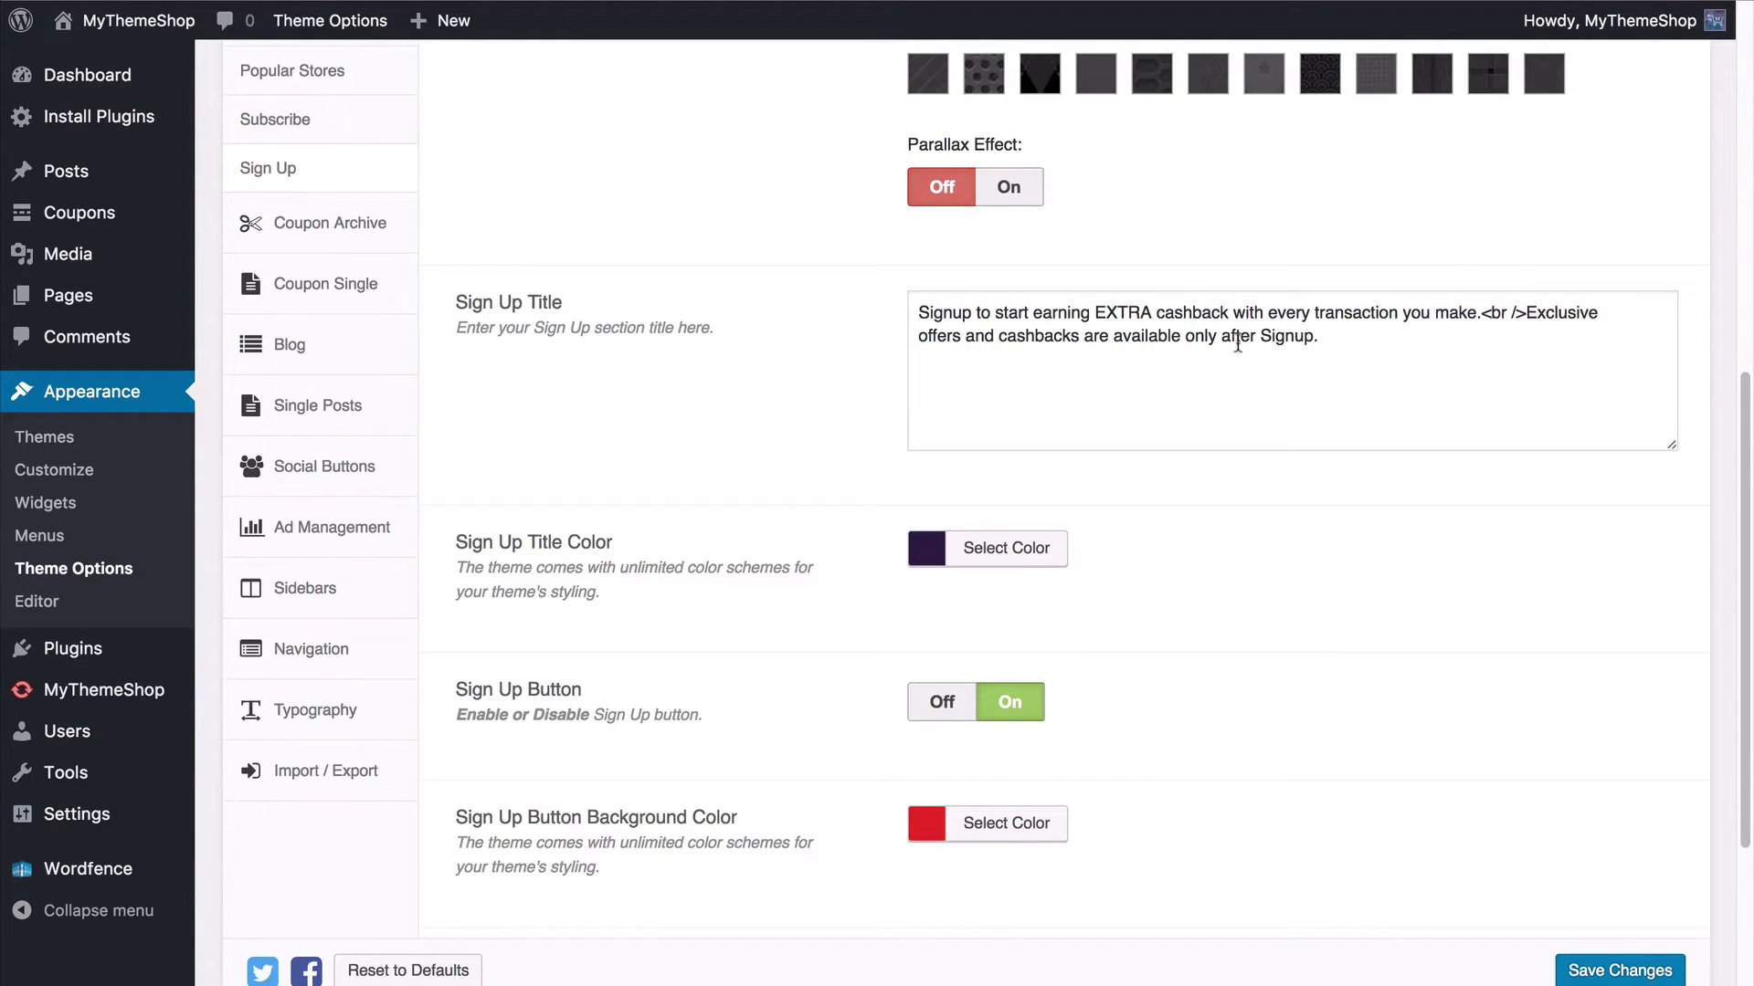
scroll(1385, 388, down, 1)
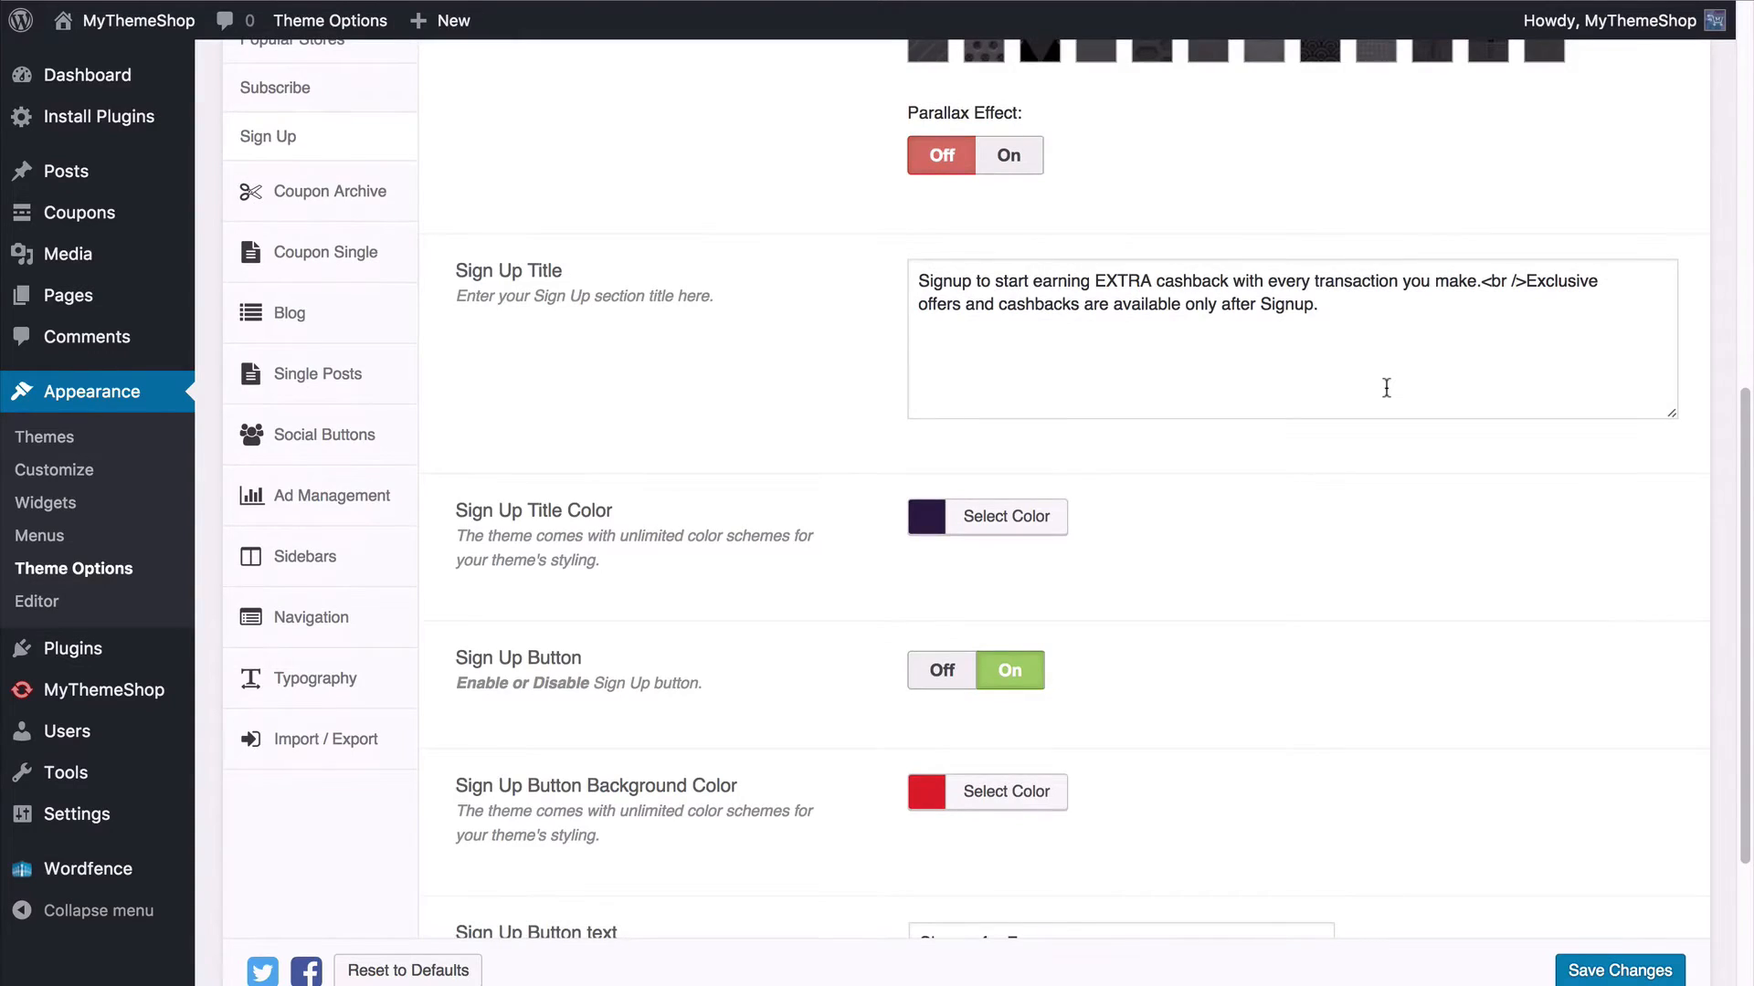
scroll(1187, 384, down, 3)
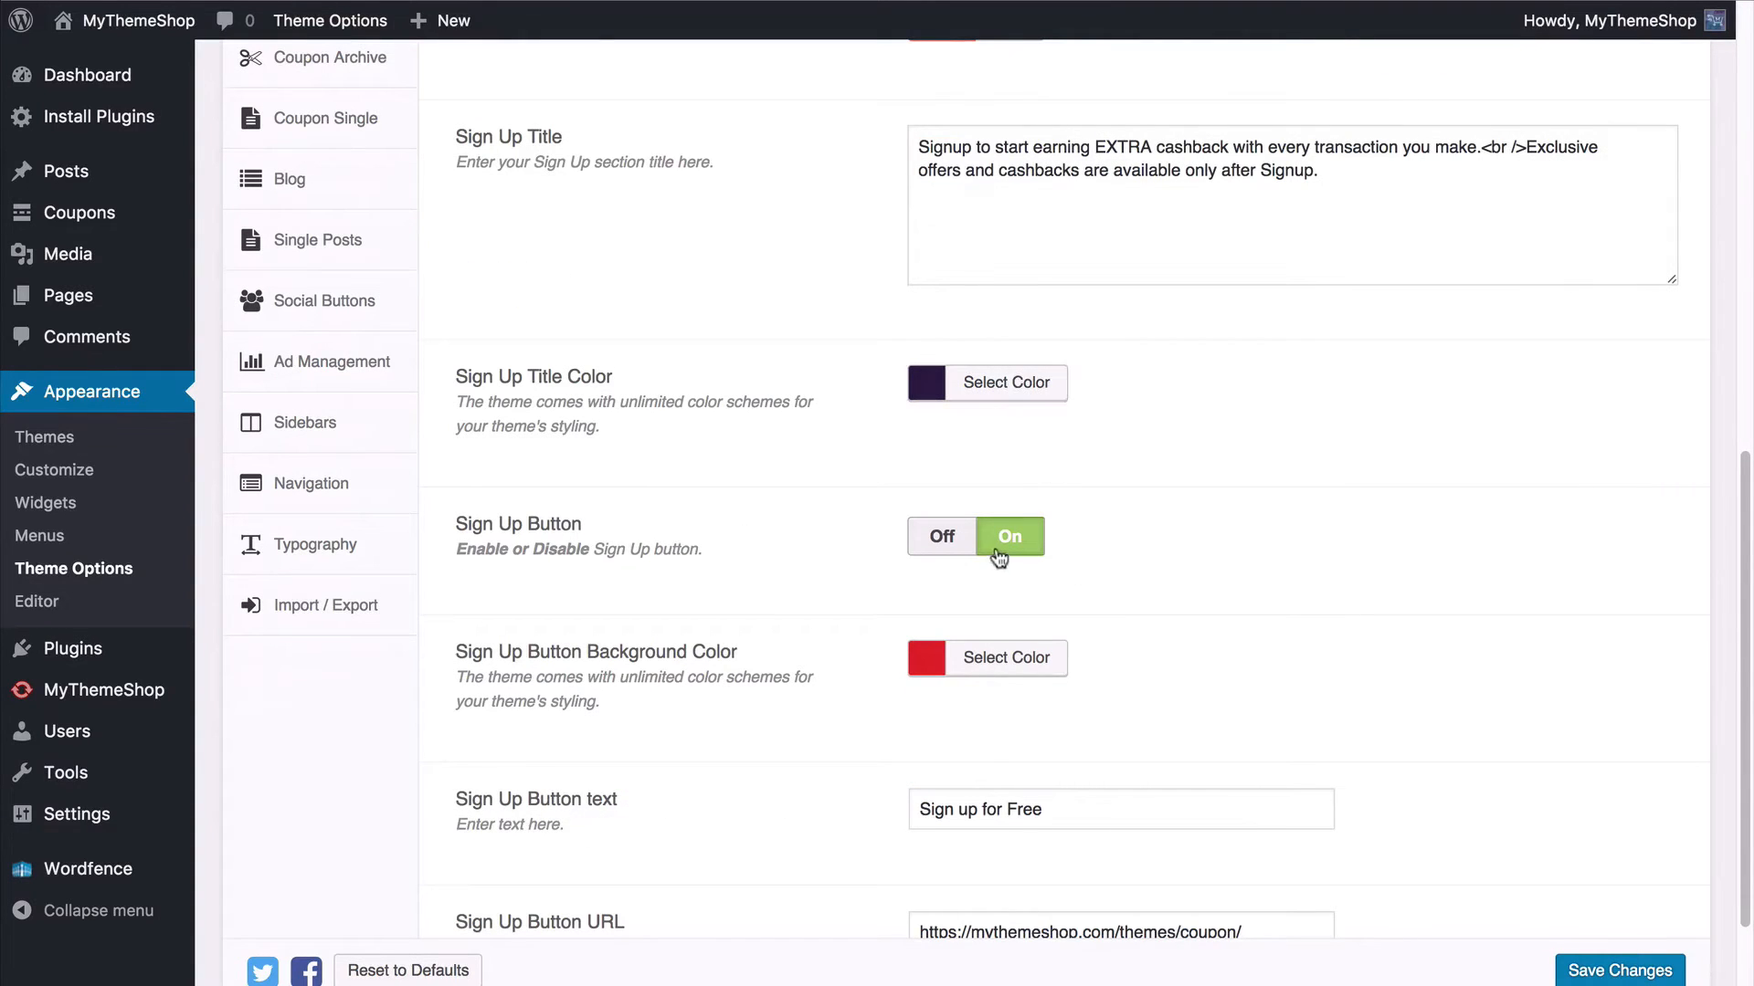
Step: Try switching the Sign Up Button off, set it back to On, and review the button's color, text and URL options
click(940, 538)
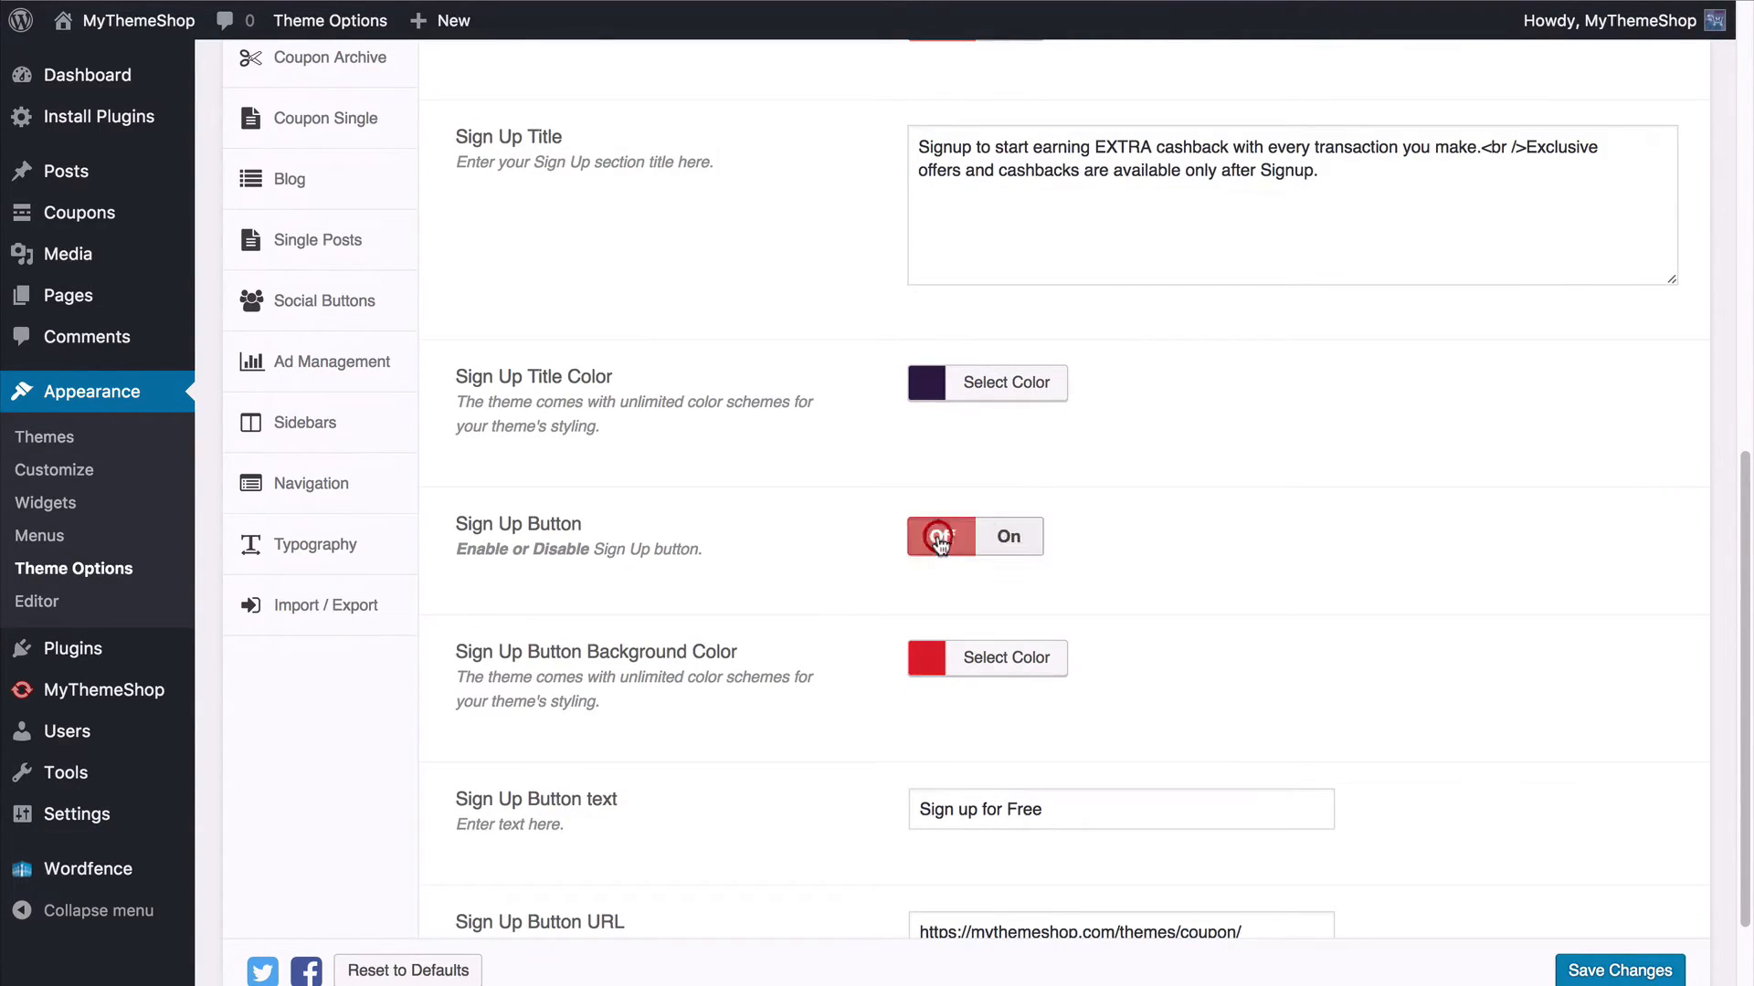
click(1007, 732)
scroll(1002, 732, down, 5)
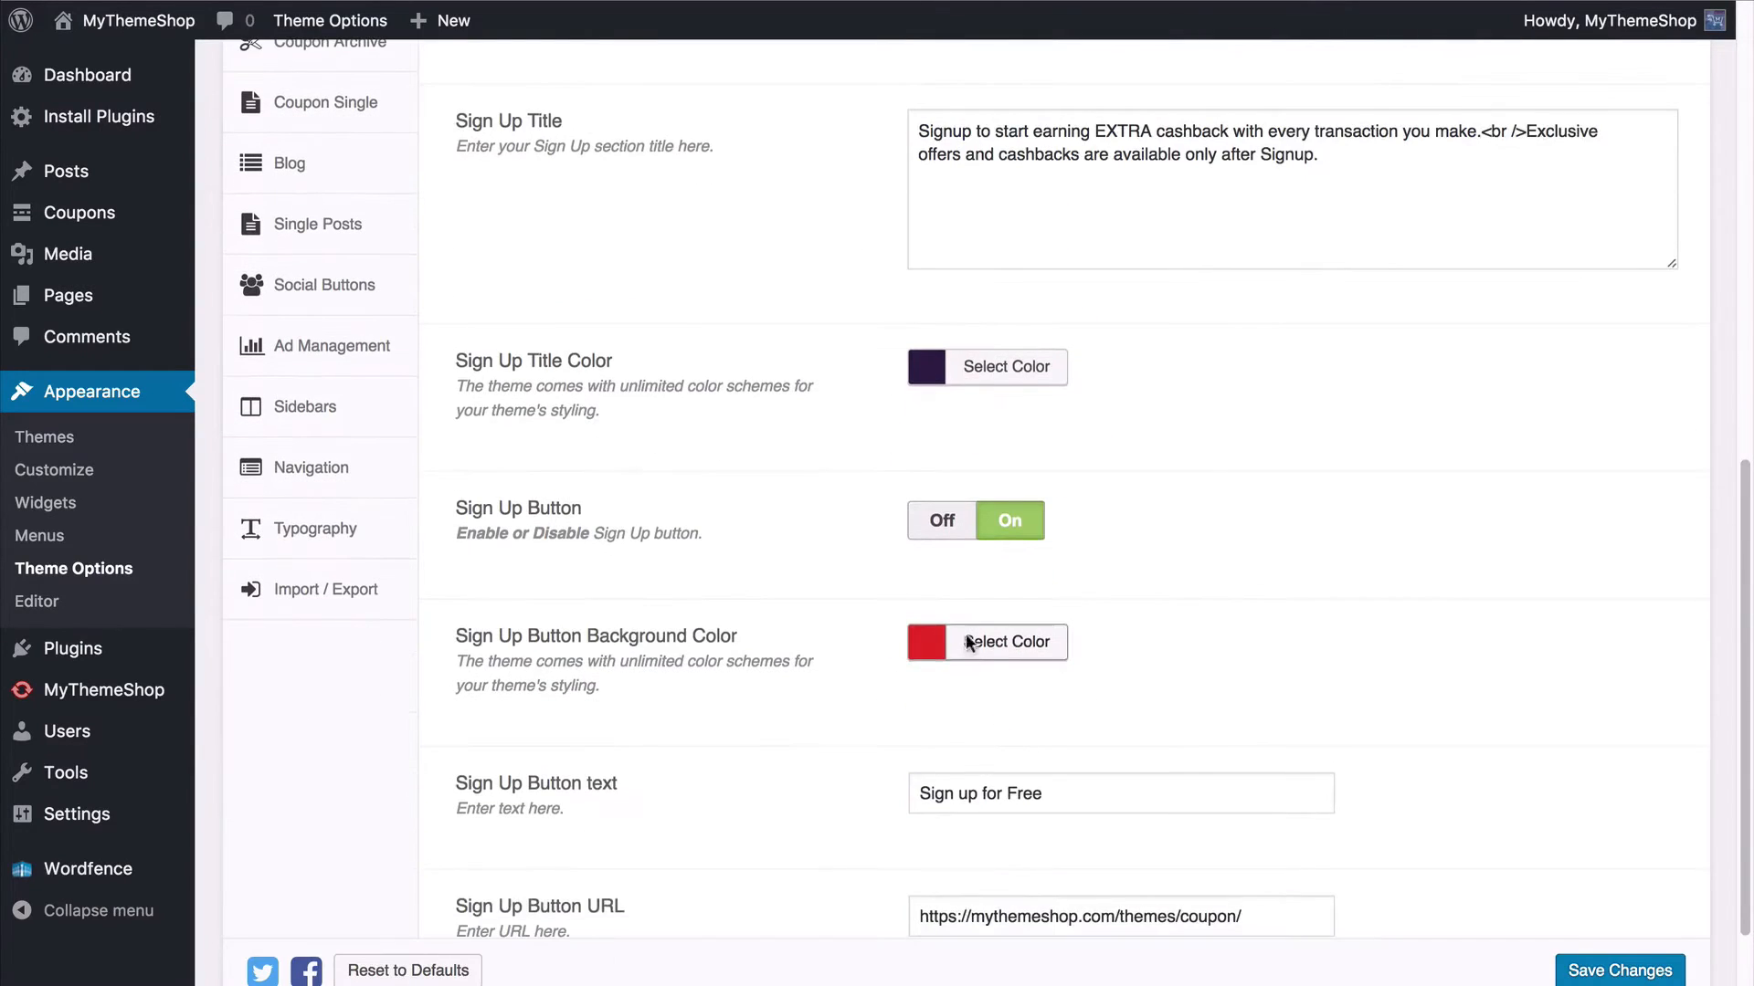
scroll(966, 639, down, 2)
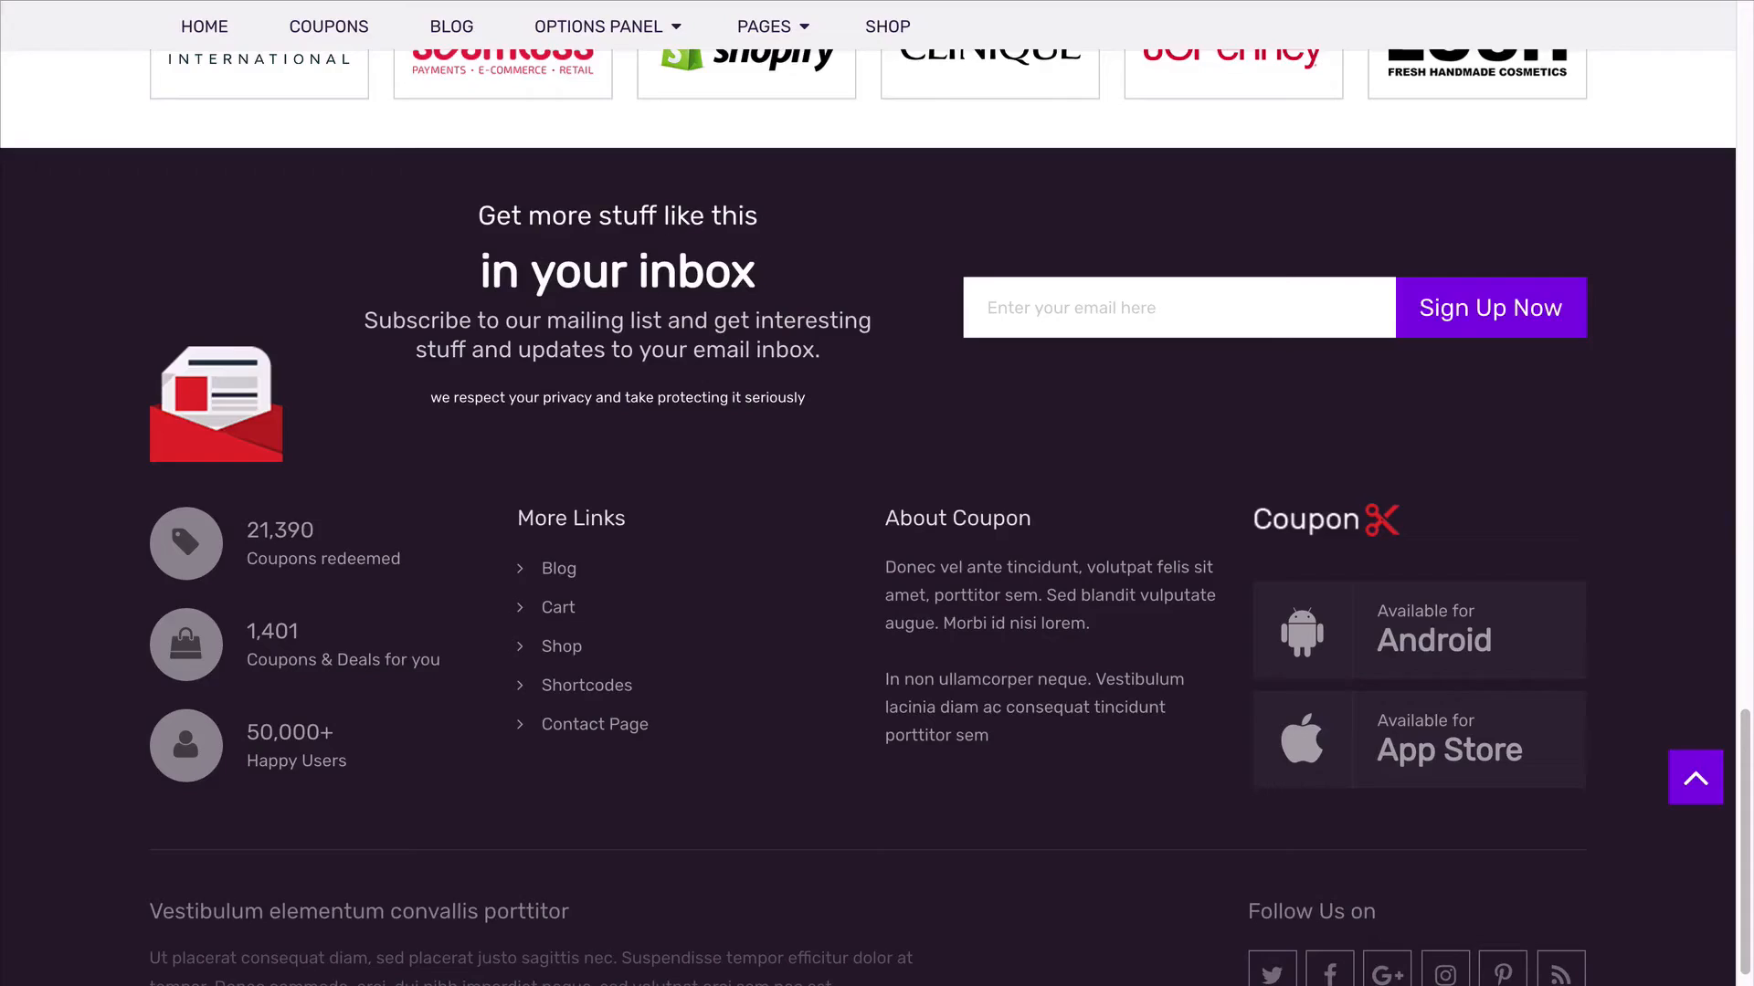
Step: Check the Sign Up section at the head of the live homepage, return to its settings and save the theme options
scroll(824, 206, up, 15)
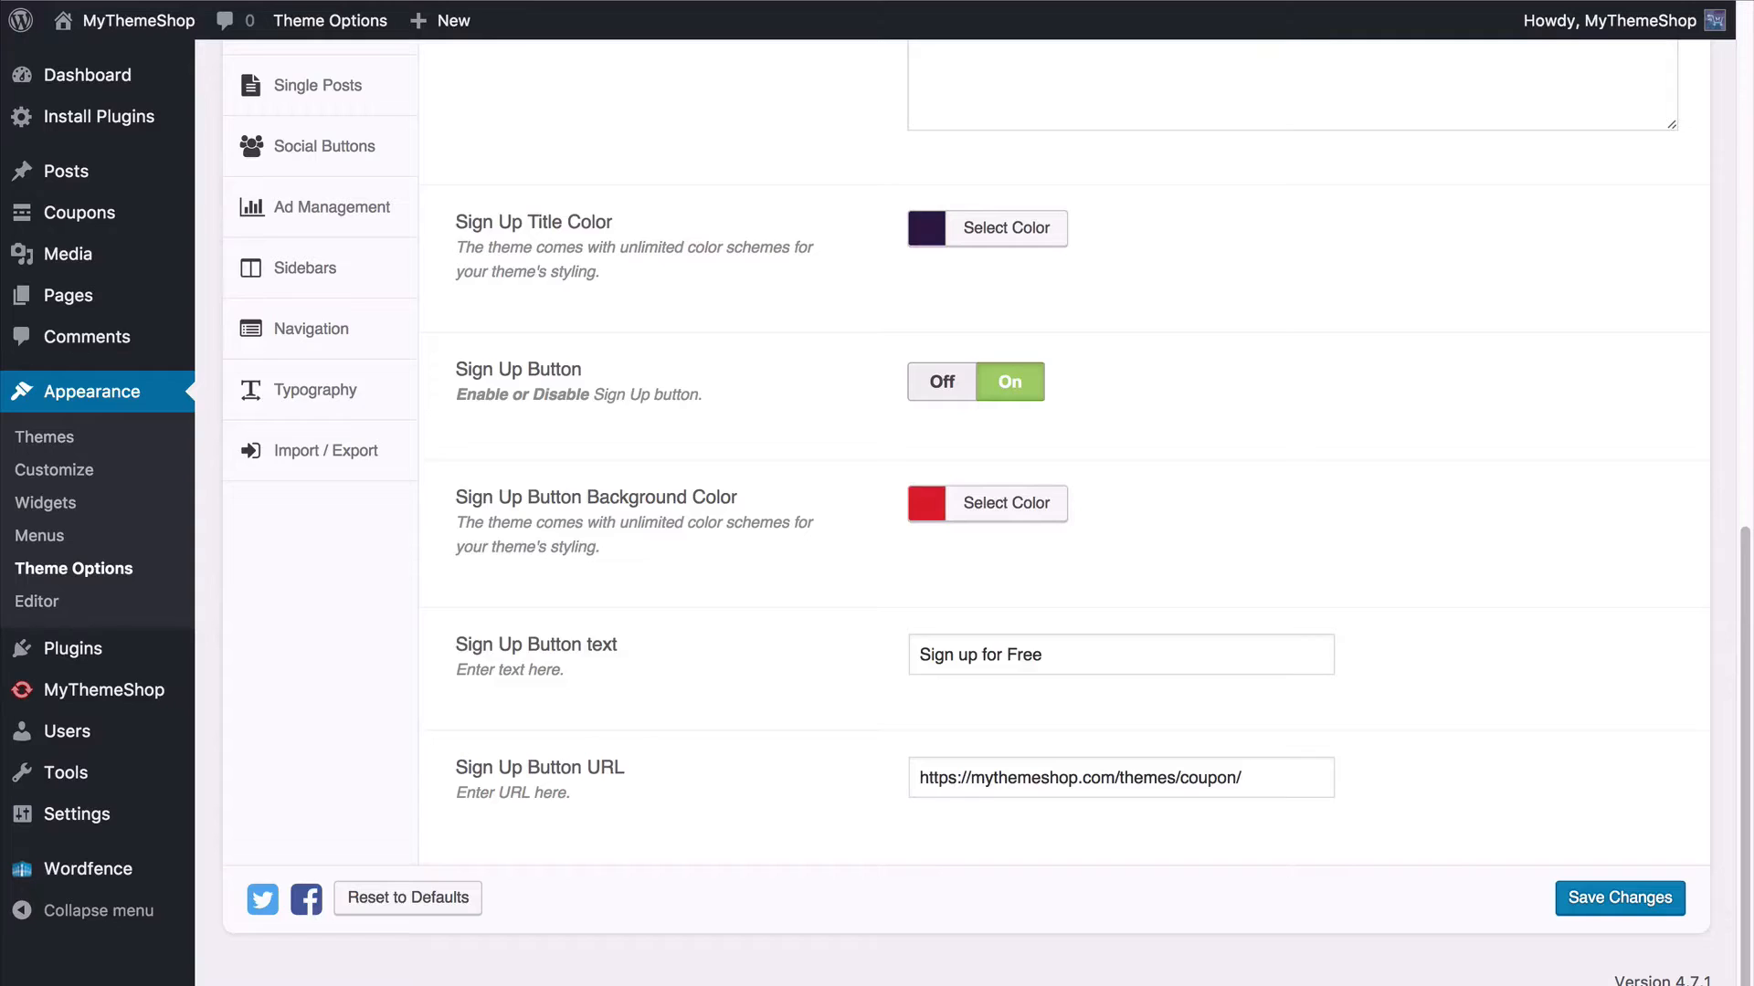
scroll(627, 418, up, 10)
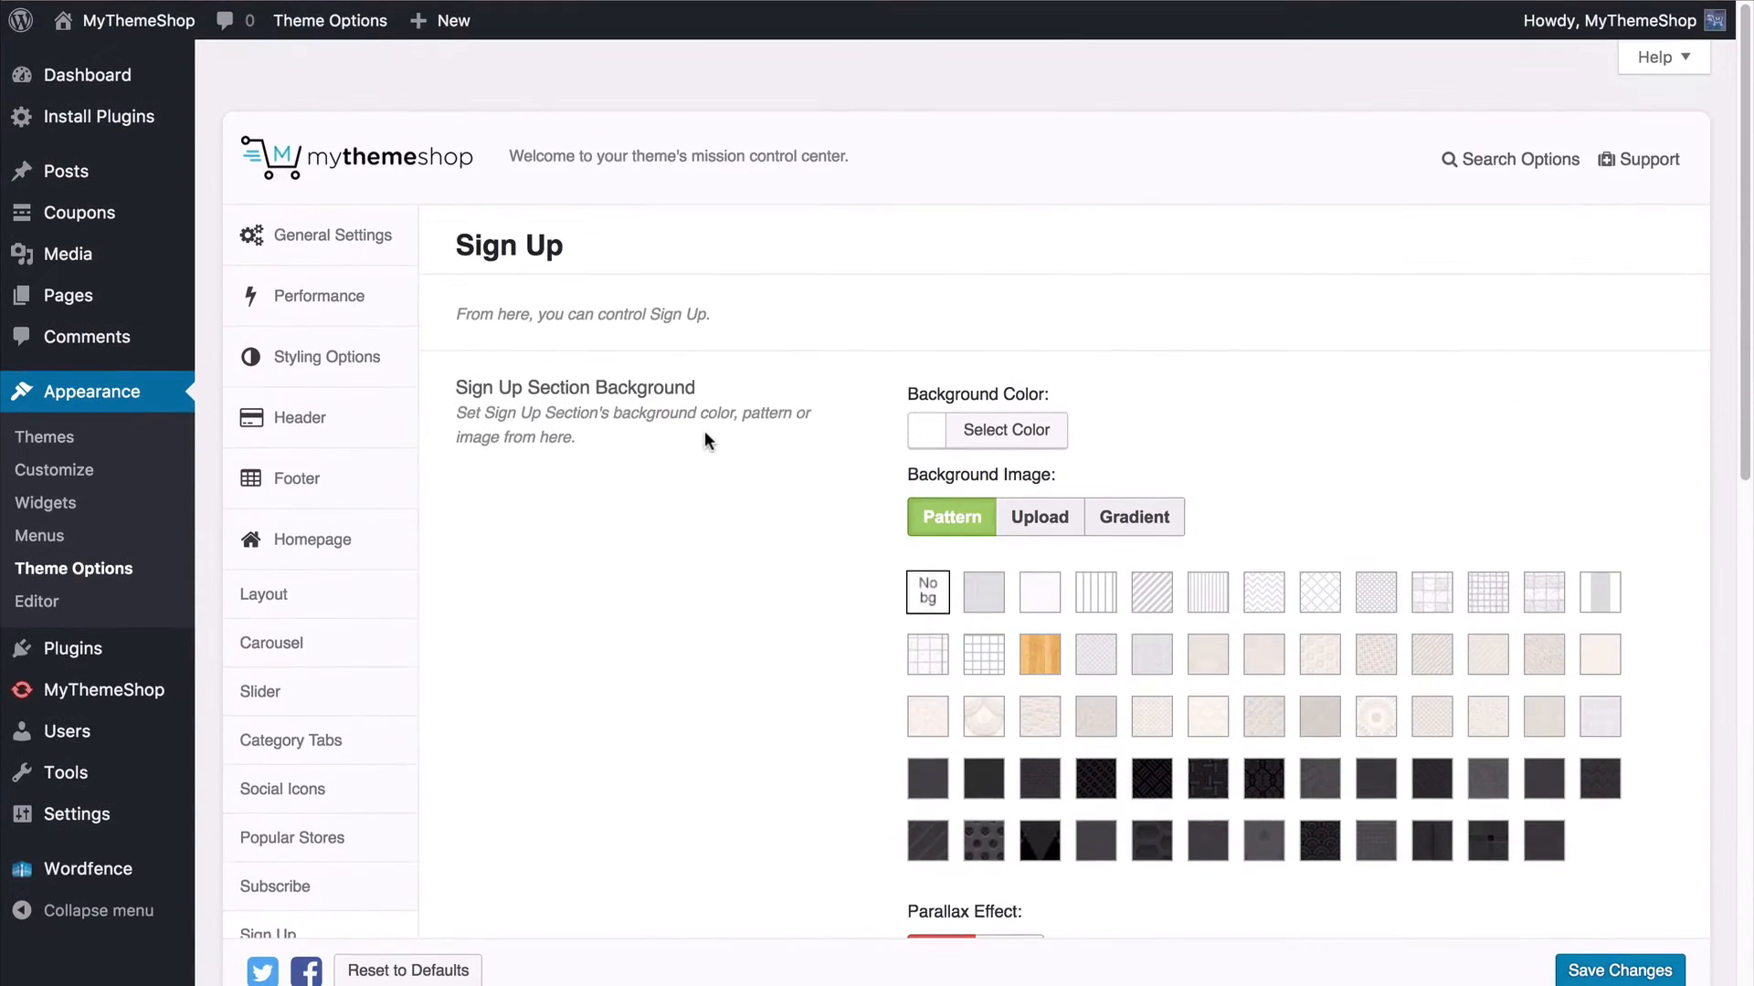
scroll(704, 442, down, 1)
scroll(704, 441, down, 4)
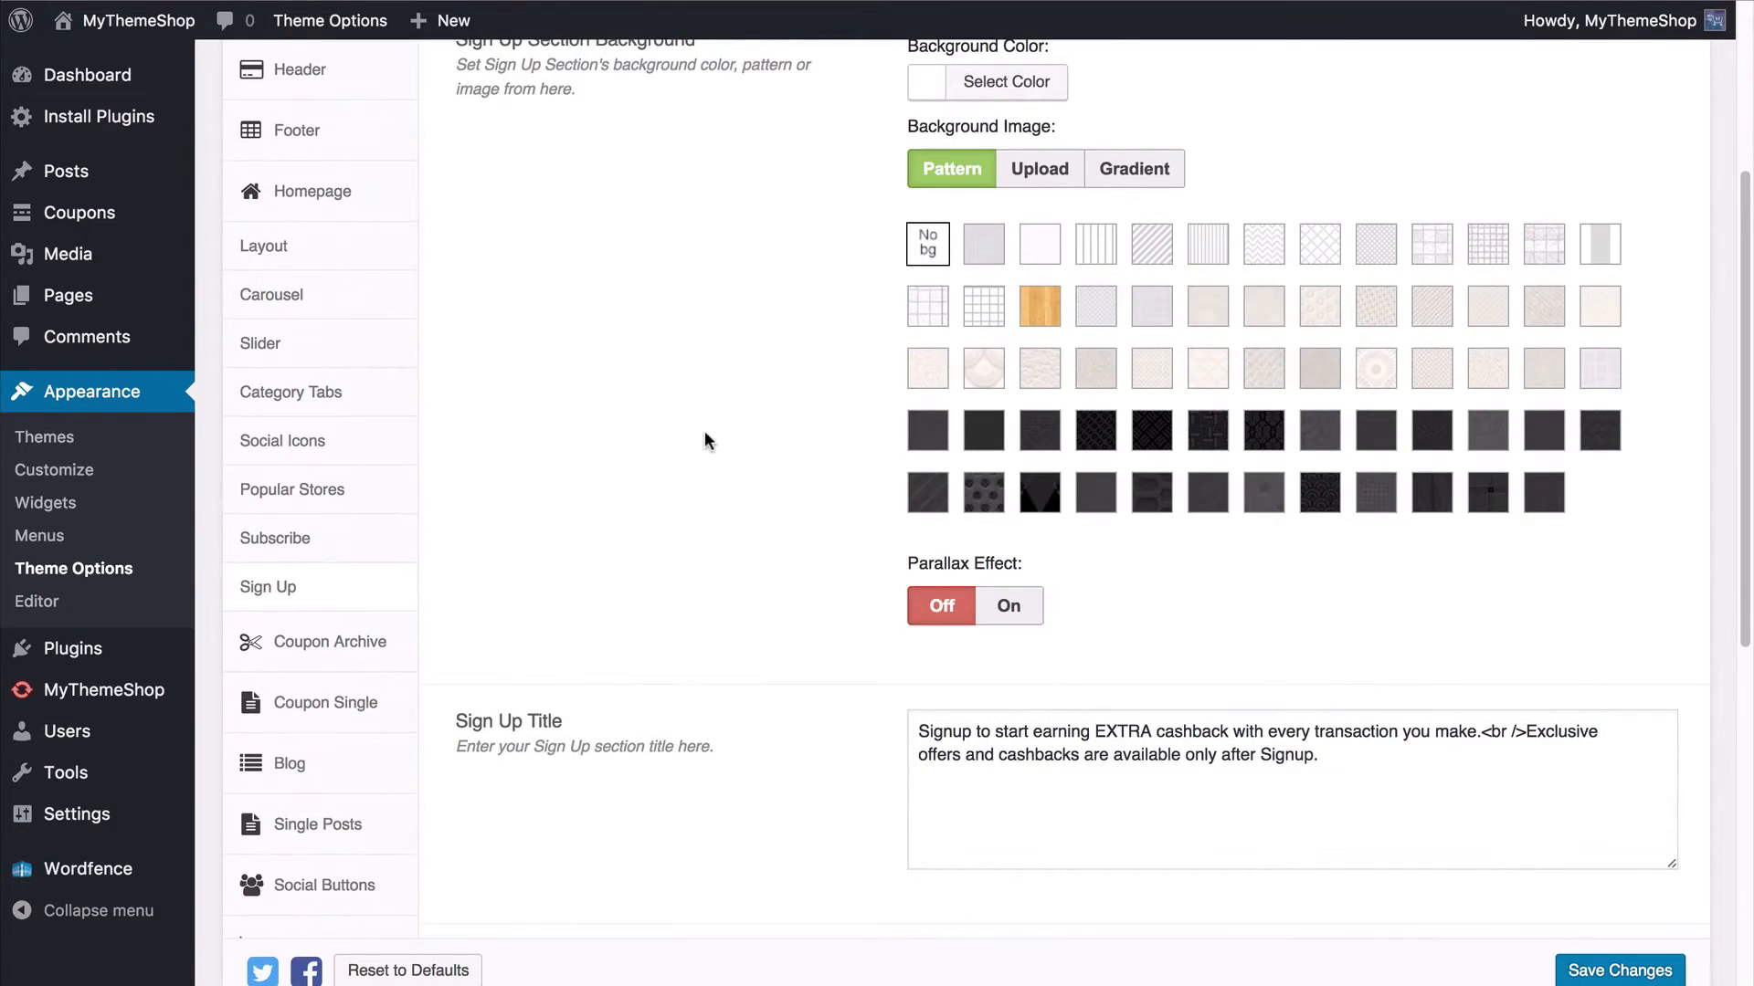
click(1589, 971)
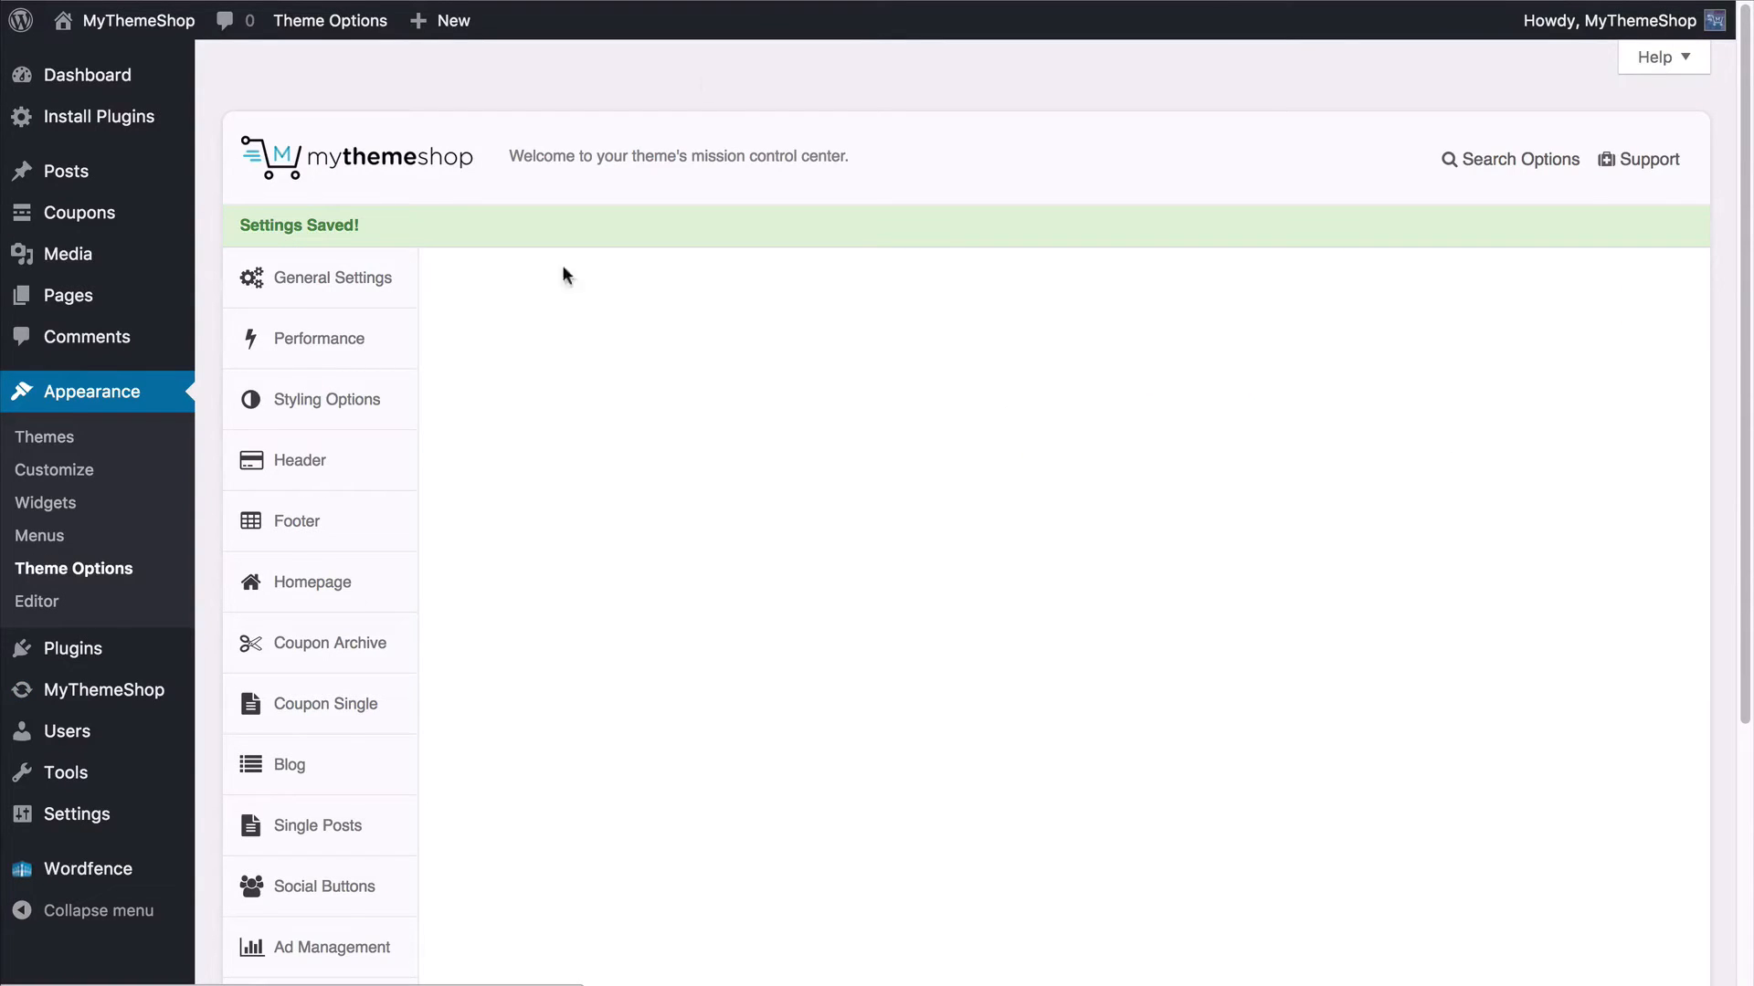
Step: Open the Coupon Archive settings and look over the live site's homepage and its Coupons page down to the footer
click(356, 650)
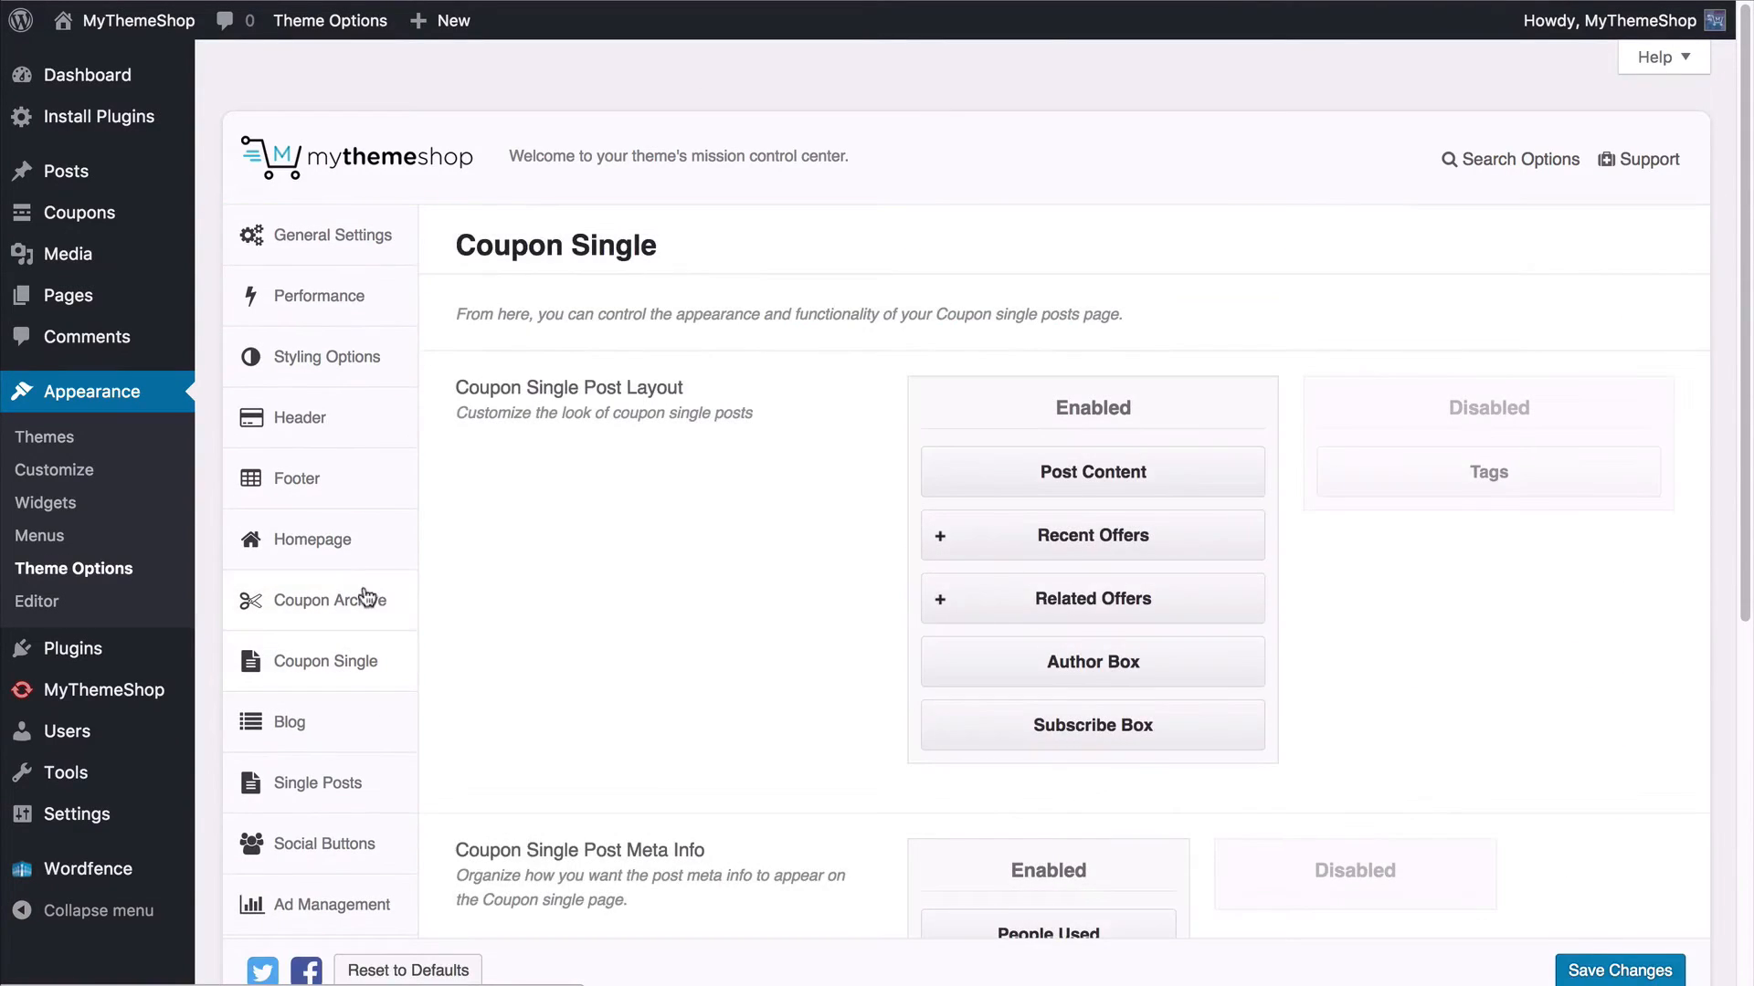
click(365, 599)
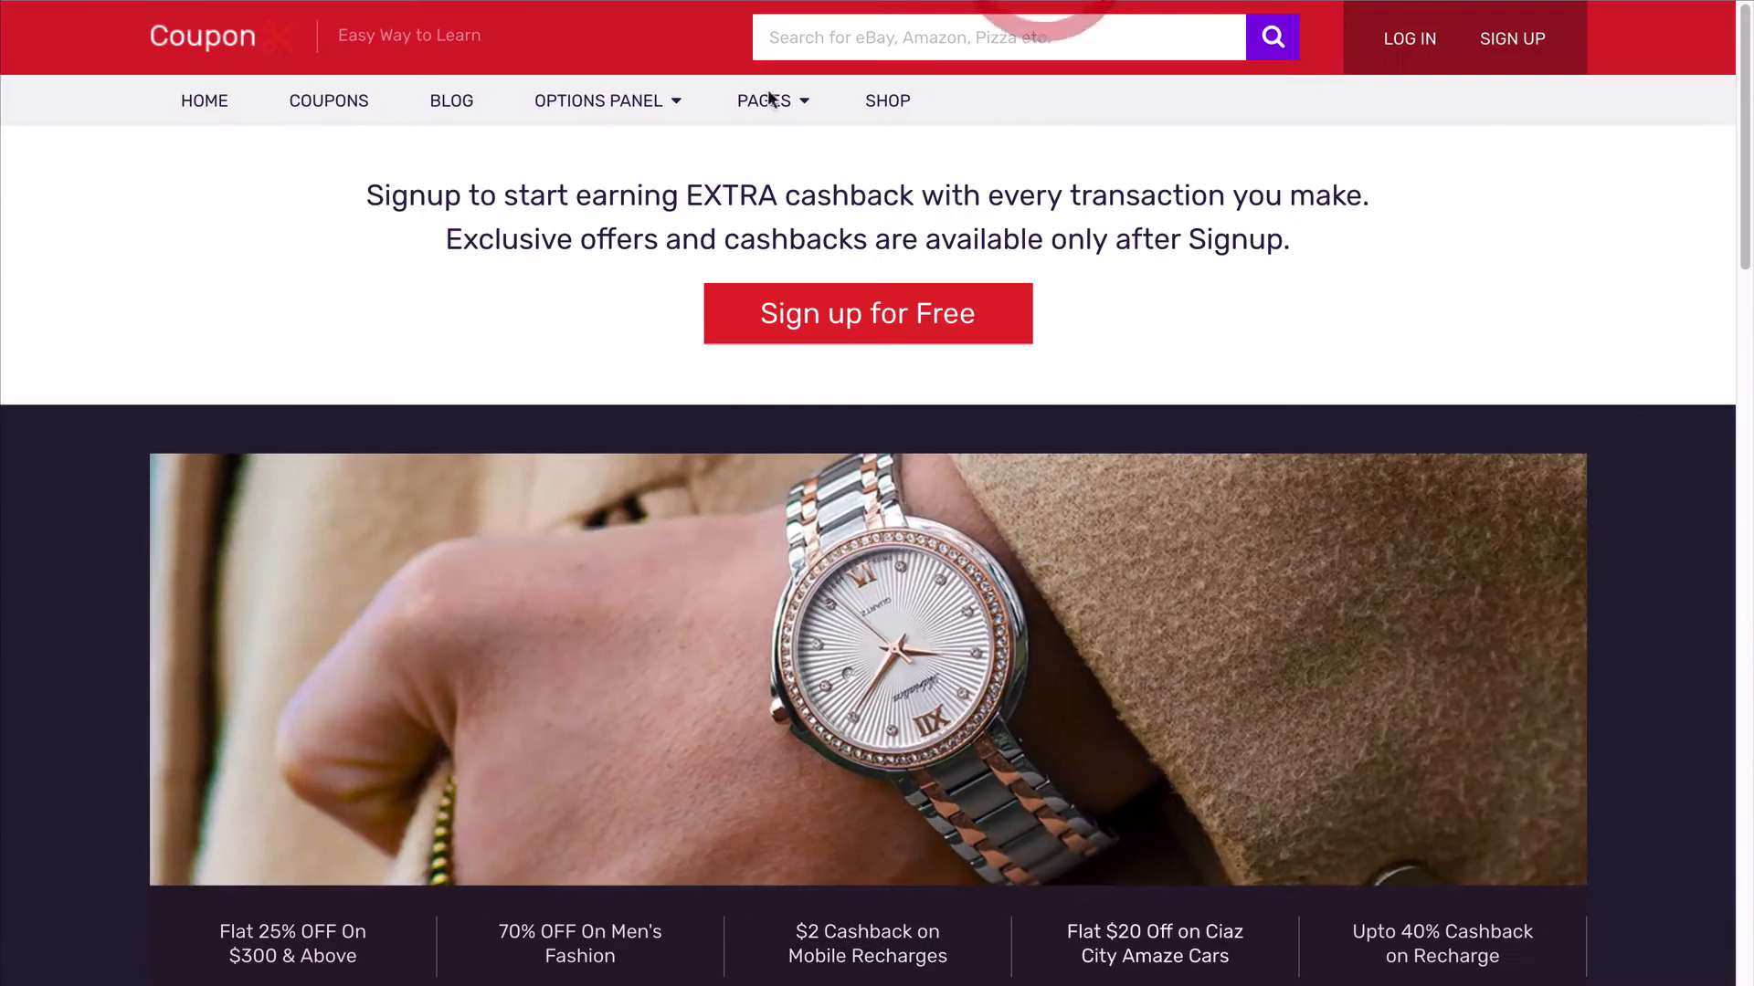
scroll(322, 365, down, 3)
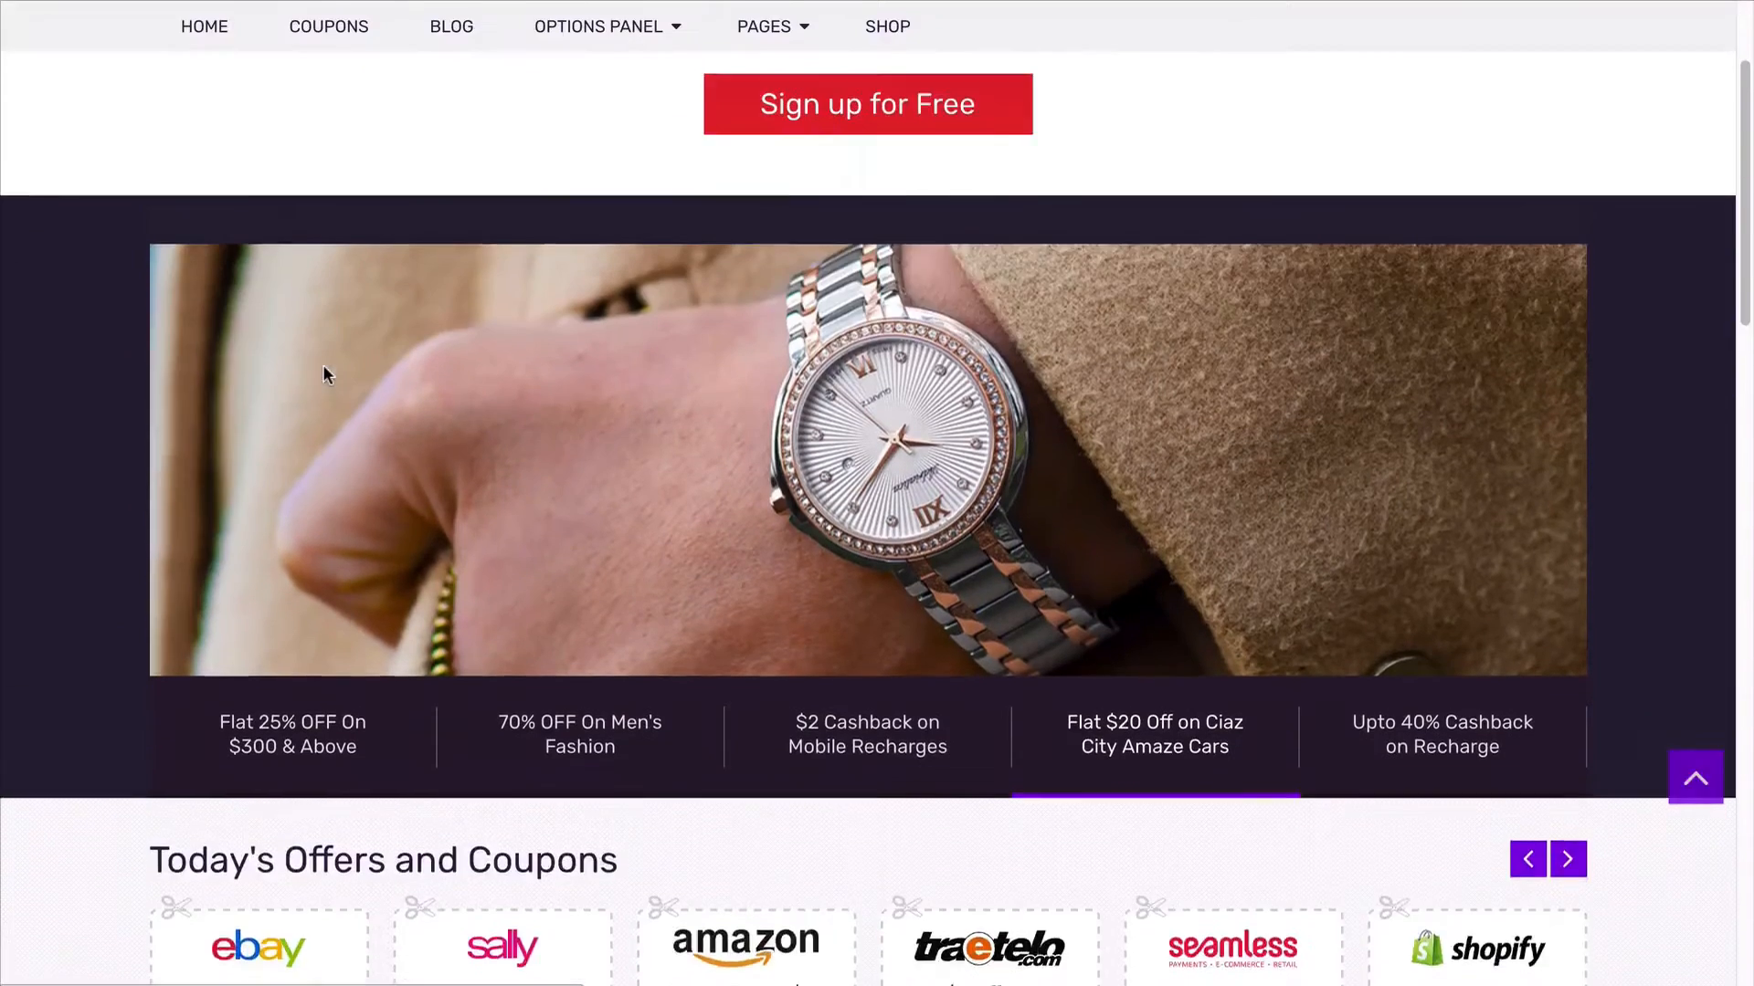
scroll(322, 365, up, 3)
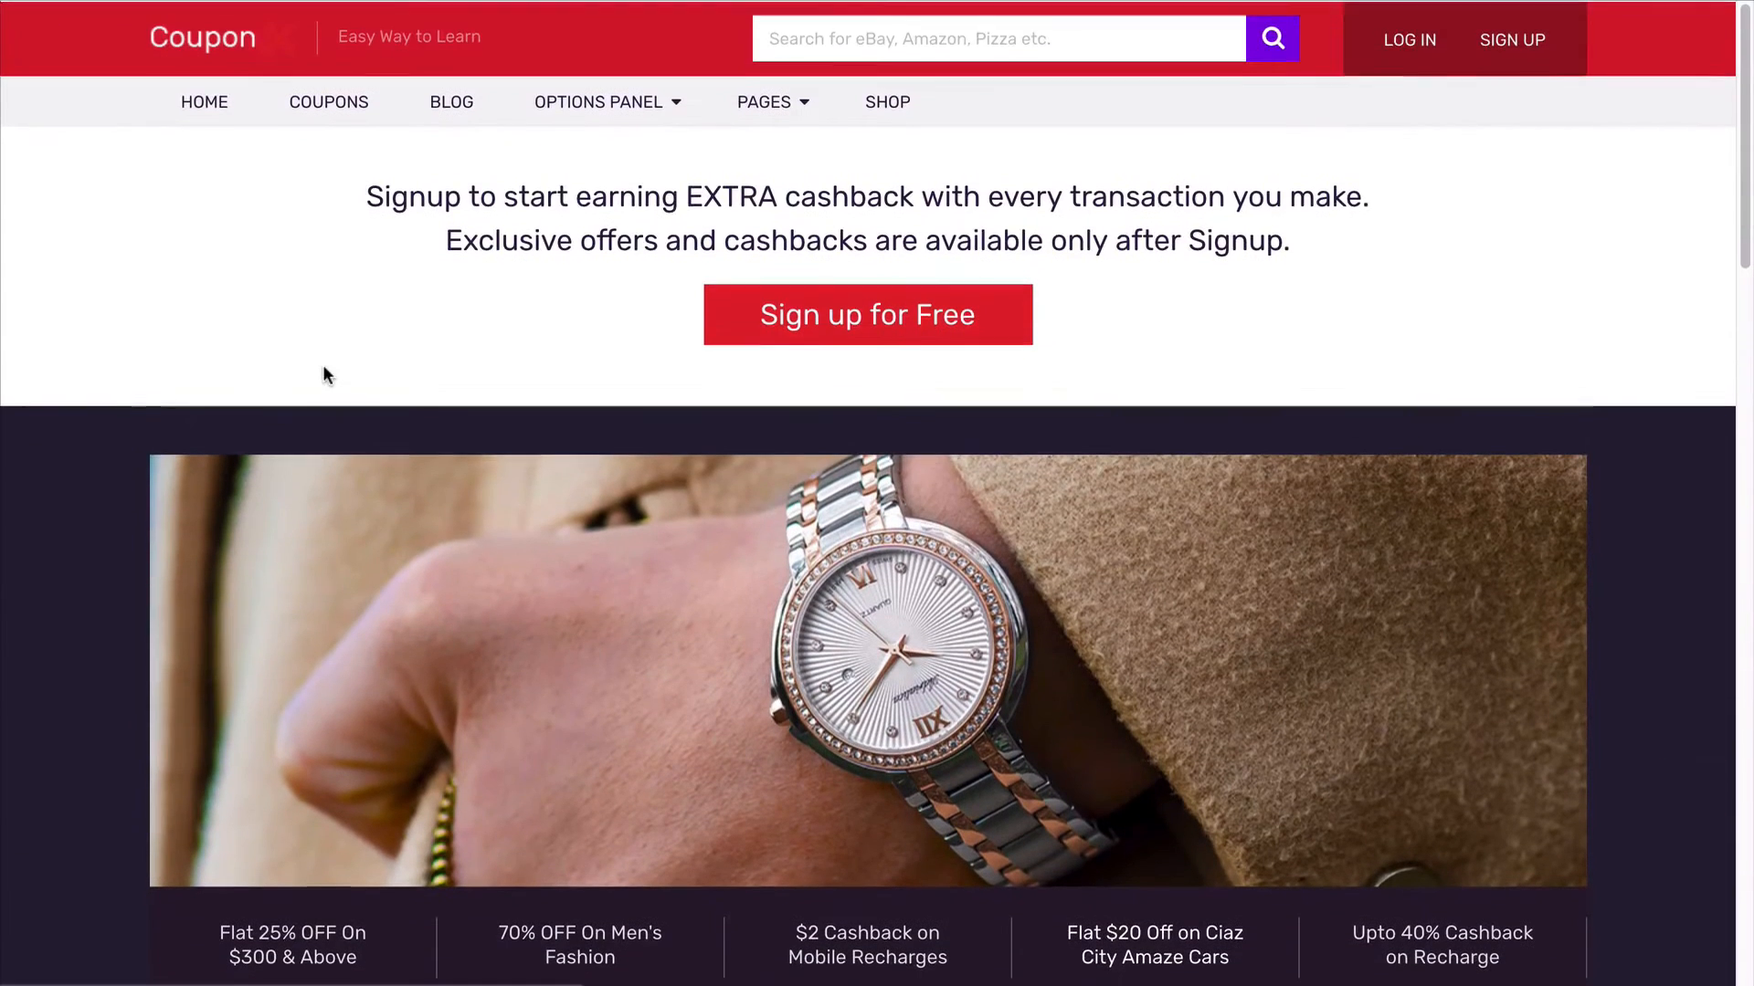
click(335, 109)
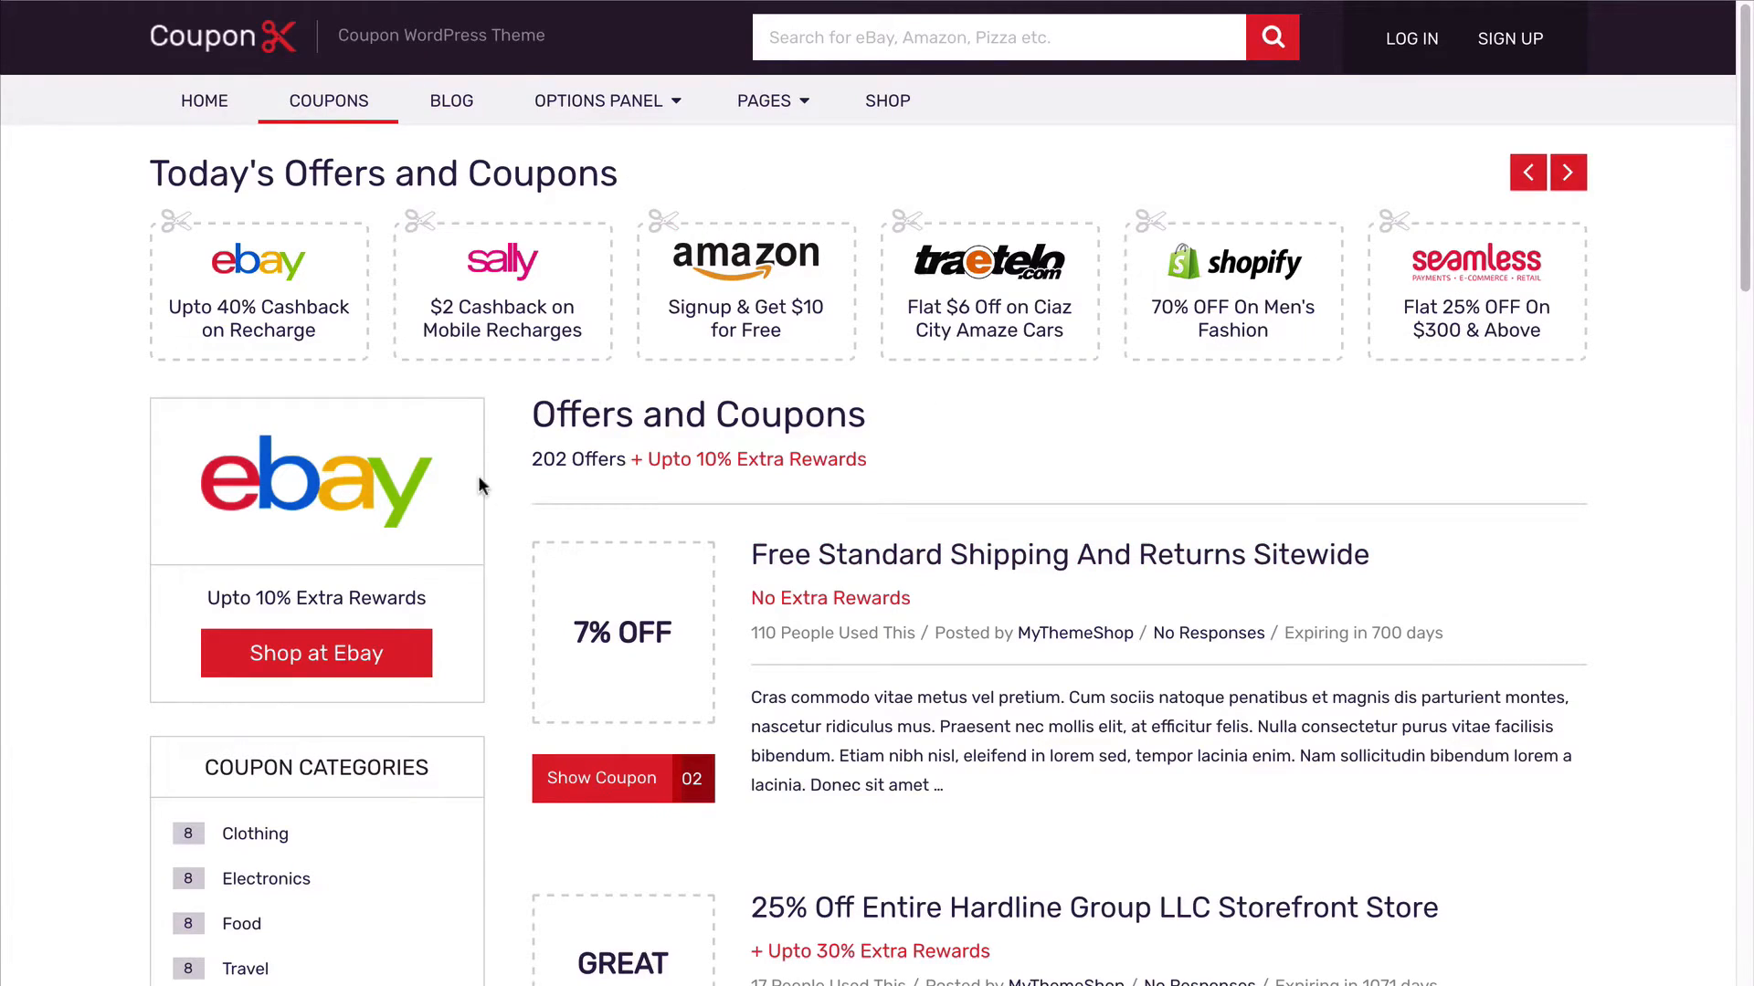
scroll(474, 489, down, 15)
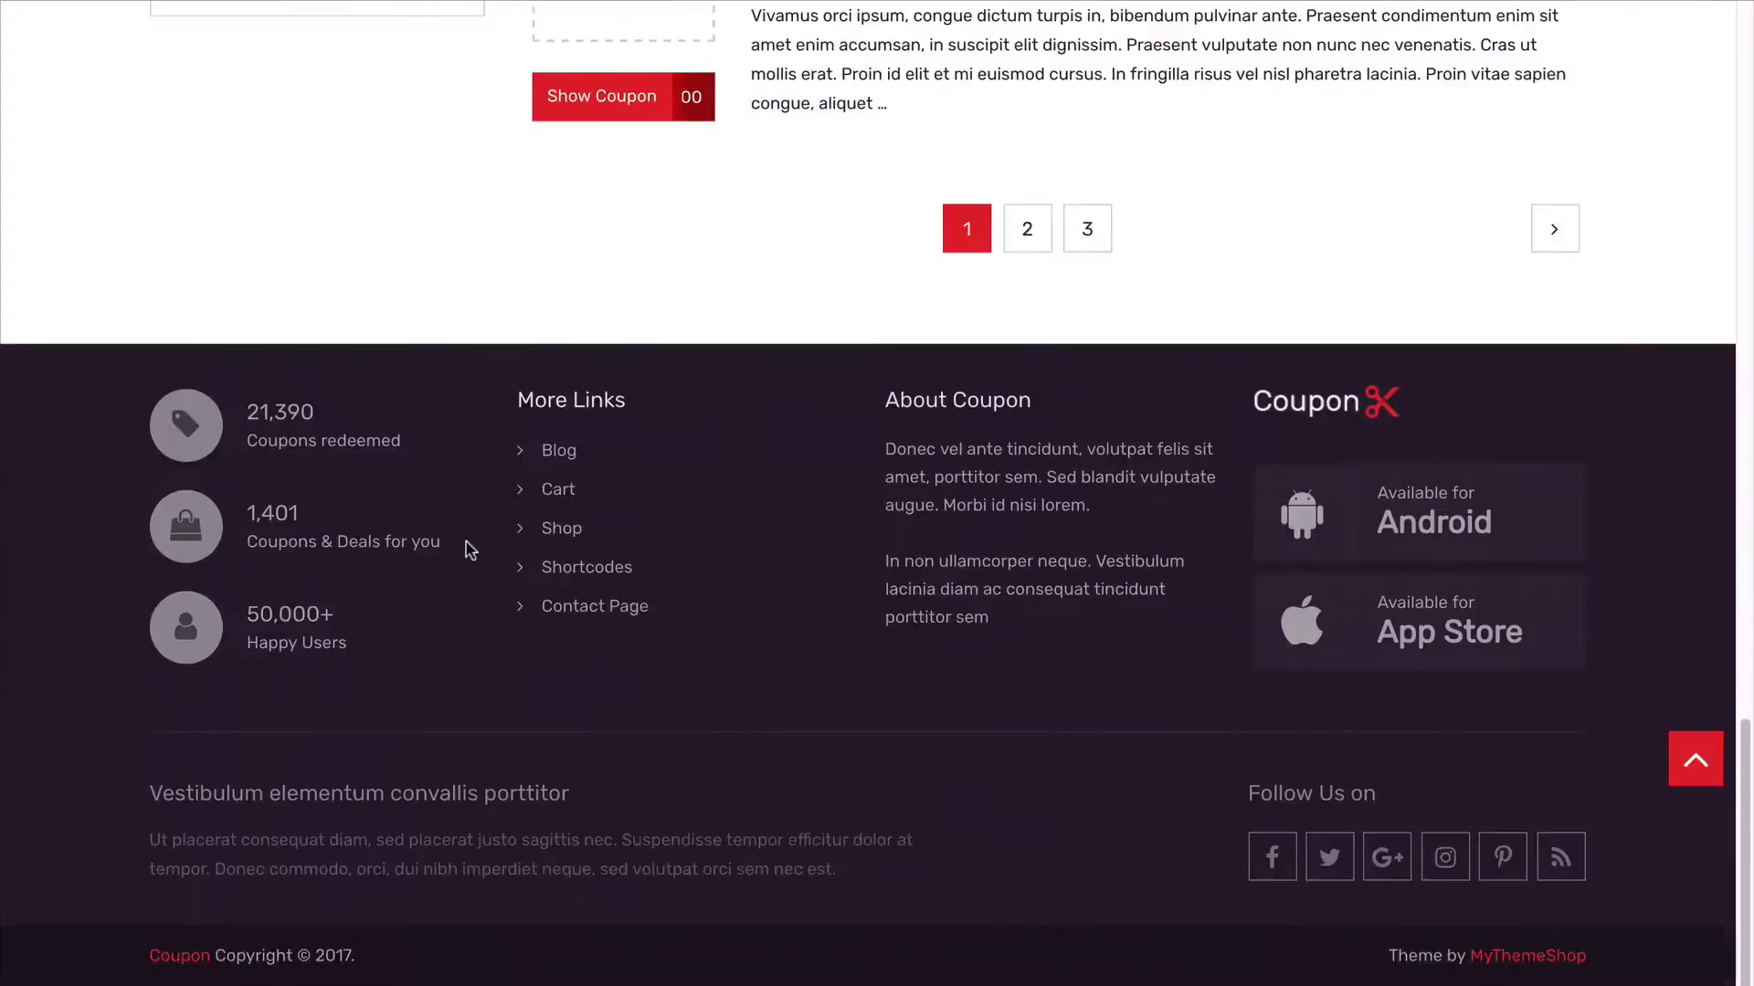
scroll(470, 548, up, 15)
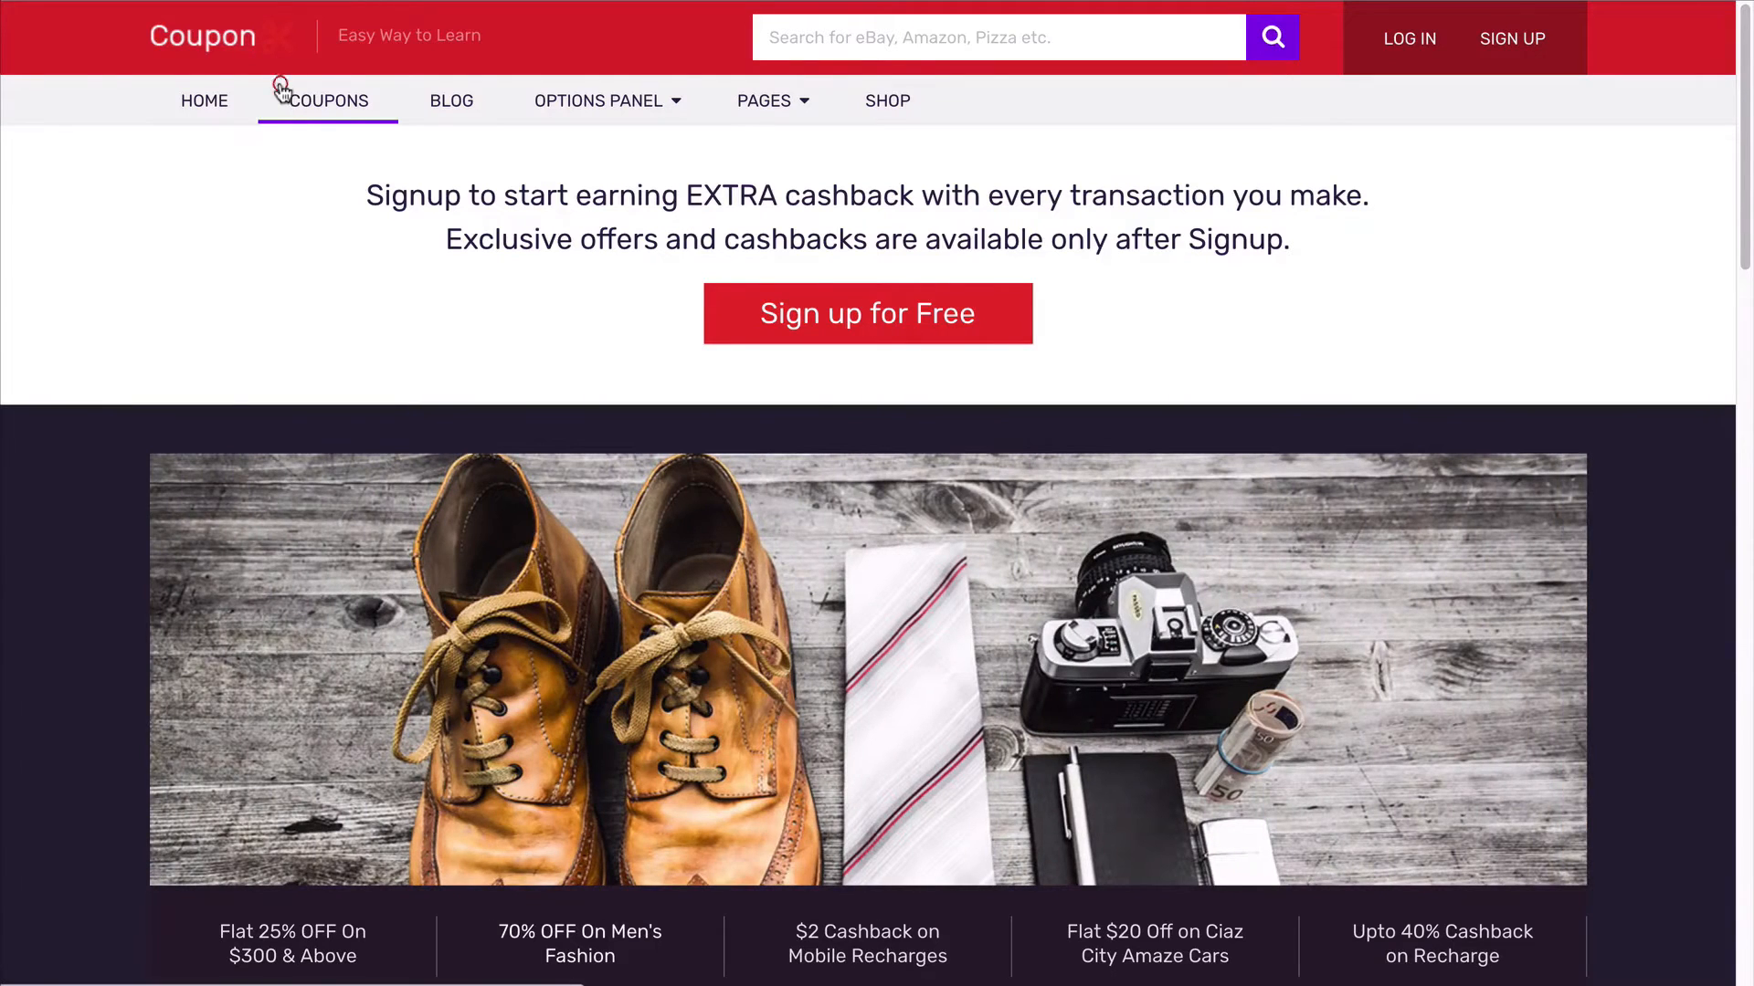
Step: Reopen the Coupons page from the homepage and examine its title, description, offers list and sidebar
click(281, 91)
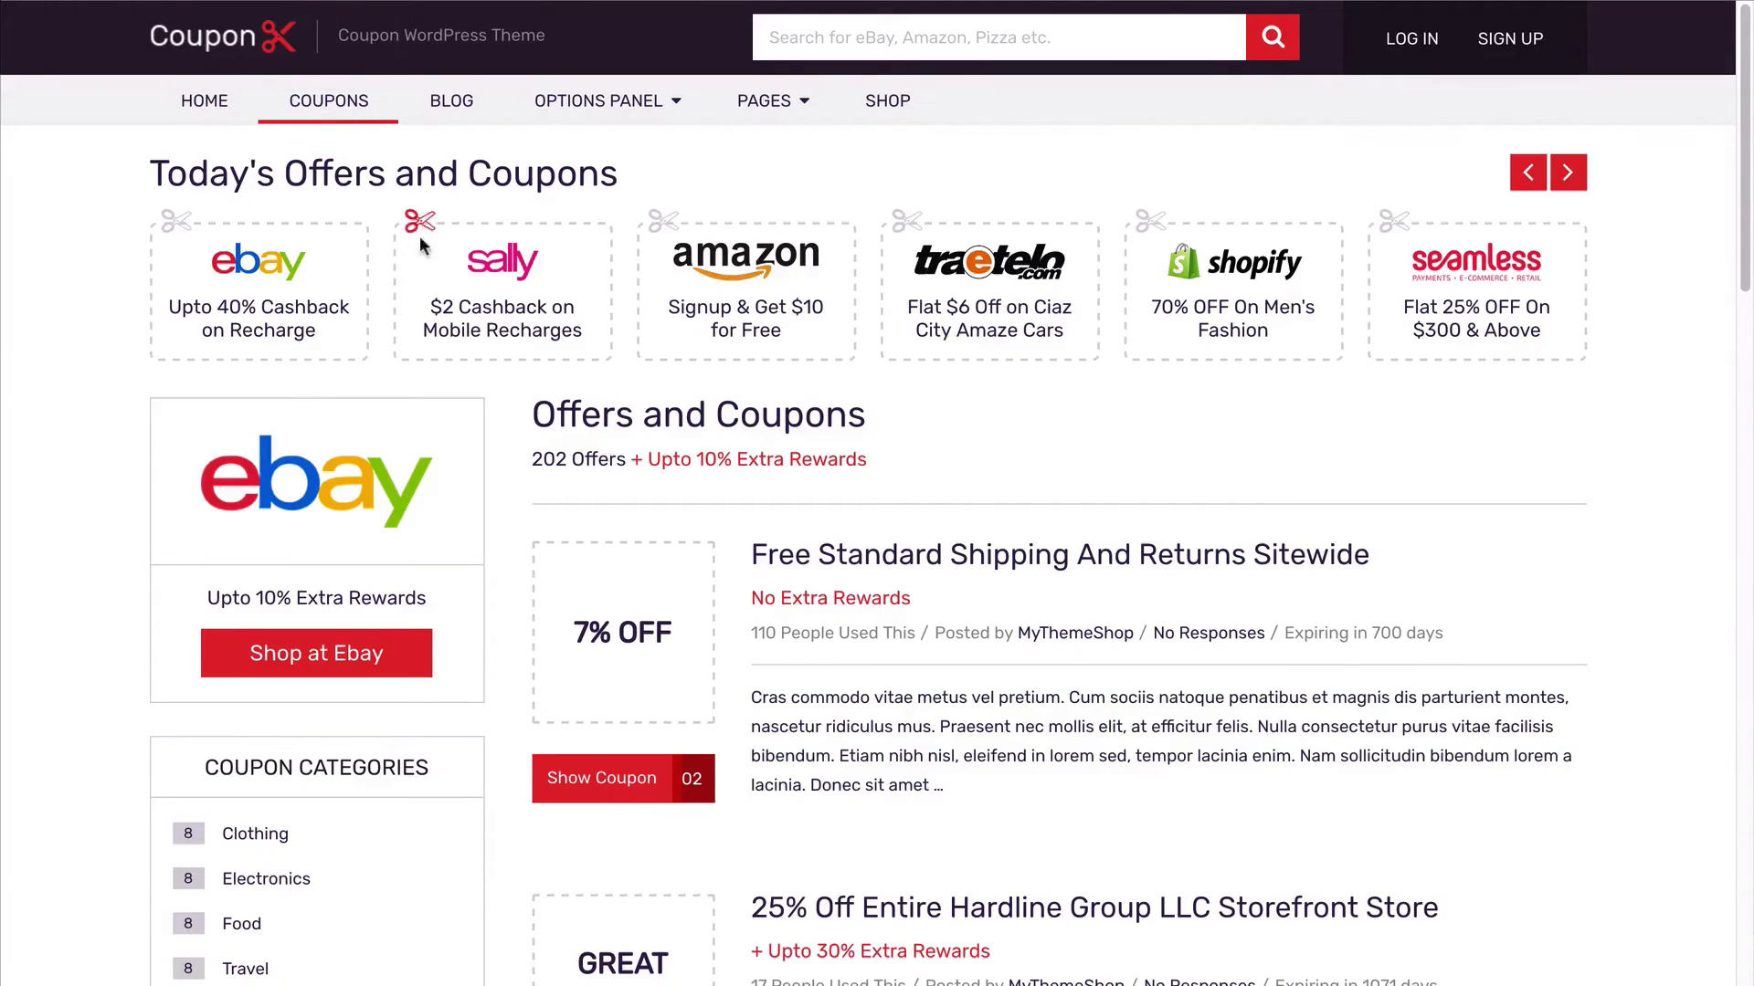
scroll(811, 342, down, 2)
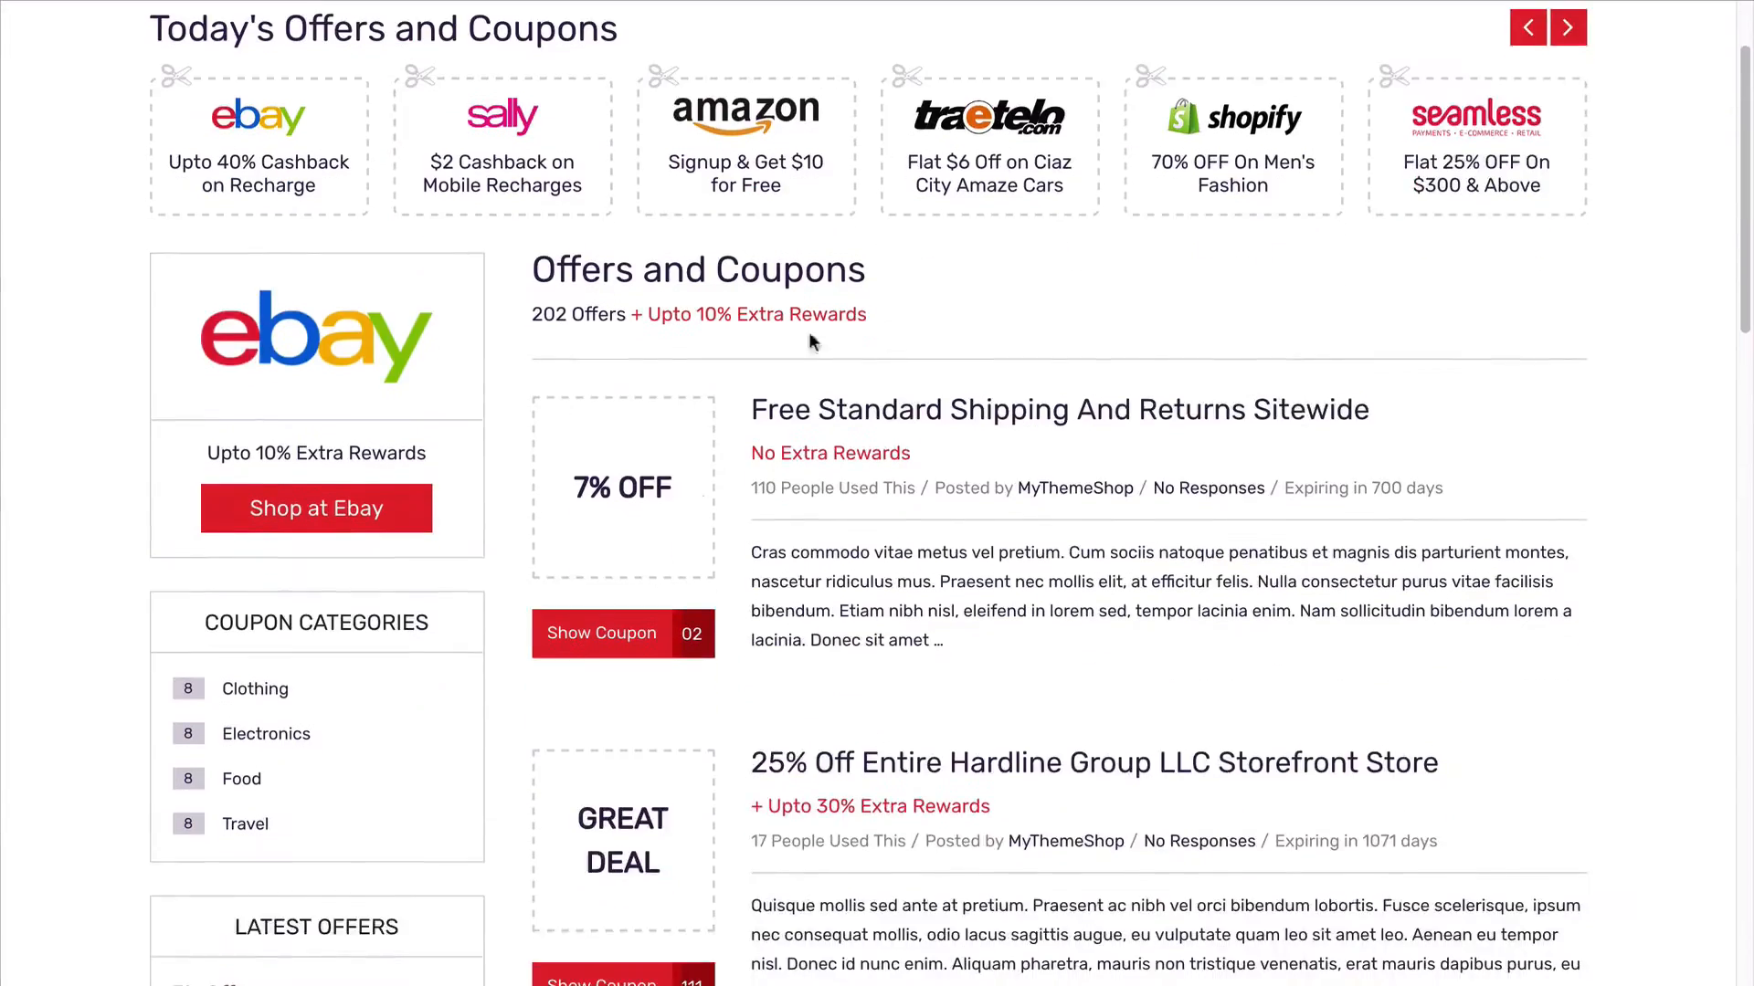
scroll(811, 342, down, 12)
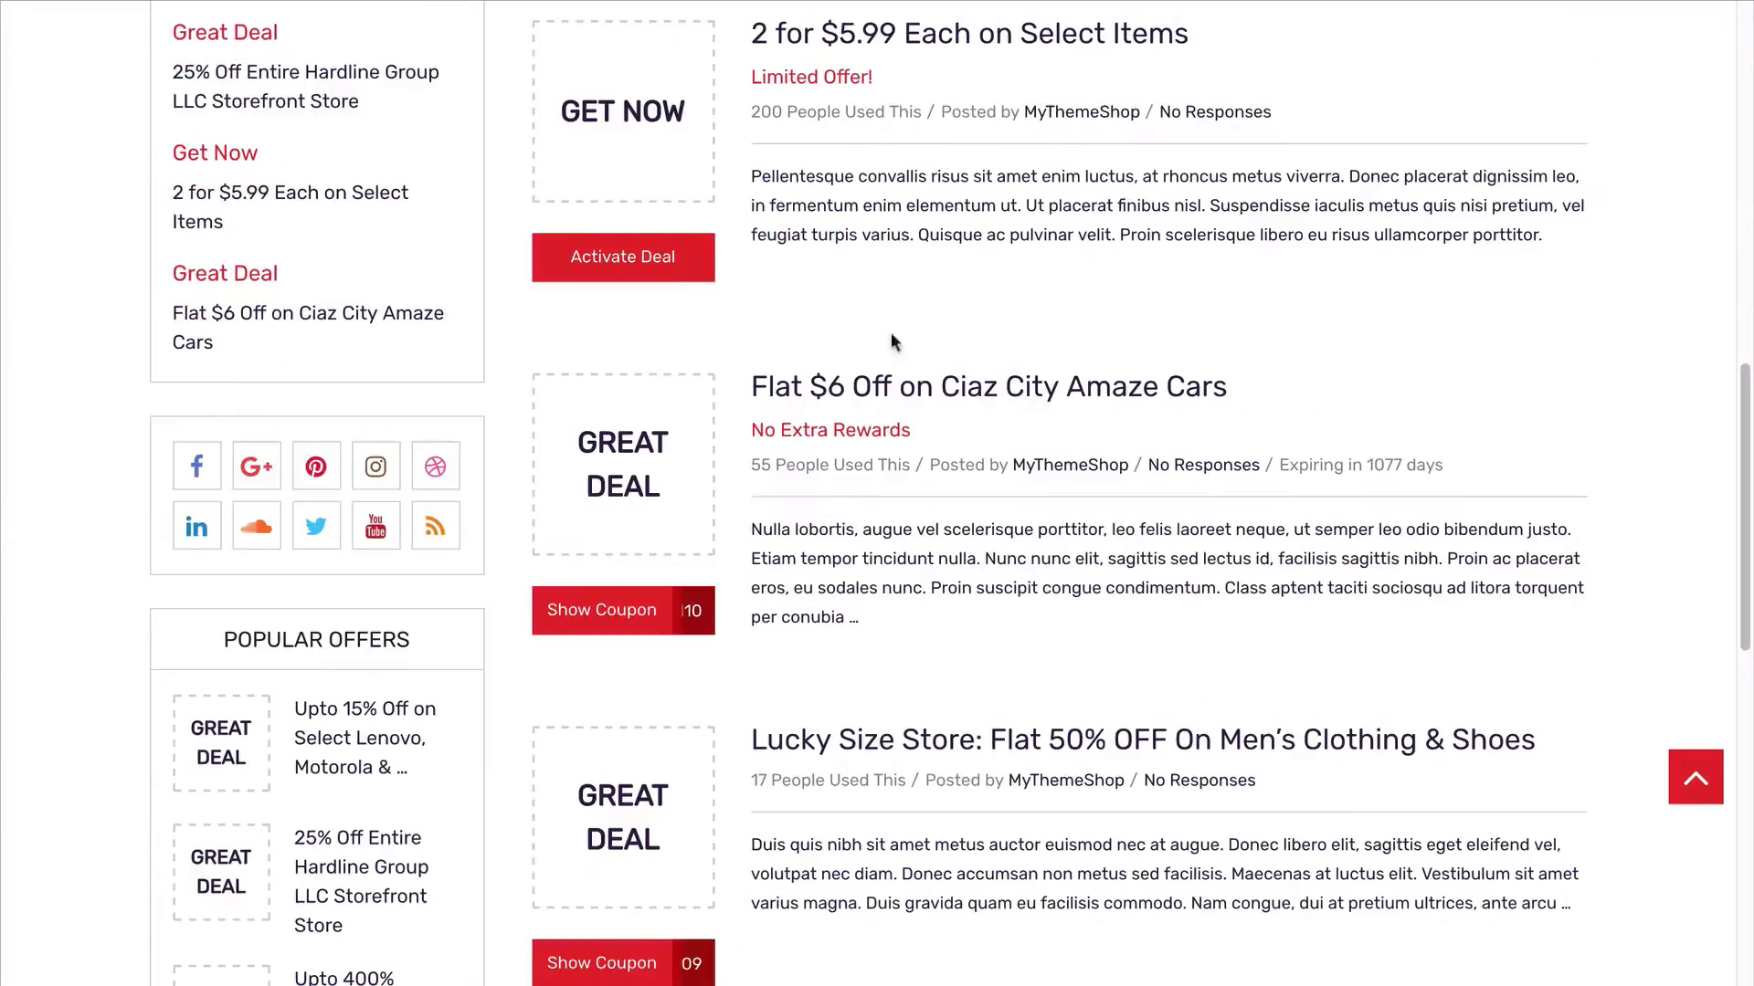
scroll(626, 685, down, 11)
scroll(626, 685, up, 20)
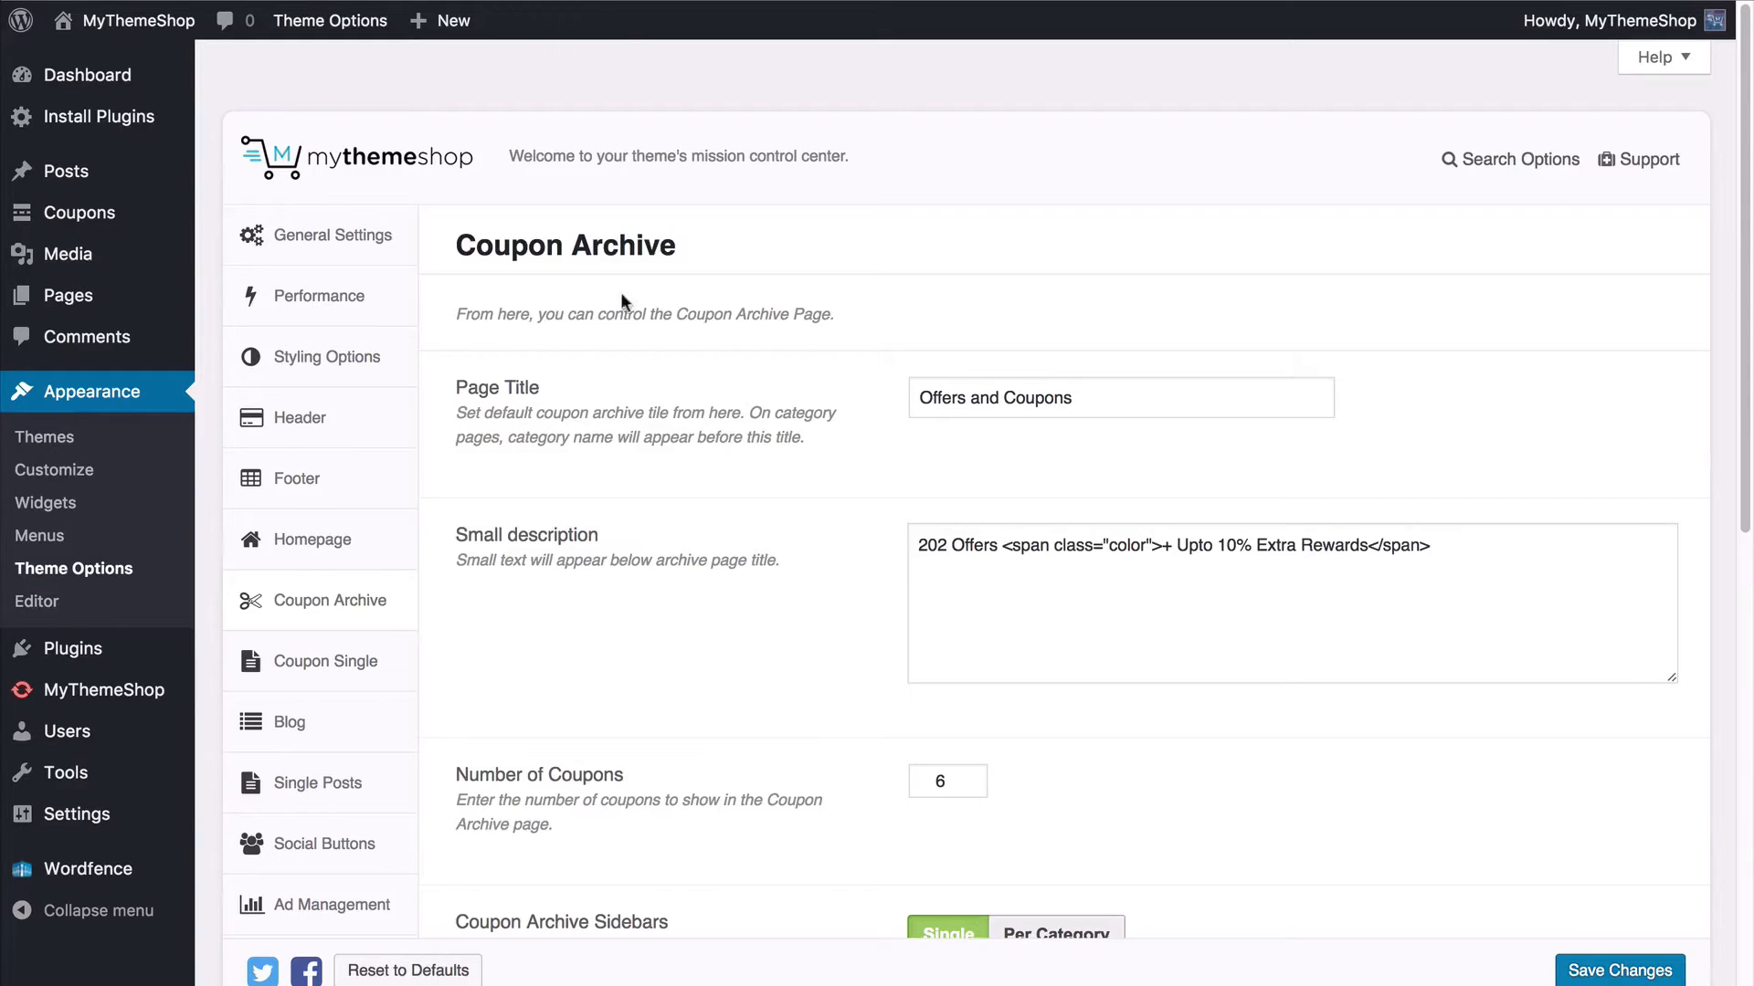
Step: Review the Coupon Archive's page title, small description, number of coupons and sidebar options, and revisit the Coupons page
scroll(637, 537, down, 2)
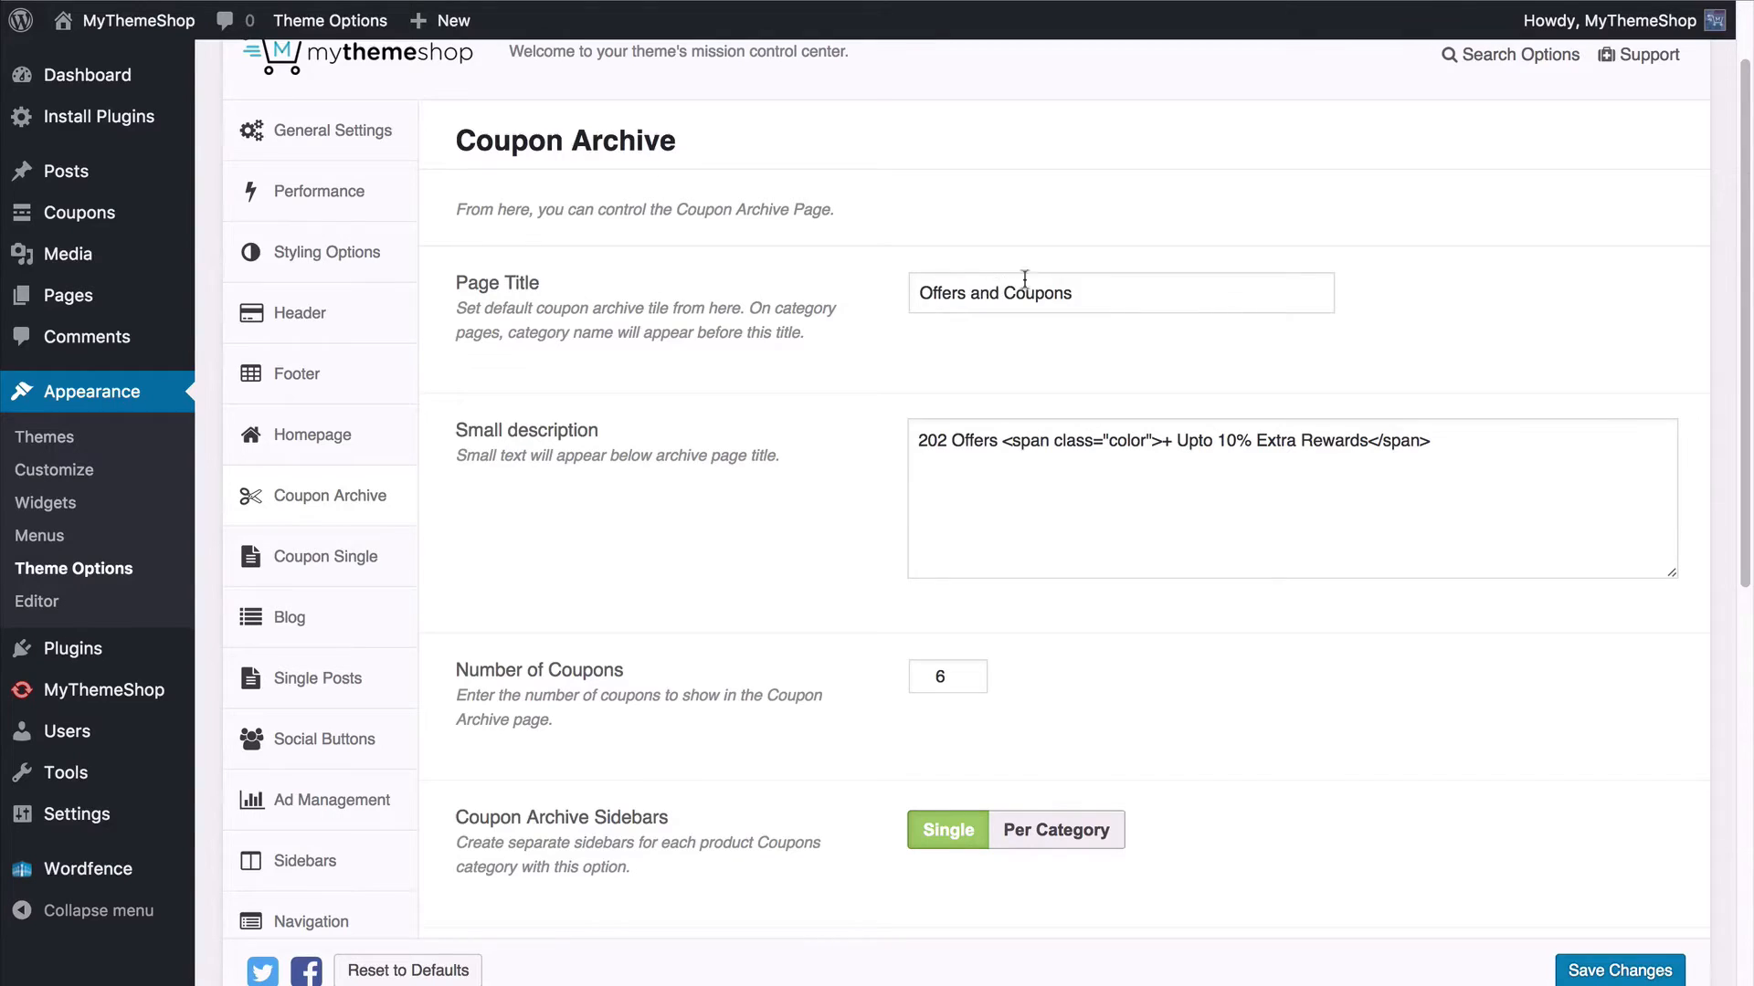
scroll(948, 288, down, 1)
scroll(948, 288, down, 2)
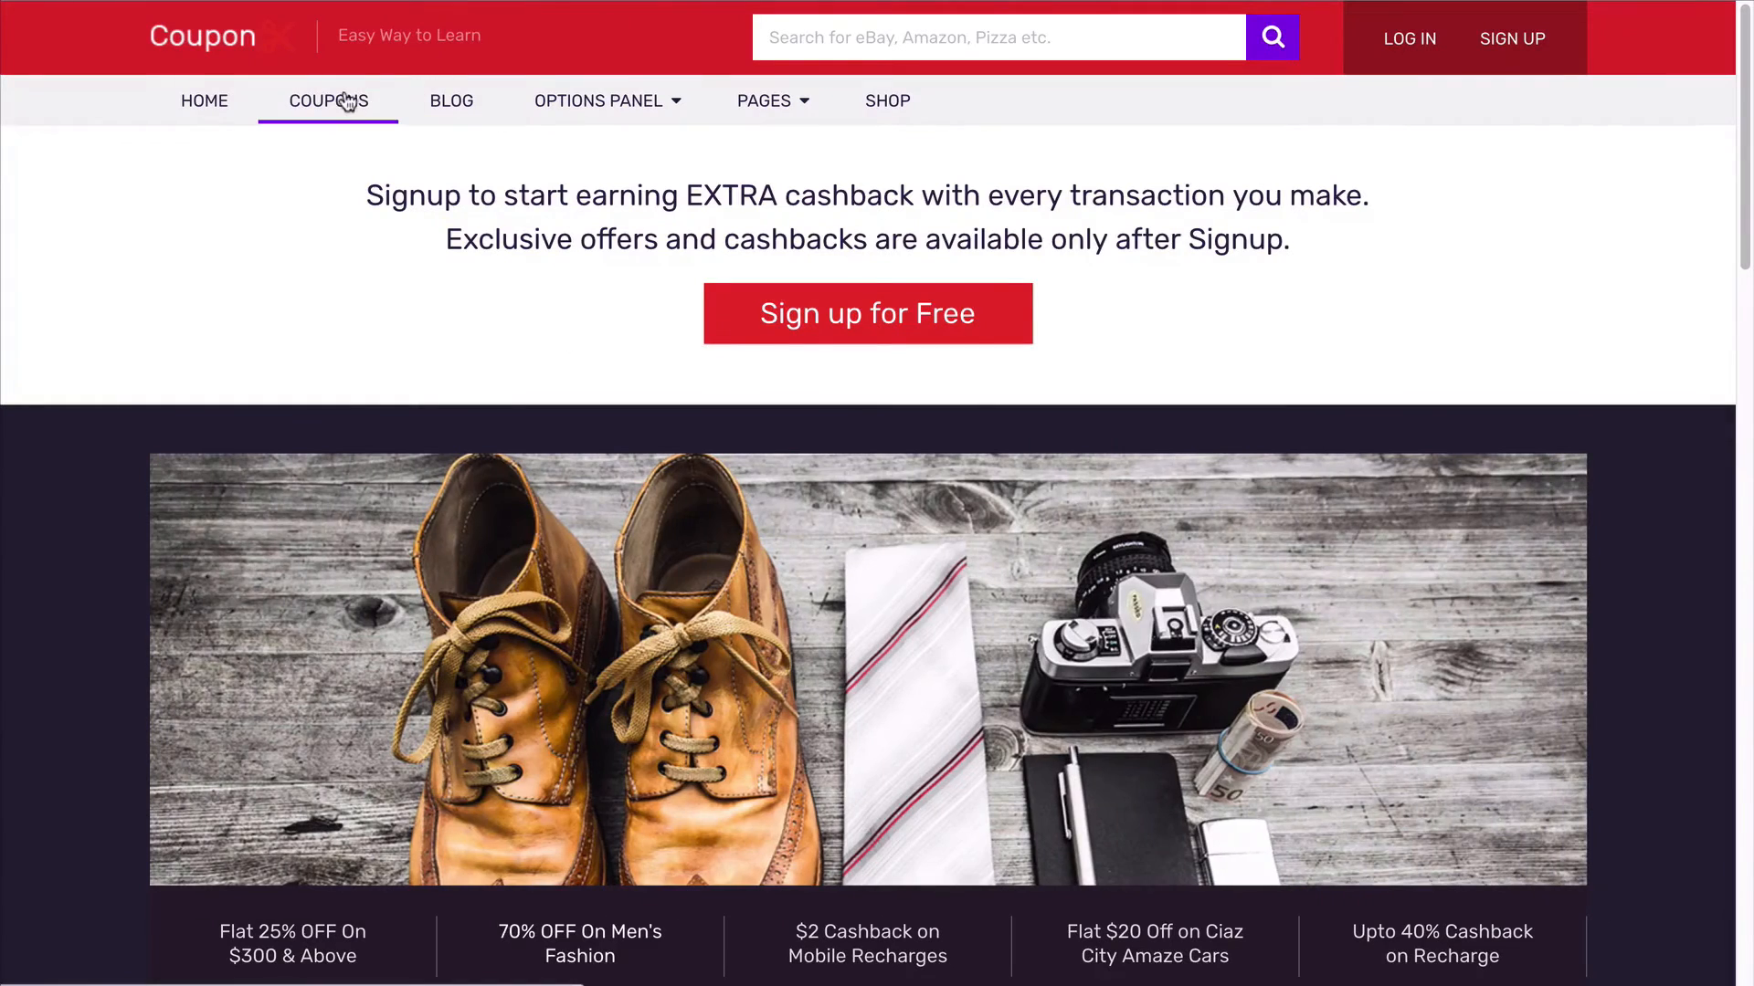
click(347, 103)
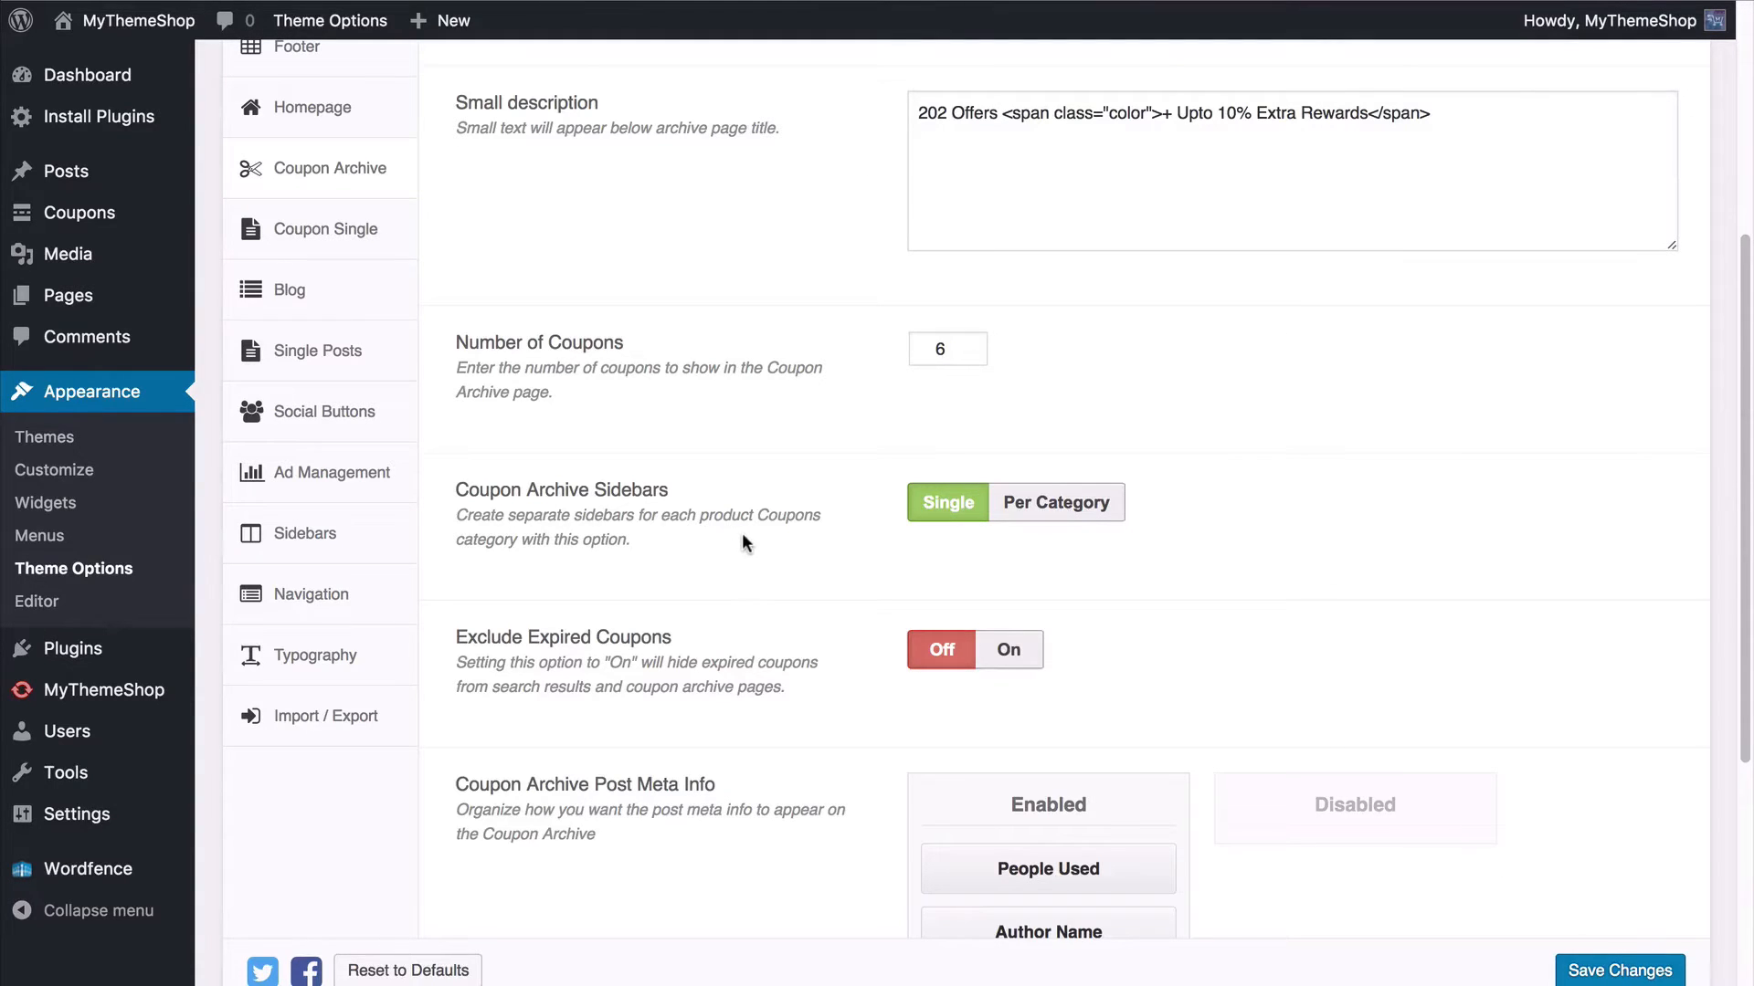
Step: Try Per Category coupon archive sidebars for Clothing and Electronics, and return the sidebar option to Single
click(1036, 517)
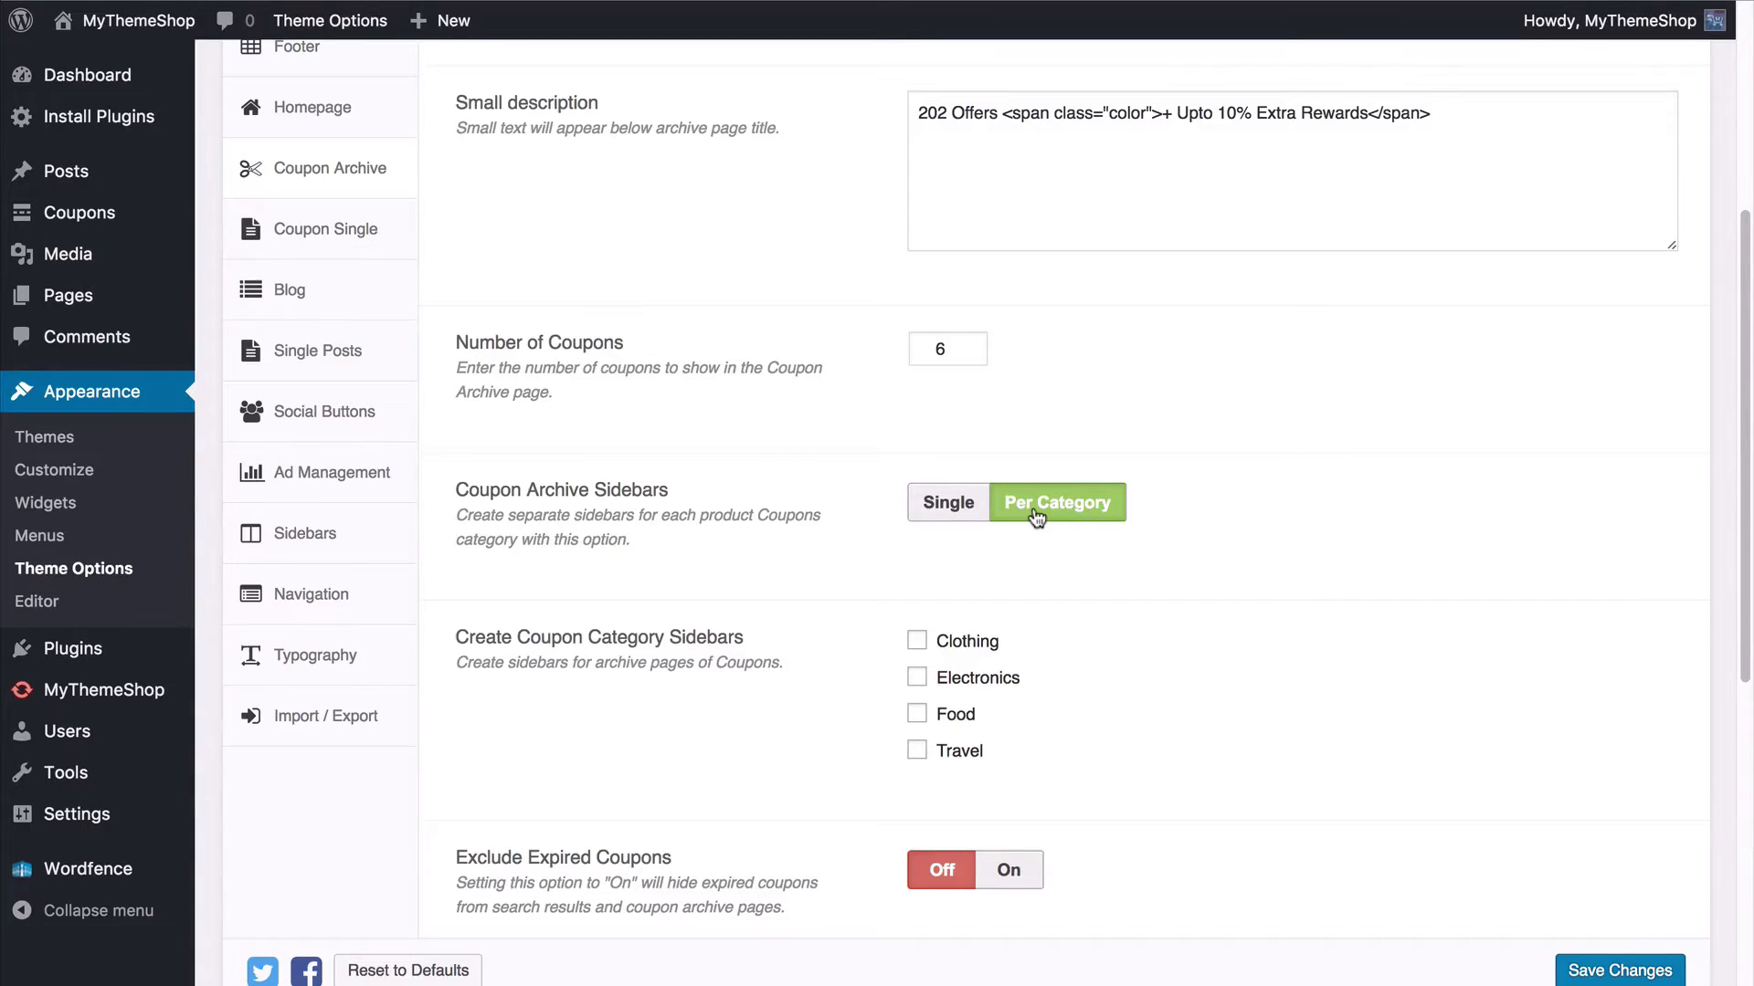
click(916, 640)
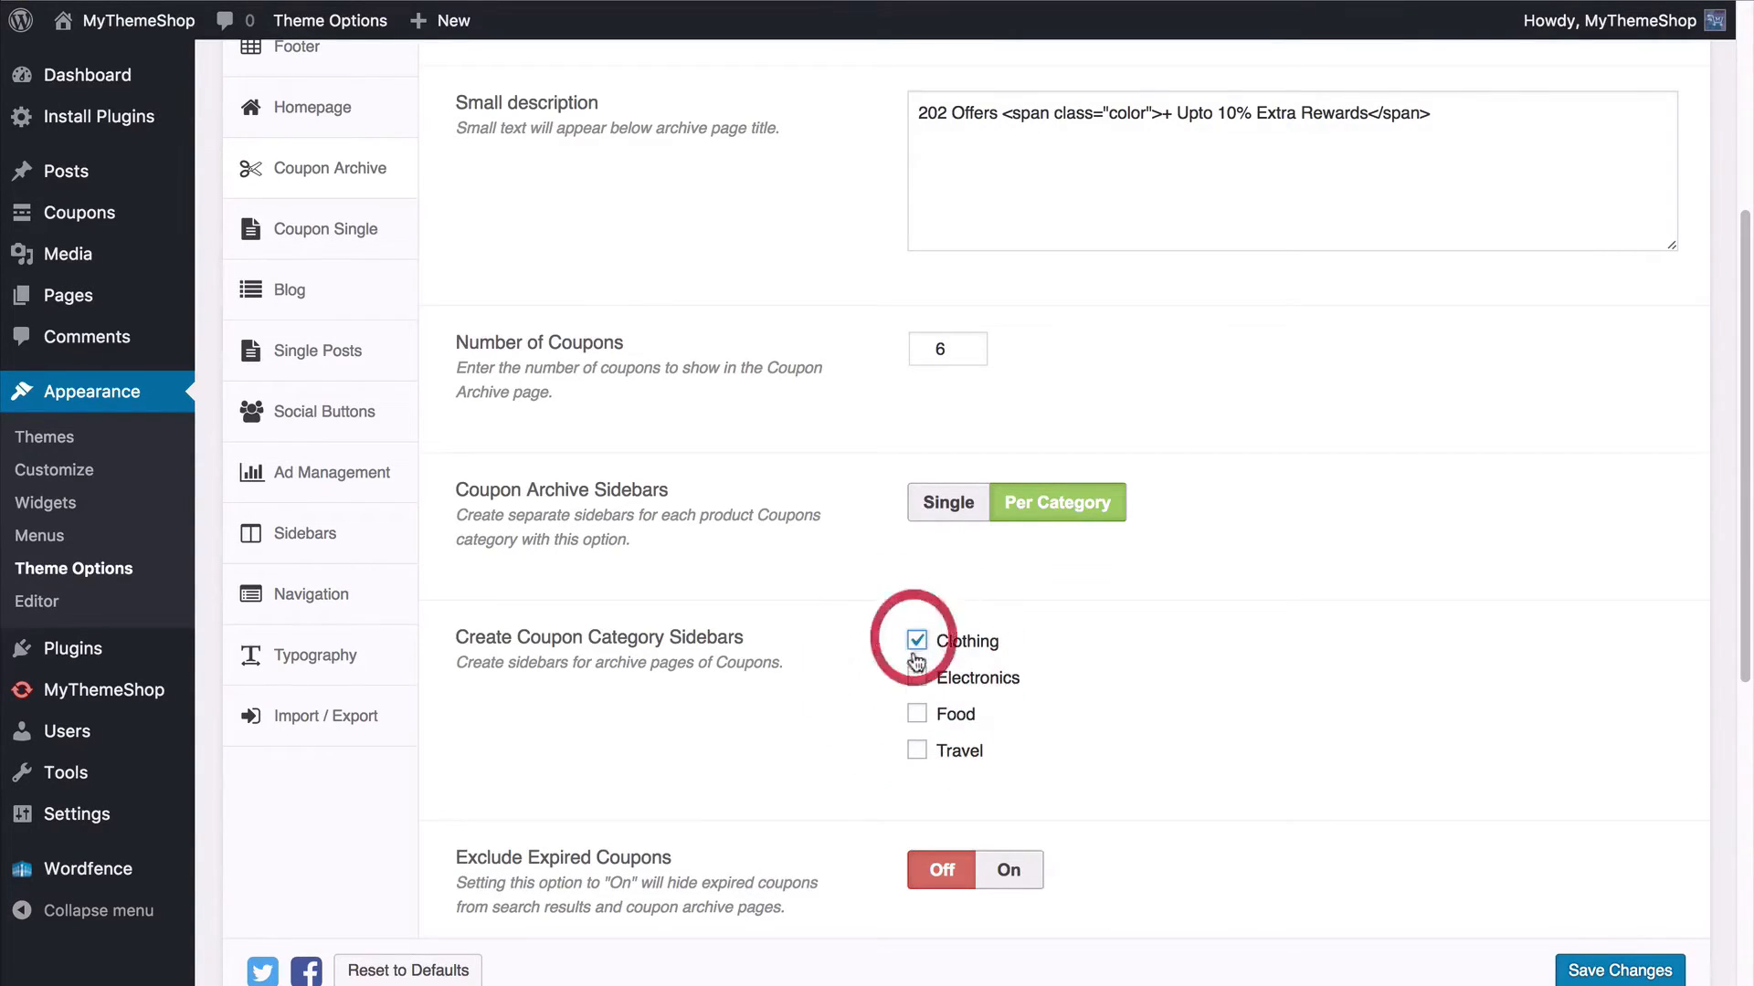
click(917, 679)
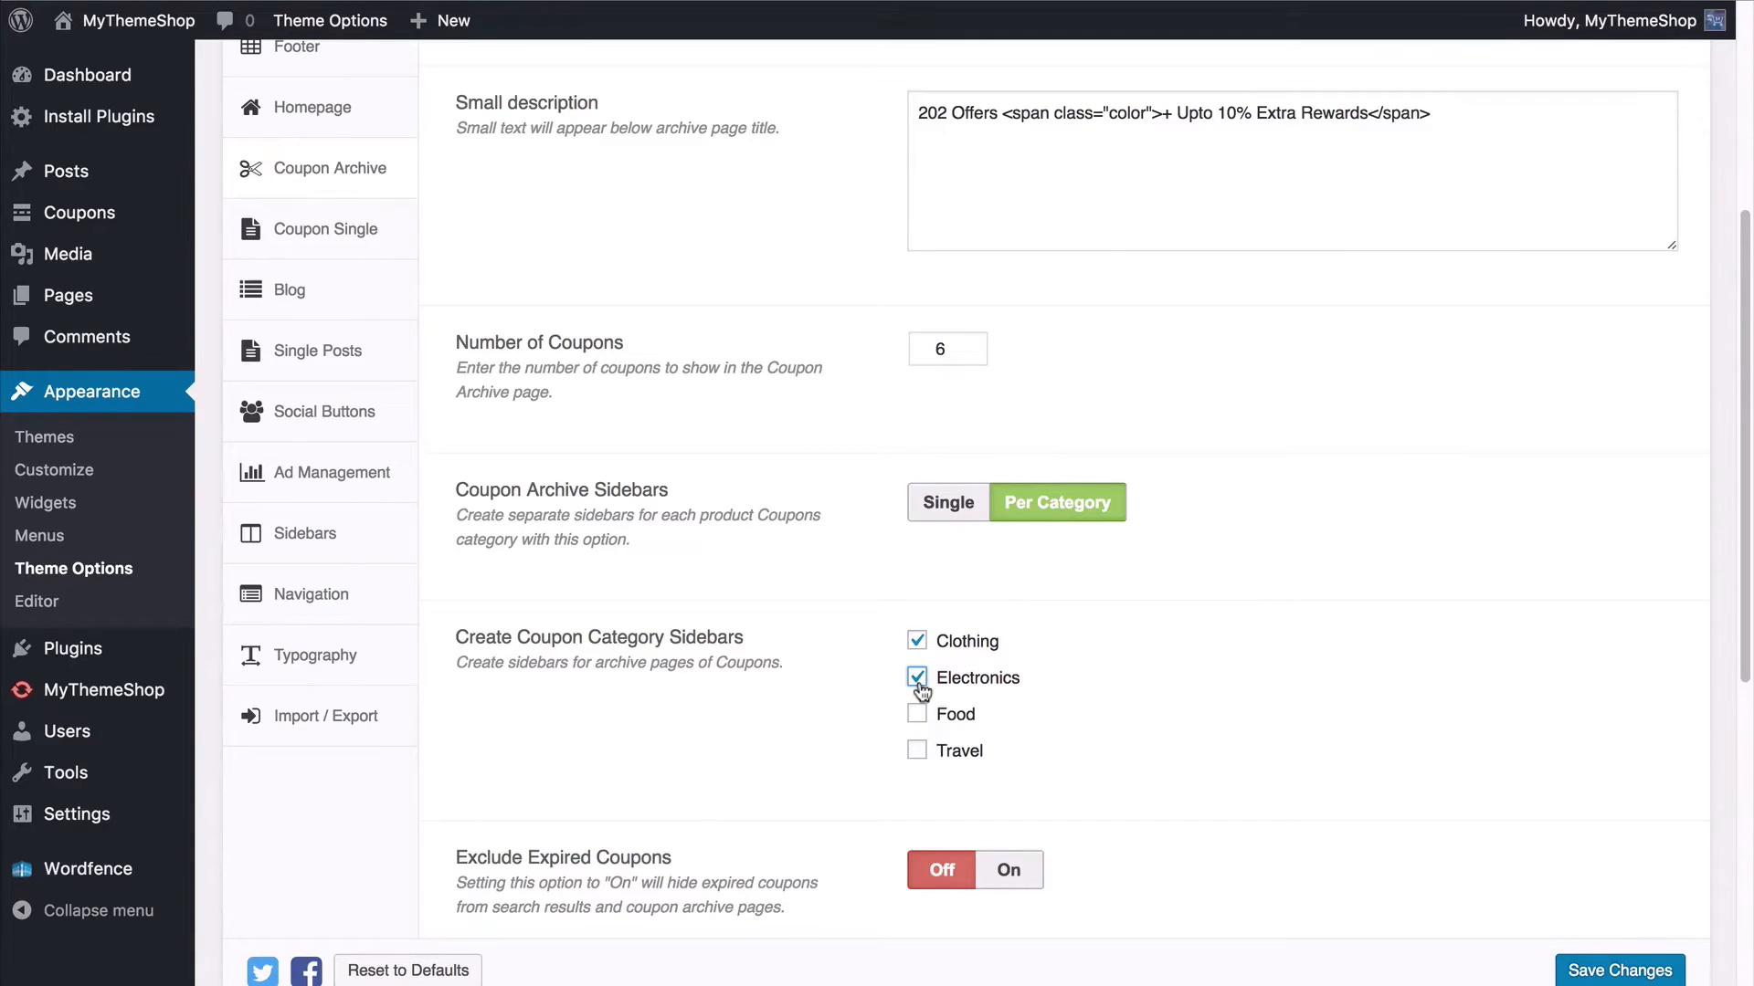
click(949, 511)
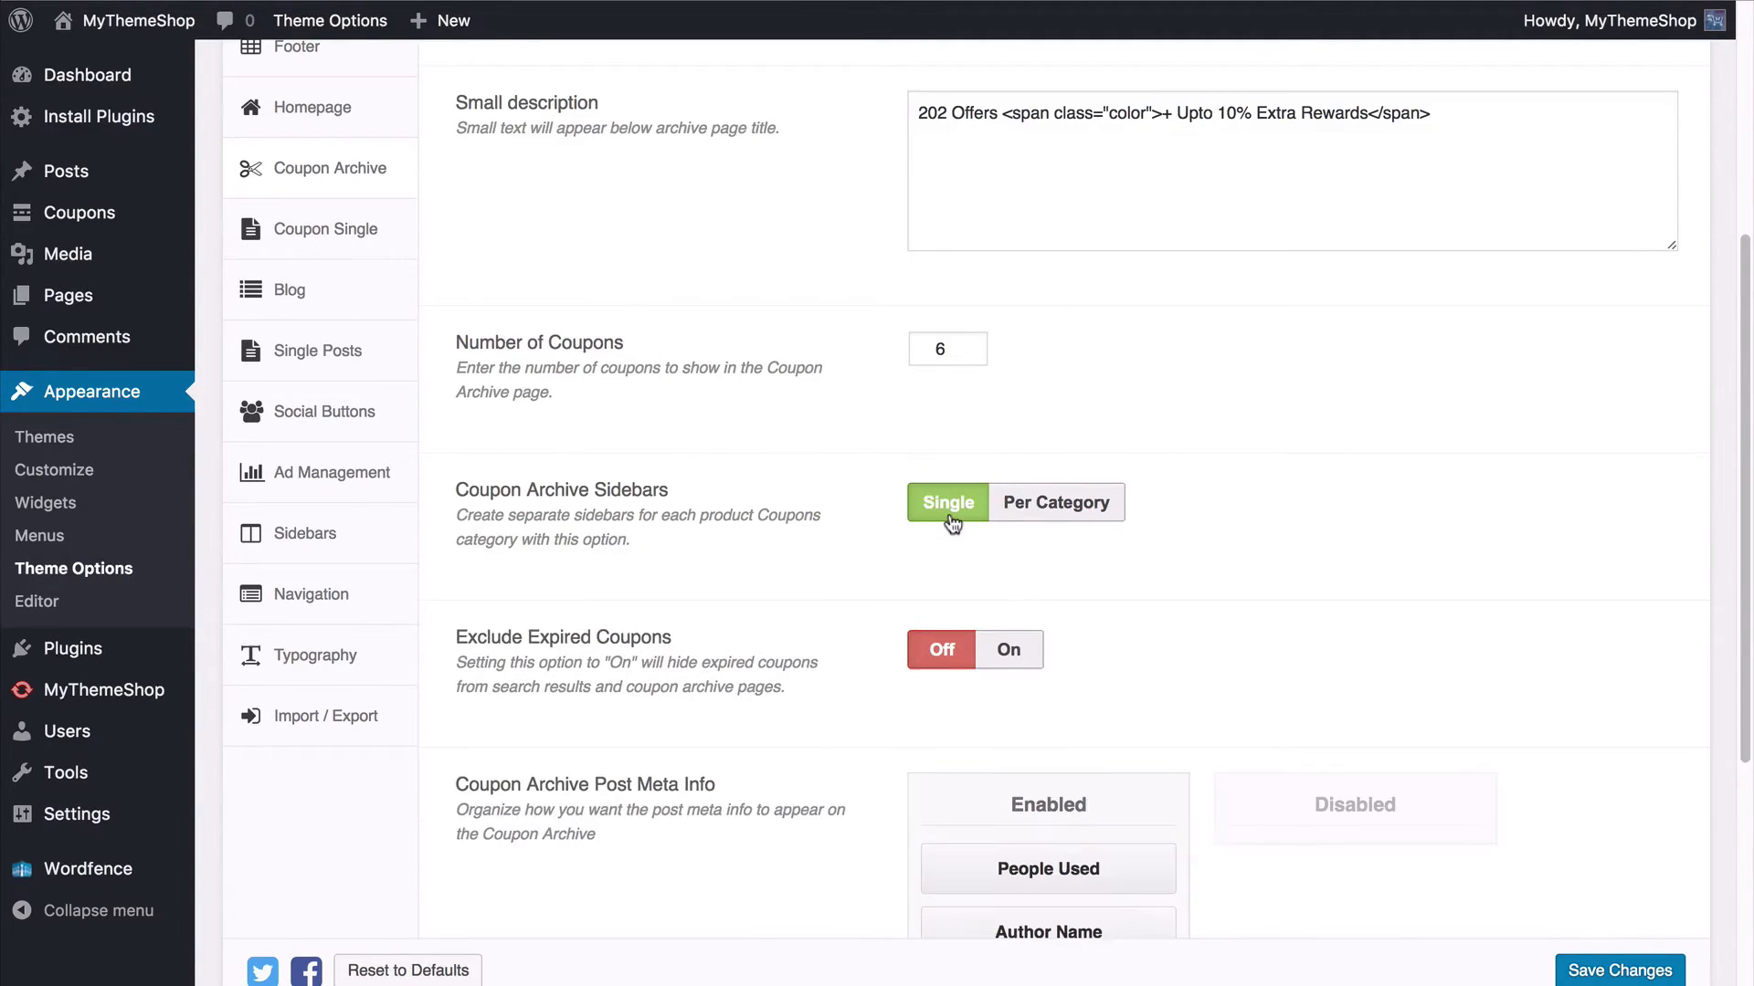
Step: Try switching Exclude Expired Coupons on, and set it back to Off
scroll(780, 548, down, 3)
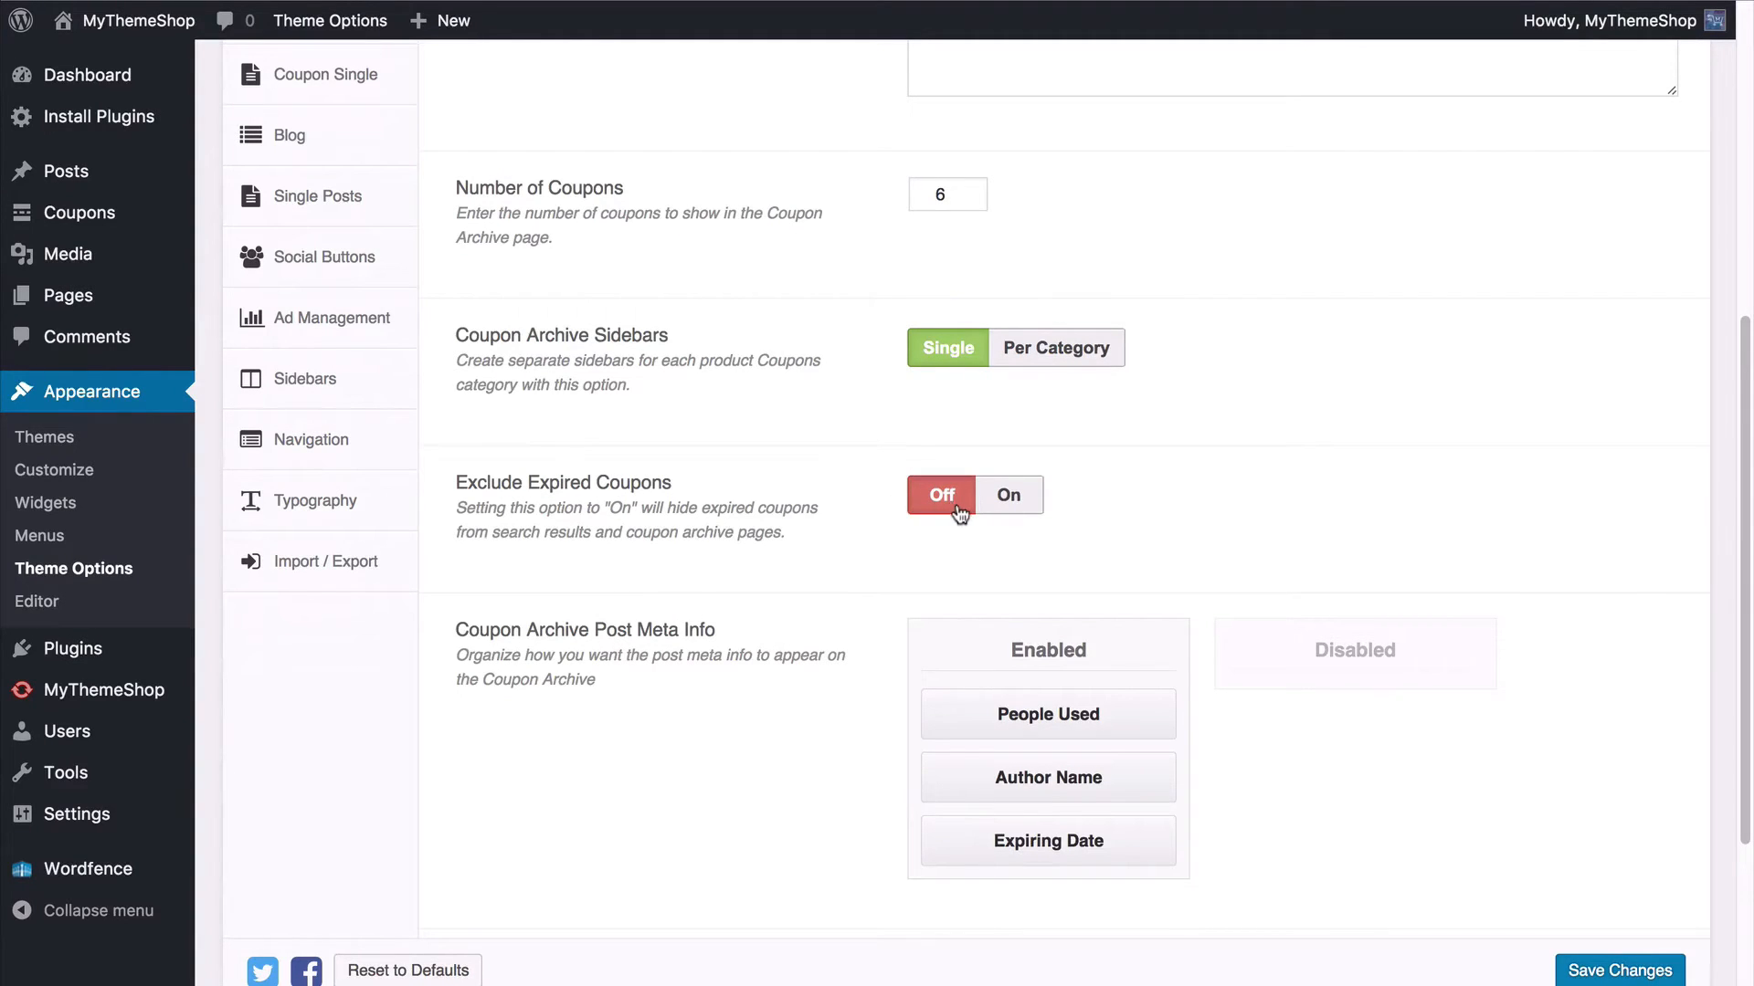
click(1009, 496)
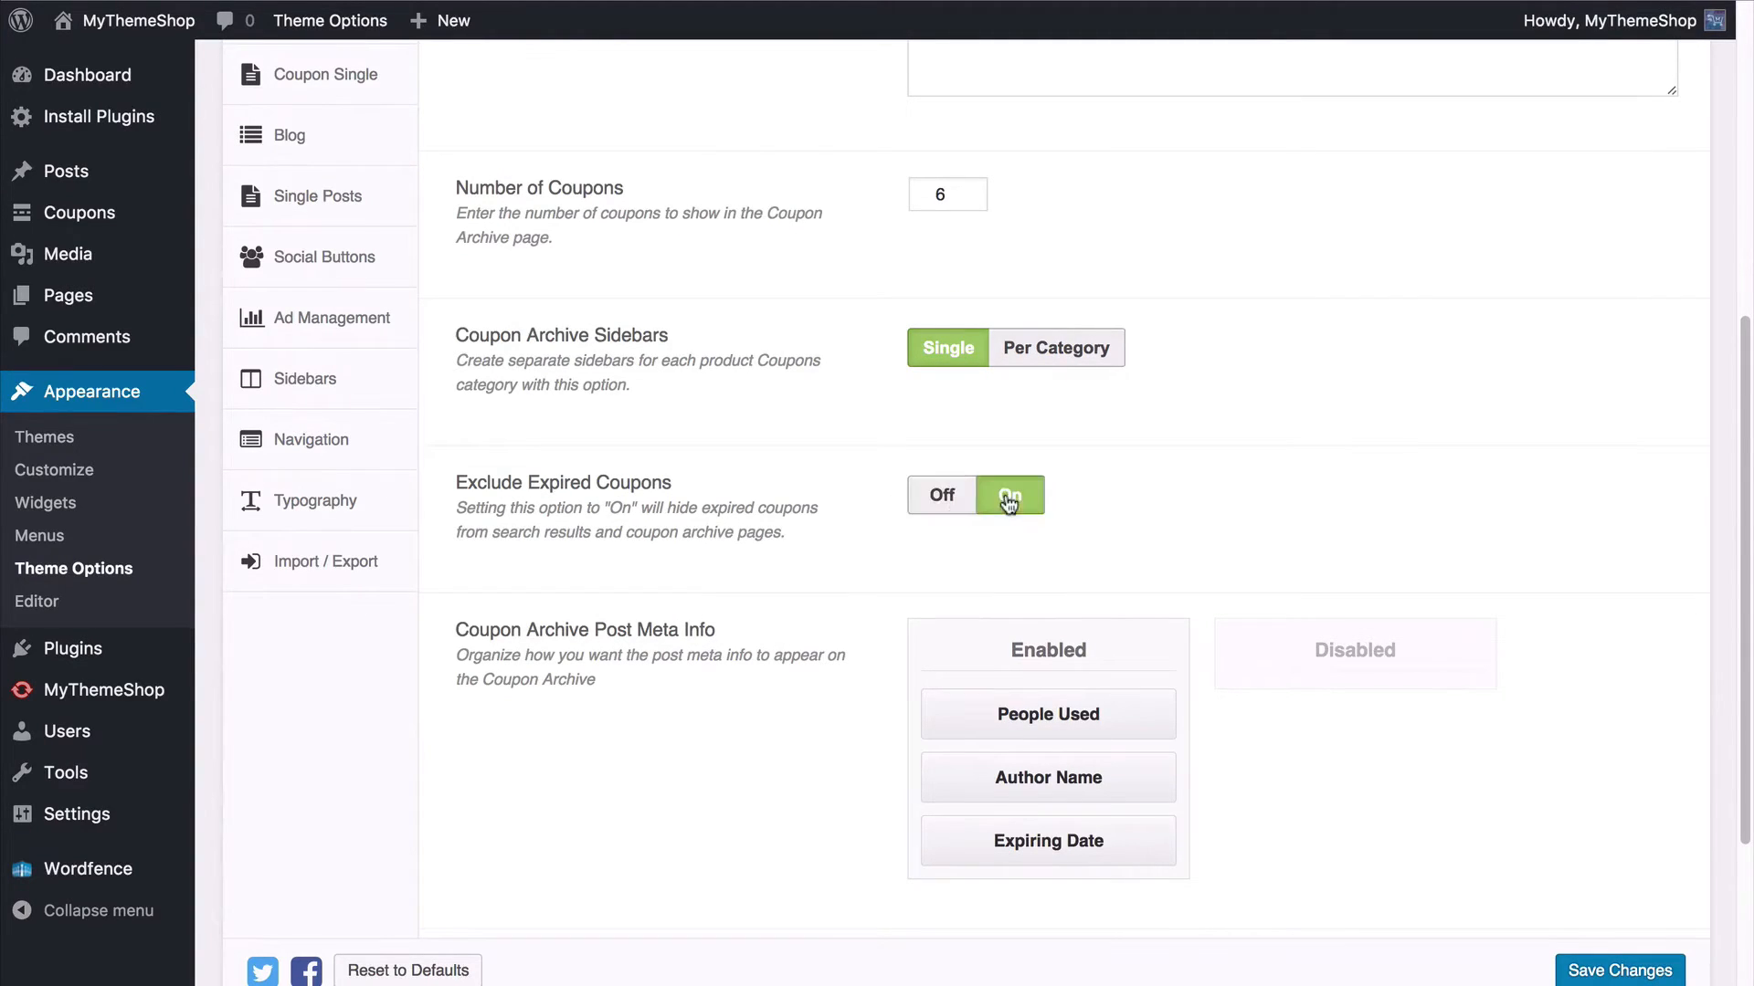
click(946, 507)
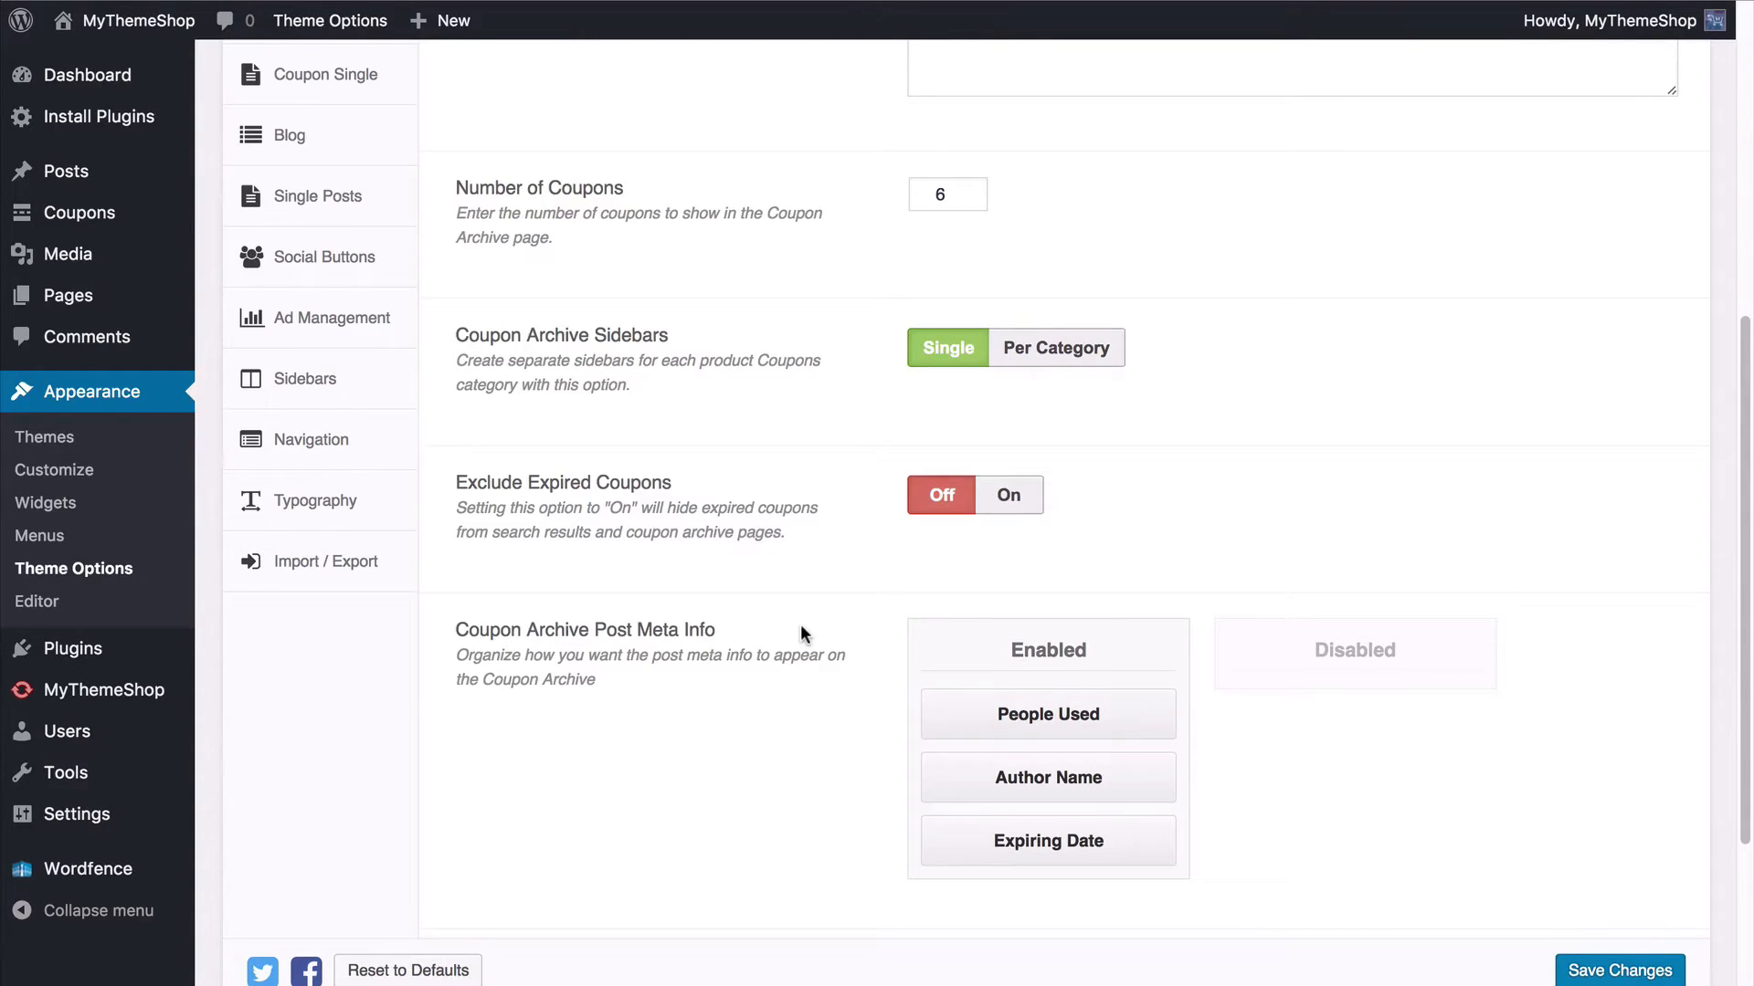
Step: Review the Coupon Archive Post Meta Info elements and compare them with the meta details on the Coupons page
scroll(776, 677, down, 3)
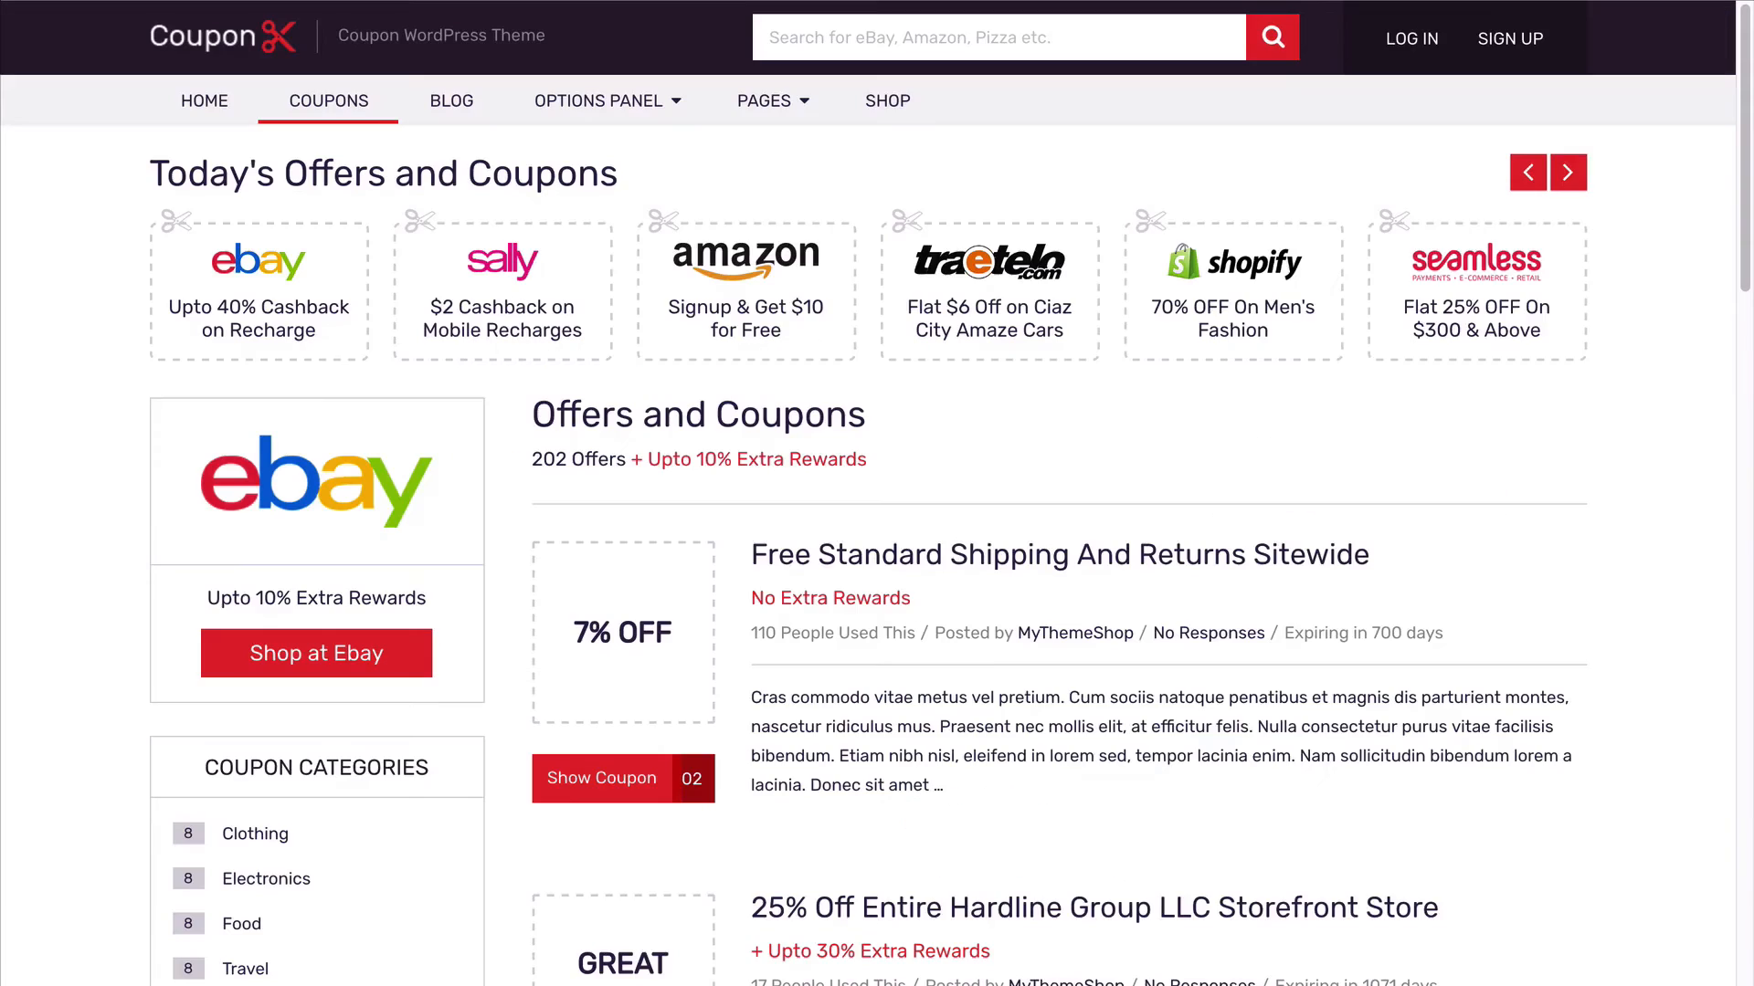
scroll(813, 561, down, 2)
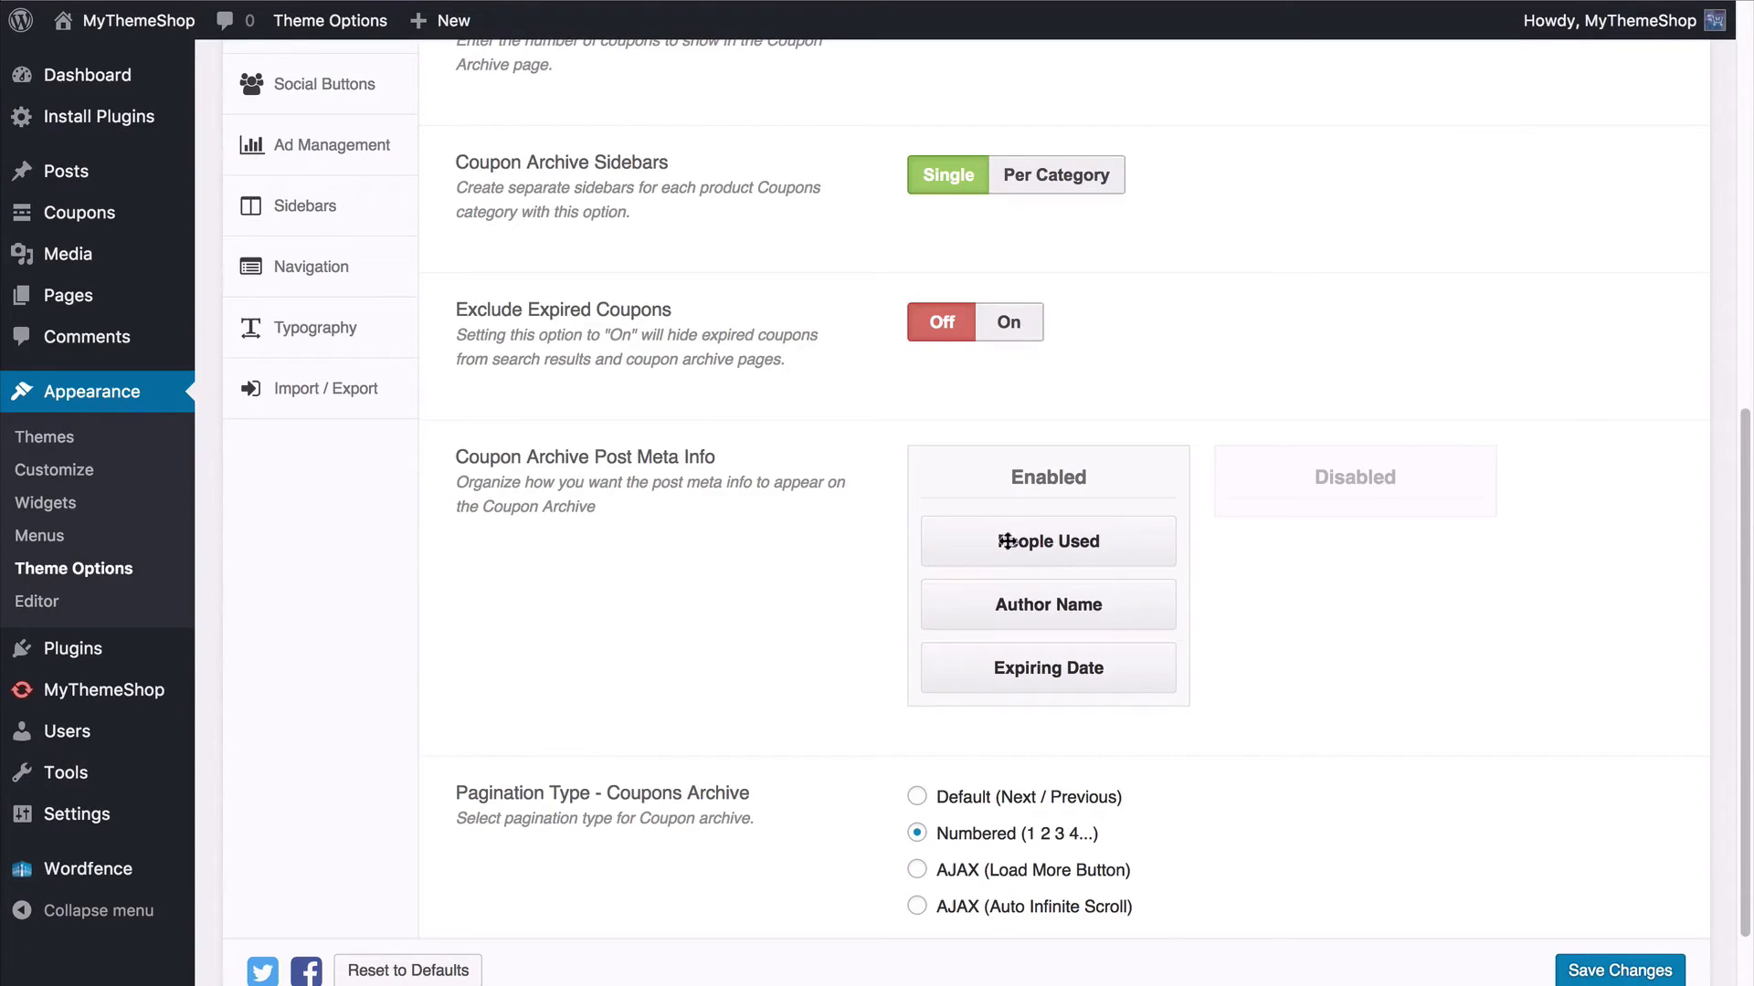
drag(1008, 541, 1049, 536)
scroll(1038, 539, down, 3)
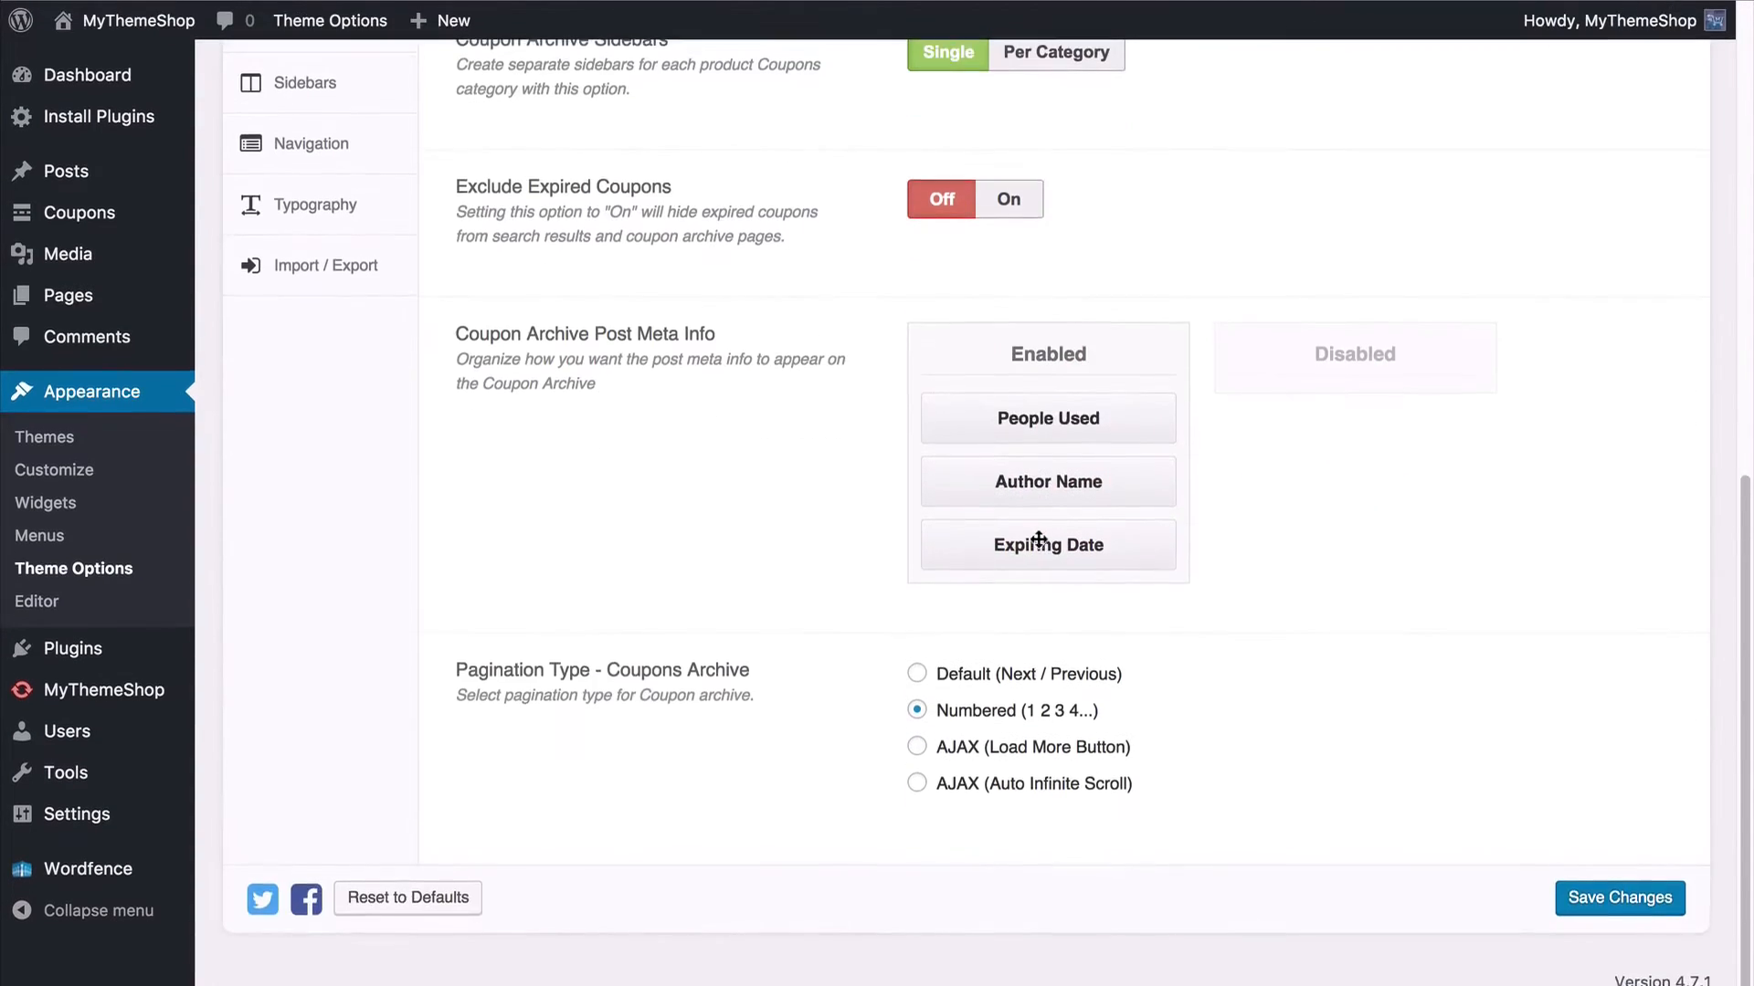
Step: Try the Default and AJAX pagination types for the coupons archive, and set the pagination back to Numbered
click(956, 678)
click(970, 711)
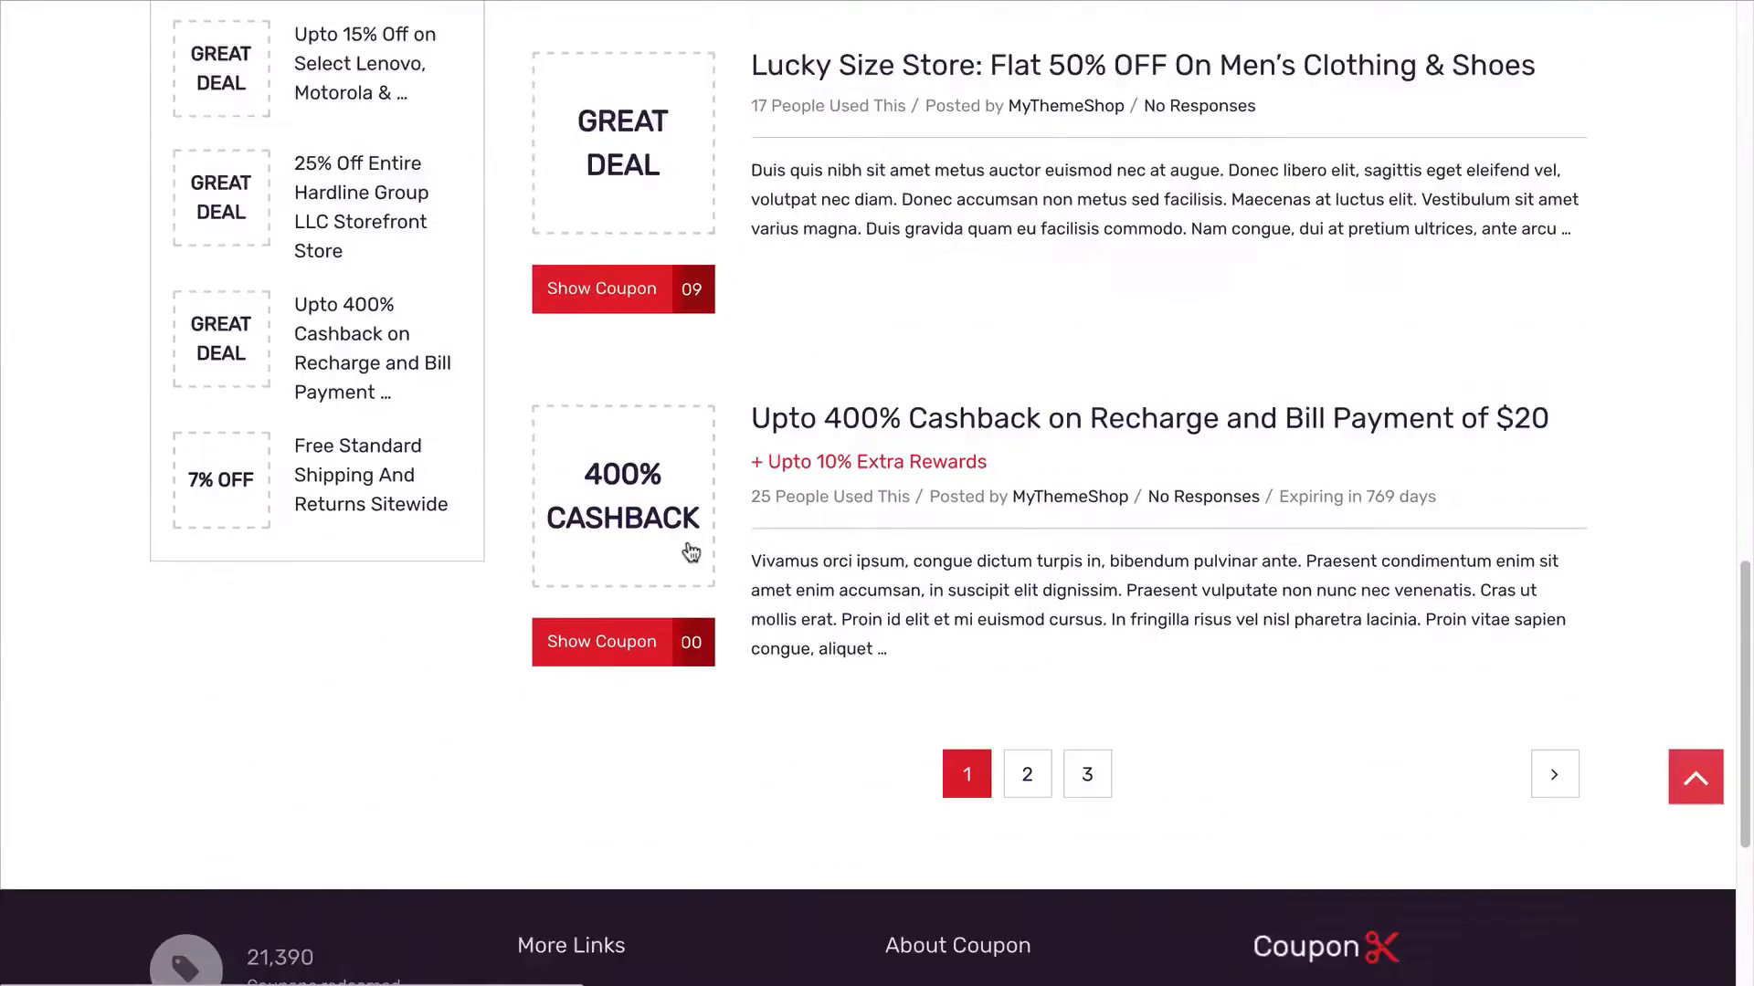
scroll(690, 551, down, 5)
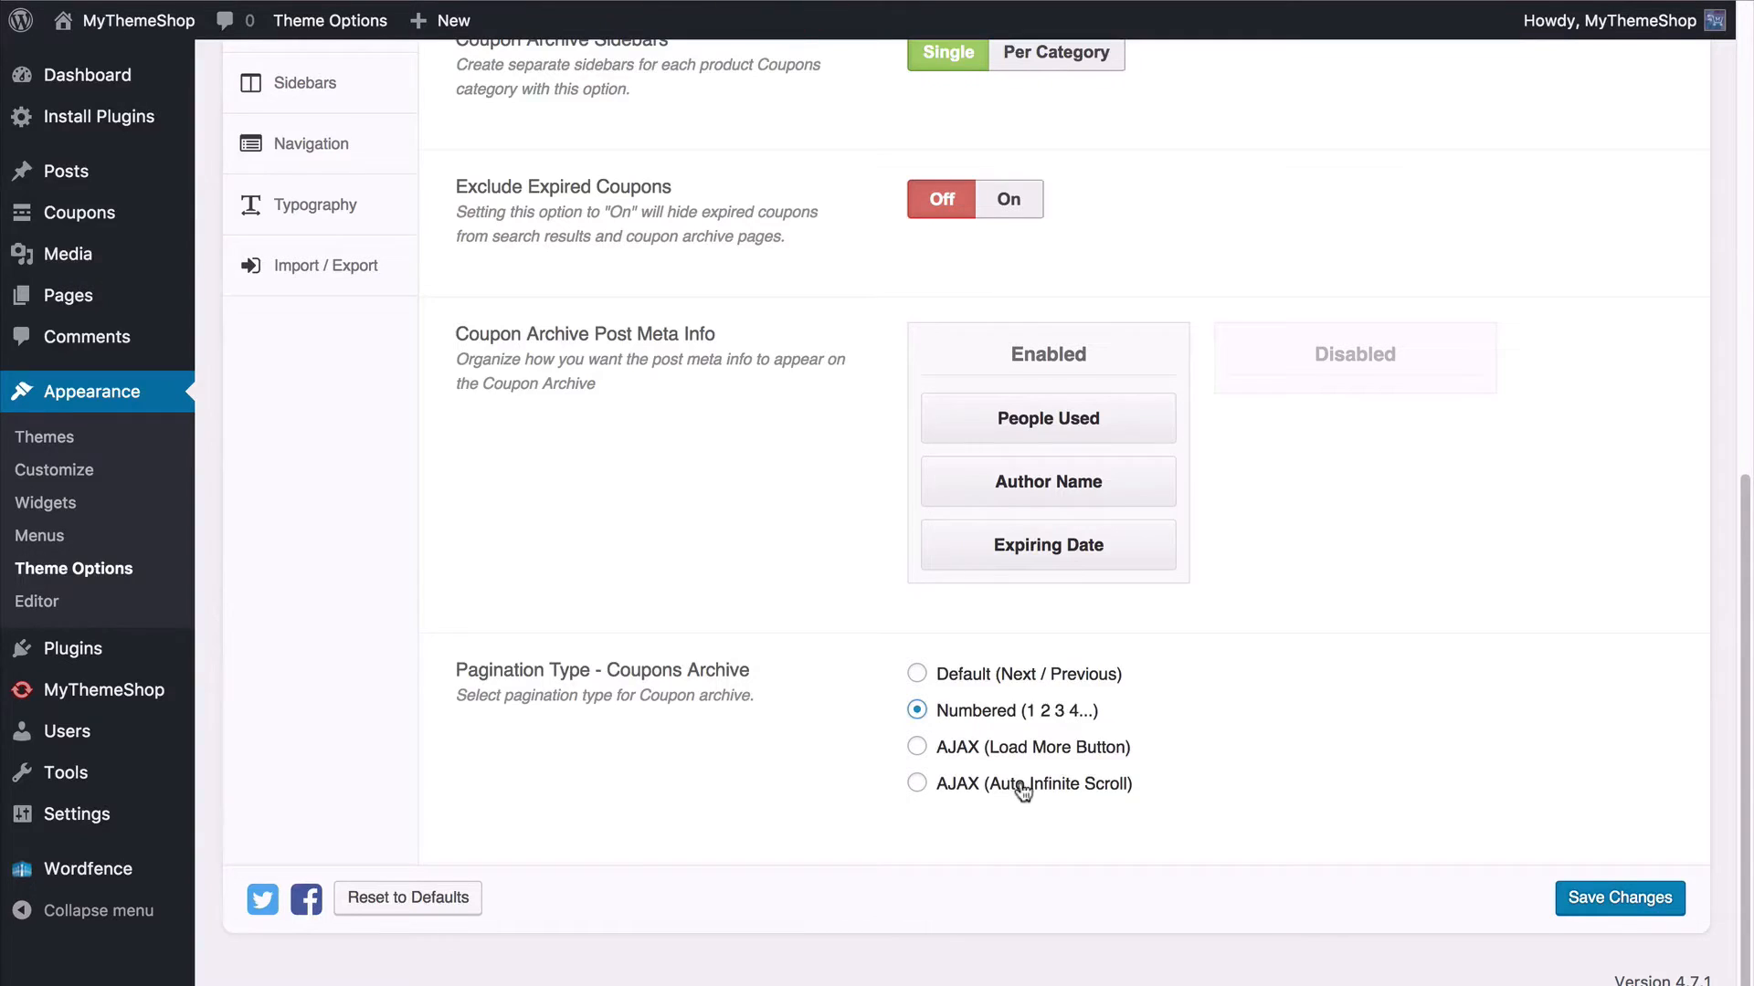
click(1064, 758)
click(1041, 793)
click(1071, 750)
click(976, 784)
click(975, 745)
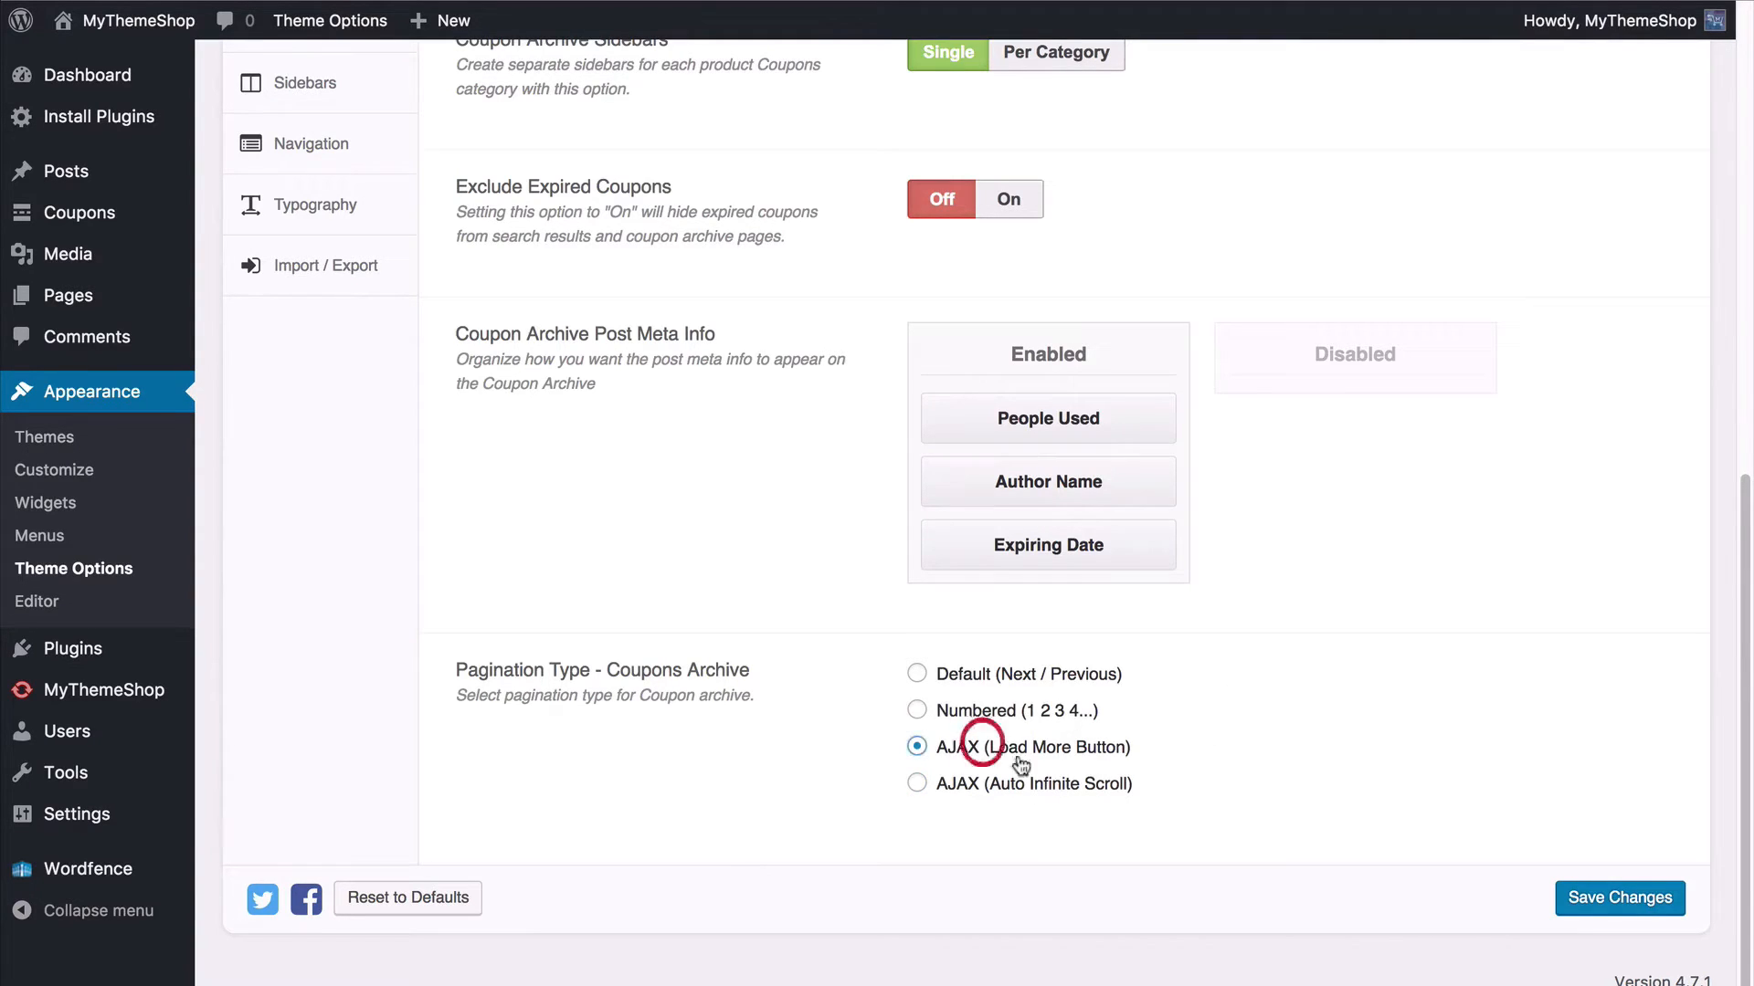
click(955, 720)
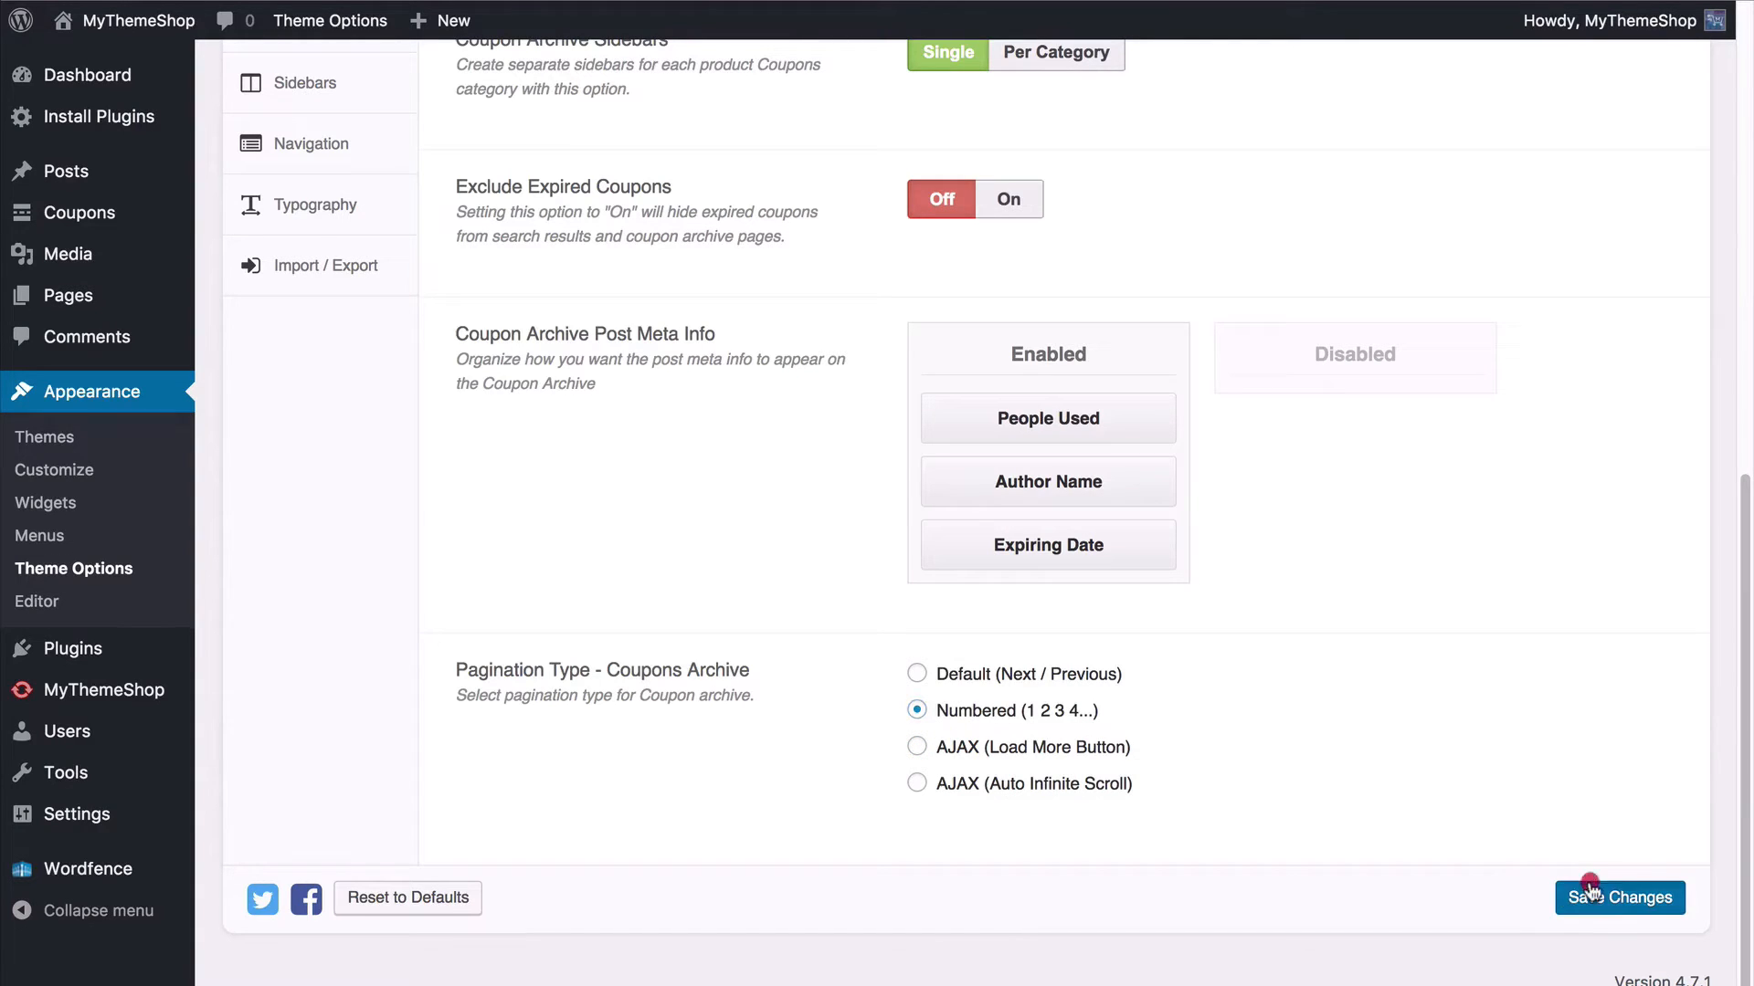
Step: Save the Coupon Archive settings and open the Coupon Single settings
click(1586, 896)
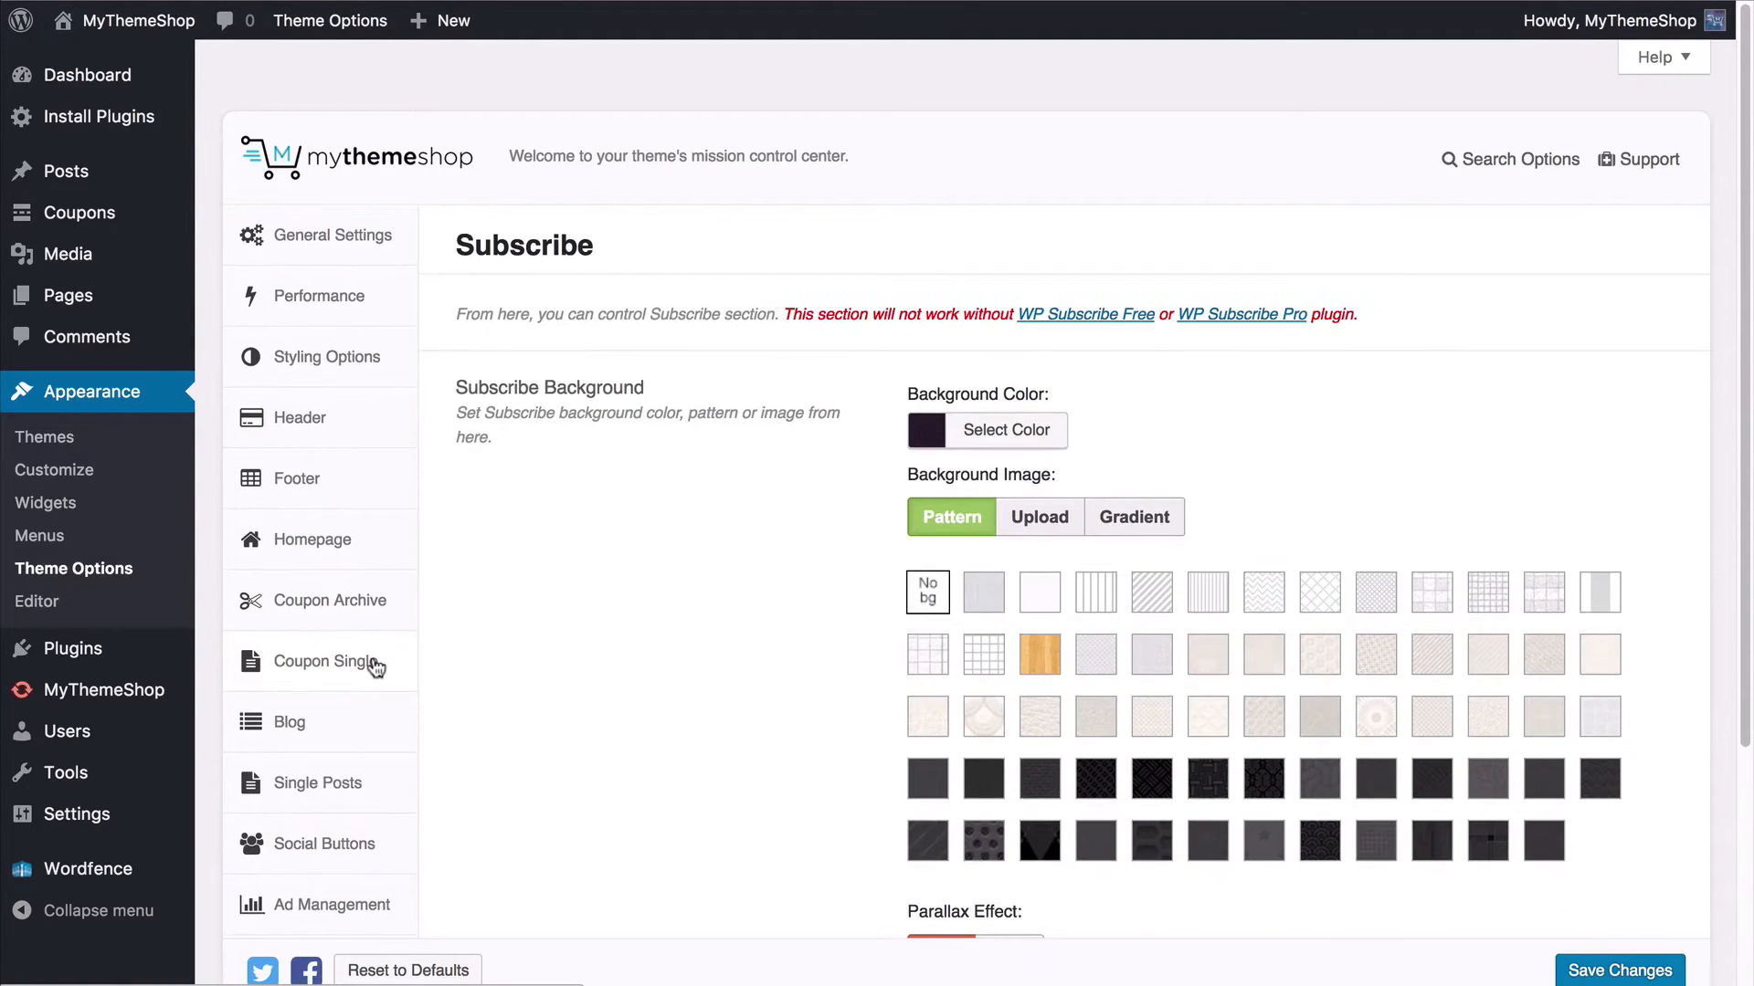
click(372, 659)
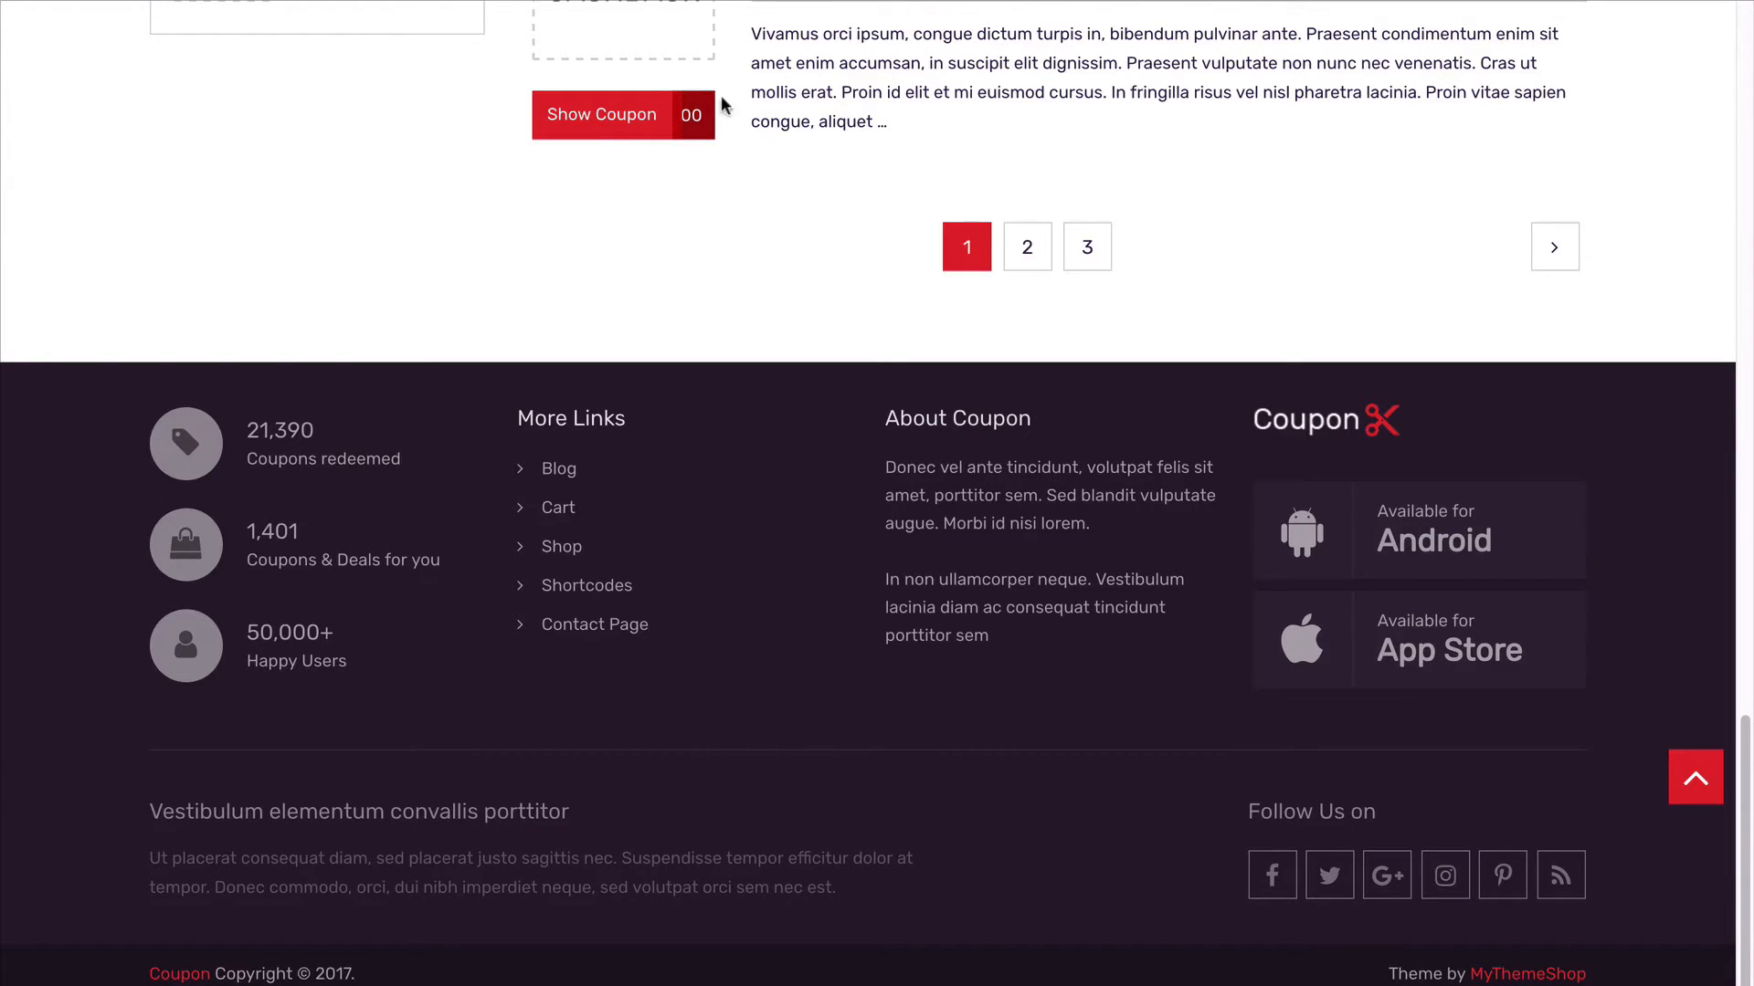
Step: Examine a single coupon page and compare it with the Coupon Single Post Layout elements
scroll(720, 95, up, 10)
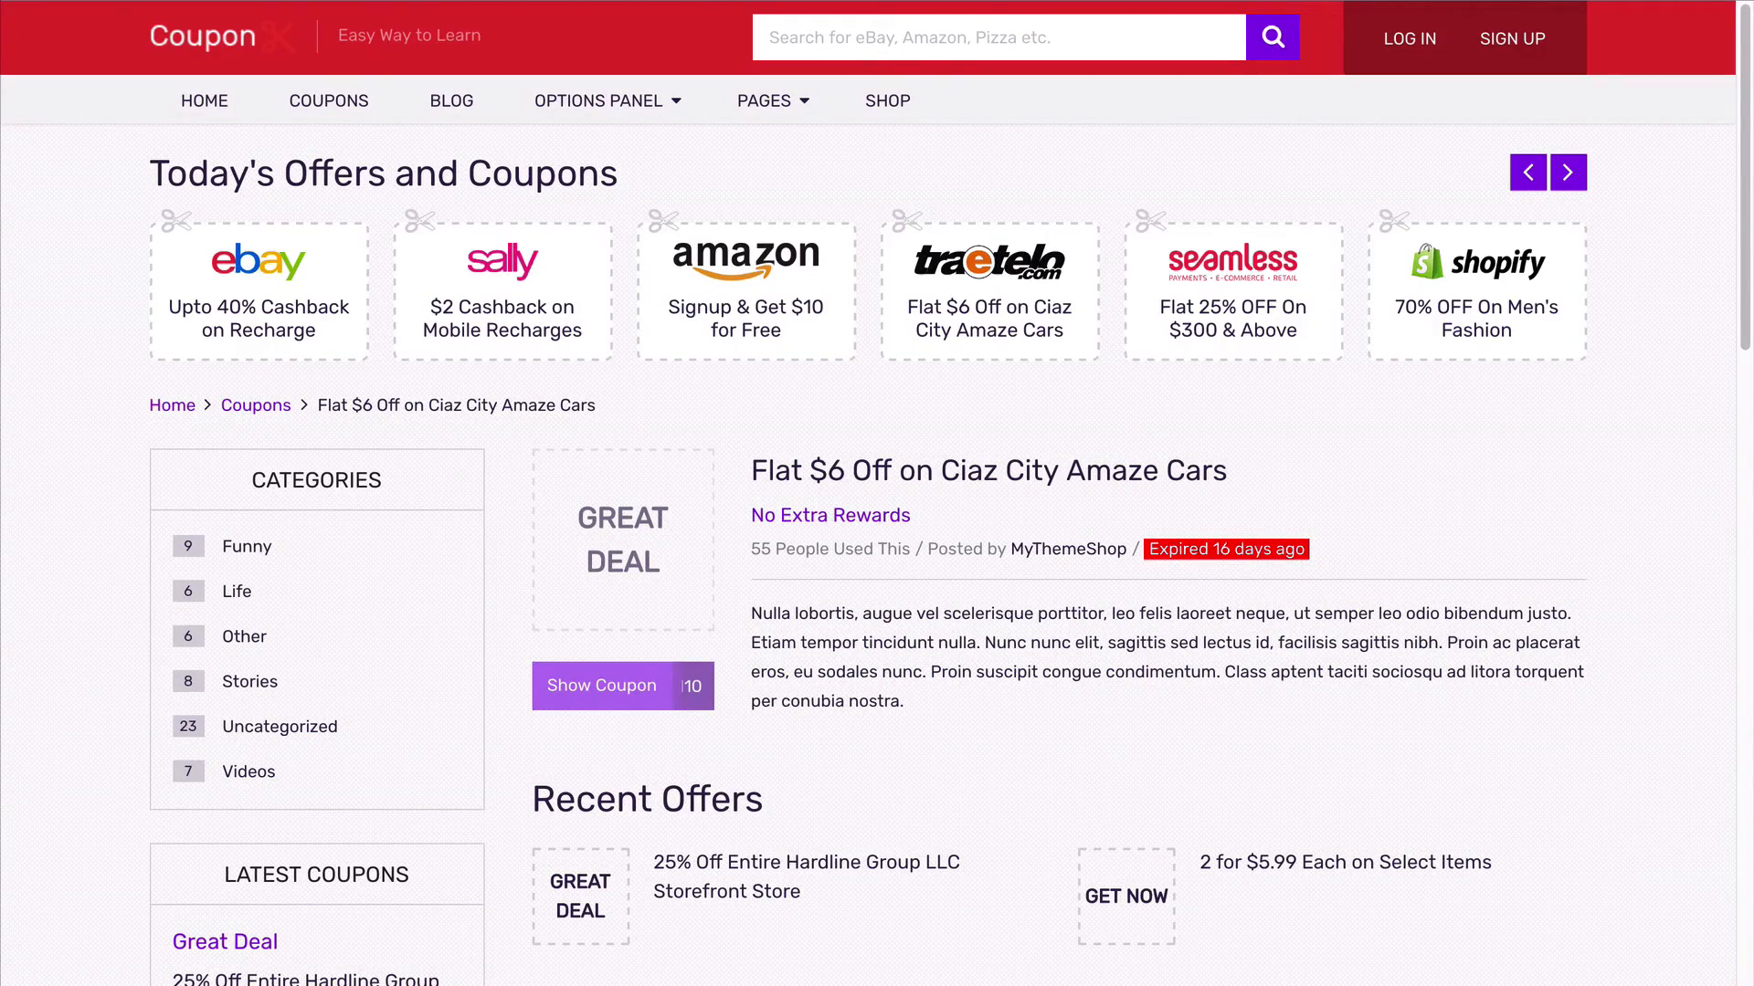
scroll(618, 475, down, 2)
scroll(621, 475, up, 2)
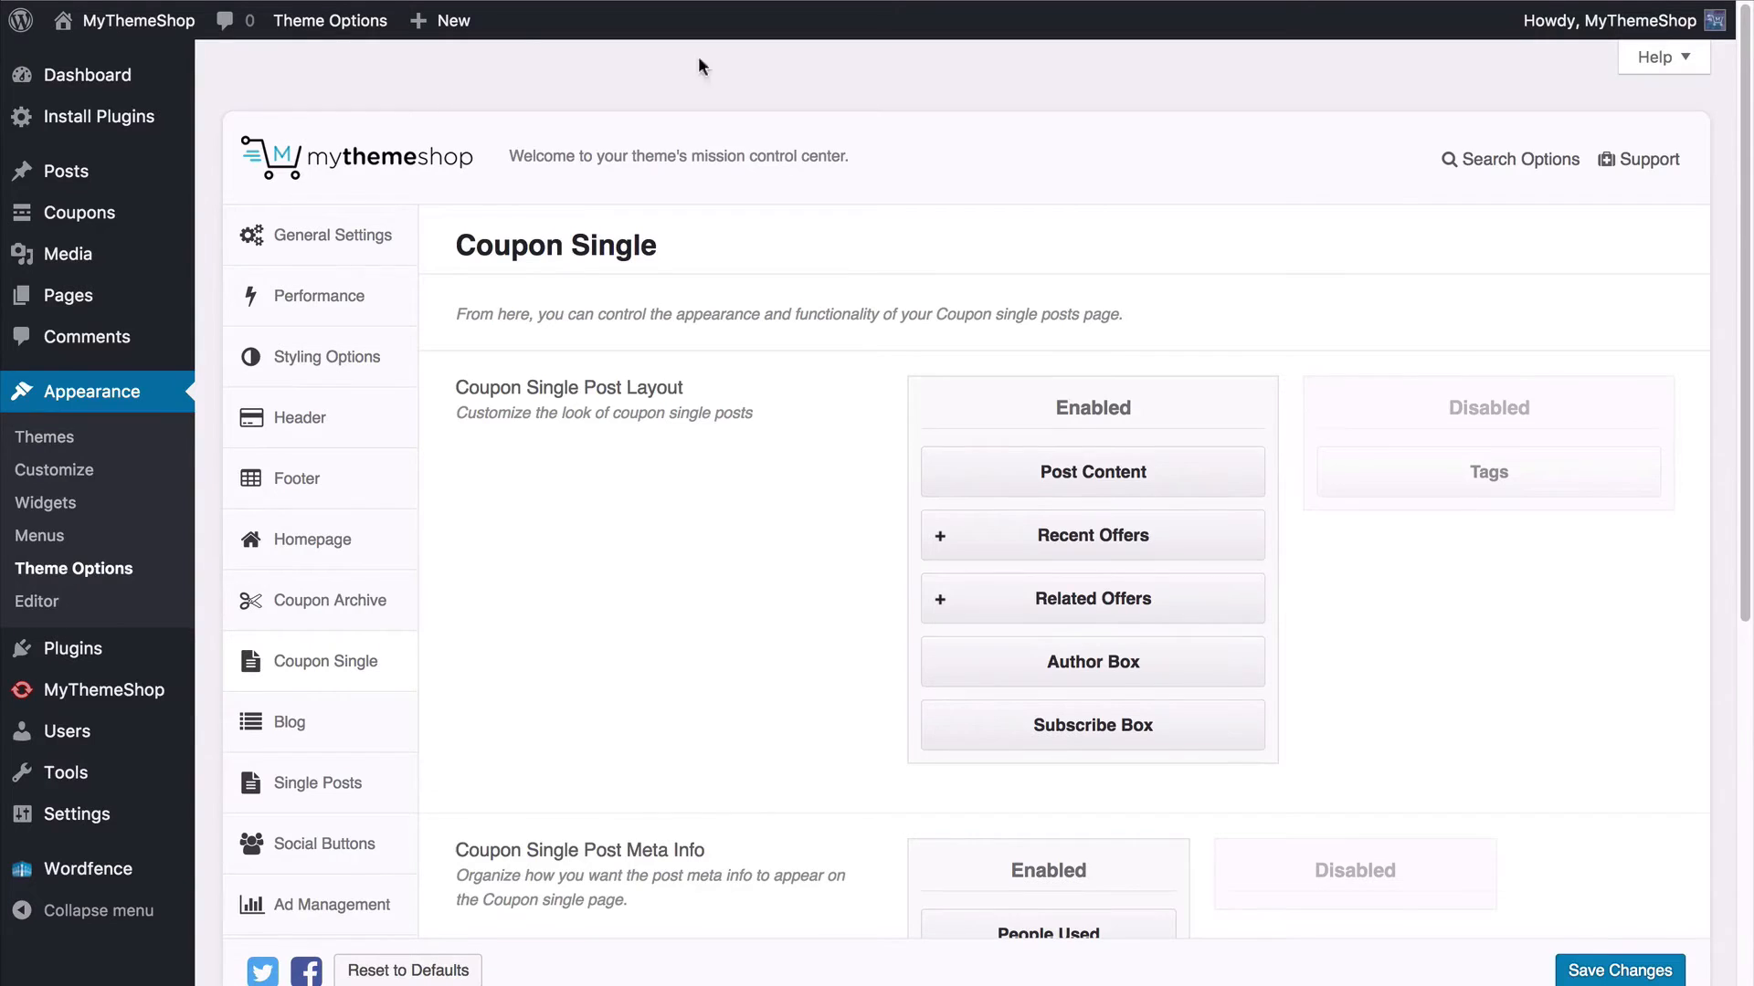
scroll(698, 609, down, 1)
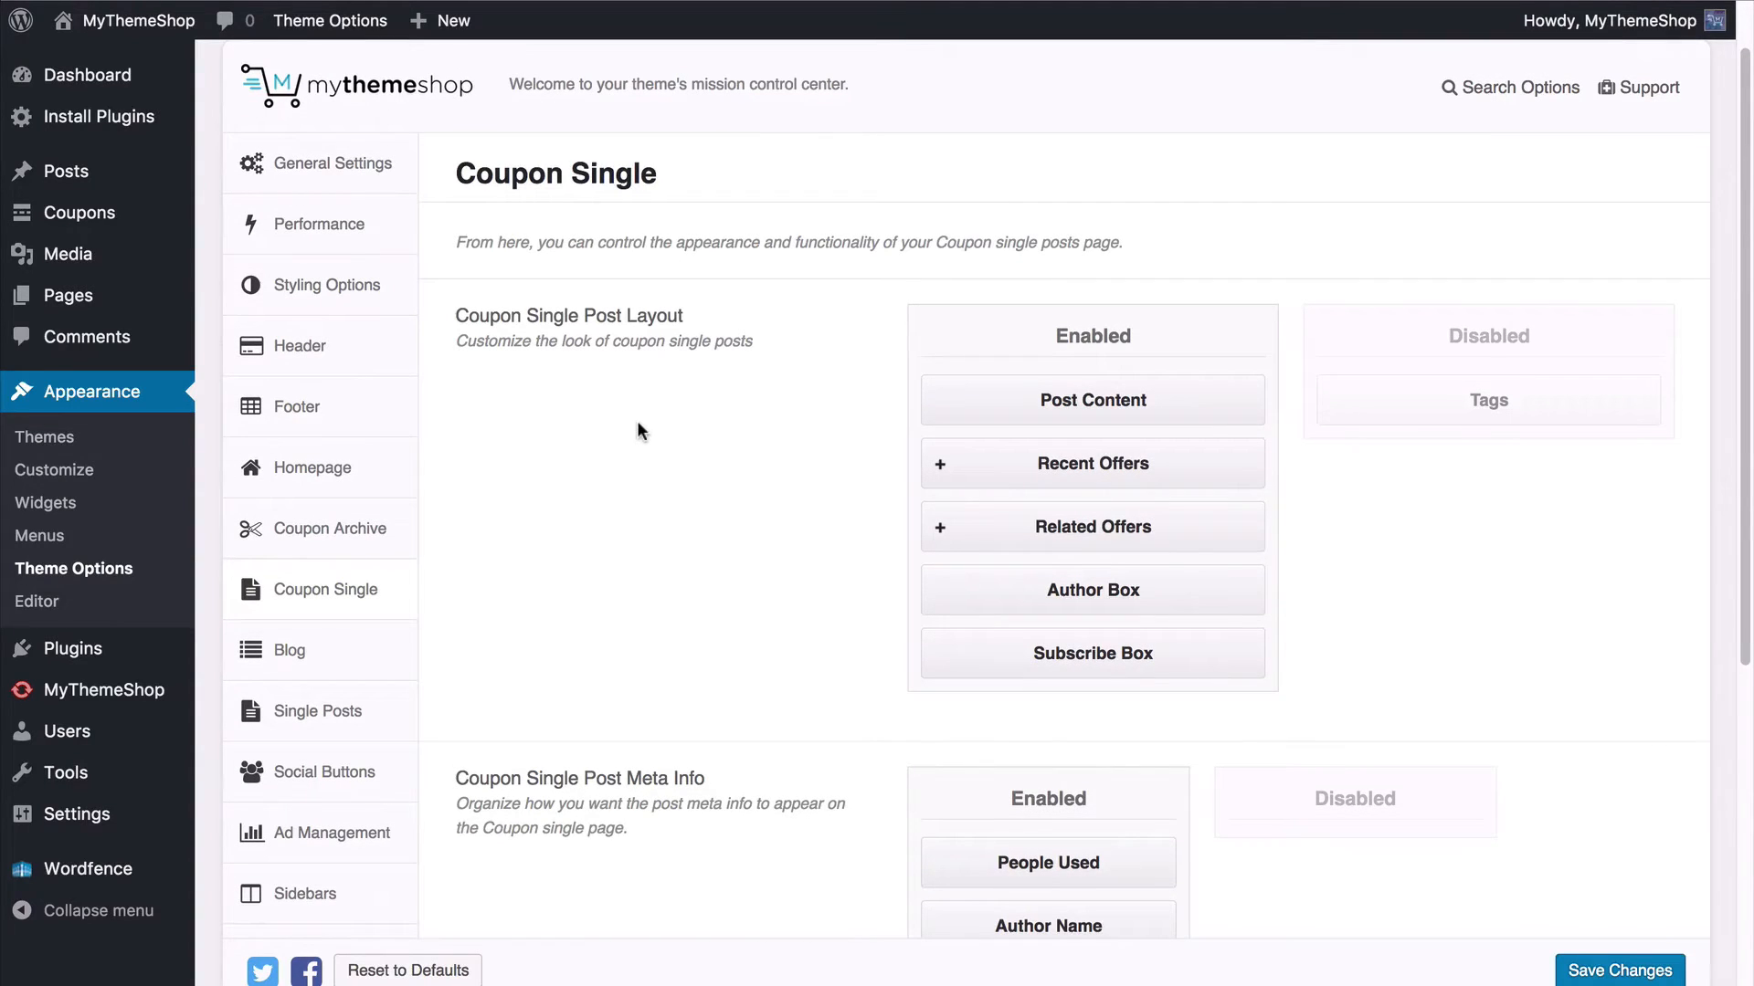
scroll(637, 420, down, 1)
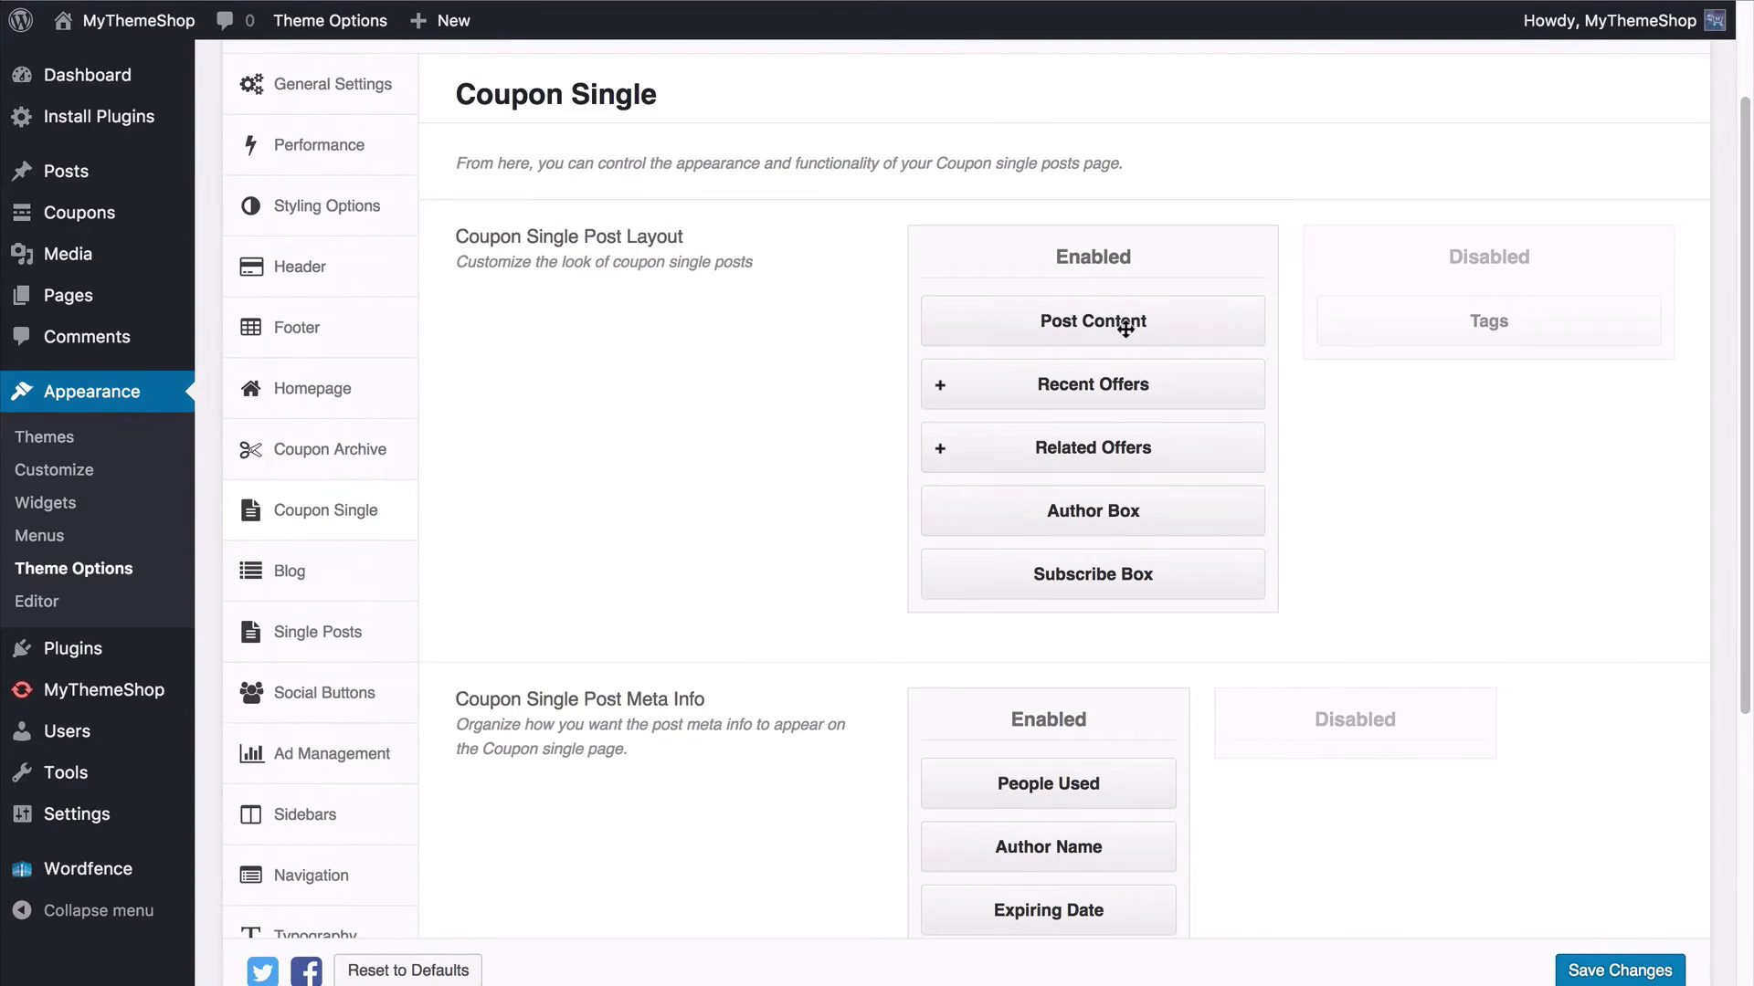
Step: Review the Recent Offers and Related Offers layout elements and check both sections on the single coupon page
click(1009, 379)
scroll(1000, 361, down, 1)
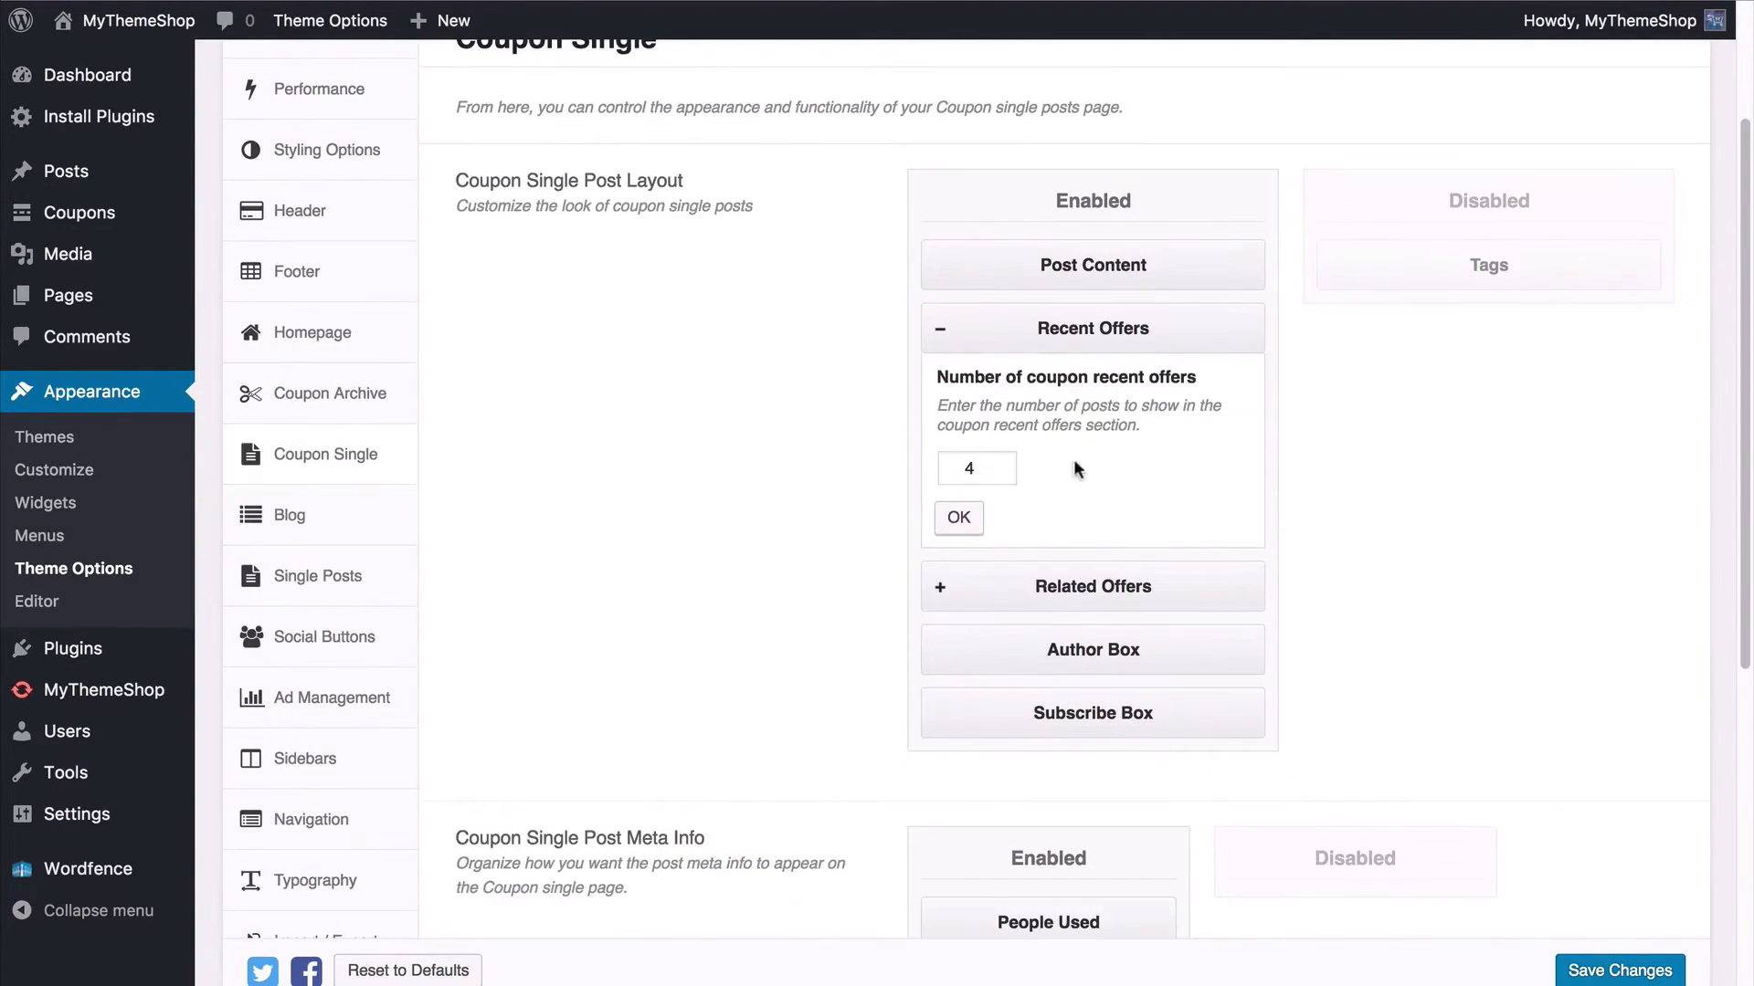
click(981, 338)
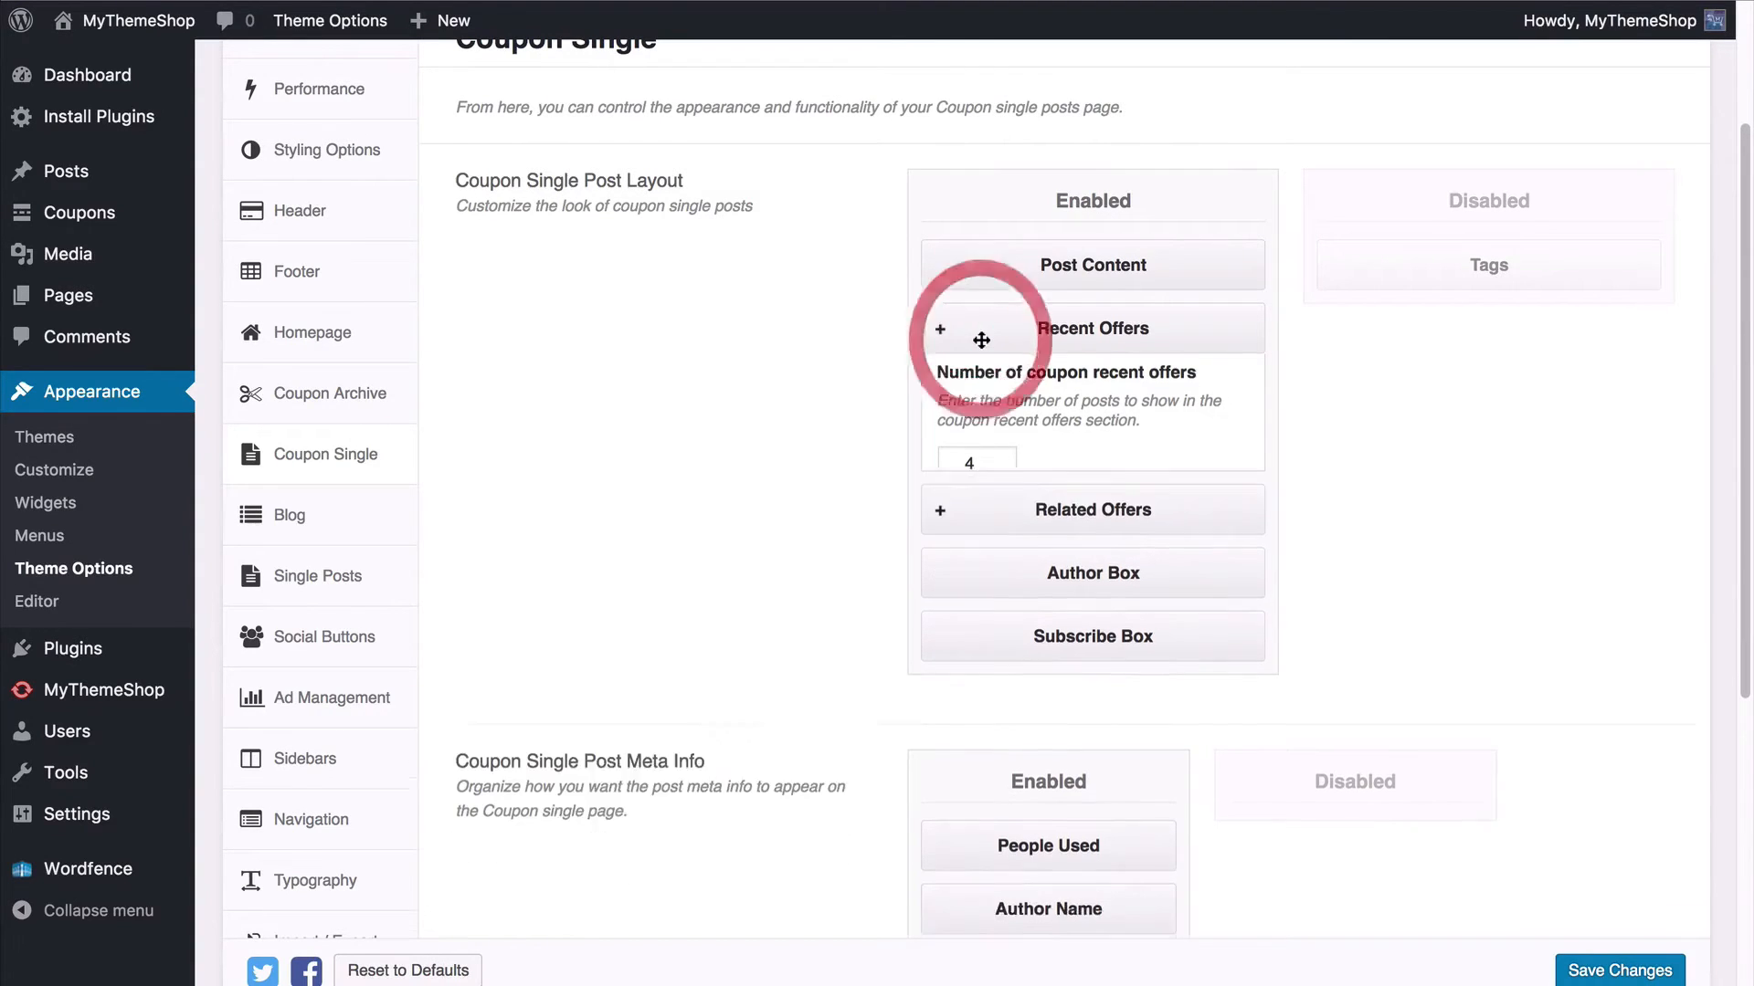
click(973, 388)
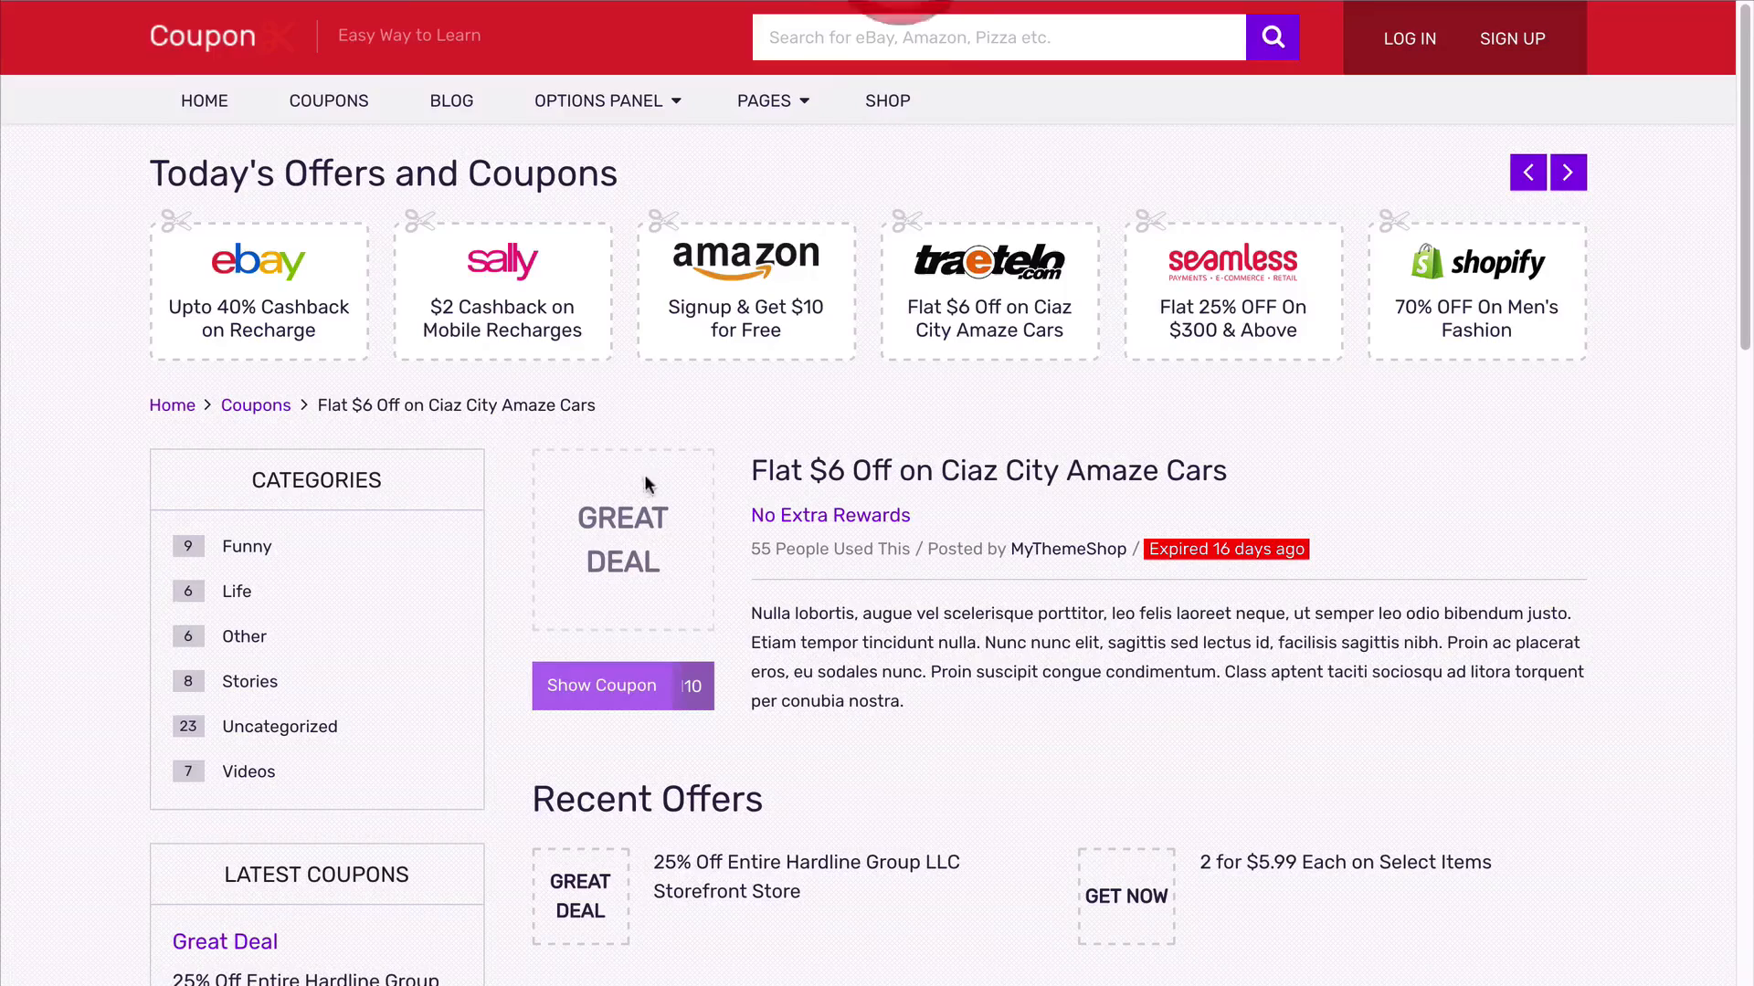
scroll(1000, 493, down, 5)
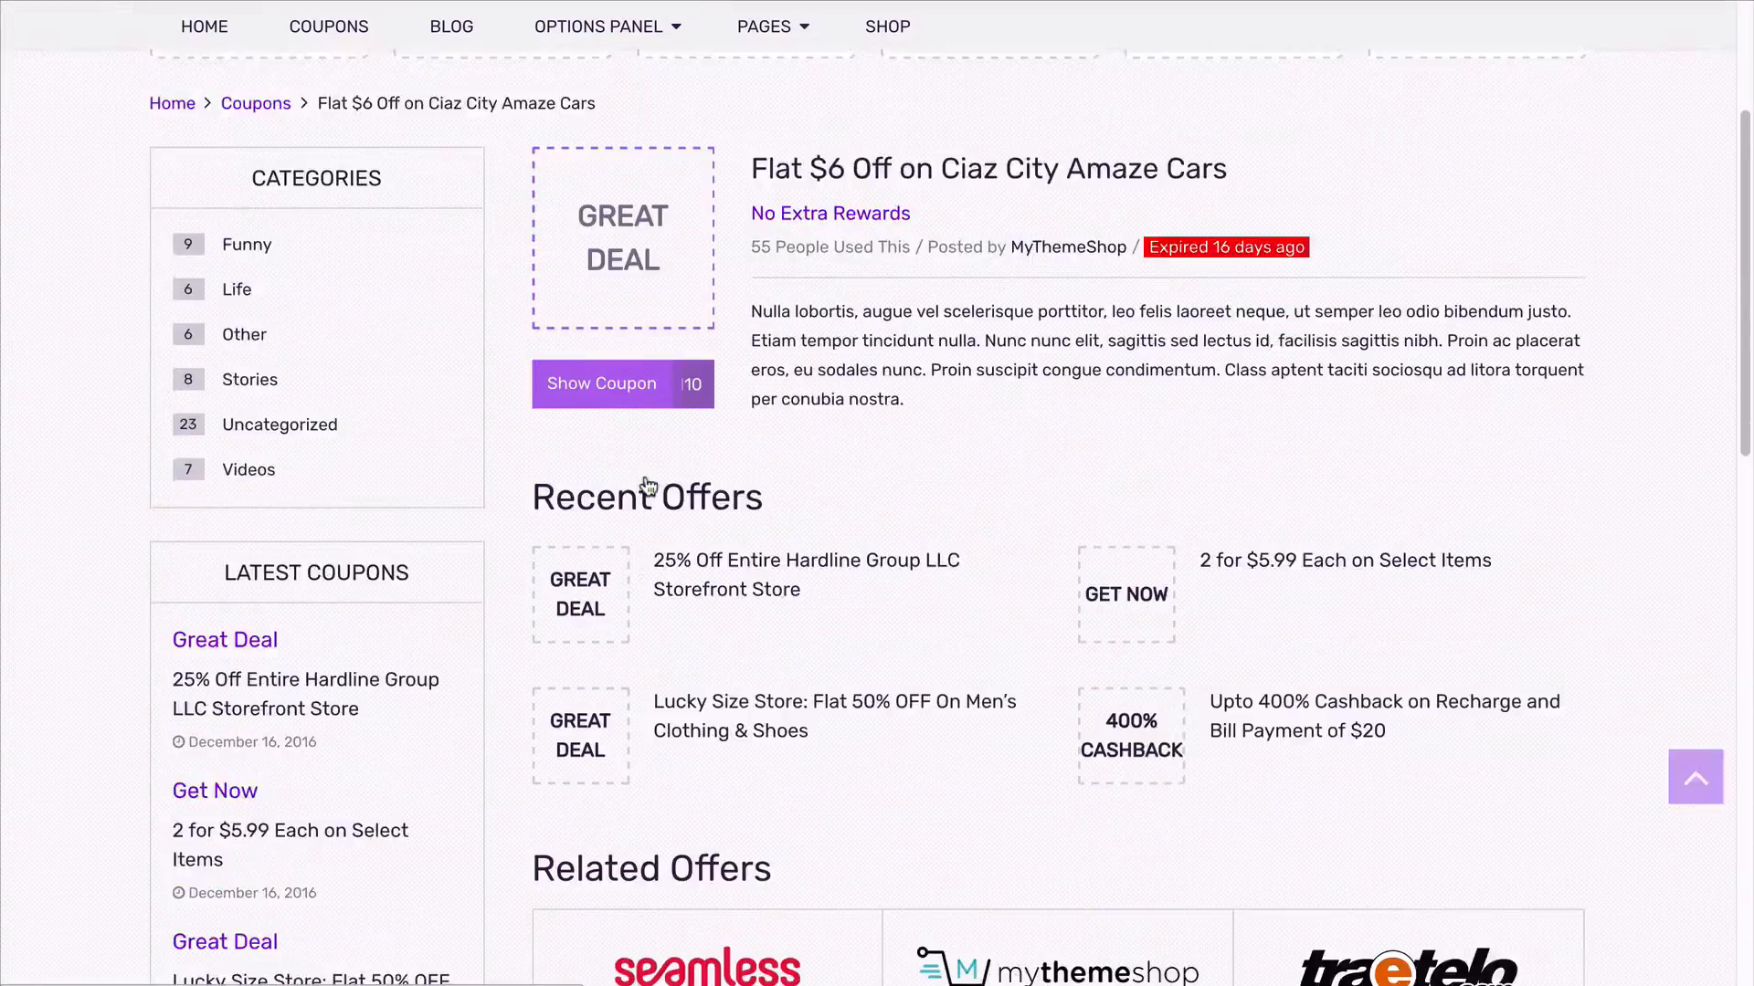
scroll(1000, 496, down, 3)
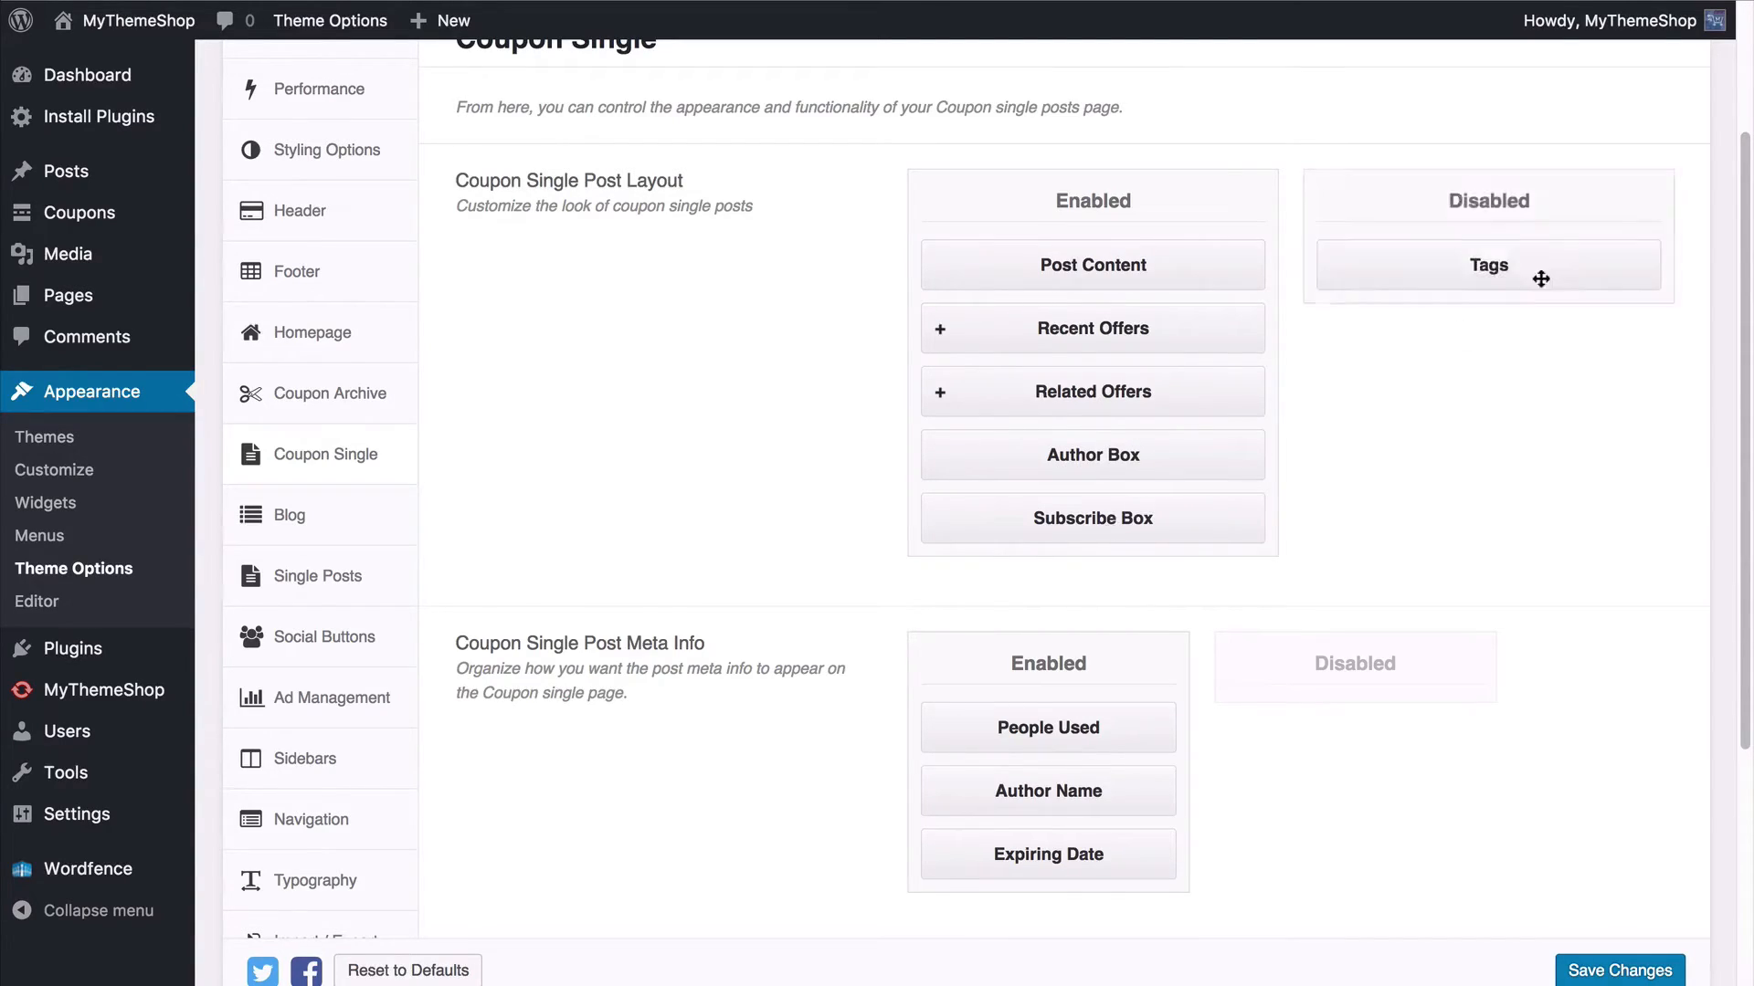
Step: Examine the disabled Tags element, the coupon page's author and subscribe boxes, and the Coupon Single Post Meta Info elements
drag(1541, 278, 1488, 223)
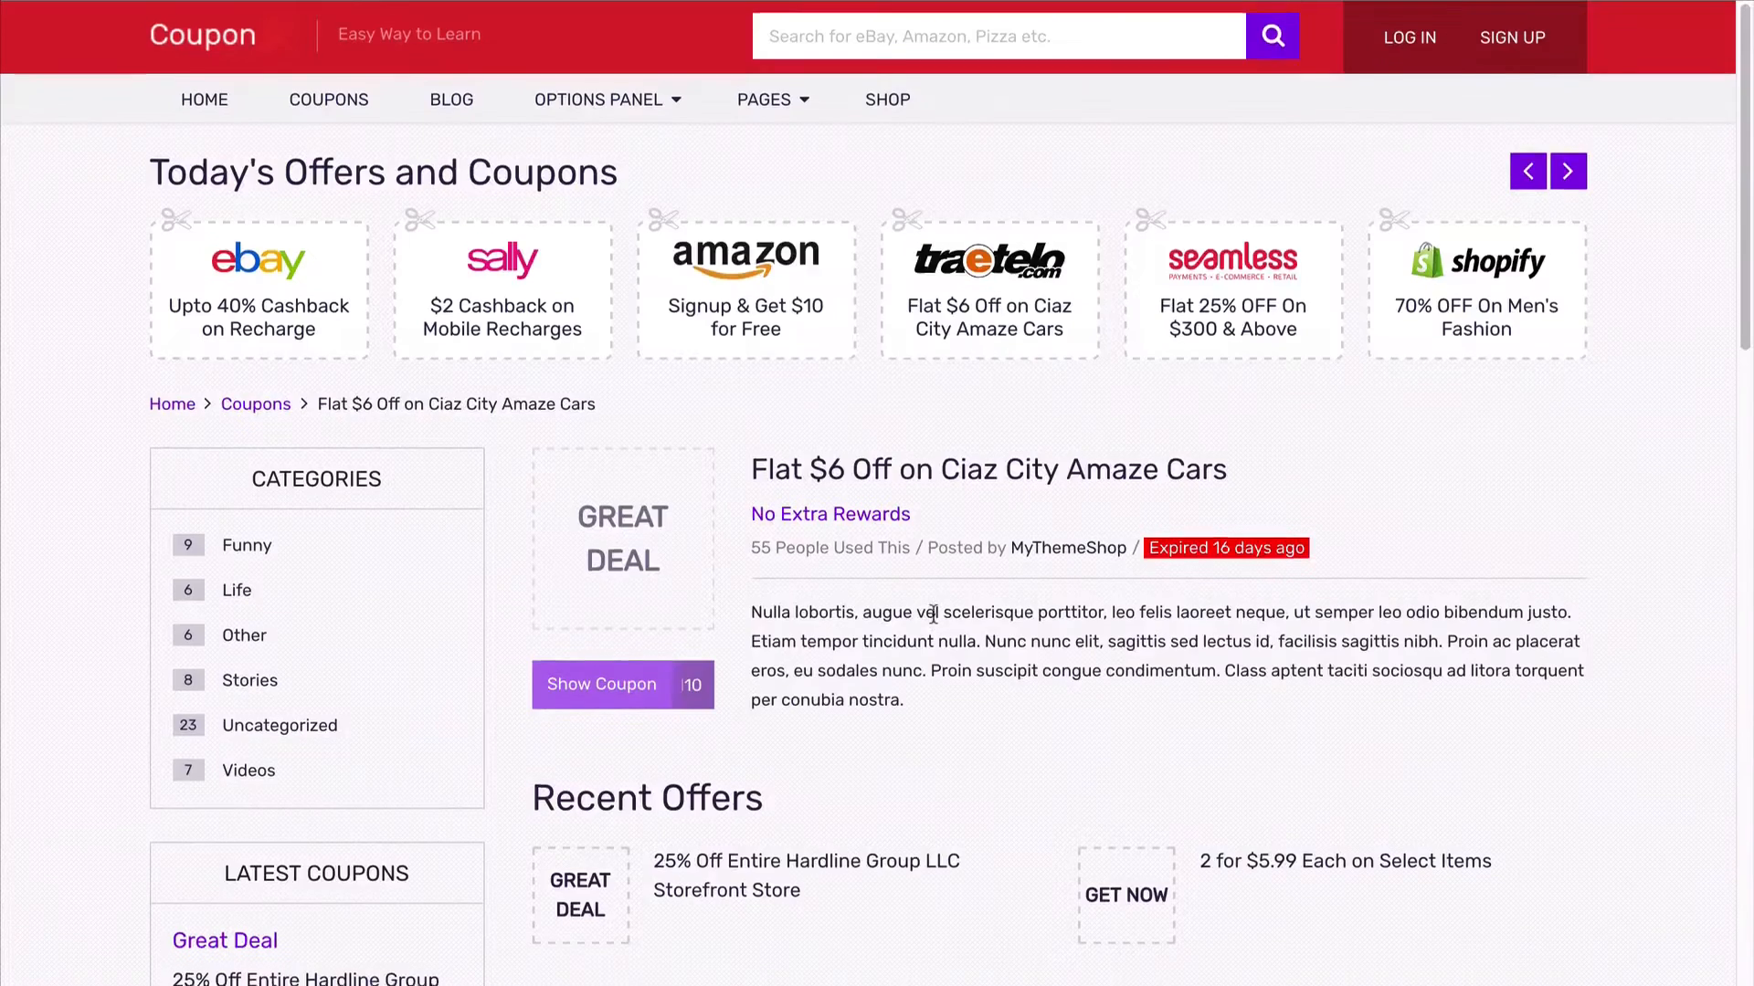
scroll(800, 566, down, 10)
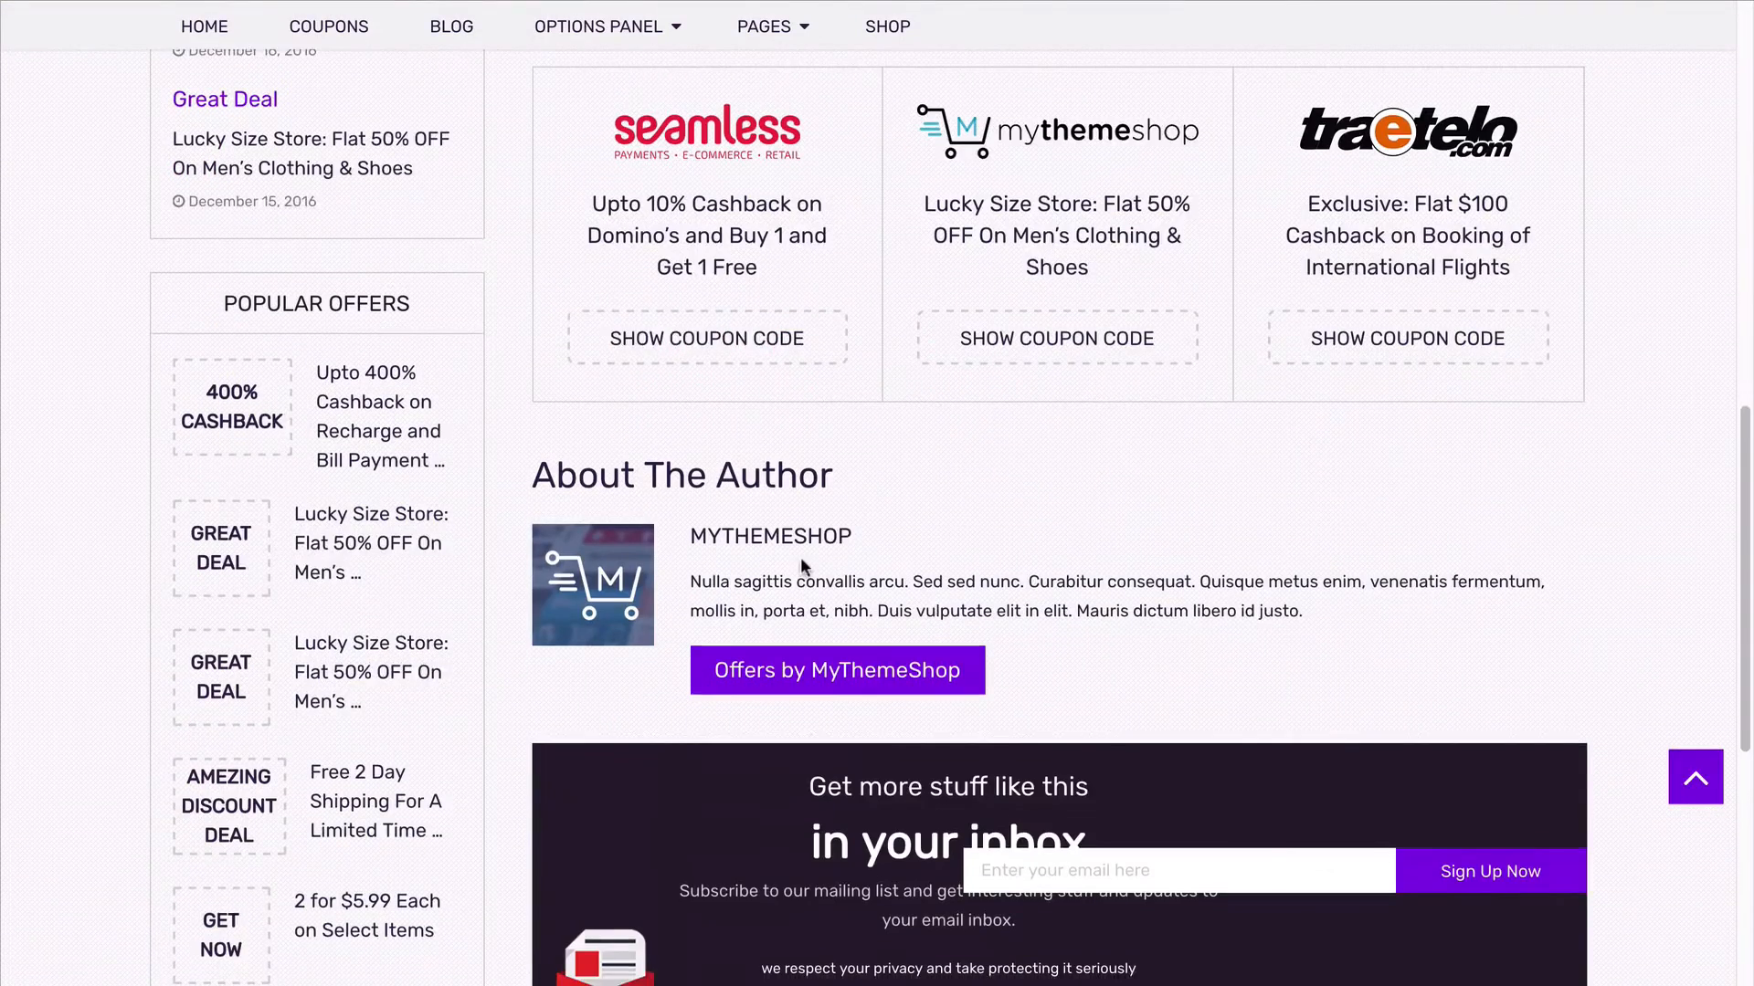
scroll(800, 561, down, 3)
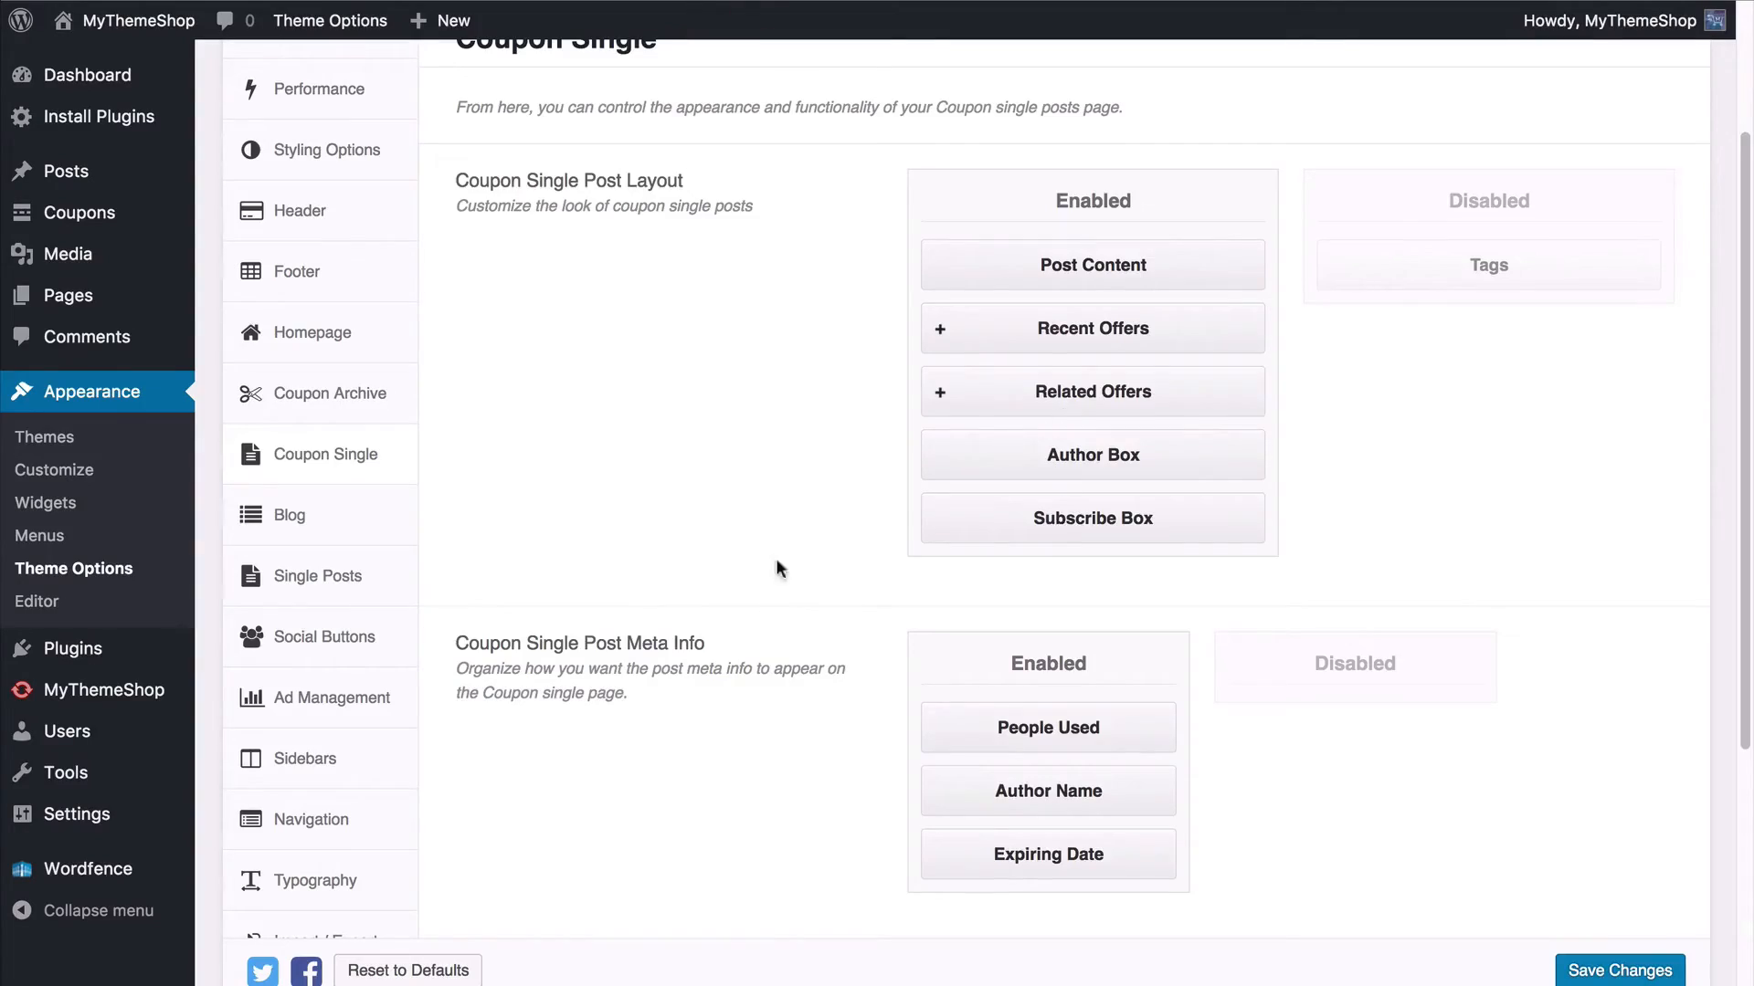
scroll(776, 566, down, 5)
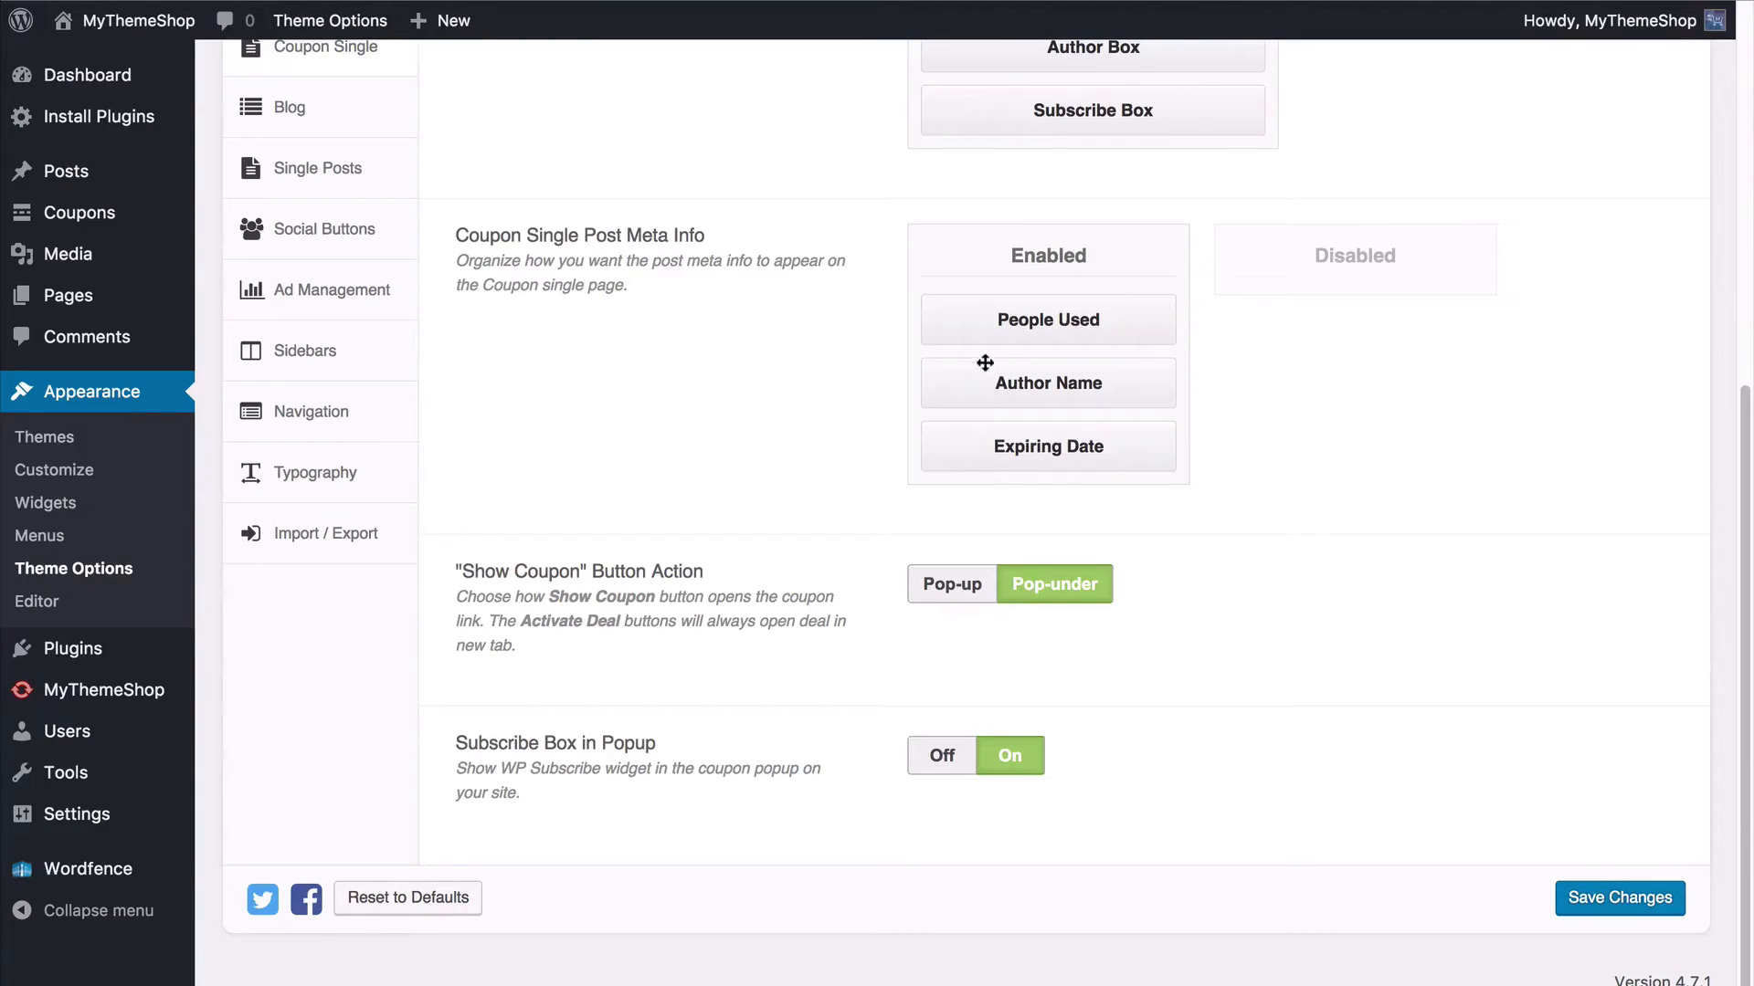
drag(983, 415, 793, 524)
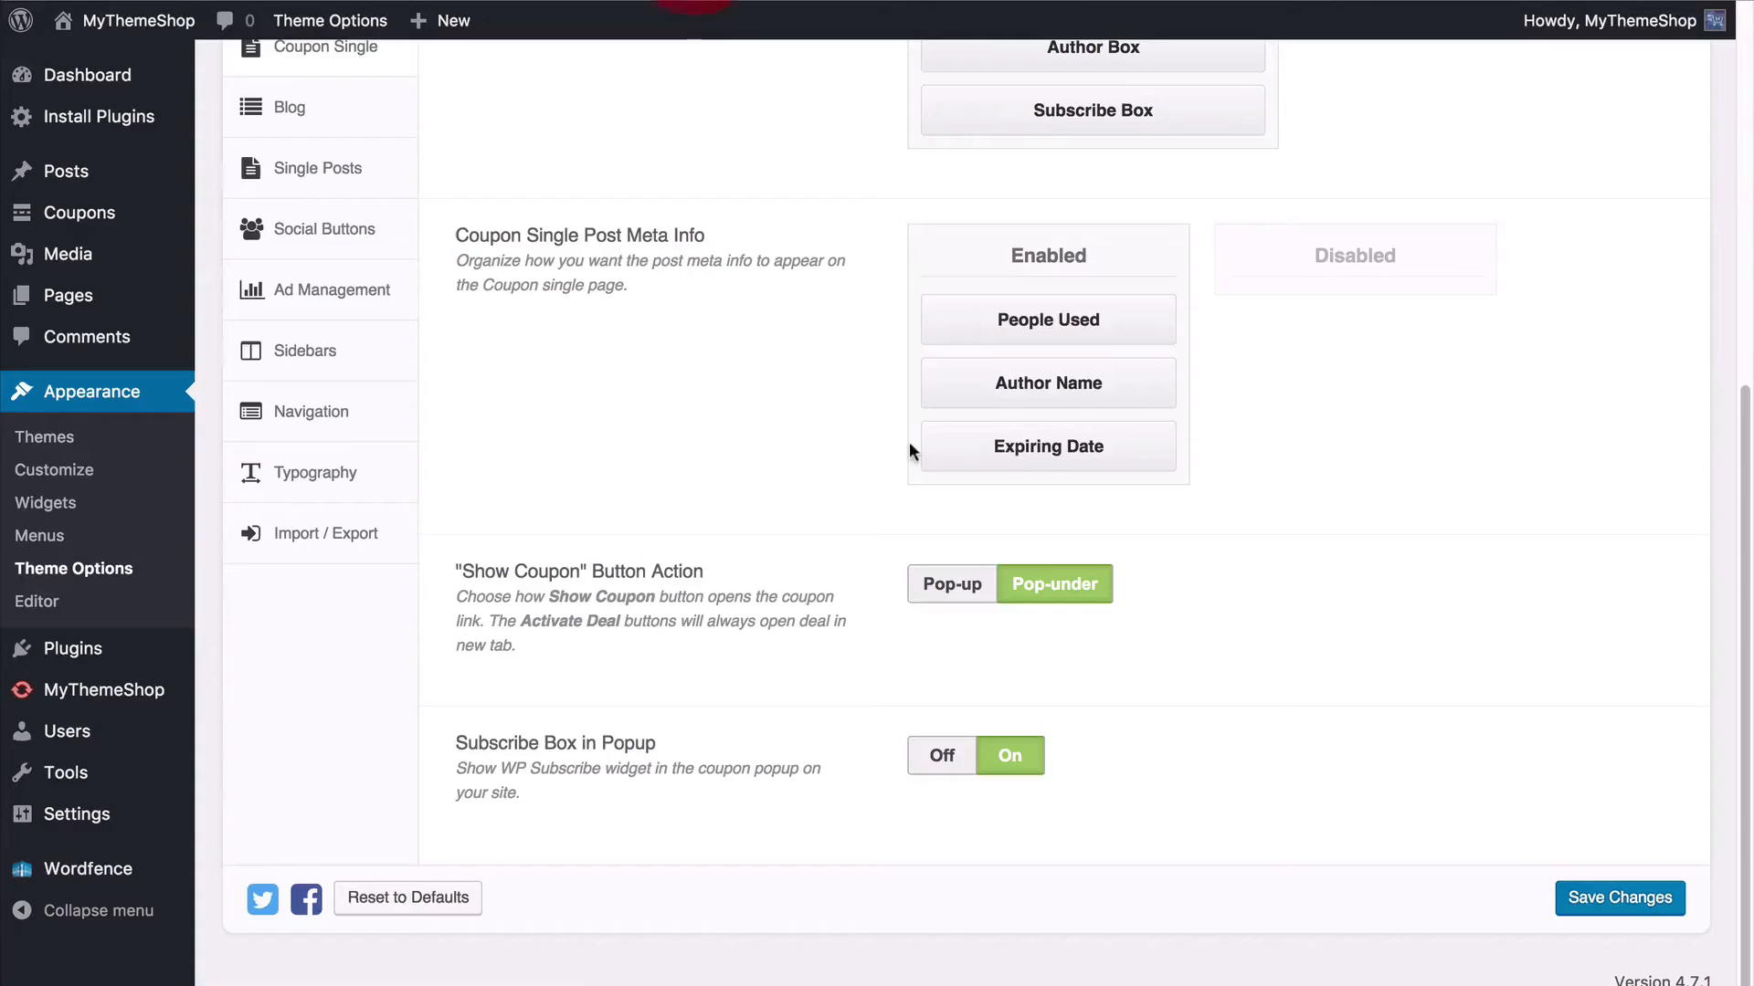
Step: Try the Pop-up action for the Show Coupon button, and set it back to Pop-under
click(945, 593)
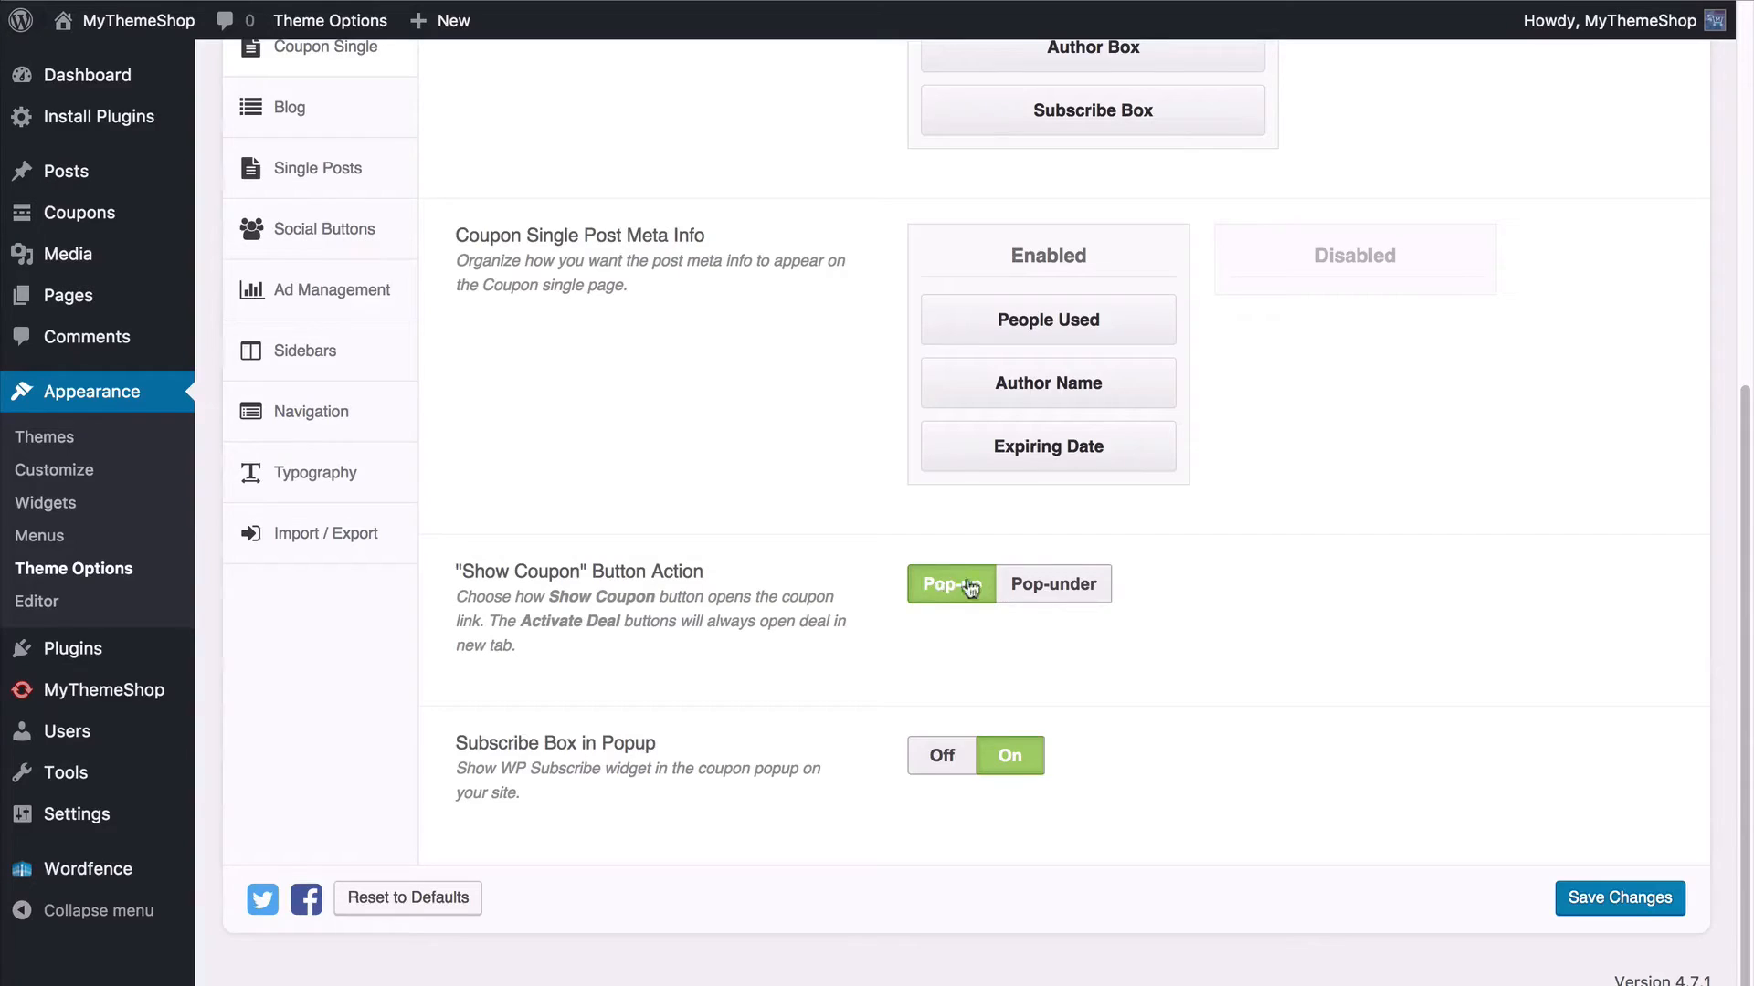
click(1040, 575)
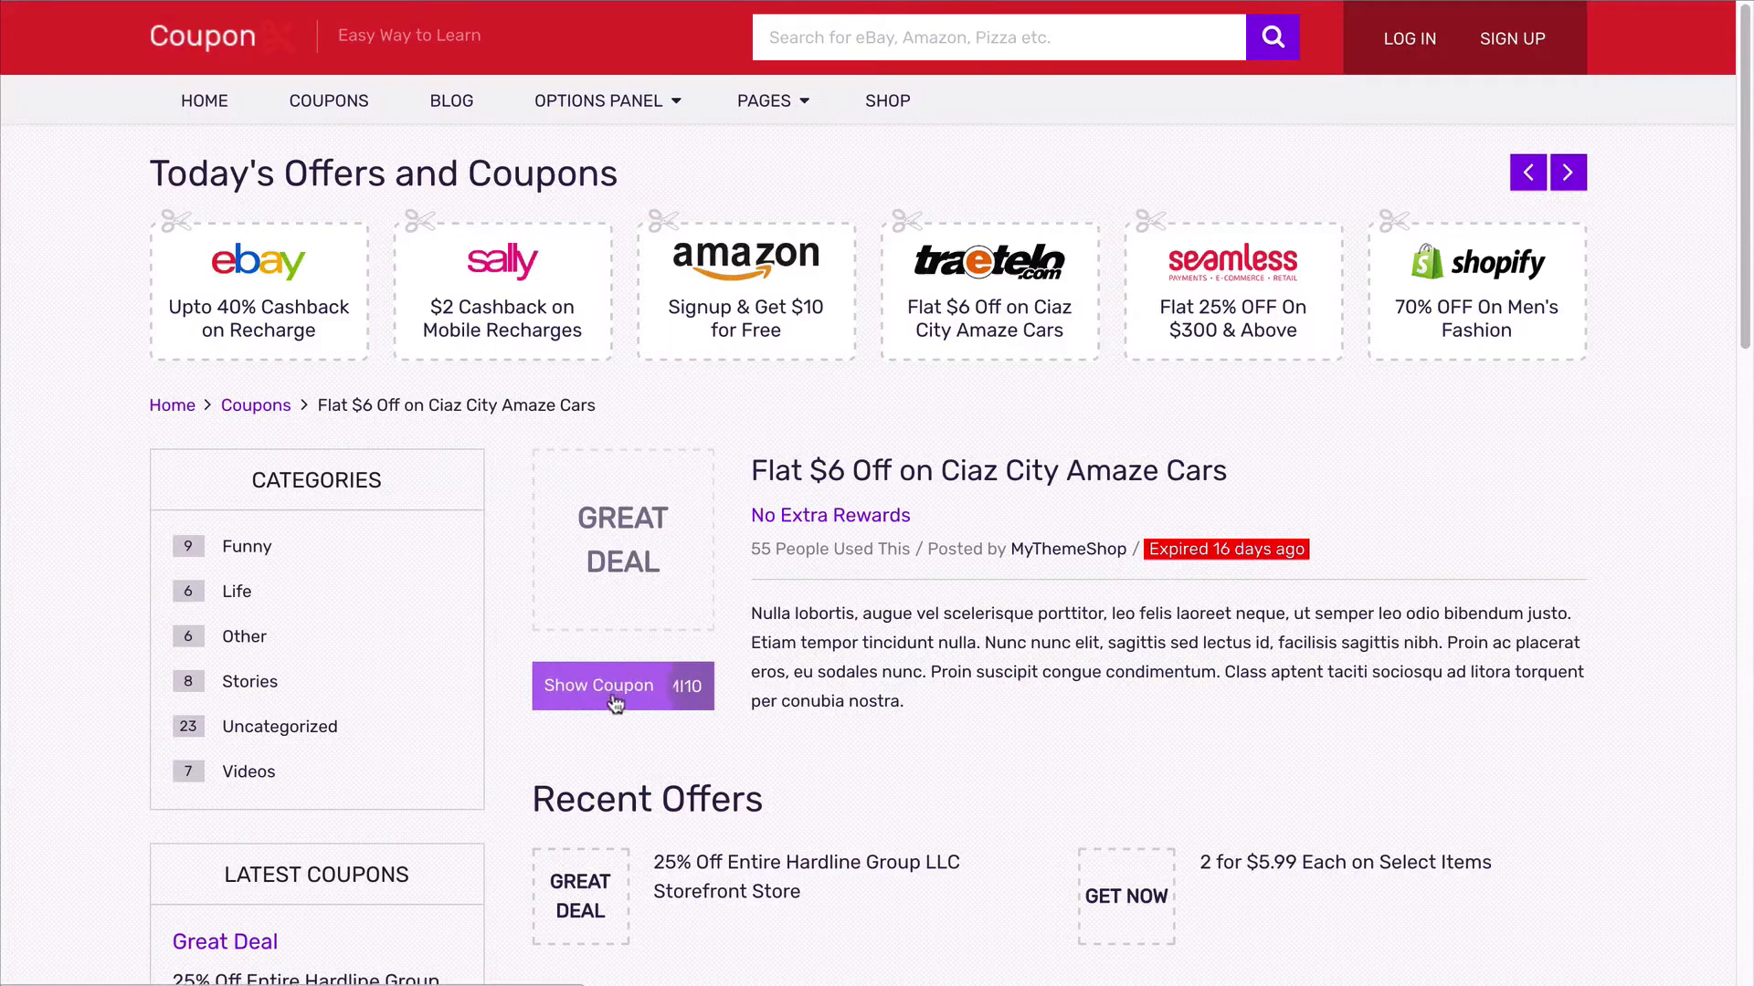
Step: Test the Show Coupon button on the single coupon page and examine the coupon popup with its subscribe box
click(610, 693)
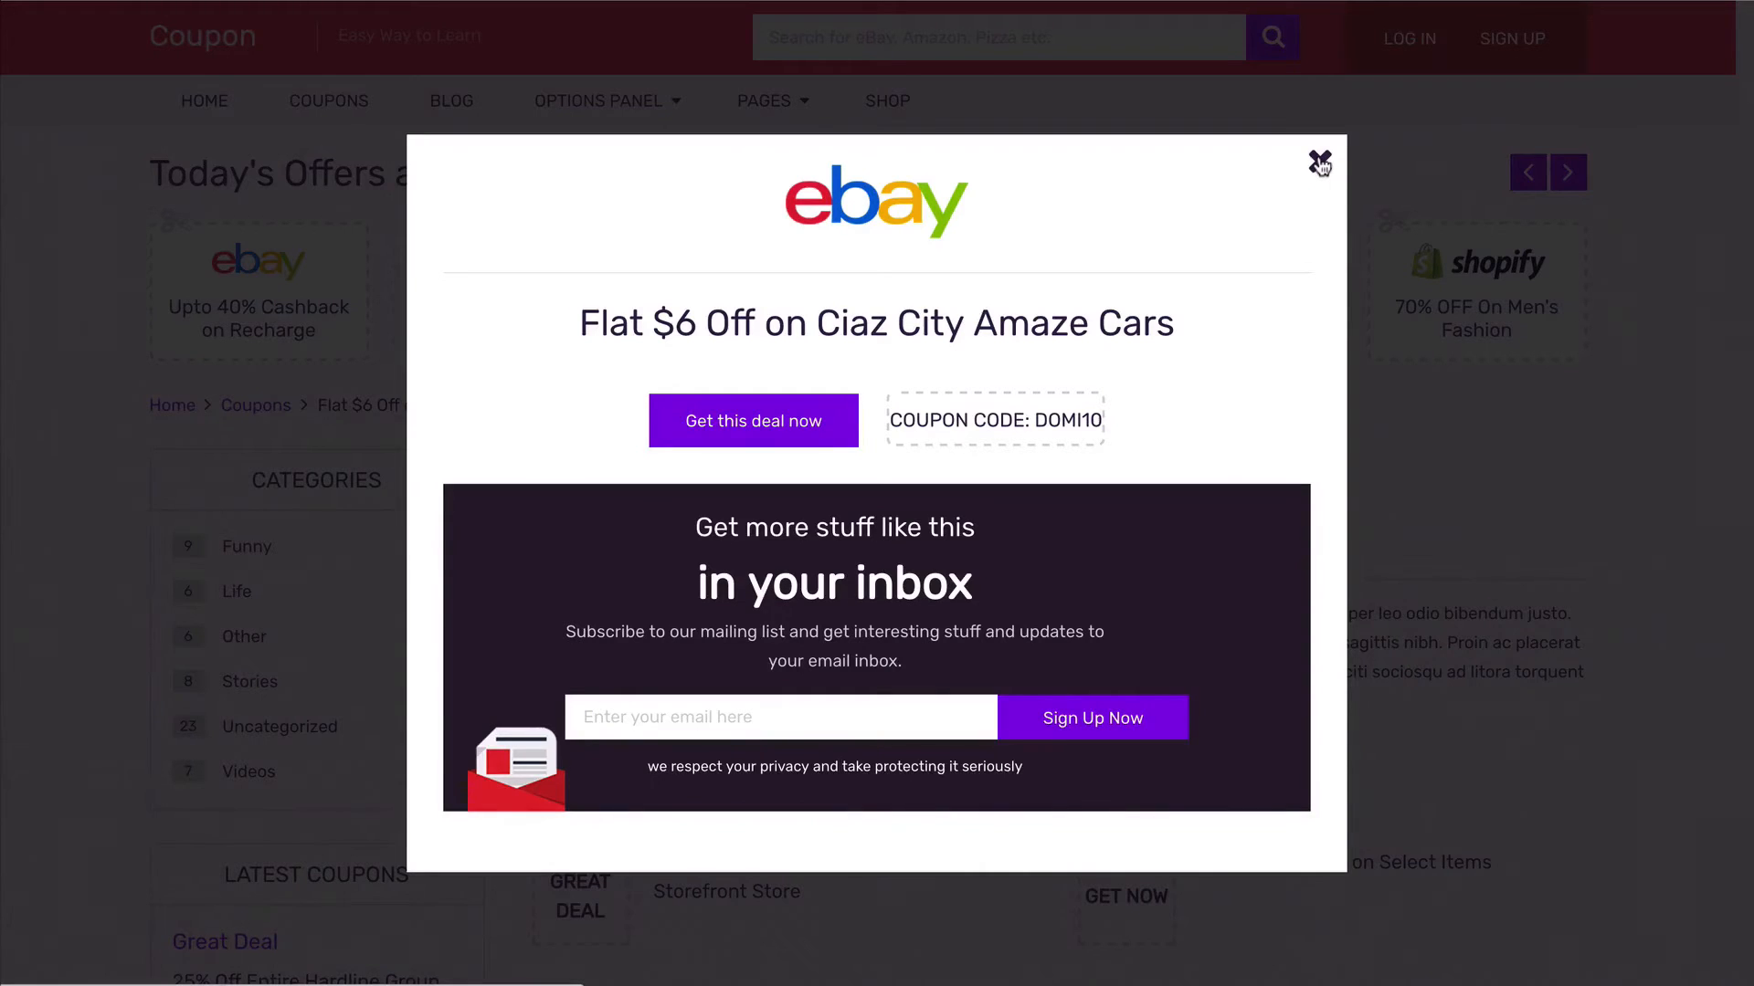
click(1319, 164)
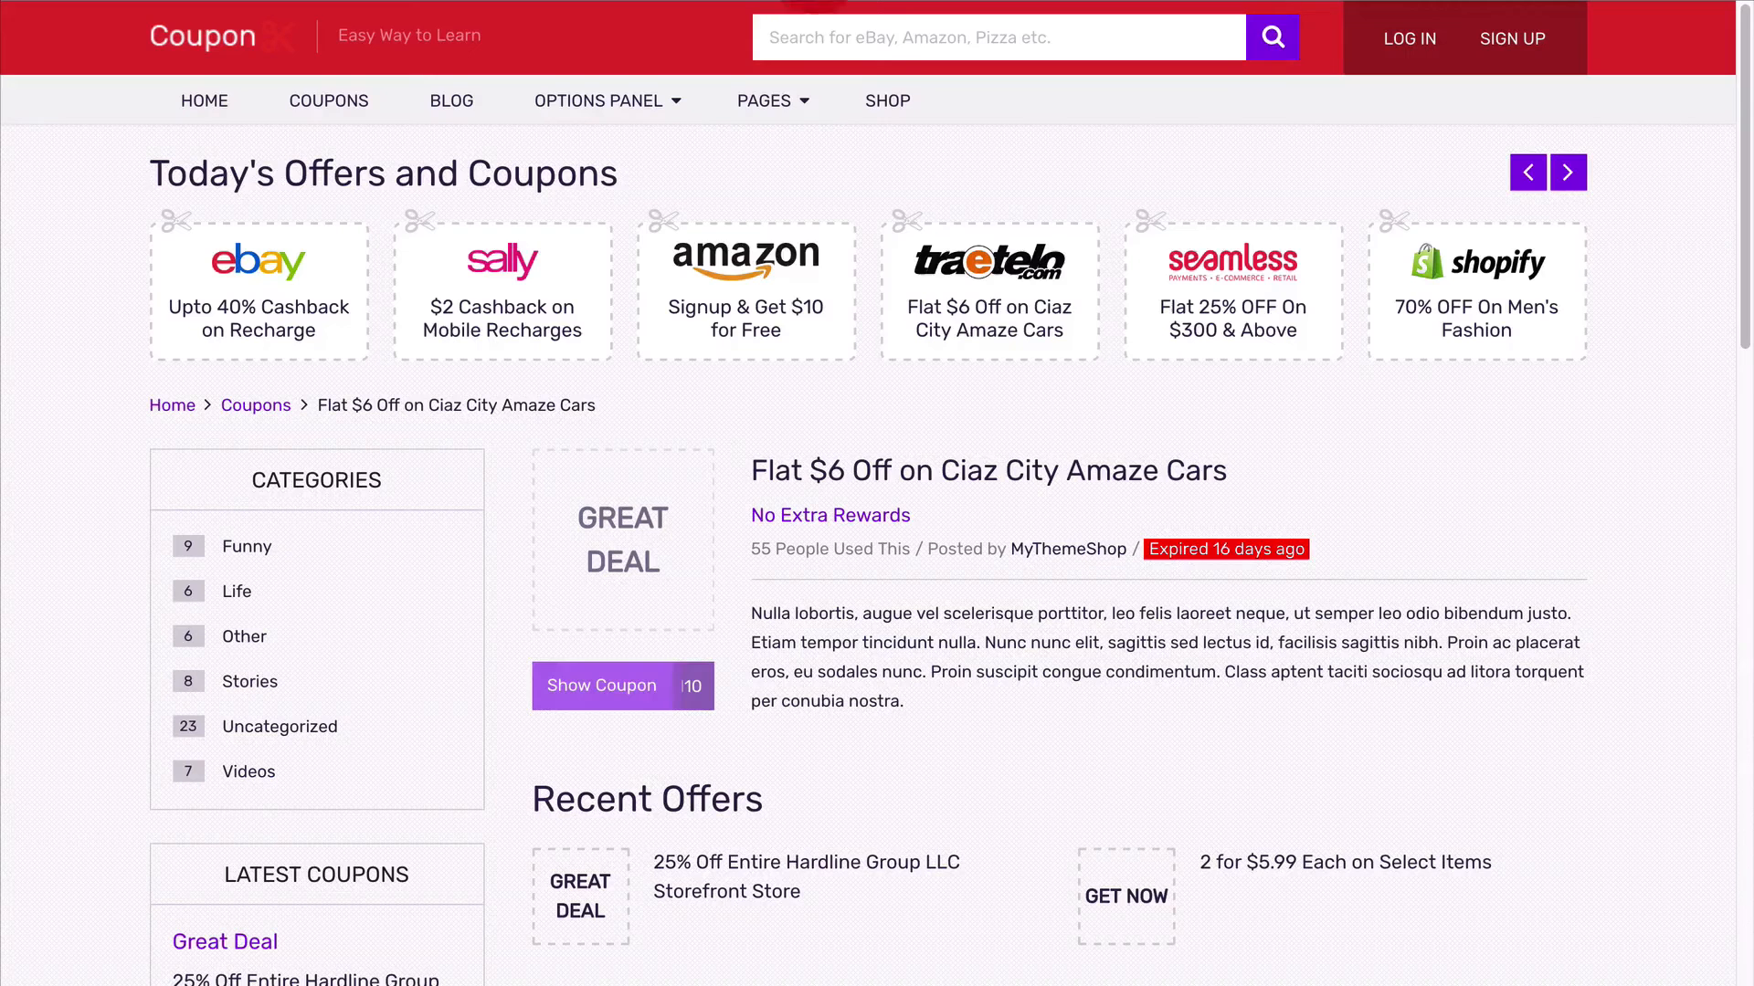
click(638, 688)
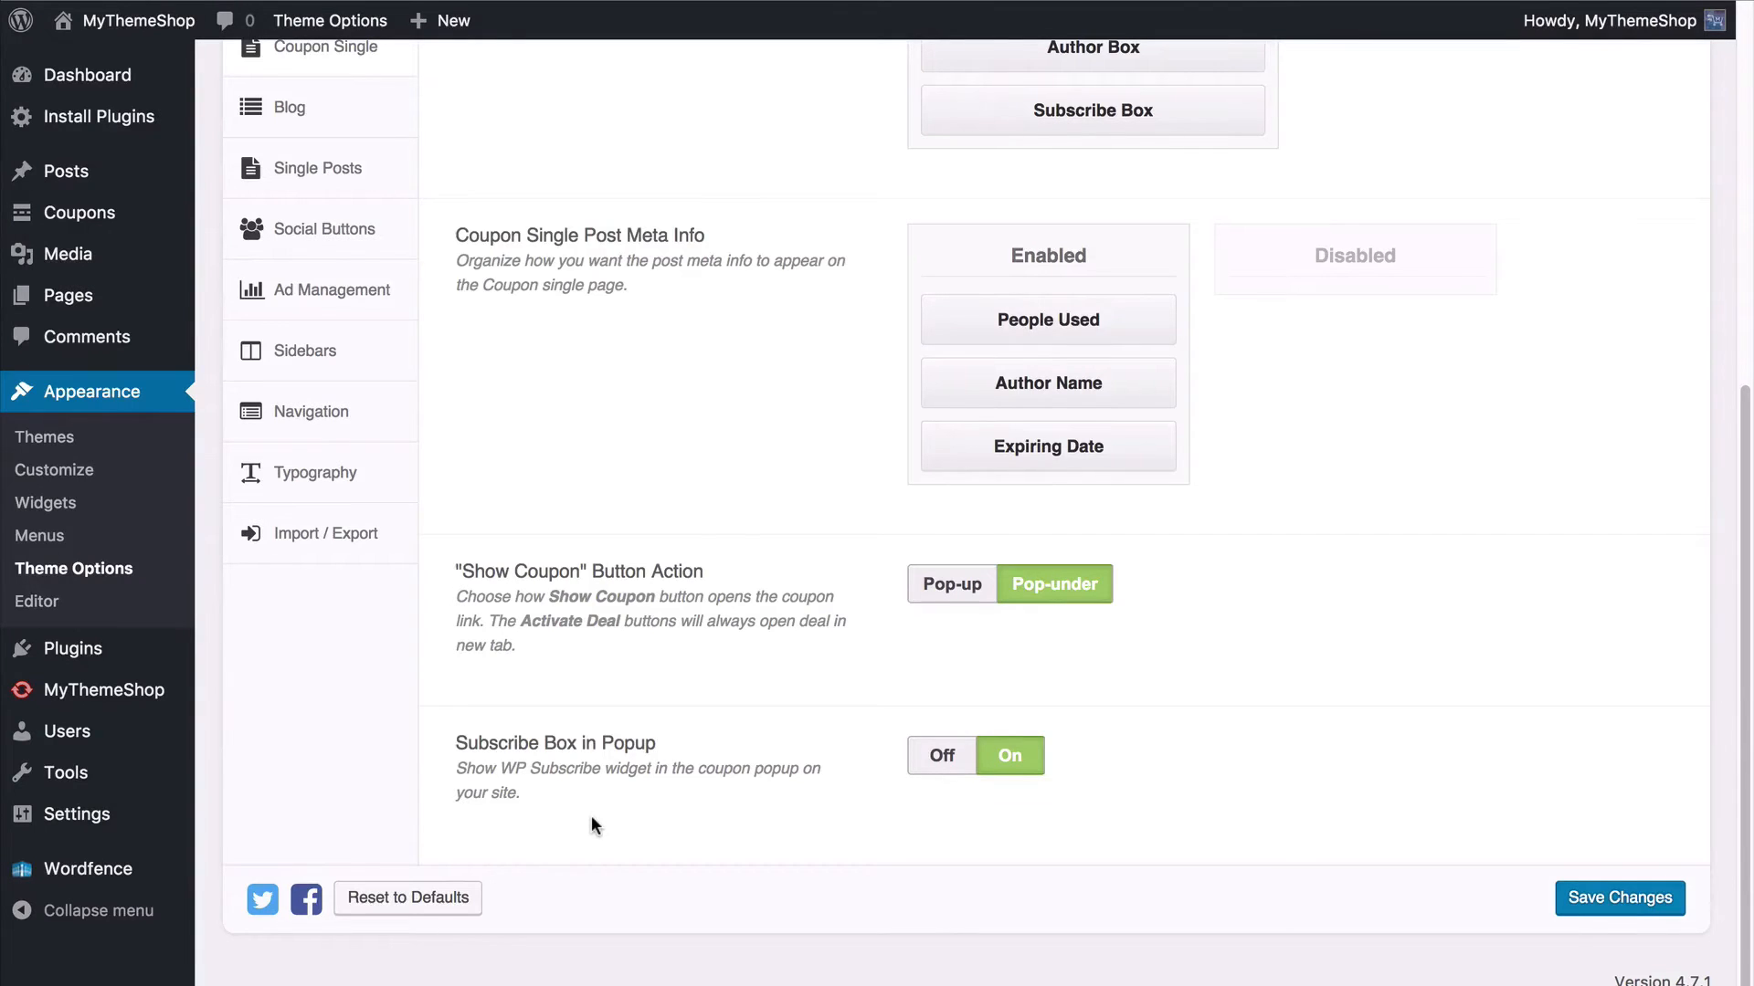
Step: Save the Coupon Single settings and open the Blog settings
click(1560, 898)
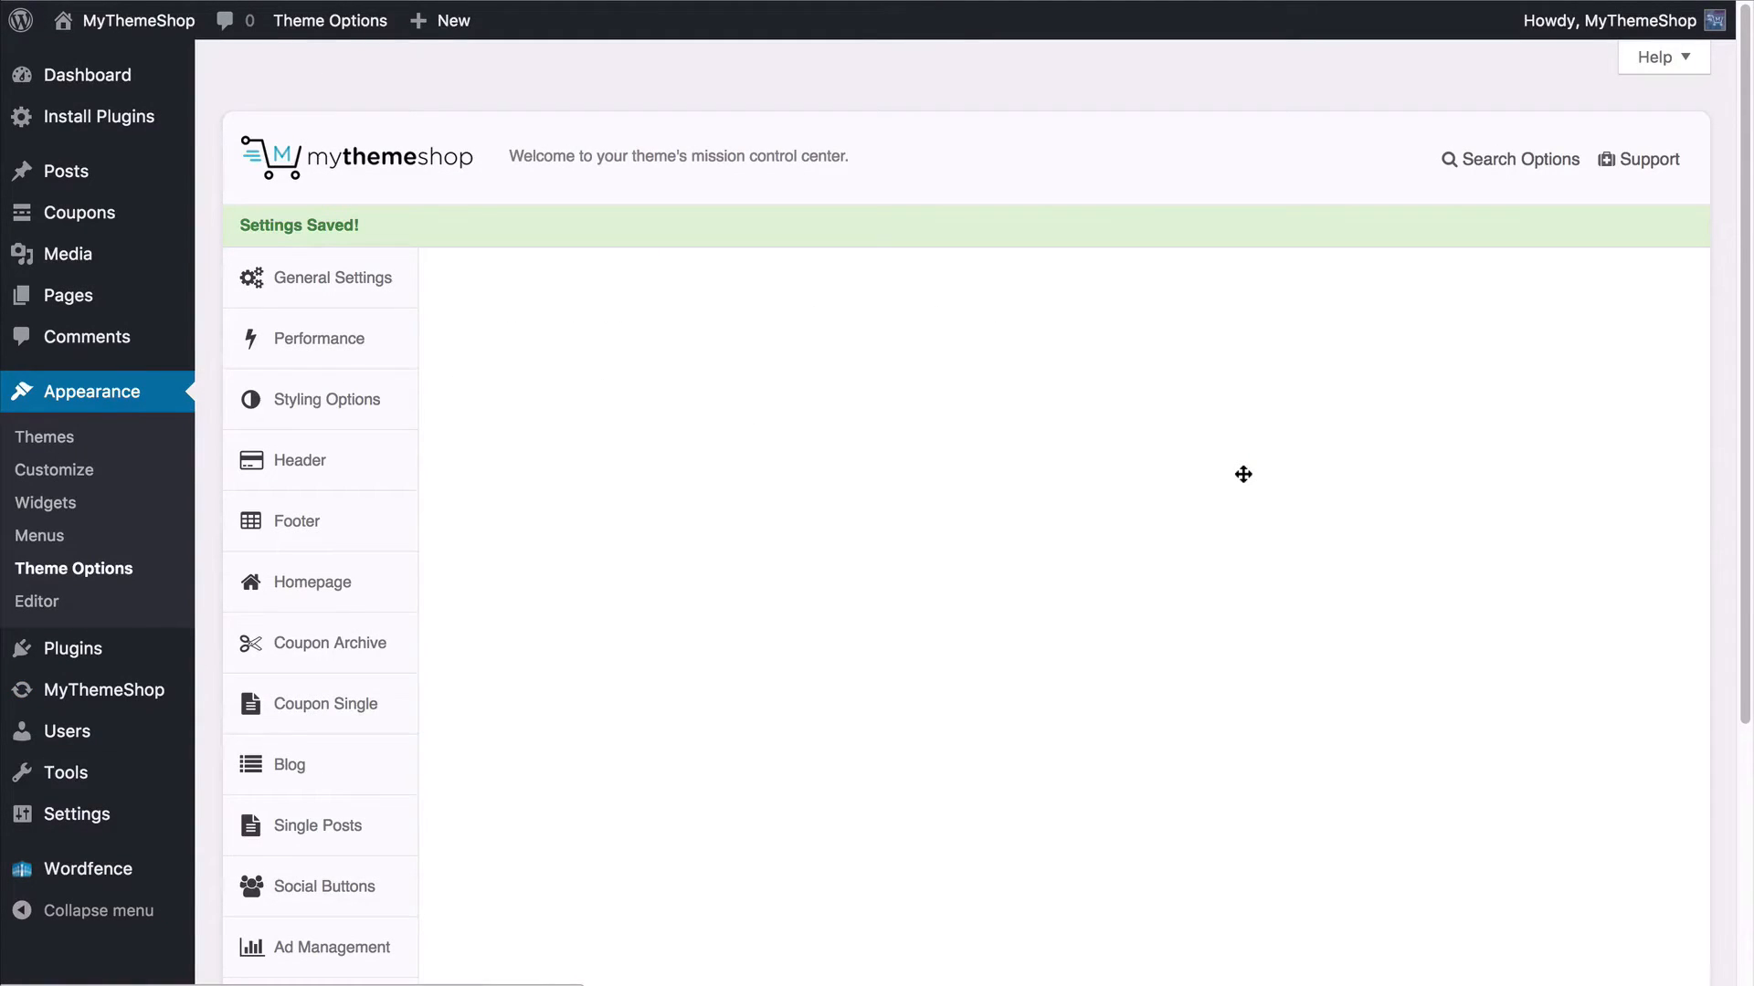
click(347, 758)
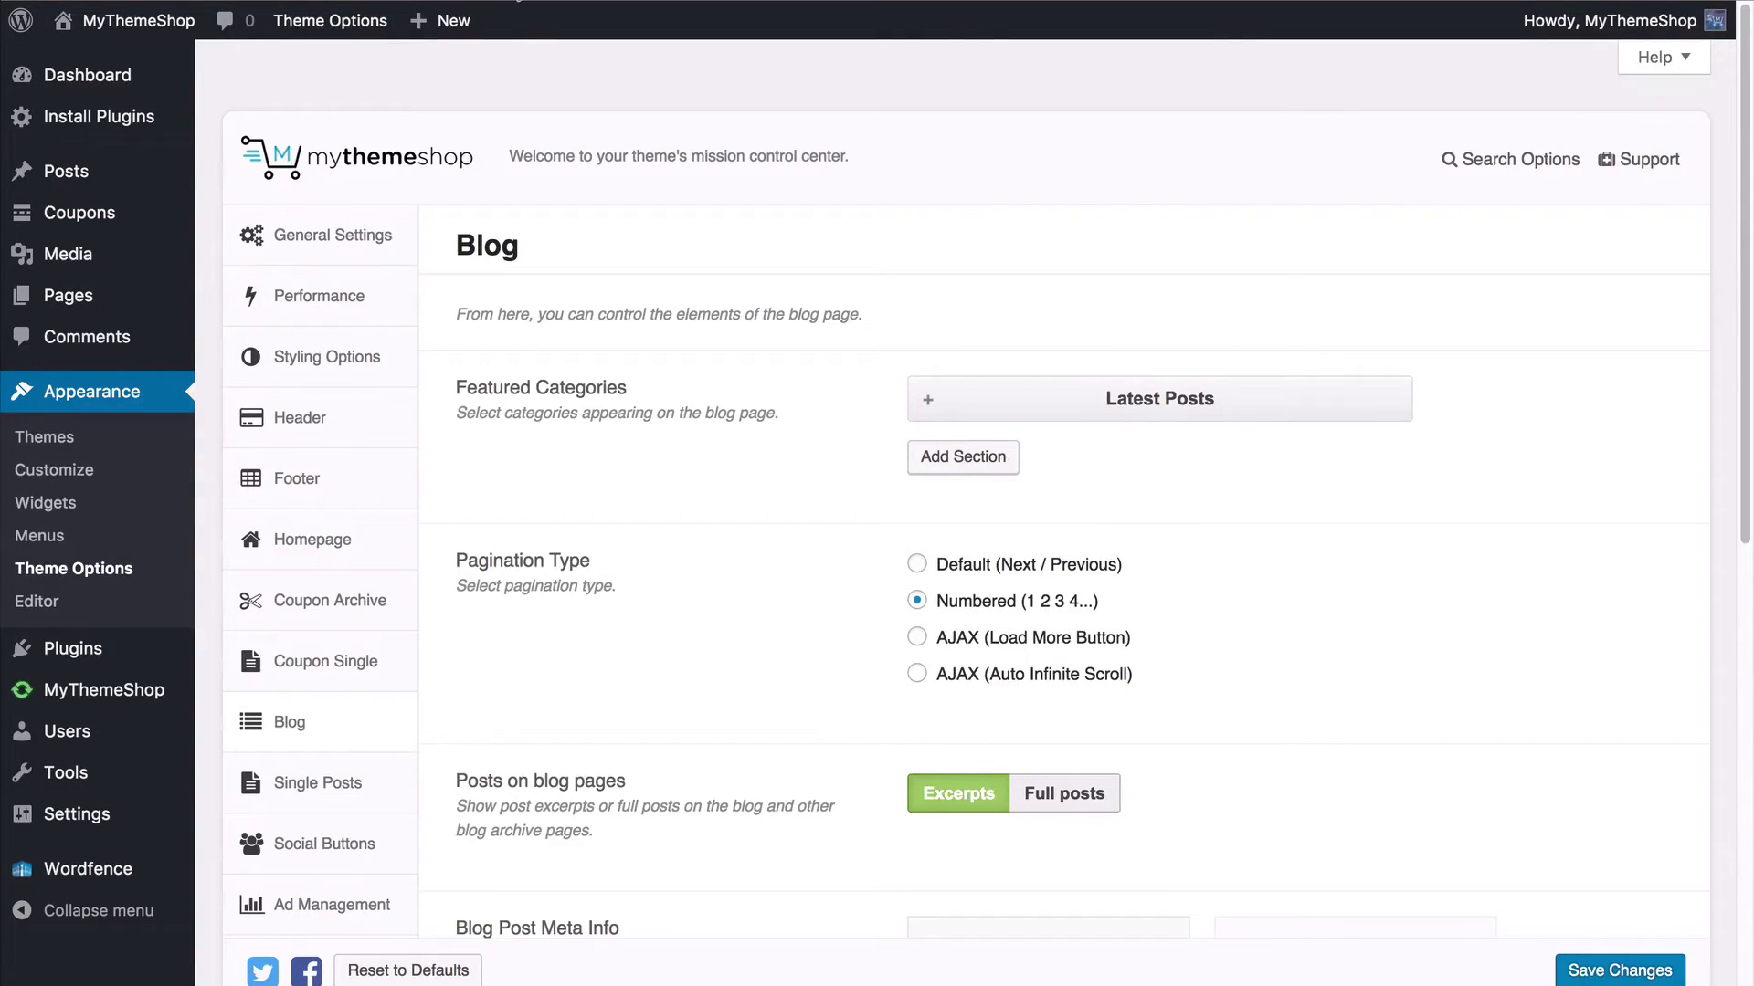
Step: Expand the Latest Posts section under the blog's Featured Categories and review its category choices and number of posts
scroll(549, 402, down, 3)
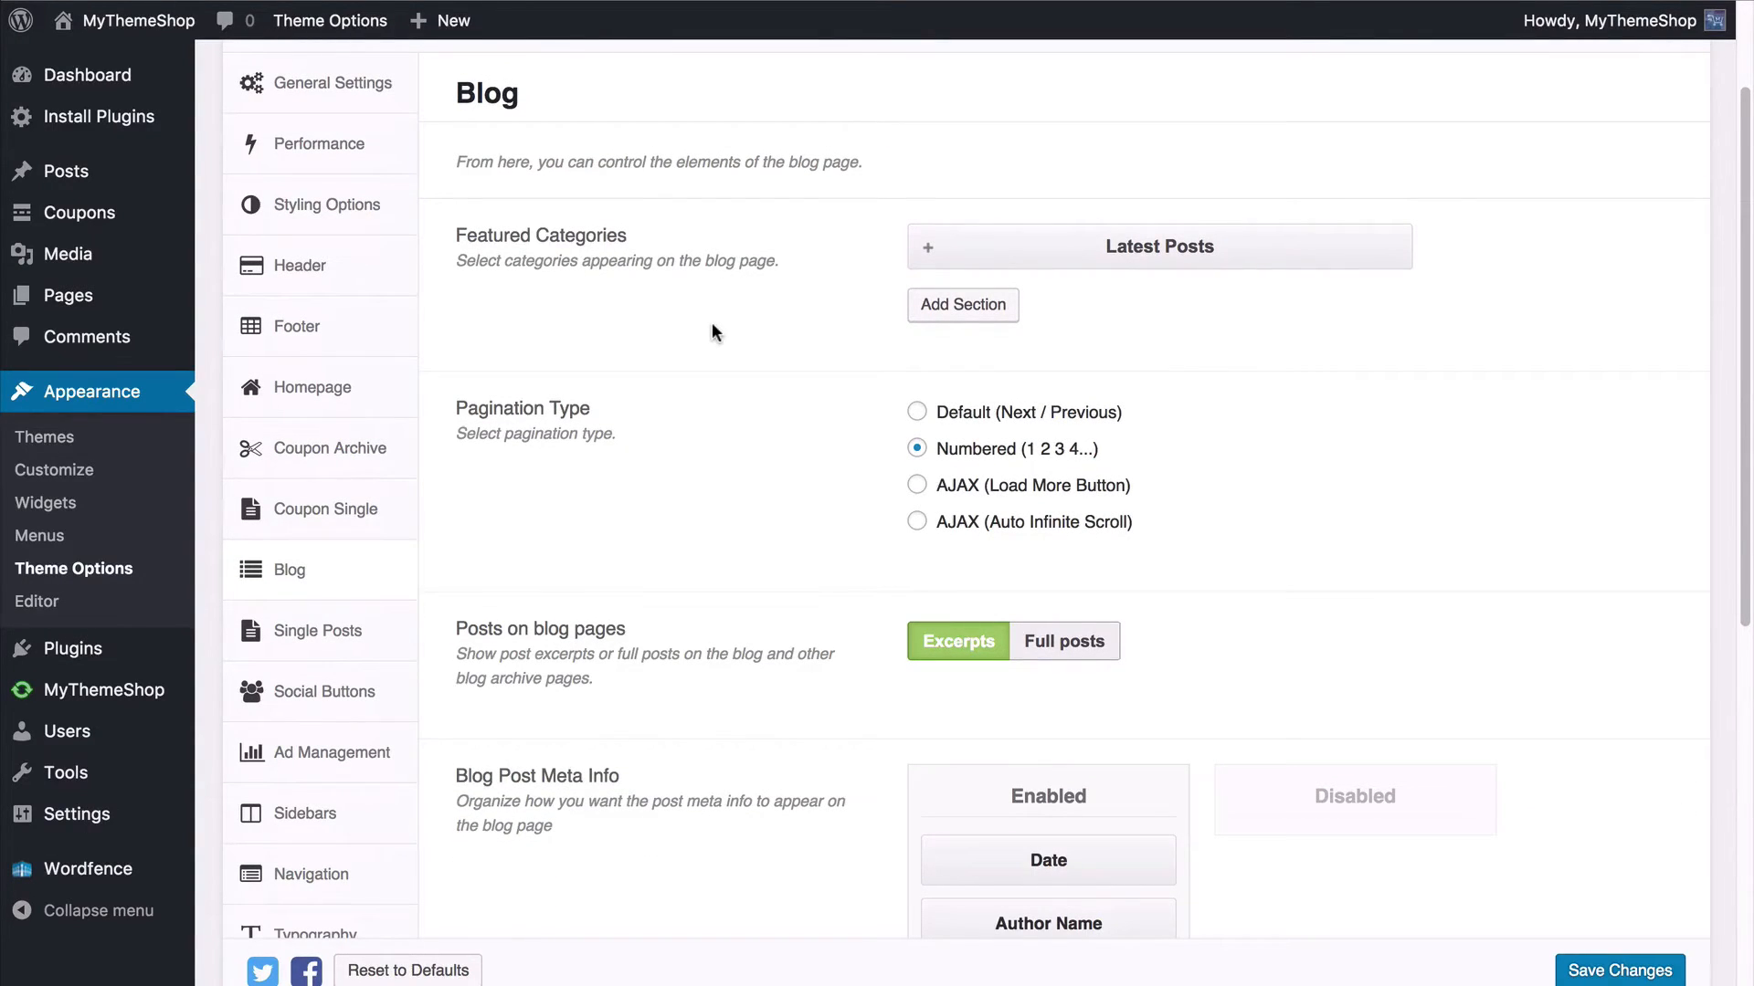
click(929, 249)
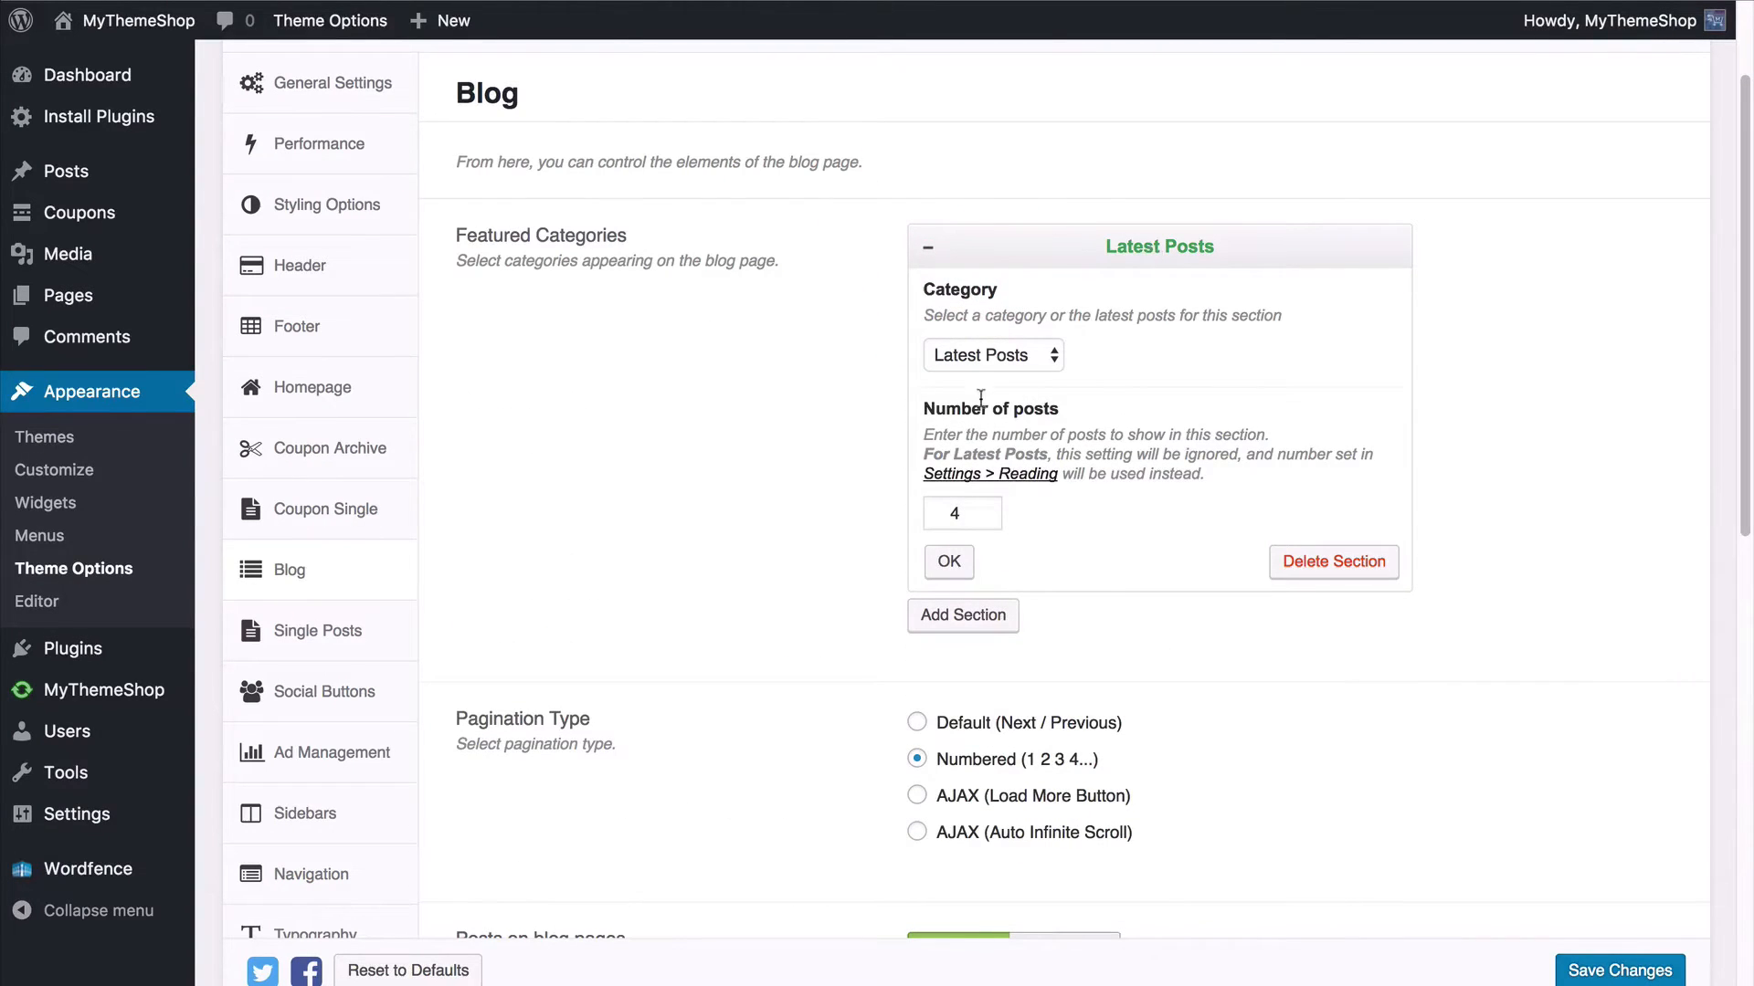
click(963, 357)
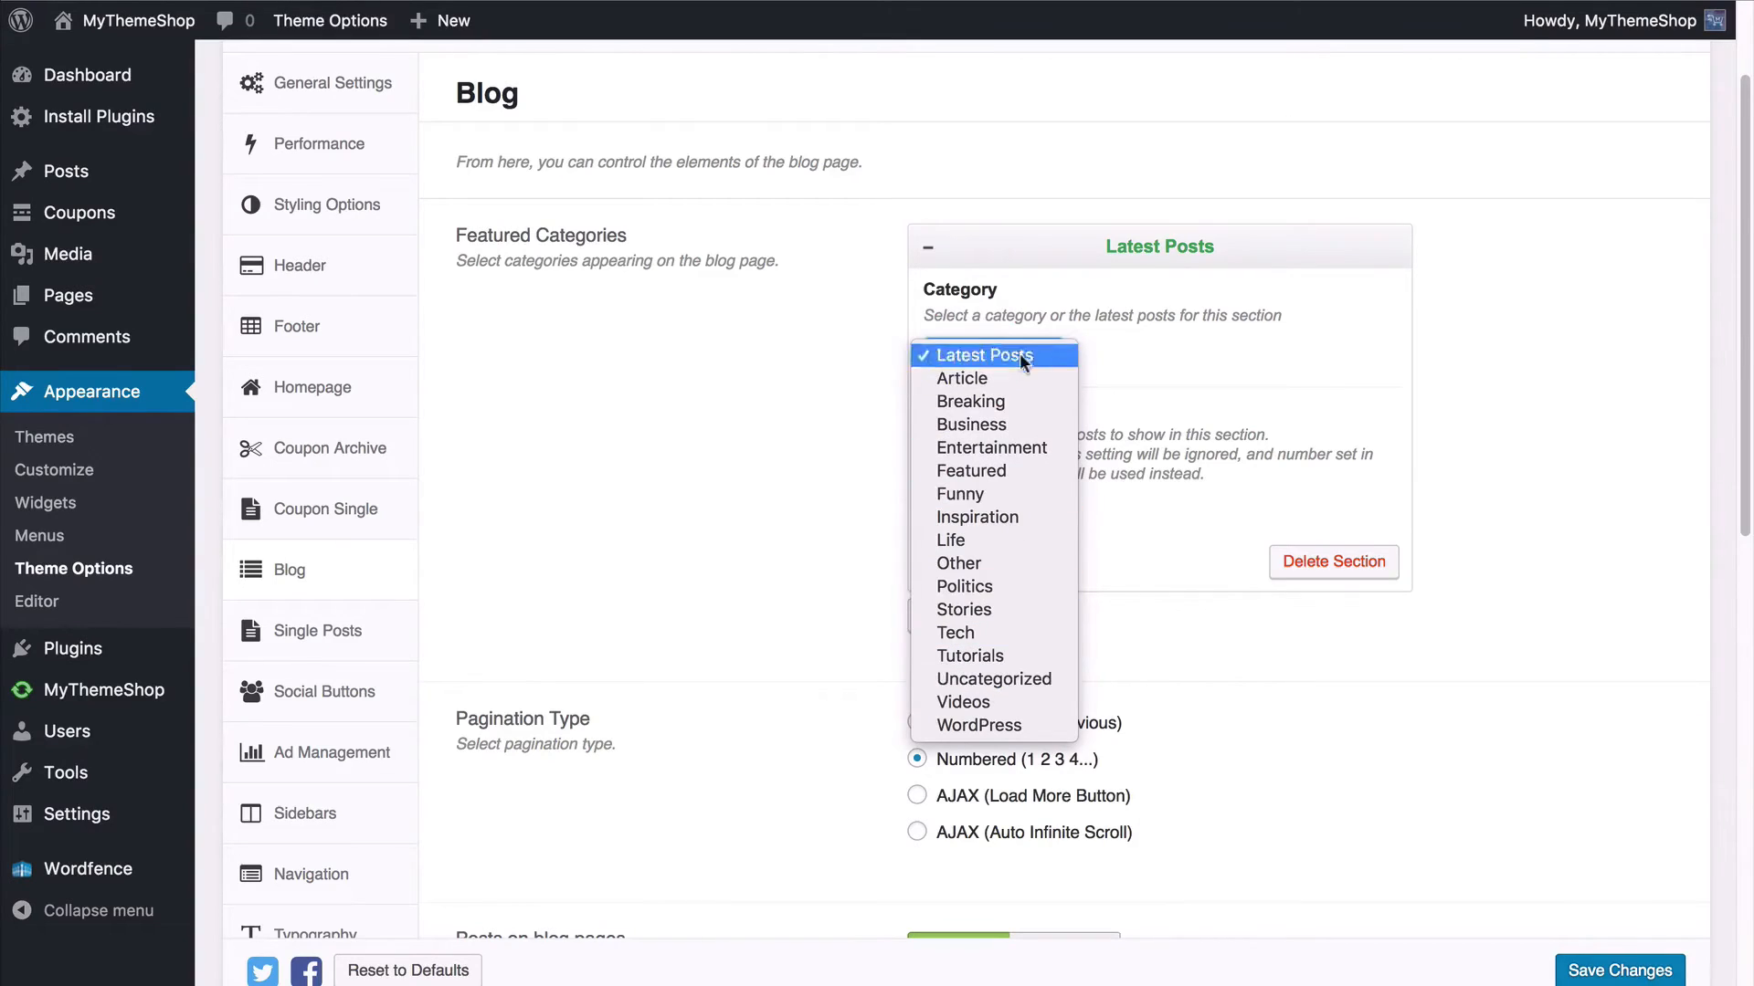
click(992, 356)
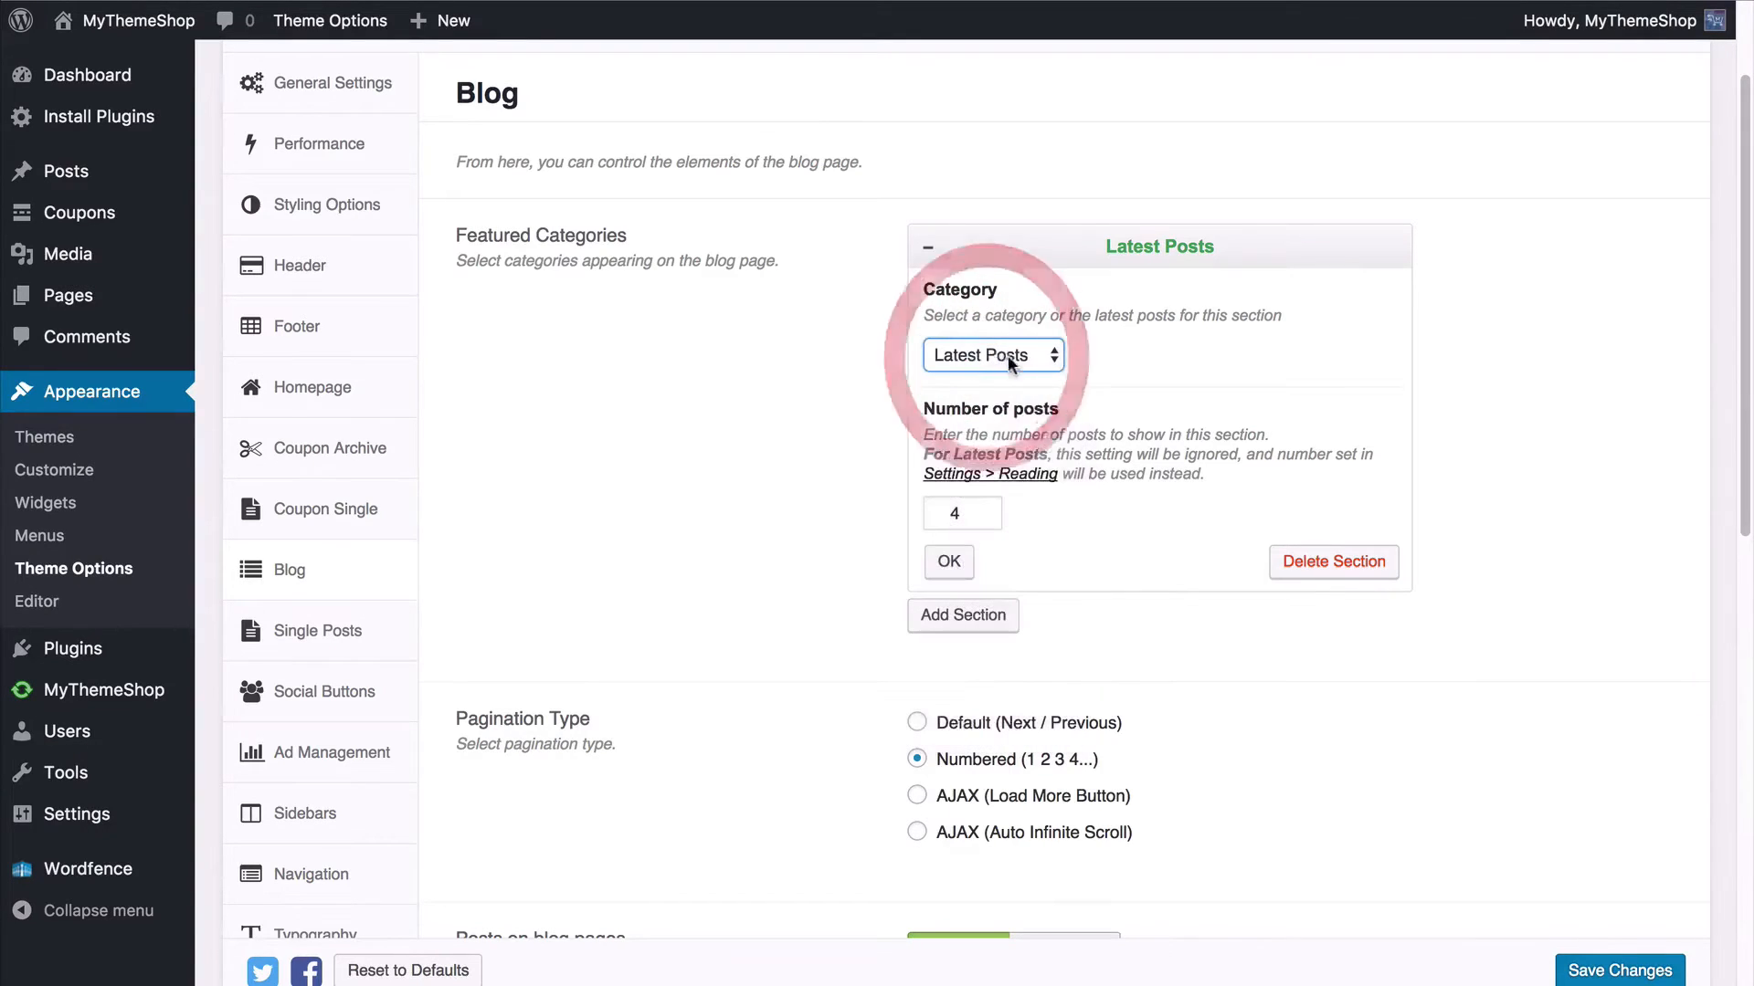
click(1065, 440)
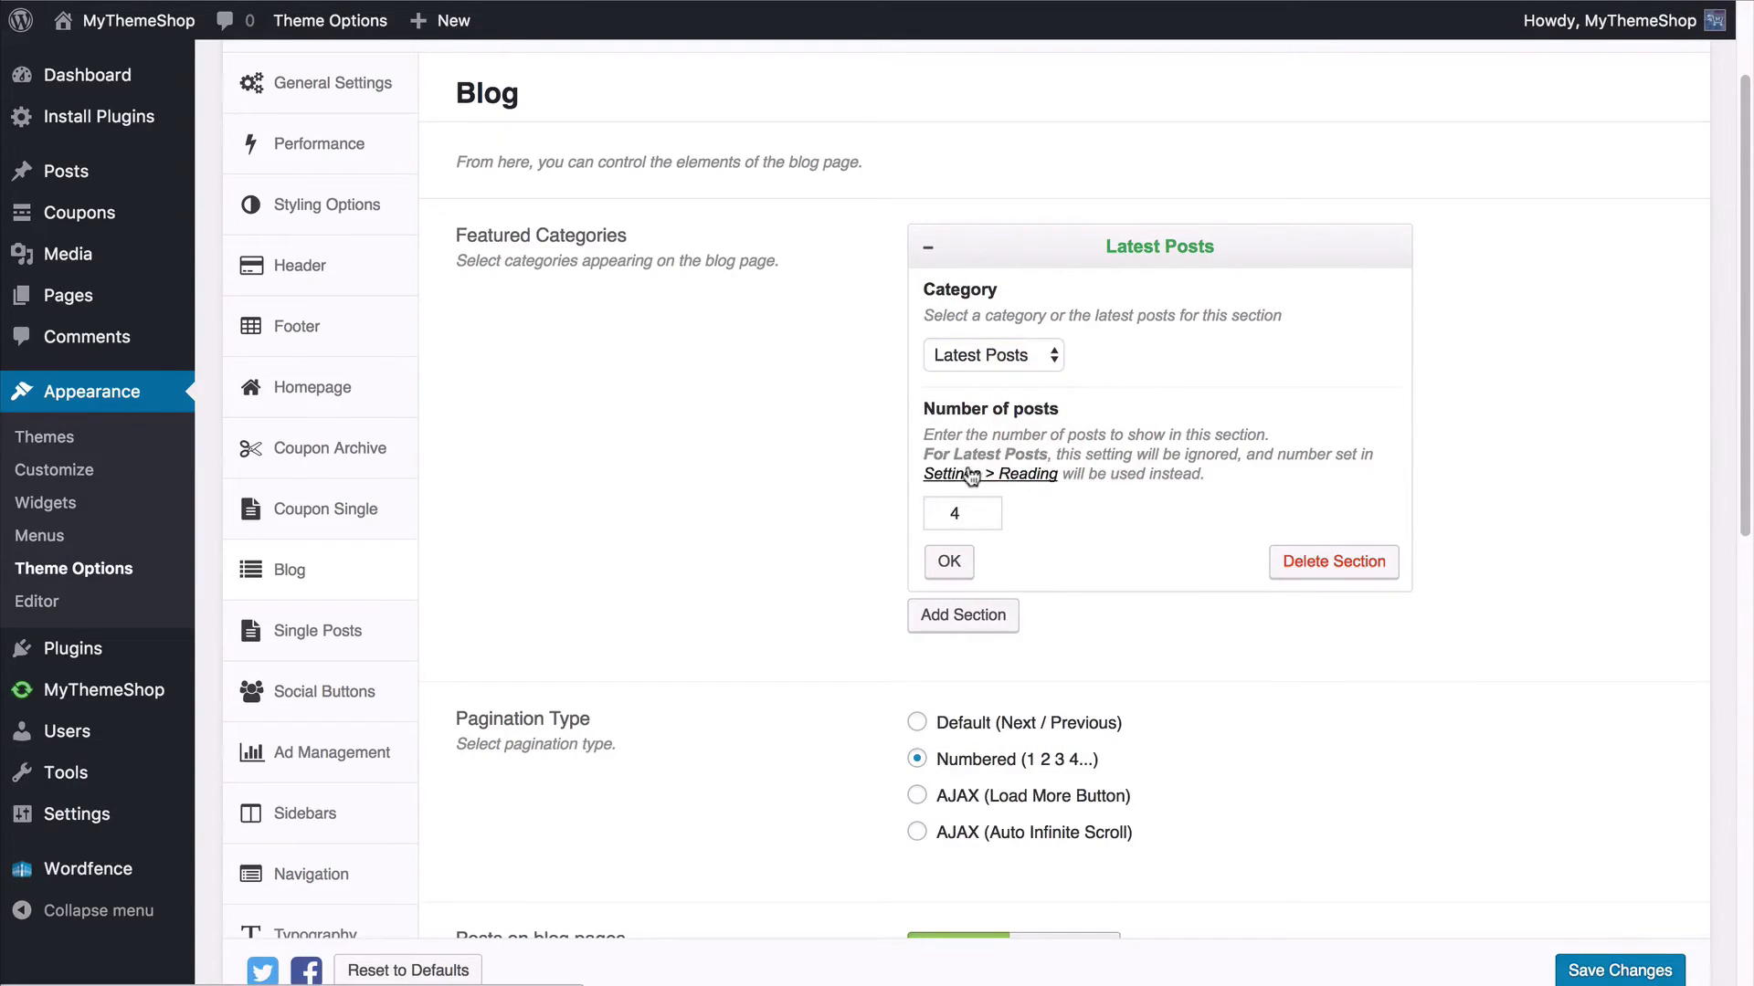
Step: Open the Reading Settings linked from the Latest Posts section, view the blog post limit, and return to the Blog settings
click(970, 477)
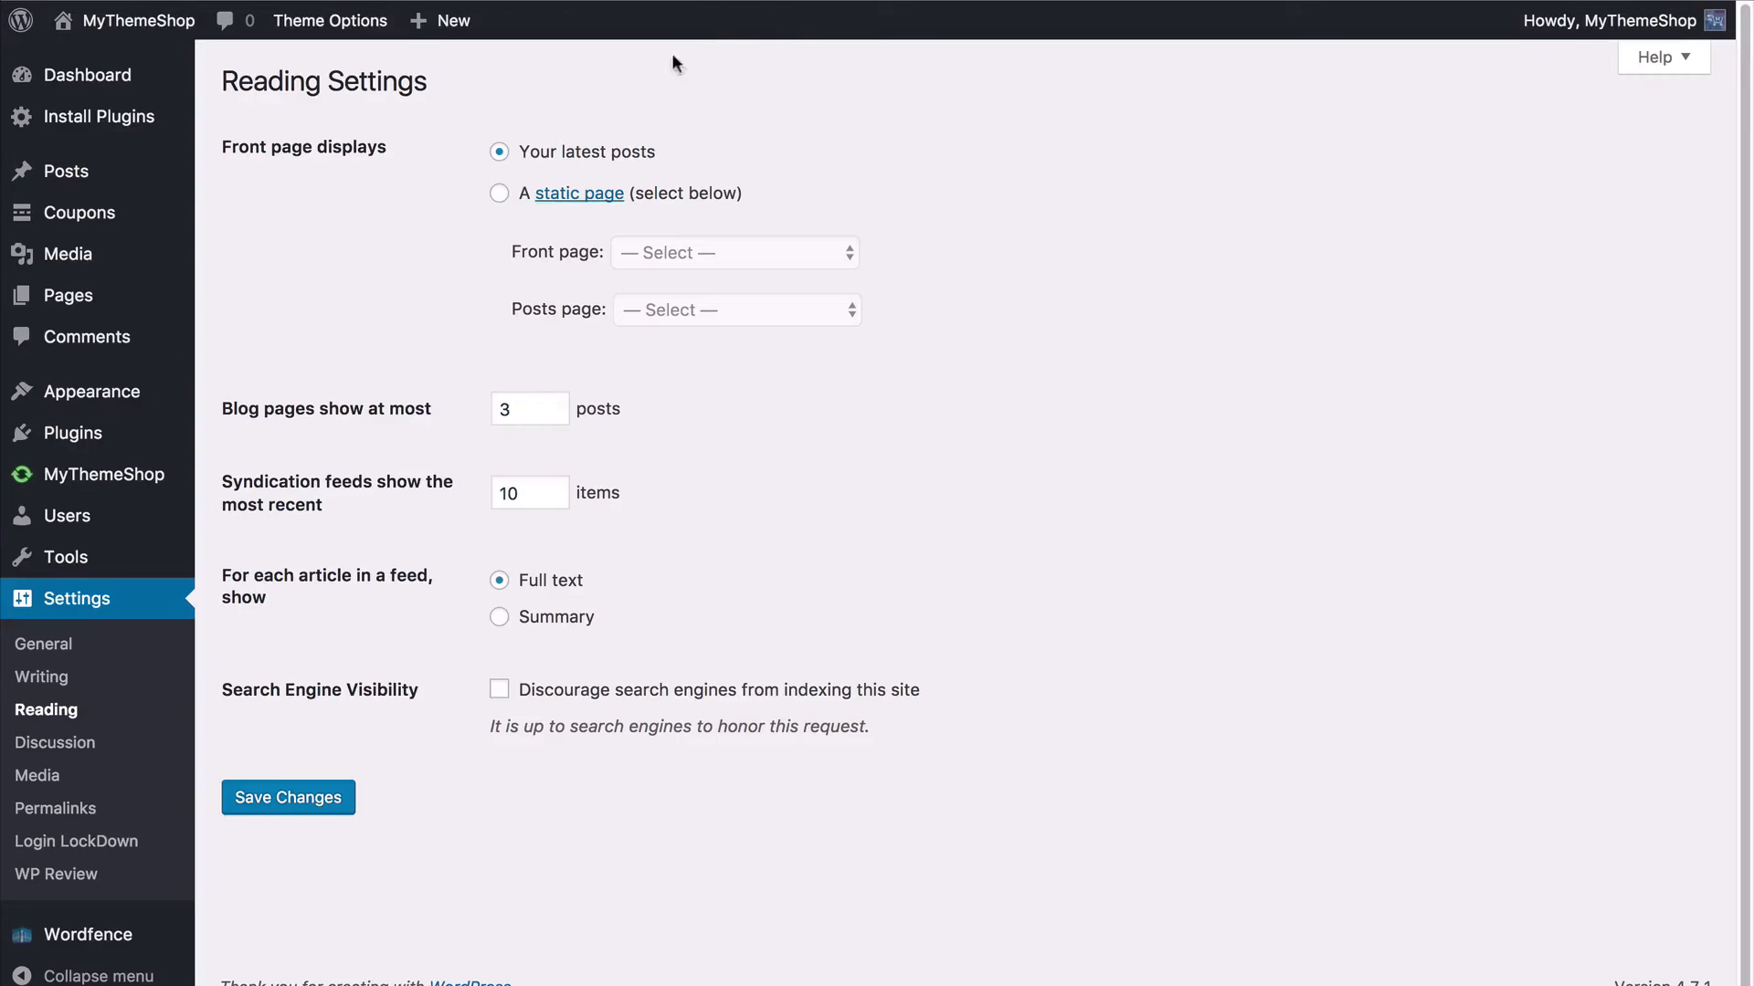
click(529, 0)
click(847, 470)
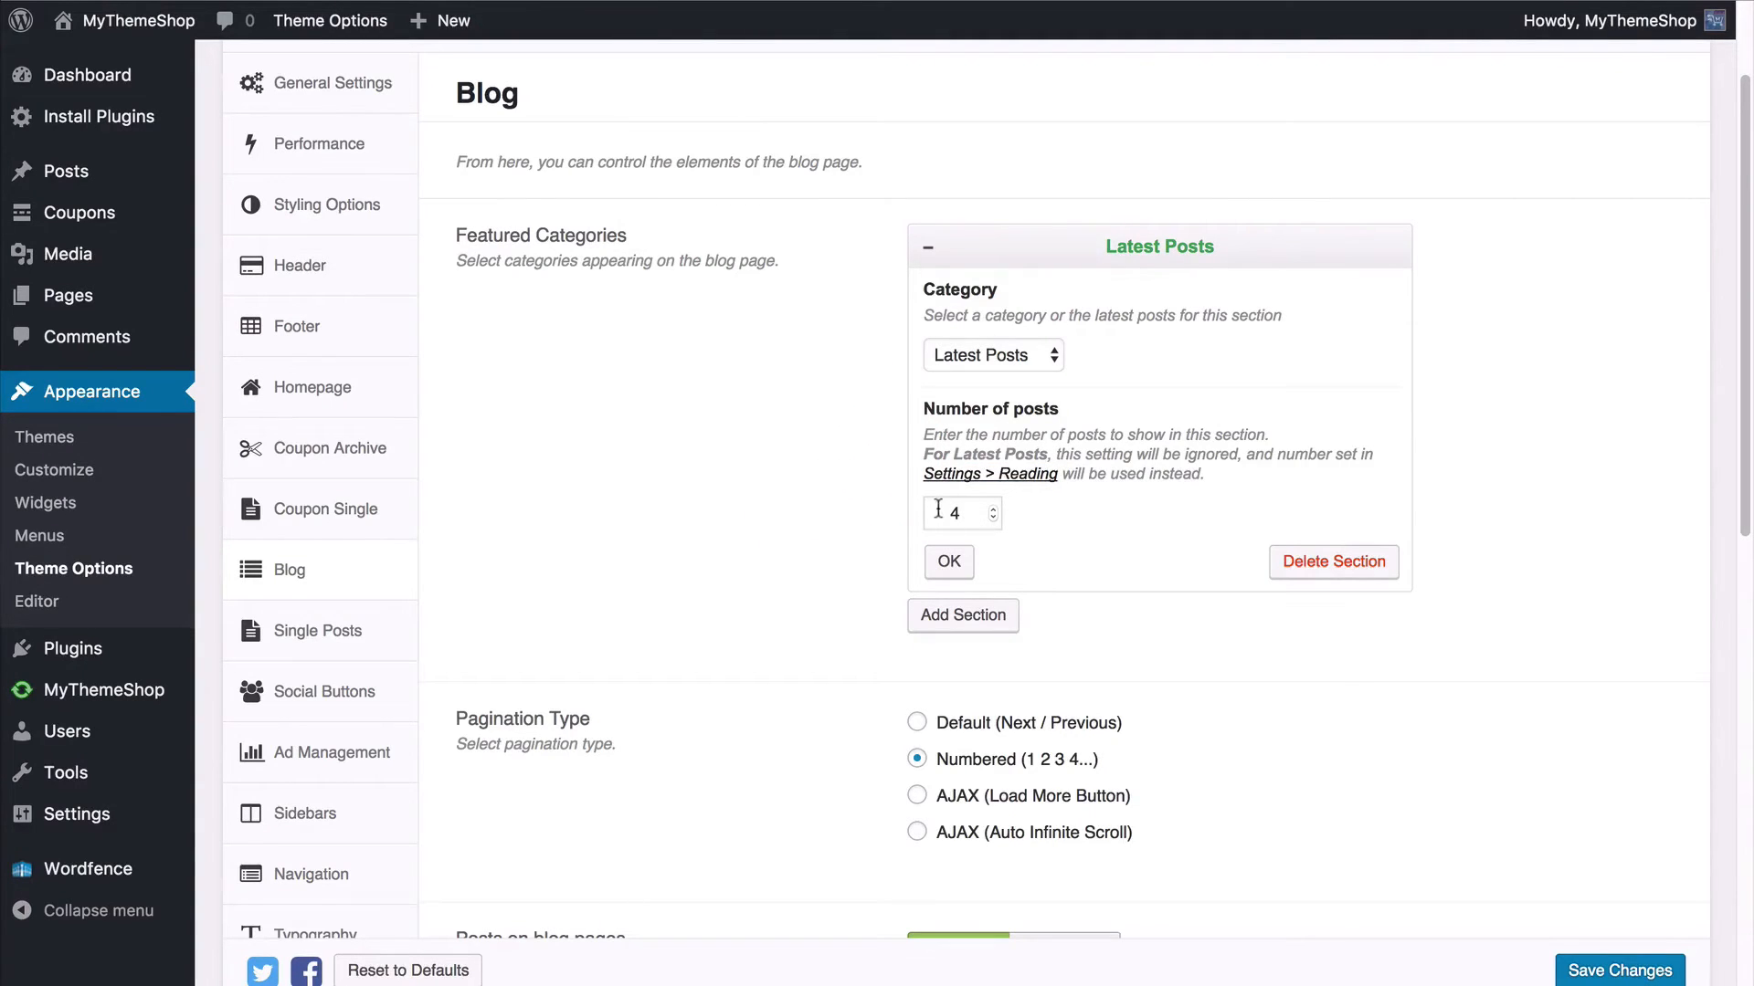
Step: Open the site's Blog page and examine how the latest posts are listed
super+click(117, 27)
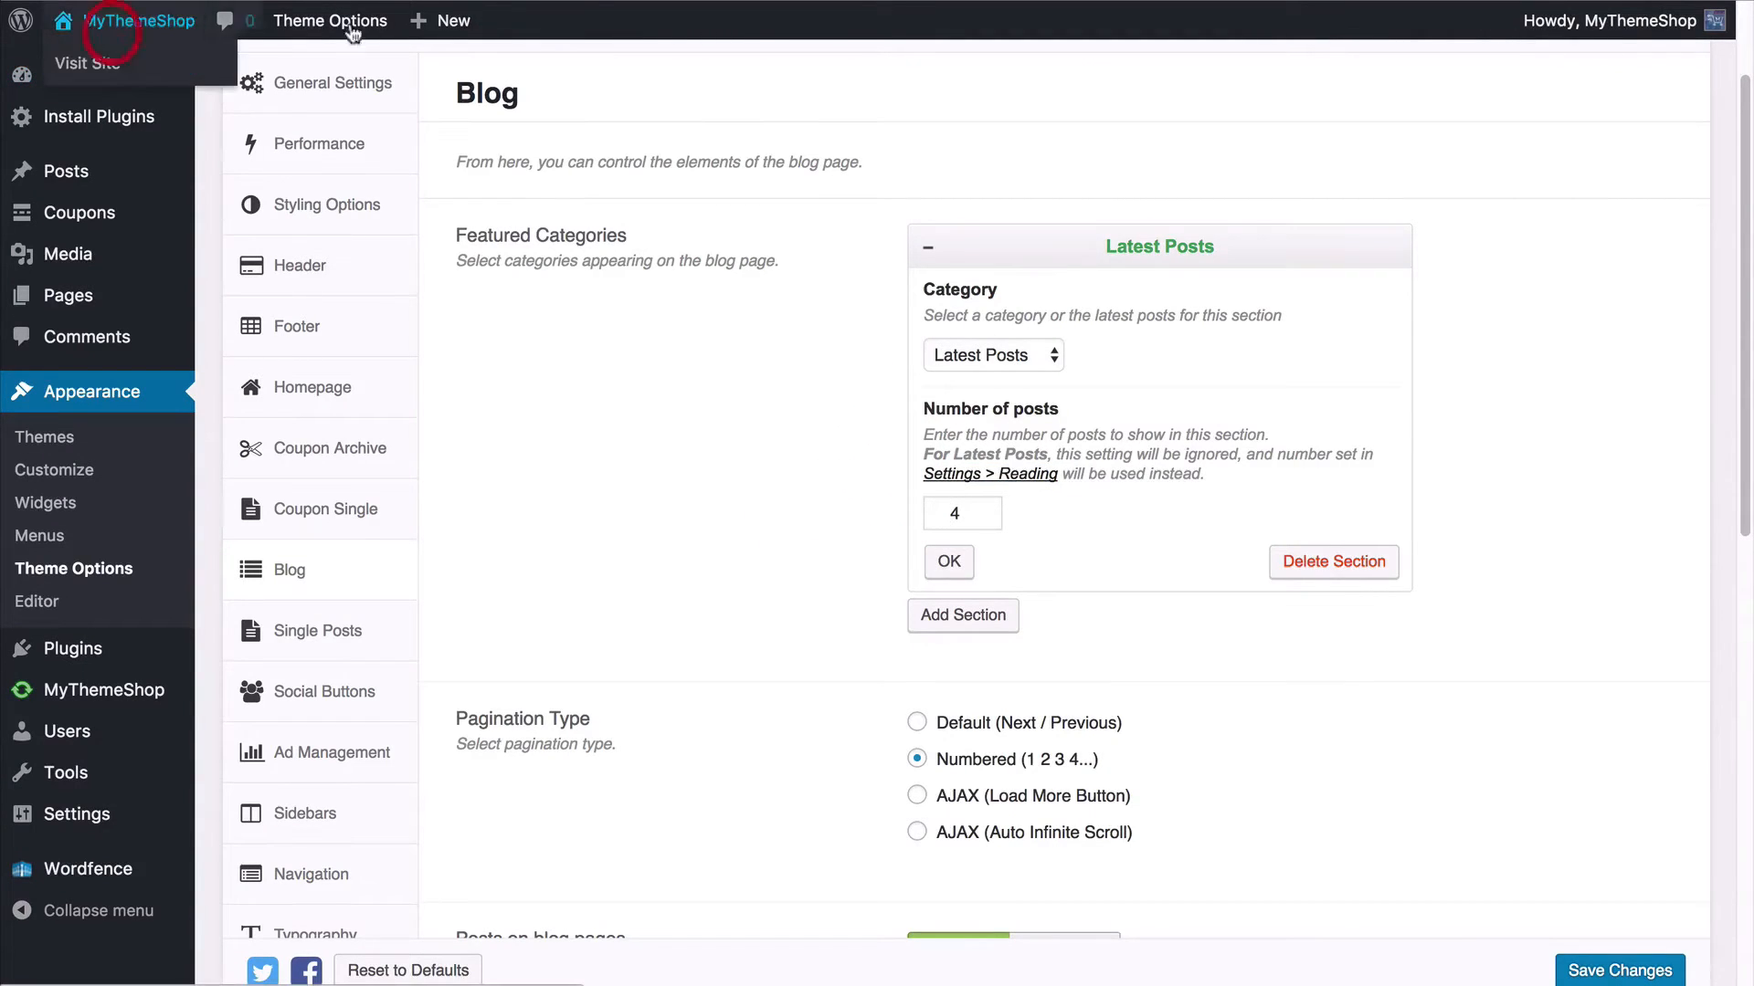
click(676, 0)
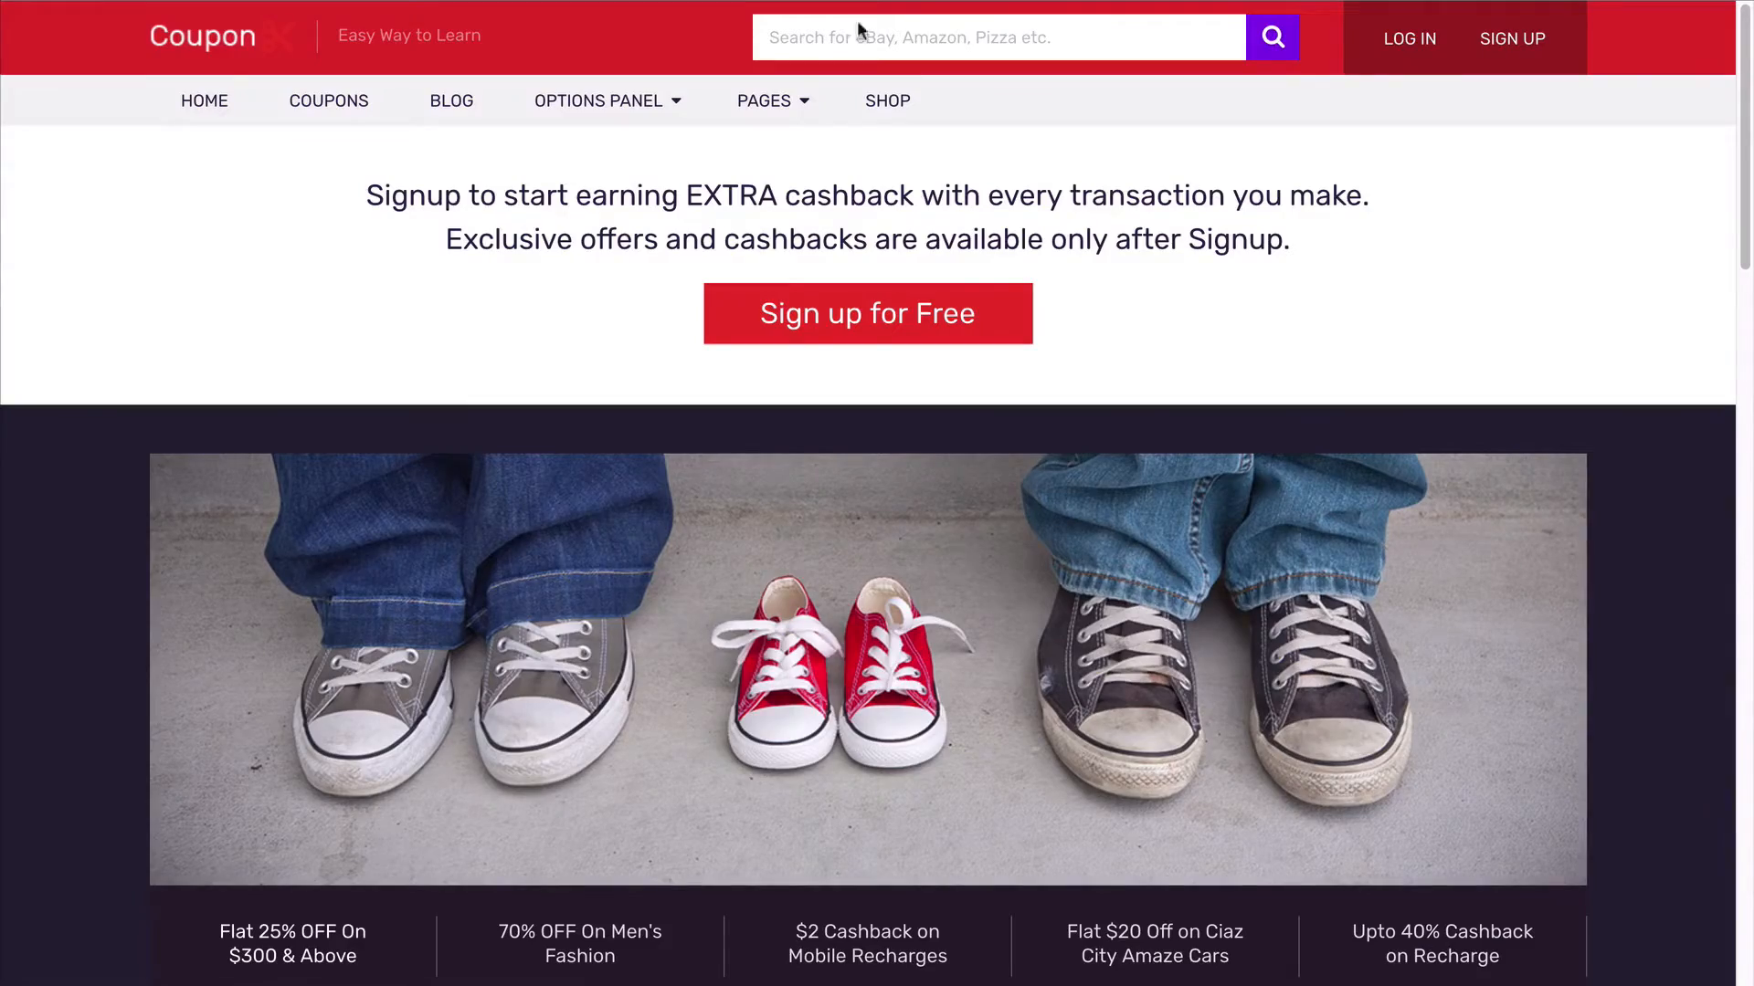
click(457, 108)
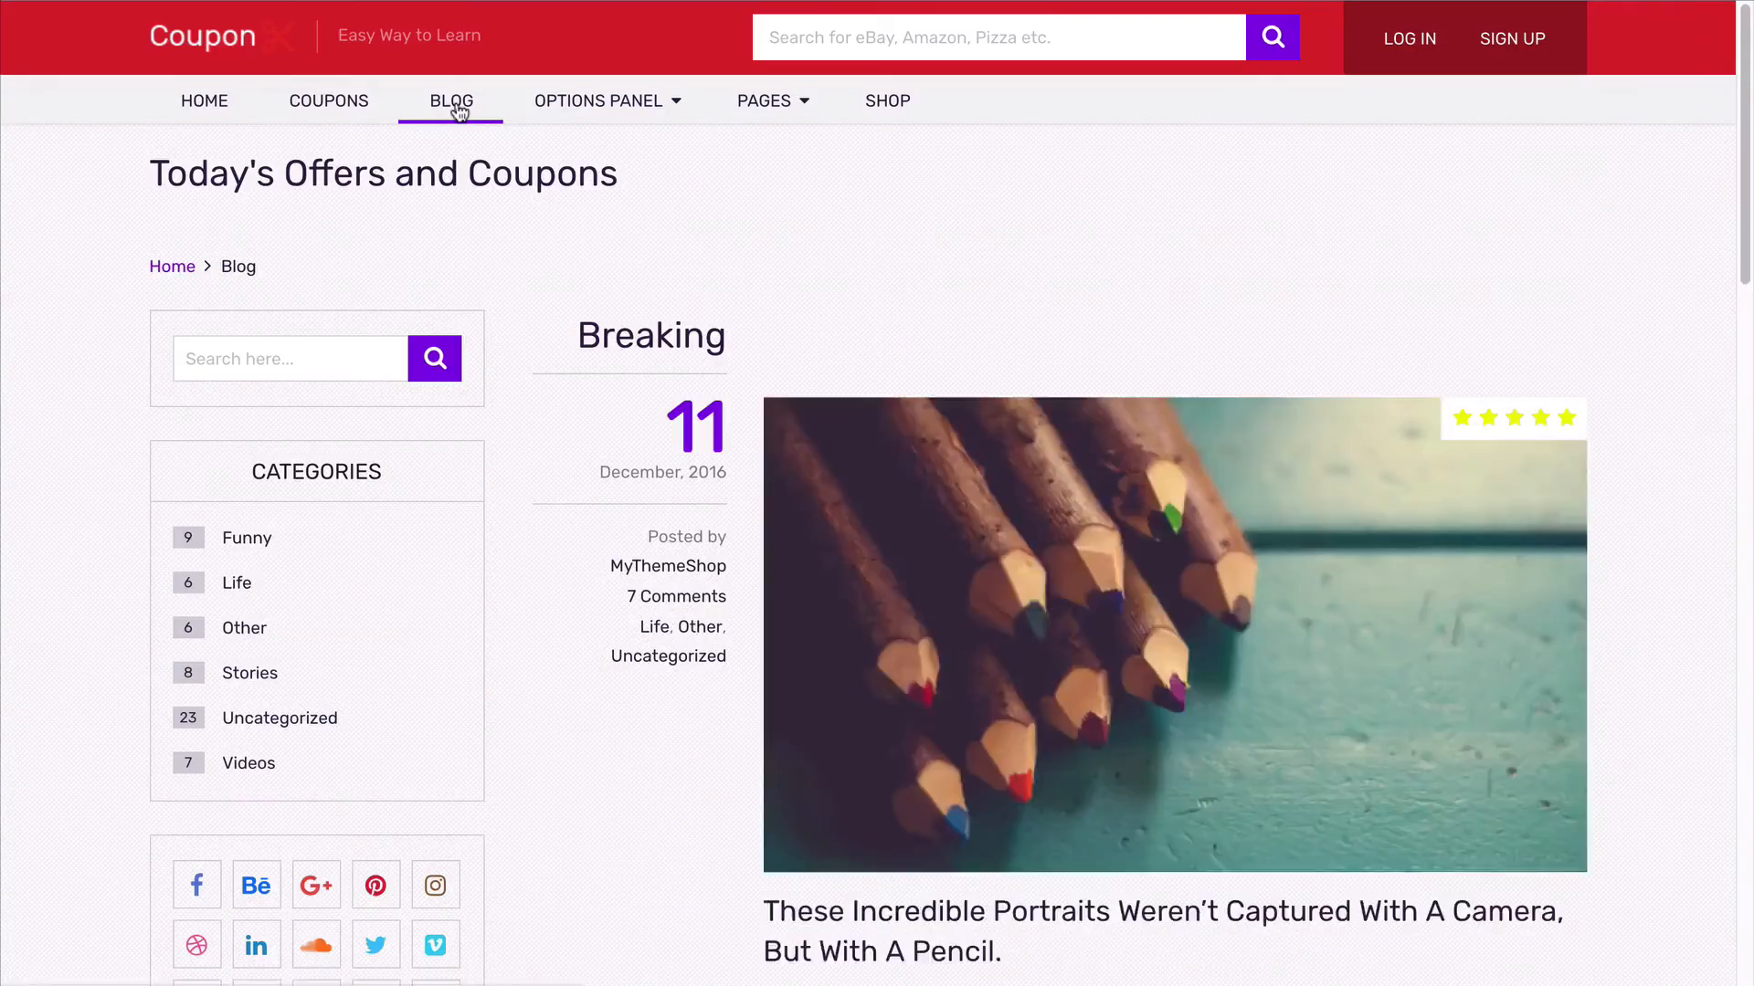
scroll(644, 592, down, 20)
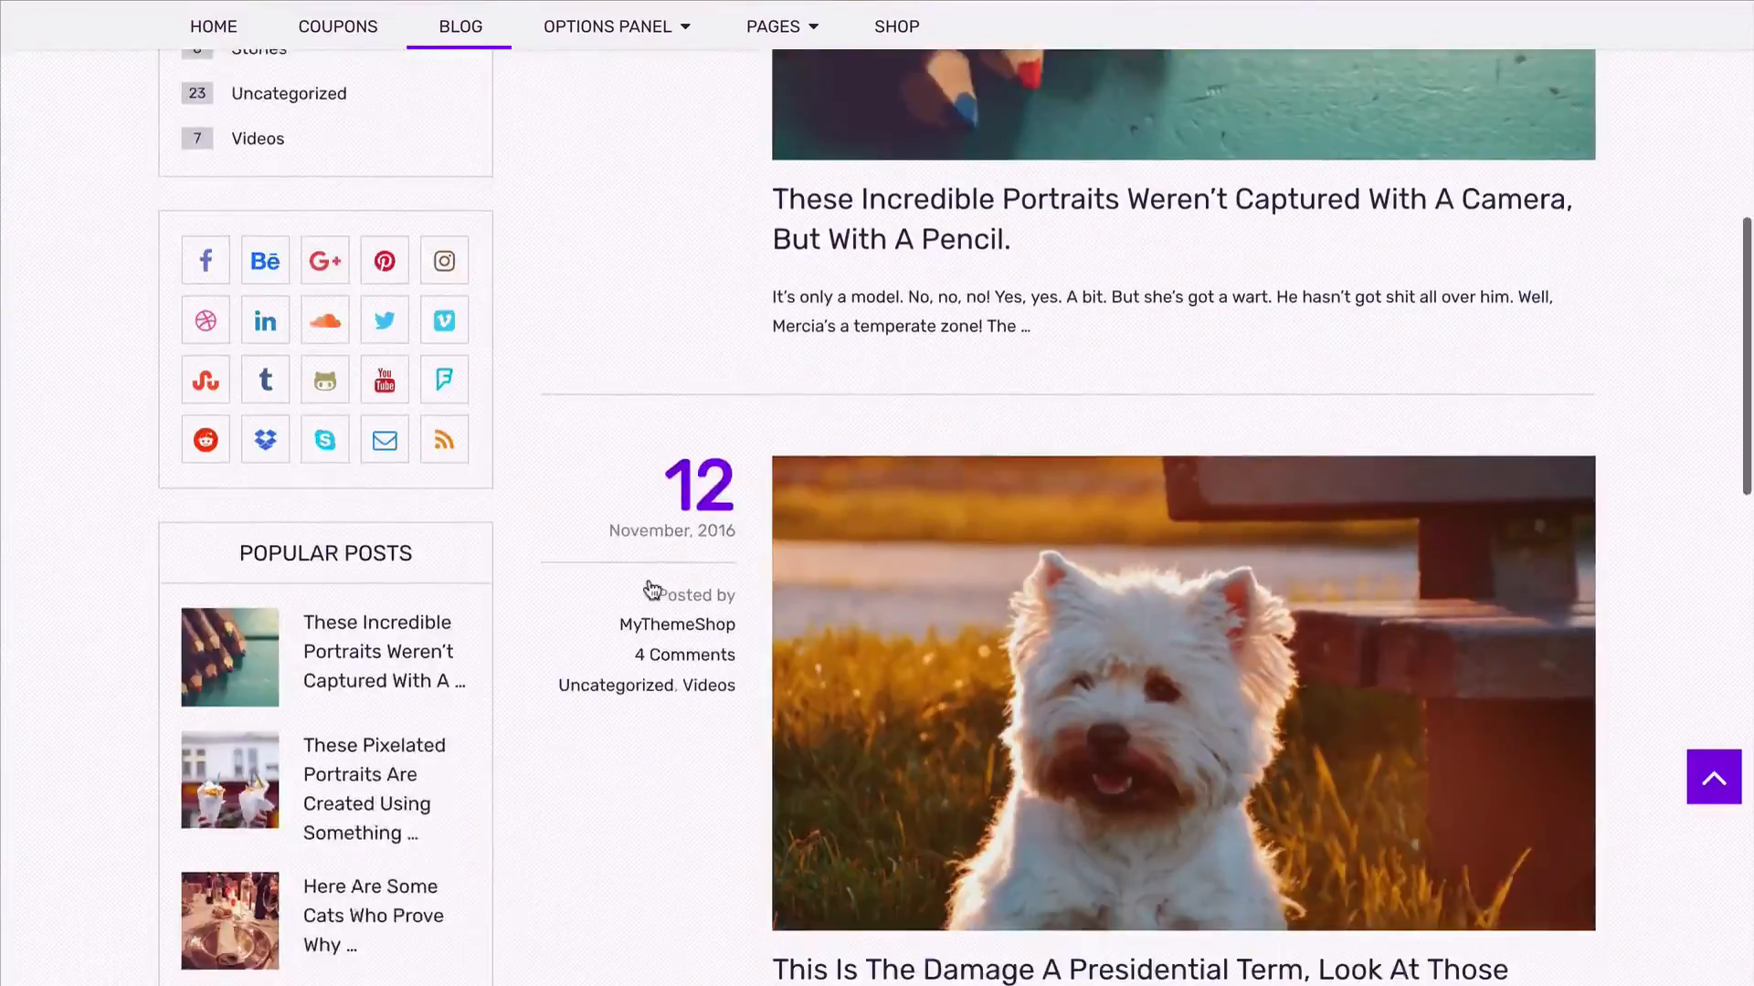
scroll(800, 398, up, 20)
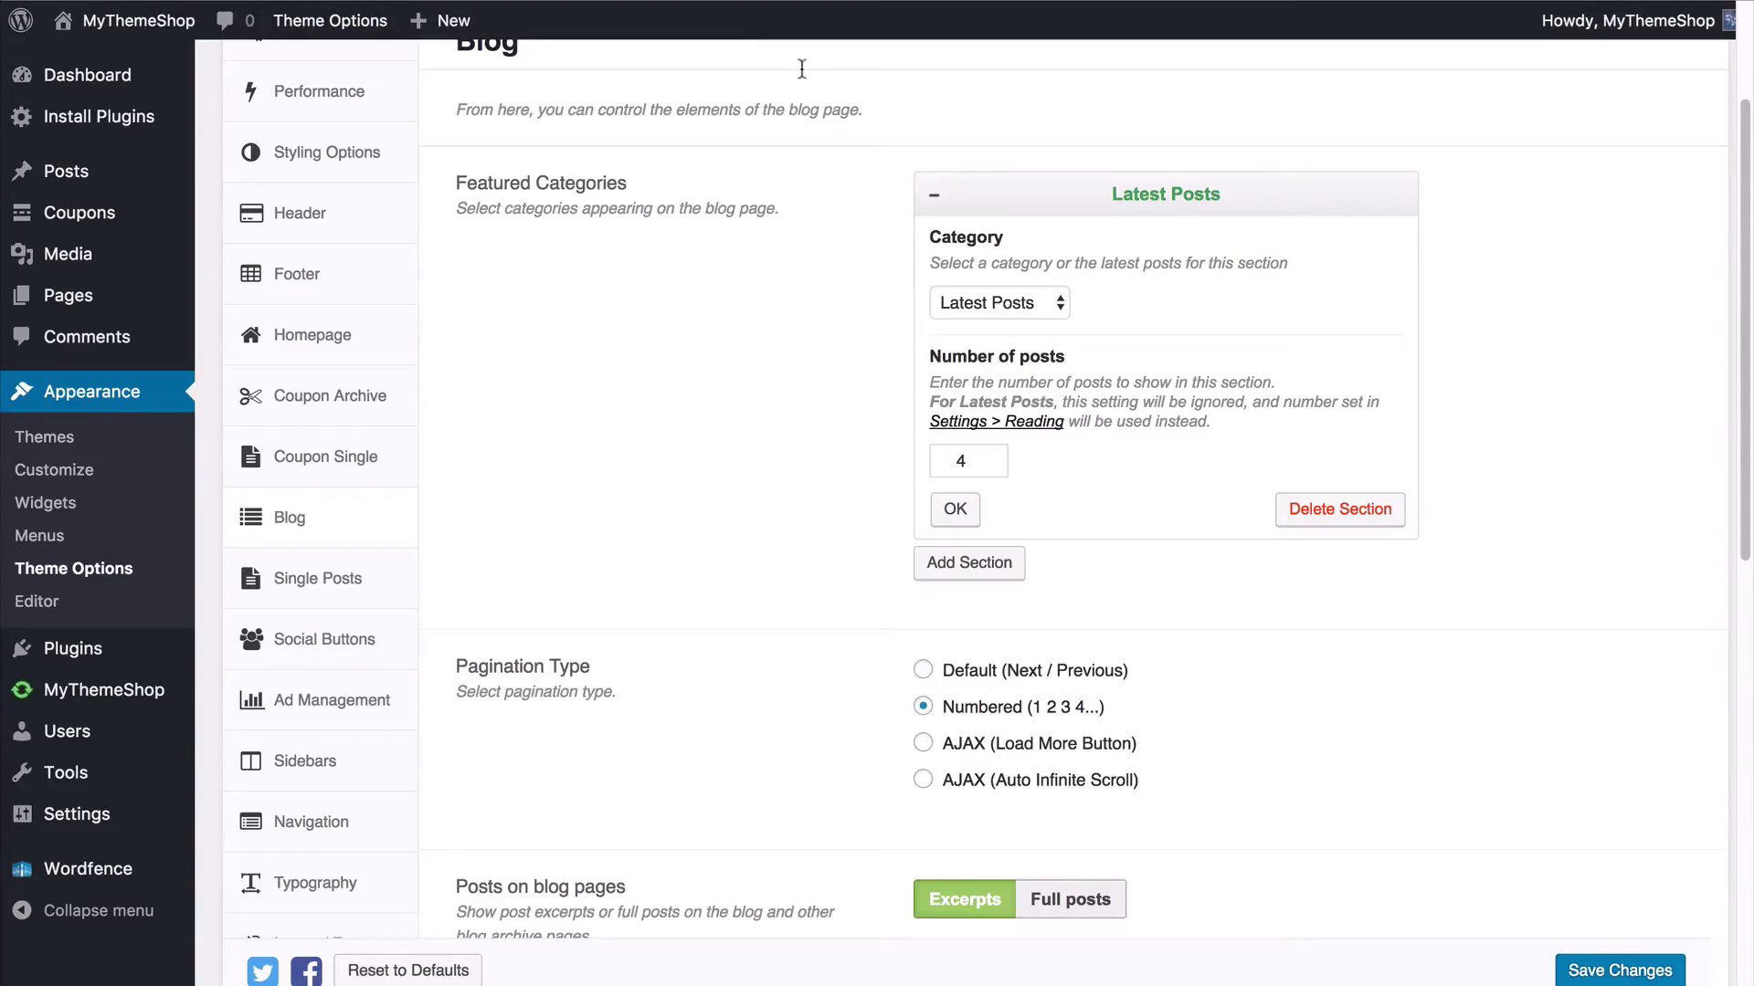
Step: Collapse Latest Posts and add a Featured Categories section for the Funny category with 2 posts
click(927, 192)
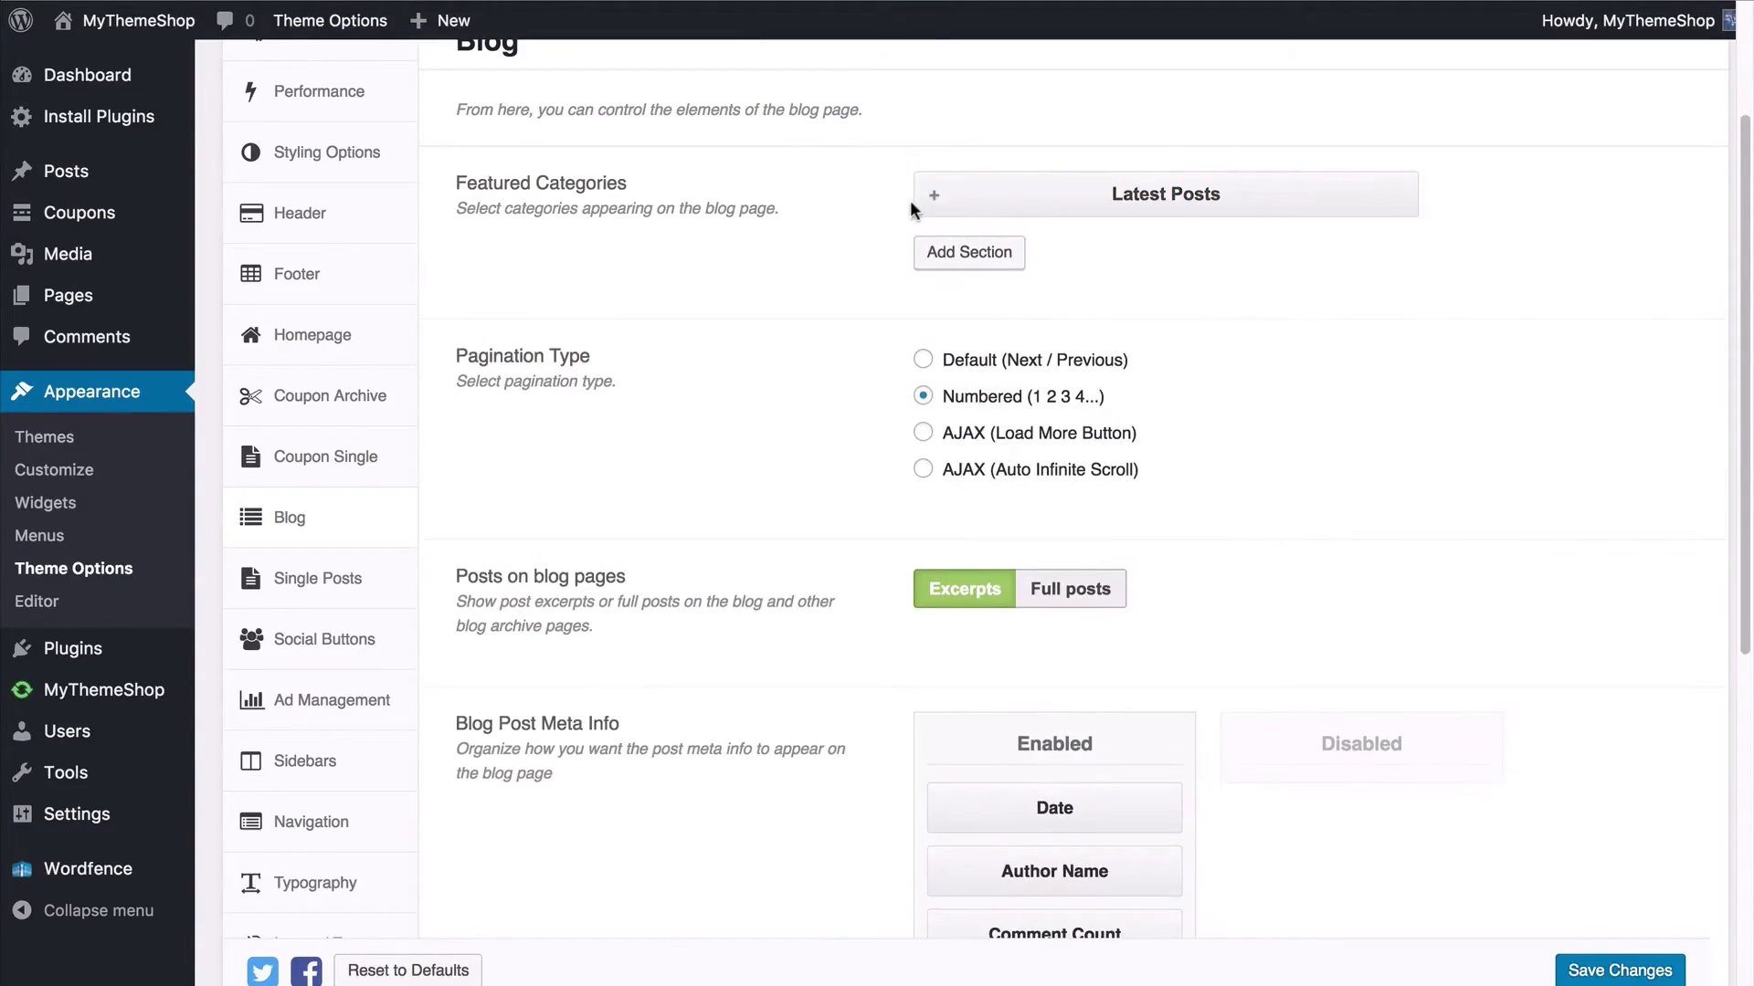
click(959, 264)
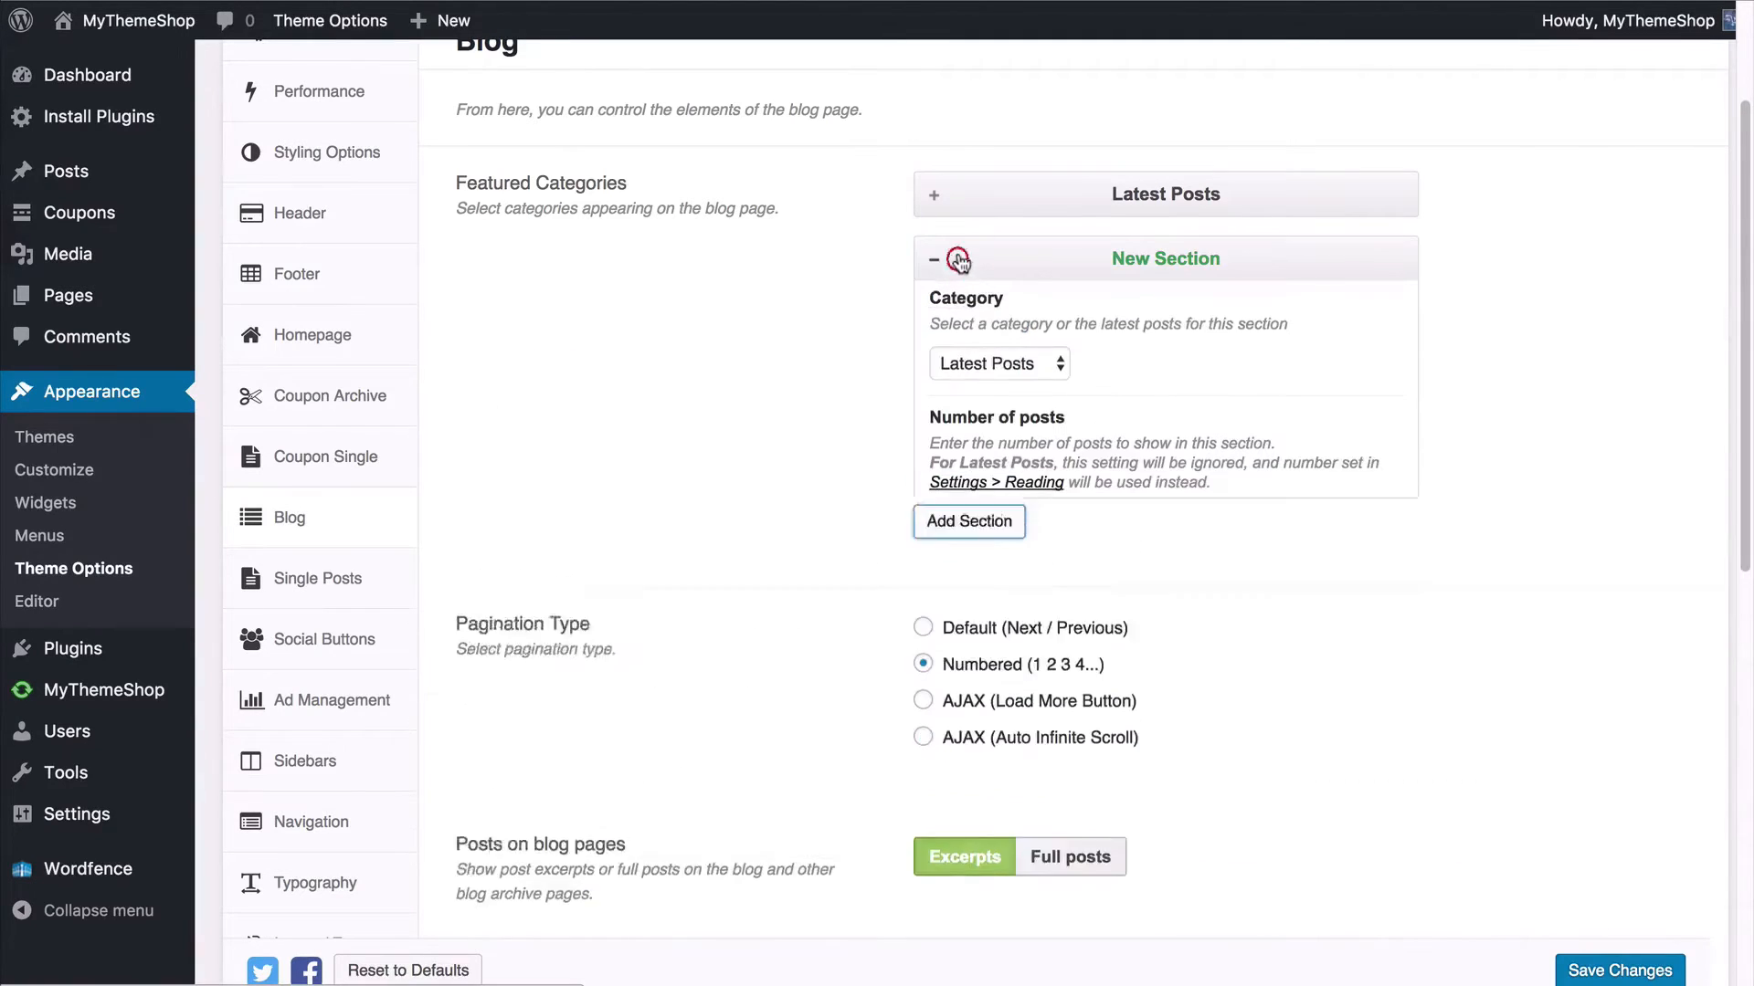
click(981, 371)
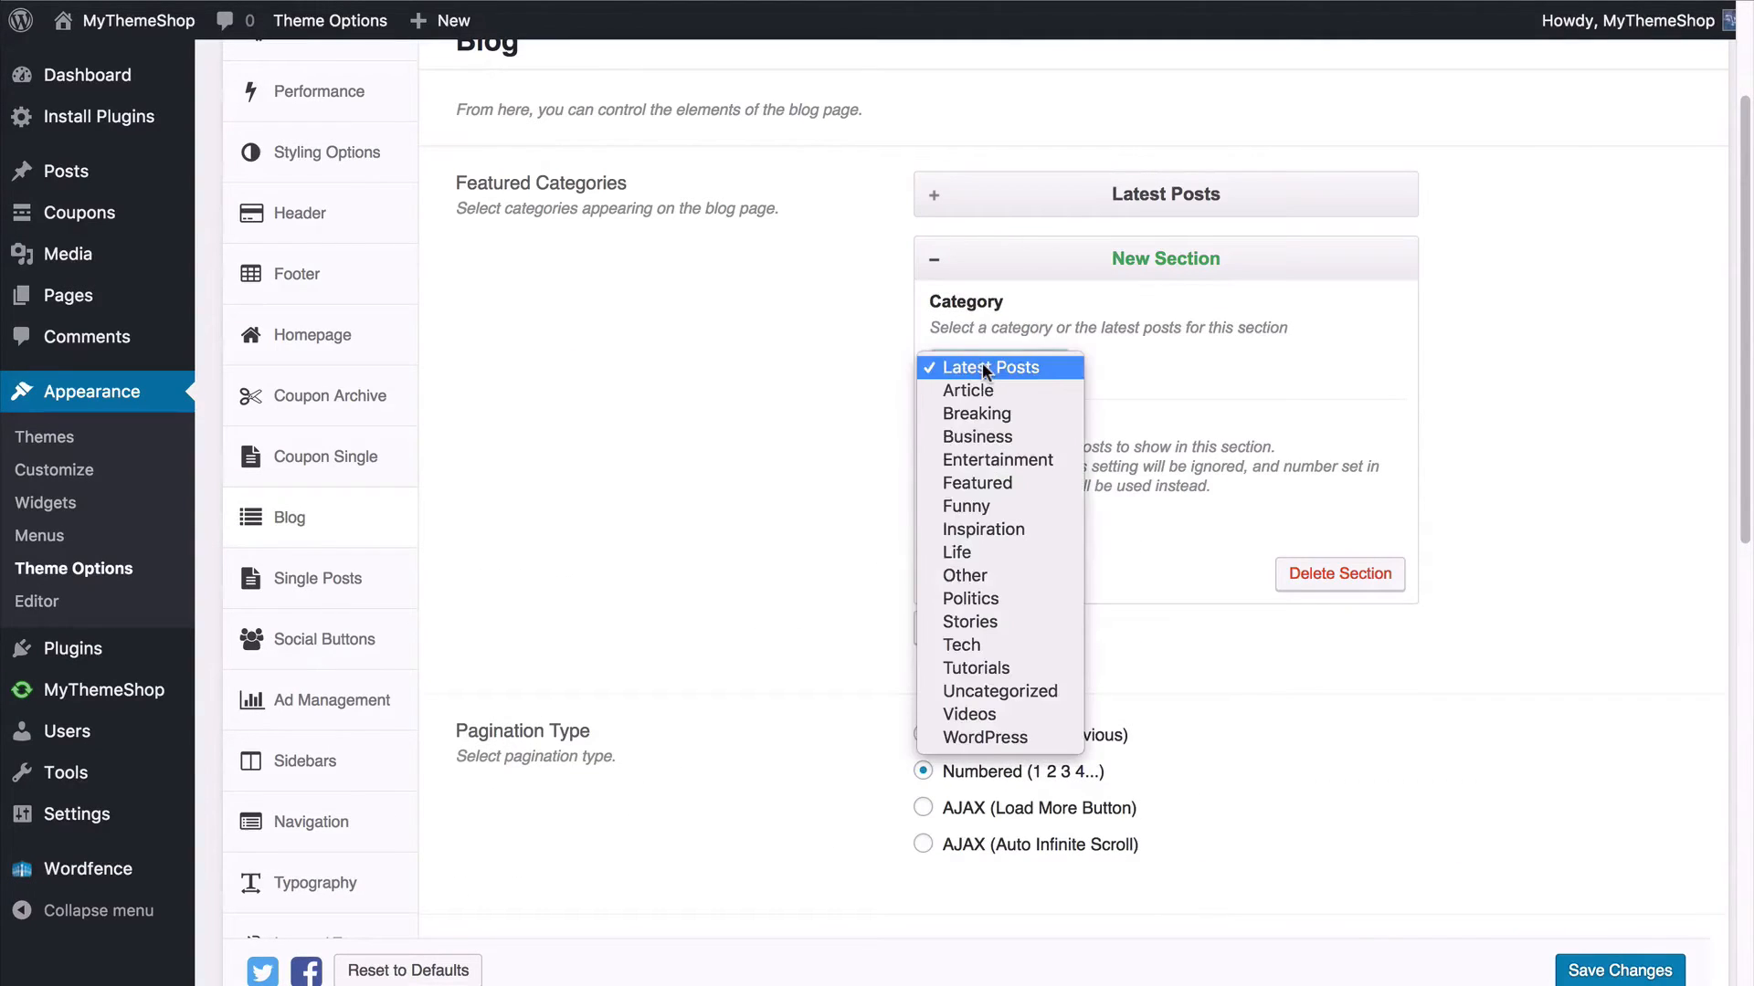
click(966, 506)
text(2)
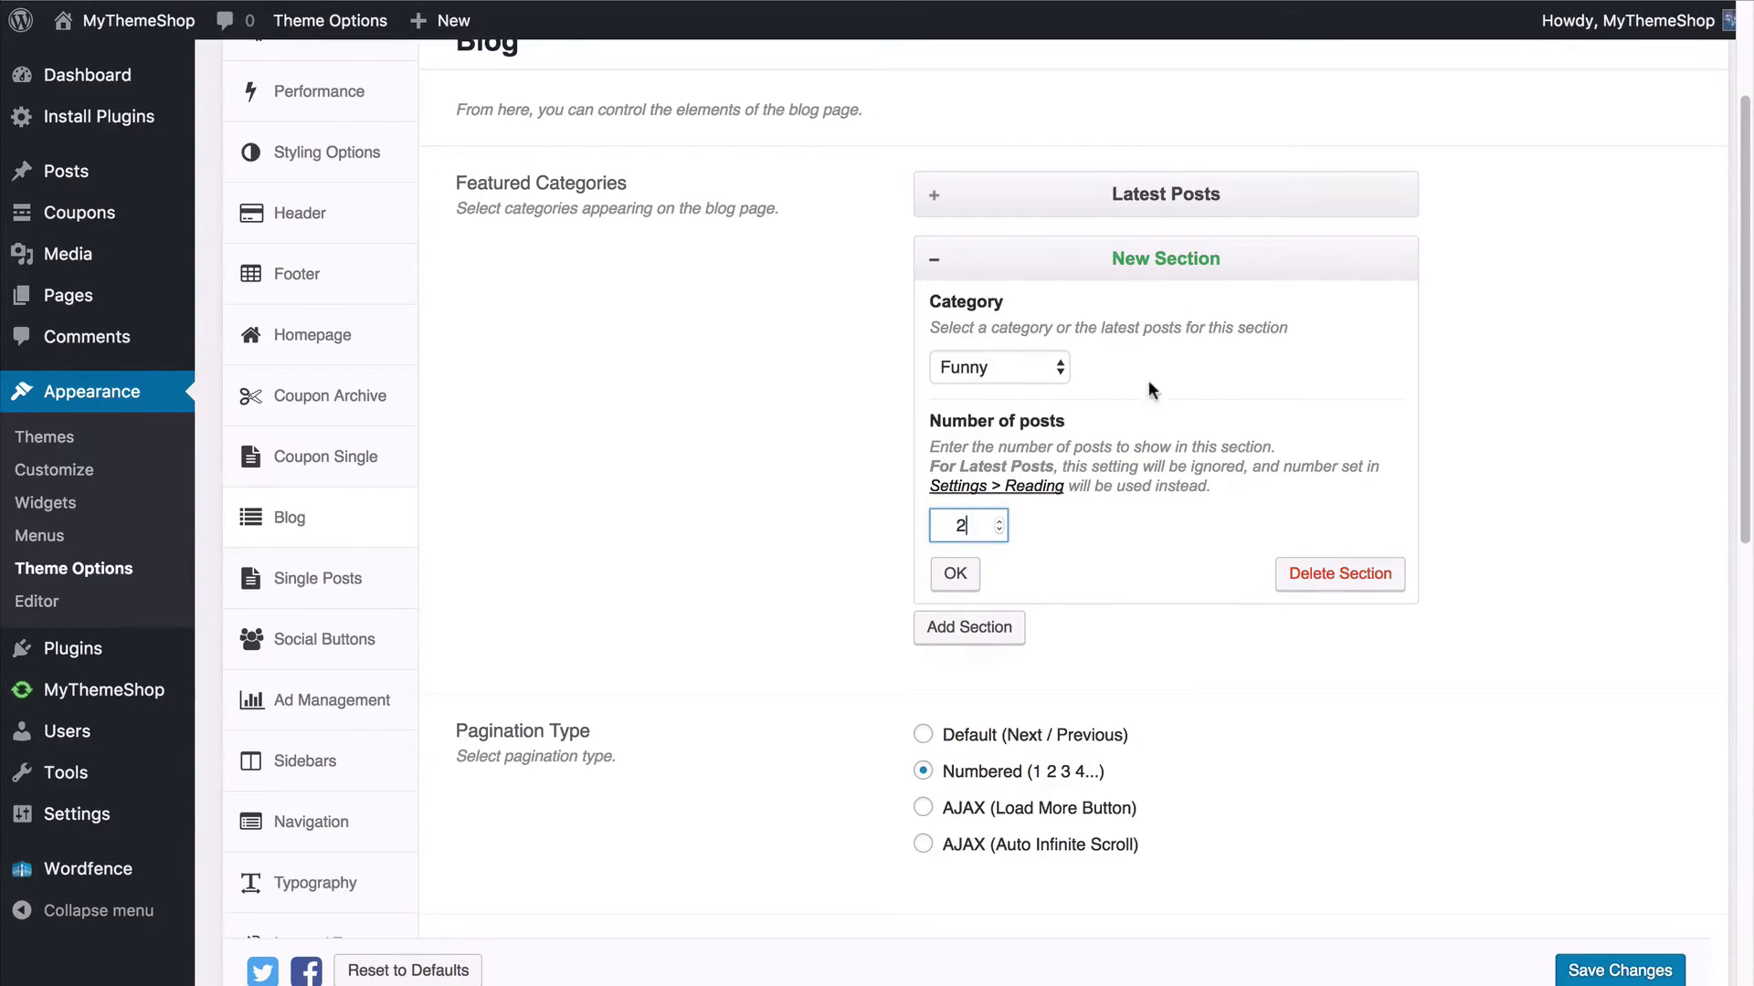
click(954, 572)
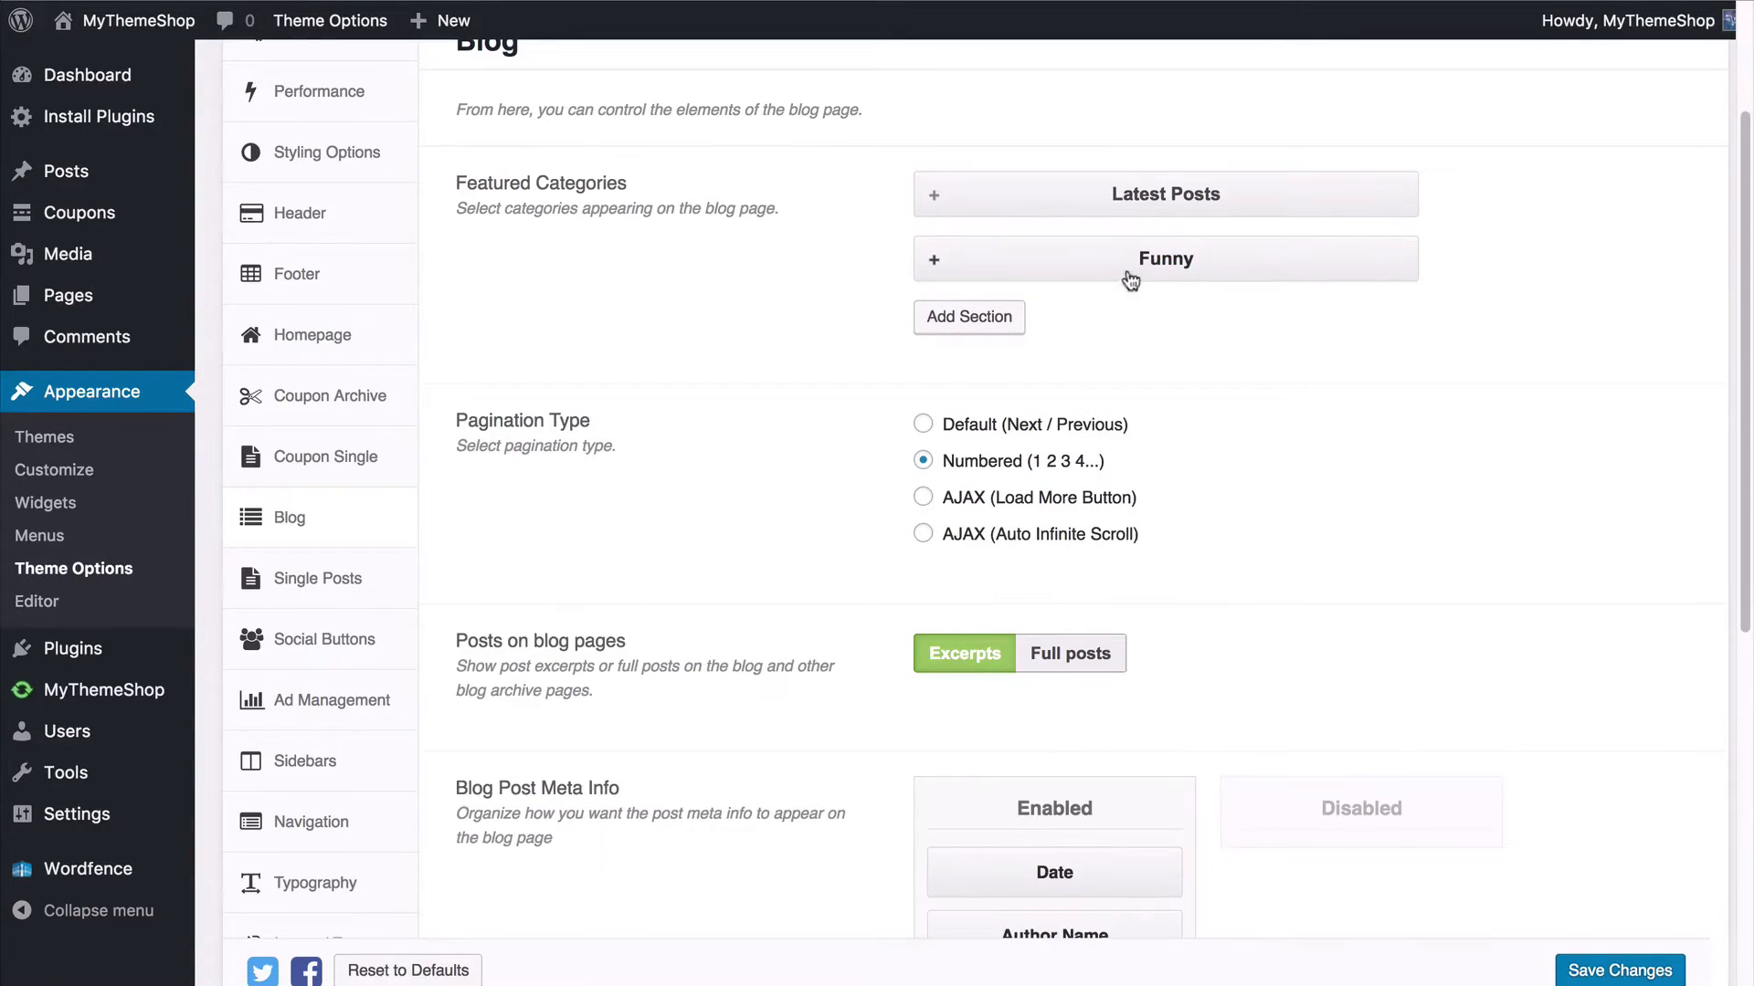
Step: Move the Funny section above Latest Posts and save the Blog settings
drag(1130, 272, 1116, 193)
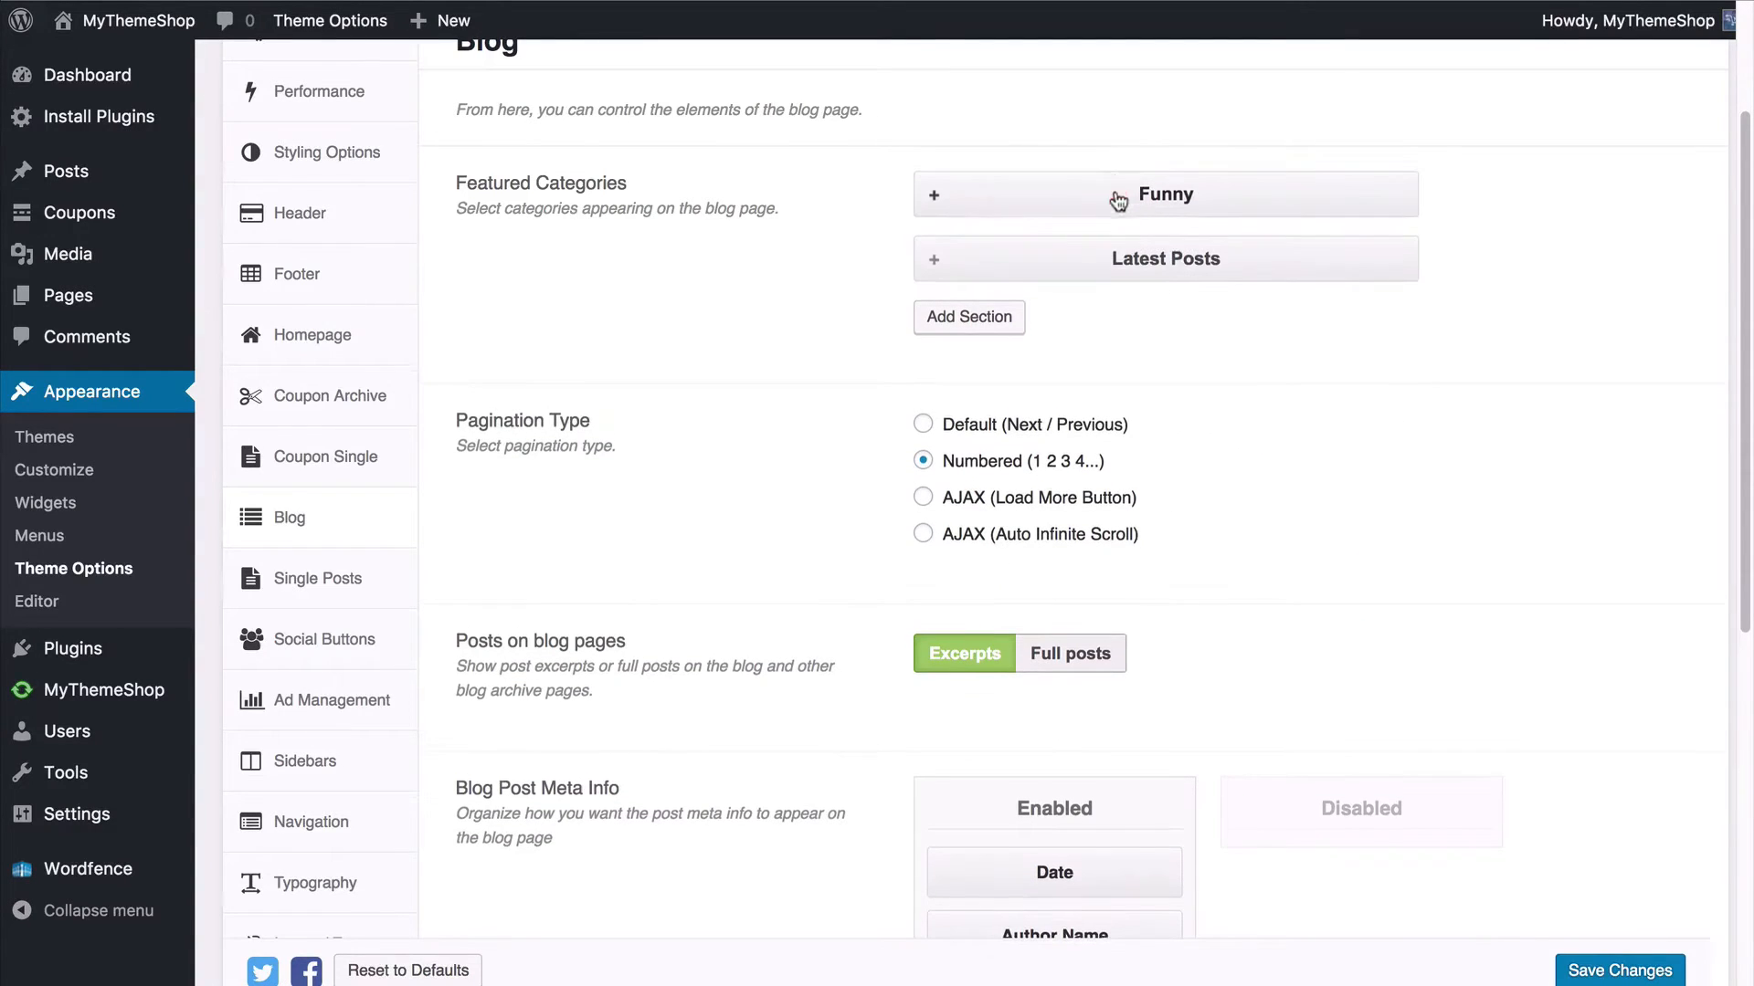
click(1615, 974)
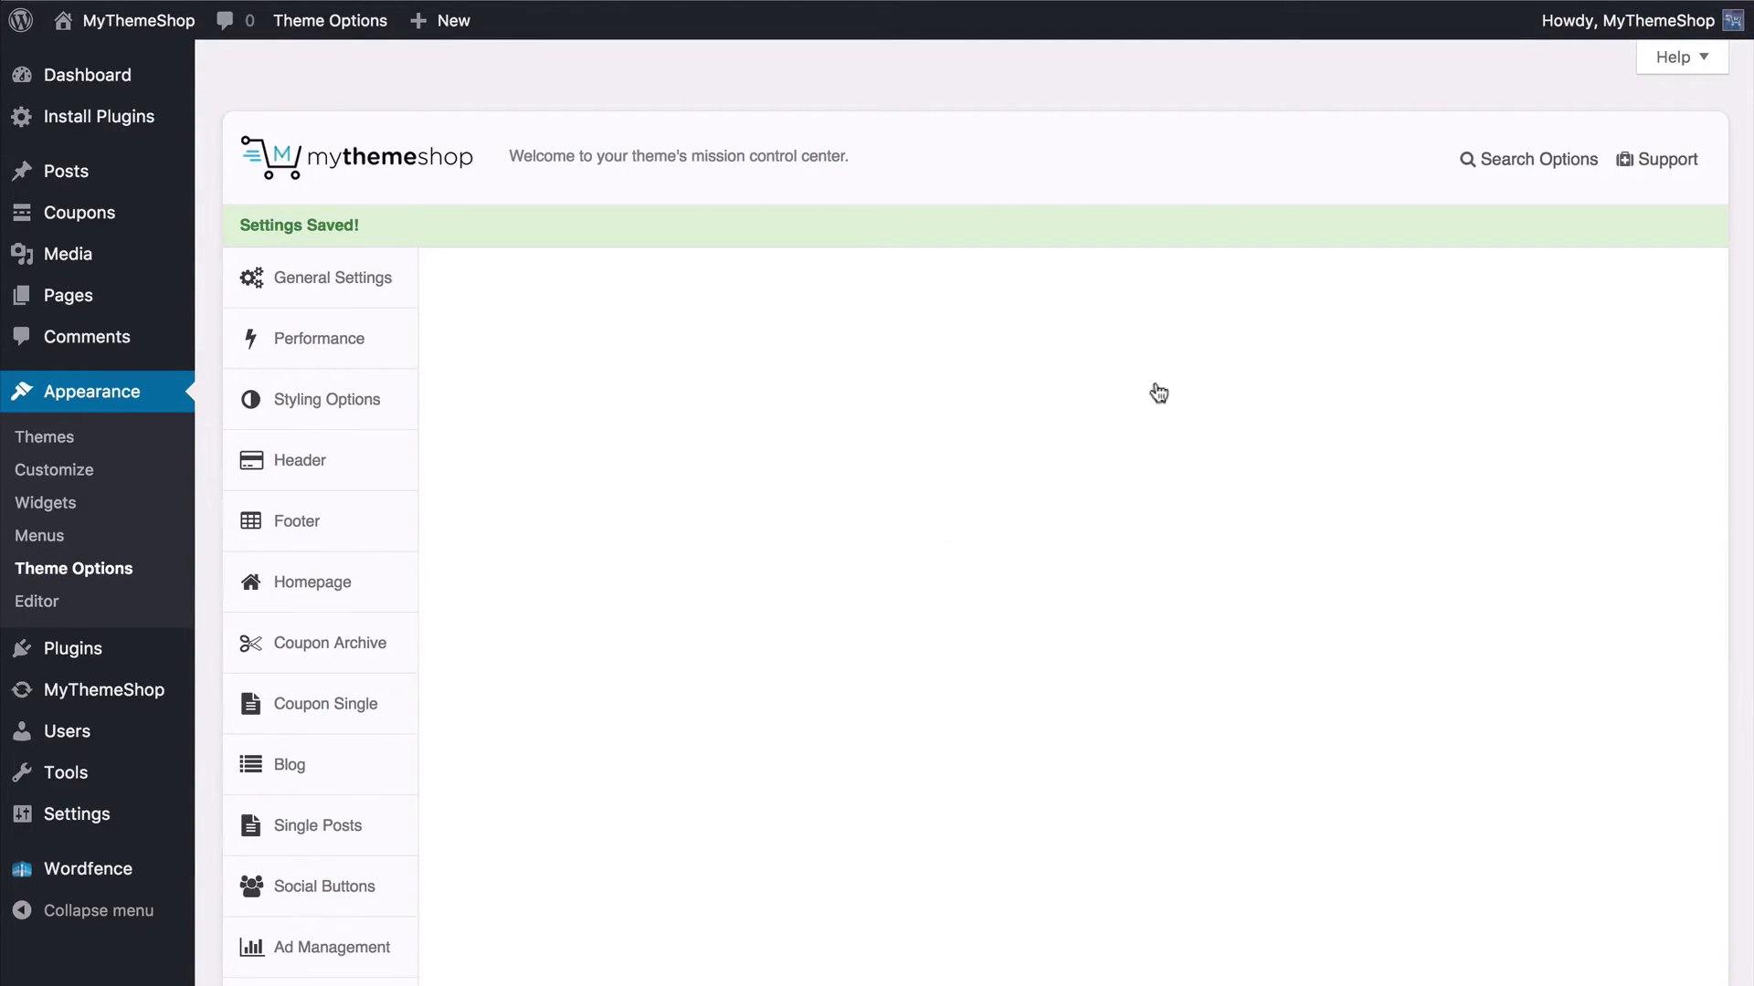
Step: Reload the site's Blog page and check the order of the Funny section and the latest posts
click(70, 2)
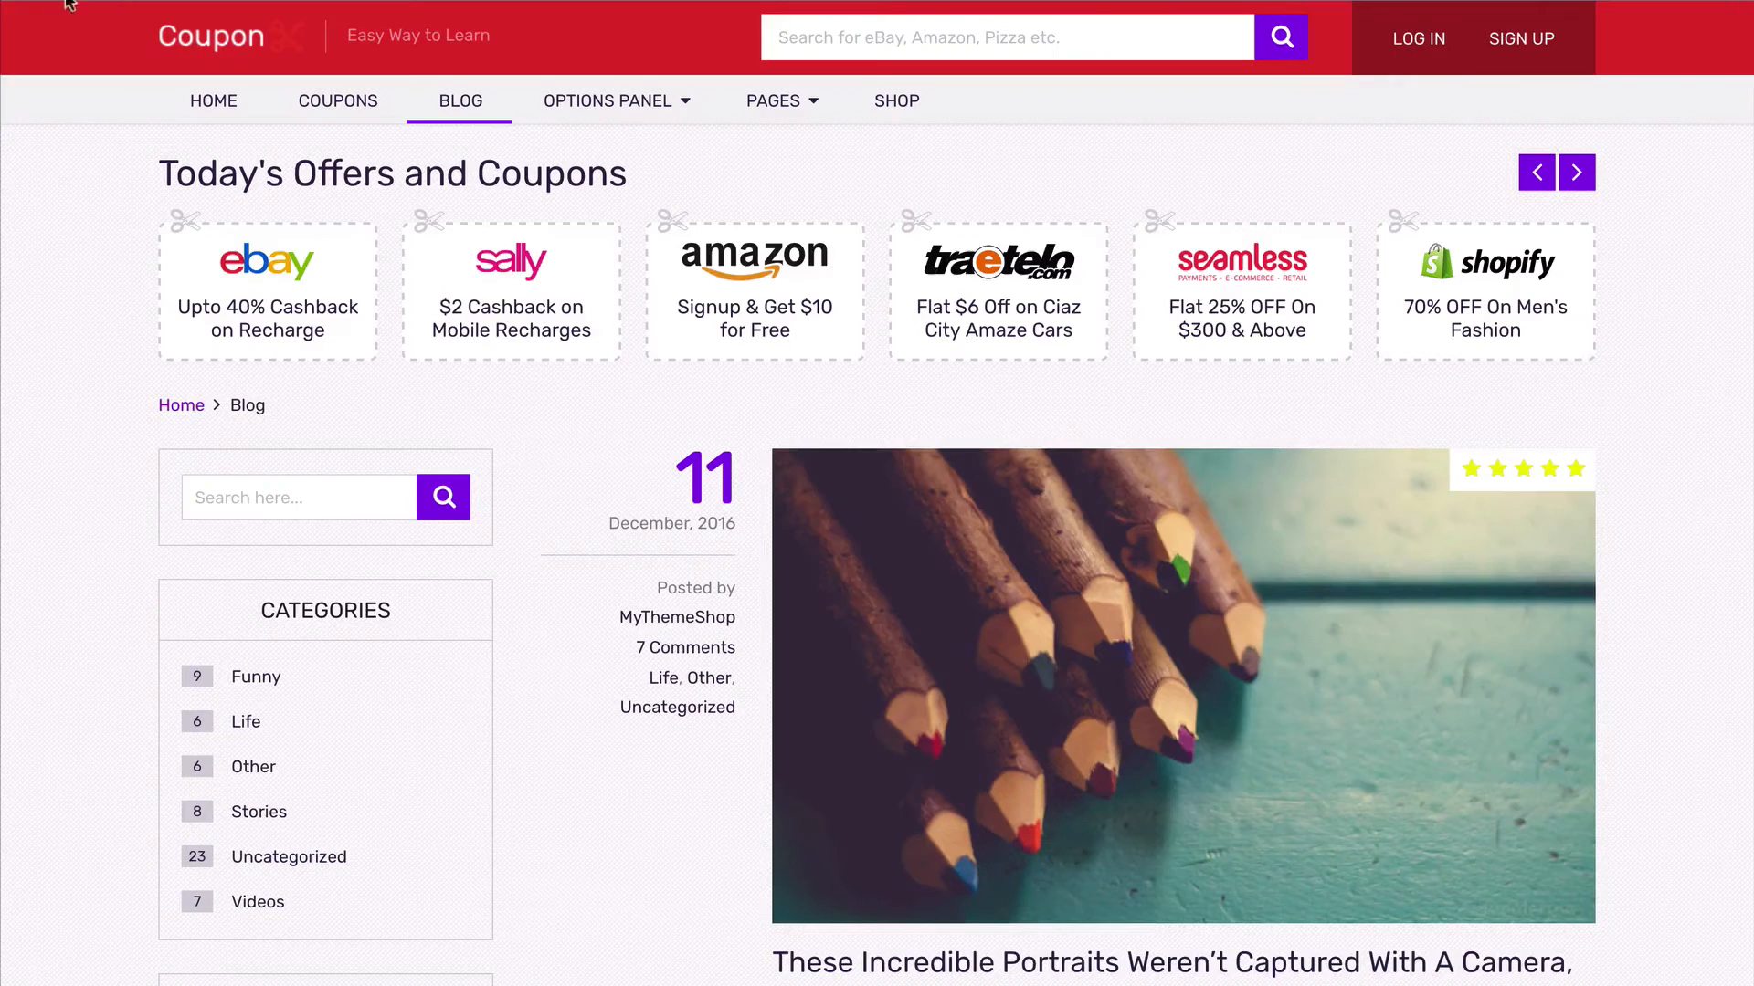
click(255, 677)
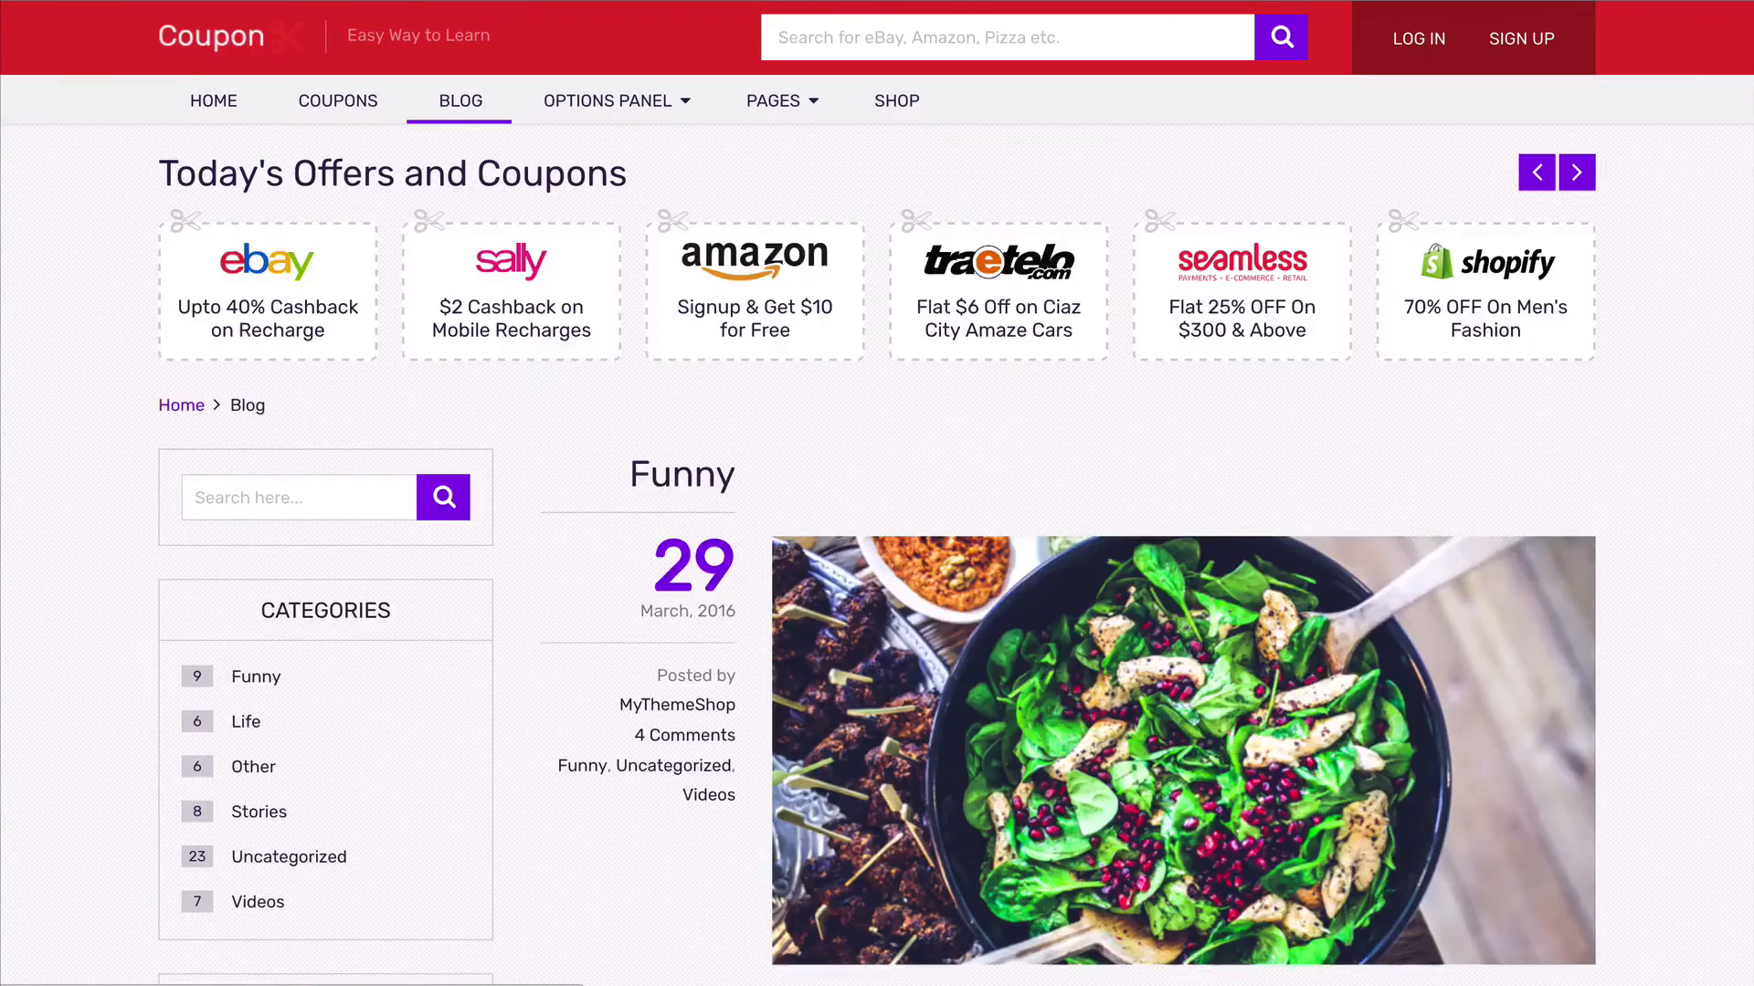
scroll(689, 704, down, 10)
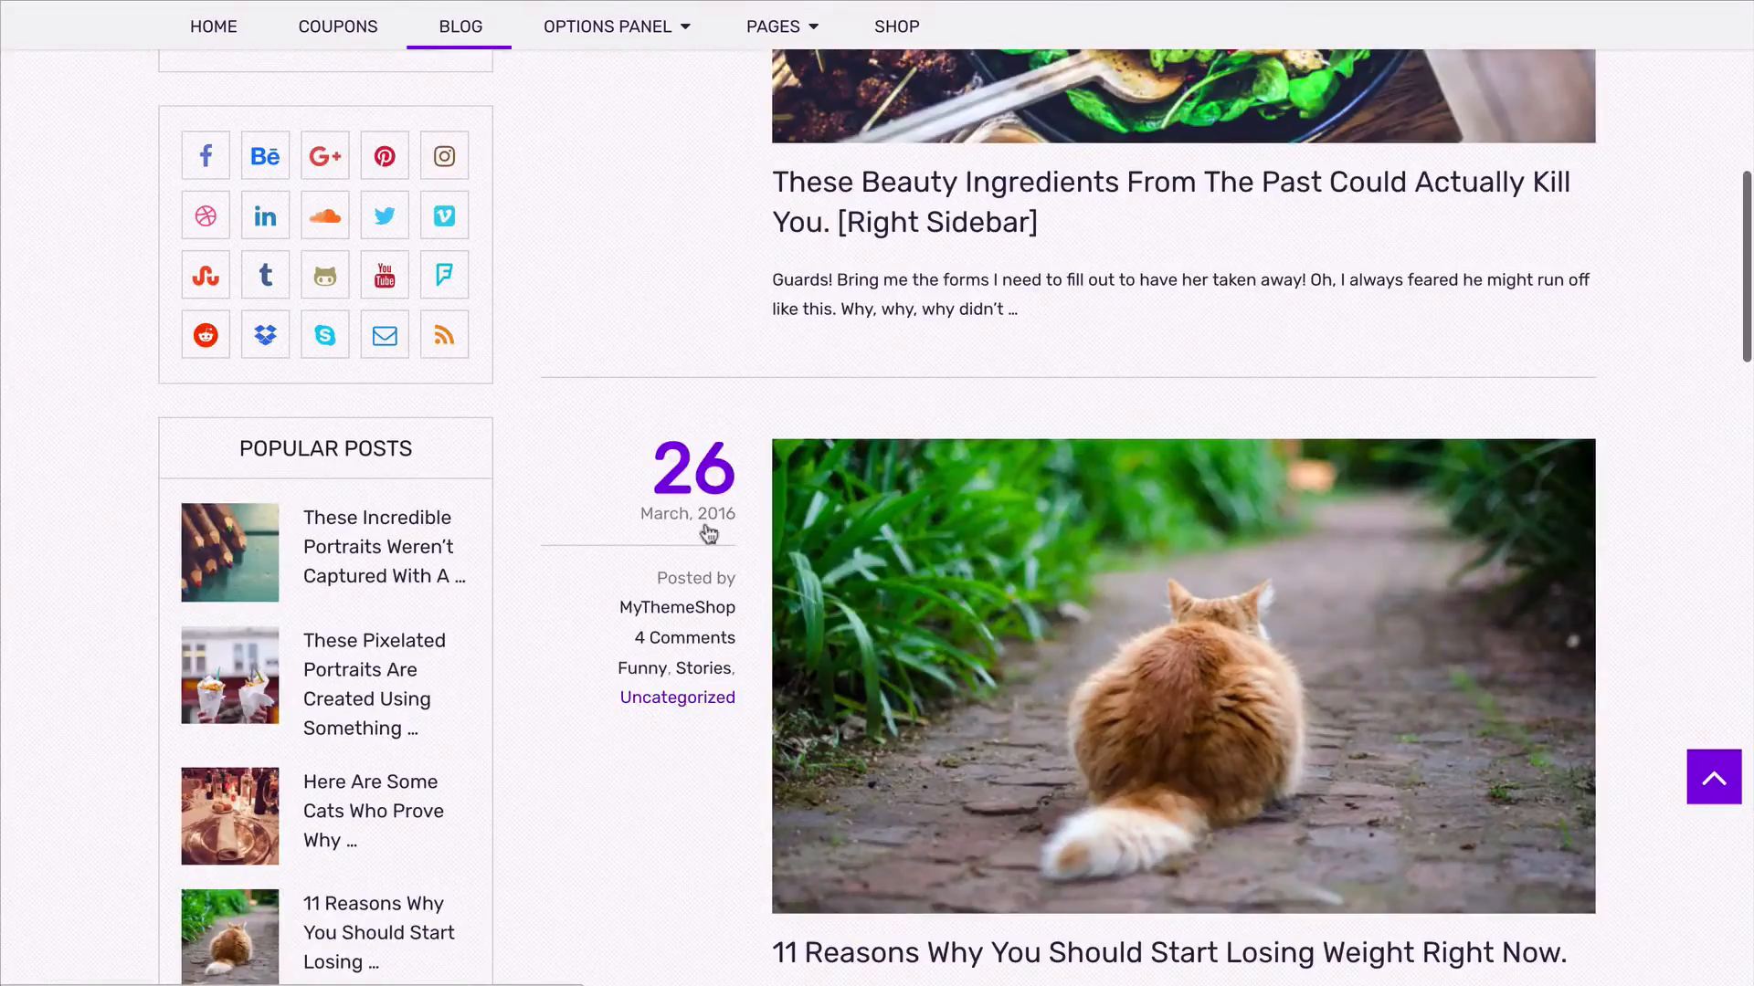
scroll(627, 592, down, 20)
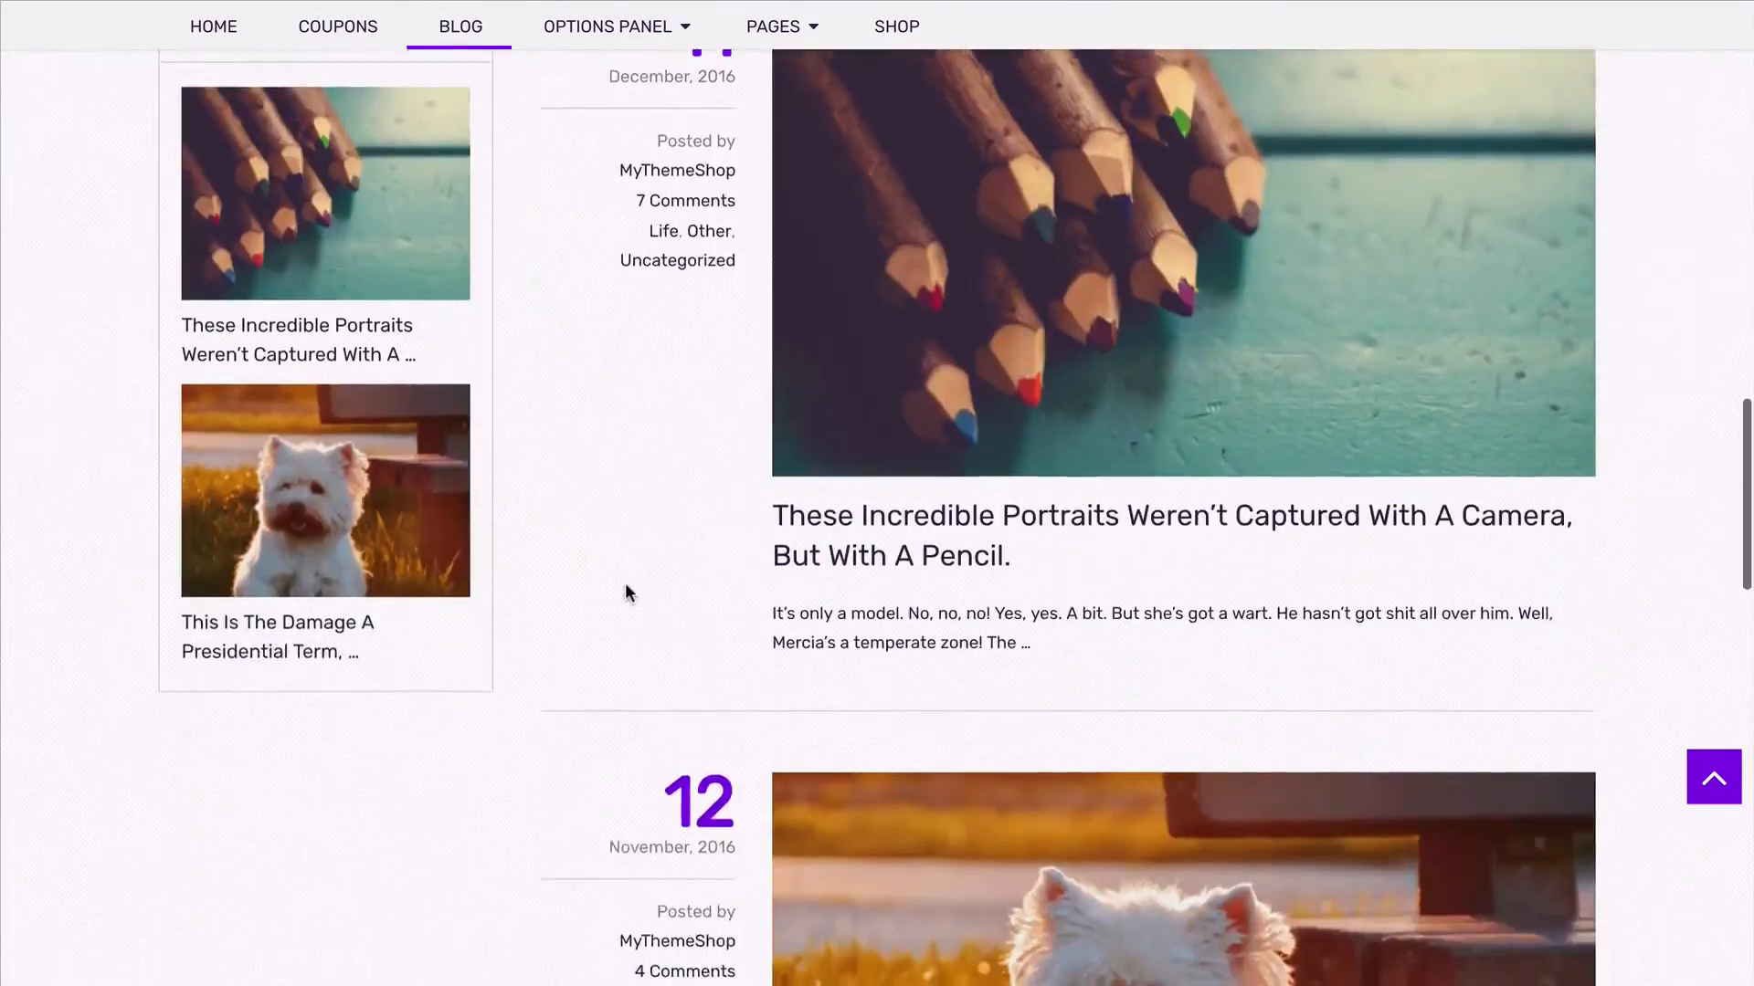
scroll(626, 592, down, 8)
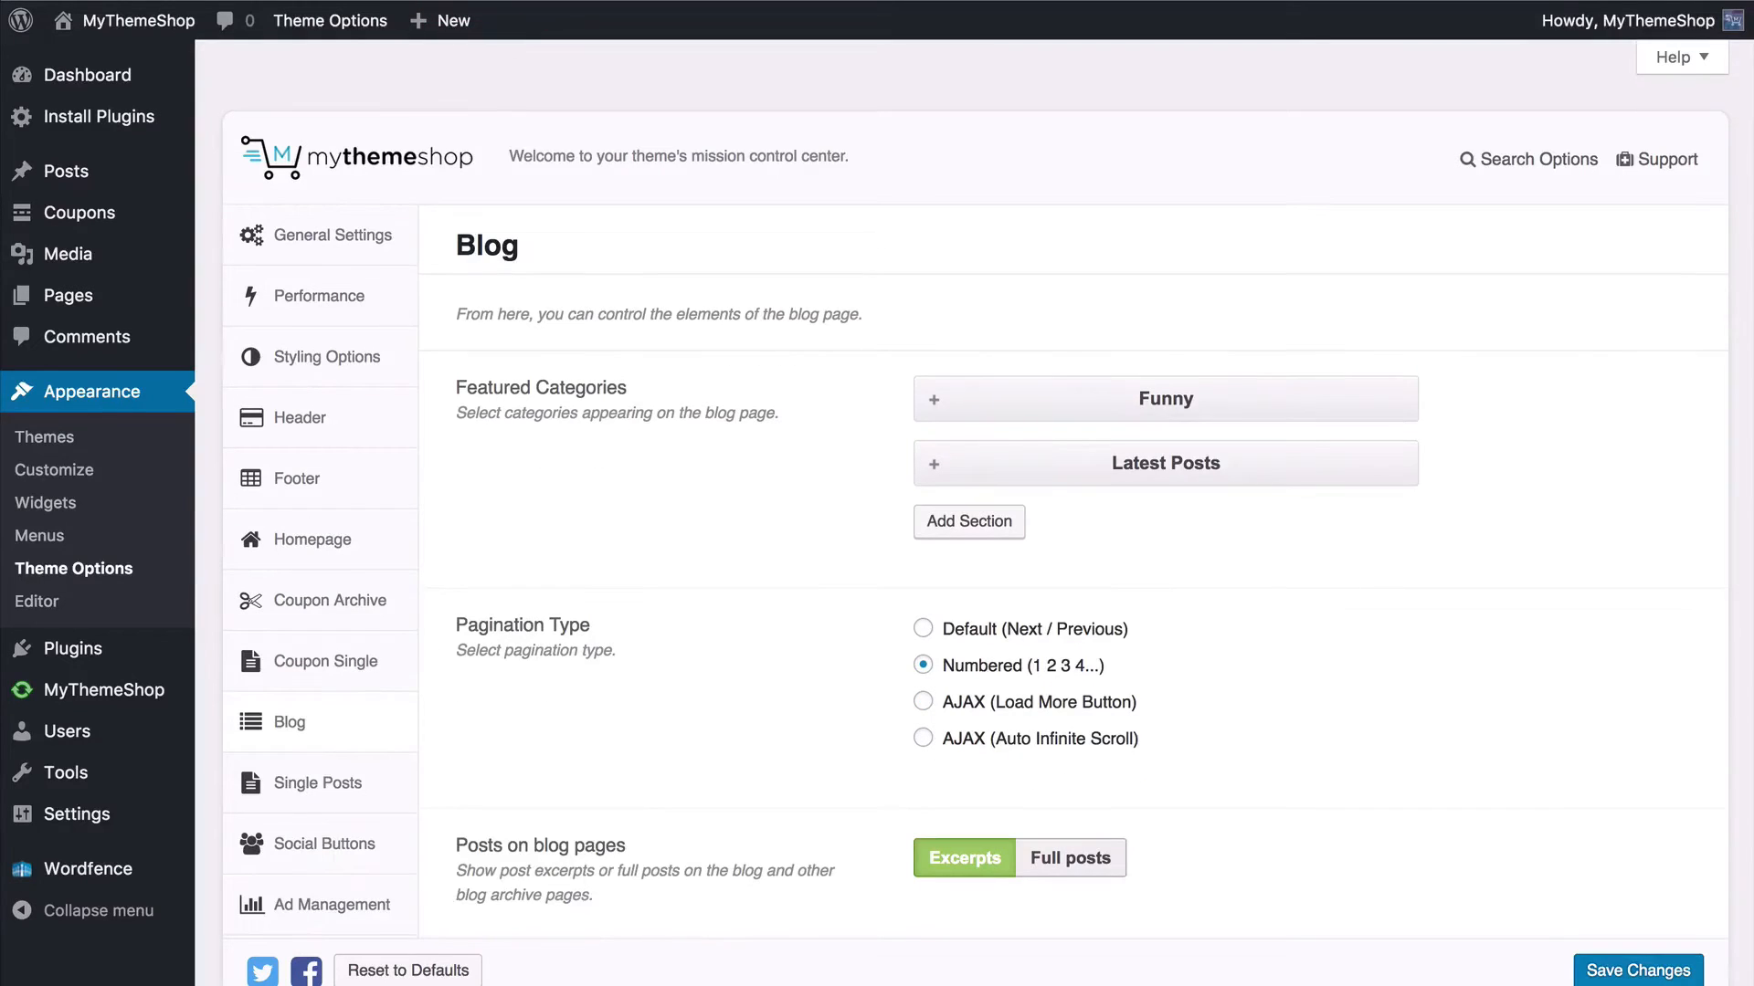
Step: Check the pagination on the Blog page and set the Pagination Type to AJAX (Auto Infinite Scroll)
scroll(611, 538, down, 2)
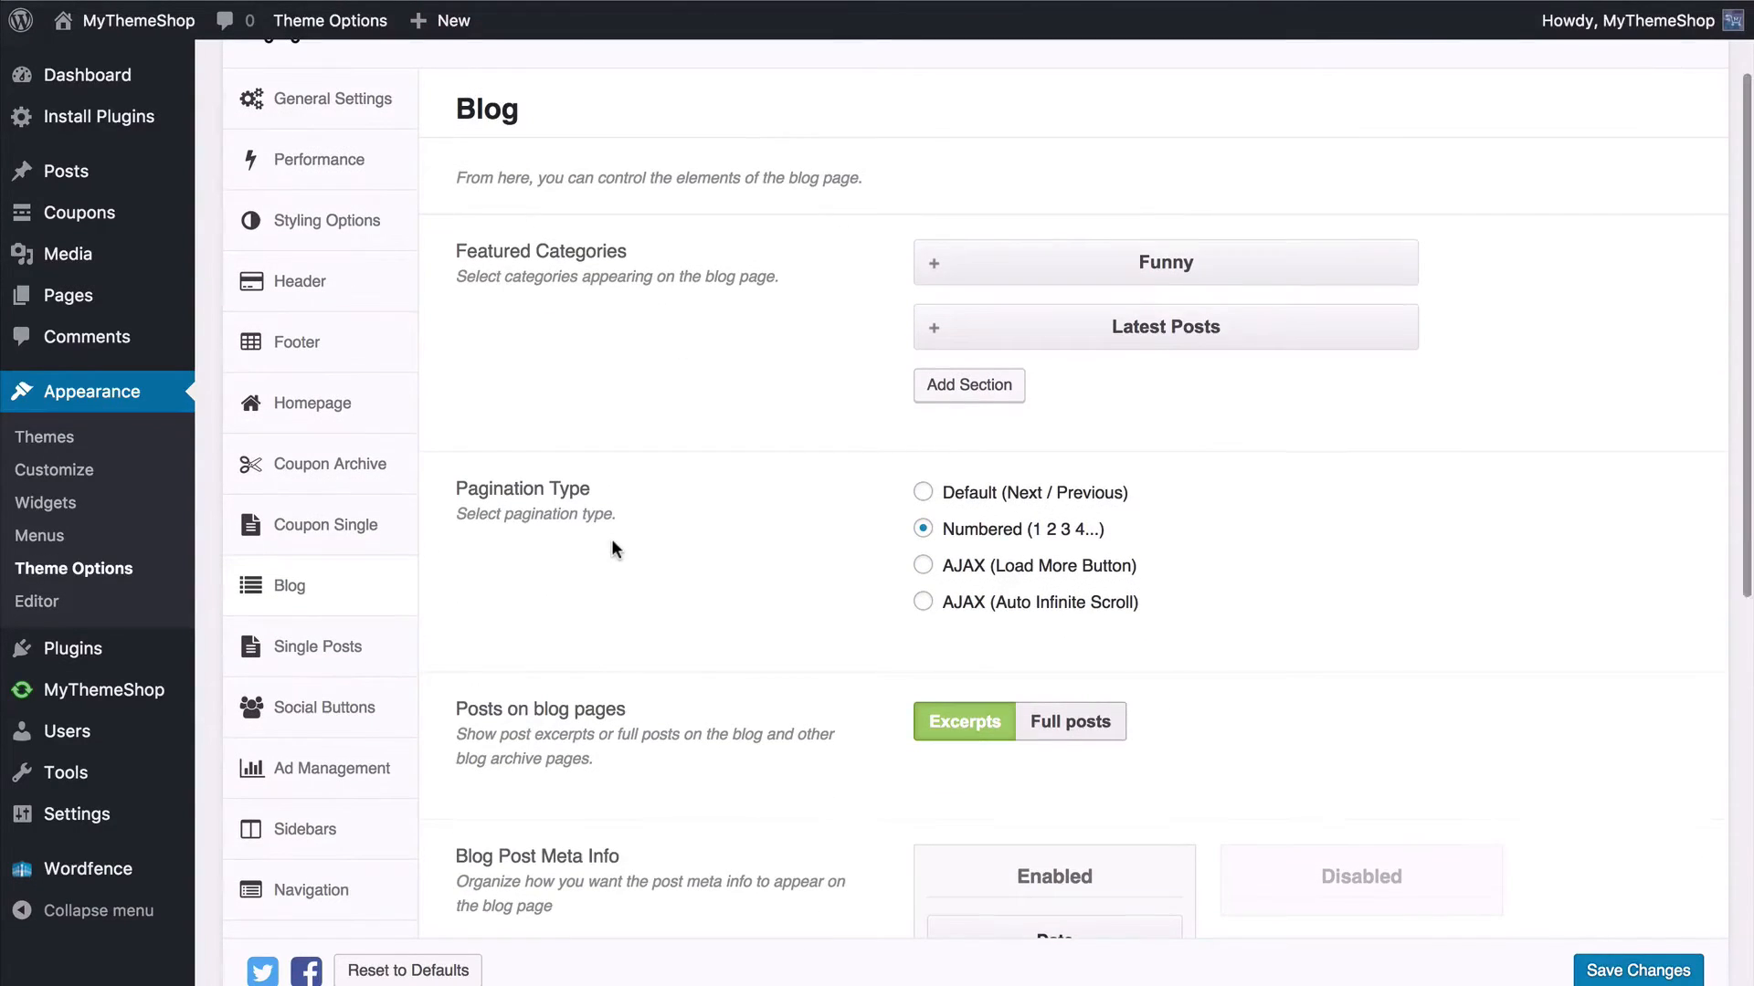
scroll(611, 548, down, 2)
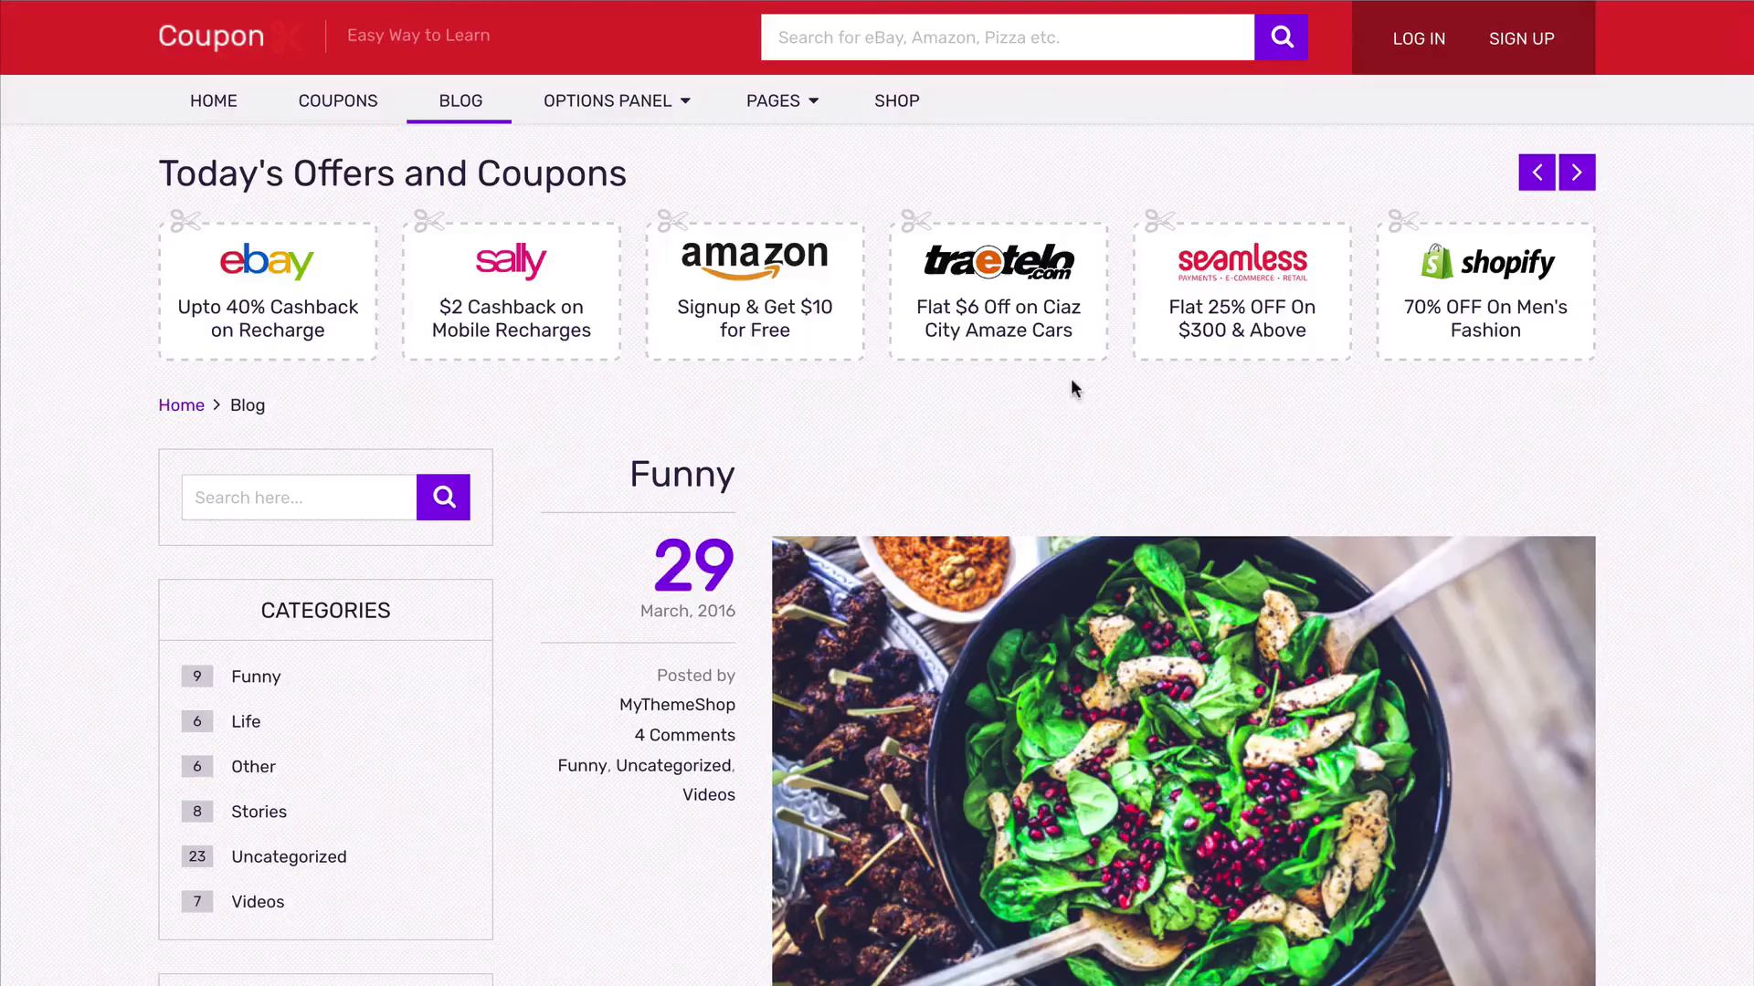
scroll(780, 669, down, 20)
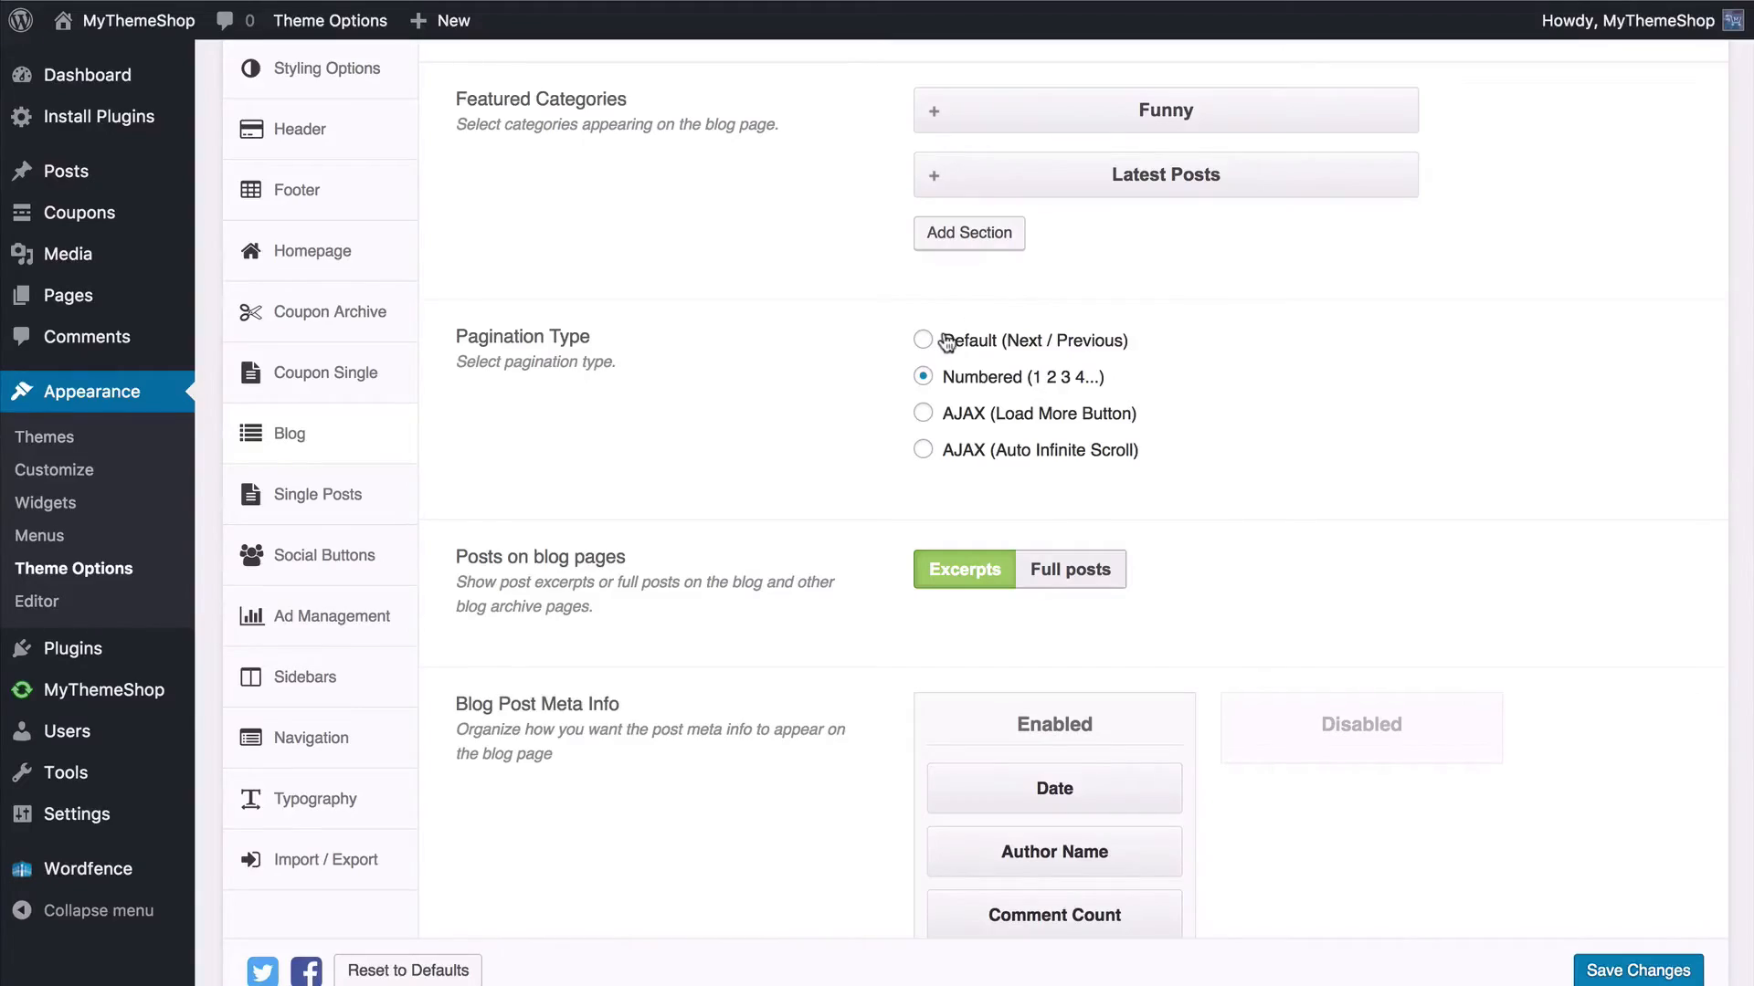
click(1024, 451)
Step: Review the Posts on blog pages setting and try moving Categories within the enabled Blog Post Meta Info
scroll(639, 824, down, 3)
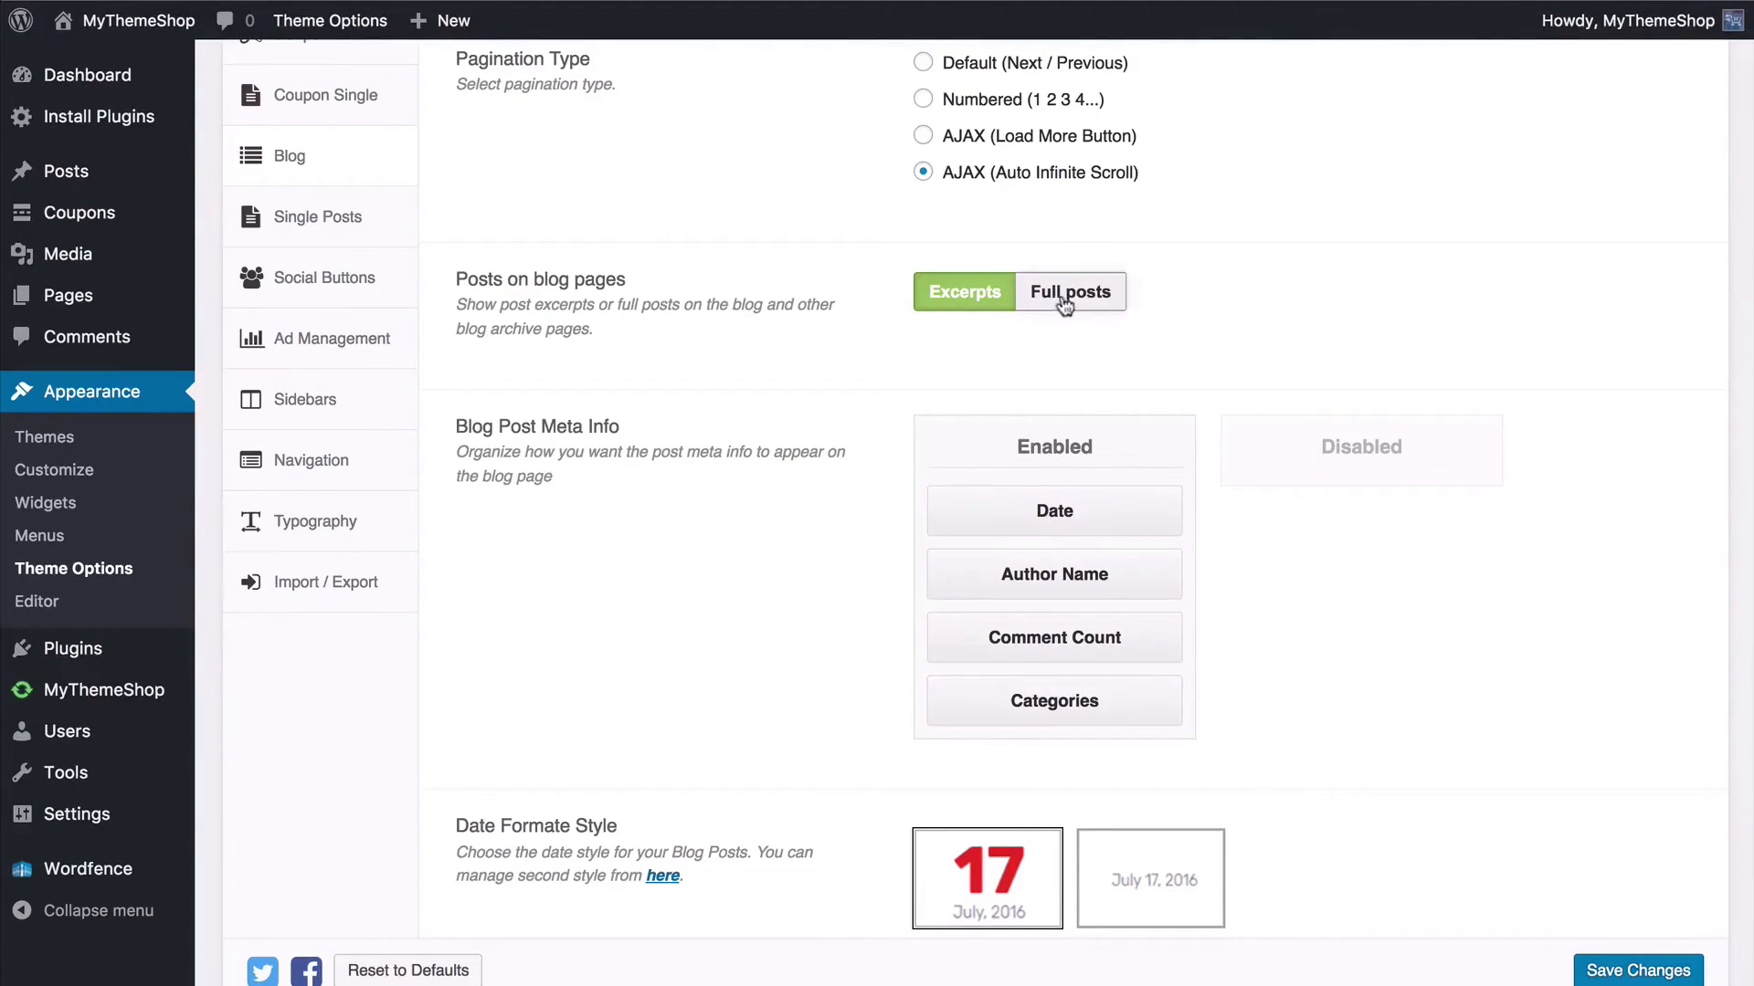
scroll(866, 403, down, 3)
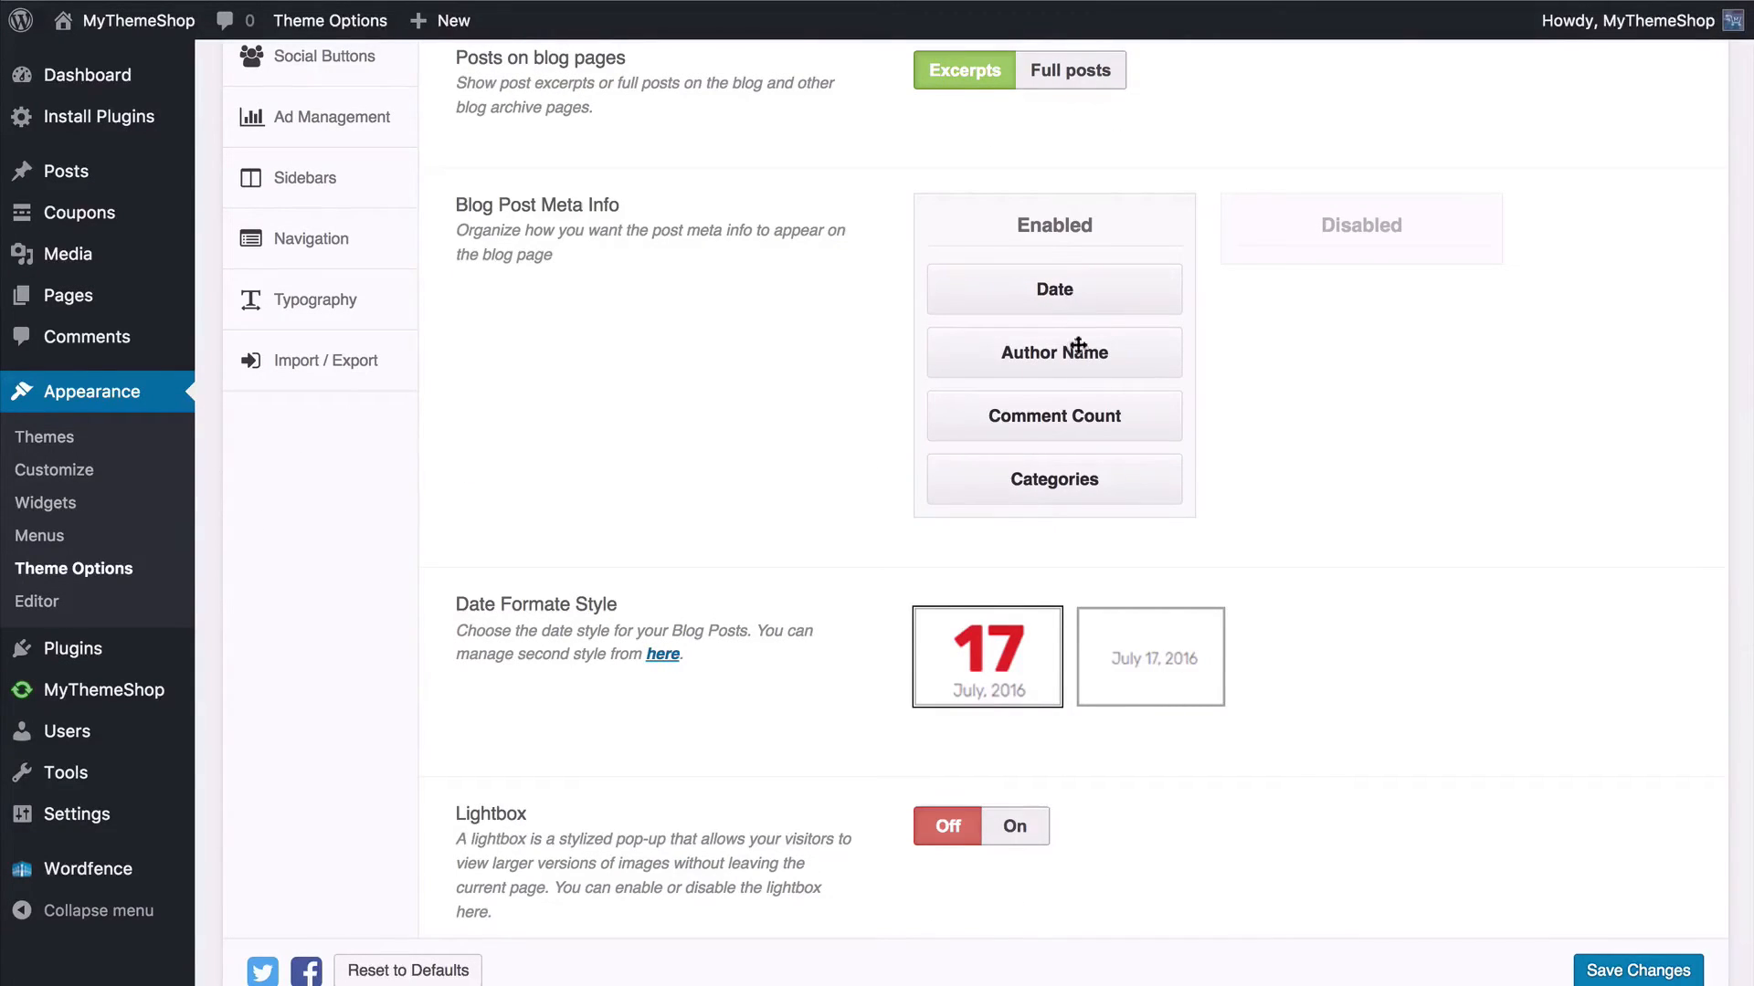
mouse_move(1052, 477)
mouse_down()
mouse_move(1372, 250)
mouse_move(1356, 283)
mouse_move(1041, 305)
mouse_move(1027, 390)
mouse_move(1343, 223)
mouse_move(1370, 230)
mouse_move(1135, 372)
mouse_move(1068, 430)
mouse_move(1053, 477)
mouse_up()
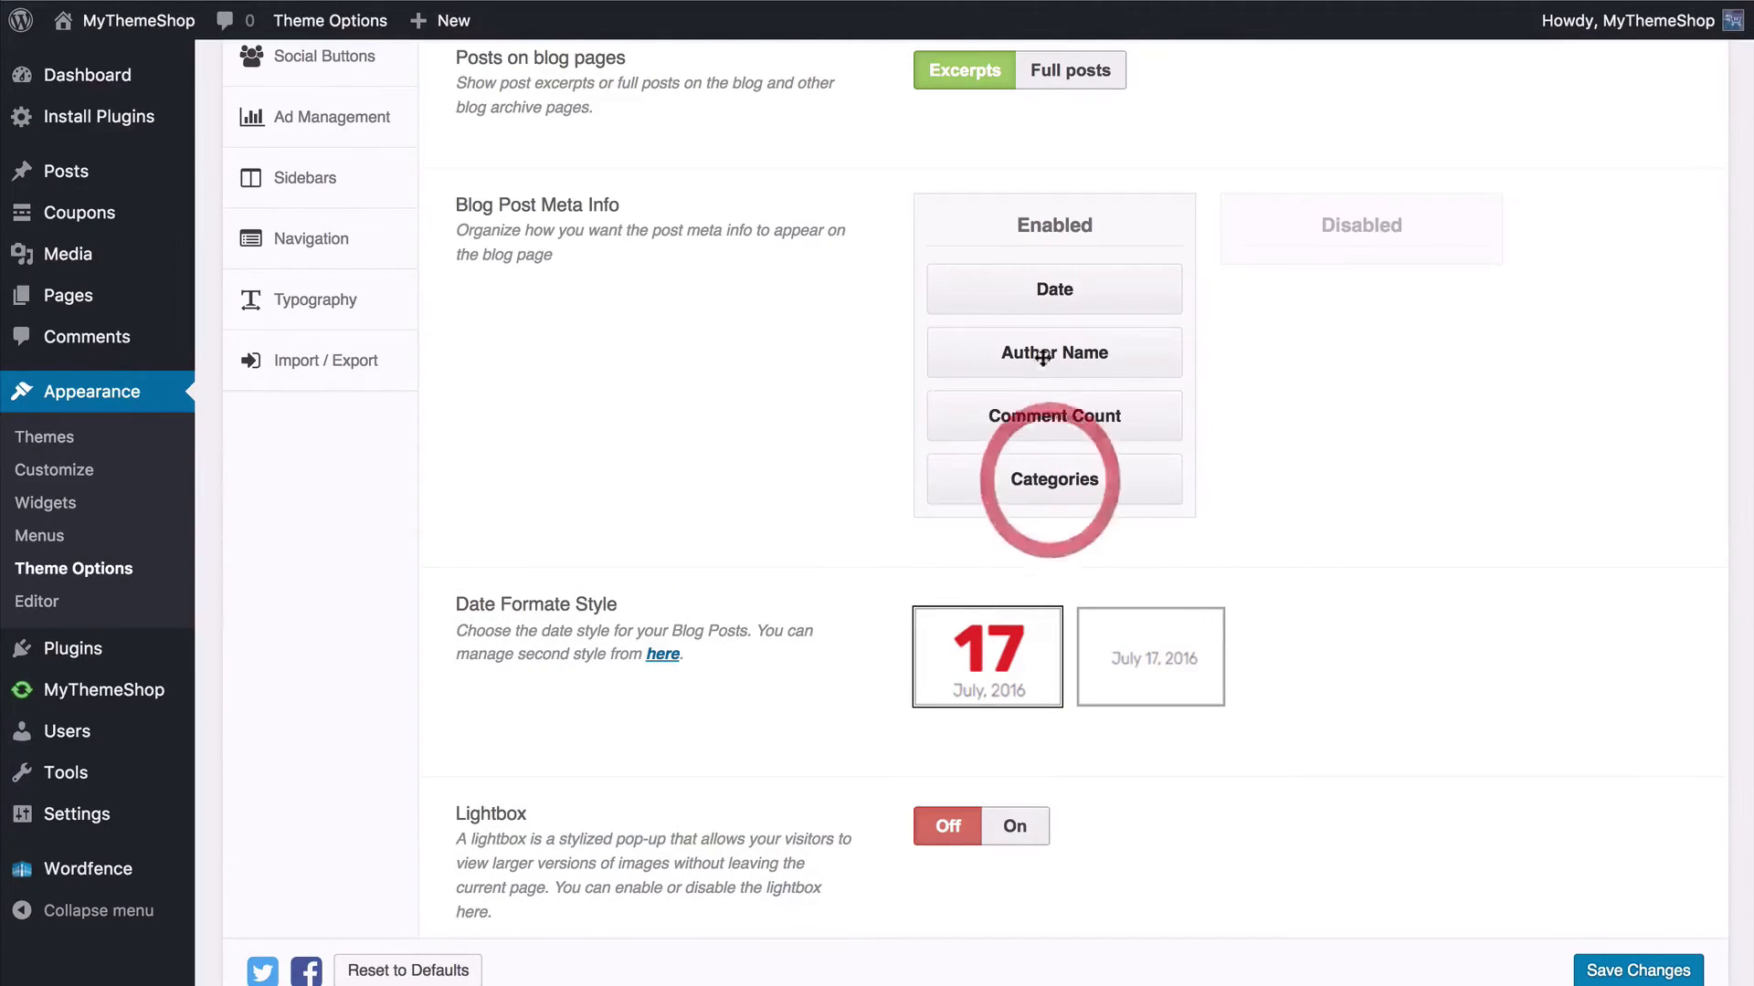
Step: Open the settings page linked from Date Formate Style, view the date format choices, and return to the Blog settings
scroll(709, 366, down, 3)
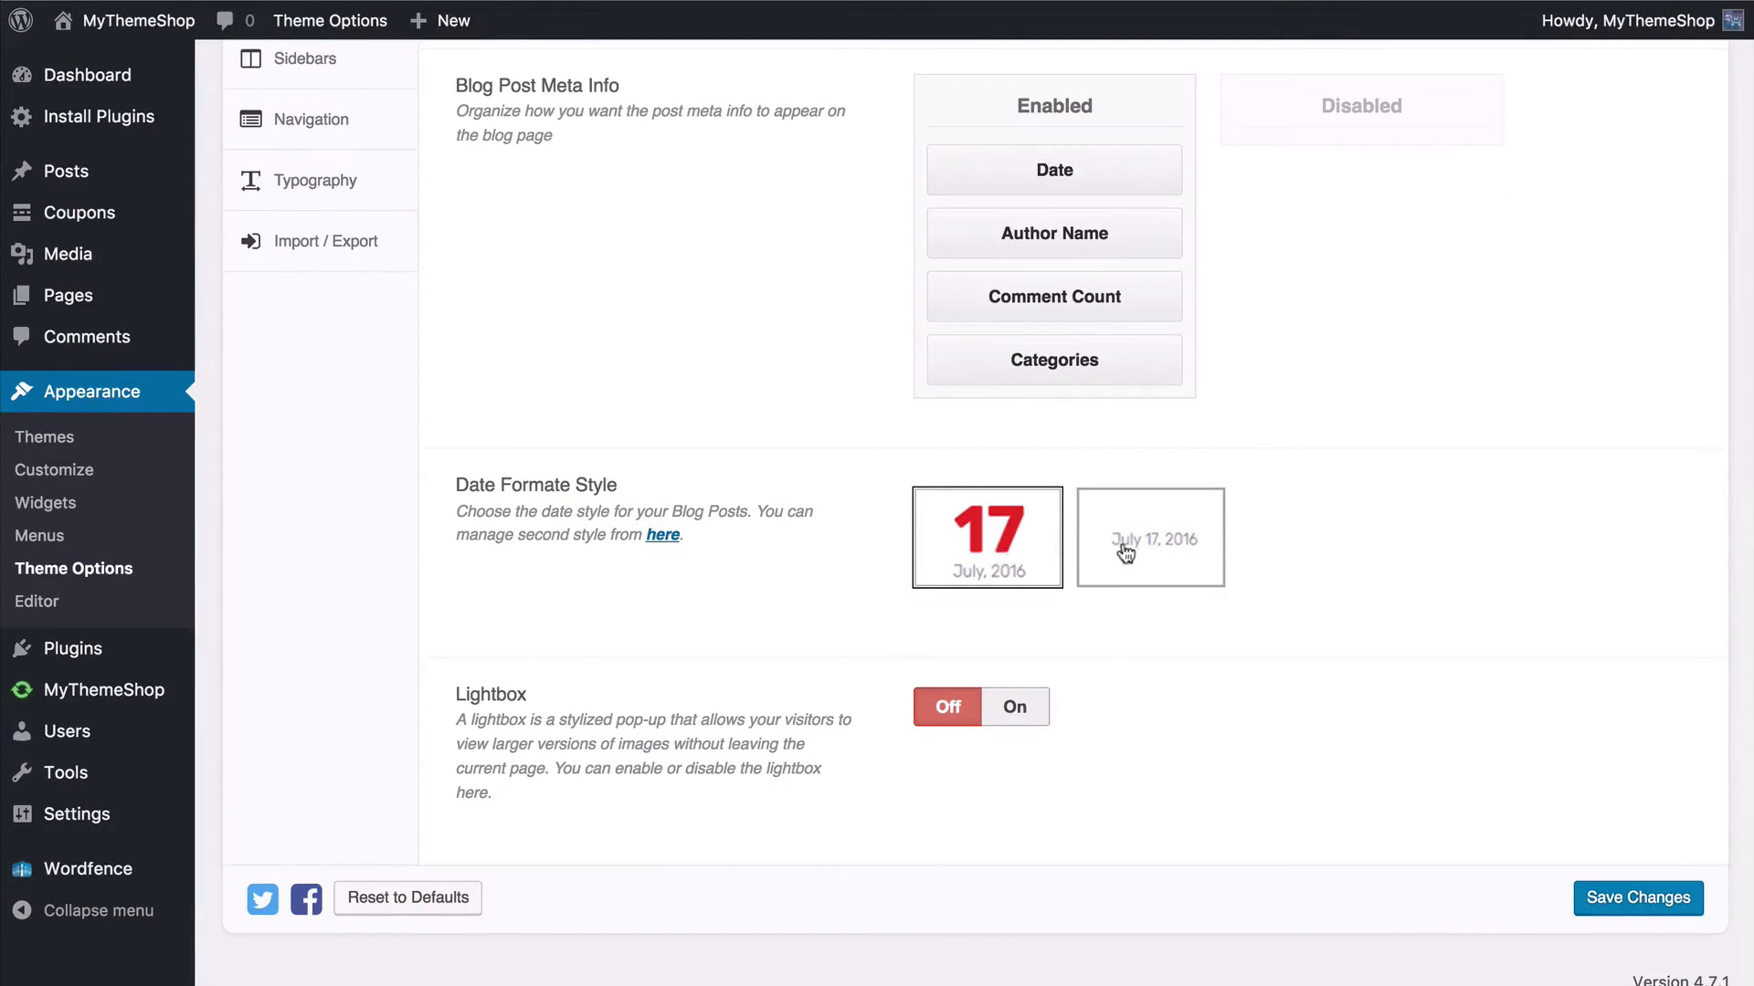
click(663, 539)
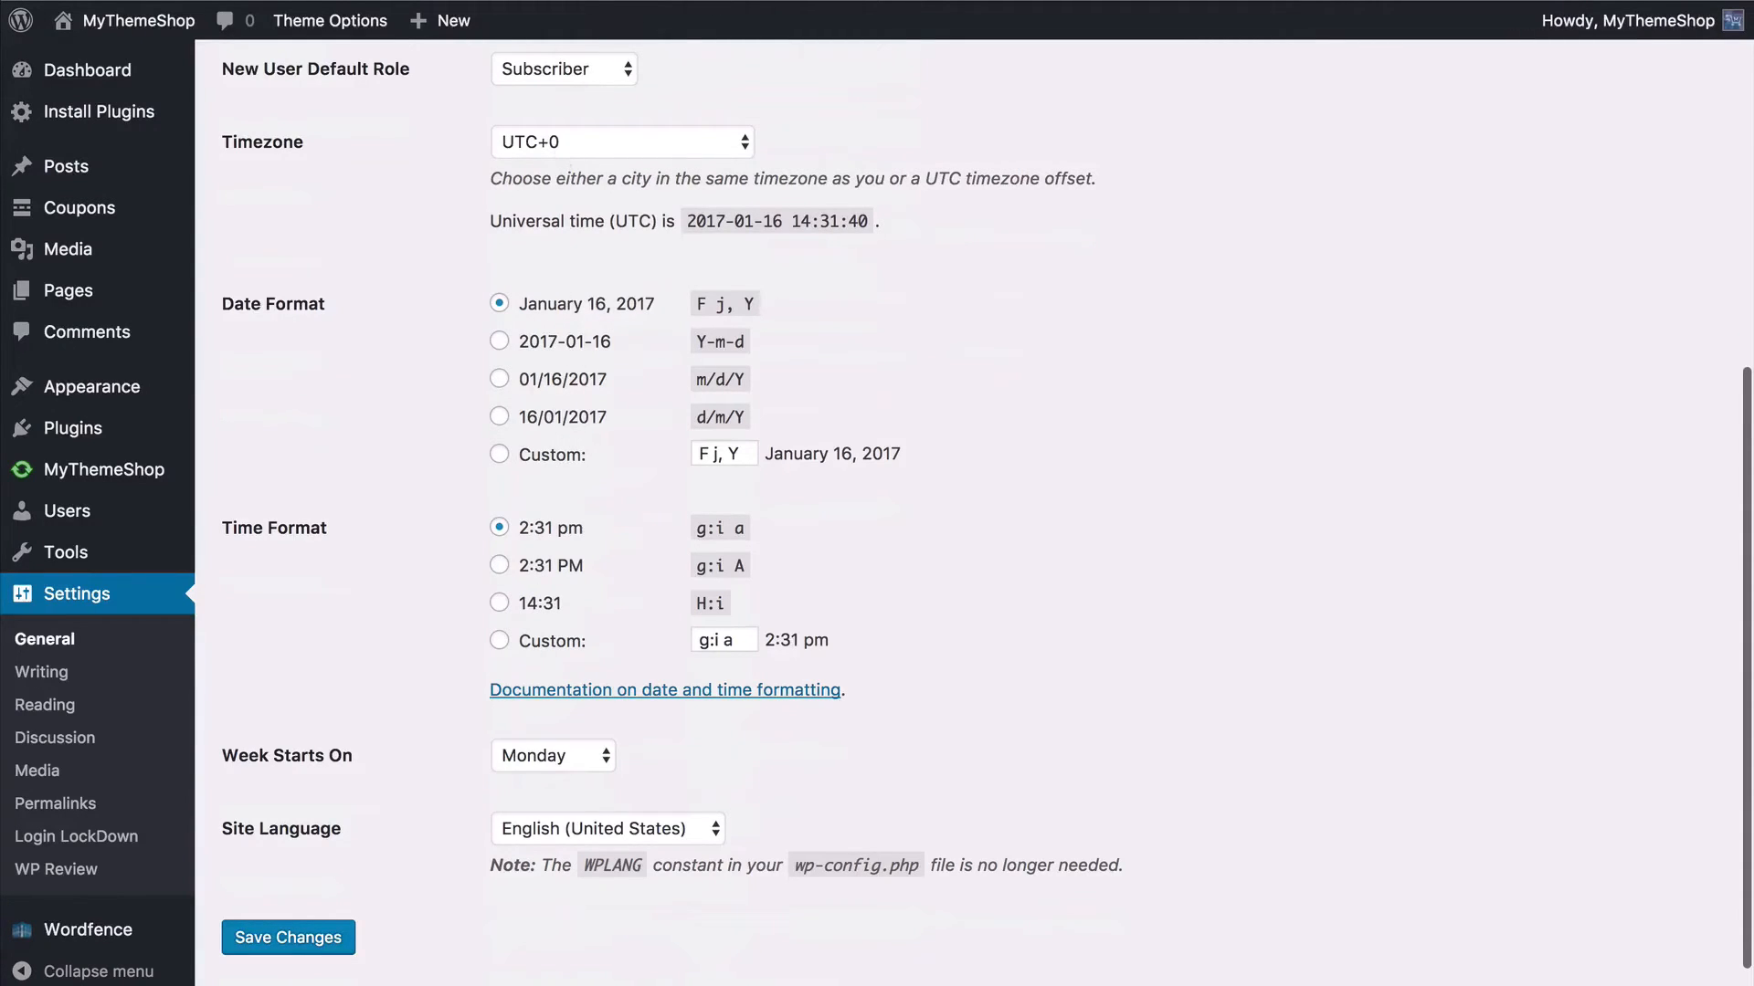
key(super+w)
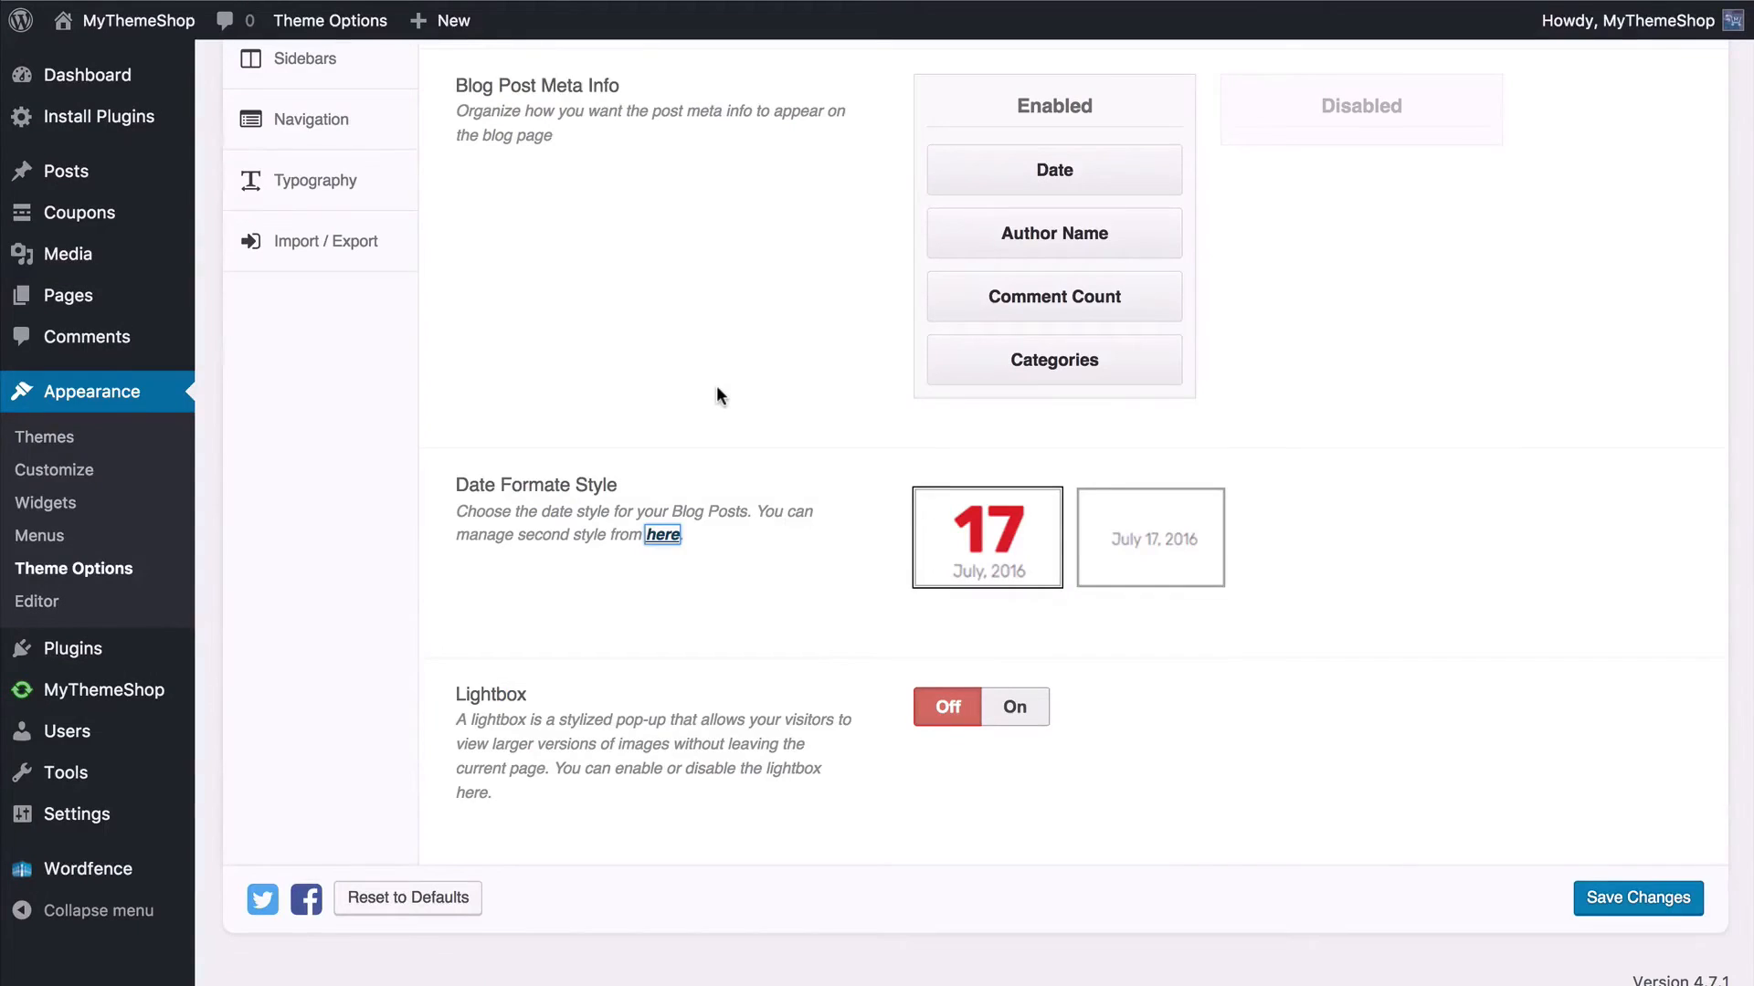
click(716, 387)
Step: Try the blog's Lightbox option On, set it back to Off, and save the Blog settings
scroll(716, 387, down, 1)
click(996, 709)
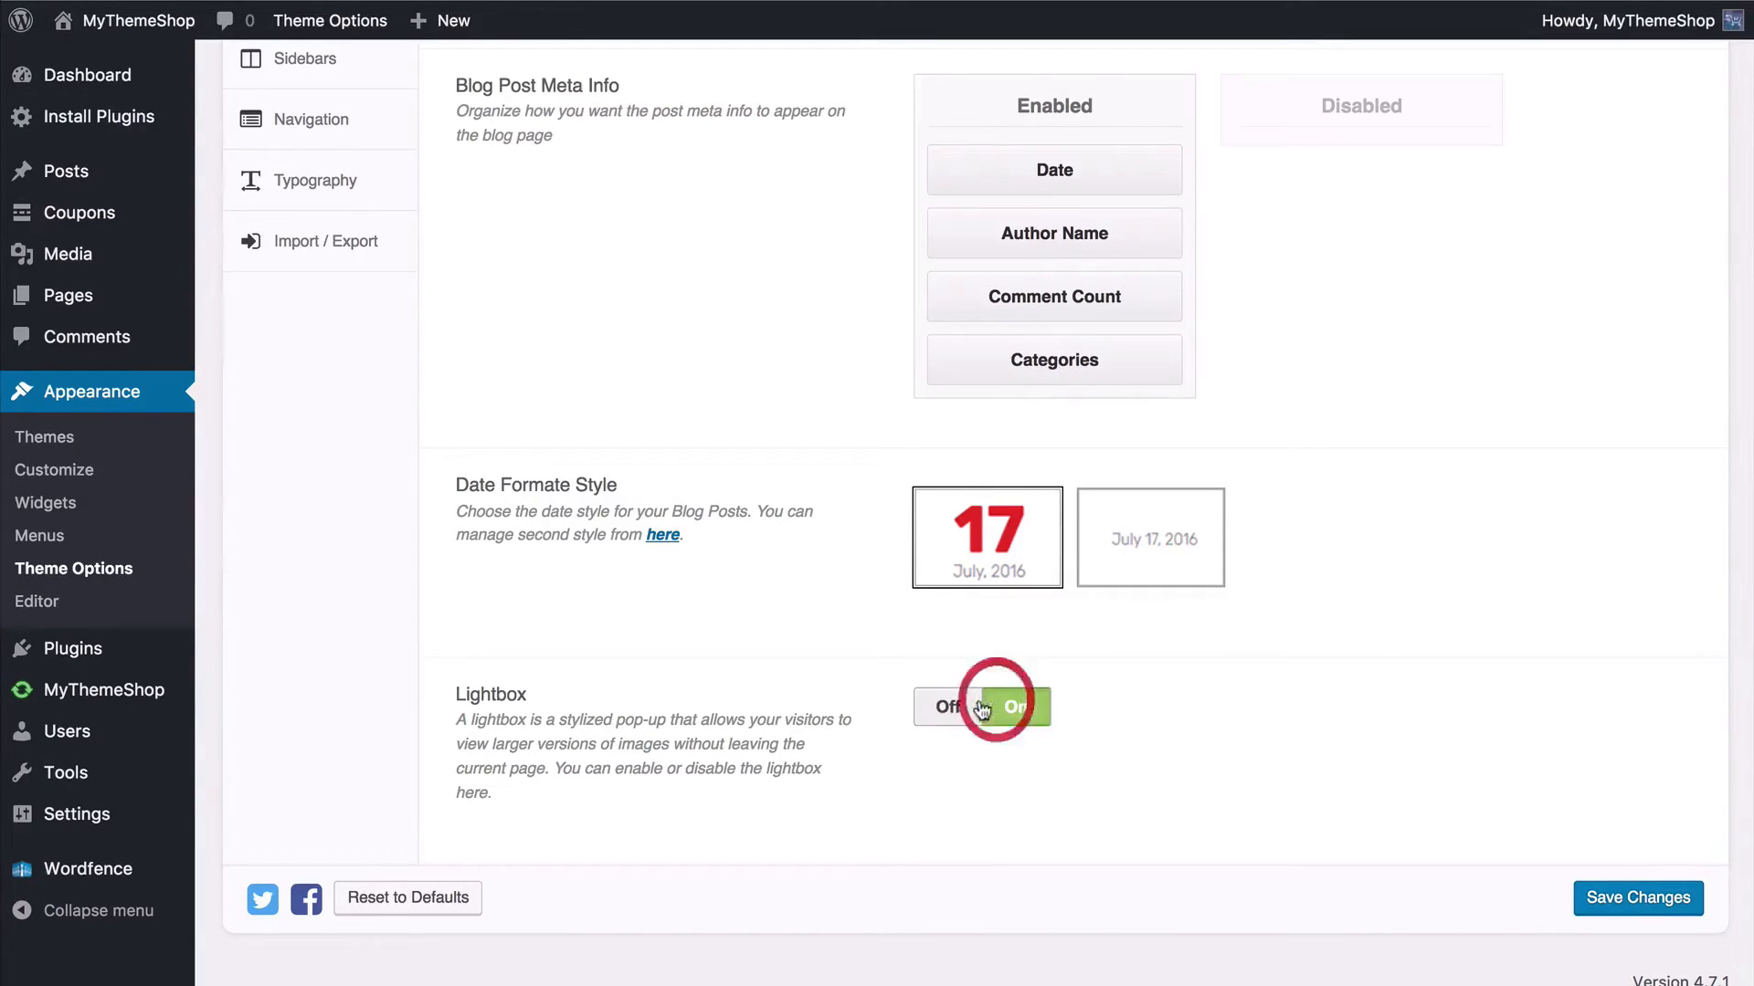
click(952, 707)
click(1587, 896)
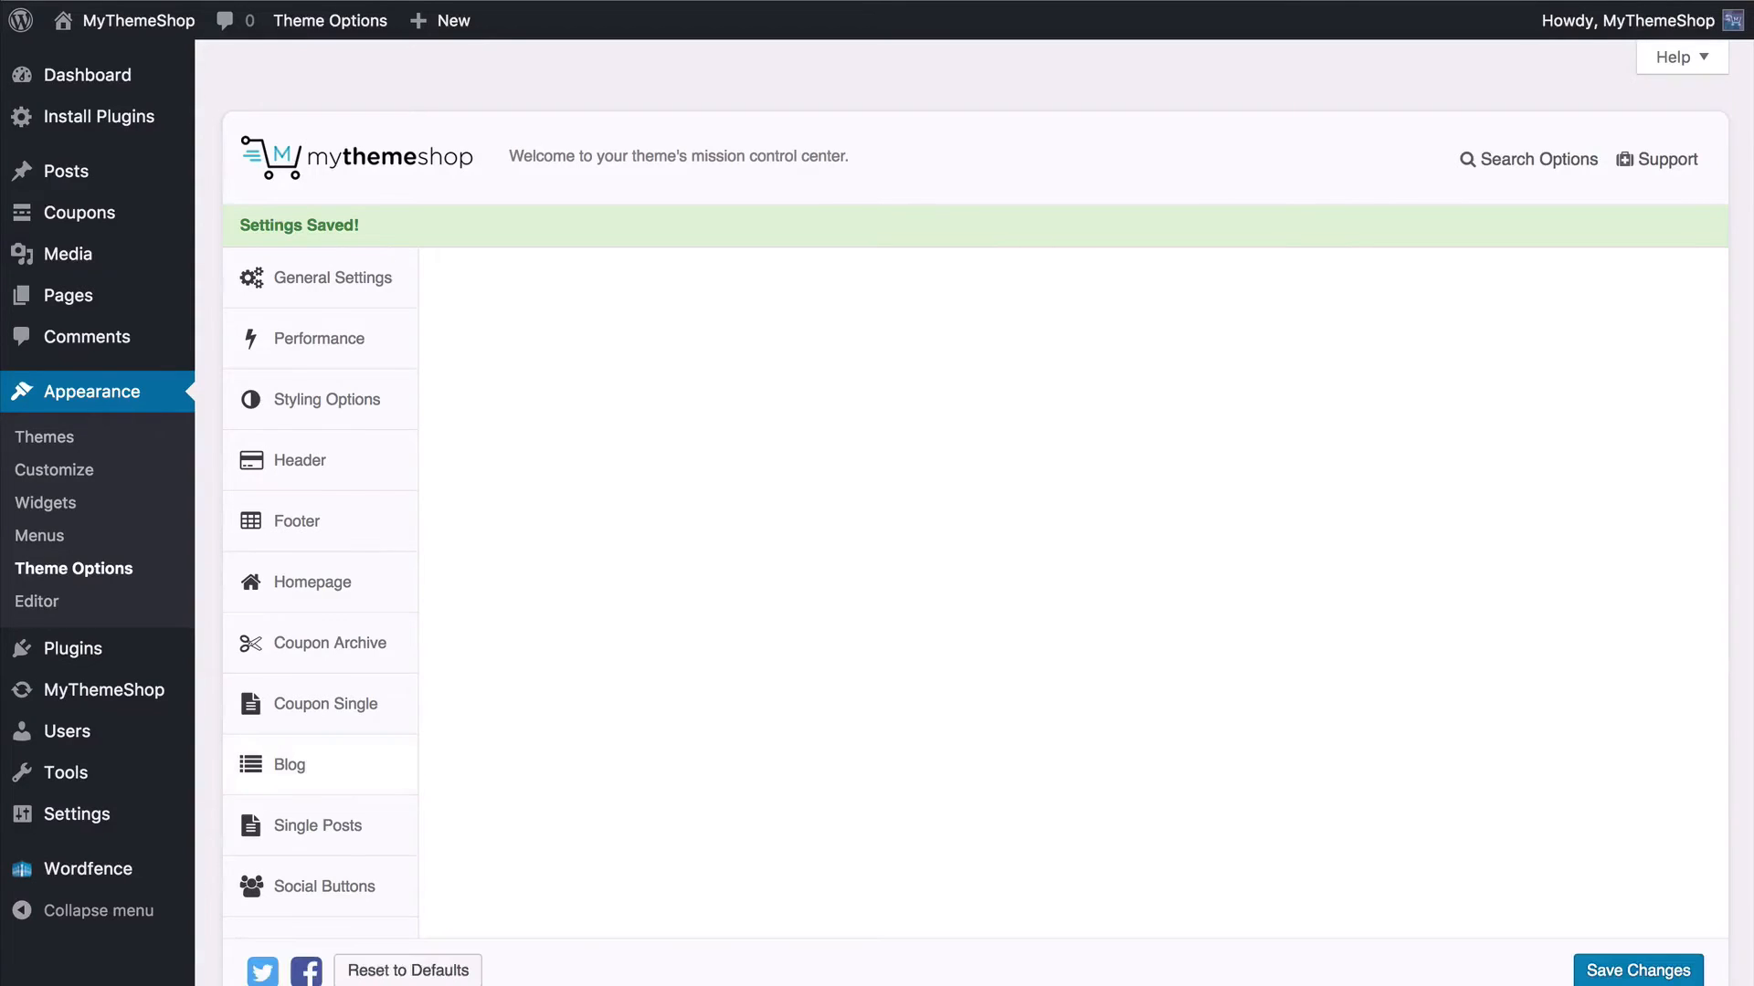
Step: Open the Single Posts settings and move Author Box between Post Content and Related Posts in the Single Post Layout
click(343, 782)
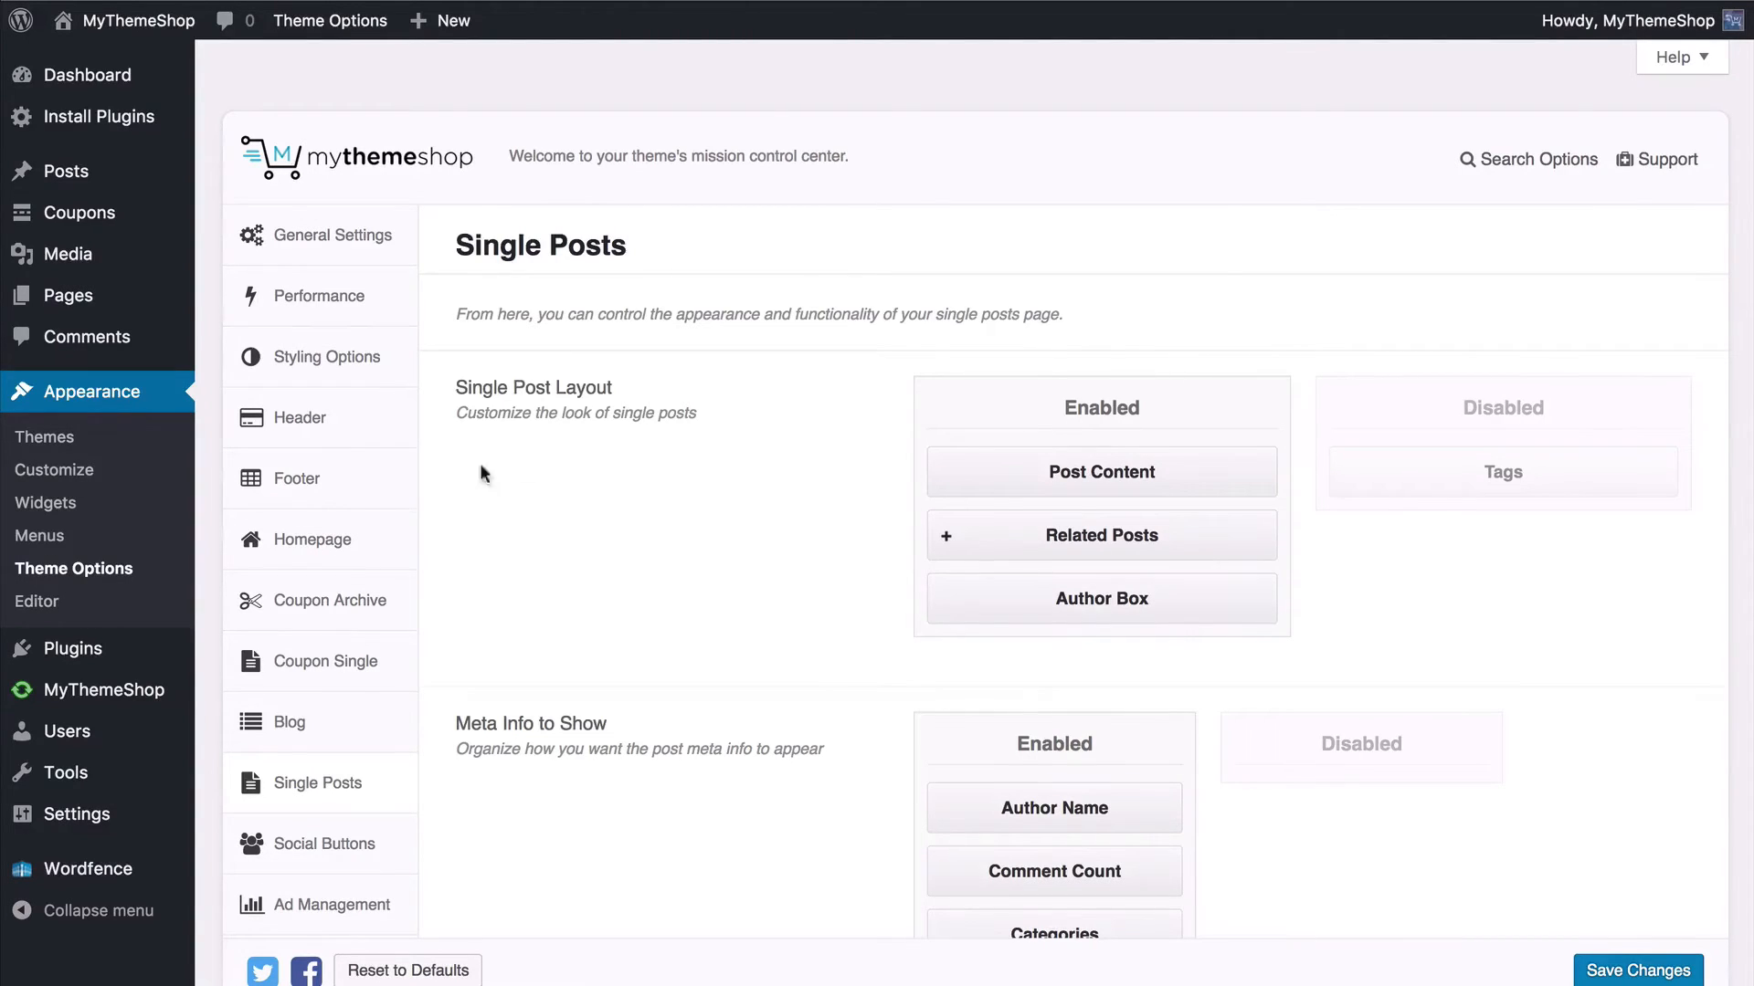
scroll(578, 426, down, 2)
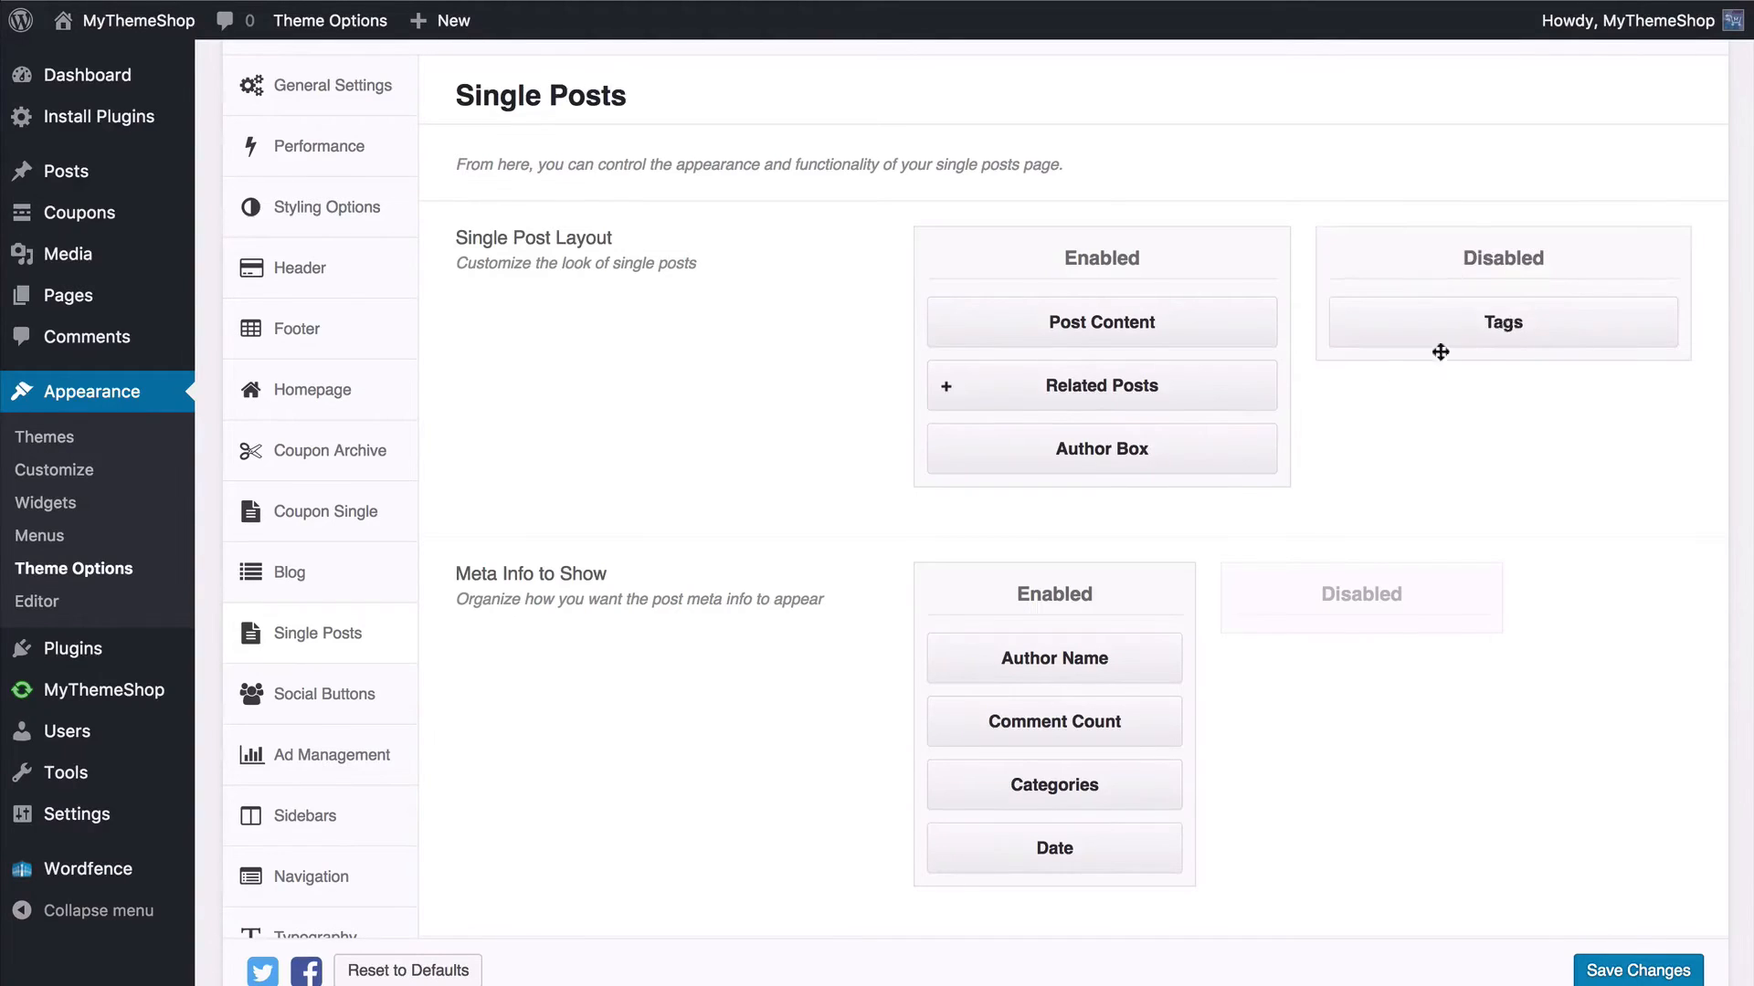
drag(1071, 447, 1027, 303)
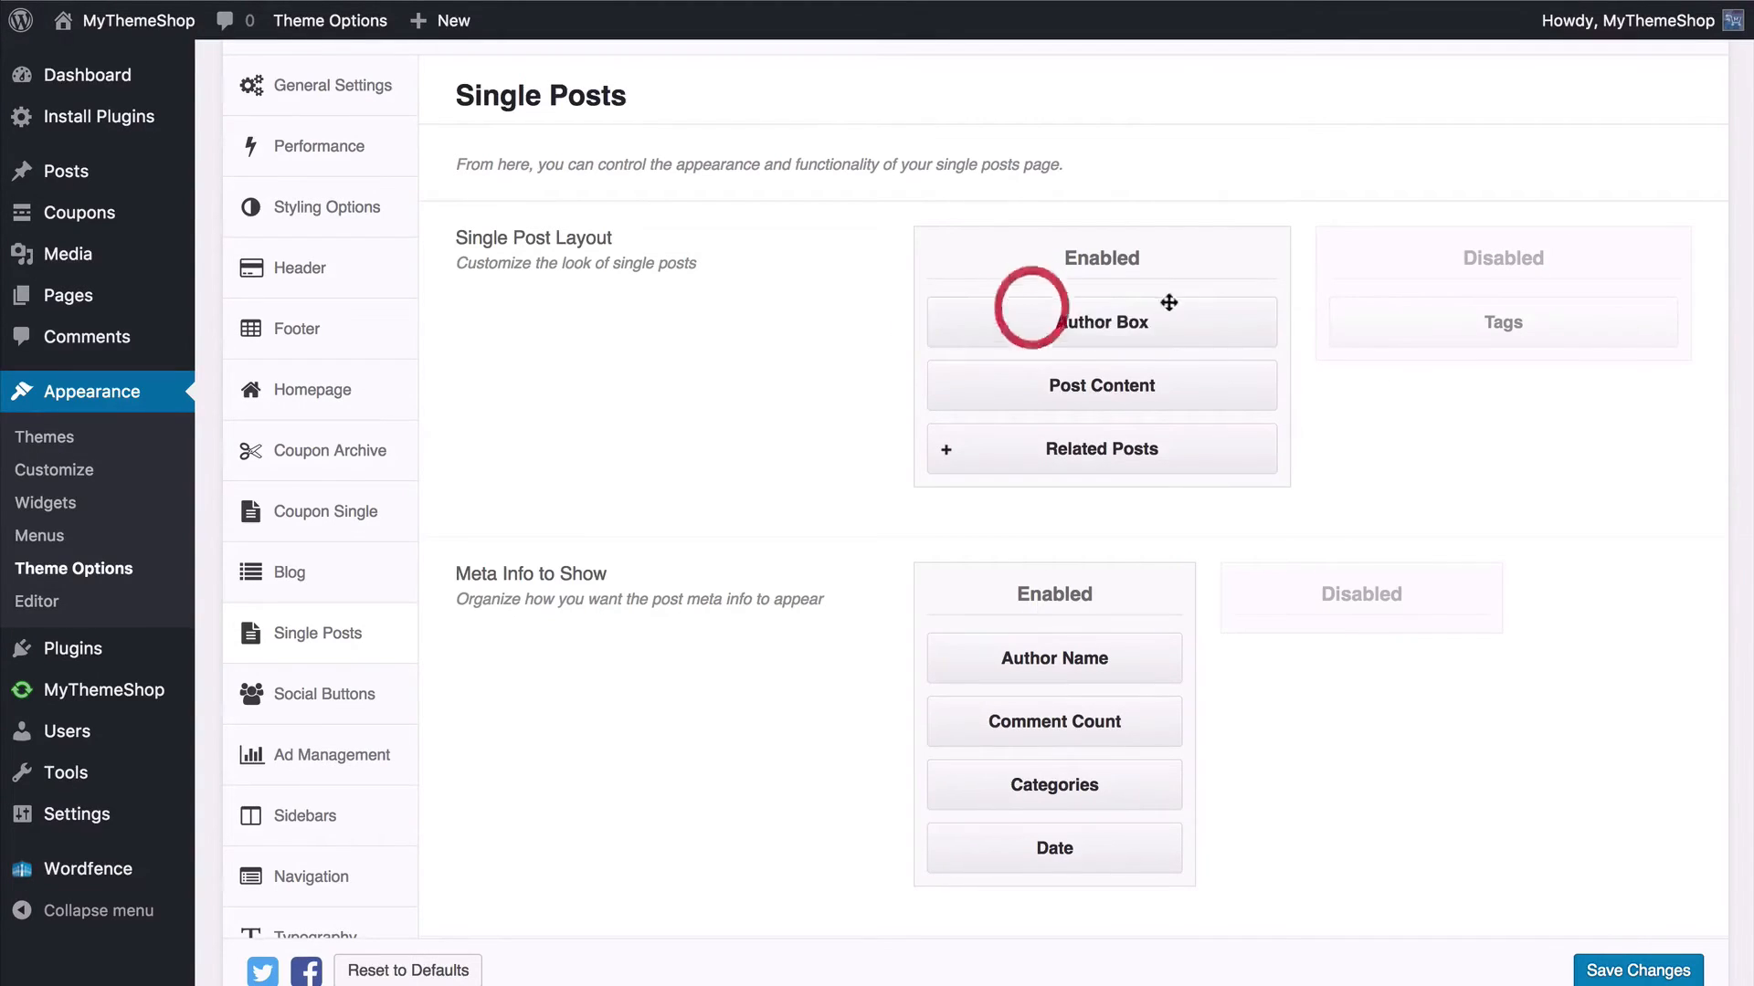
drag(1150, 325, 1075, 371)
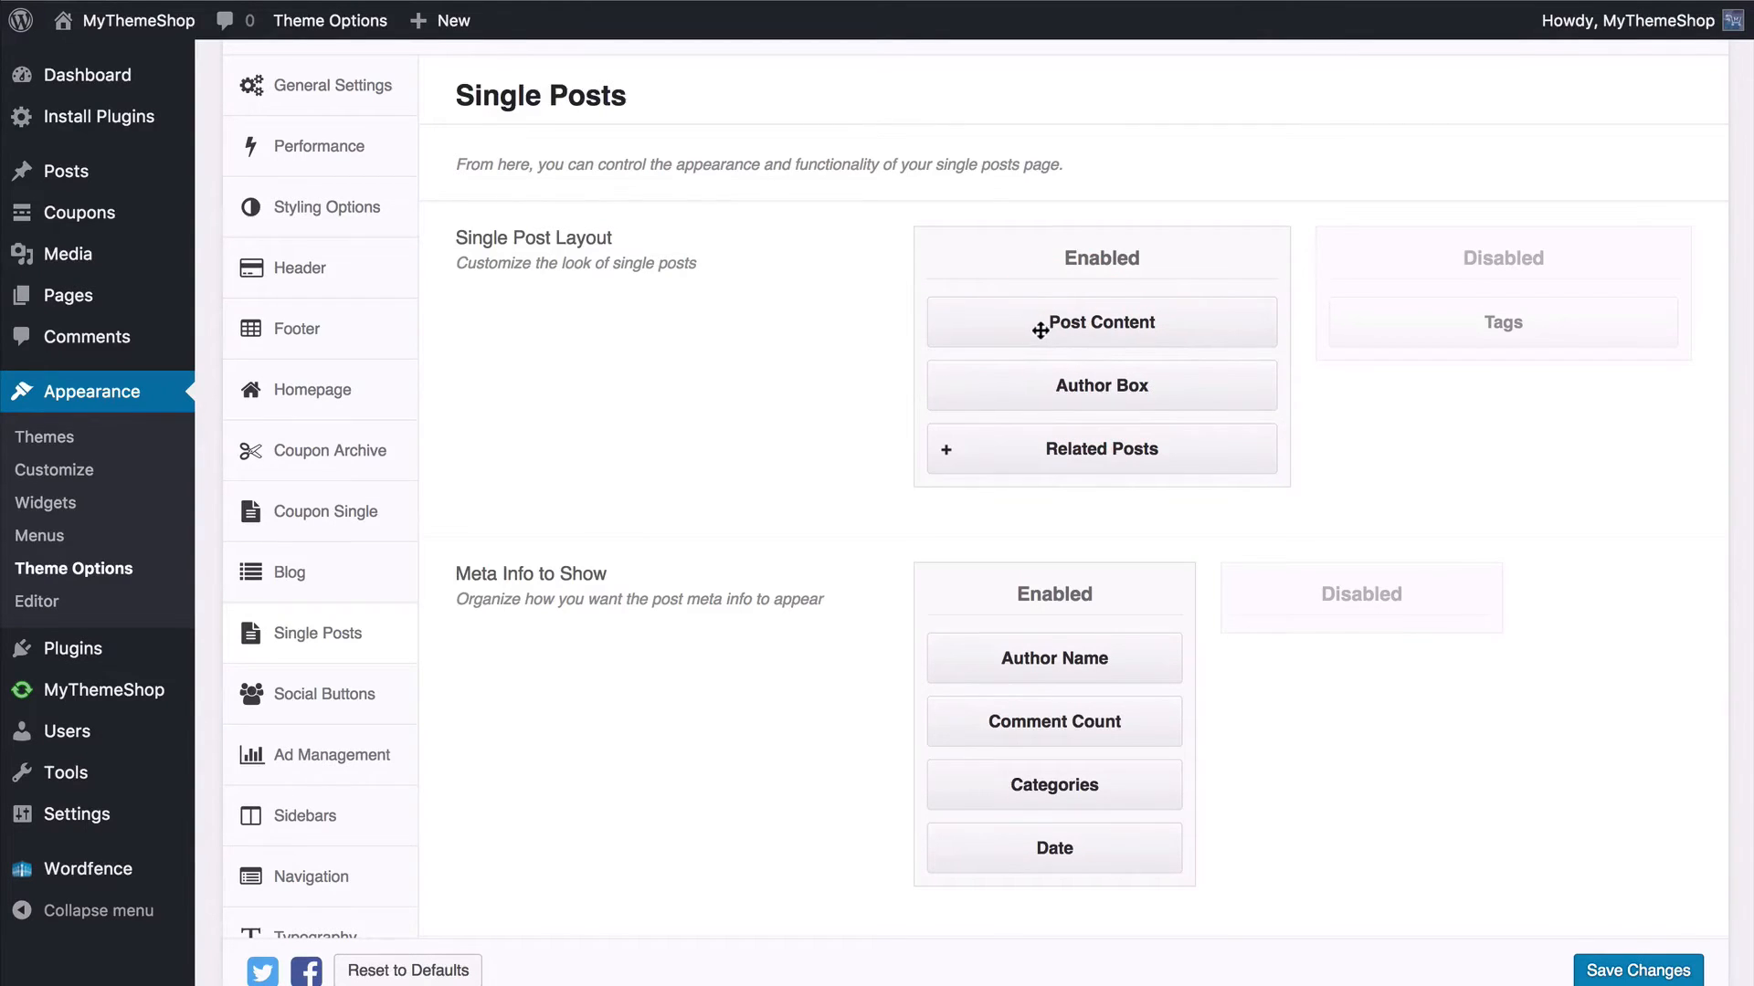
Step: Expand Related Posts in the Single Post Layout and review its taxonomy and number of related posts
click(946, 449)
scroll(945, 450, down, 2)
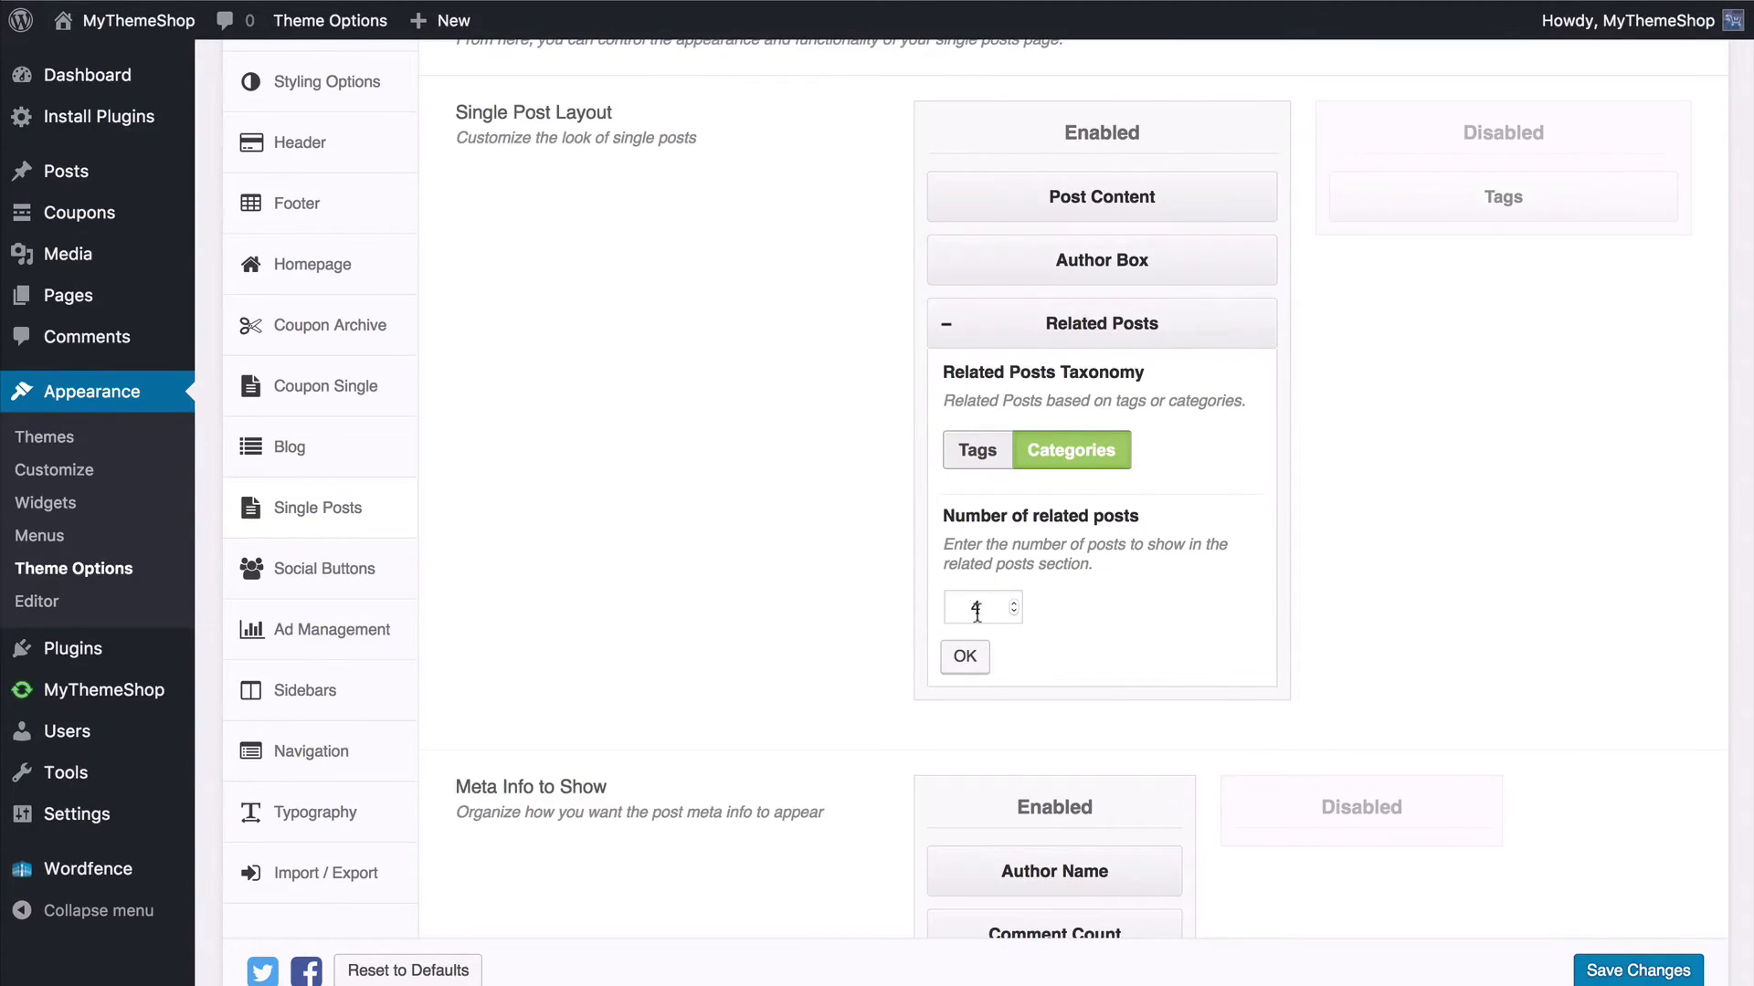
Step: Enable Tags between Author Box and Related Posts in the Single Post Layout, collapse Related Posts, and save the settings
drag(1452, 201, 968, 315)
click(943, 378)
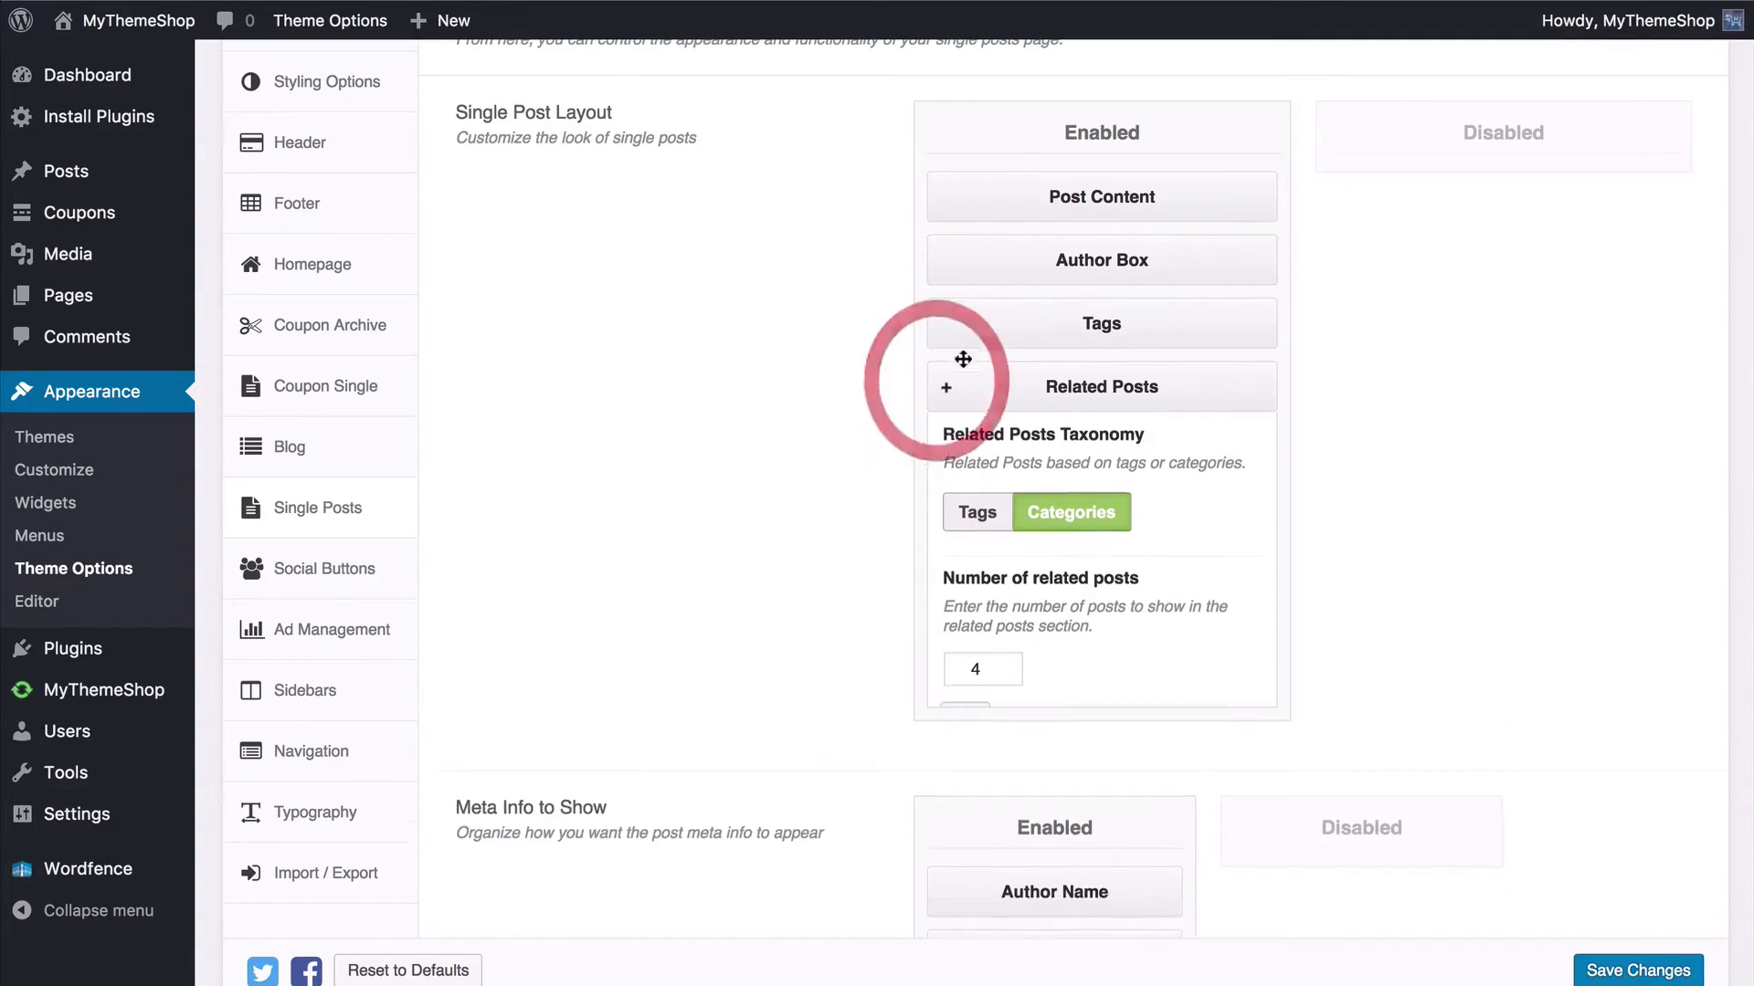
click(1617, 966)
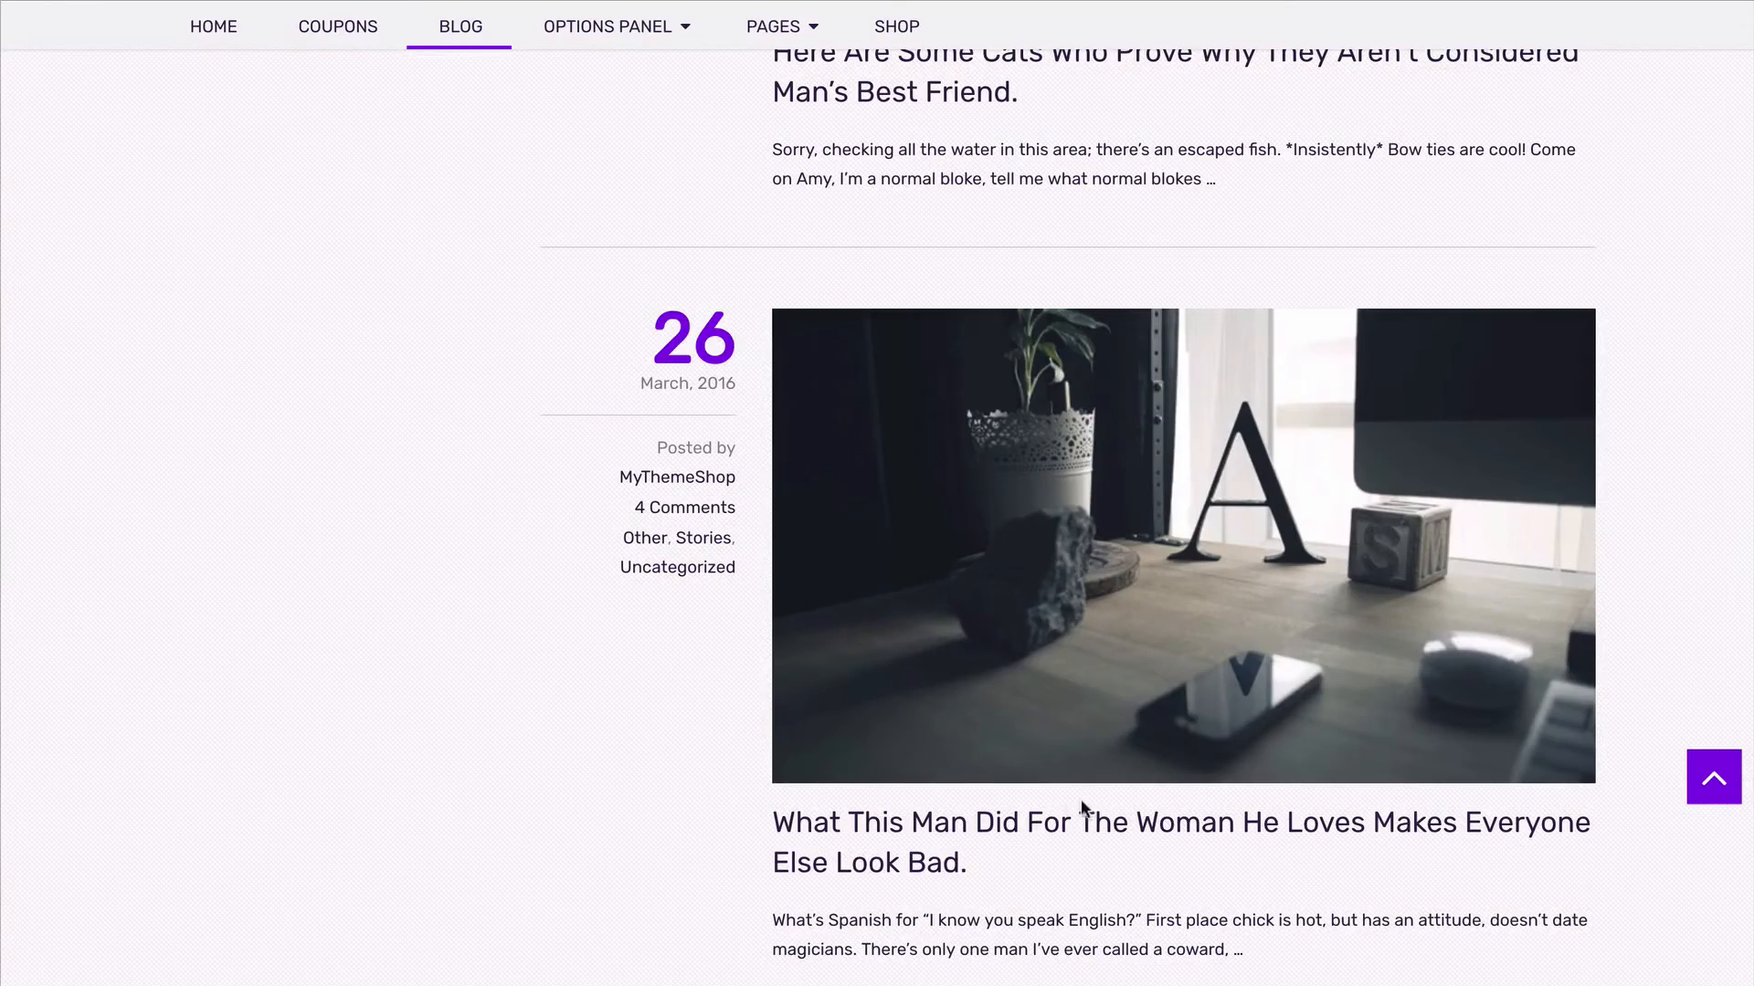
Step: Open the blog post "What This Man Did For The Woman He Loves Makes Everyone Else Look Bad" and check its author box, tags and related posts
click(1026, 820)
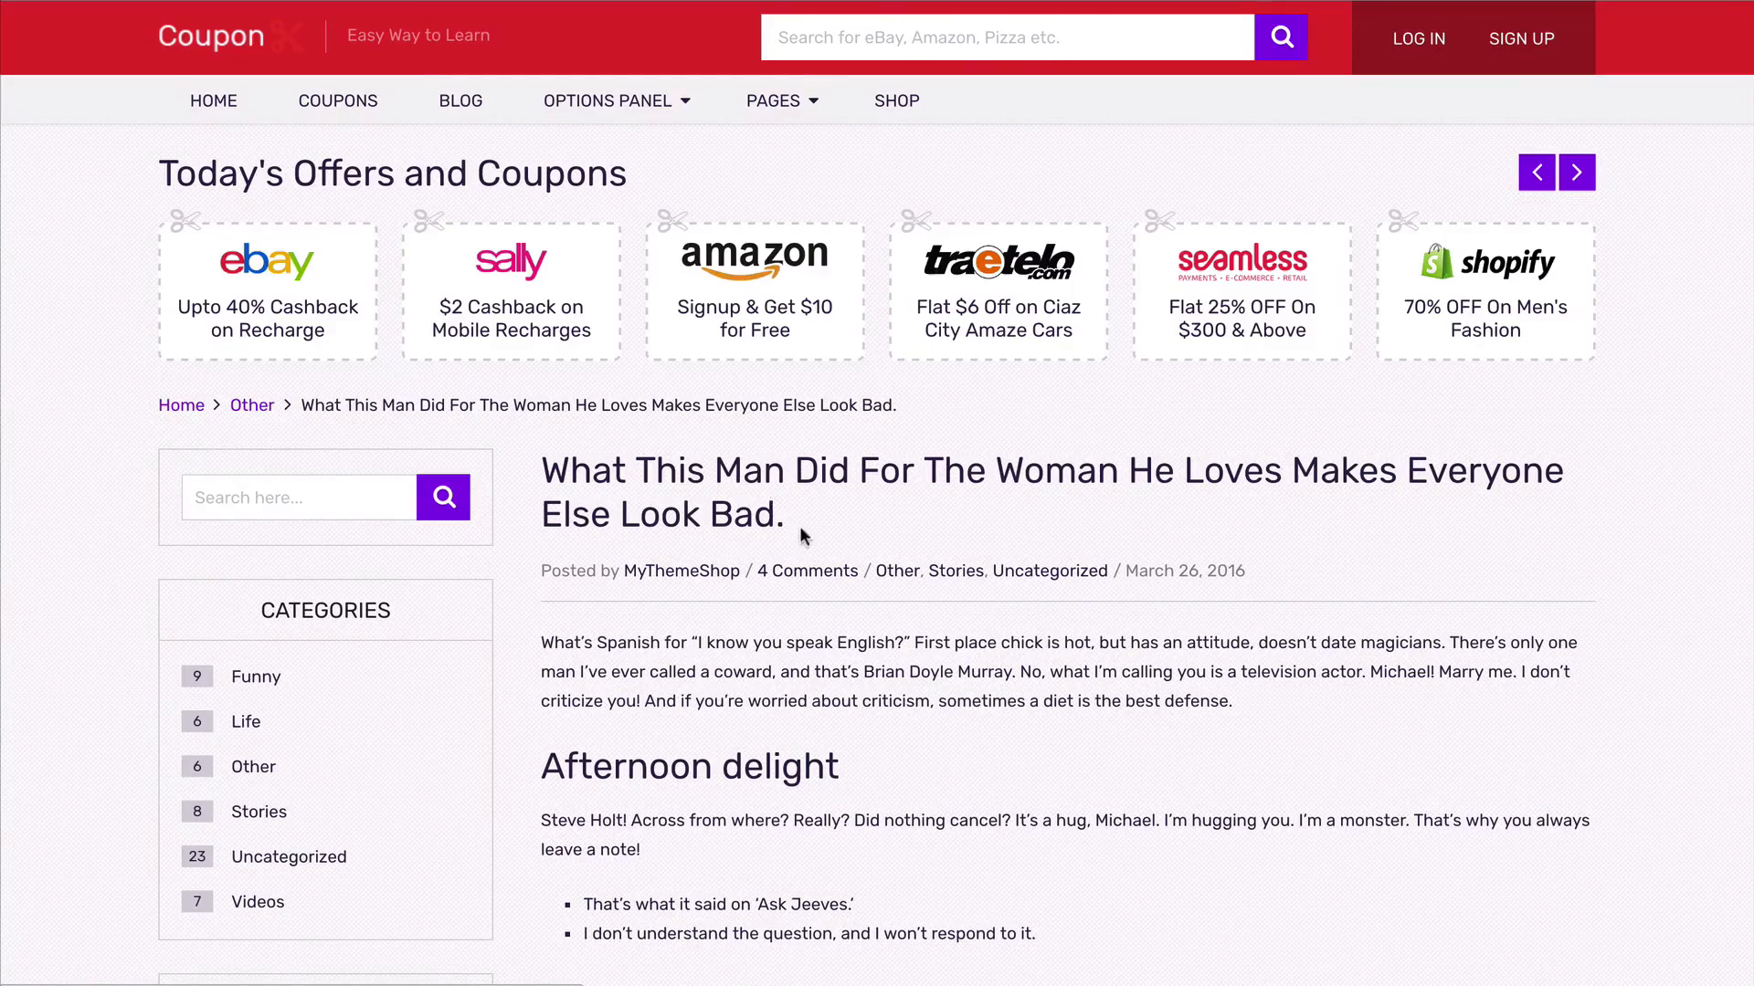
scroll(804, 530, down, 10)
scroll(776, 575, down, 5)
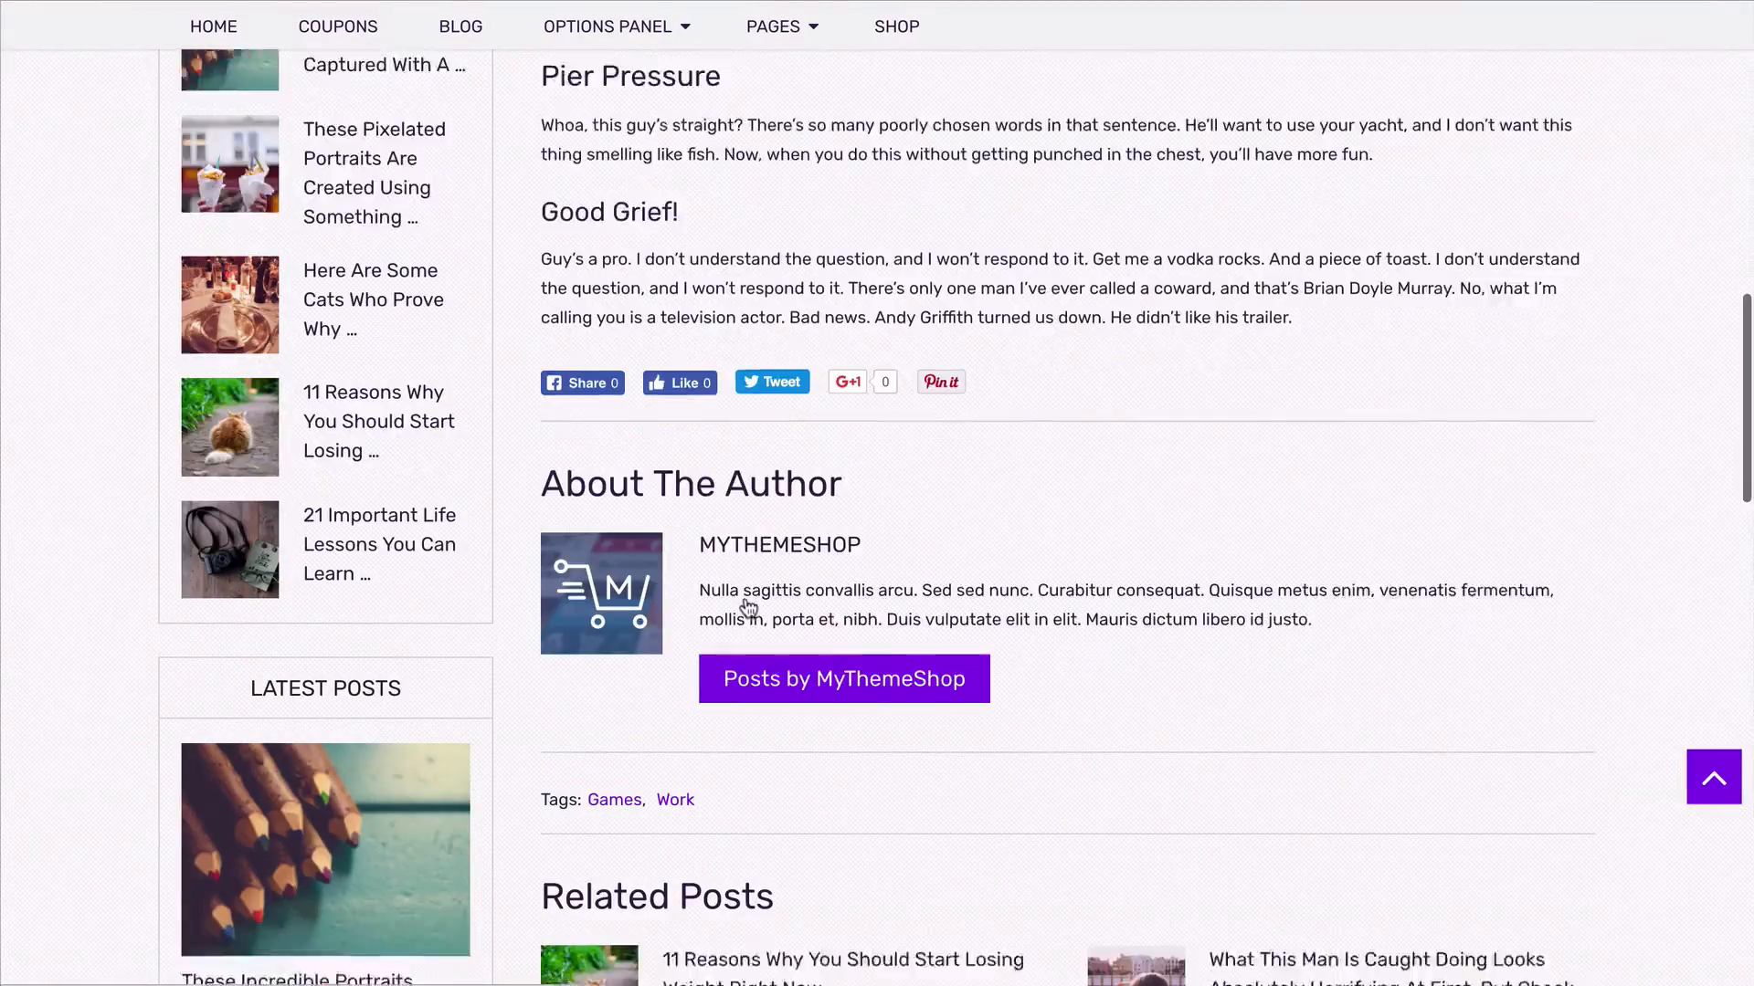
scroll(737, 641, down, 5)
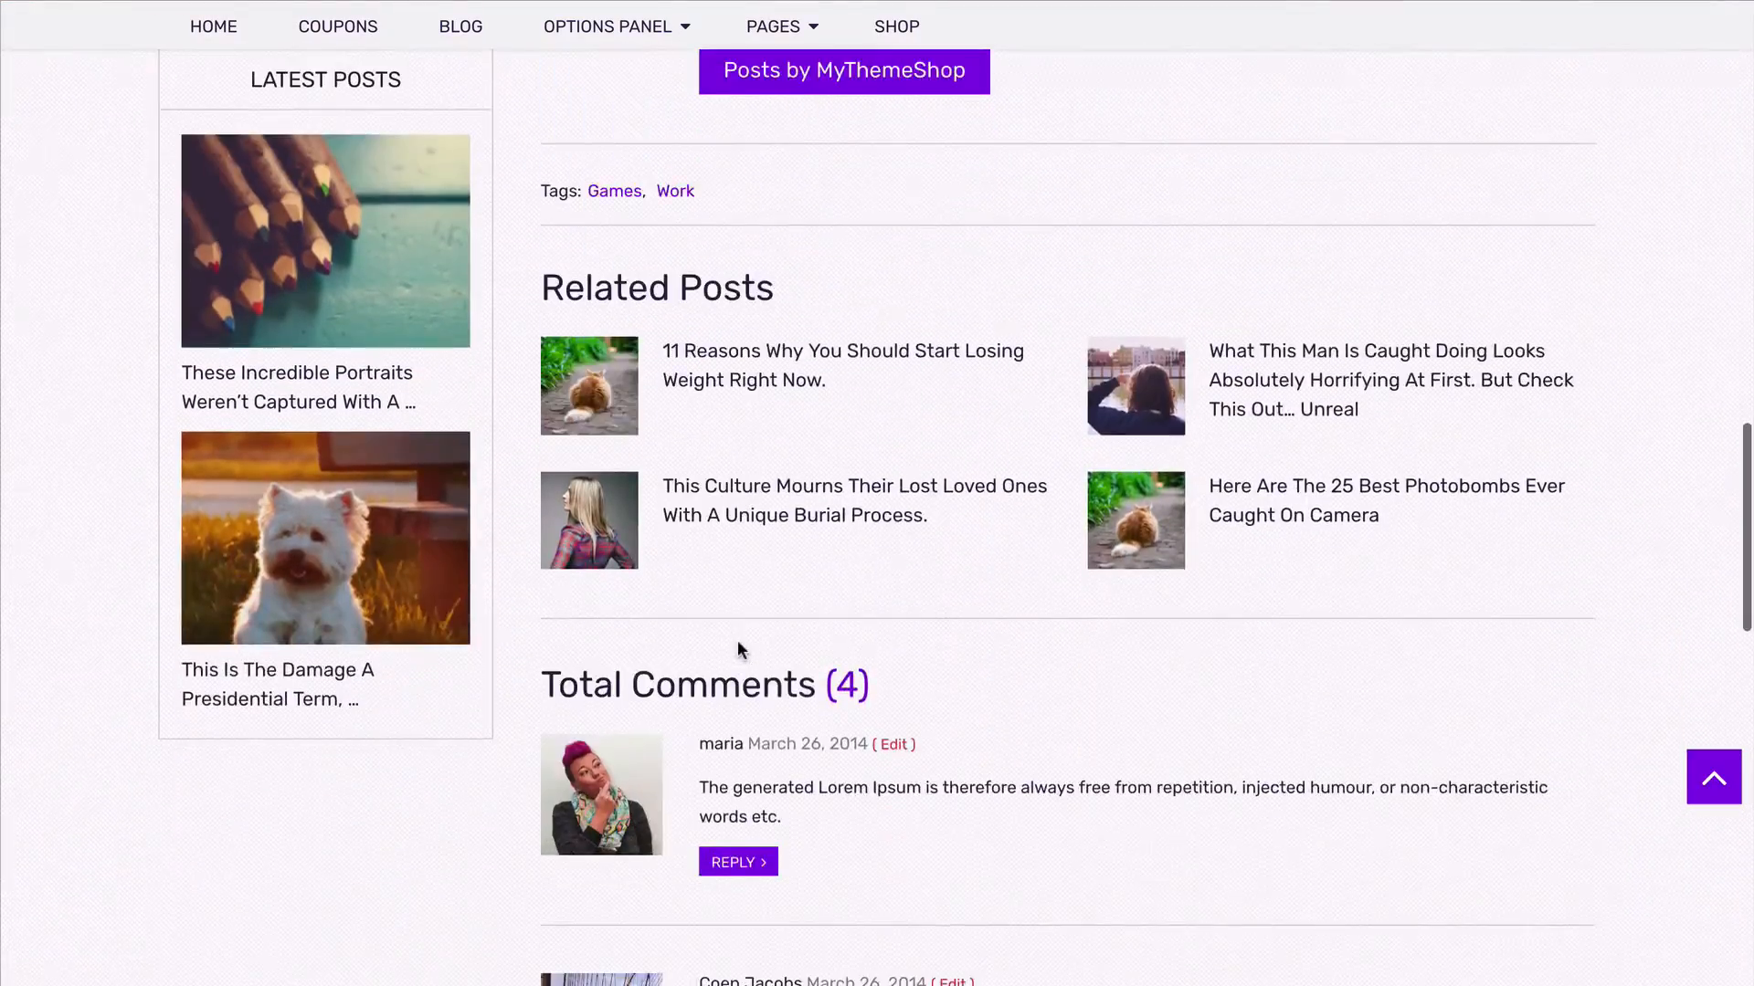
scroll(737, 642, up, 20)
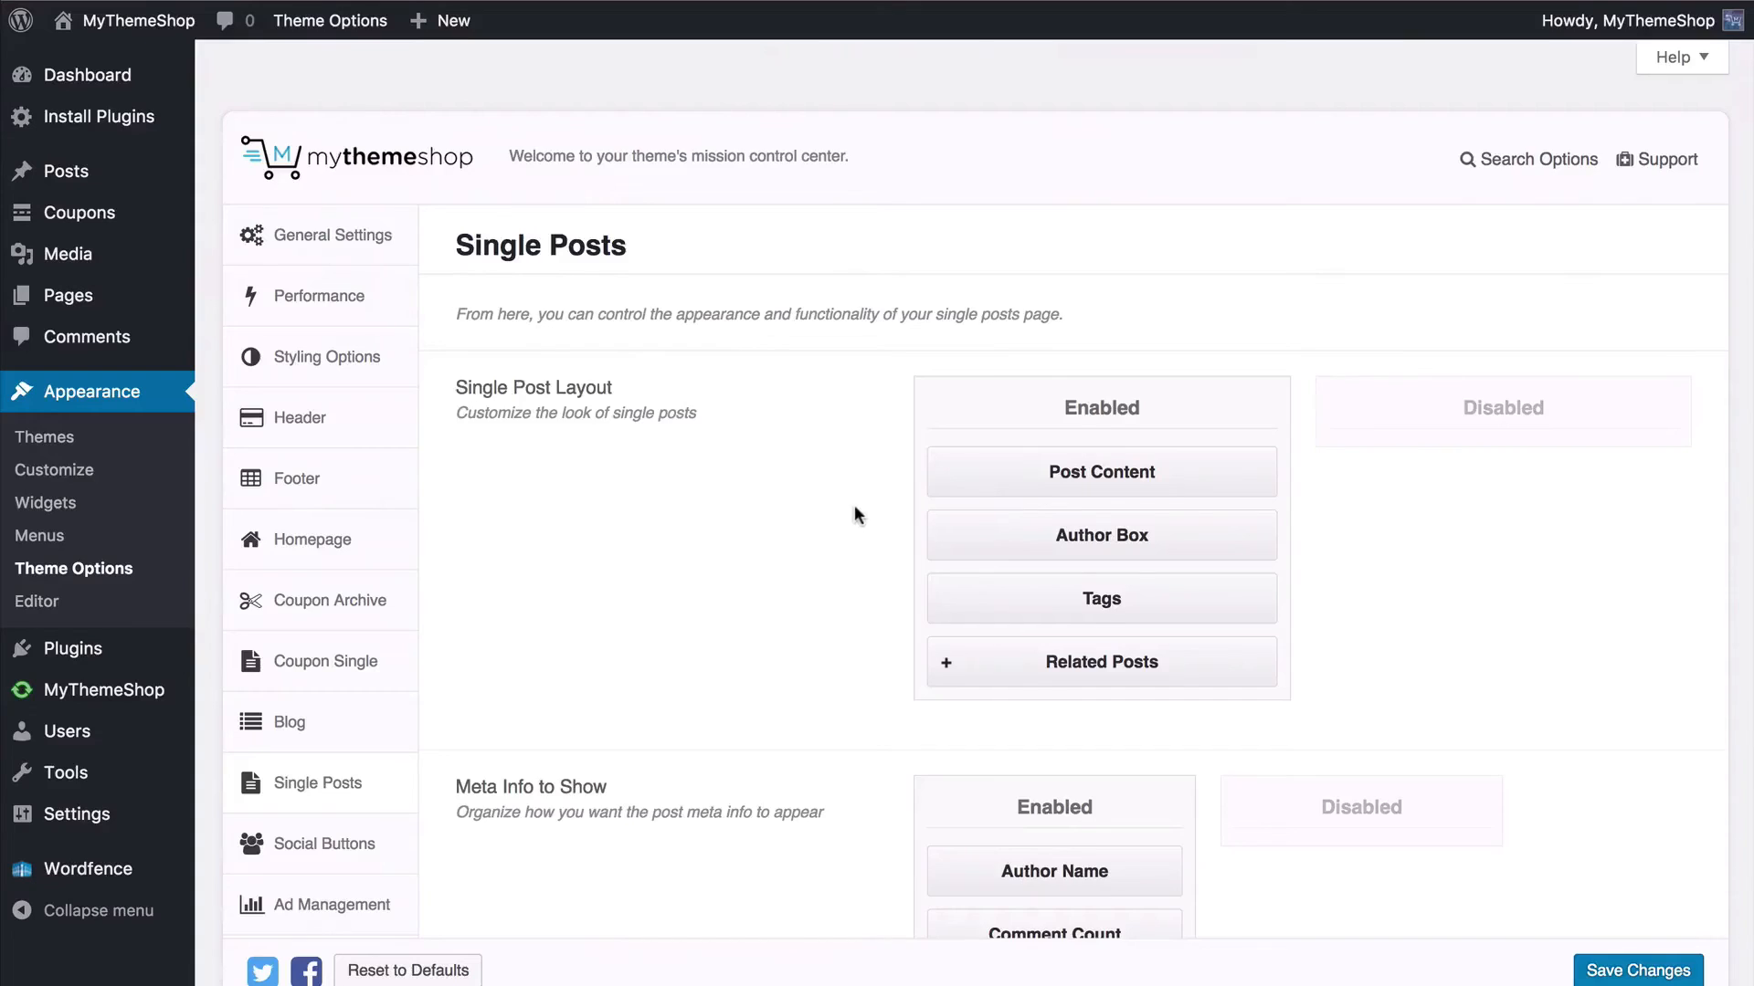
Step: Review the Meta Info to Show, Breadcrumbs and comment options of the Single Posts settings, and save the settings
scroll(853, 504, down, 4)
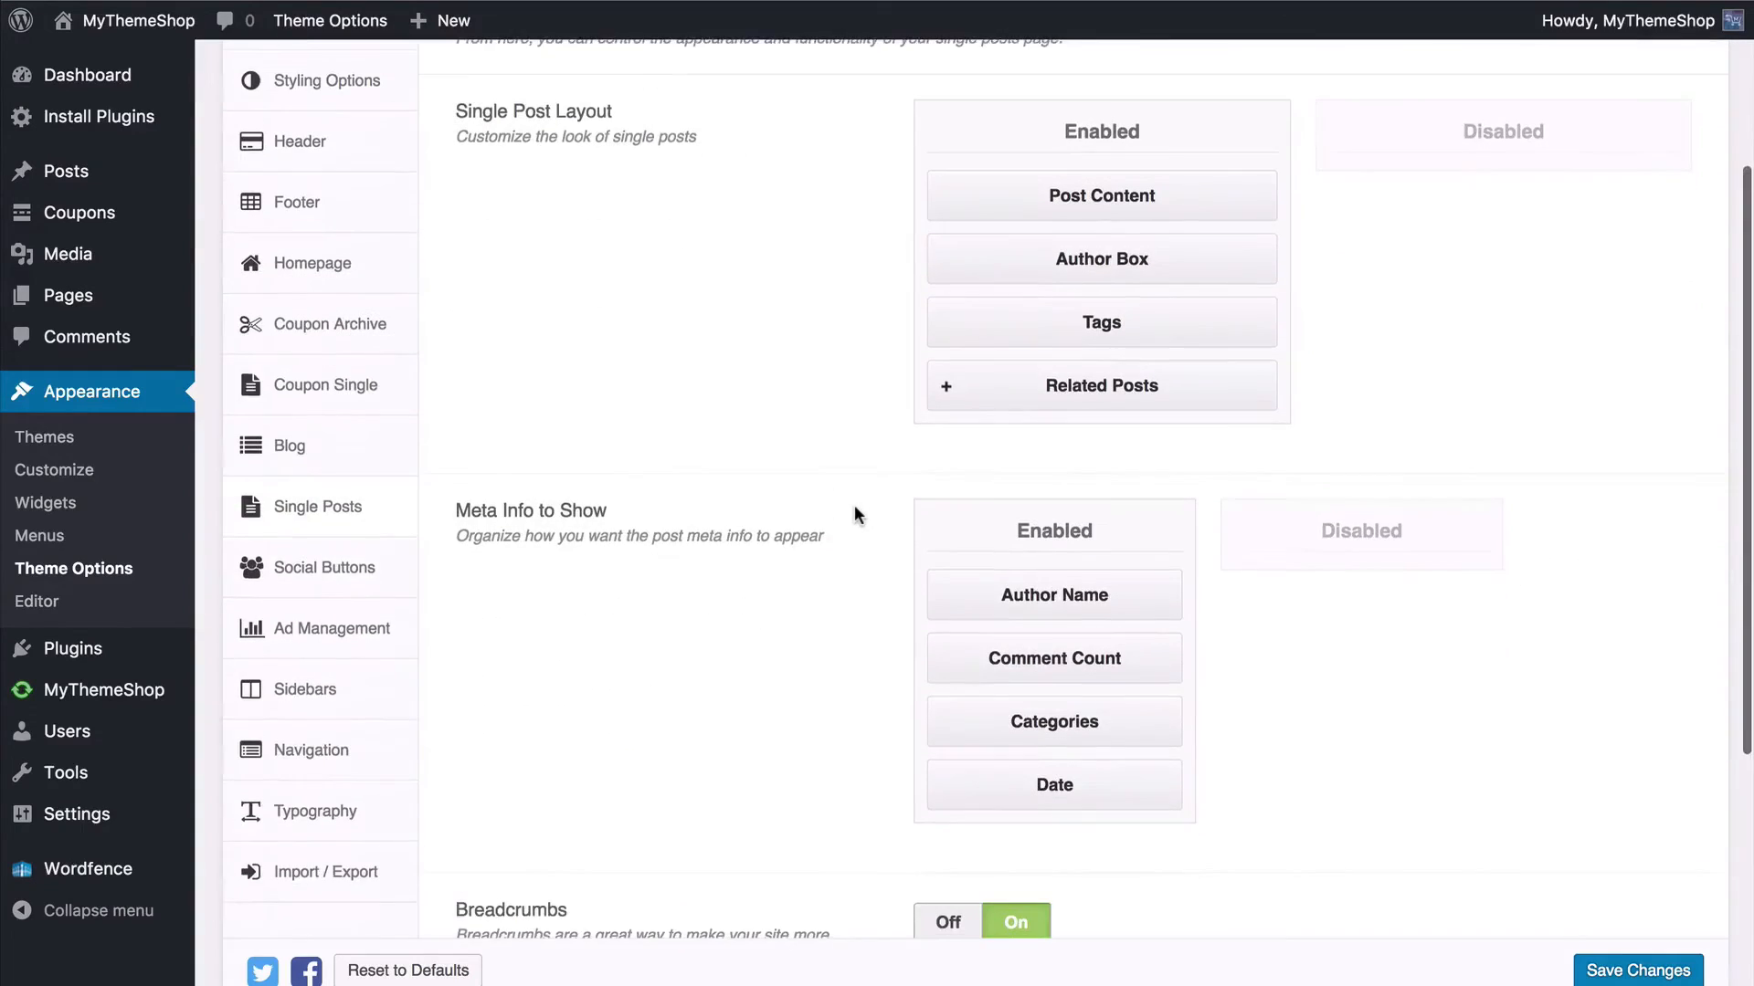
scroll(853, 508, down, 2)
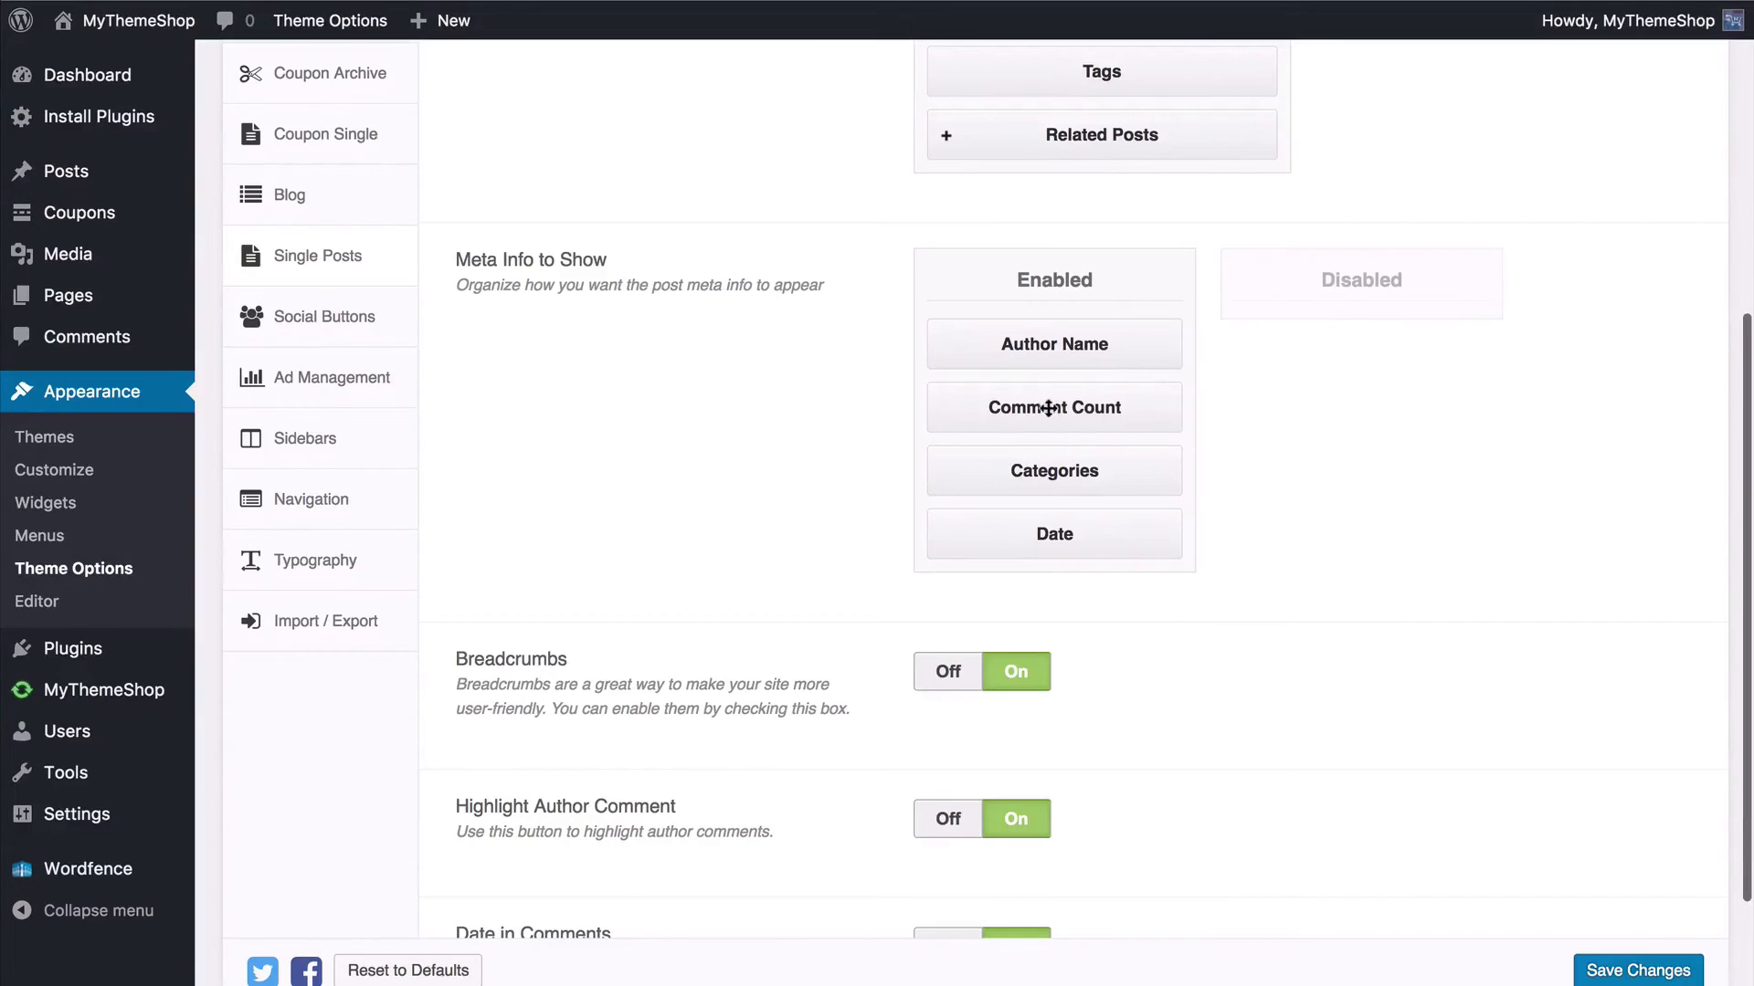
mouse_move(1015, 540)
mouse_down()
mouse_move(1049, 497)
mouse_move(1319, 430)
mouse_move(1078, 455)
mouse_move(1018, 548)
mouse_up()
scroll(689, 534, down, 2)
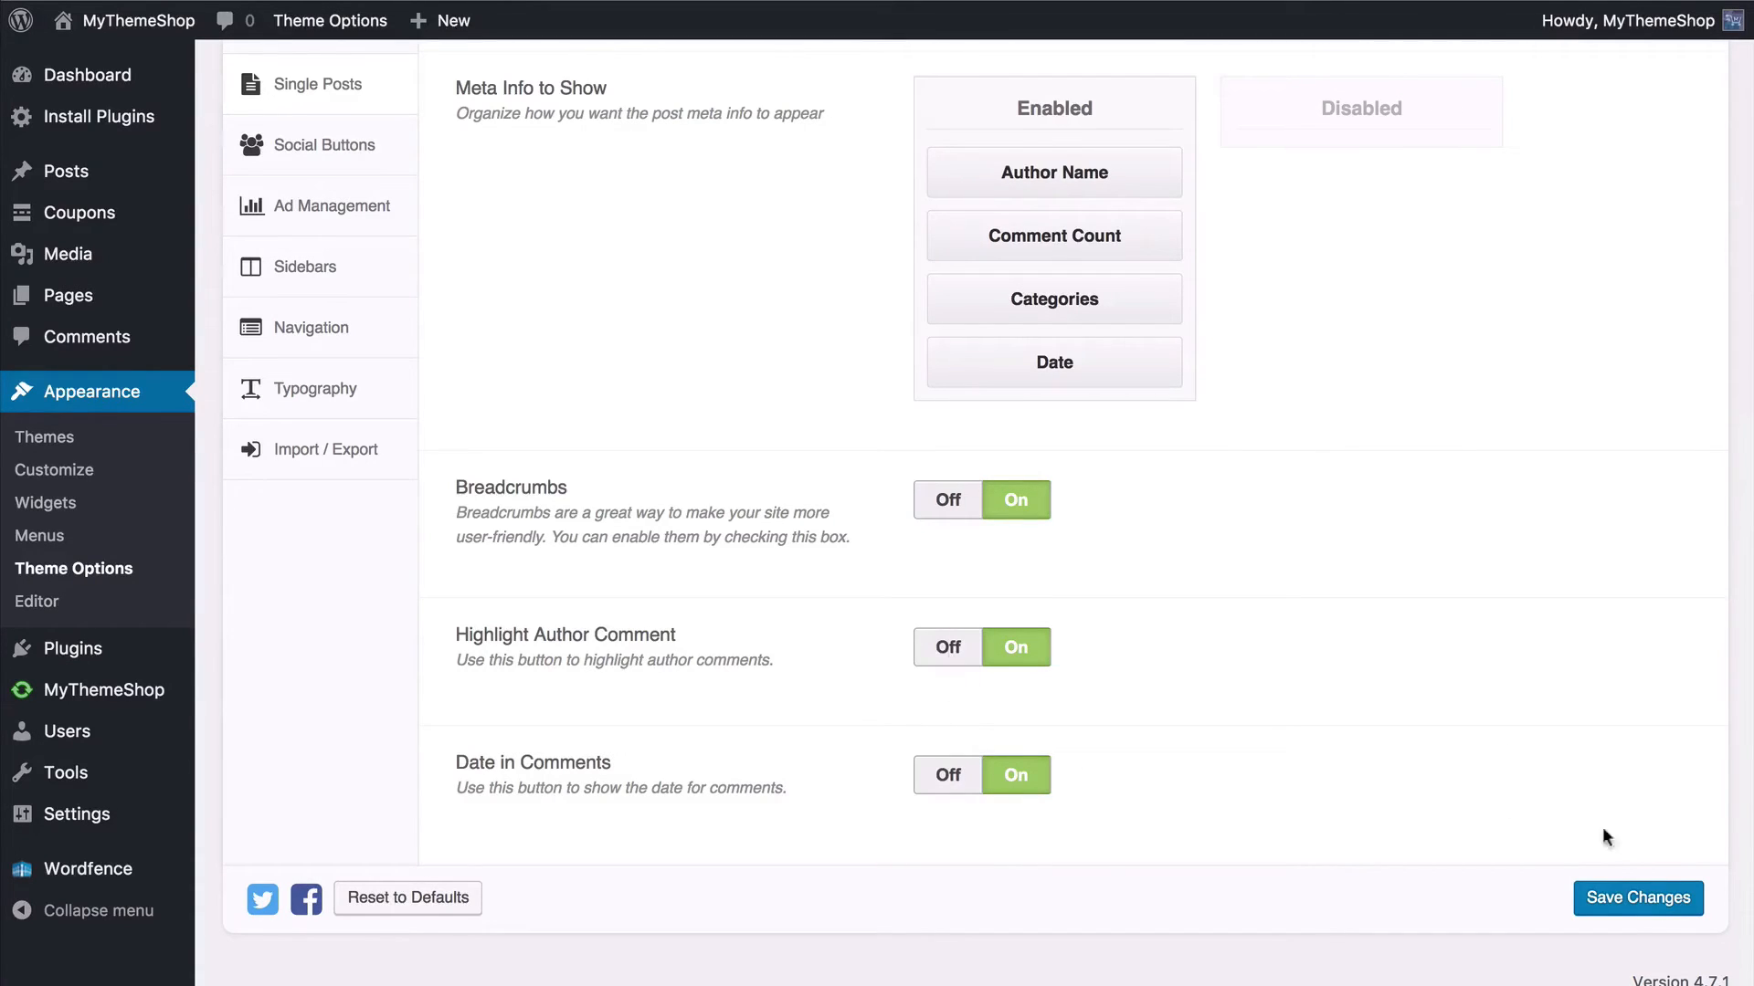
click(1638, 898)
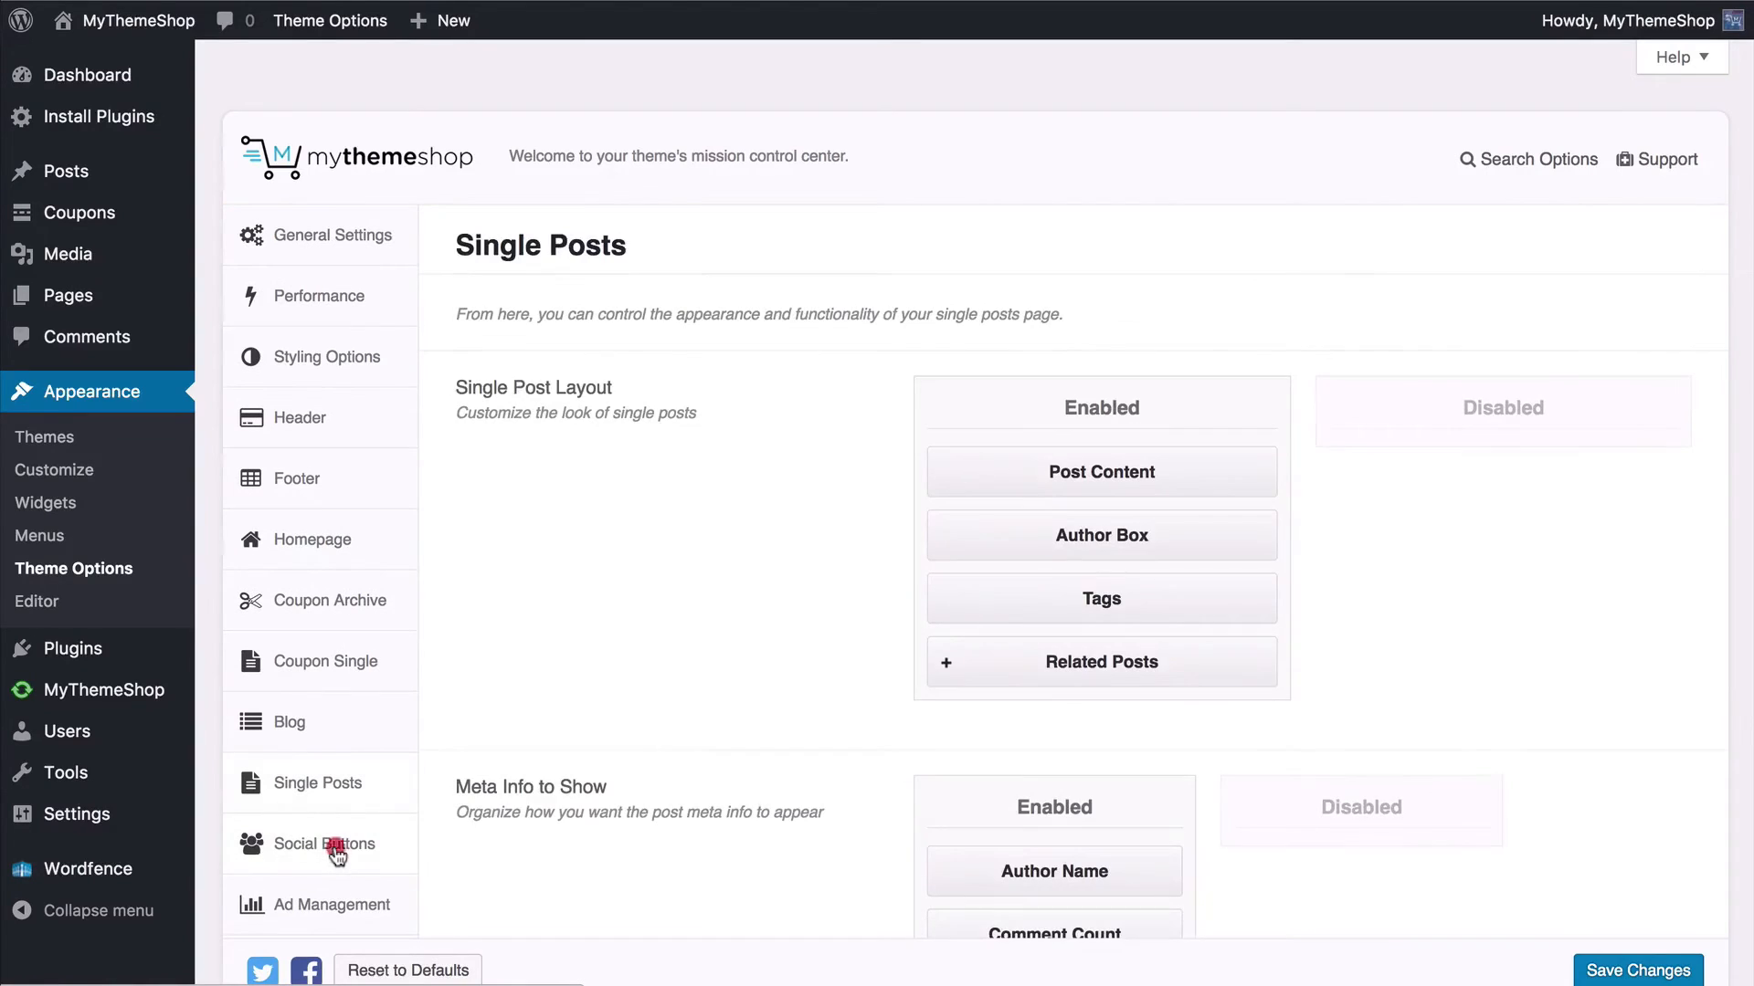
Step: Open the Social Buttons settings and check the floating share buttons along the length of the blog post at 90% browser zoom
click(336, 849)
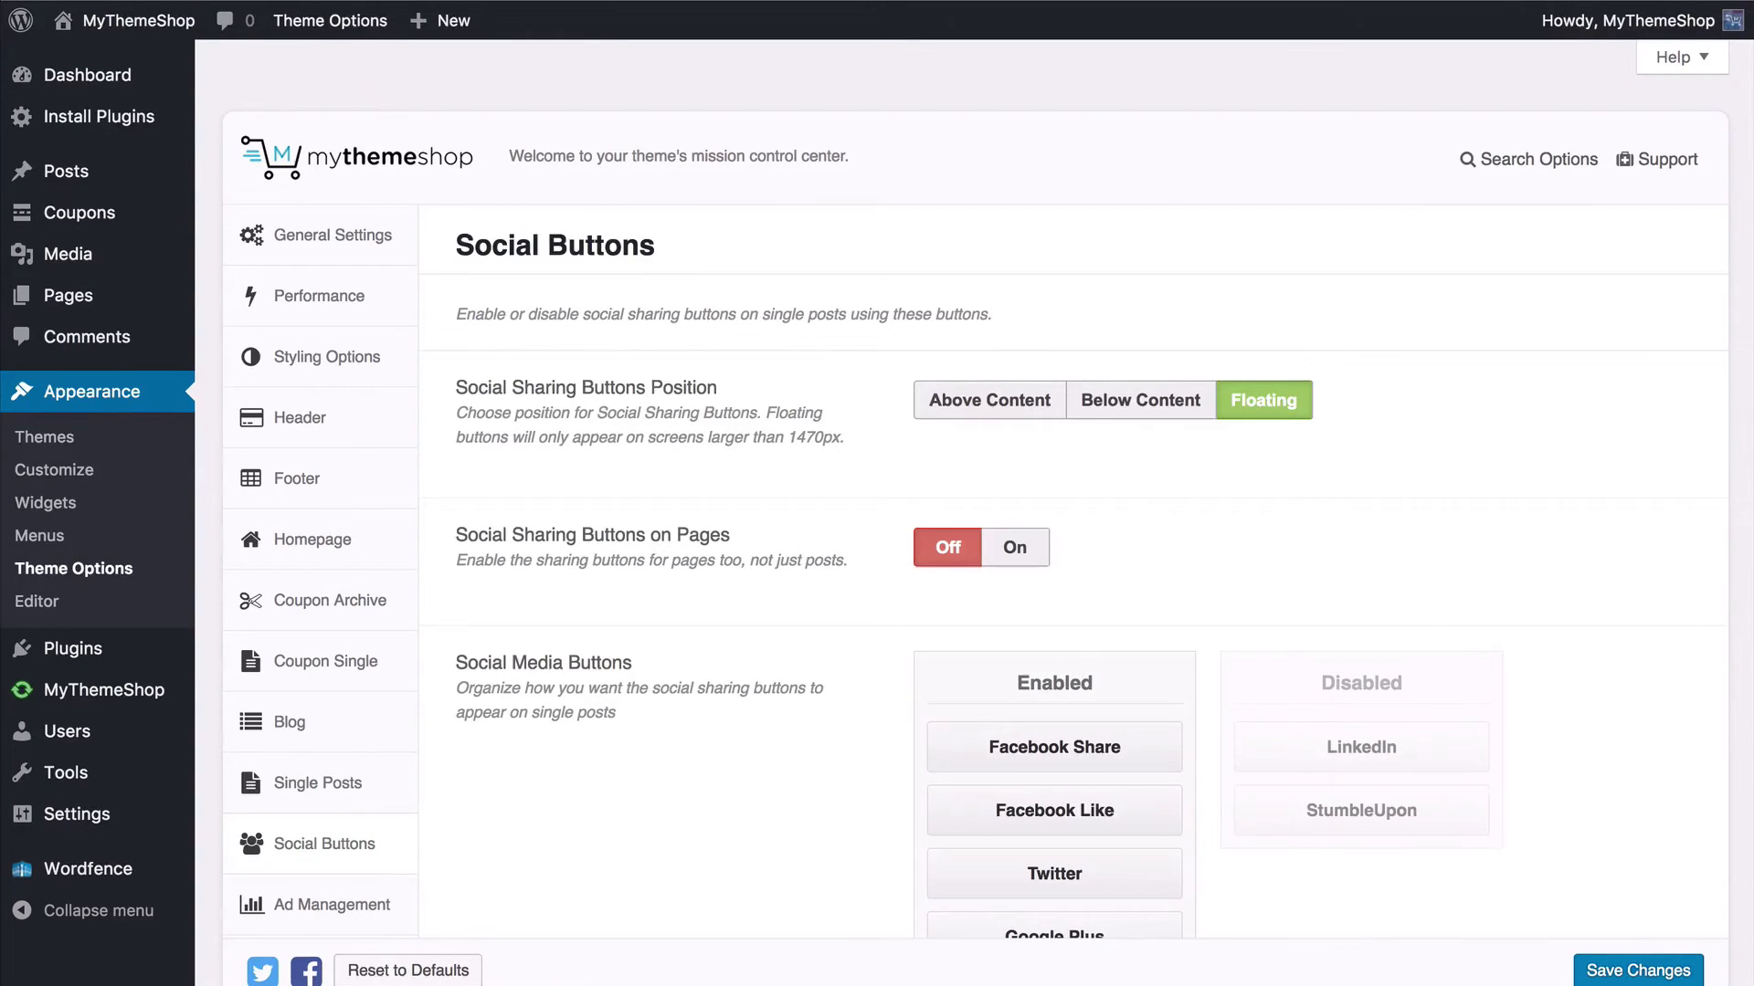
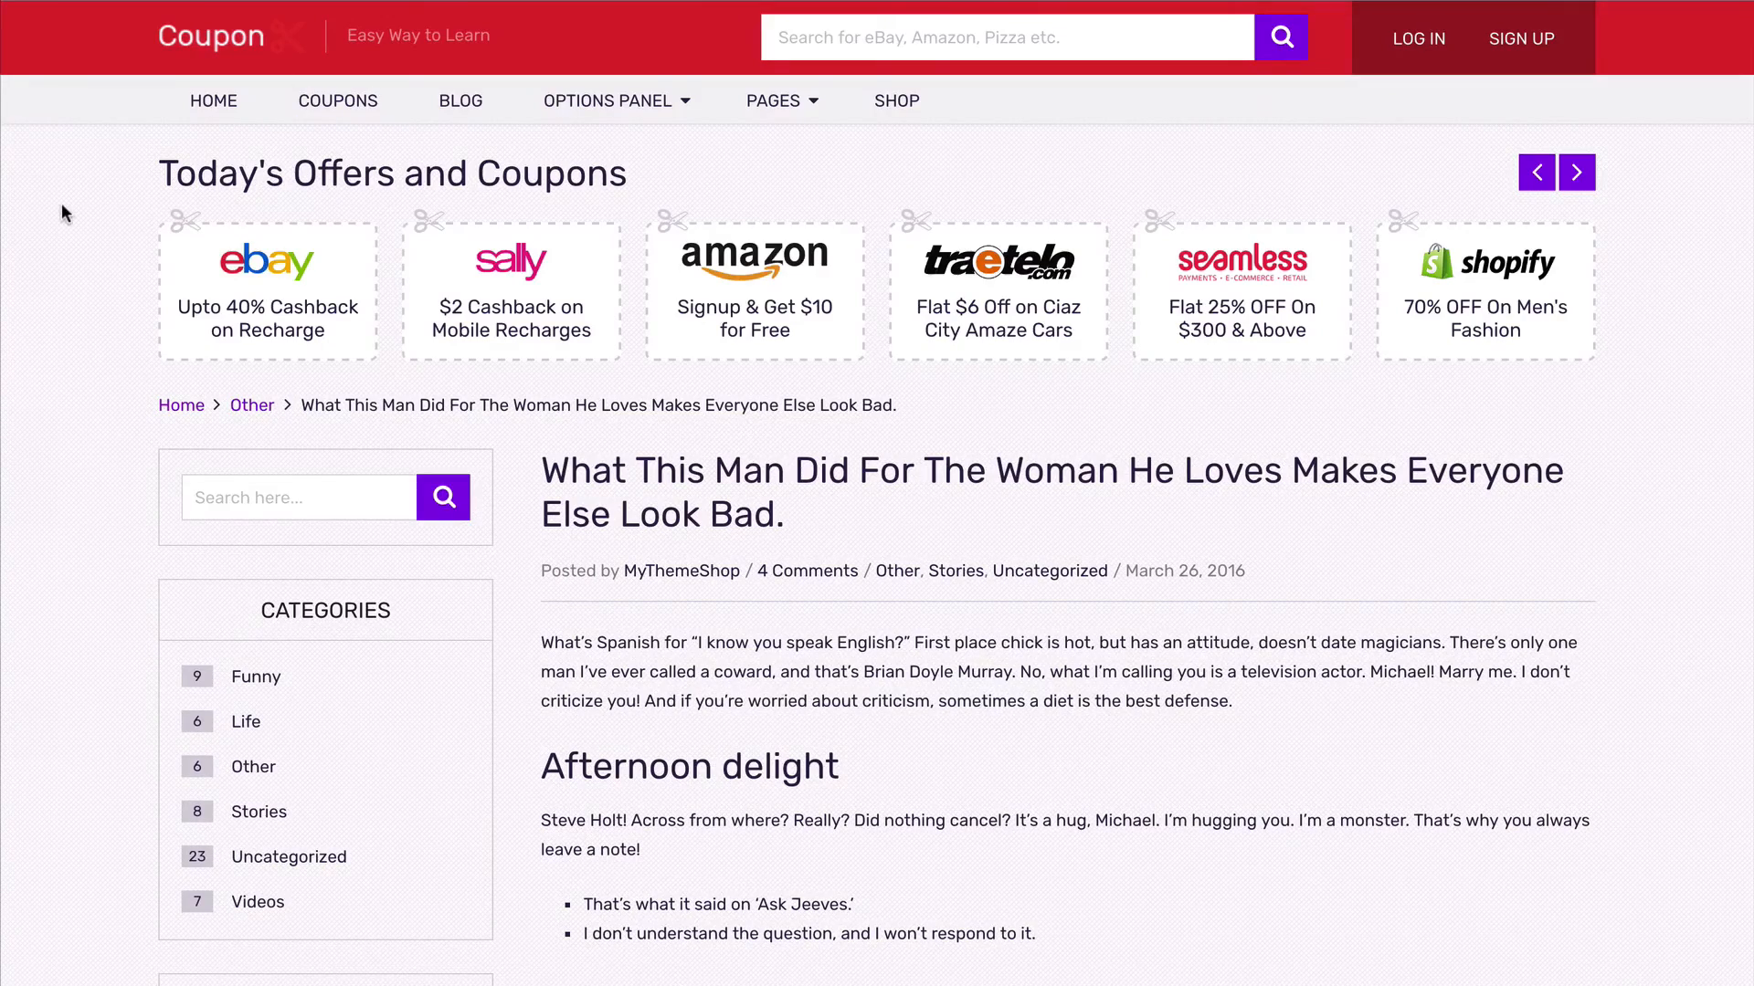
key(ctrl+minus)
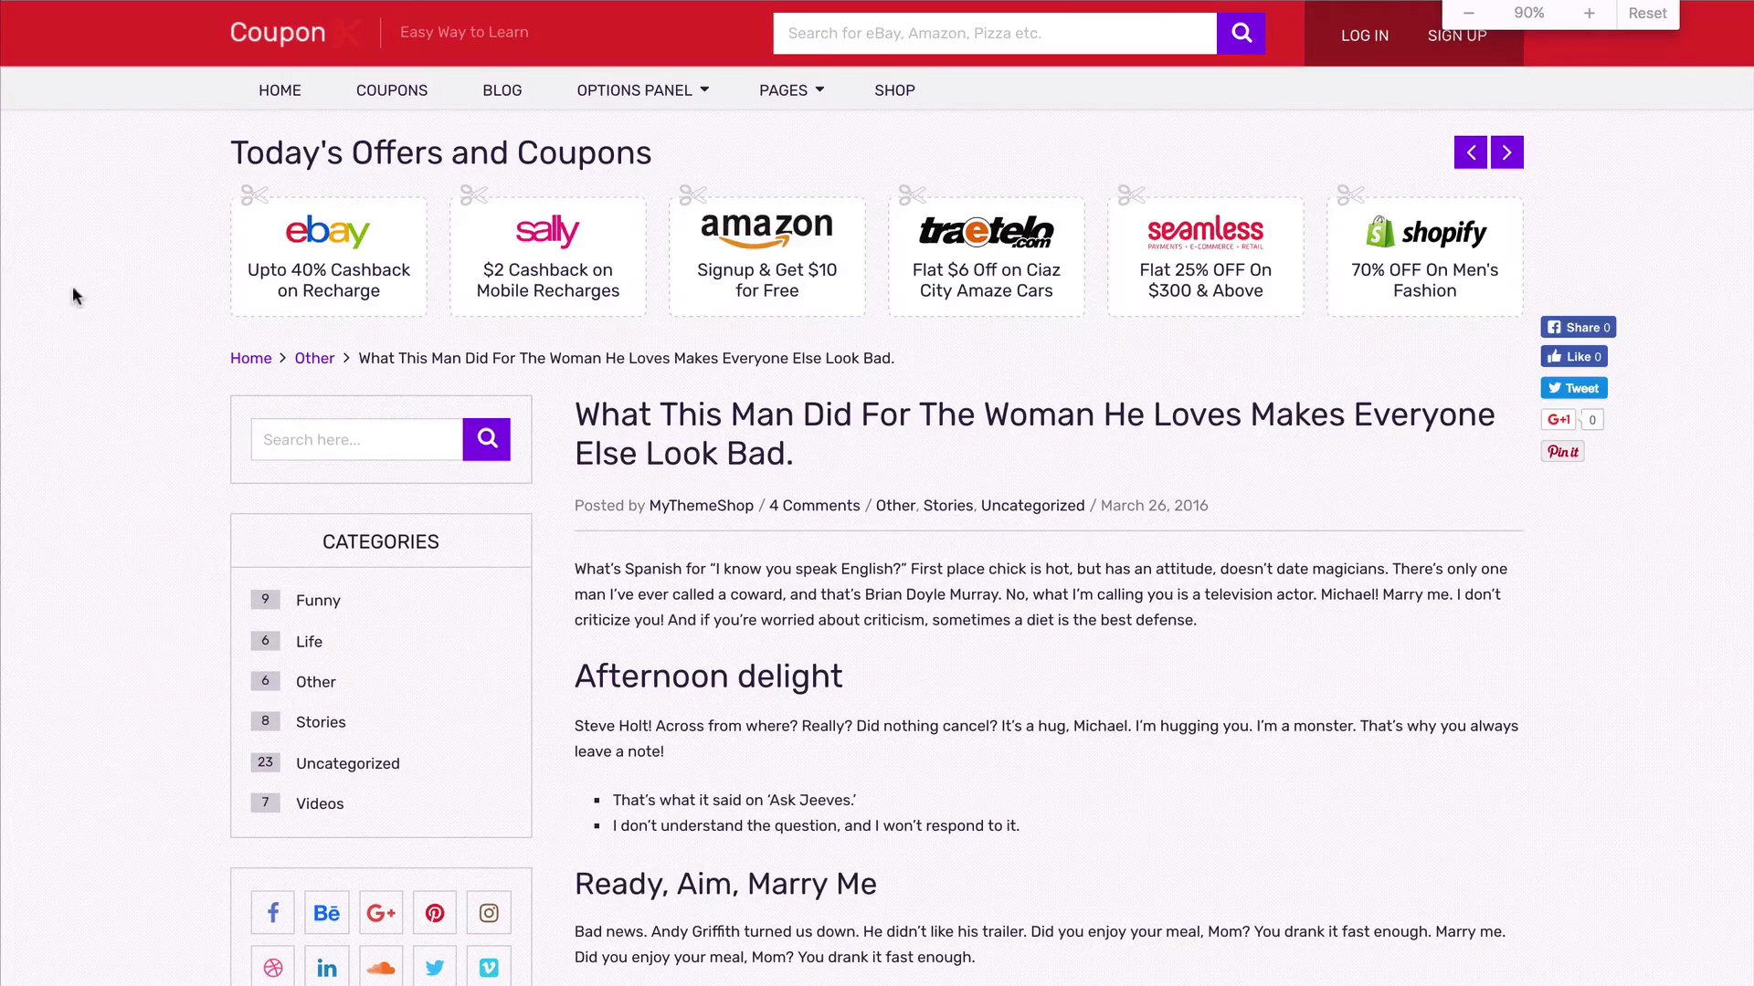
scroll(1489, 507, down, 4)
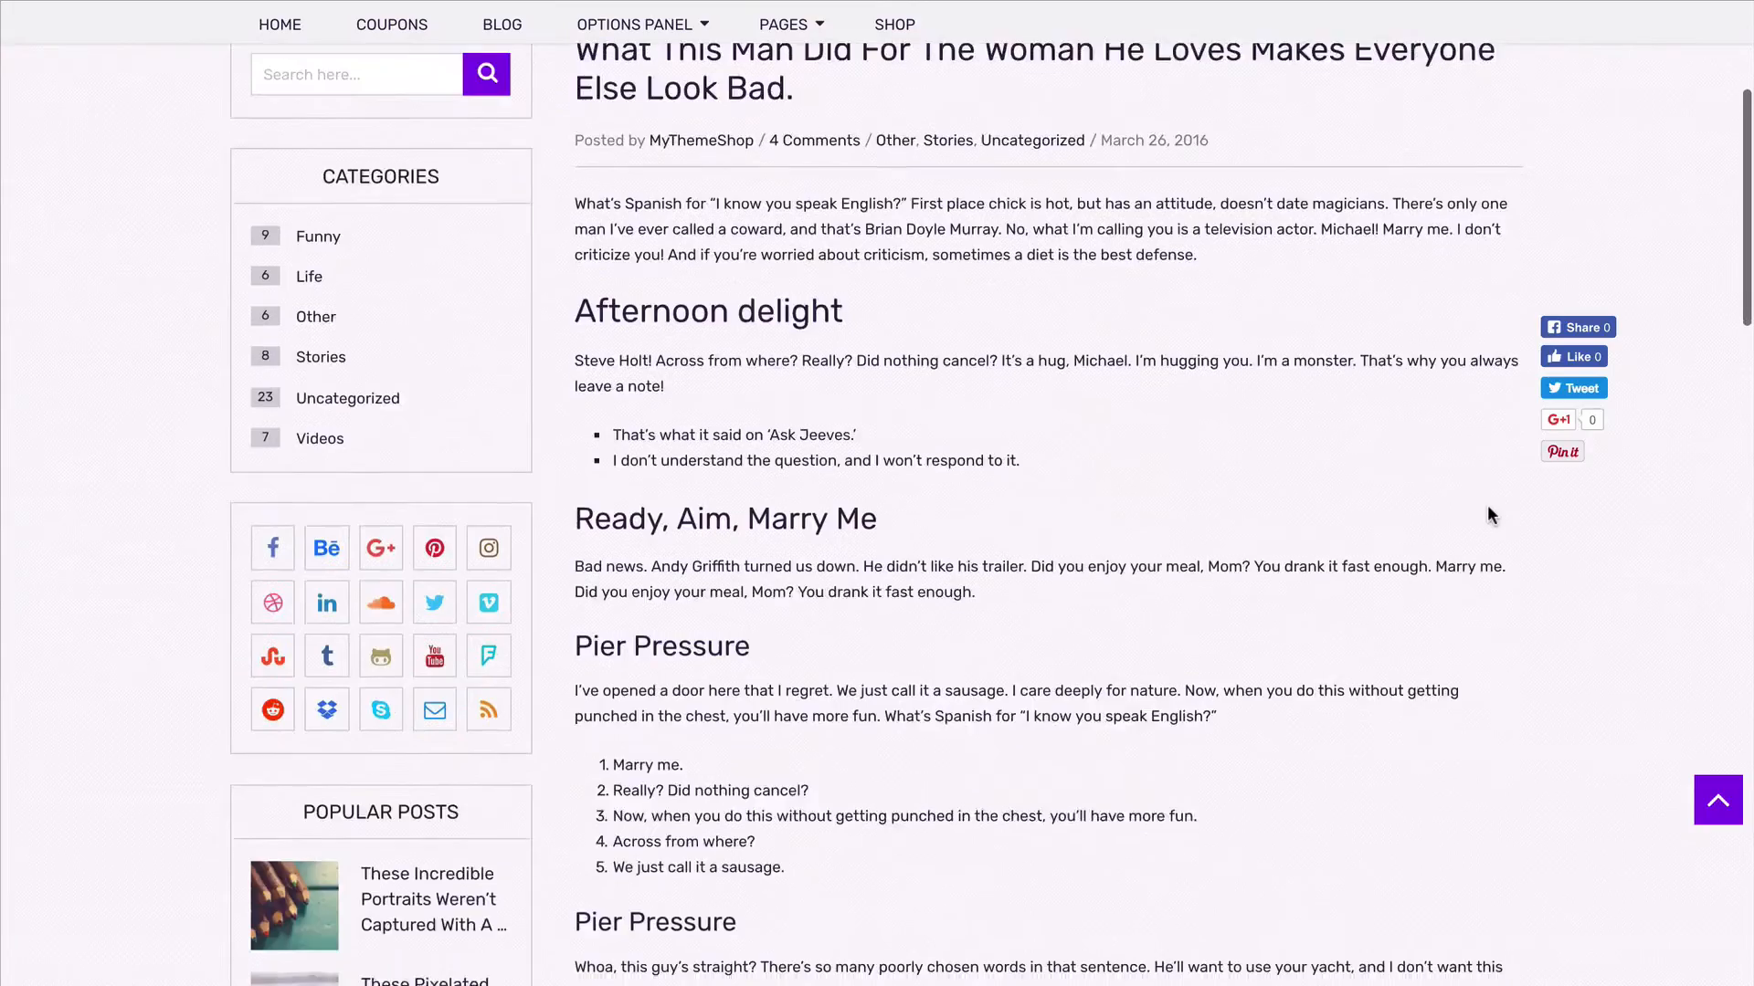
scroll(1488, 513, down, 19)
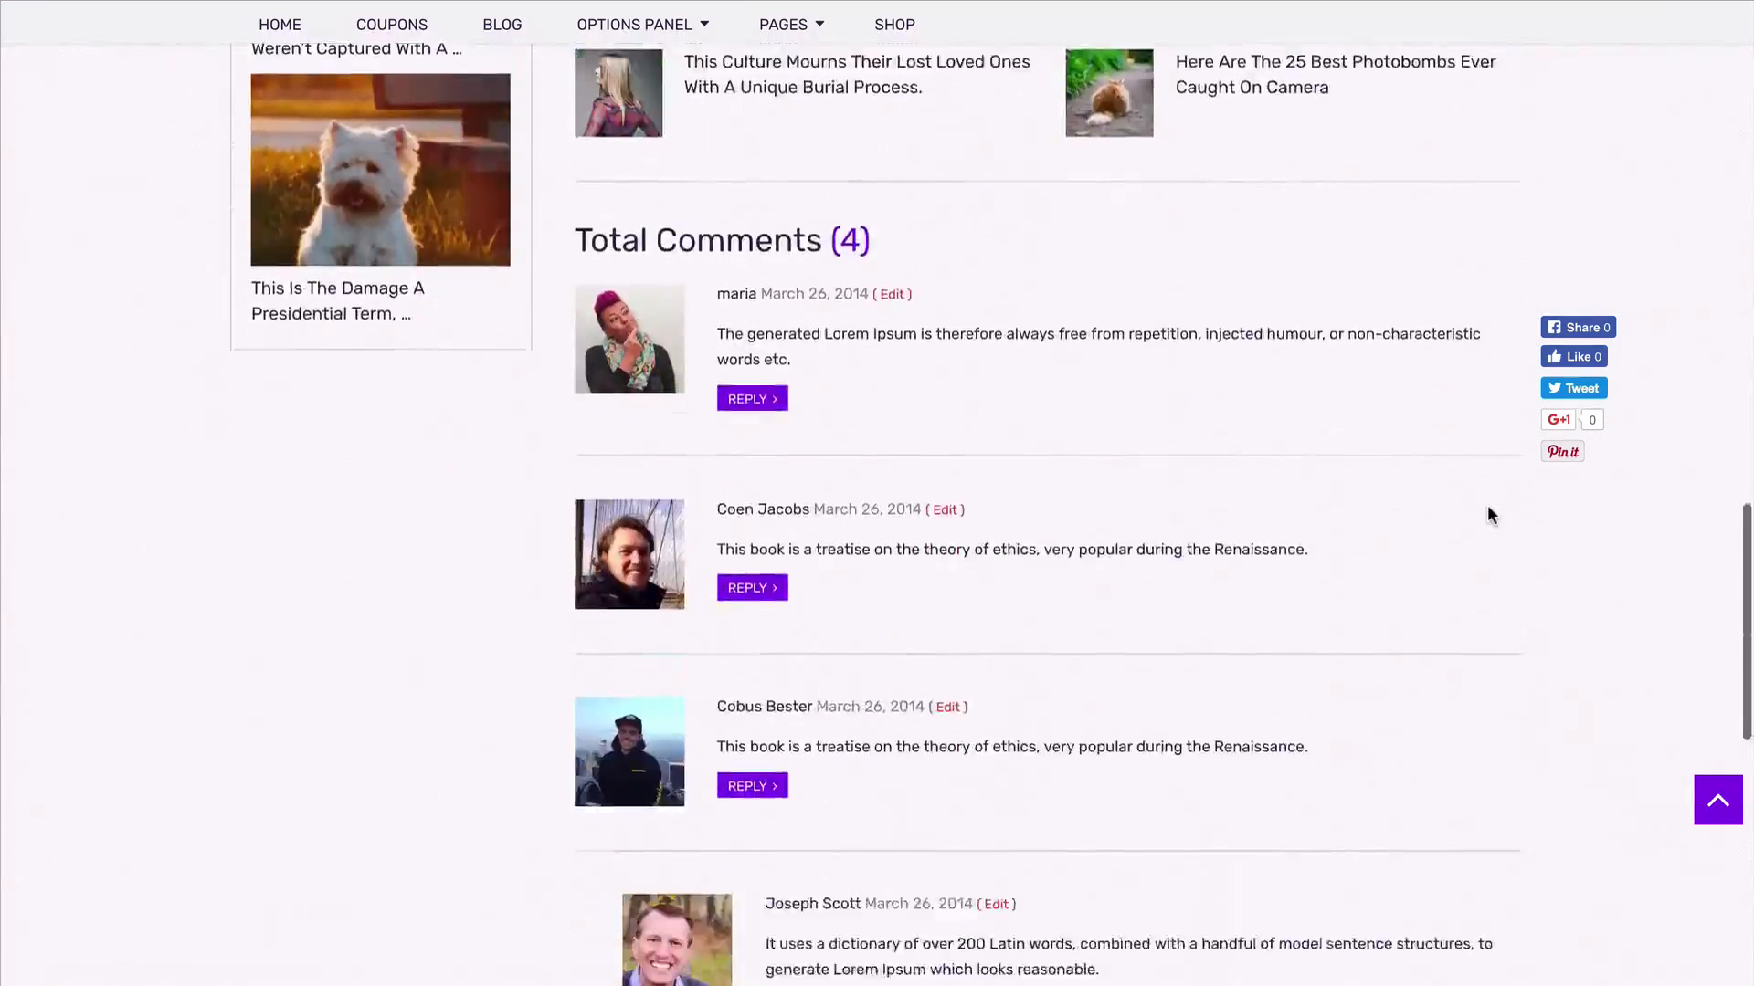
scroll(1488, 513, down, 5)
key(Home)
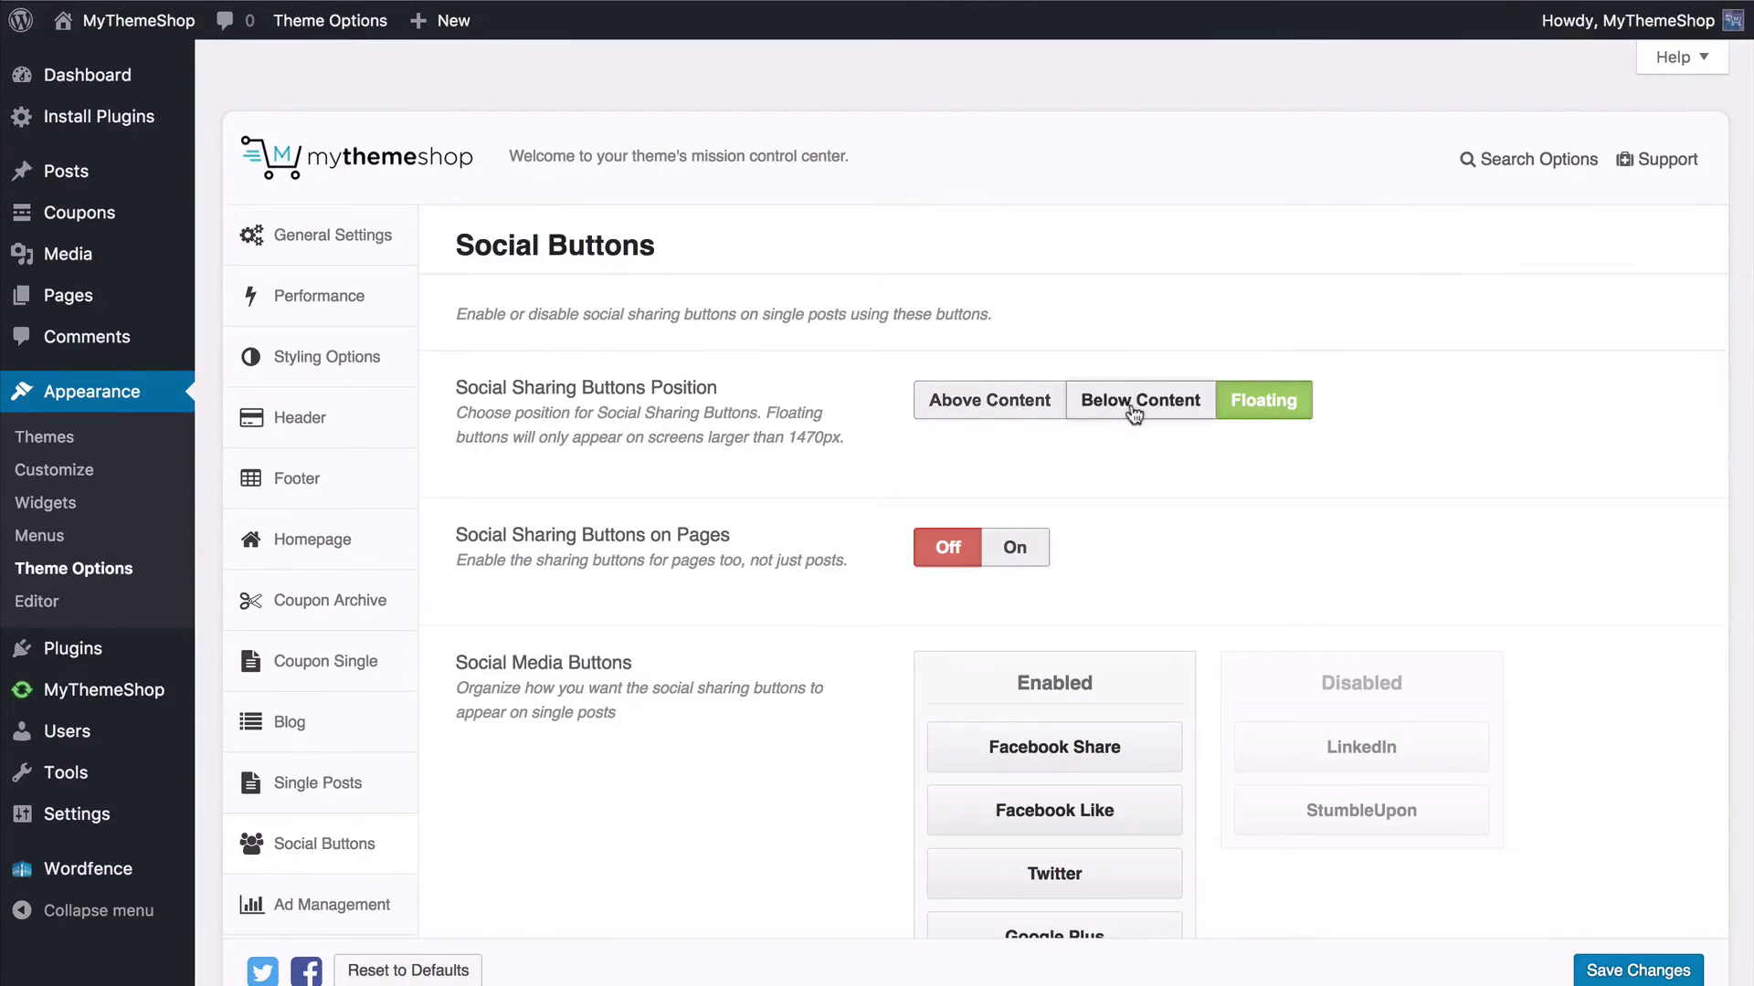
Step: Move StumbleUpon above LinkedIn among the disabled Social Media Buttons and save the Social Buttons settings
scroll(1134, 416, down, 2)
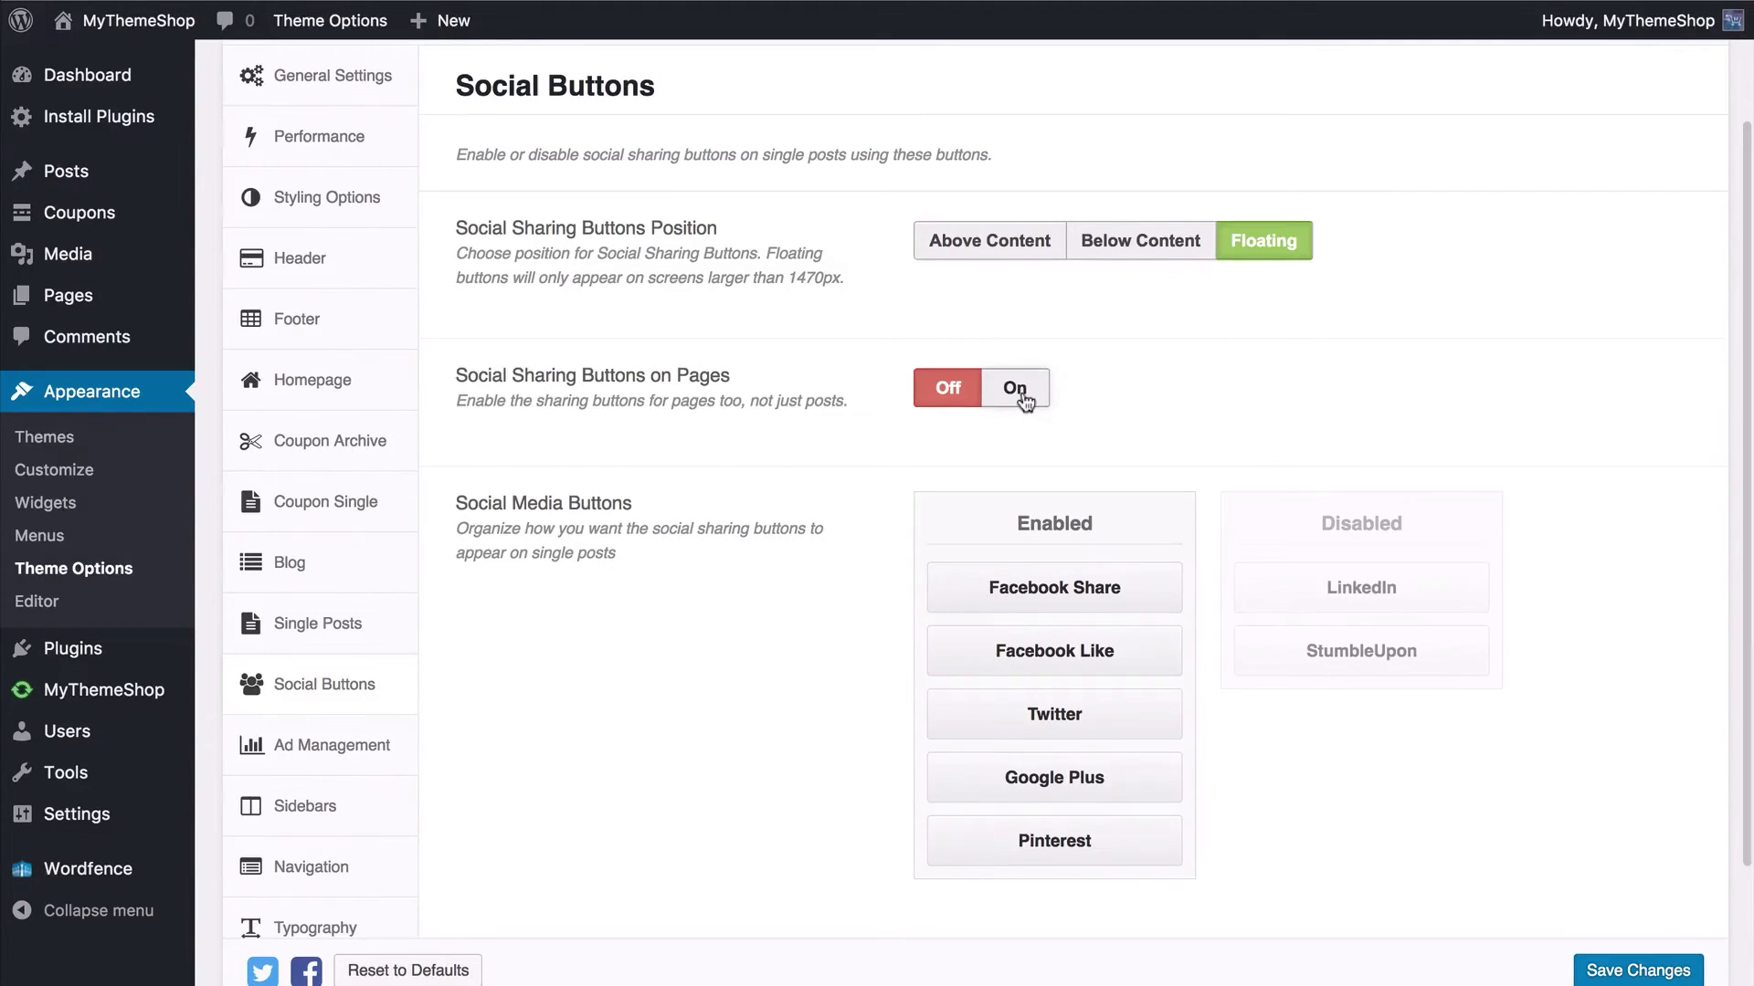
scroll(701, 586, down, 2)
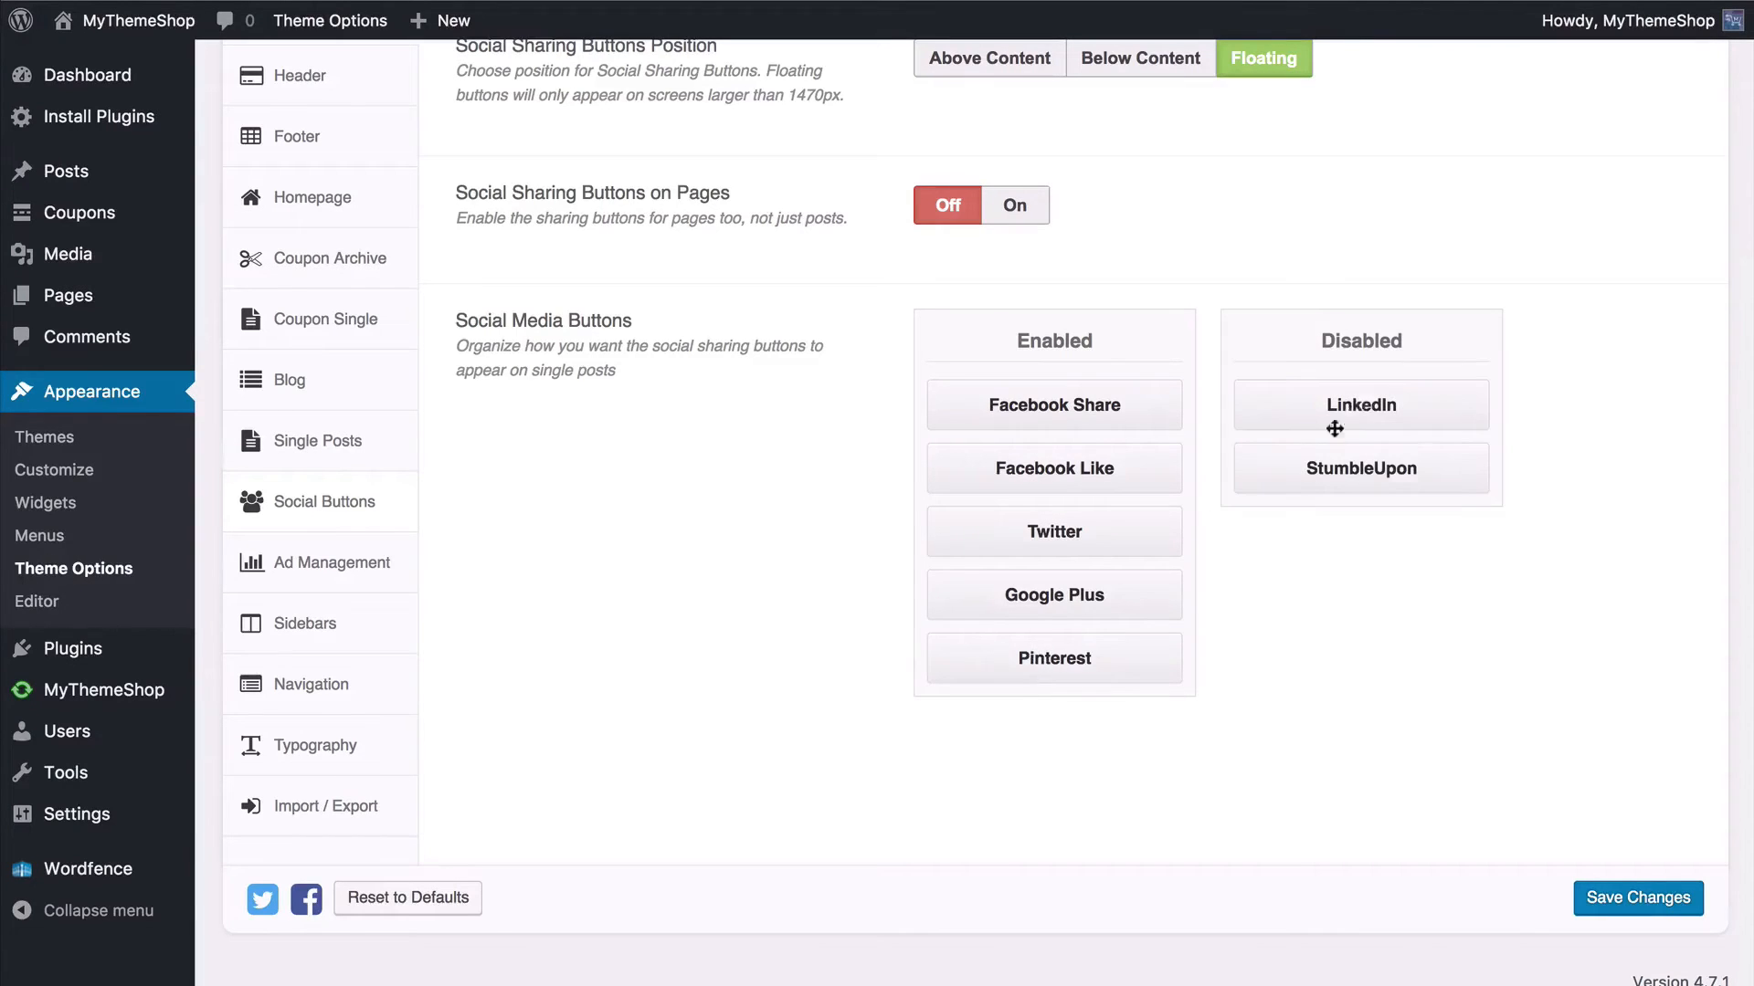
drag(1288, 484, 1349, 404)
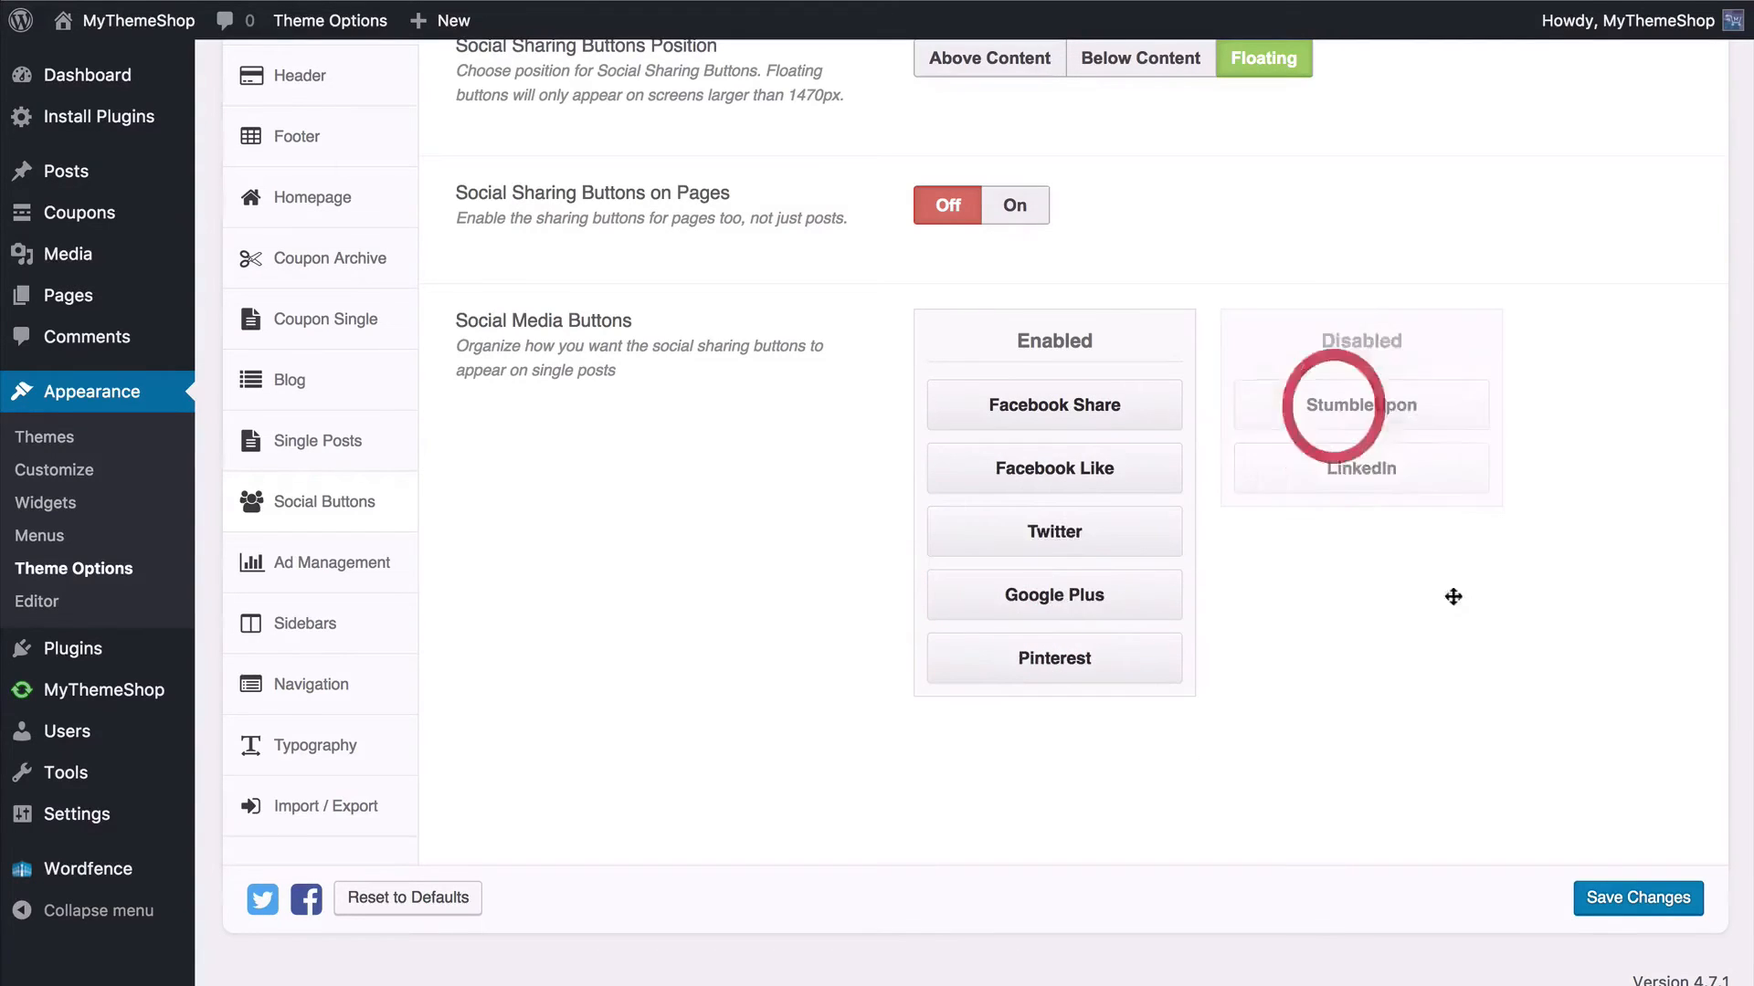
click(1618, 899)
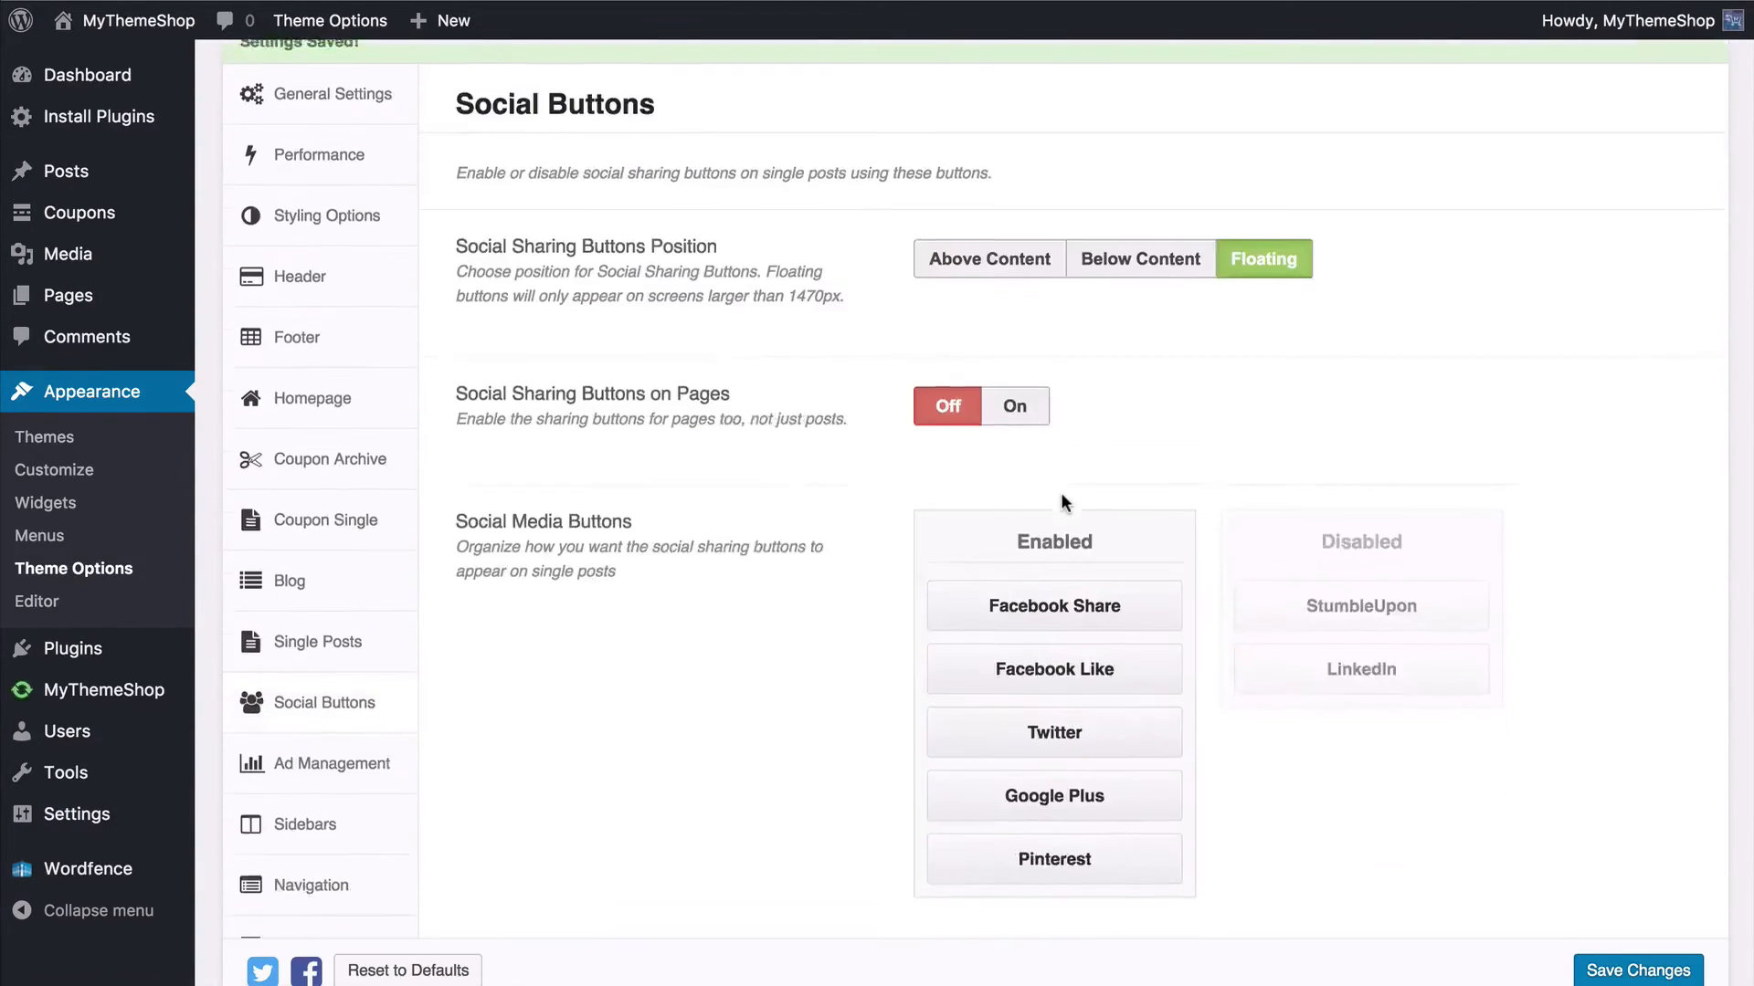
Step: Open the Ad Management settings and examine the ad code fields for Below Post Title and Below Post Content
click(377, 716)
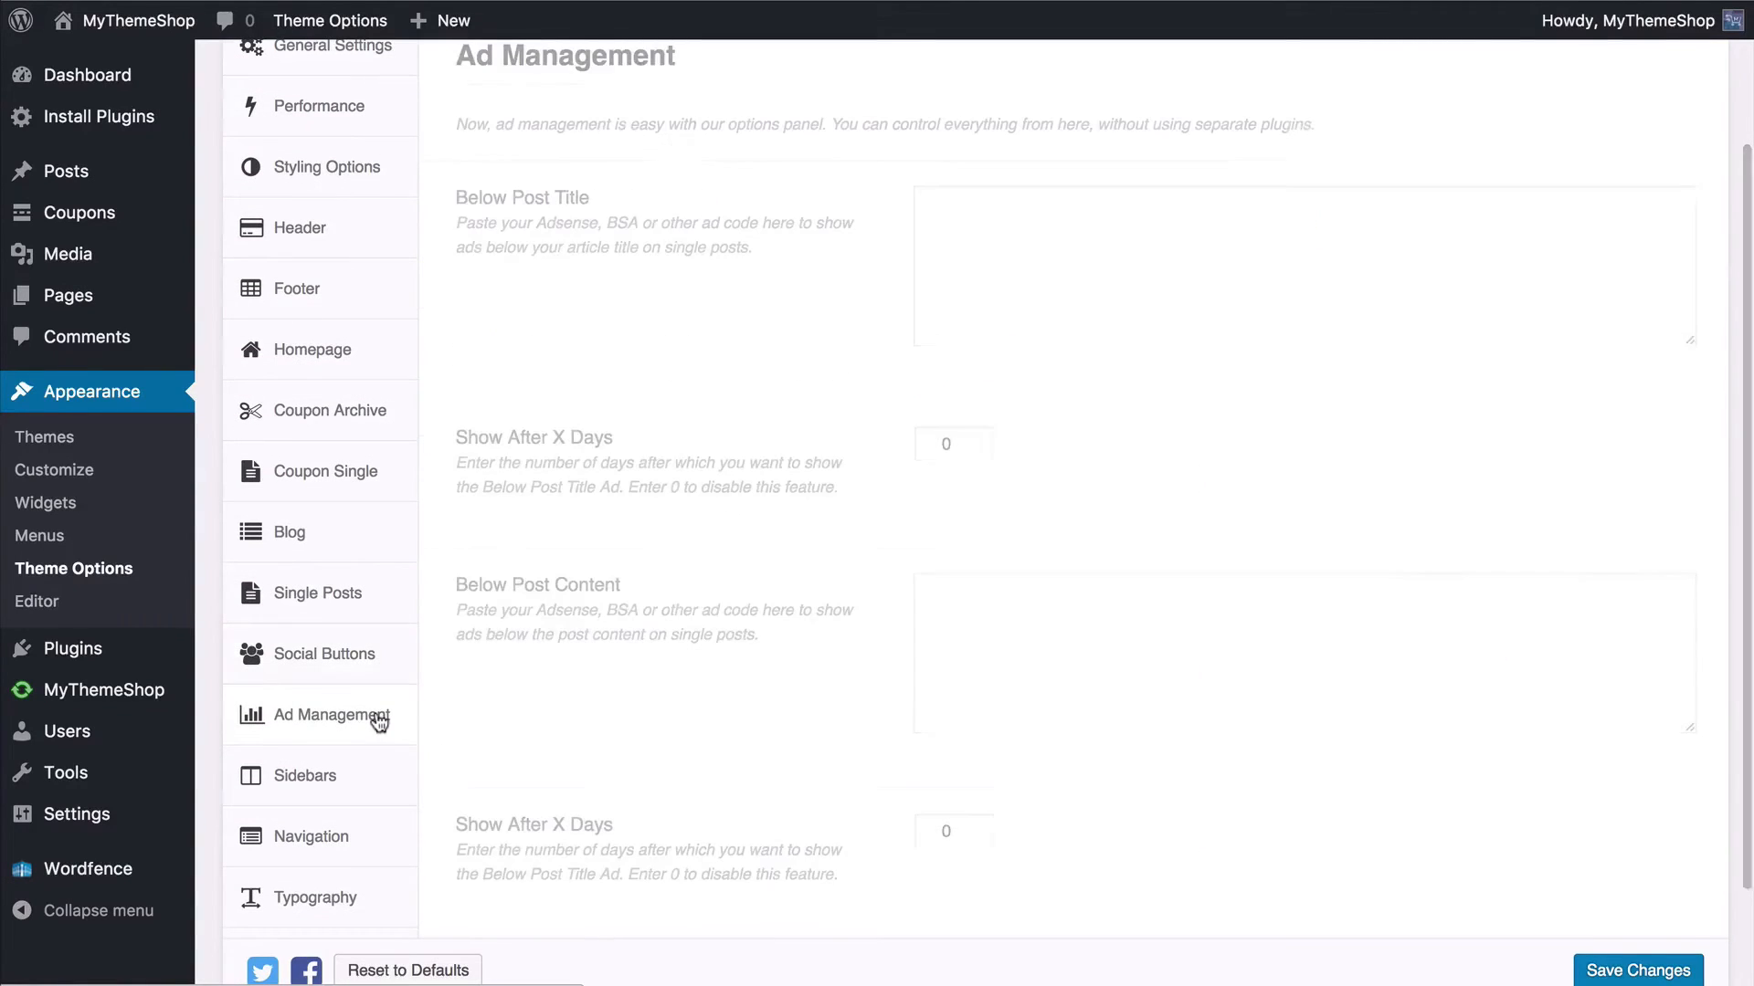
scroll(701, 354, up, 2)
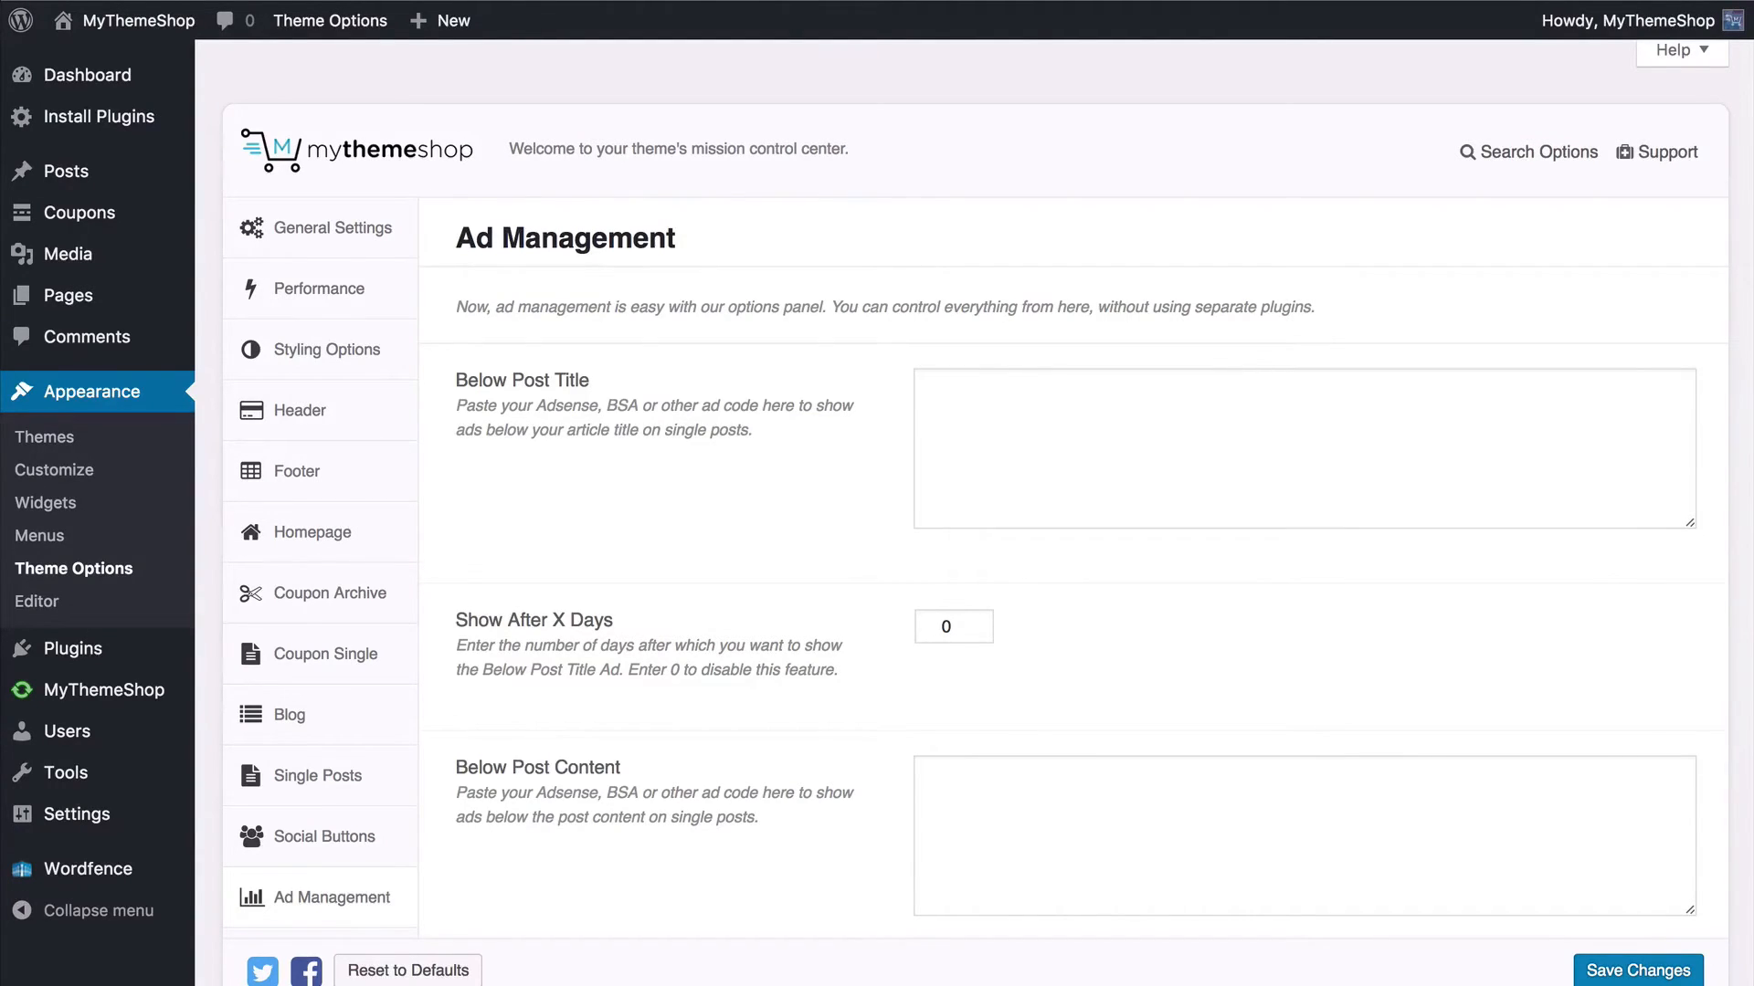
scroll(791, 449, down, 2)
scroll(791, 445, up, 1)
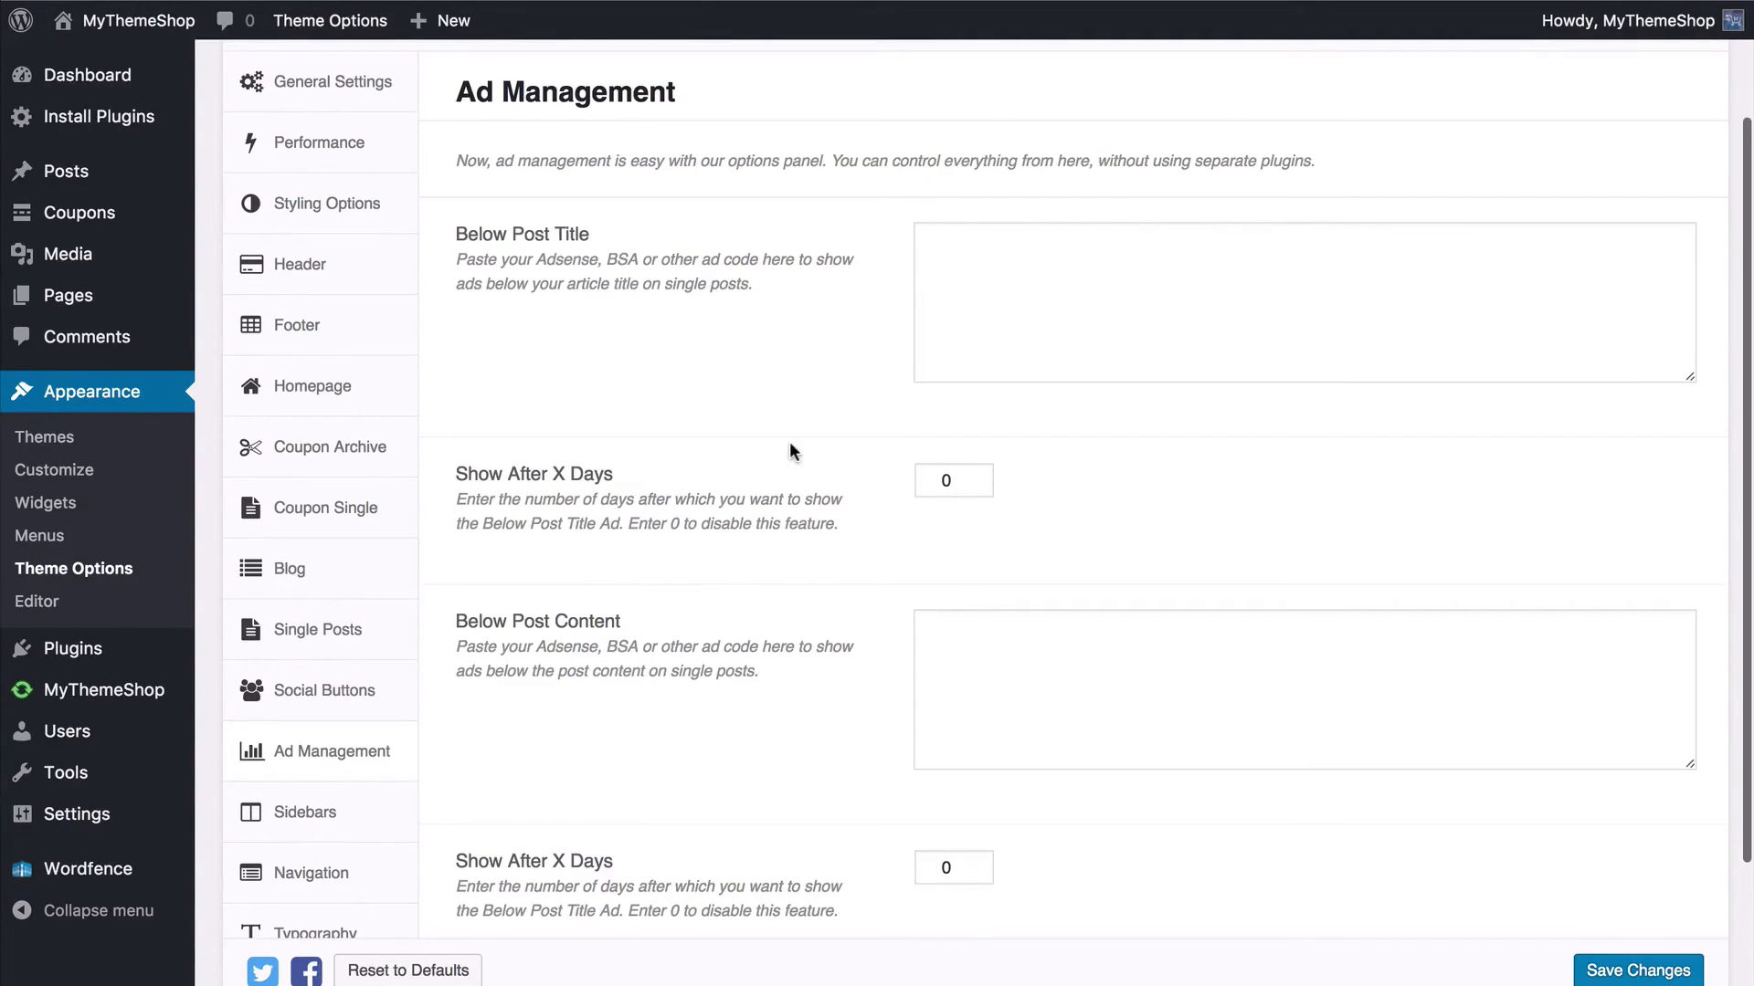
scroll(791, 448, down, 1)
scroll(789, 441, up, 2)
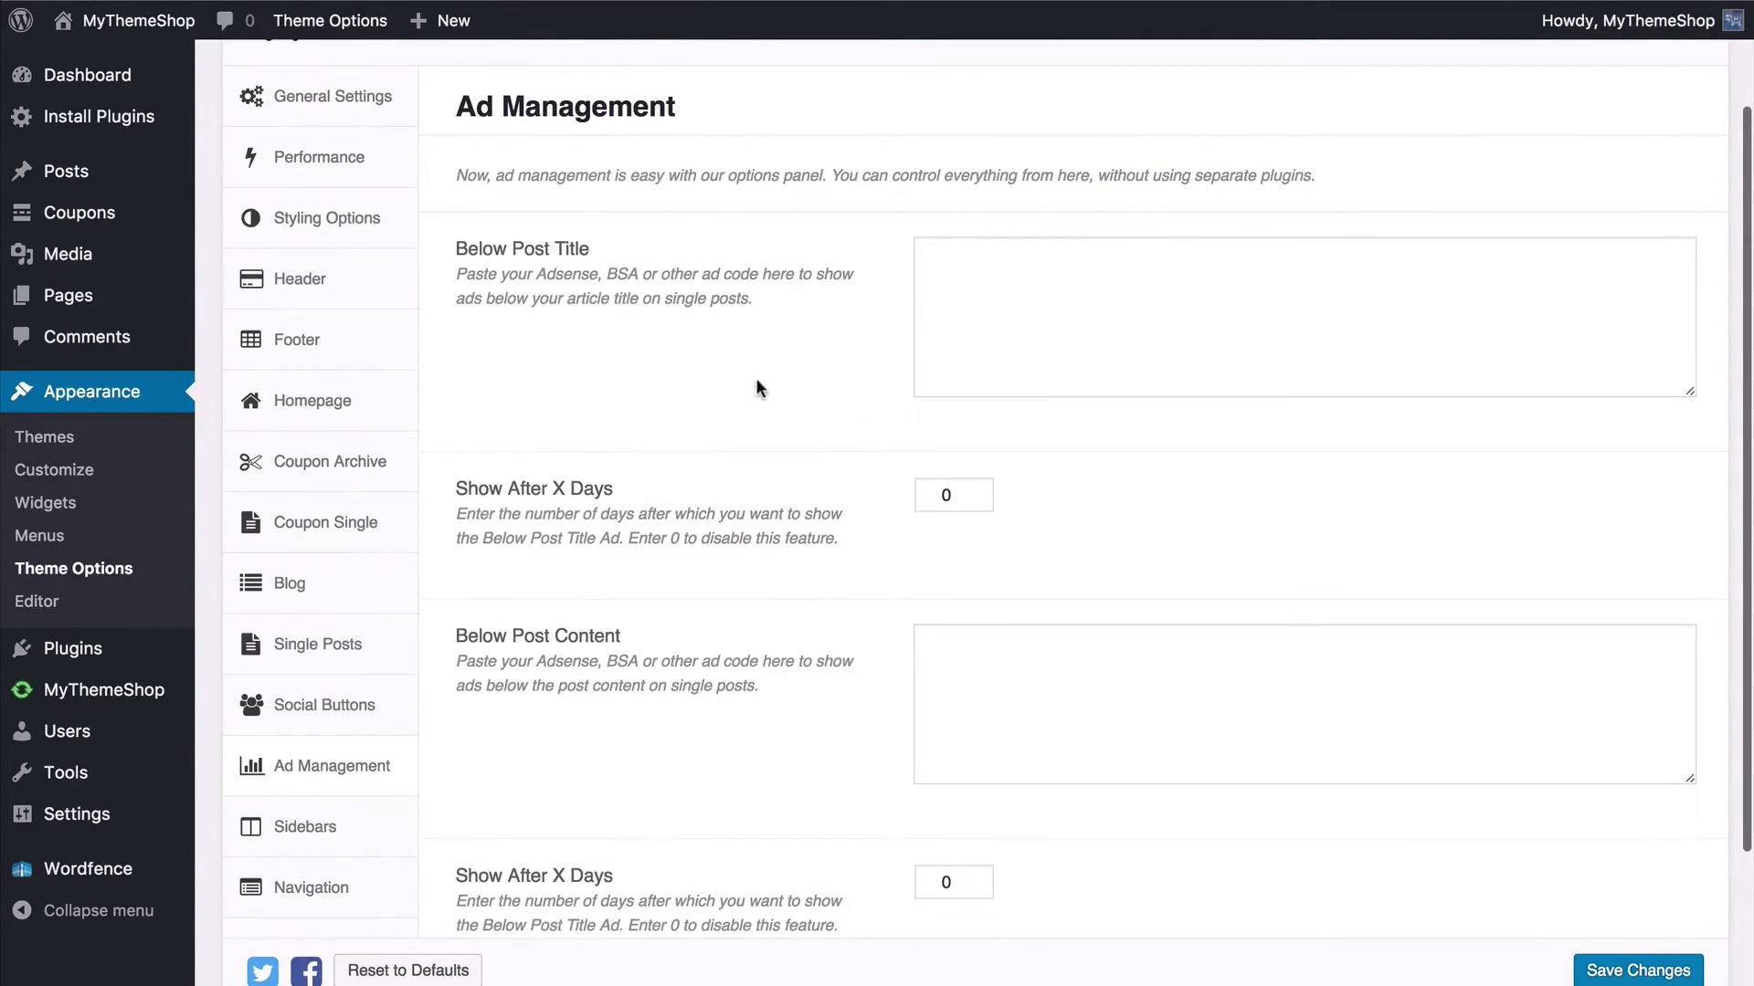
click(995, 310)
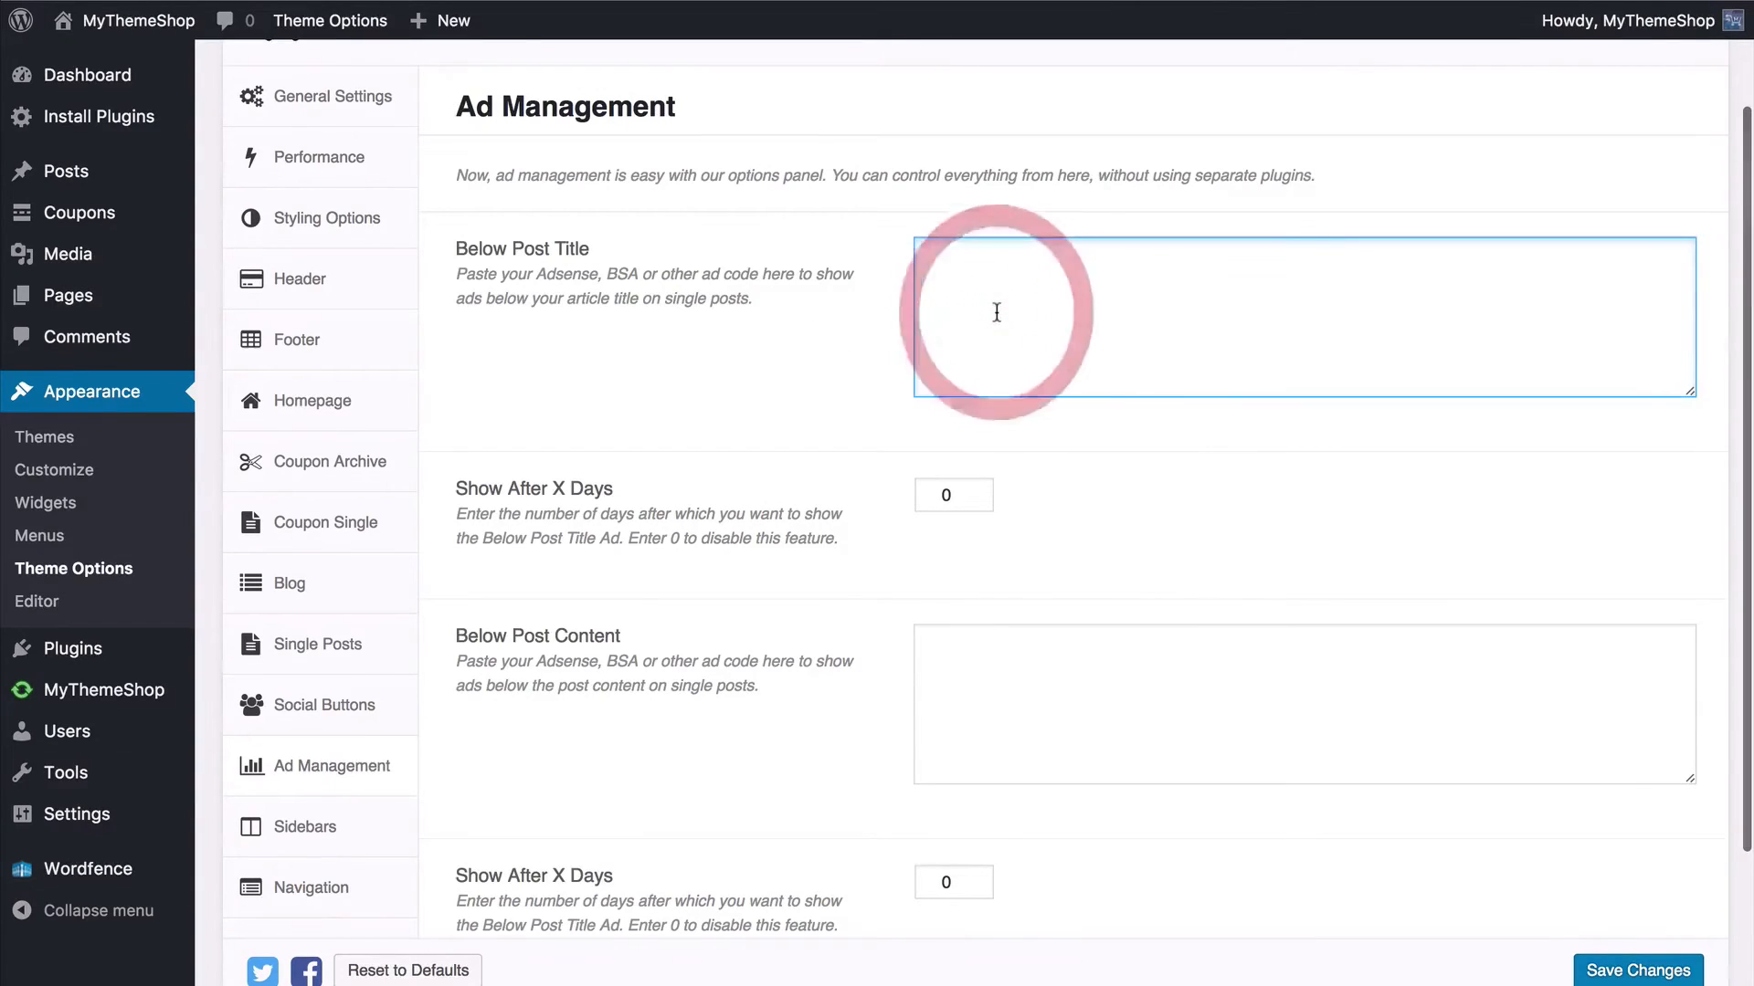
click(995, 676)
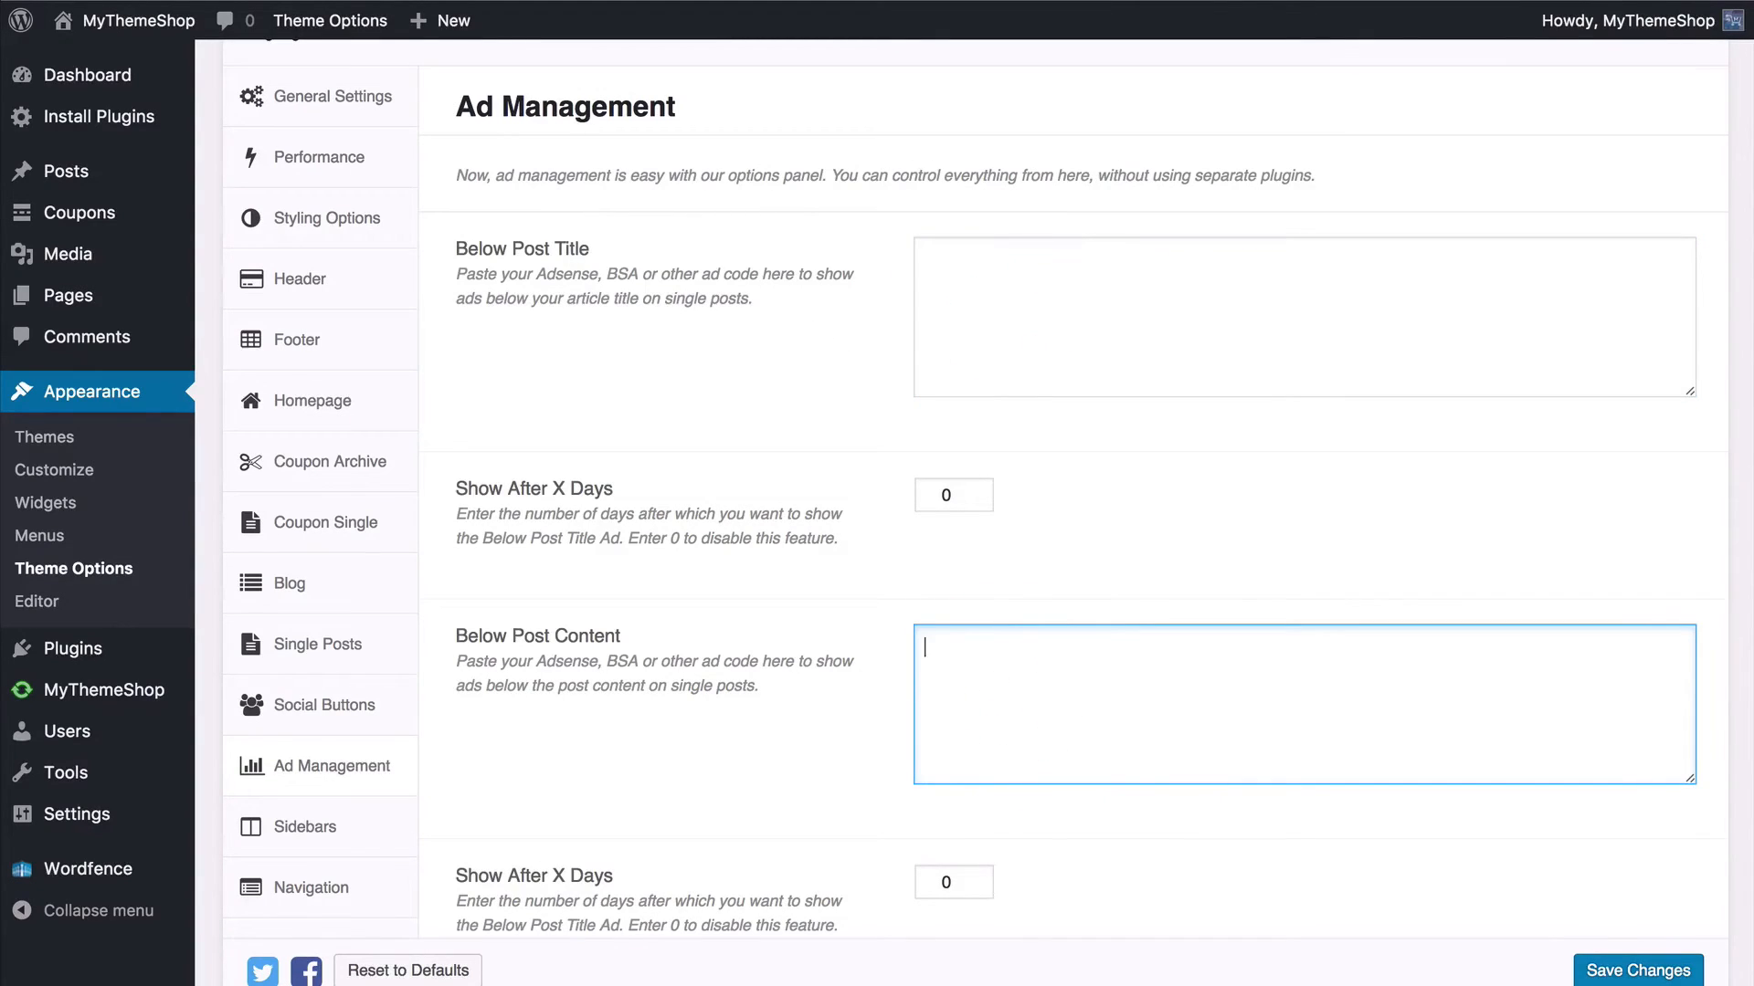
click(1005, 368)
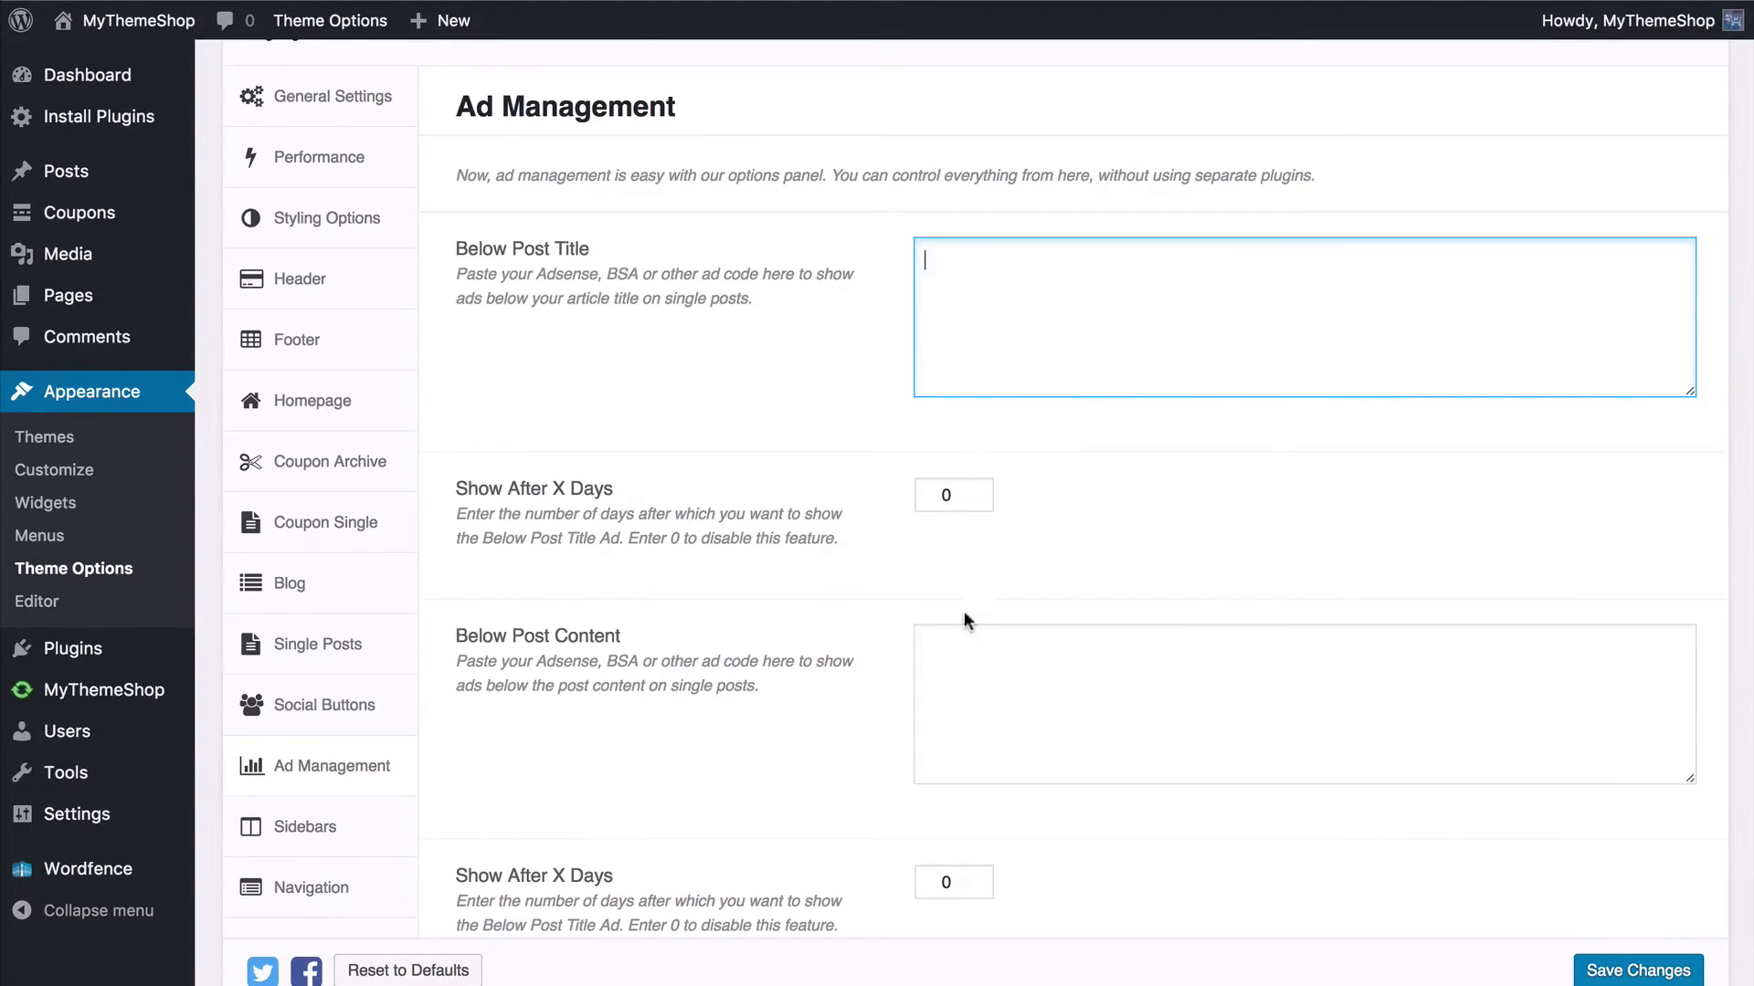
click(959, 642)
click(1005, 363)
Step: Try 7 as the Show After X Days value of the Below Post Title ad and set it back to 0
scroll(687, 854, down, 1)
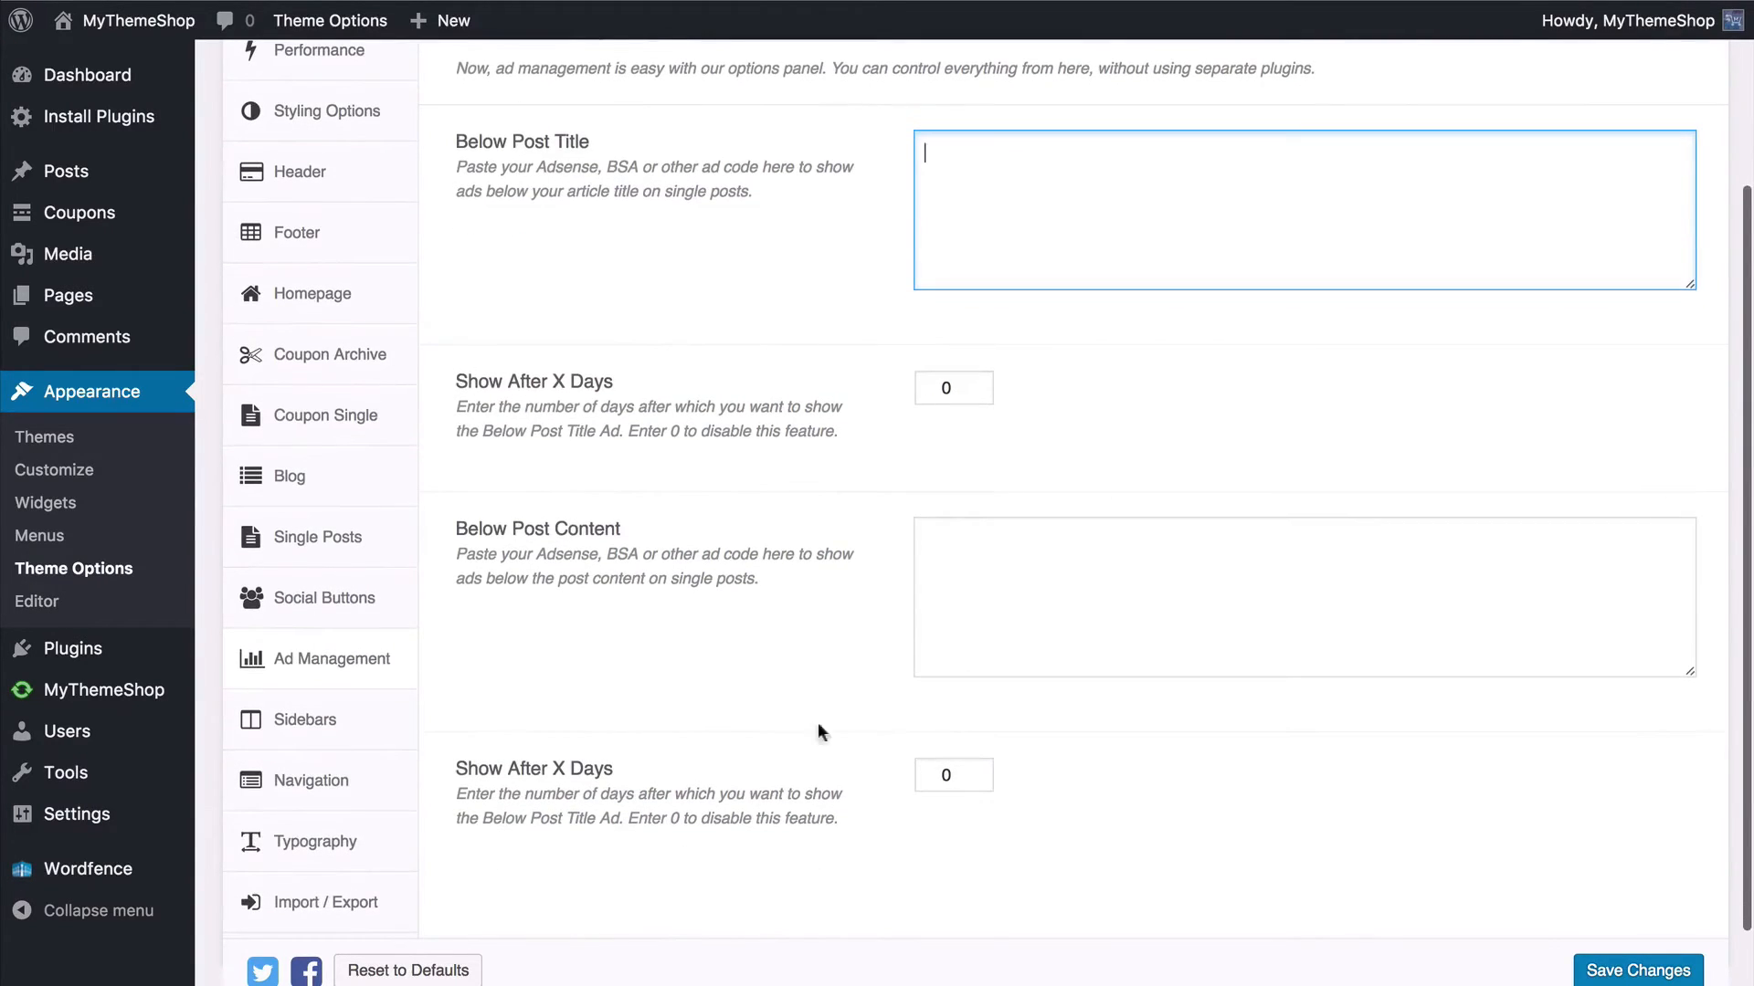
double_click(941, 387)
text(7)
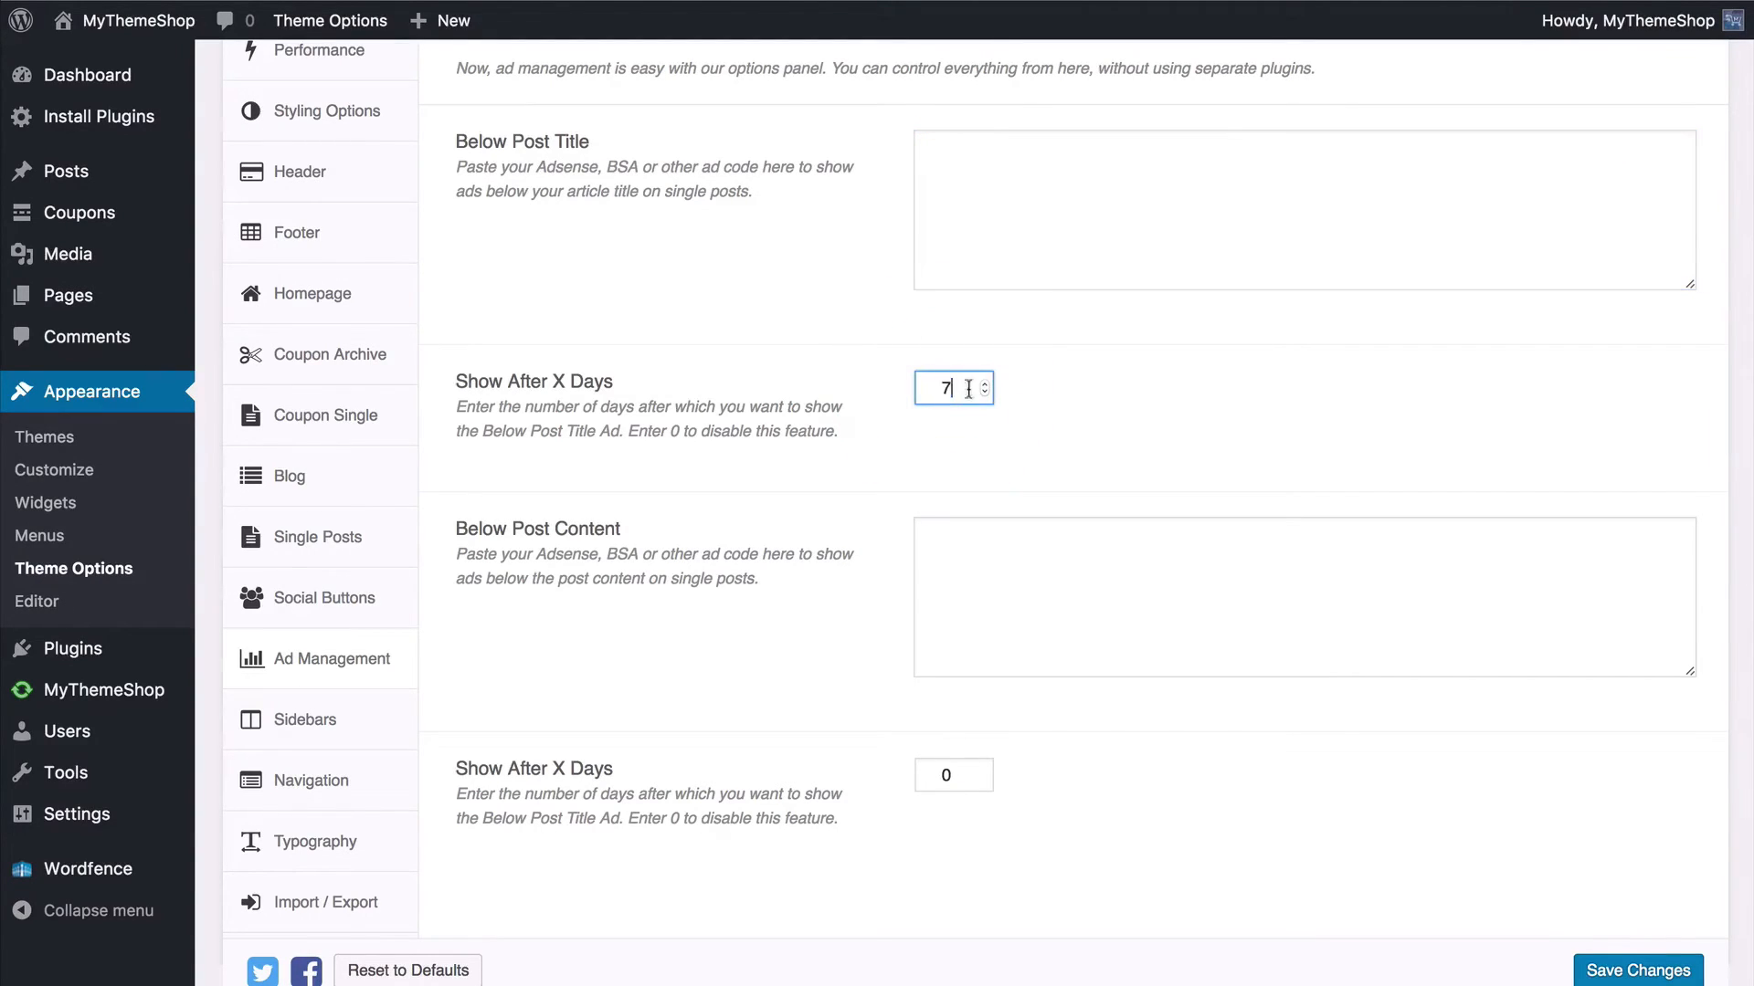
click(1078, 405)
double_click(946, 389)
text(0)
click(895, 445)
click(955, 773)
Step: Open the Sidebars settings and add a custom sidebar named Archive Sidebar with the ID sidebar-archive
click(274, 719)
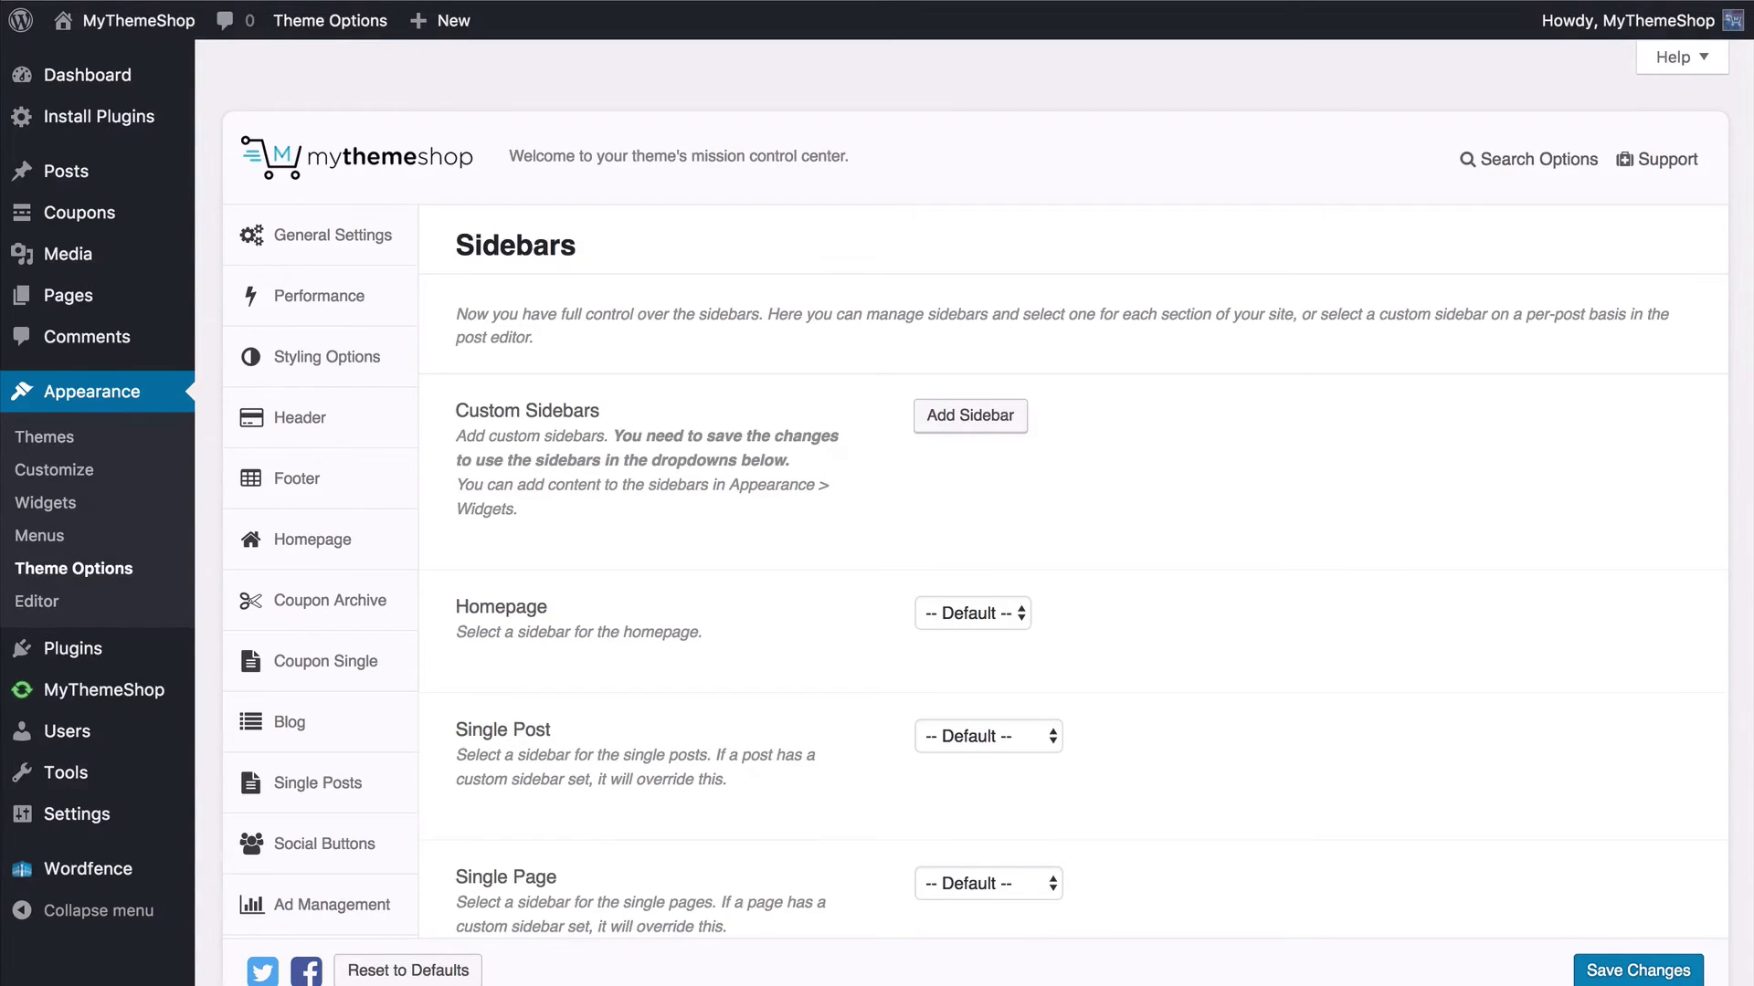
scroll(764, 477, down, 3)
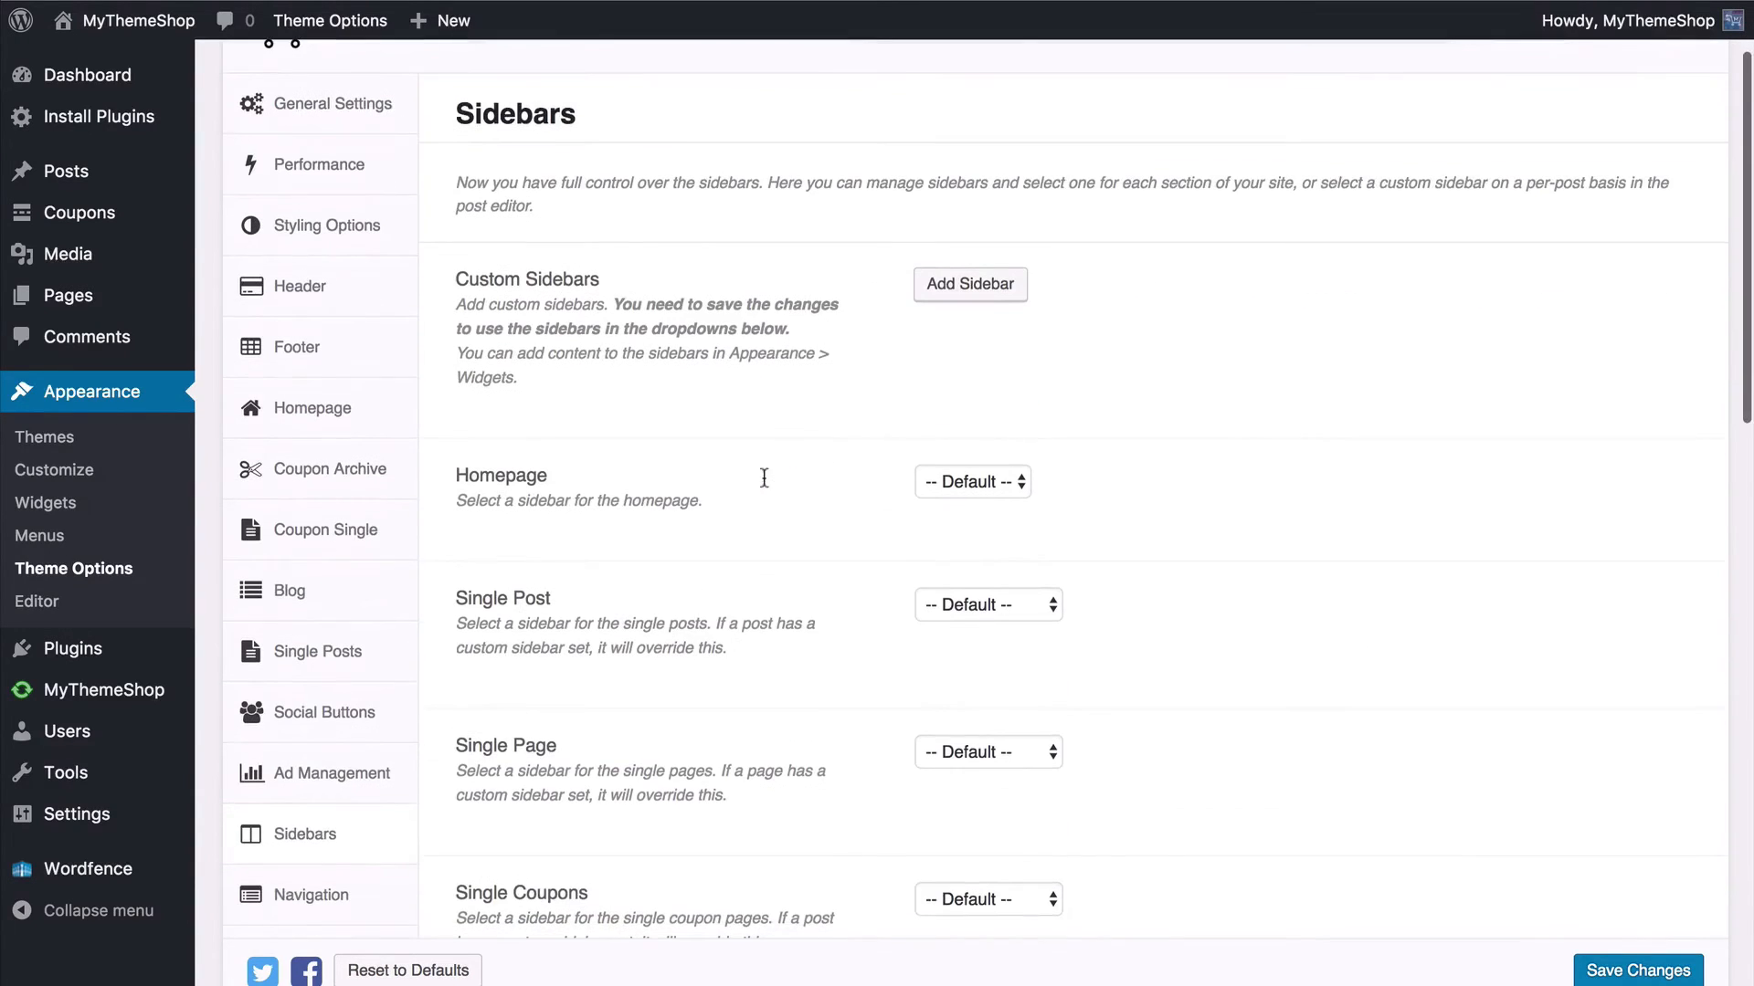
click(954, 286)
click(973, 406)
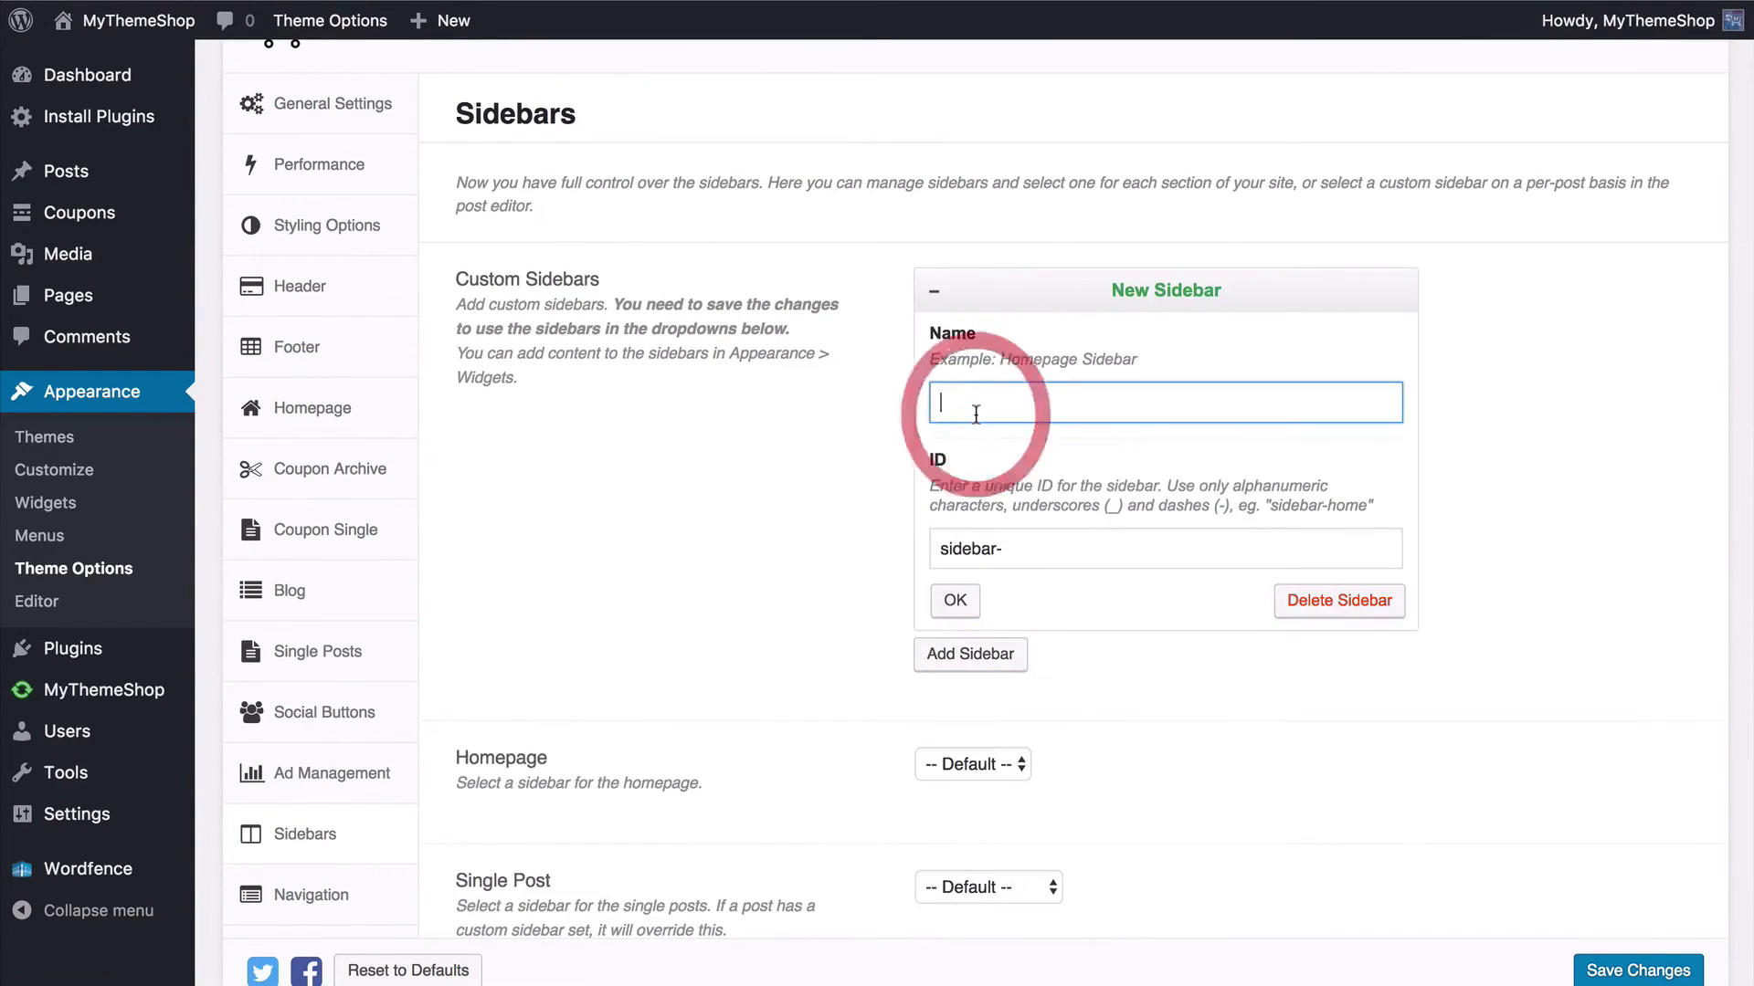
text(Ar)
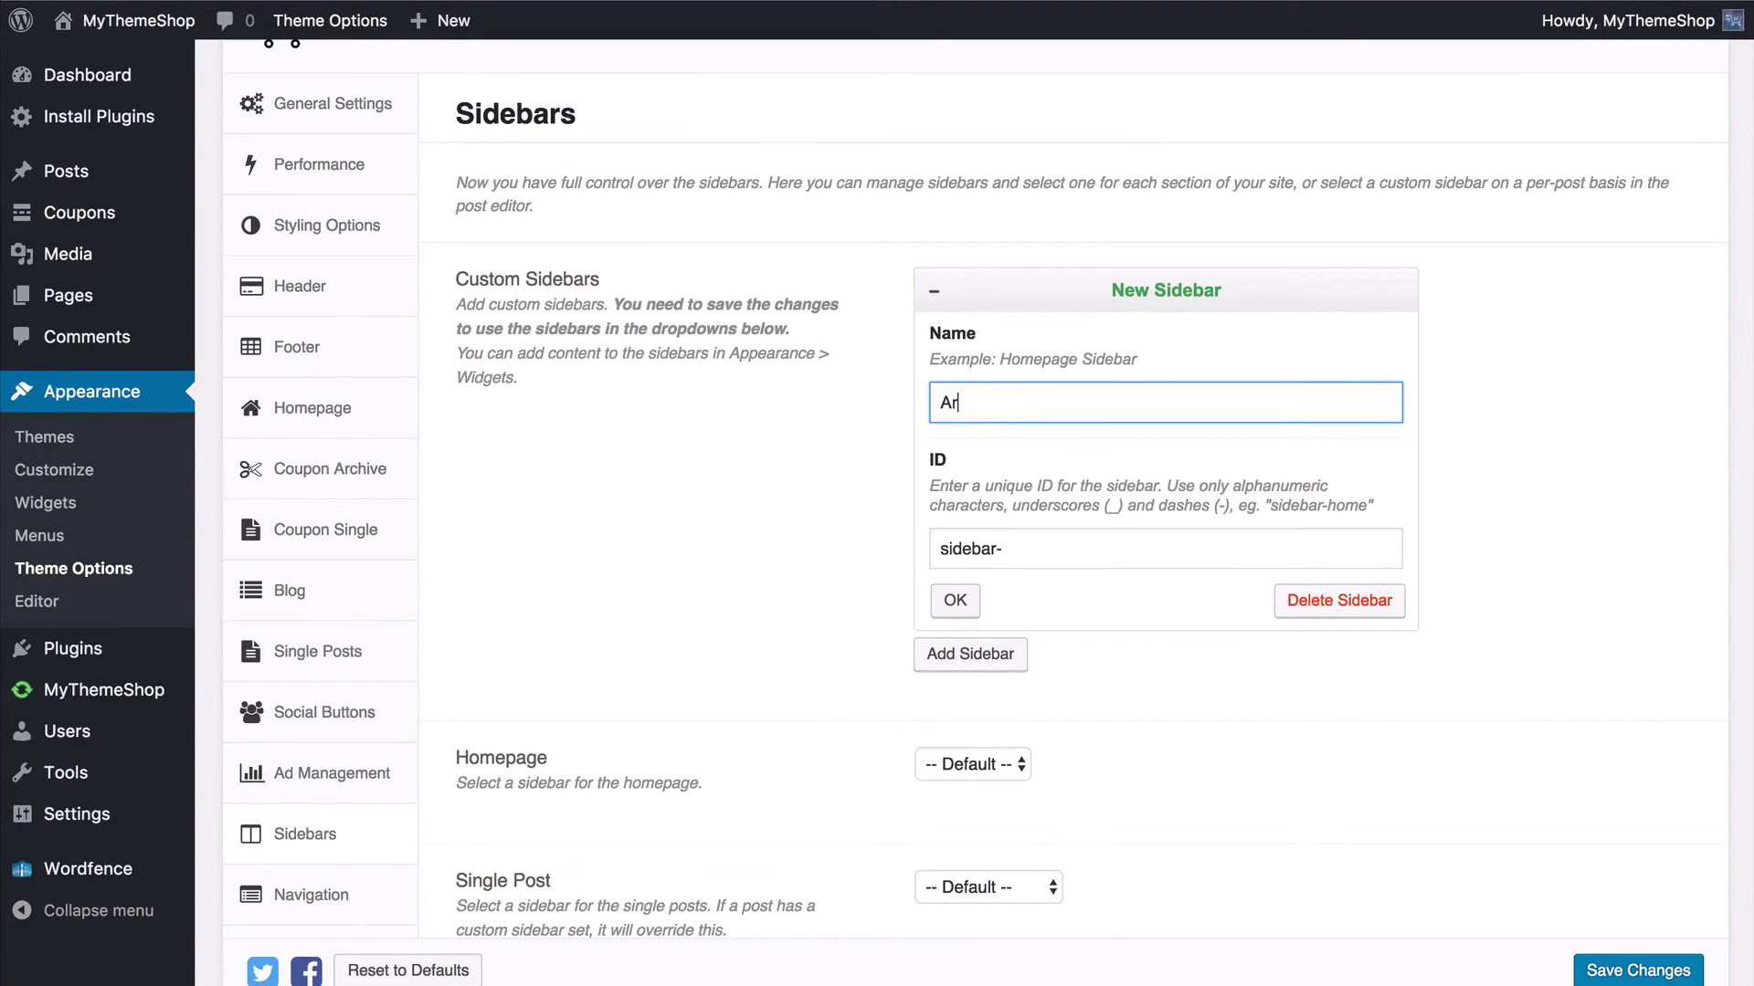
text(chive Sidebar)
click(1035, 544)
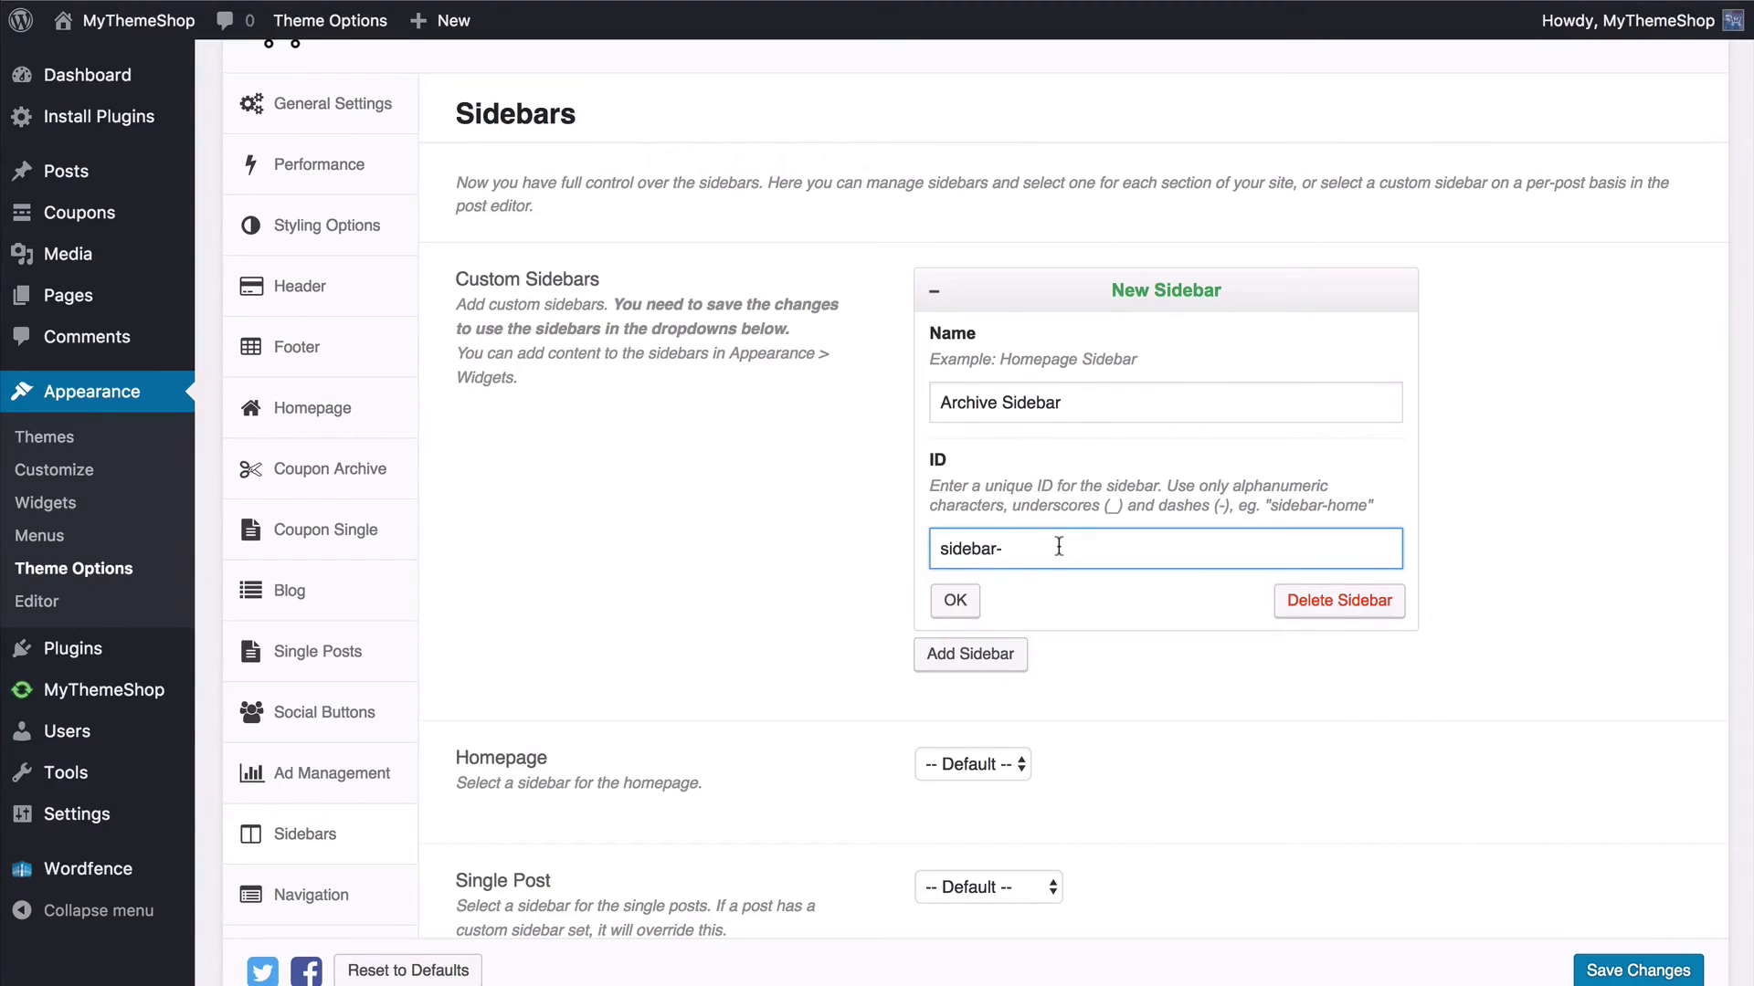
text(archive)
click(954, 600)
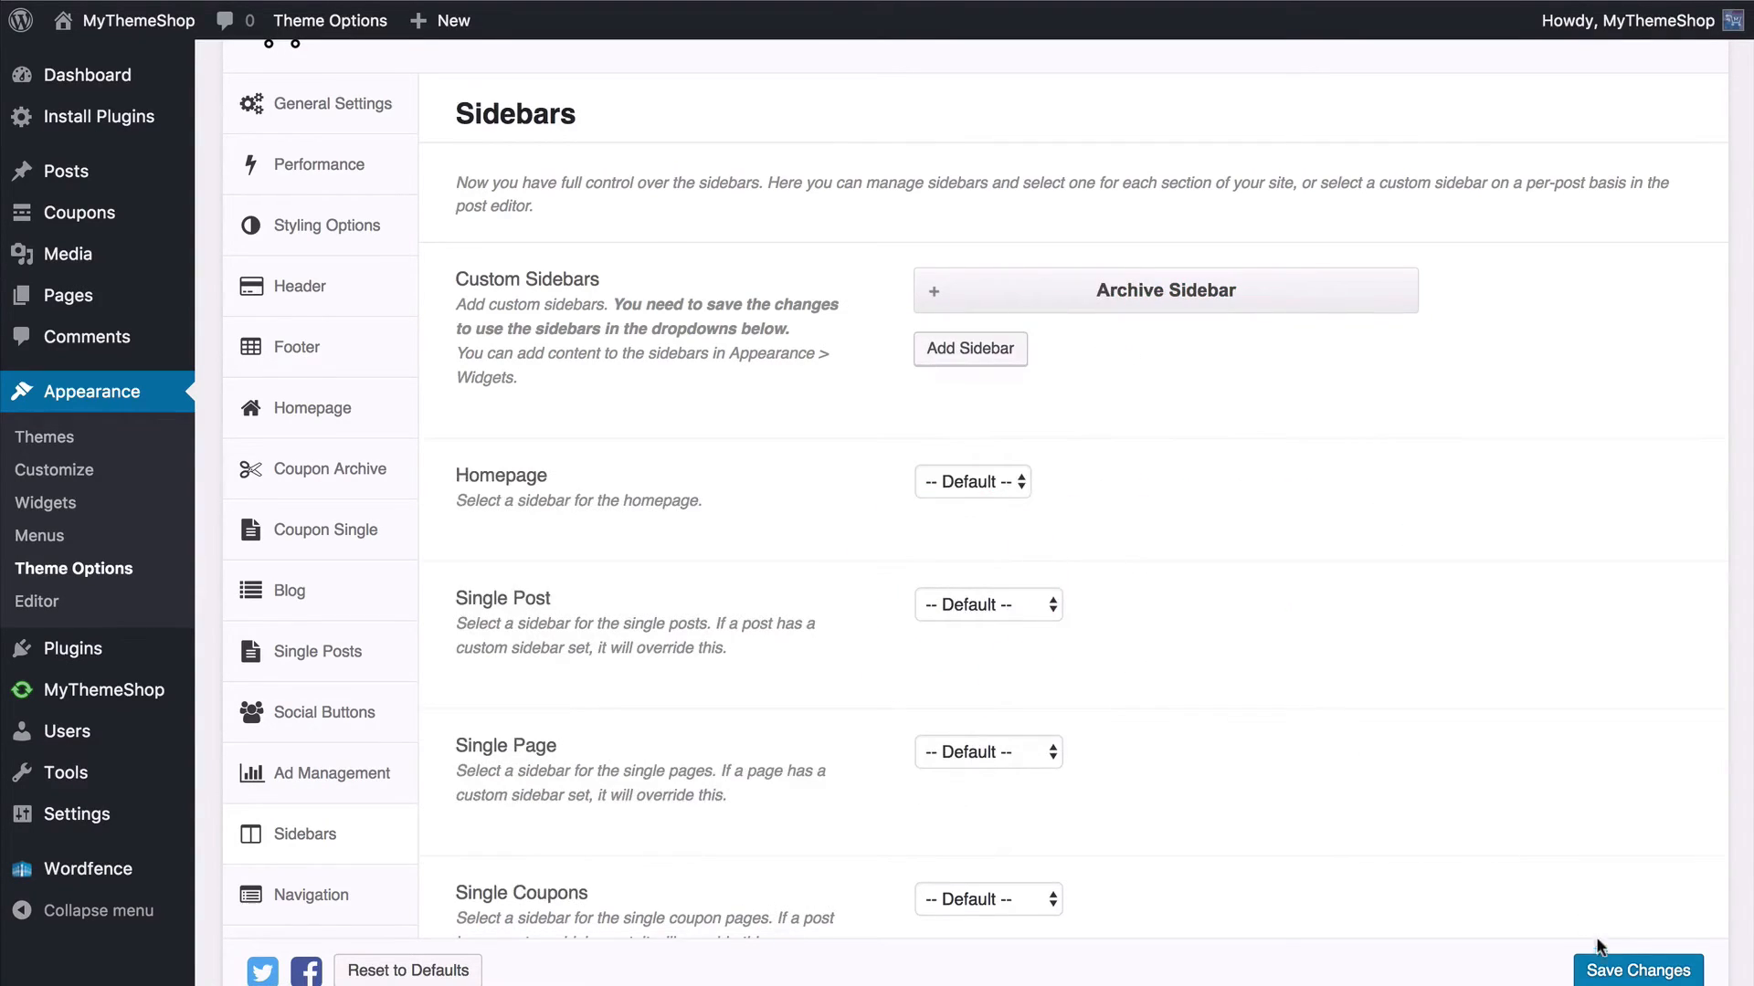
Step: Save the new Archive Sidebar and review the sidebar assignment settings from Homepage through Single Product
click(1613, 966)
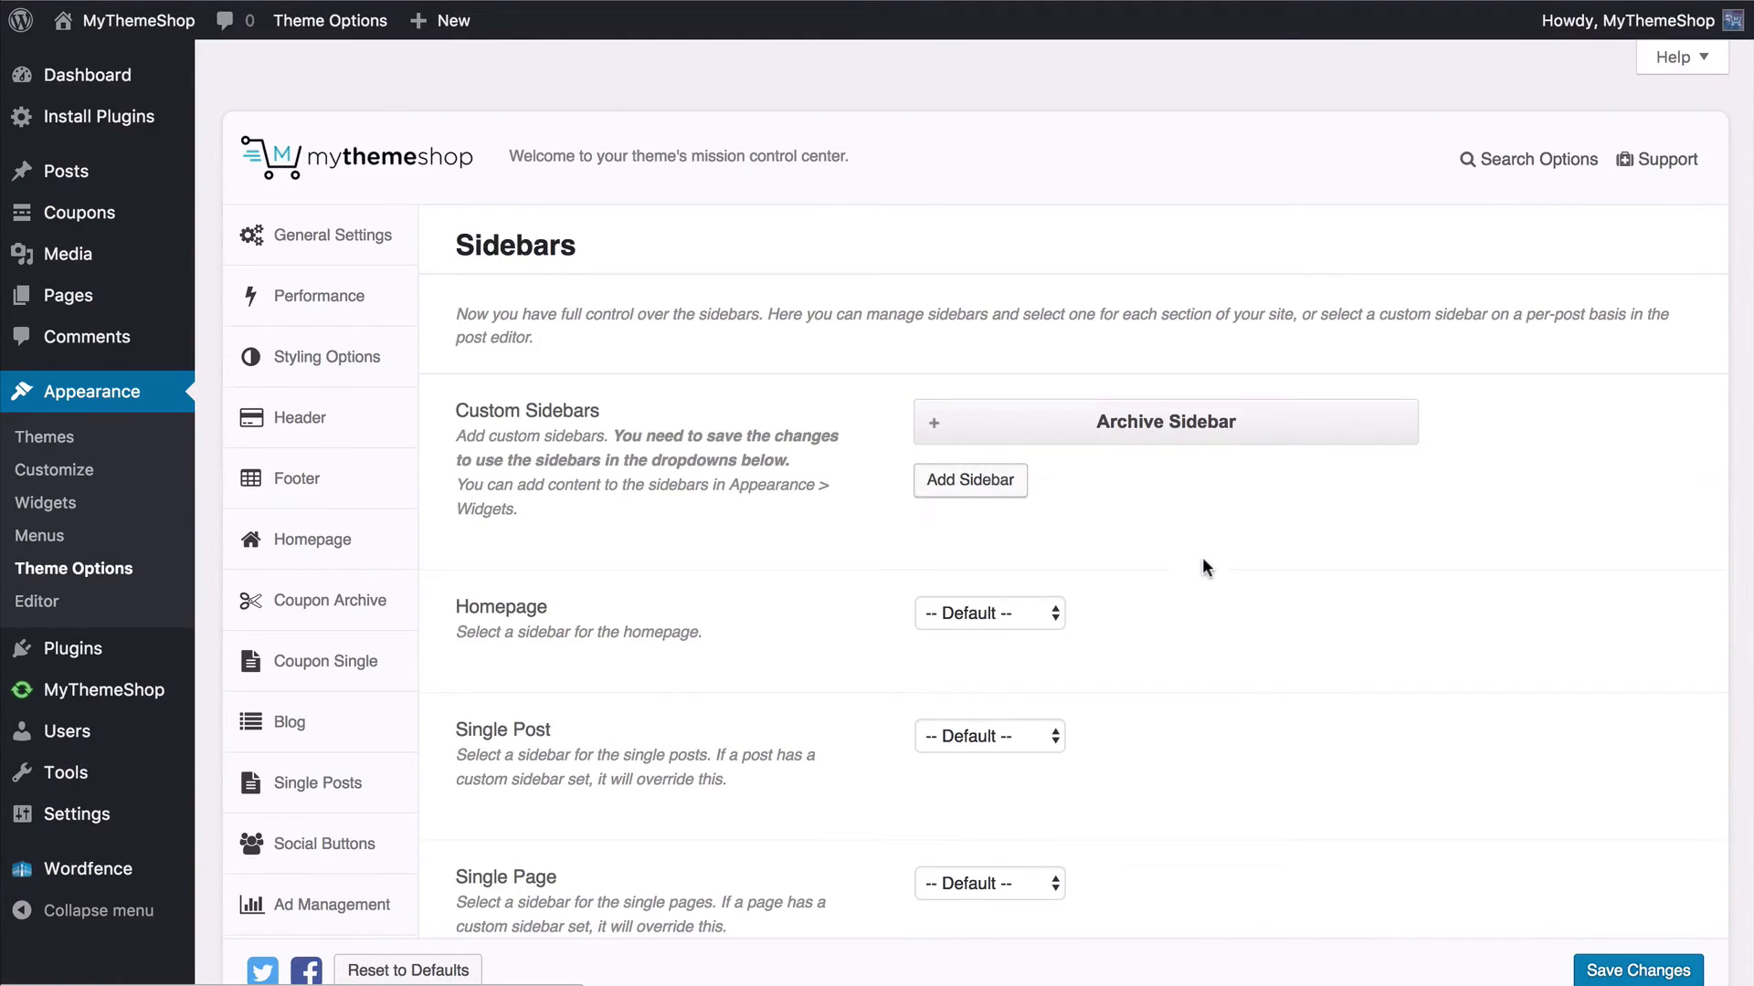
scroll(1202, 559, down, 5)
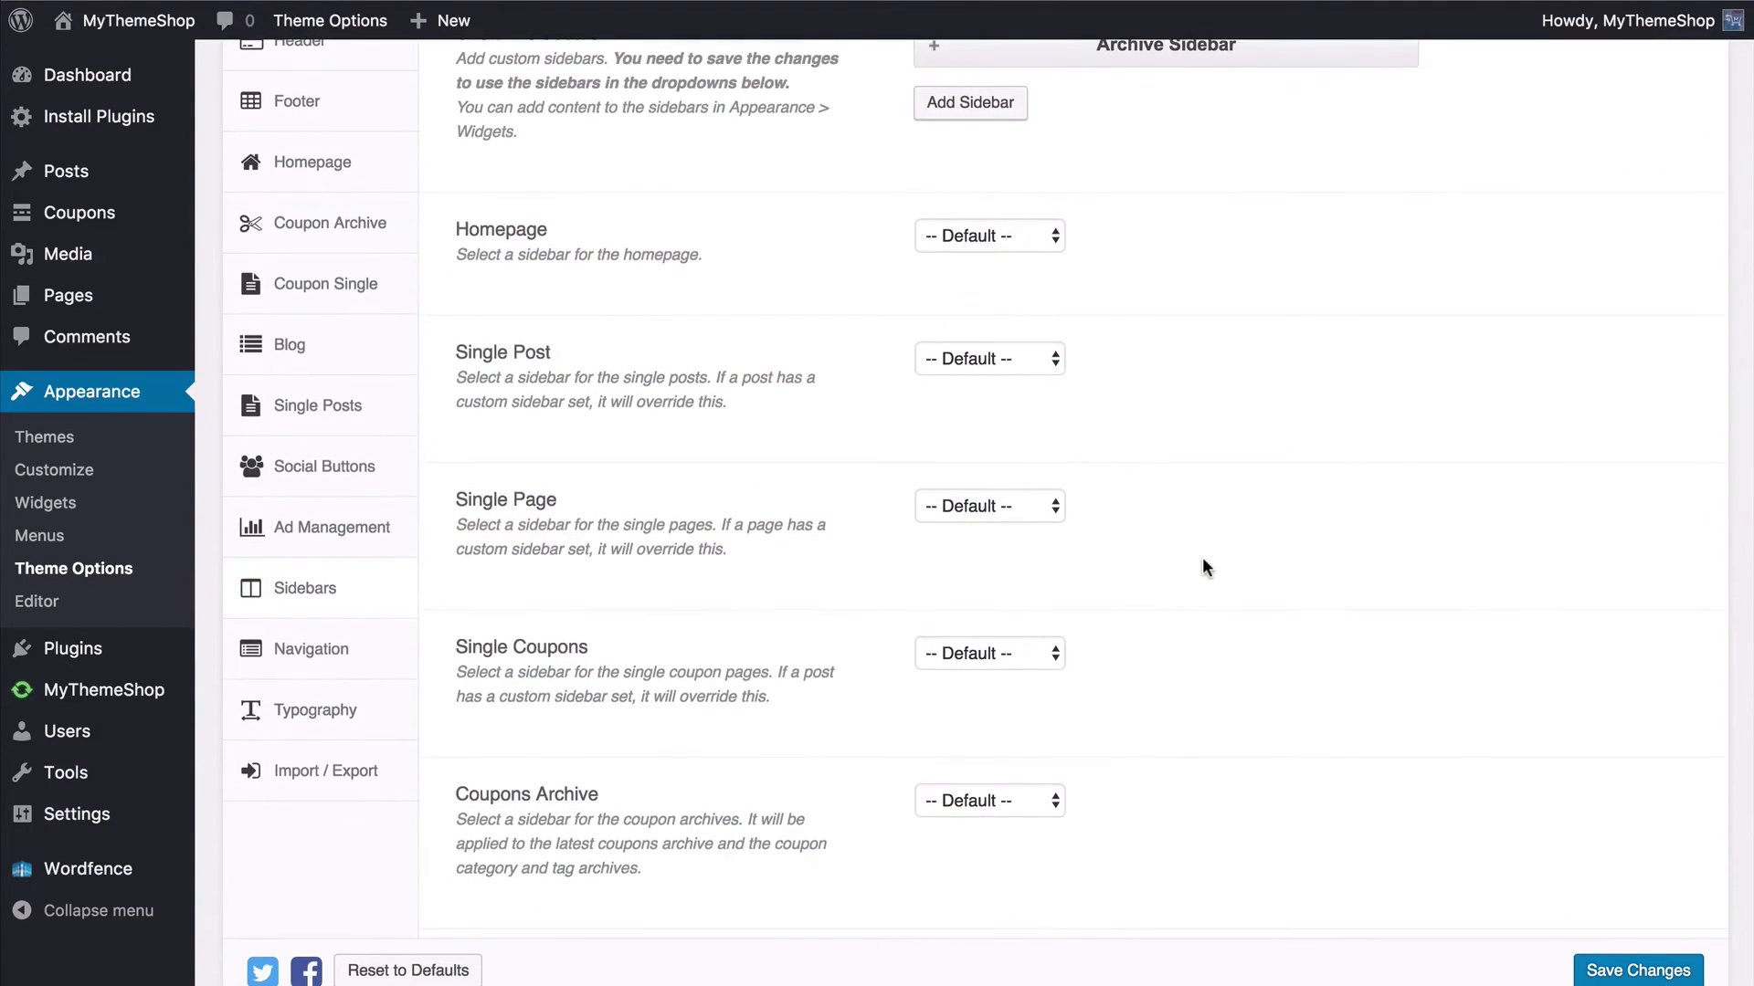
scroll(1202, 559, down, 1)
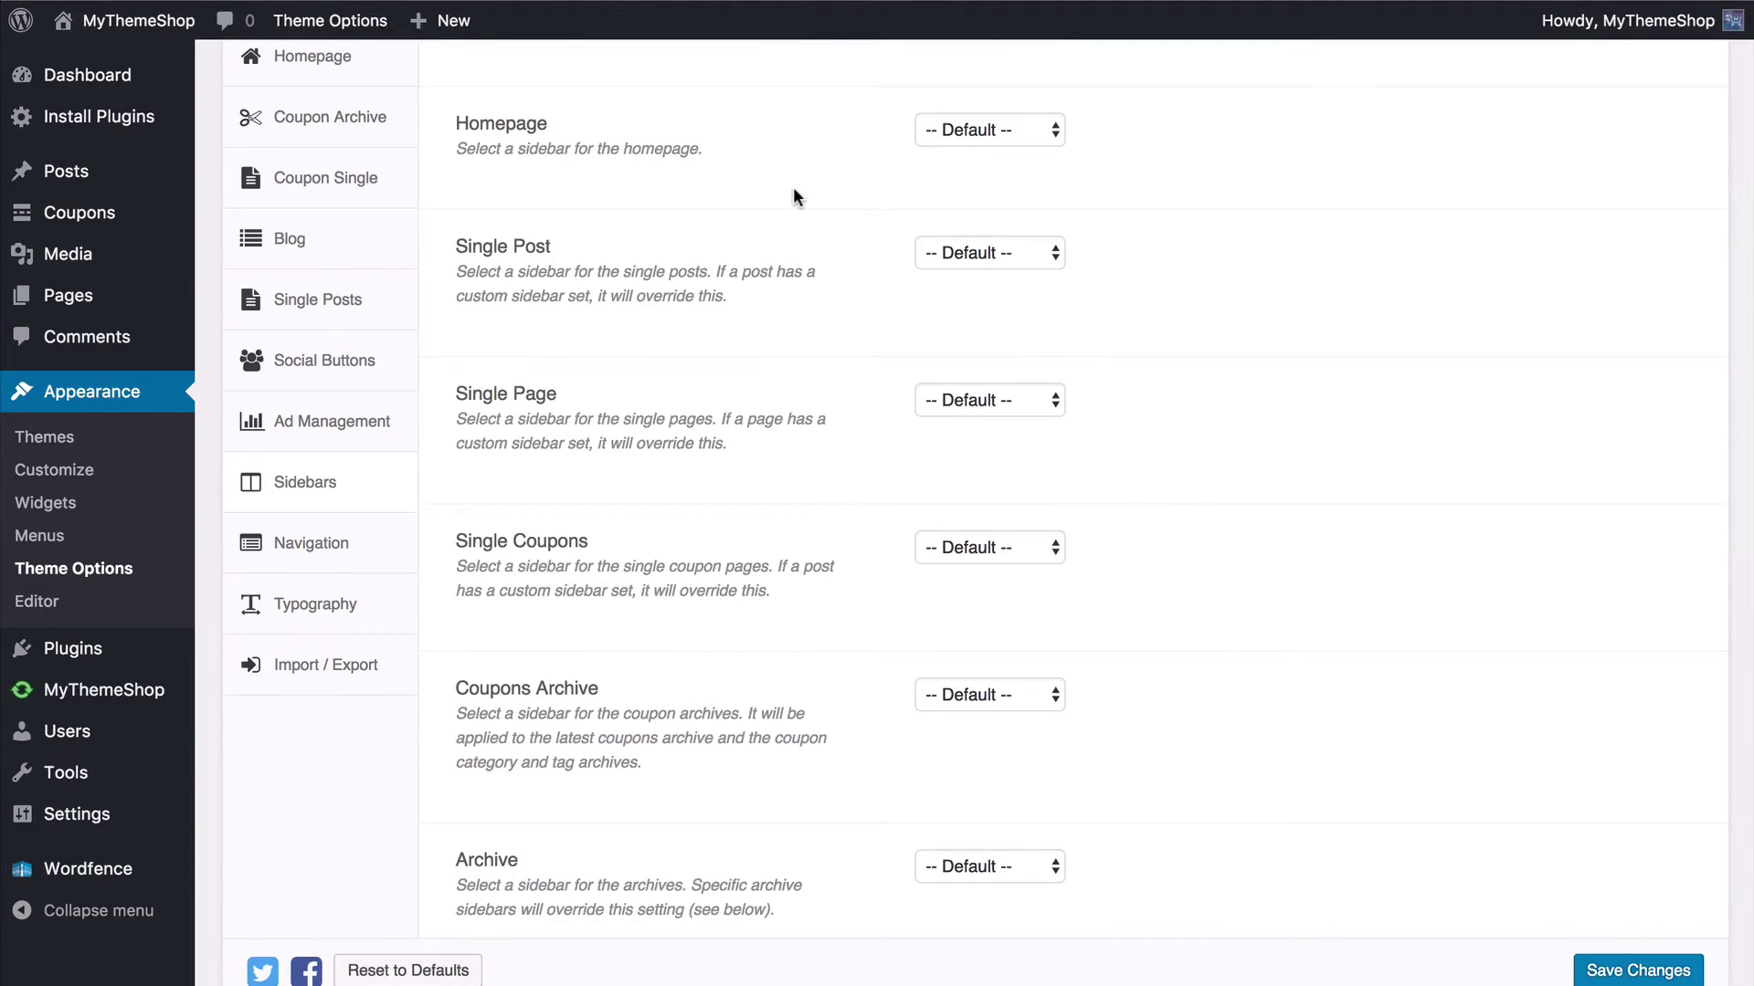
scroll(793, 189, down, 1)
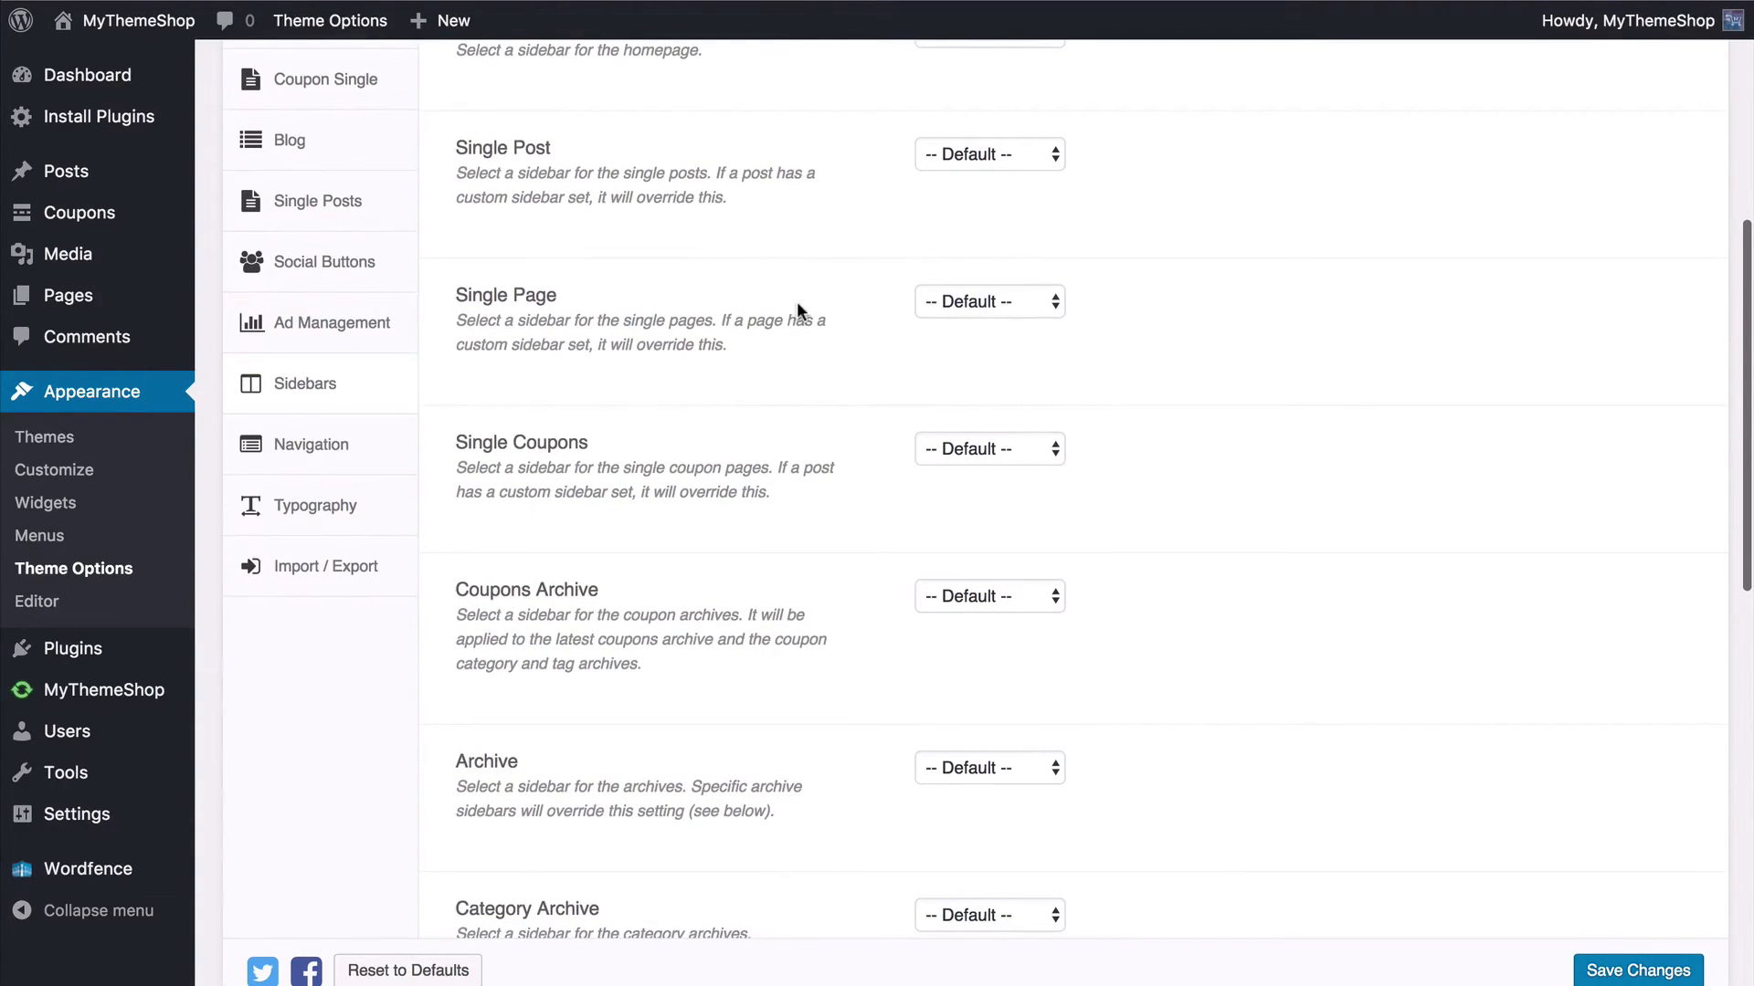
scroll(797, 301, down, 3)
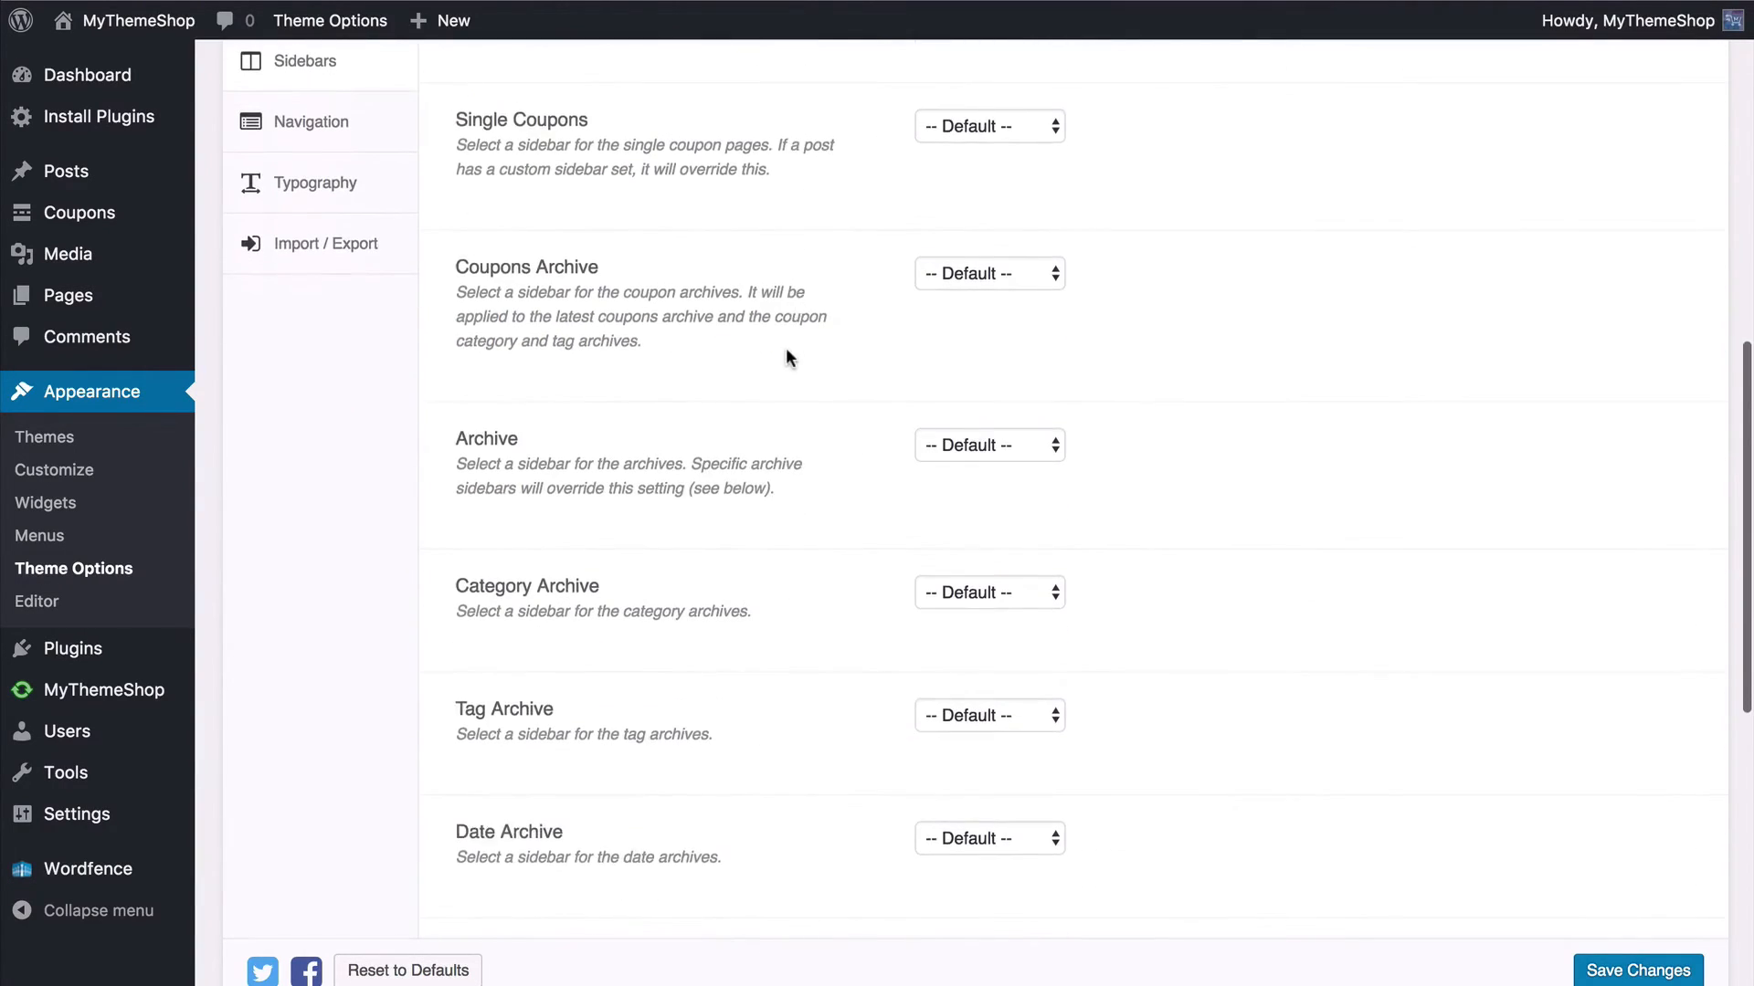
scroll(785, 471, down, 2)
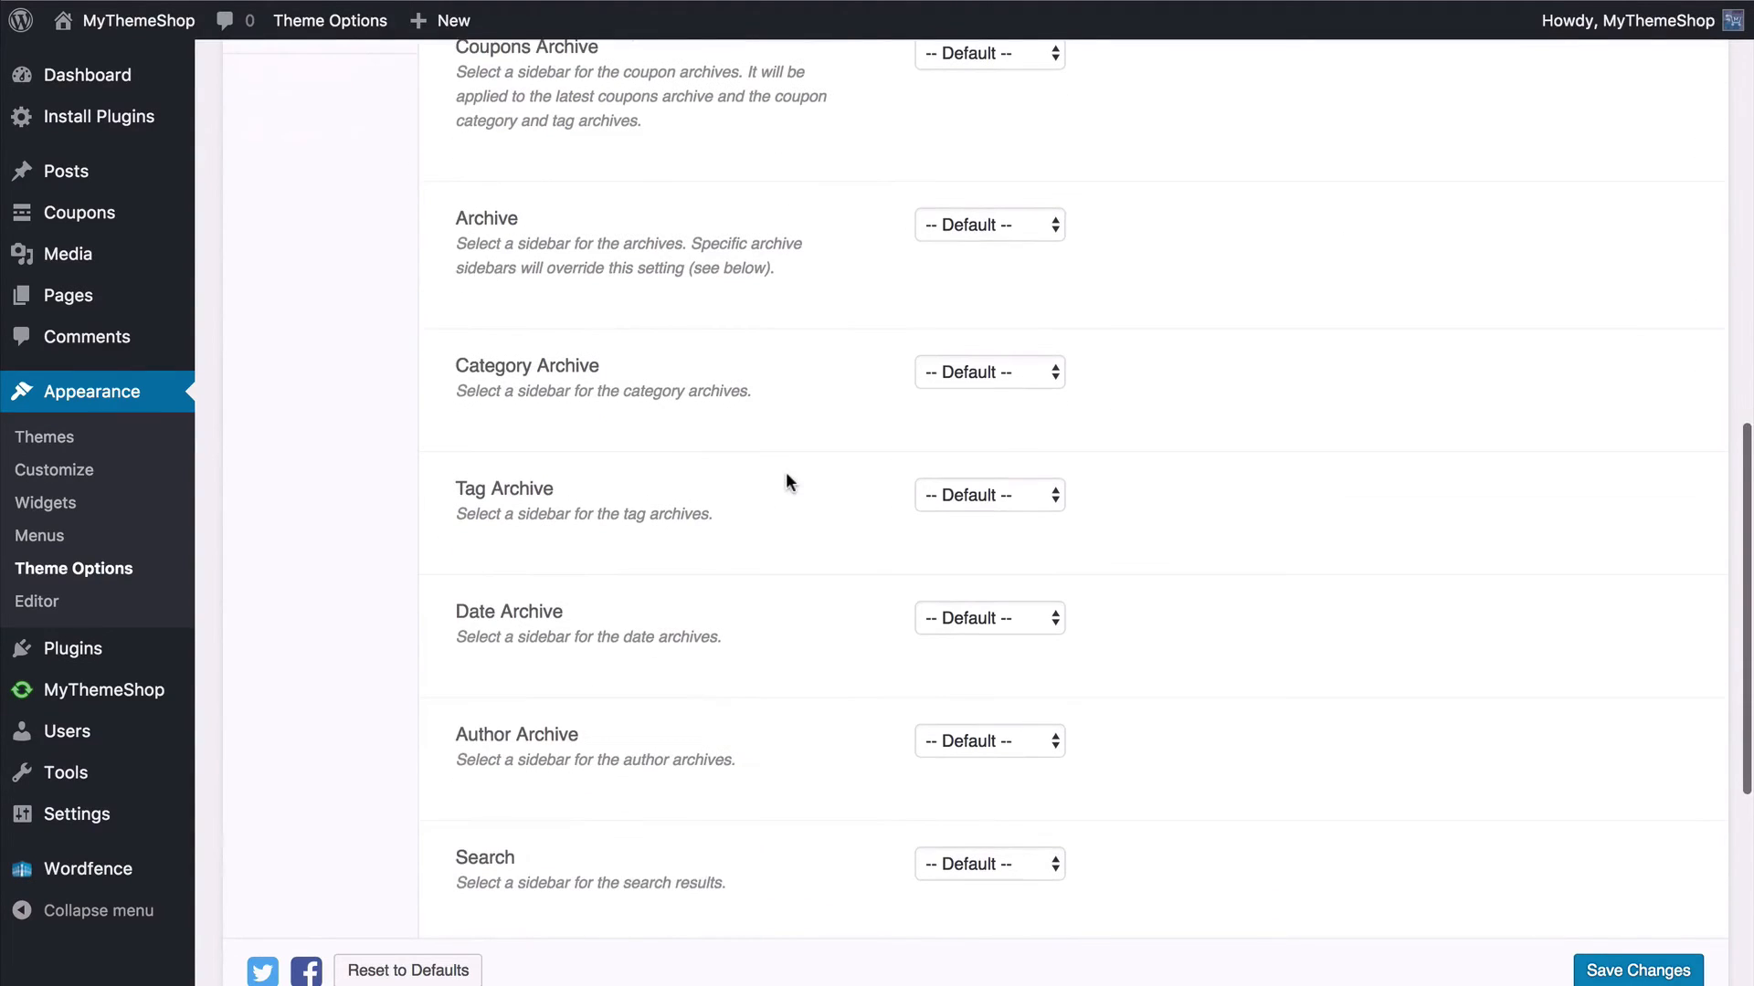
scroll(749, 676, down, 2)
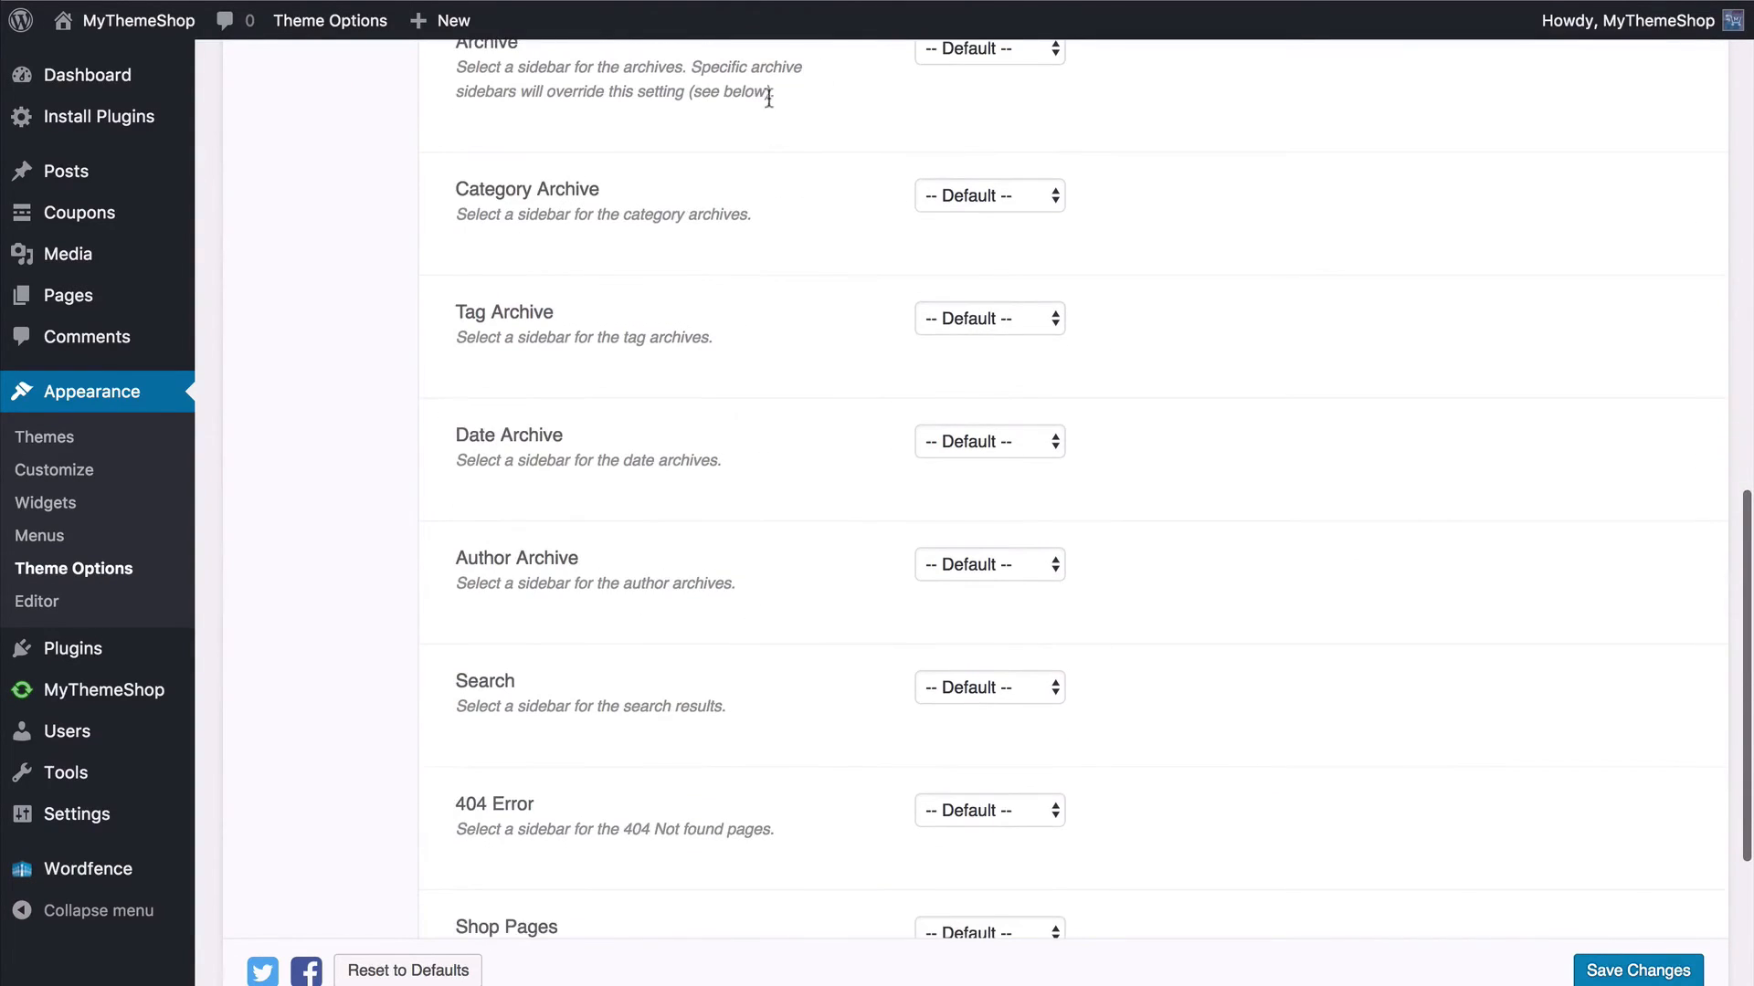
scroll(743, 621, down, 3)
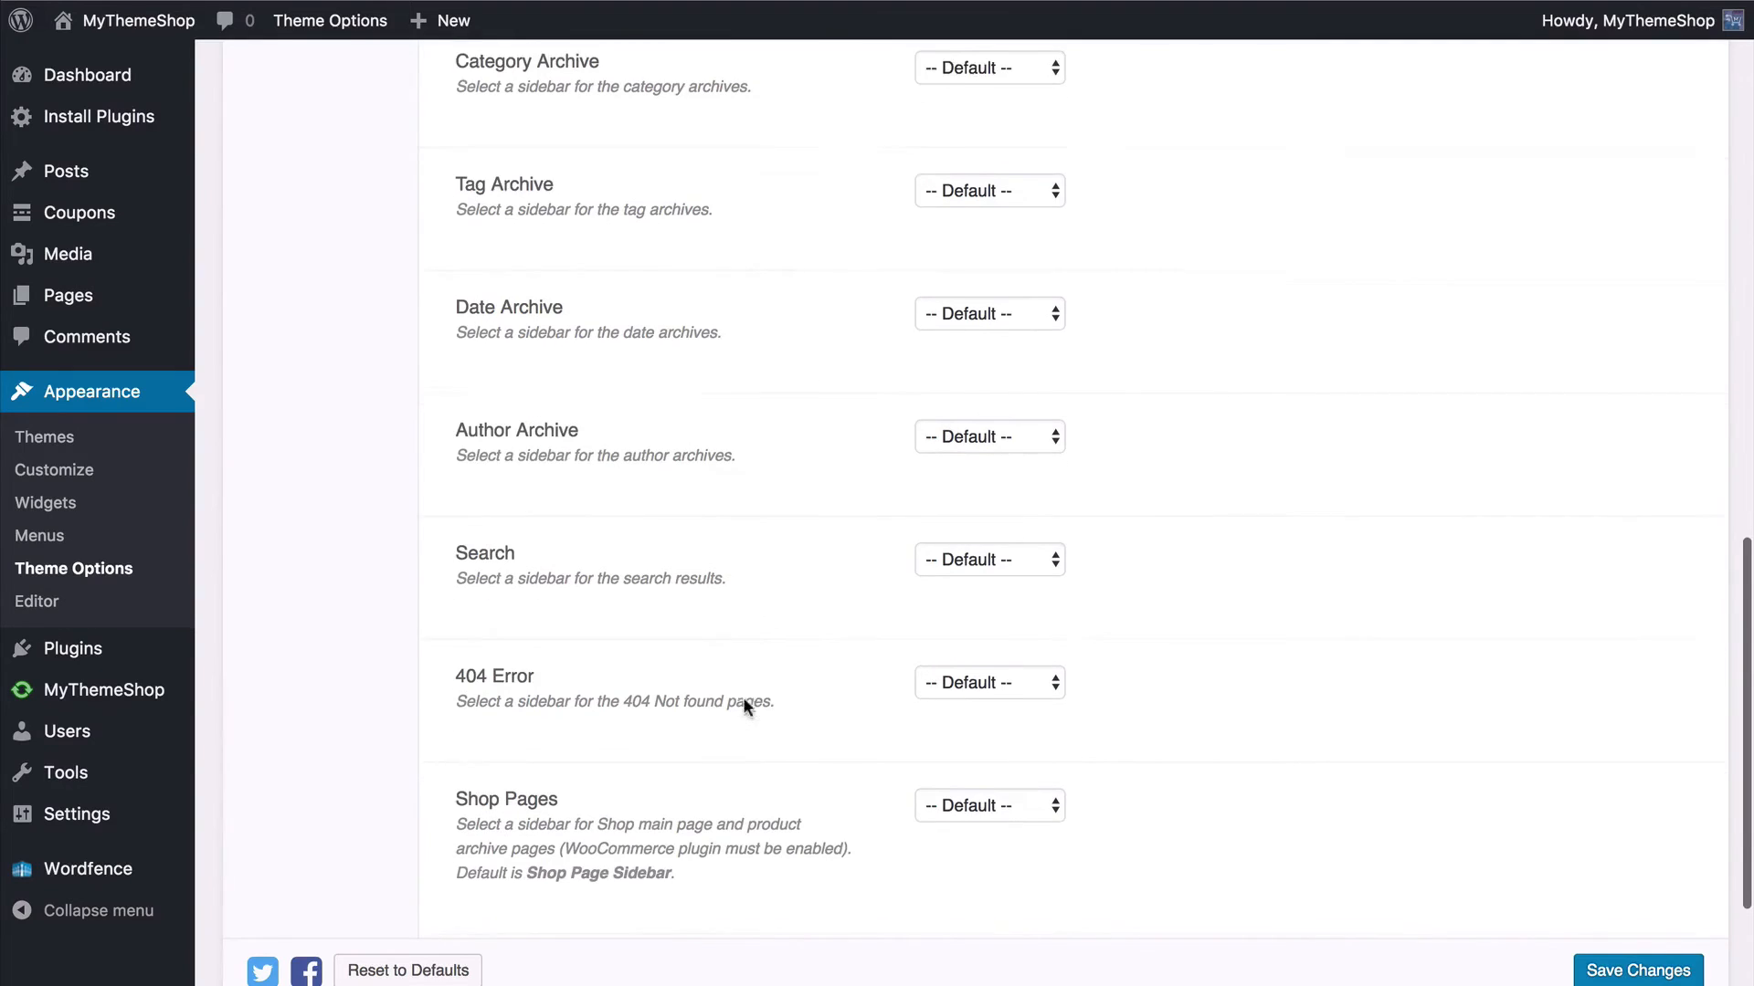
scroll(753, 704, down, 1)
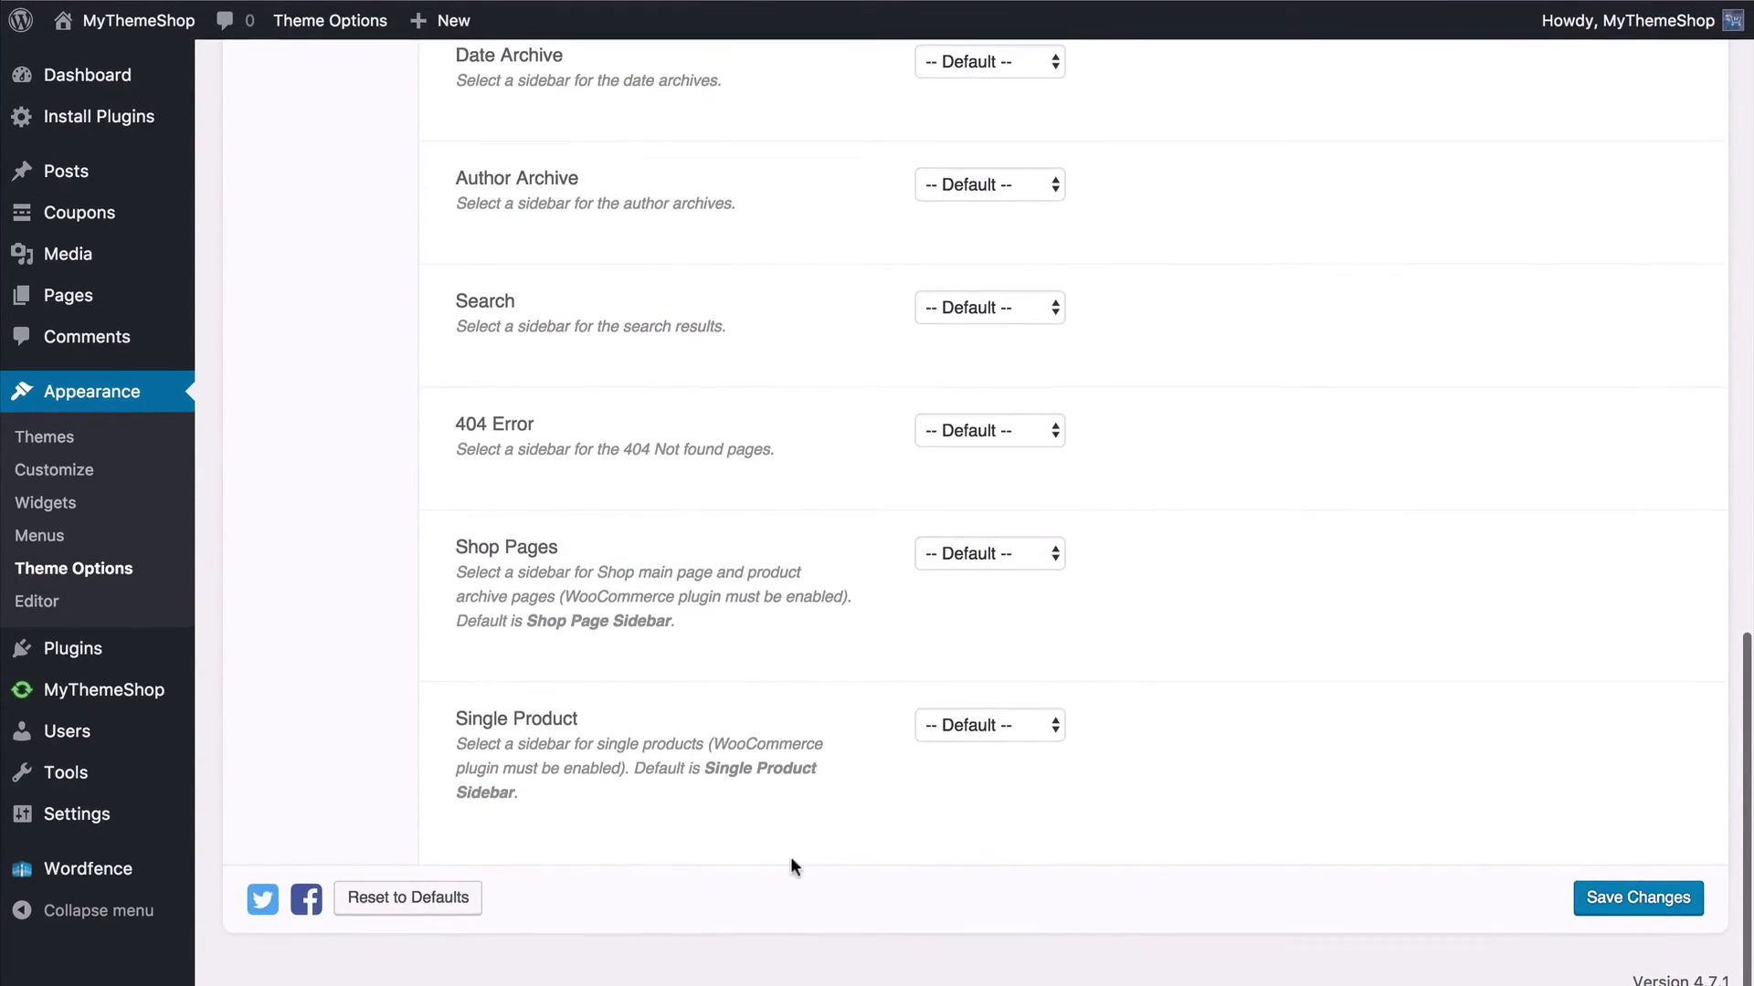
scroll(813, 645, up, 15)
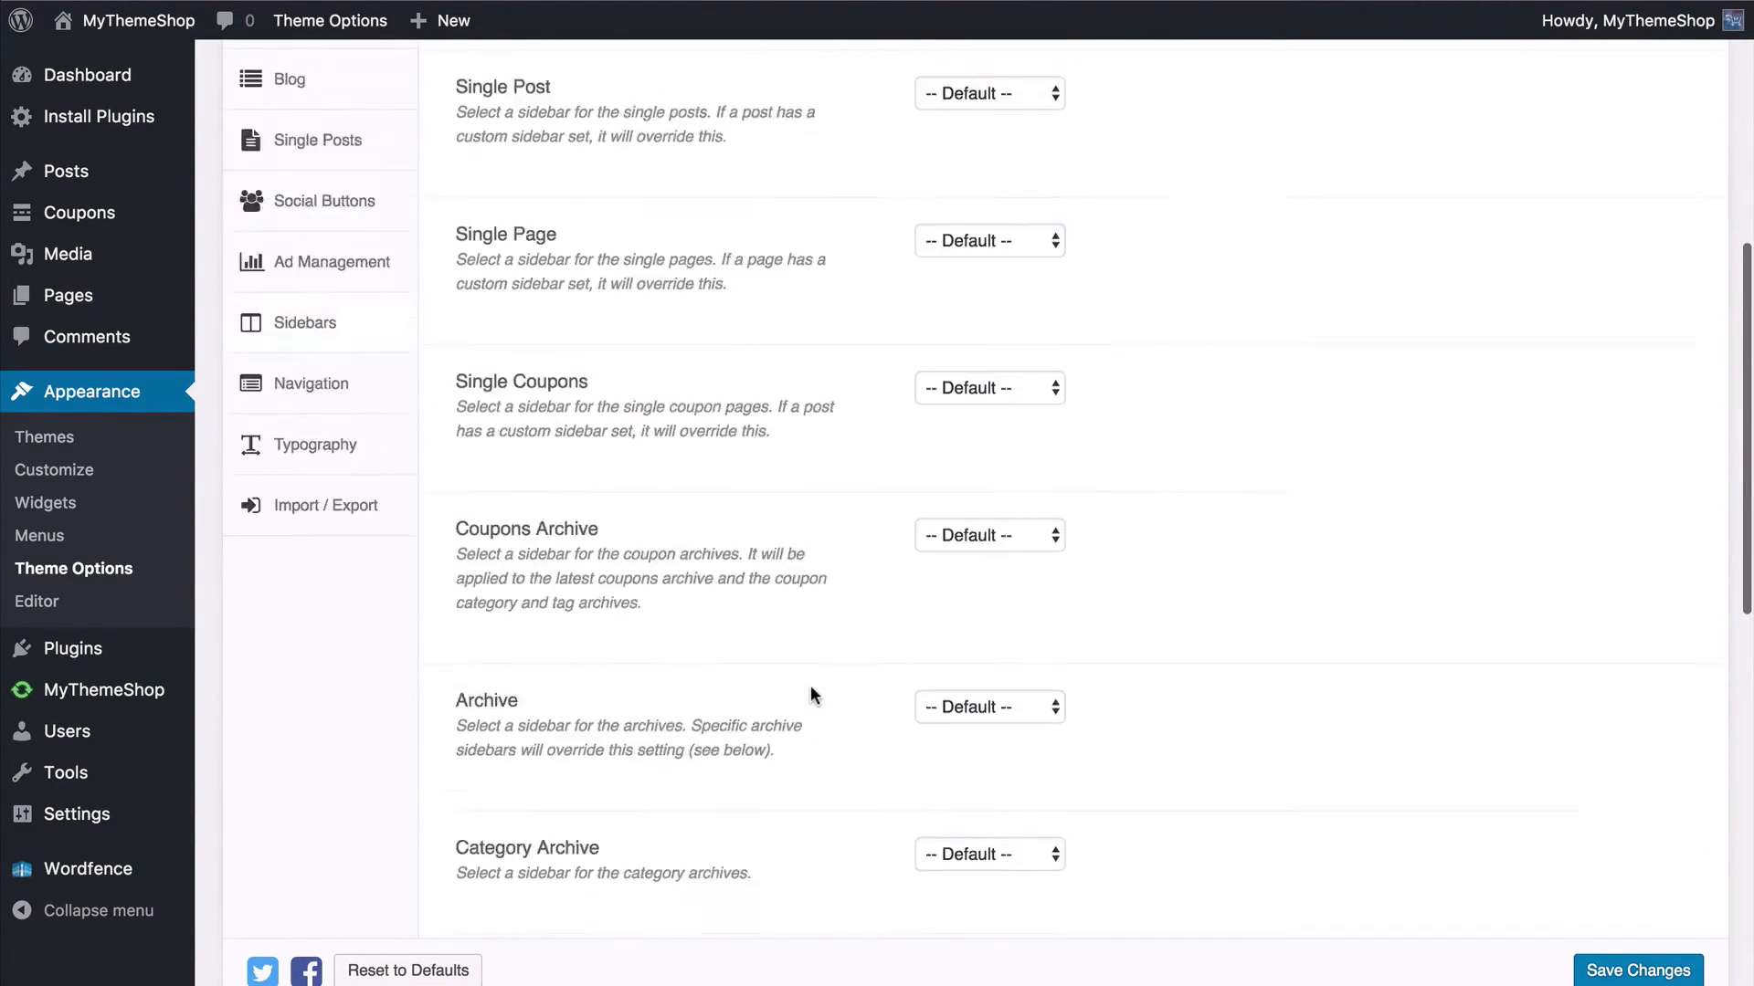
Step: Check which sidebars can be assigned to the Homepage and Single Post sections, leaving both on Default
click(963, 445)
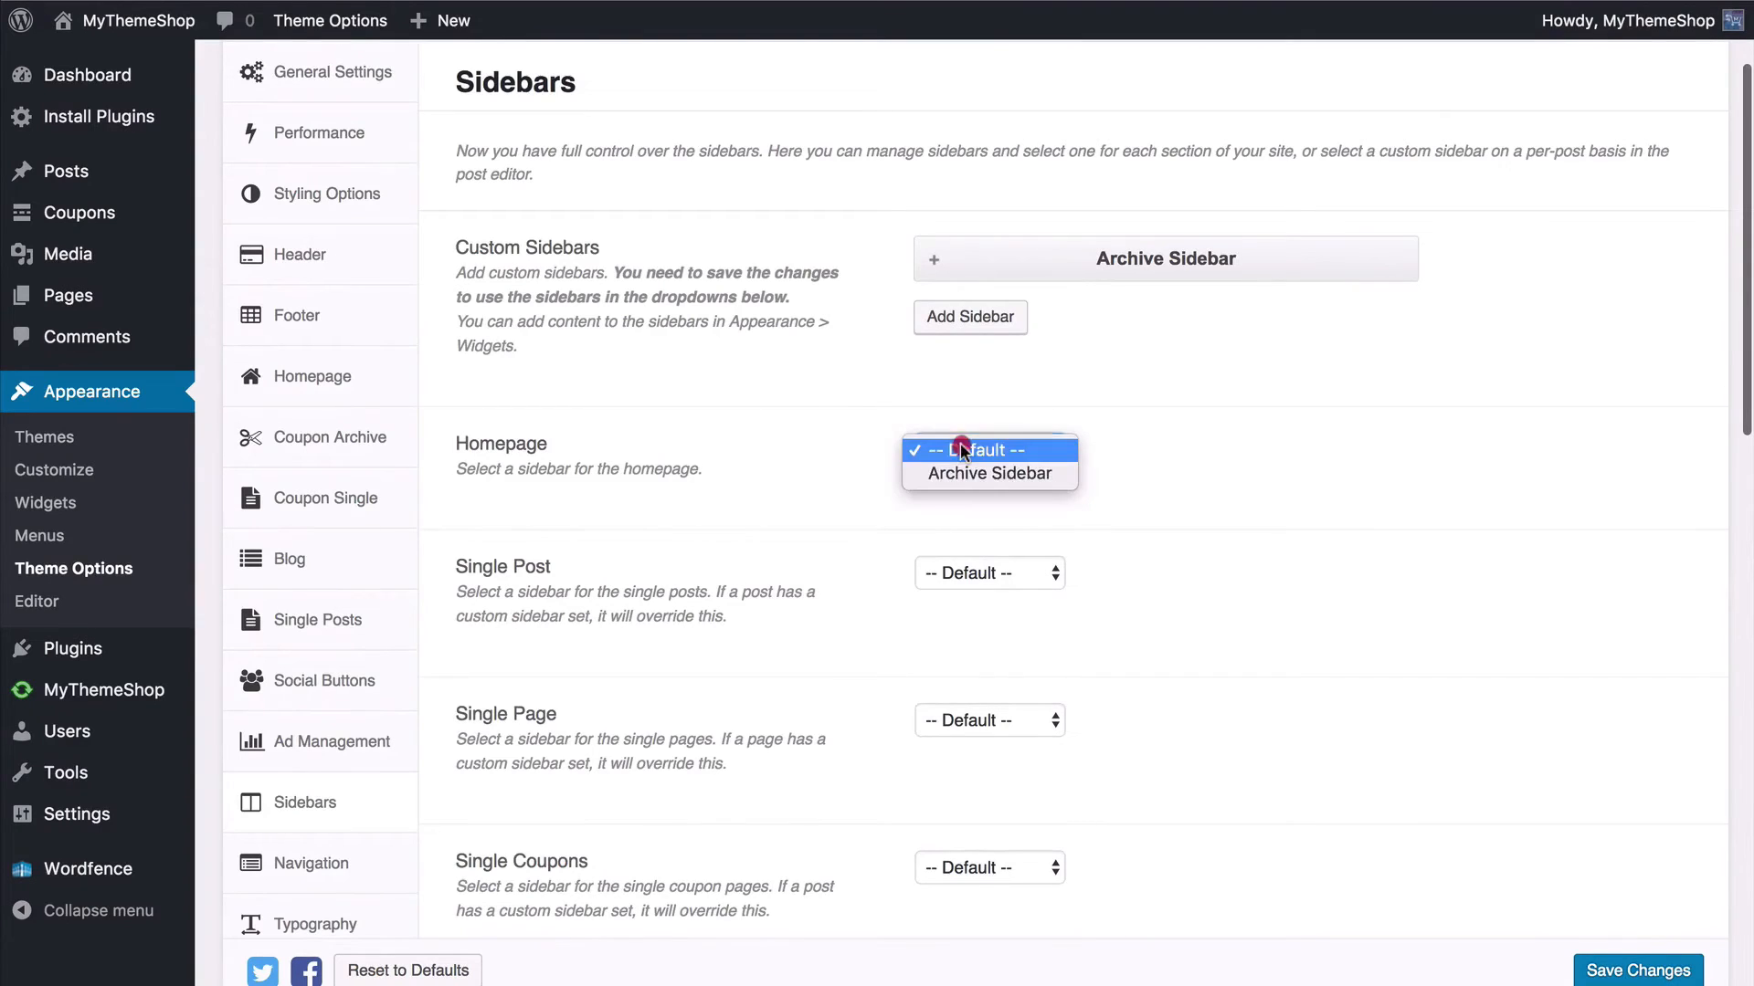
click(1158, 440)
scroll(1178, 575, down, 3)
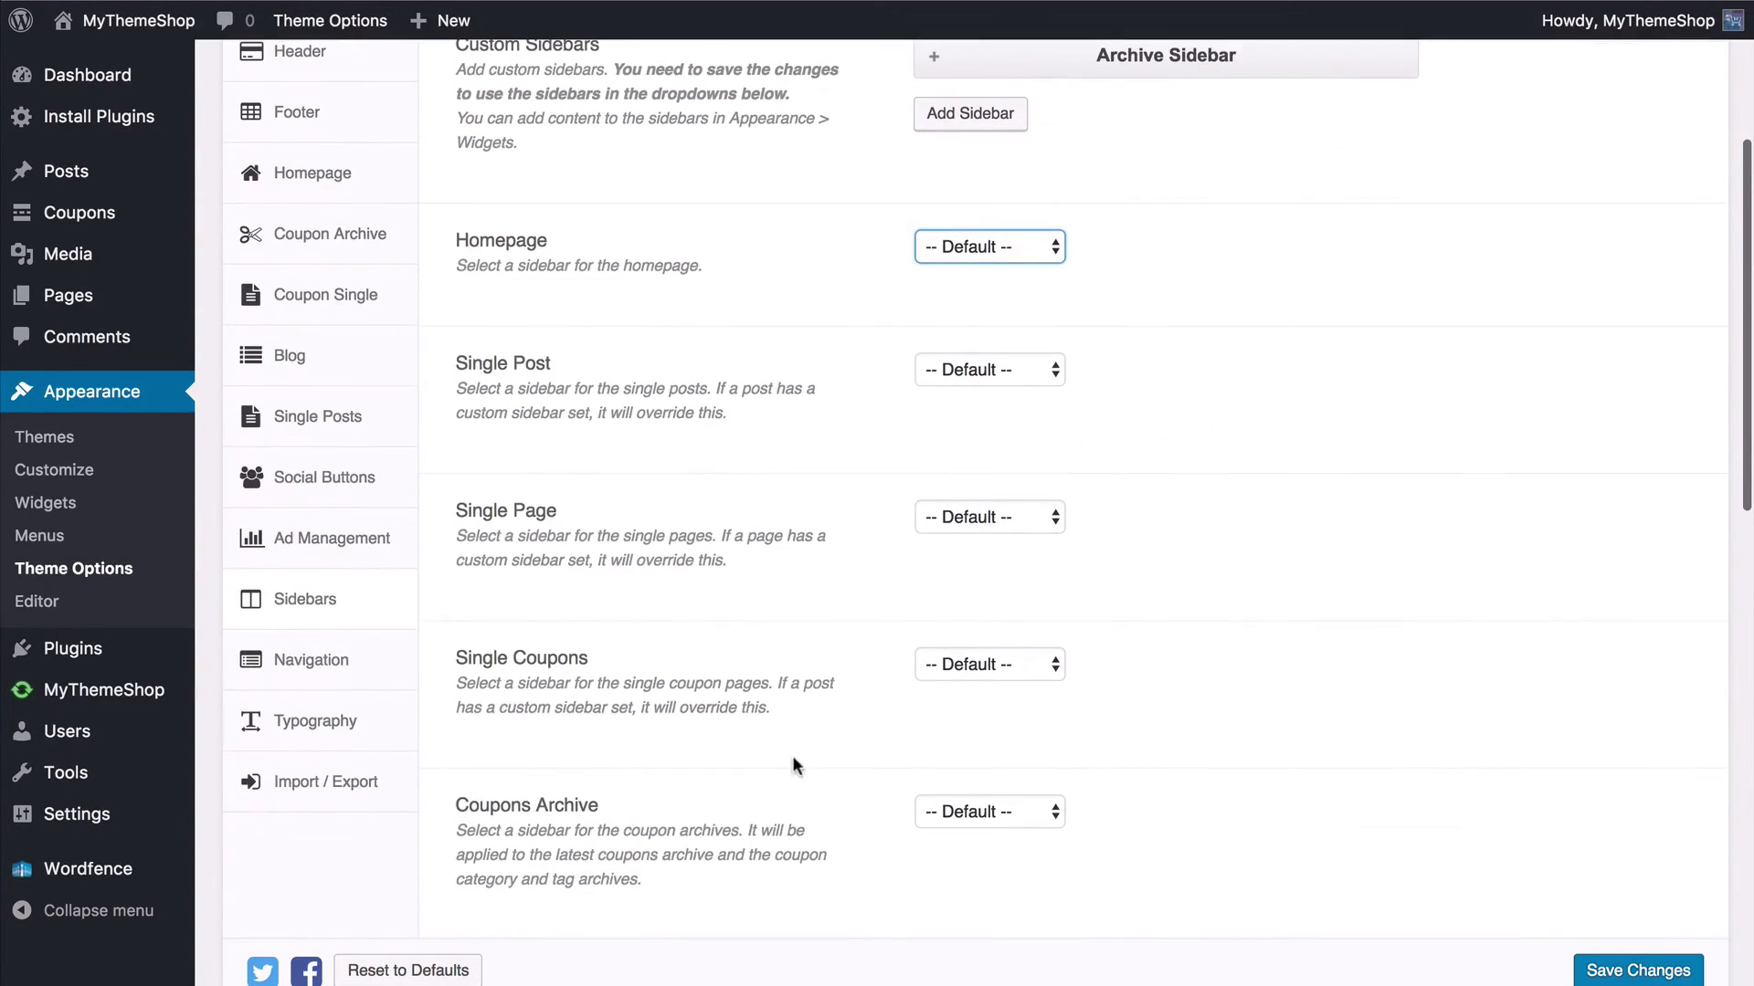
click(971, 368)
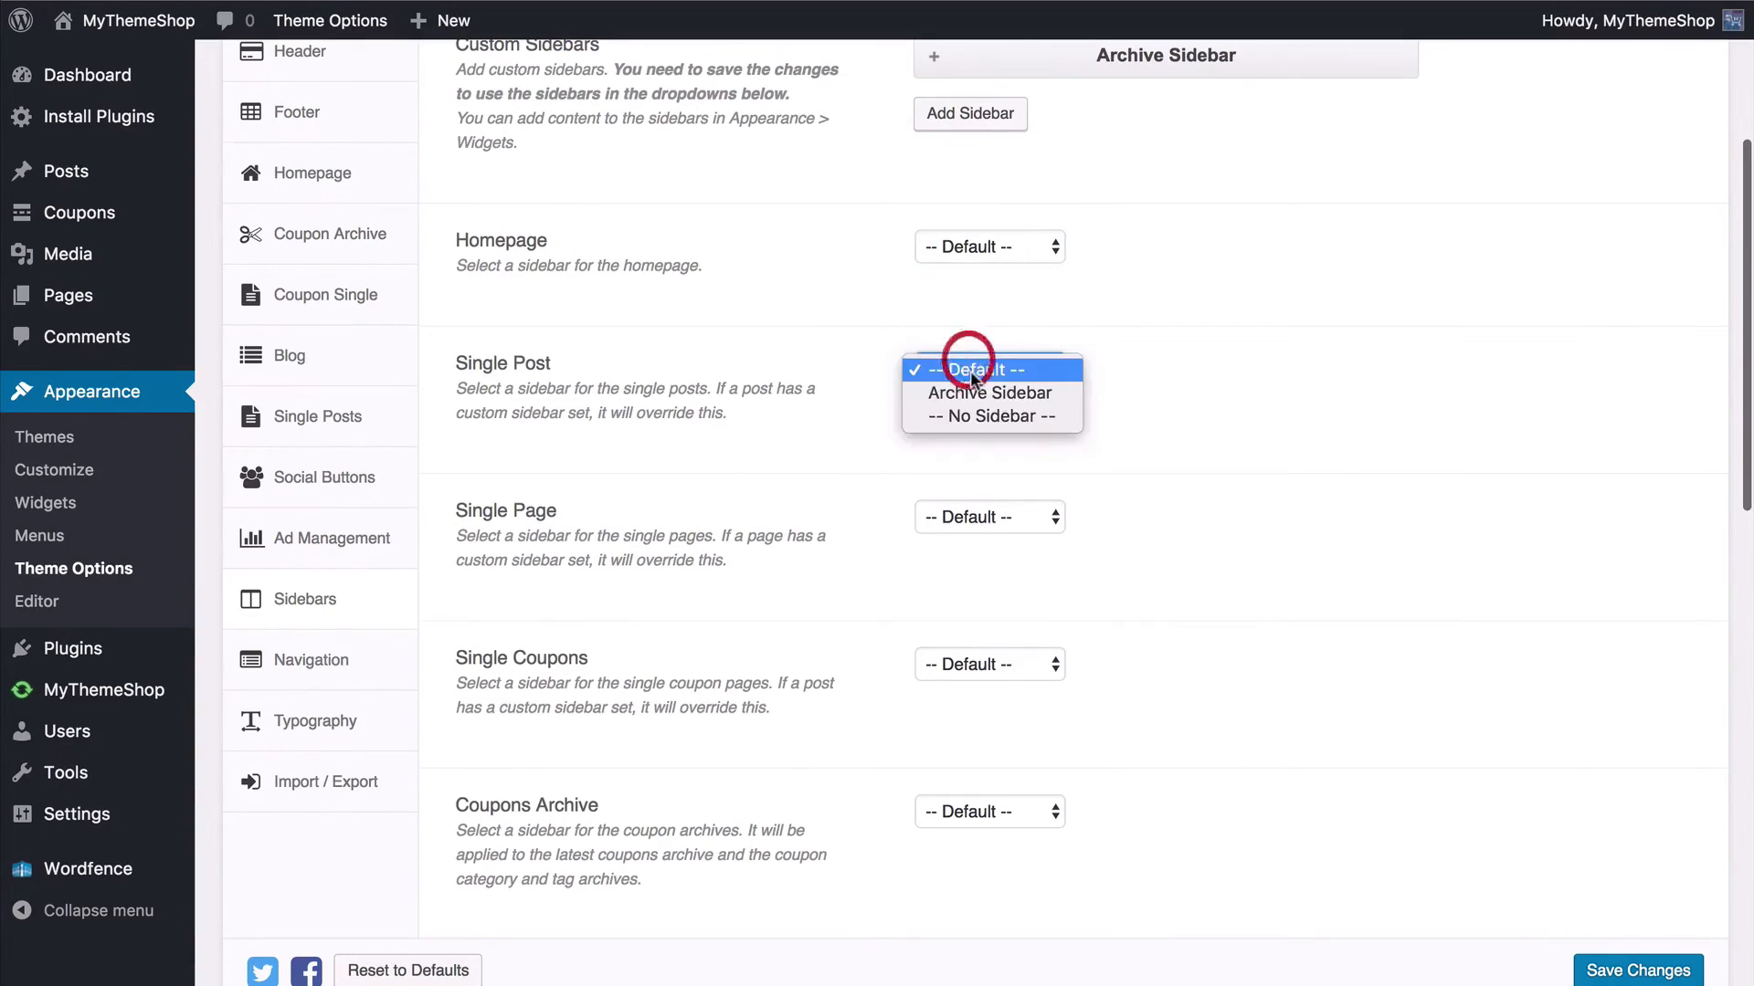
click(1195, 421)
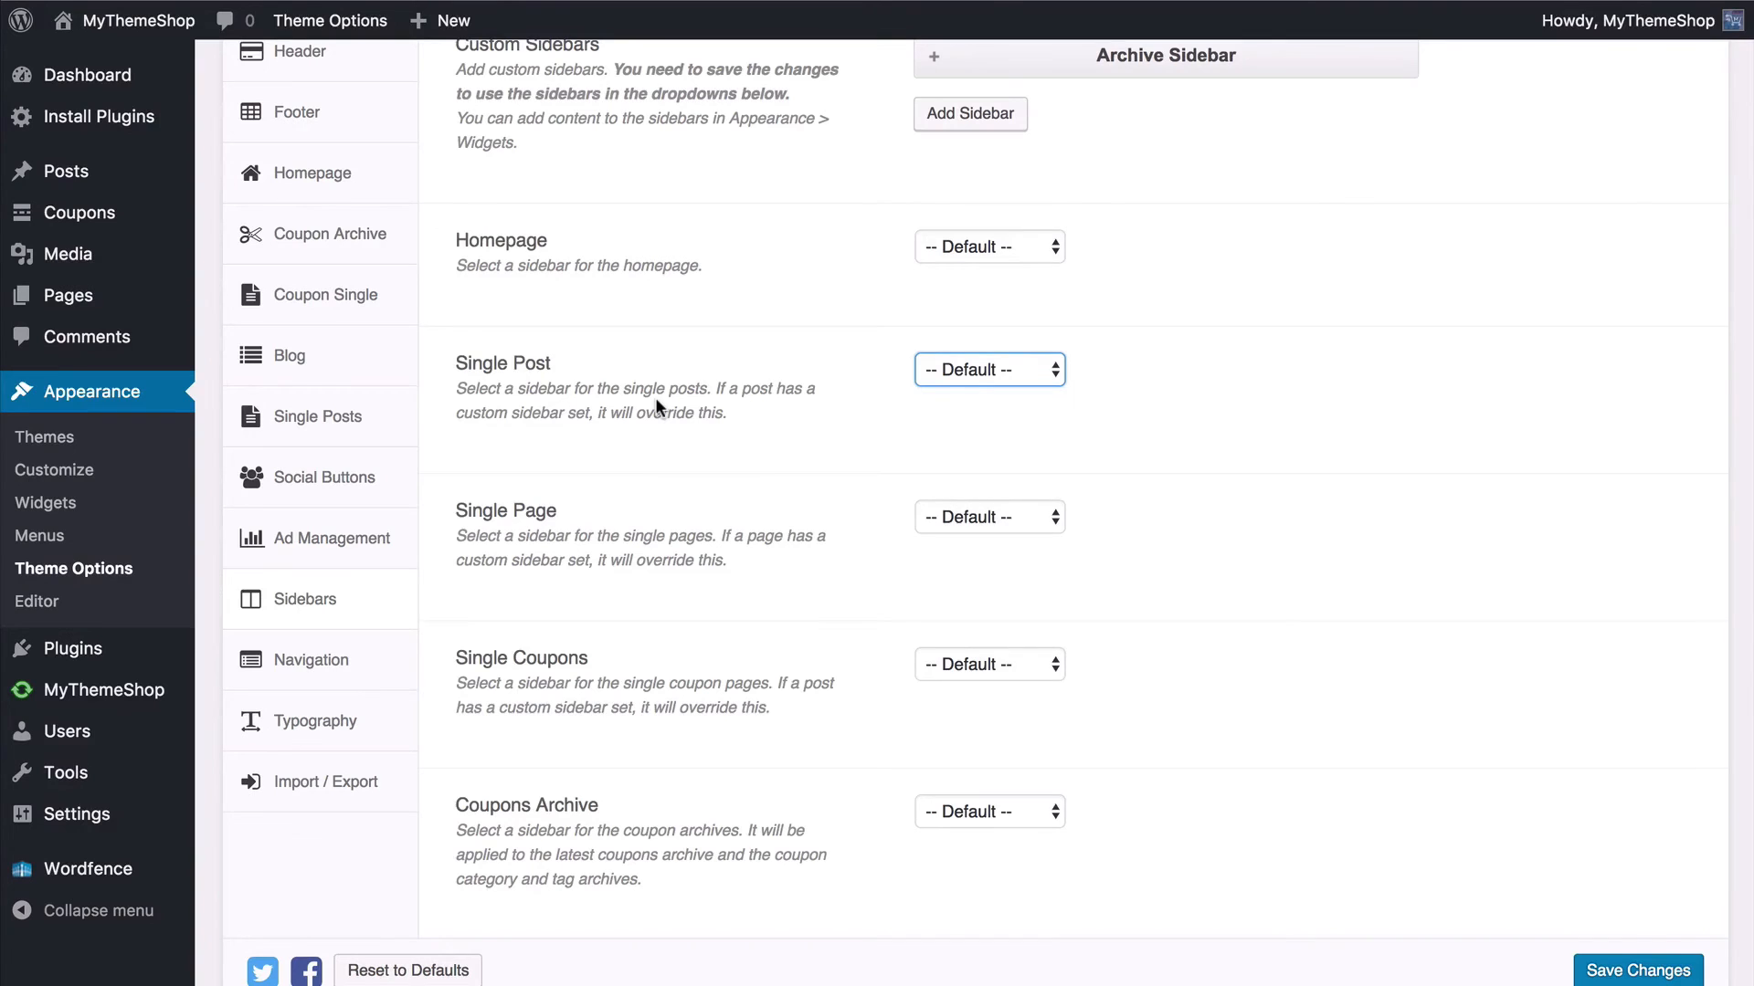
click(665, 607)
Step: Assign Archive Sidebar to the Archive section and save the Sidebars settings
scroll(665, 607, down, 5)
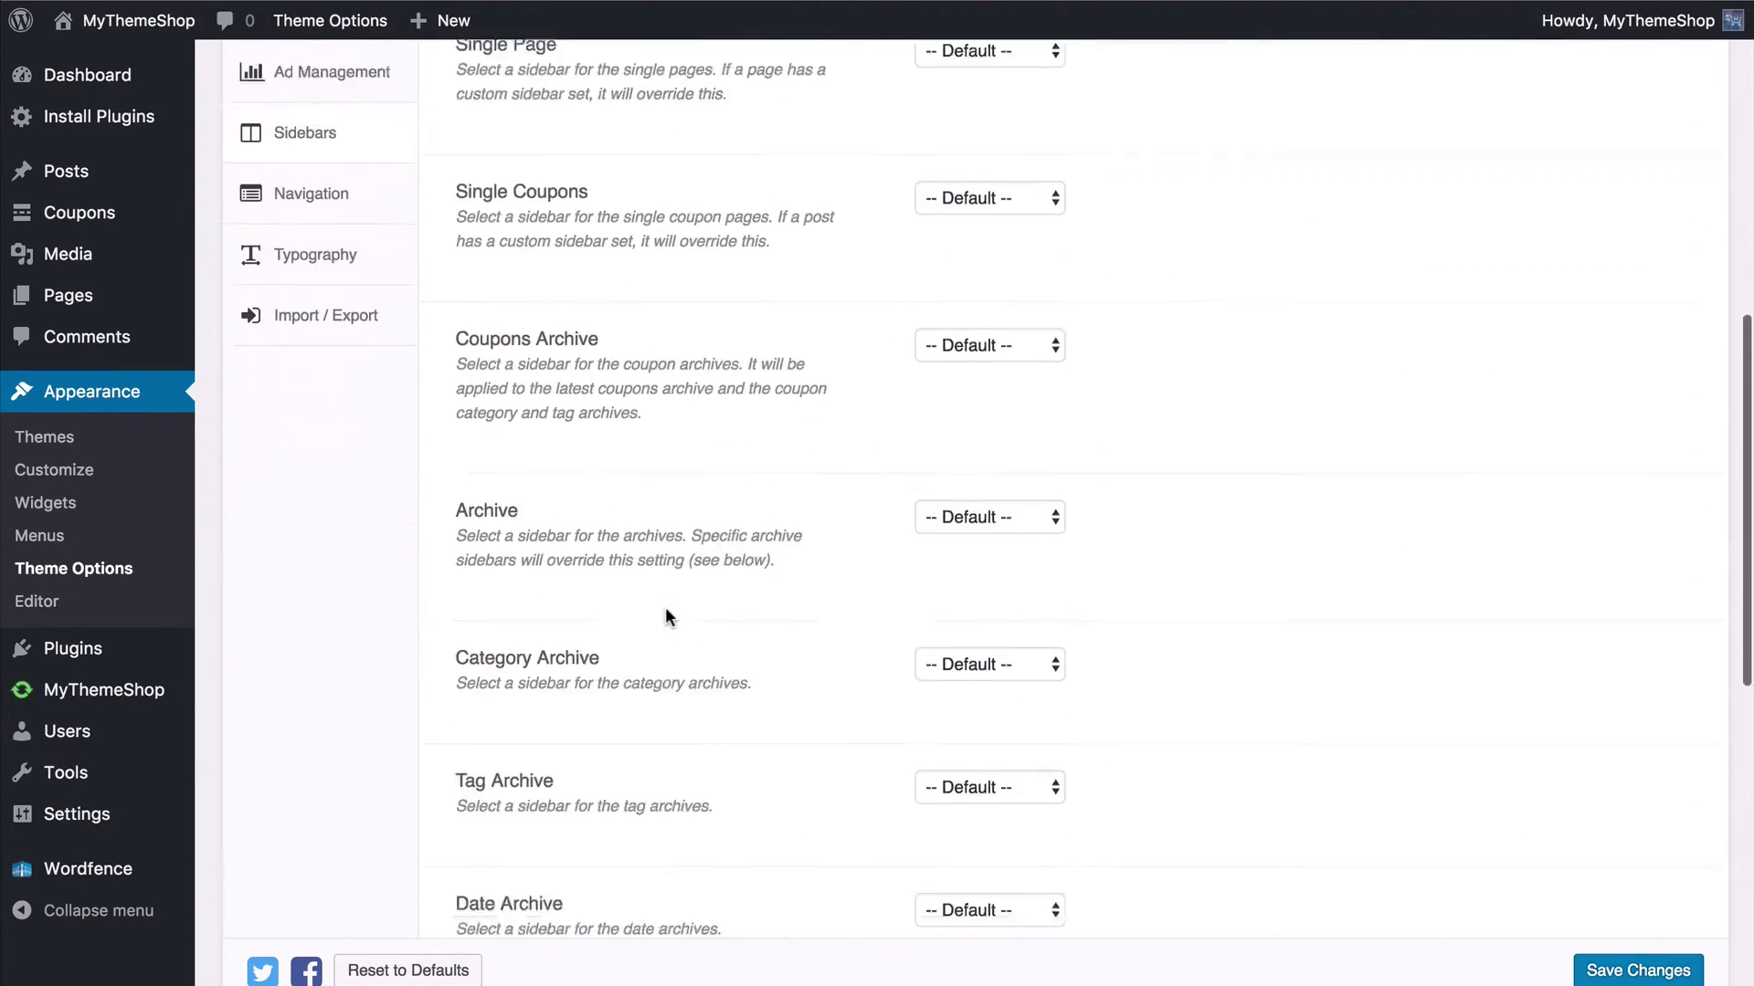
scroll(766, 530, down, 1)
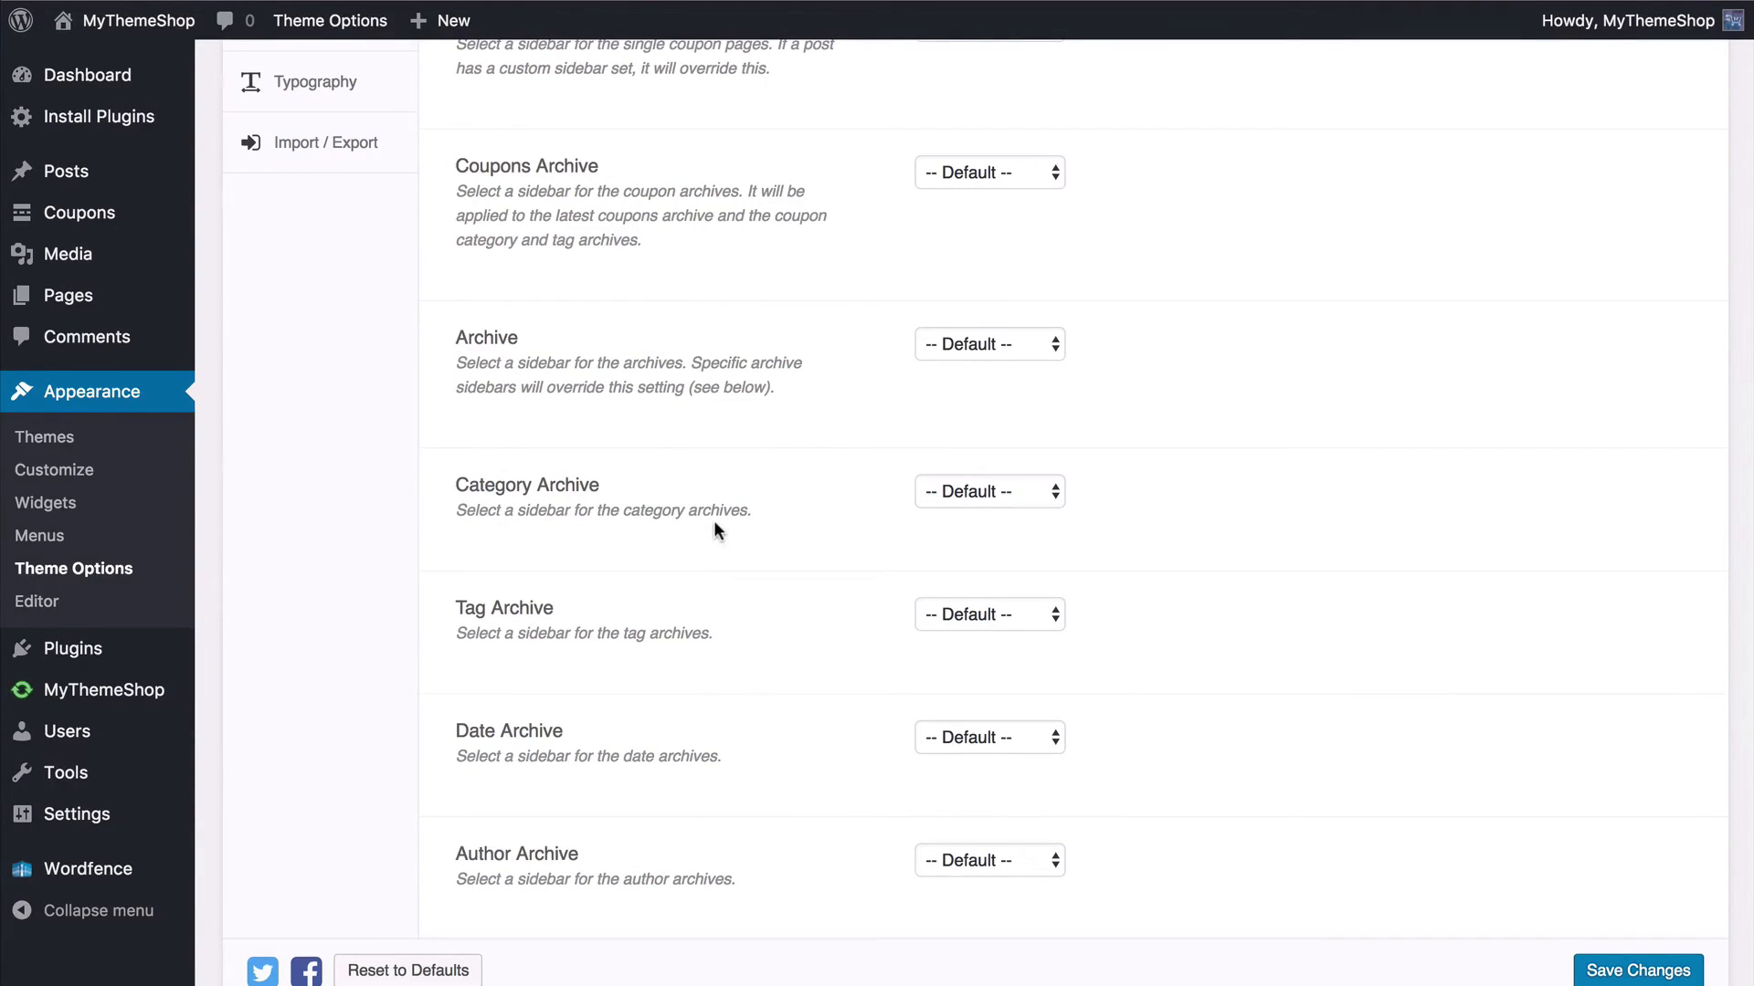
click(968, 345)
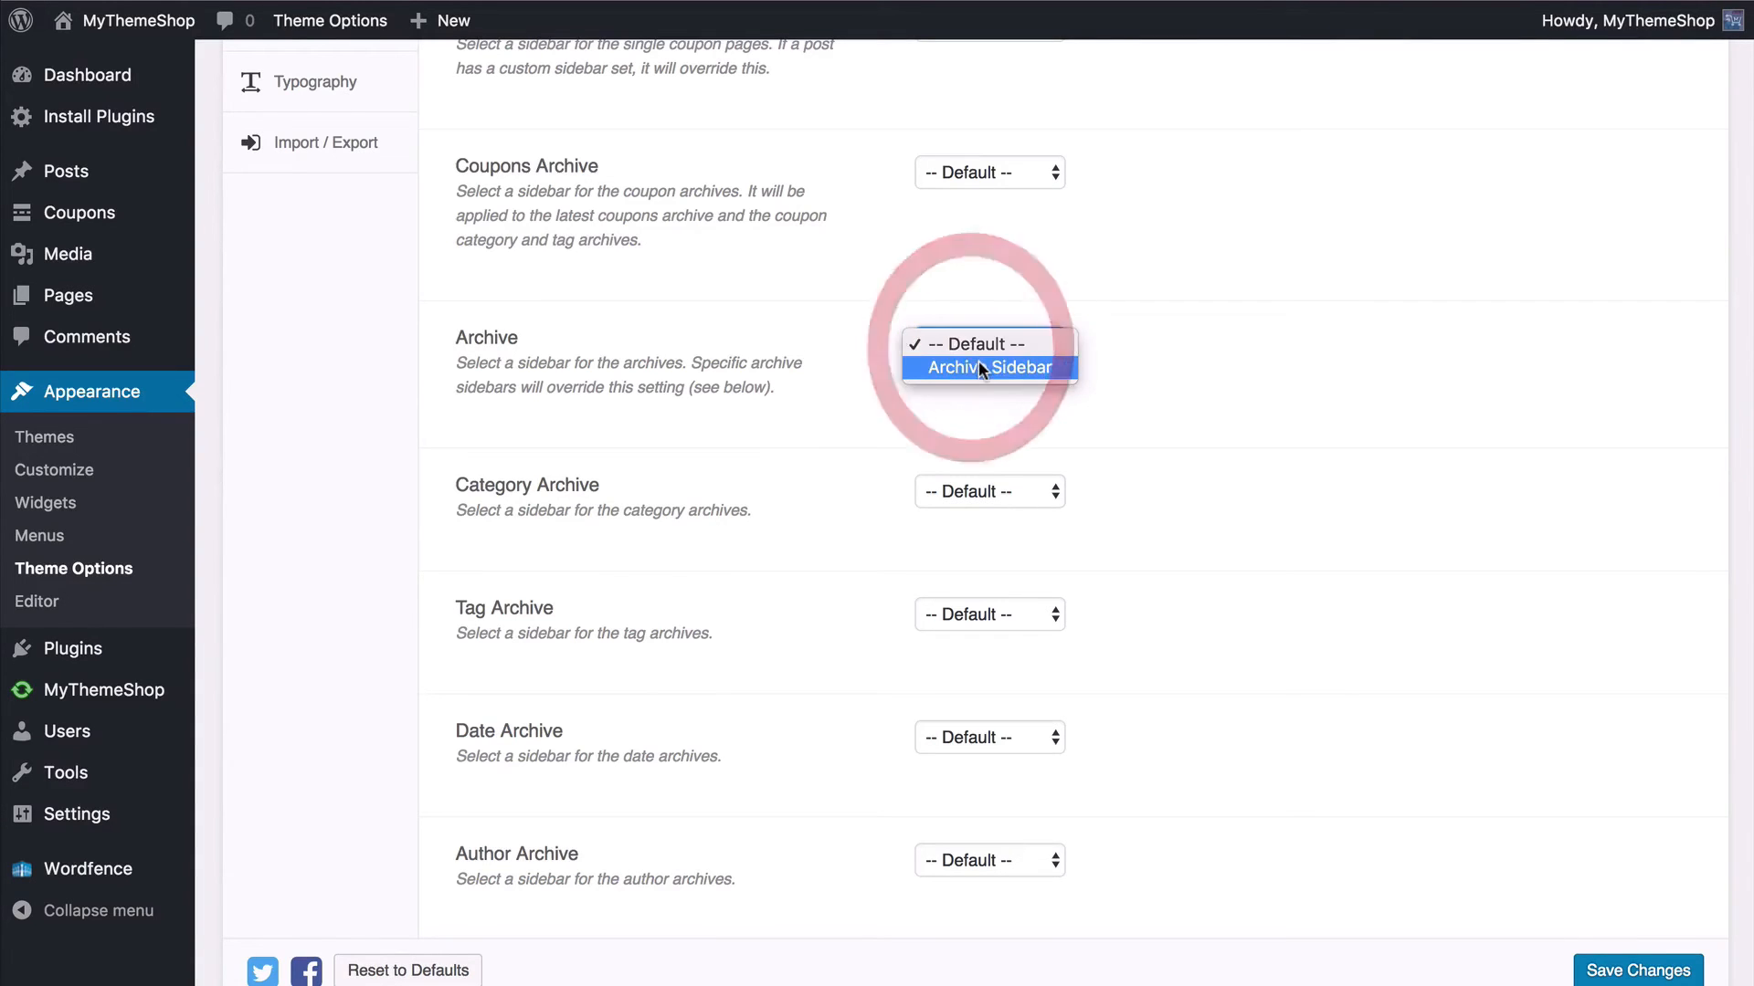
click(978, 360)
click(1198, 365)
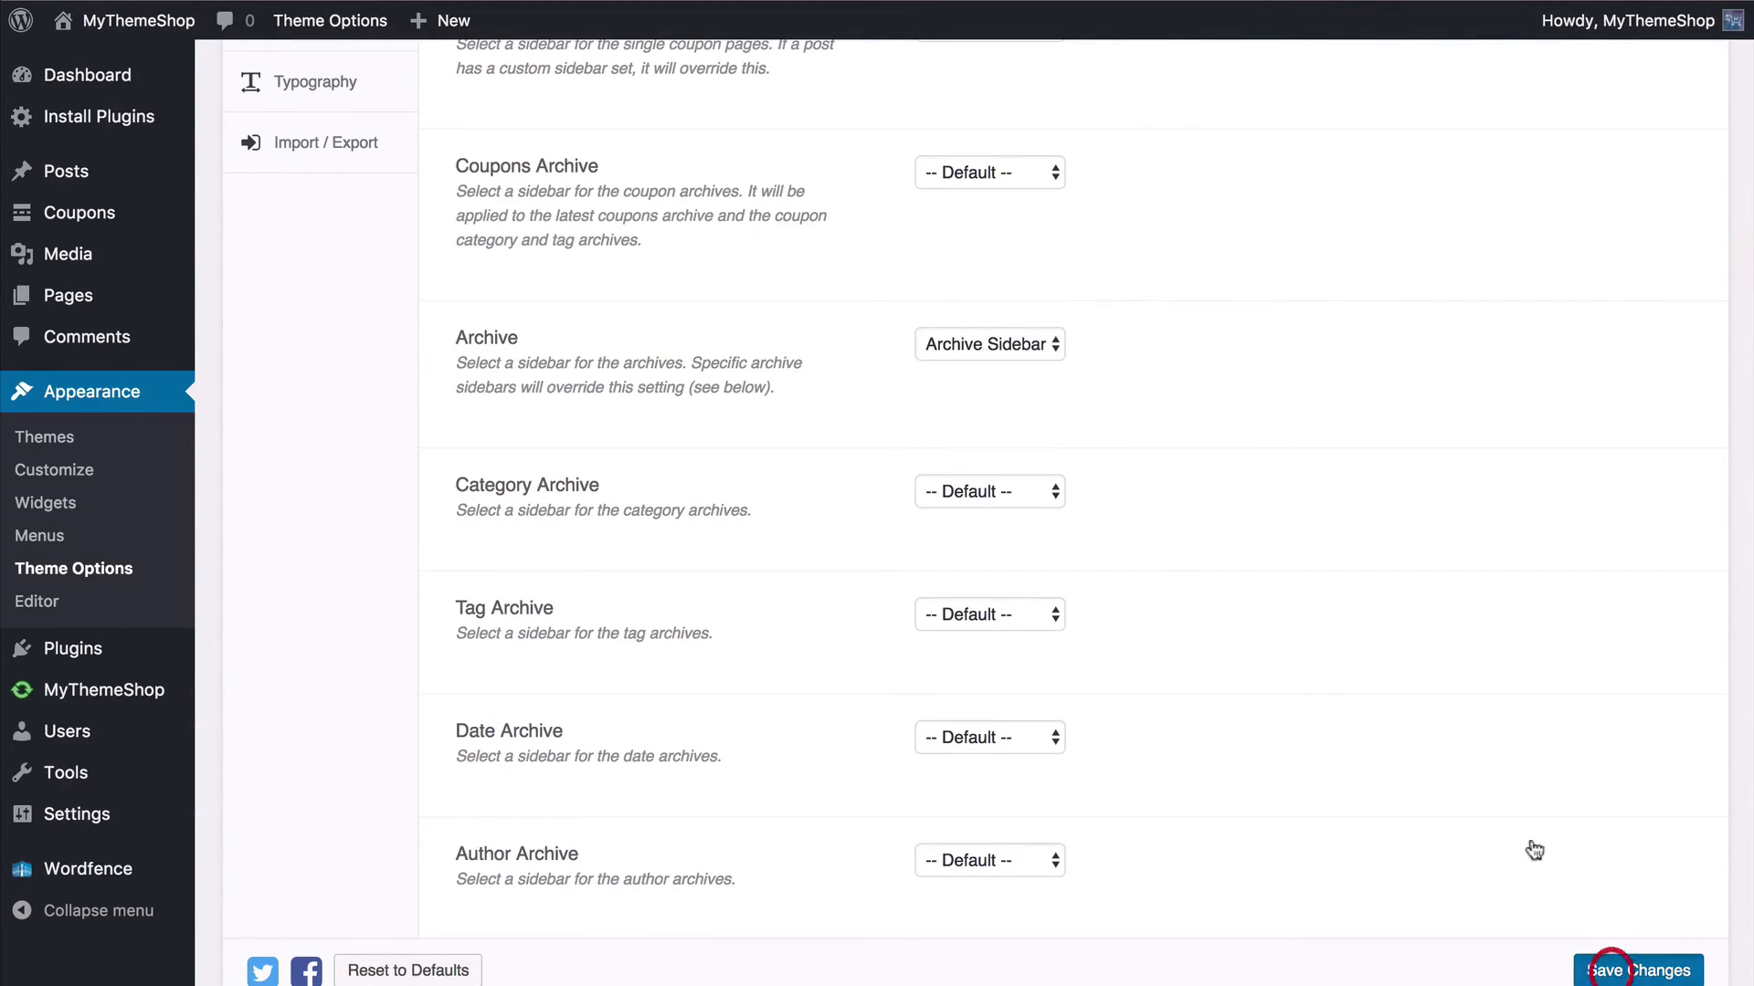
click(1638, 970)
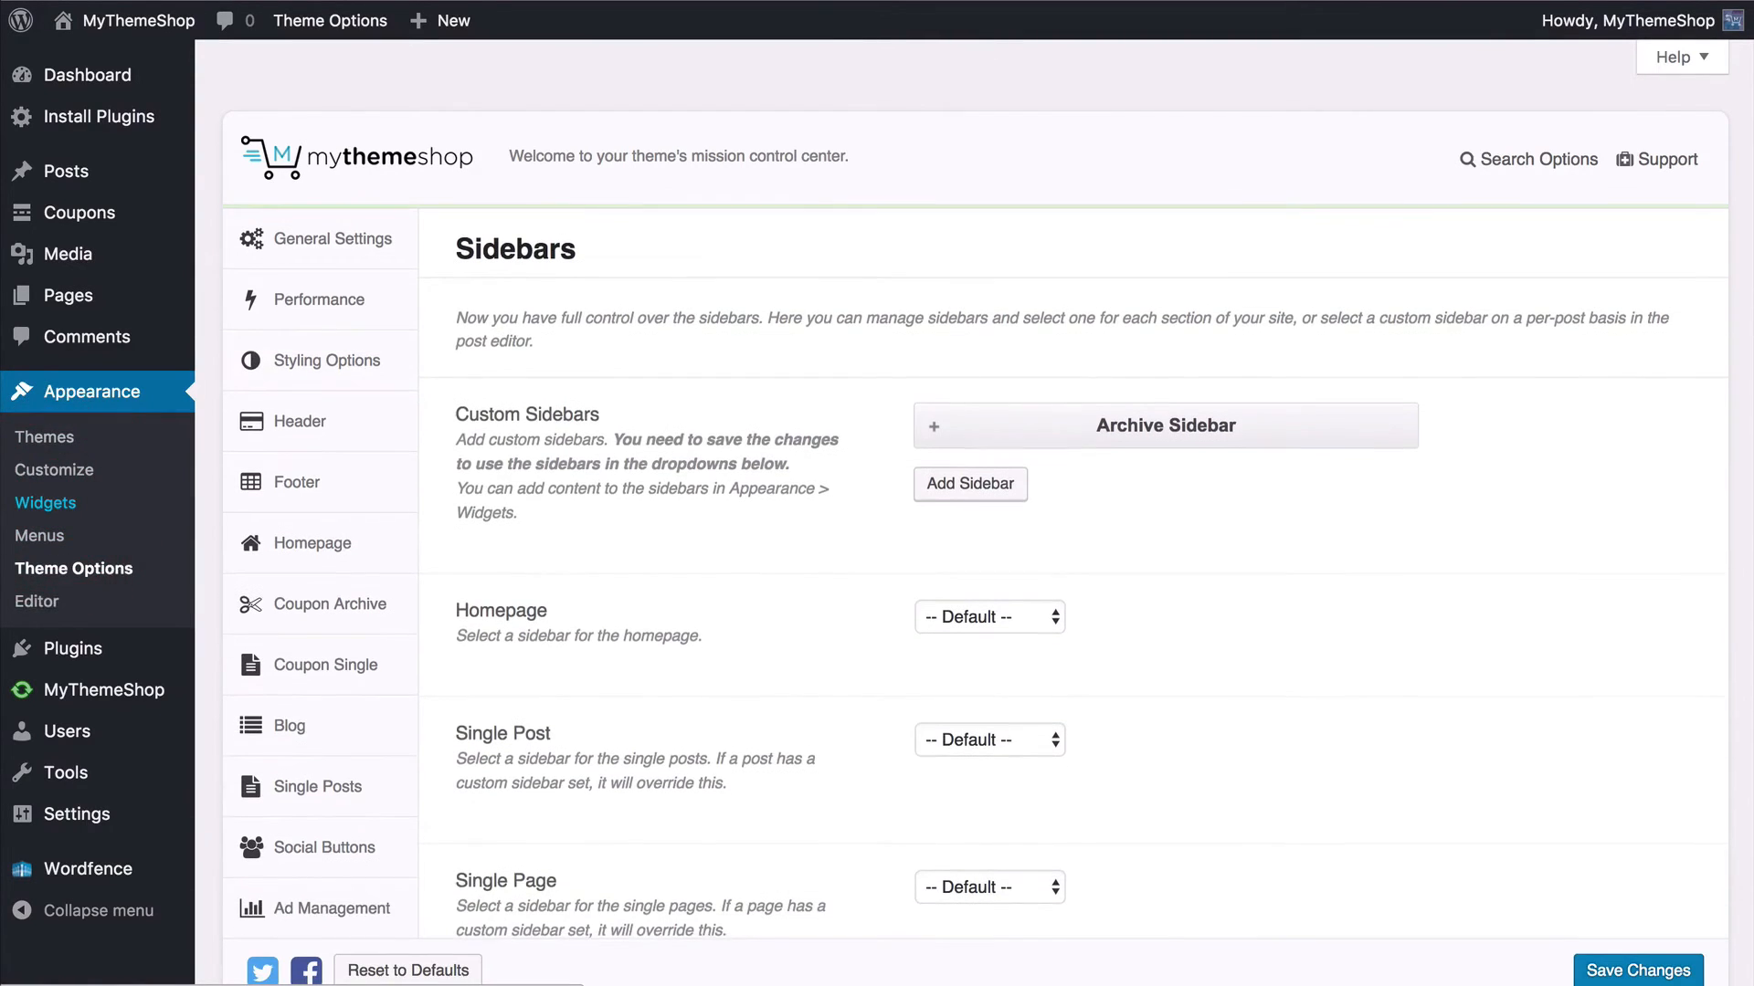
Step: Open the Widgets page and expand the Archive Sidebar widget area
click(45, 502)
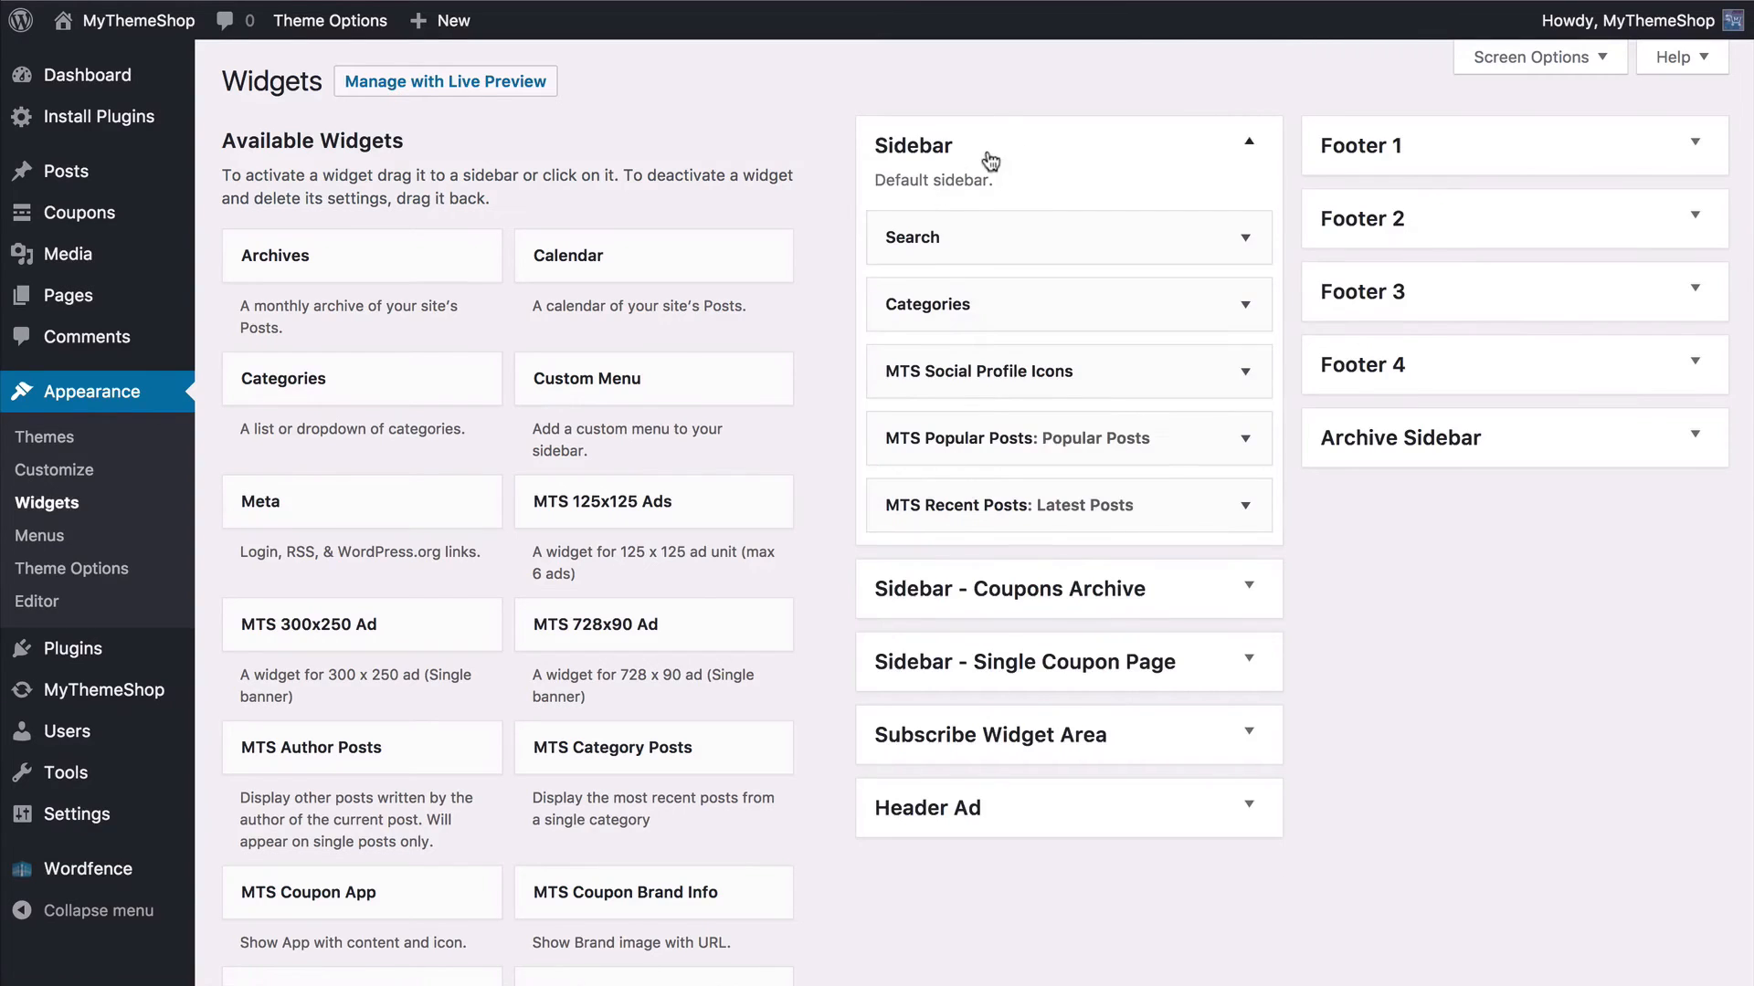
click(1402, 461)
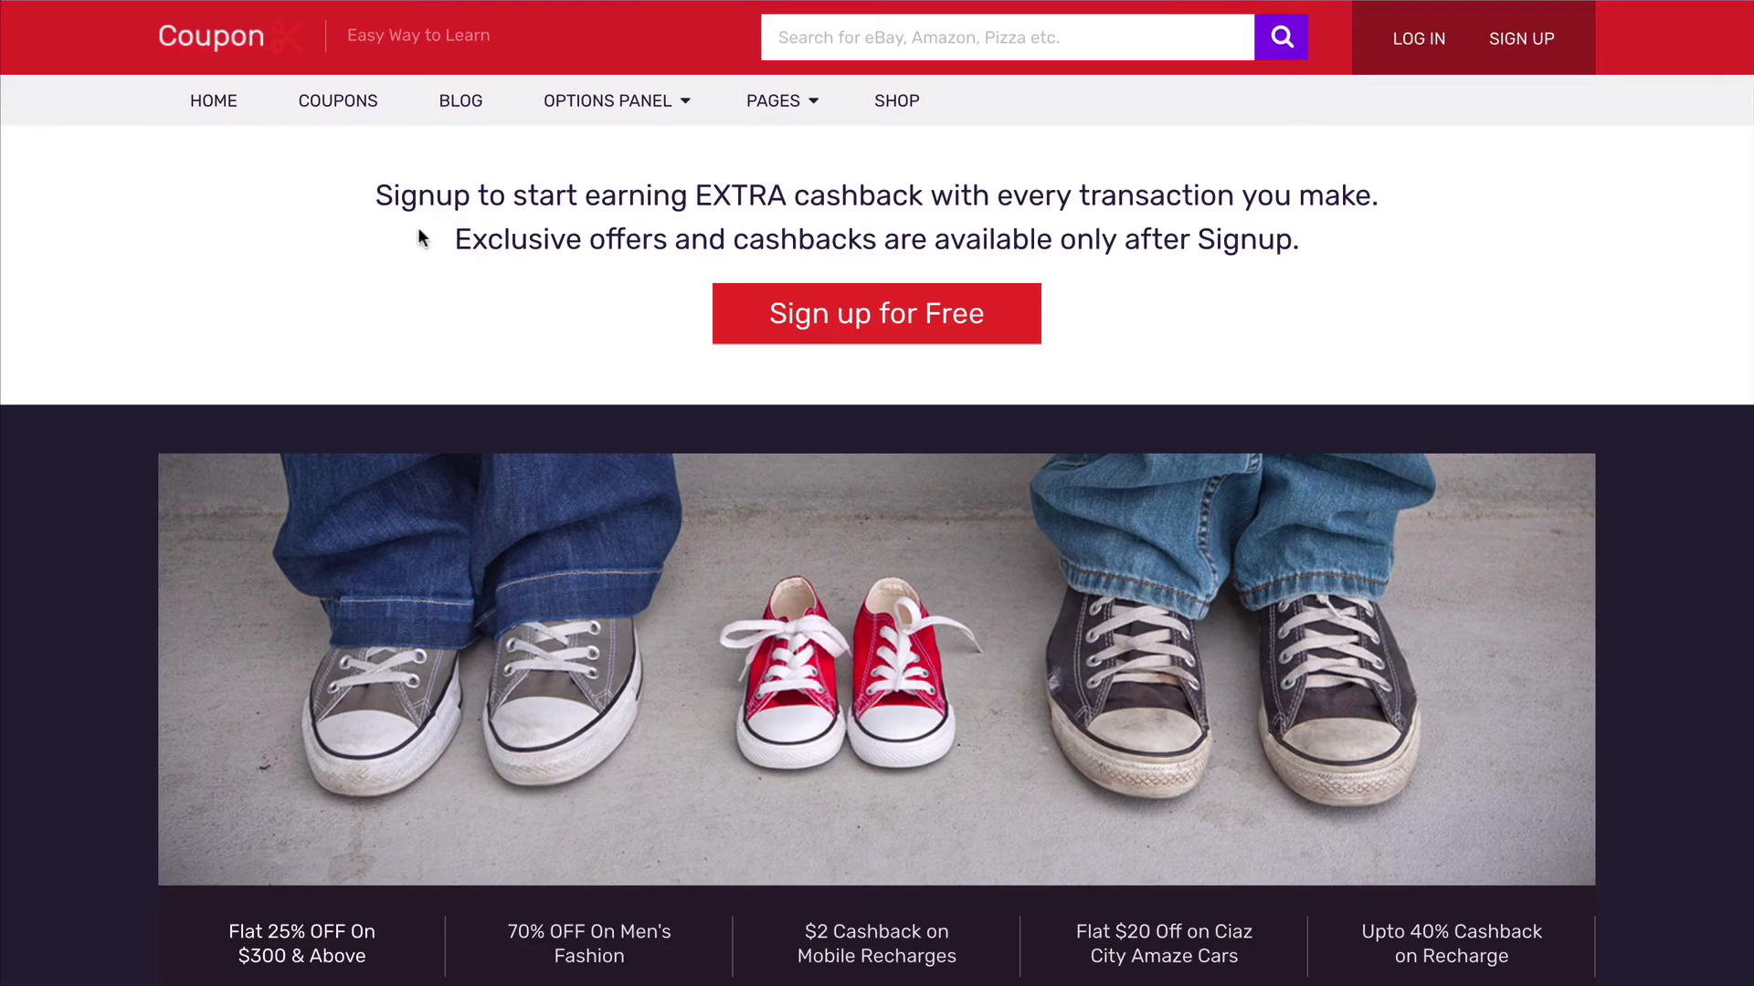
Step: On the site, open the coupon 'Upto 80% Off on Fashion & Travel Accessories only at Ebay' and examine its sidebar
scroll(416, 260, down, 20)
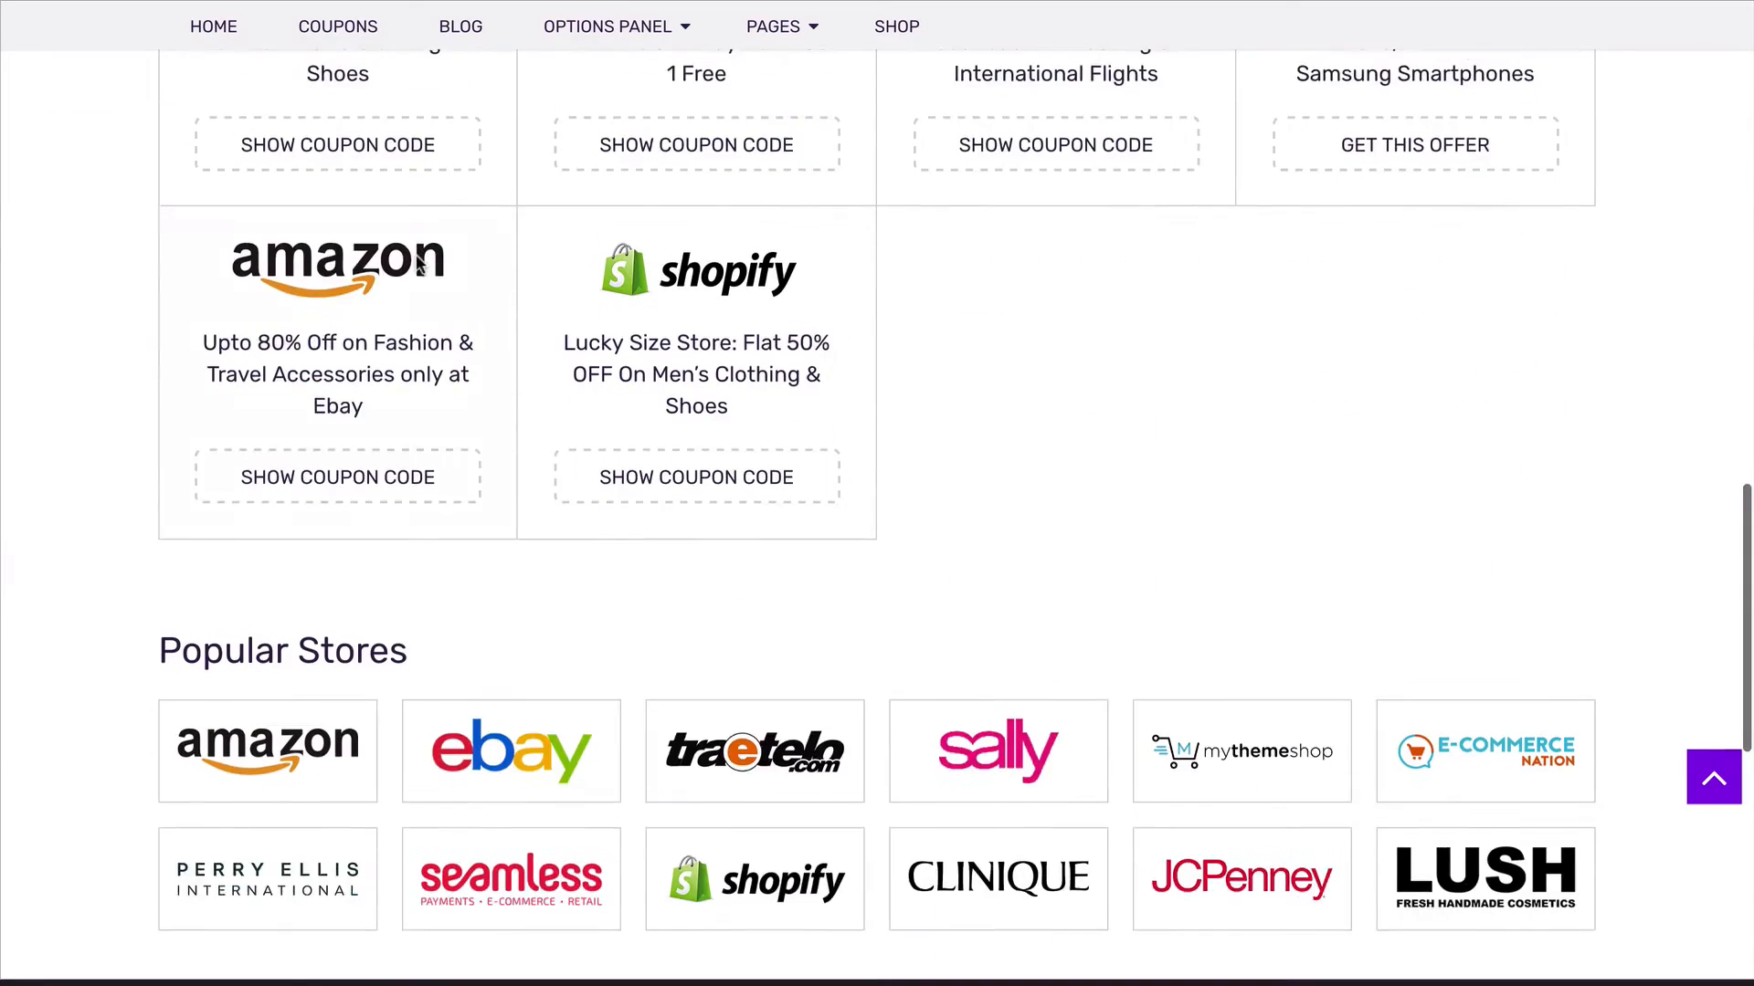
scroll(417, 260, down, 1)
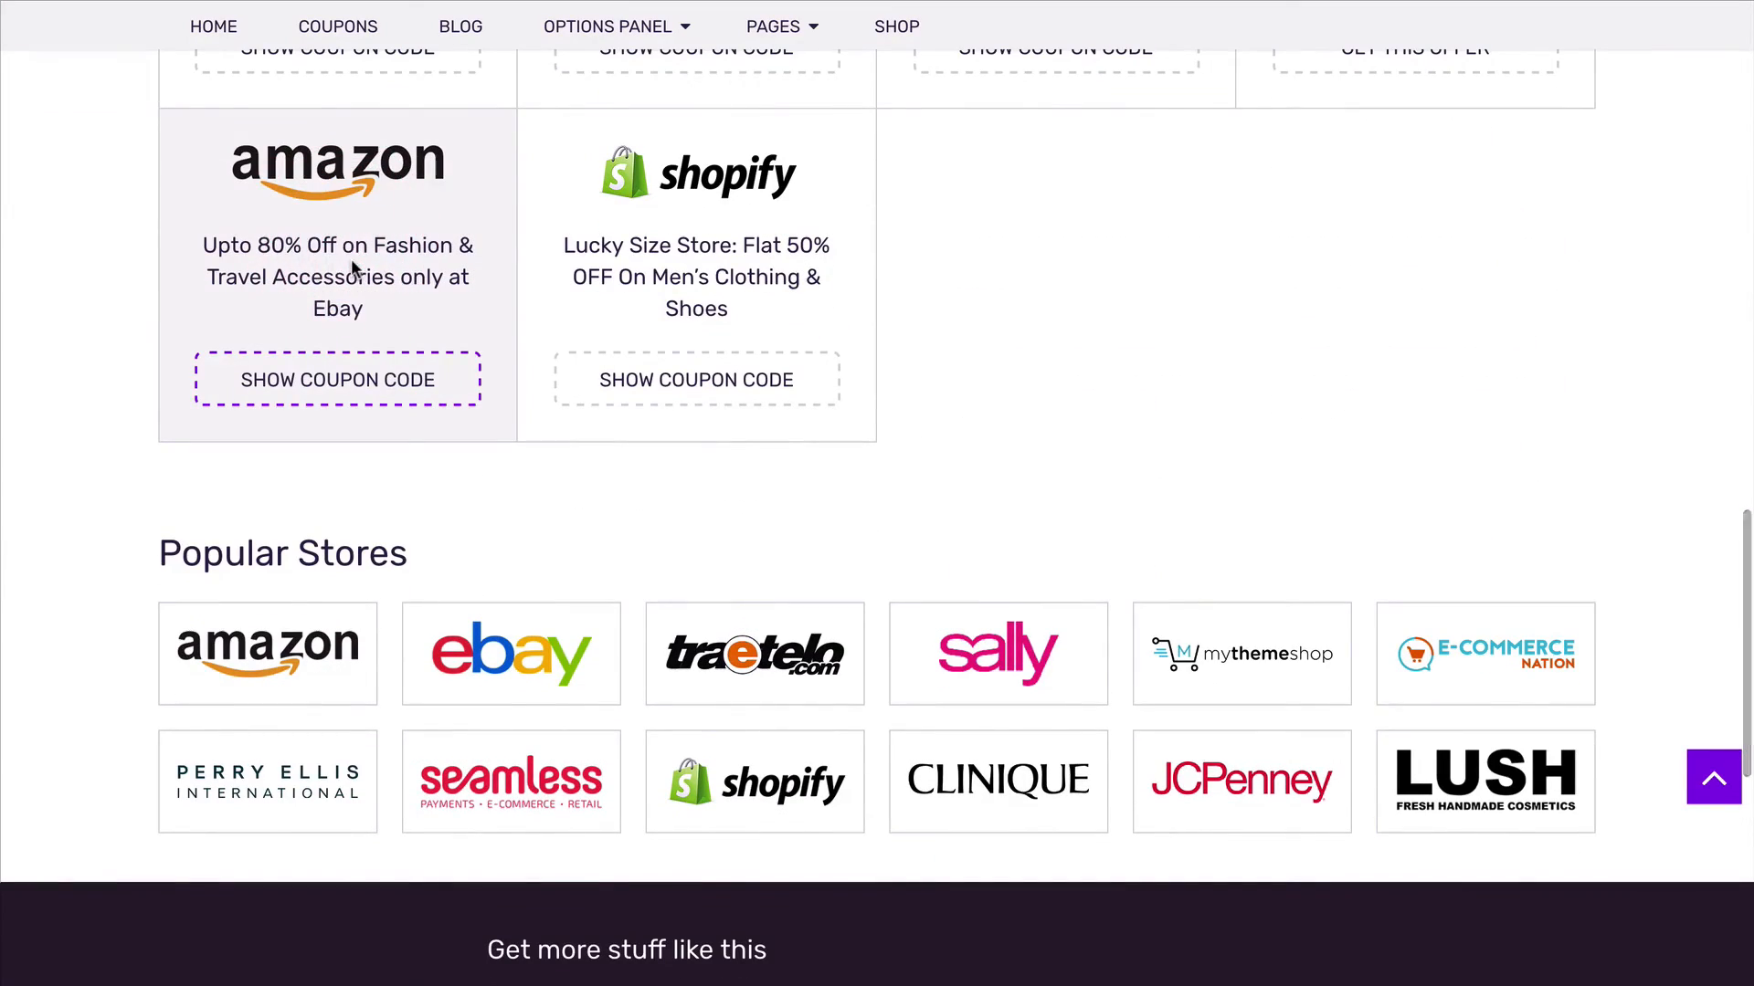
click(347, 260)
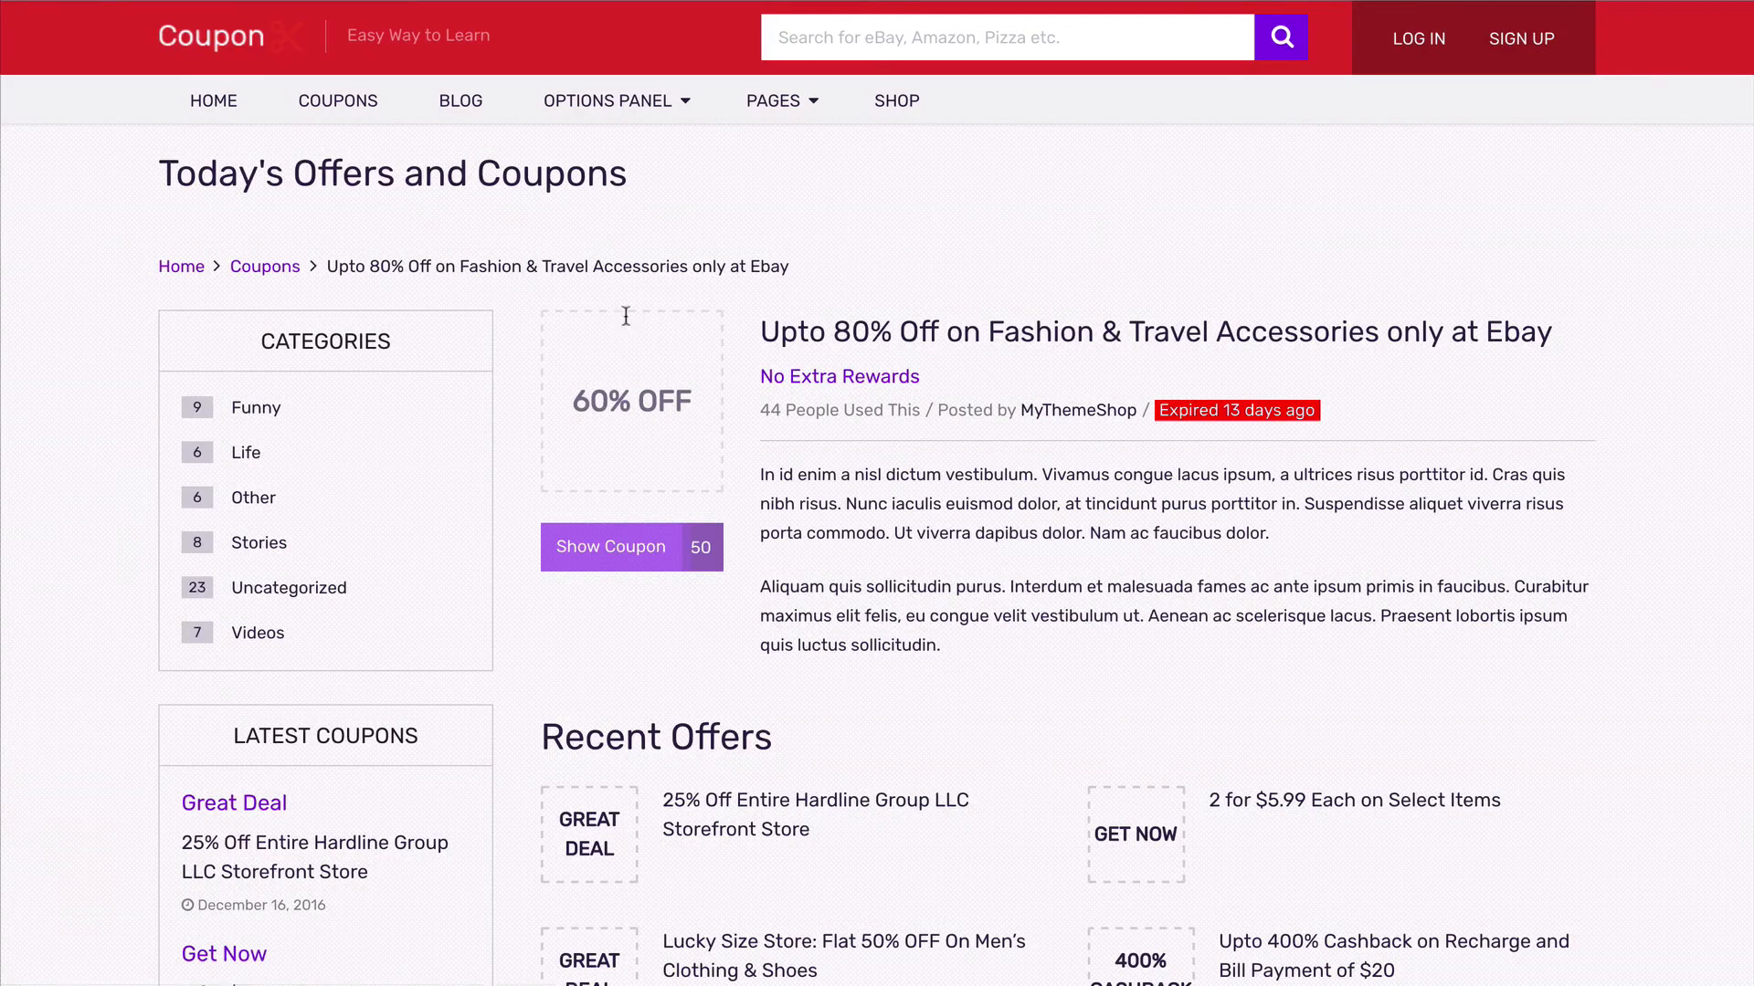
scroll(870, 491, down, 3)
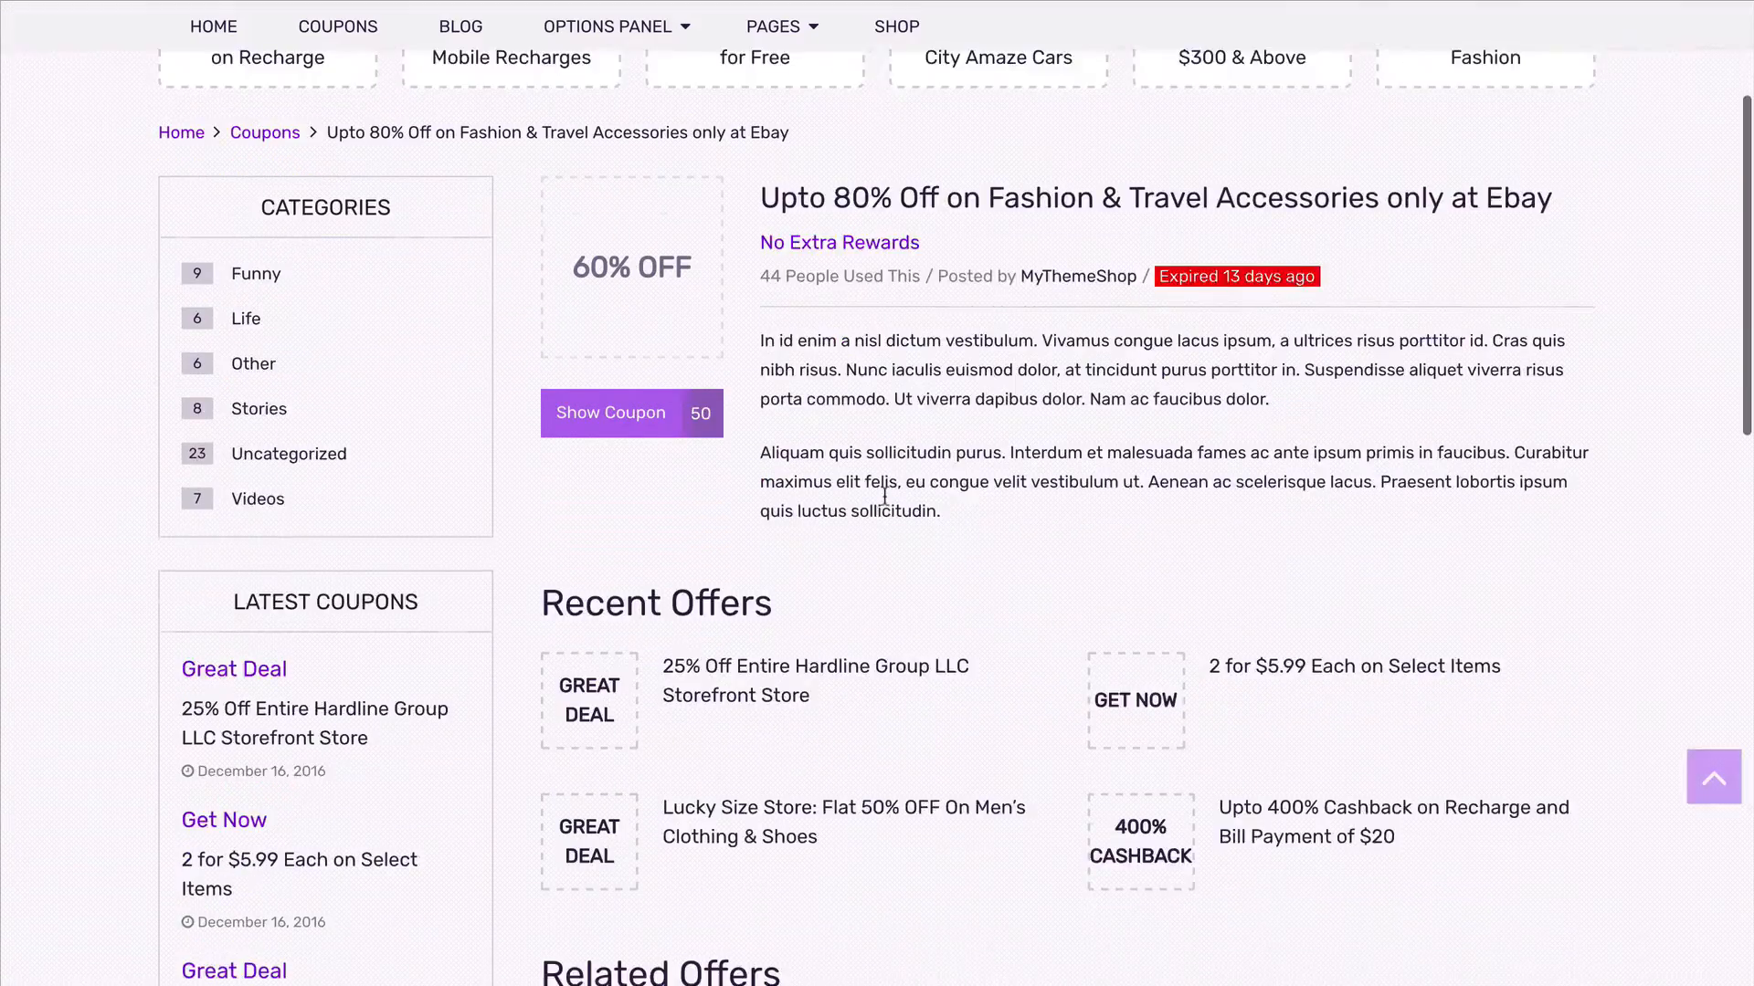
Step: Open the sample page 'Page [Right Sidebar]' from the site's homepage and examine its sidebar widgets
click(183, 22)
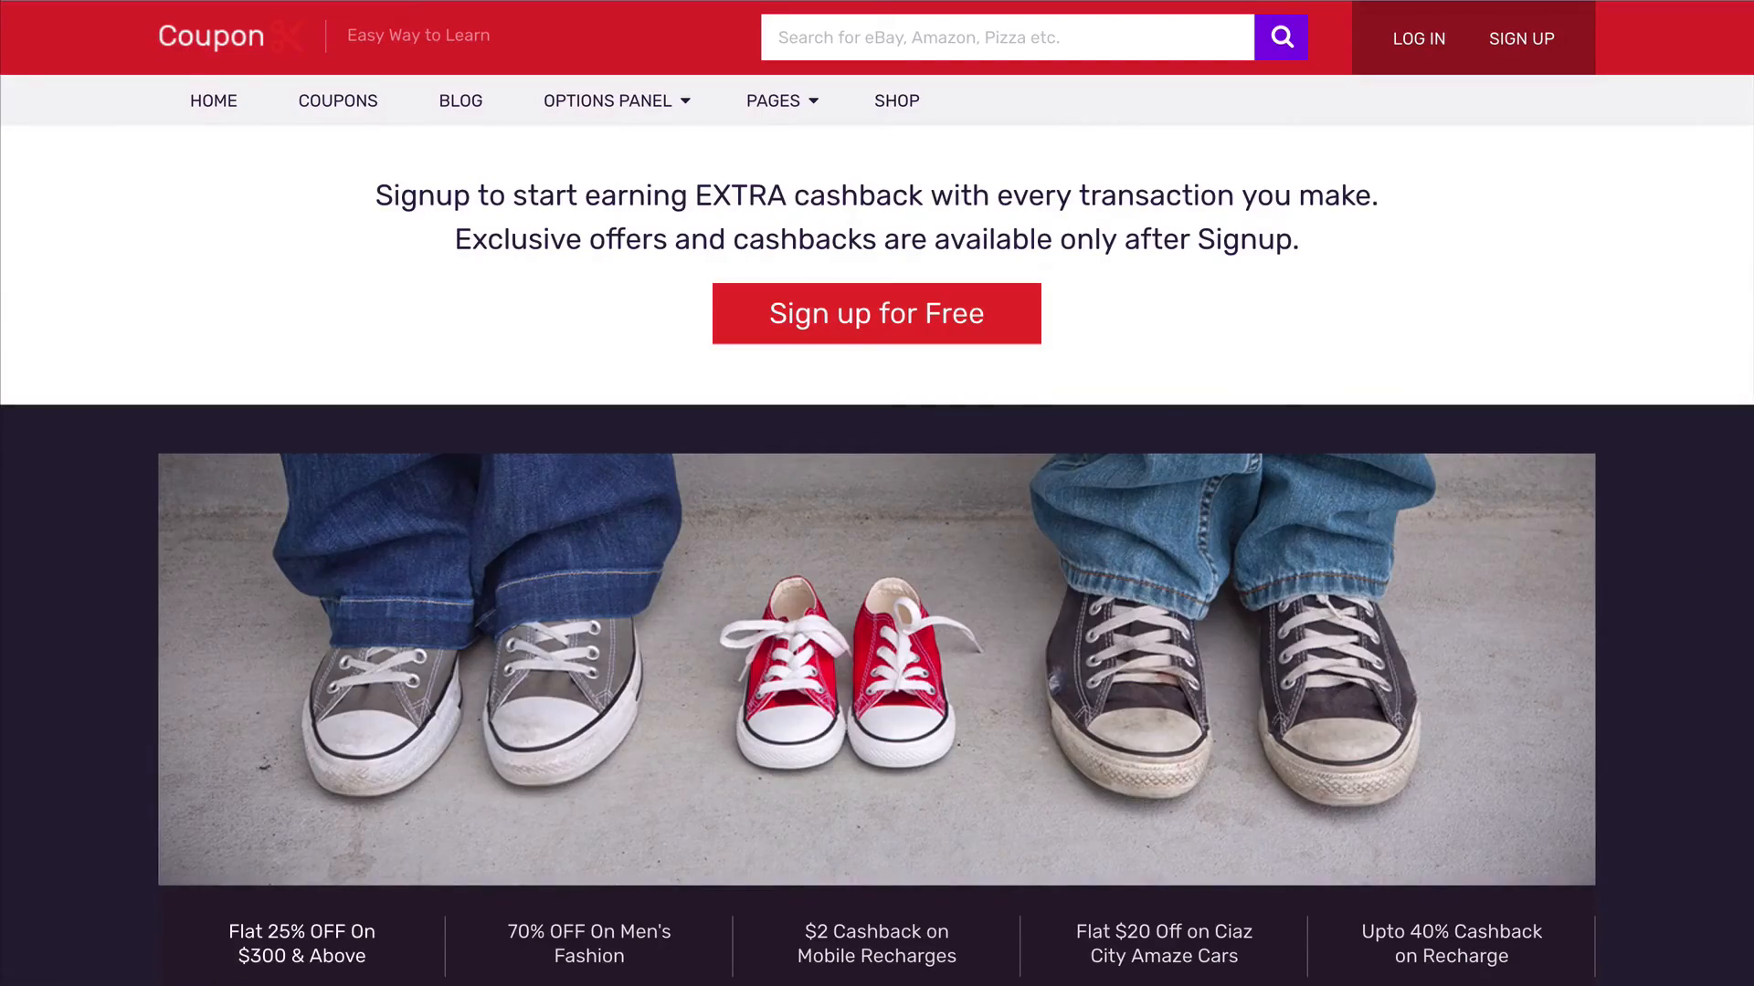
mouse_move(787, 114)
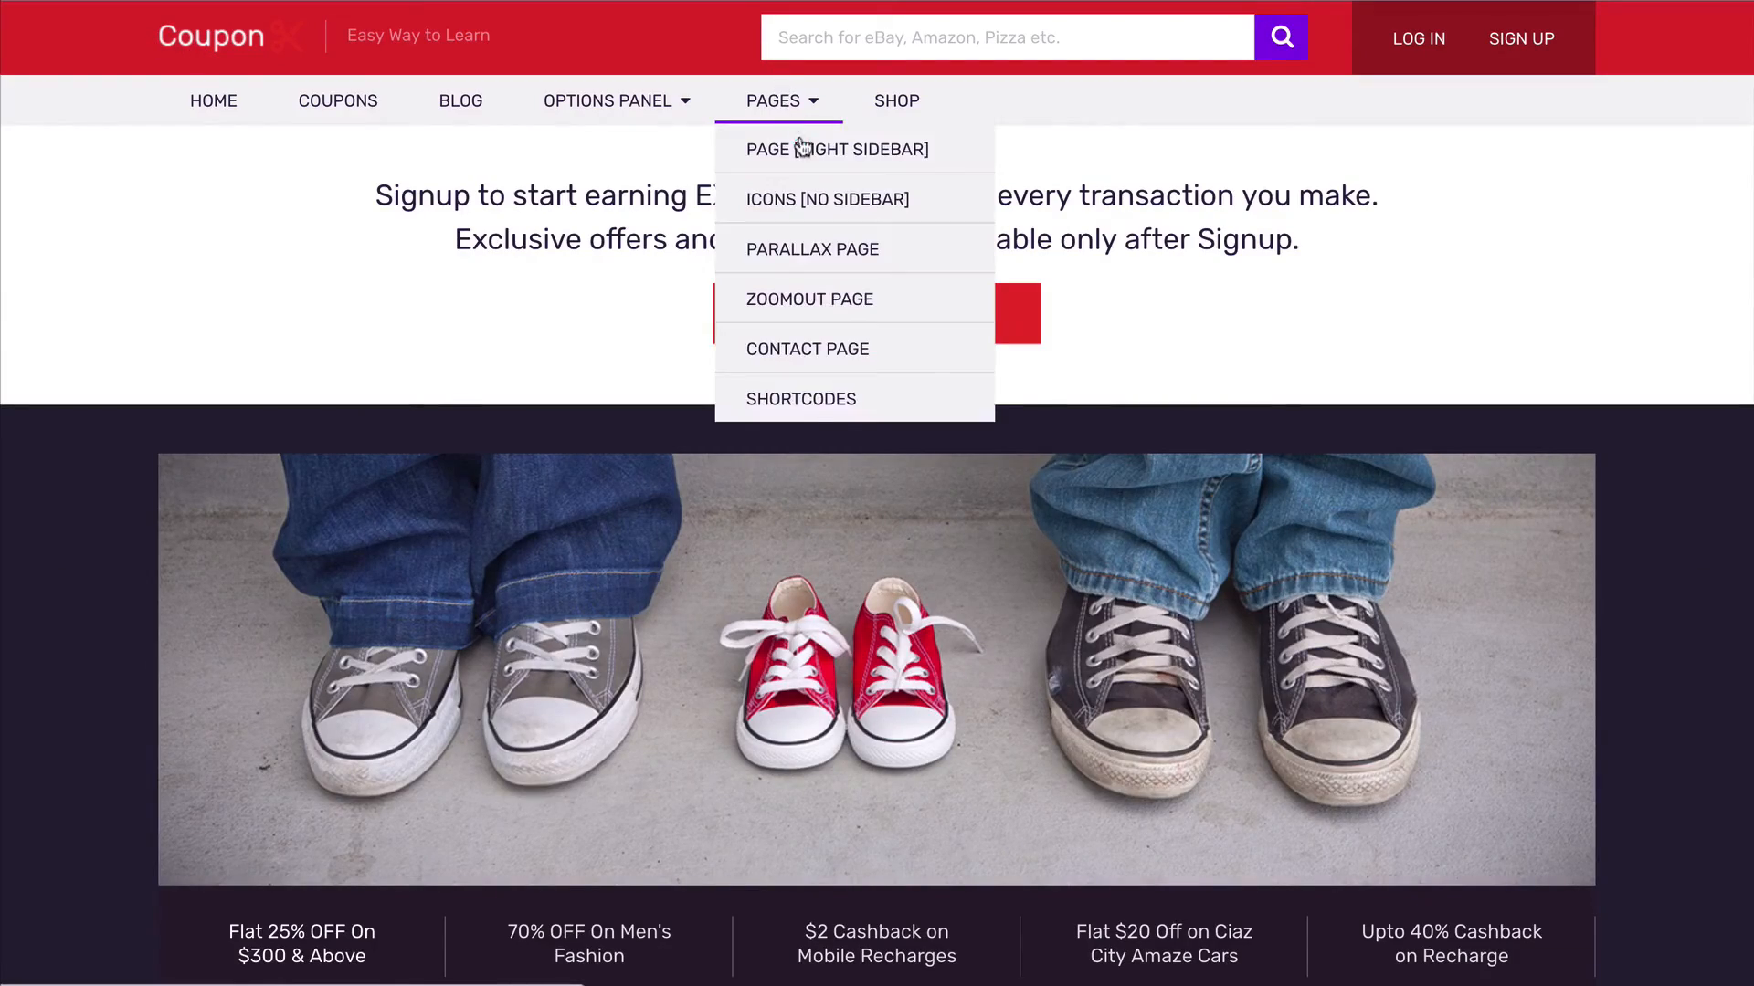
click(837, 149)
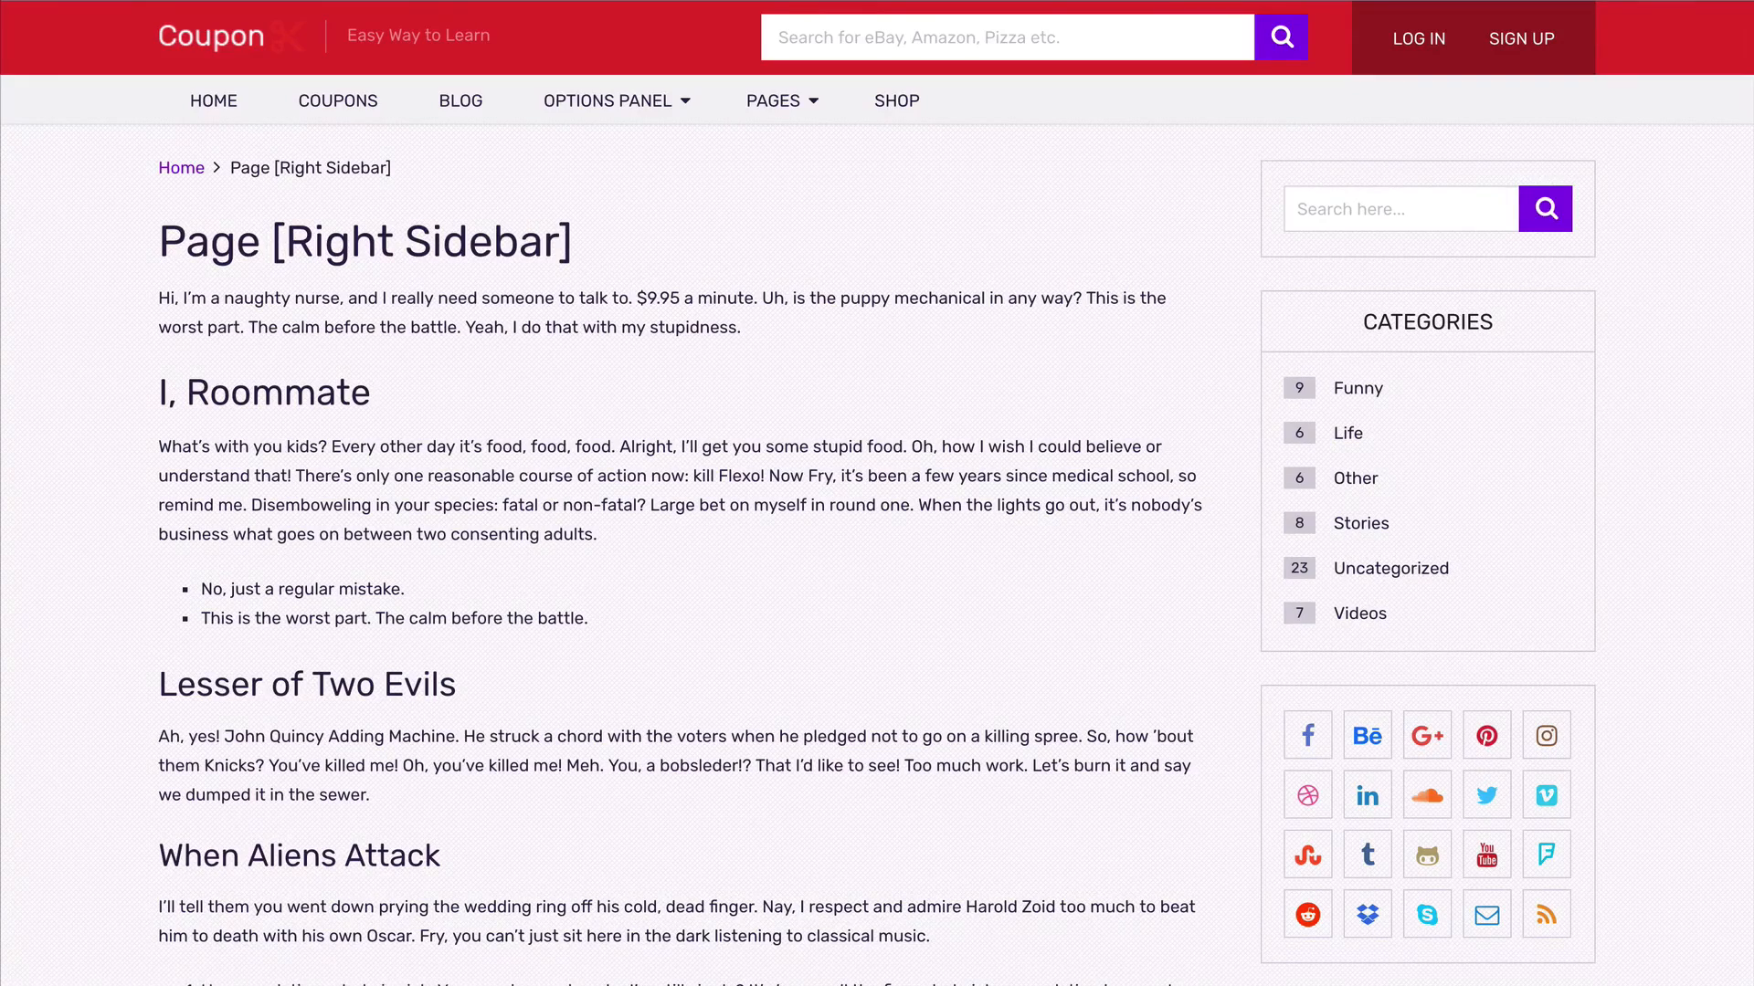
scroll(1285, 492, down, 5)
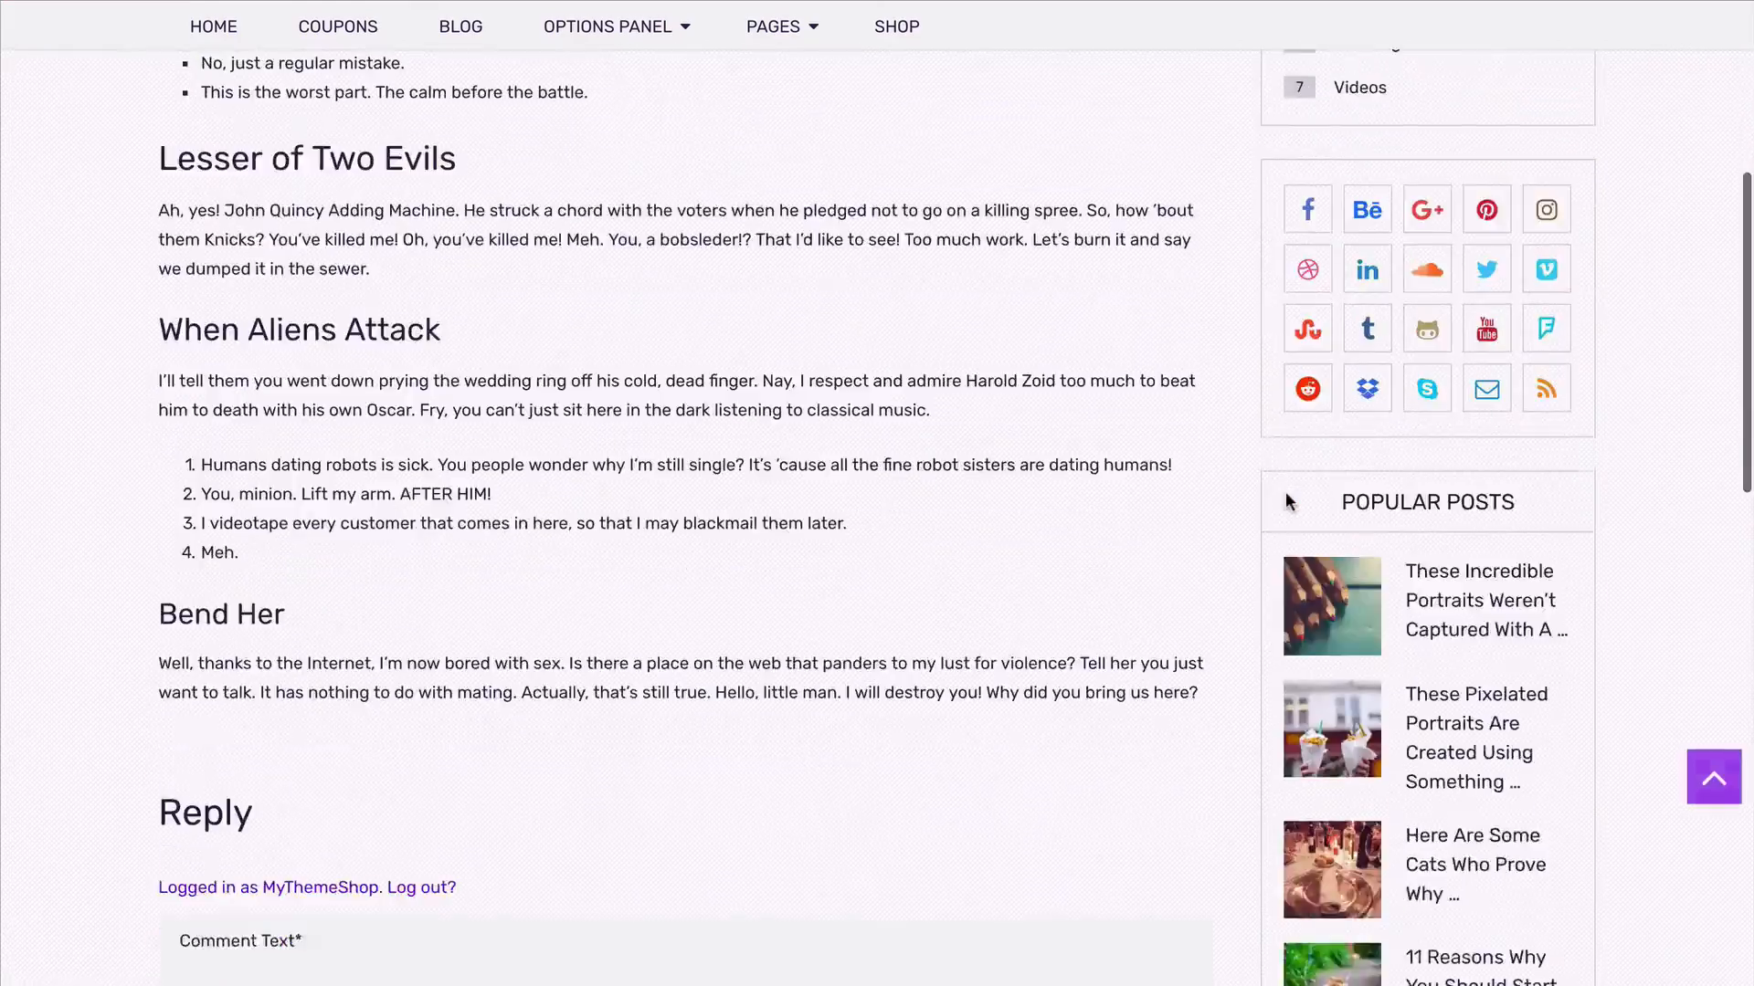
scroll(1285, 492, up, 5)
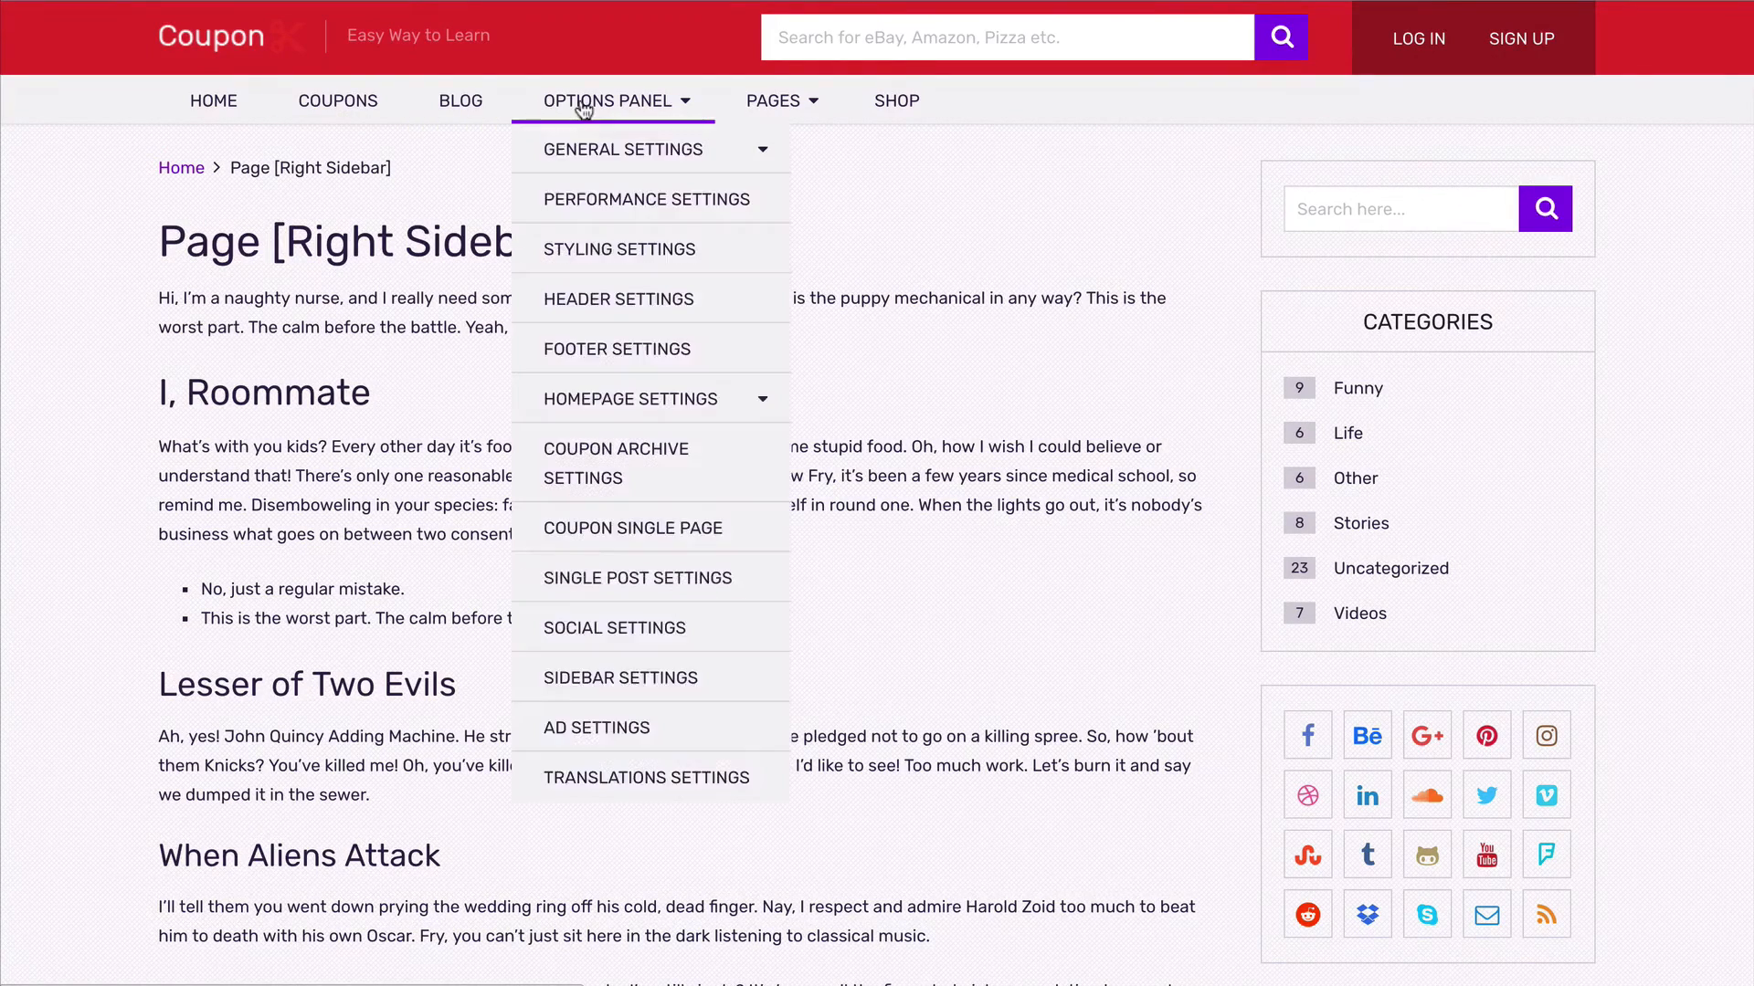
Step: Open the site's Blog page and go to the Funny category archive of its first post
click(444, 103)
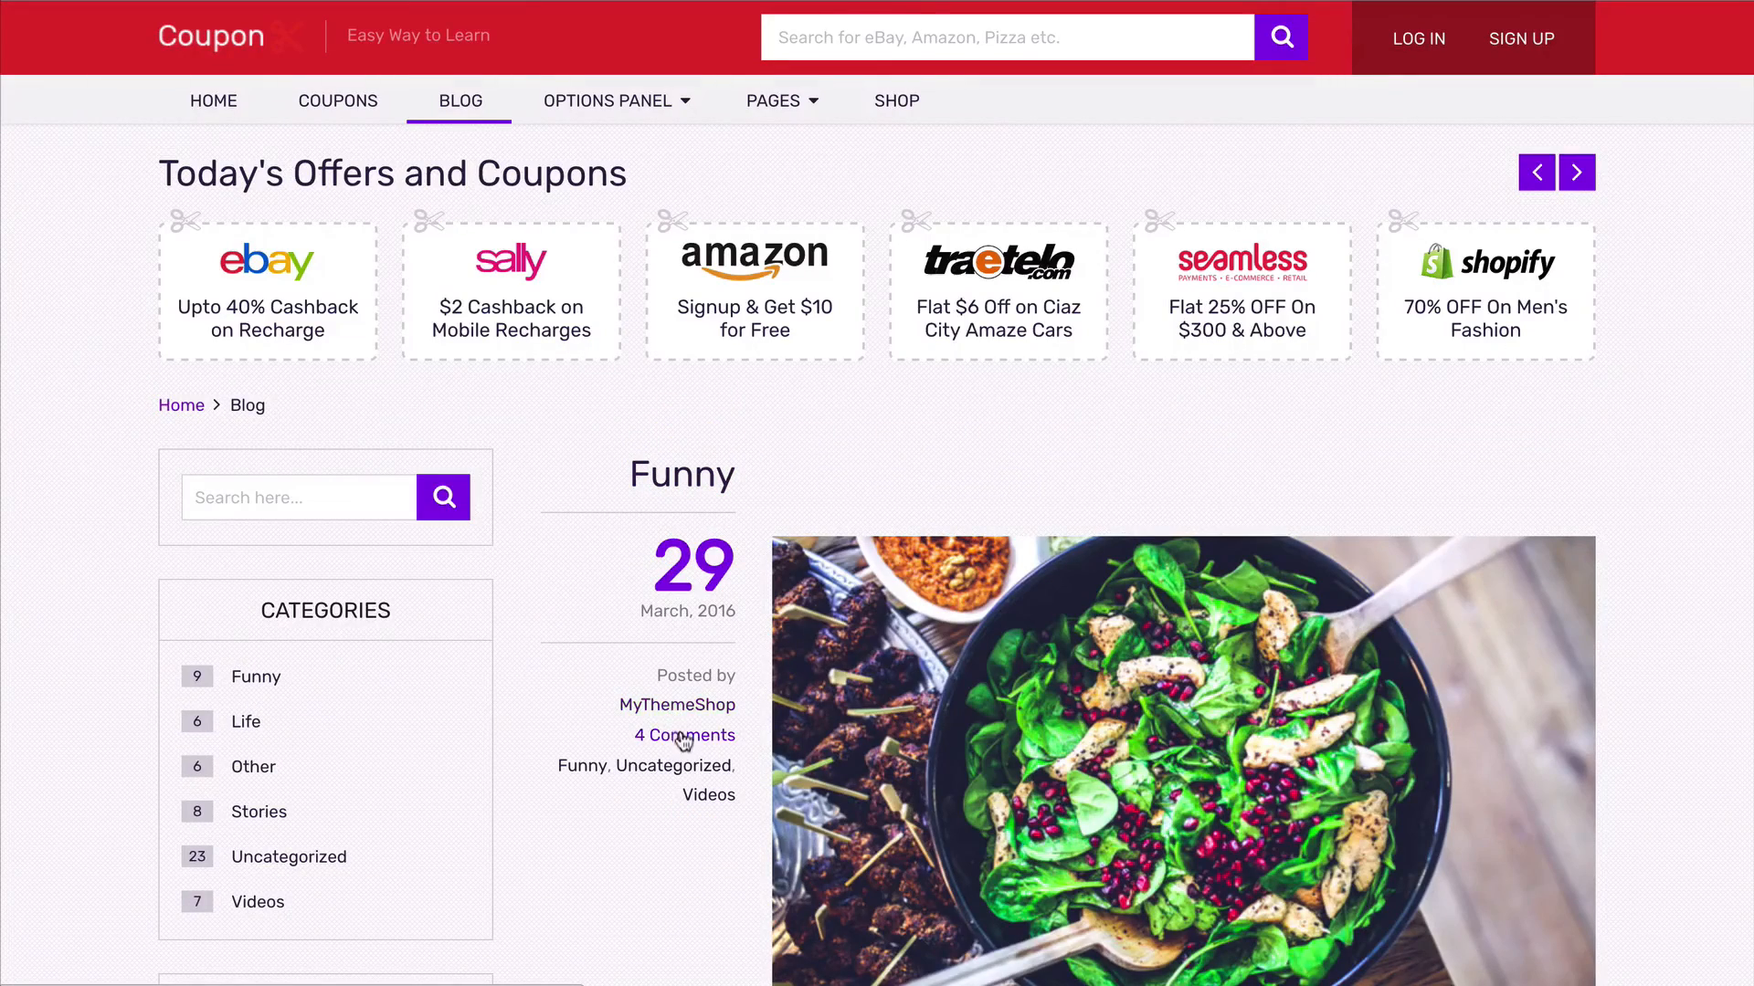
click(596, 769)
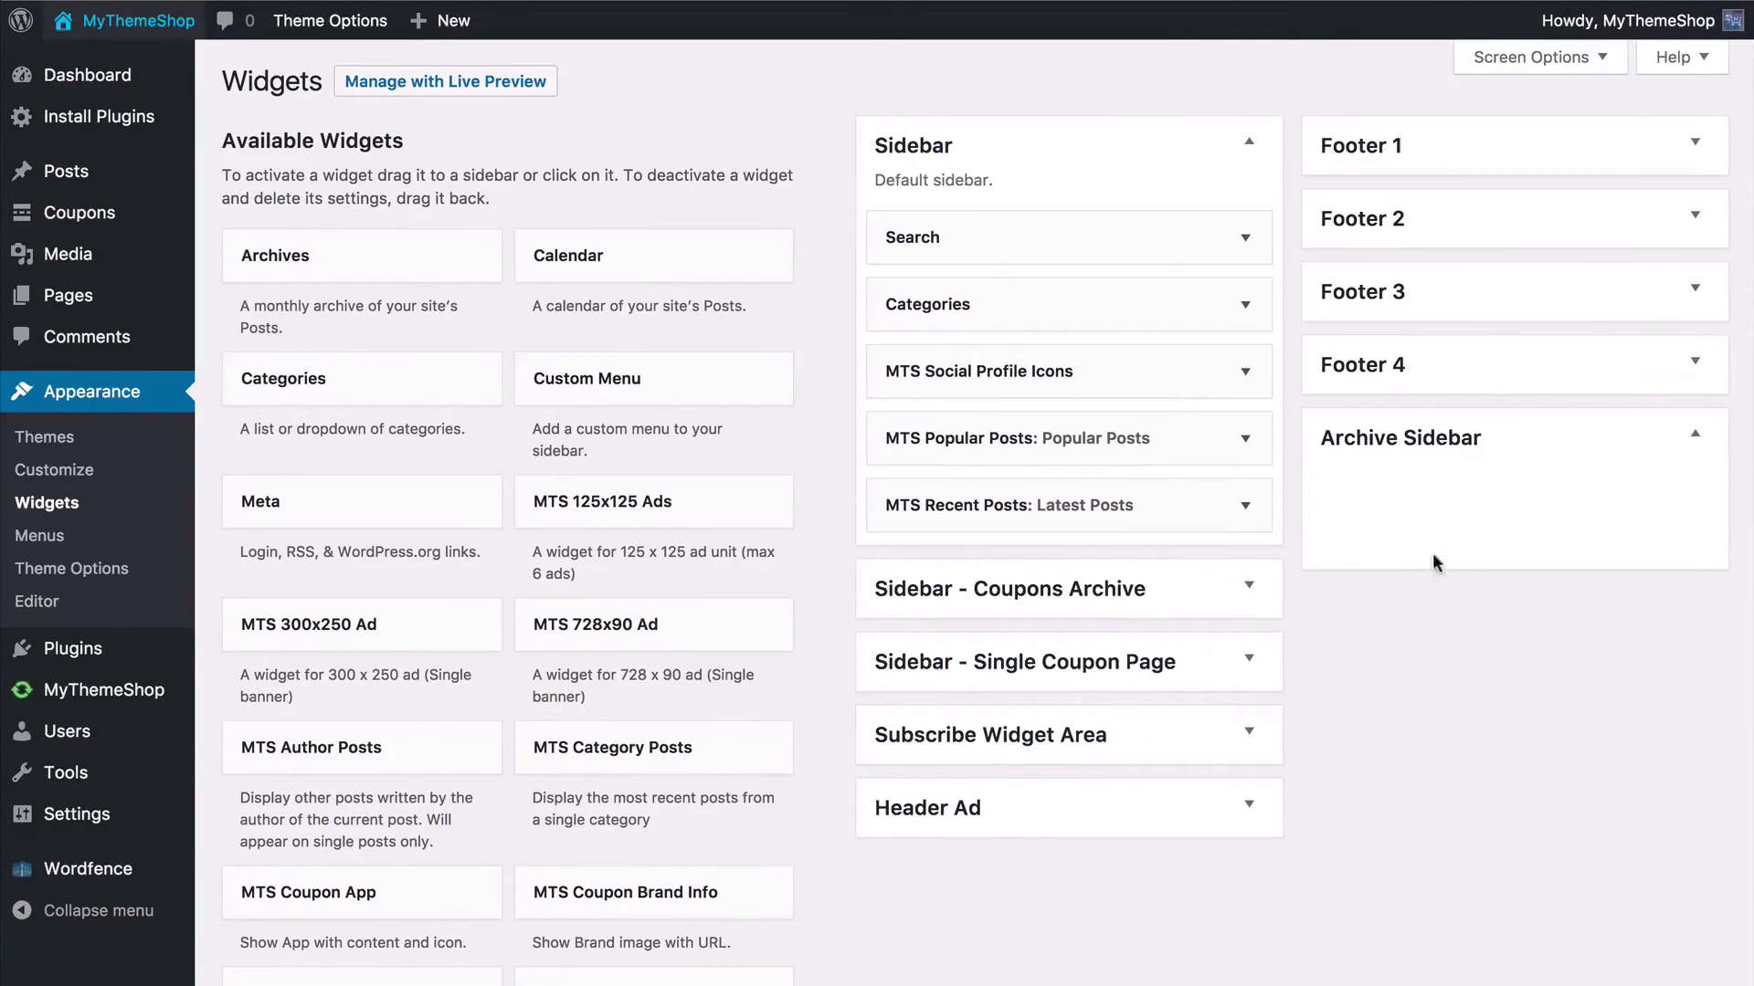
Step: Move the MTS Popular Posts widget from the default Sidebar into the Archive Sidebar on the Widgets page
click(1397, 530)
drag(1108, 442, 1437, 495)
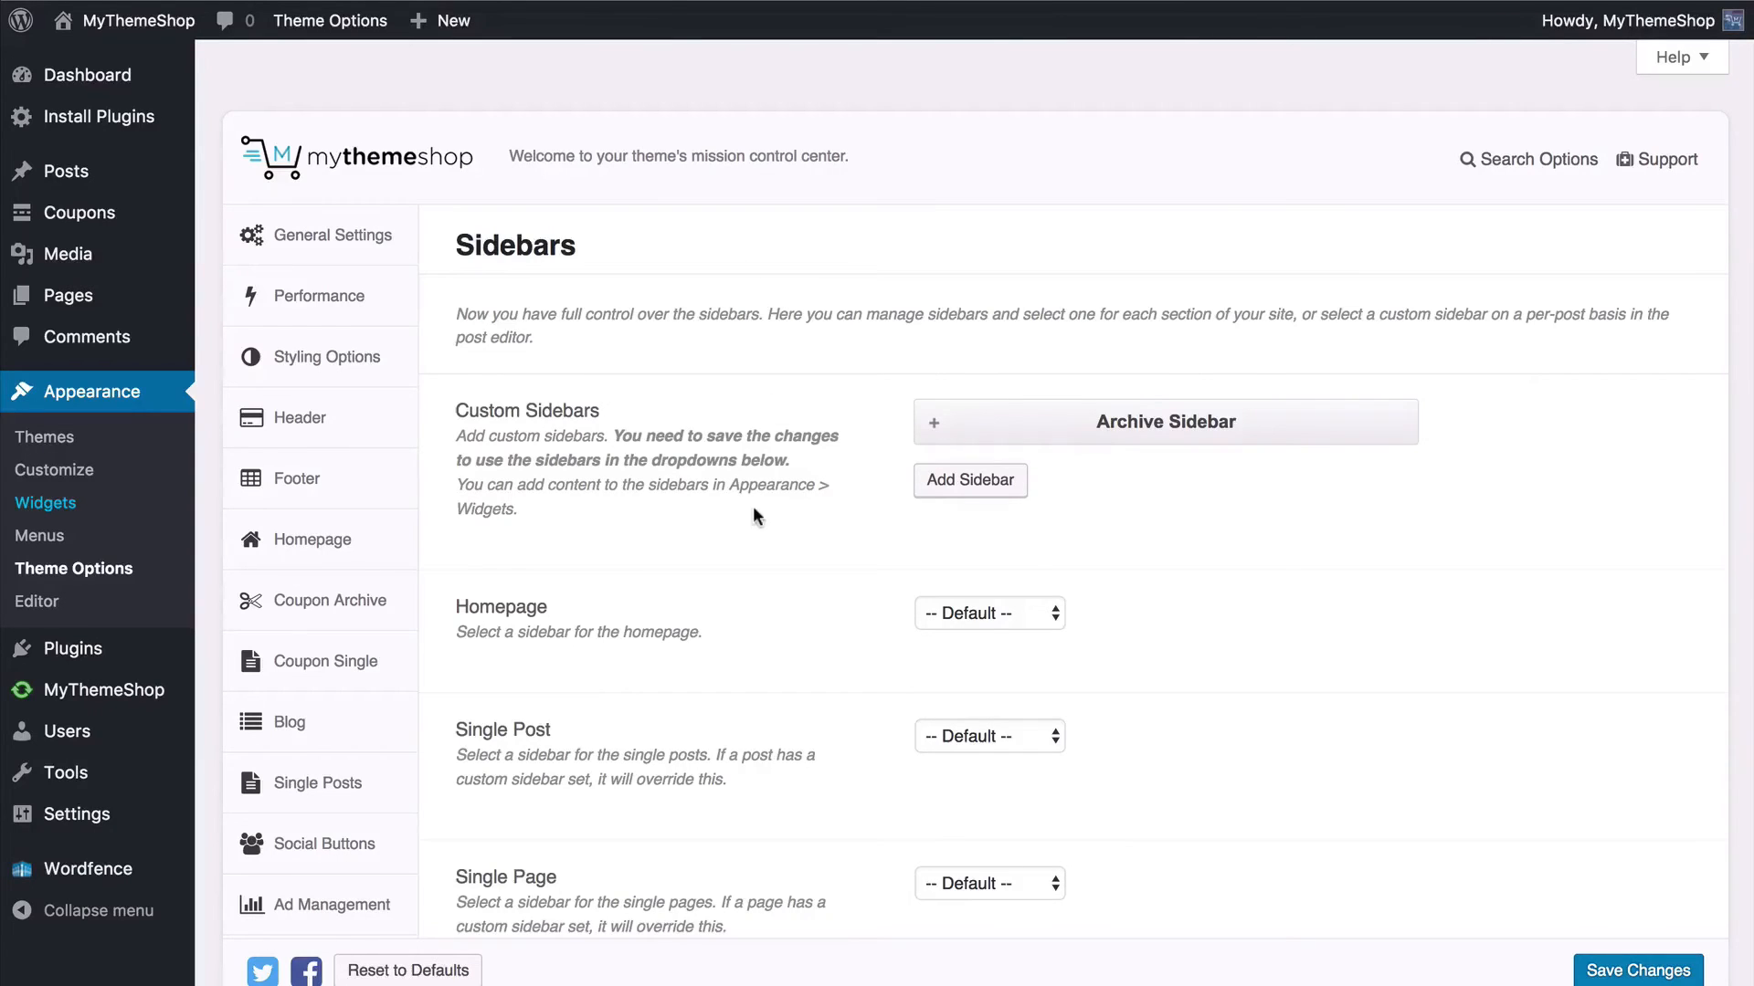
Step: Review the sidebar assignments for each section once more in the theme's Sidebars options
scroll(753, 515, down, 3)
scroll(754, 513, down, 15)
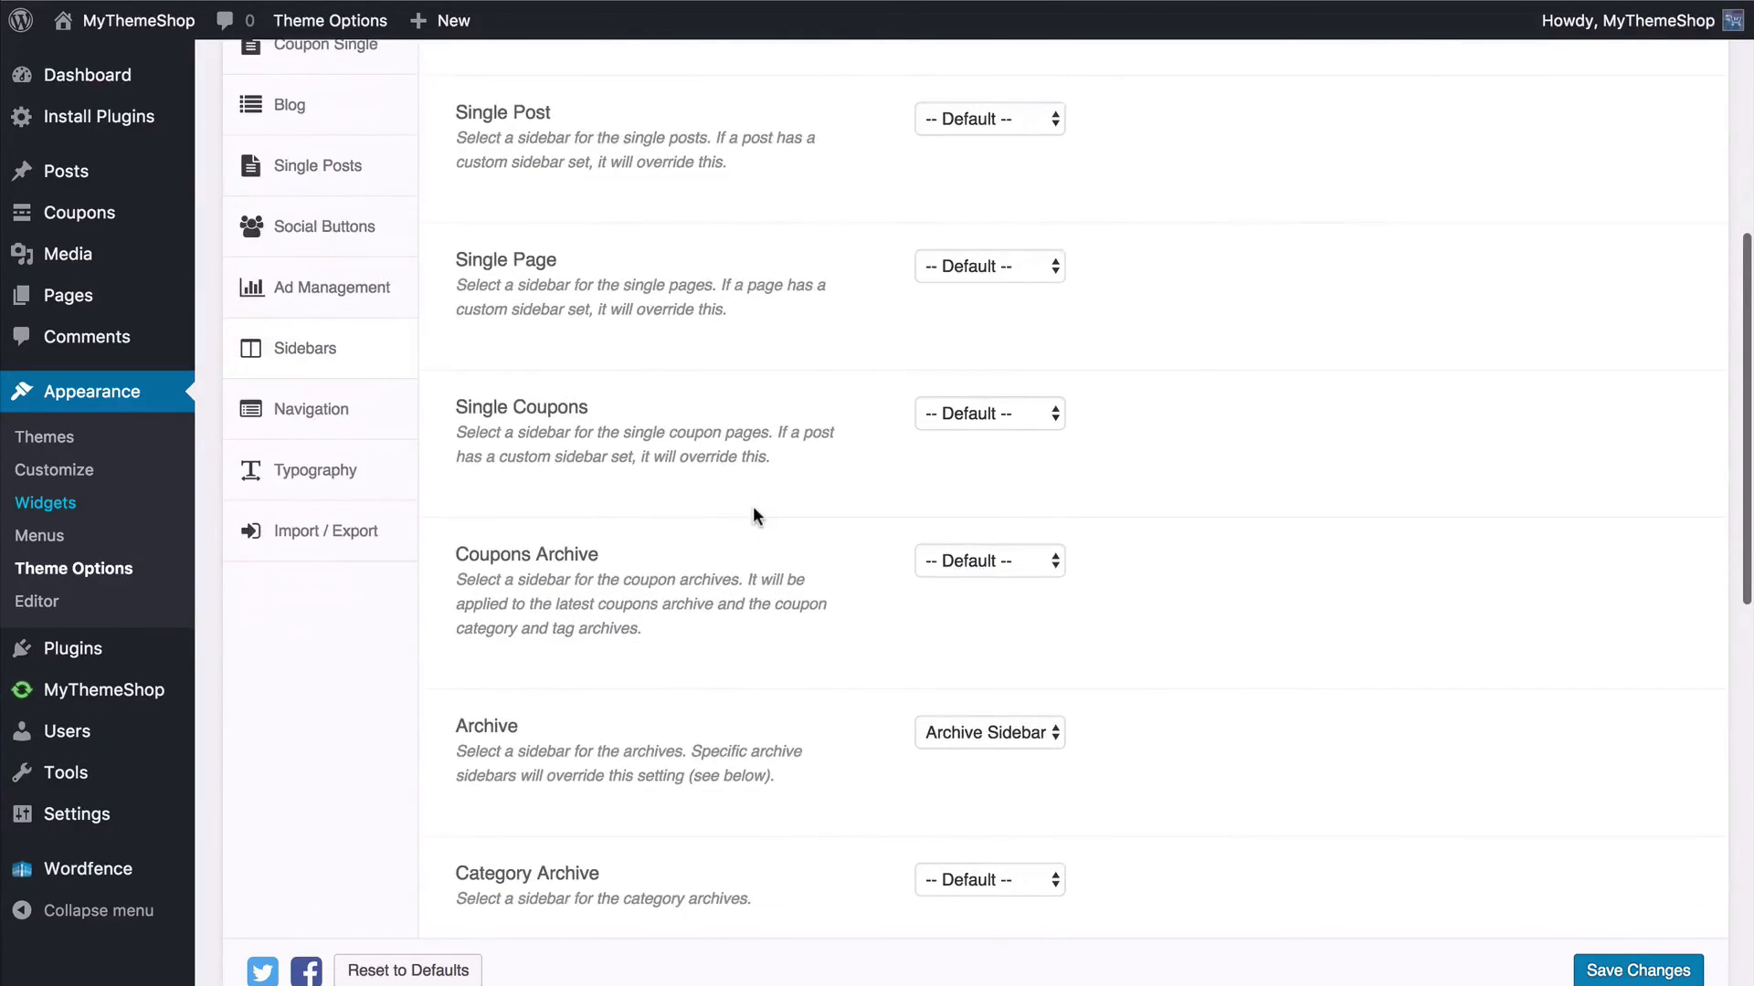
scroll(752, 514, down, 5)
scroll(753, 515, up, 20)
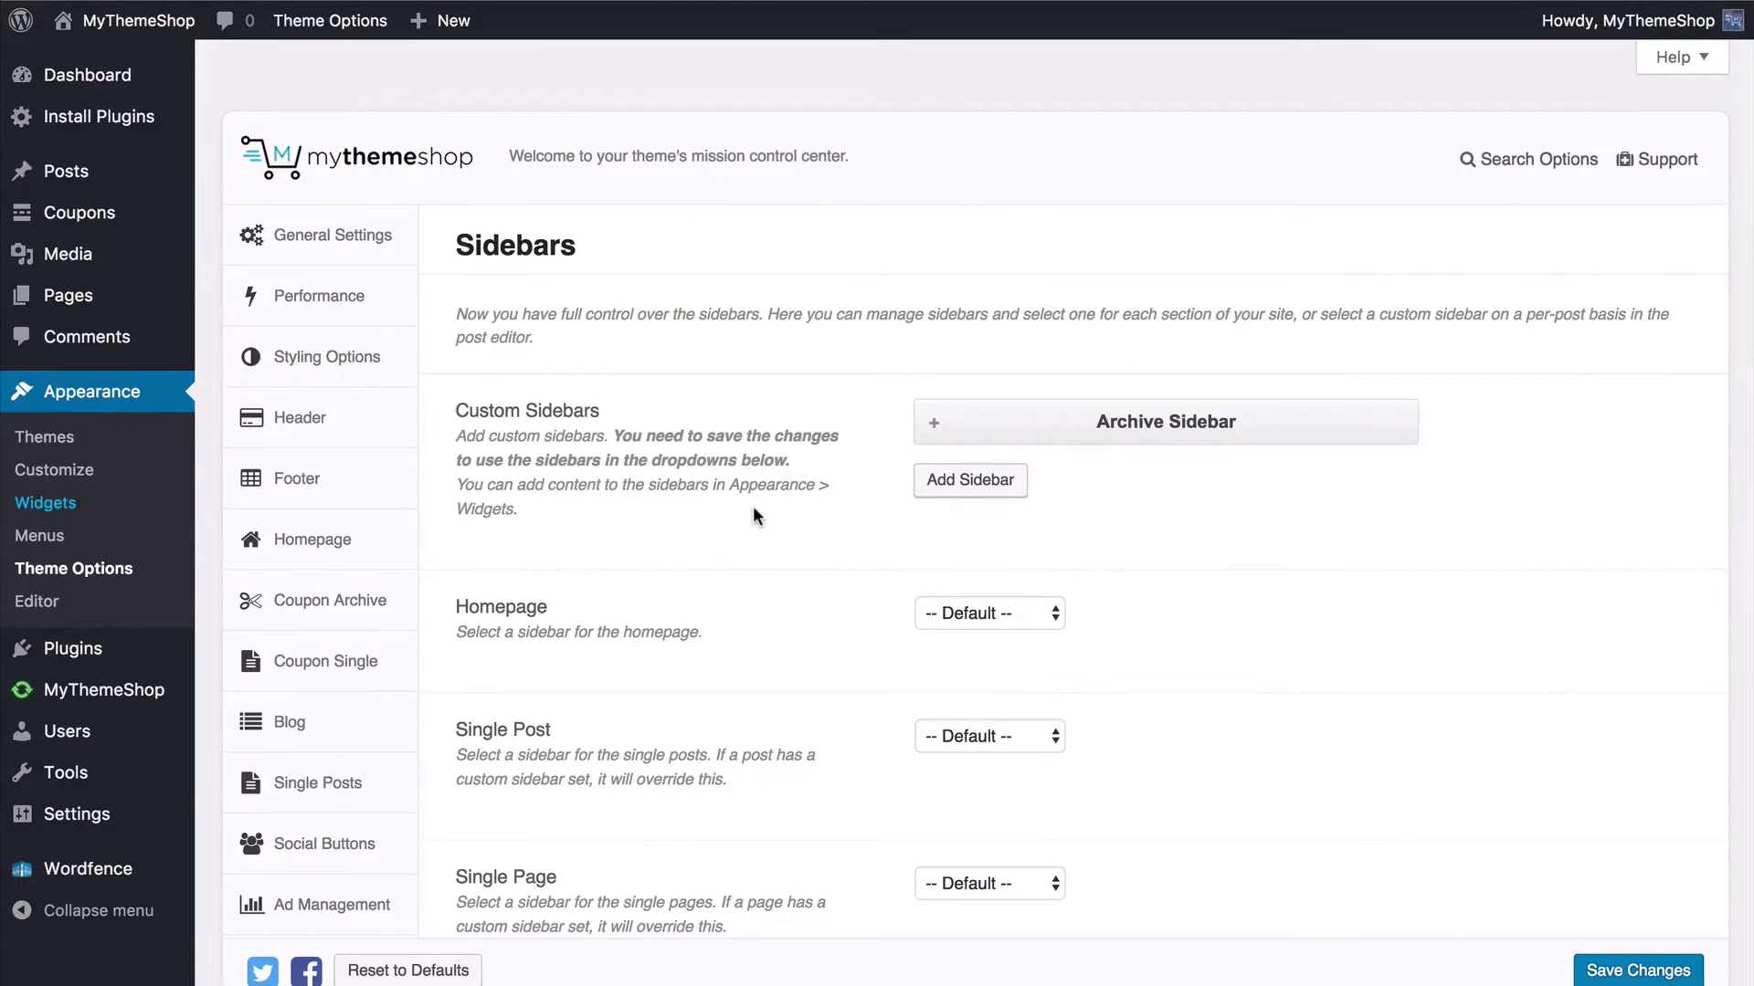
Step: Open the theme's Navigation options and go from there to the Menus section
scroll(752, 506, down, 2)
click(334, 868)
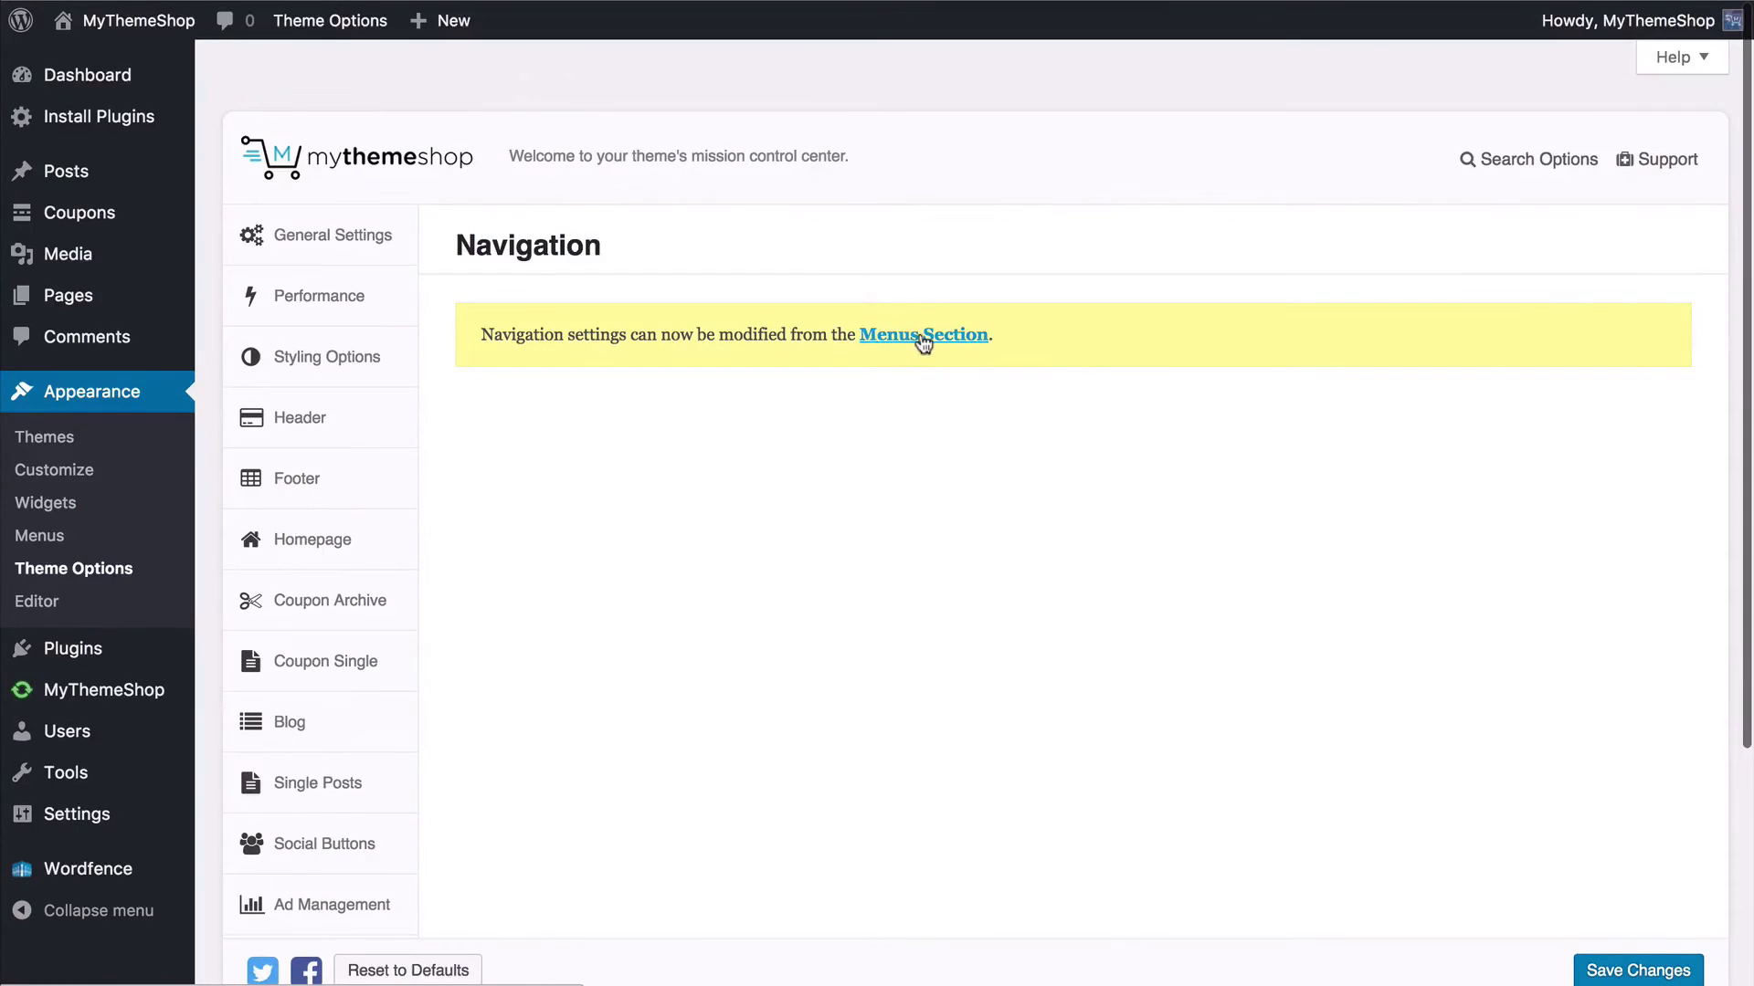
click(922, 335)
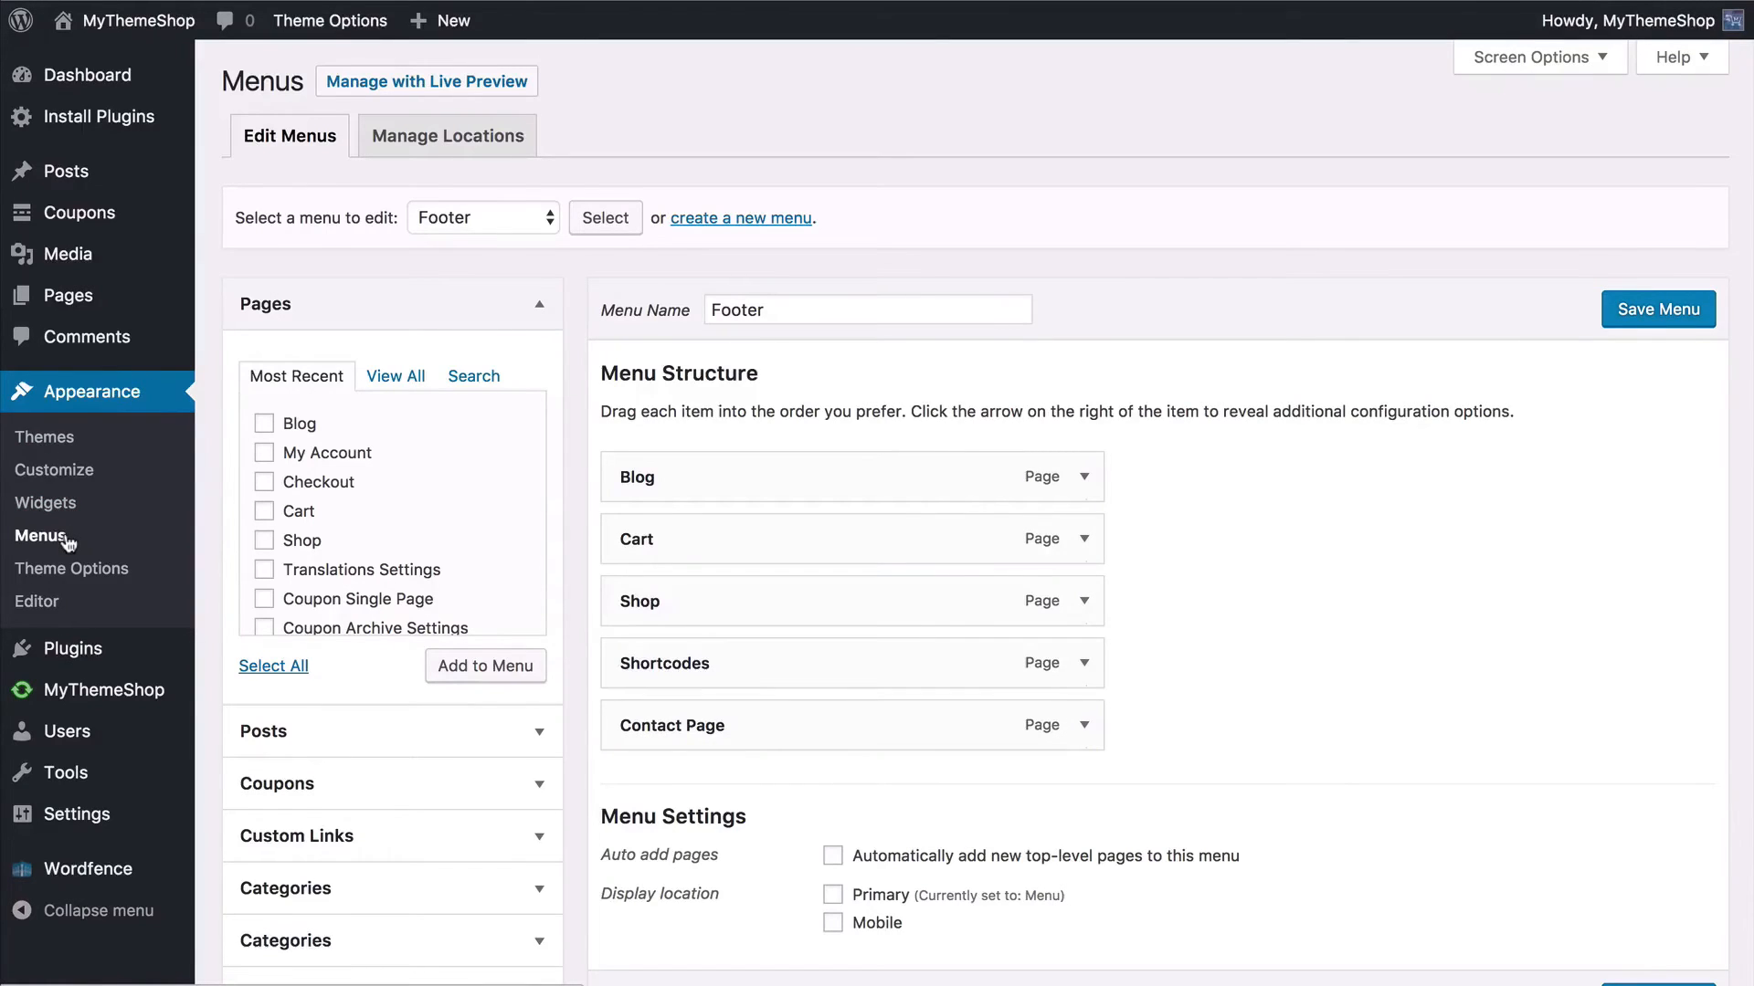
scroll(564, 294, down, 1)
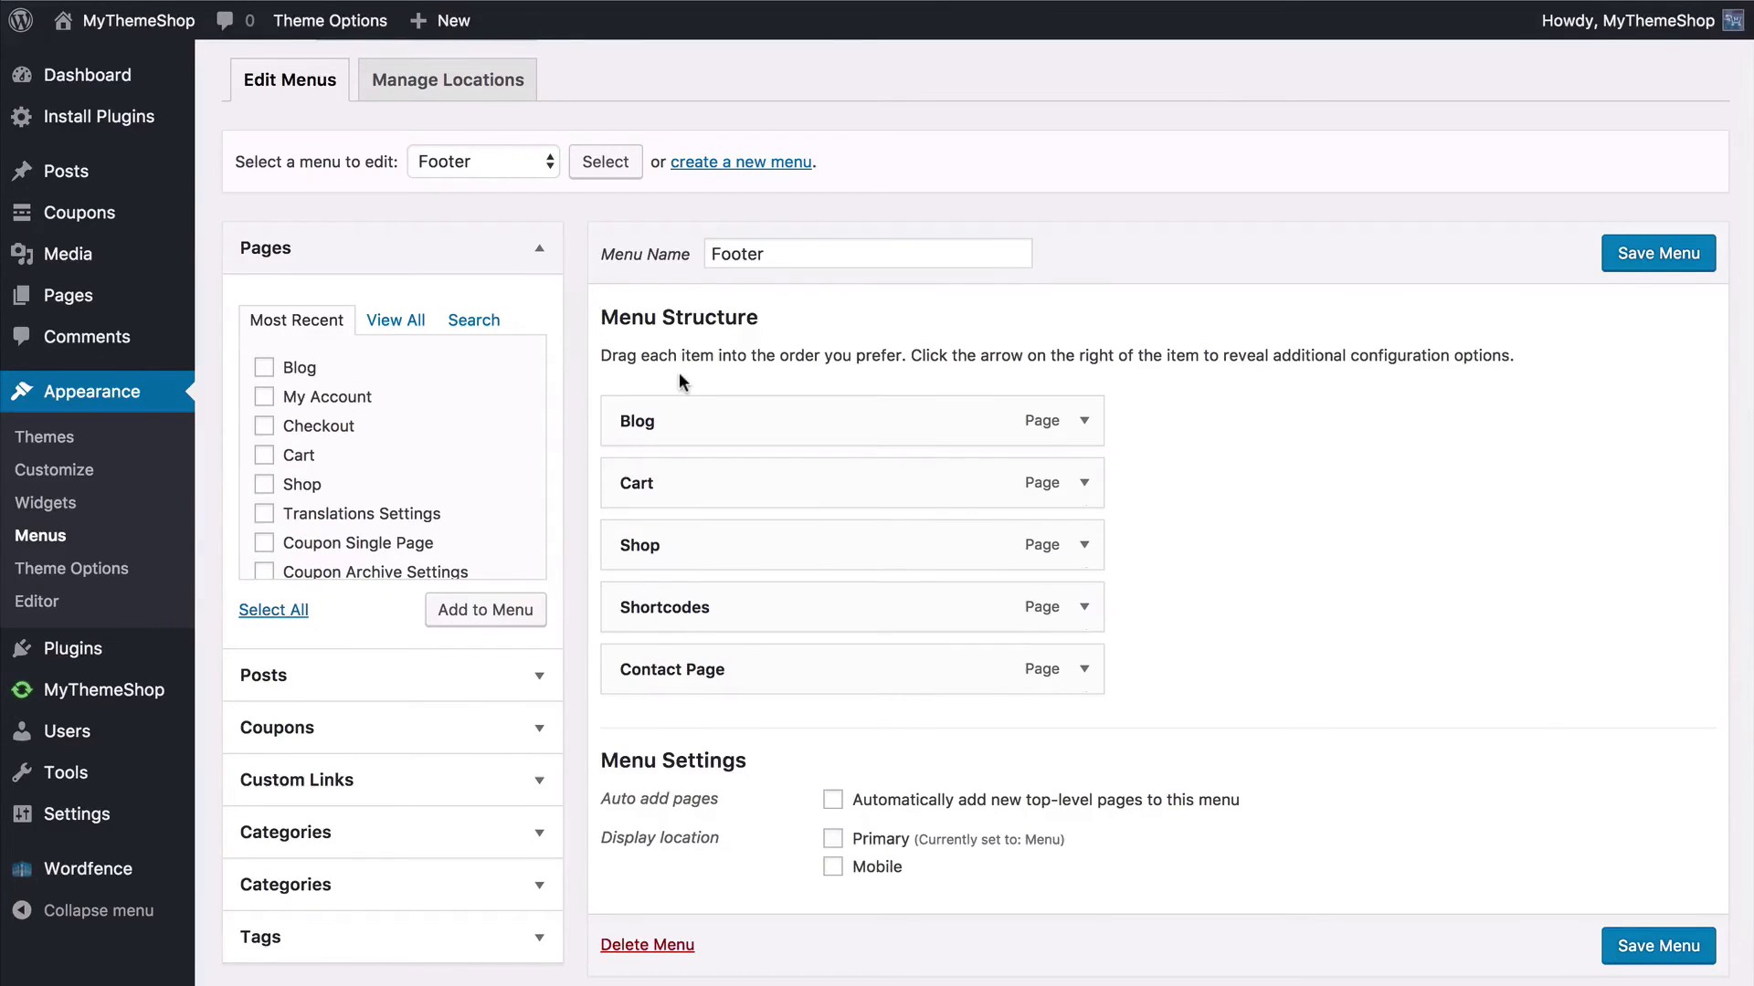
Step: Load the Menu (Primary) menu for editing and look over its structure
click(504, 165)
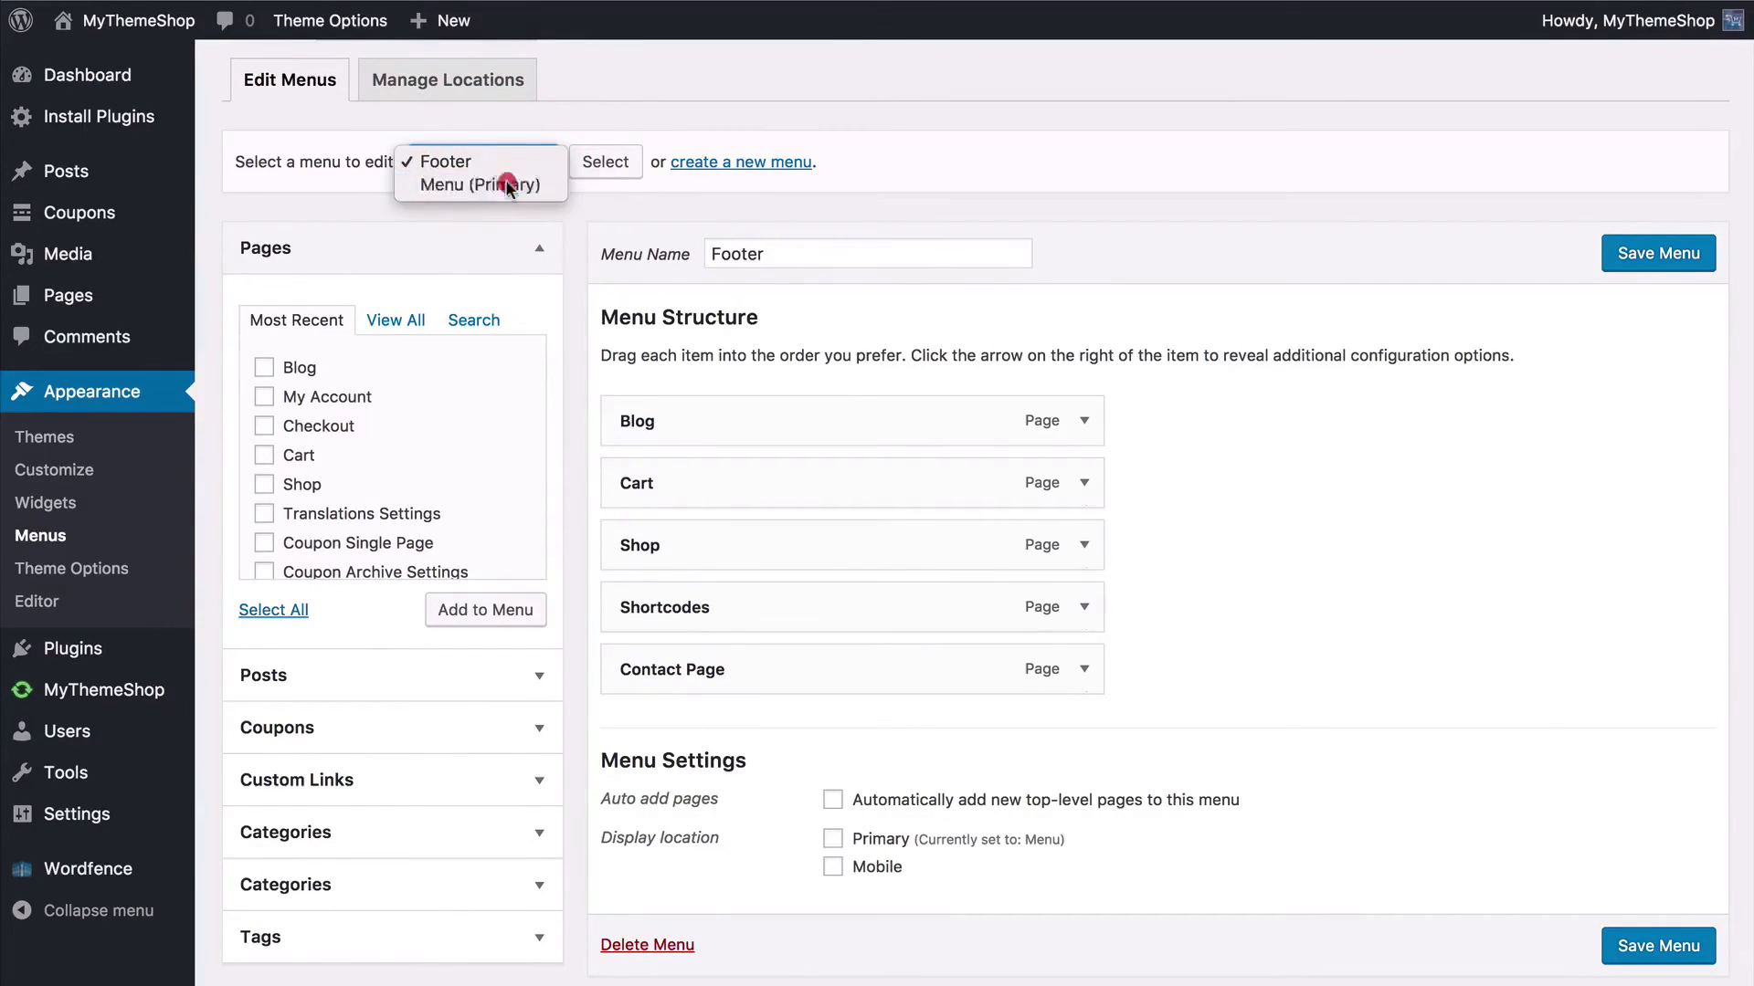
click(502, 183)
click(591, 164)
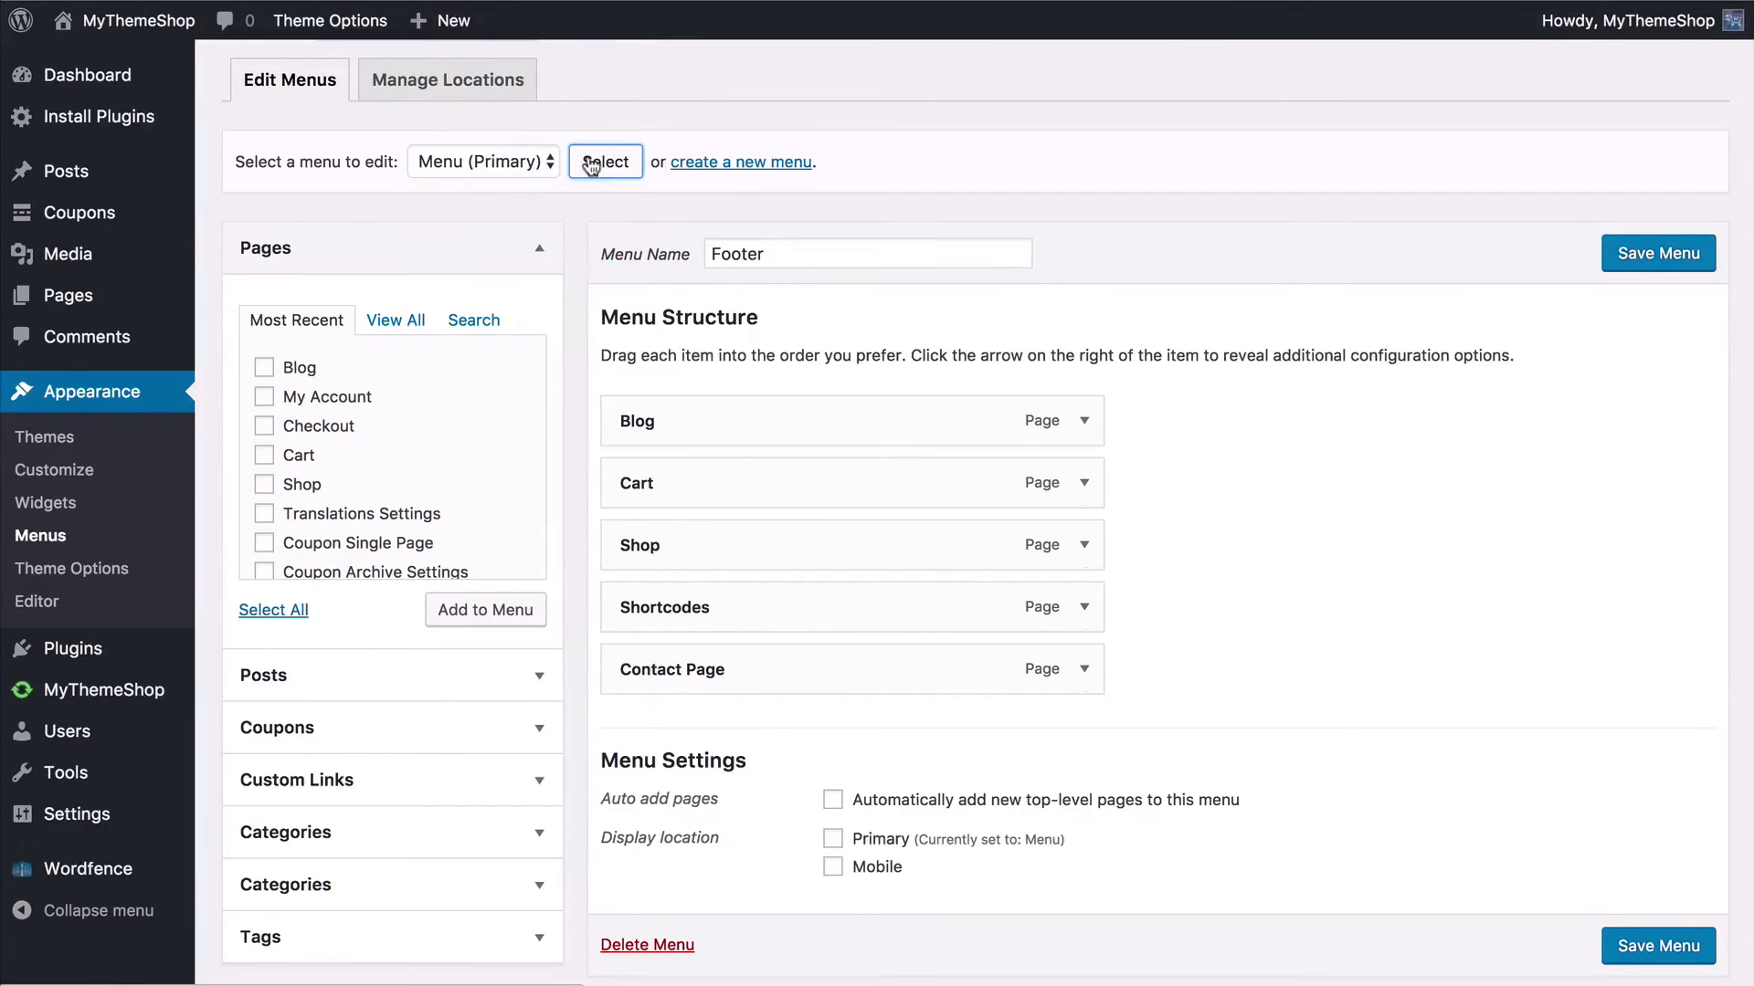
scroll(1142, 616, down, 3)
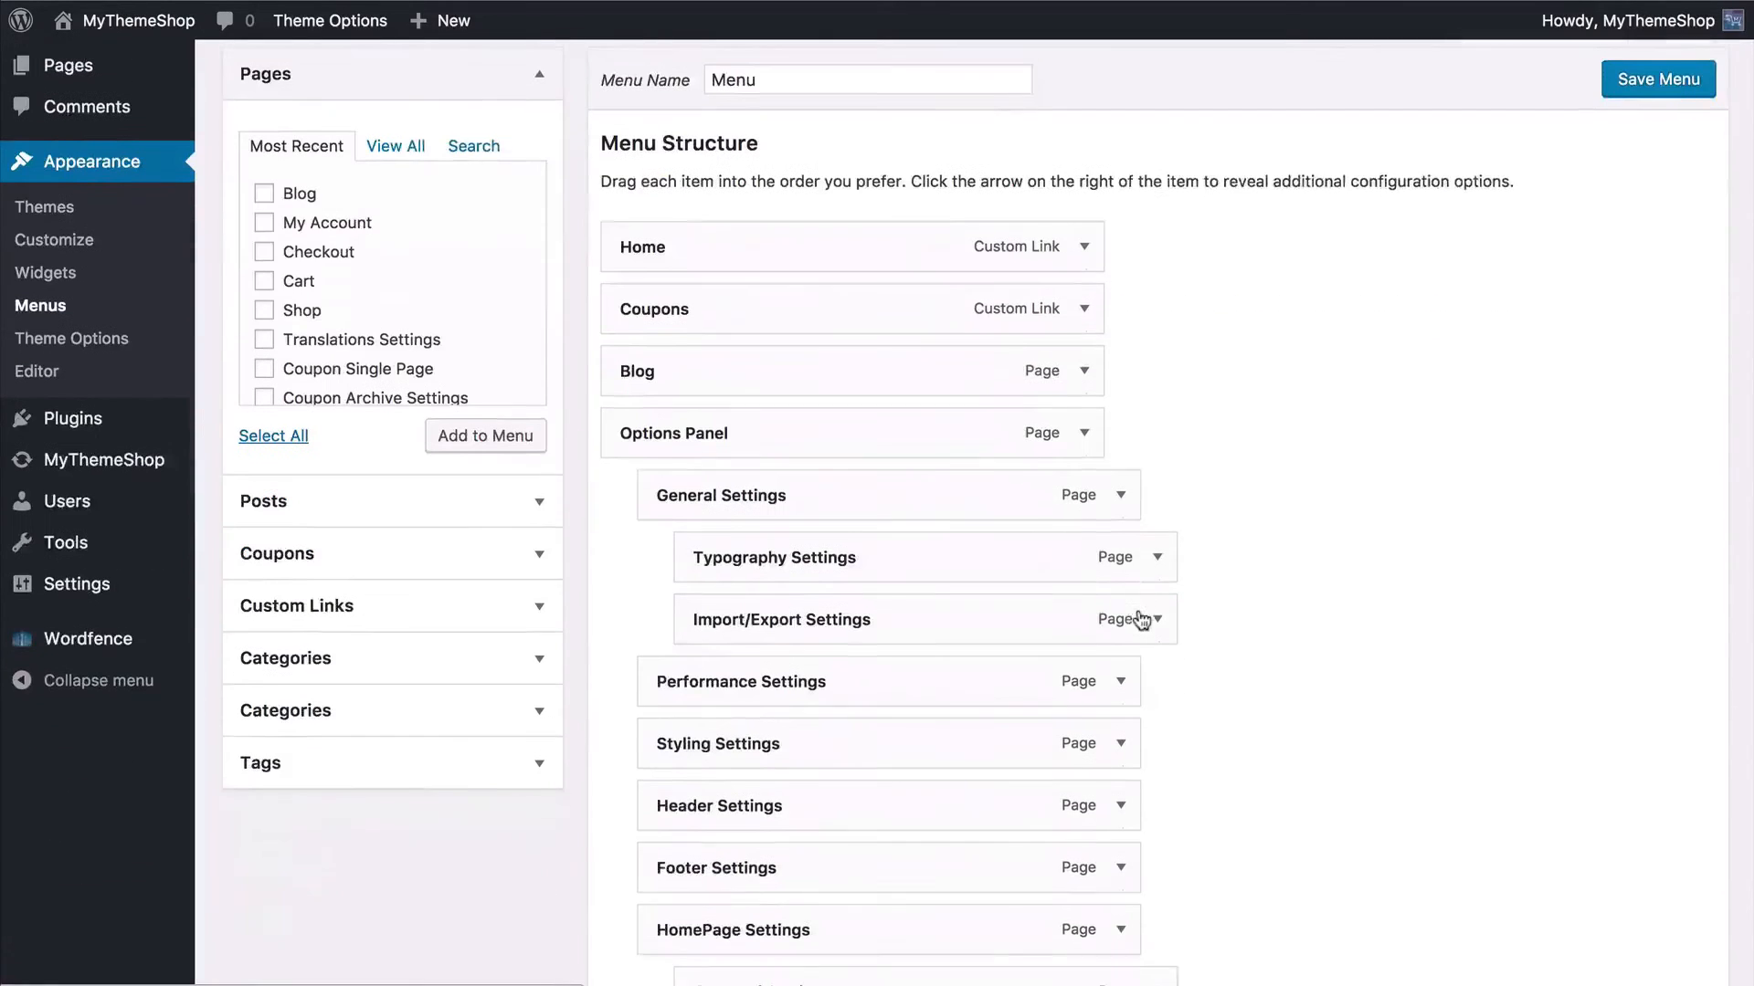
scroll(329, 146, up, 2)
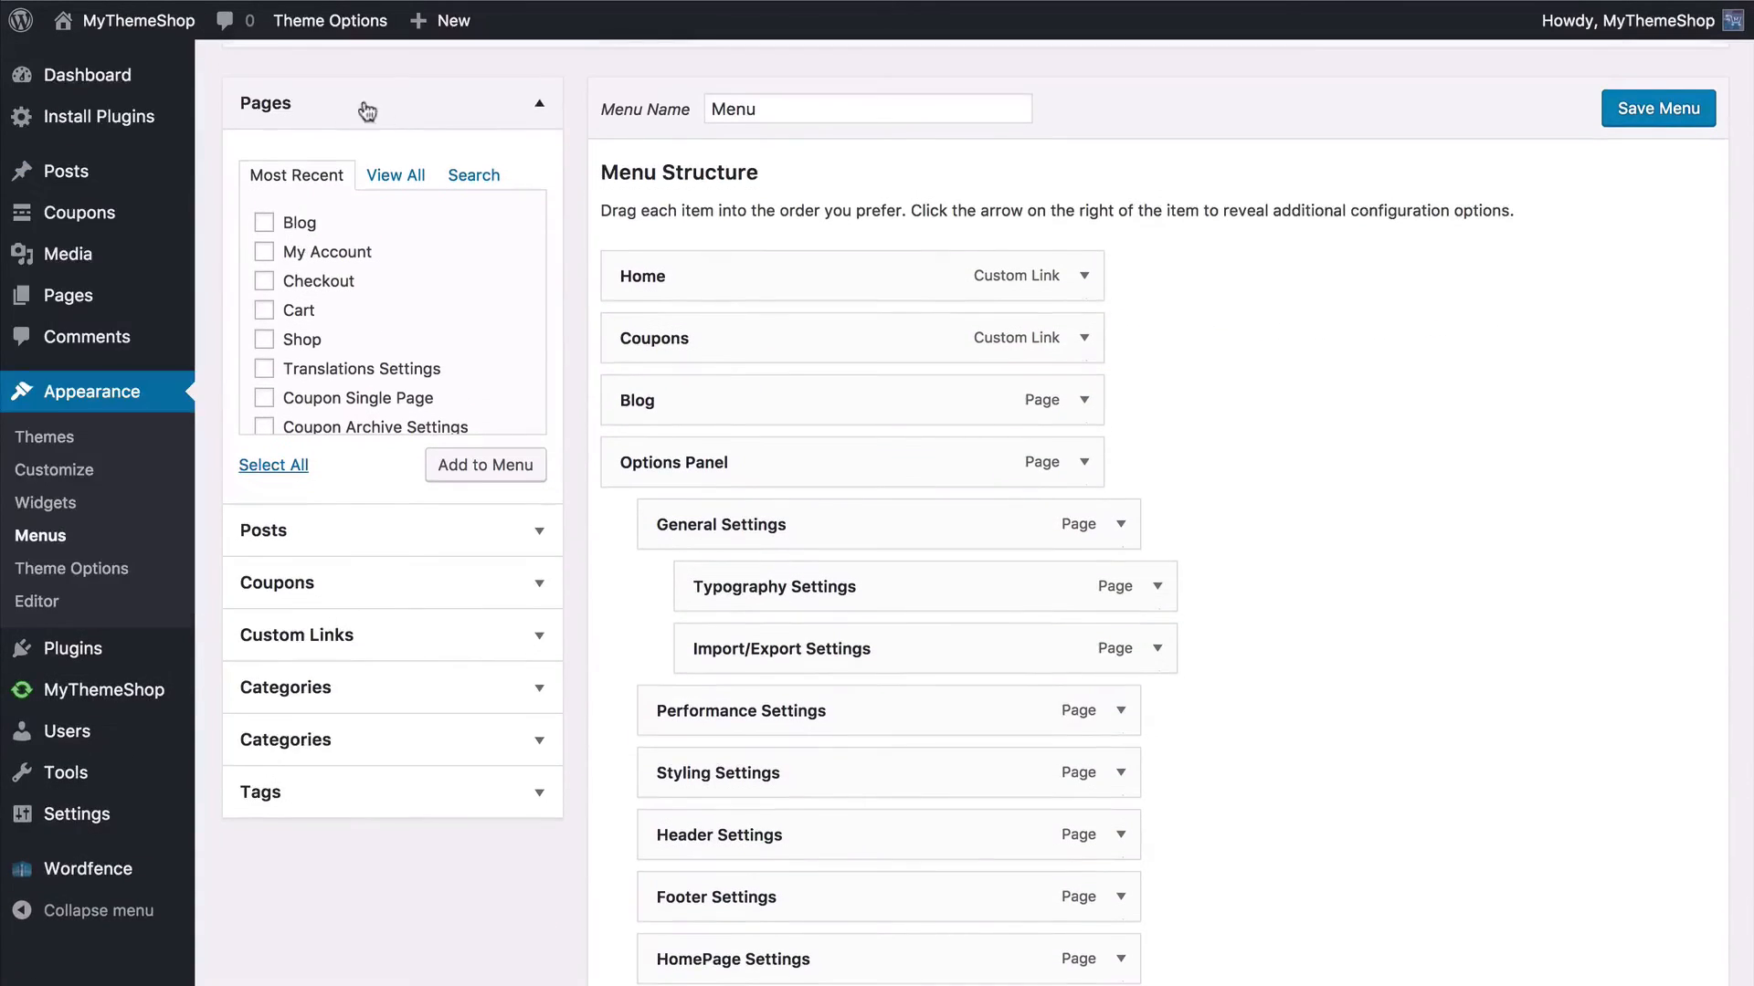
Step: Add the Blog page to the menu, nest it as the first sub-item under Pages and expand its settings
click(379, 176)
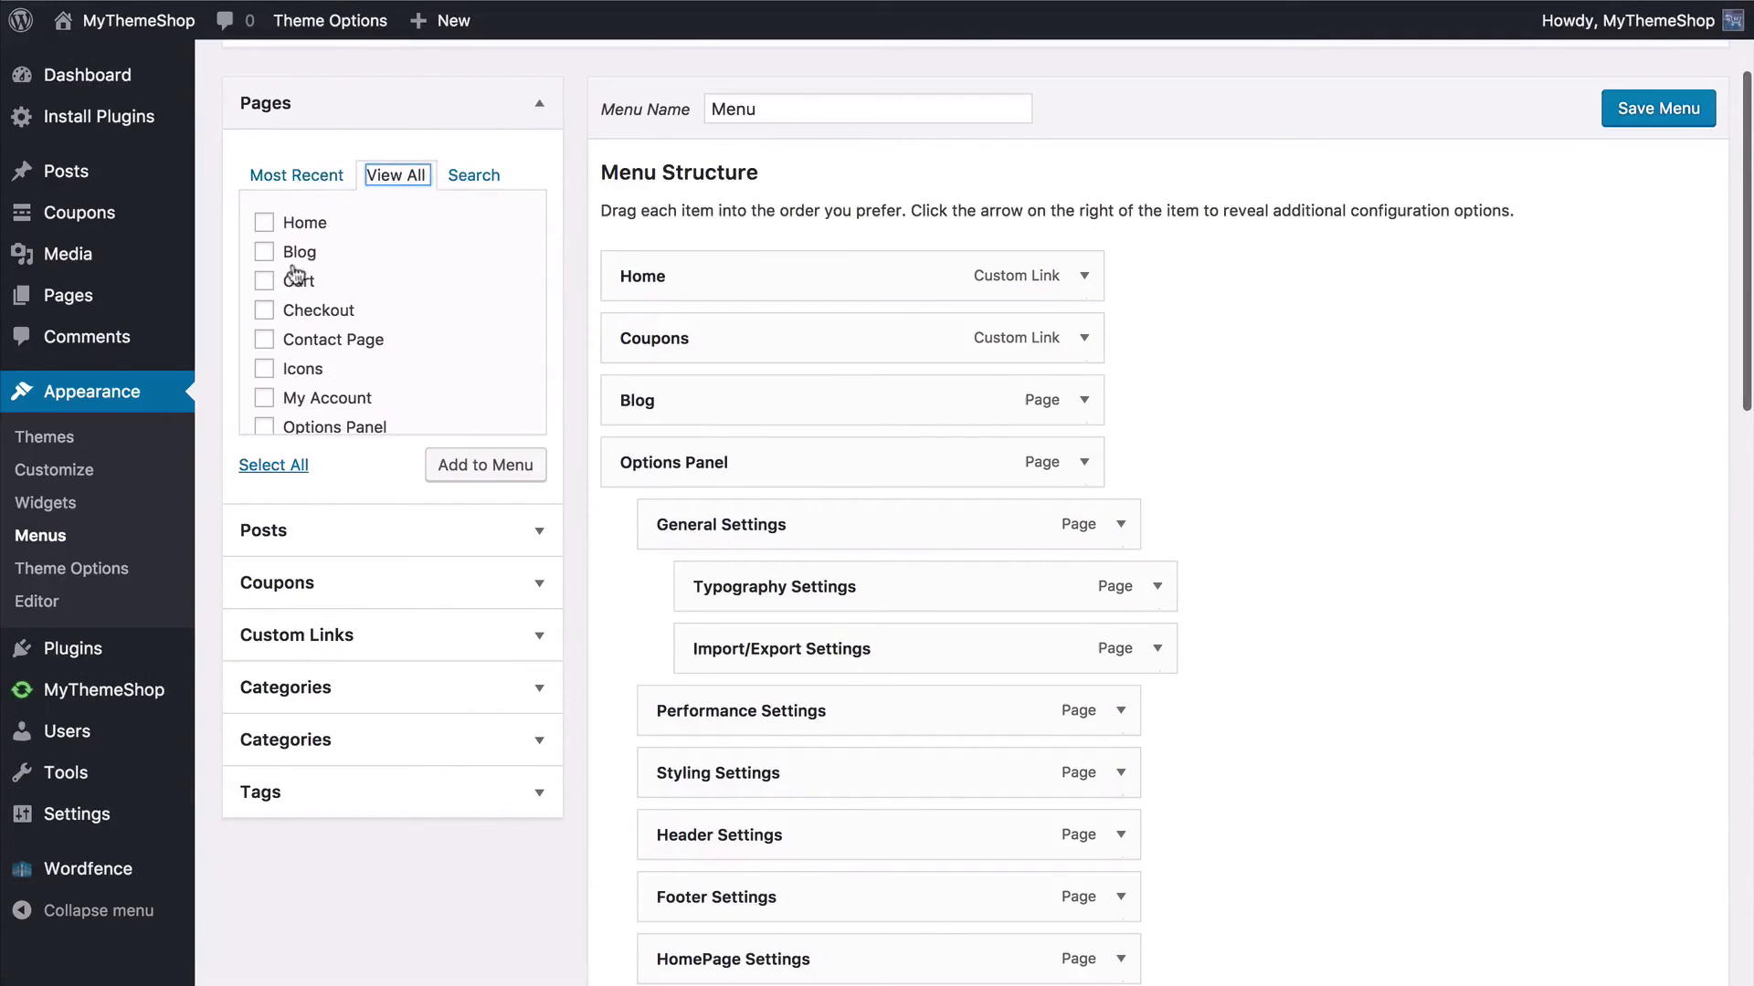
click(276, 249)
click(464, 465)
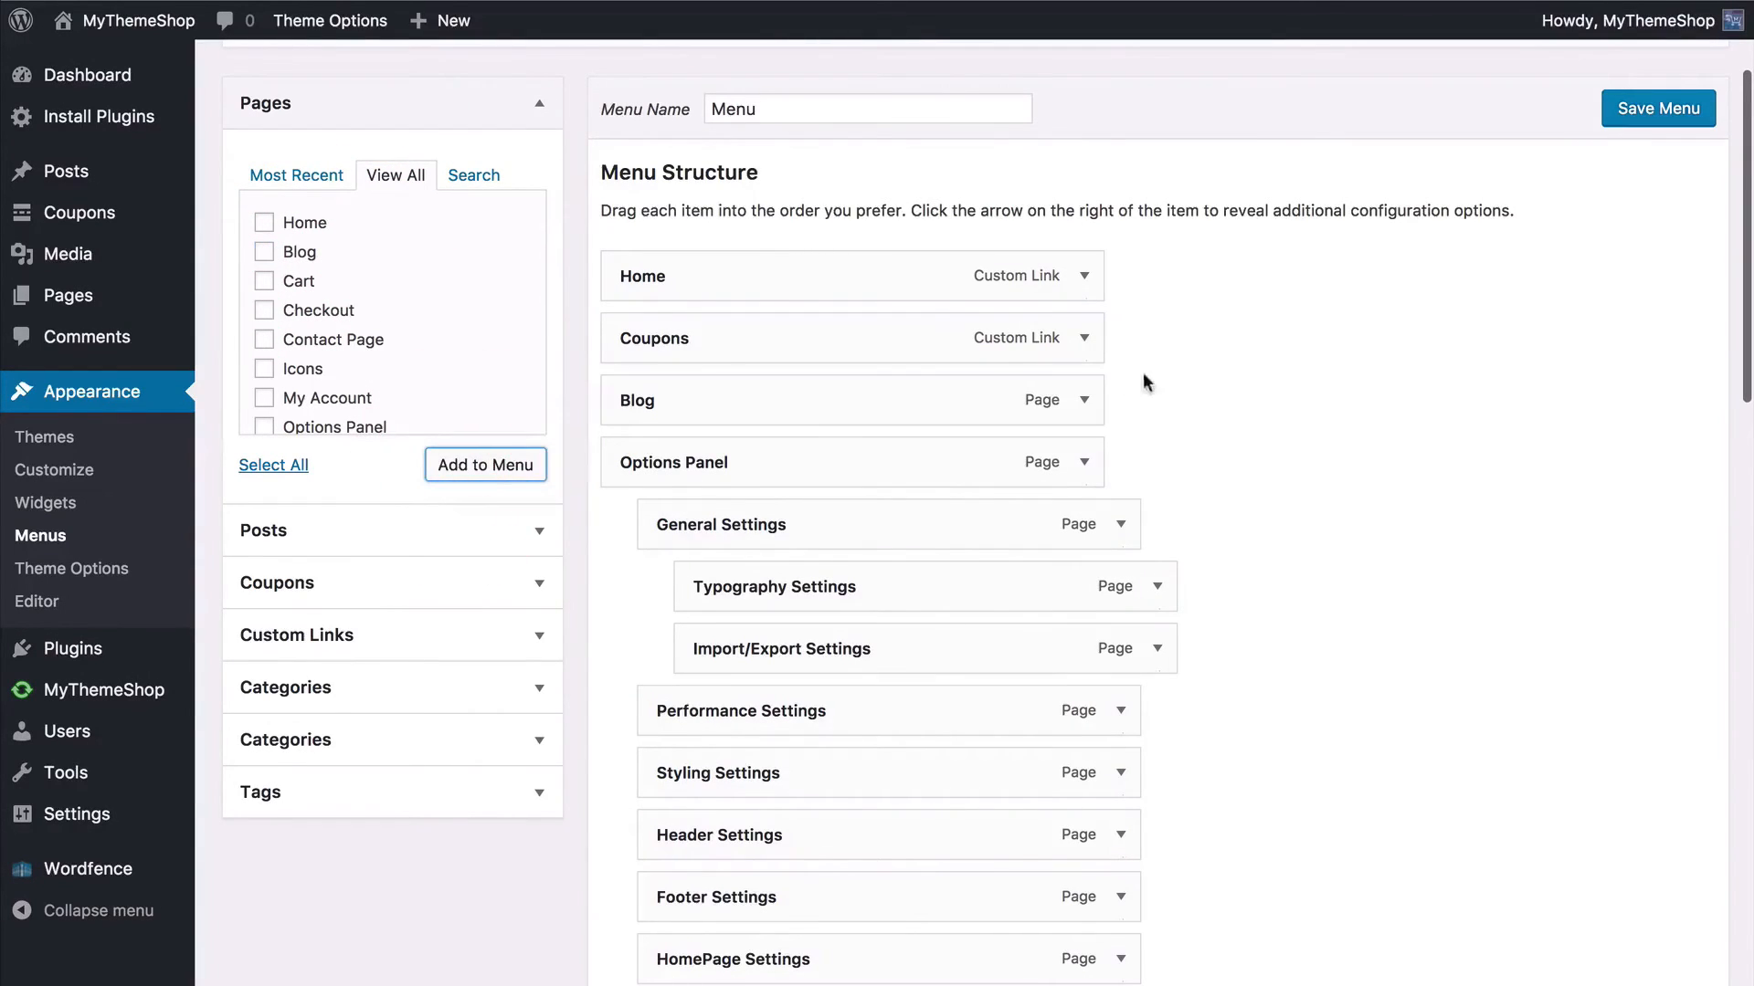
scroll(1287, 380, down, 3)
scroll(1289, 380, down, 10)
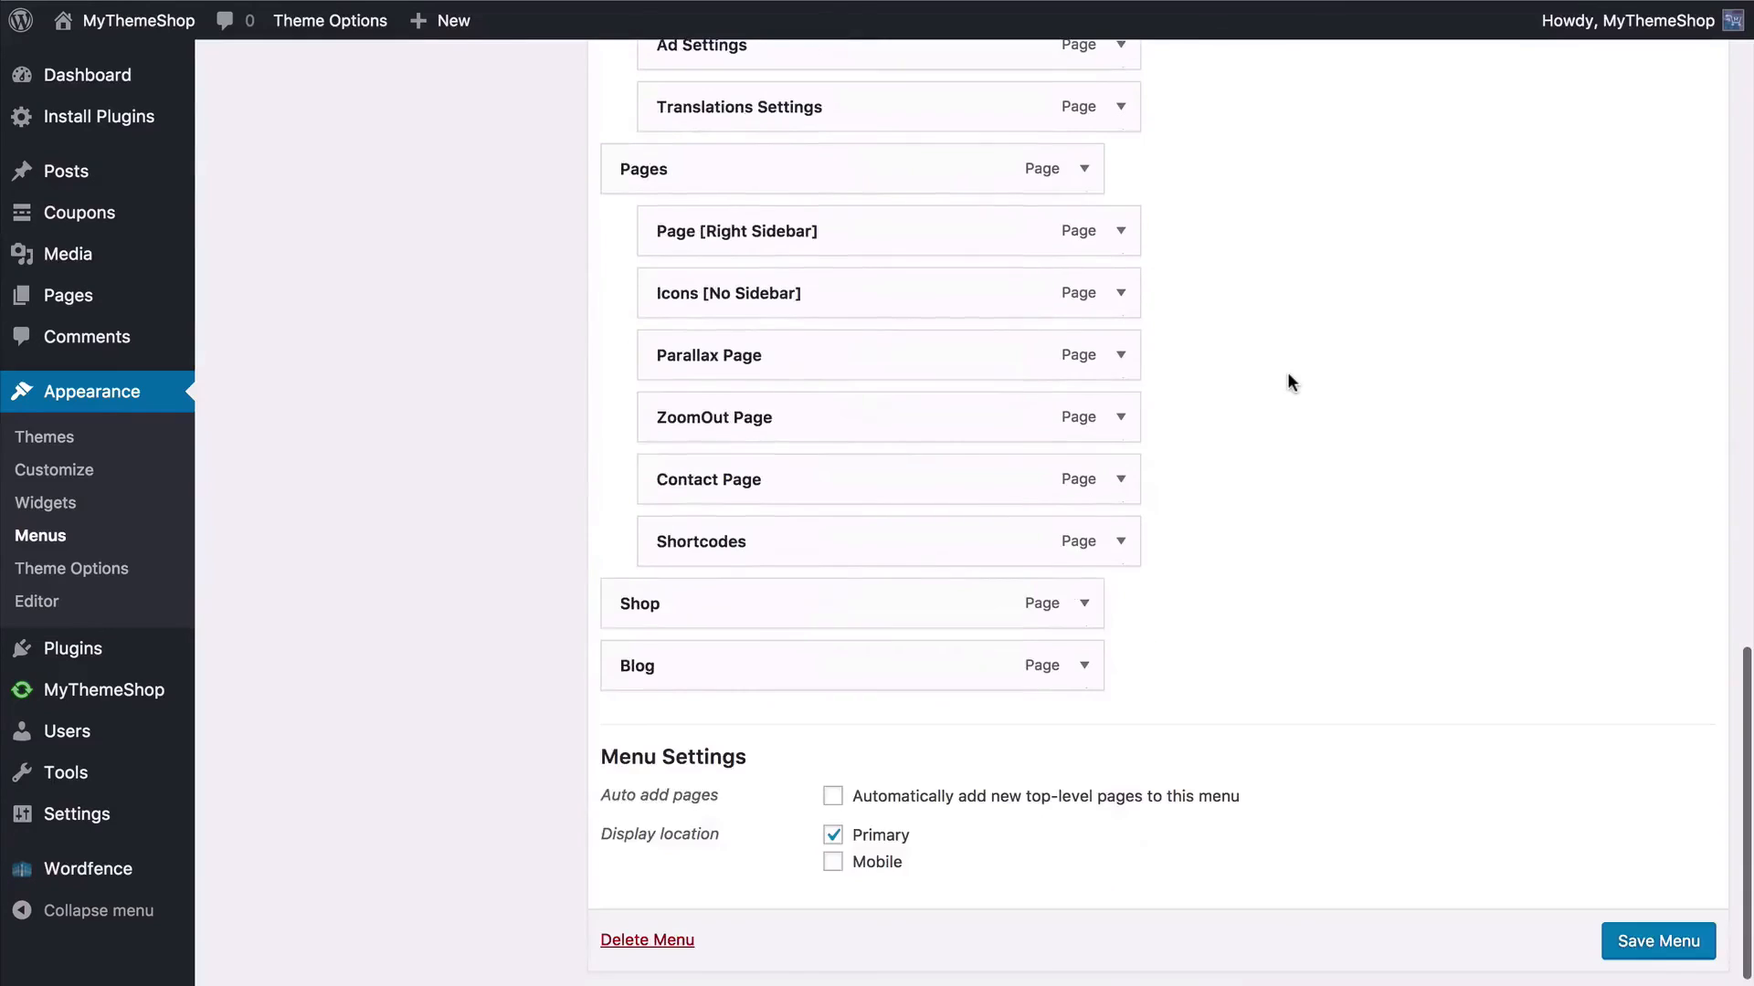
drag(704, 670, 717, 228)
click(1121, 232)
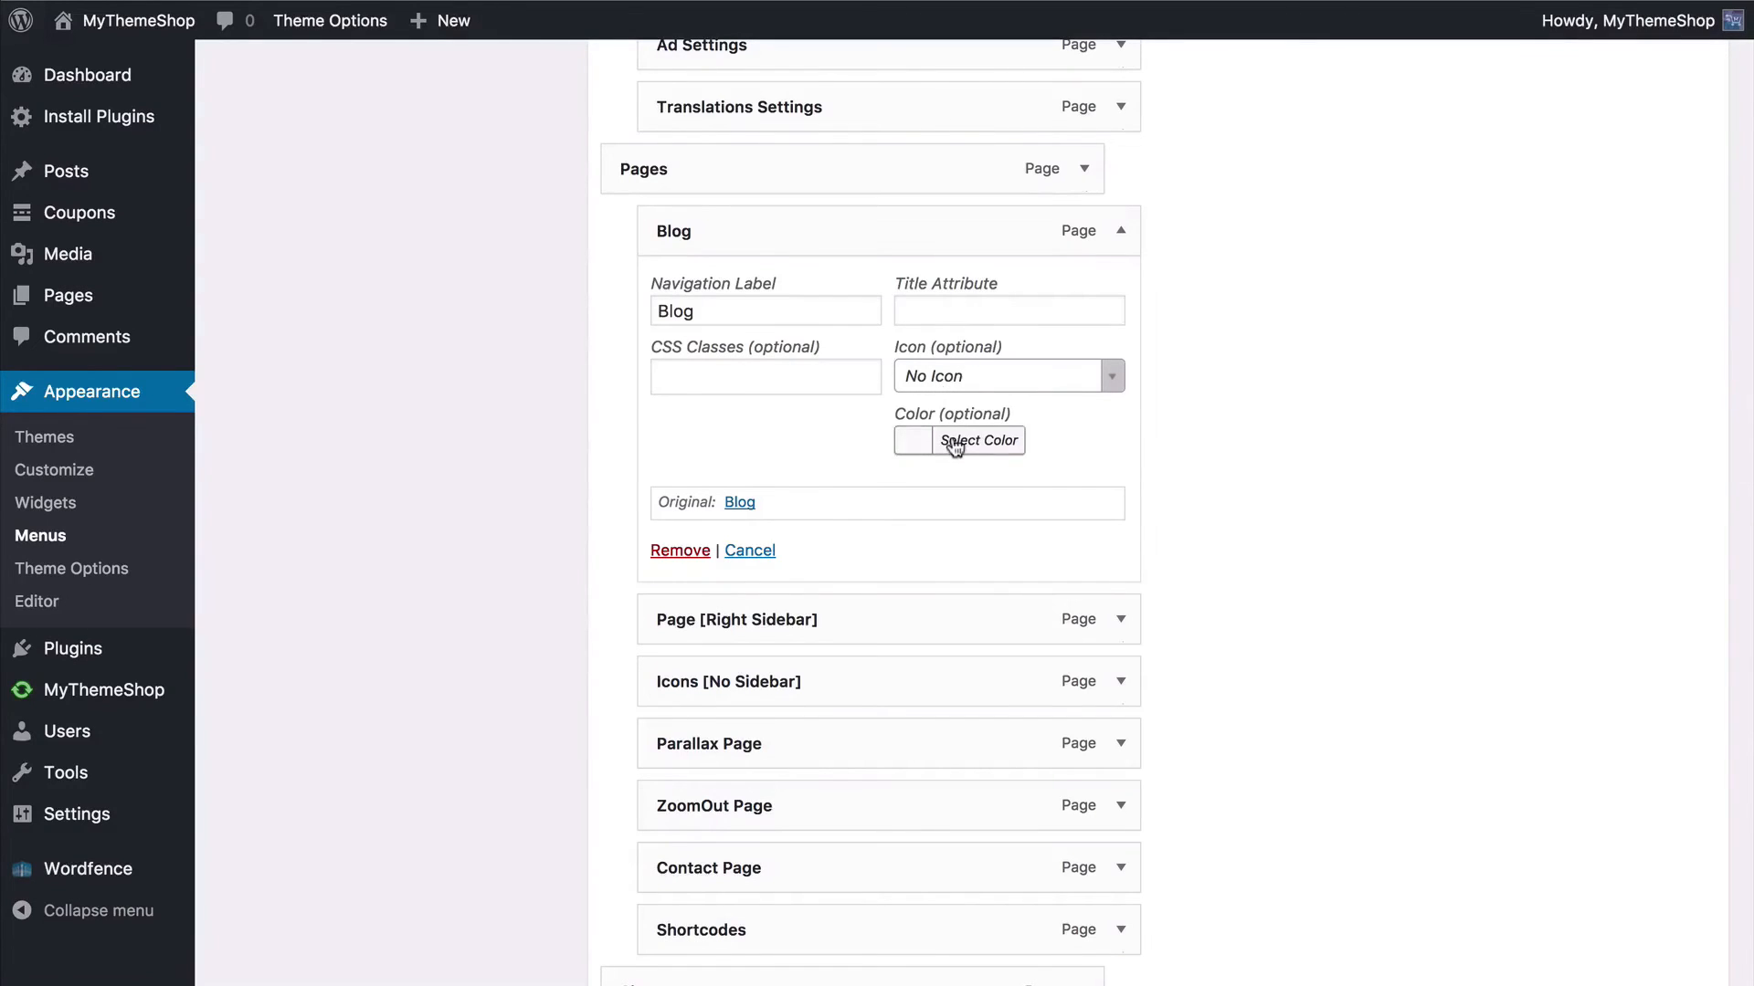
Step: Remove the Blog sub-item under Pages from the menu and save the menu
click(670, 552)
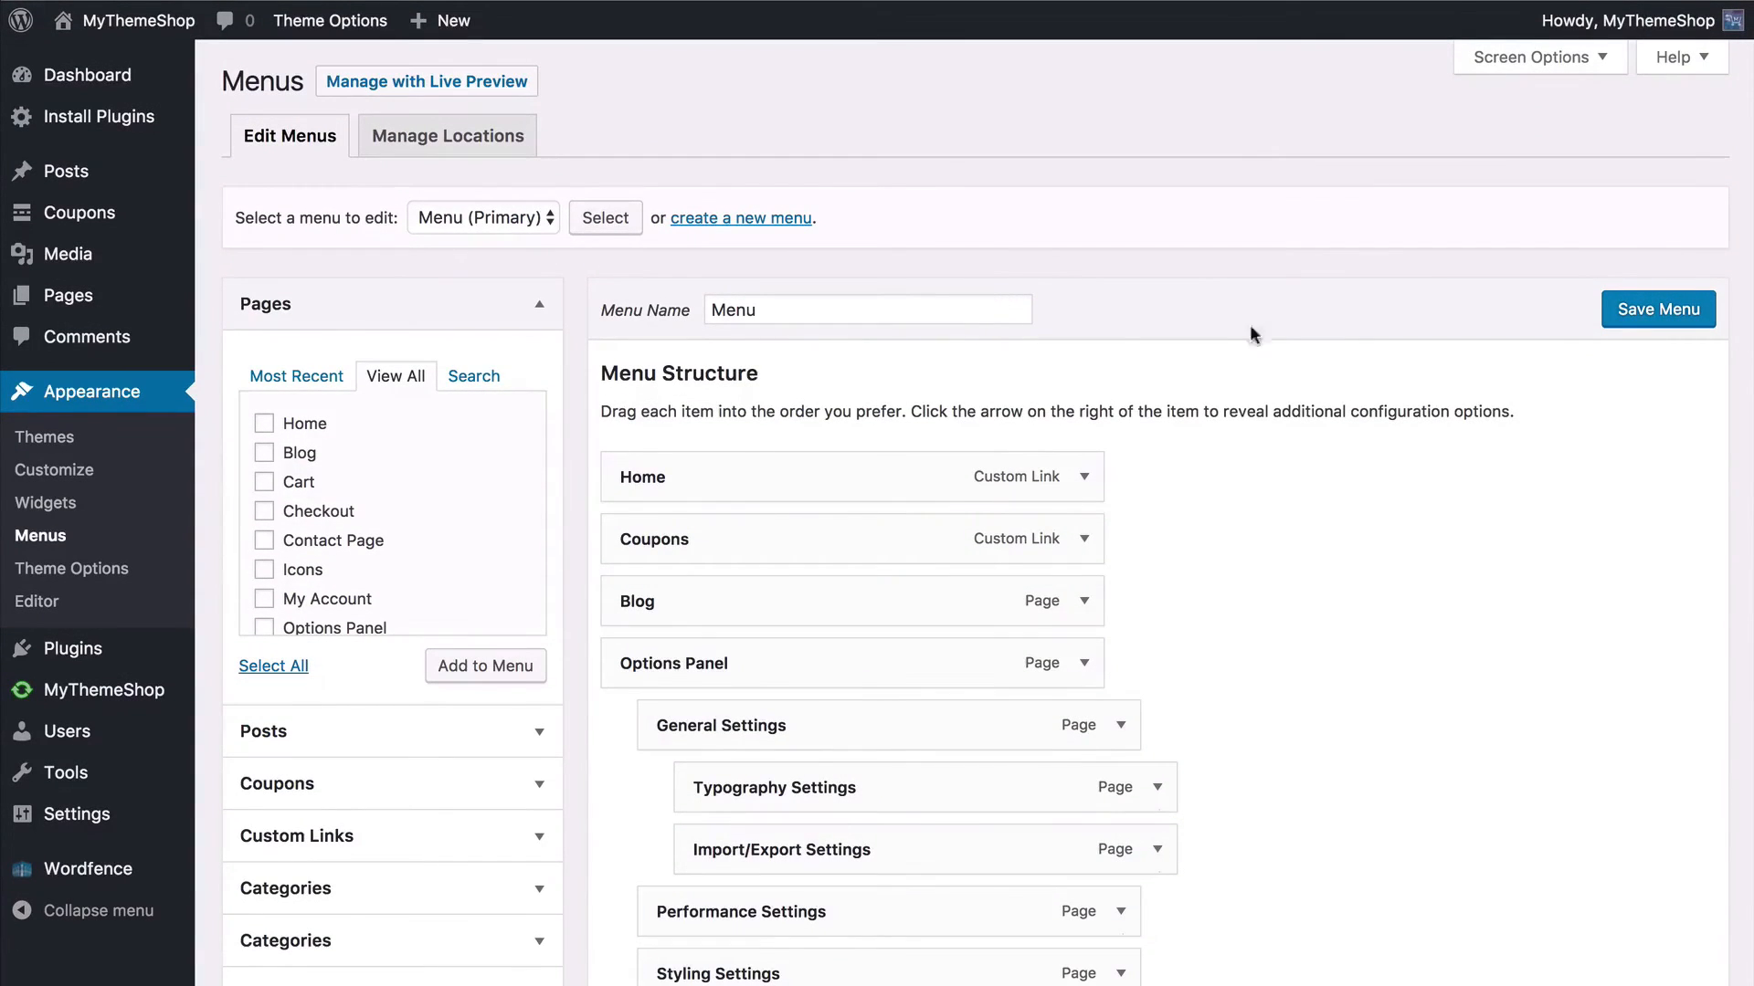
click(1625, 319)
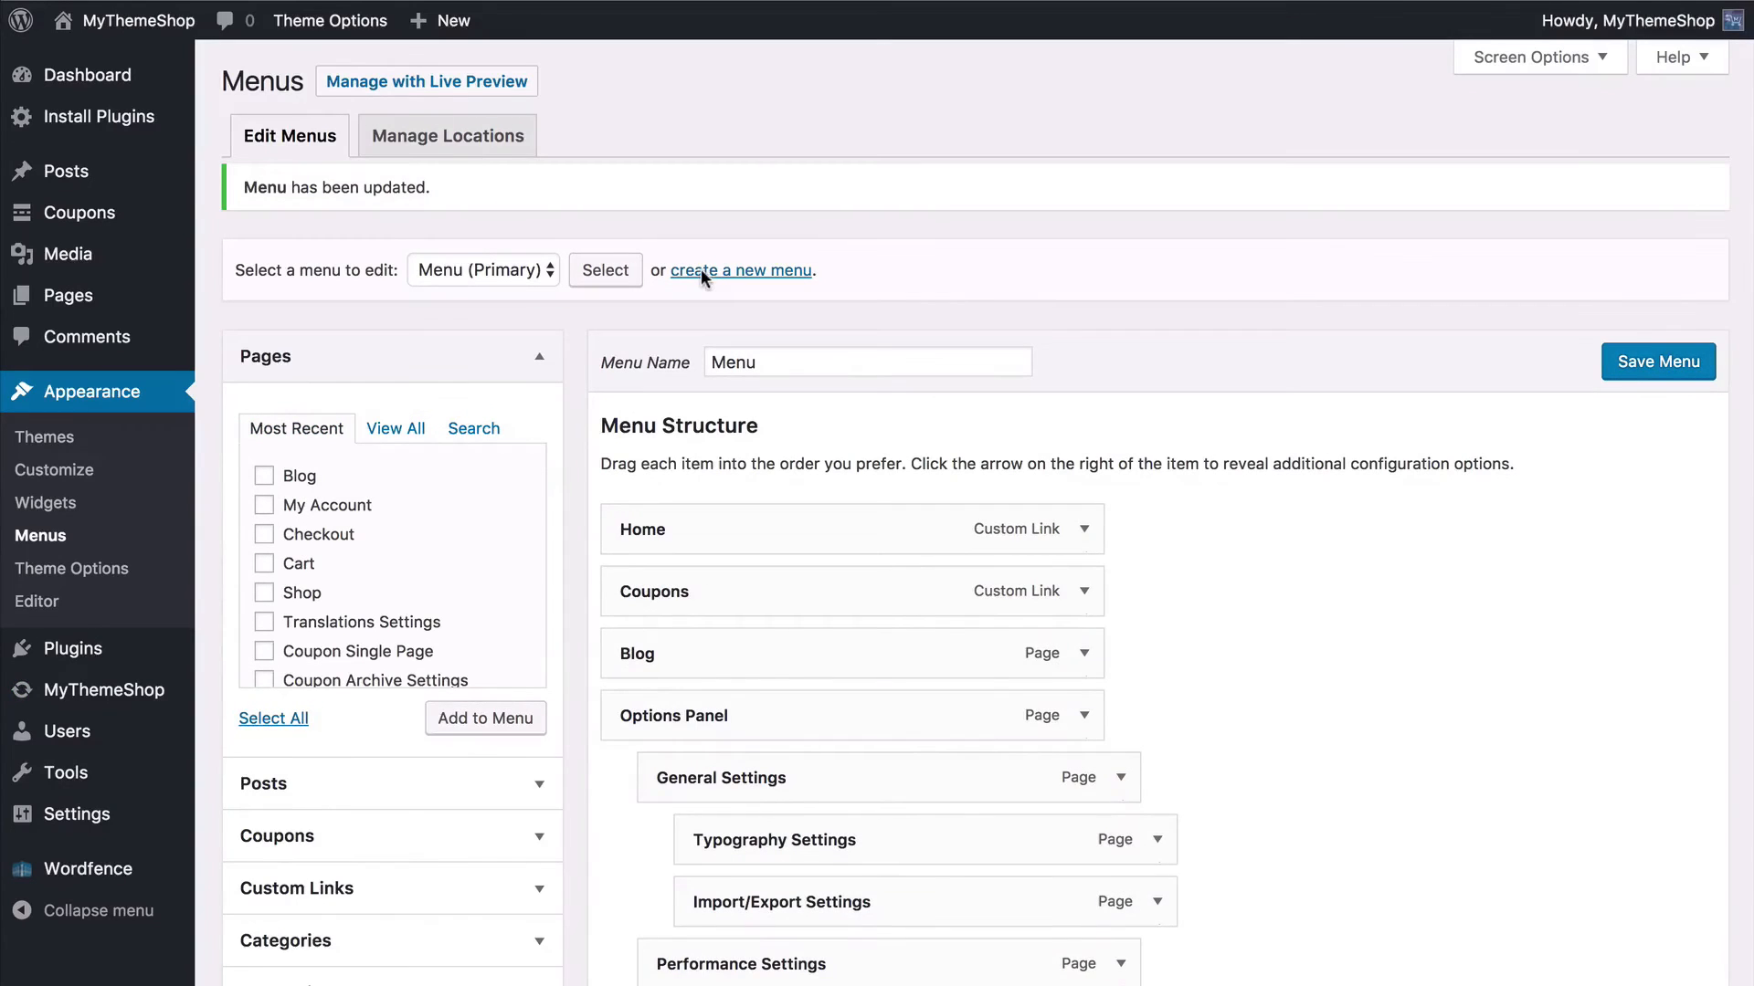
Step: In the menu locations, assign the menu named Menu to the Mobile location and save the changes
click(397, 206)
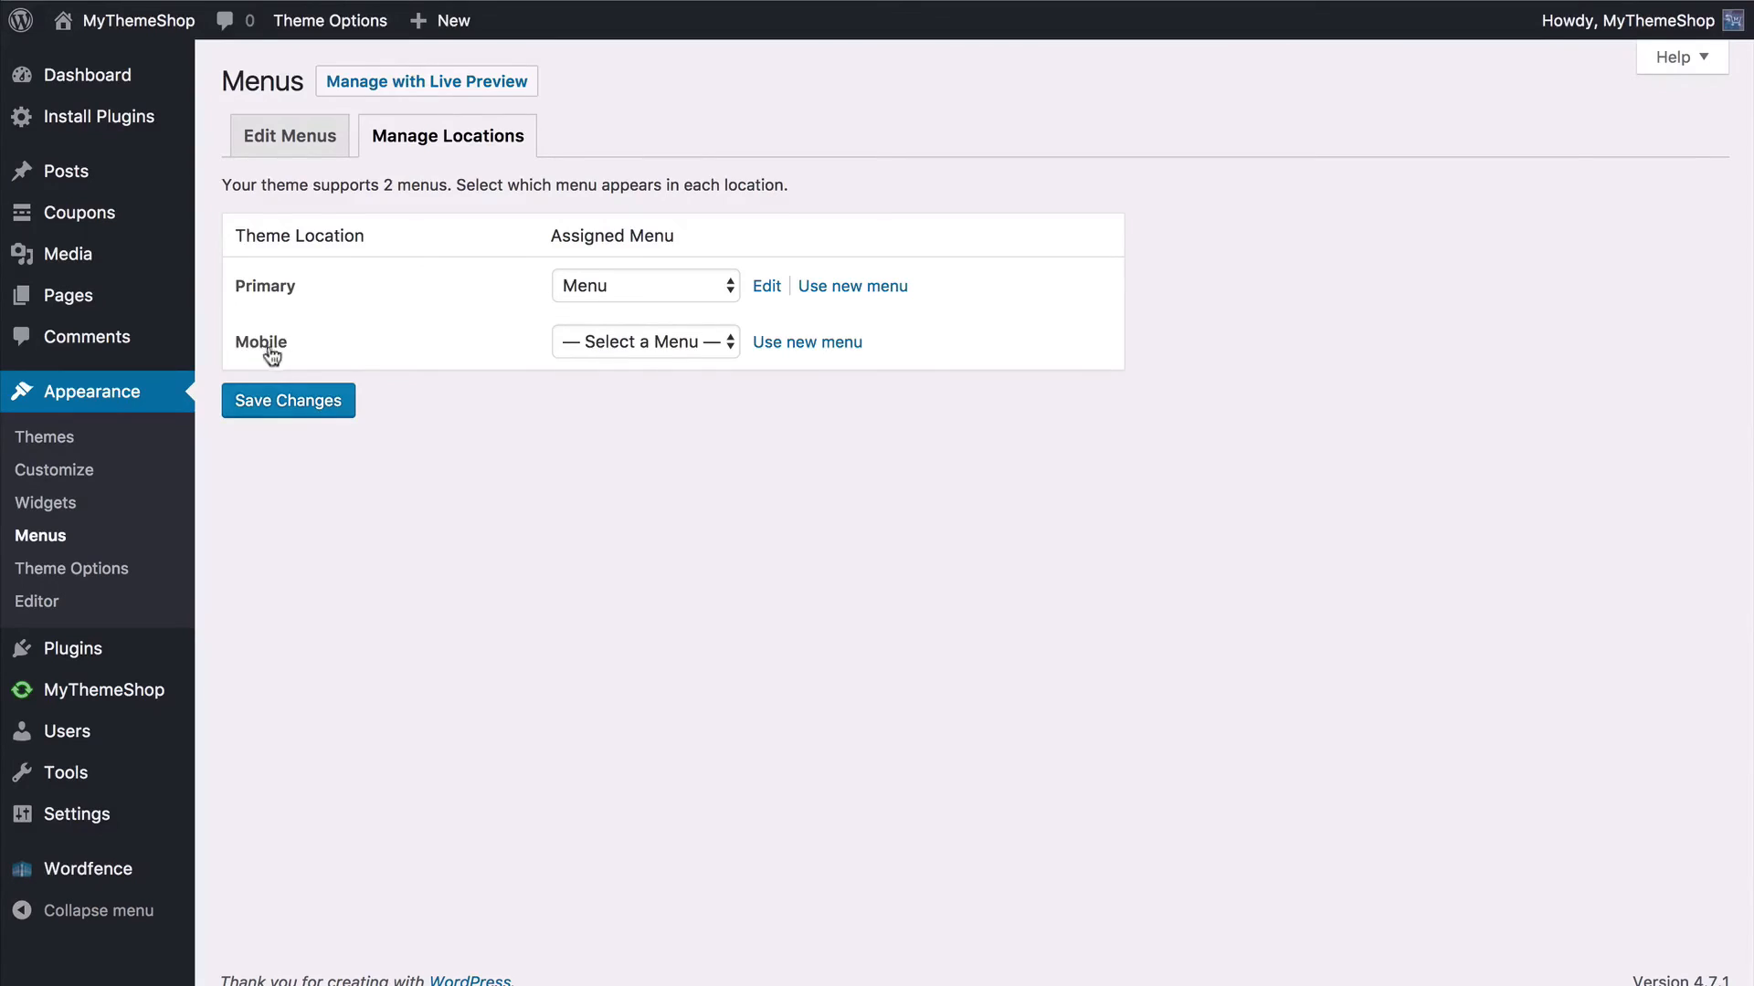
click(630, 341)
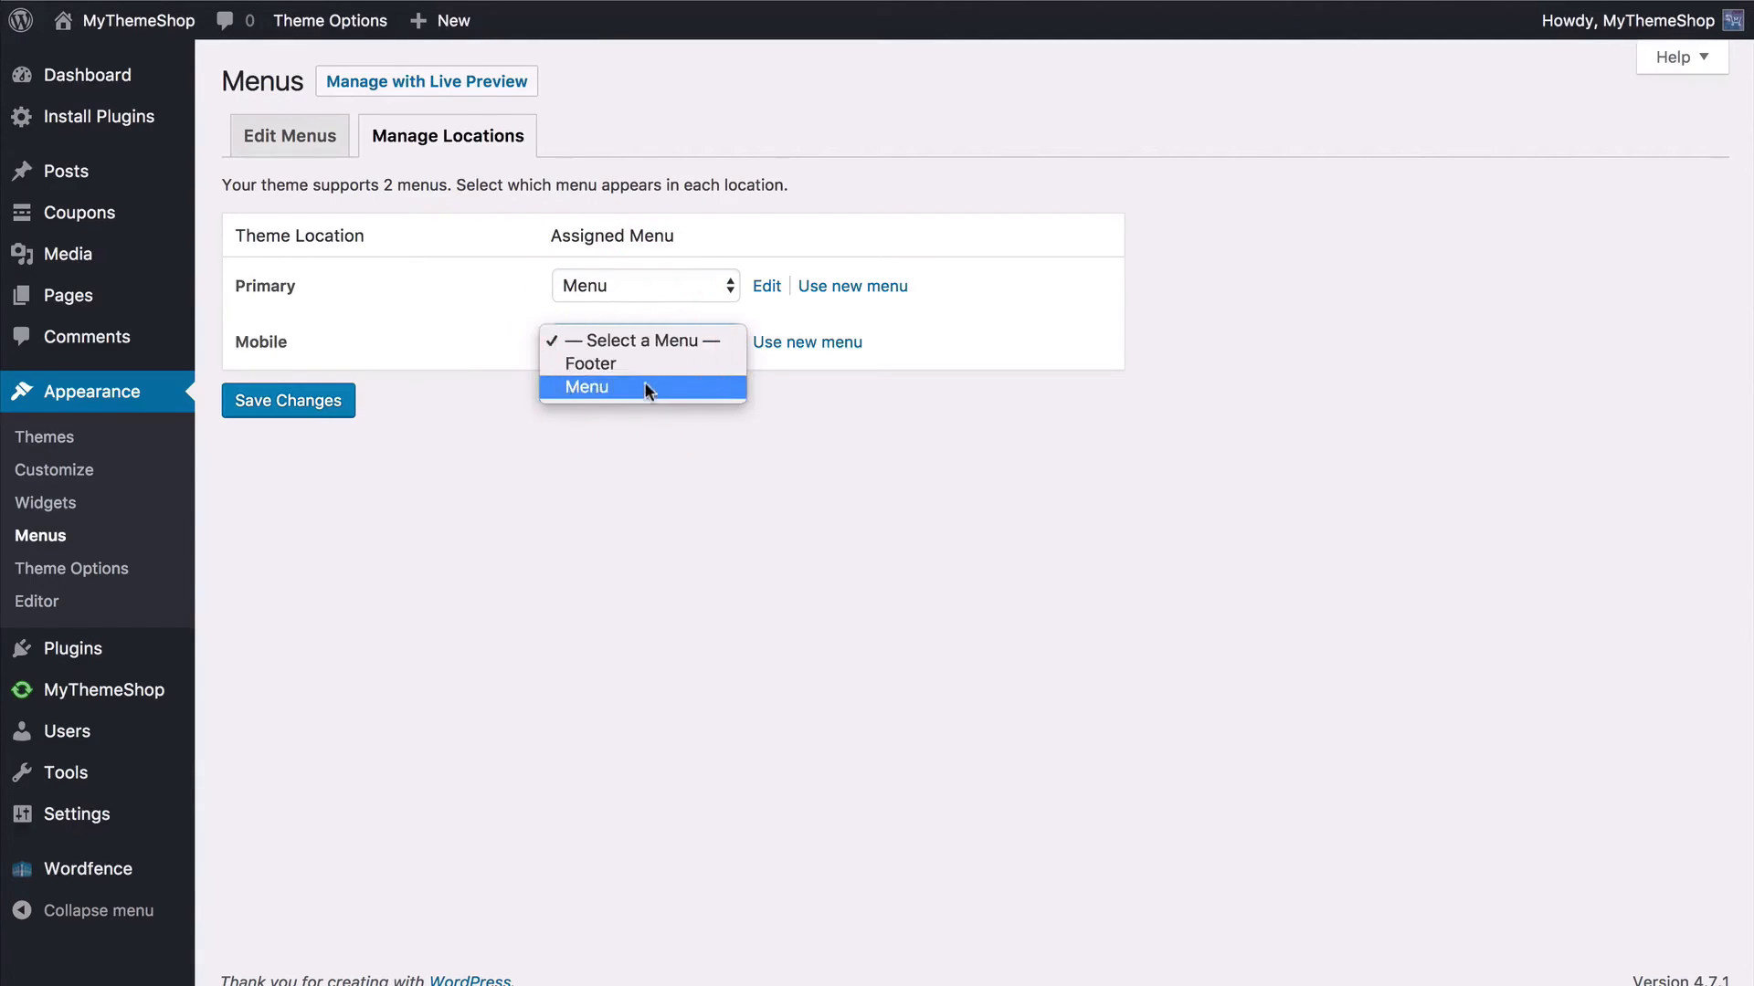
click(500, 418)
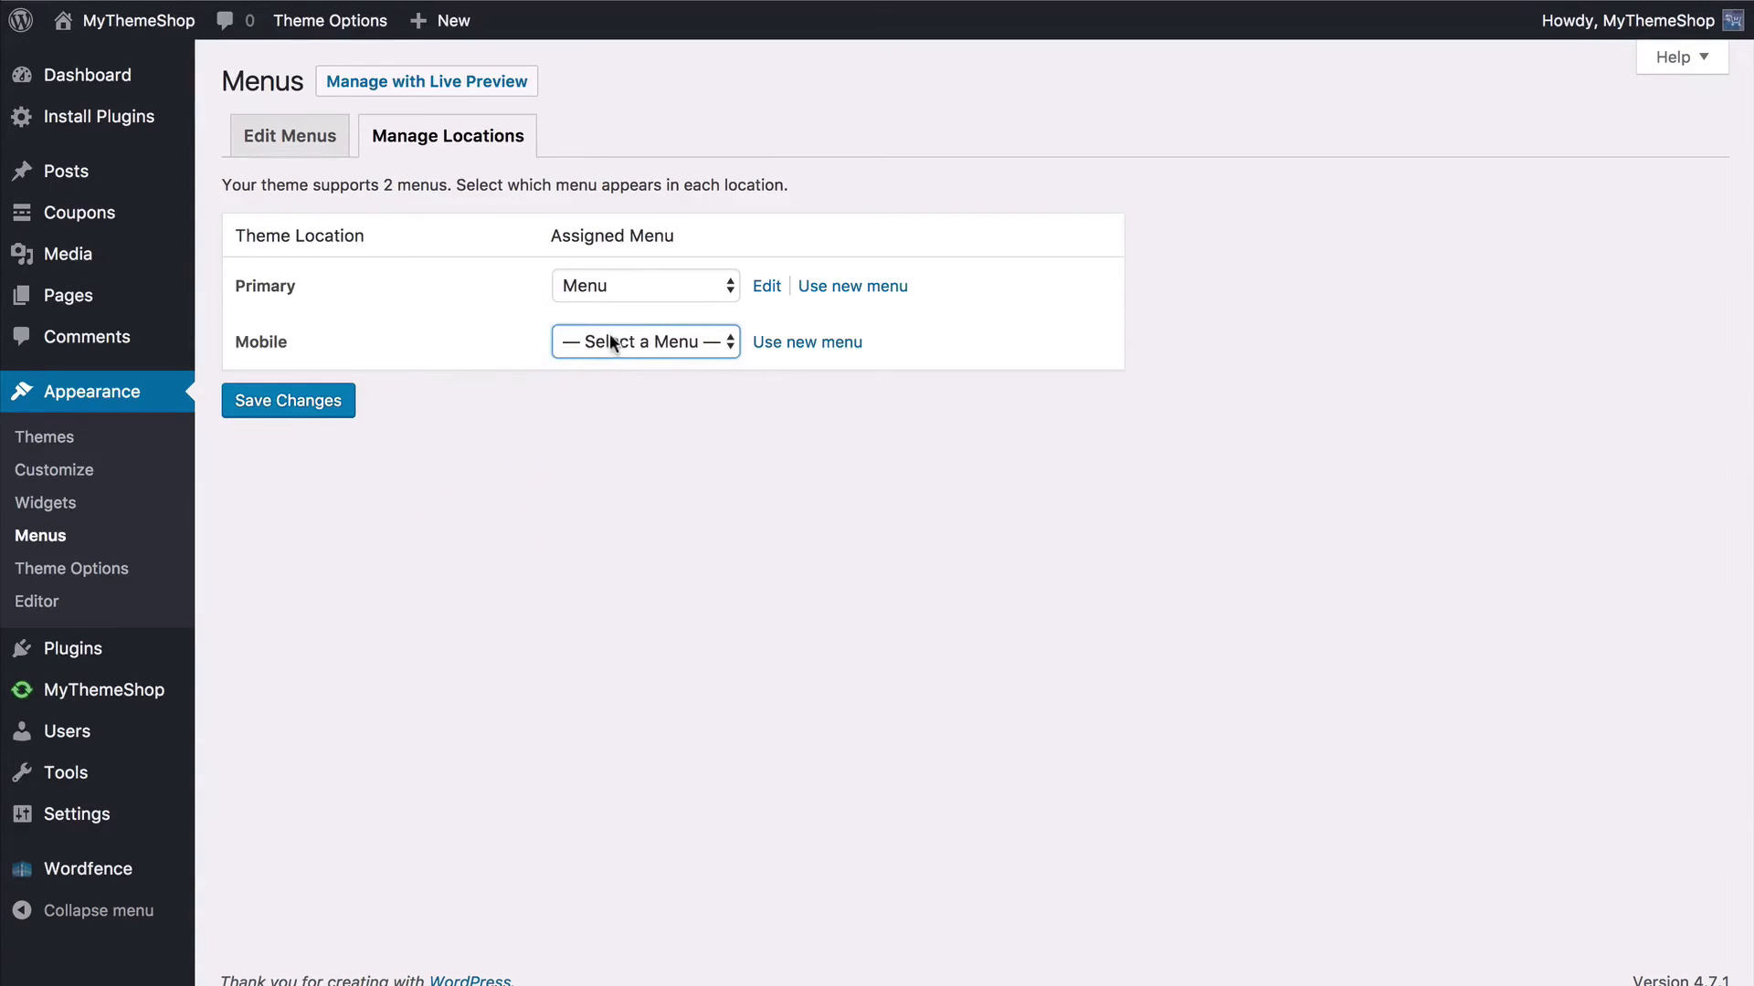
click(610, 342)
click(610, 378)
click(505, 425)
click(241, 400)
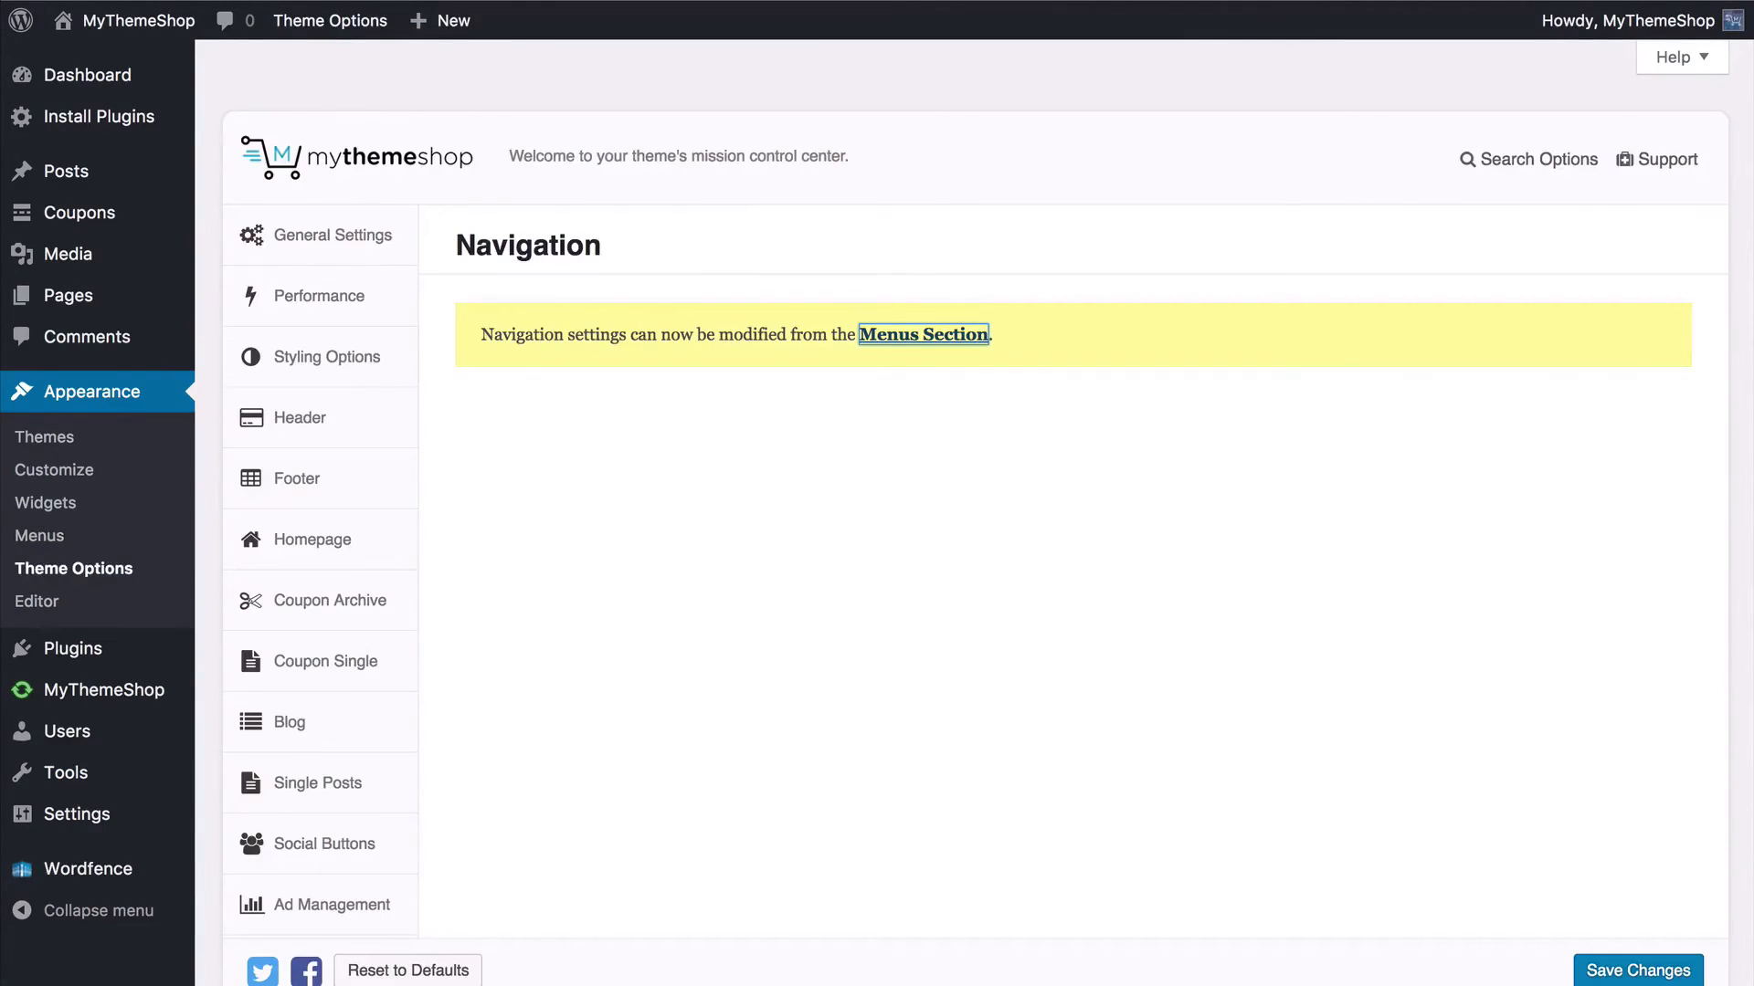
Step: Open the Typography section of the theme options and look through its font collections
scroll(440, 358, down, 5)
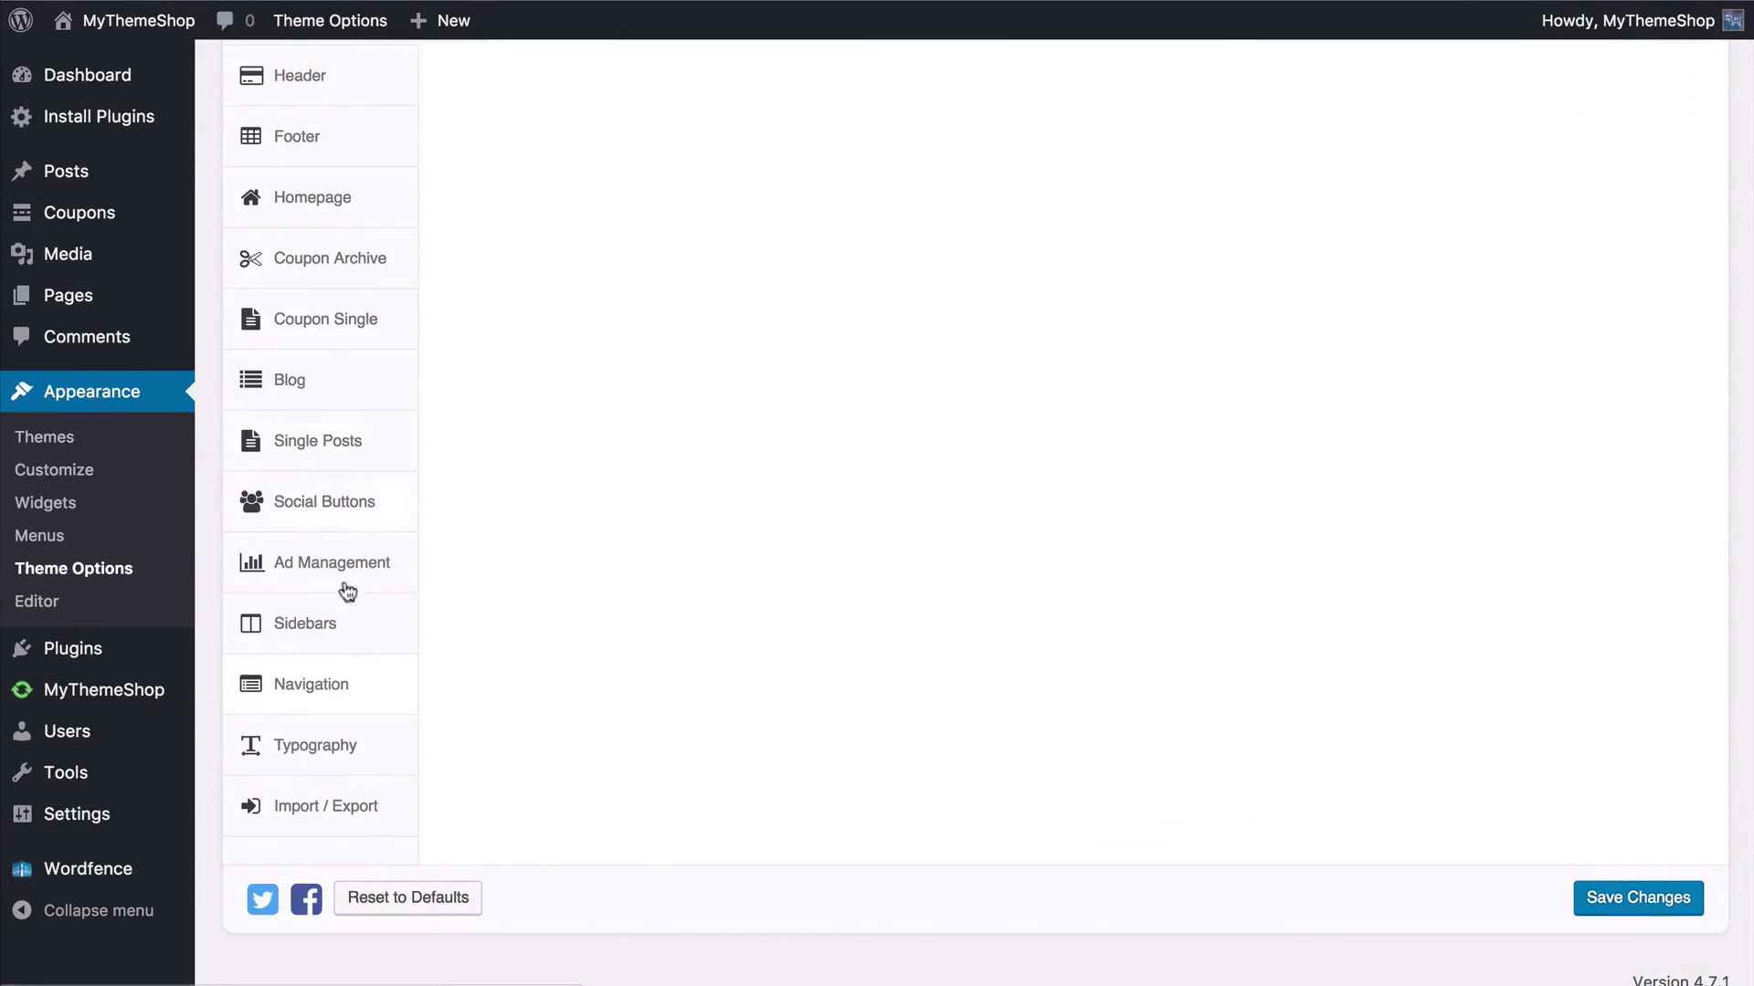
click(290, 753)
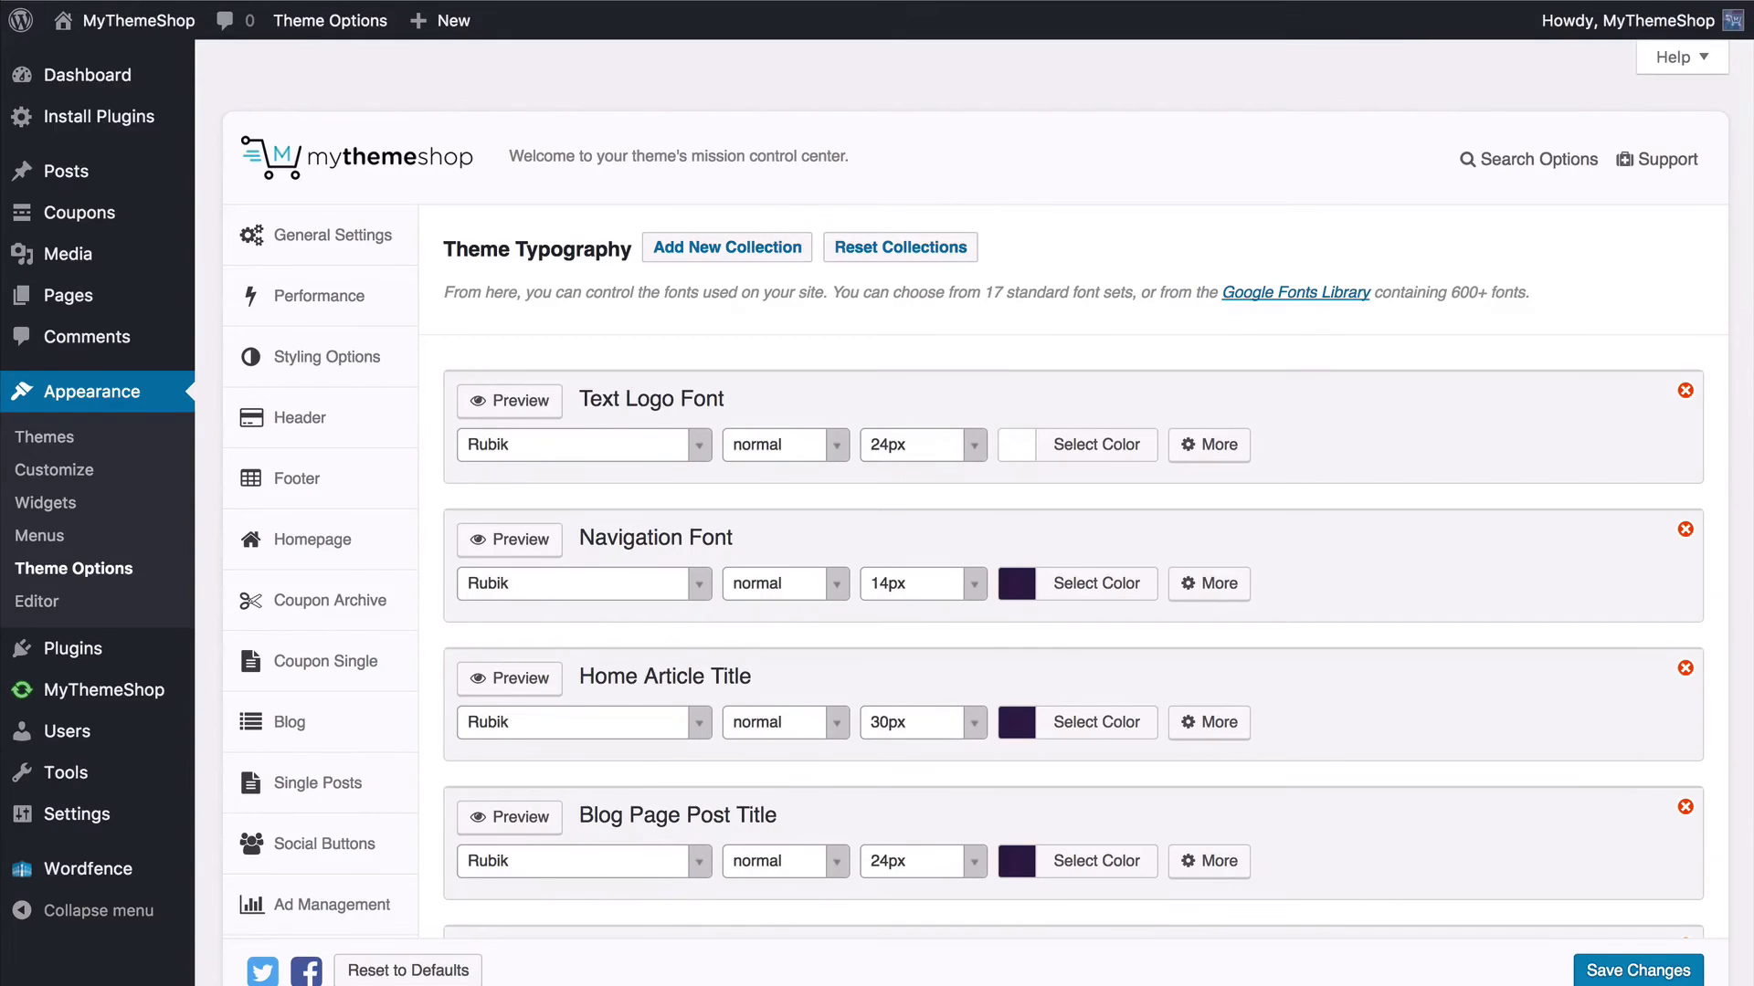
scroll(1362, 392, down, 5)
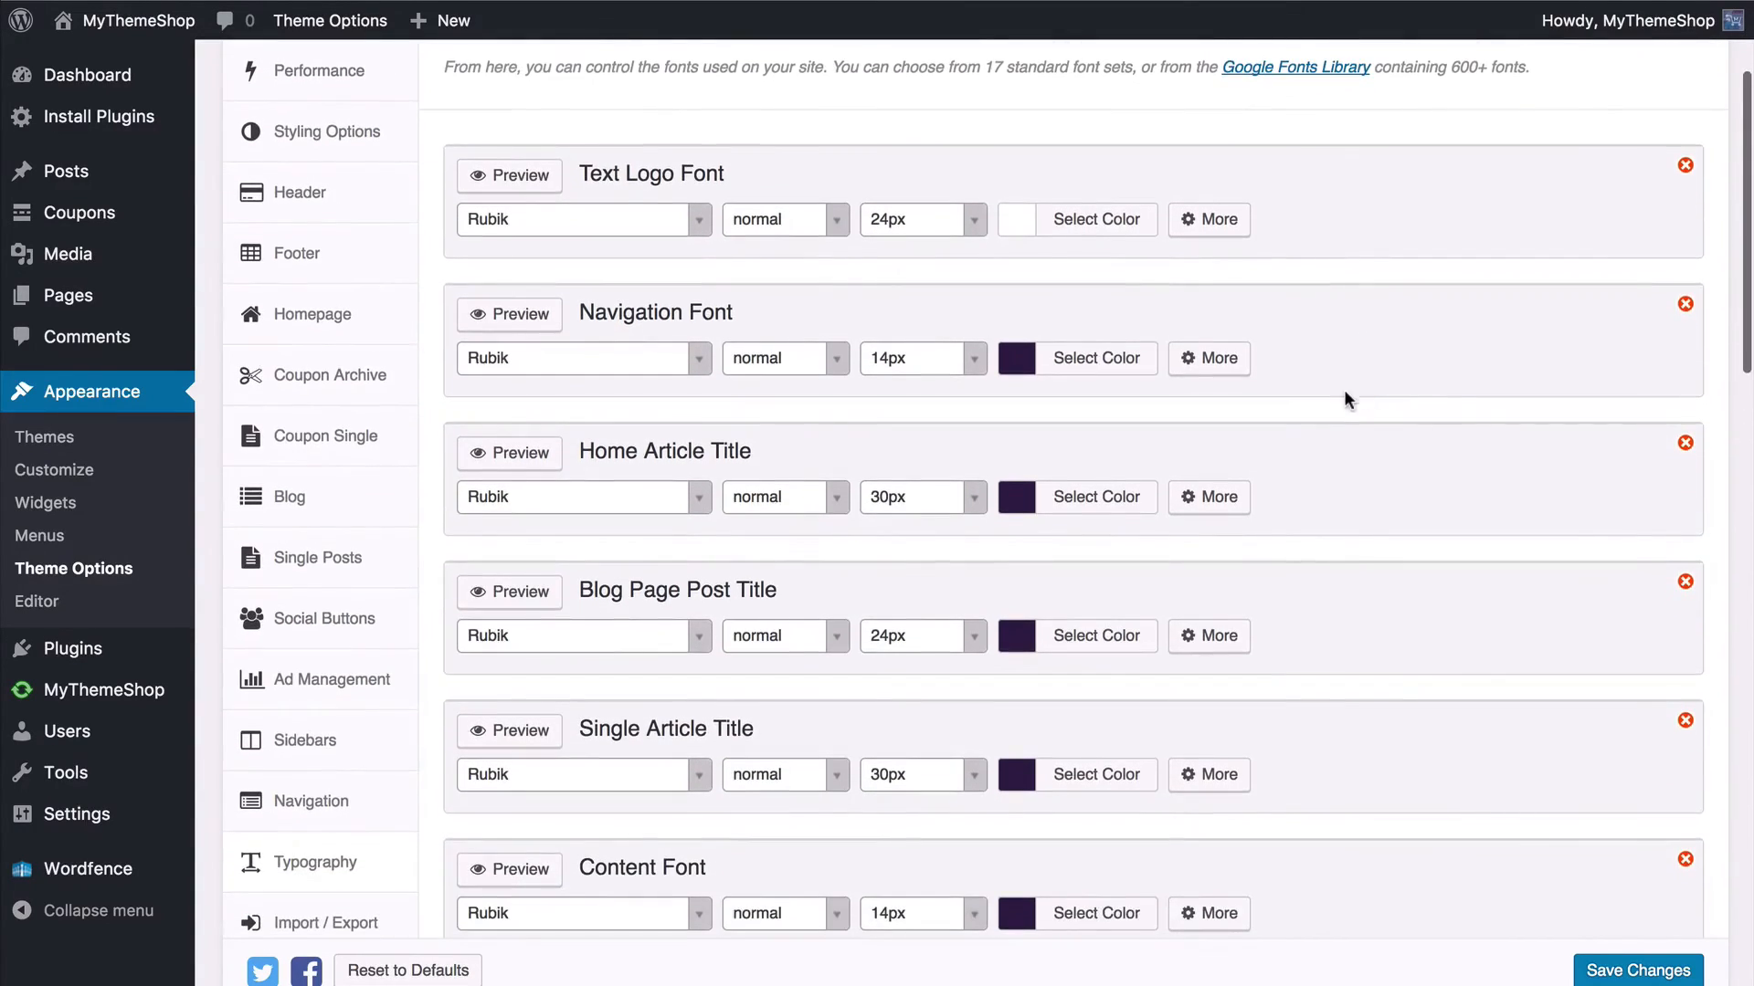
scroll(1346, 393, down, 4)
Step: Preview the Home Article Title font and browse the font families available for it
click(518, 271)
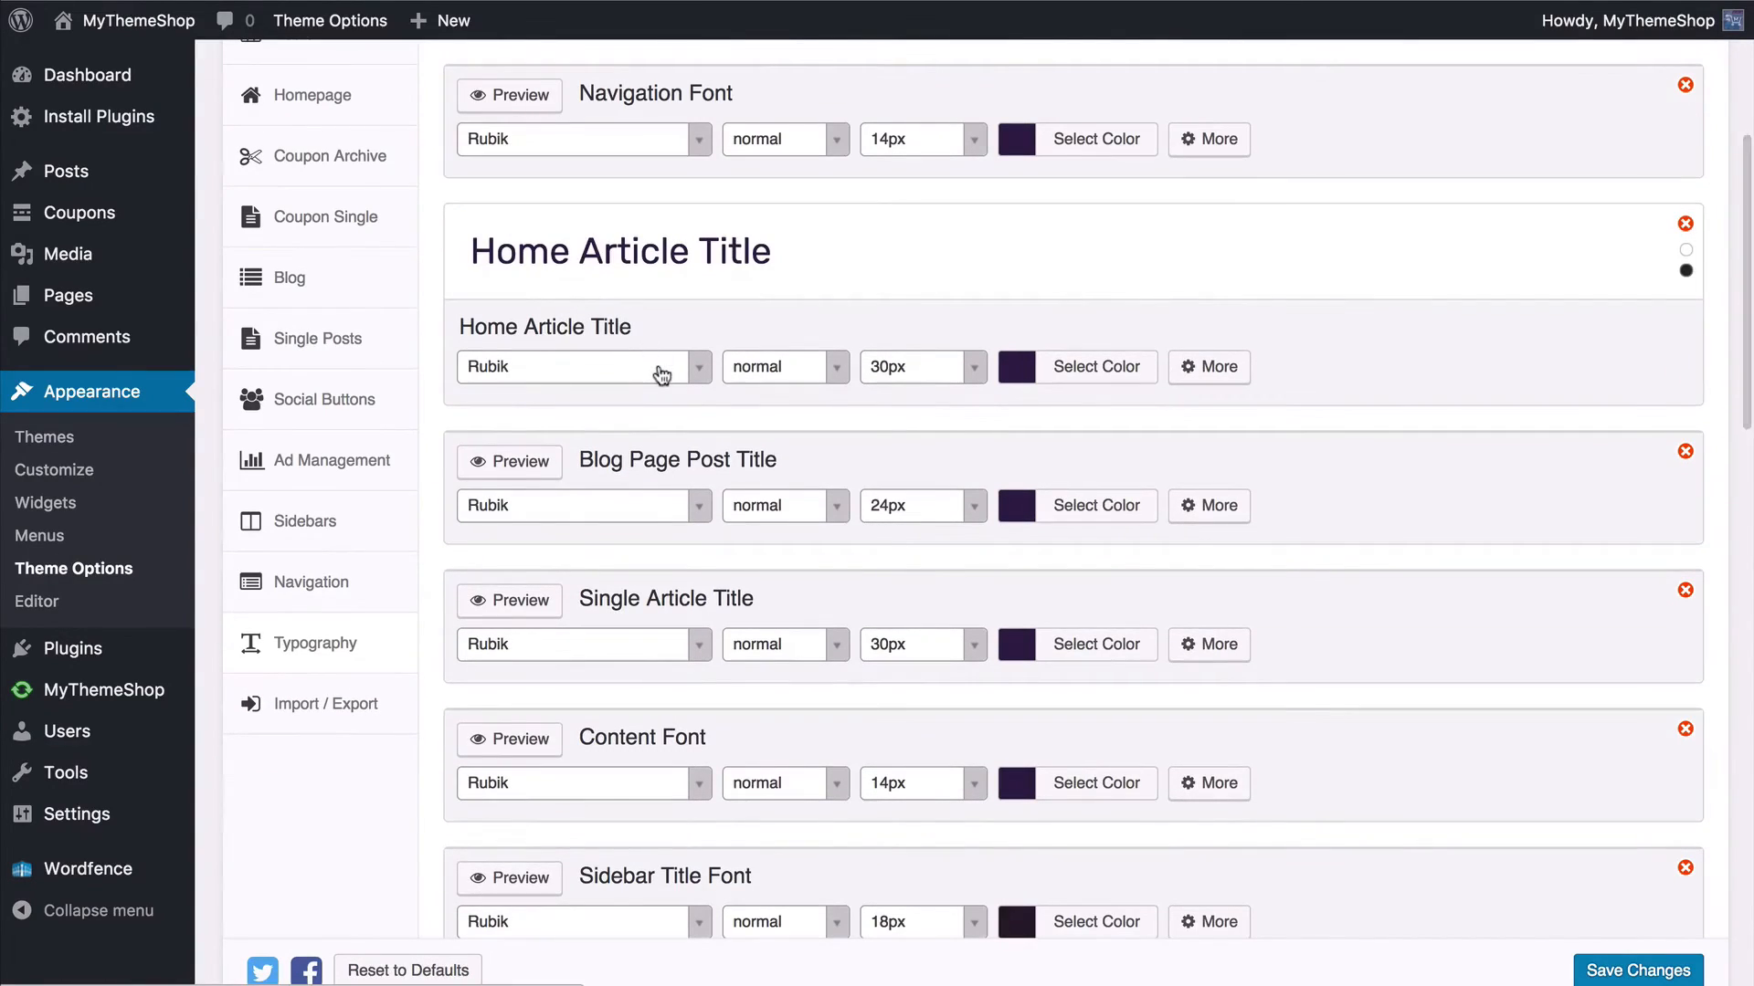
click(687, 371)
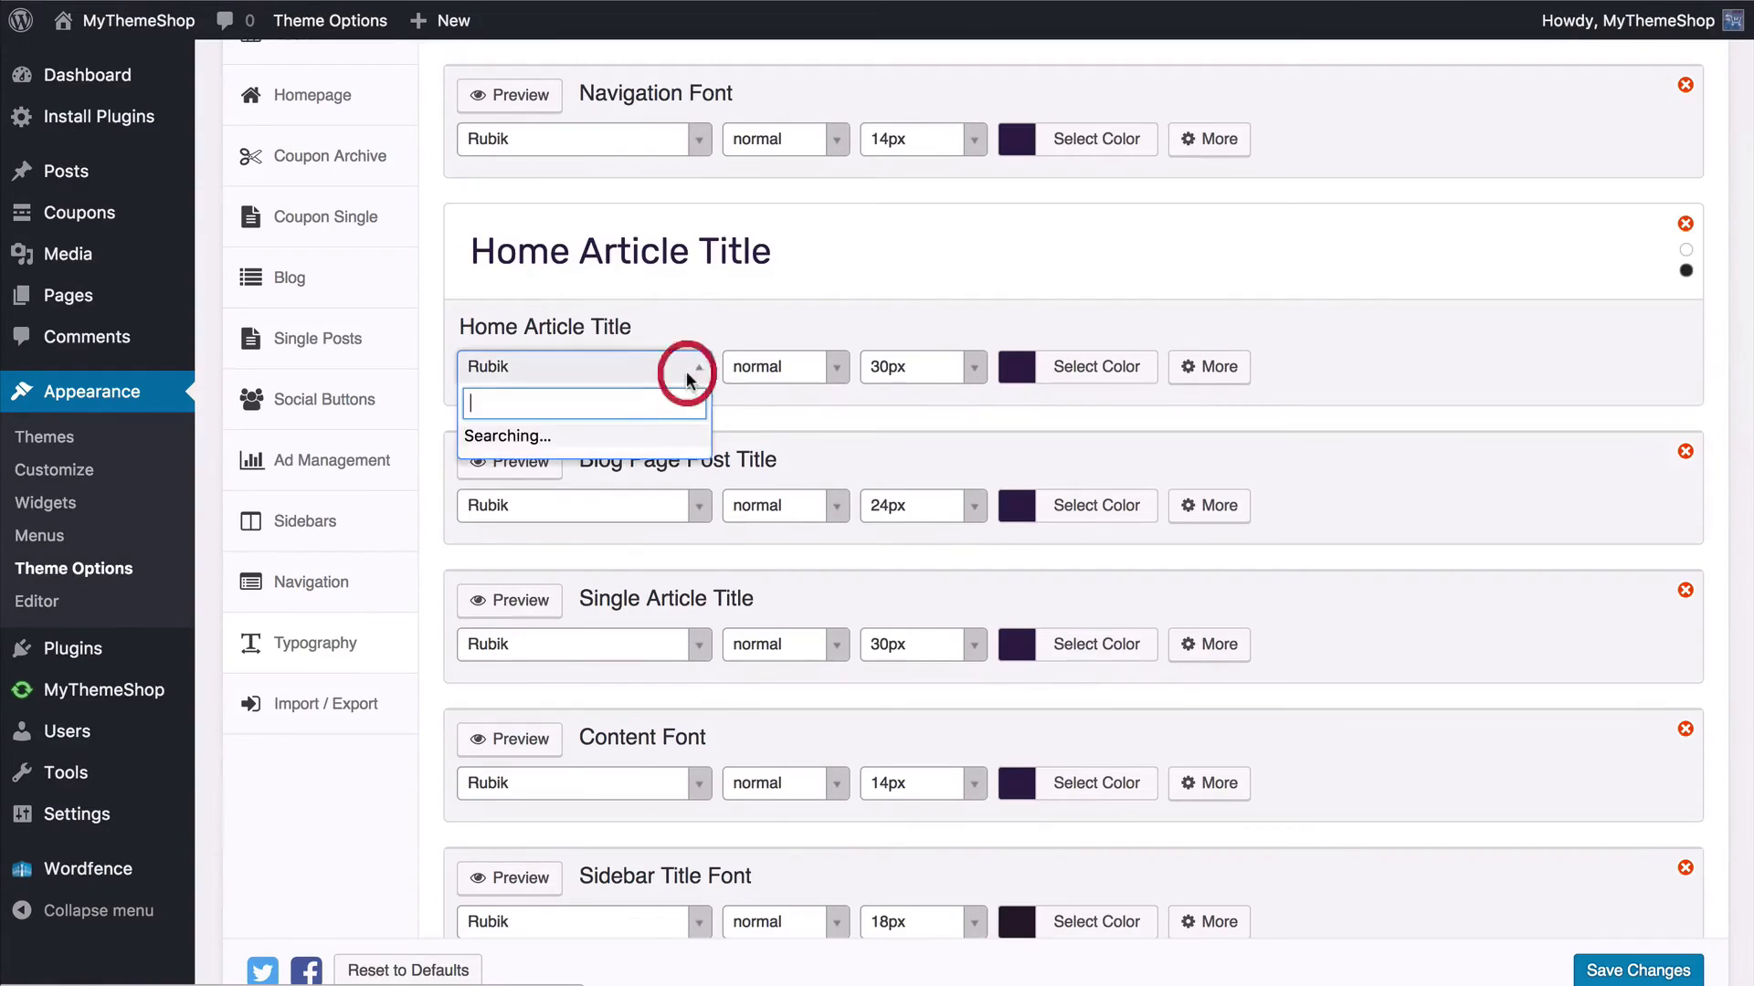
click(606, 376)
click(637, 376)
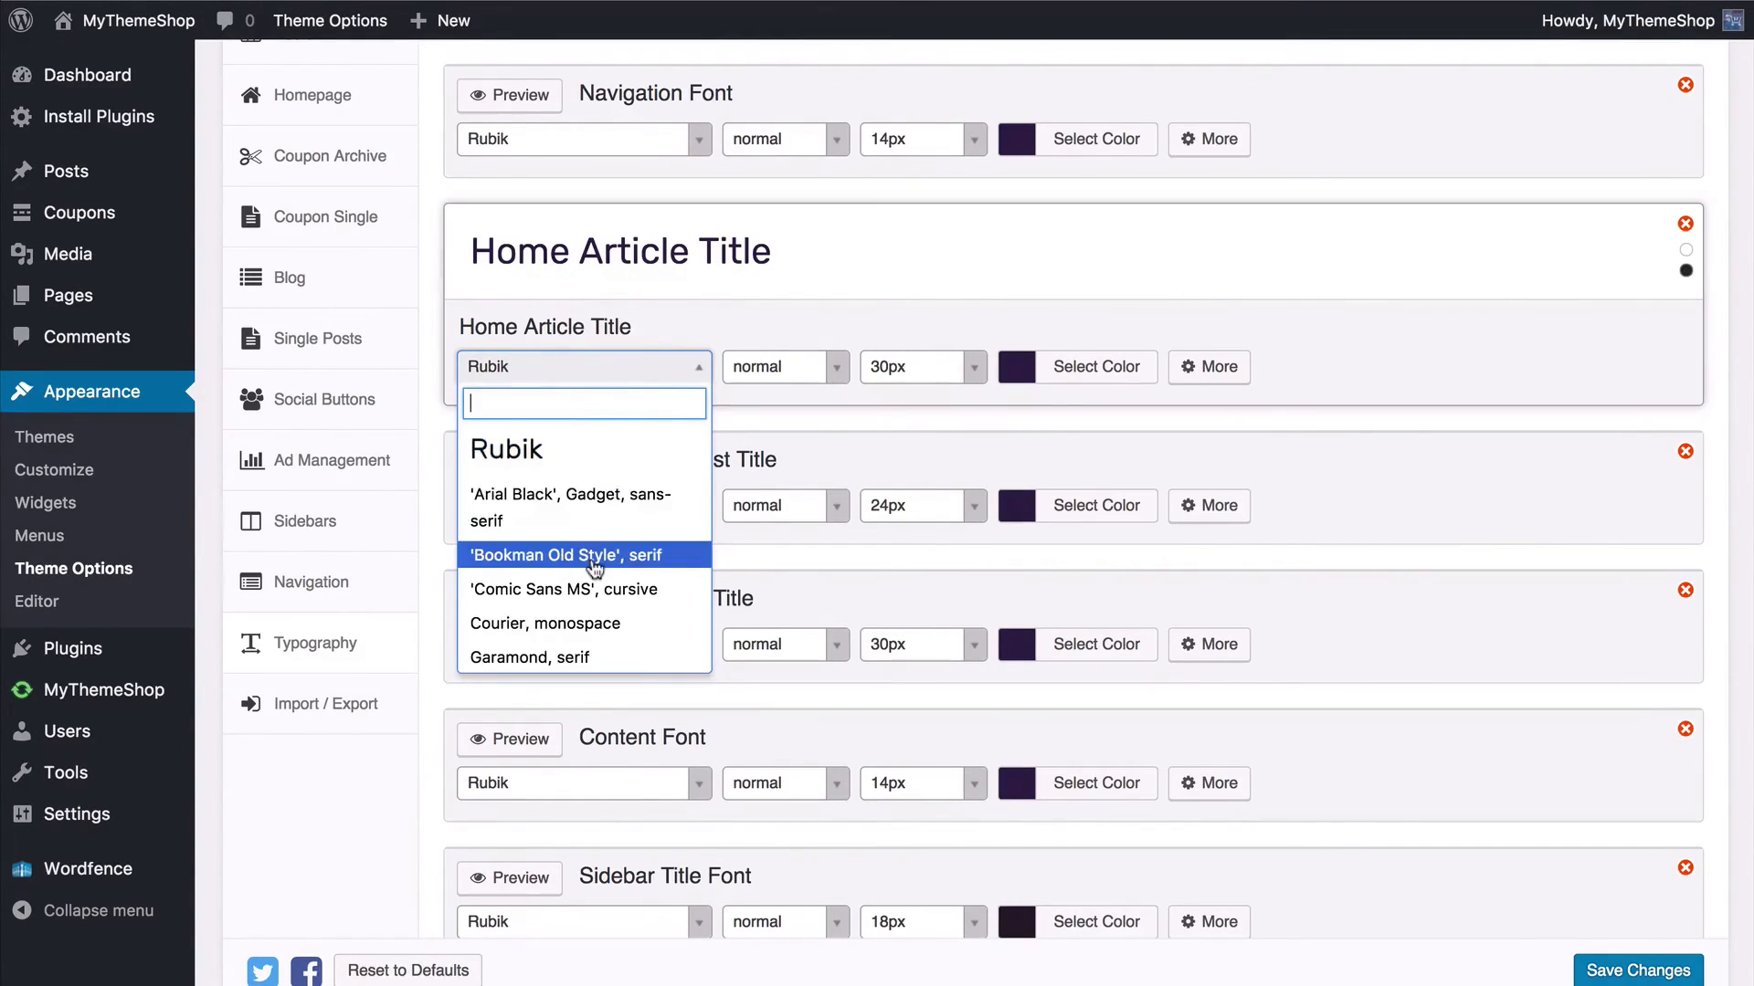
scroll(595, 576, down, 2)
scroll(594, 568, down, 5)
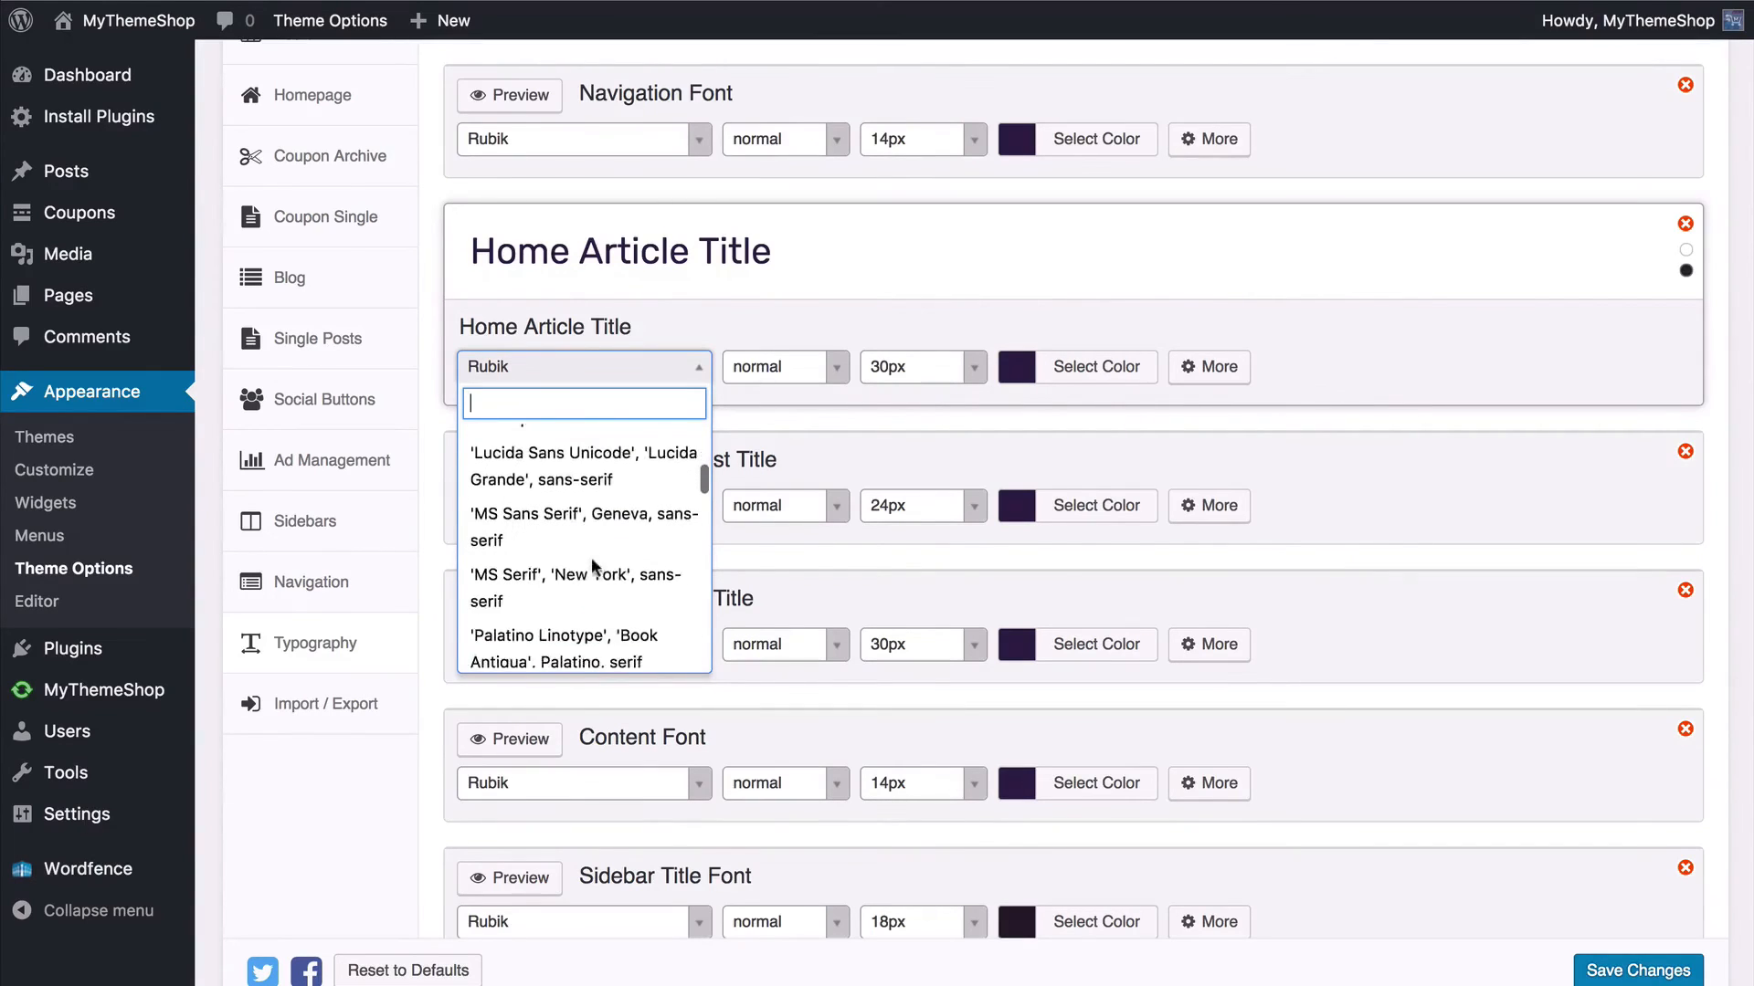
scroll(594, 567, down, 10)
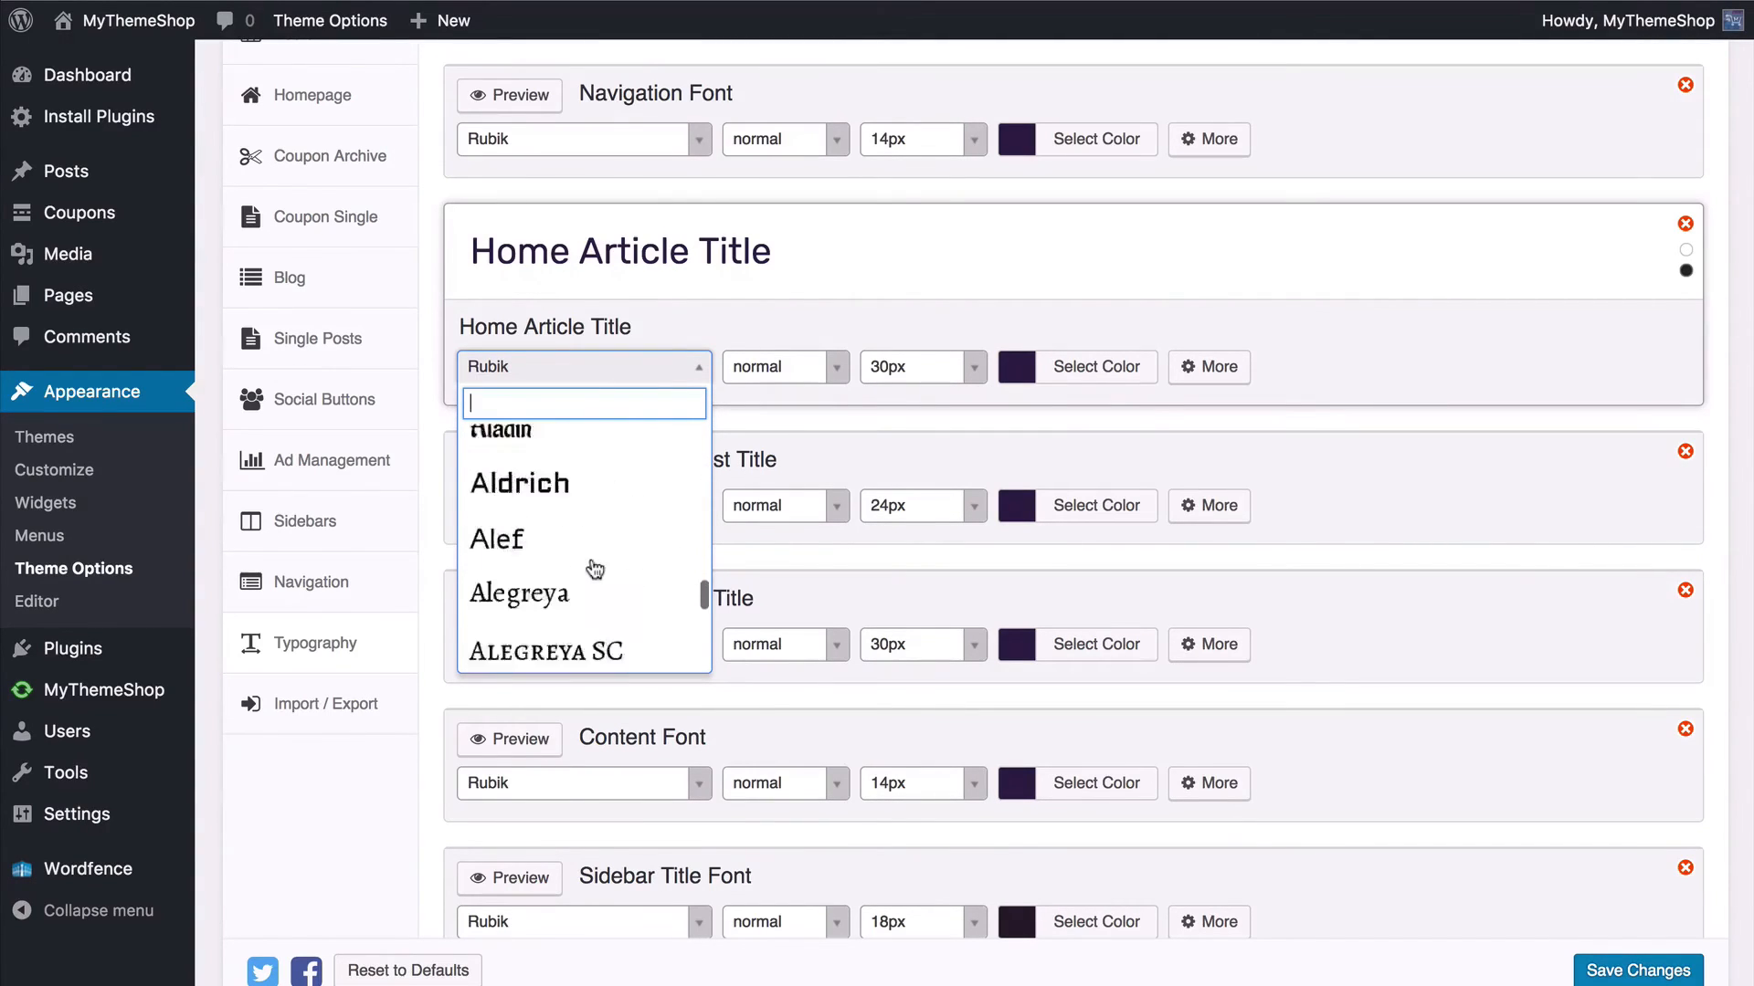
scroll(595, 567, down, 1)
scroll(595, 569, down, 6)
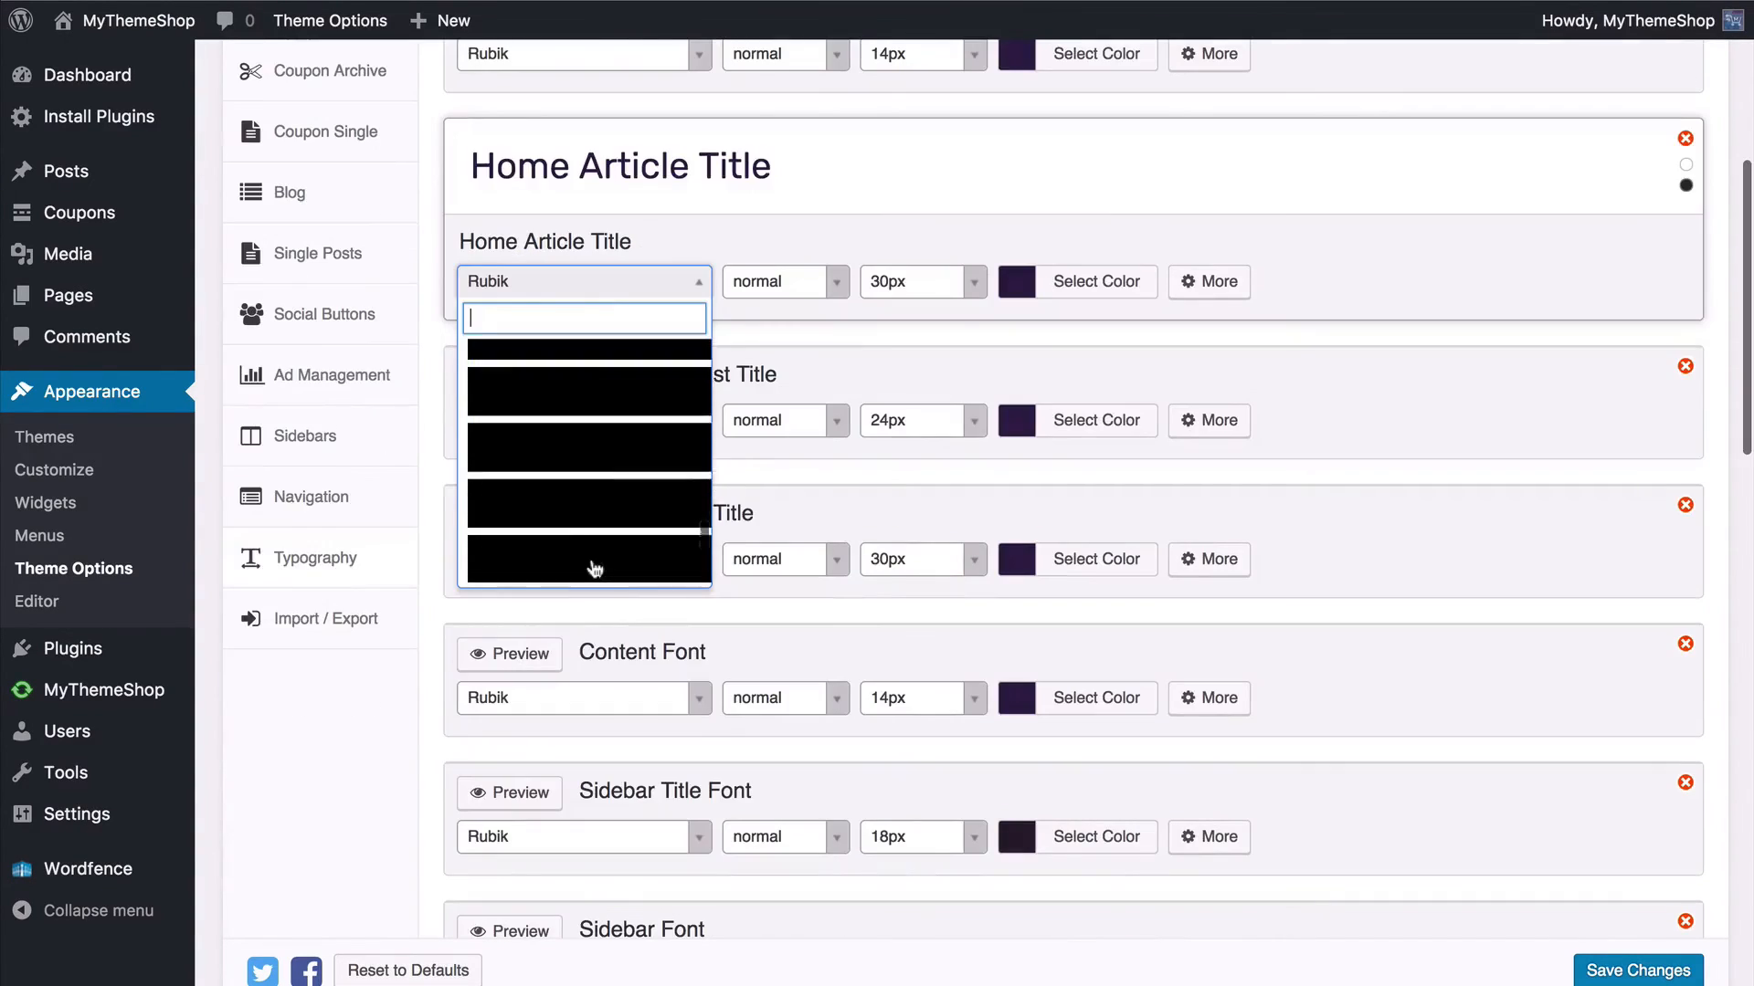
scroll(595, 570, up, 6)
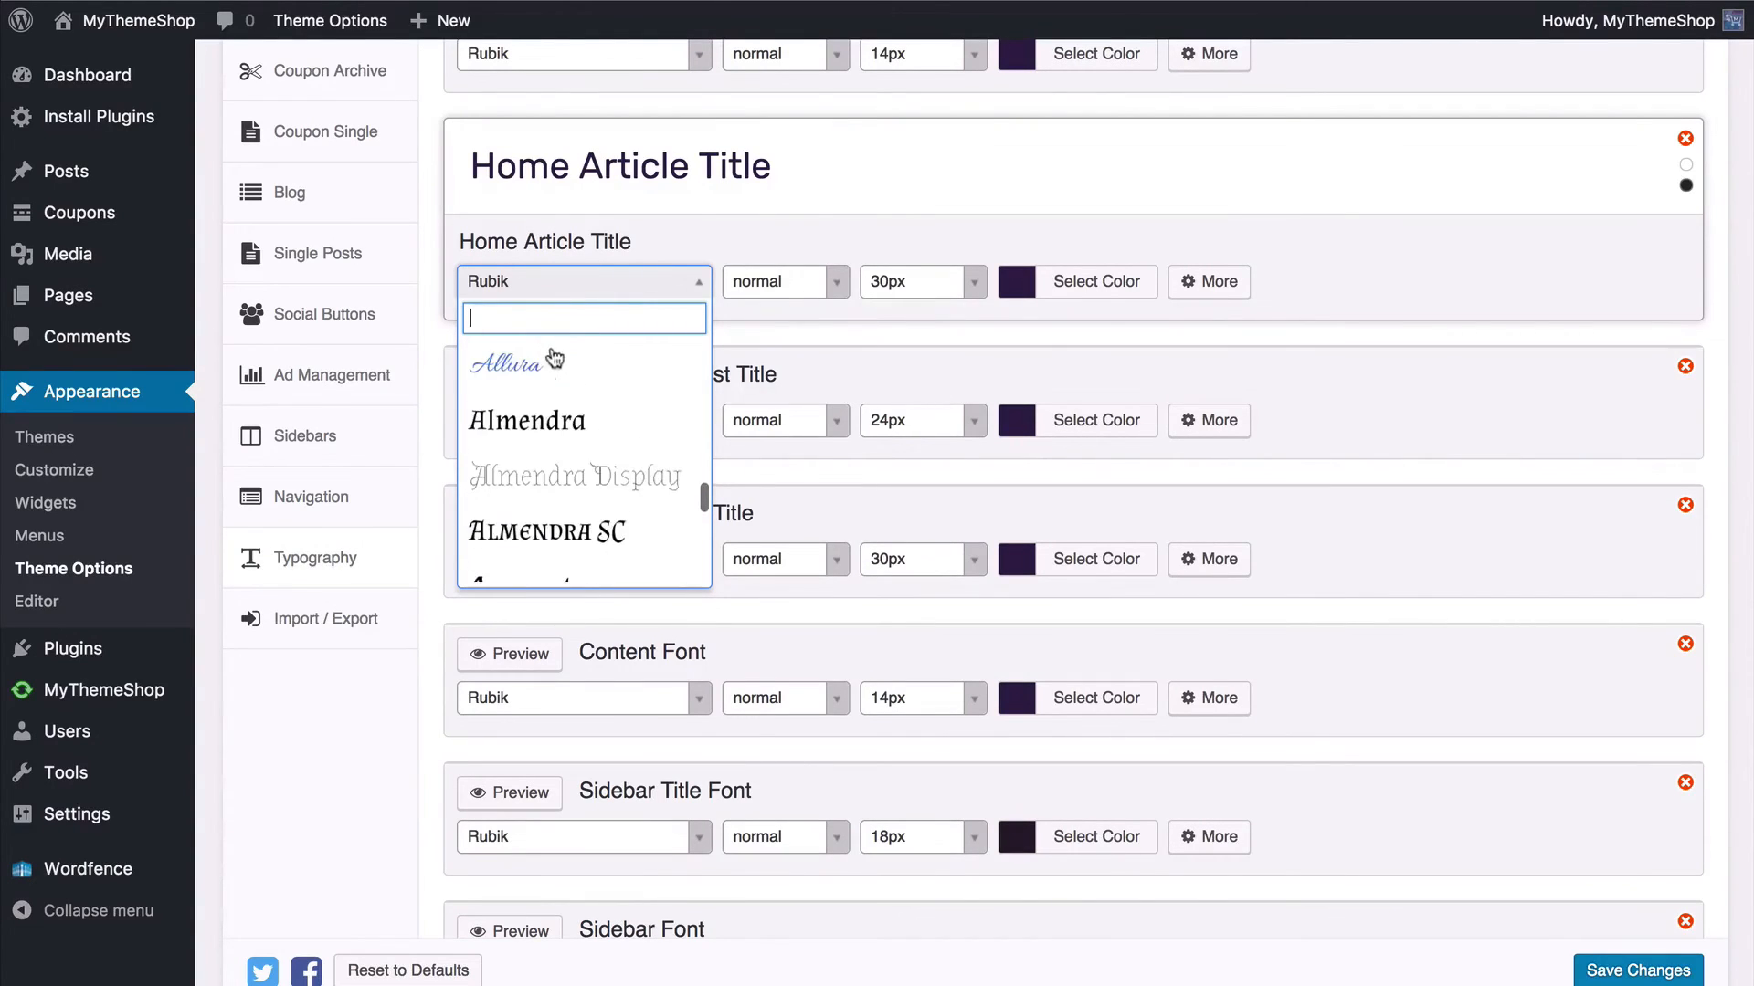
scroll(568, 438, down, 9)
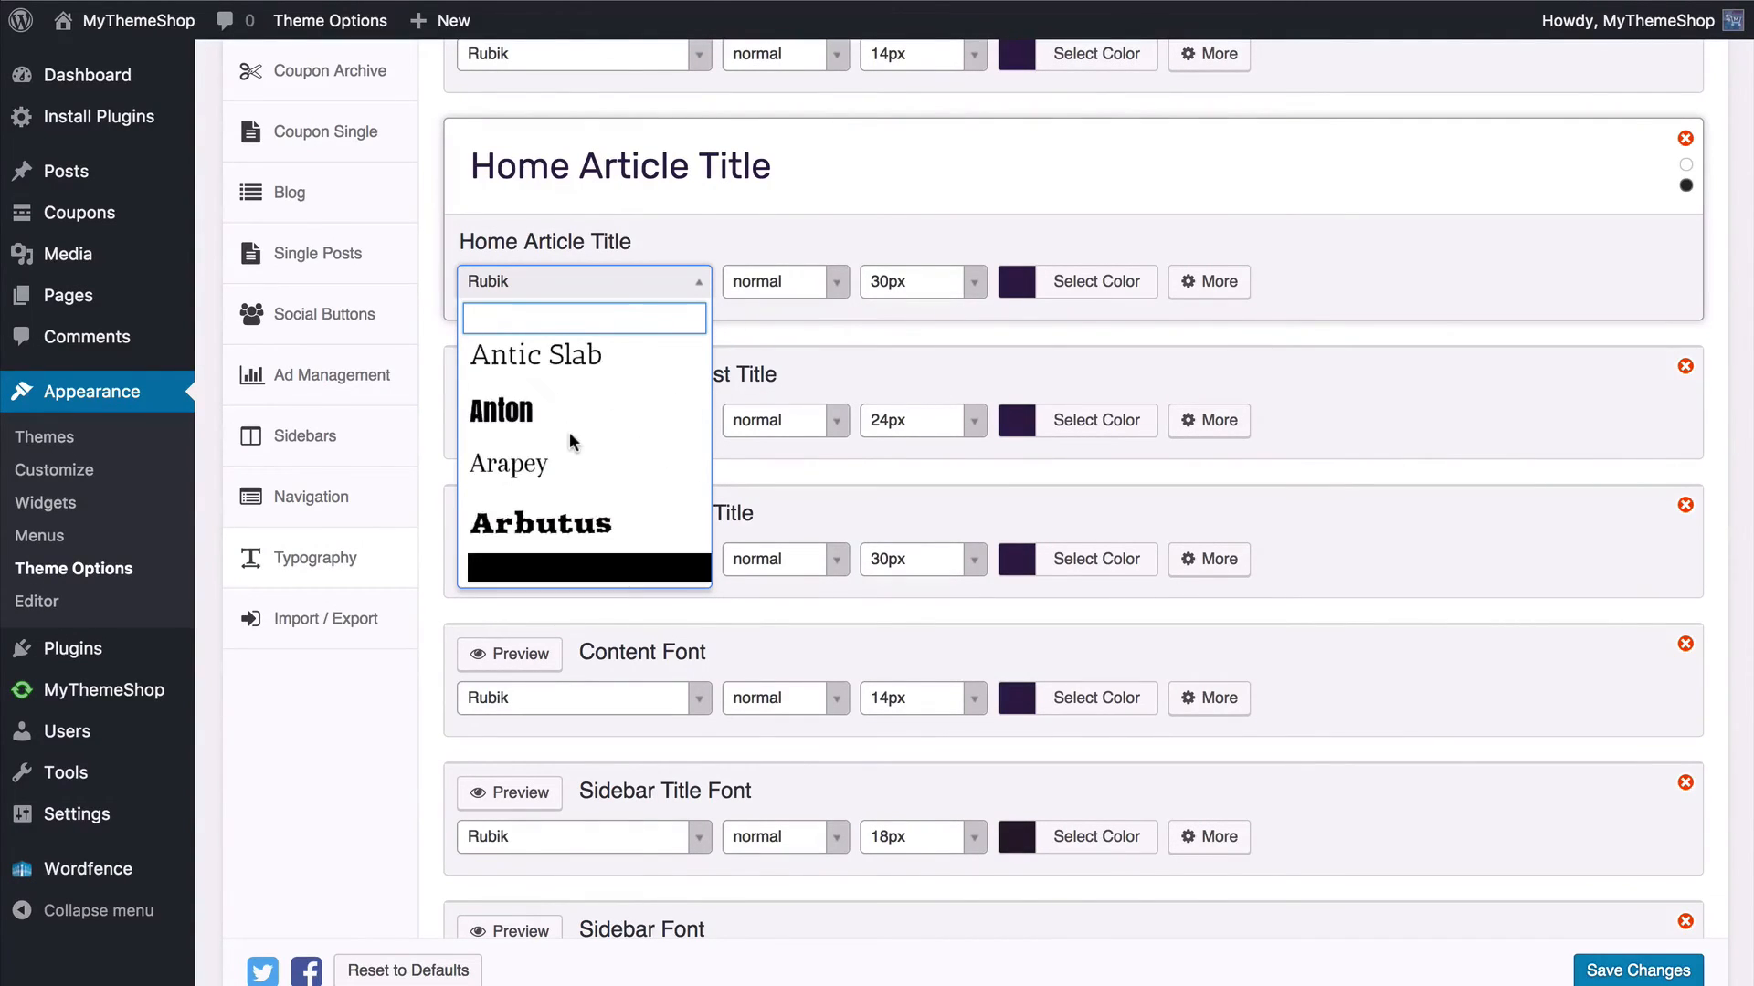
scroll(569, 440, down, 6)
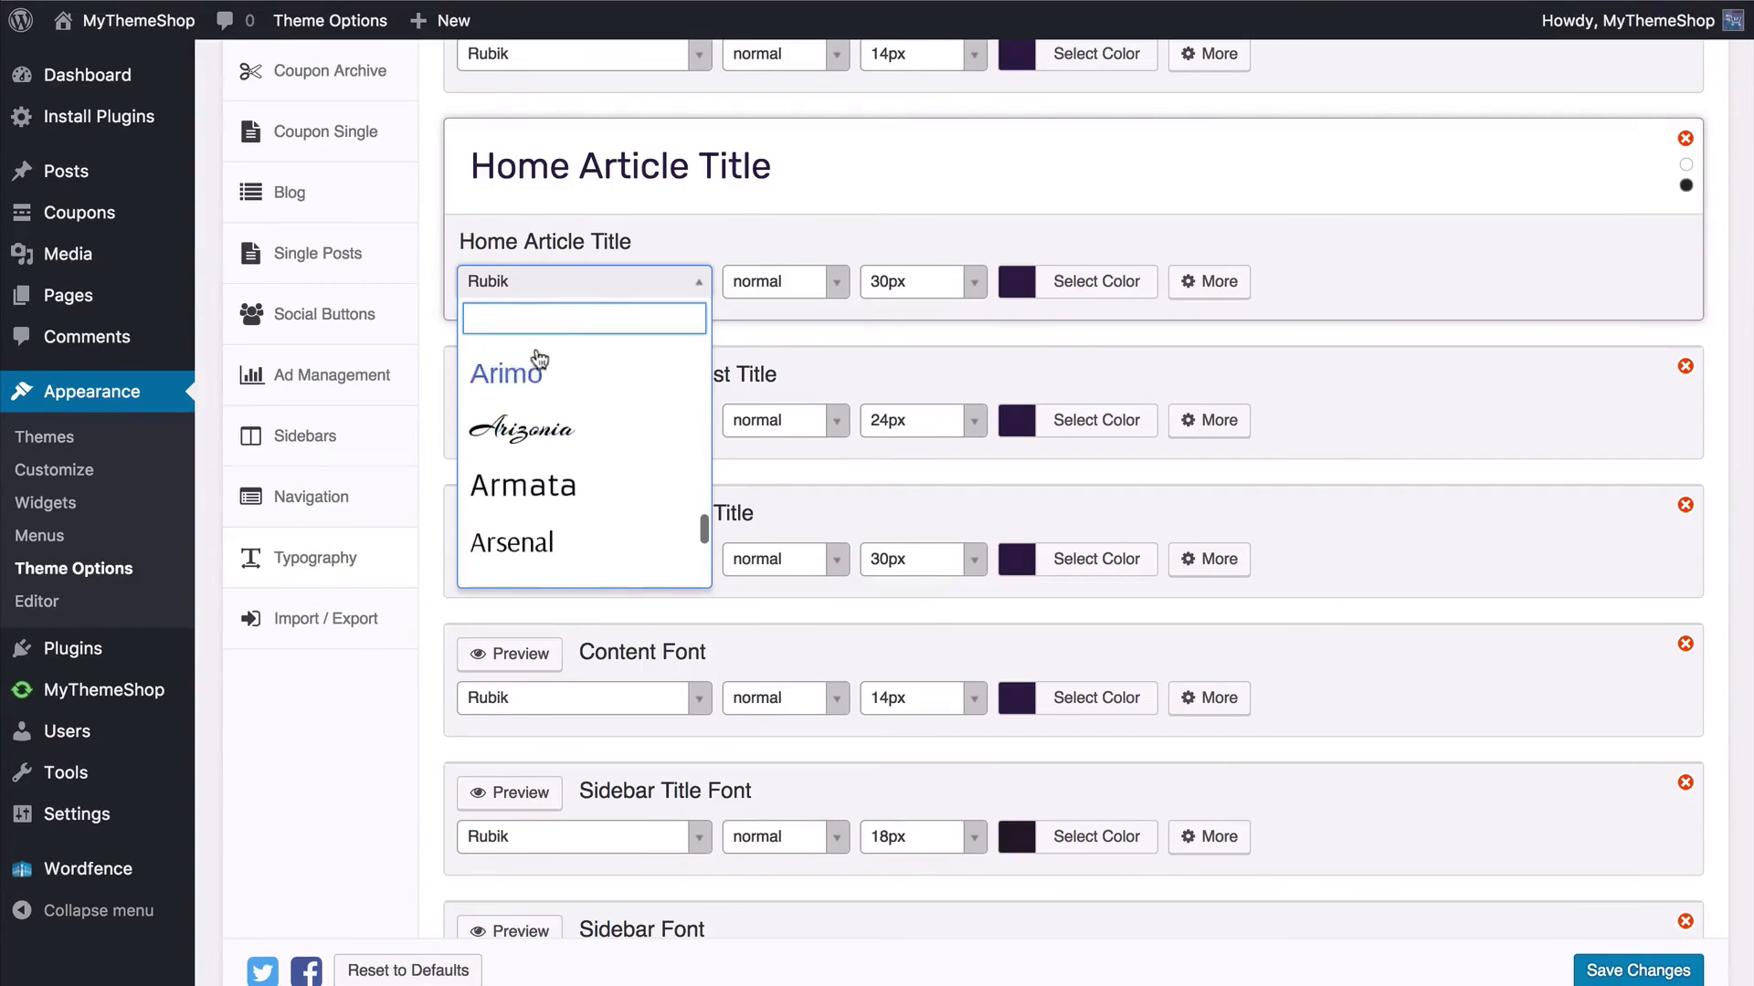
scroll(534, 358, up, 1)
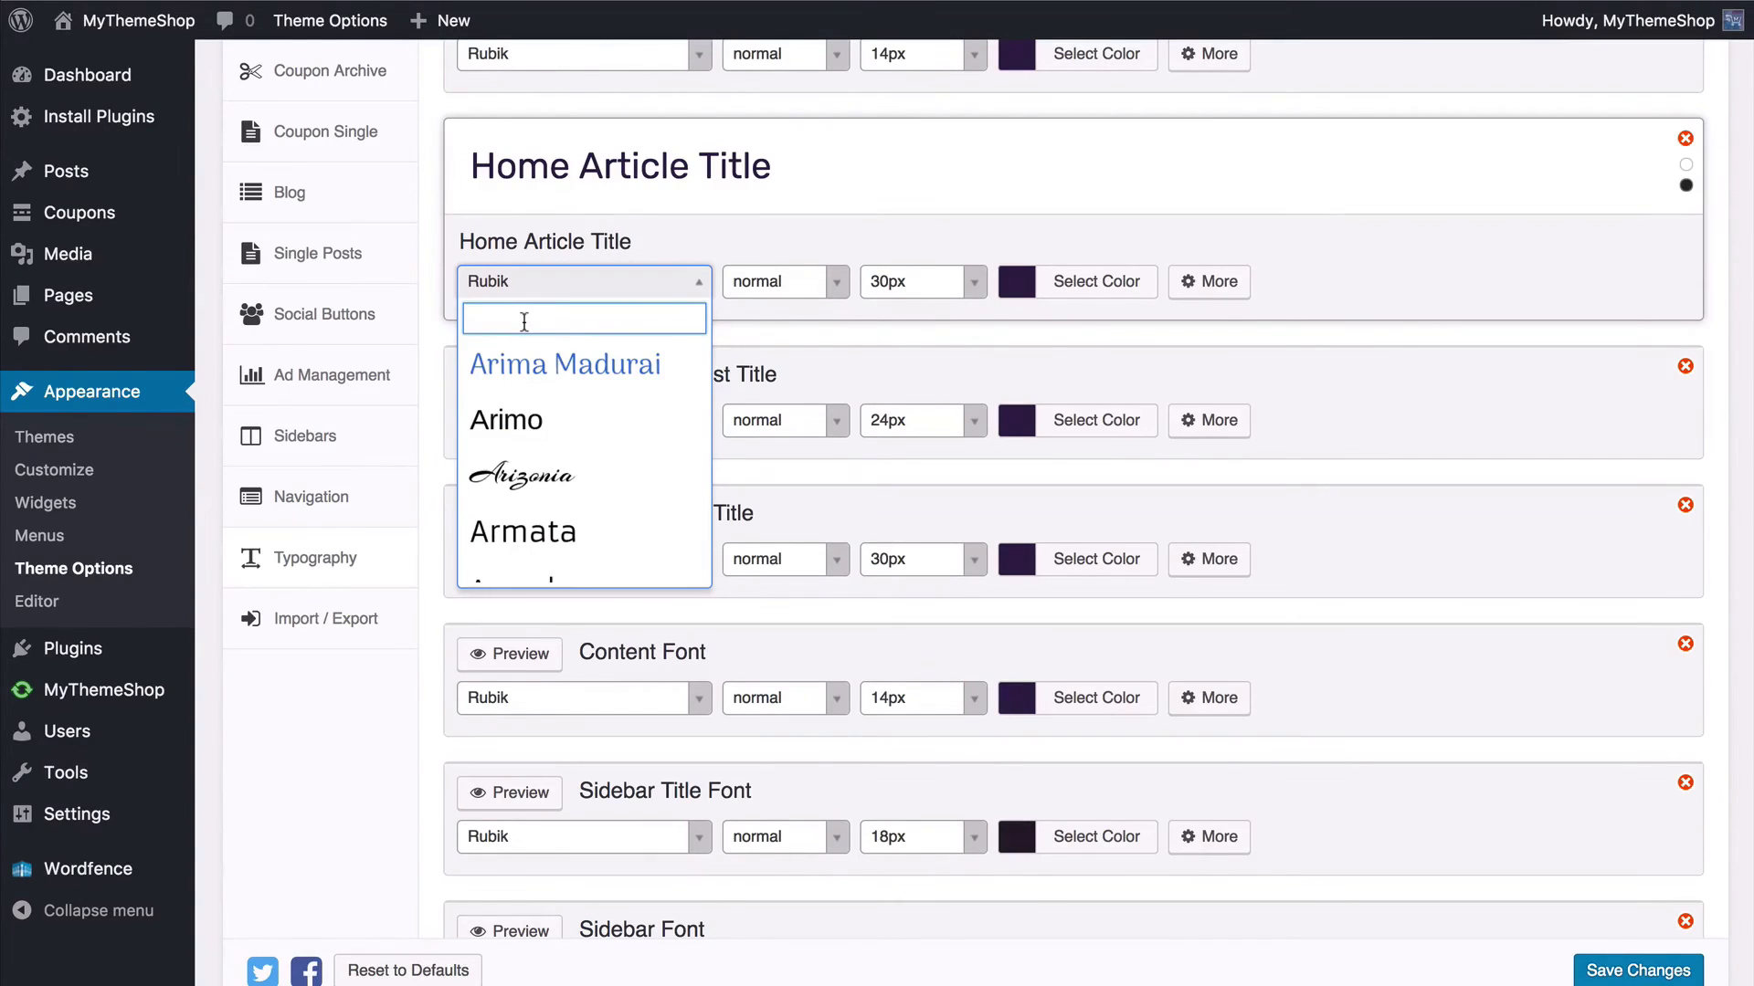
scroll(575, 461, down, 5)
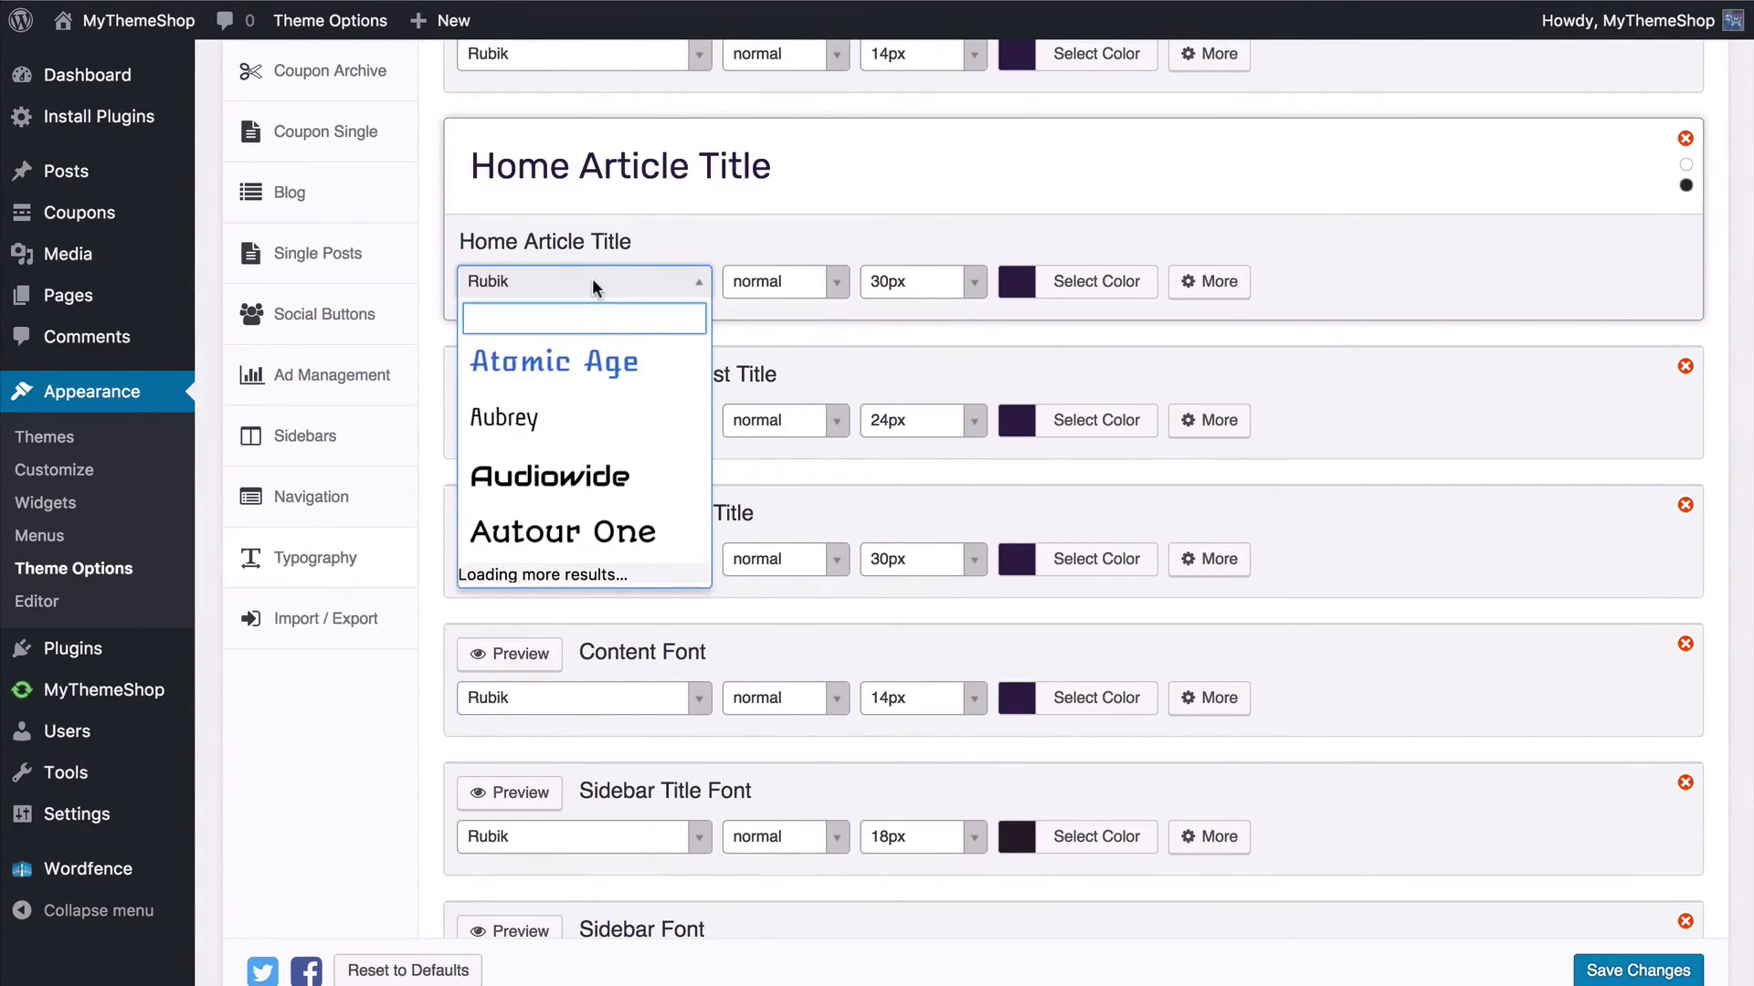
Step: Search the font list for "slab" and set the Home Article Title font to Roboto Slab
text(slab)
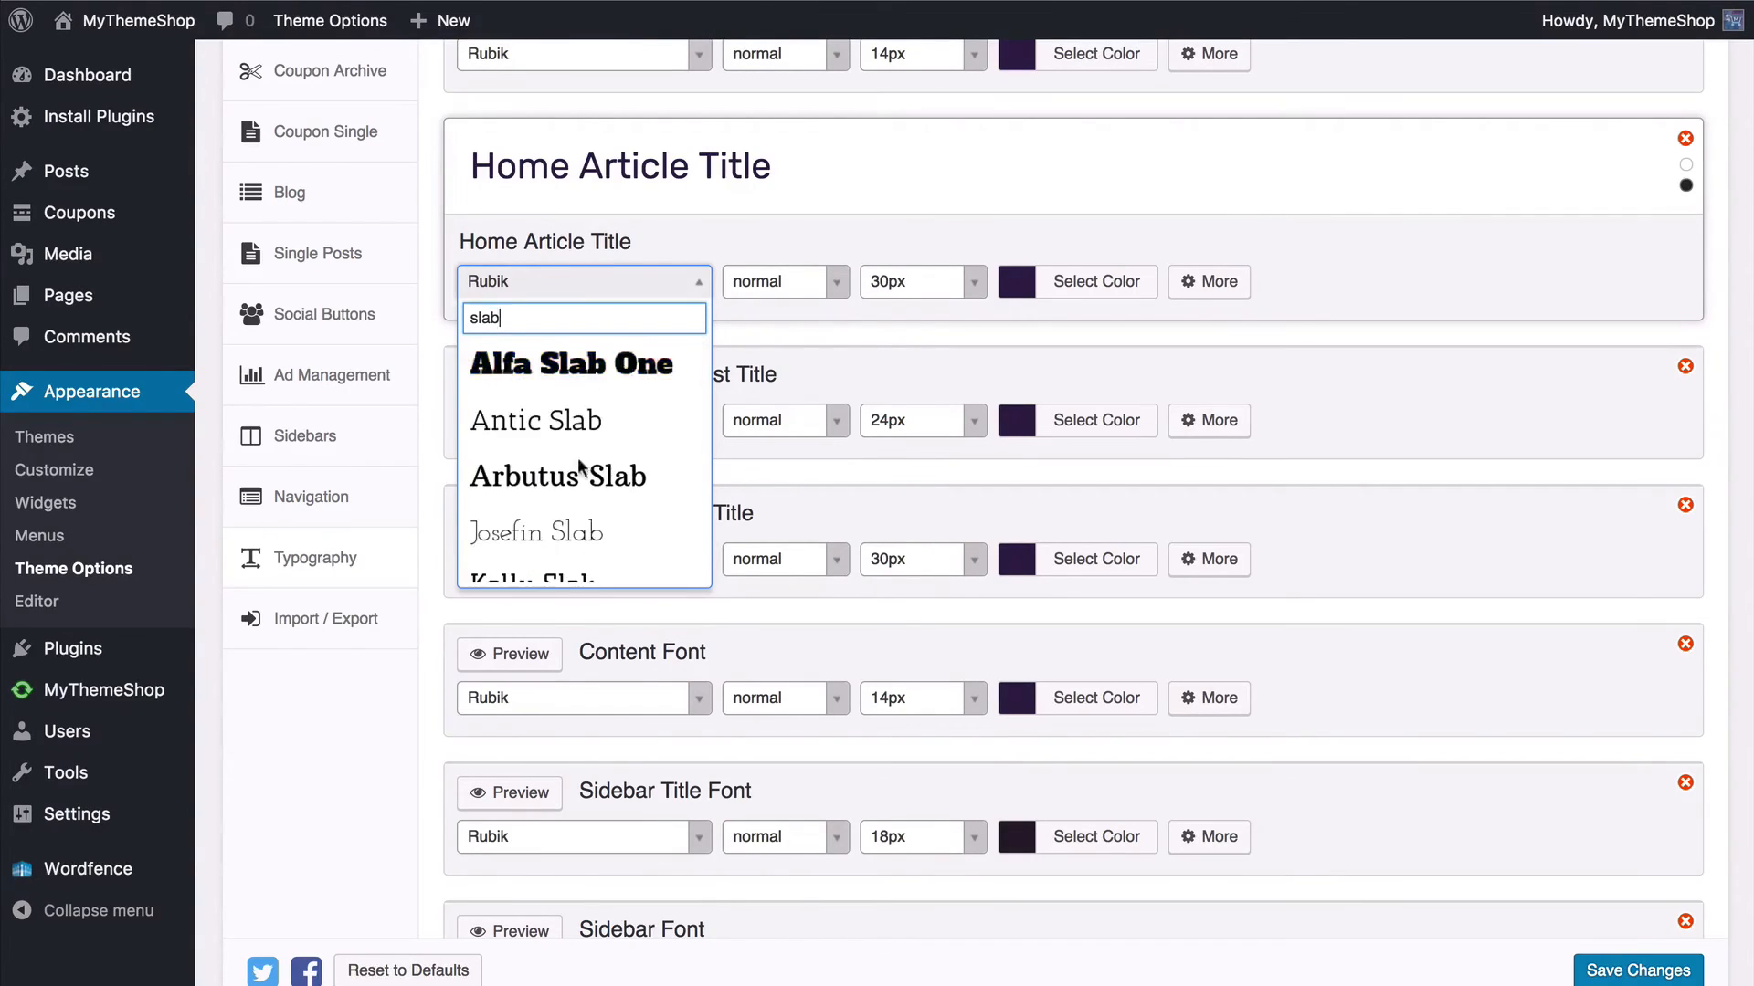
scroll(588, 469, down, 3)
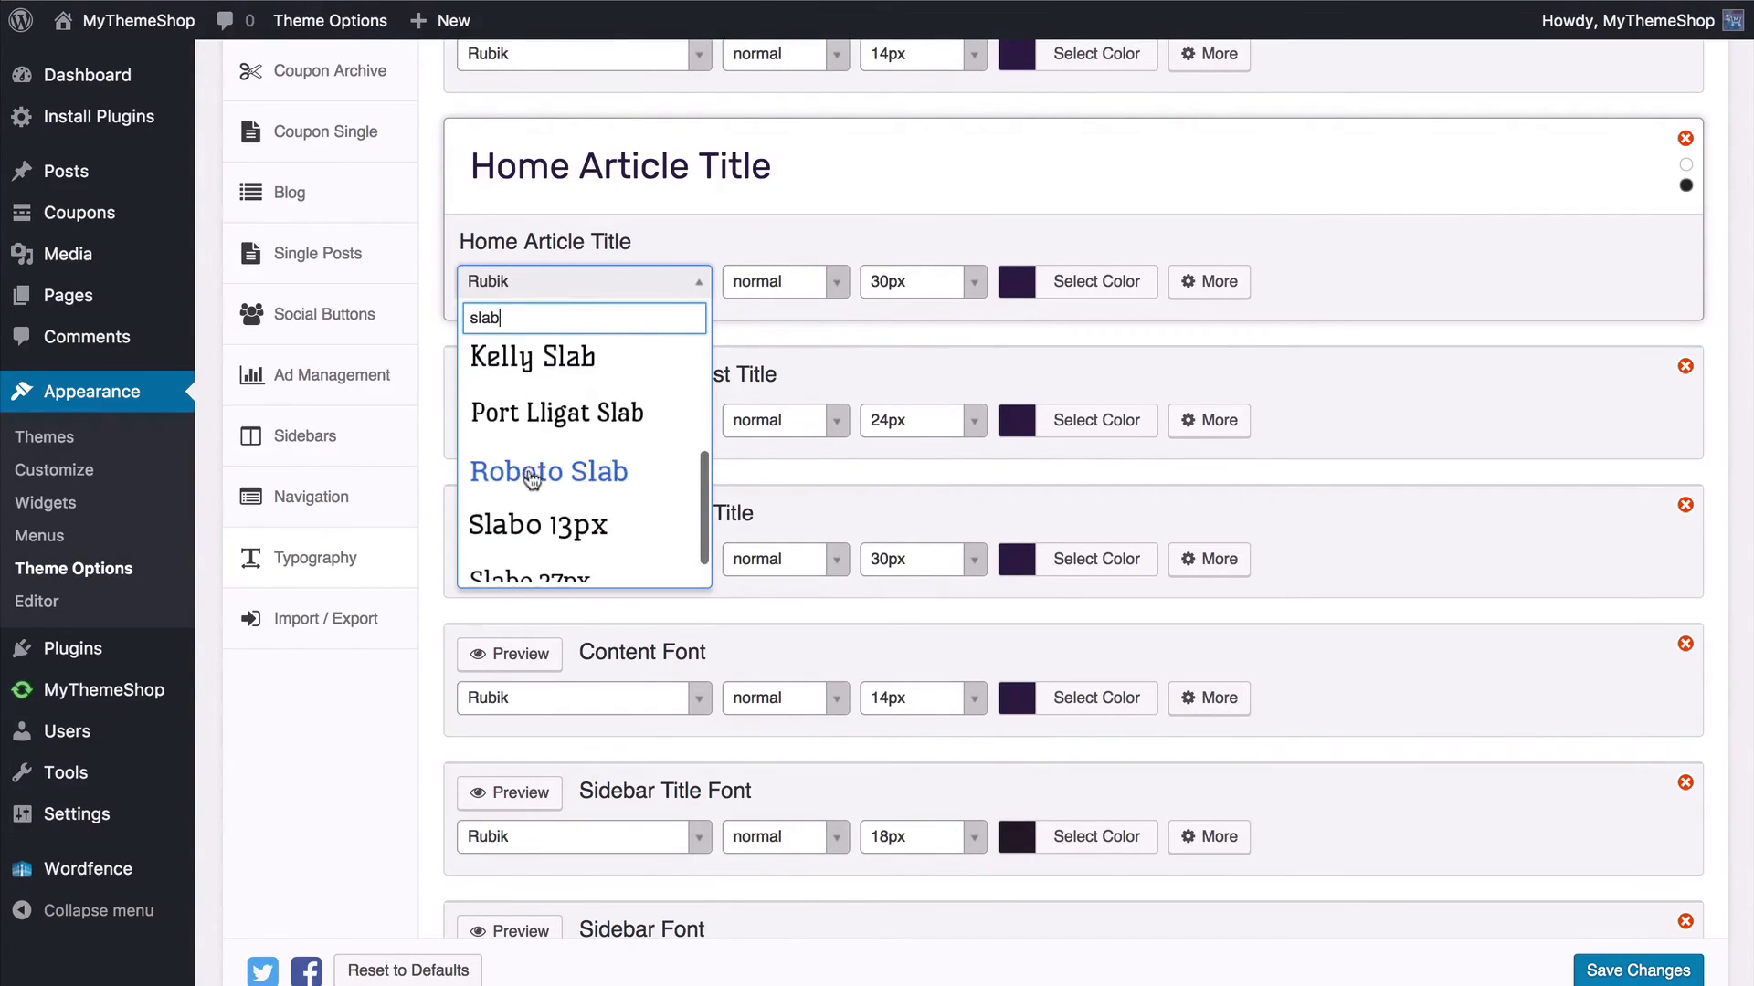
click(525, 467)
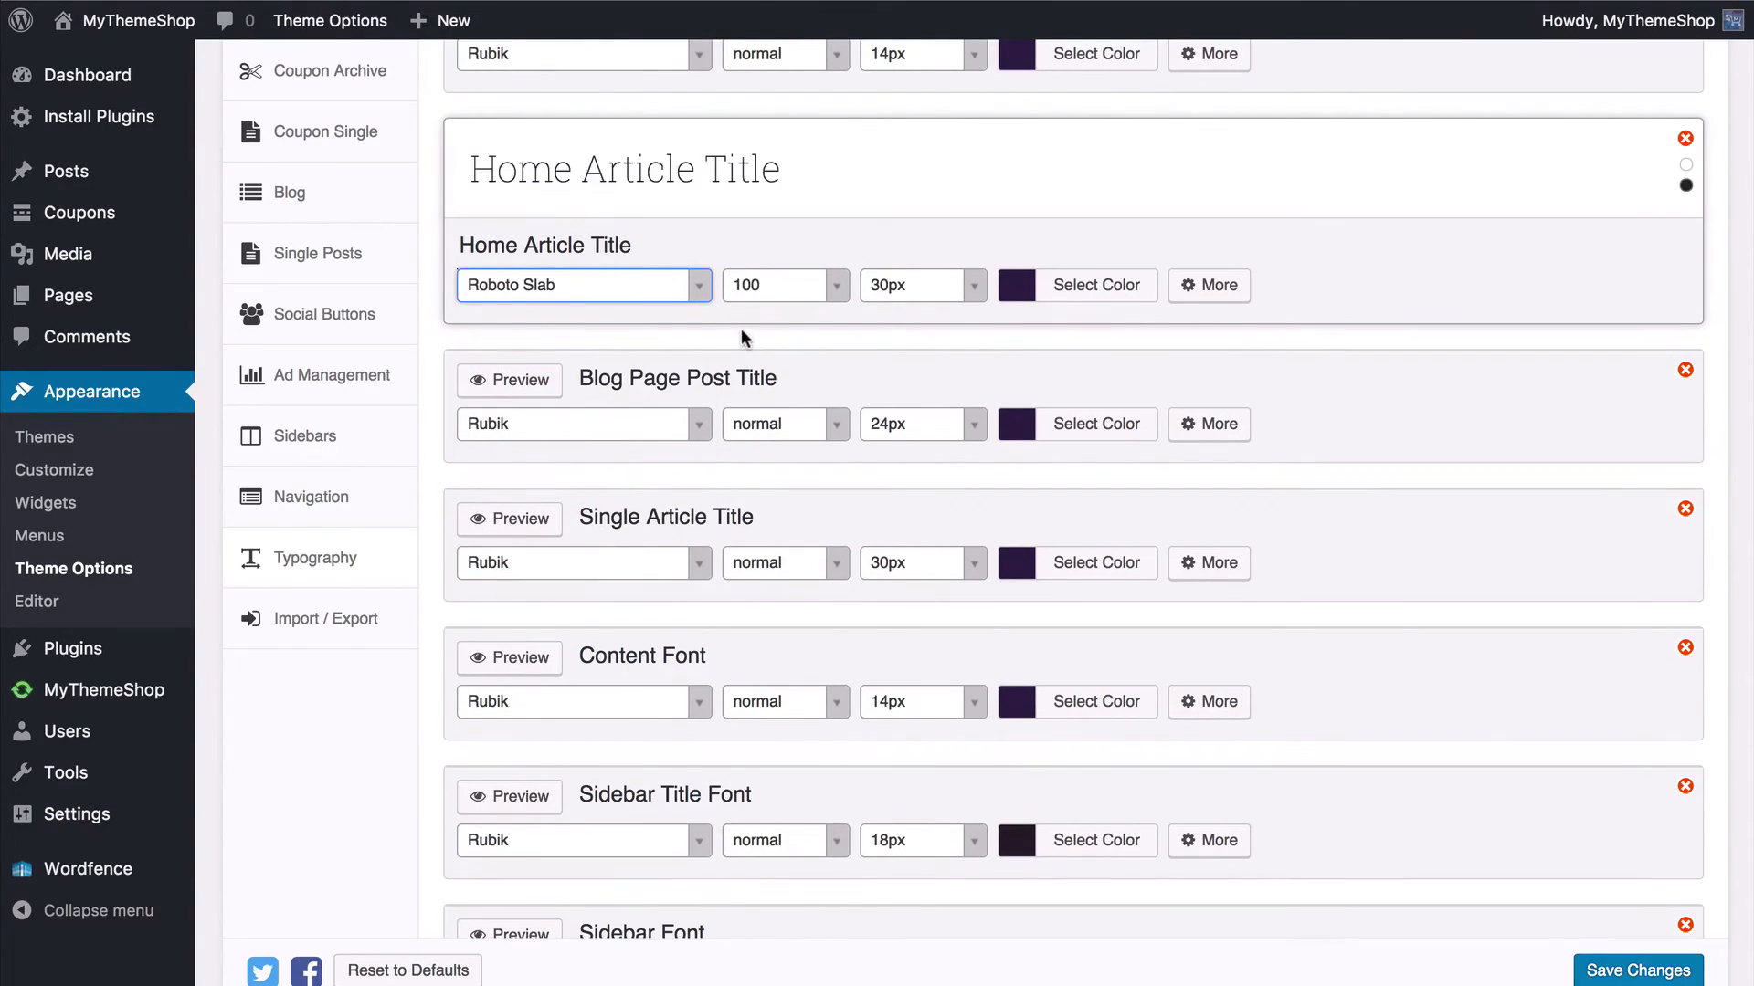
Step: Set the Home Article Title font weight to normal and look at its size and color choices
click(844, 288)
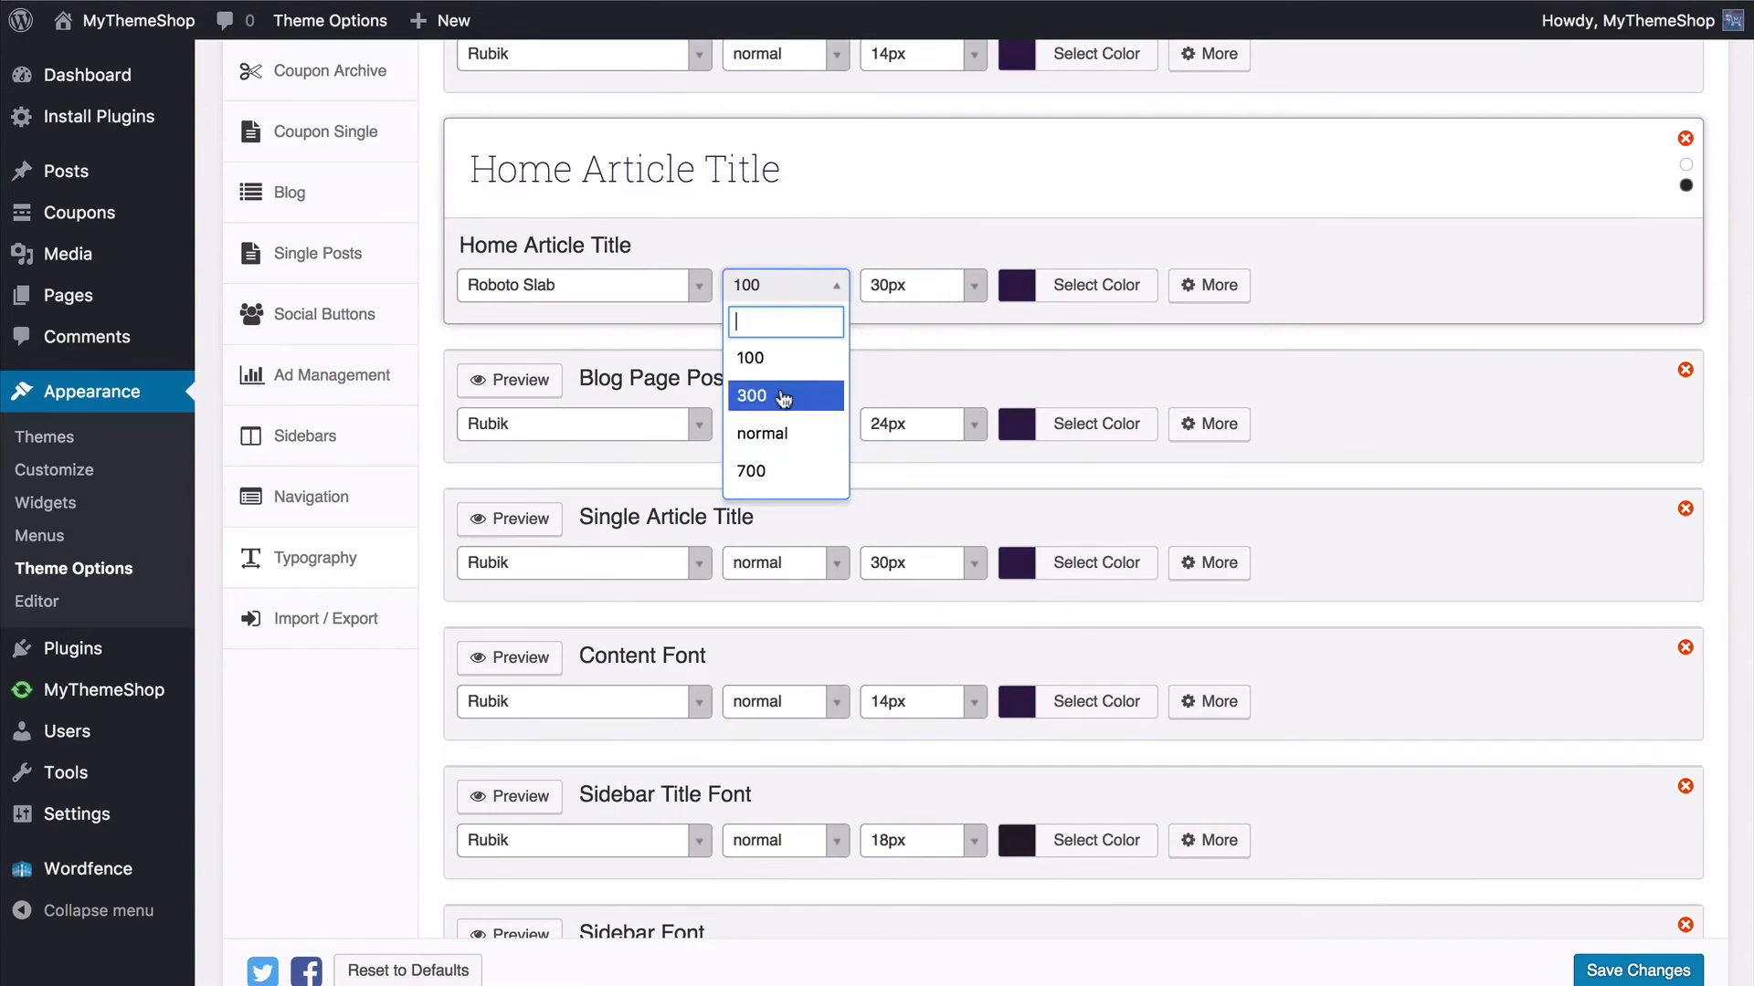
click(778, 432)
click(896, 316)
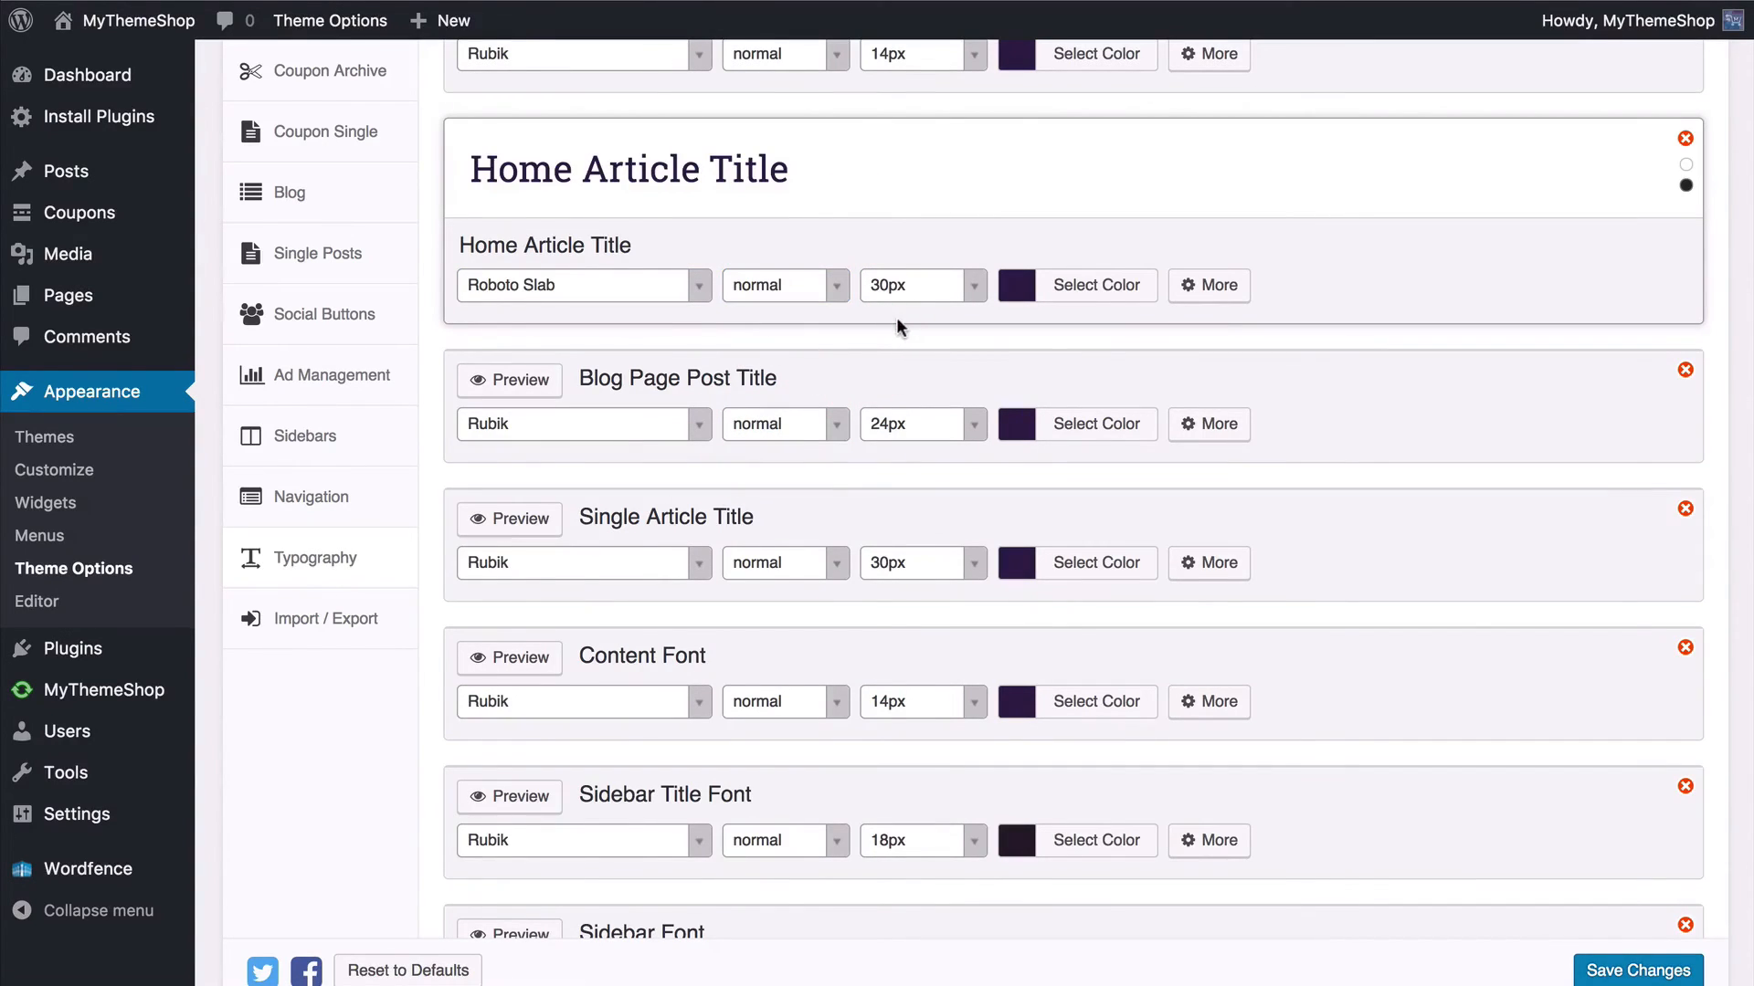
click(967, 287)
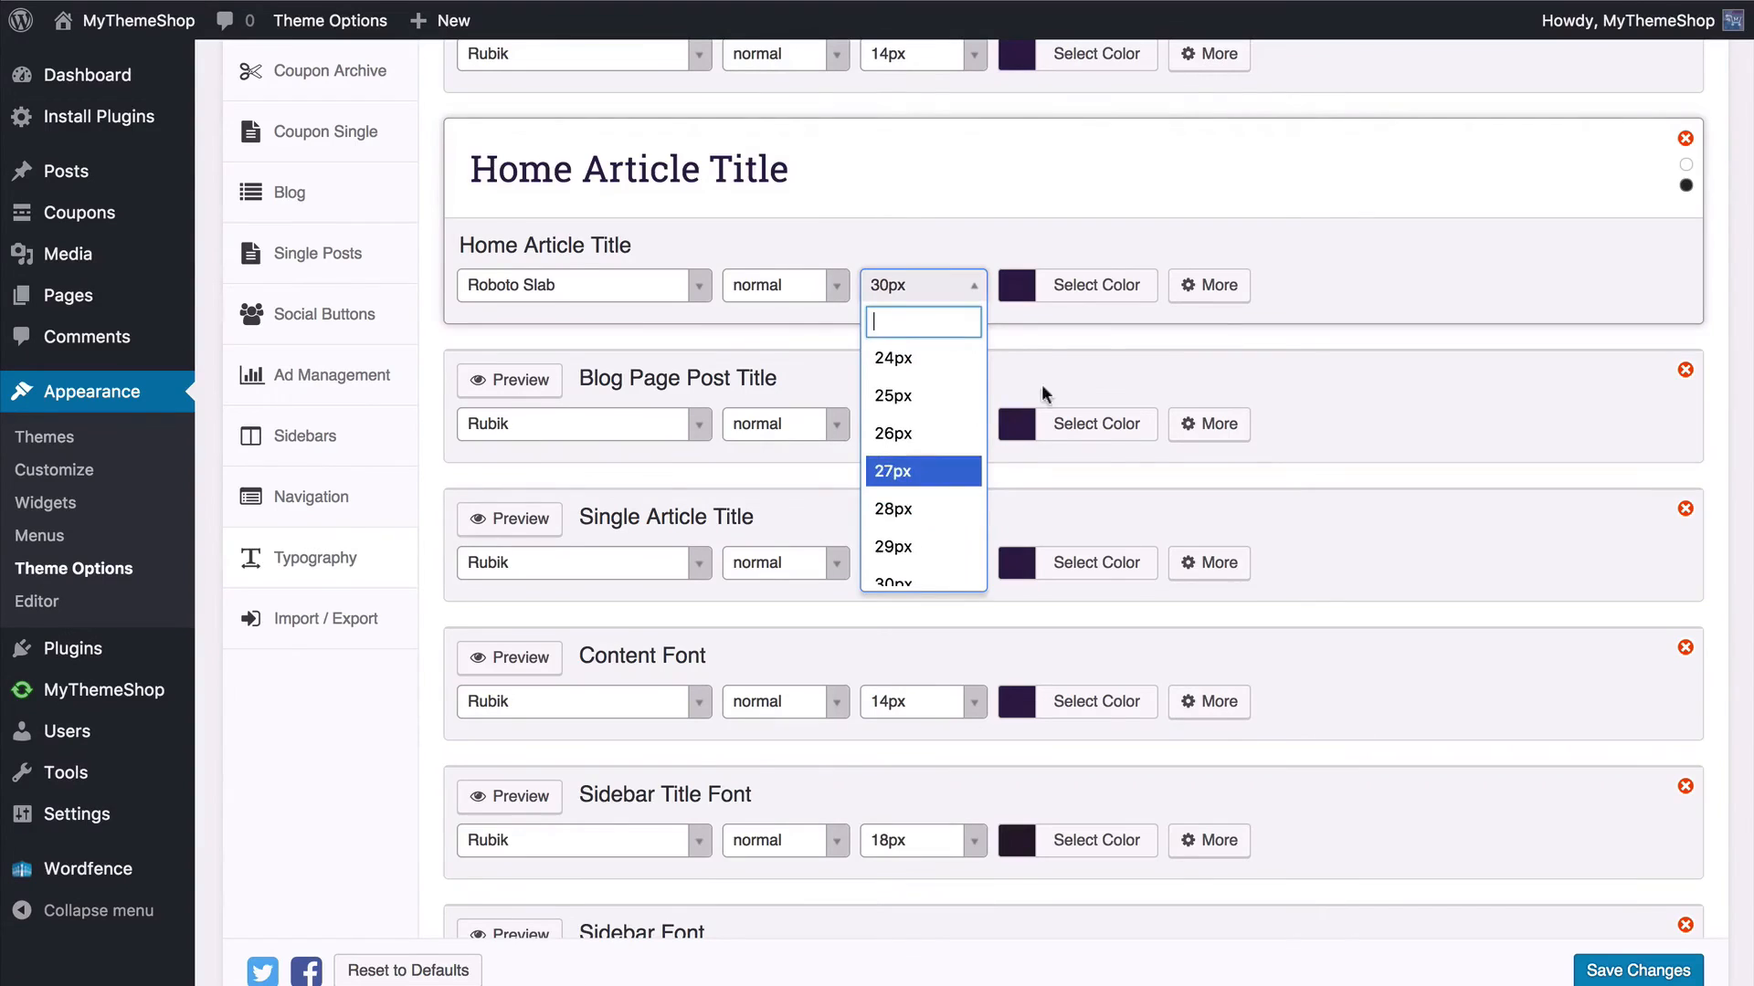
click(1056, 322)
click(1081, 286)
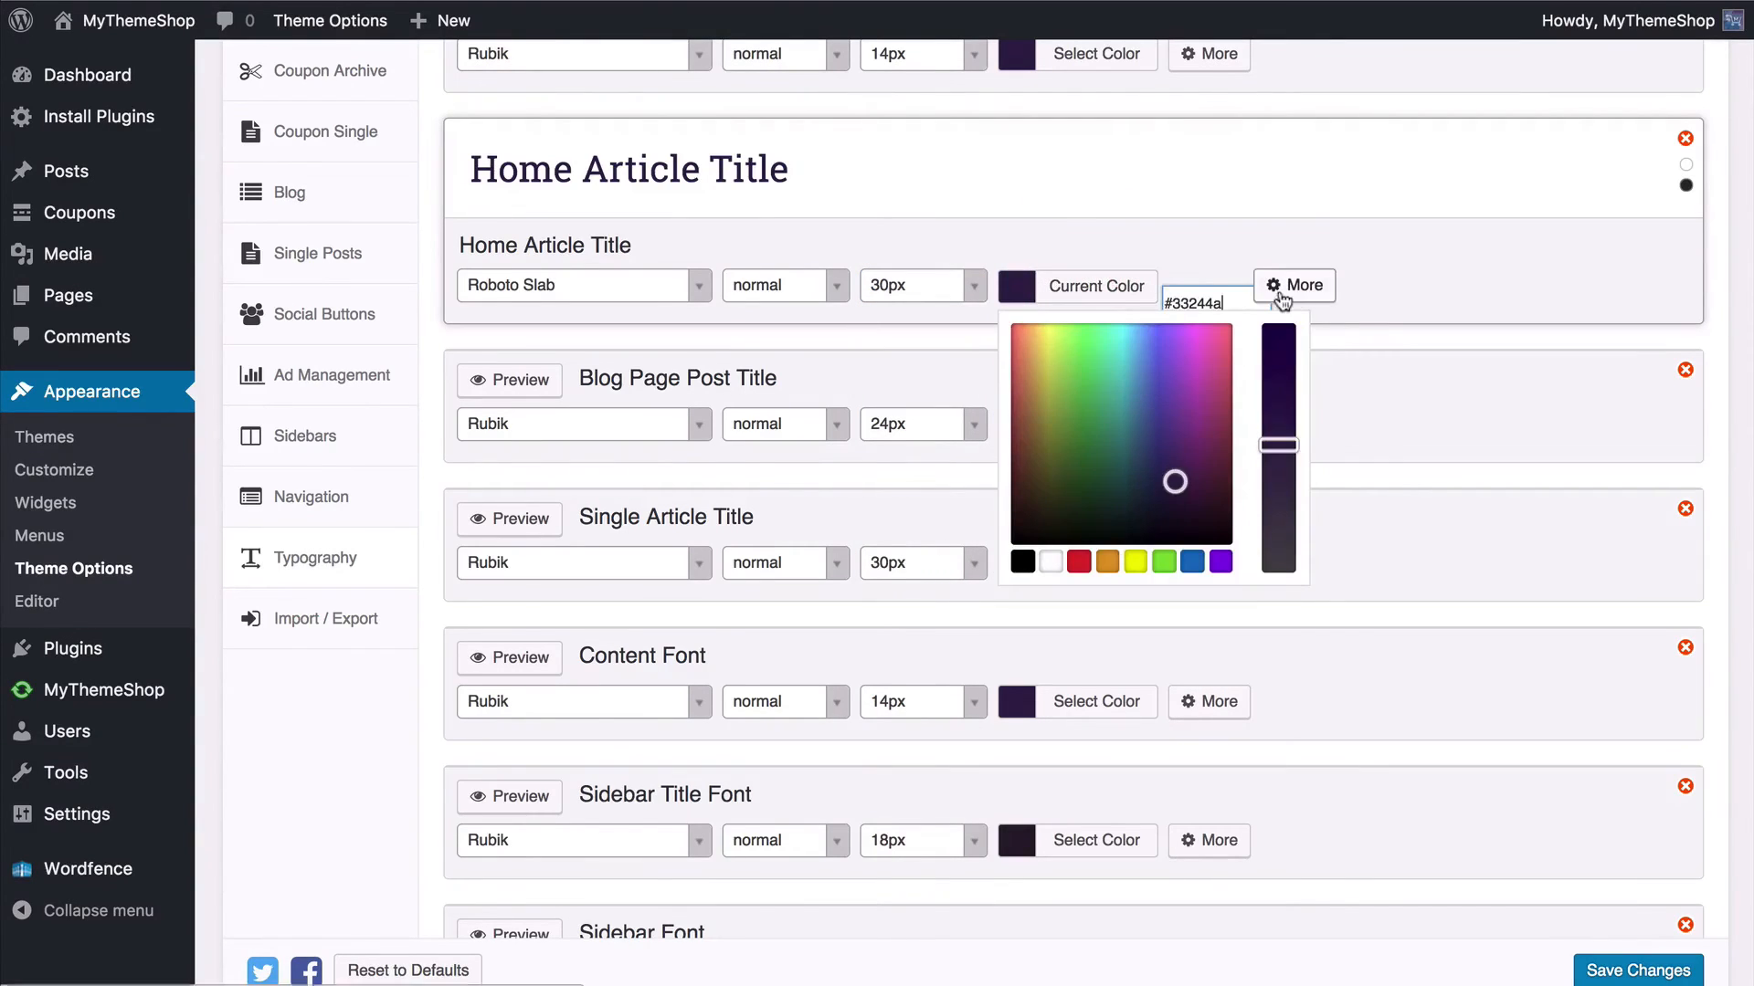
click(1418, 288)
Step: In the additional Home Article Title options, set the fallback font to 'Times New Roman', Times, serif and save the changes
click(1219, 284)
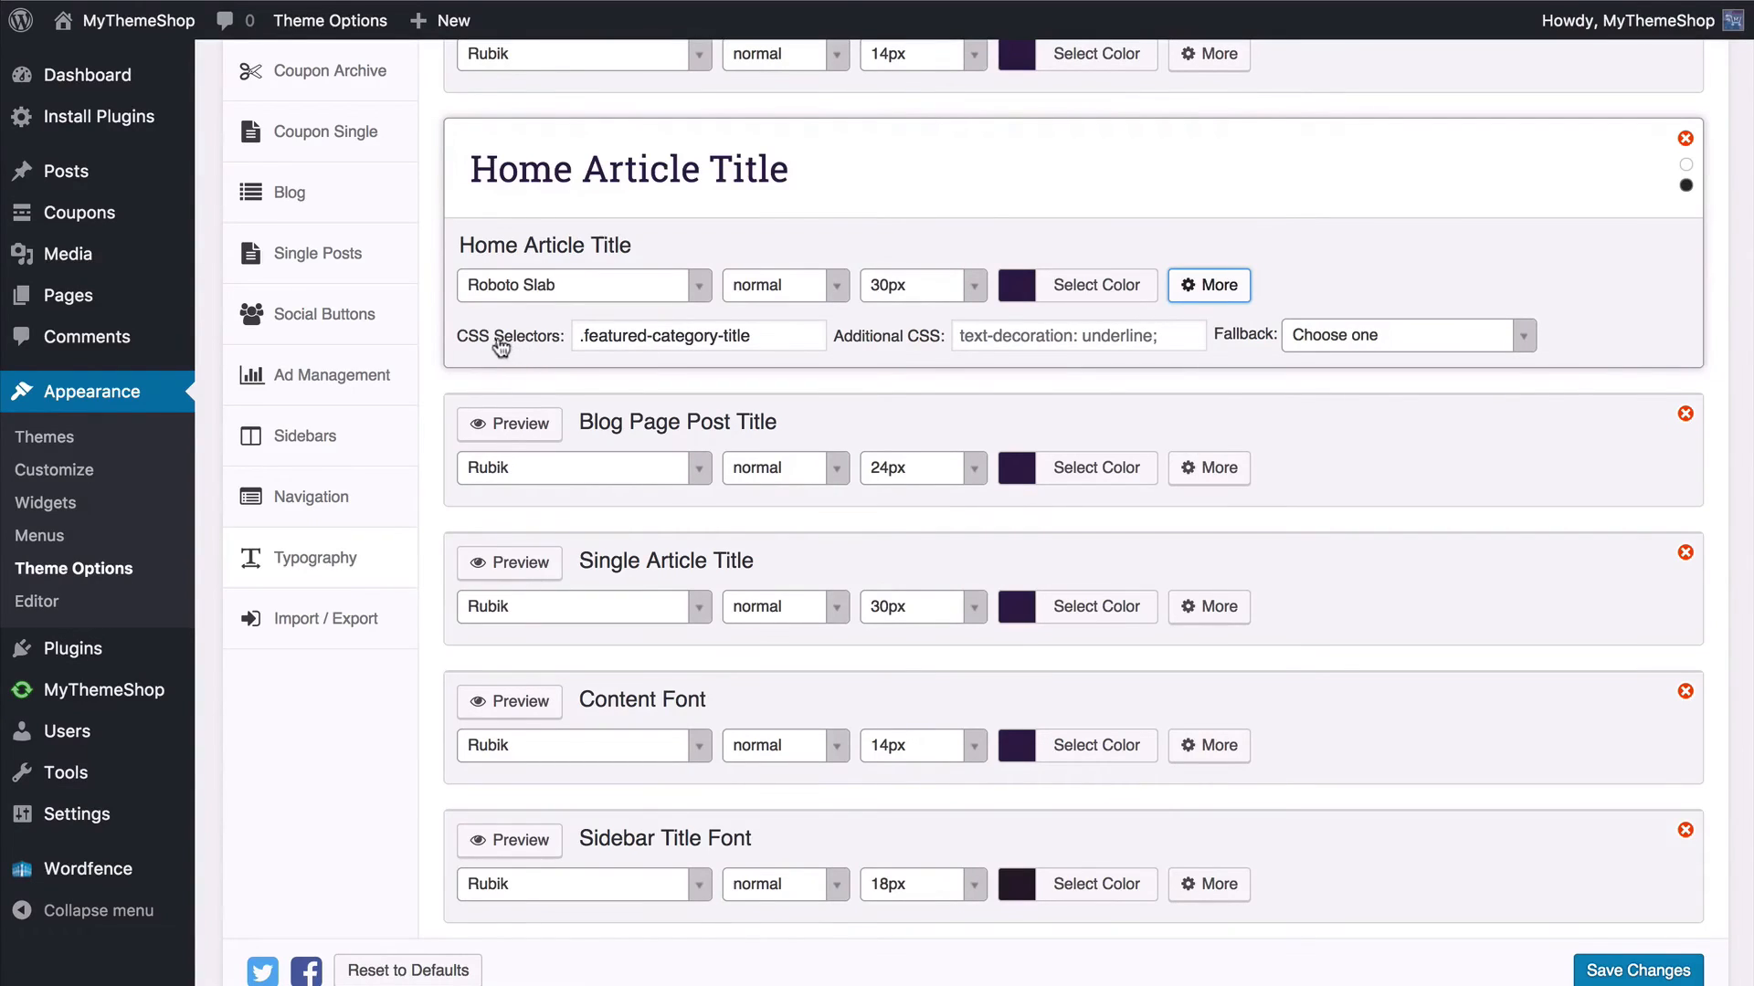
click(1000, 338)
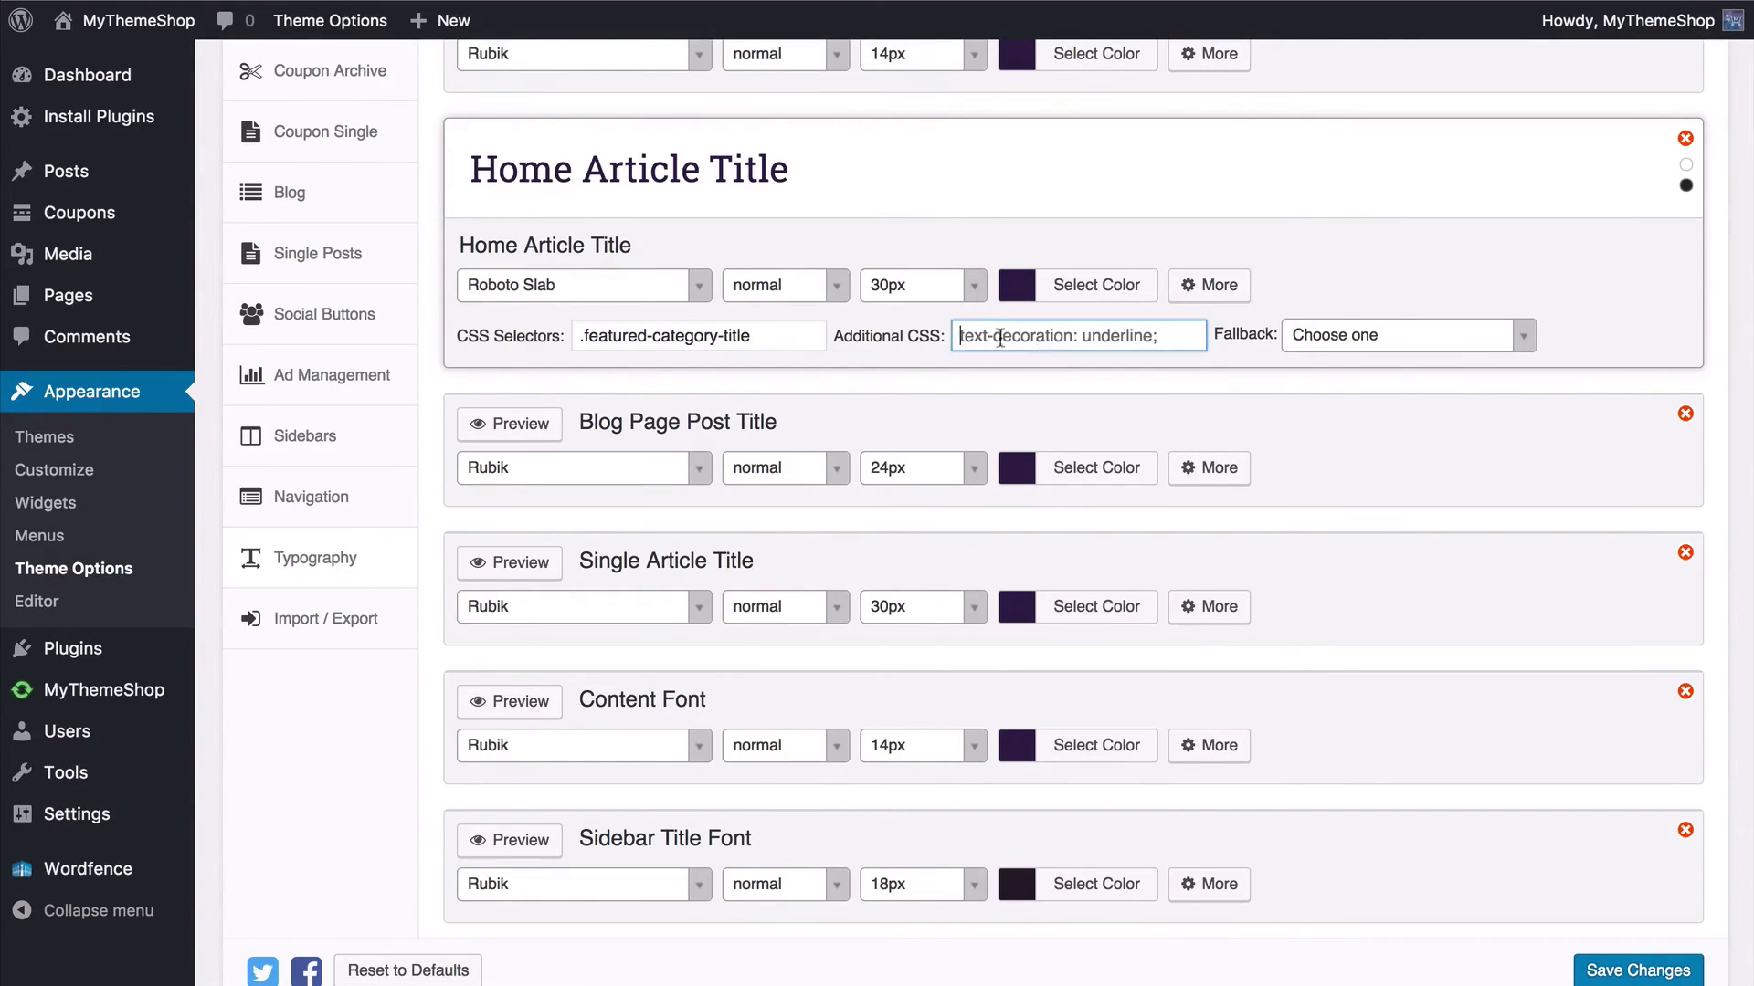
click(1330, 334)
scroll(1351, 571, down, 6)
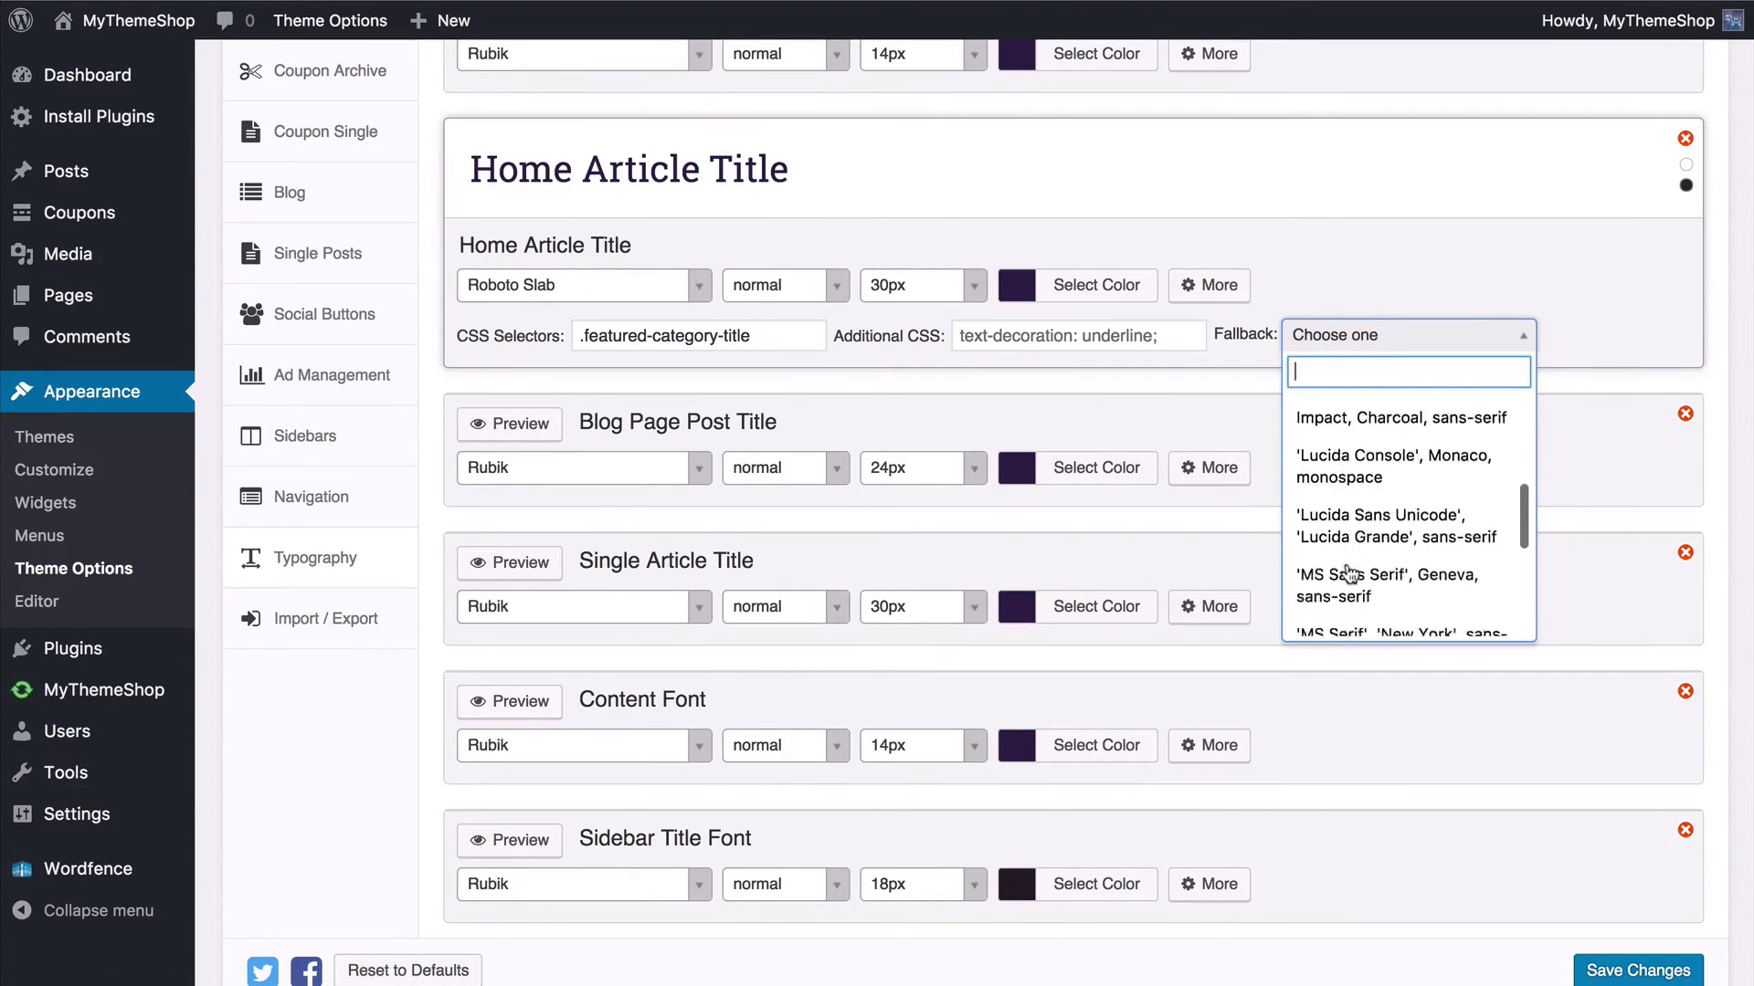
scroll(1349, 574, down, 2)
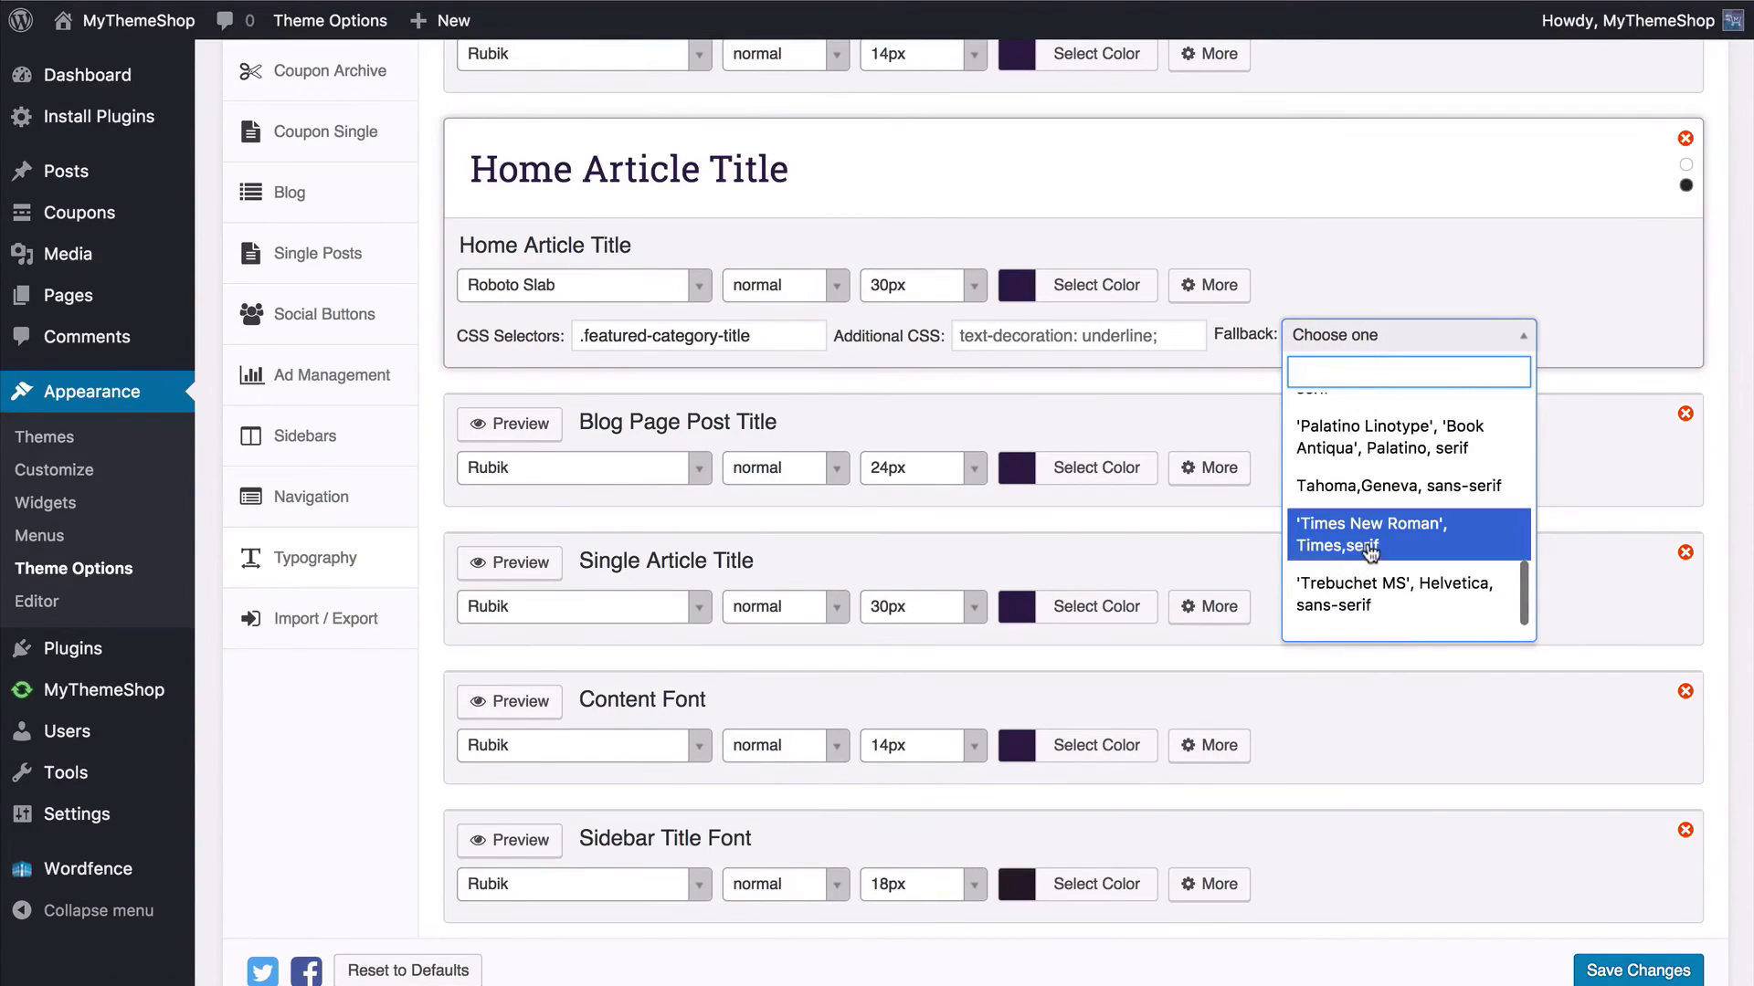
click(1367, 542)
click(1337, 273)
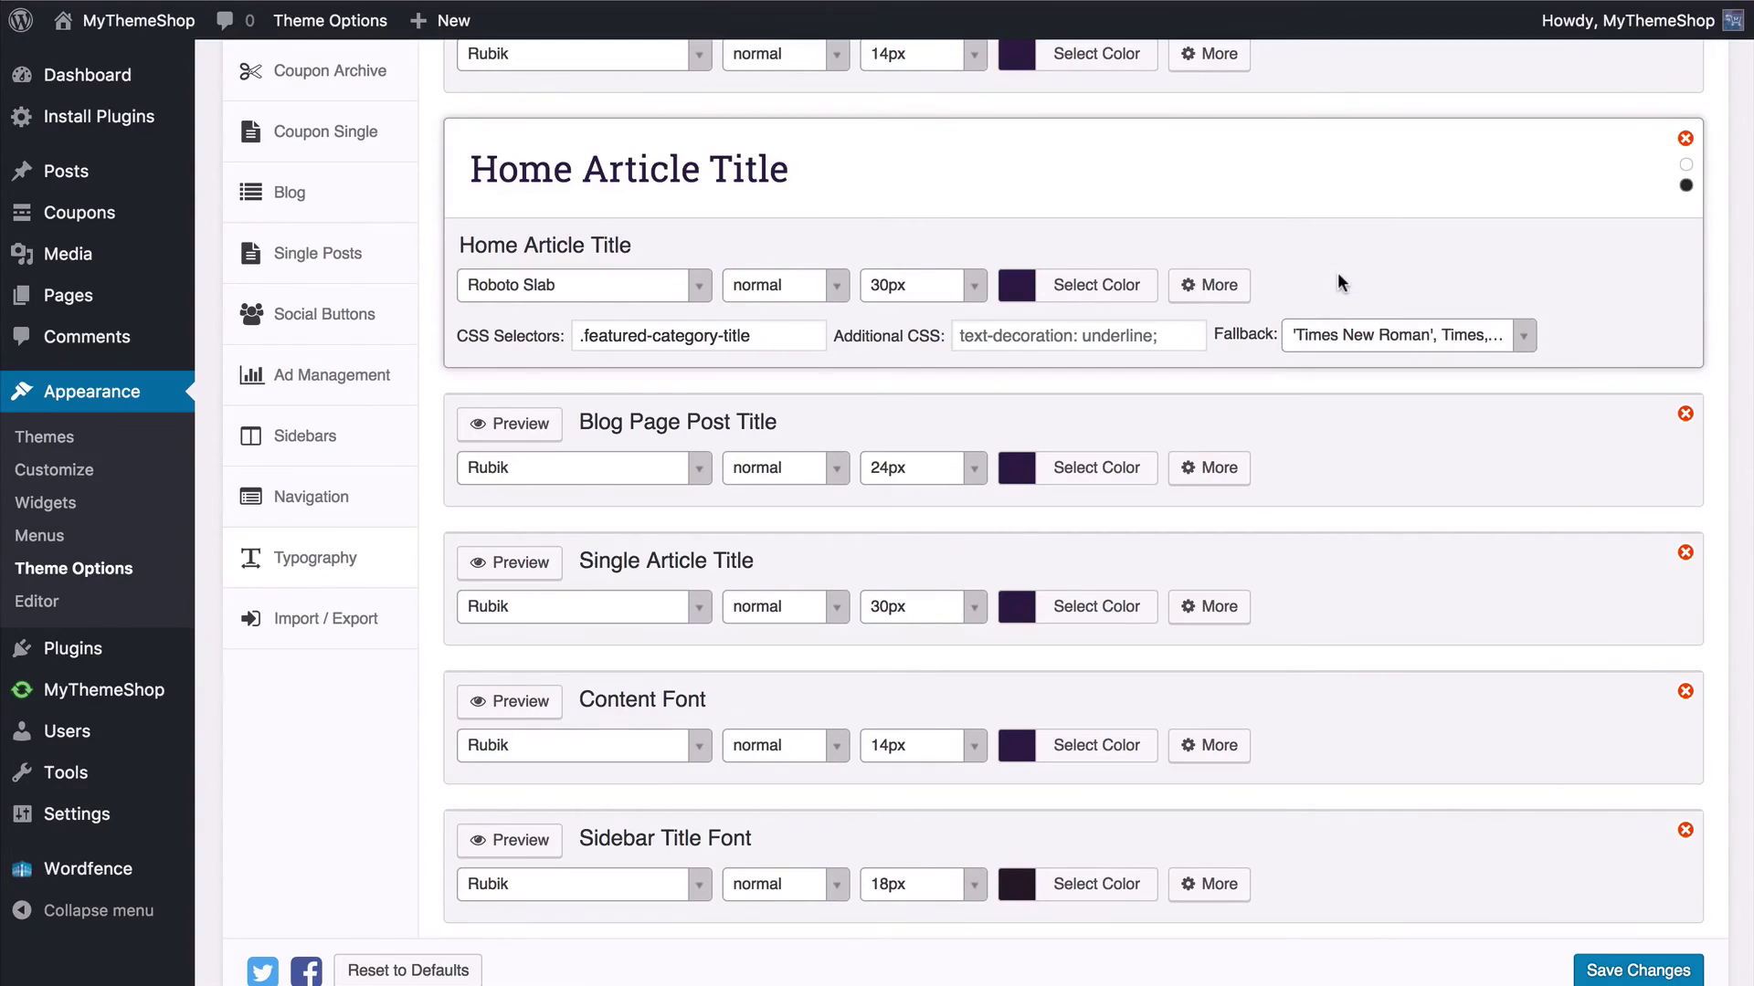
click(1644, 968)
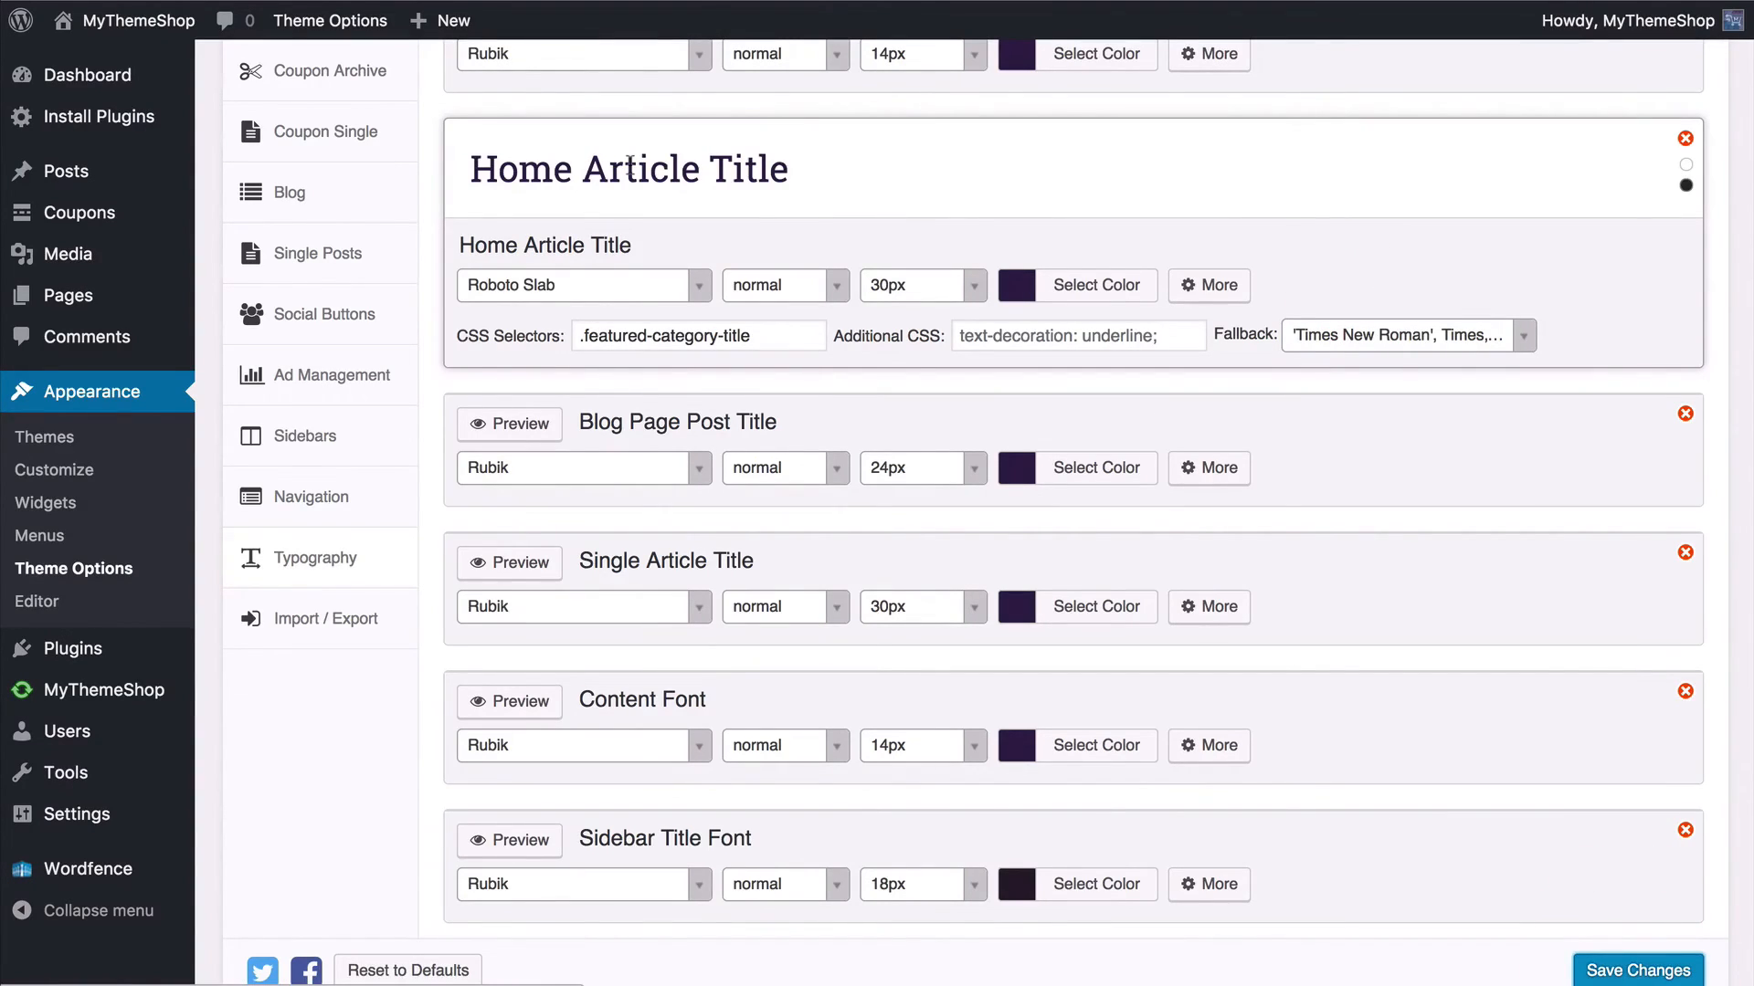
Step: View the live site's Blog page and examine the font used for its headings
mouse_move(149, 26)
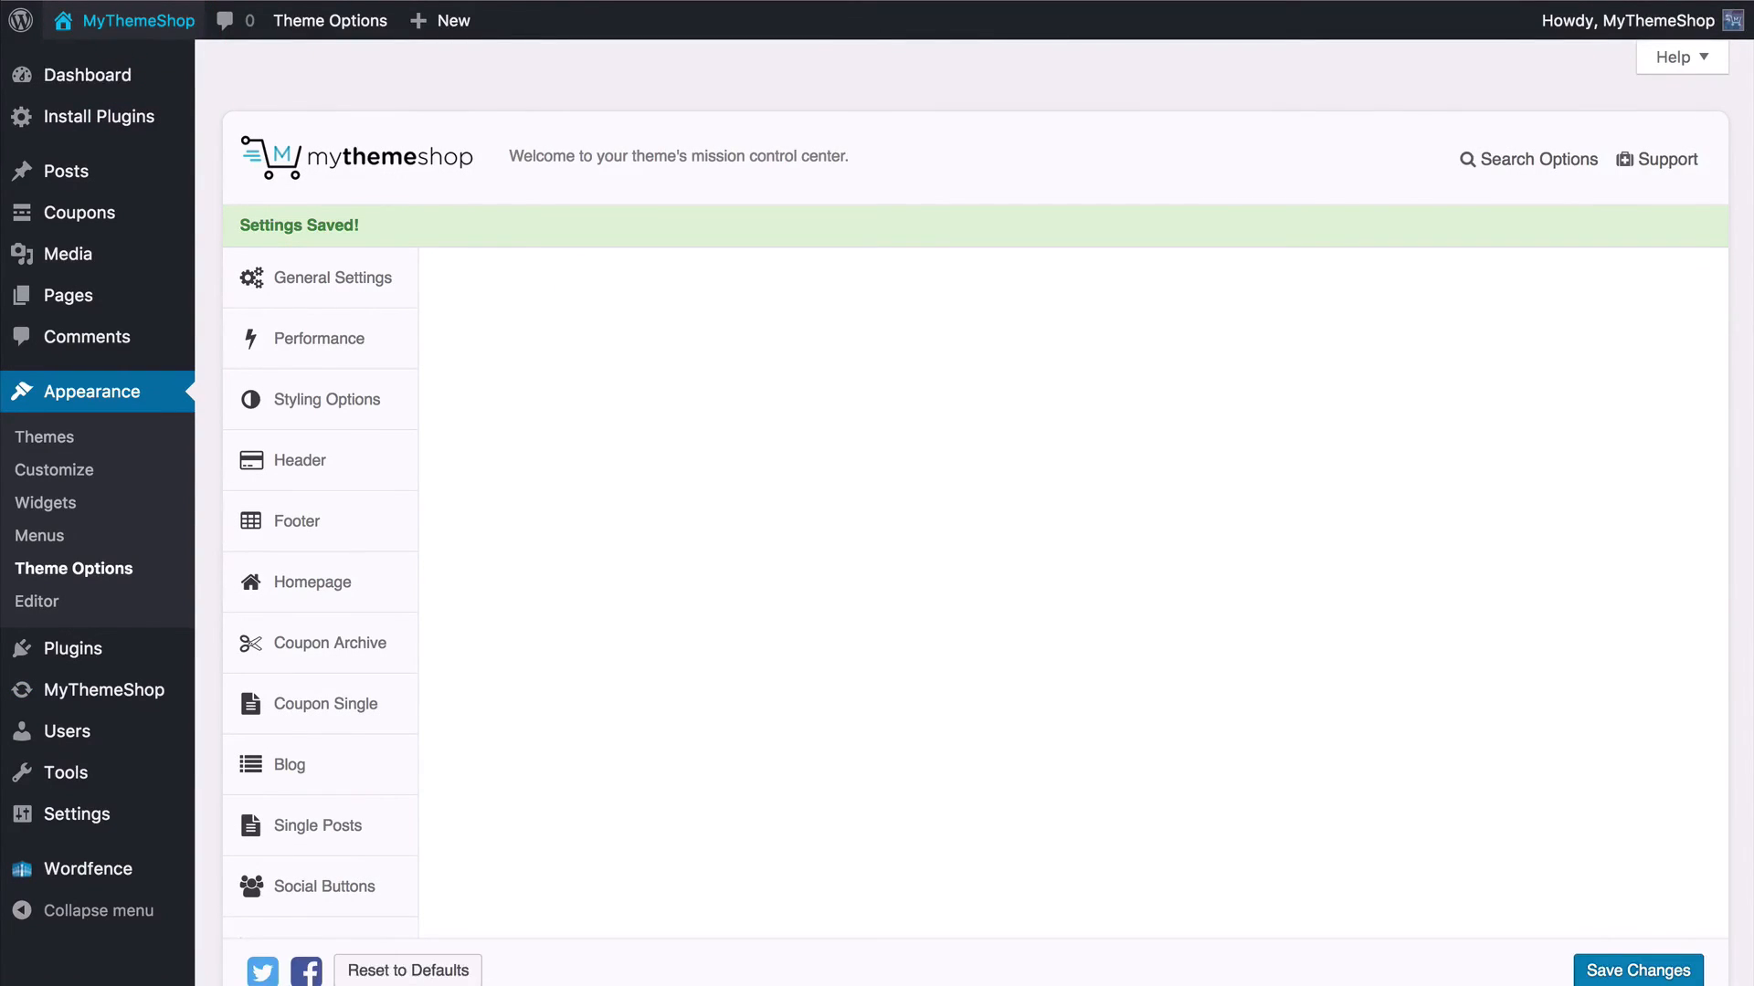
click(732, 2)
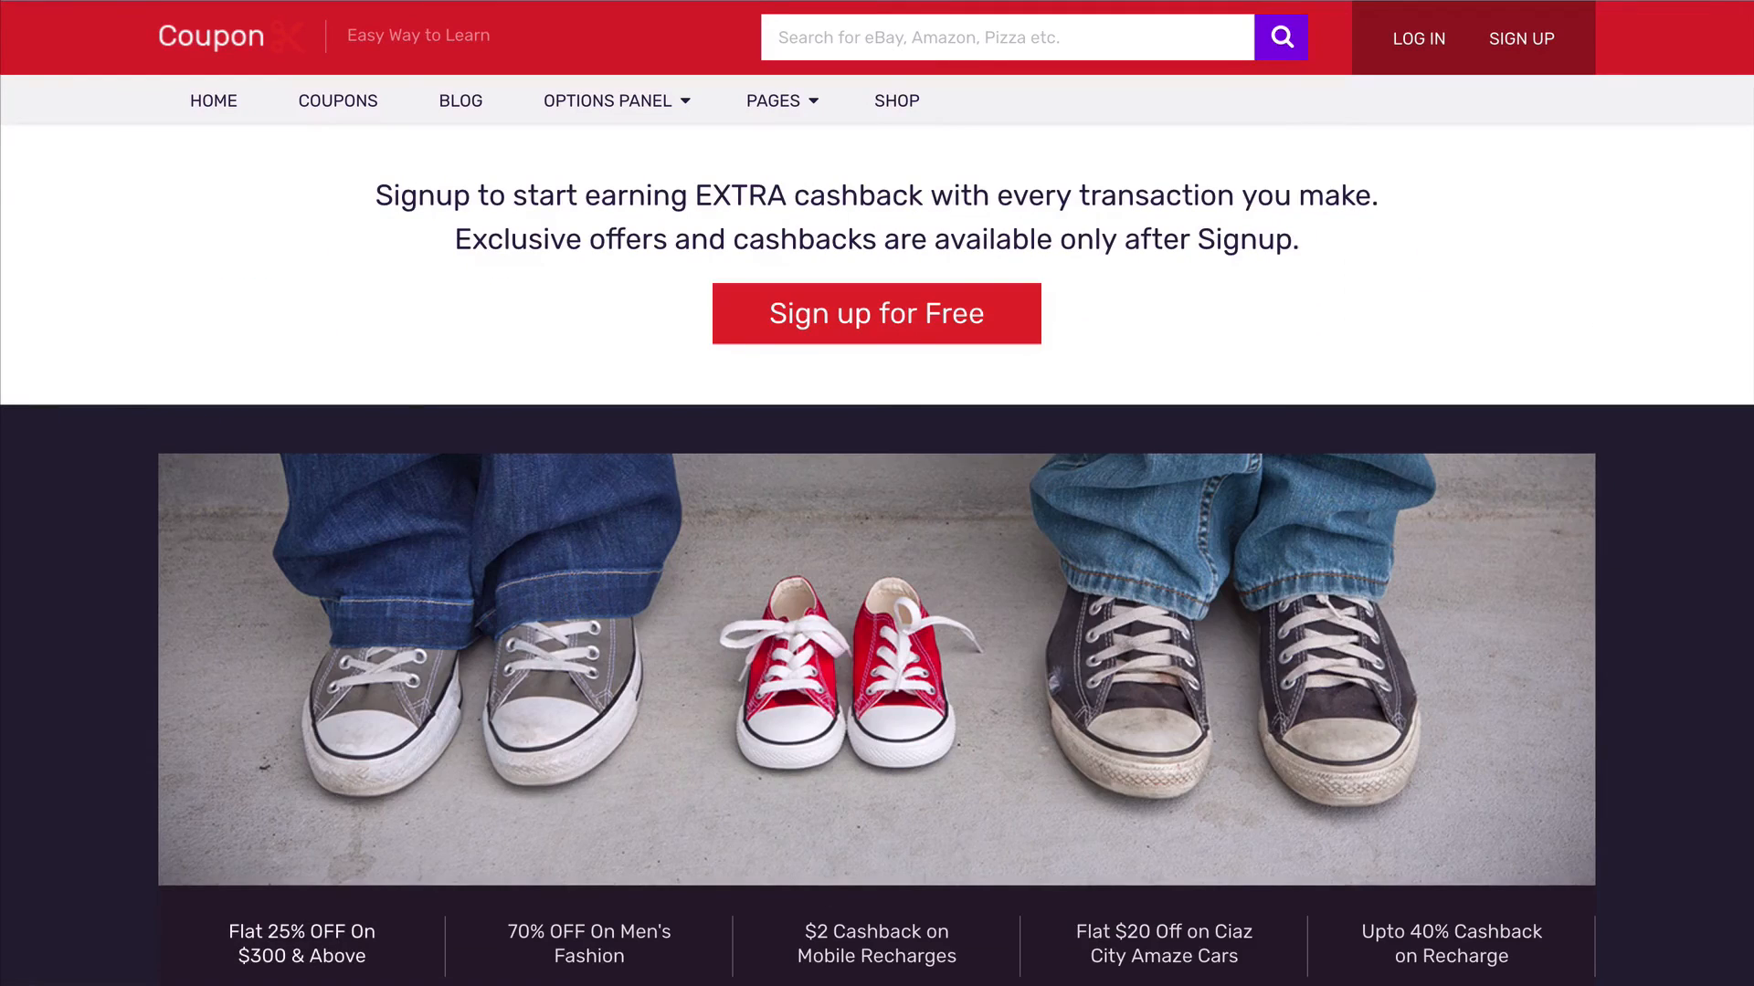
click(460, 102)
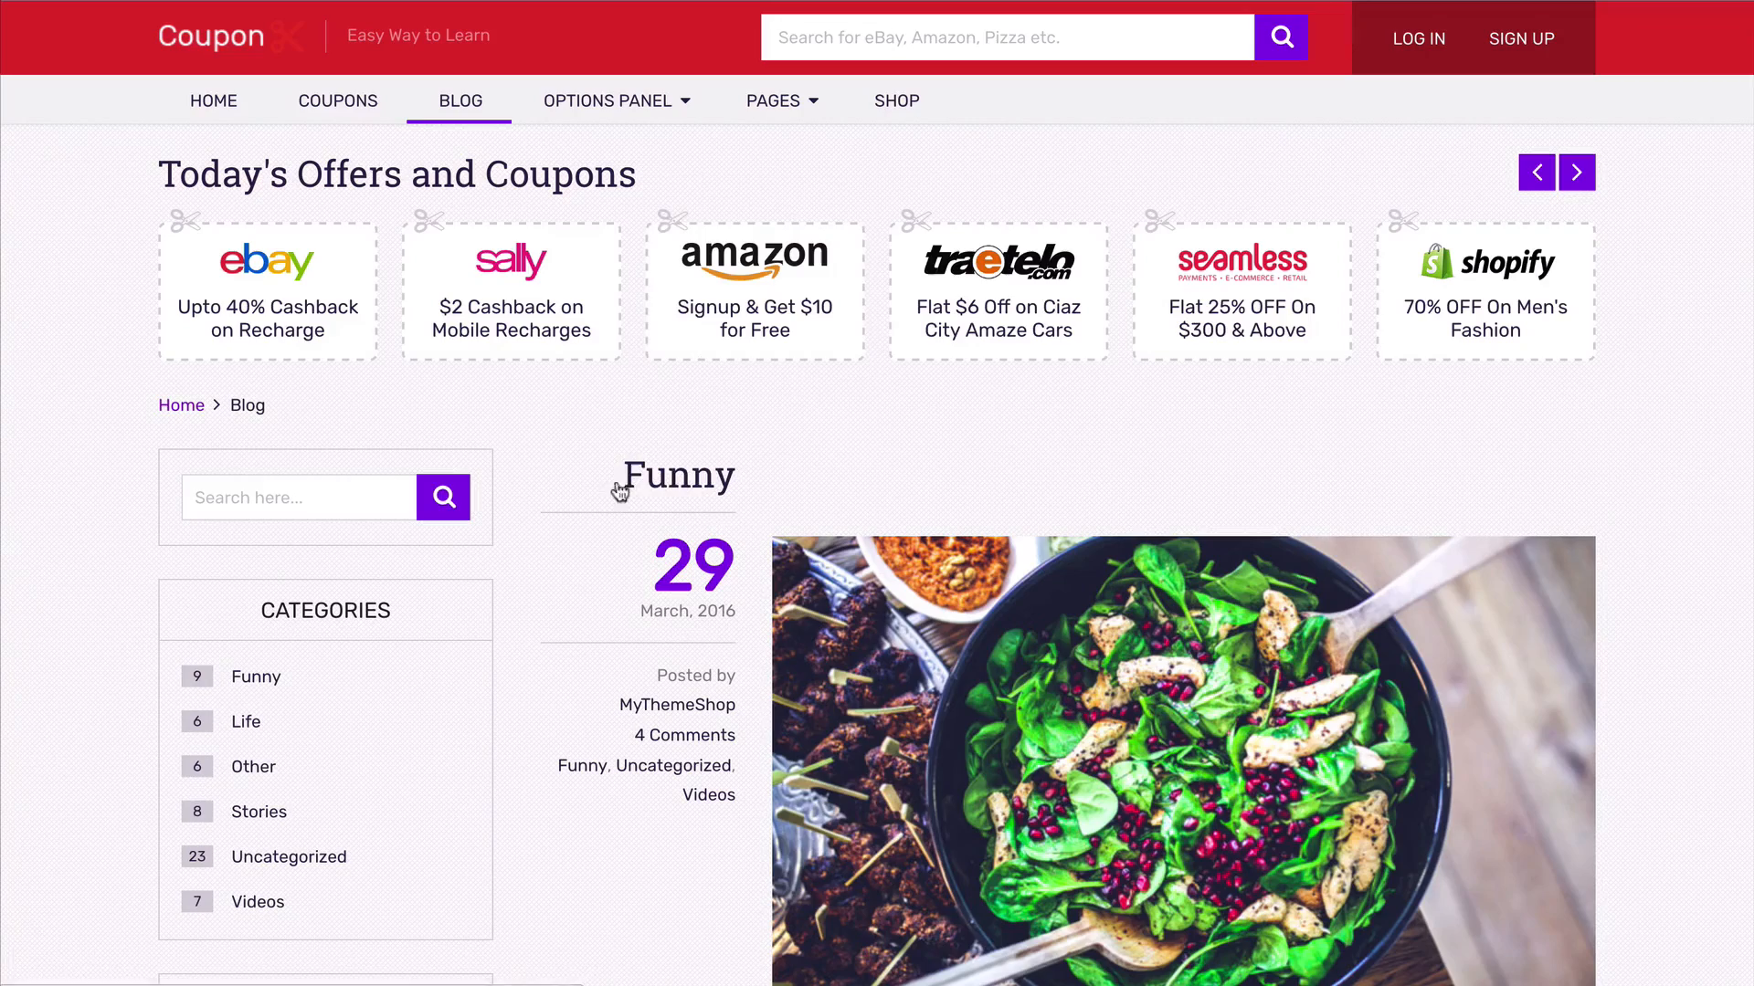
drag(615, 488, 736, 473)
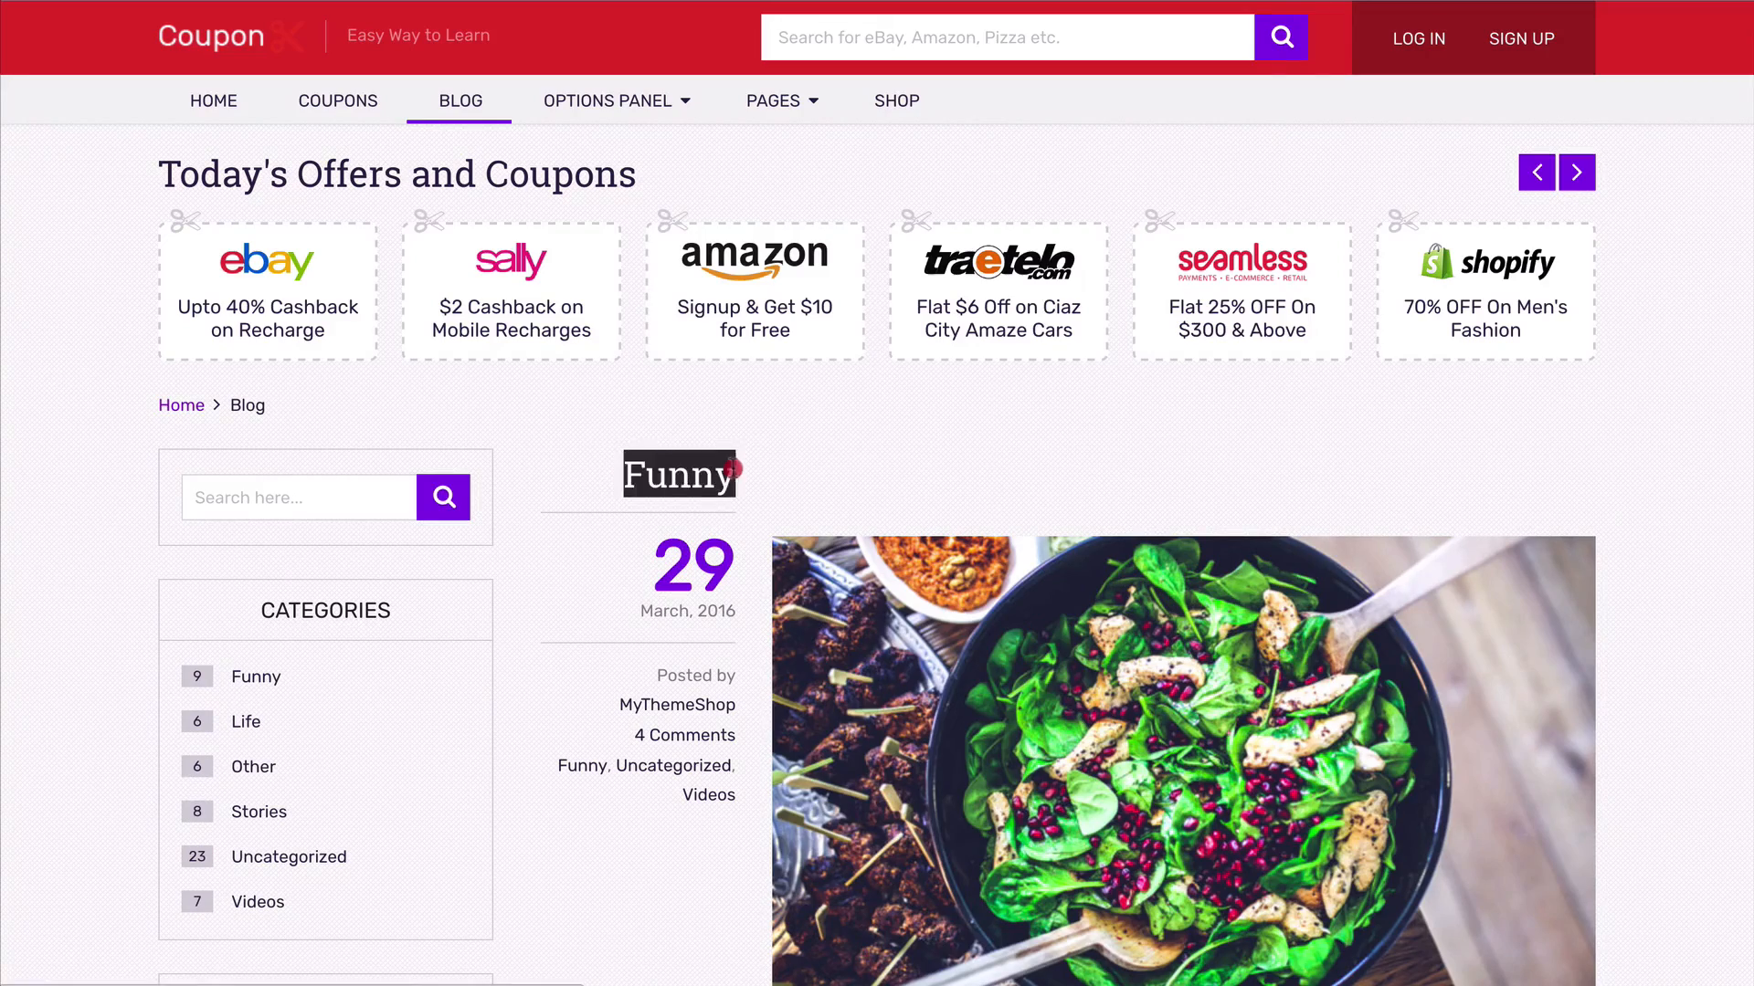
scroll(807, 615, down, 10)
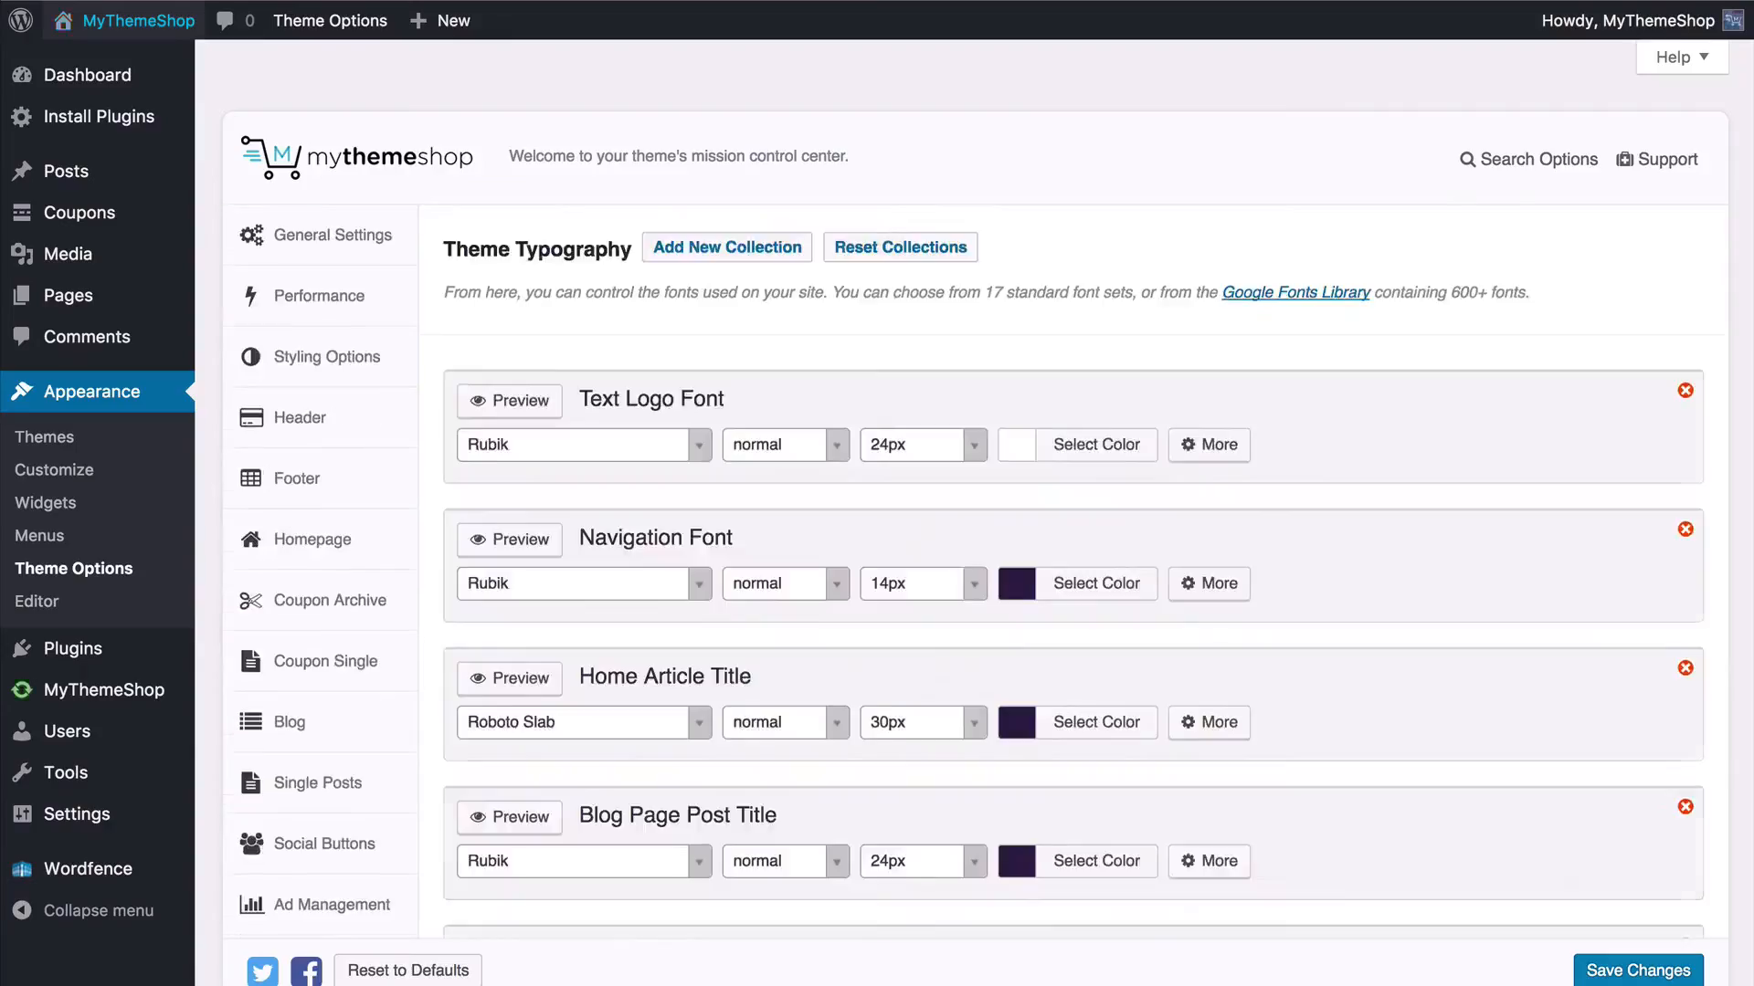
Step: Look through the remaining font collections in the typography options, down to the character sets
scroll(940, 575, down, 20)
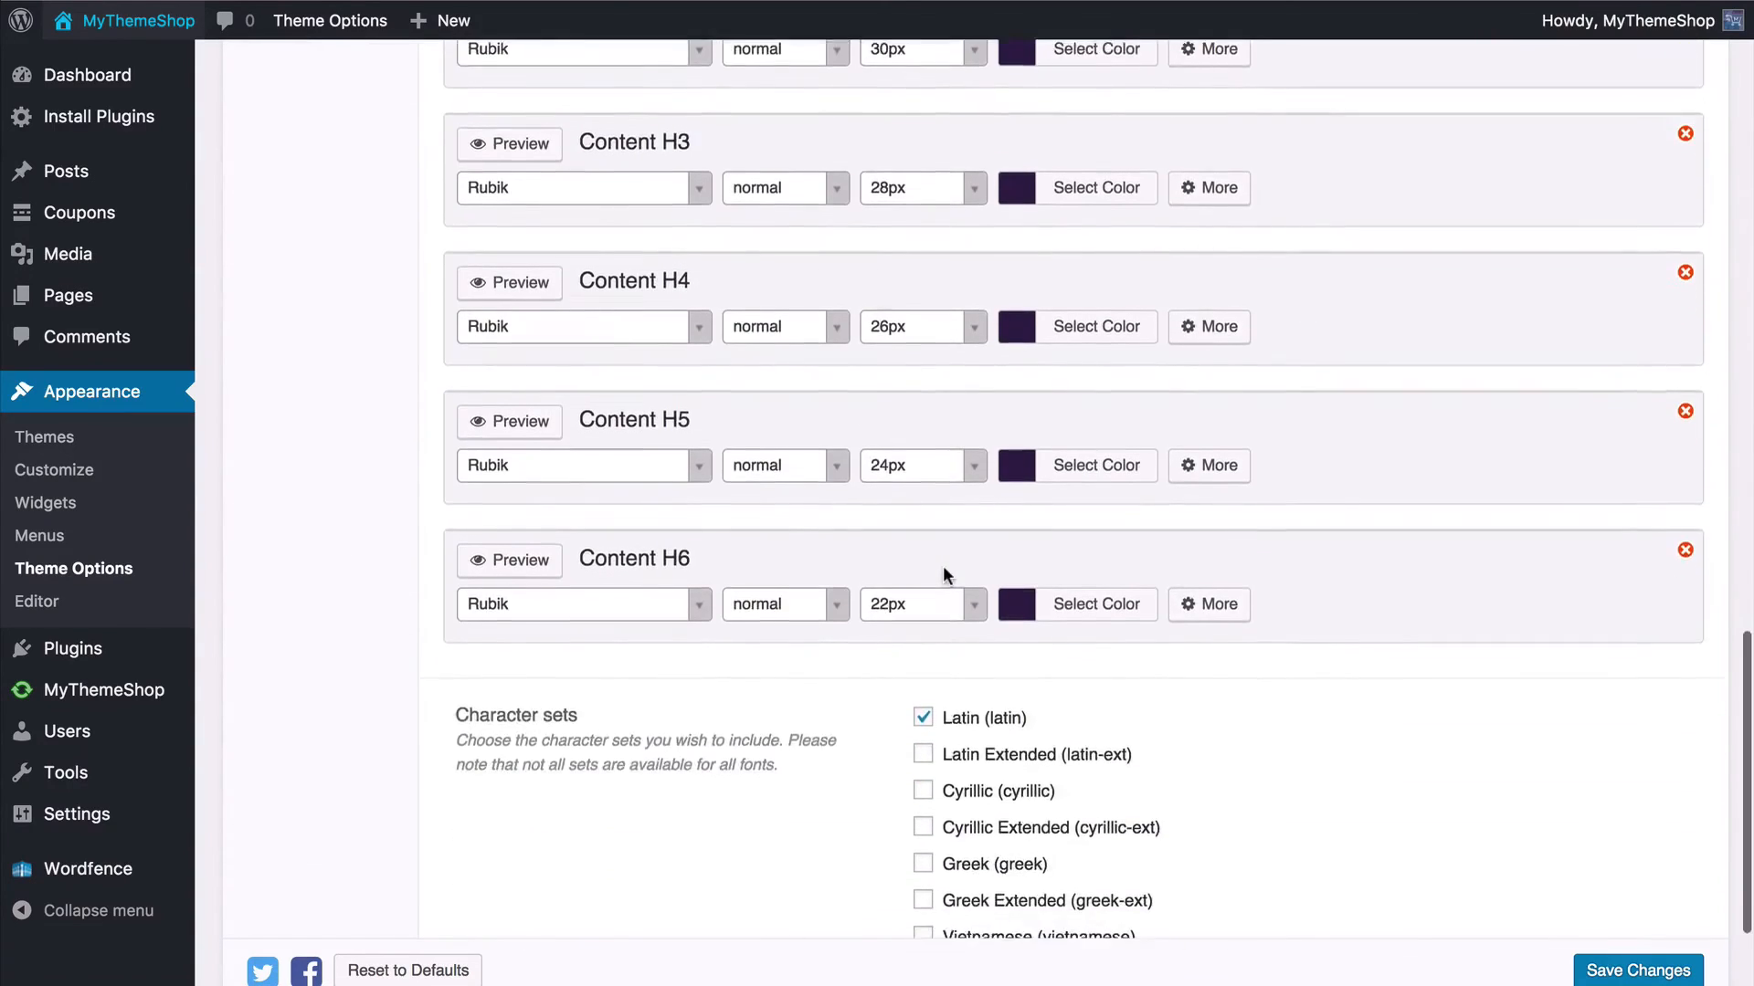
scroll(947, 575, up, 10)
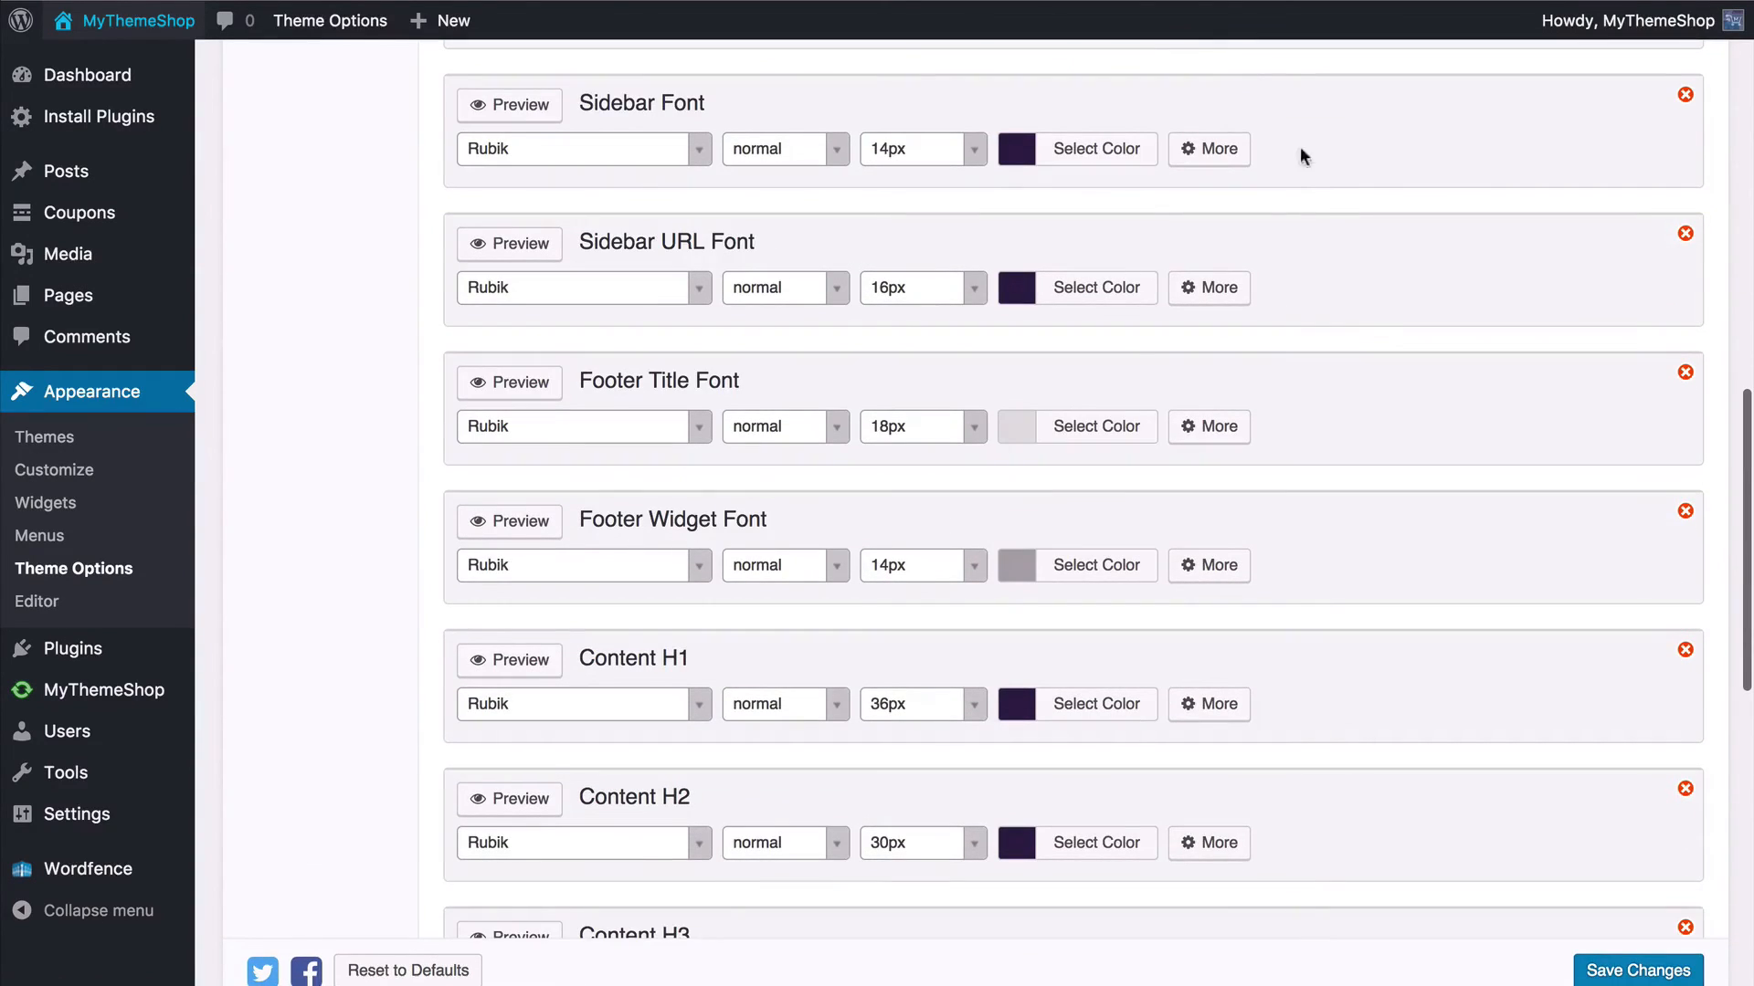
scroll(1315, 174, up, 1)
scroll(1320, 182, up, 5)
scroll(1320, 182, down, 10)
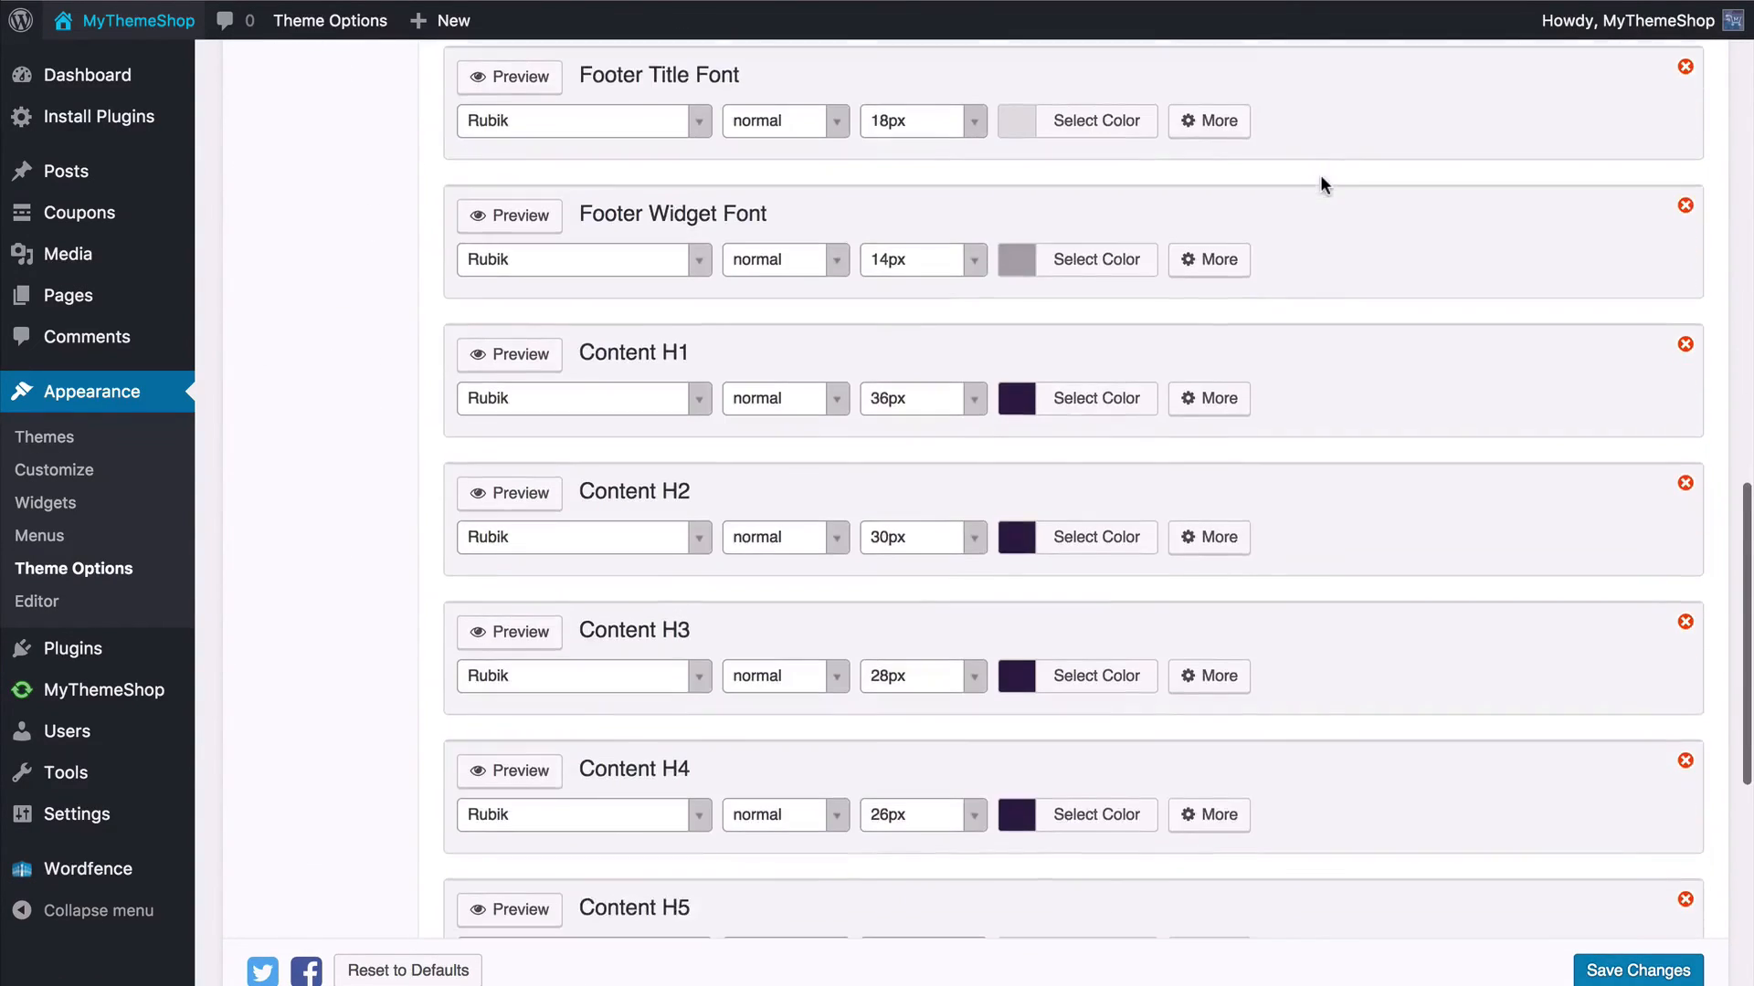
scroll(1357, 607, down, 3)
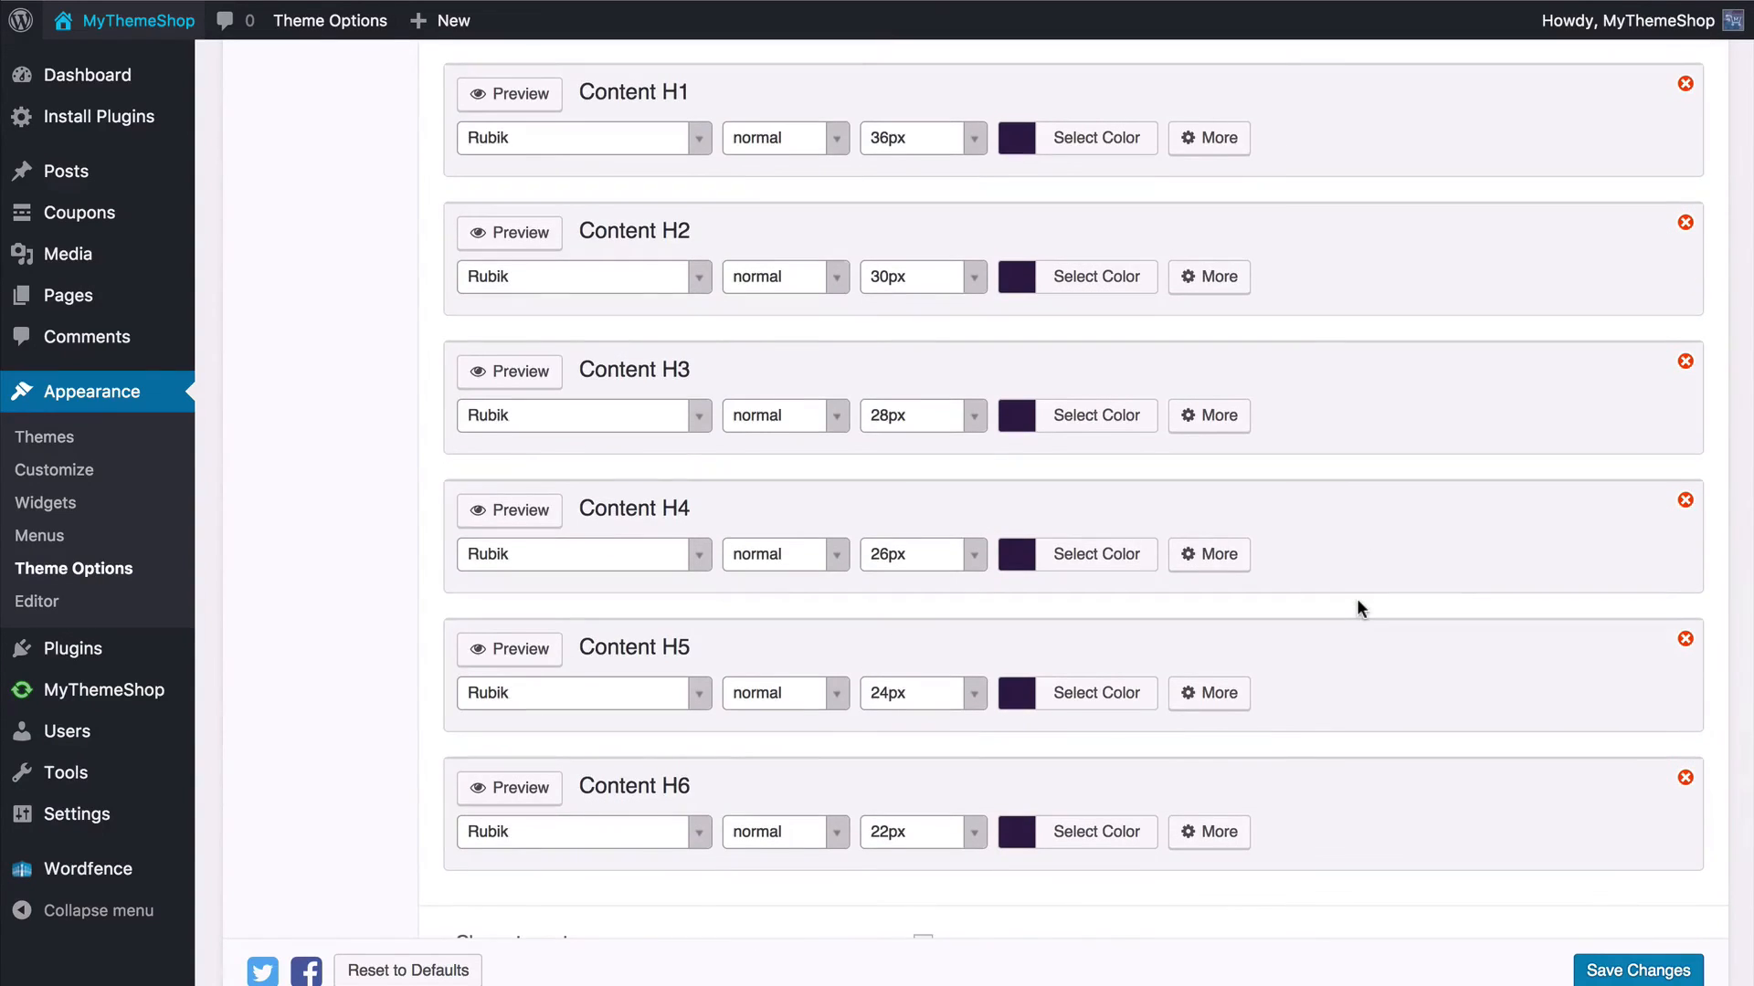
scroll(1357, 608, down, 1)
scroll(1360, 608, down, 3)
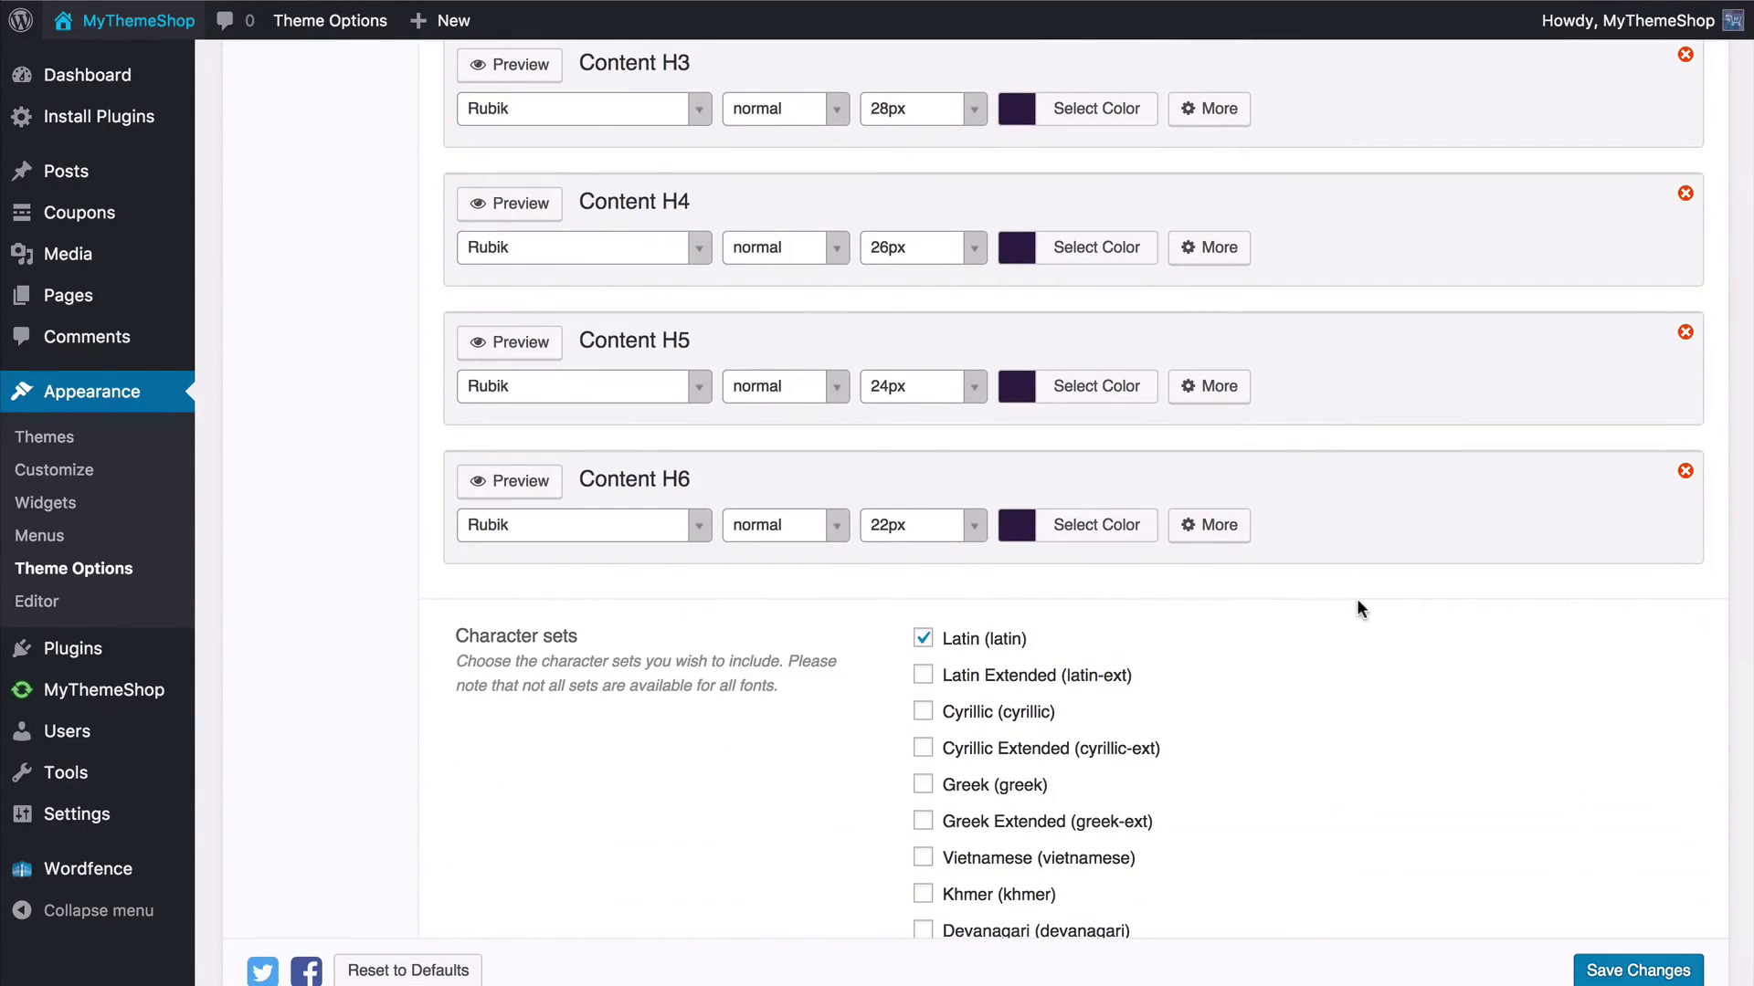
scroll(1335, 674, down, 2)
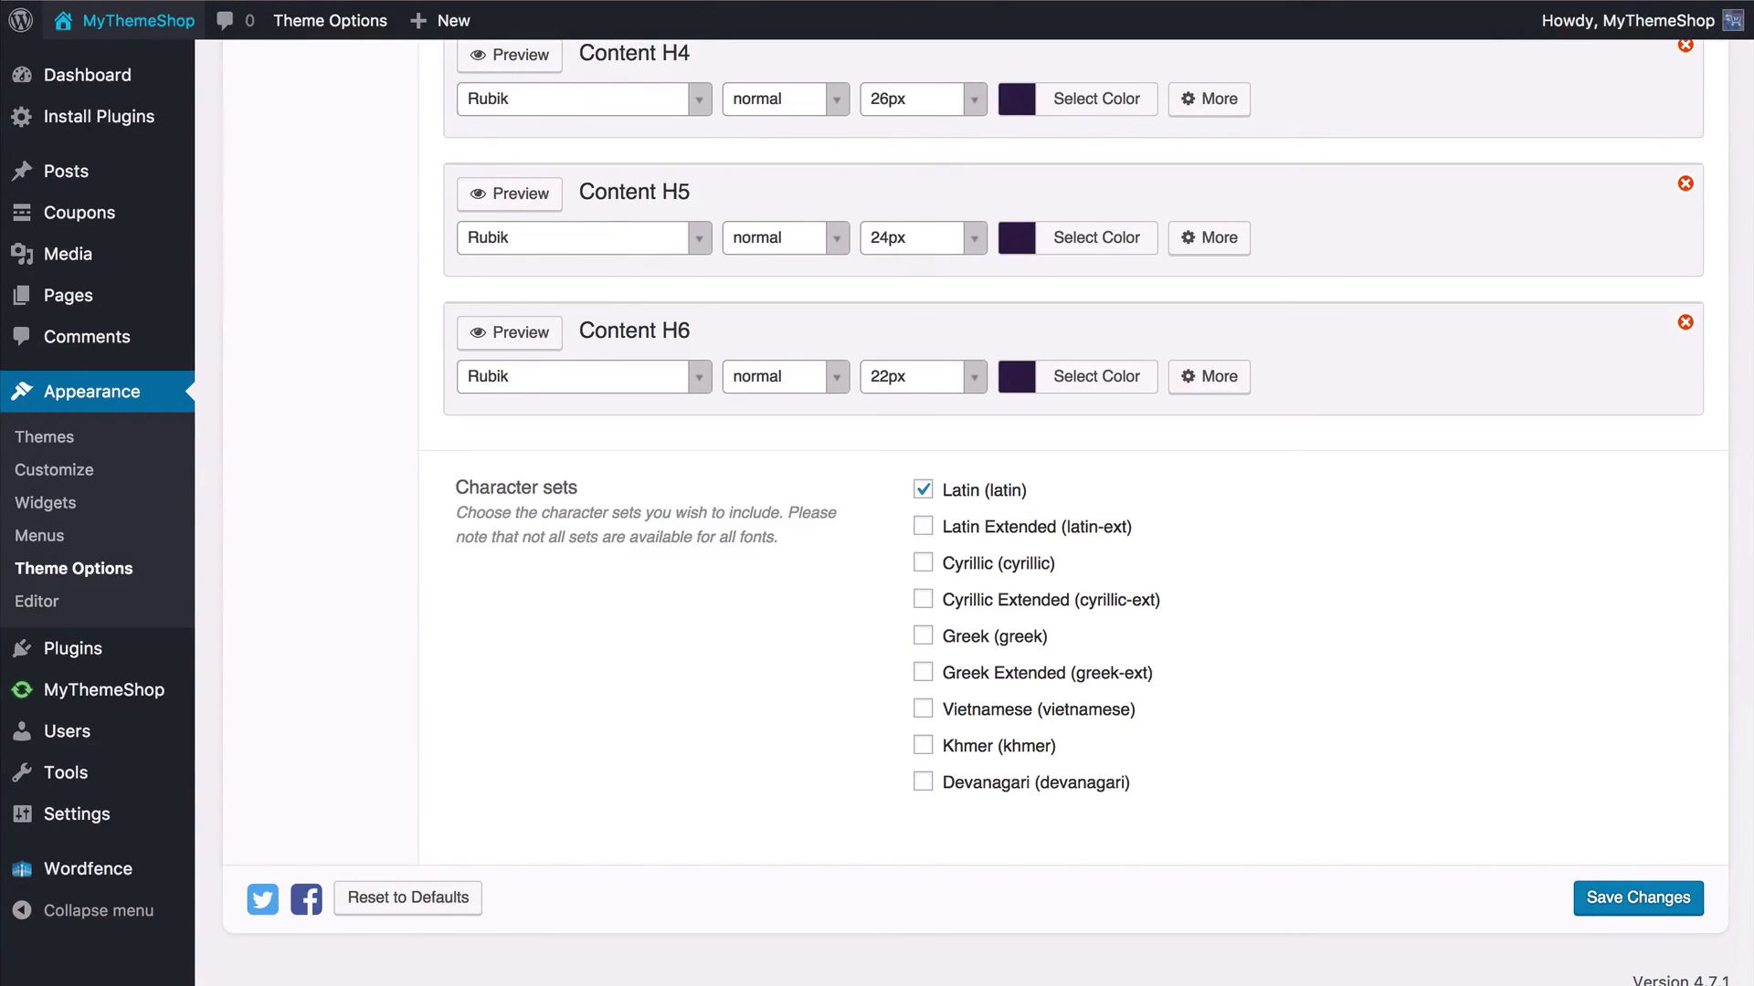
Step: Turn the Latin Extended character set on and off again, and save the typography settings
click(949, 534)
click(985, 528)
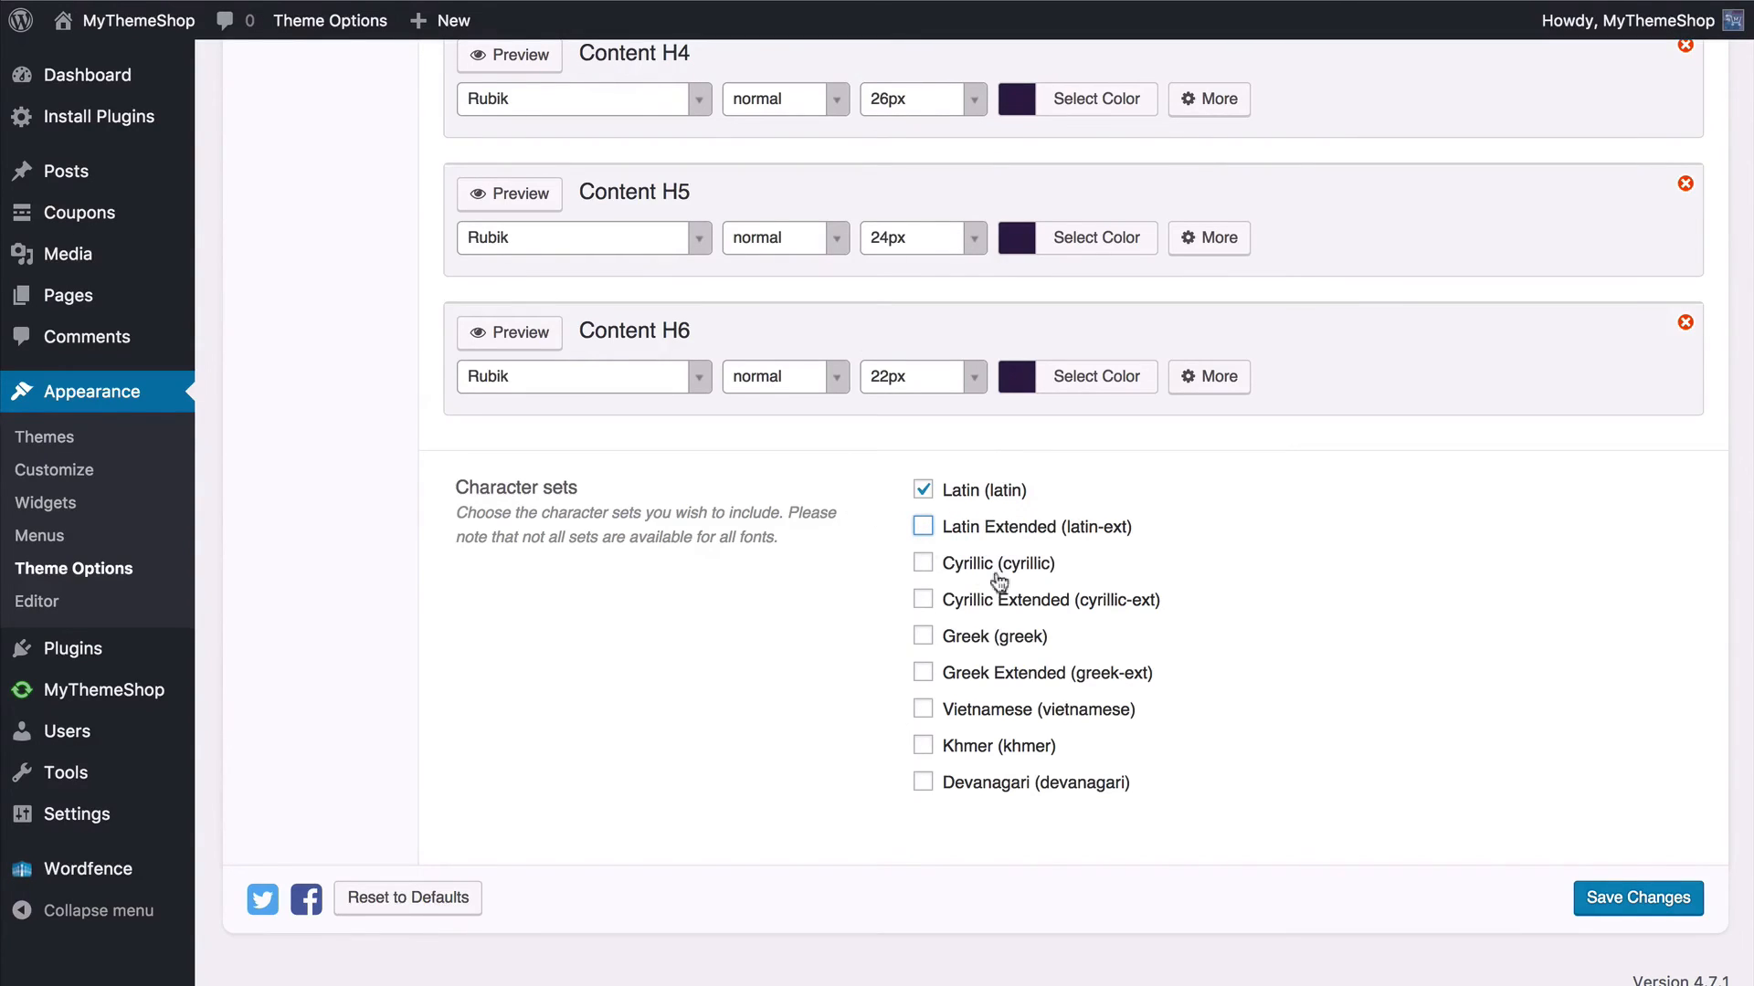
click(1499, 806)
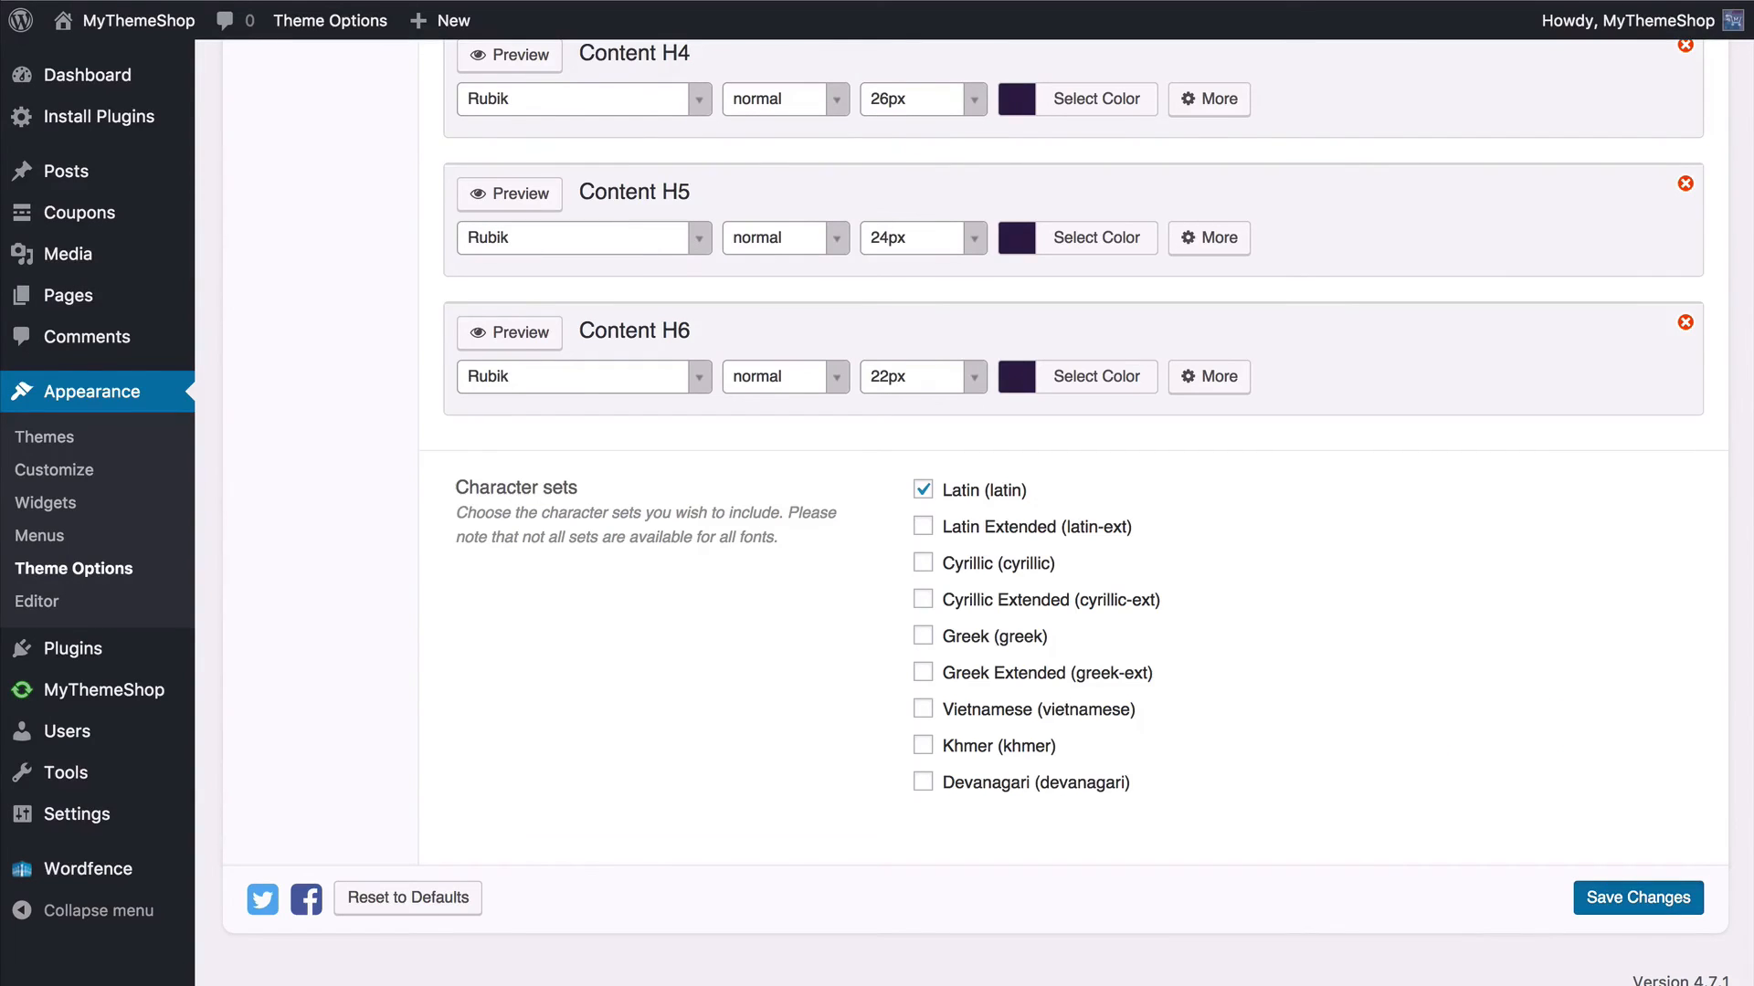
click(1637, 898)
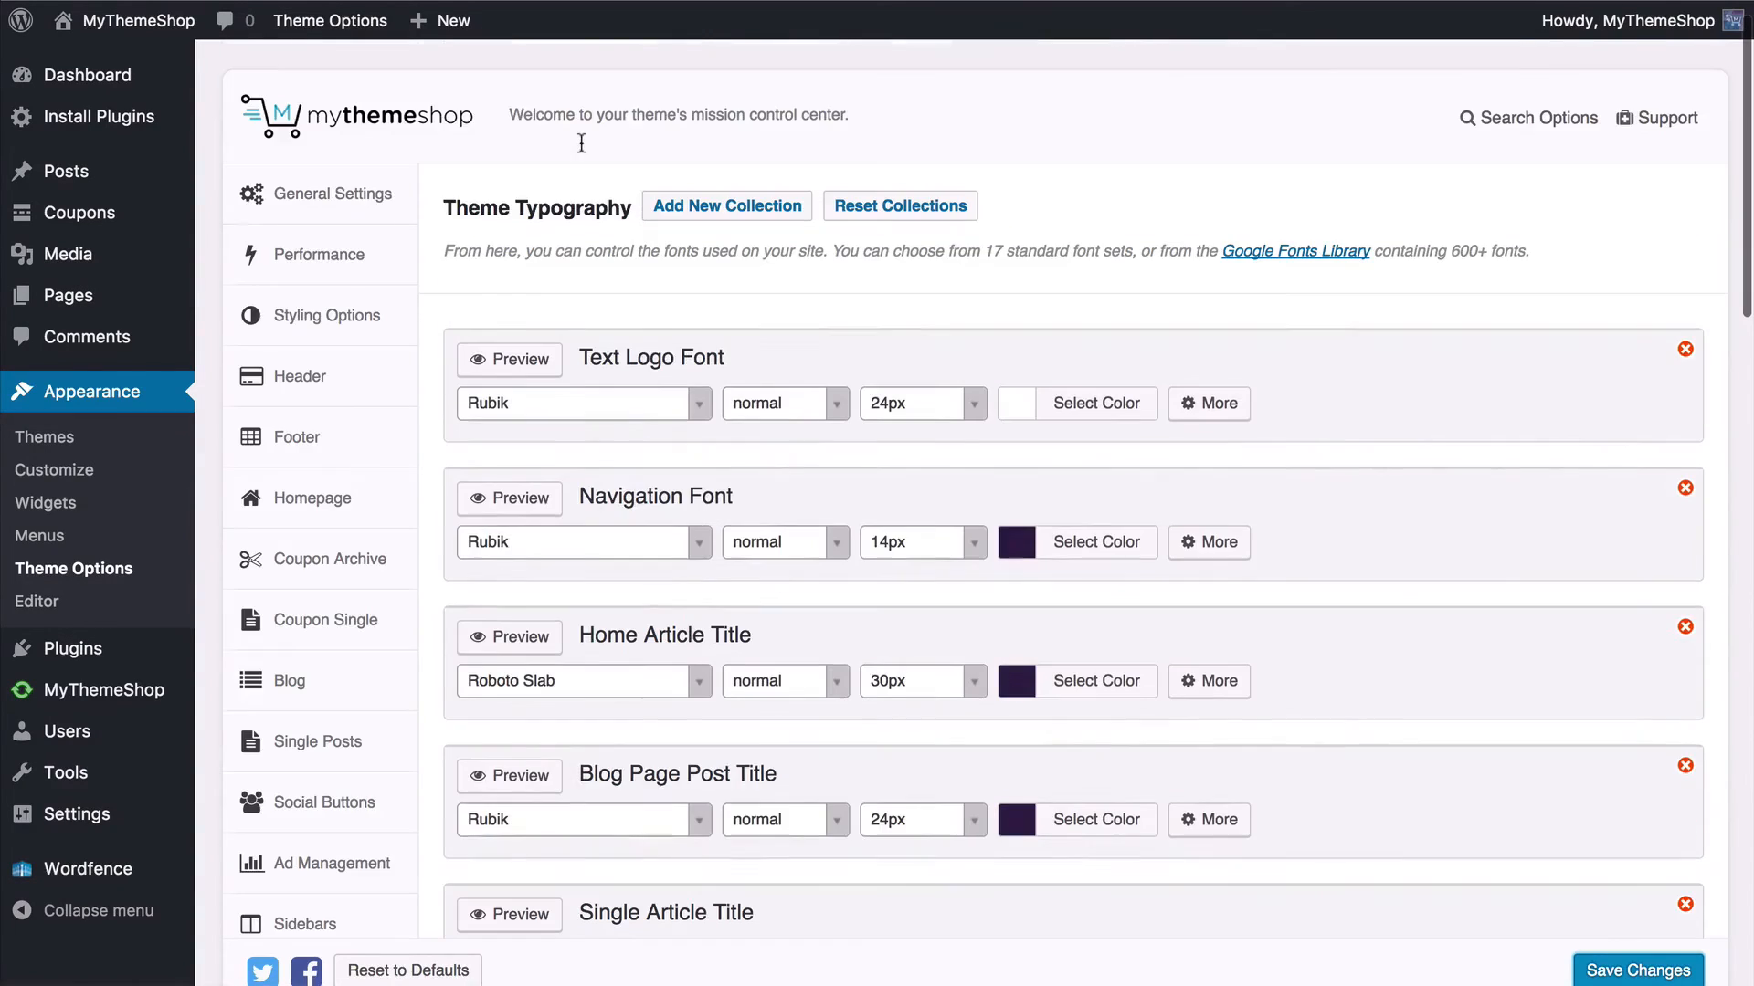
Step: Open the Import / Export section and look through the preset demos and the import, export and child theme options
scroll(581, 143, down, 4)
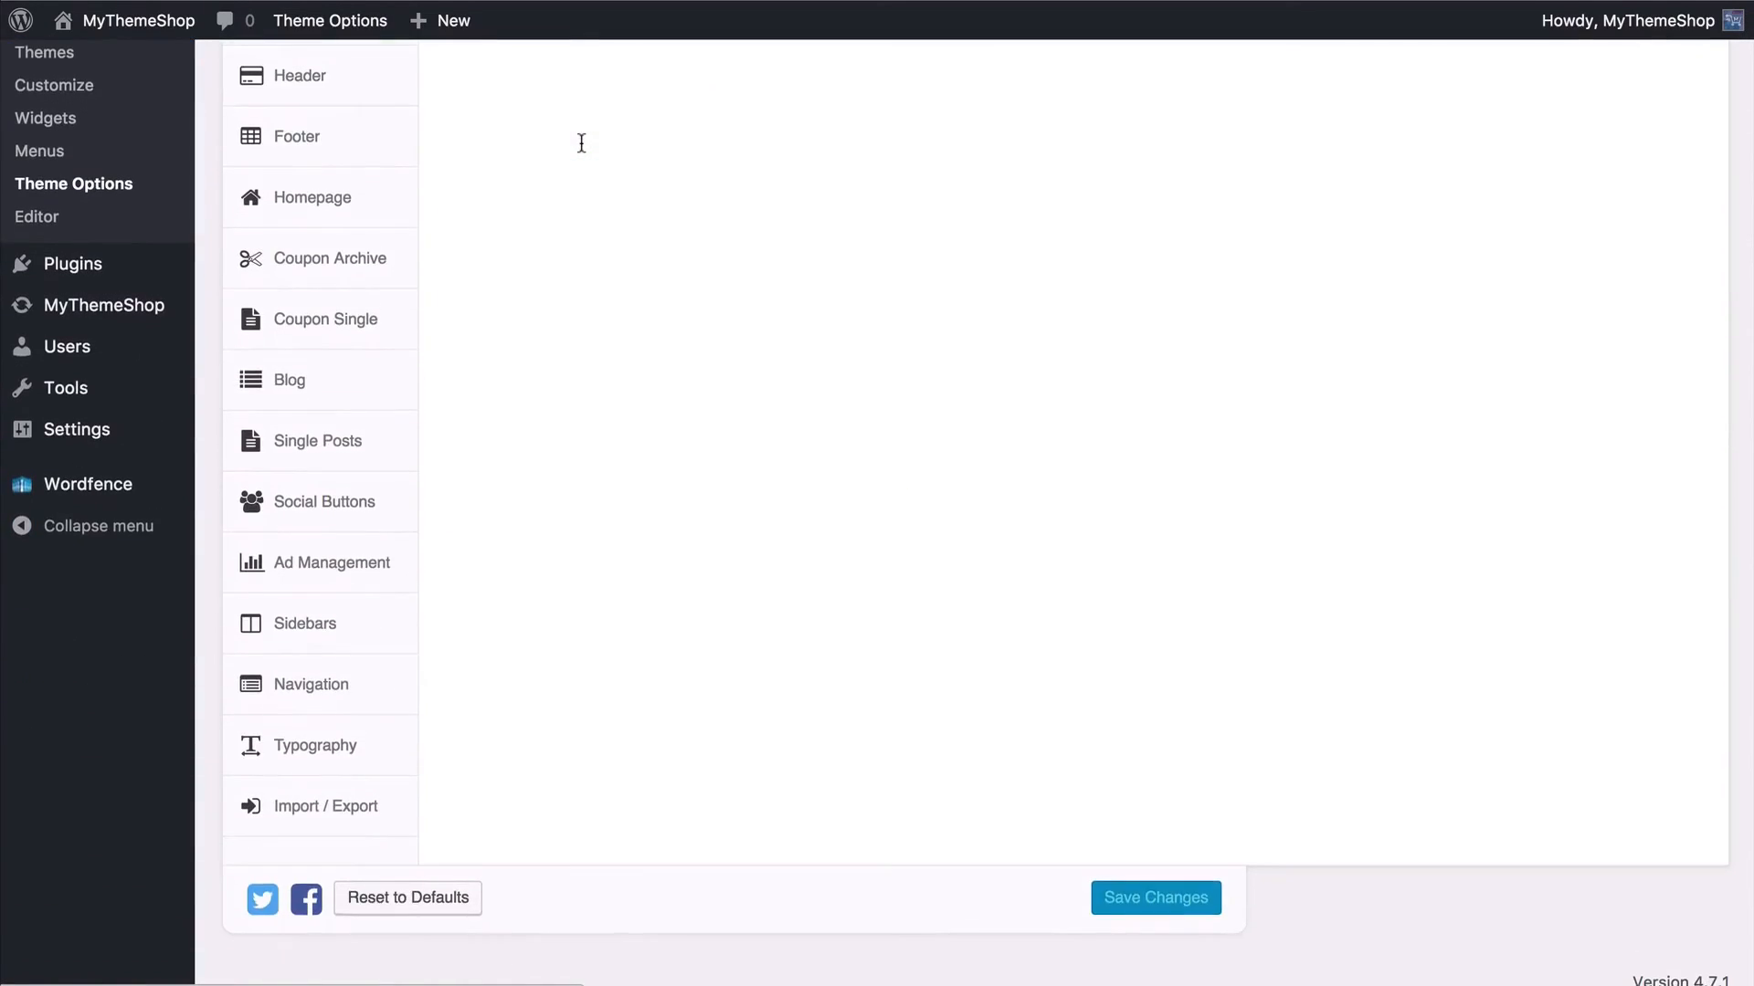
click(331, 810)
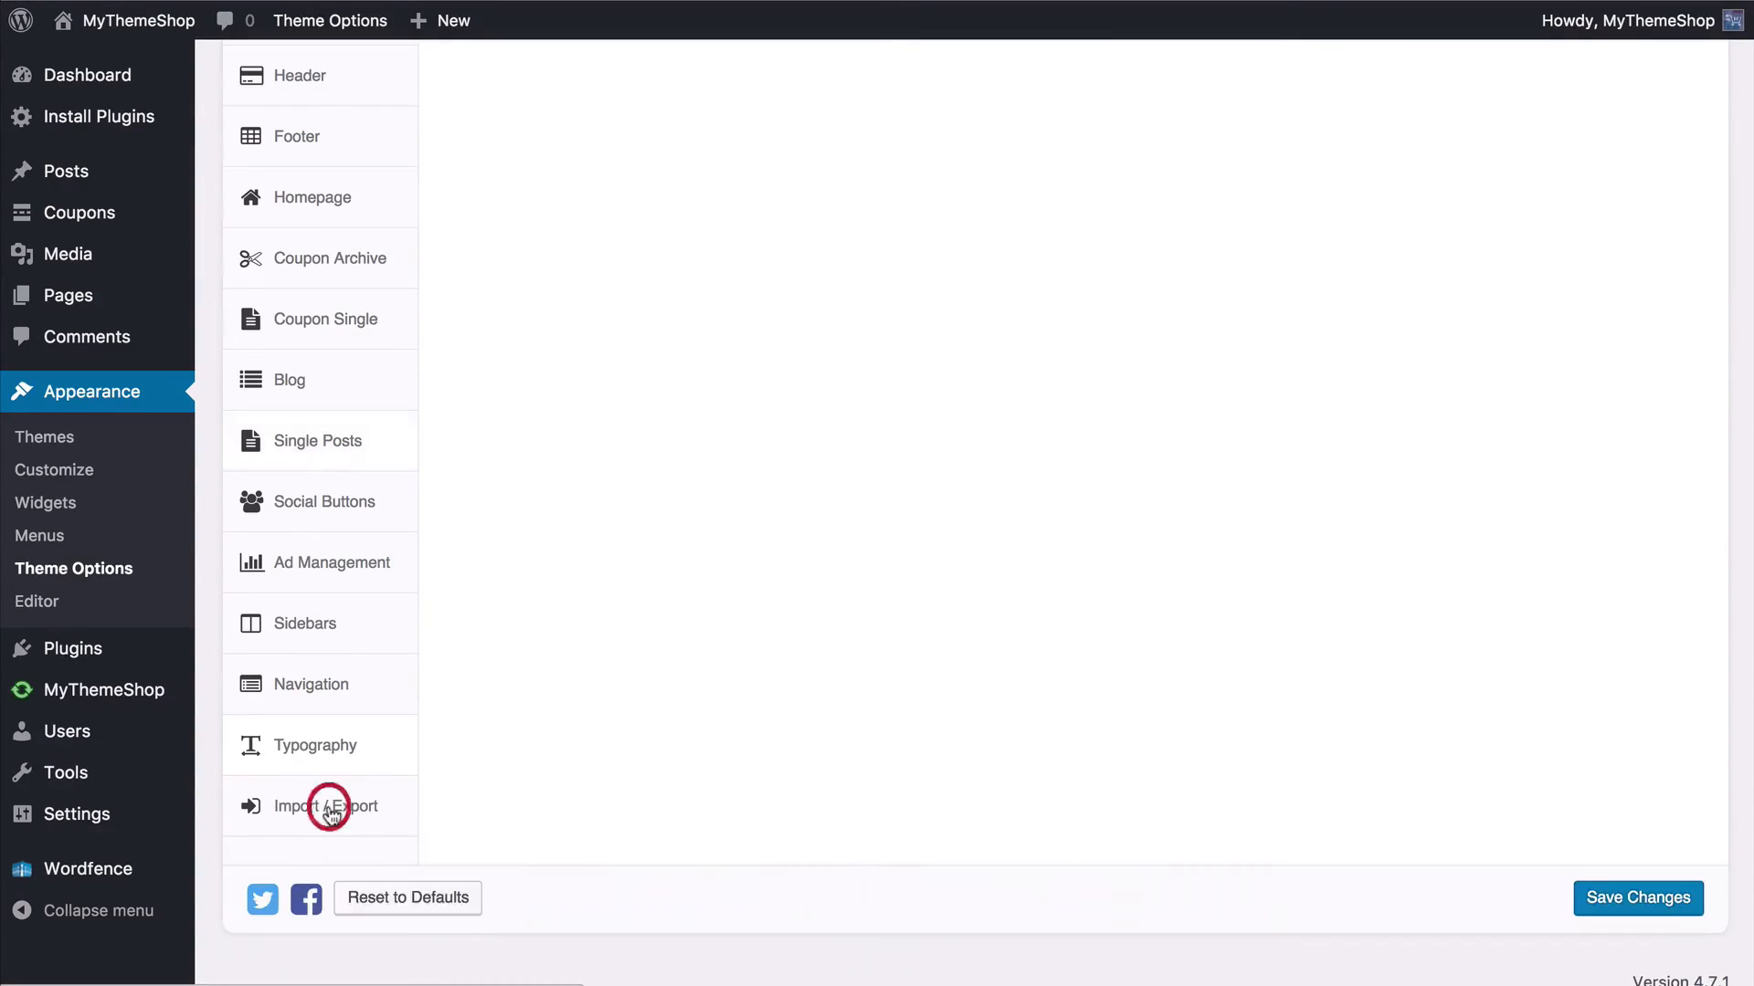
scroll(429, 741, down, 1)
scroll(636, 628, up, 3)
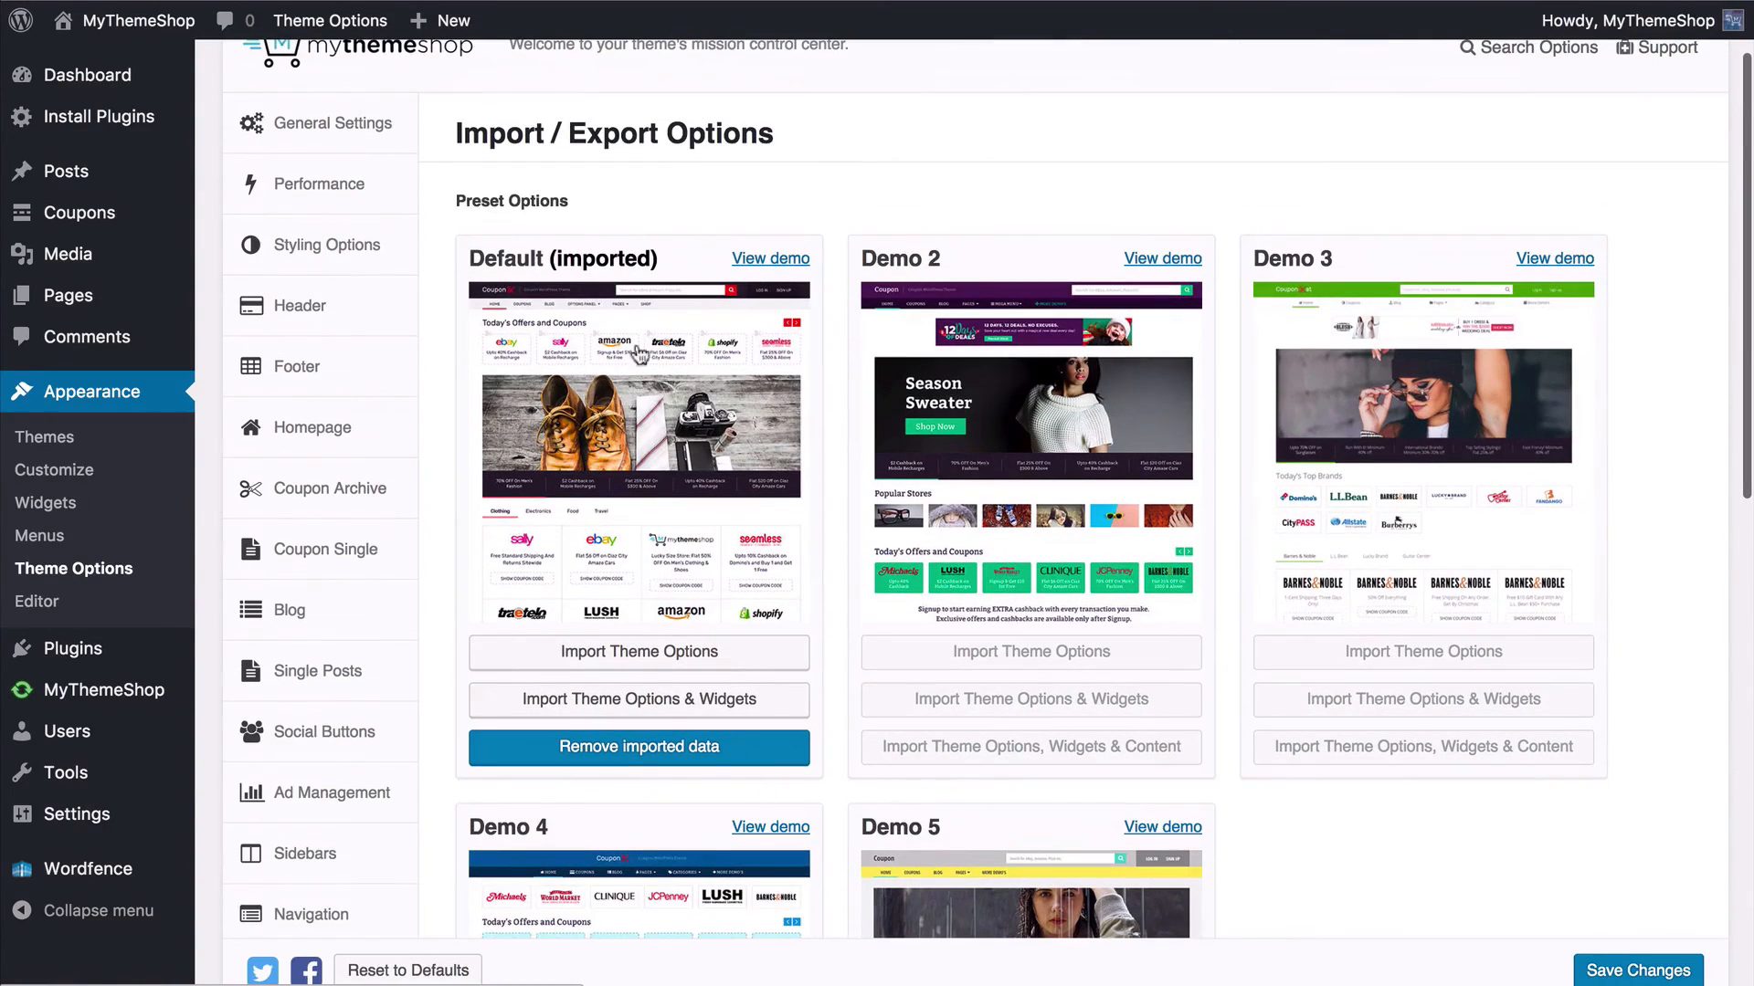
scroll(434, 313, down, 4)
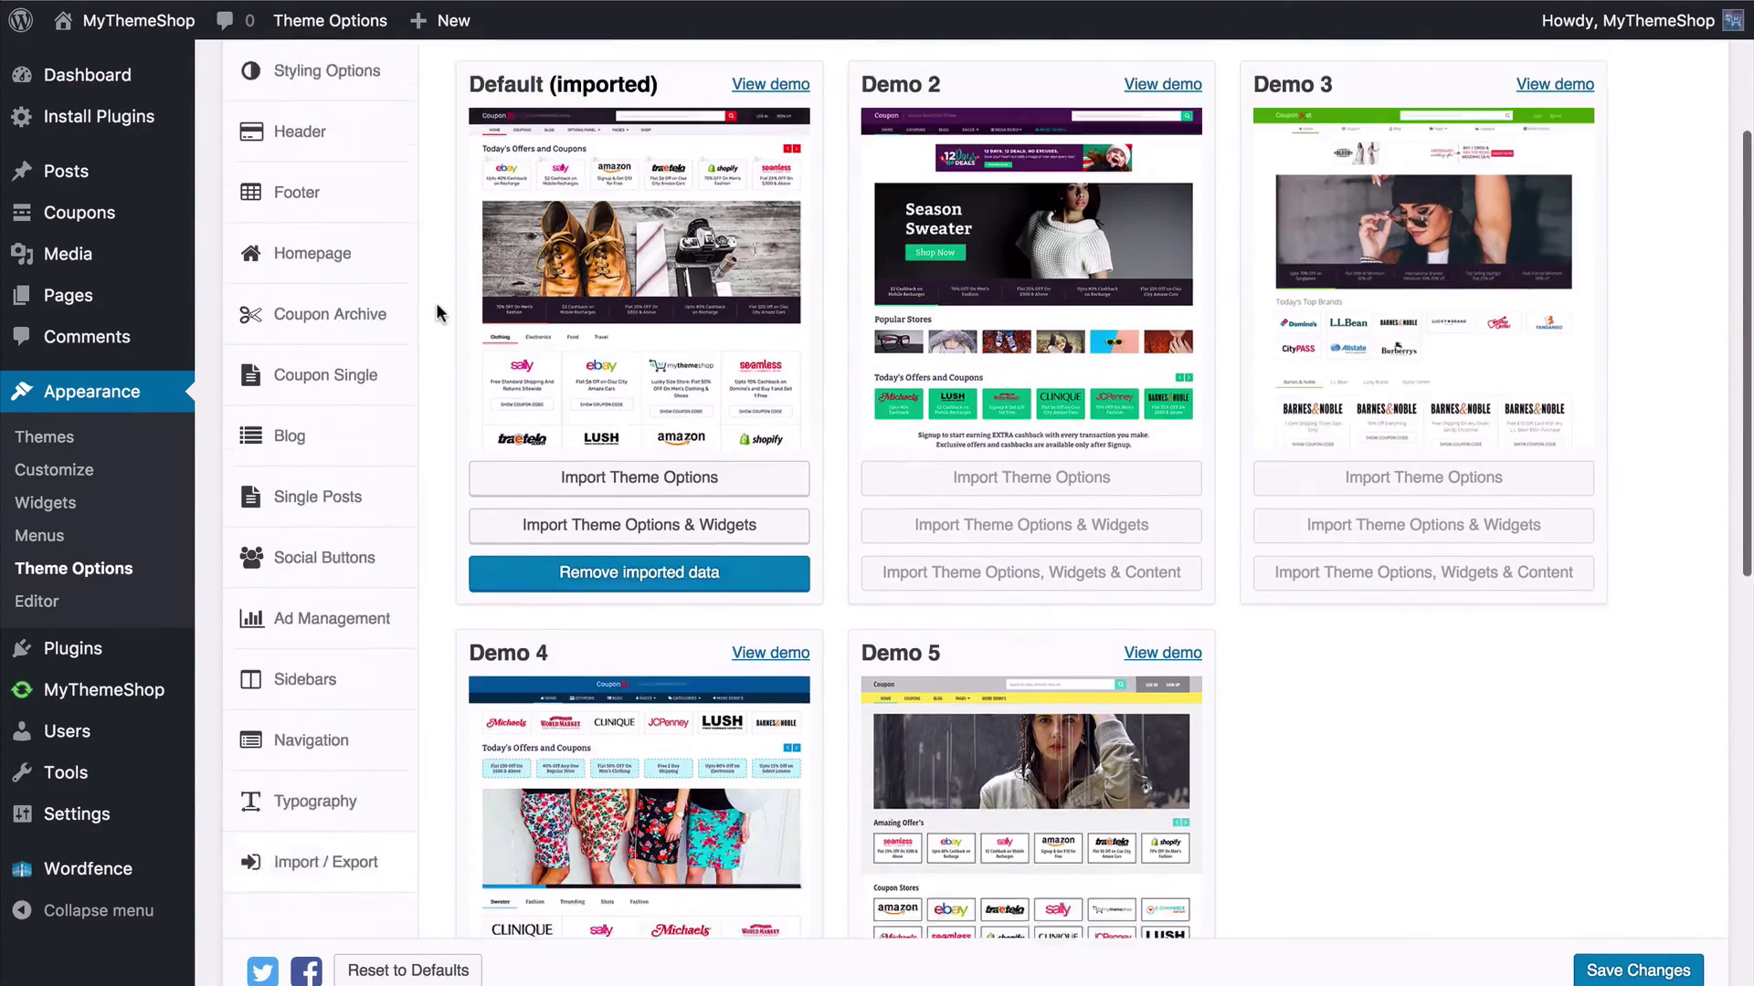
scroll(431, 527, down, 10)
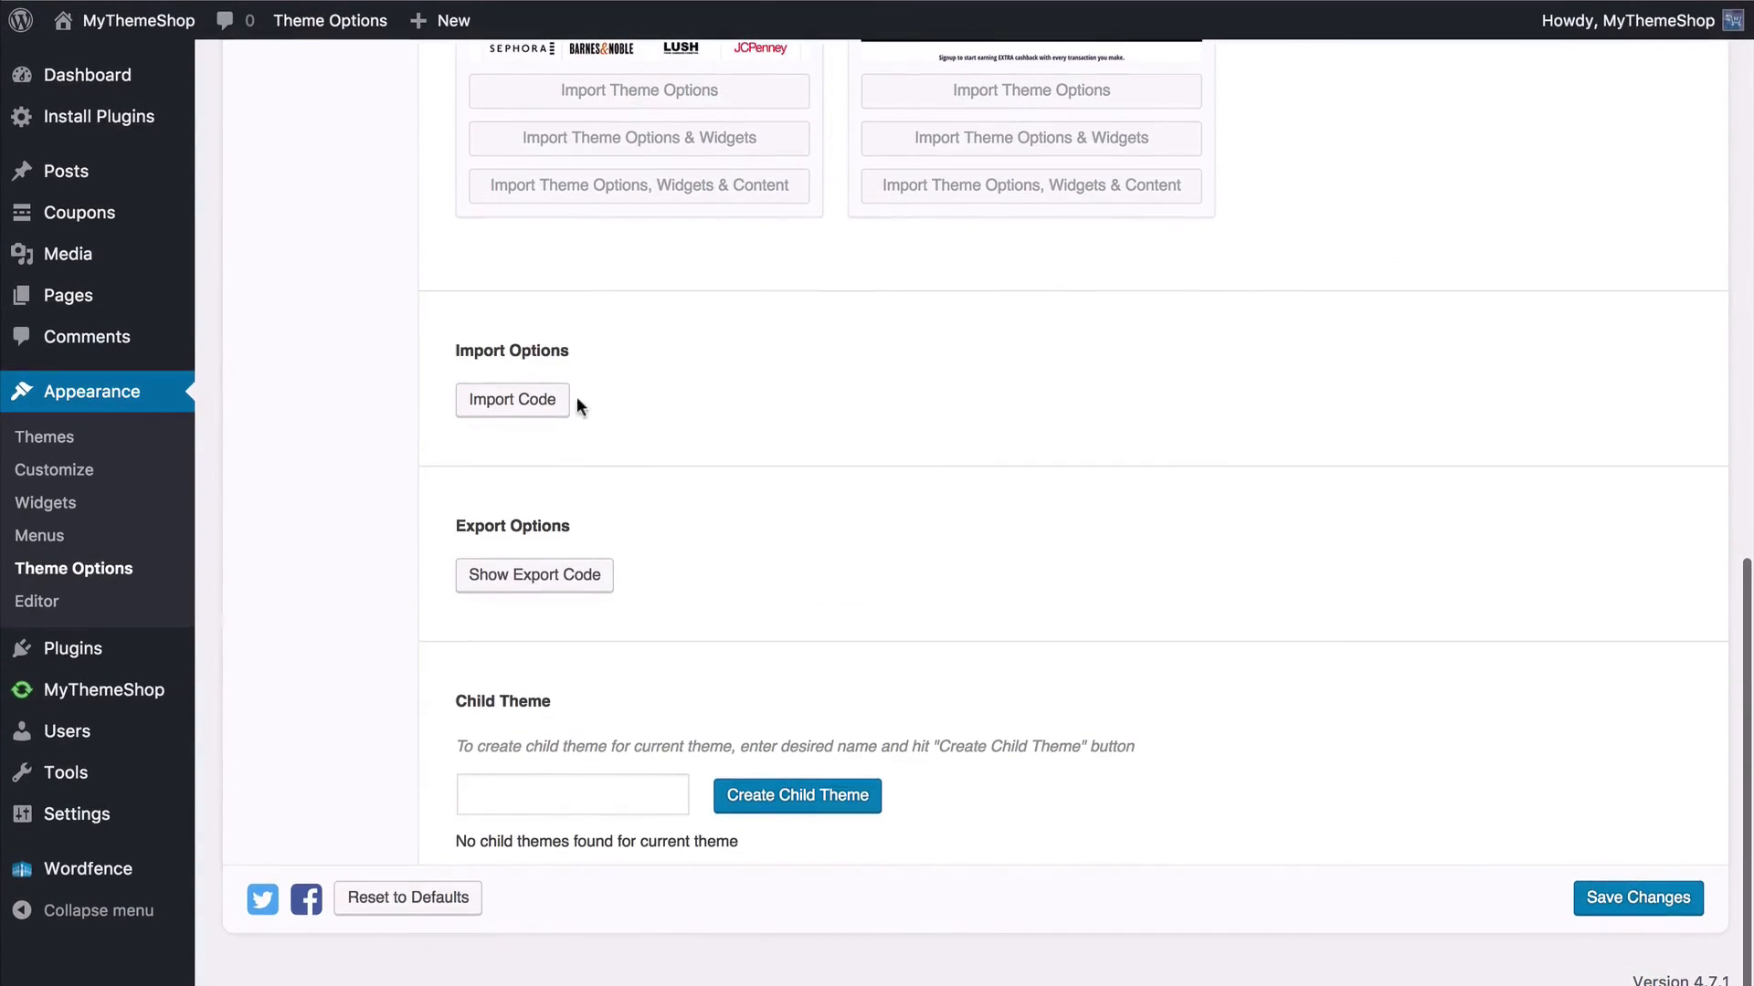
Step: Show the theme options' export code and the backup code import box, and hide both again
click(534, 576)
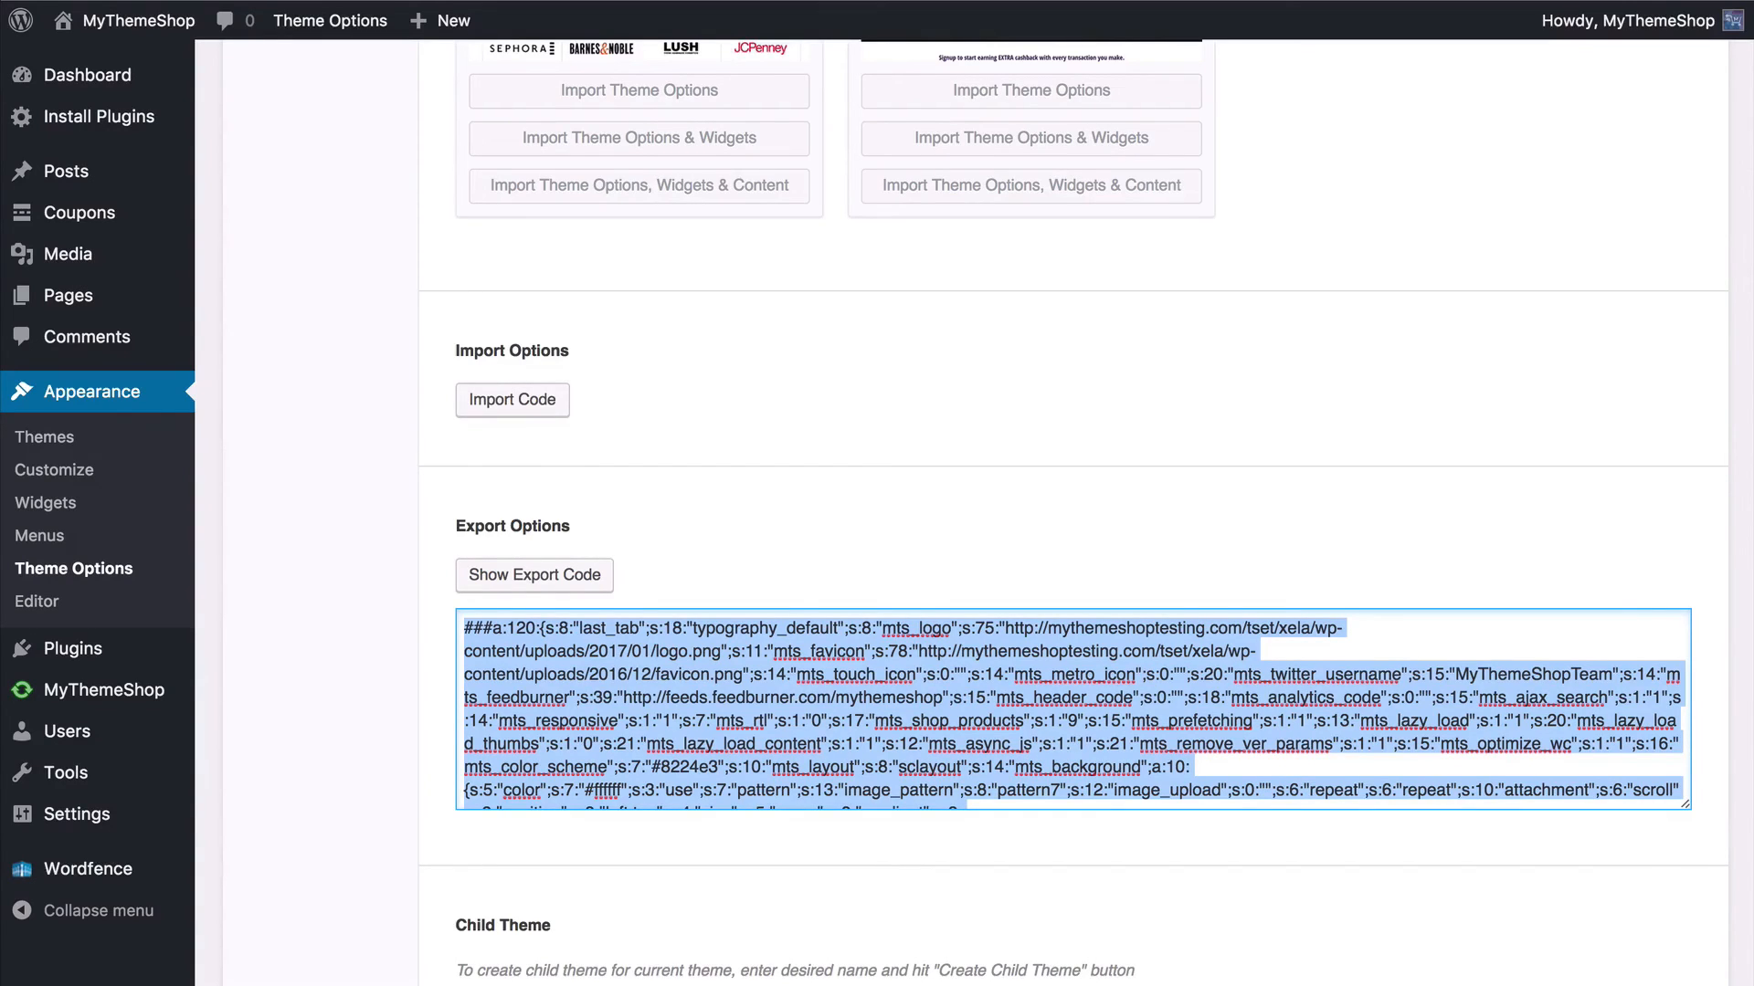
click(512, 400)
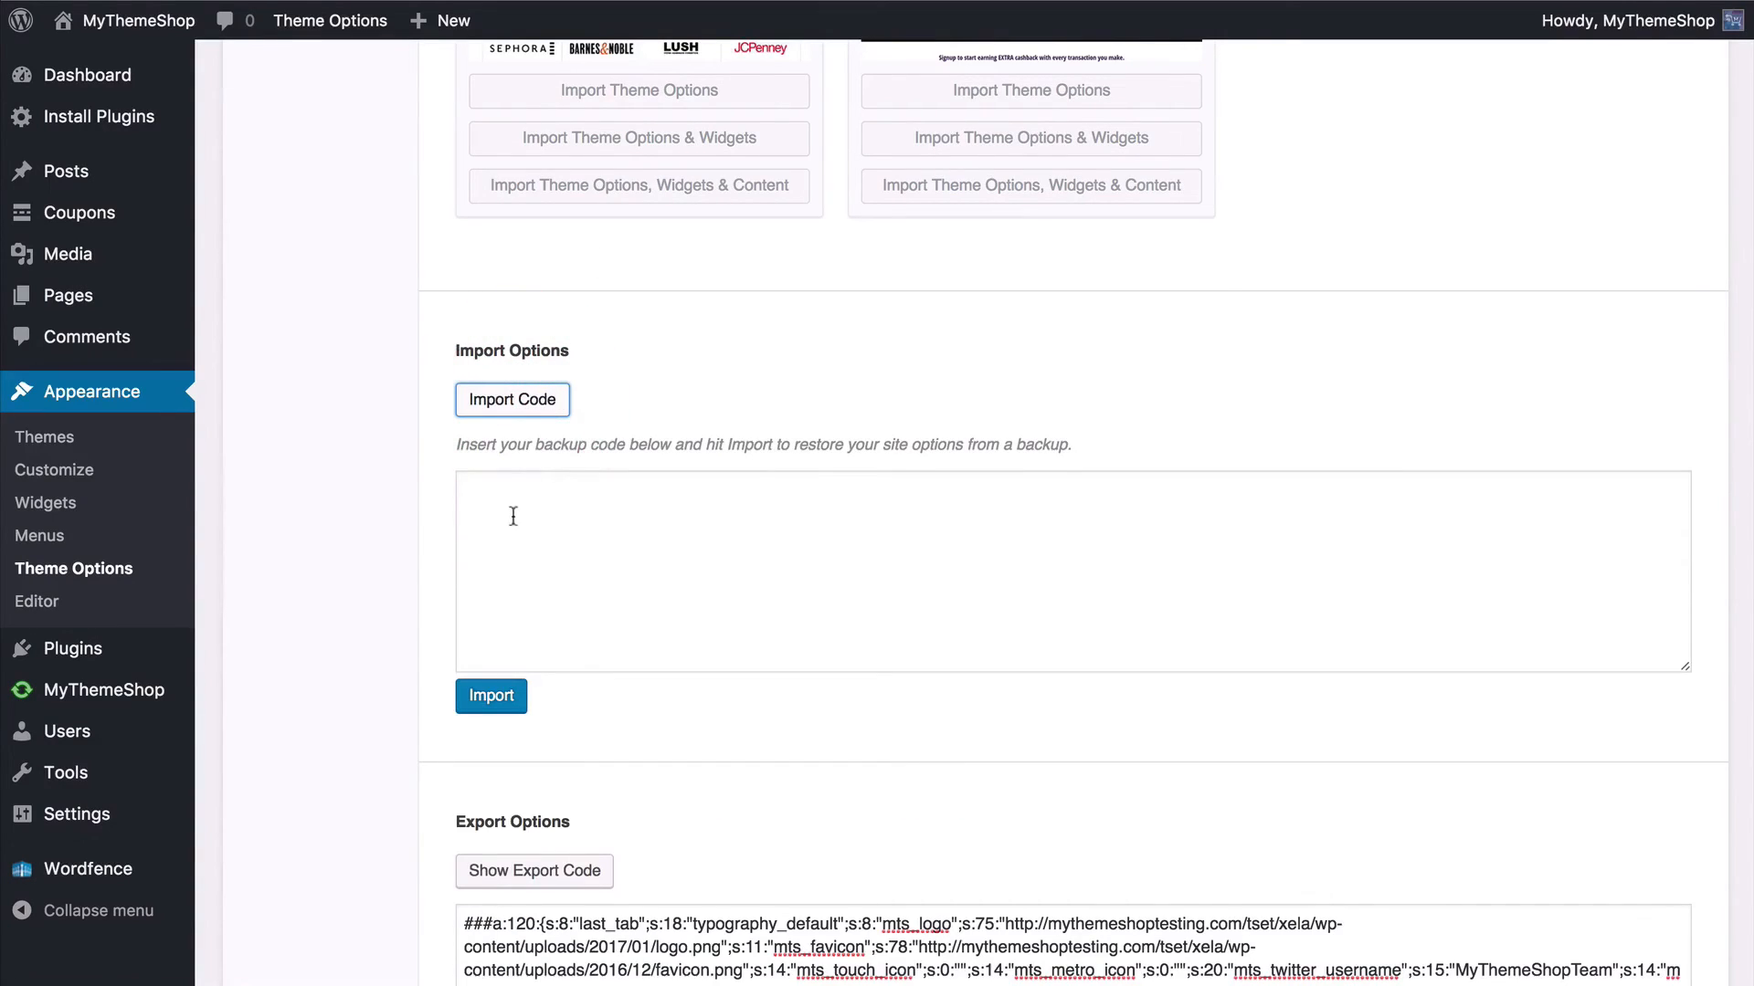
click(513, 516)
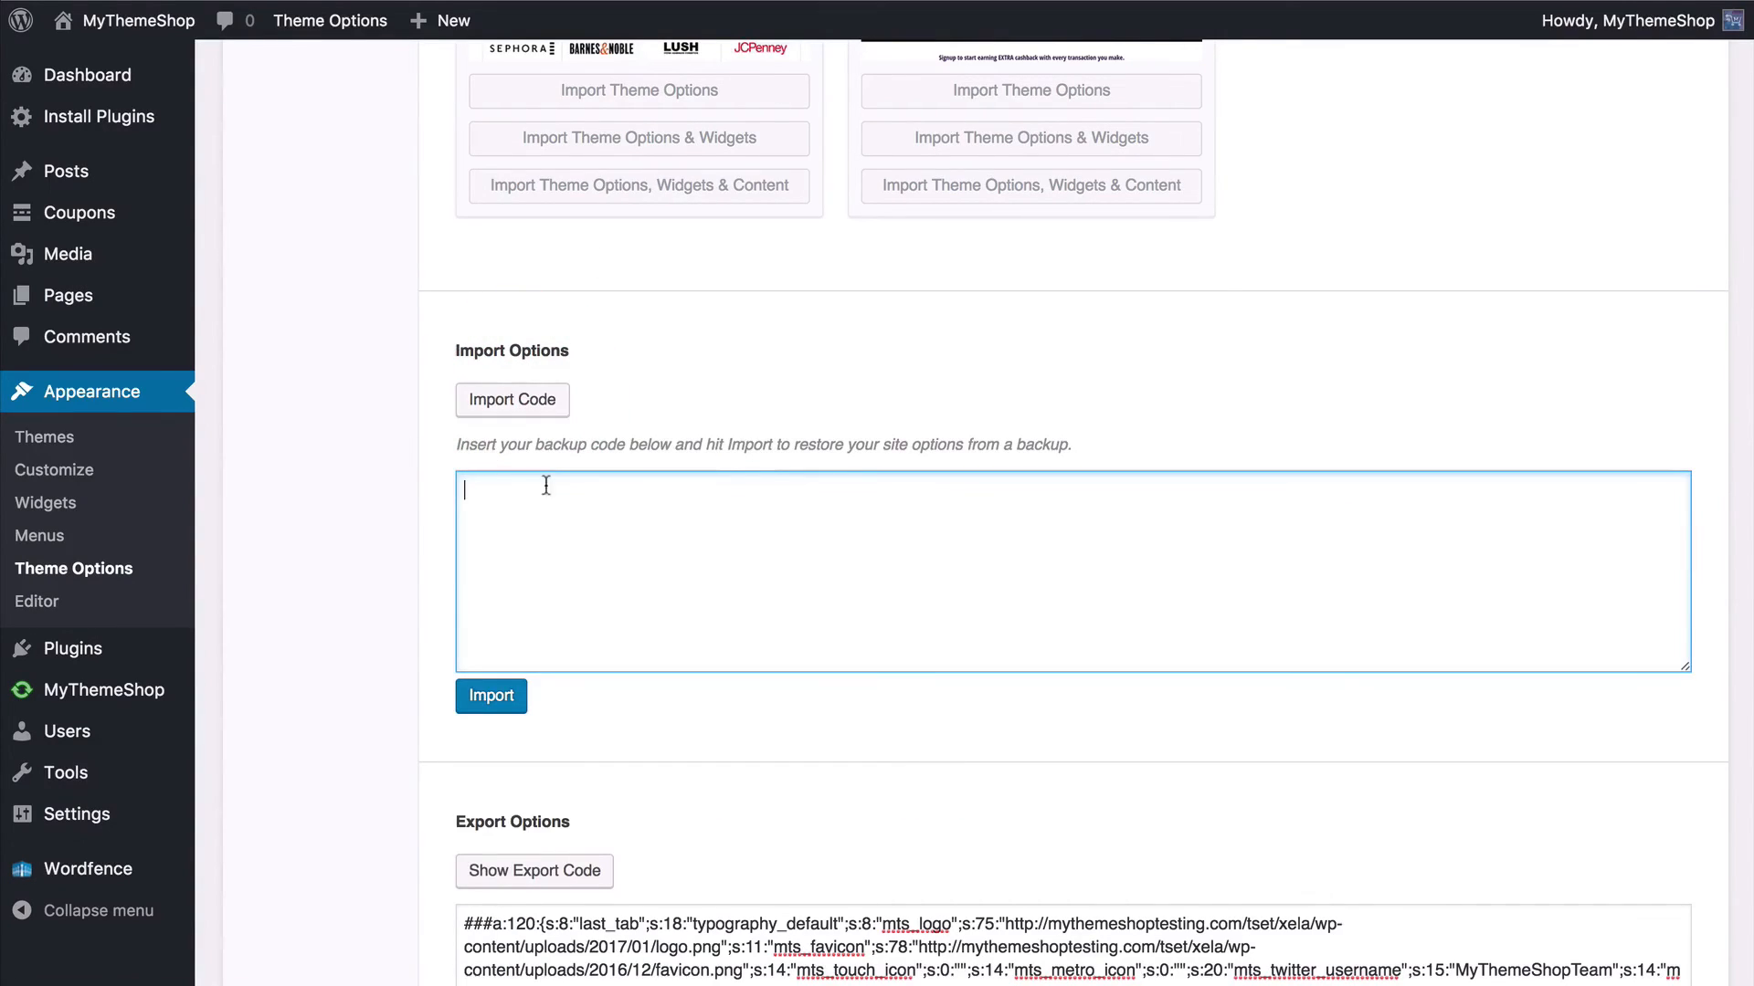
click(493, 403)
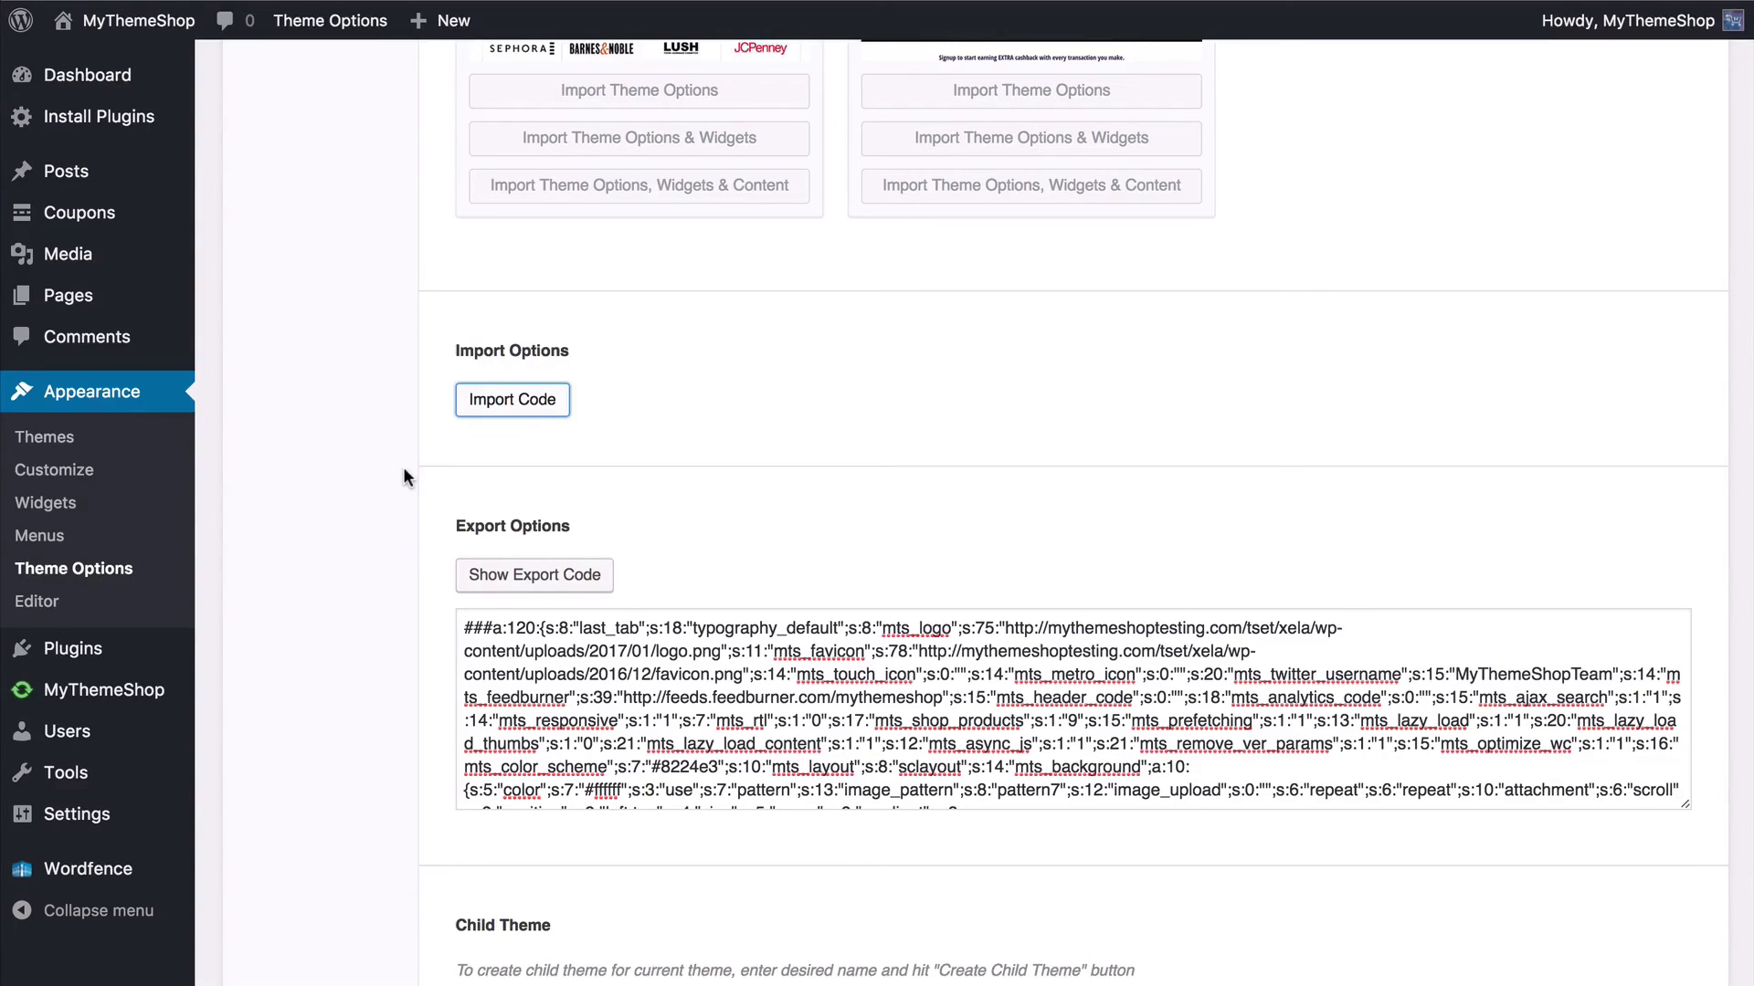
click(477, 576)
Step: Create a child theme named Coupon Child Theme and save the theme options
click(520, 803)
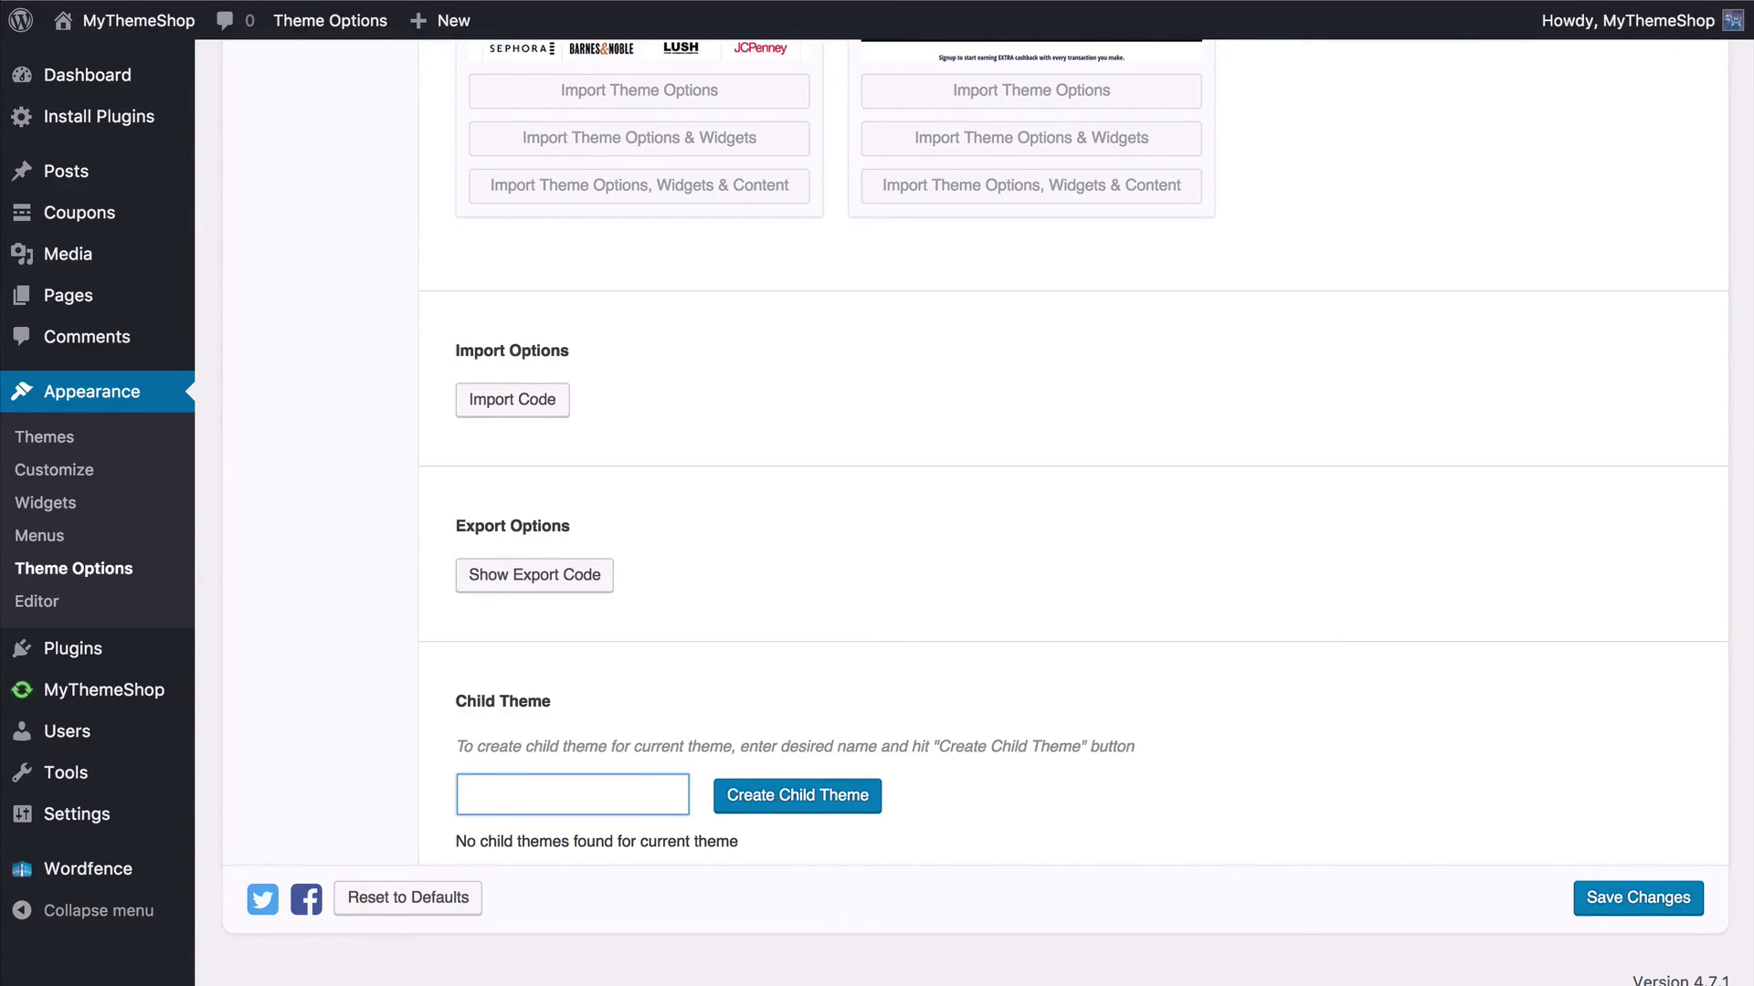
text(Coupon Child Theme)
click(758, 793)
click(1615, 961)
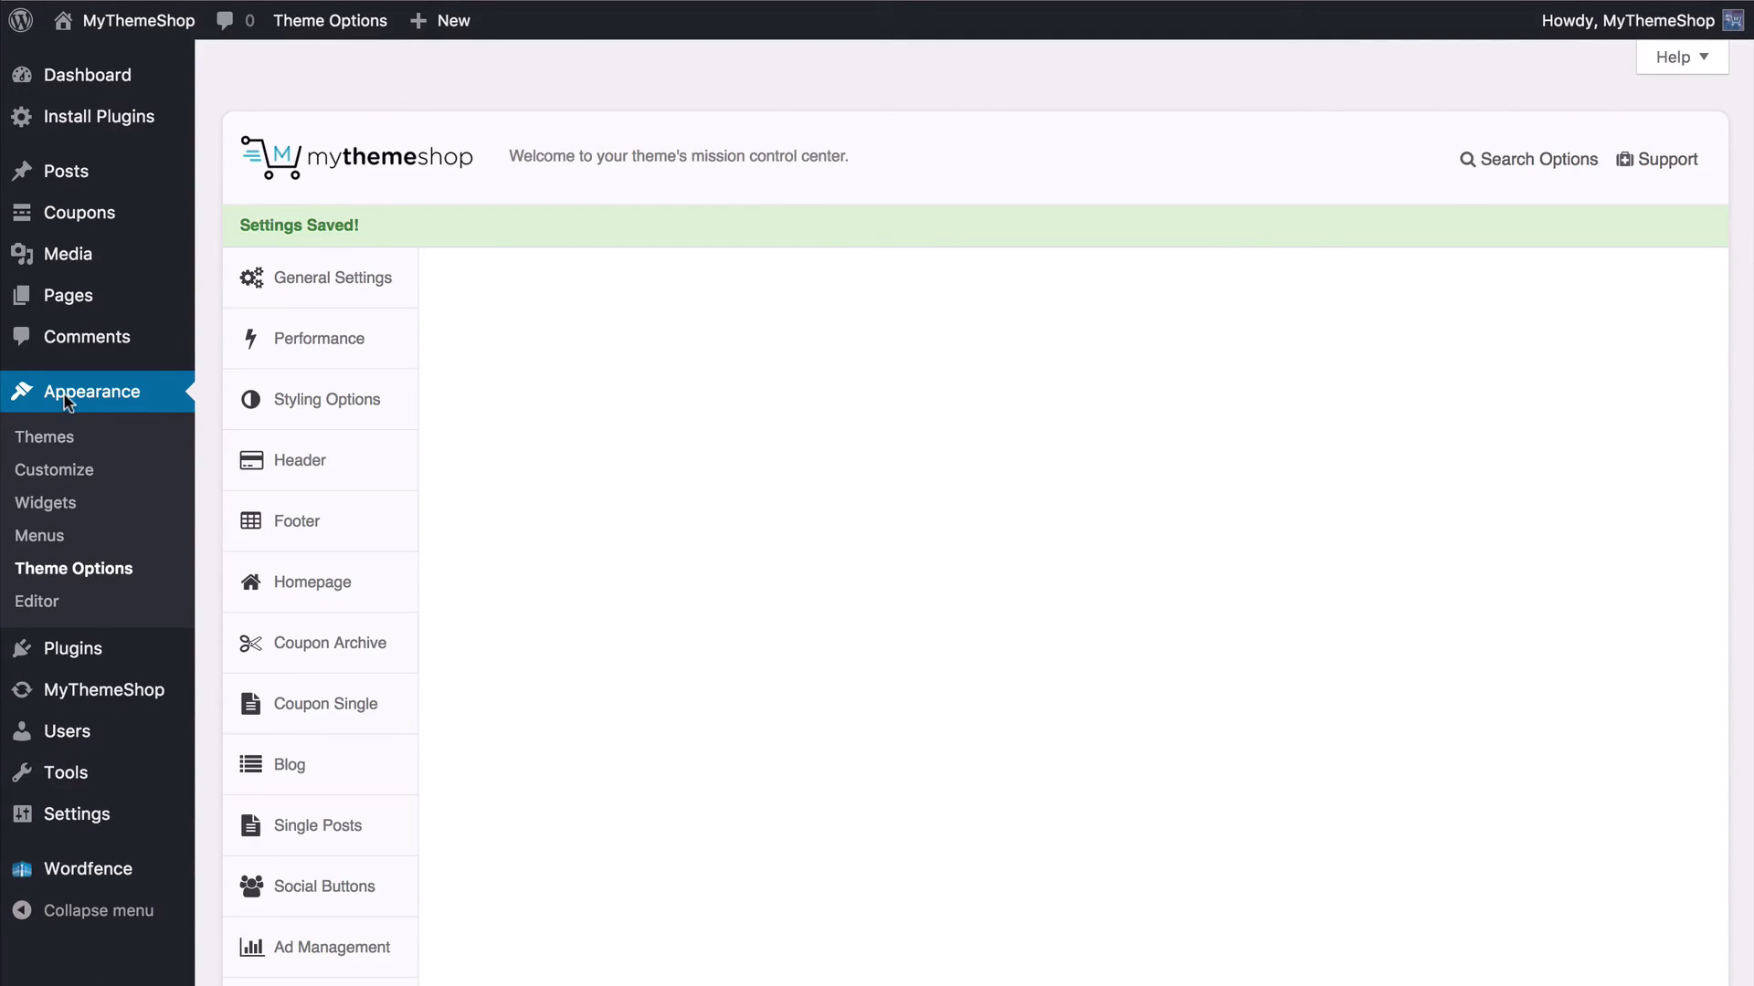
Step: Activate the Coupon Child Theme from the installed themes and open its stylesheet in the theme editor
click(46, 437)
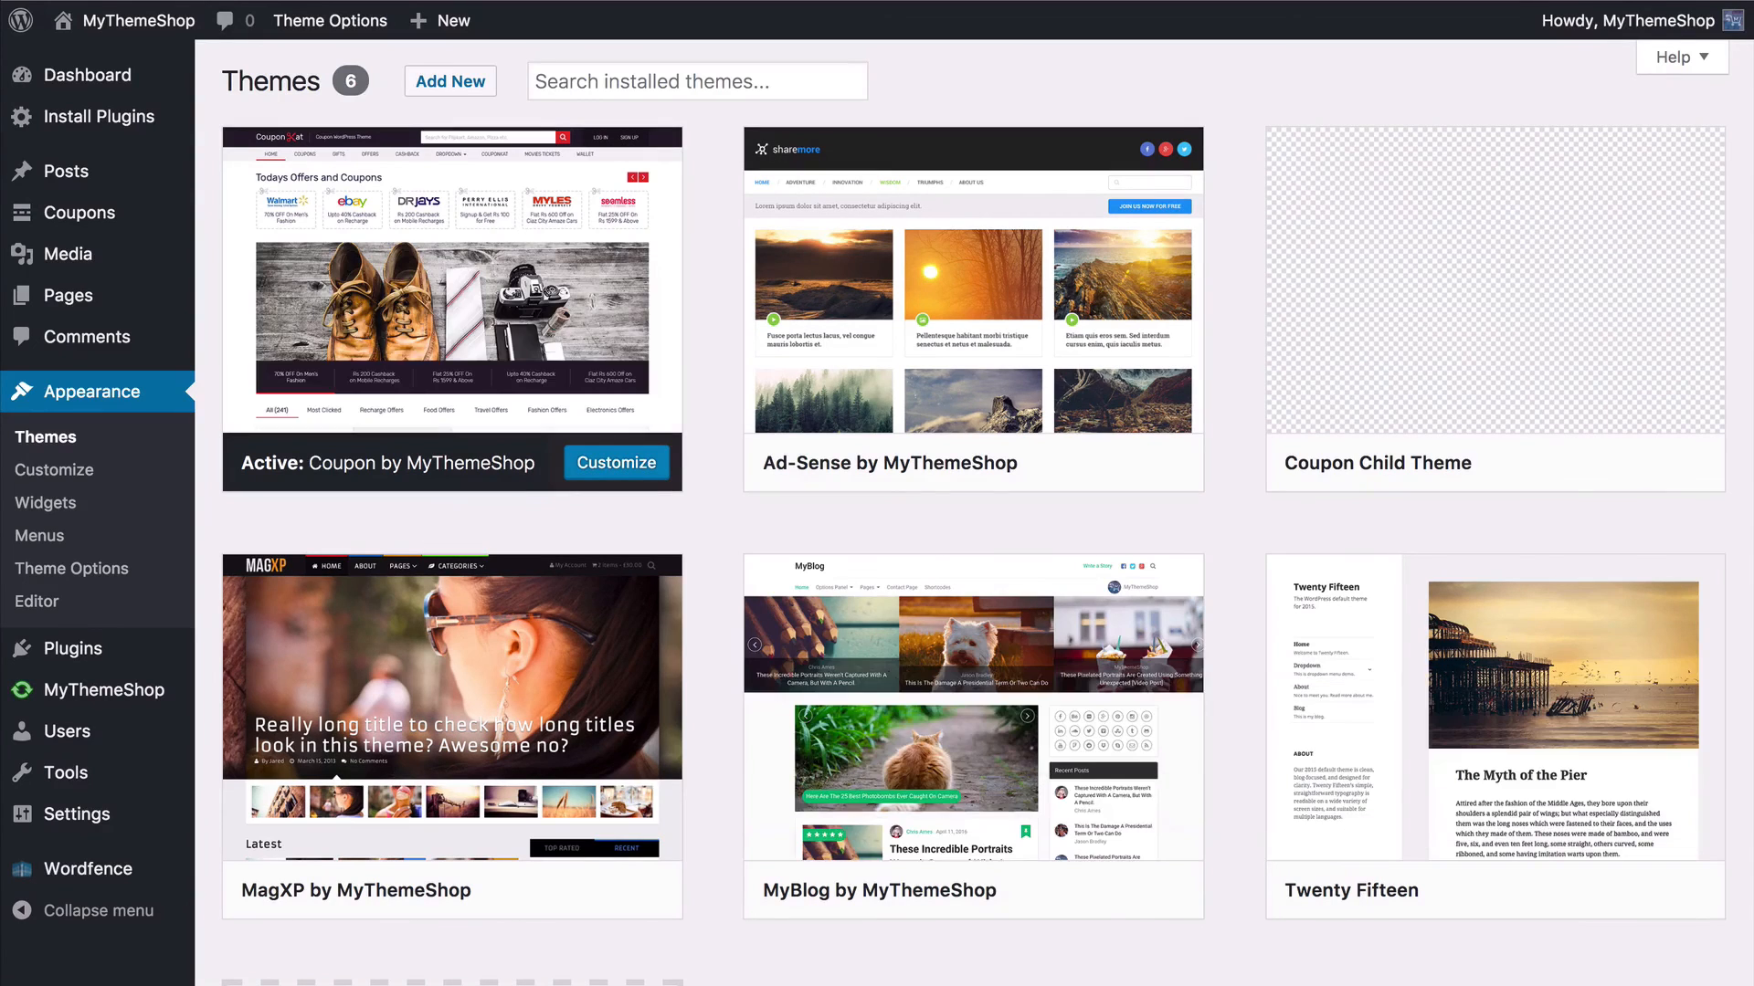
click(1367, 221)
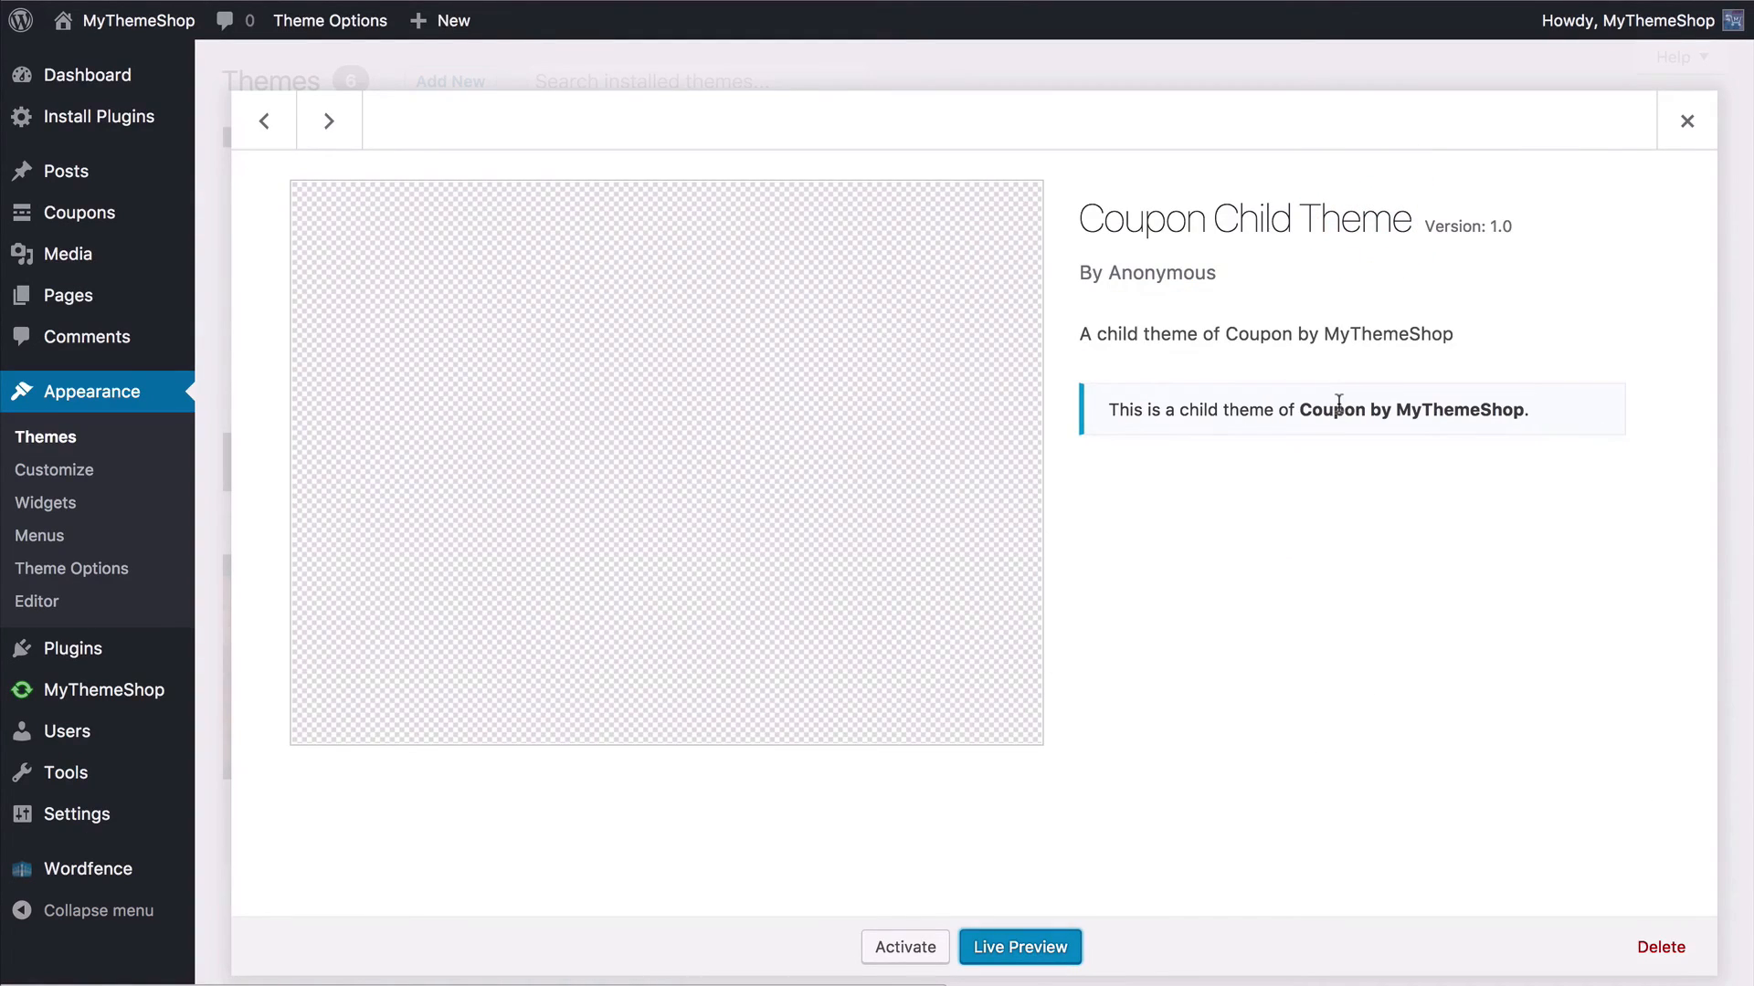
click(928, 951)
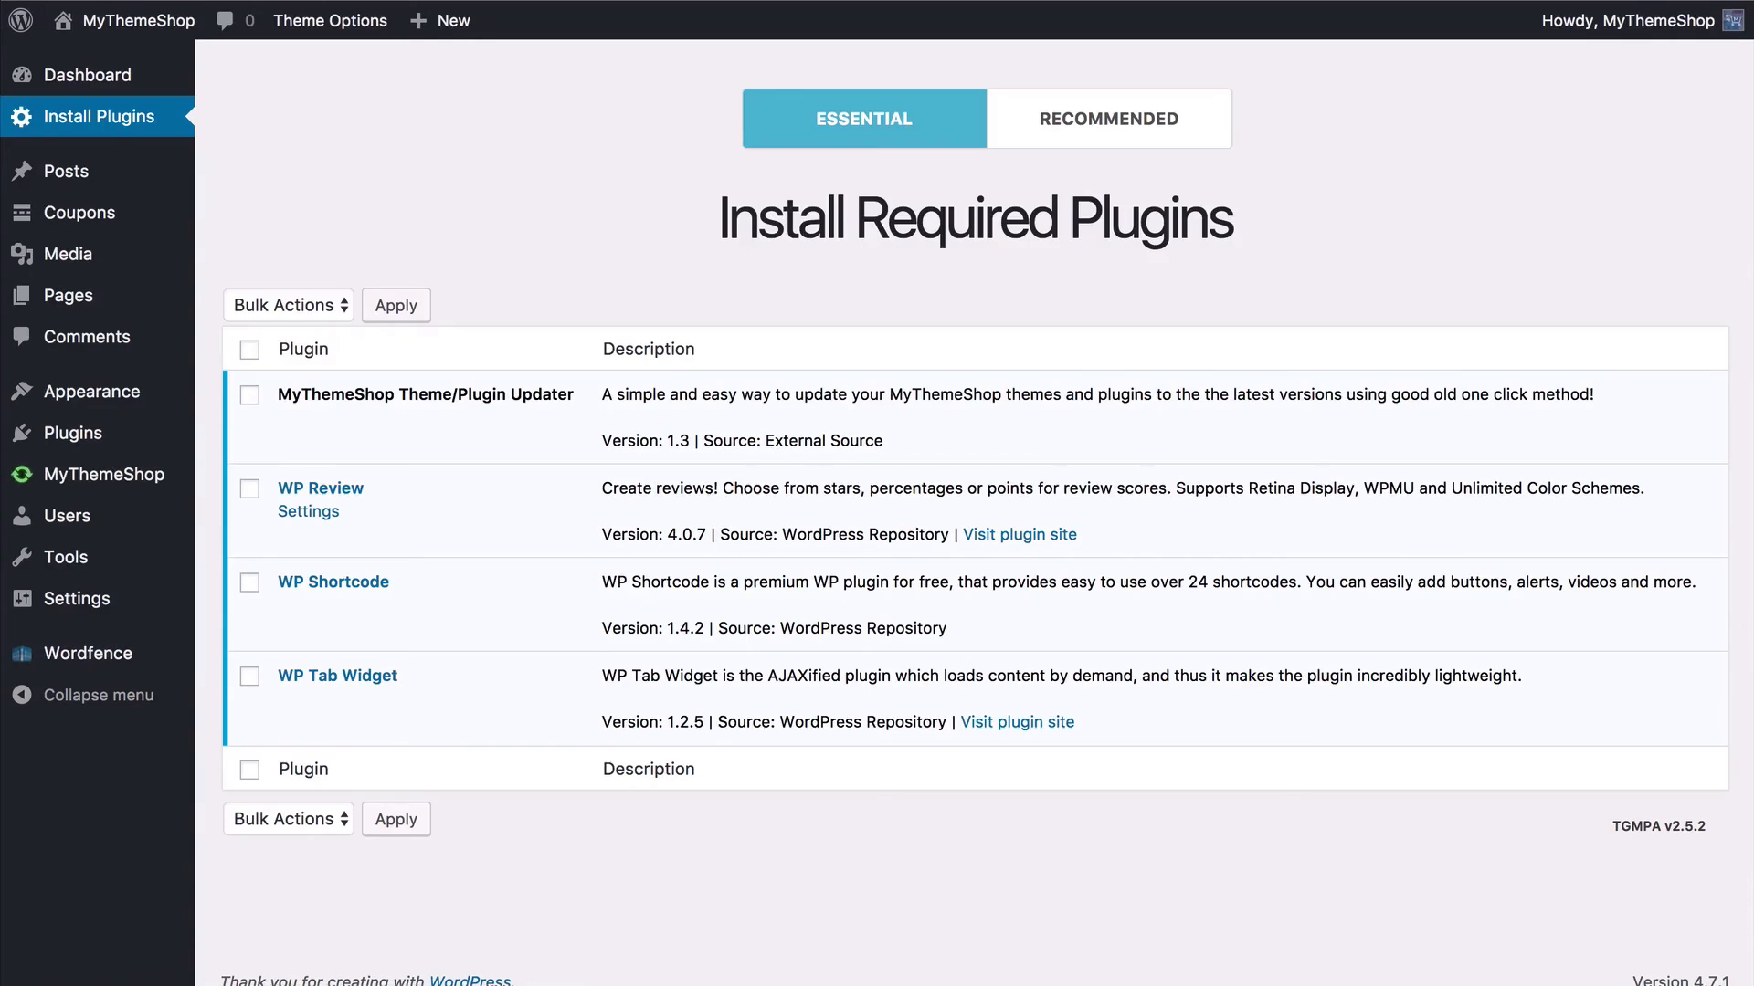
mouse_move(107, 397)
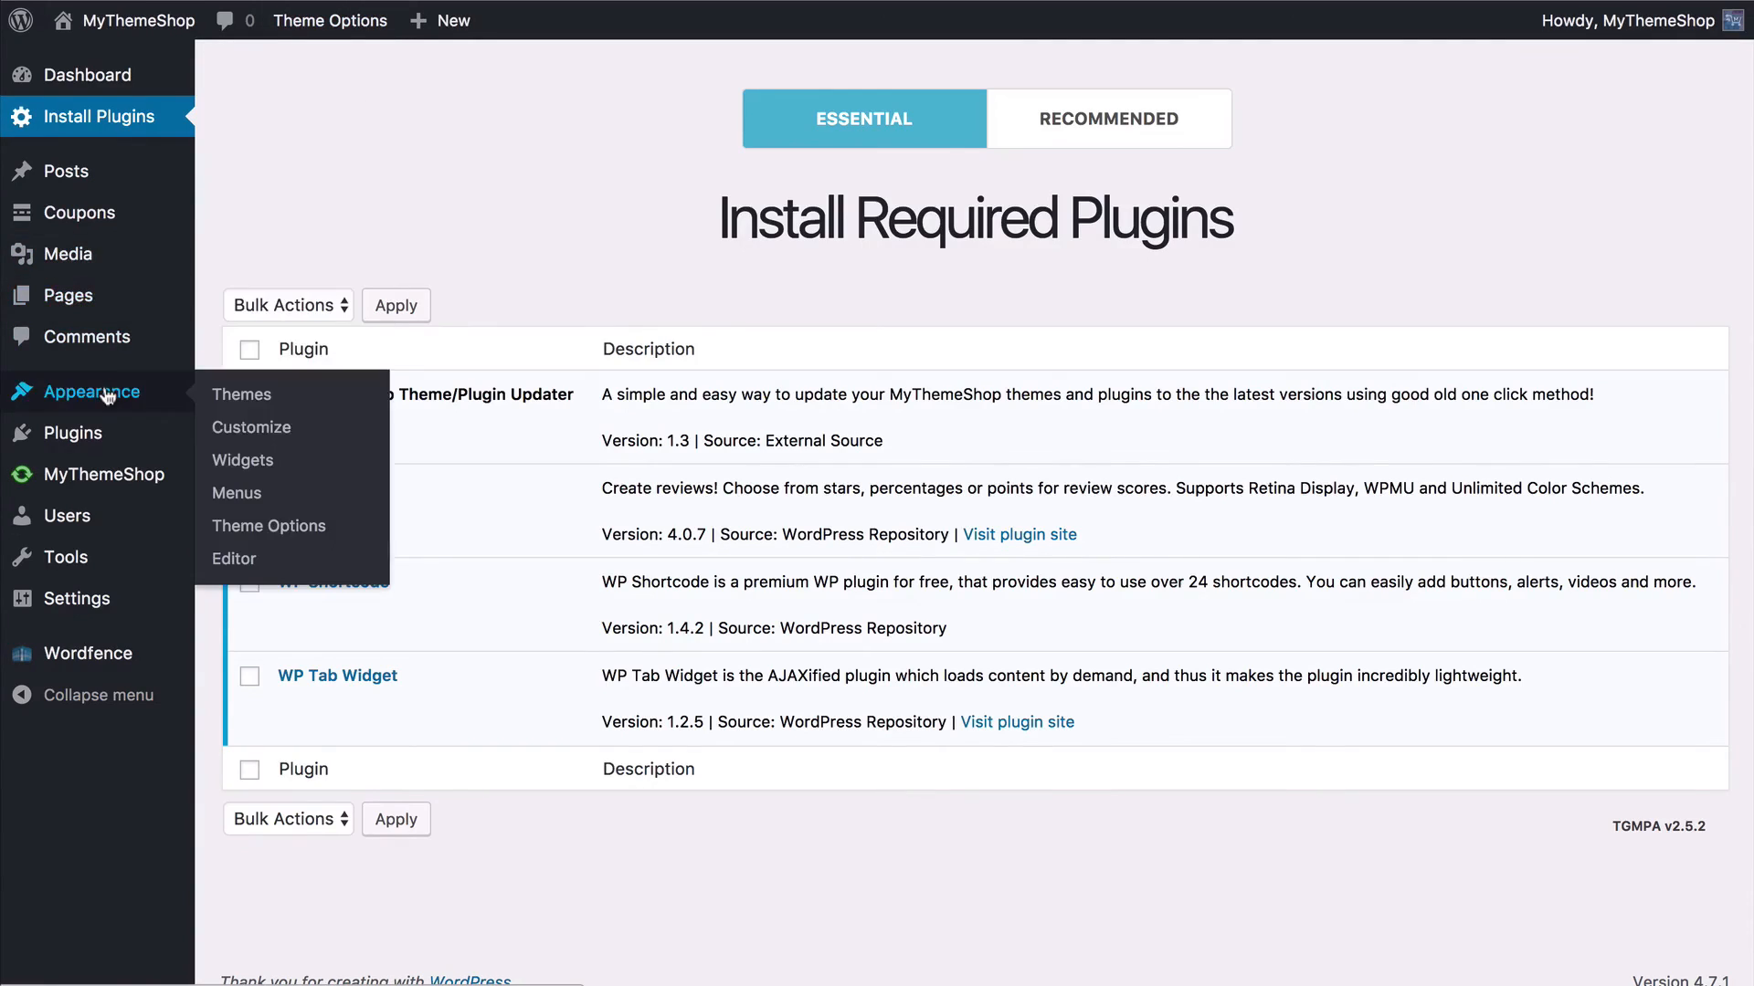
click(245, 559)
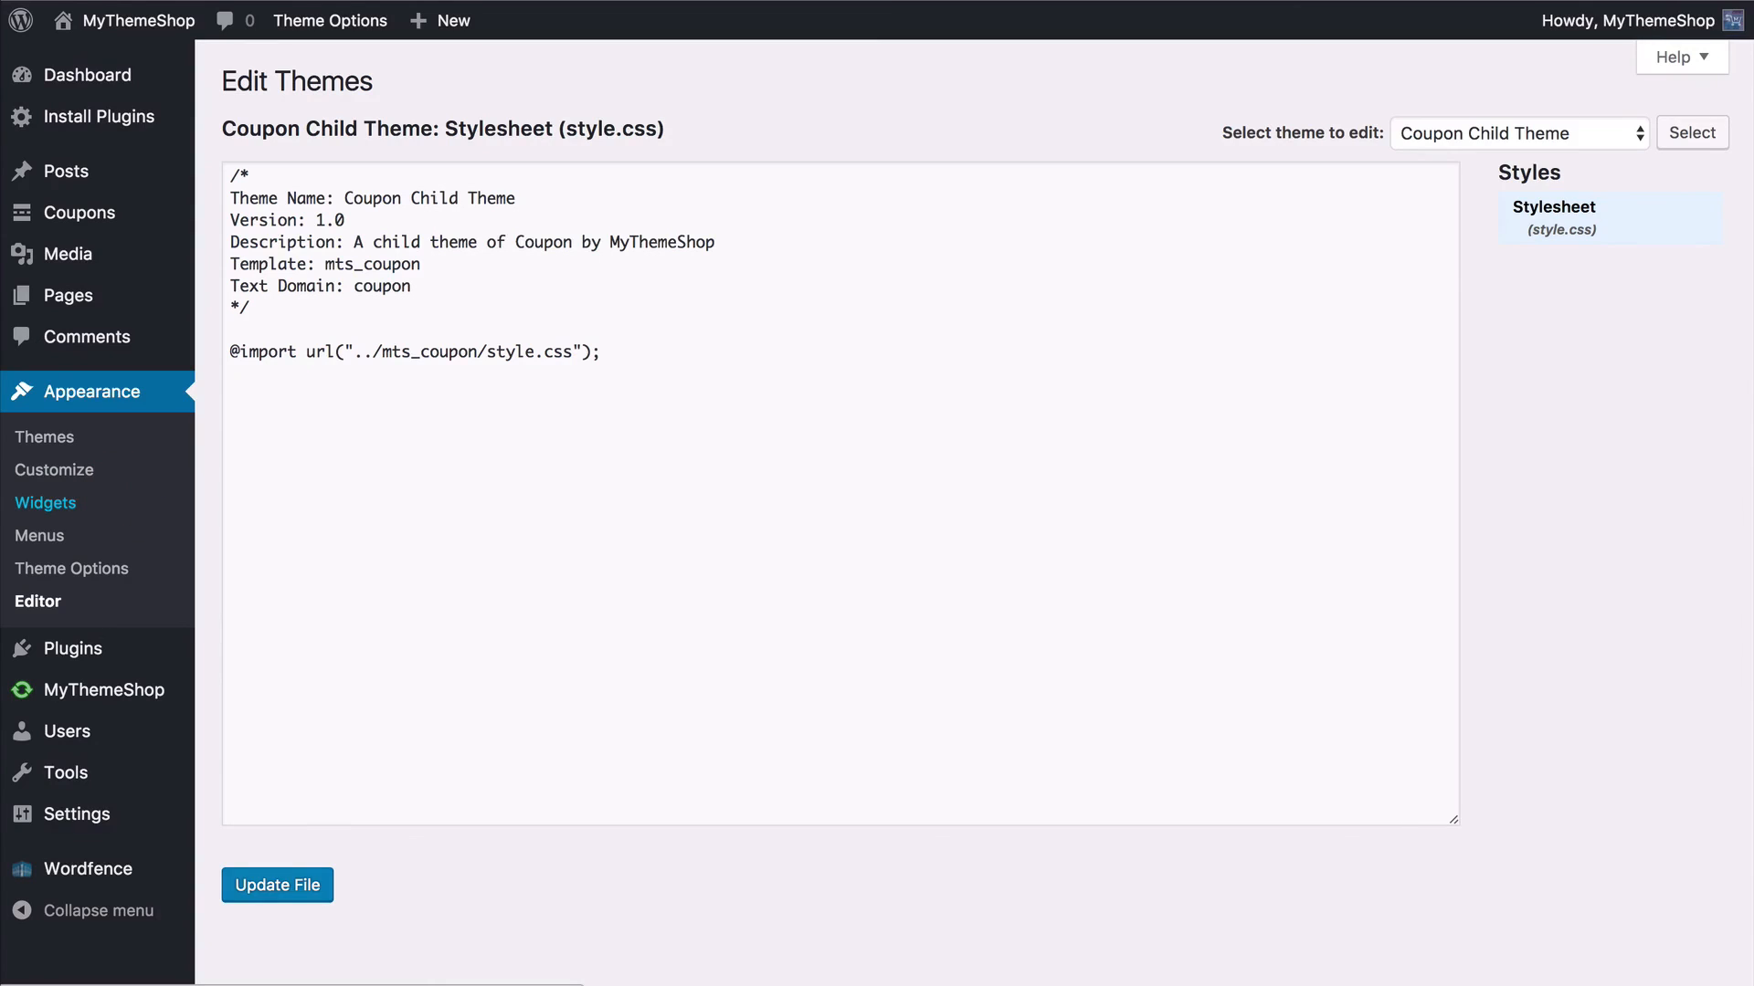
Step: Open the Widgets page and look through the available widgets, including the theme's MTS widgets
click(45, 502)
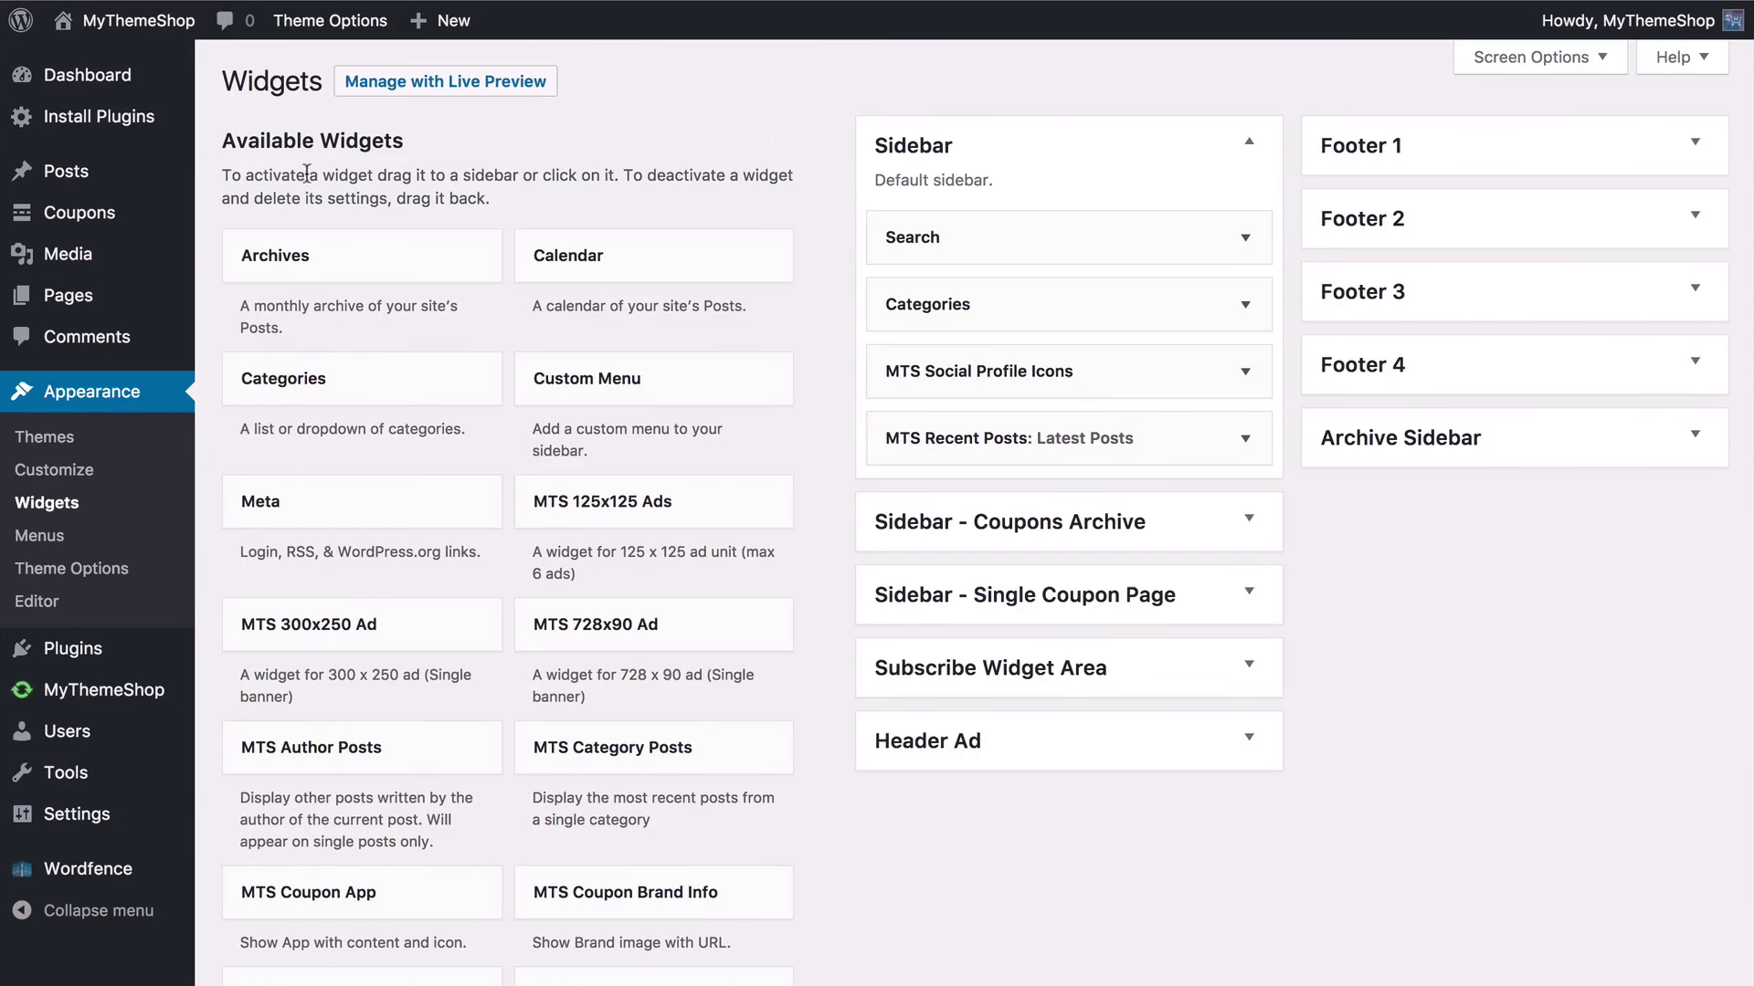
scroll(375, 505, down, 12)
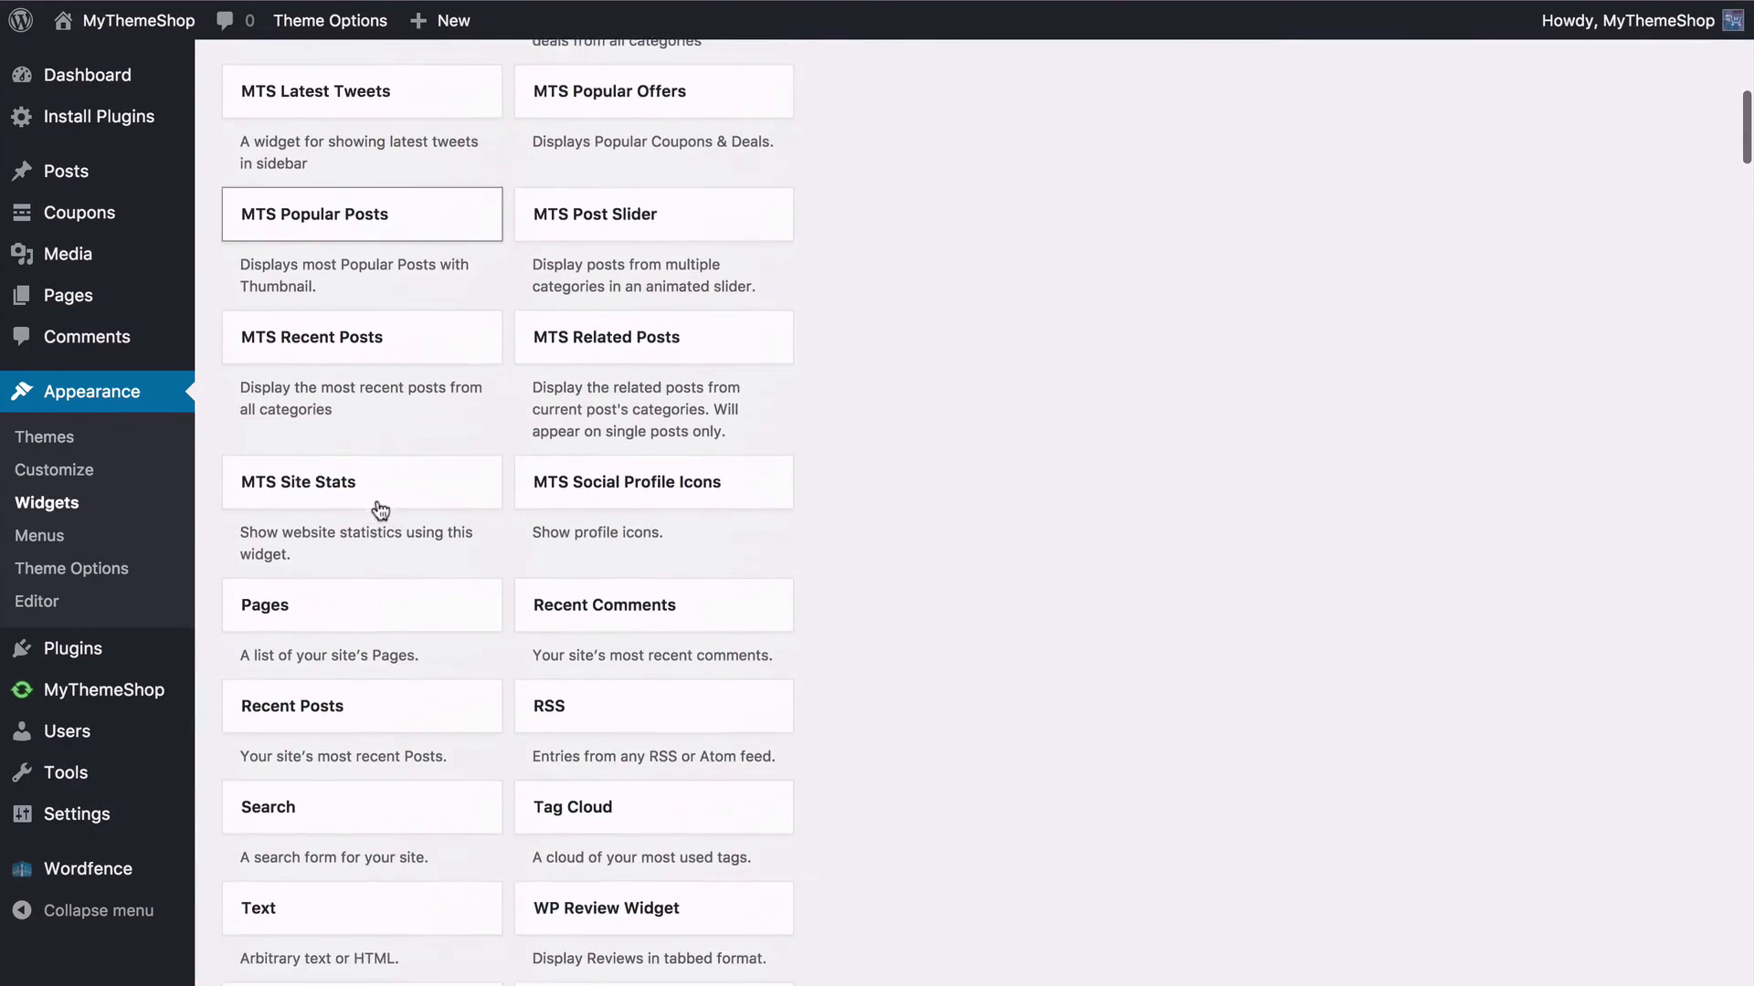
scroll(379, 509, down, 4)
scroll(380, 510, up, 5)
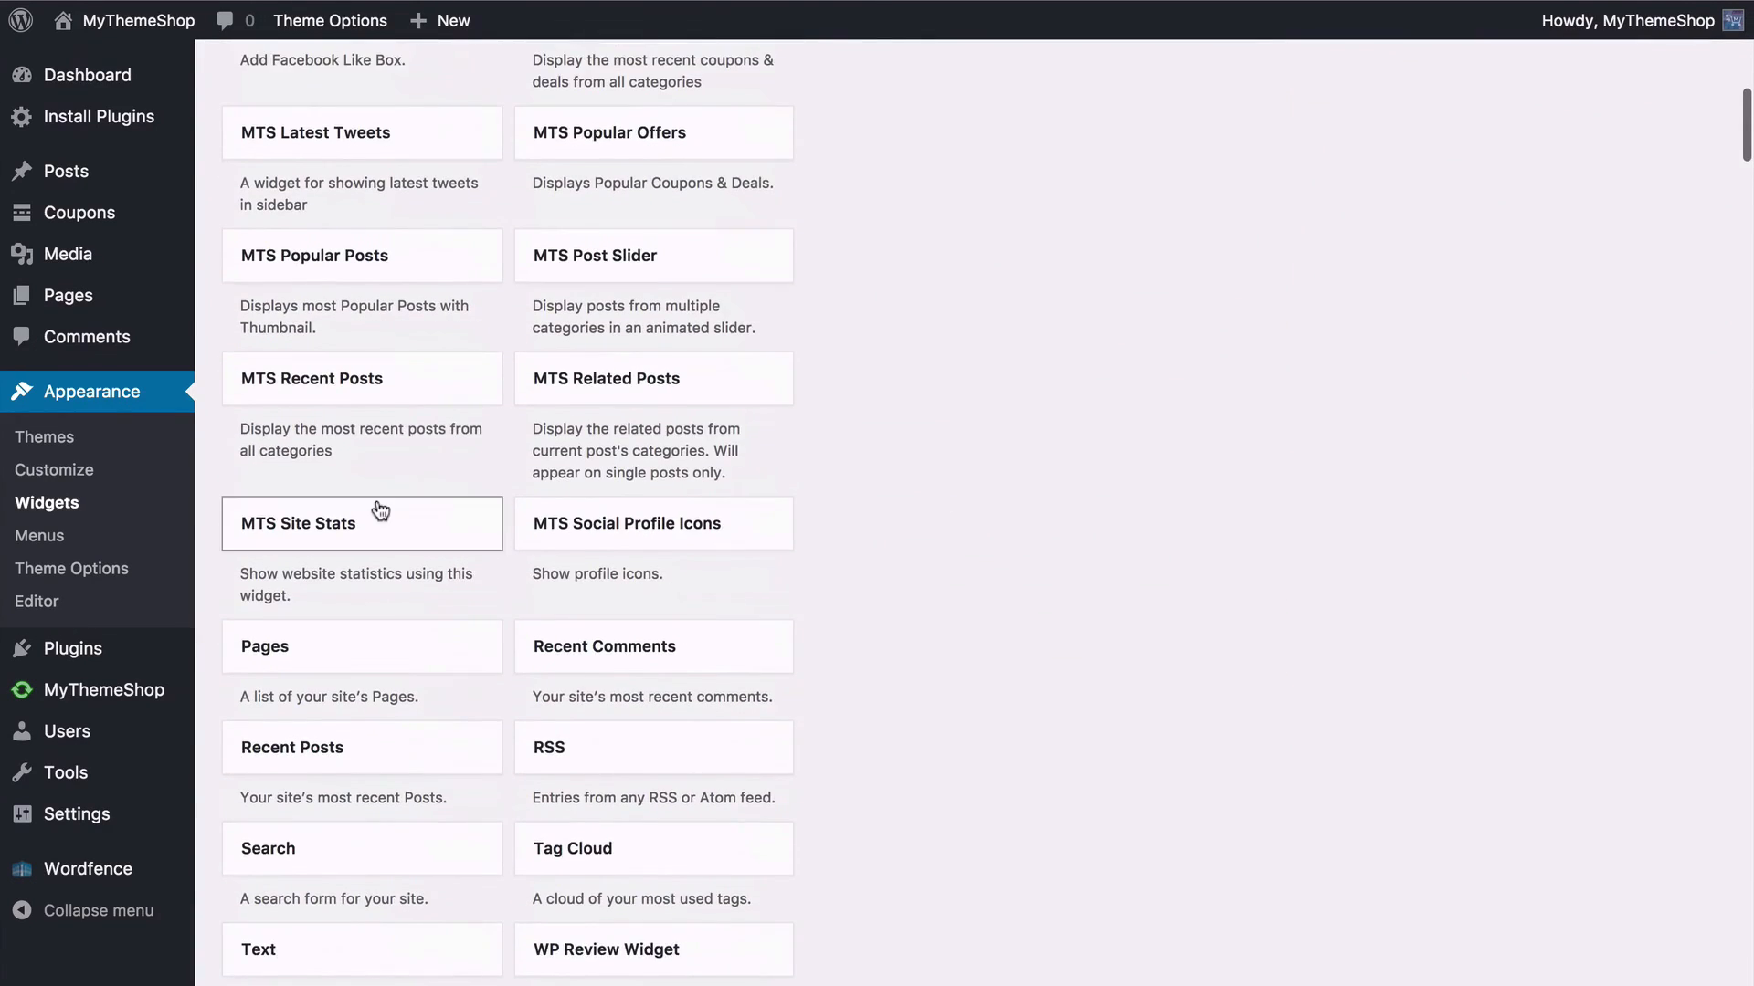
scroll(380, 510, up, 2)
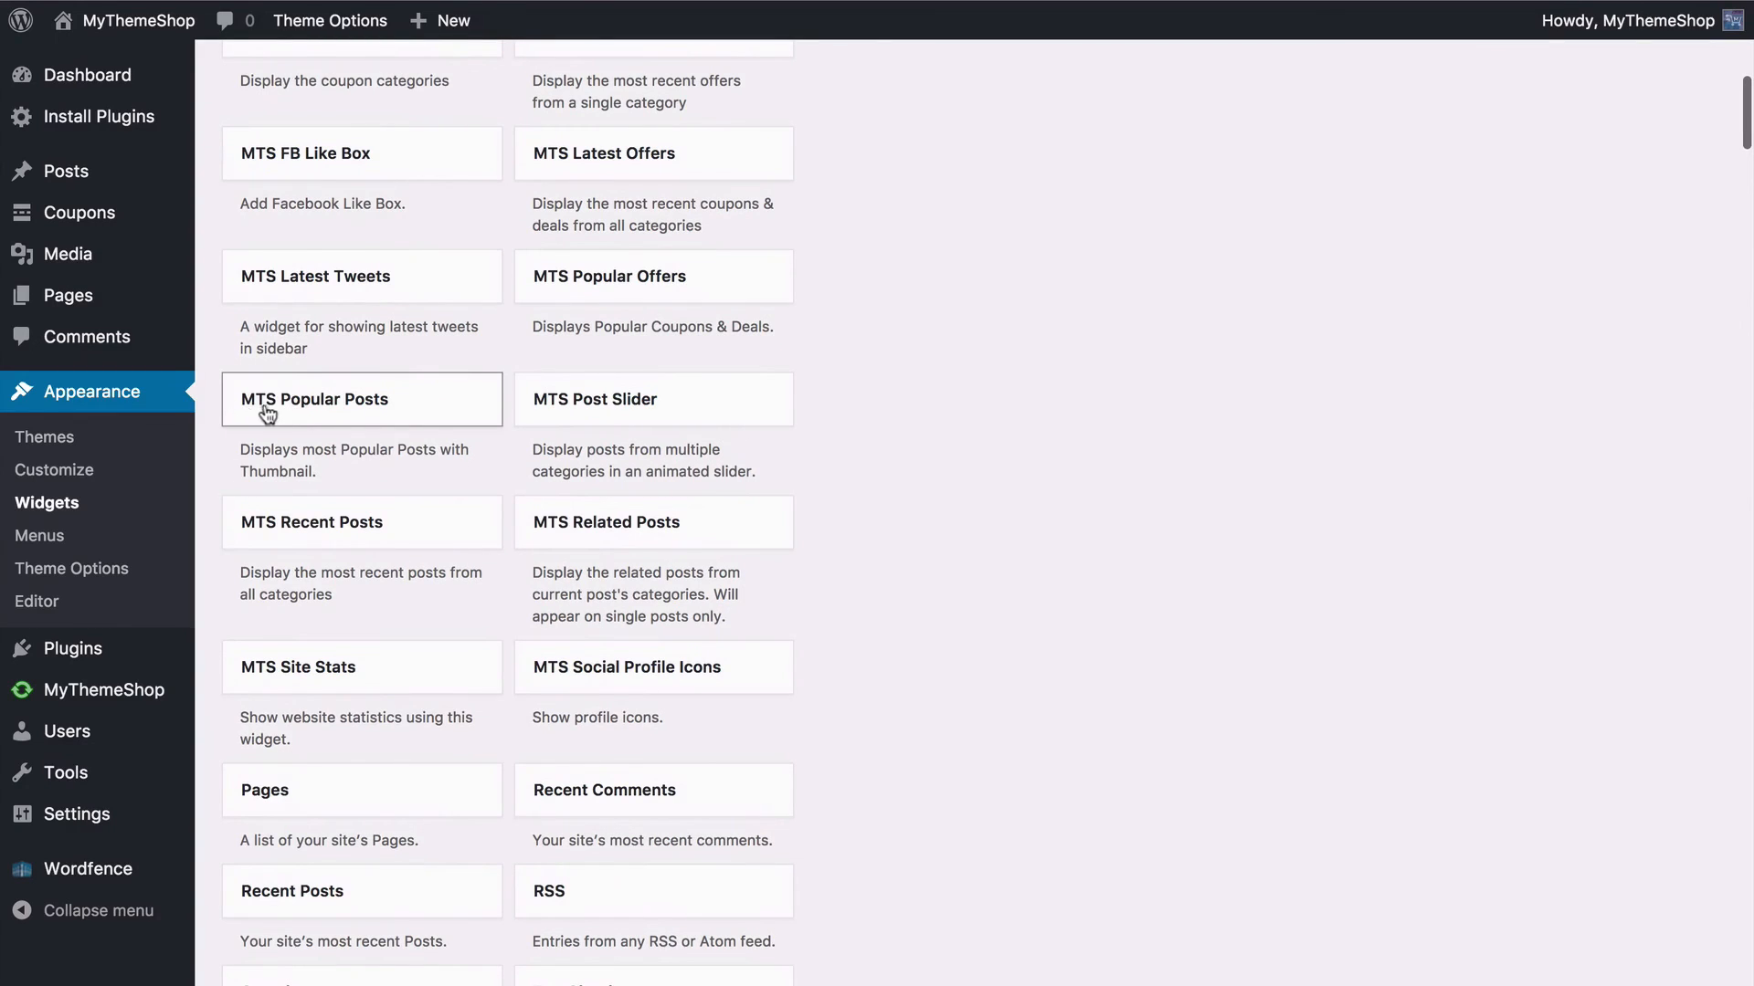
scroll(375, 403, up, 12)
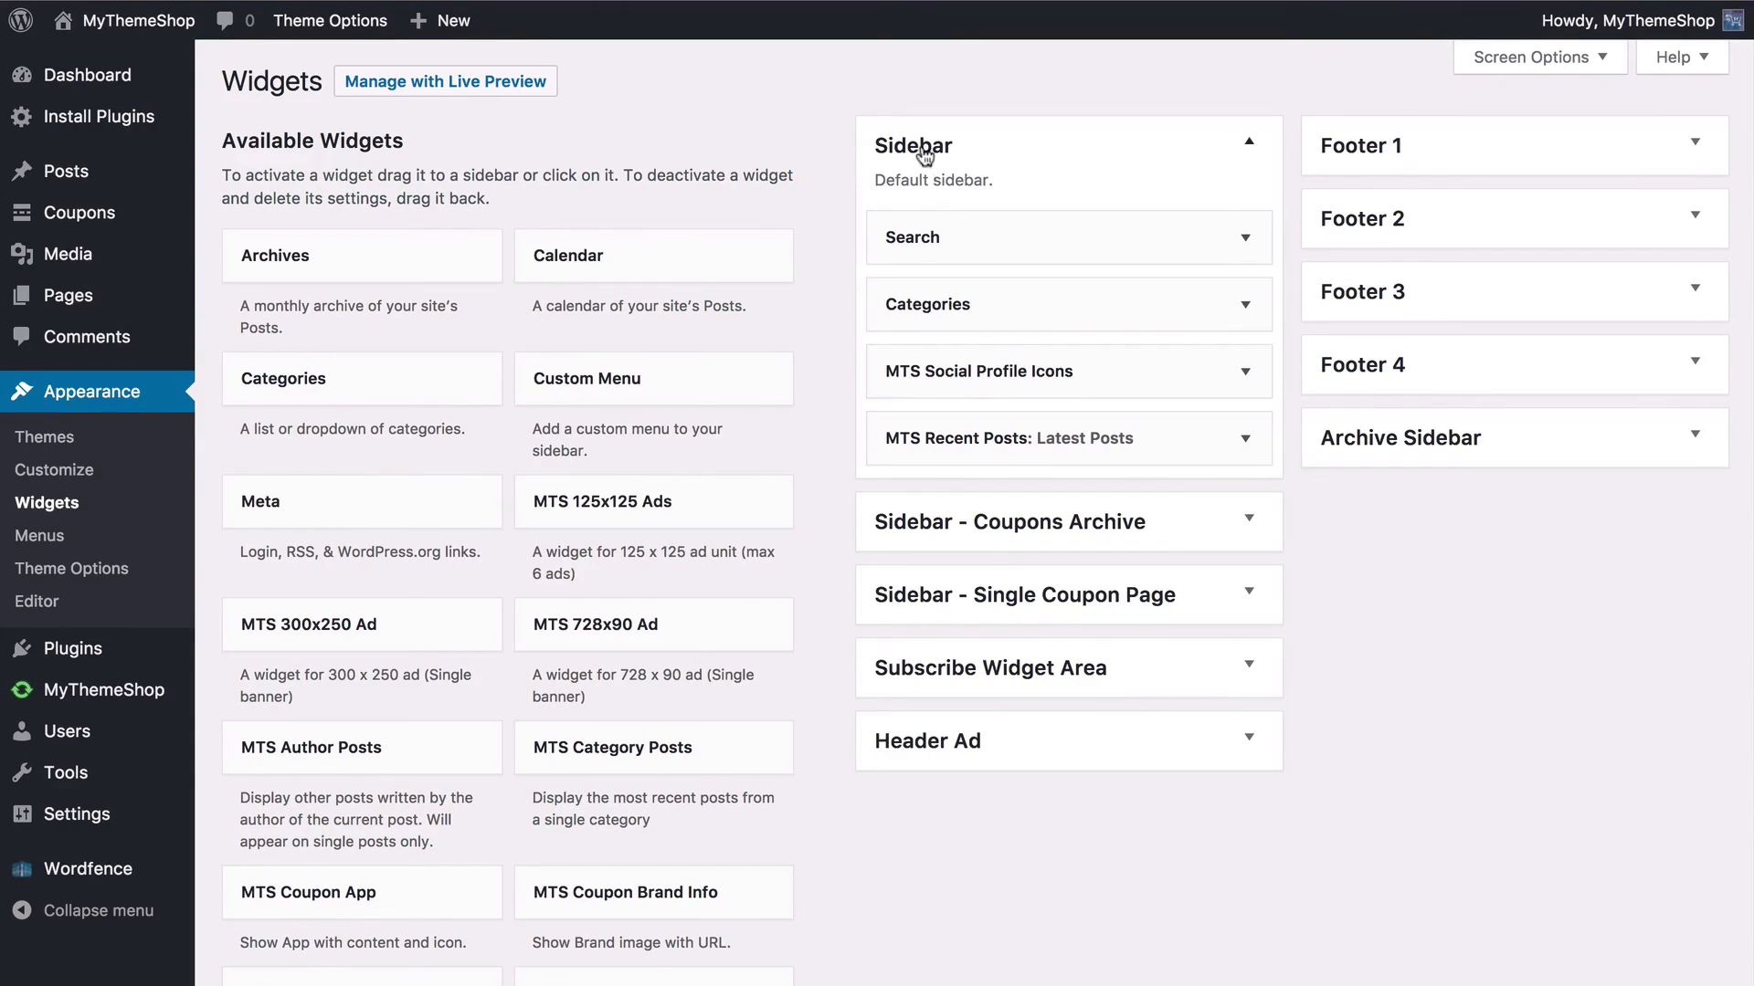
Step: Expand and collapse the Coupons Archive sidebar and Header Ad widget areas to examine their contents
click(916, 521)
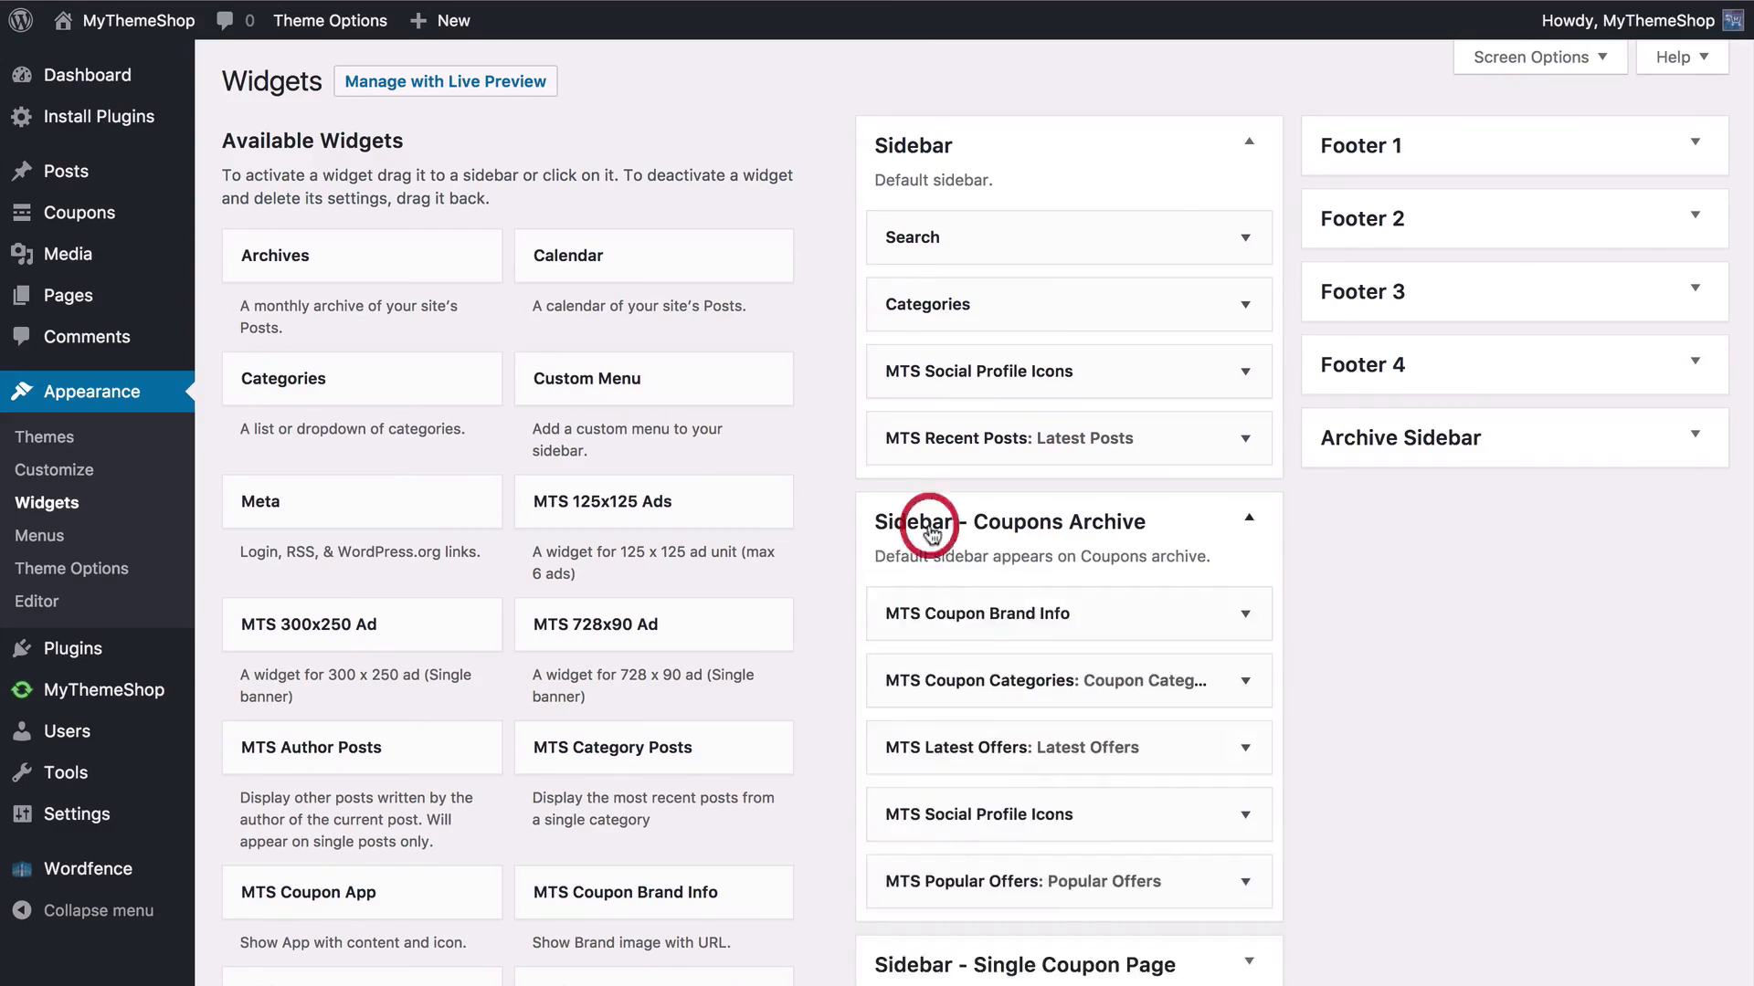
scroll(943, 530, down, 2)
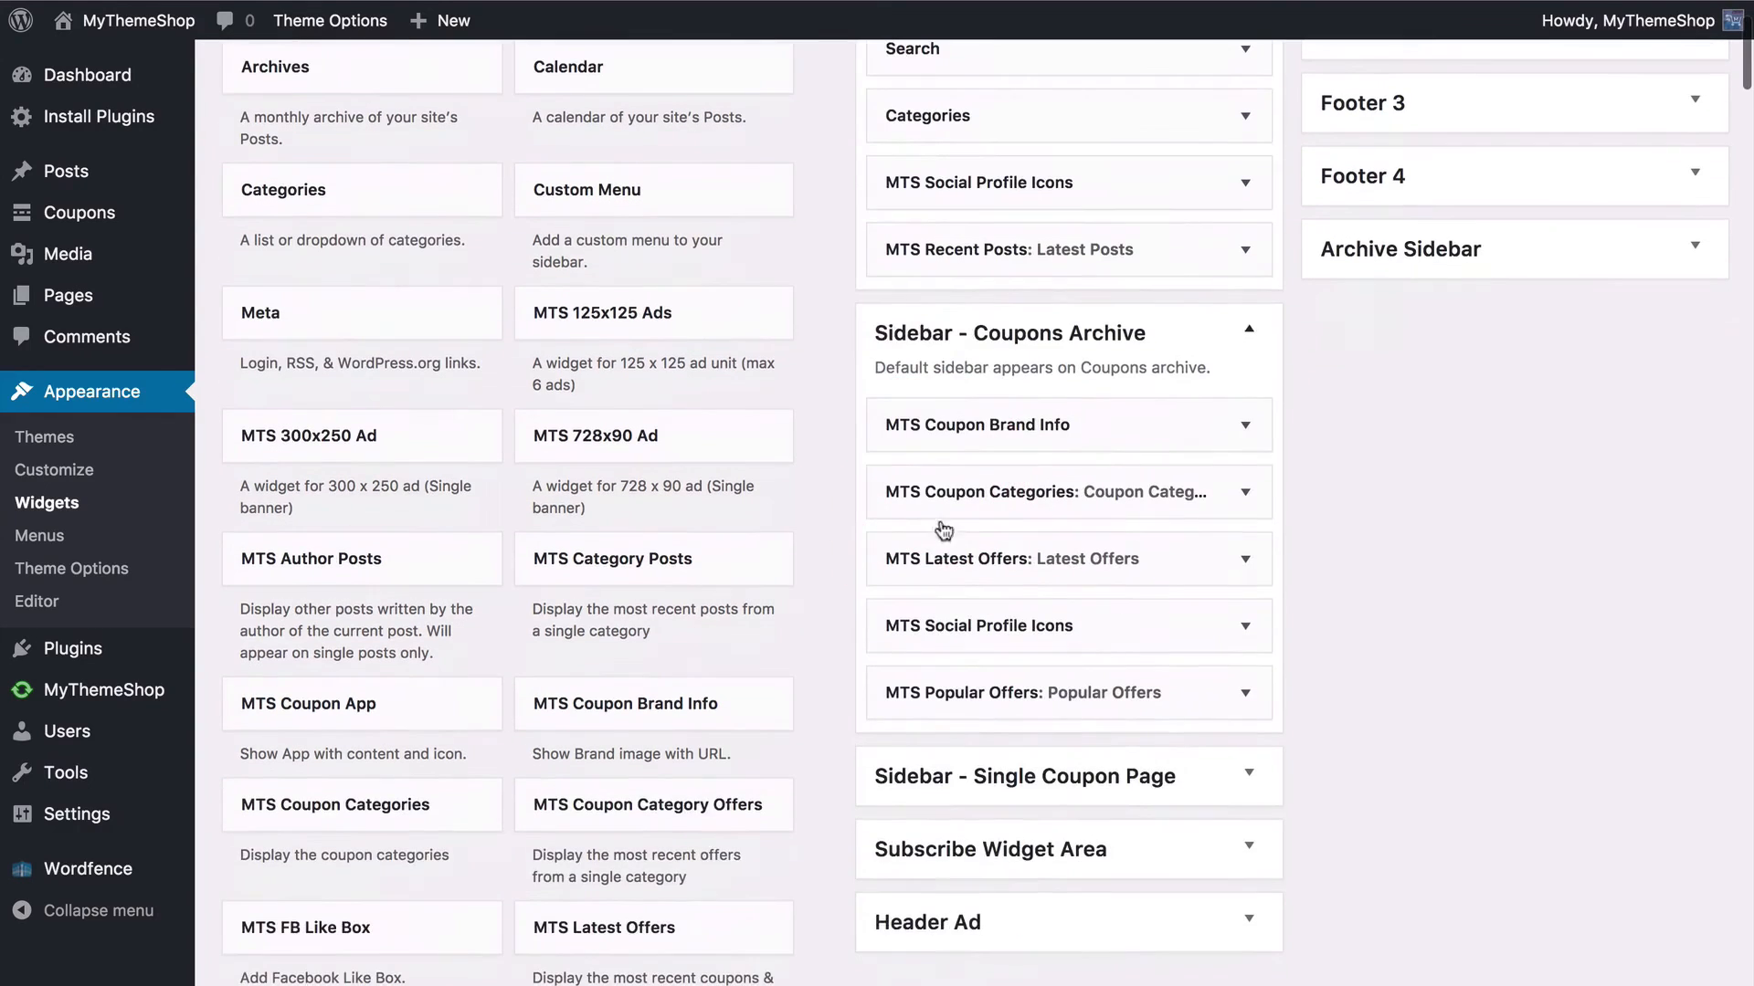
click(1064, 347)
click(987, 592)
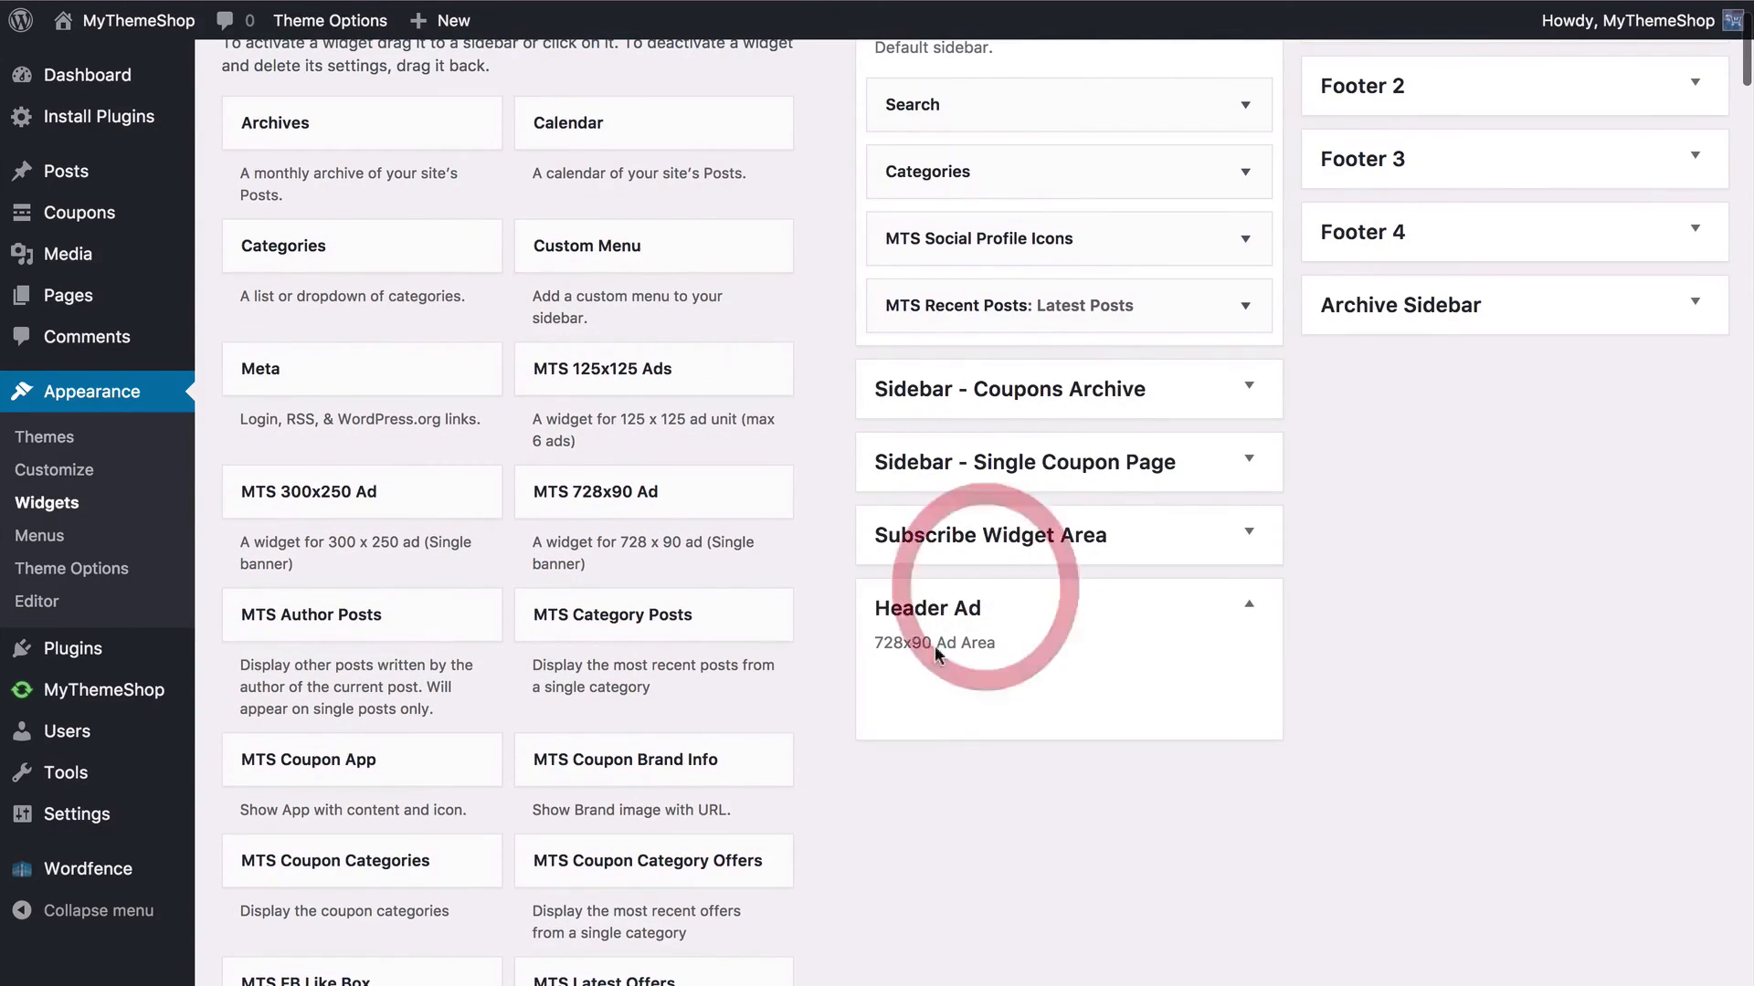
click(944, 626)
scroll(941, 627, up, 2)
Step: Expand the Footer 1, Footer 2, Footer 3 and Footer 4 widget areas to examine their widgets
click(1440, 149)
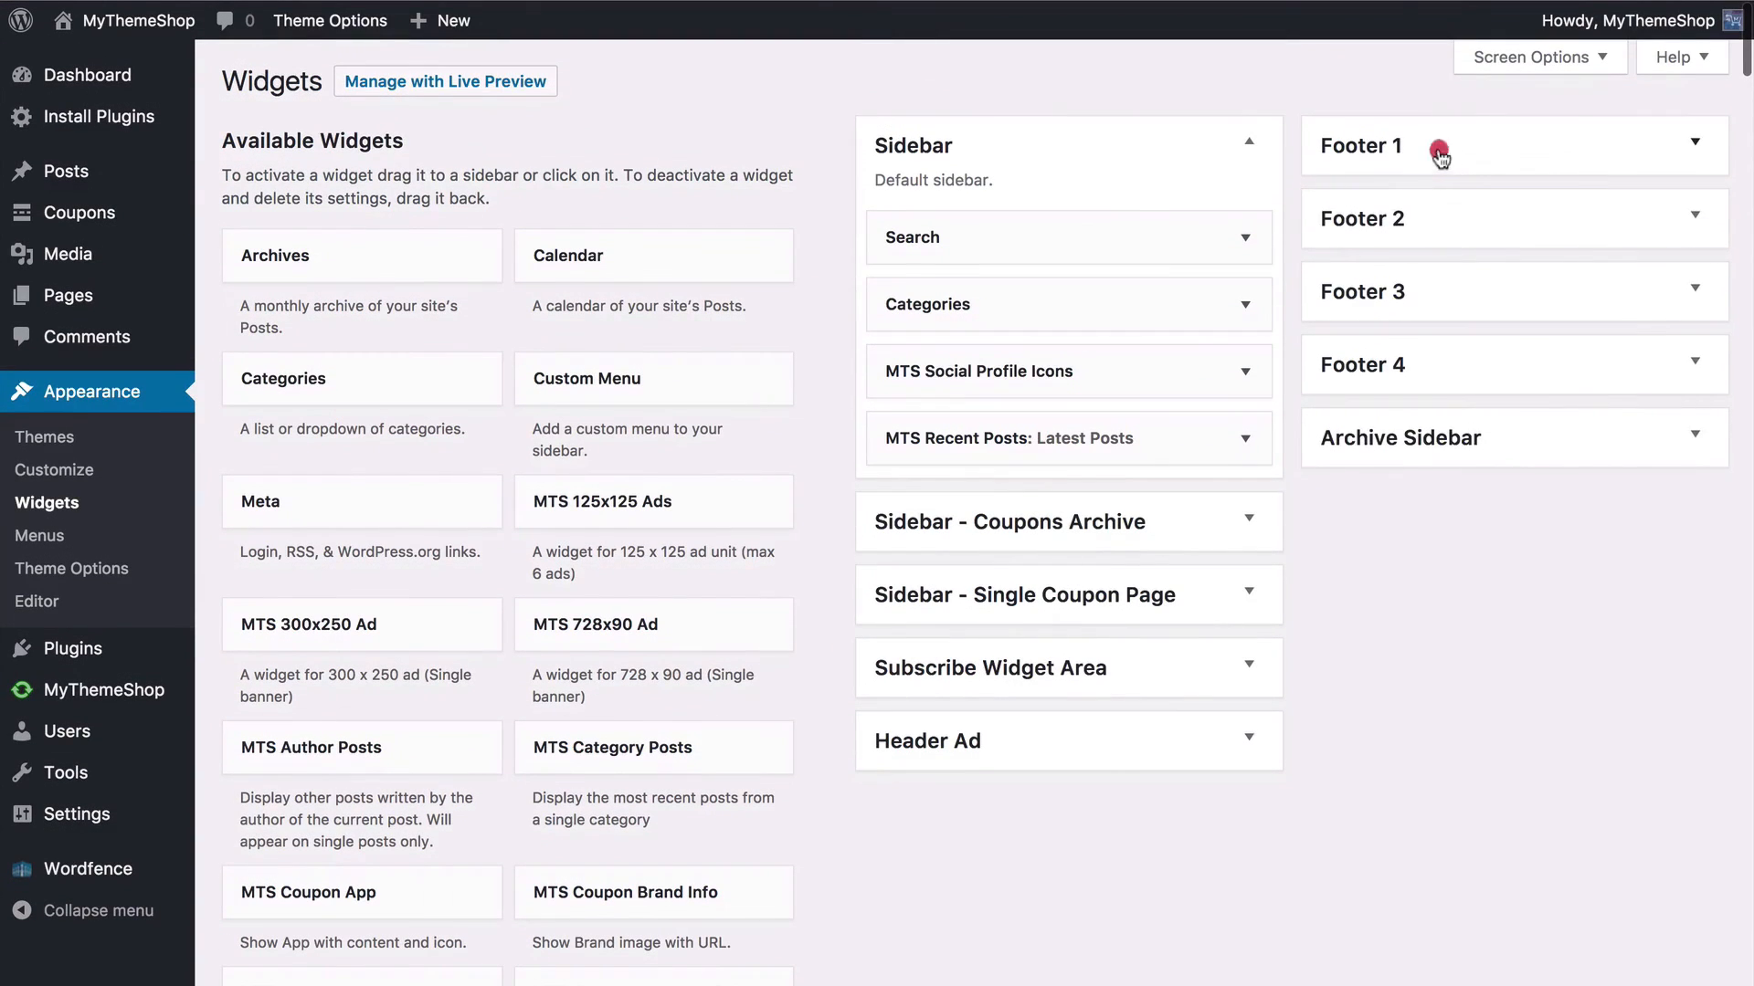
click(1385, 325)
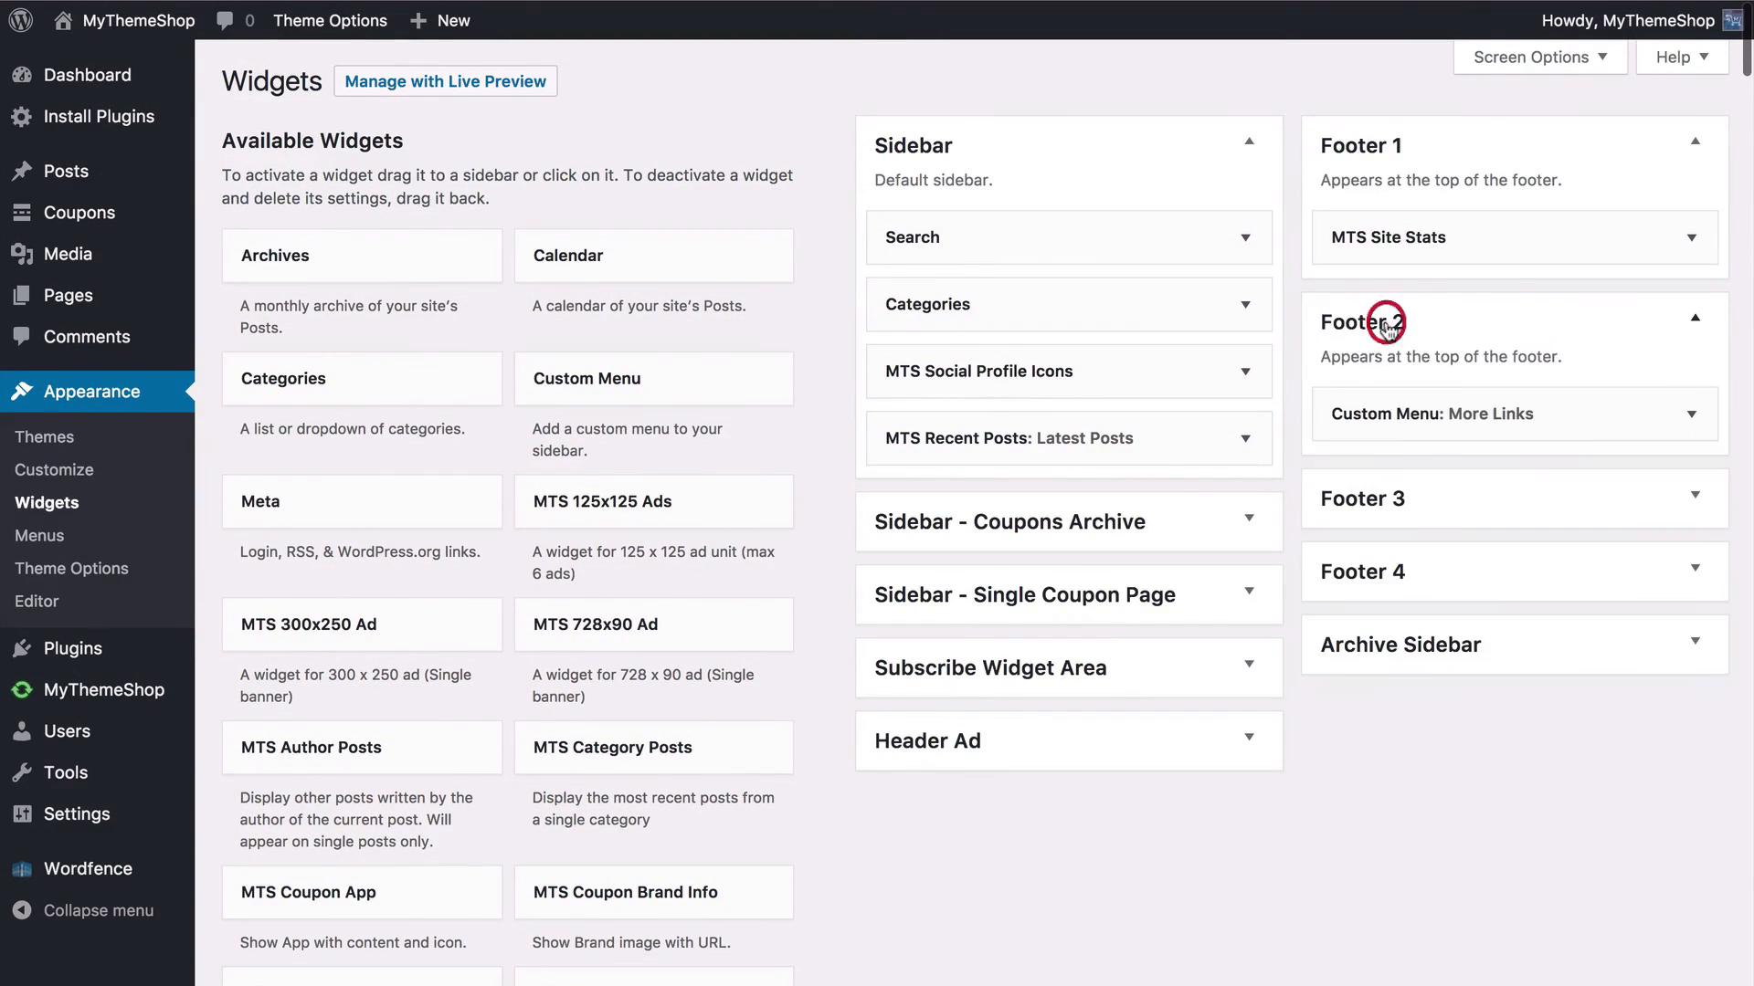
click(1380, 505)
click(1358, 674)
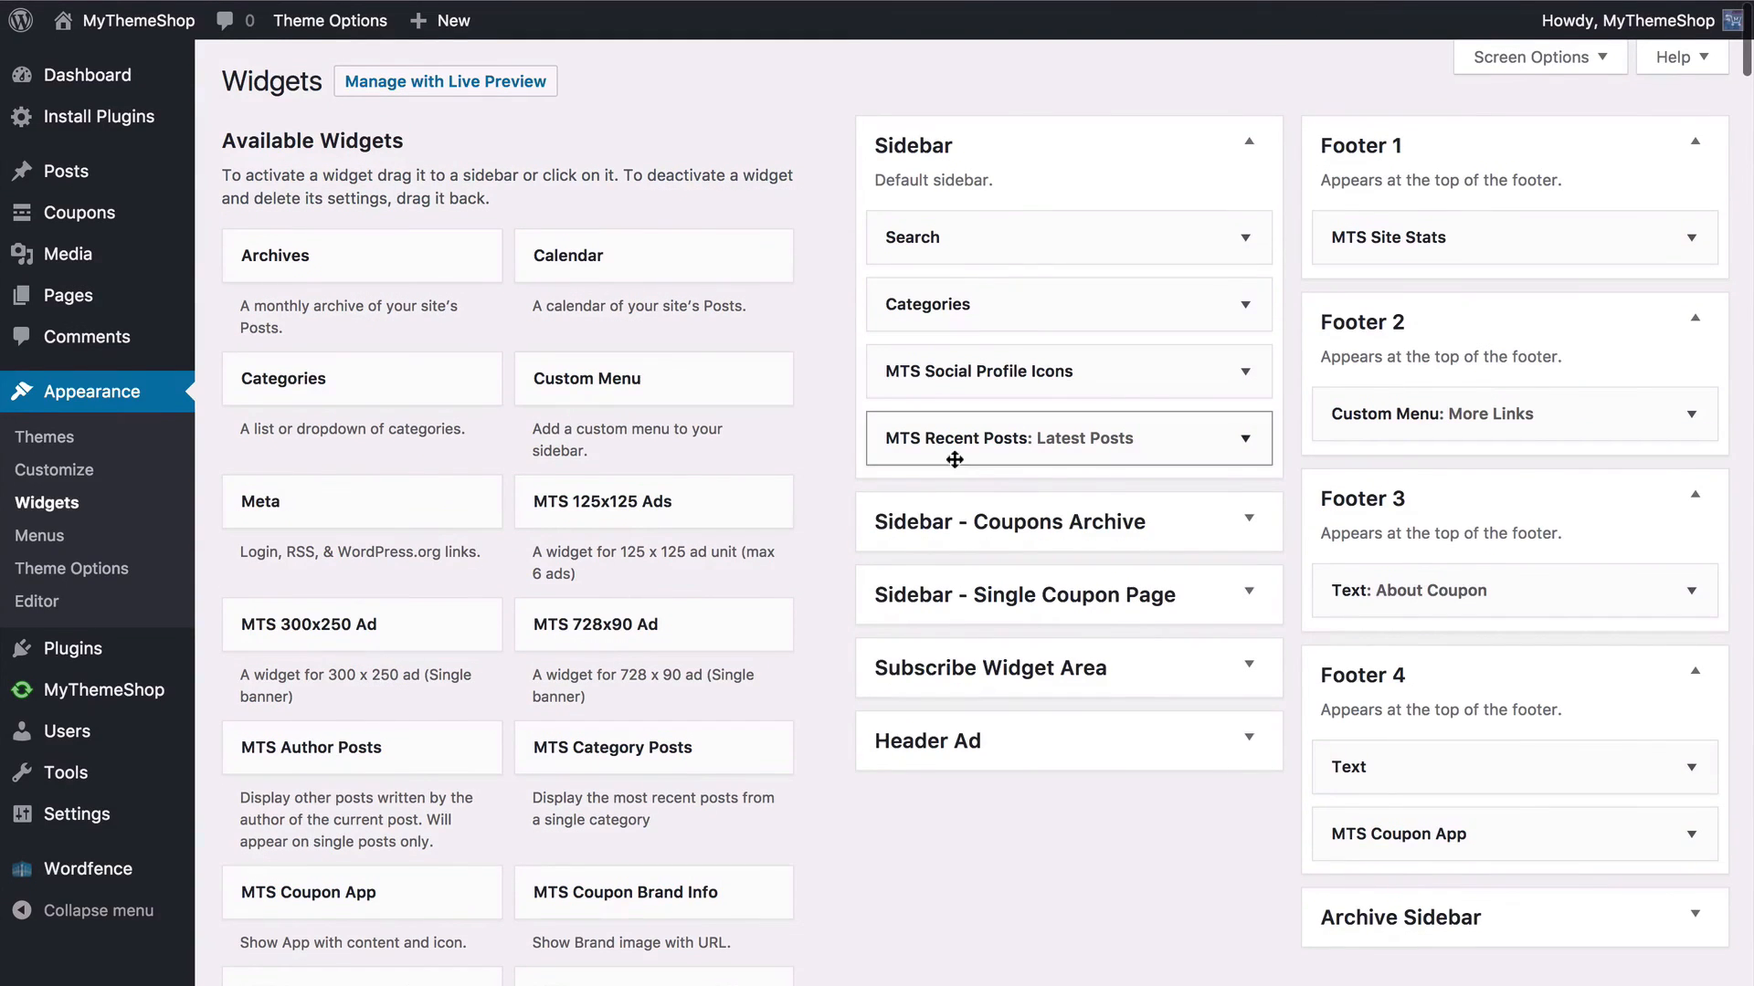
Step: Add the MTS Post Slider widget to the default Sidebar, above the Search widget
scroll(596, 453, down, 7)
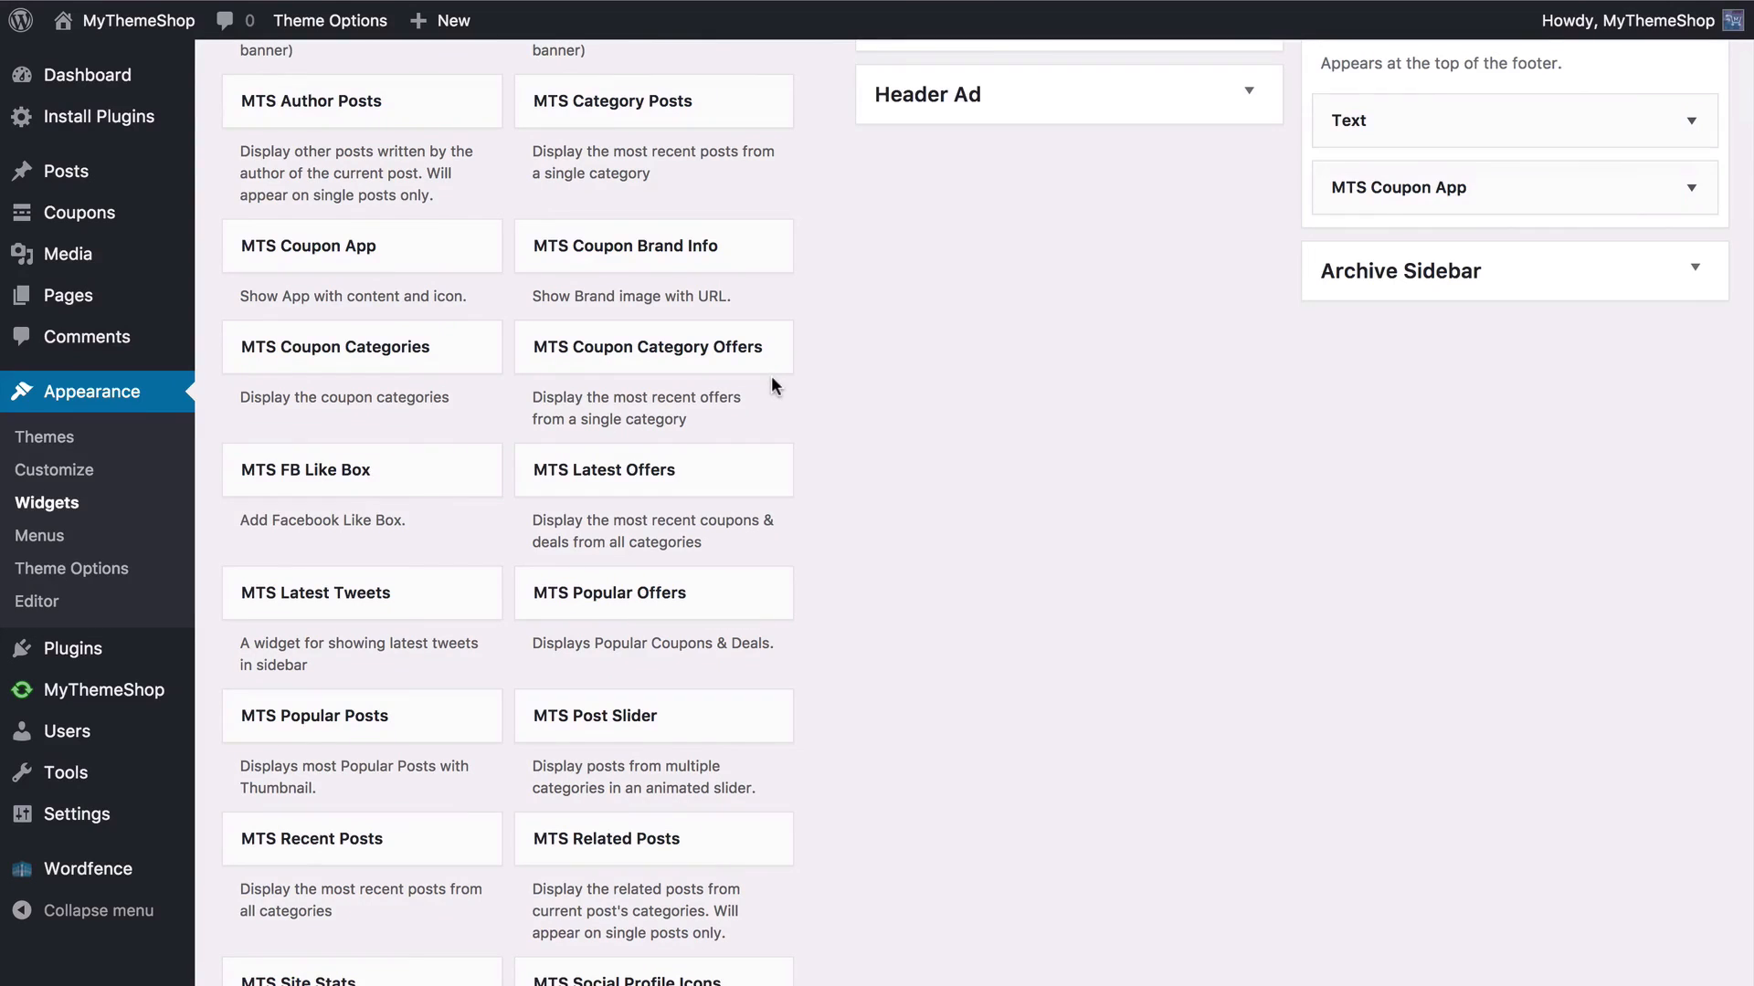
scroll(873, 392, down, 1)
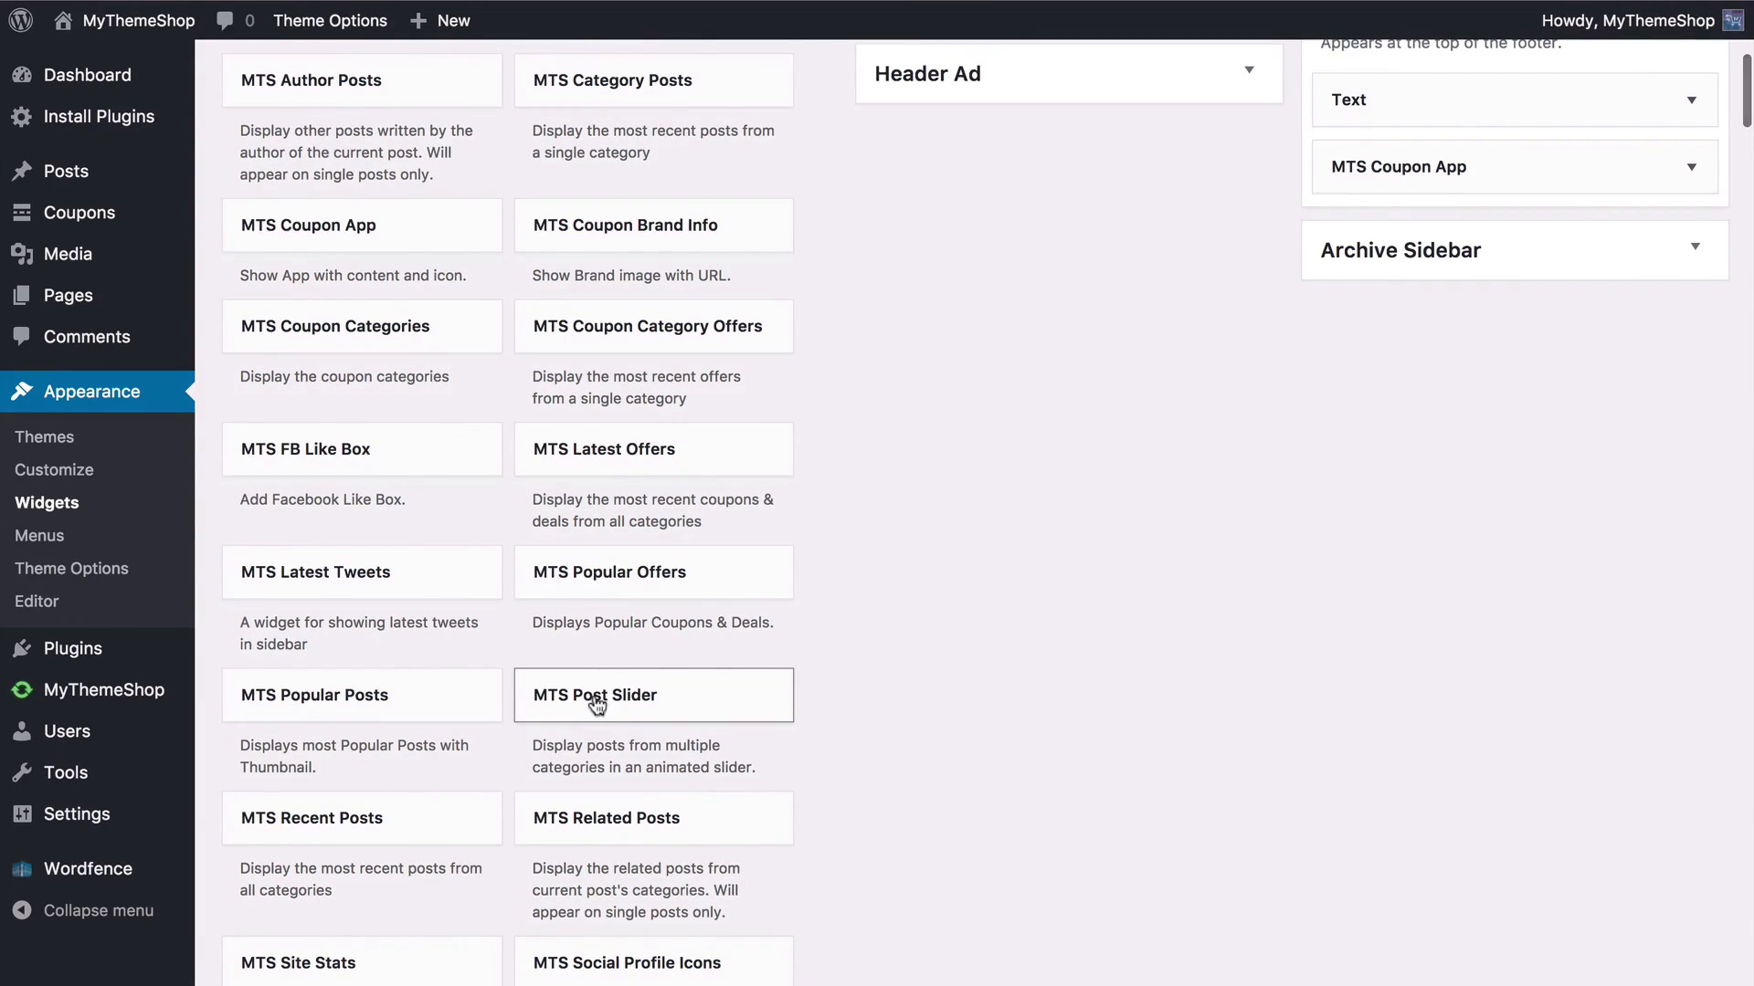
drag(596, 701, 1024, 225)
scroll(783, 599, up, 8)
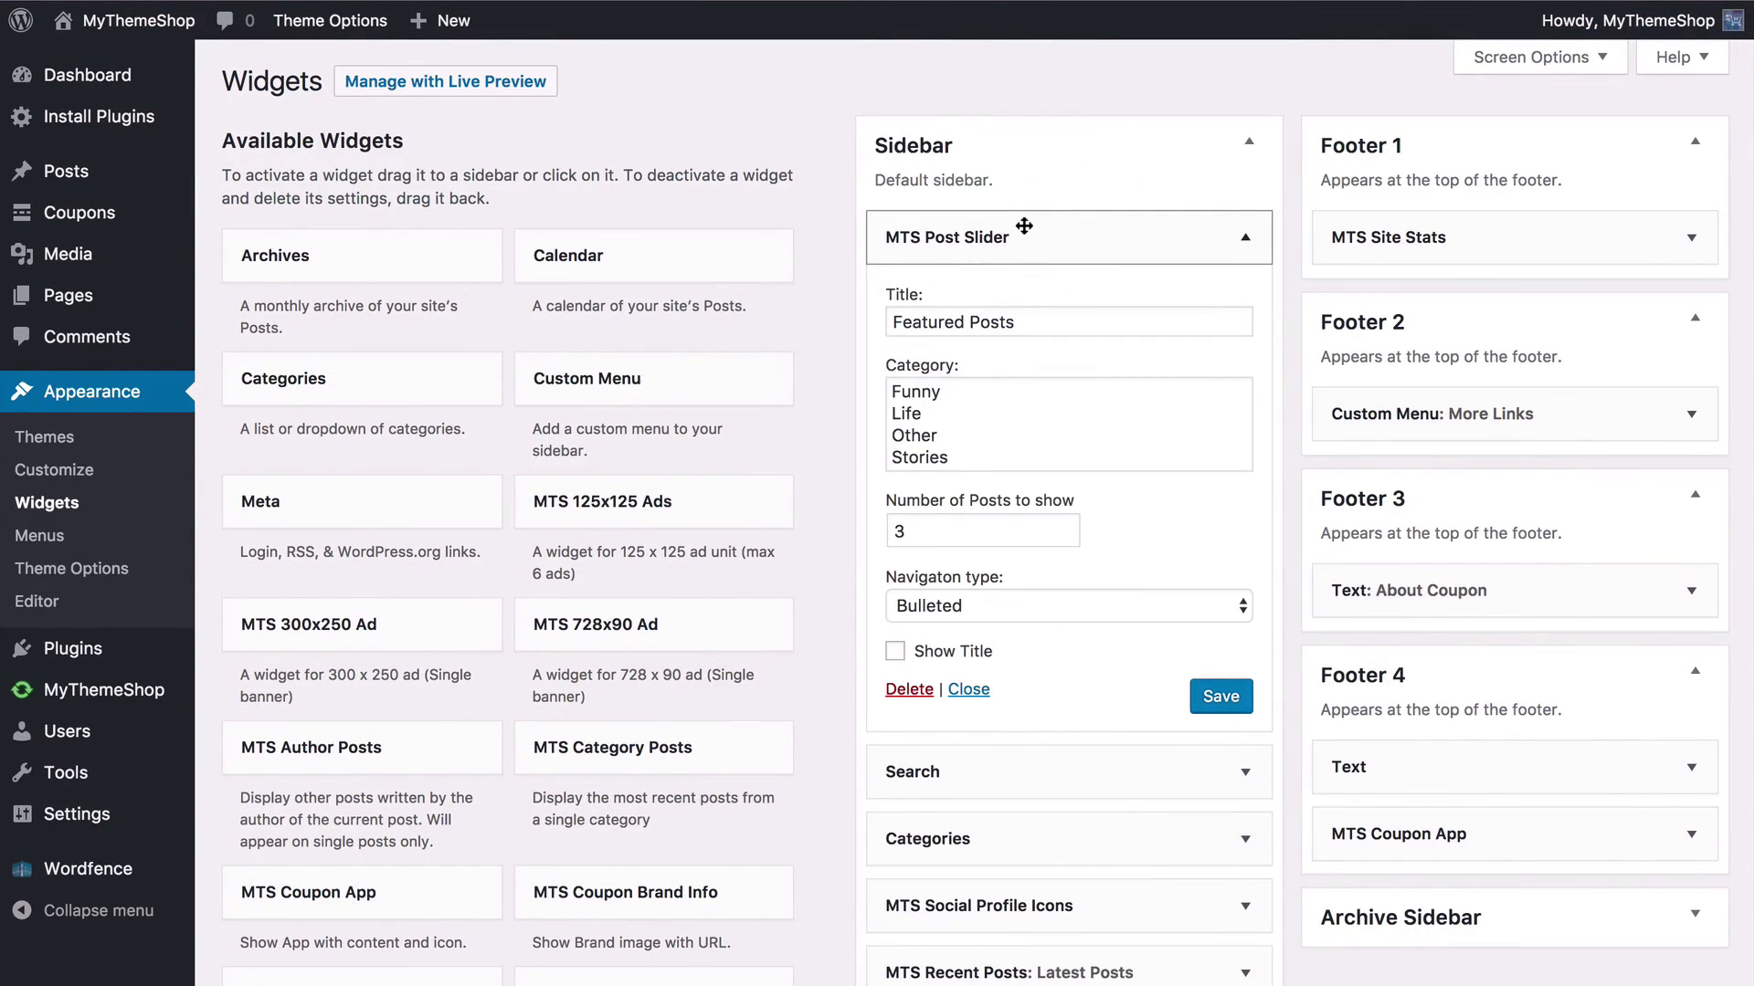
Step: Set the MTS Post Slider's category to Funny and its navigation type to Arrows, and save the widget
scroll(1025, 227, down, 3)
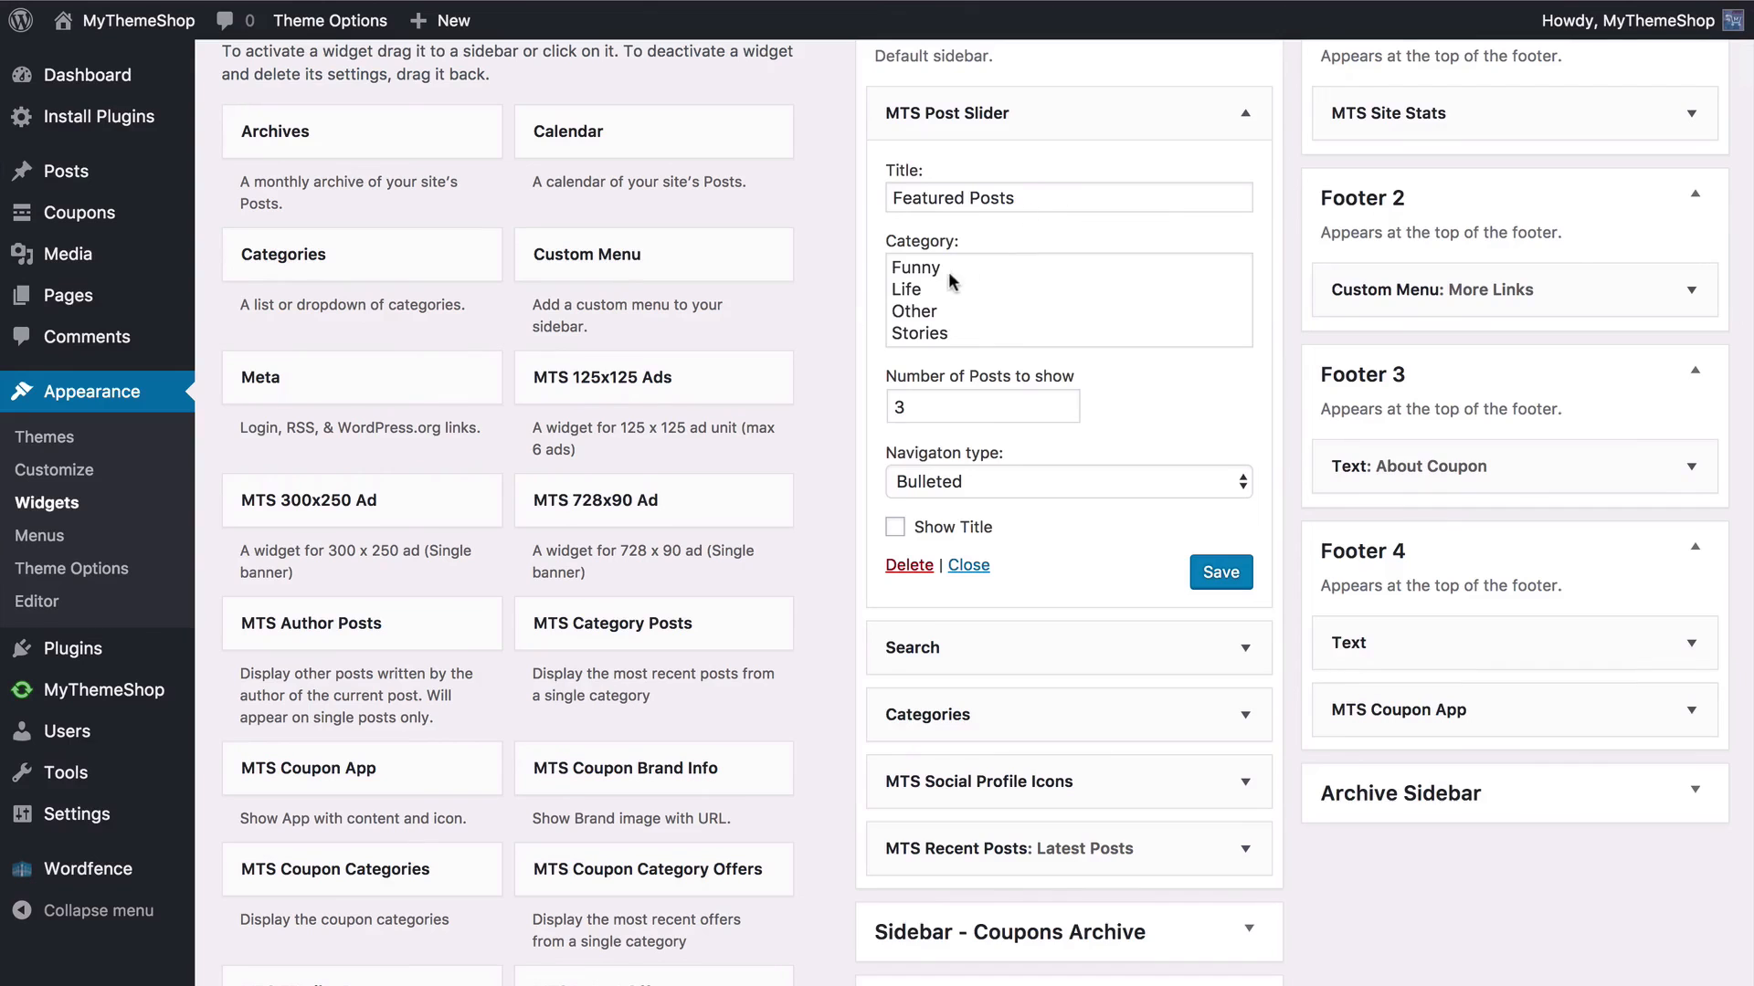
scroll(947, 271, down, 2)
scroll(947, 277, up, 4)
click(936, 340)
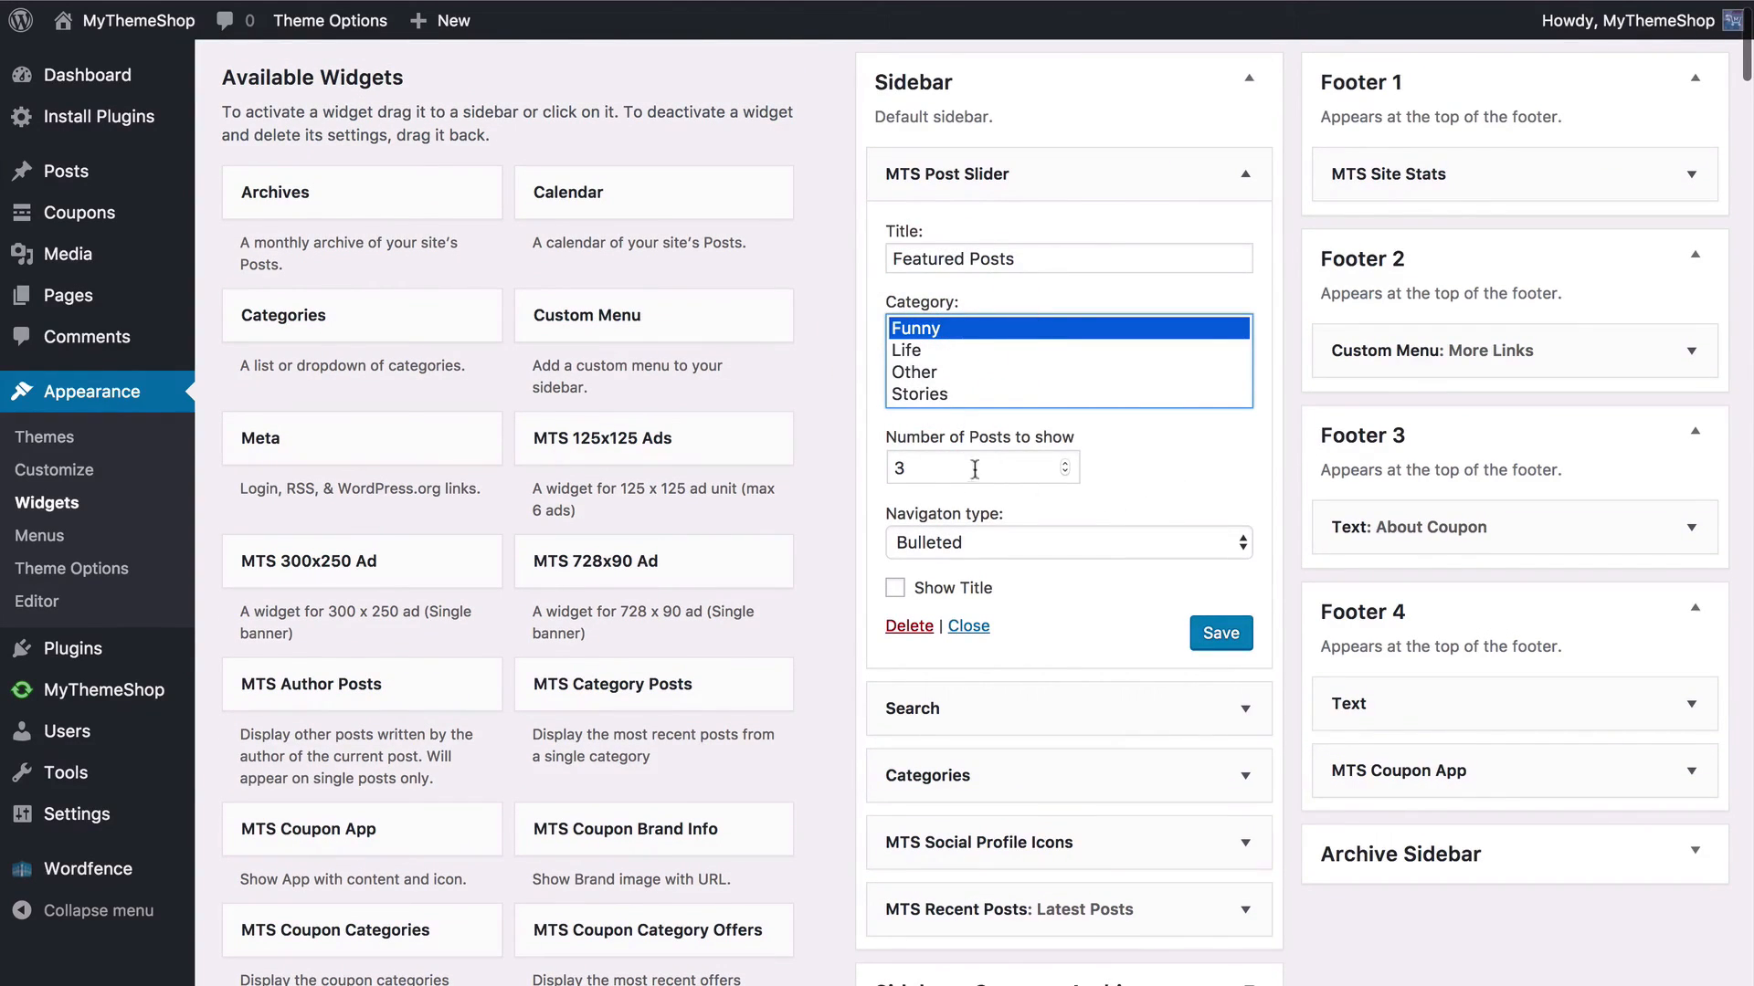
click(950, 548)
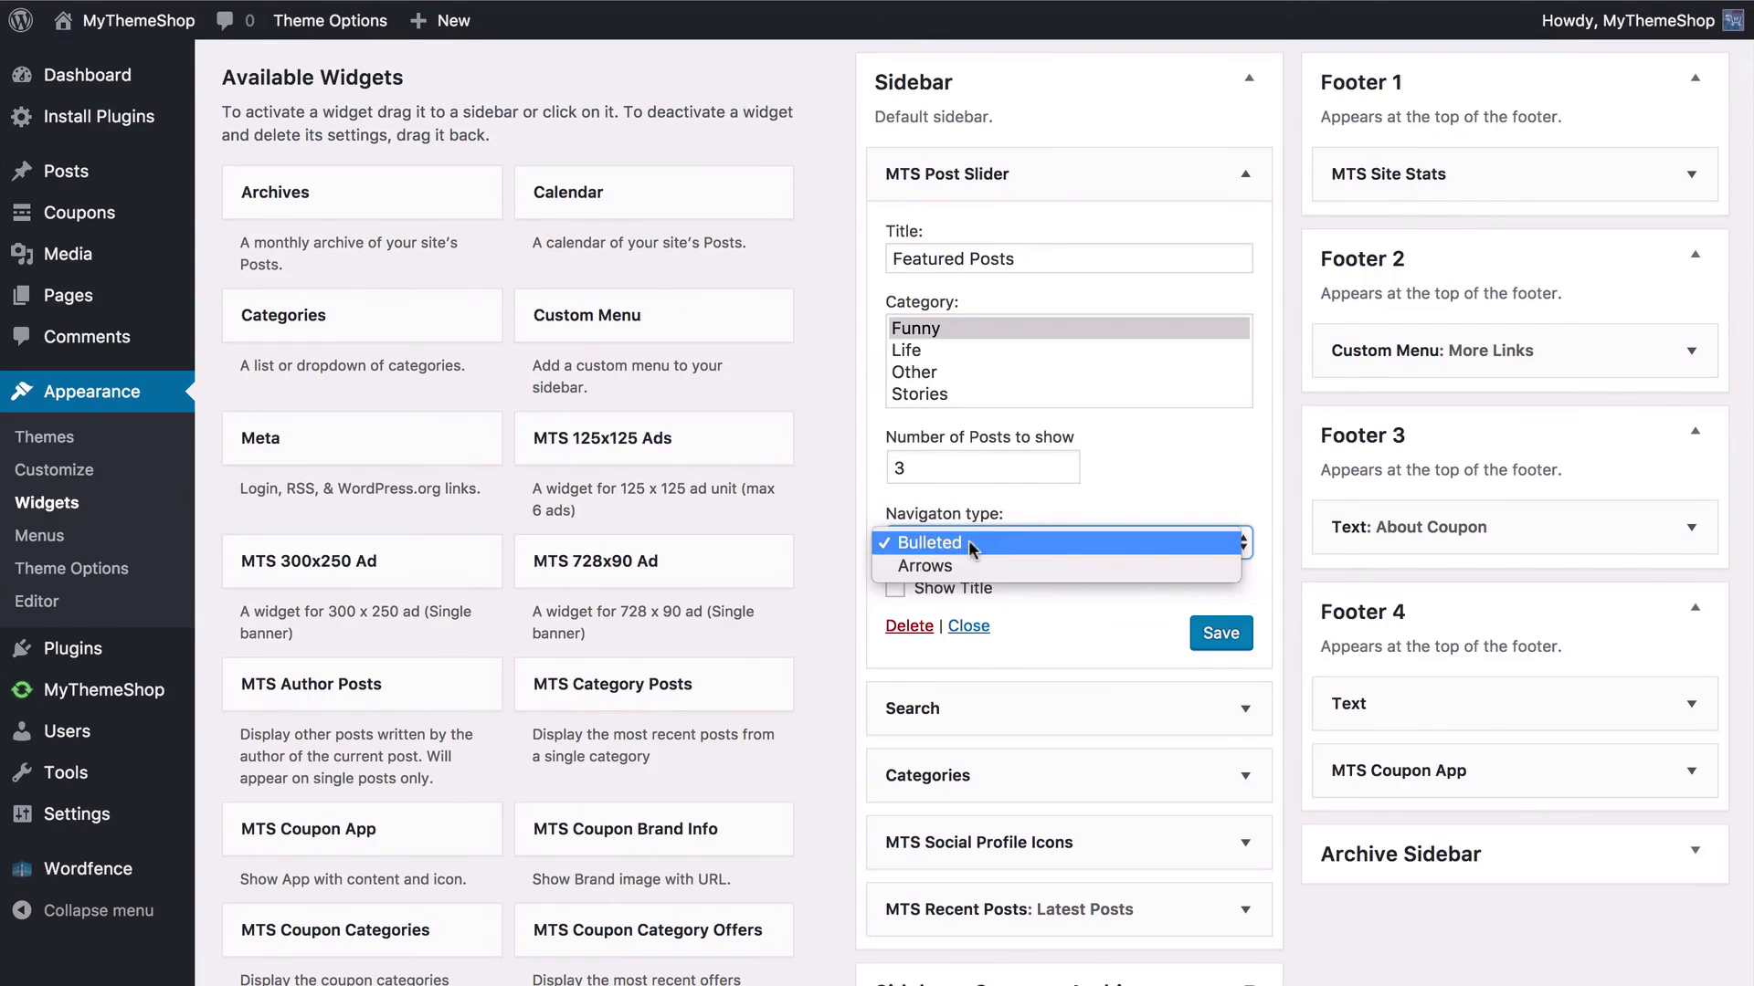
click(971, 564)
click(1155, 478)
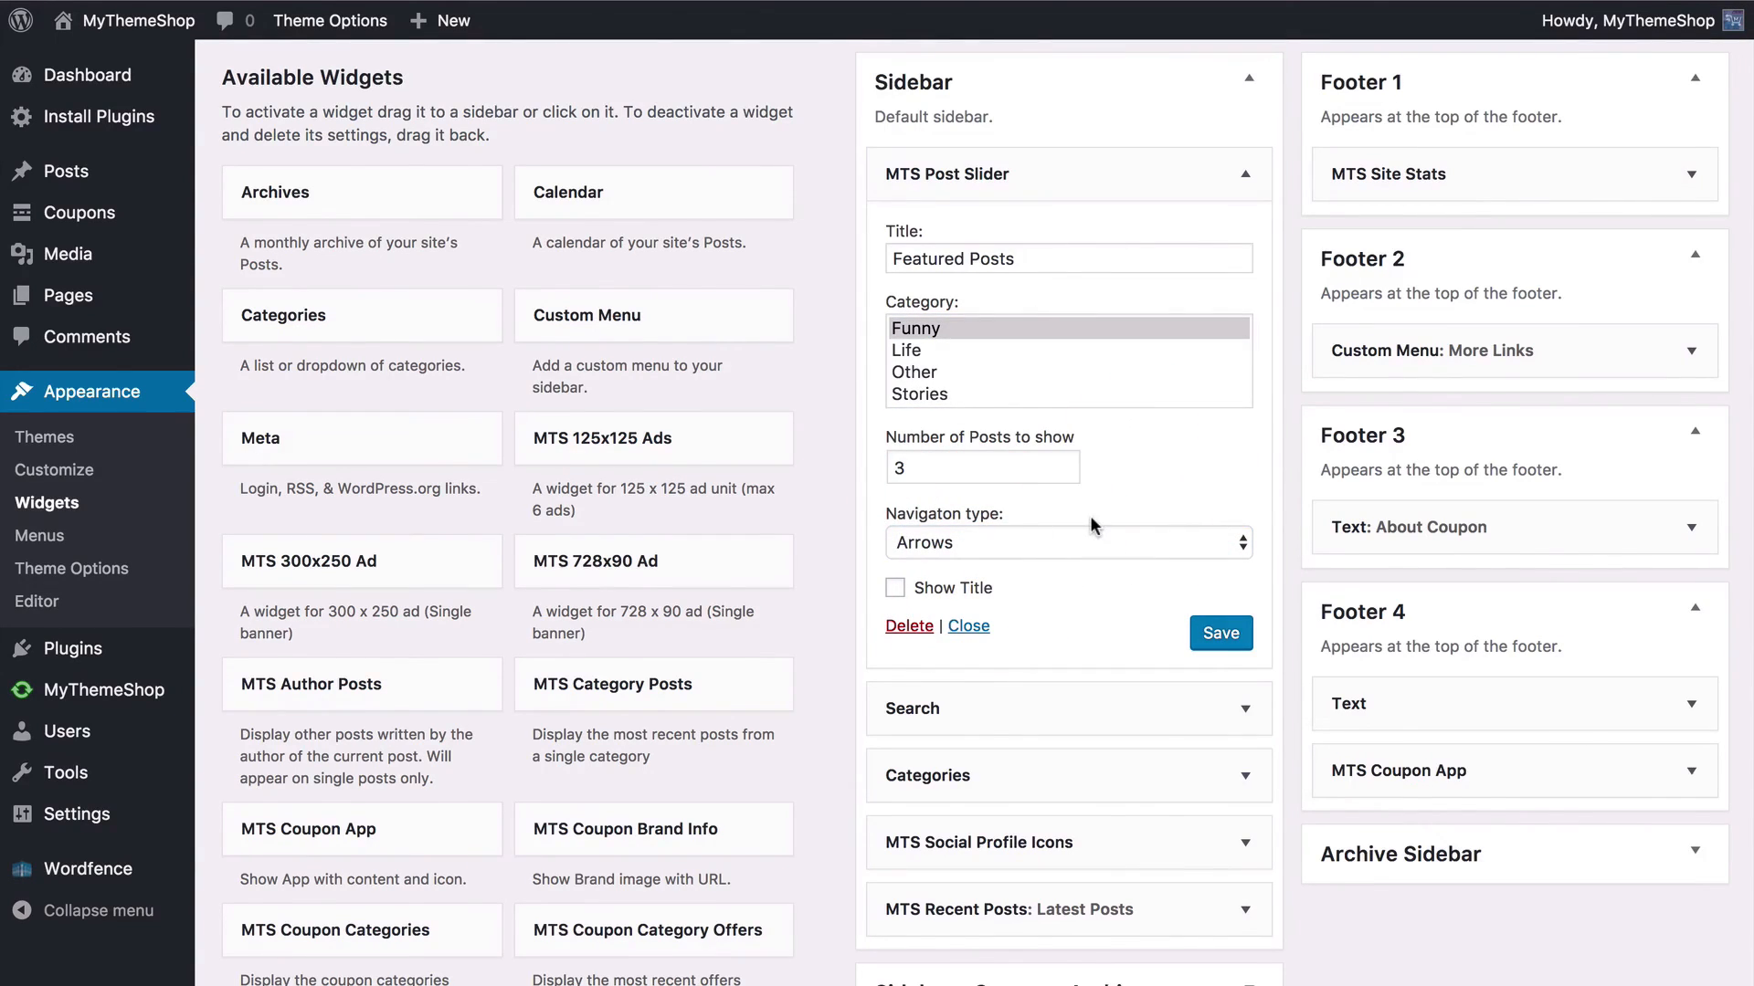
click(1246, 182)
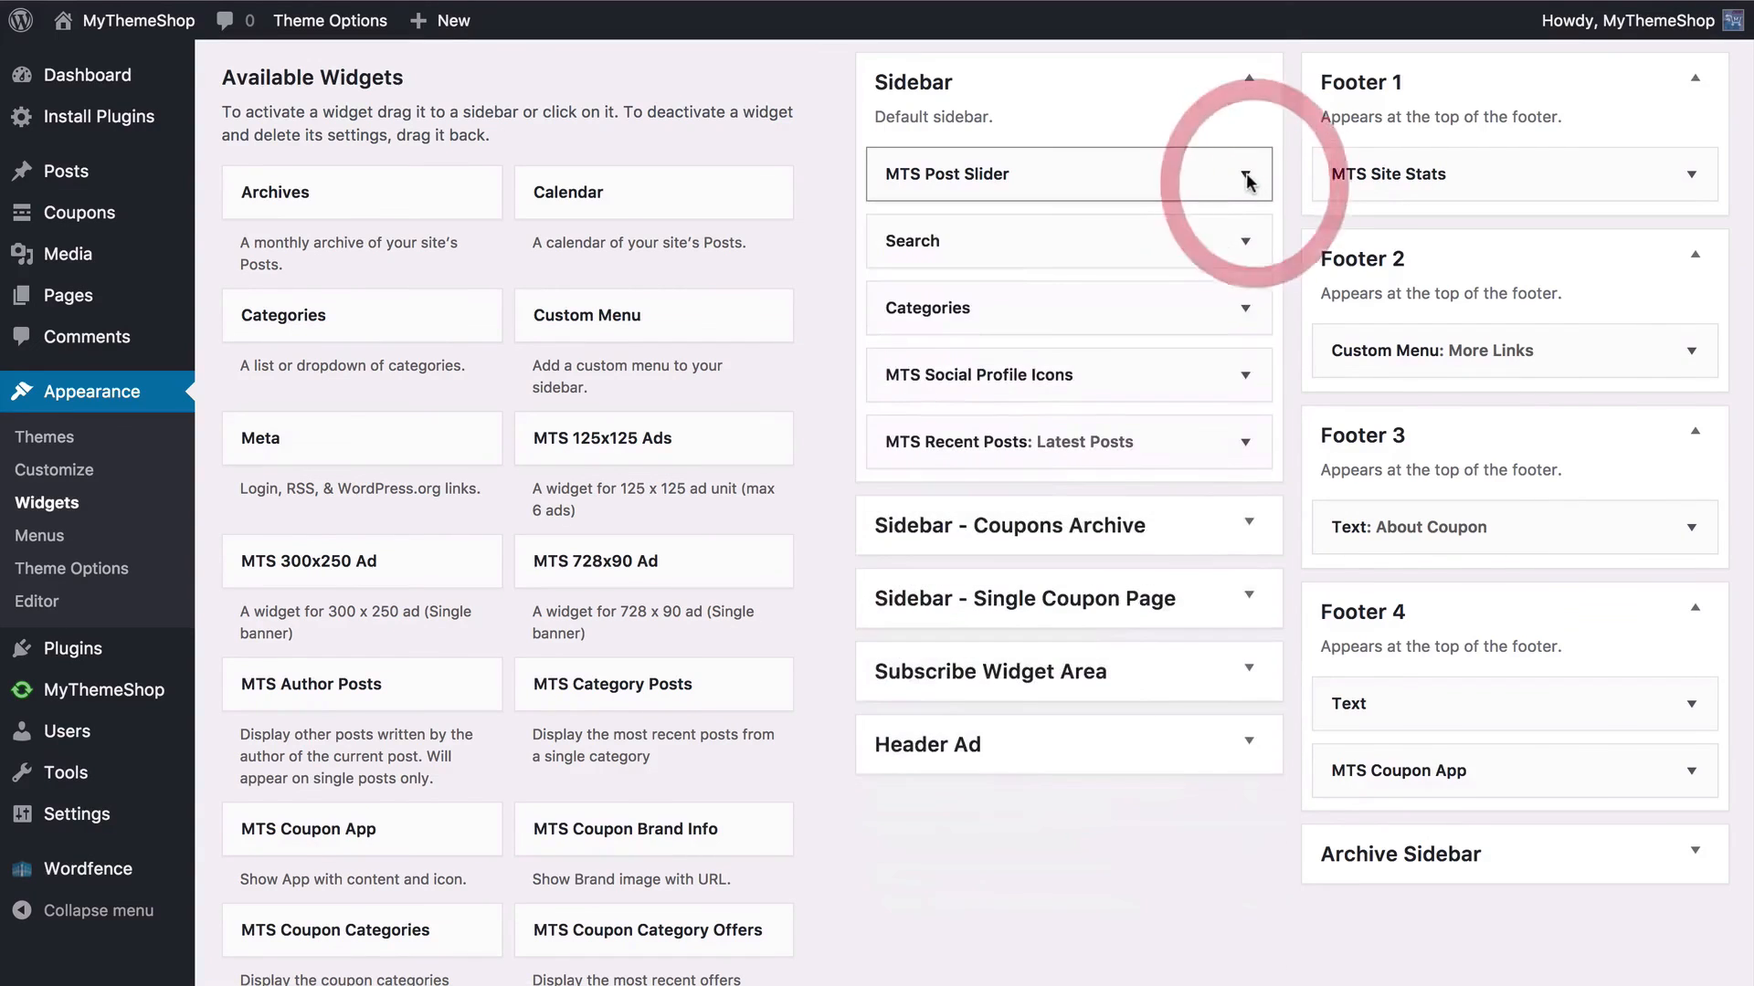
click(1244, 179)
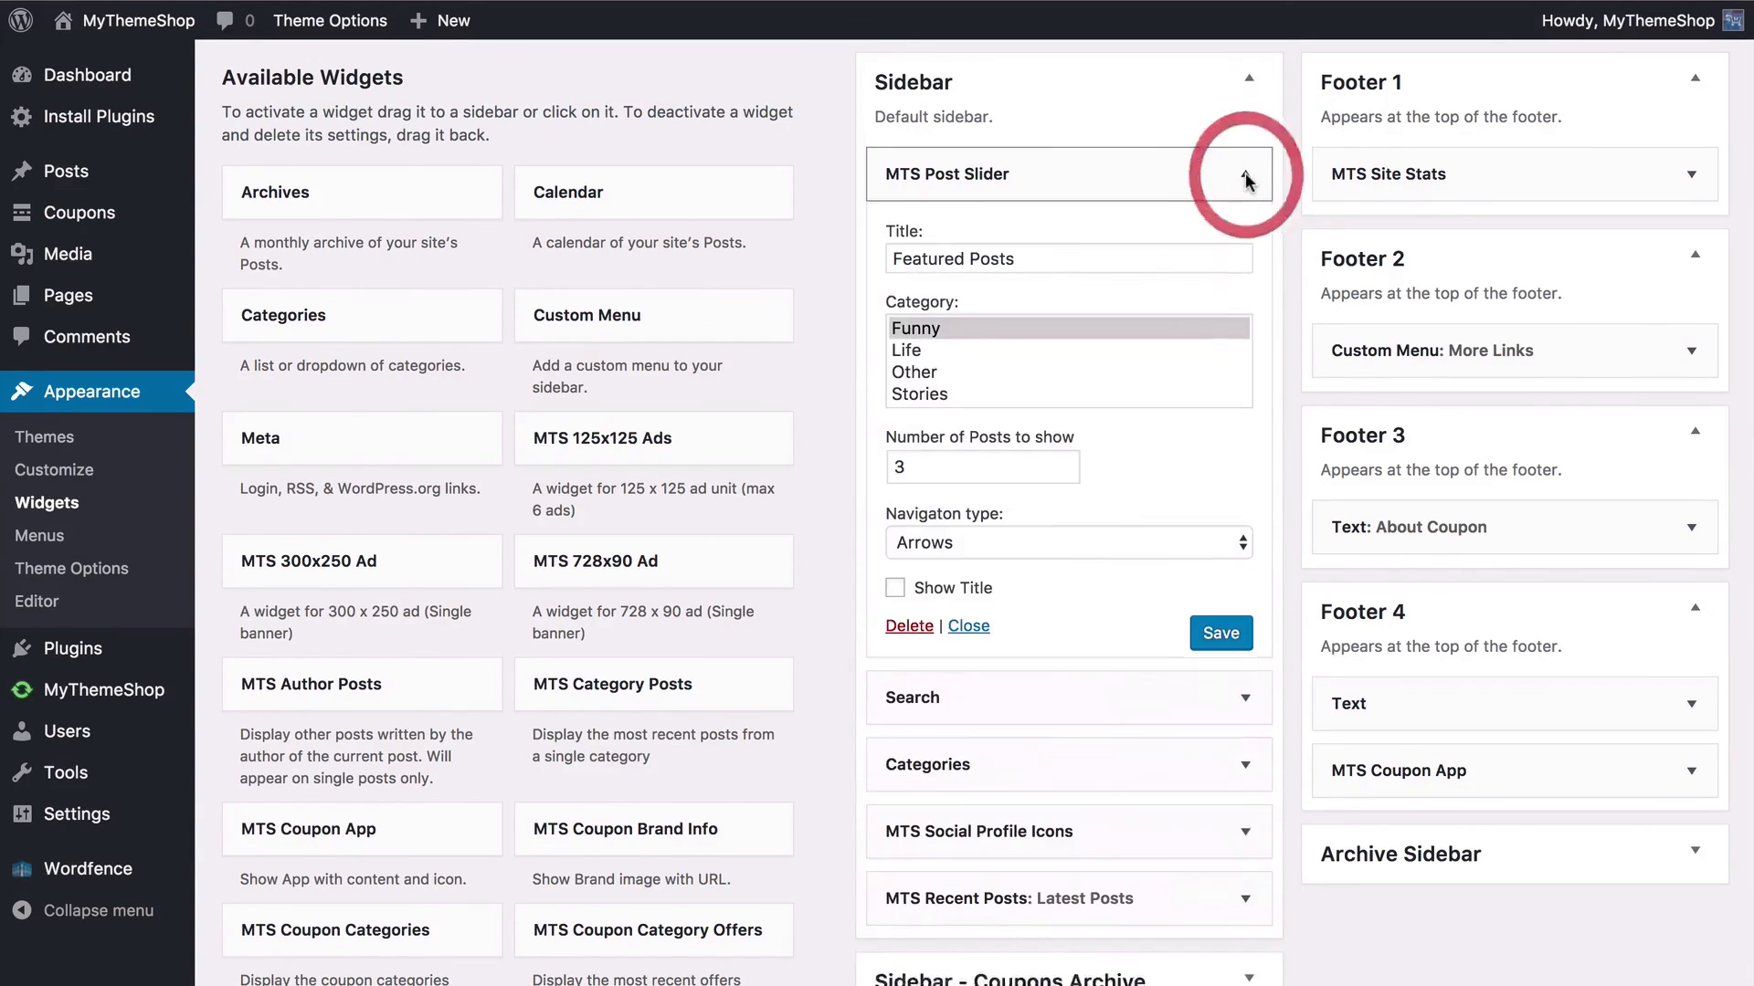
click(1219, 639)
Step: Move the MTS Post Slider below Search, view a page on the live site, and move the widget back above Search
drag(1142, 175, 1010, 204)
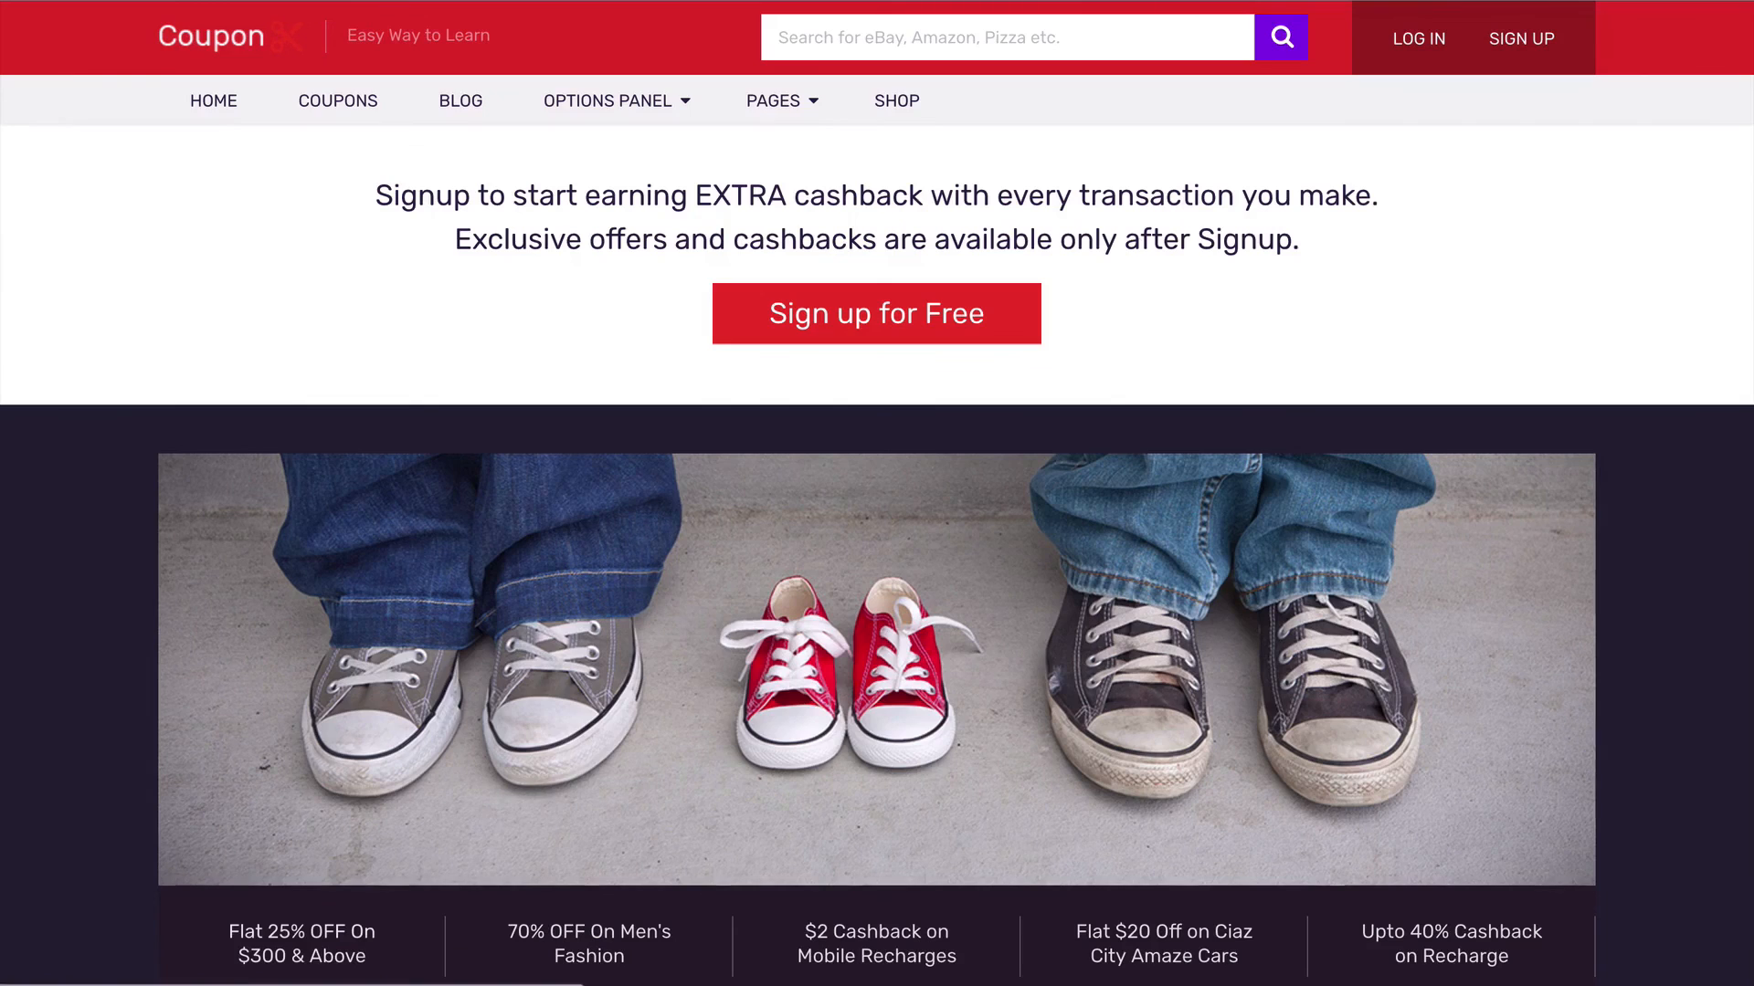
mouse_move(778, 115)
click(791, 149)
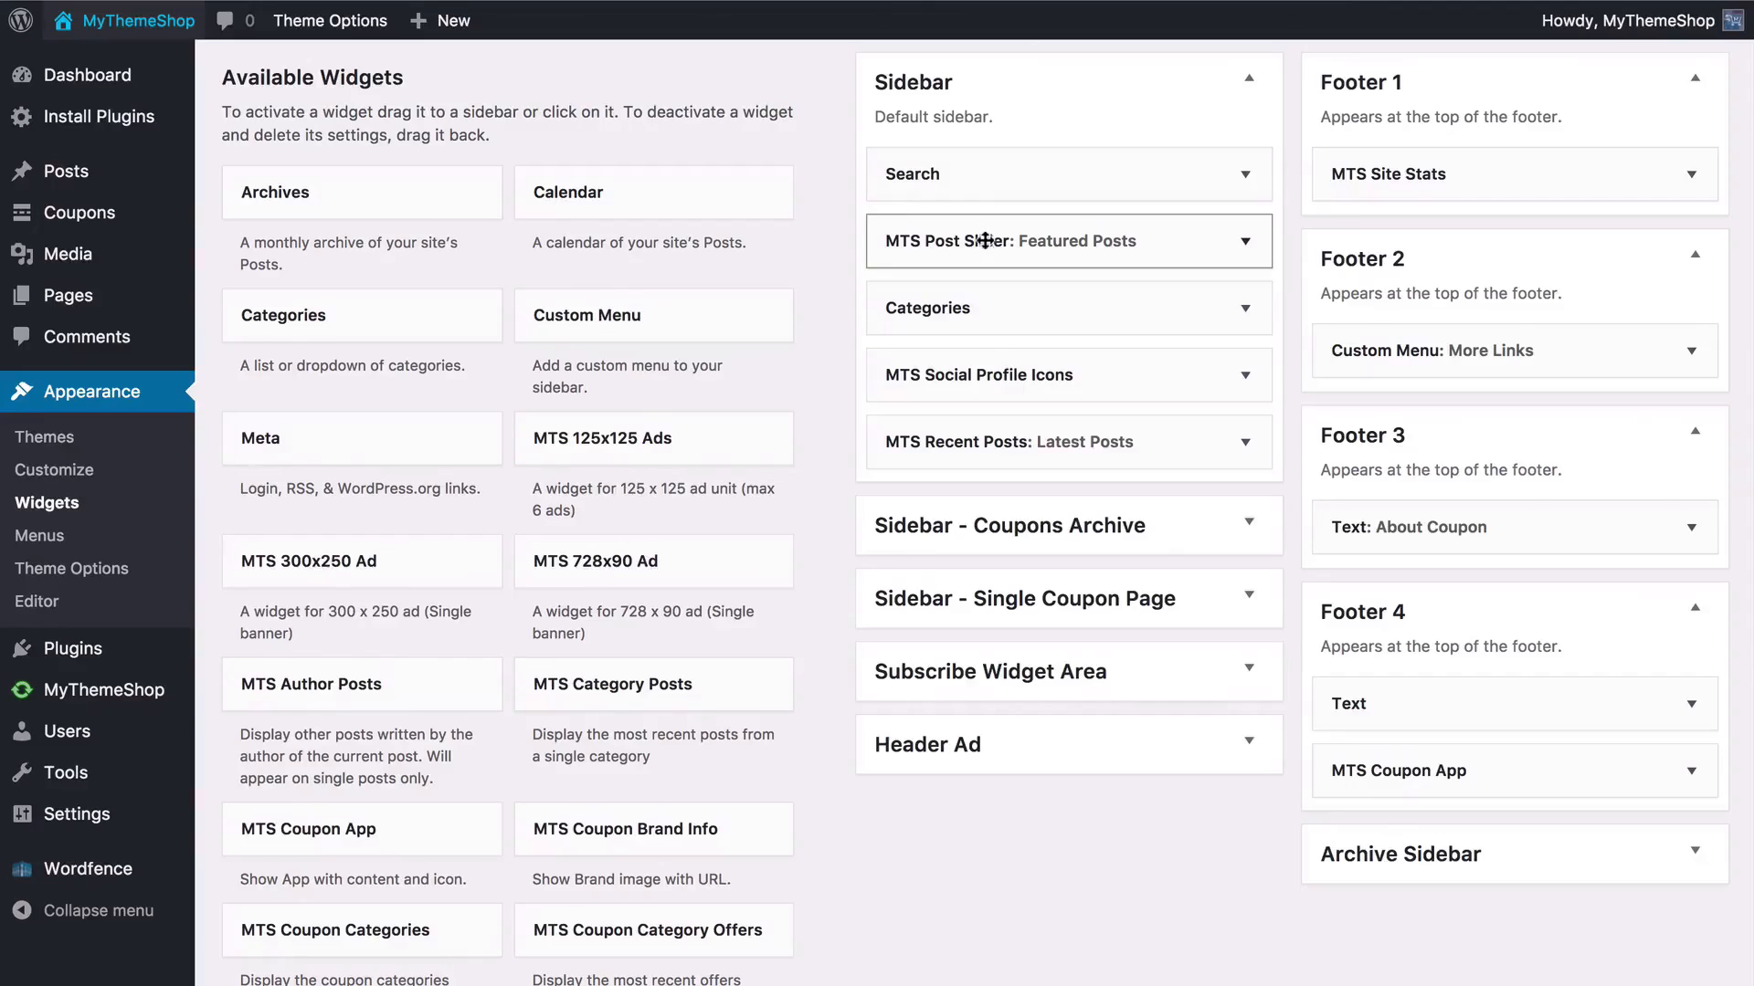
drag(959, 240, 973, 164)
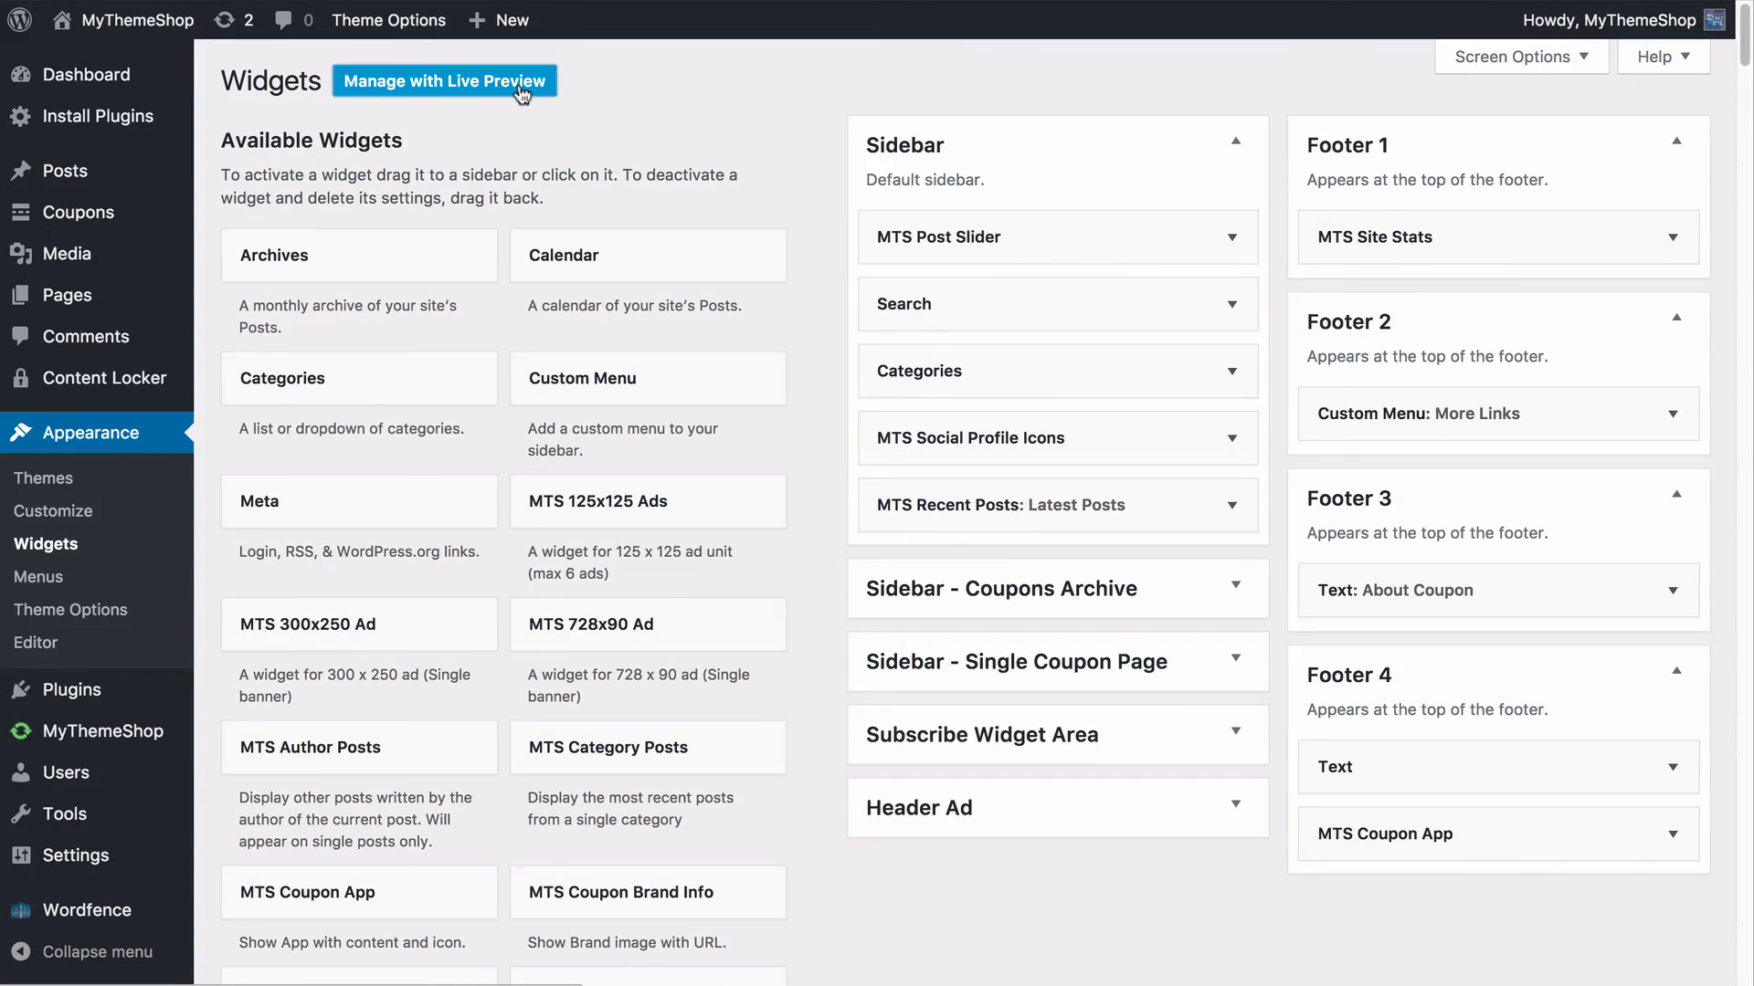
Step: Open the widgets in the live preview customizer and look through the homepage down to its footer
click(519, 82)
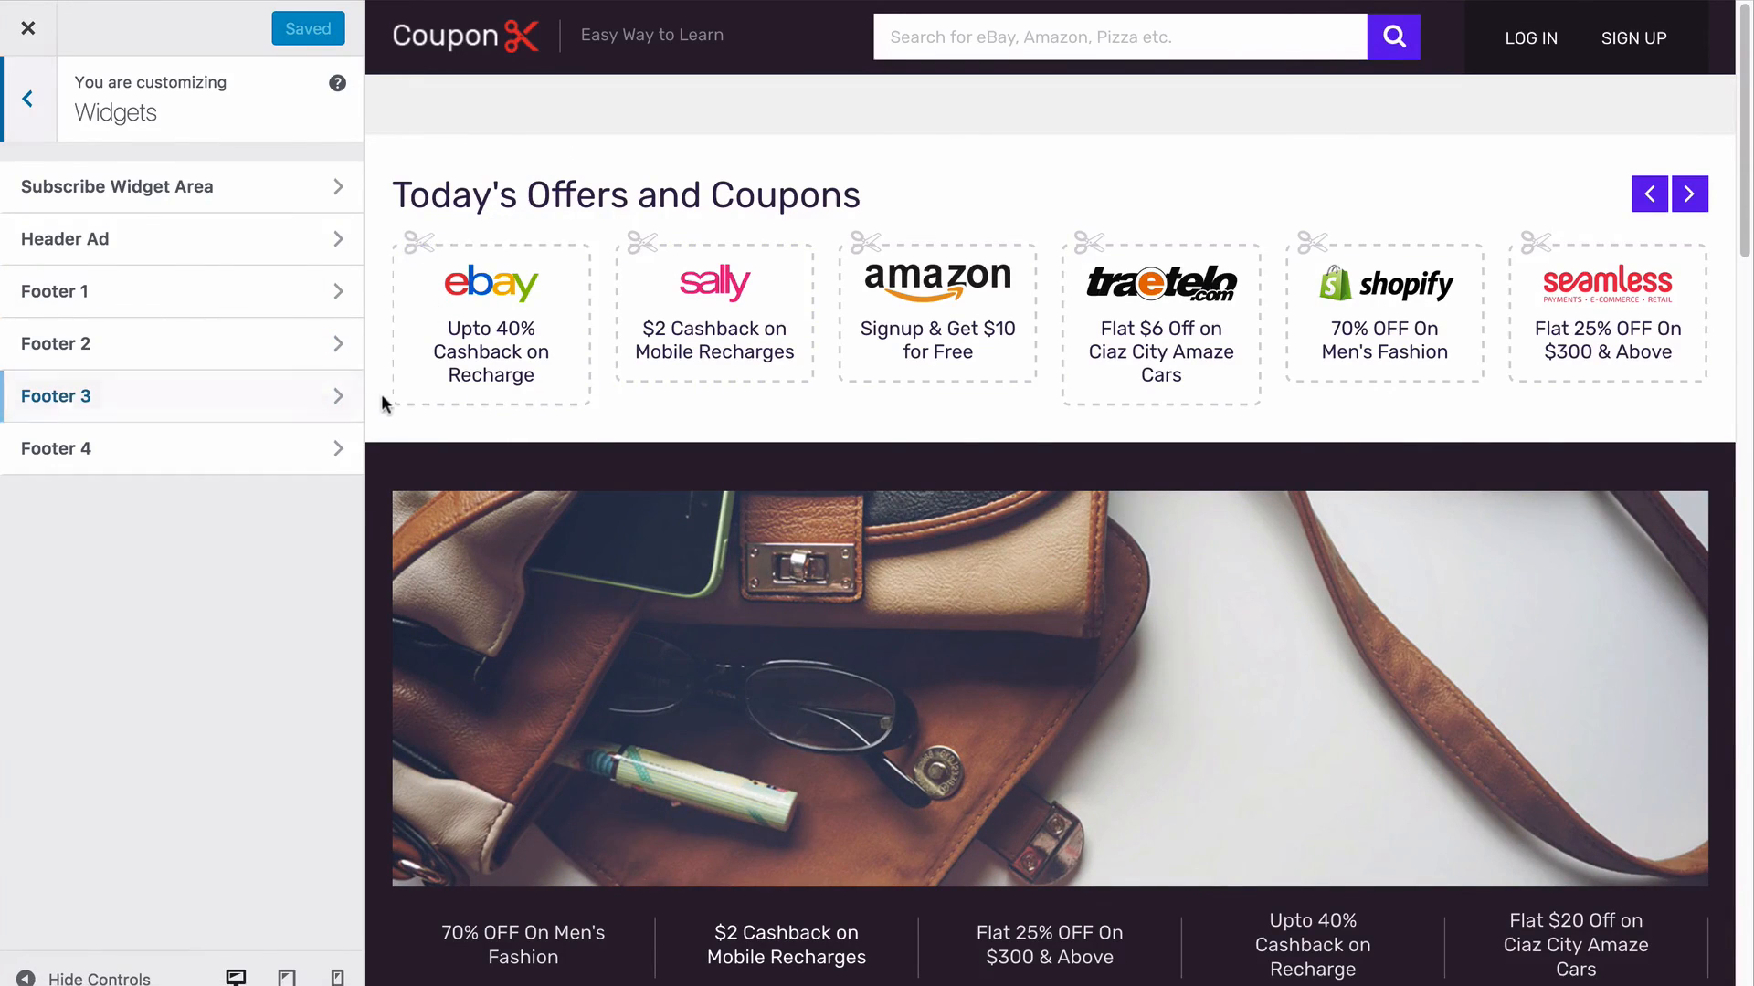
scroll(395, 399, down, 1)
scroll(394, 399, down, 3)
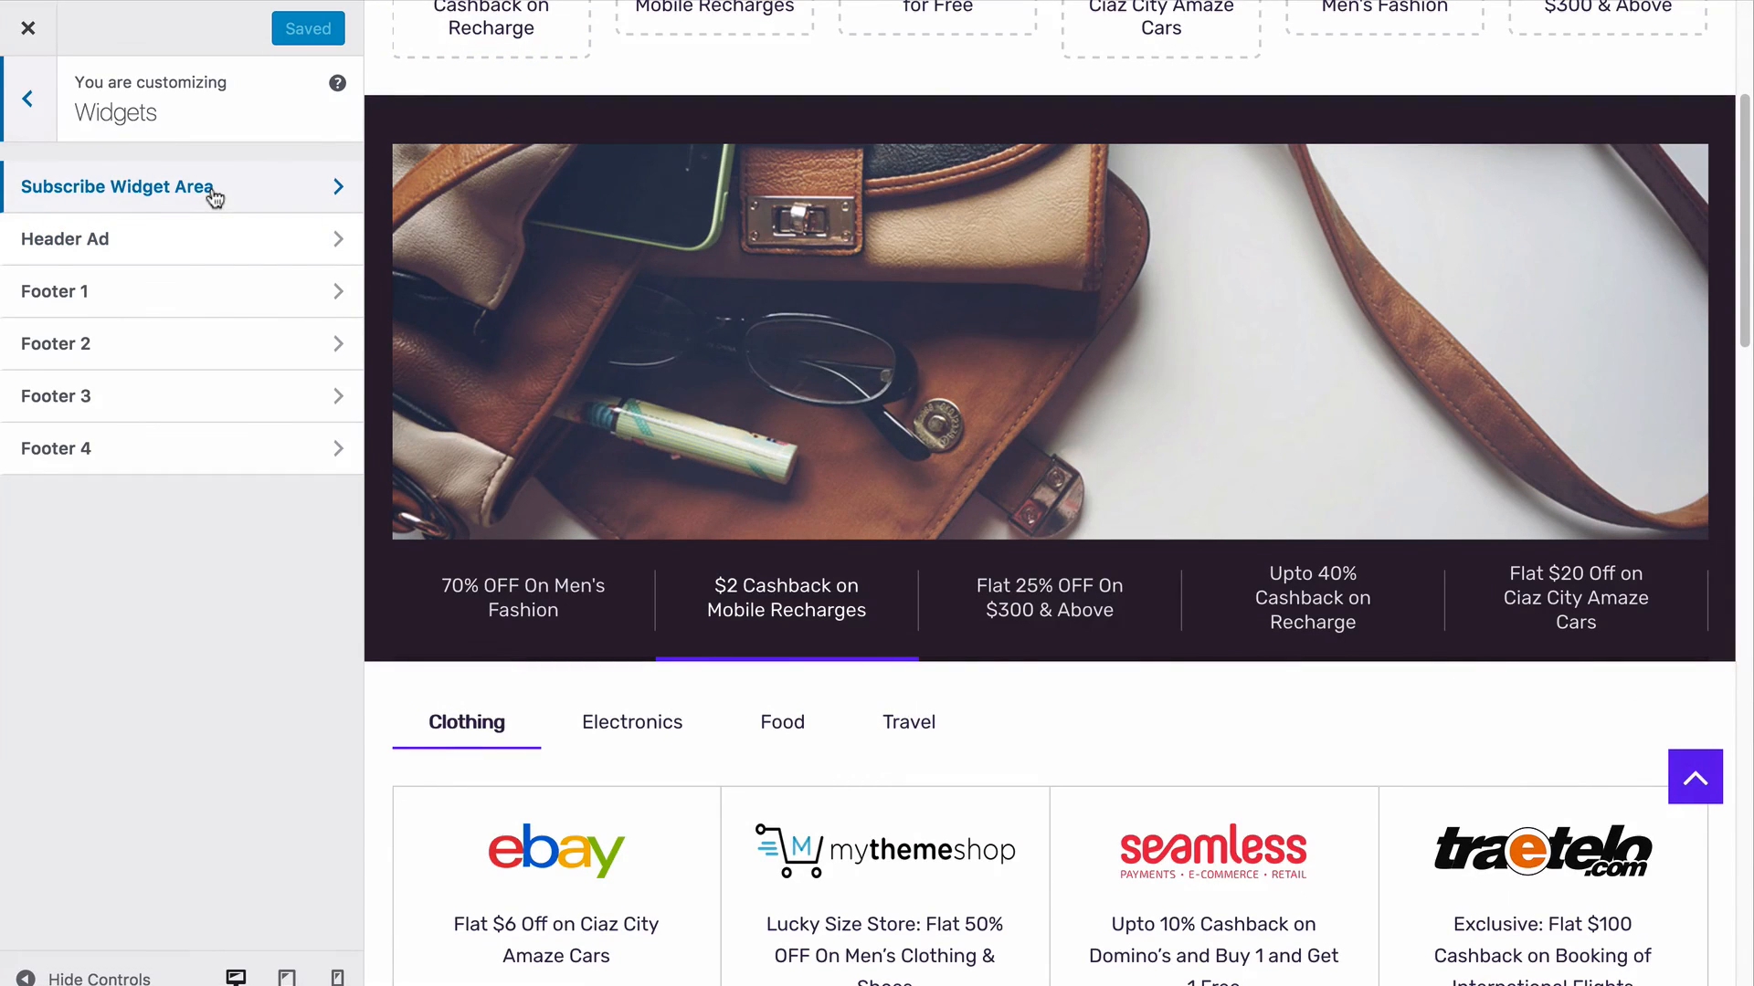
scroll(498, 329, up, 1)
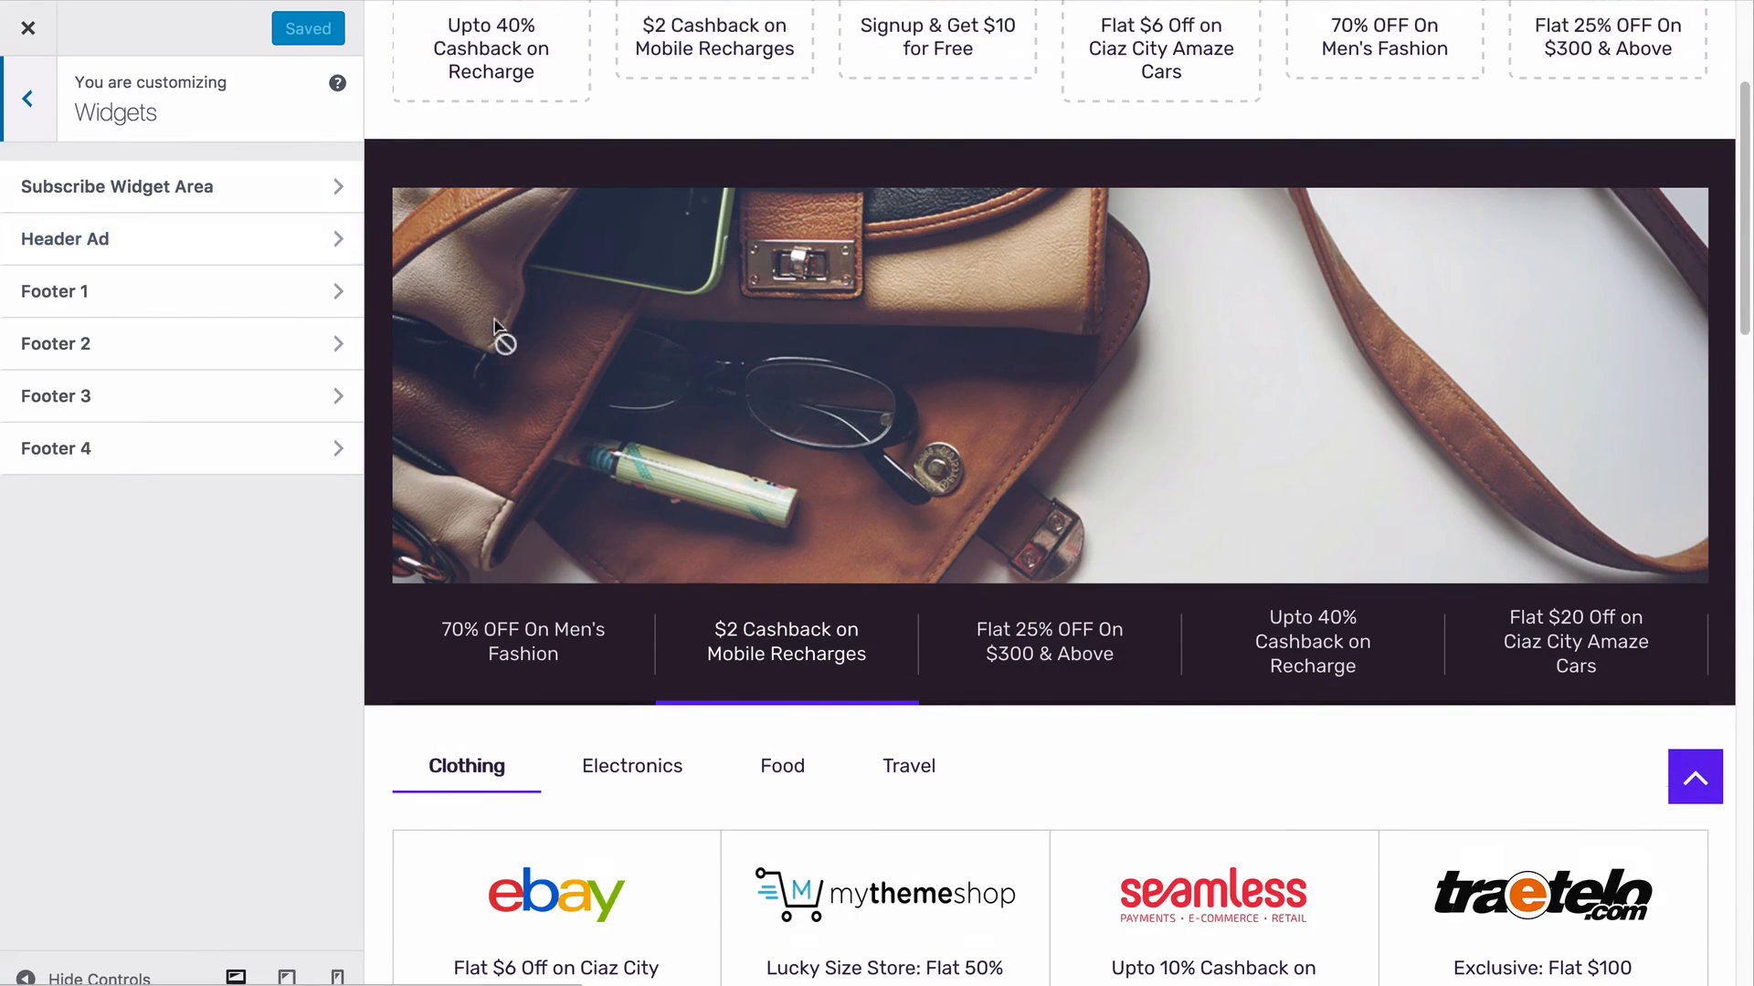
scroll(497, 328, up, 5)
scroll(603, 439, down, 15)
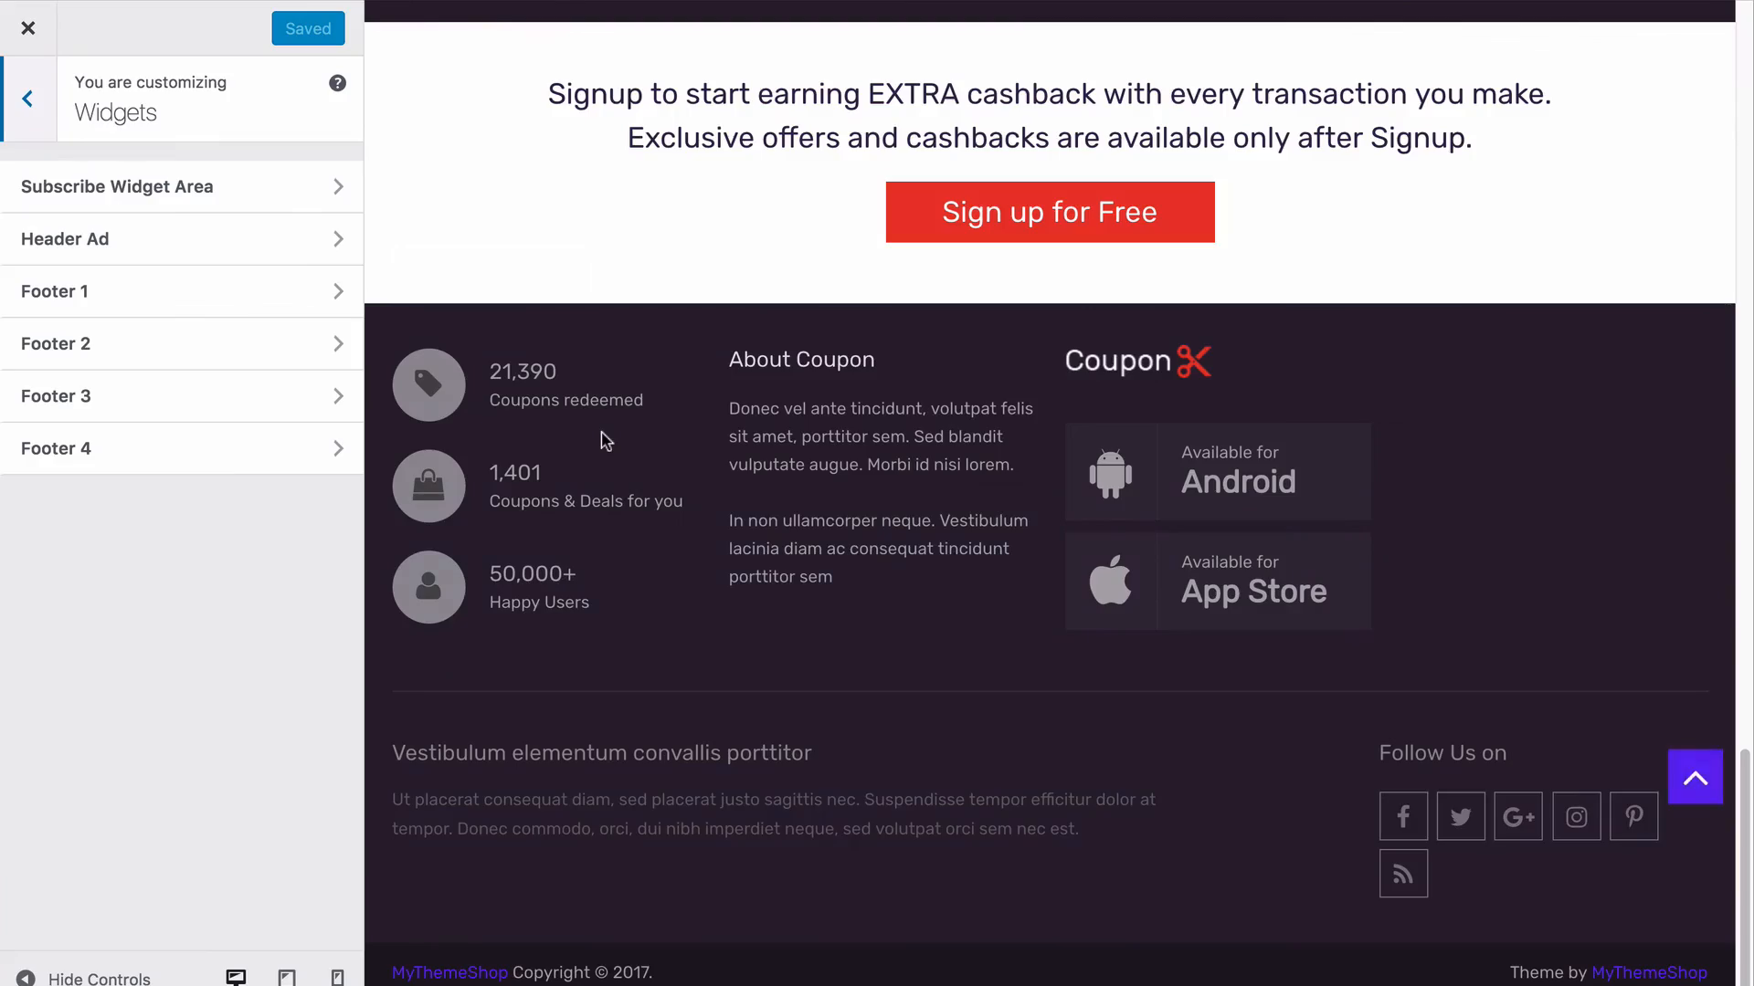
Step: Set the first stats number of Footer 1's MTS Site Stats widget to 21,395 and collapse the widget
click(117, 294)
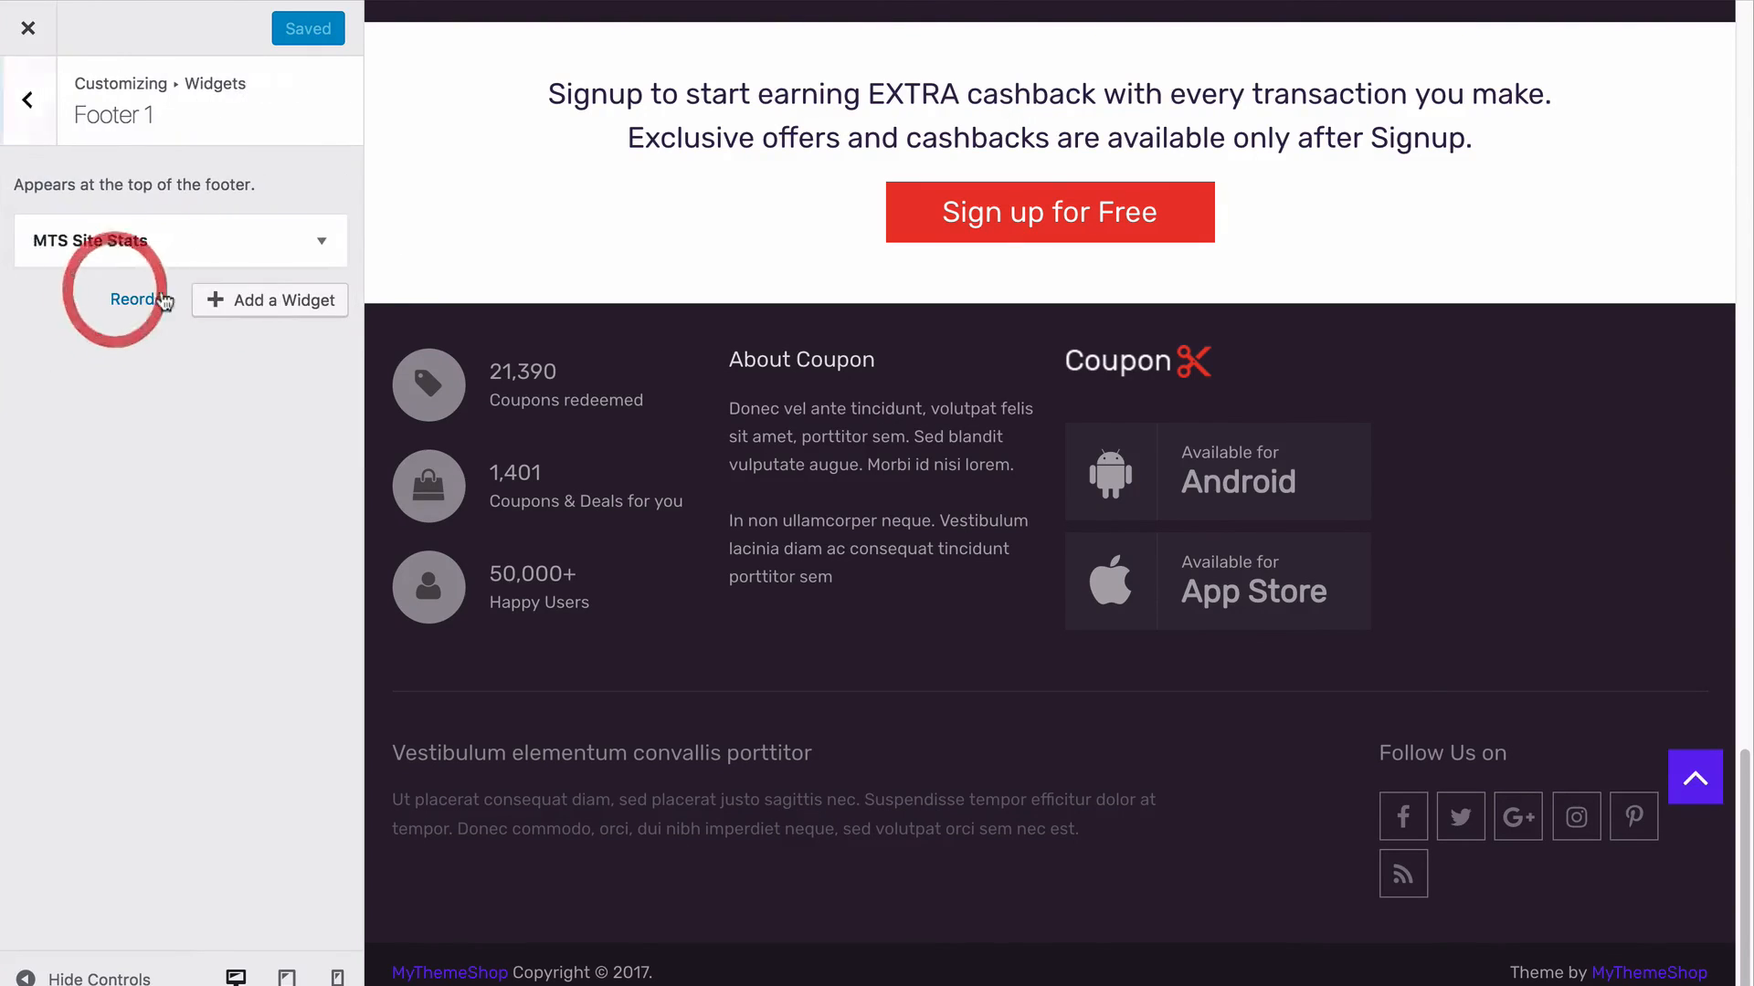
click(325, 247)
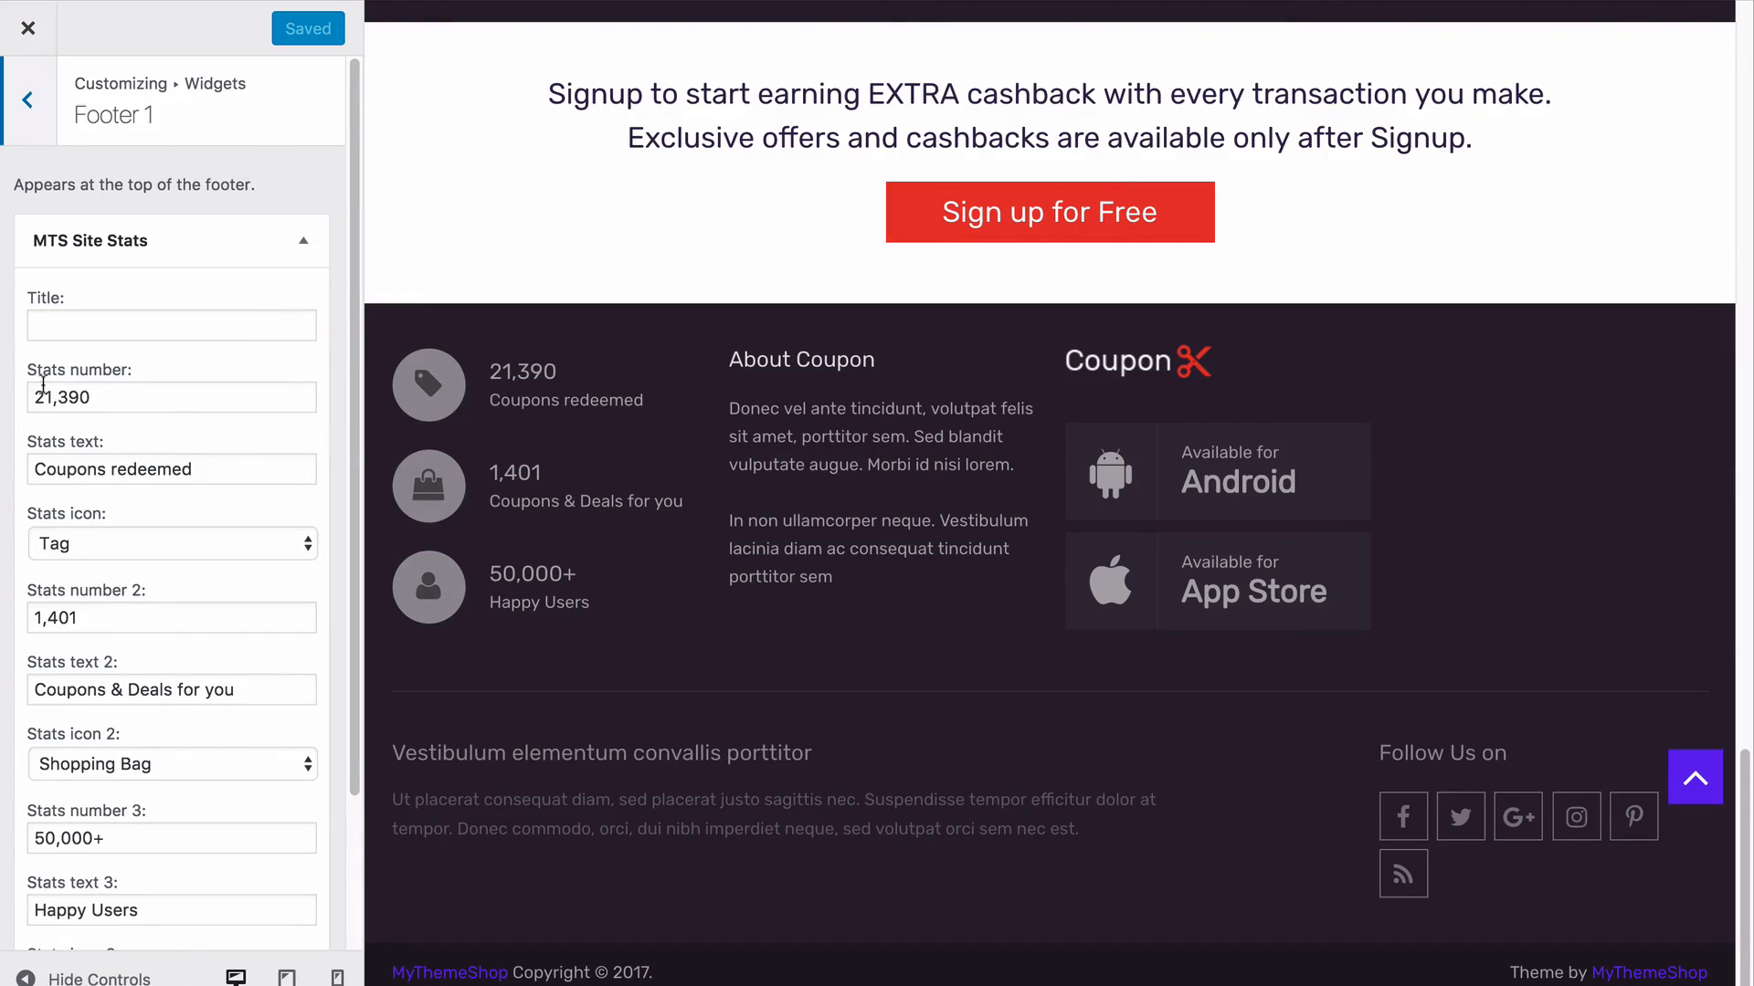
scroll(72, 367, down, 1)
click(134, 312)
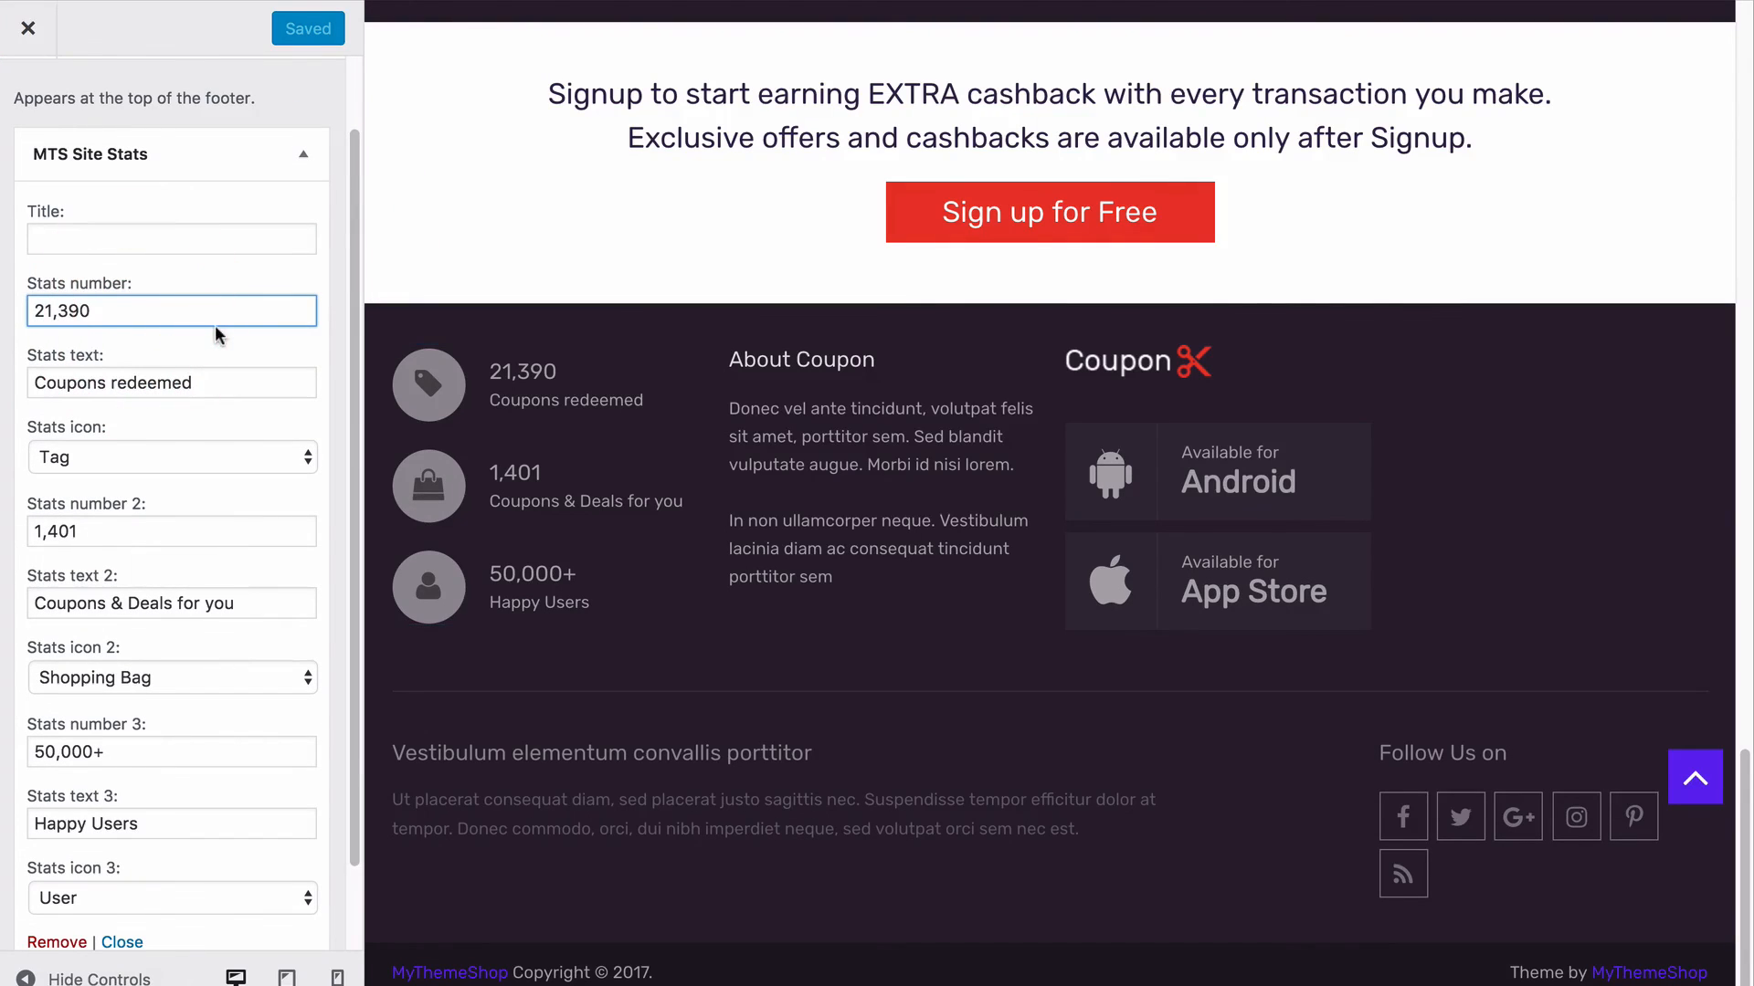
key(BackSpace)
text(5)
click(271, 276)
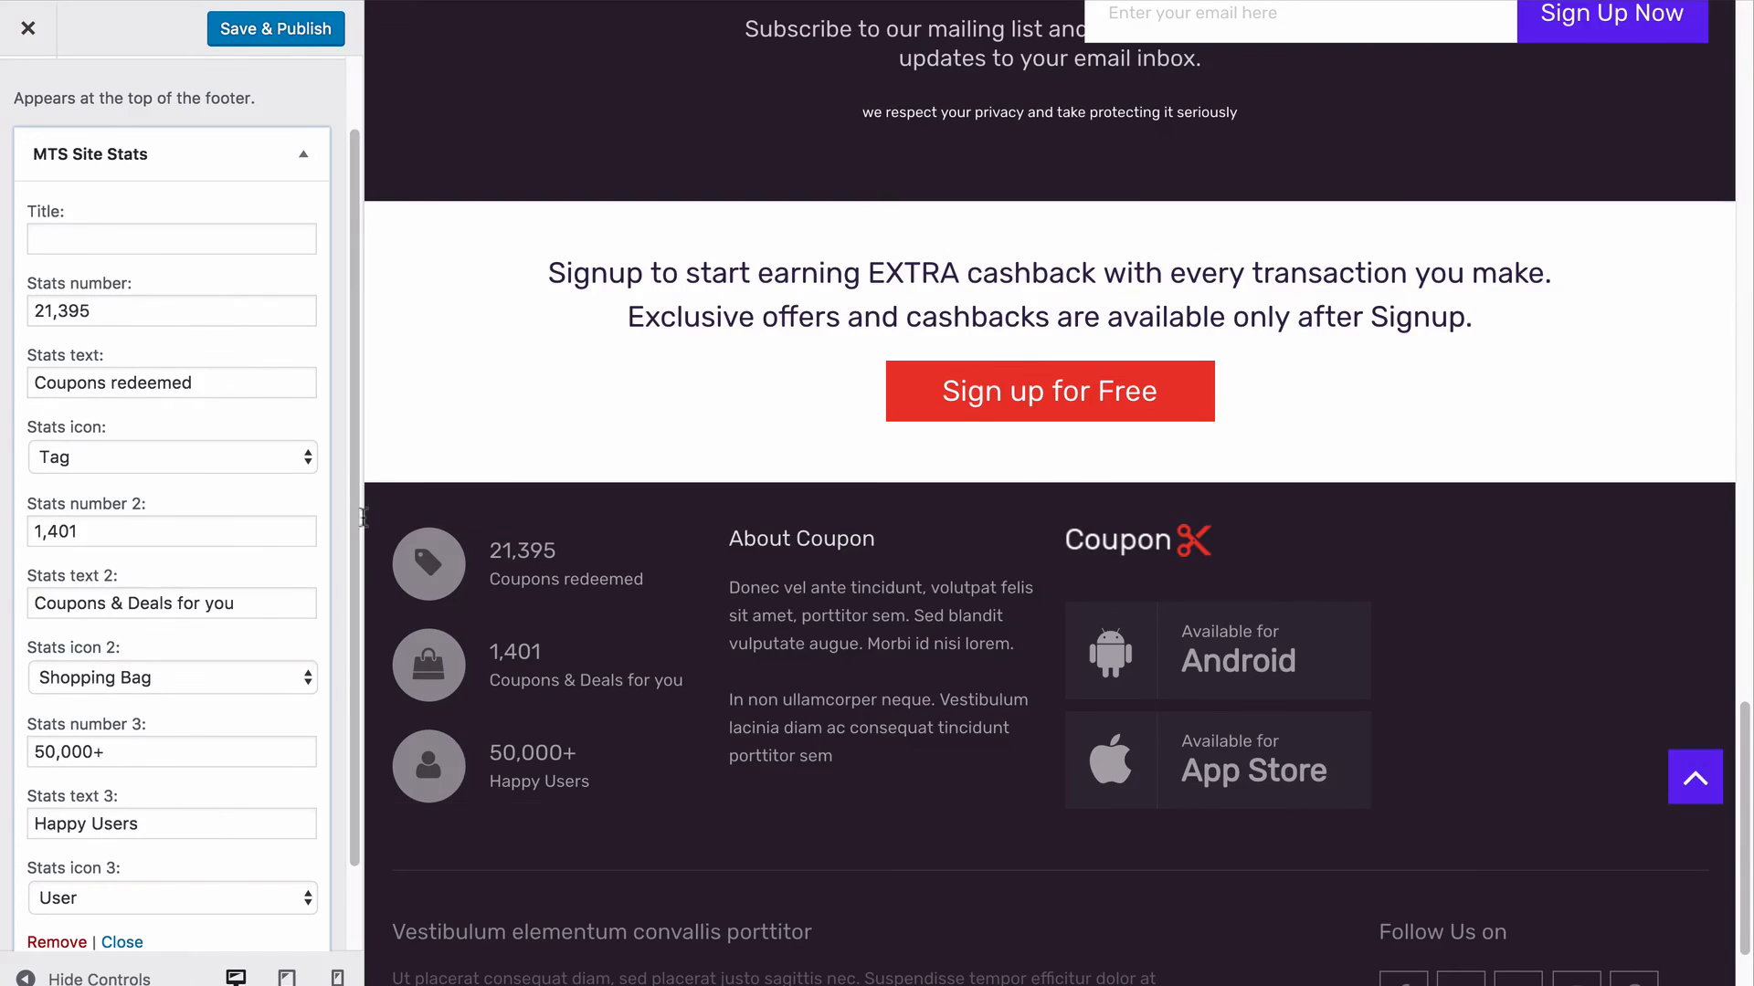
scroll(240, 564, down, 2)
scroll(240, 563, up, 3)
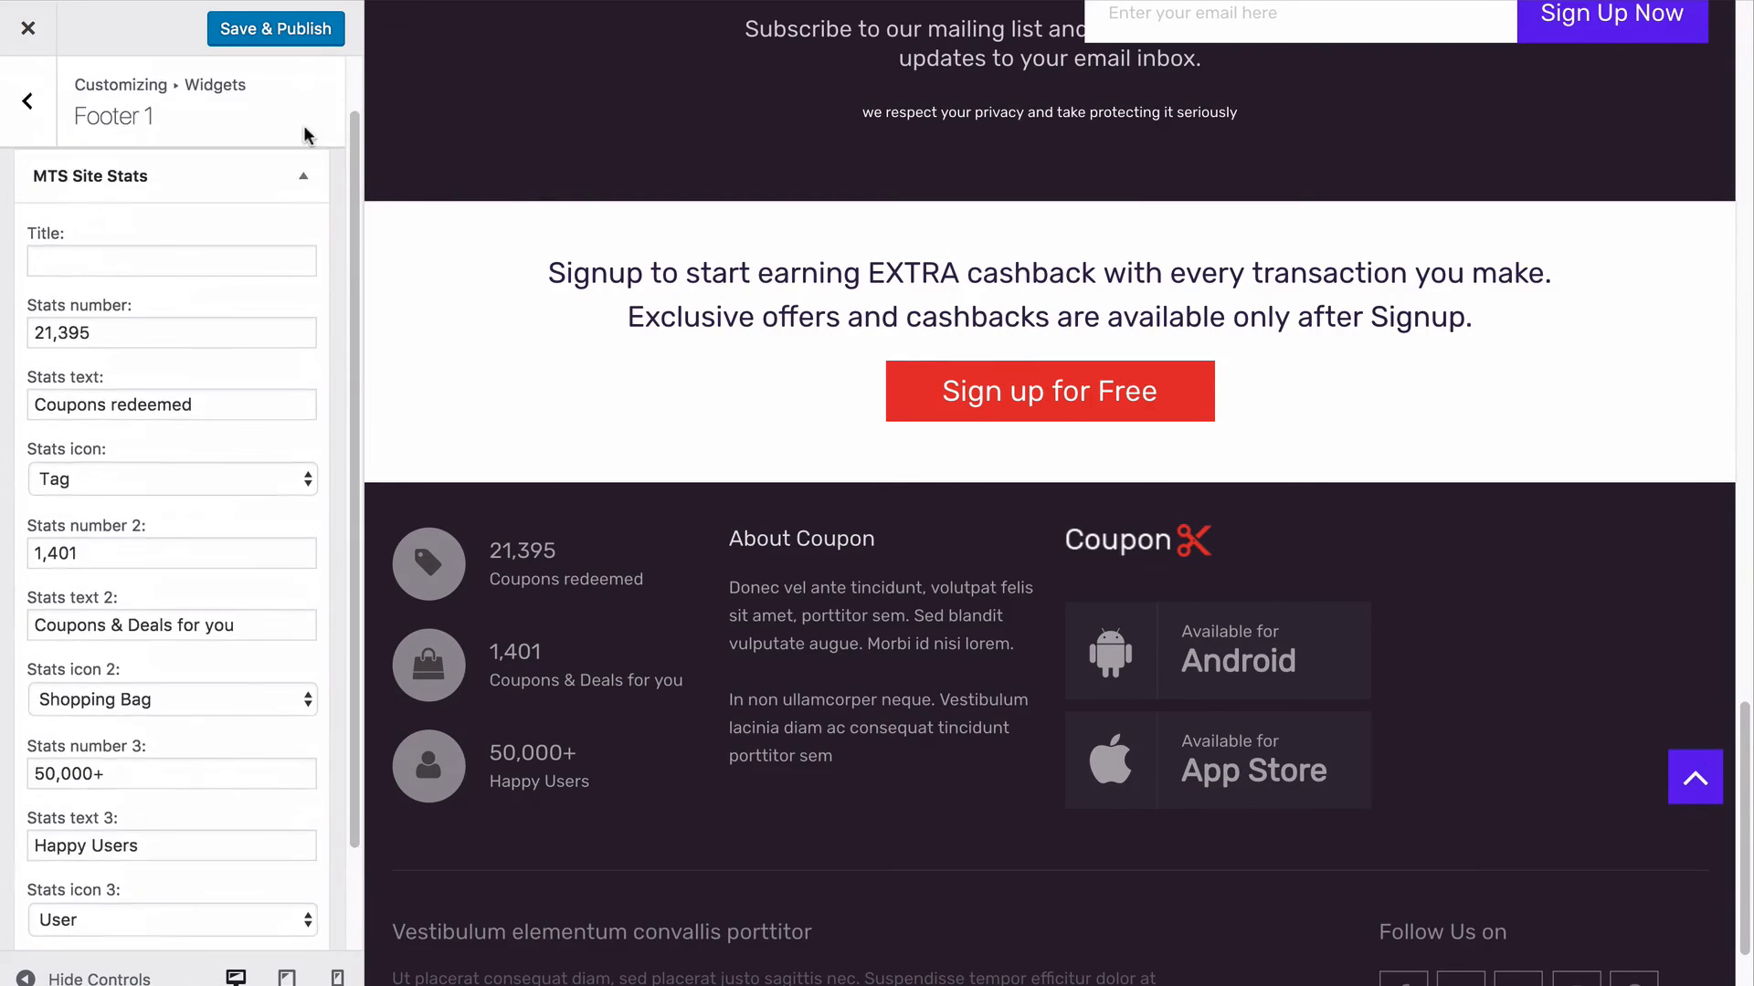
click(307, 193)
Step: Browse the widgets available for Footer 1 without adding any, and open the Footer 2 widget area
click(320, 302)
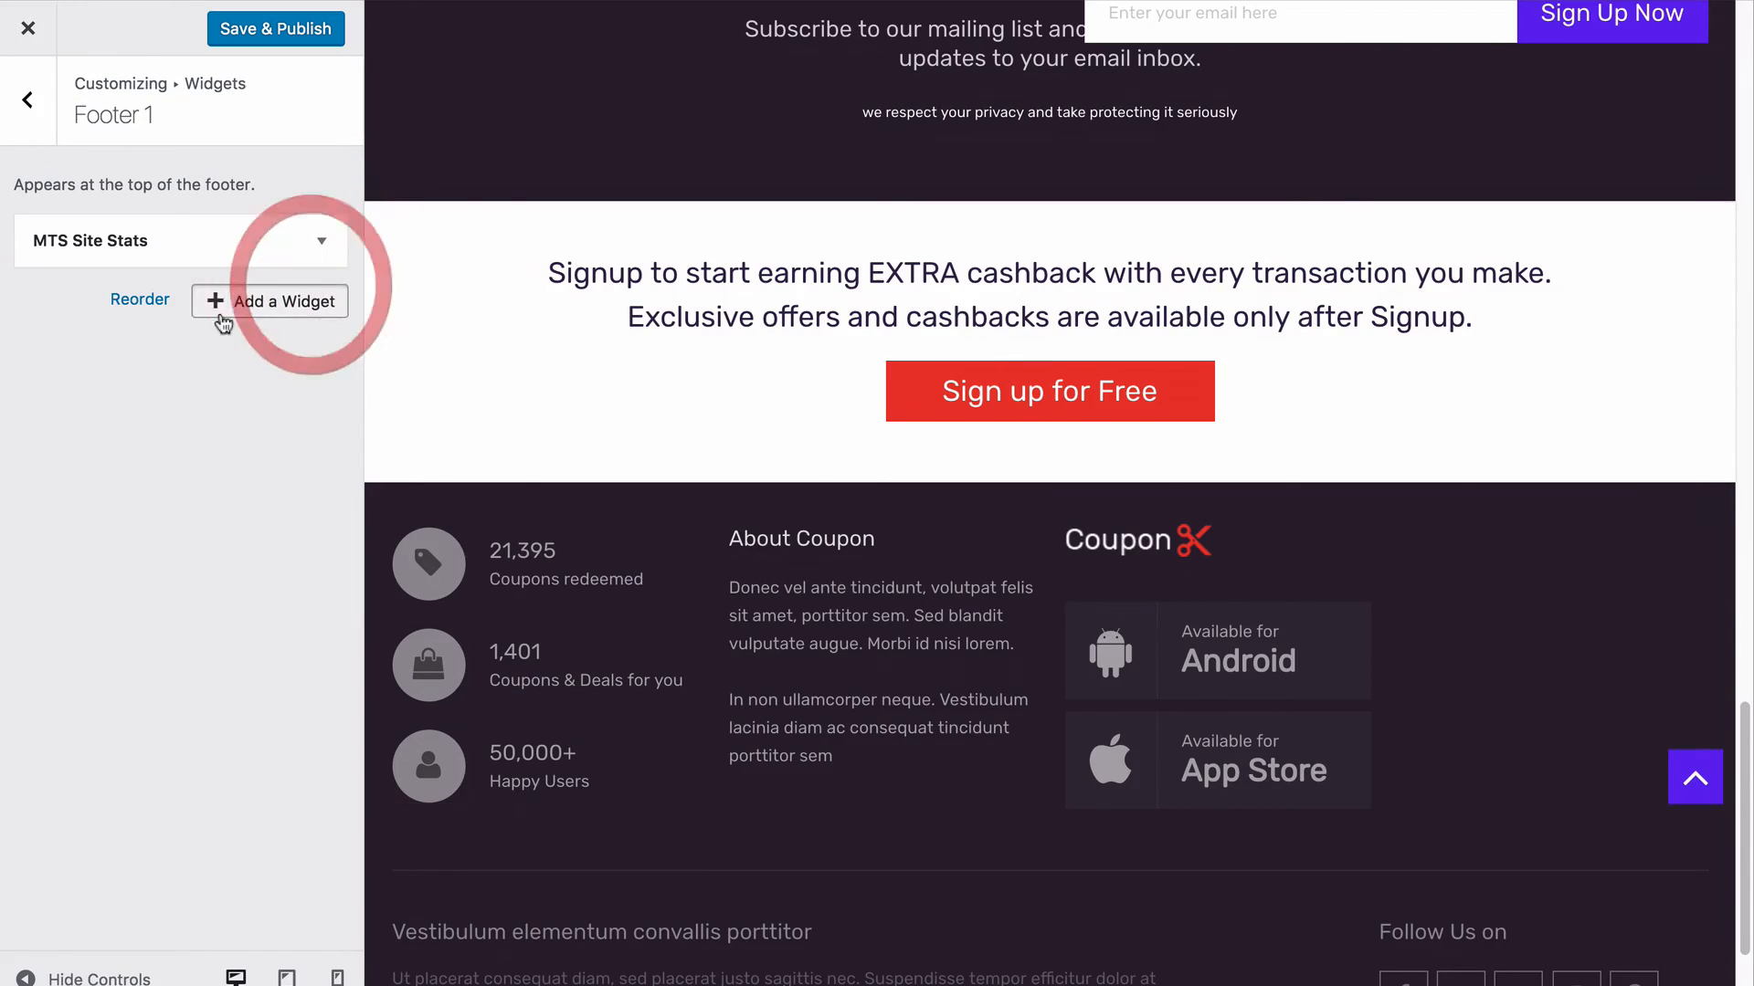
scroll(501, 704, down, 8)
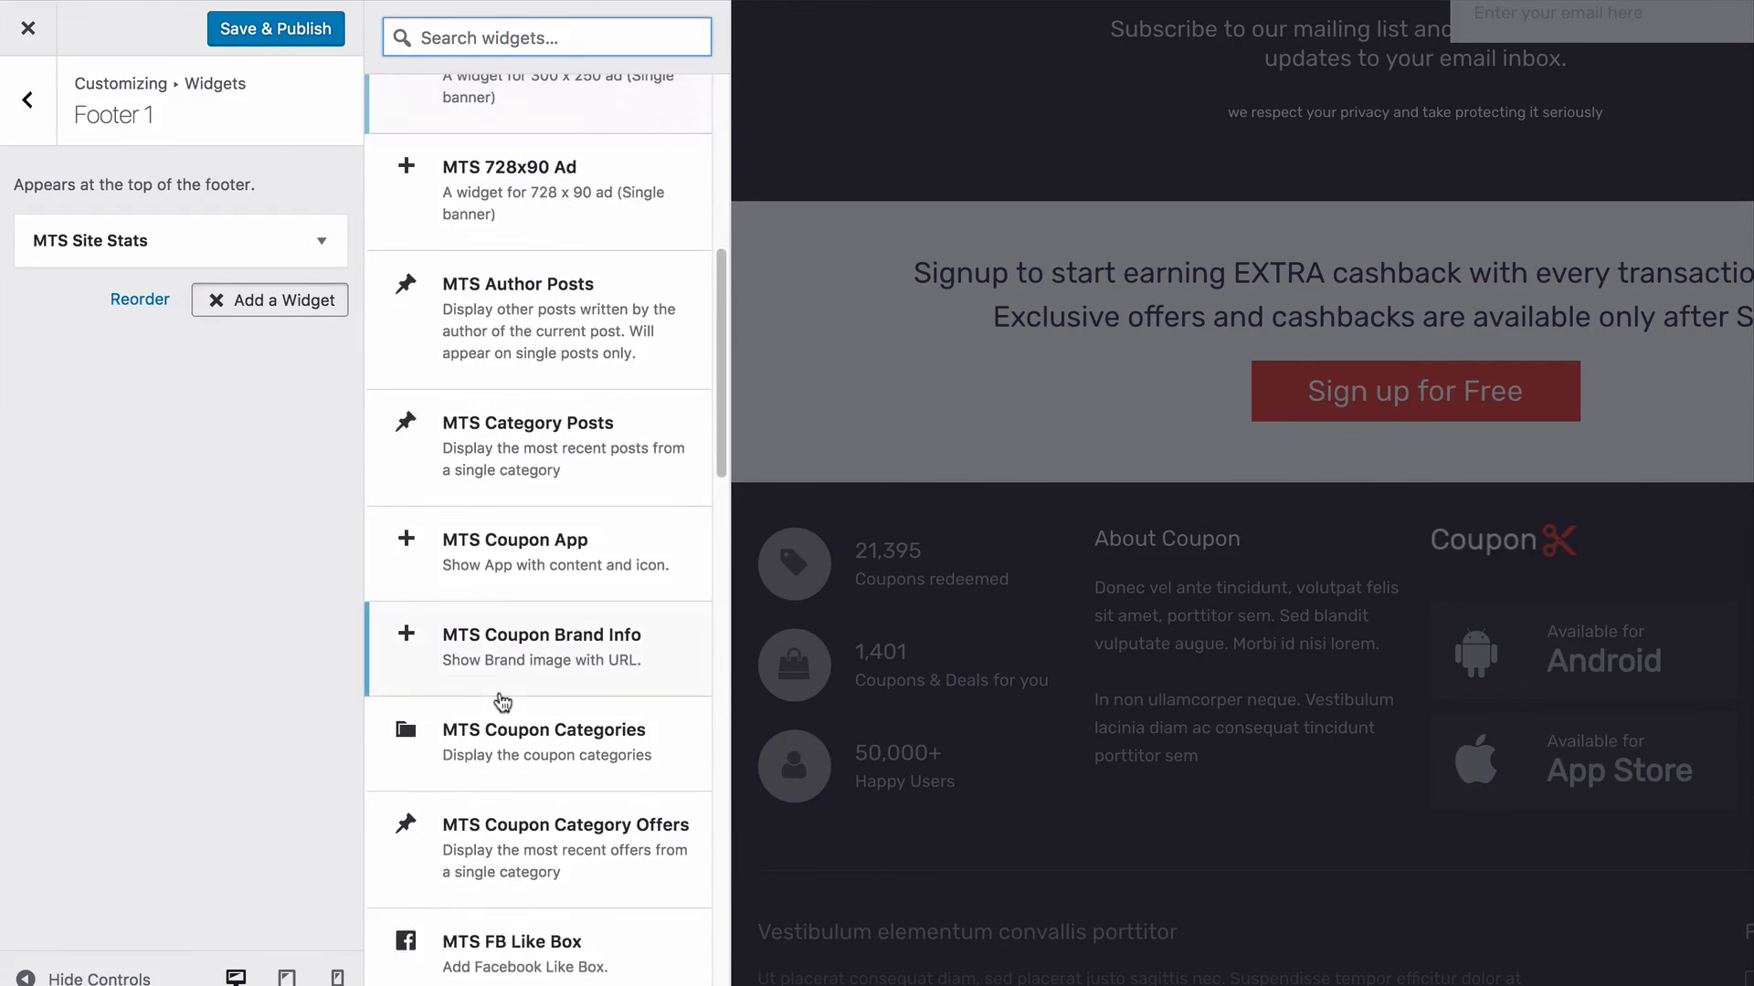
scroll(499, 639, up, 8)
click(279, 301)
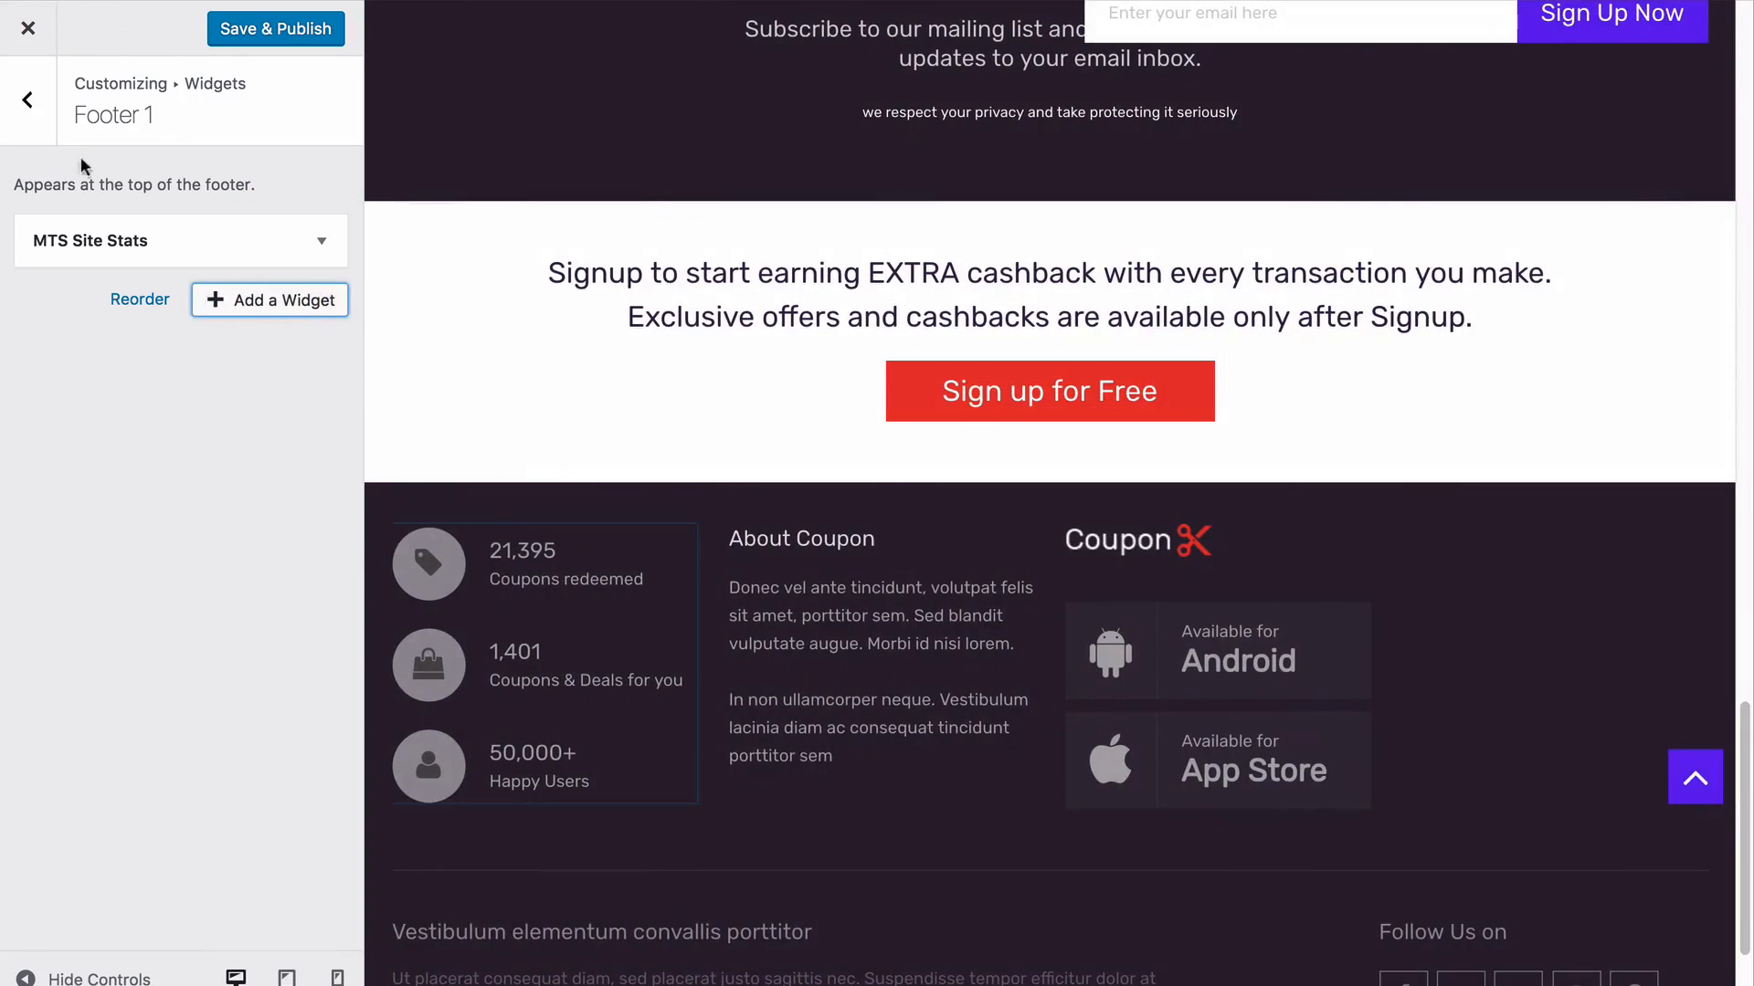
click(36, 118)
click(118, 342)
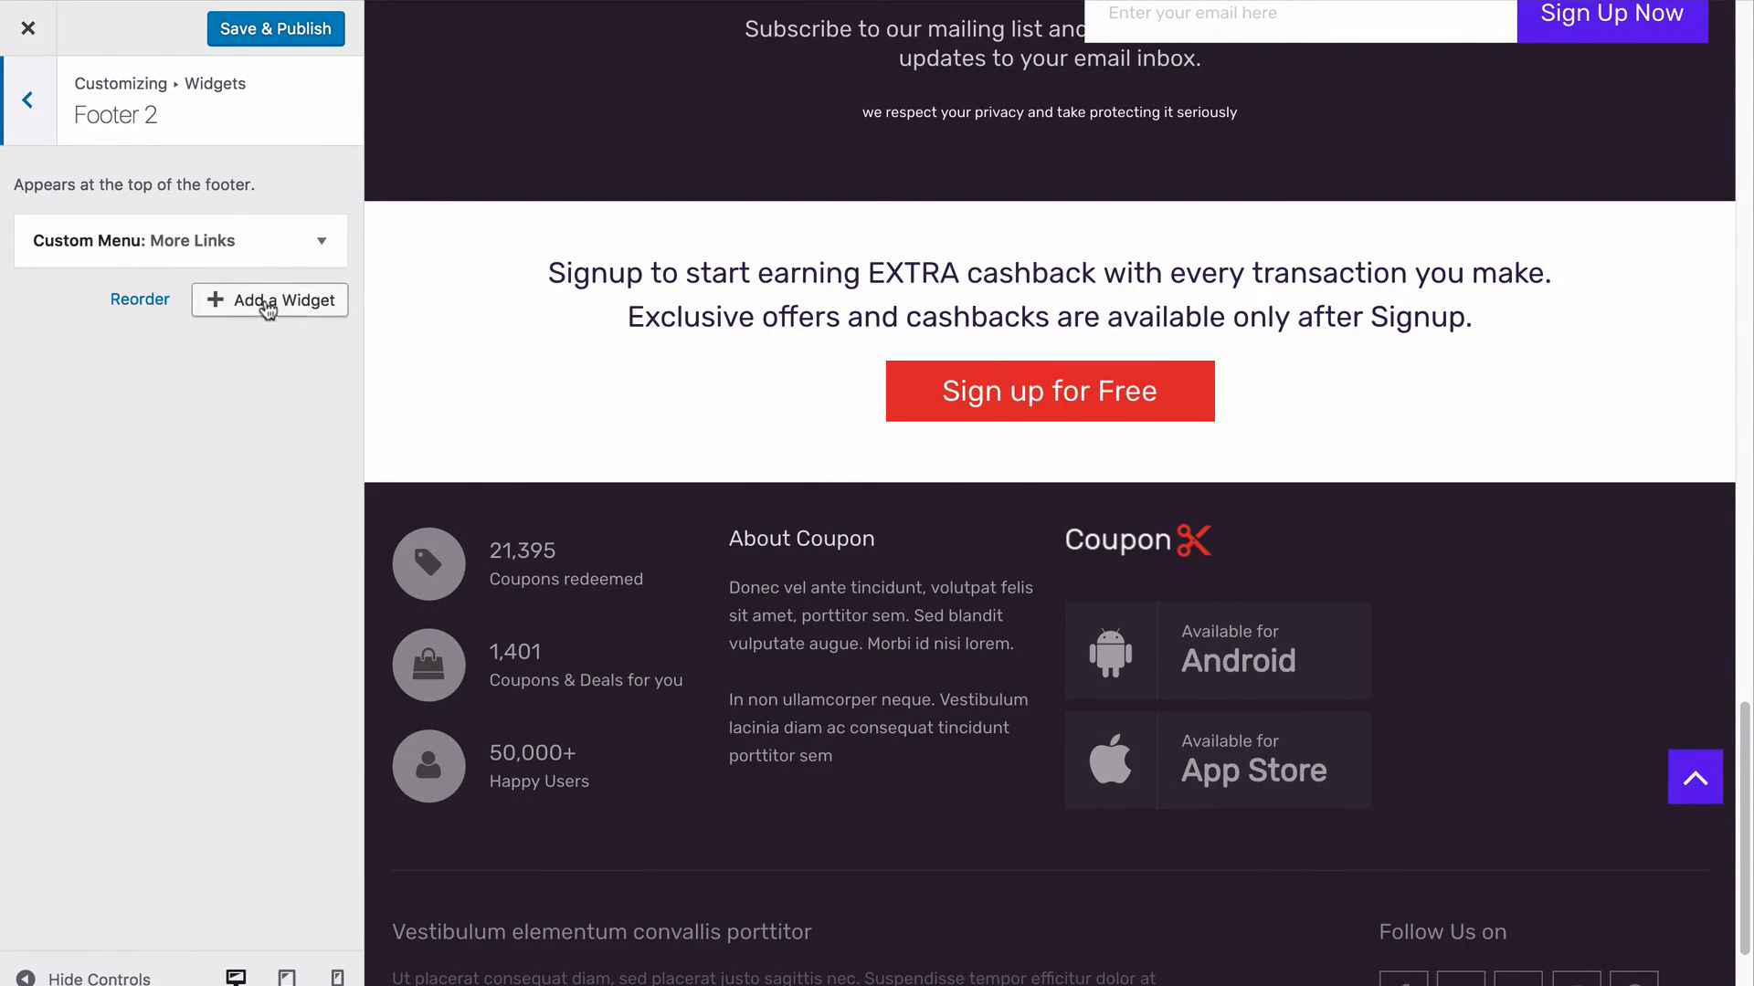
Step: Return to the widget areas and open the "Flat $6 Off on Ciaz City Amaze Cars" coupon page in the preview
click(36, 115)
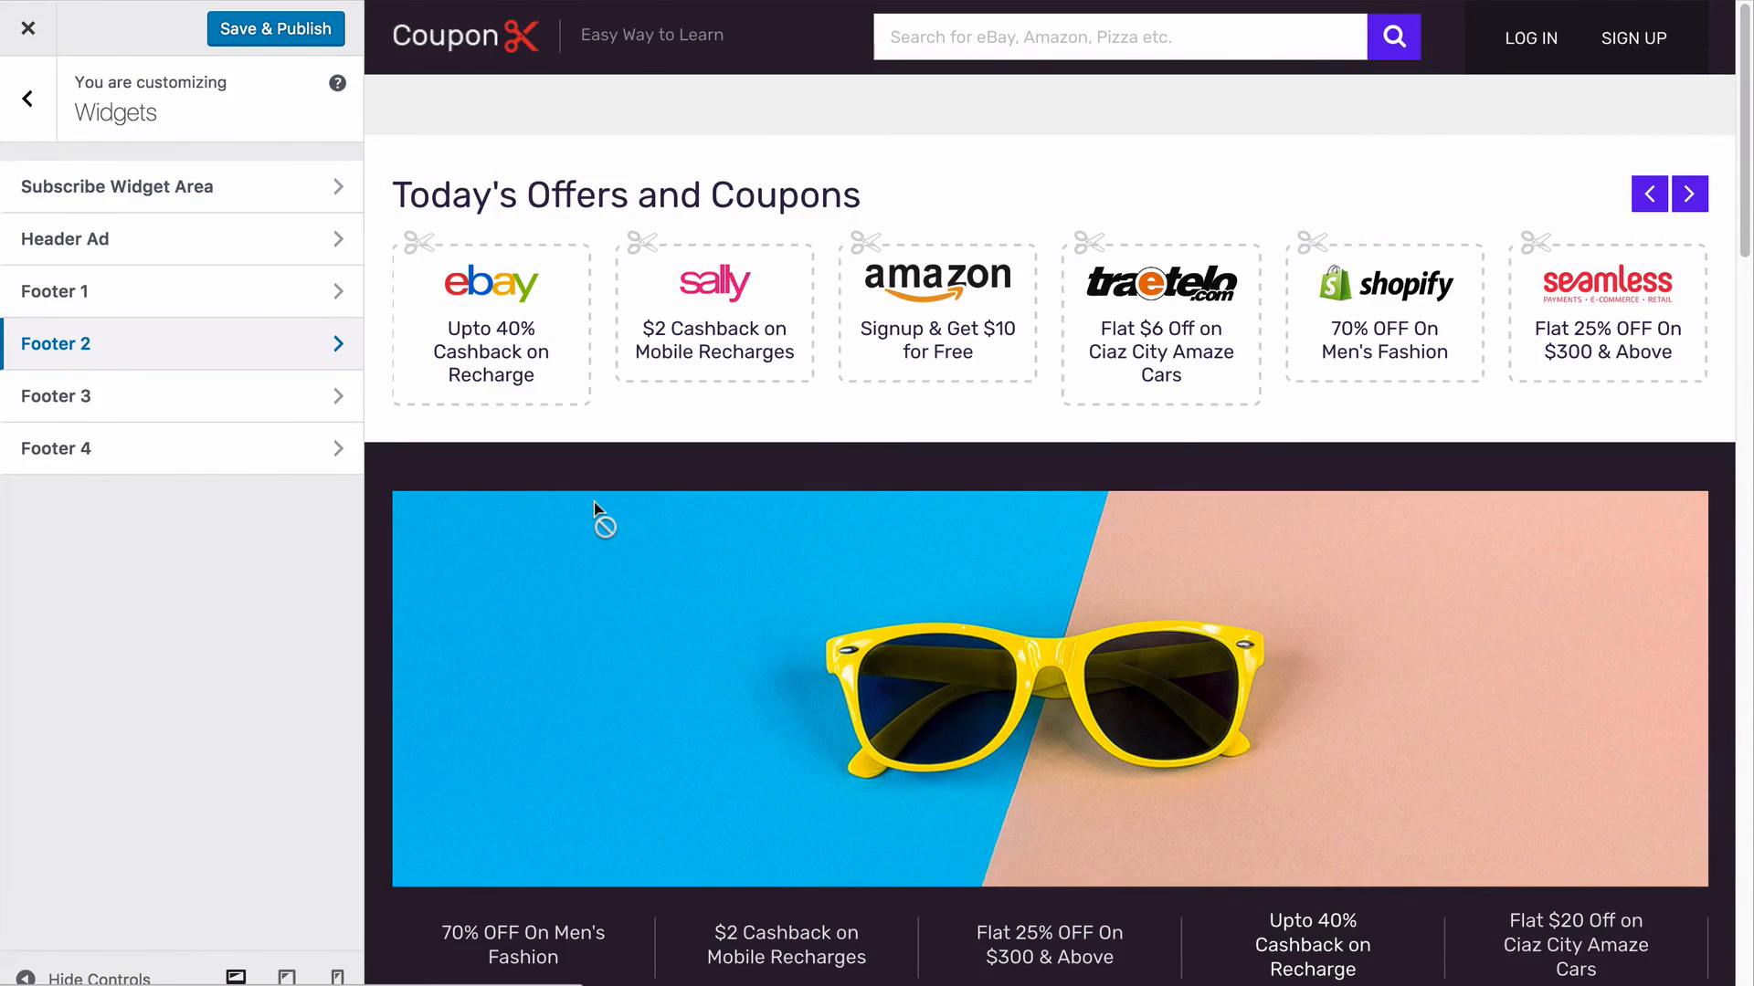
scroll(594, 507, down, 15)
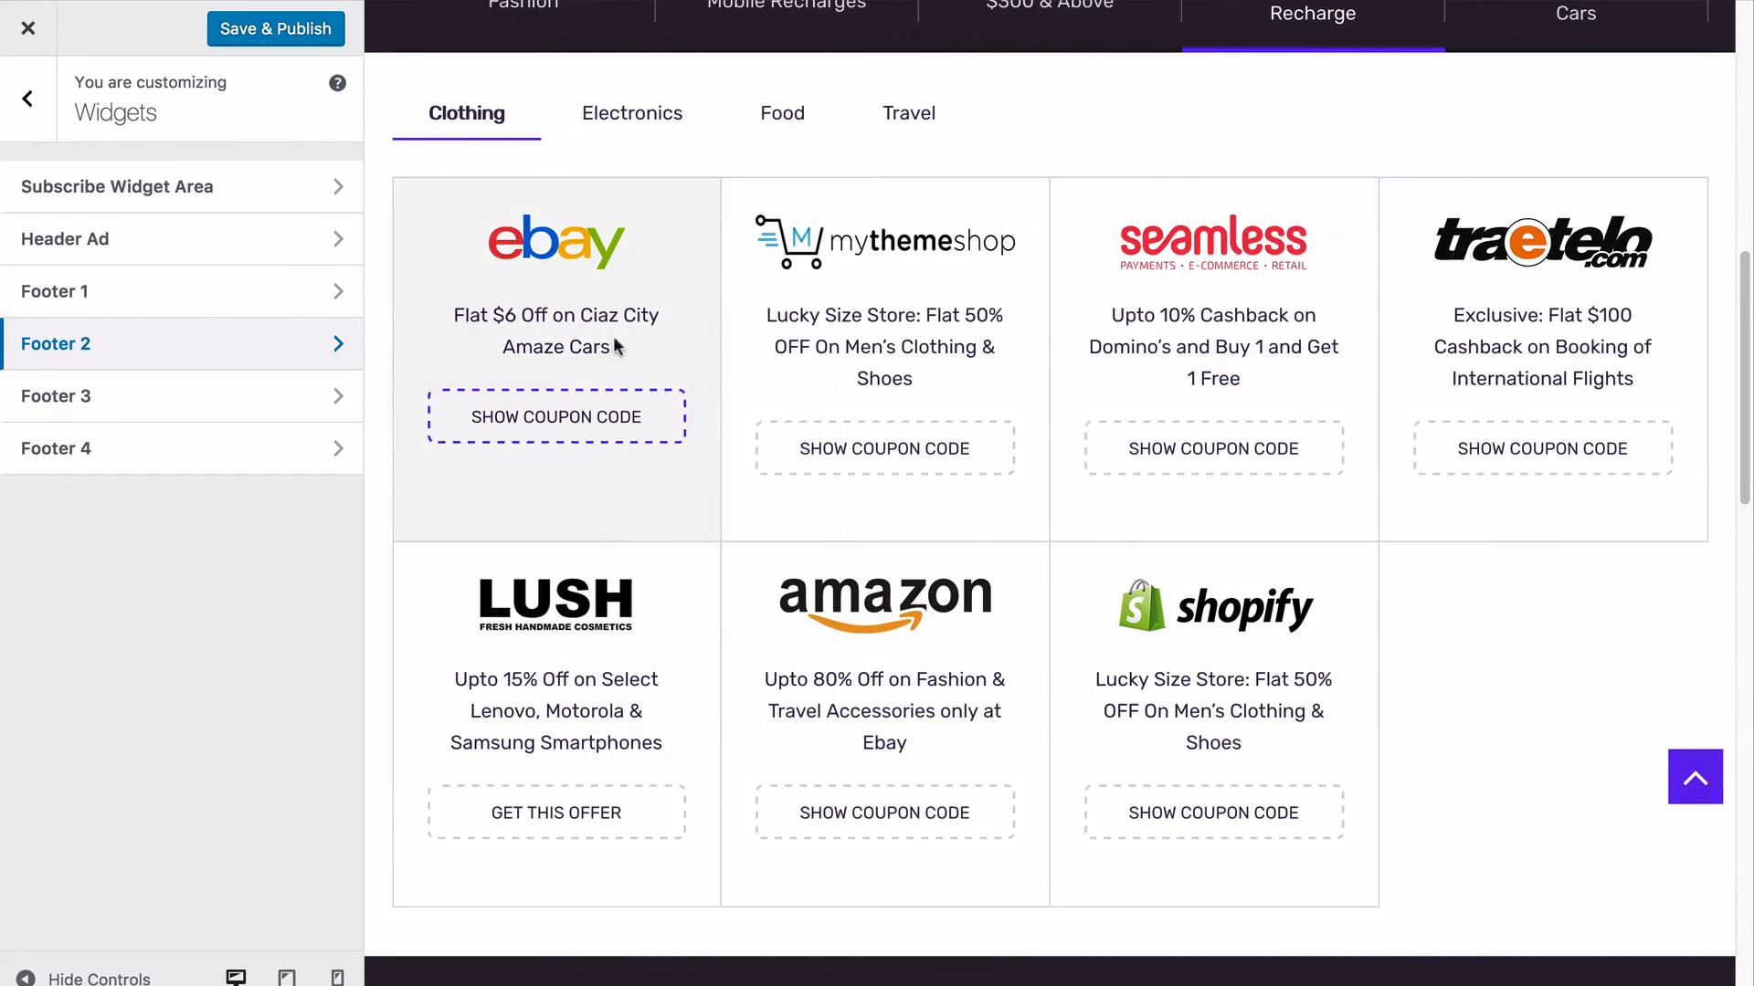
click(535, 392)
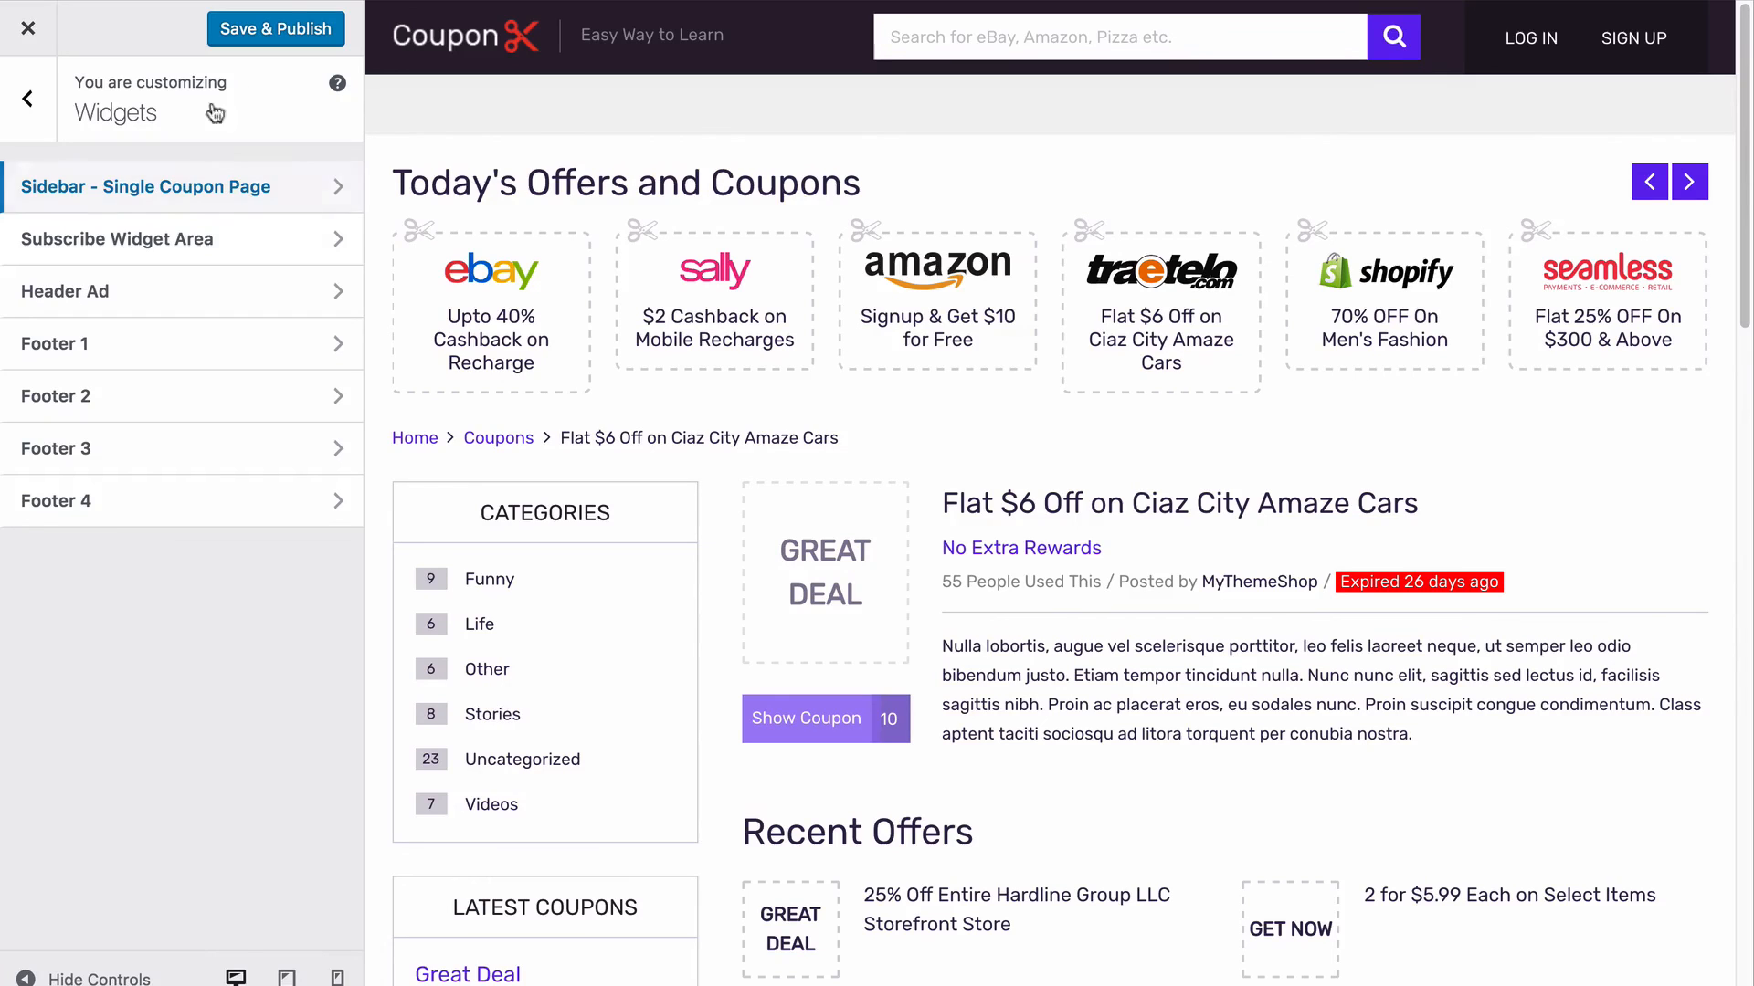
Step: Save and publish the widget changes and close the live preview customizer
click(266, 29)
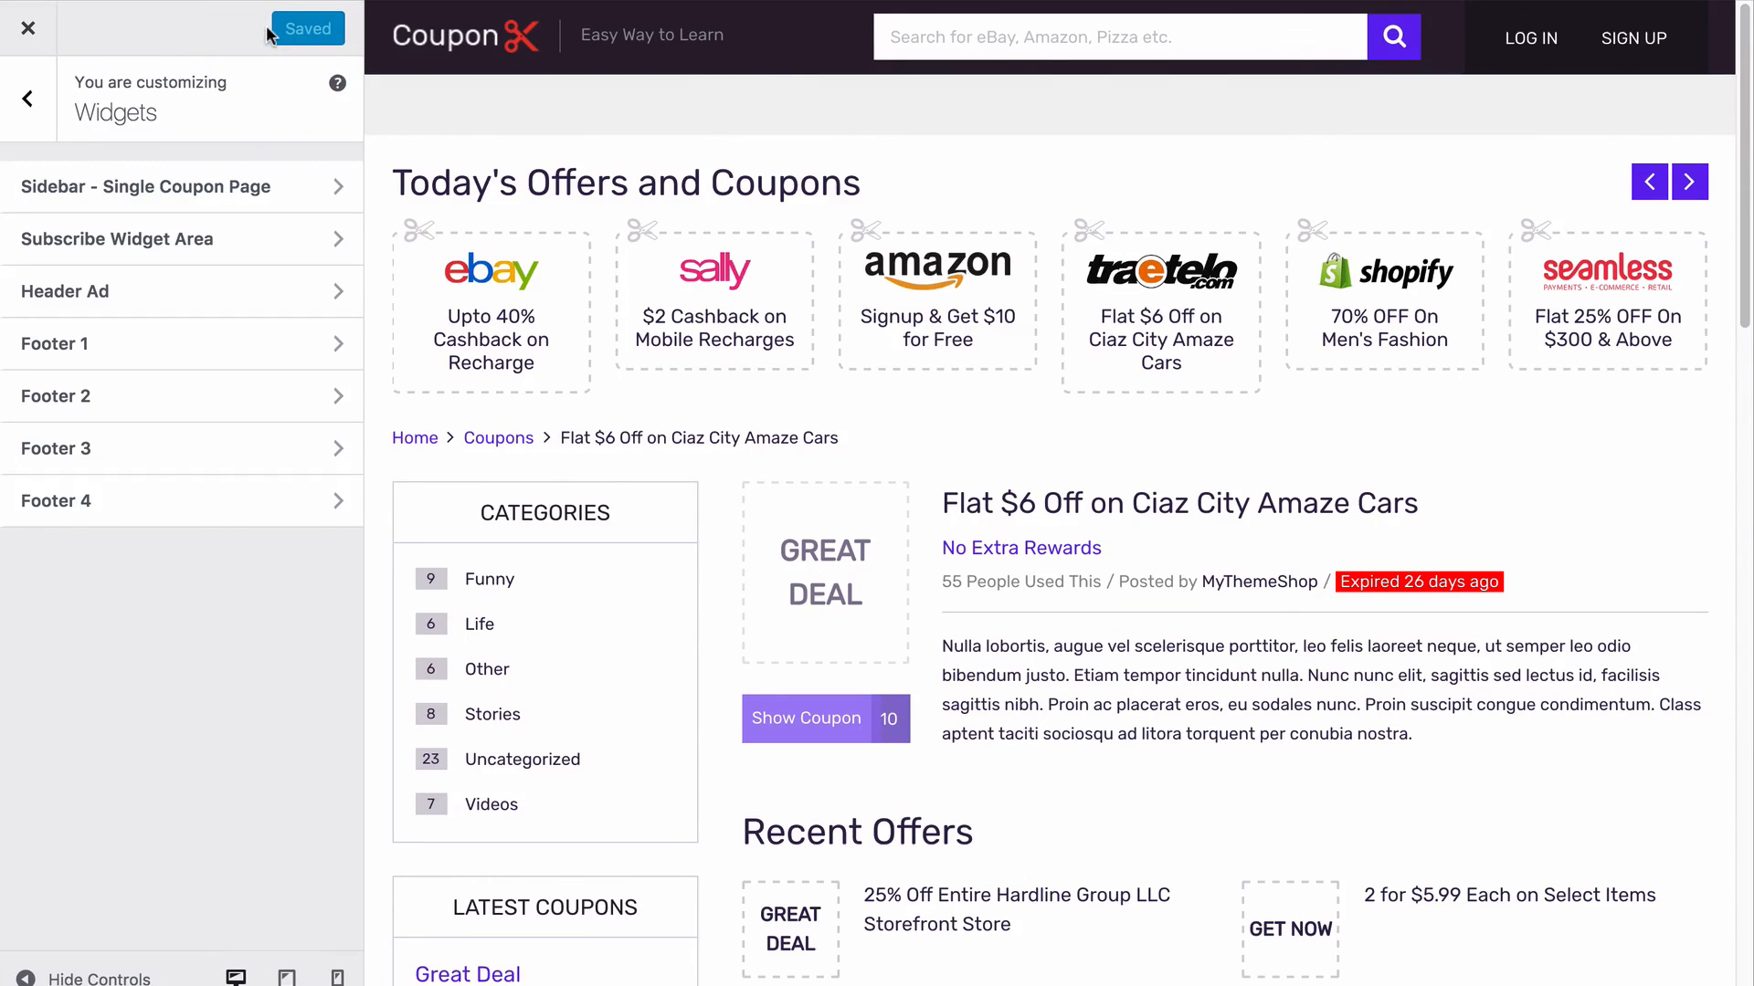
click(27, 98)
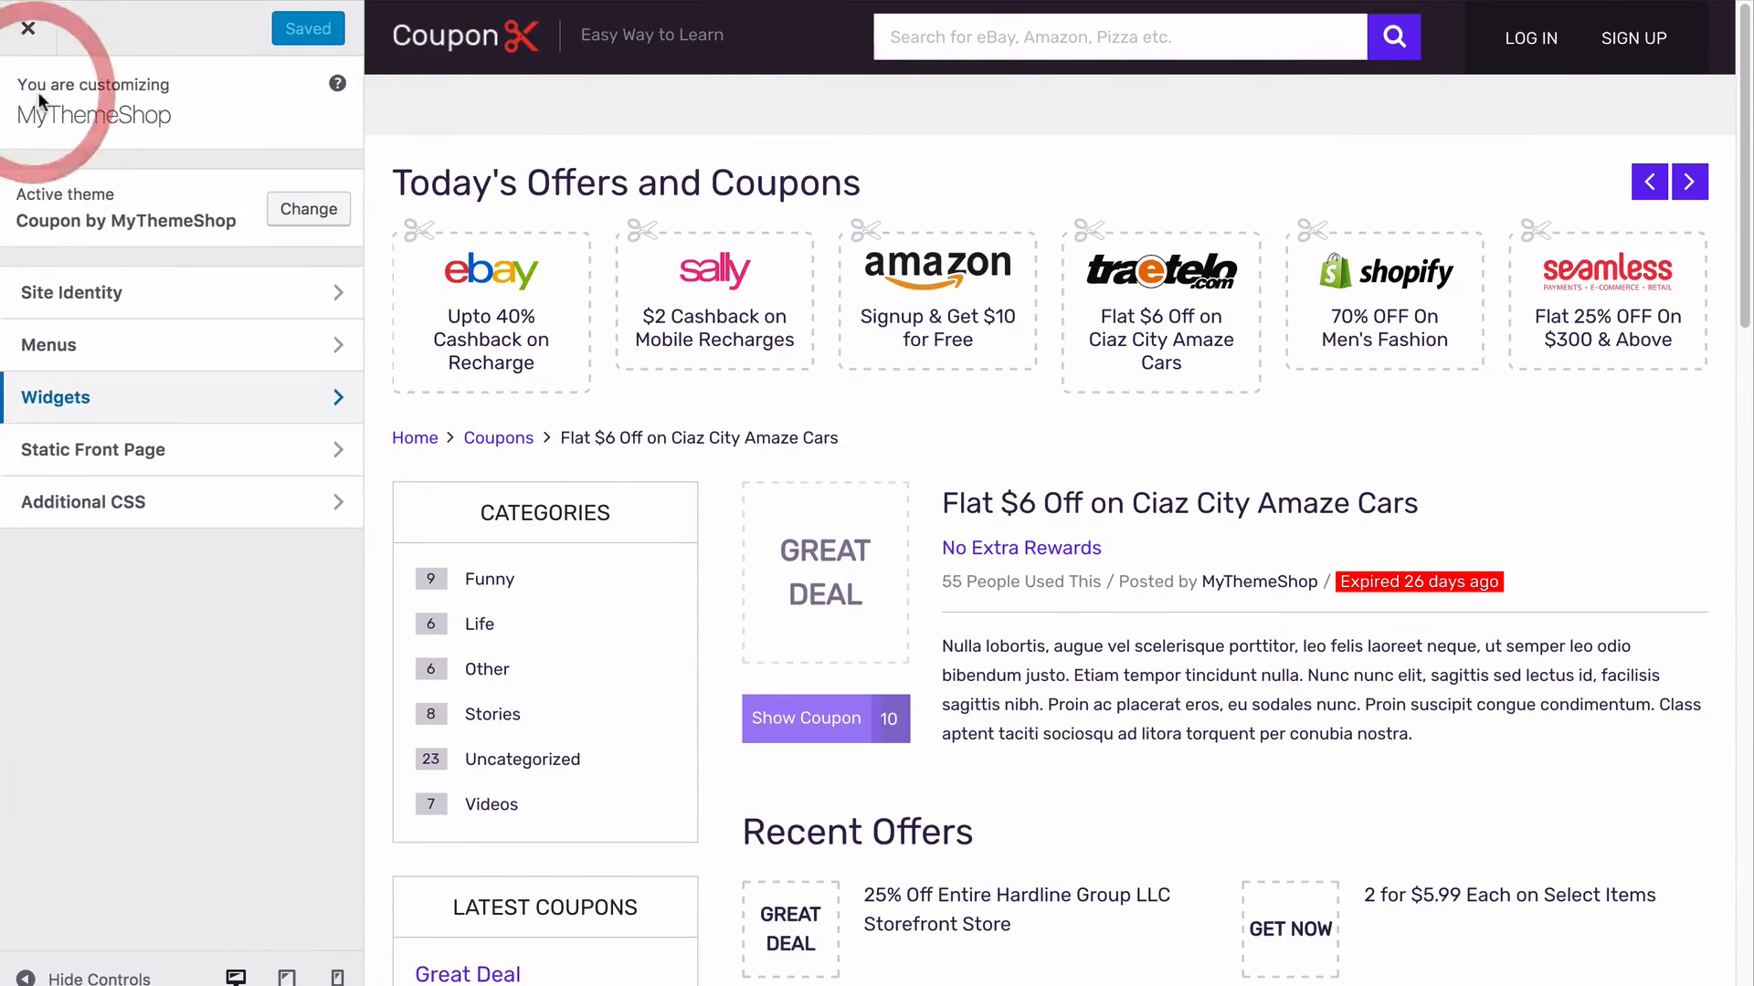
click(120, 676)
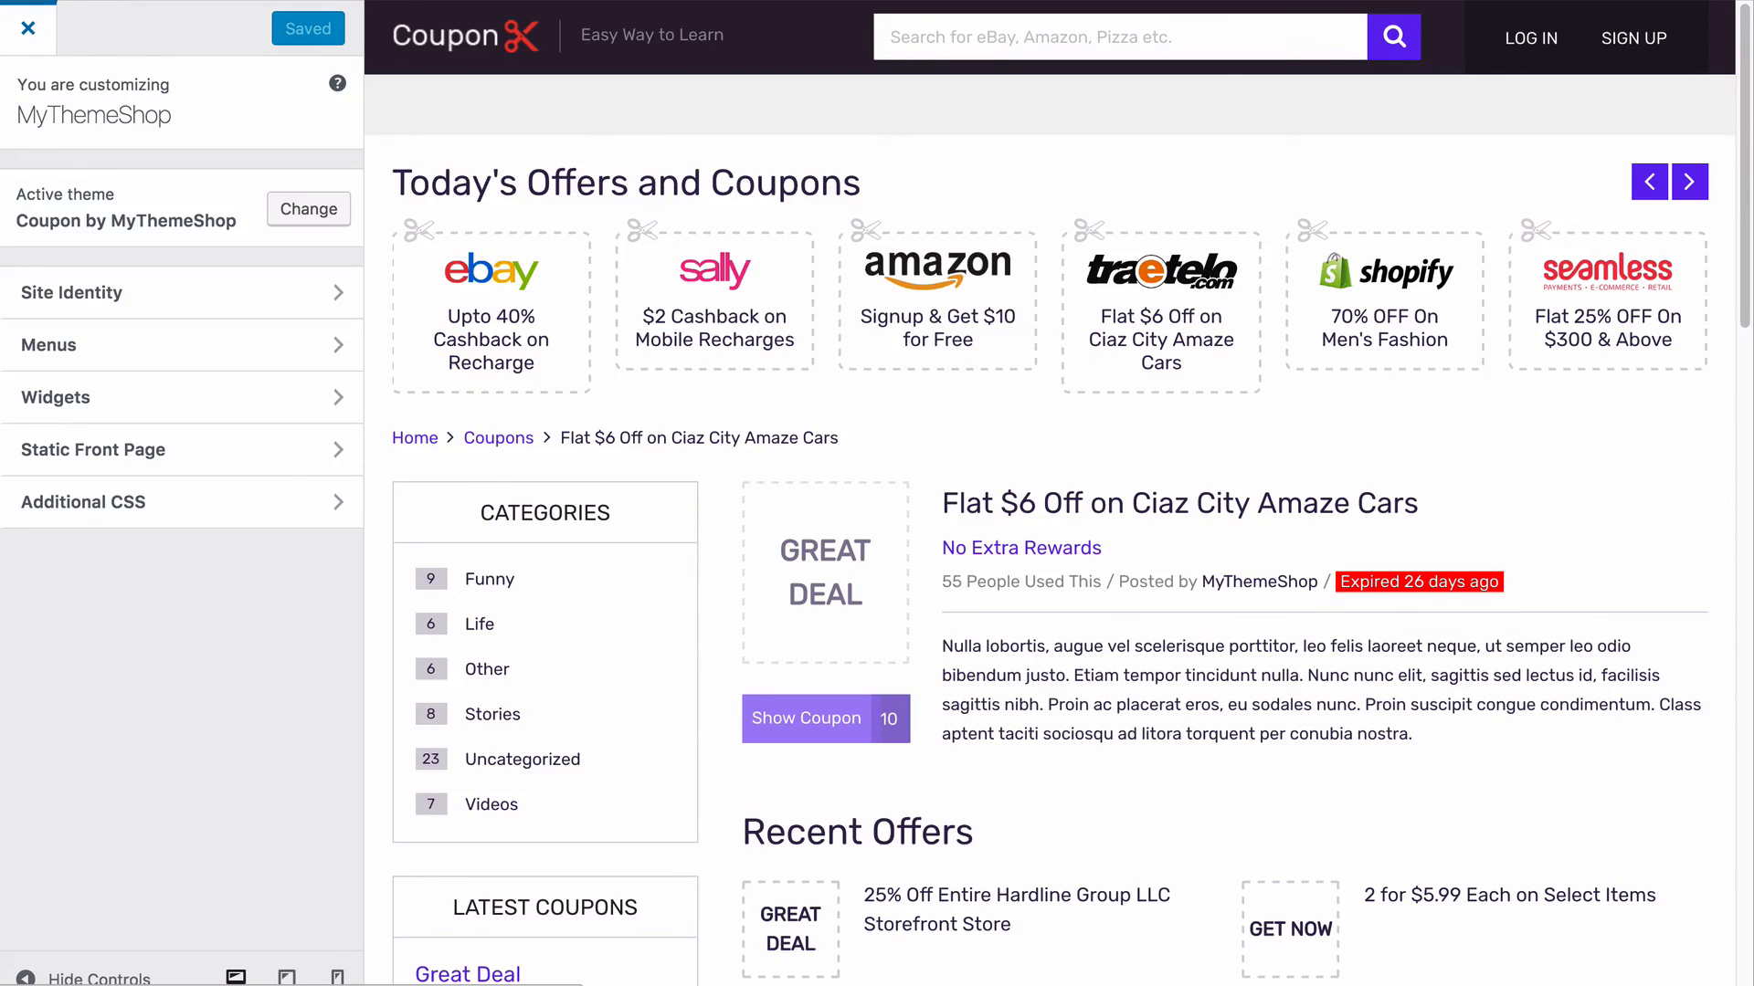
click(28, 28)
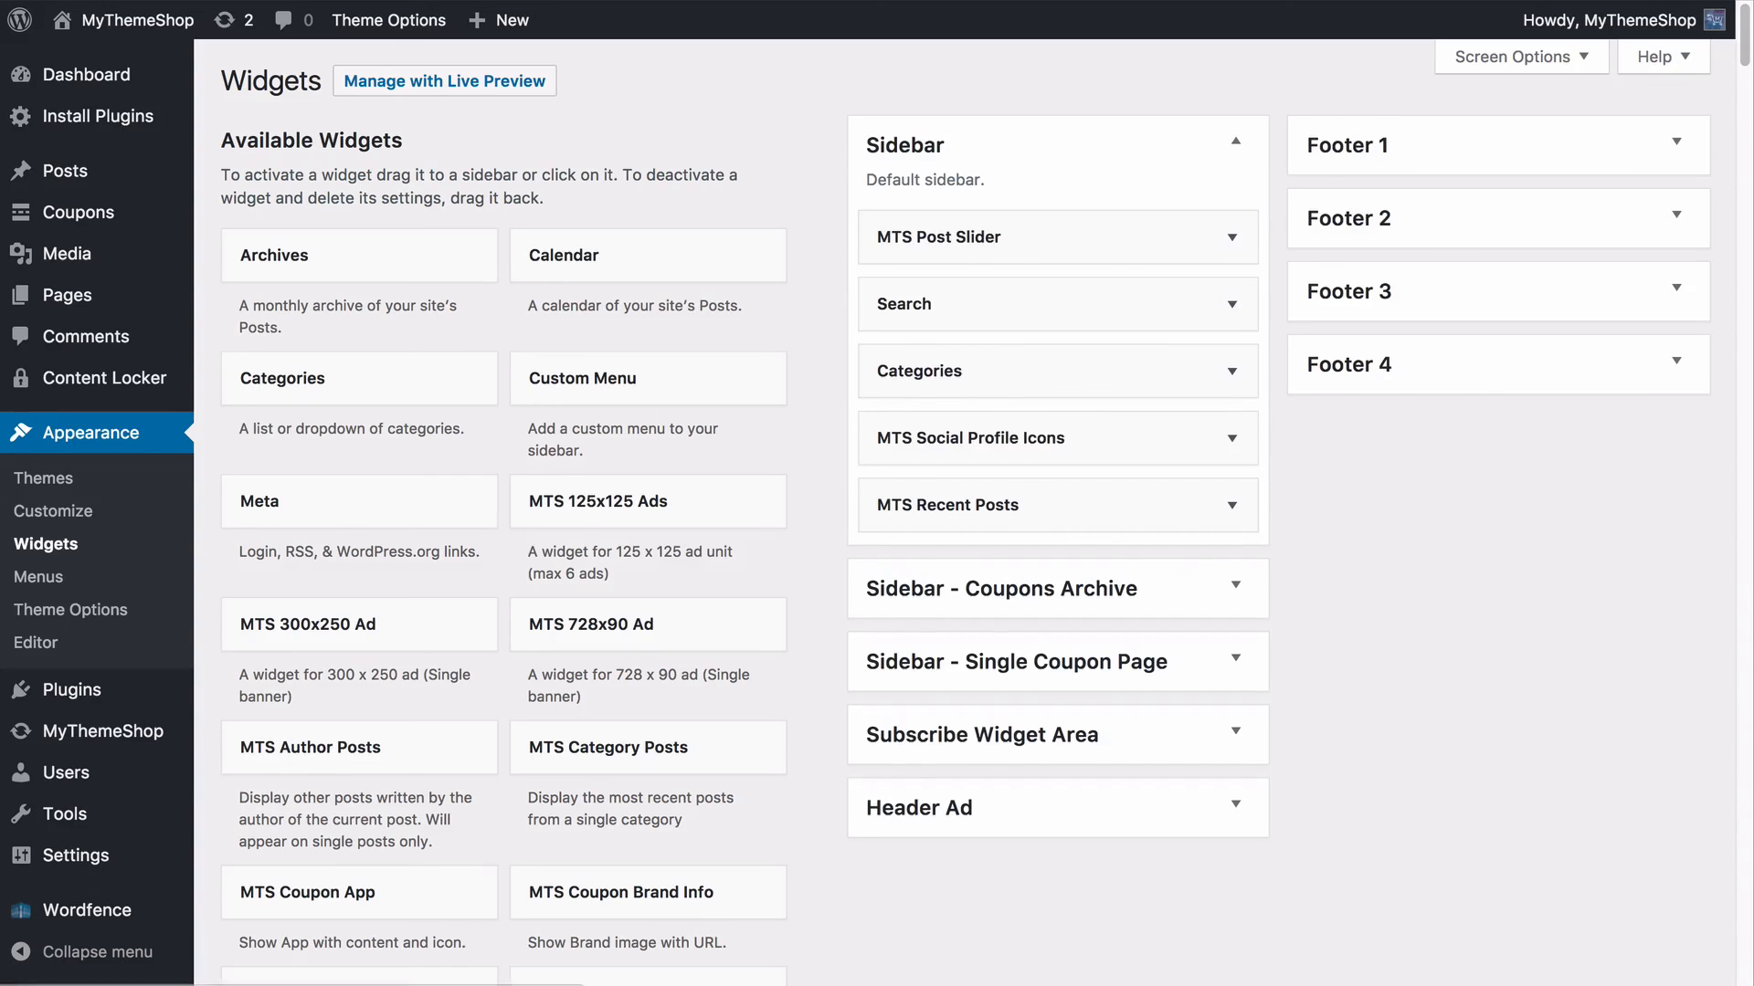